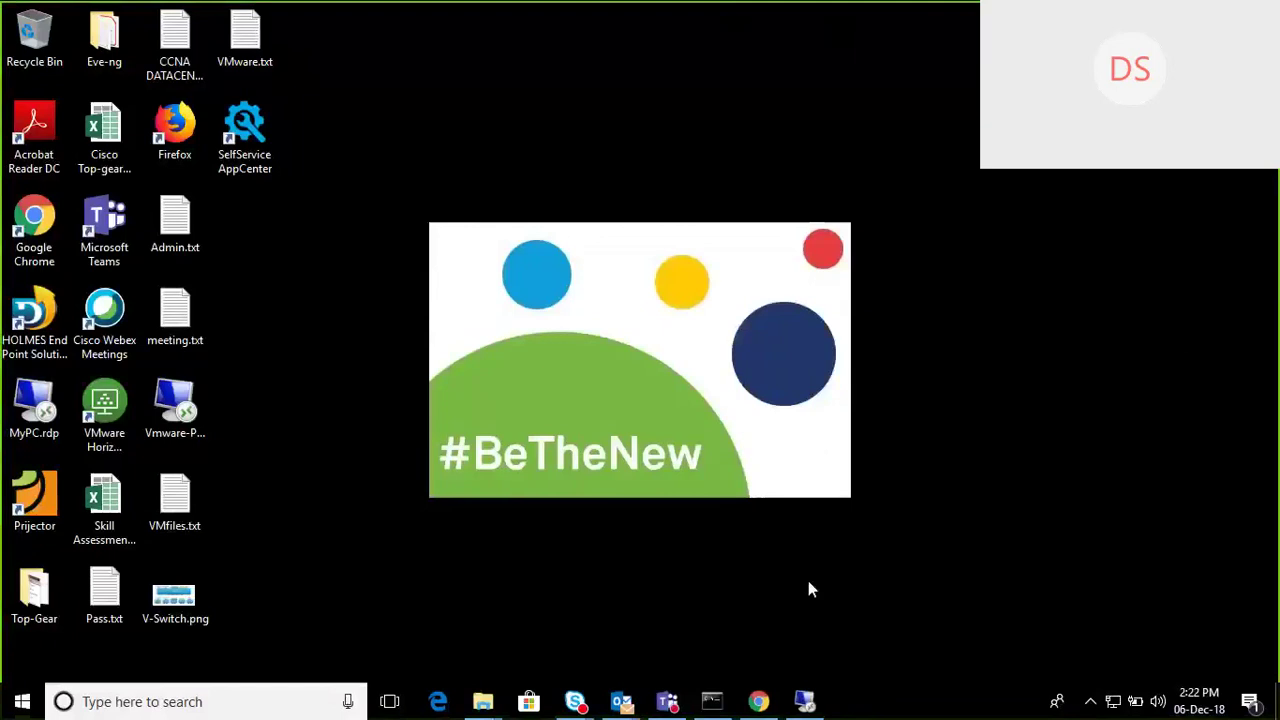
Step: Extend the Content Library note after 'Sync' with 'of files accross vcenter in multiple datacenters'
{"action": "left_click", "coordinate": [808, 703]}
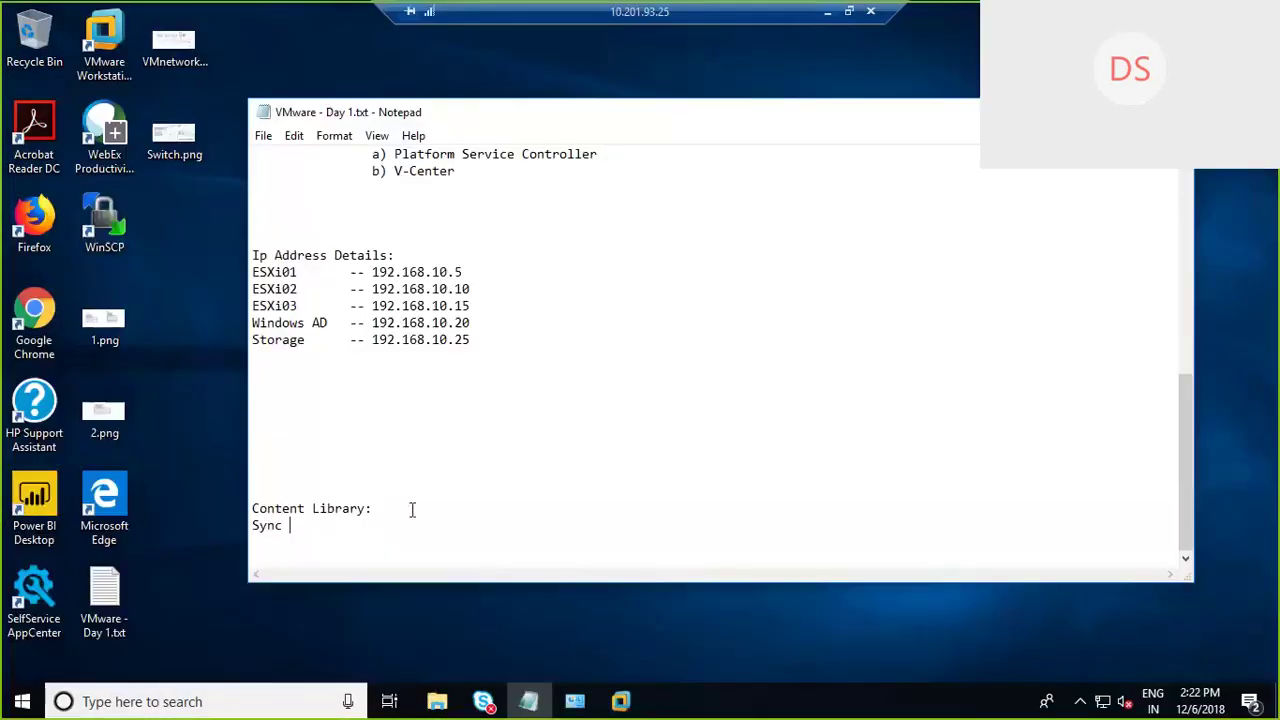
{"action": "left_click_drag", "start_coordinate": [383, 508], "coordinate": [237, 506]}
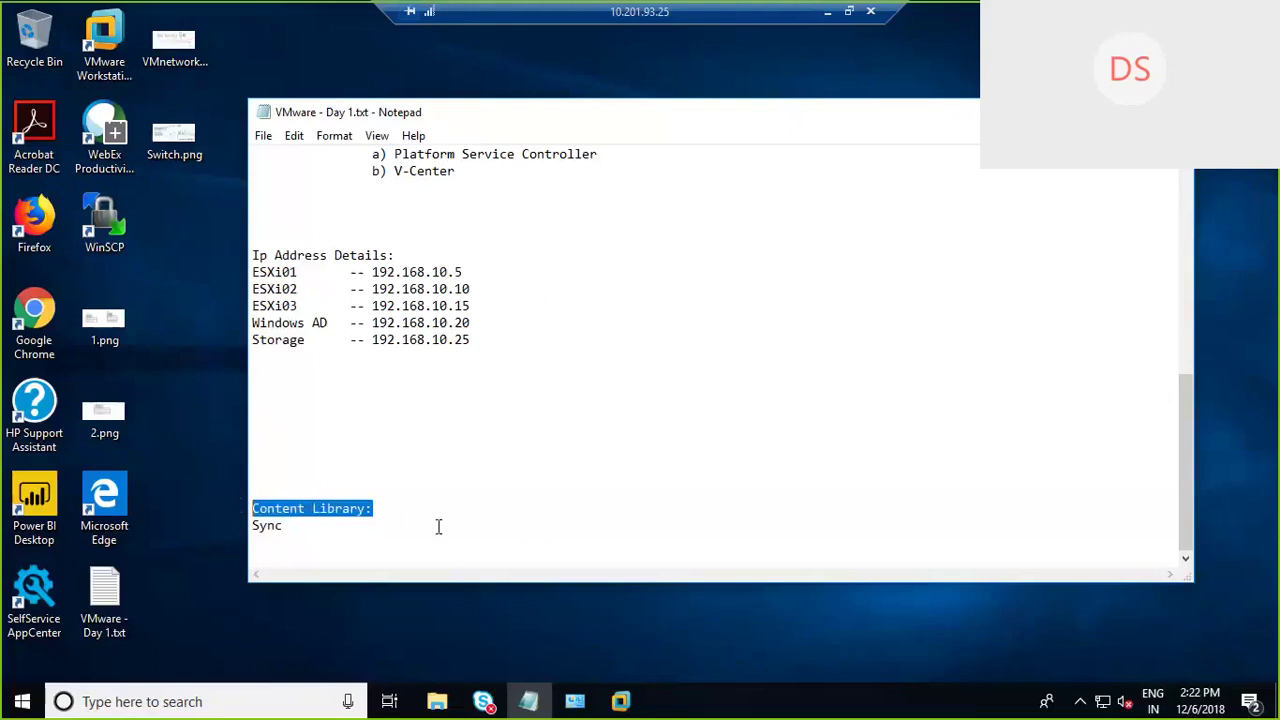
{"action": "left_click", "coordinate": [346, 524]}
{"action": "type", "text": "of "}
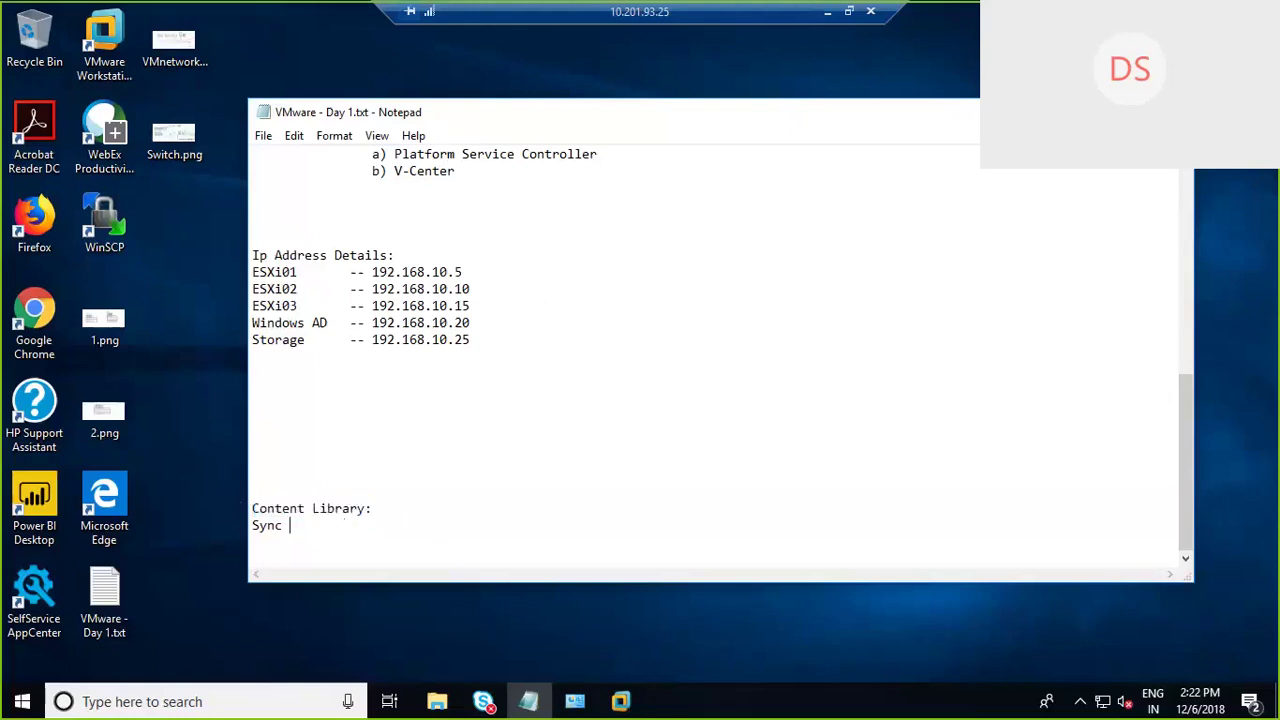
{"action": "type", "text": "files accross vcenter"}
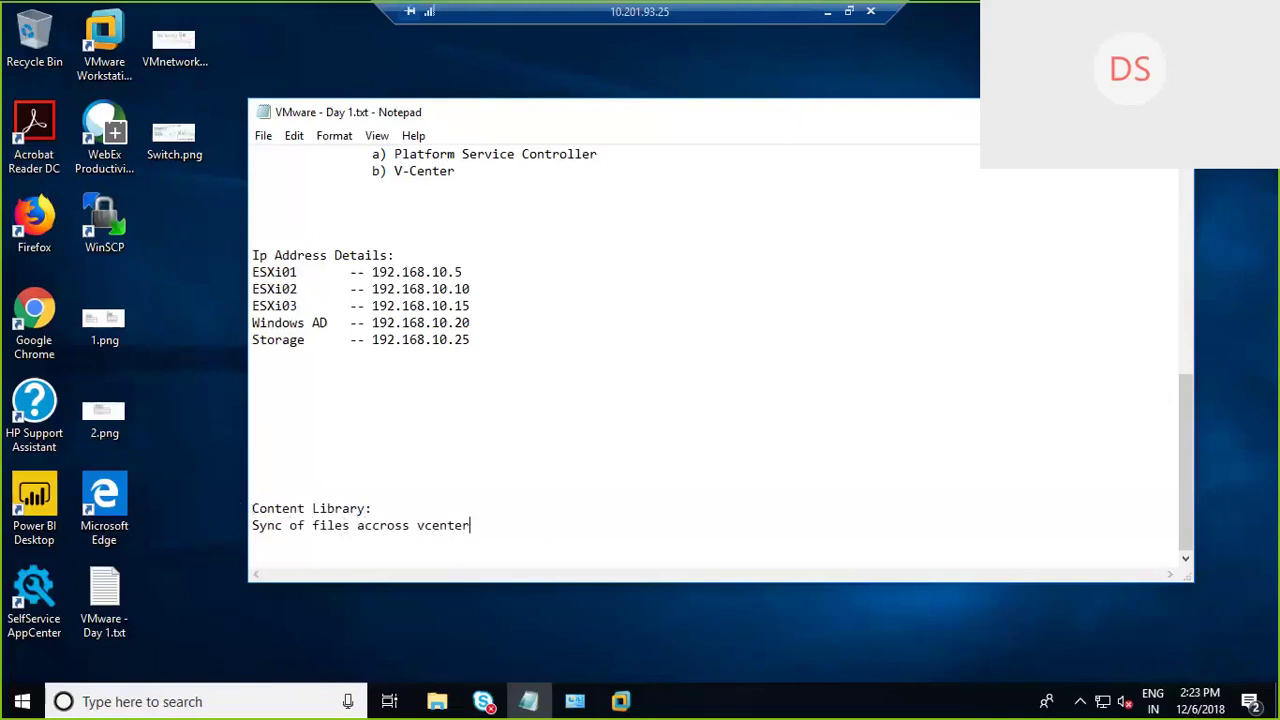
{"action": "type", "text": " in multiple datacenters"}
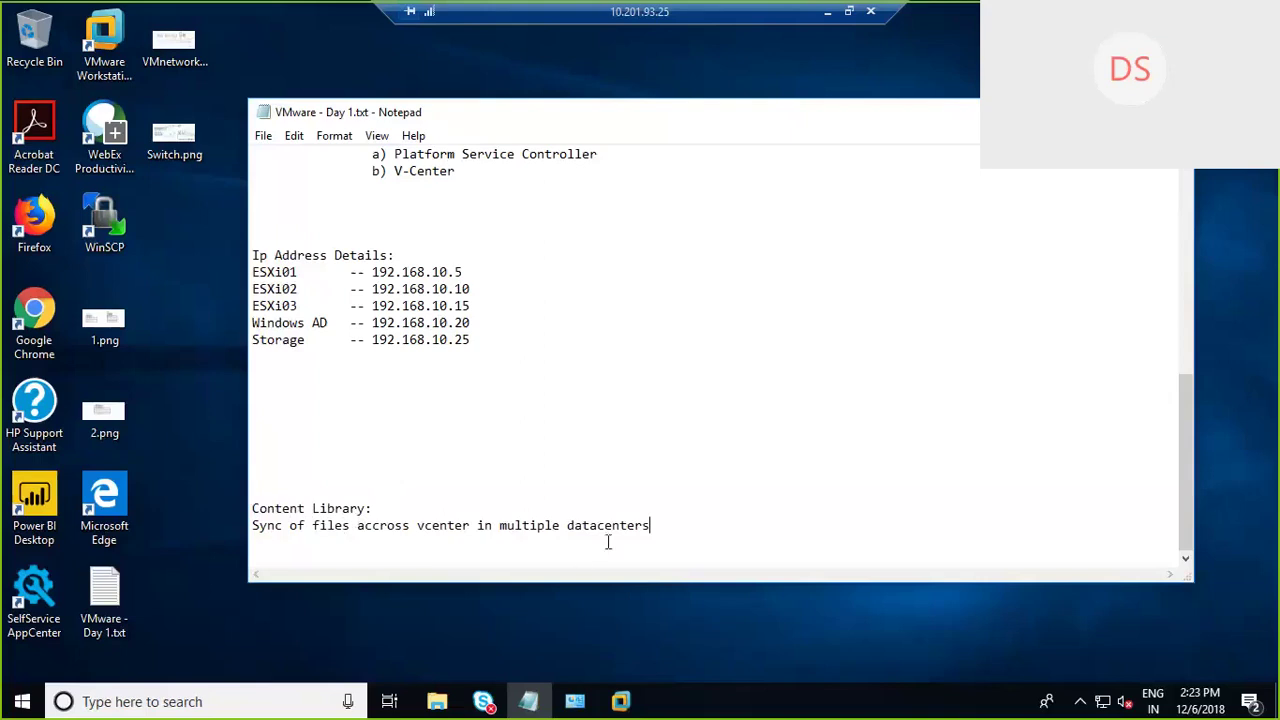
{"action": "left_click_drag", "start_coordinate": [663, 524], "coordinate": [260, 530]}
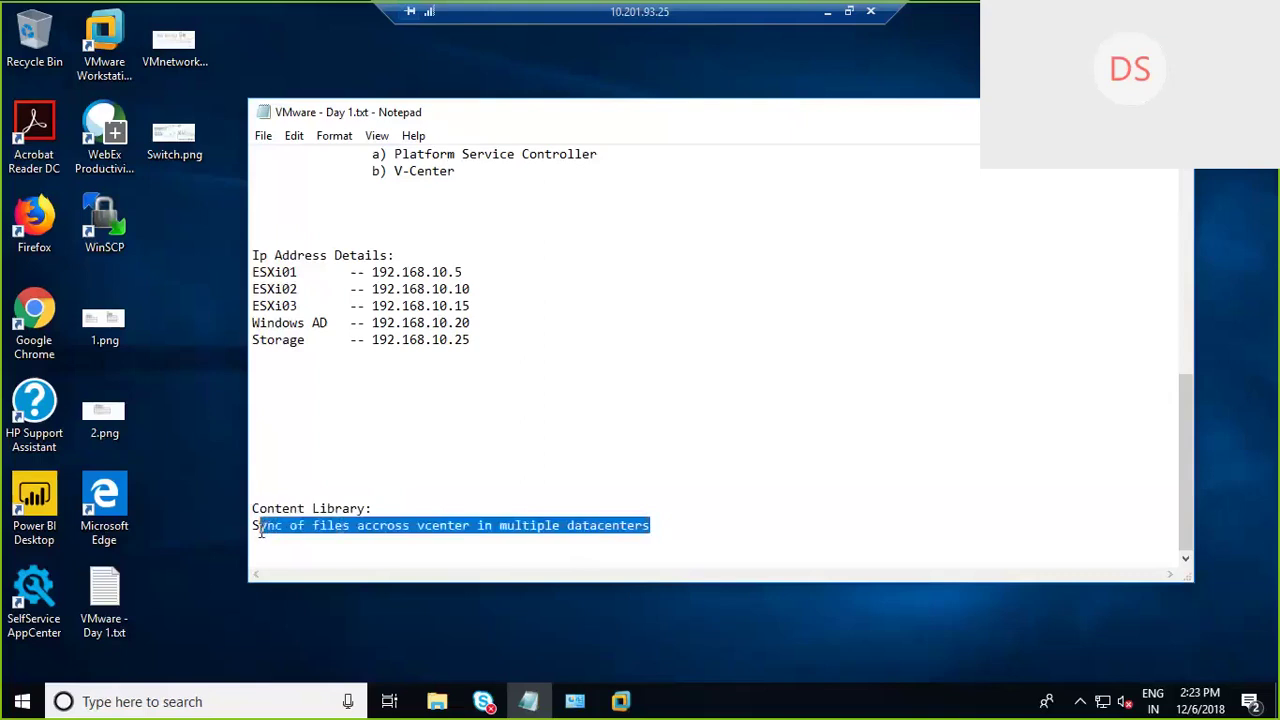
{"action": "left_click", "coordinate": [591, 547]}
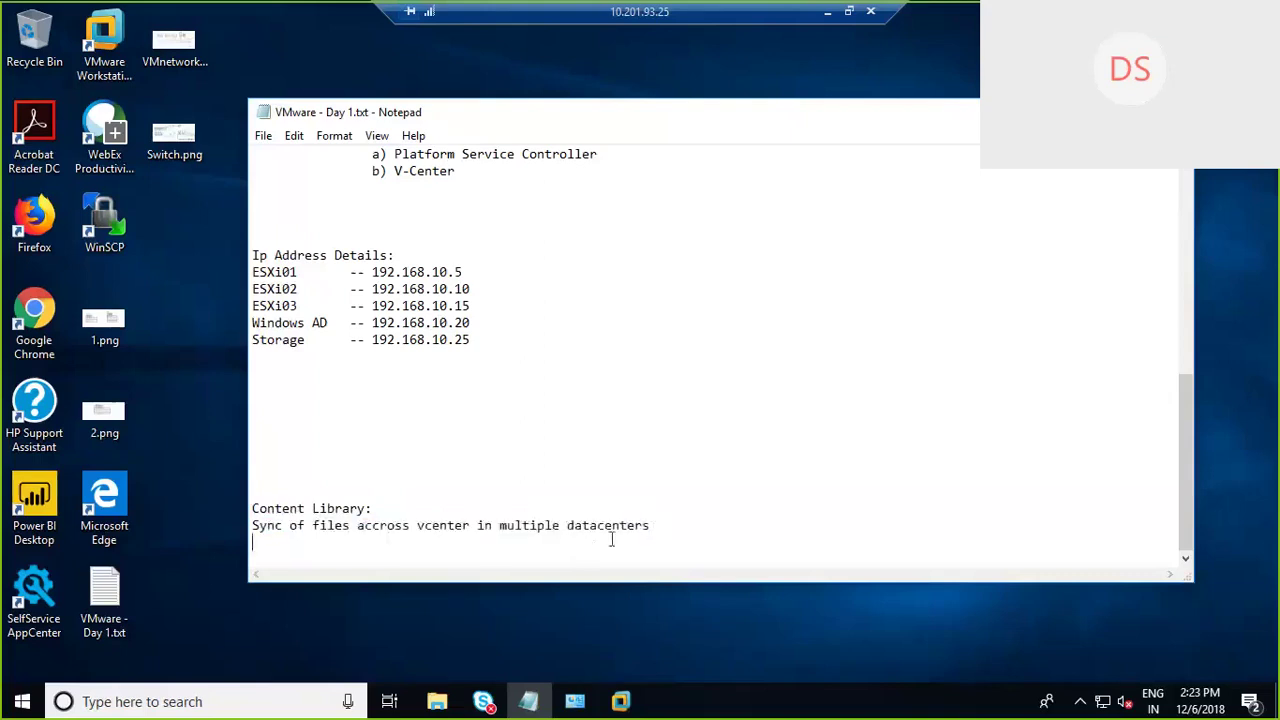
Step: List '1) Local Vcenter', '2) Publishing', '3) Subscriber' under the note, correcting typos
{"action": "key", "text": "Return"}
{"action": "type", "text": "1) Lo"}
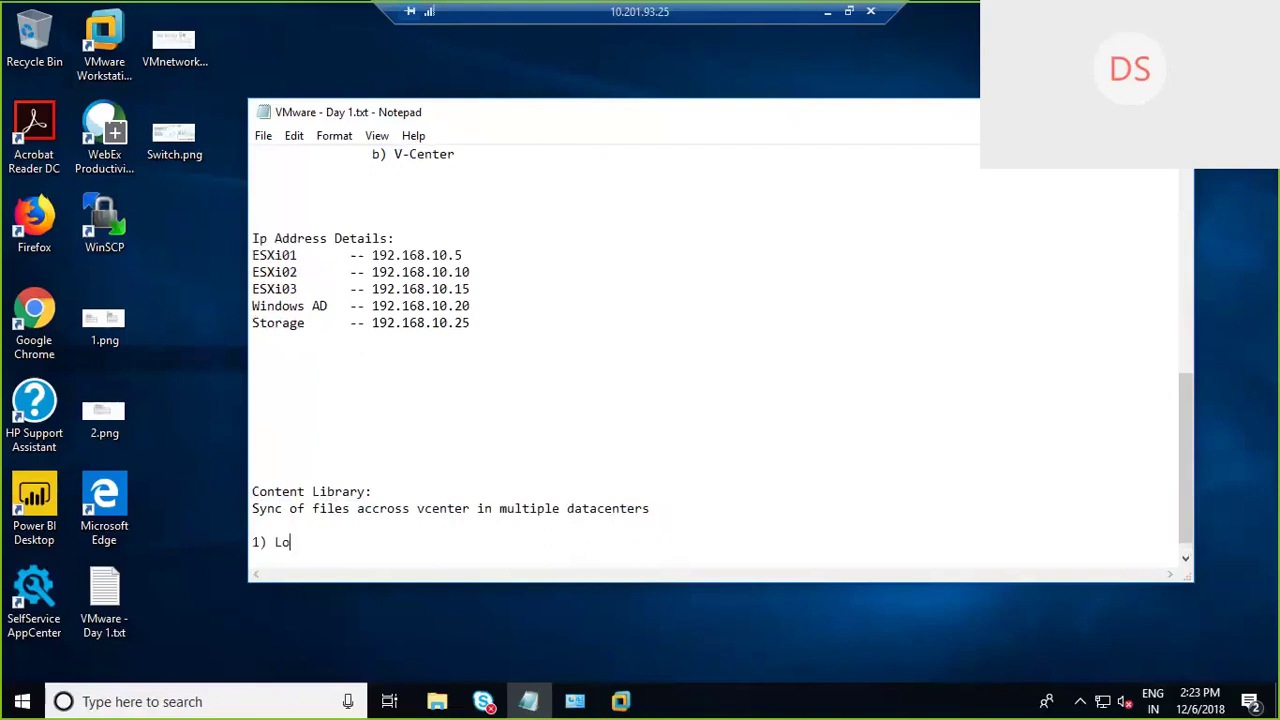
{"action": "type", "text": "cal"}
{"action": "key", "text": "Return"}
{"action": "type", "text": "2) "}
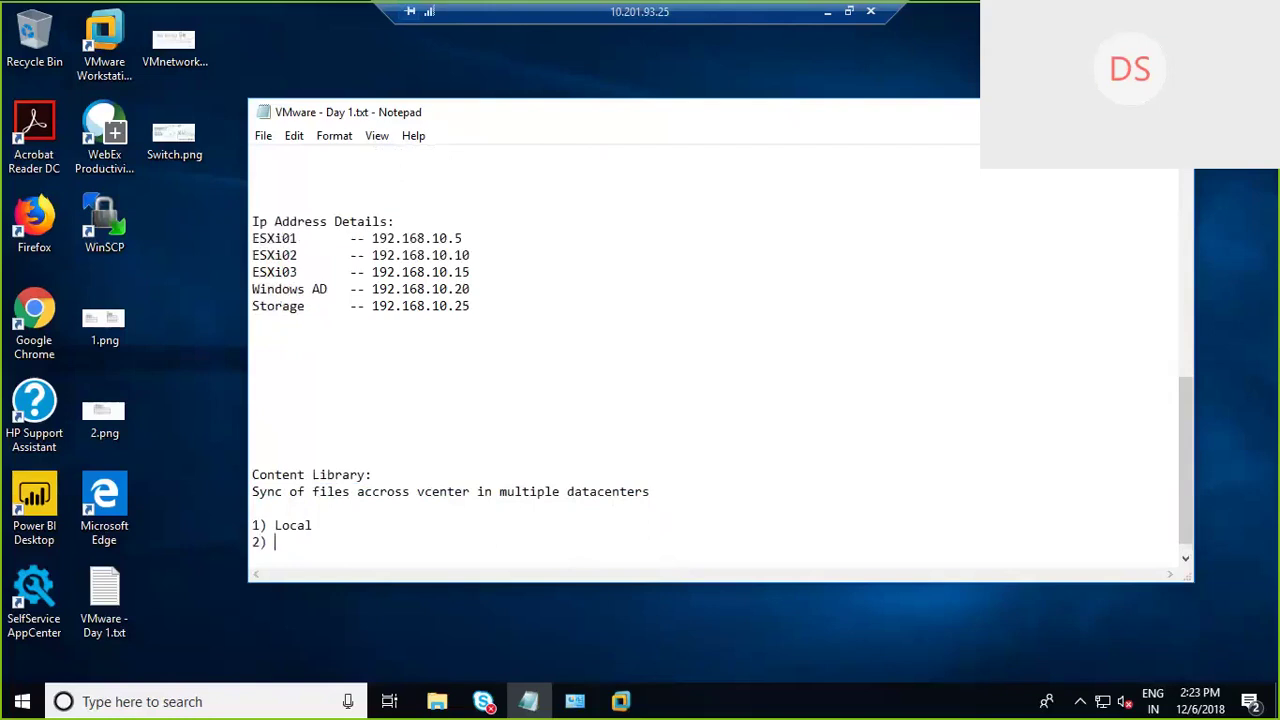
{"action": "type", "text": "Pub"}
{"action": "key", "text": "BackSpace"}
{"action": "key", "text": "BackSpace"}
{"action": "key", "text": "BackSpace"}
{"action": "key", "text": "BackSpace"}
{"action": "key", "text": "Right"}
{"action": "key", "text": "Right"}
{"action": "key", "text": "Right"}
{"action": "key", "text": "Right"}
{"action": "type", "text": "Vcenter"}
{"action": "left_click", "coordinate": [675, 553]}
{"action": "type", "text": "Publishing"}
{"action": "key", "text": "Return"}
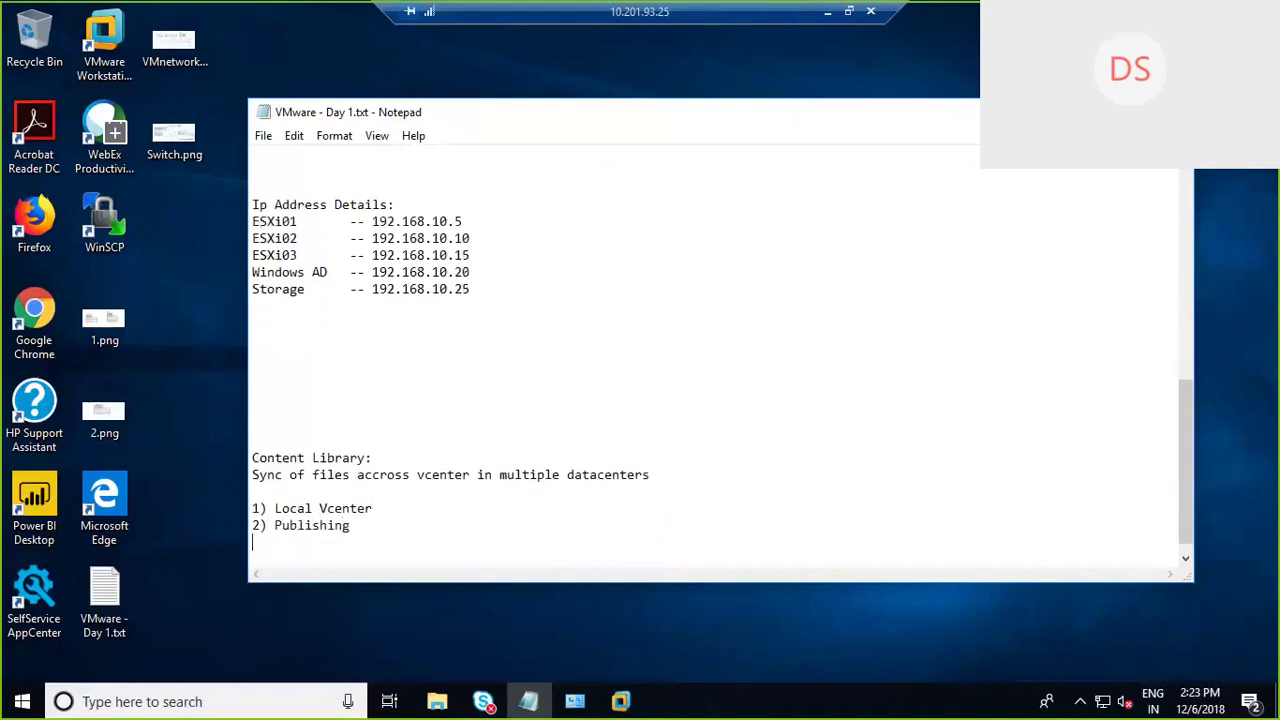
{"action": "type", "text": "3) Subscriber"}
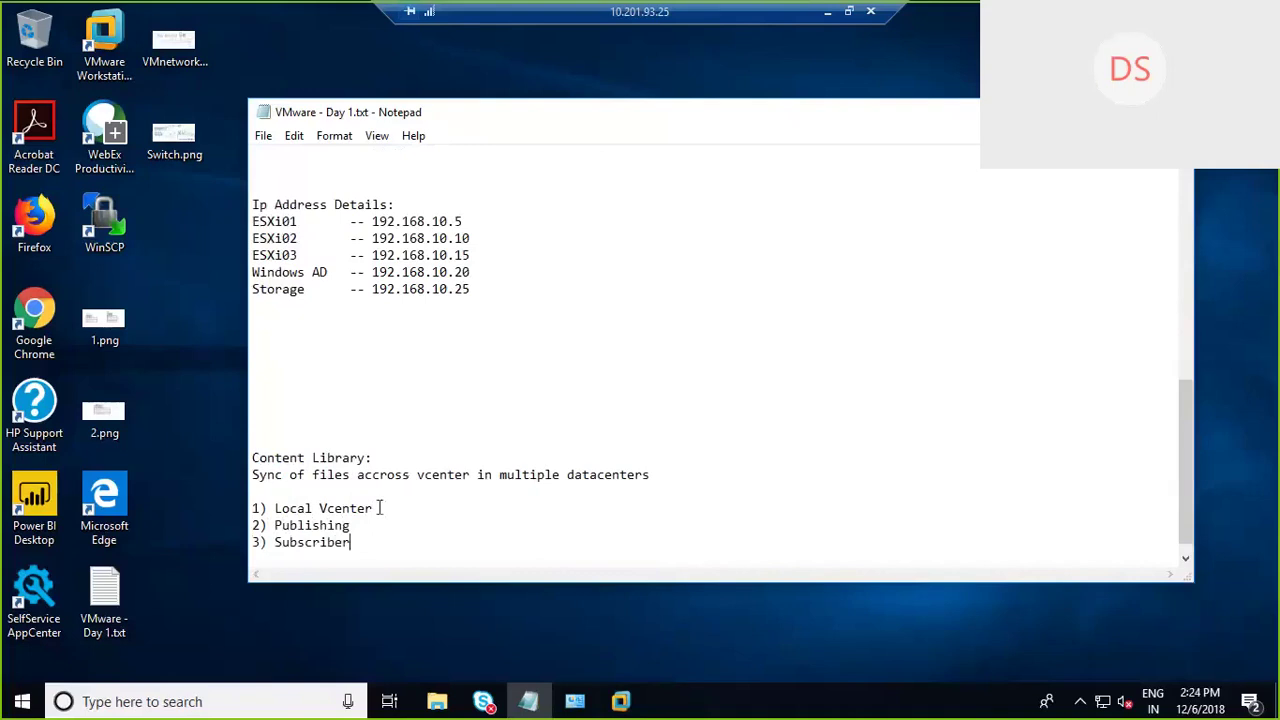
{"action": "left_click_drag", "start_coordinate": [380, 508], "coordinate": [253, 505]}
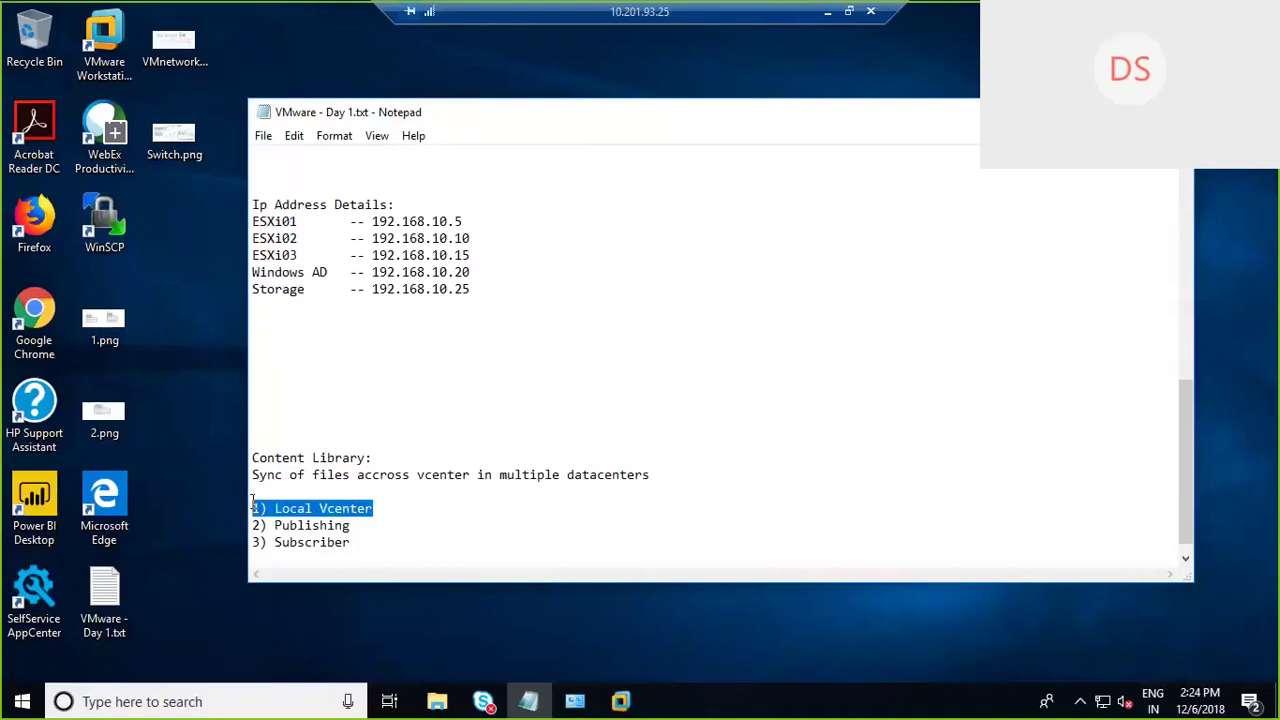
Step: Highlight the Publishing, Subscriber and Local Vcenter items, then minimise Notepad
{"action": "left_click_drag", "start_coordinate": [350, 526], "coordinate": [240, 526]}
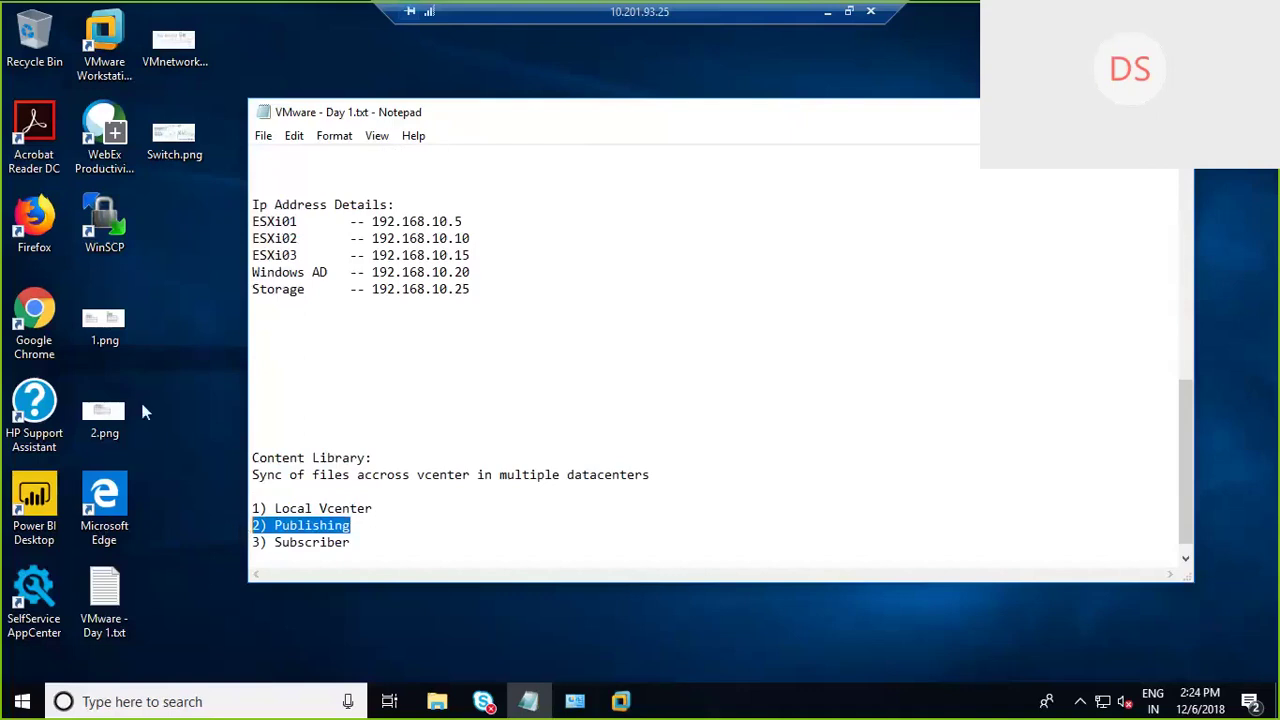
{"action": "left_click_drag", "start_coordinate": [352, 542], "coordinate": [234, 541]}
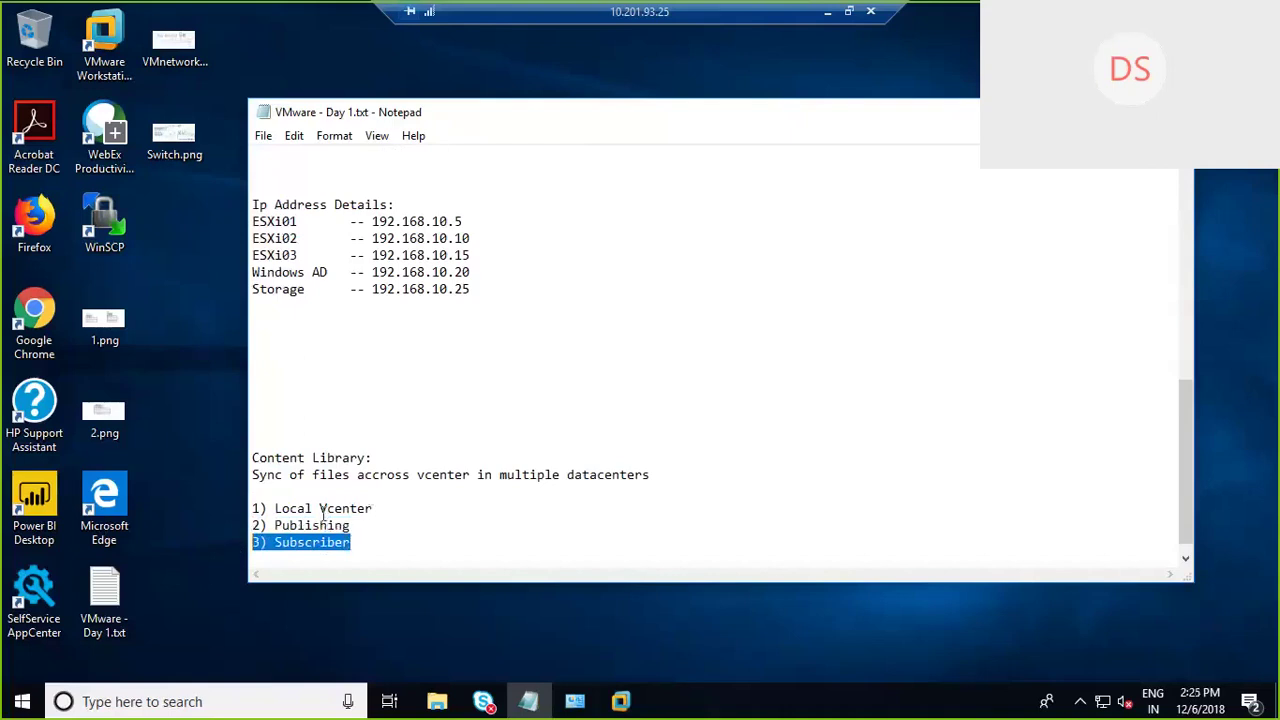
{"action": "left_click_drag", "start_coordinate": [352, 525], "coordinate": [276, 542]}
{"action": "left_click", "coordinate": [370, 508]}
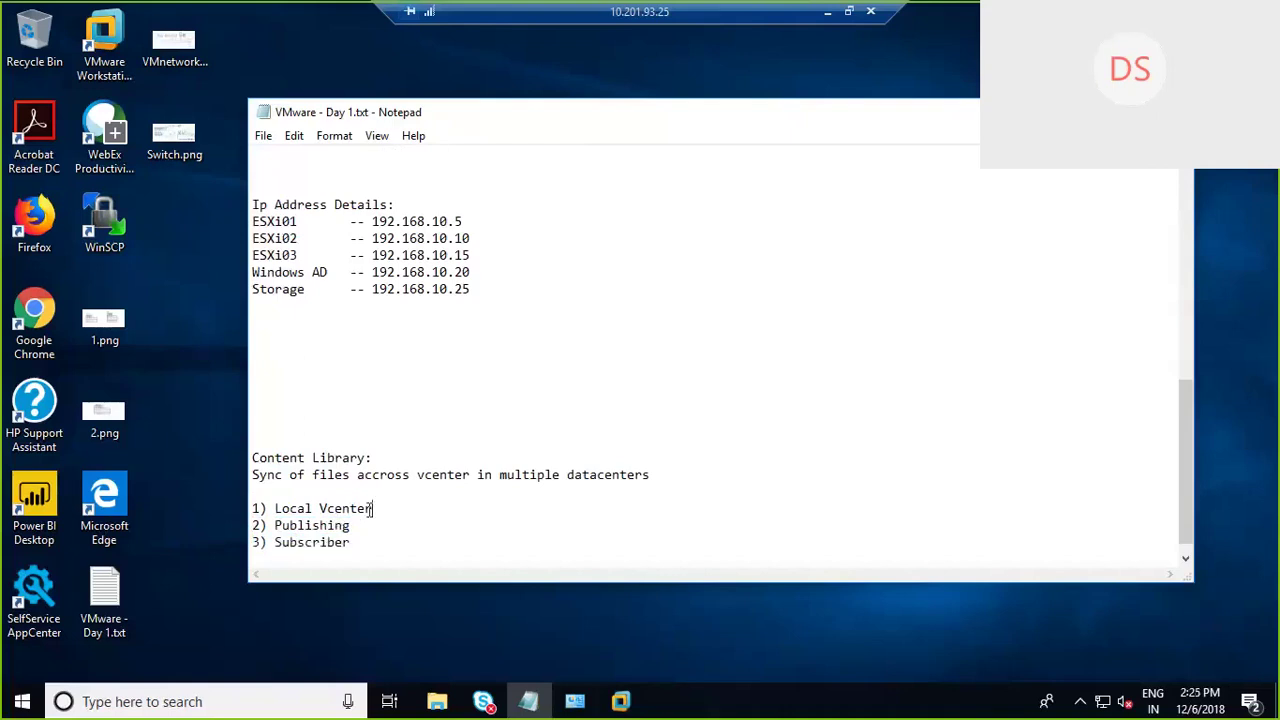
{"action": "left_click_drag", "start_coordinate": [372, 508], "coordinate": [259, 508]}
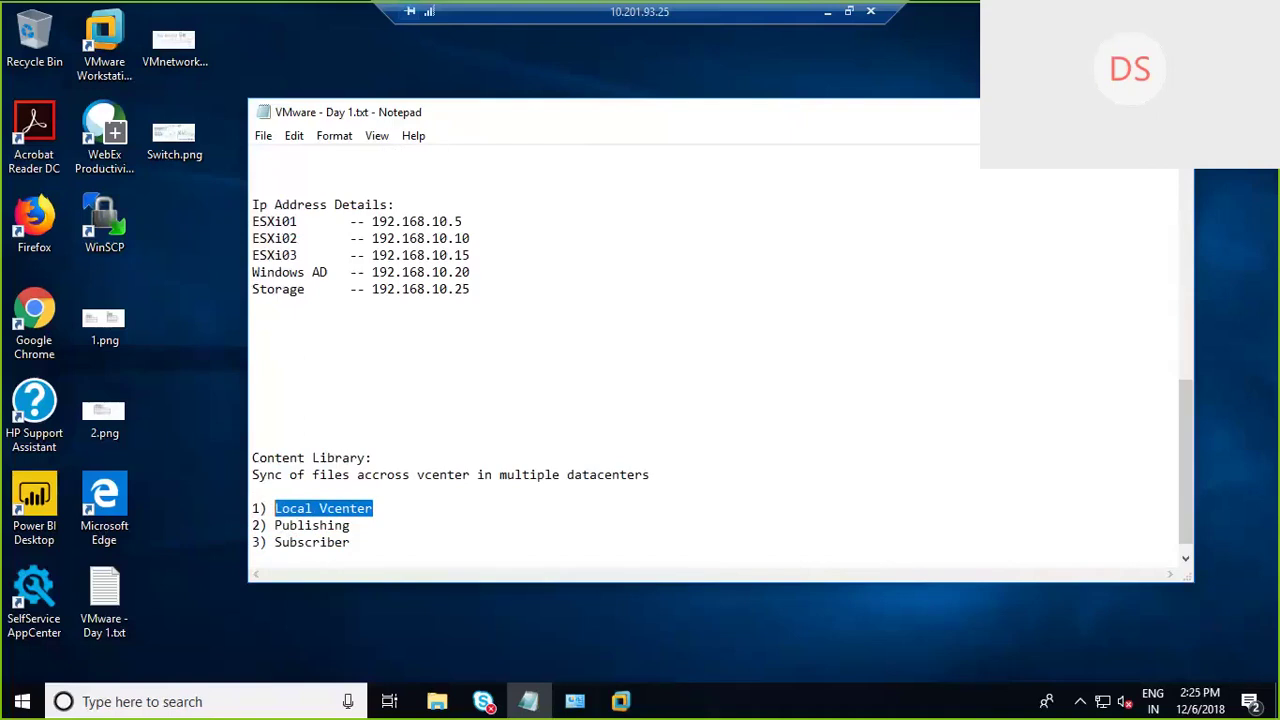
{"action": "left_click", "coordinate": [1086, 112]}
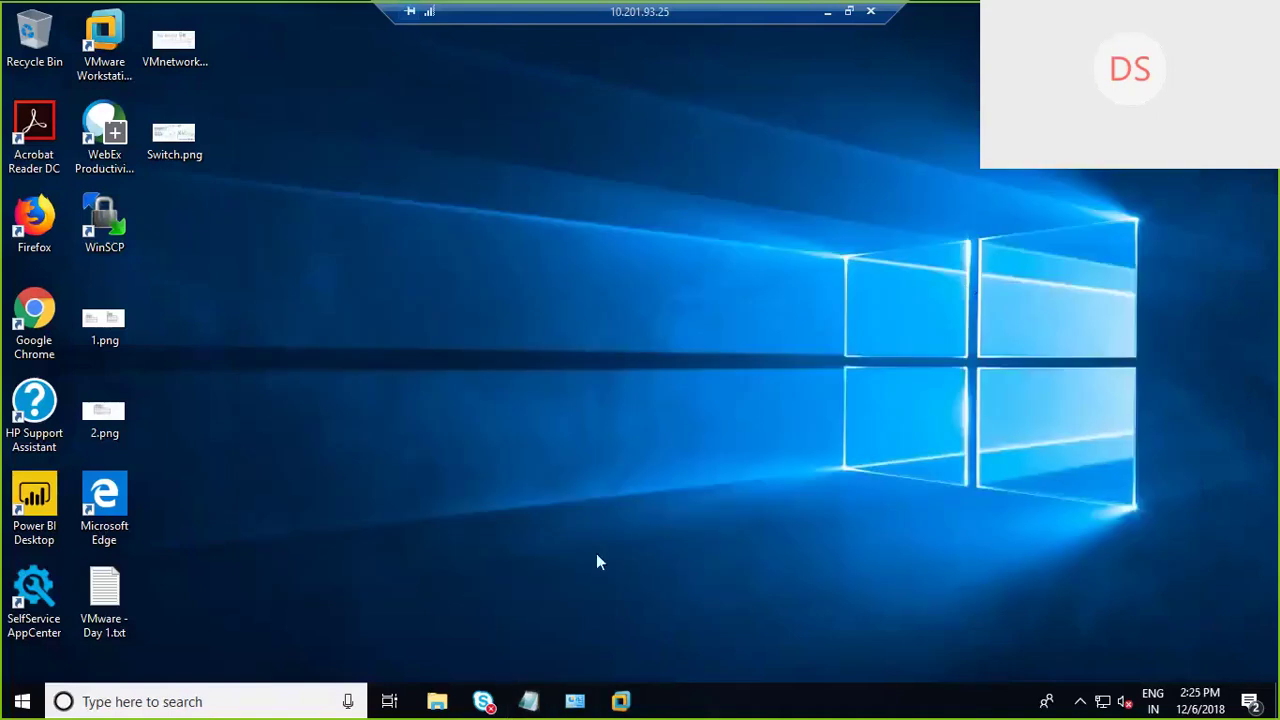
Step: Find Linux01.vmtx in iSCSI-Datastore's Linux01 folder, then return to Hosts and Clusters
{"action": "mouse_move", "coordinate": [614, 703]}
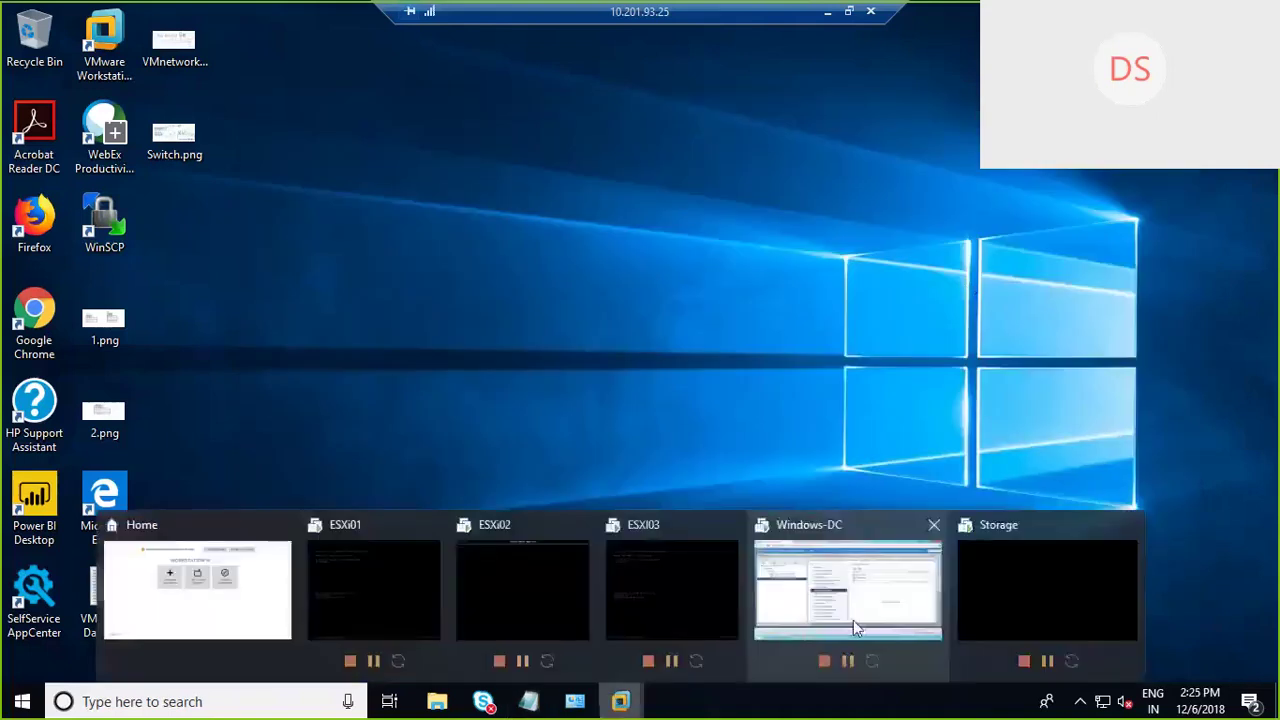
{"action": "left_click", "coordinate": [853, 620]}
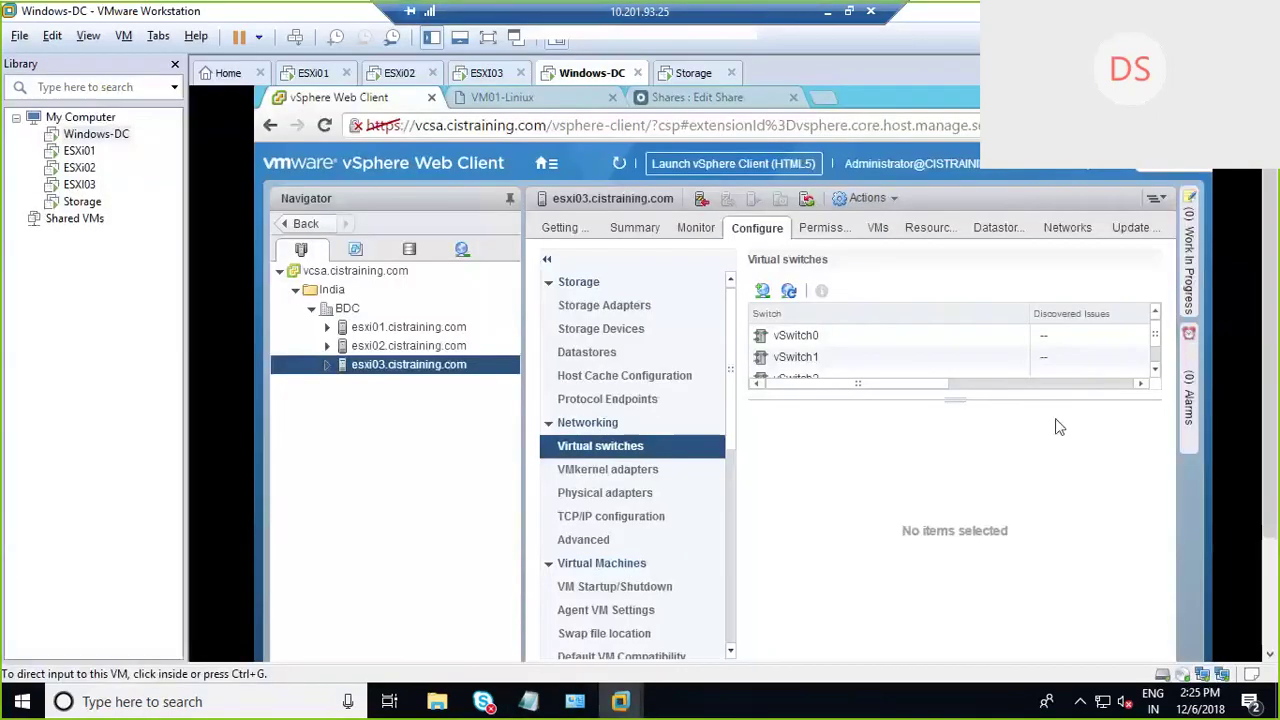
{"action": "left_click", "coordinate": [410, 255]}
{"action": "left_click", "coordinate": [395, 383]}
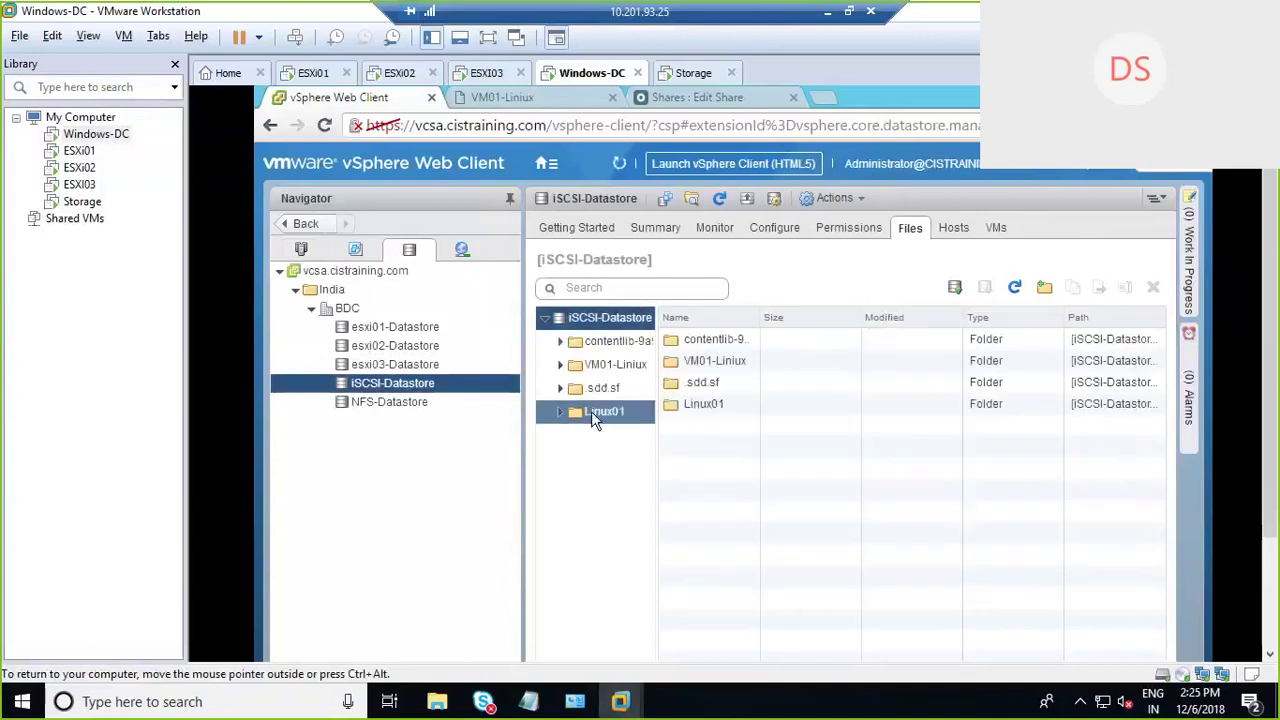
{"action": "left_click", "coordinate": [593, 412]}
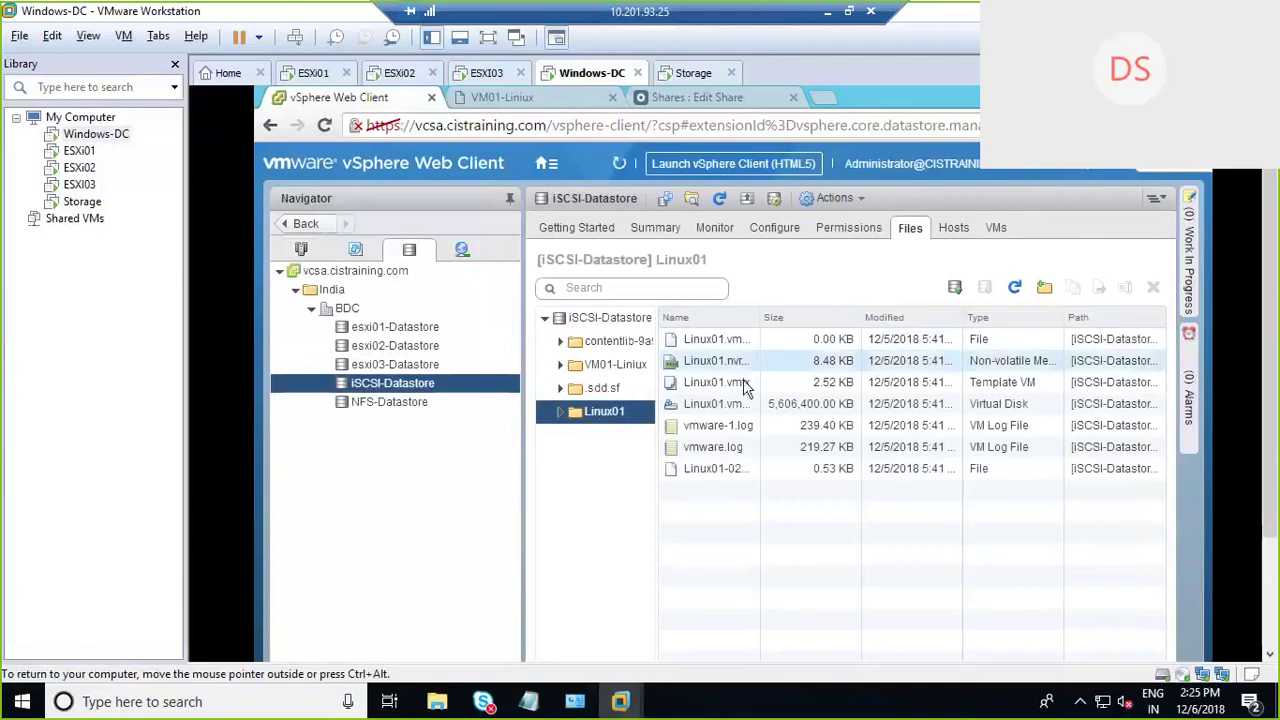
{"action": "left_click", "coordinate": [743, 381]}
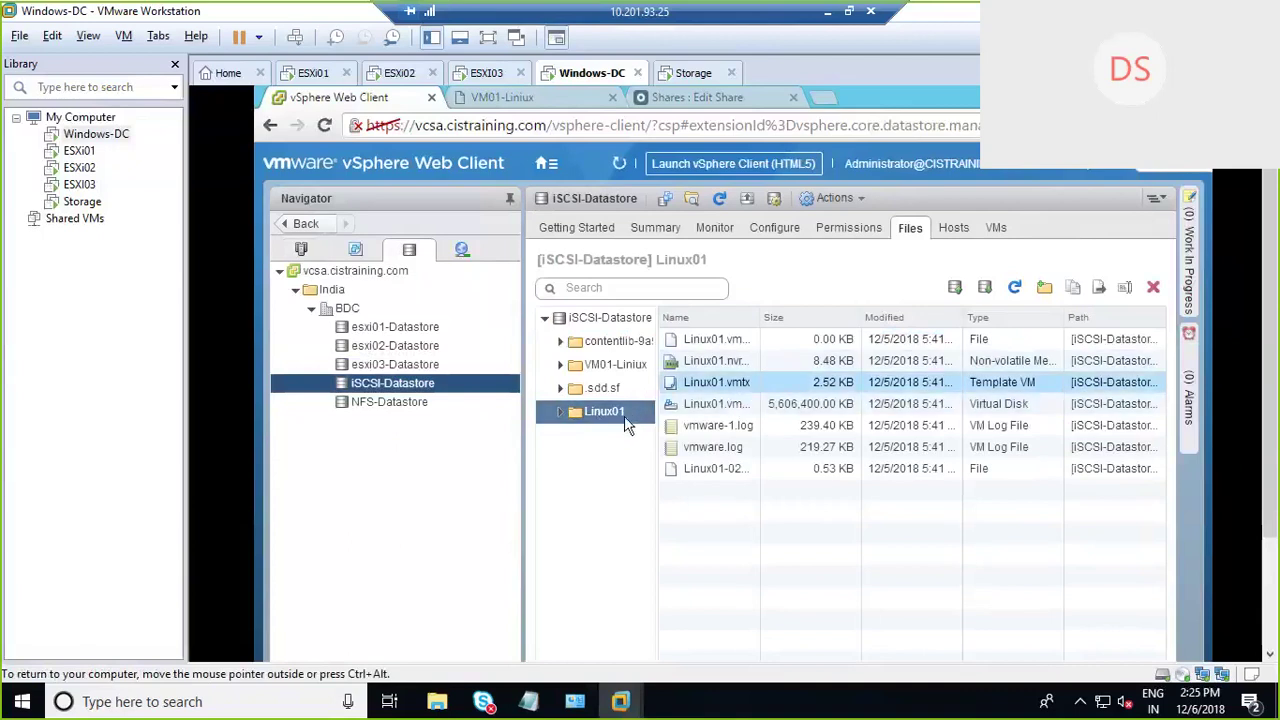
{"action": "left_click", "coordinate": [633, 410]}
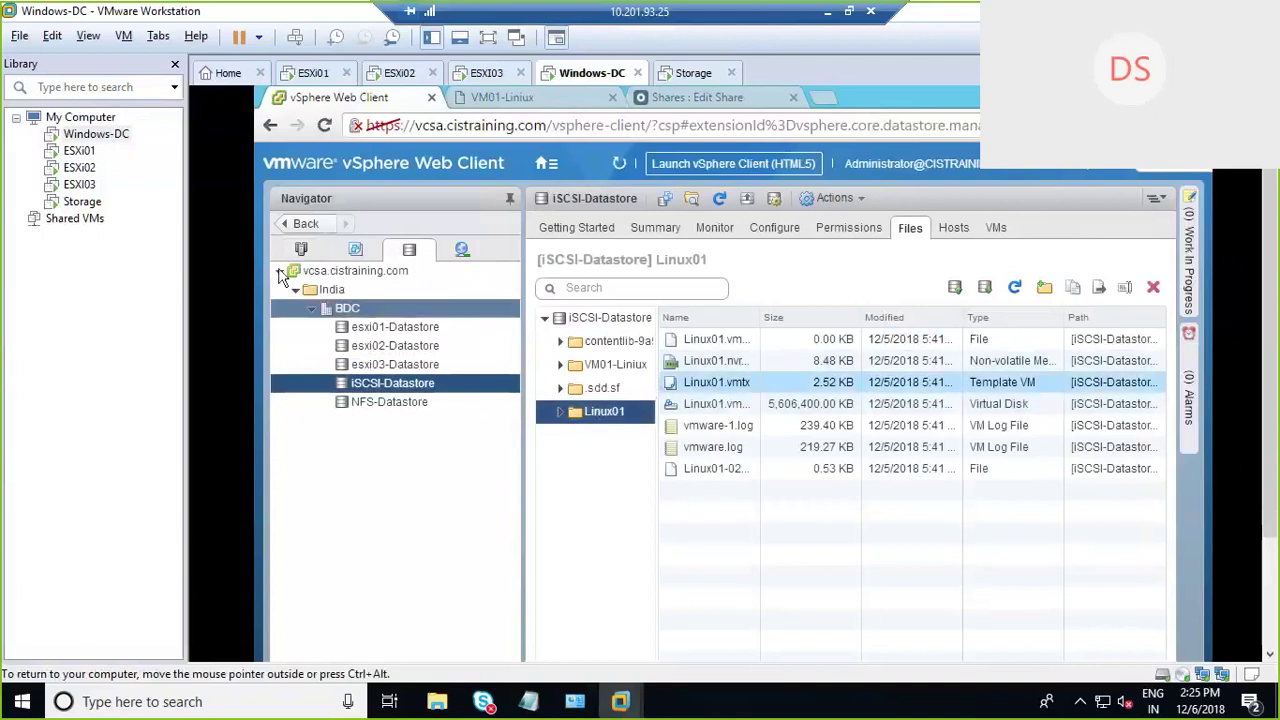
{"action": "left_click", "coordinate": [301, 249]}
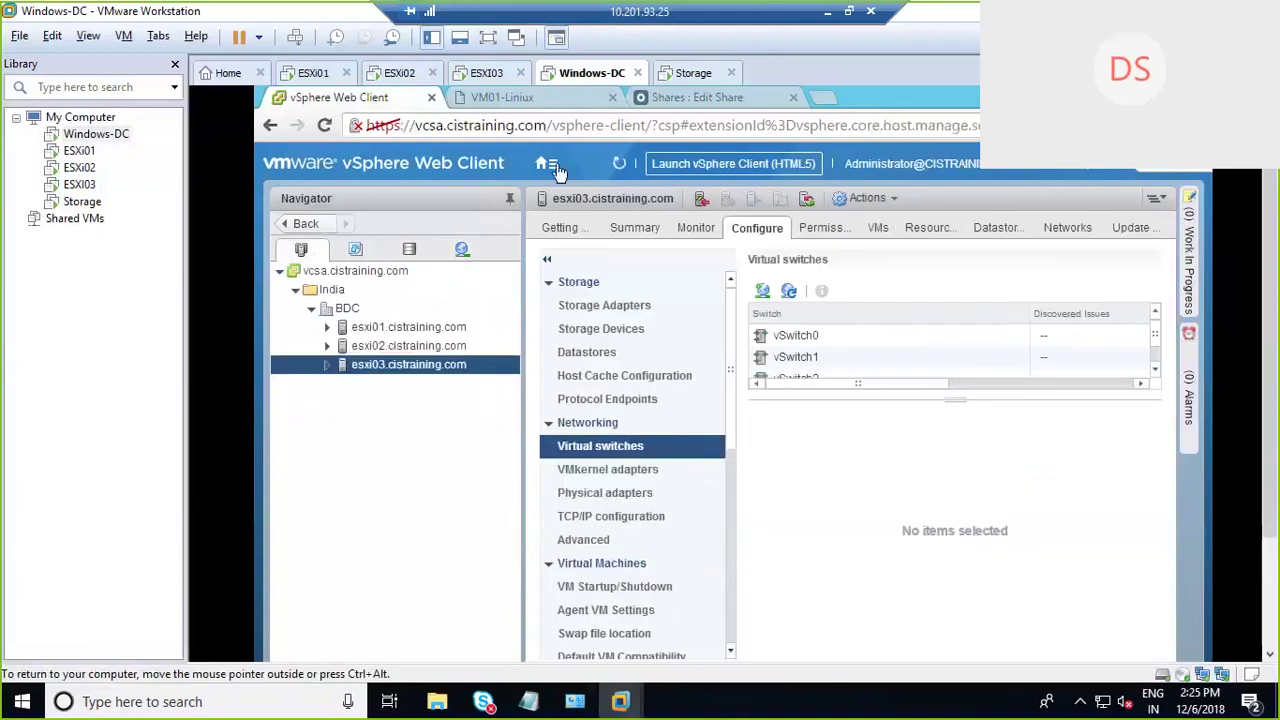
Step: Check that the VM-TemplateContent Library's Templates list shows 0 templates
{"action": "left_click", "coordinate": [546, 163]}
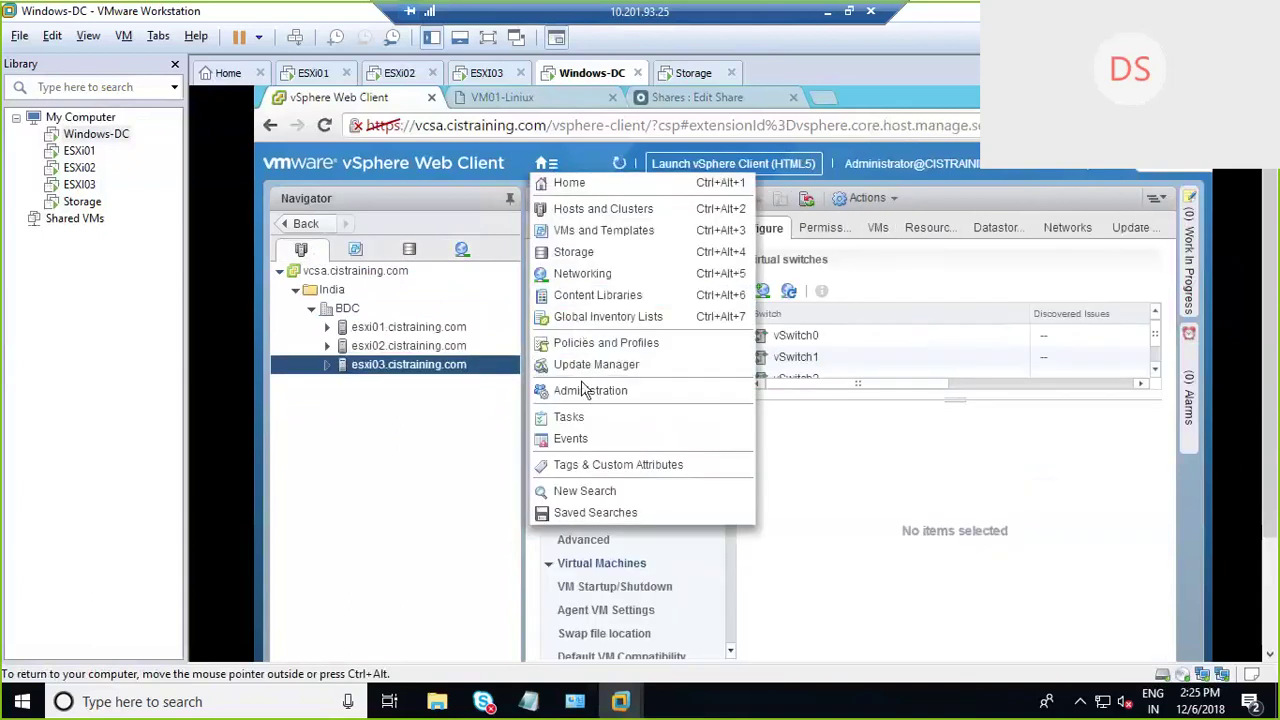
{"action": "left_click", "coordinate": [598, 295]}
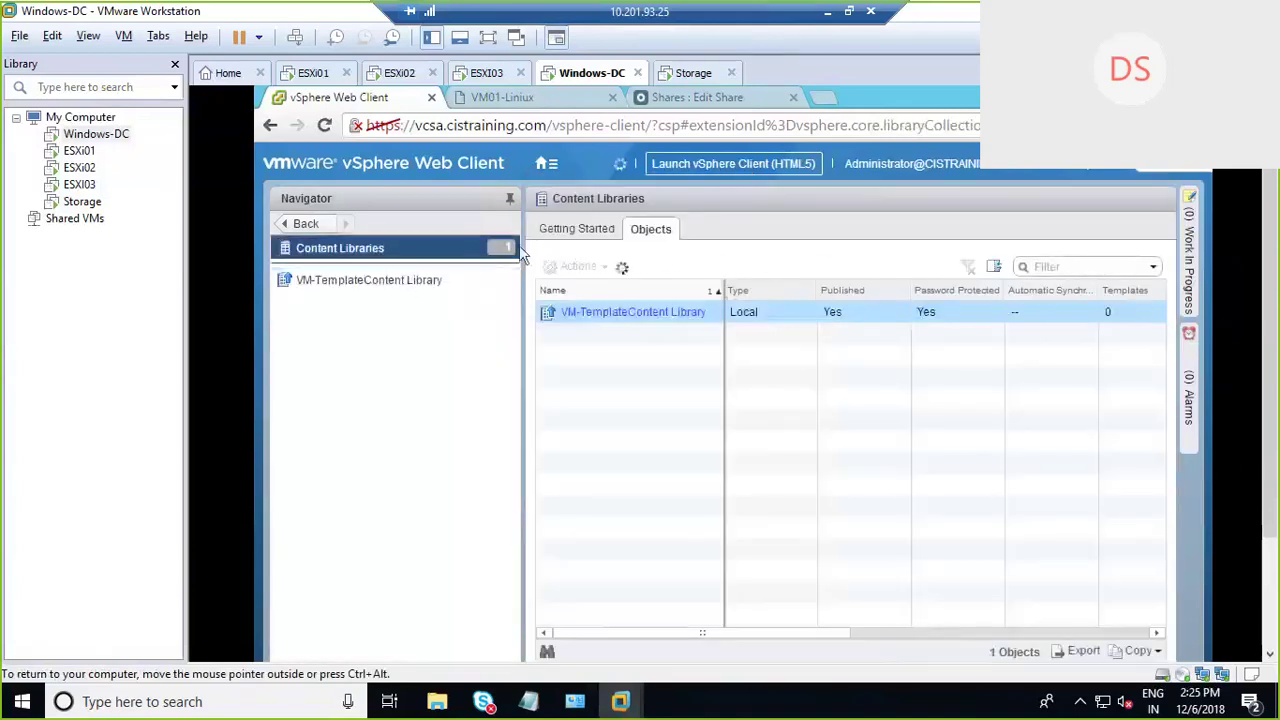
{"action": "left_click", "coordinate": [407, 285]}
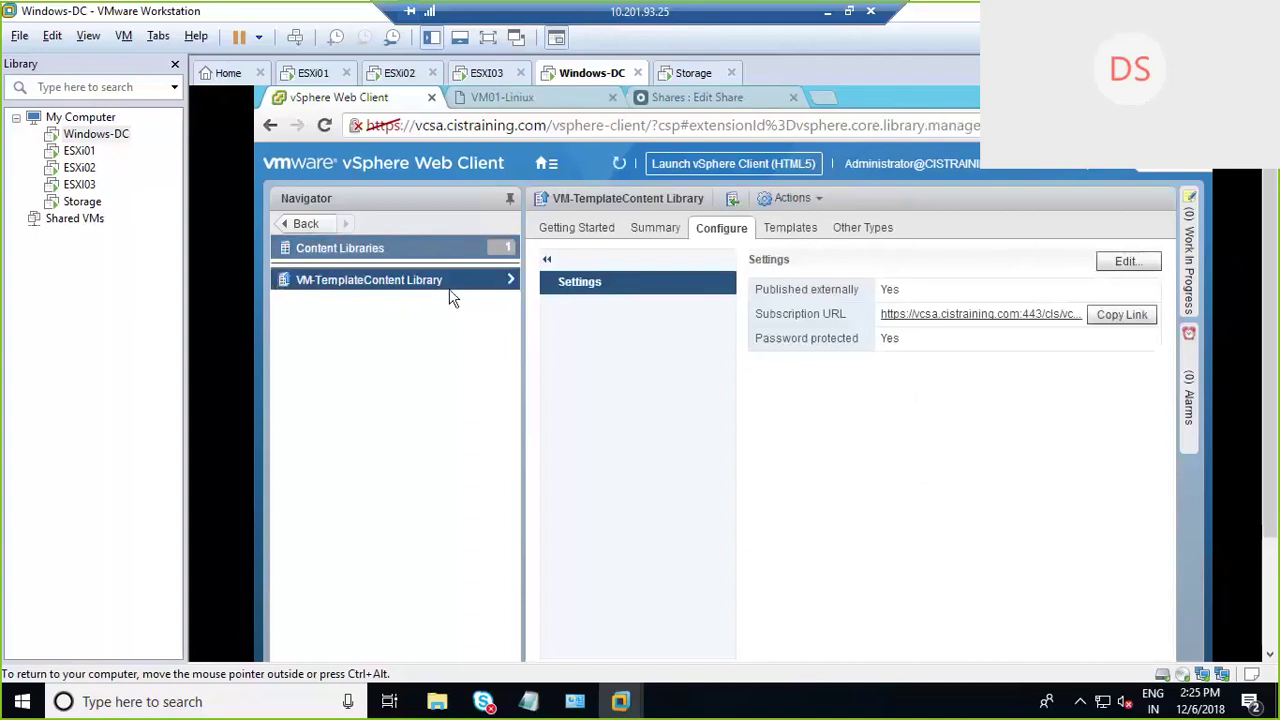
{"action": "left_click", "coordinate": [655, 228]}
{"action": "left_click", "coordinate": [562, 238]}
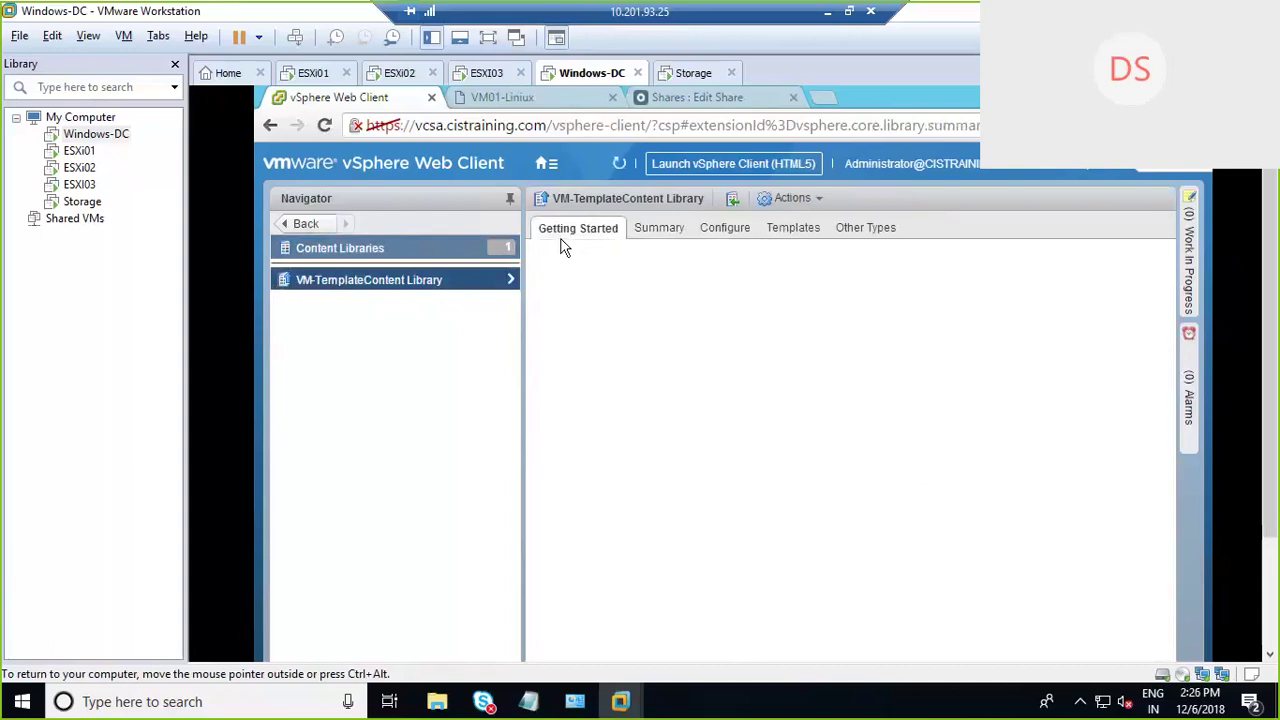
{"action": "left_click", "coordinate": [511, 283]}
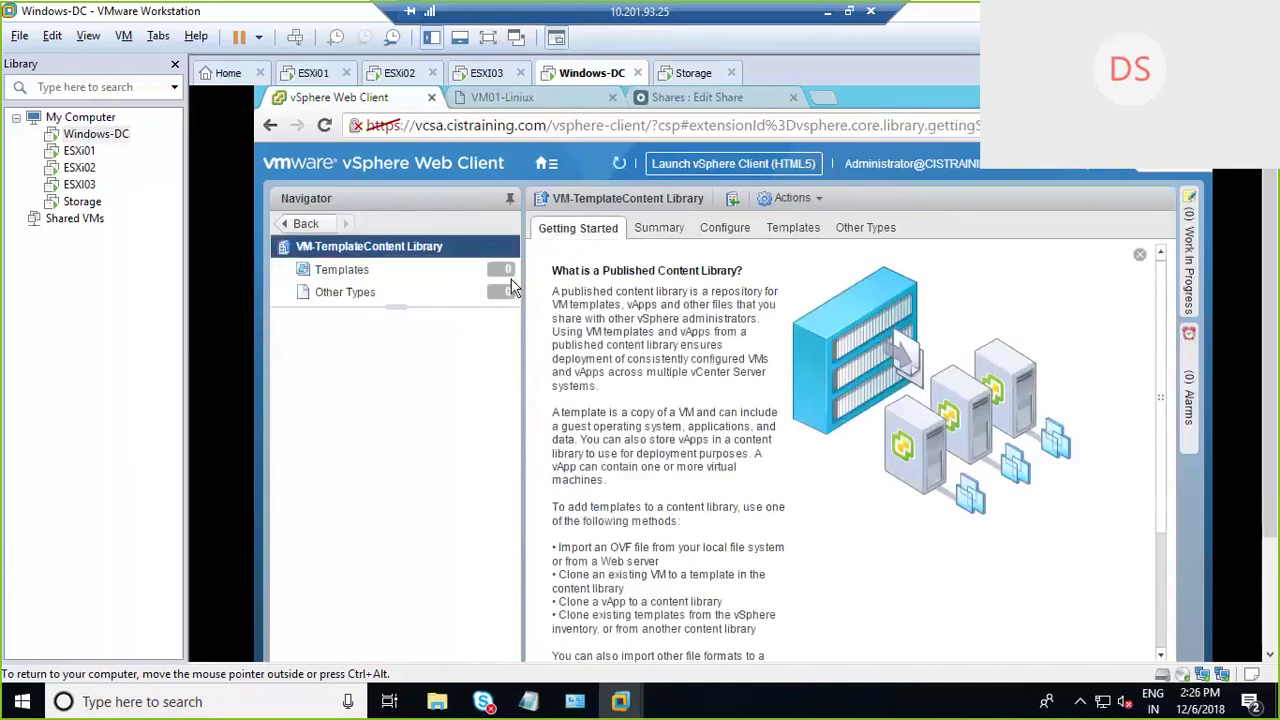
{"action": "left_click", "coordinate": [400, 277]}
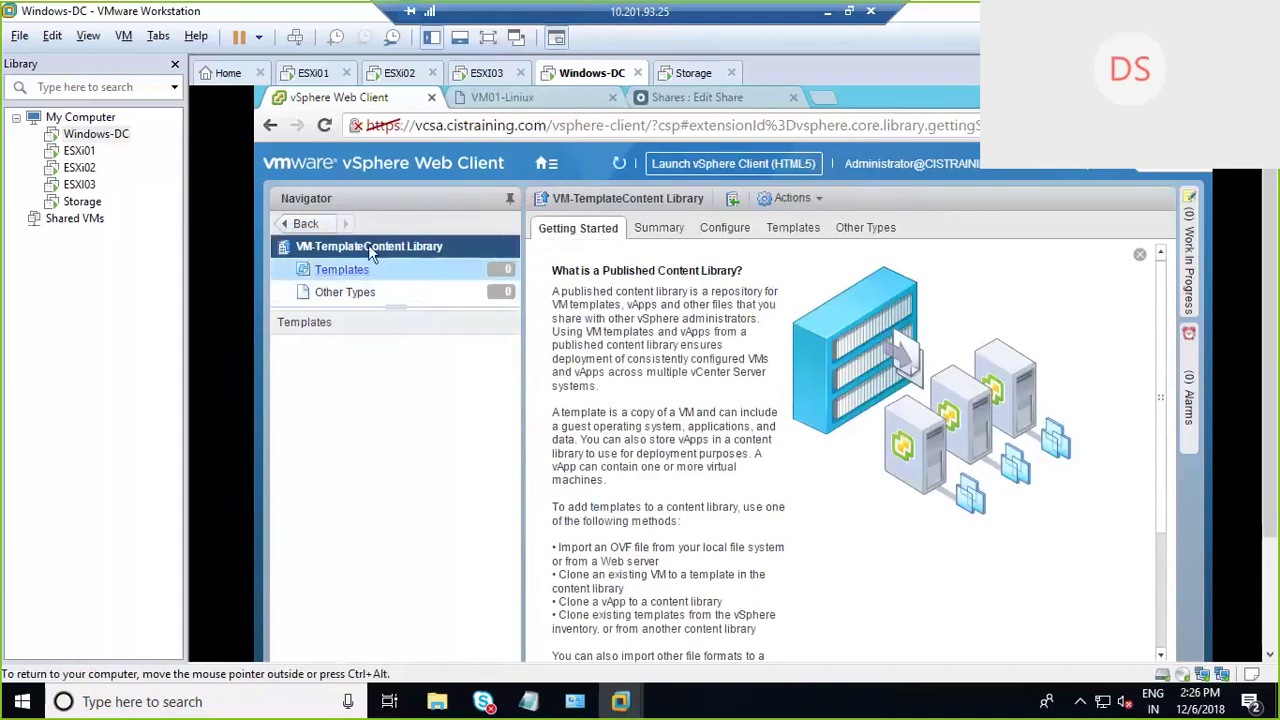
{"action": "left_click", "coordinate": [547, 165]}
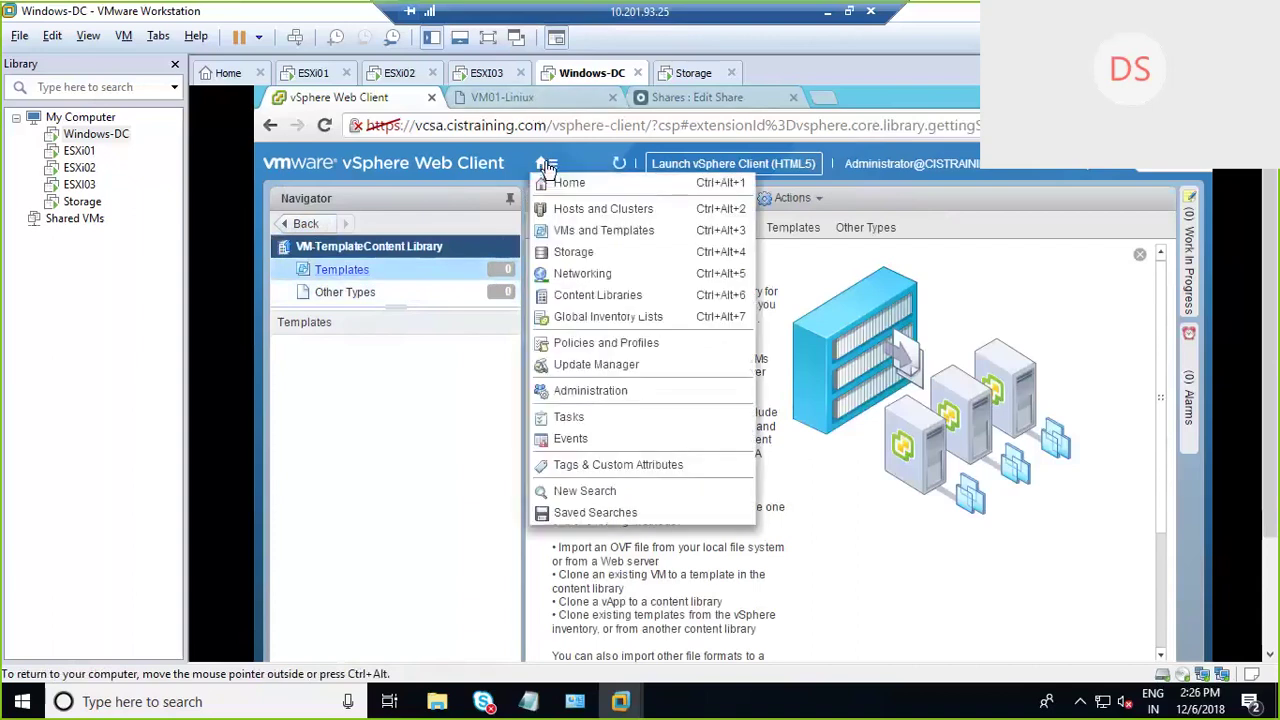
Step: In VMs and Templates, start Clone to Library on the Linux01 template
{"action": "left_click", "coordinate": [562, 209]}
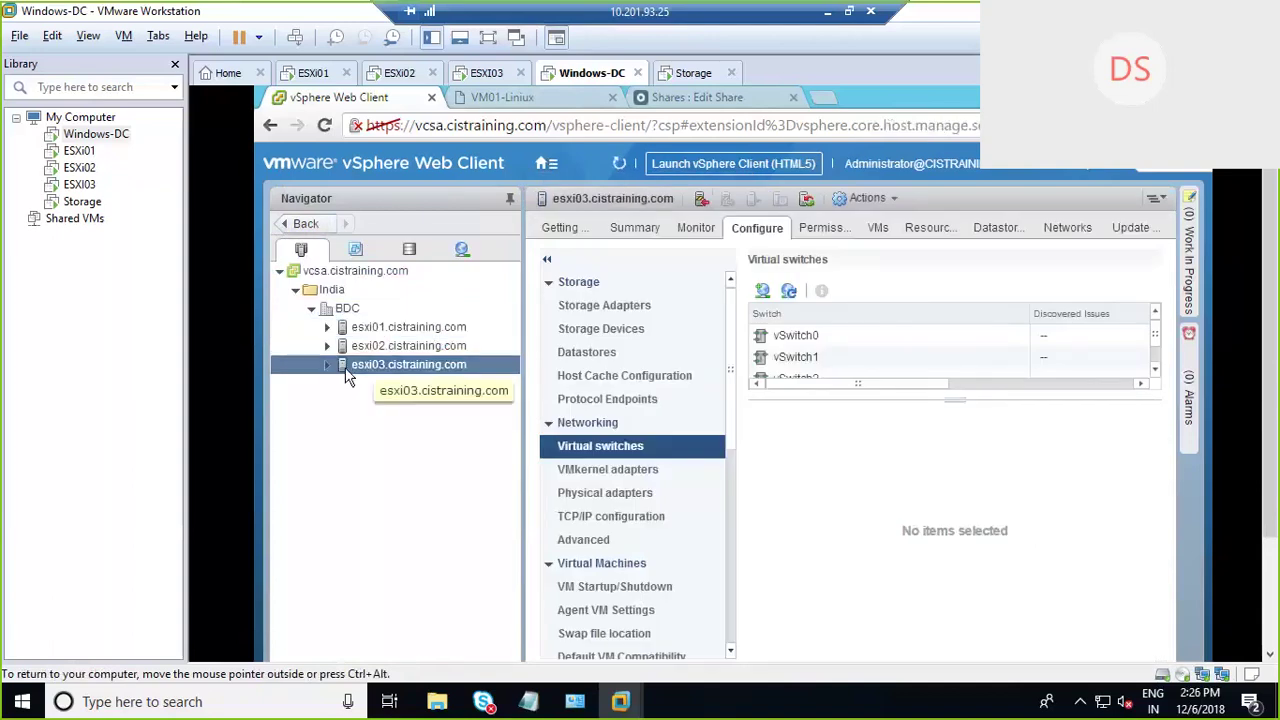
{"action": "left_click", "coordinate": [356, 249]}
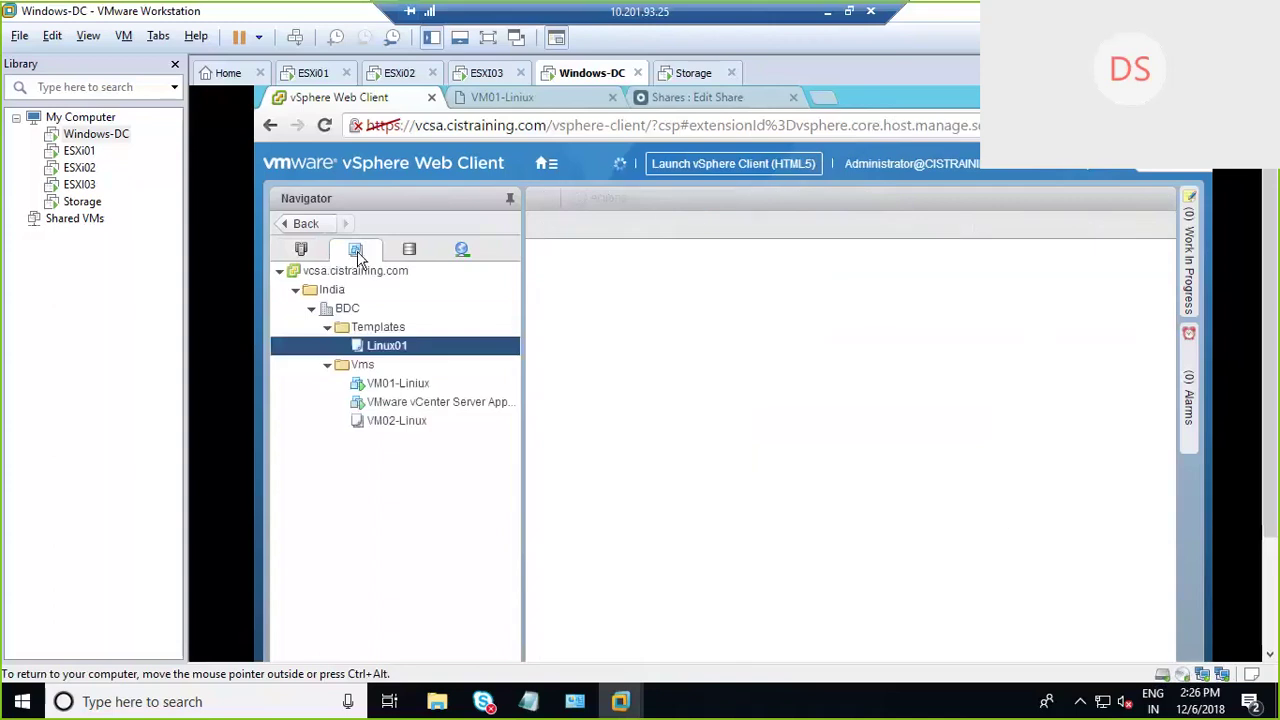
{"action": "right_click", "coordinate": [398, 421]}
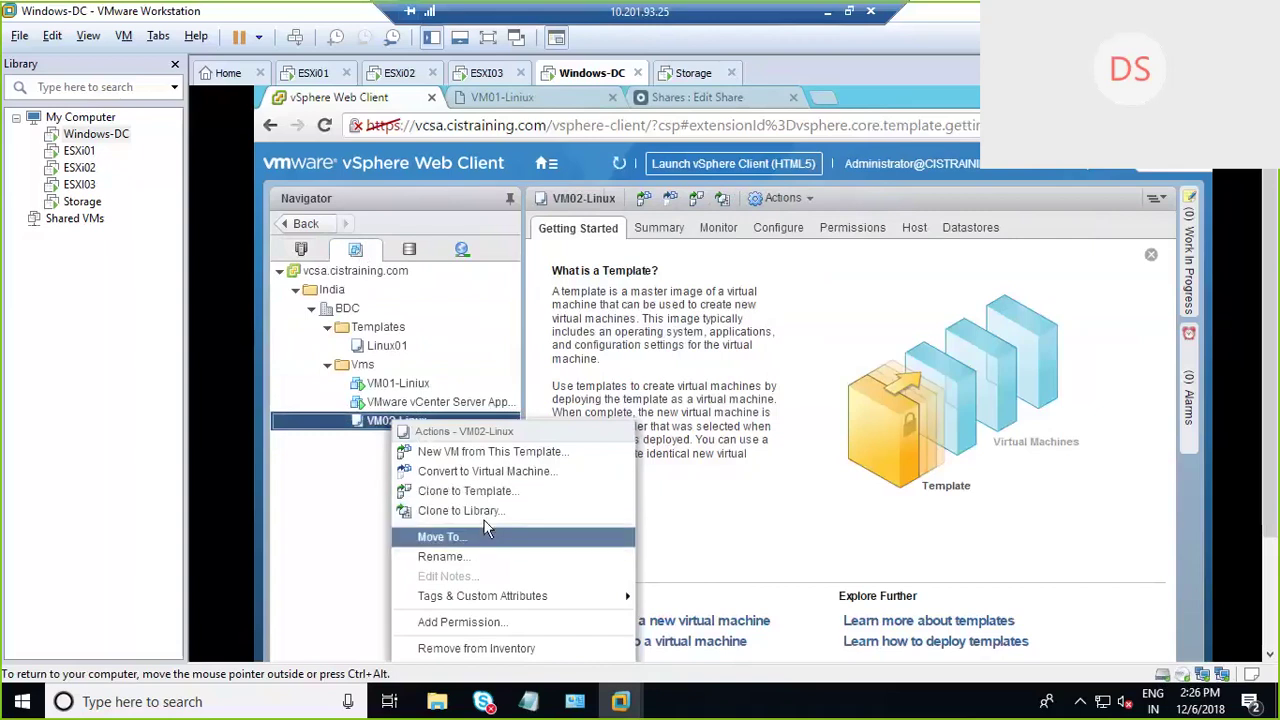
{"action": "left_click", "coordinate": [318, 513]}
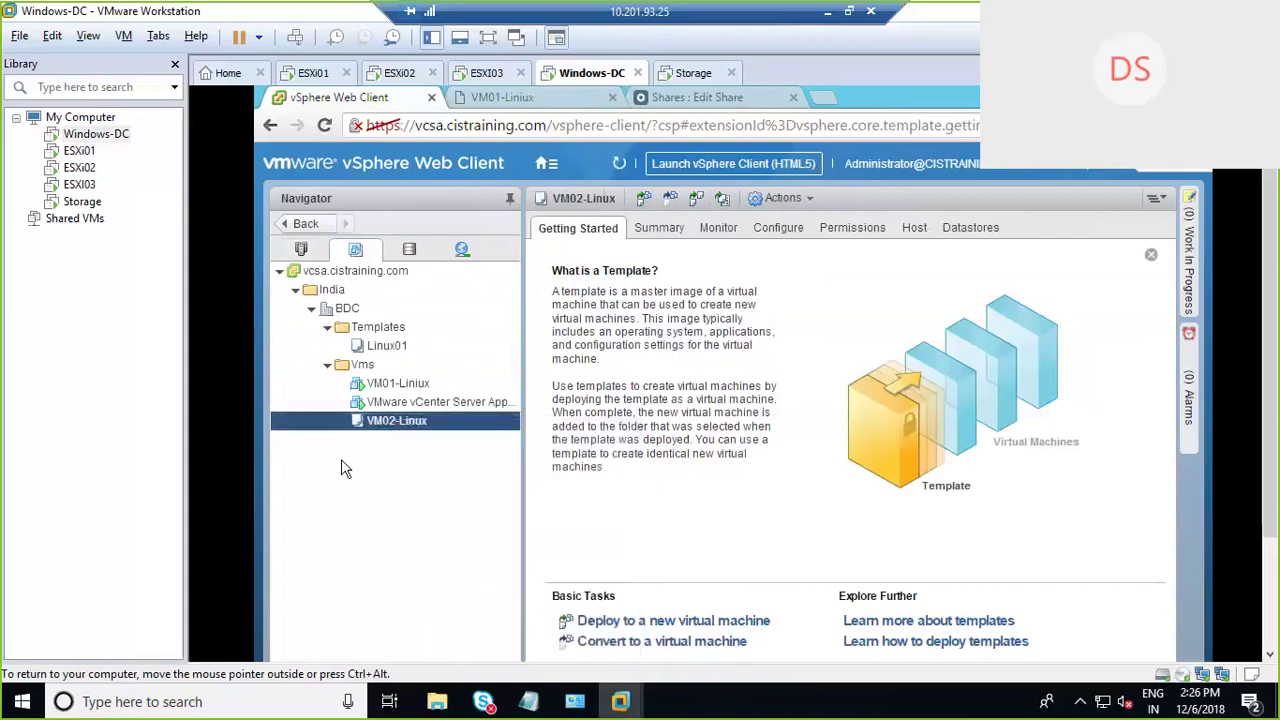
{"action": "left_click", "coordinate": [388, 345]}
{"action": "right_click", "coordinate": [388, 345]}
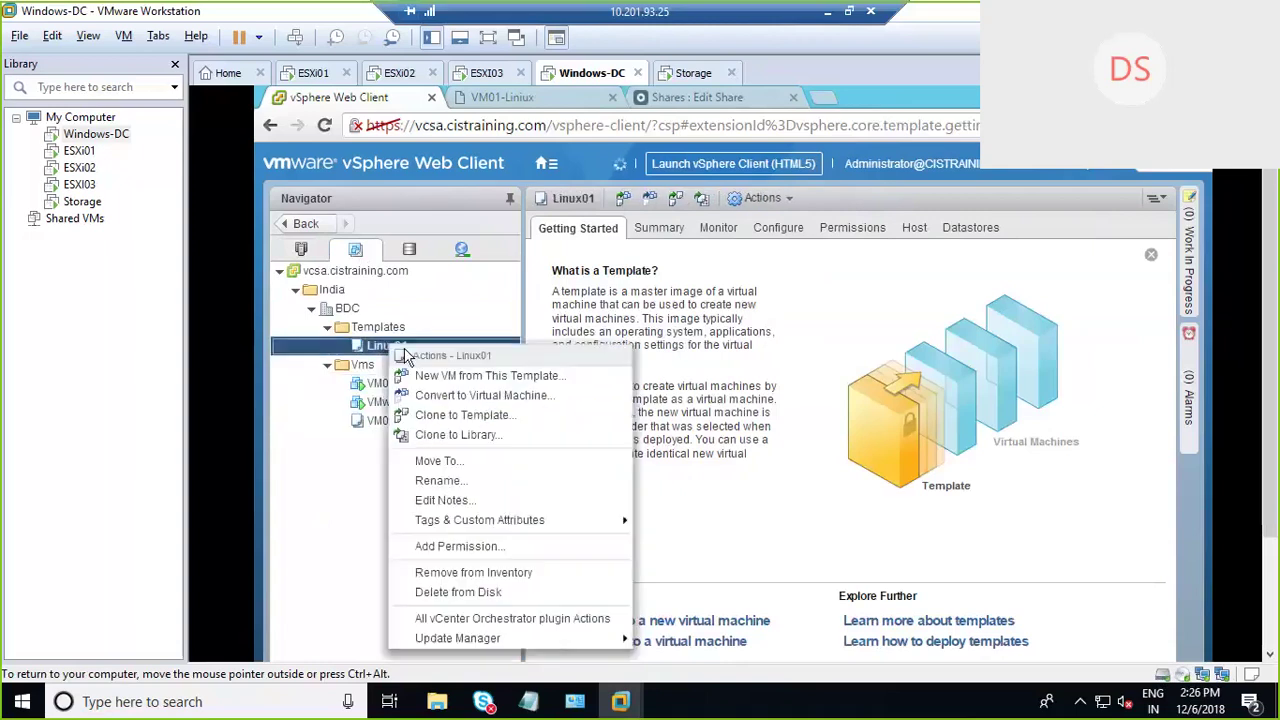
{"action": "left_click", "coordinate": [478, 443]}
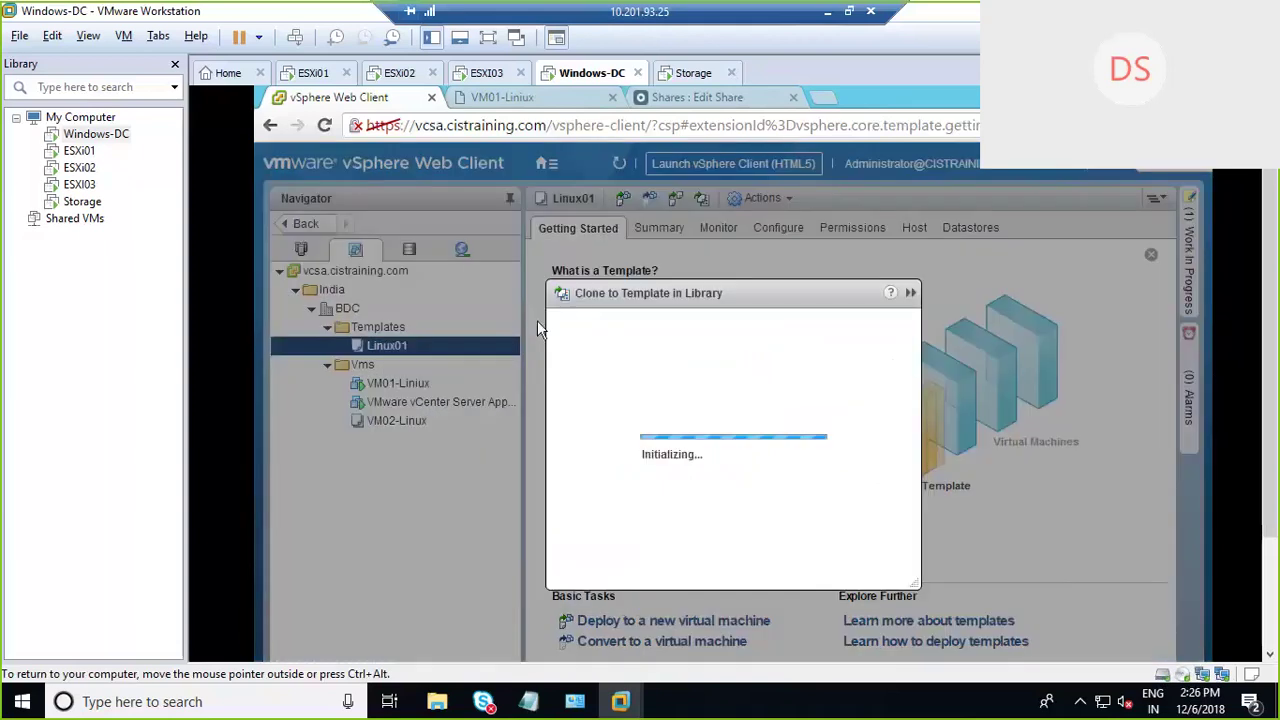
Step: Target VM-TemplateContent Library, name the template 'Linux01-from Library', and confirm the clone
{"action": "left_click_drag", "start_coordinate": [603, 176], "coordinate": [560, 97]}
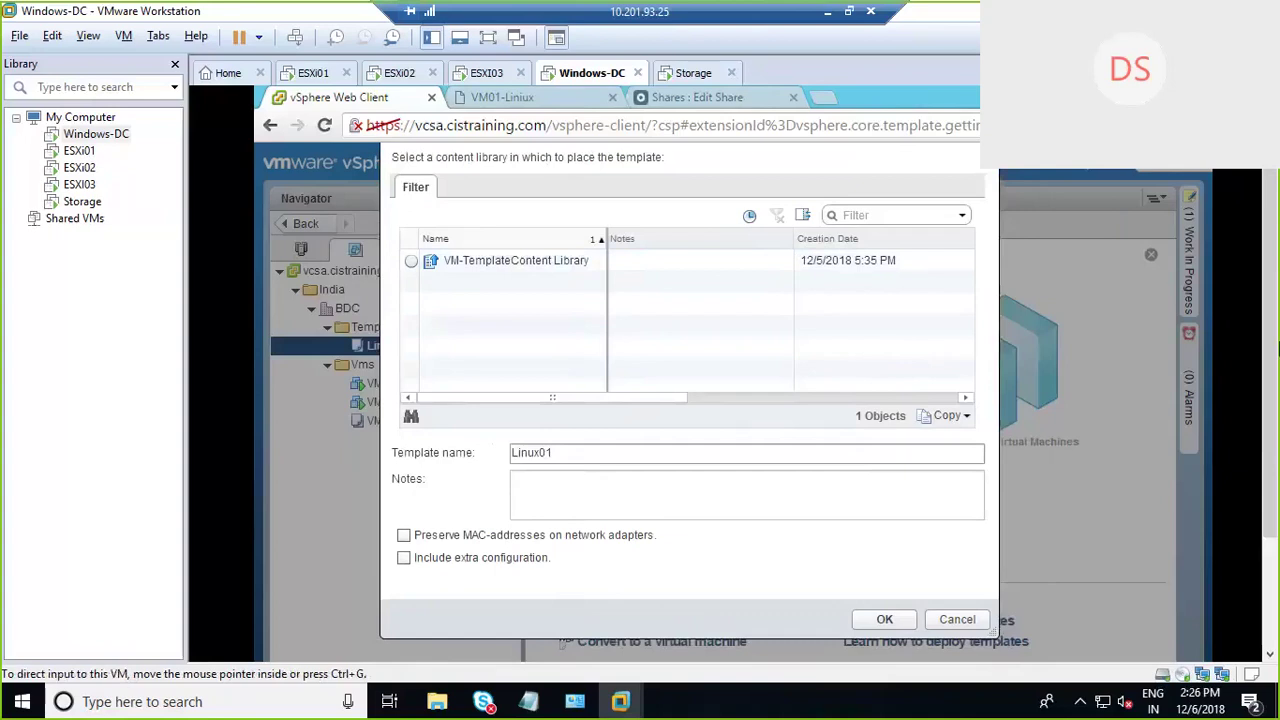
{"action": "left_click", "coordinate": [508, 261]}
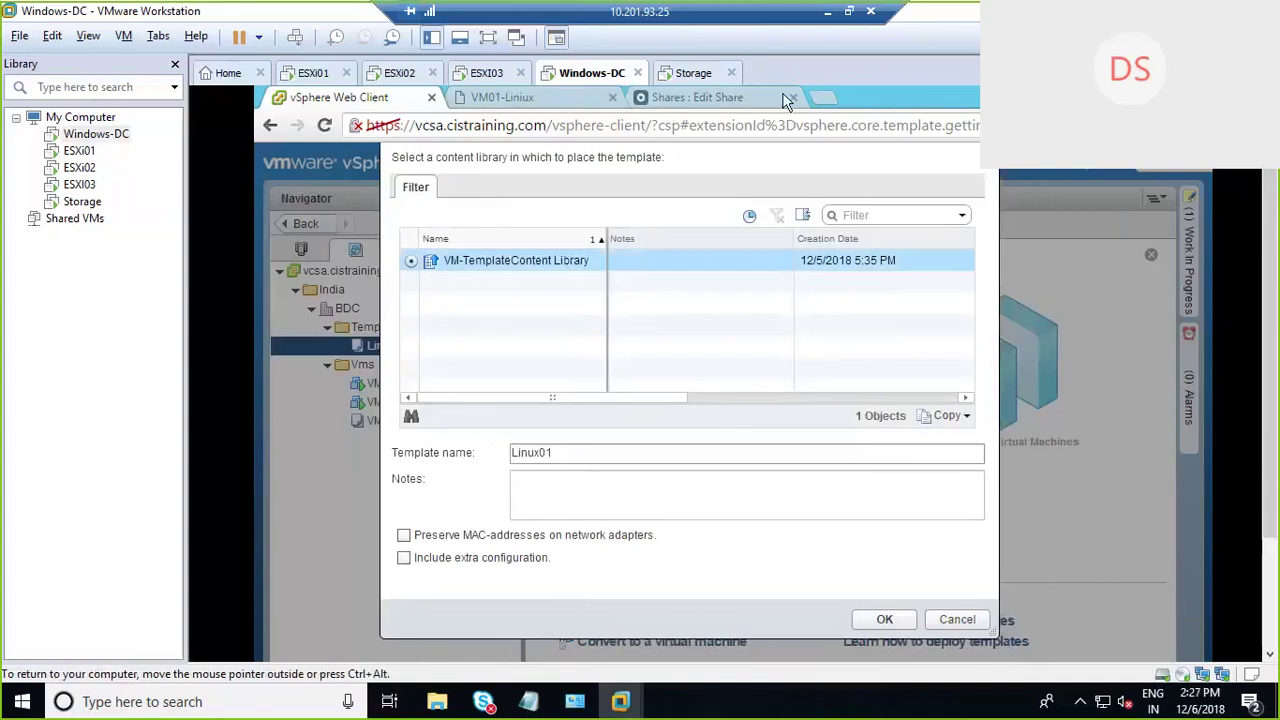
{"action": "left_click", "coordinate": [486, 40]}
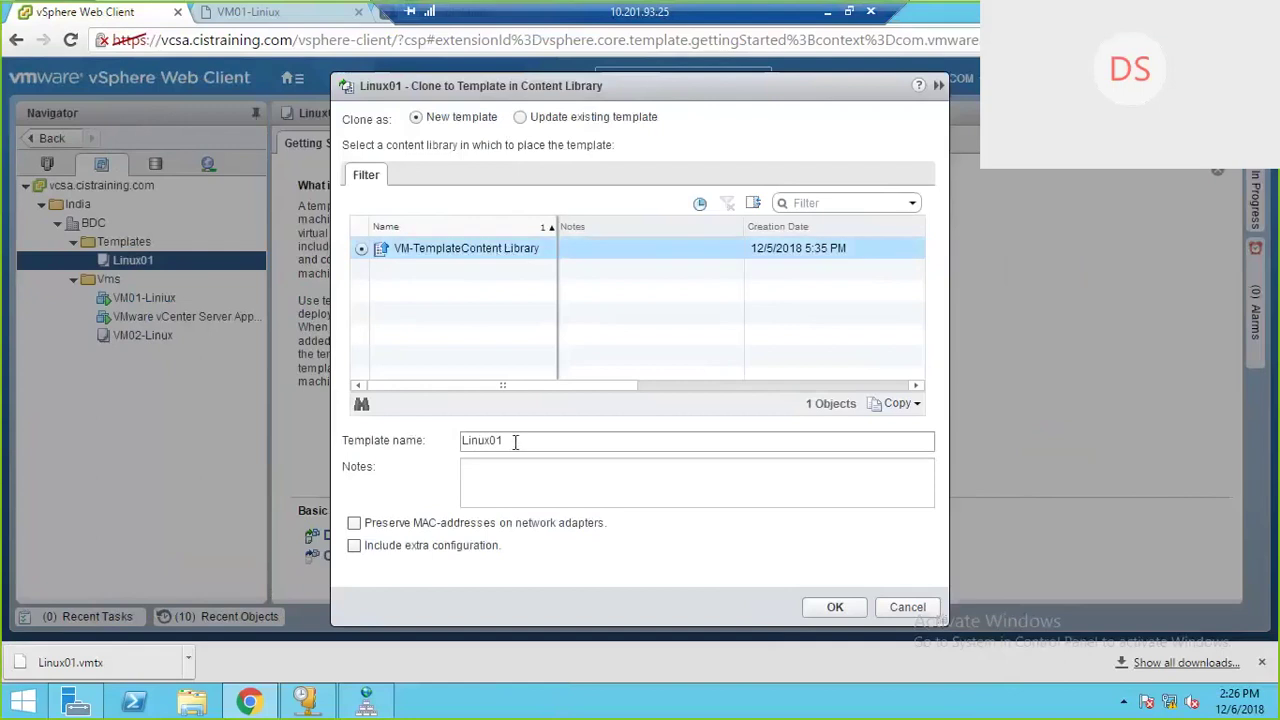
{"action": "left_click", "coordinate": [546, 448]}
{"action": "type", "text": "-"}
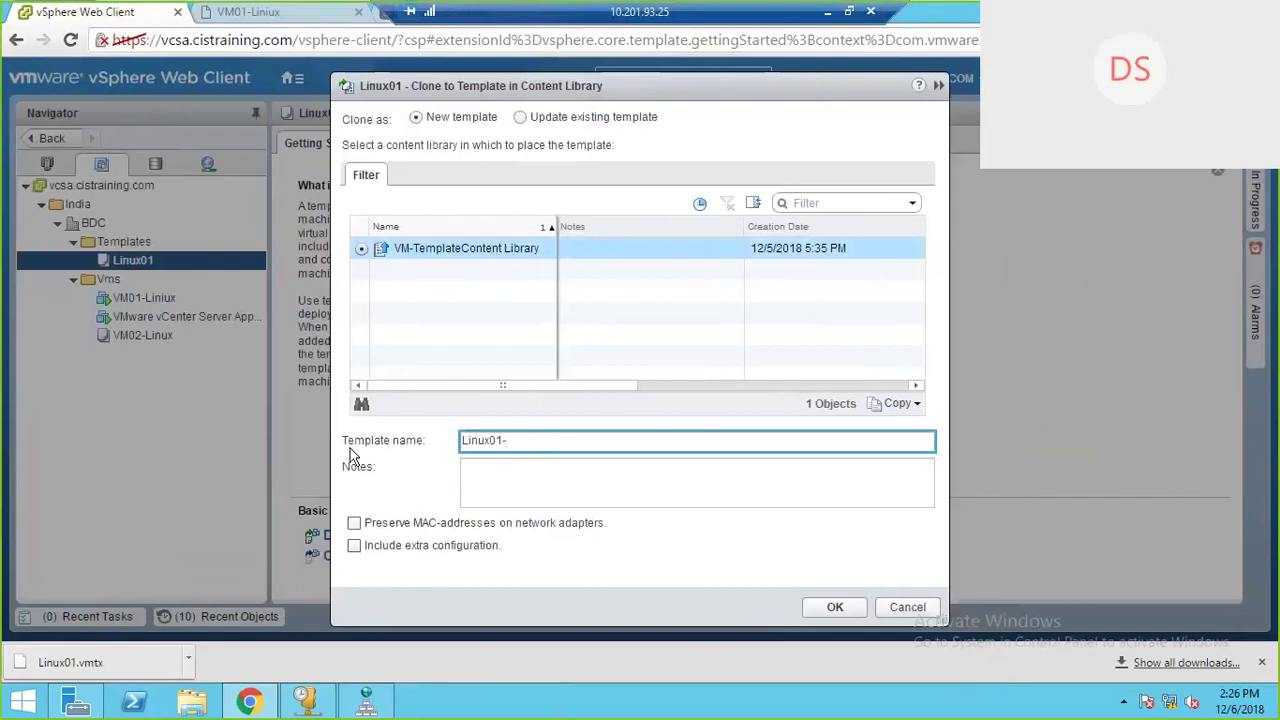
{"action": "type", "text": "from Library"}
{"action": "left_click", "coordinate": [355, 547]}
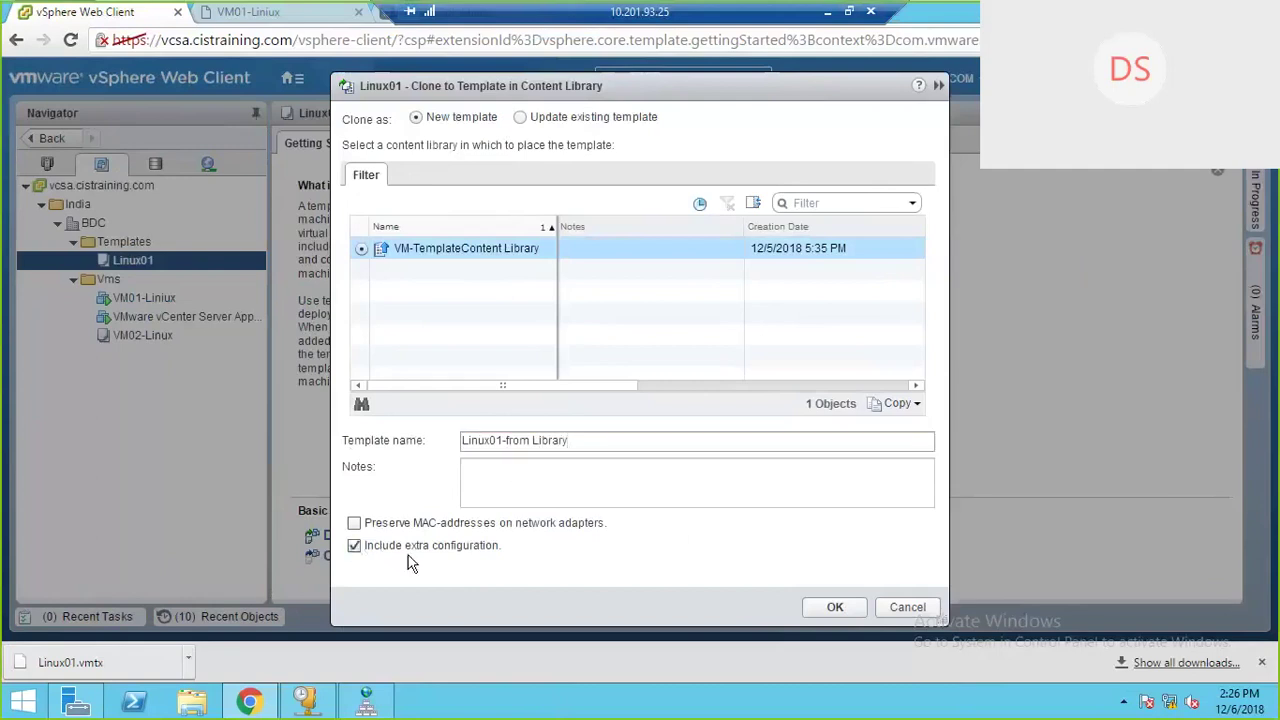
{"action": "left_click", "coordinate": [357, 549]}
{"action": "left_click", "coordinate": [835, 607]}
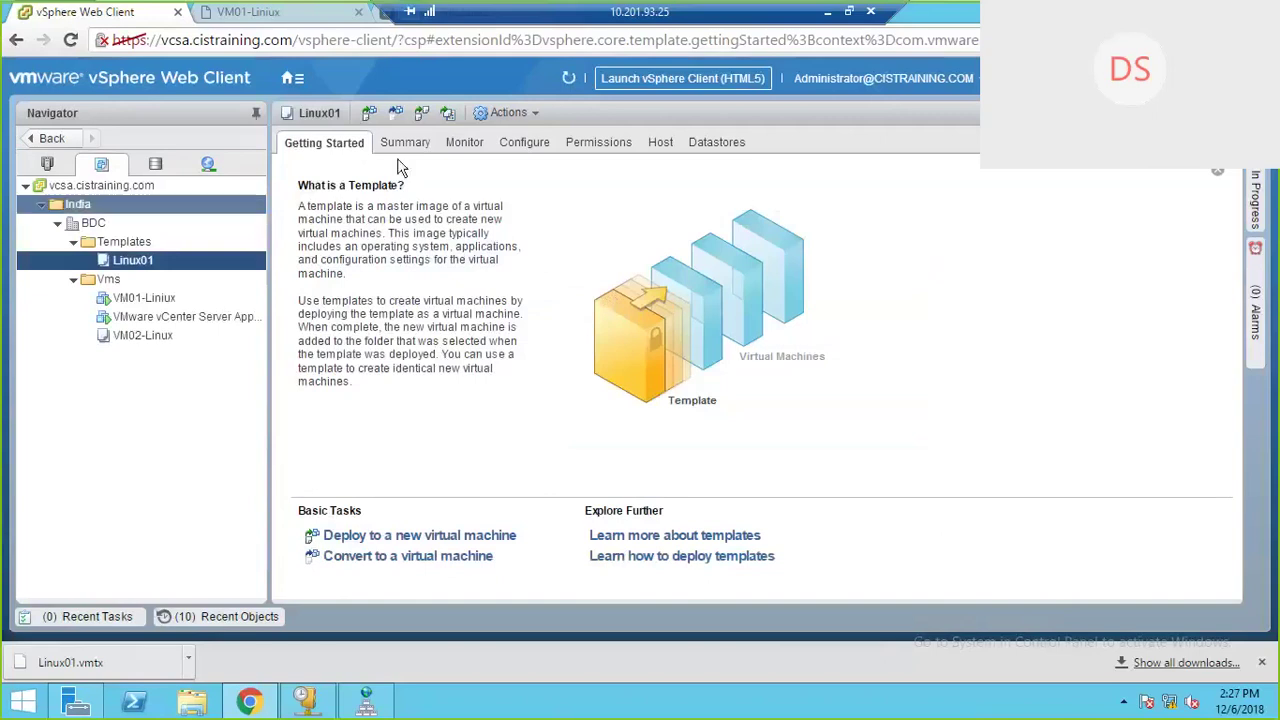
Step: Browse iSCSI-Datastore's contentlib folder and d18a88f8 subfolder, then go back to Hosts and Clusters
{"action": "left_click", "coordinate": [155, 163]}
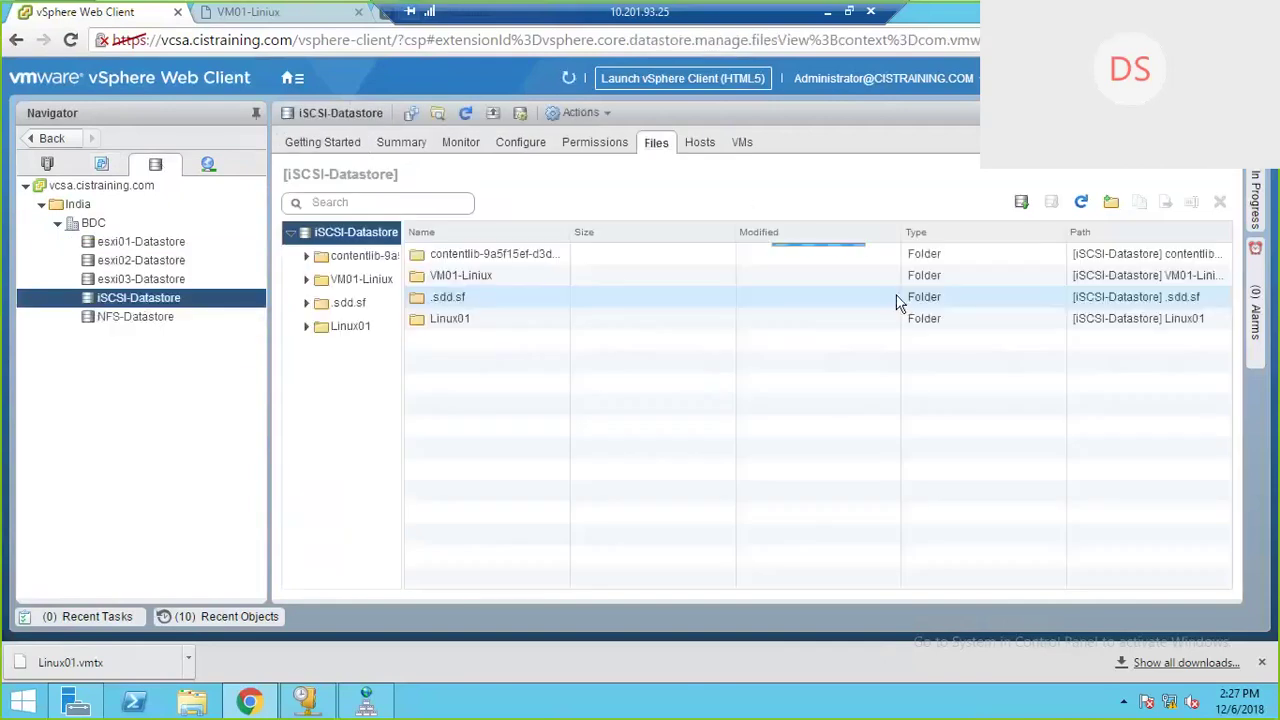
{"action": "left_click", "coordinate": [336, 257]}
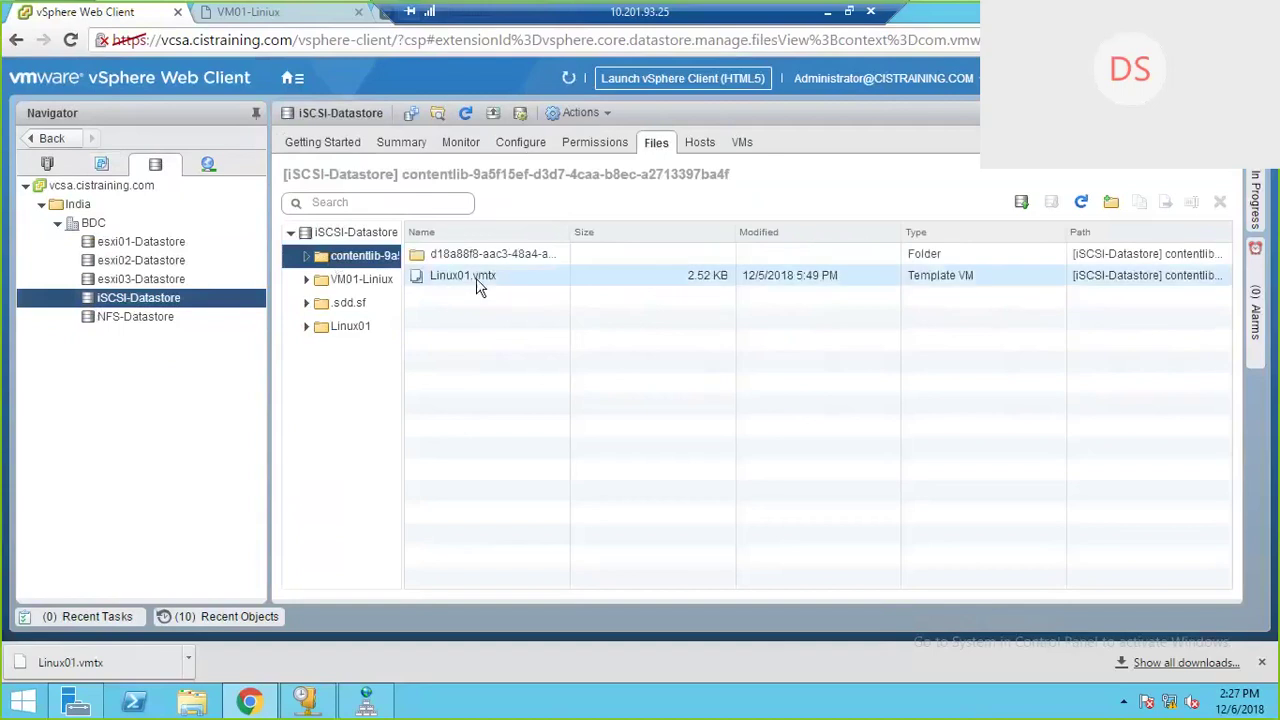
{"action": "left_click", "coordinate": [476, 278]}
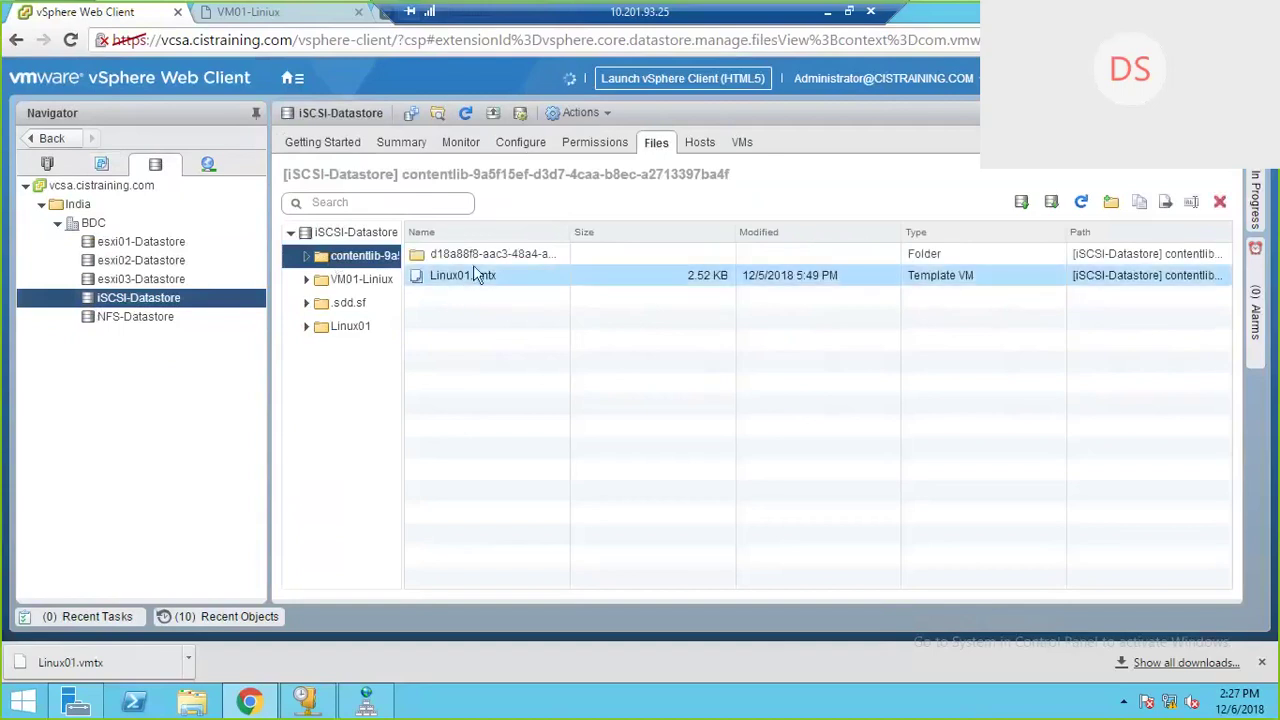
{"action": "double_click", "coordinate": [445, 255]}
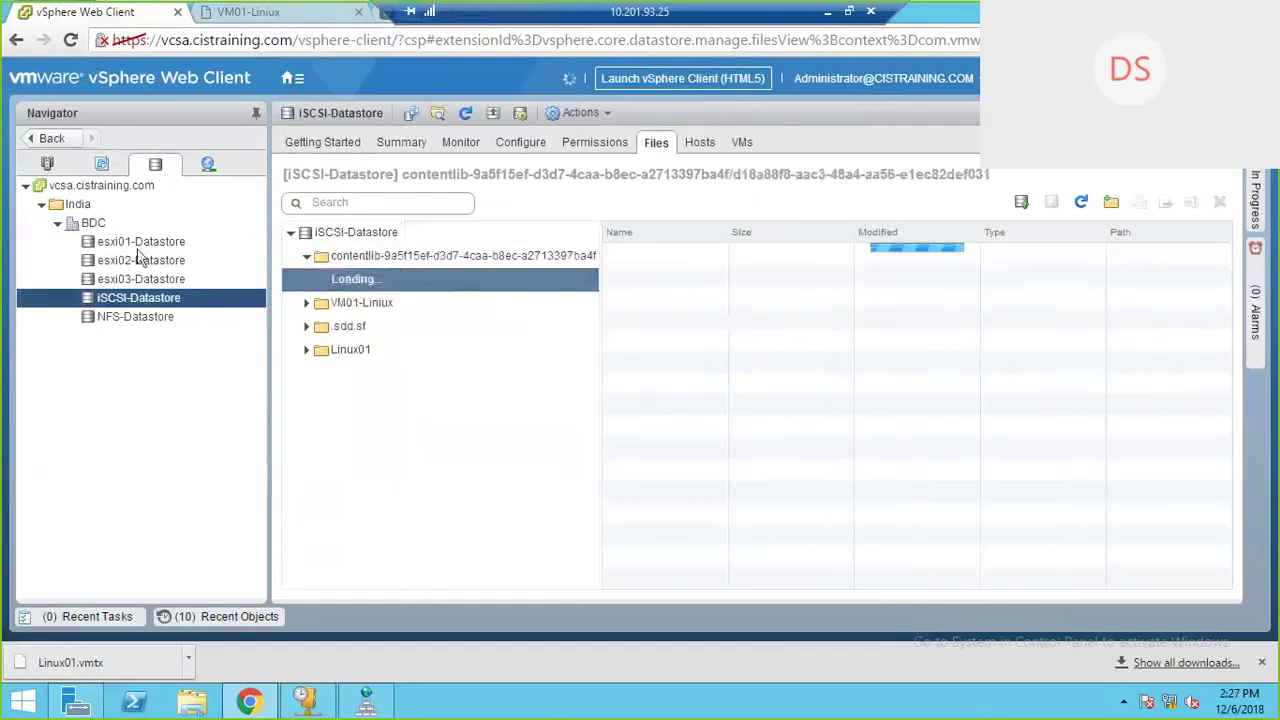
{"action": "left_click", "coordinate": [47, 163]}
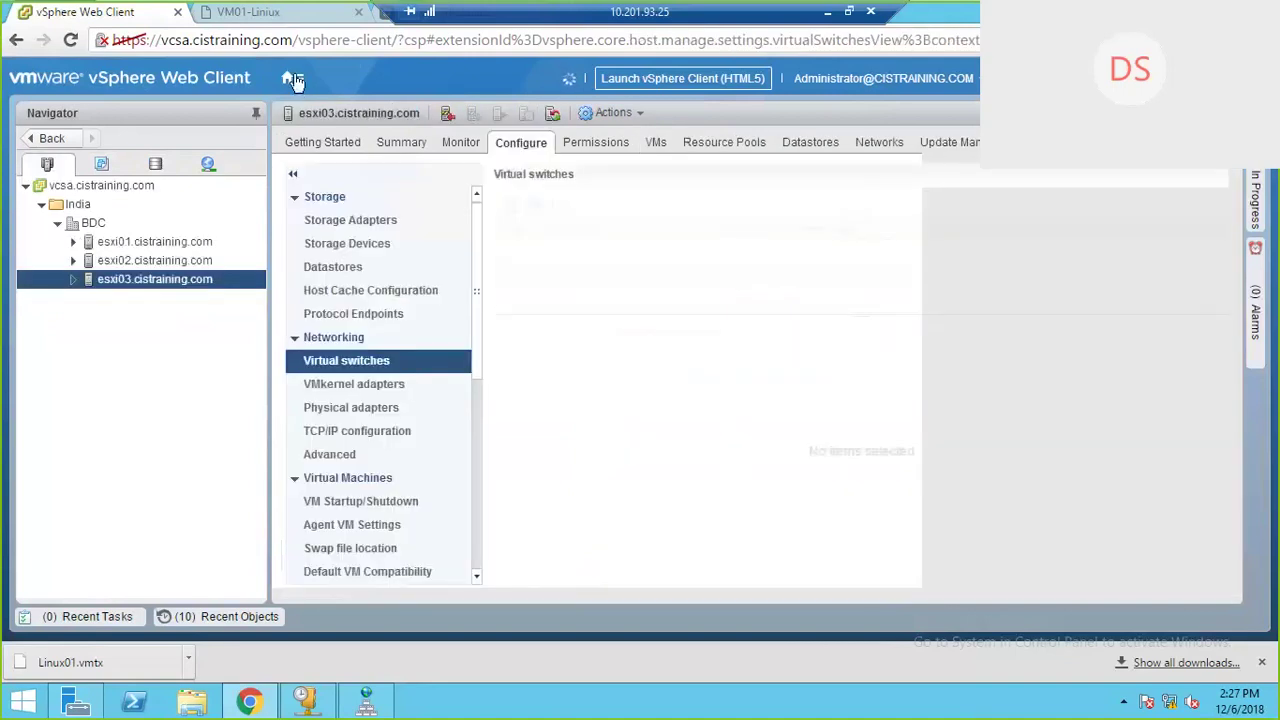
Step: Open VM-TemplateContent Library and review the Linux01-from Library template's summary
{"action": "left_click", "coordinate": [293, 79]}
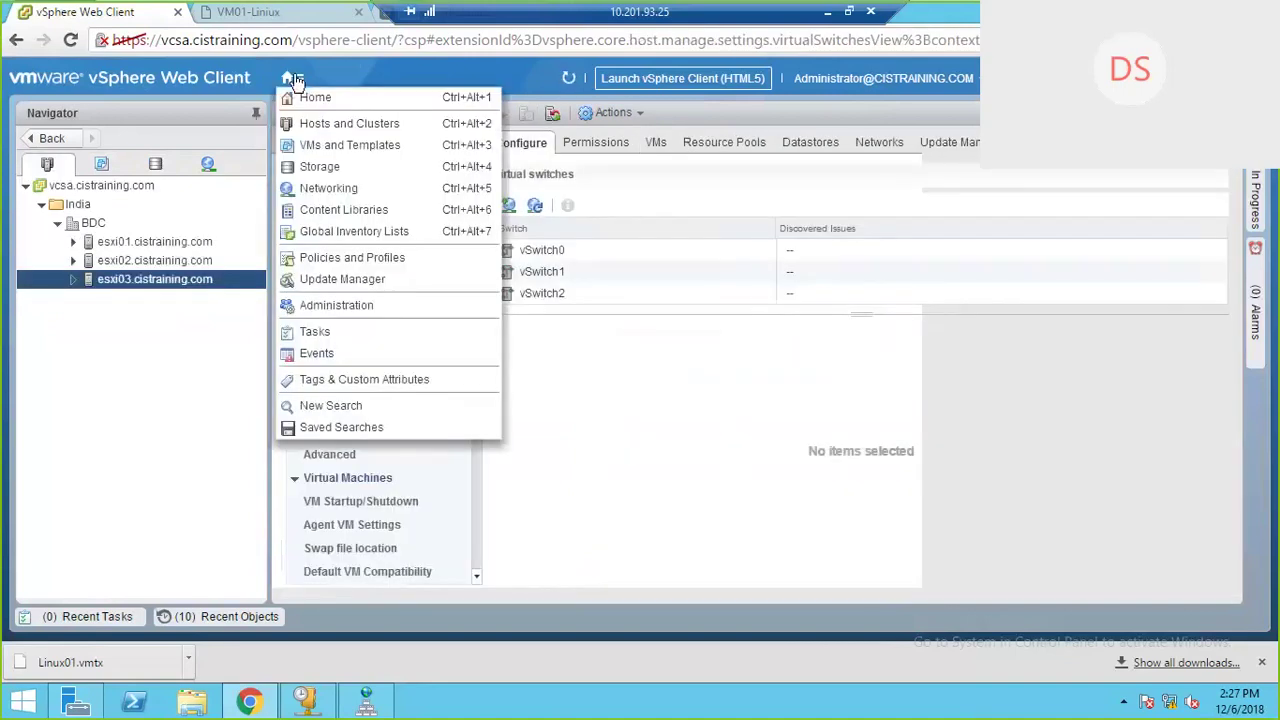
{"action": "left_click", "coordinate": [338, 212]}
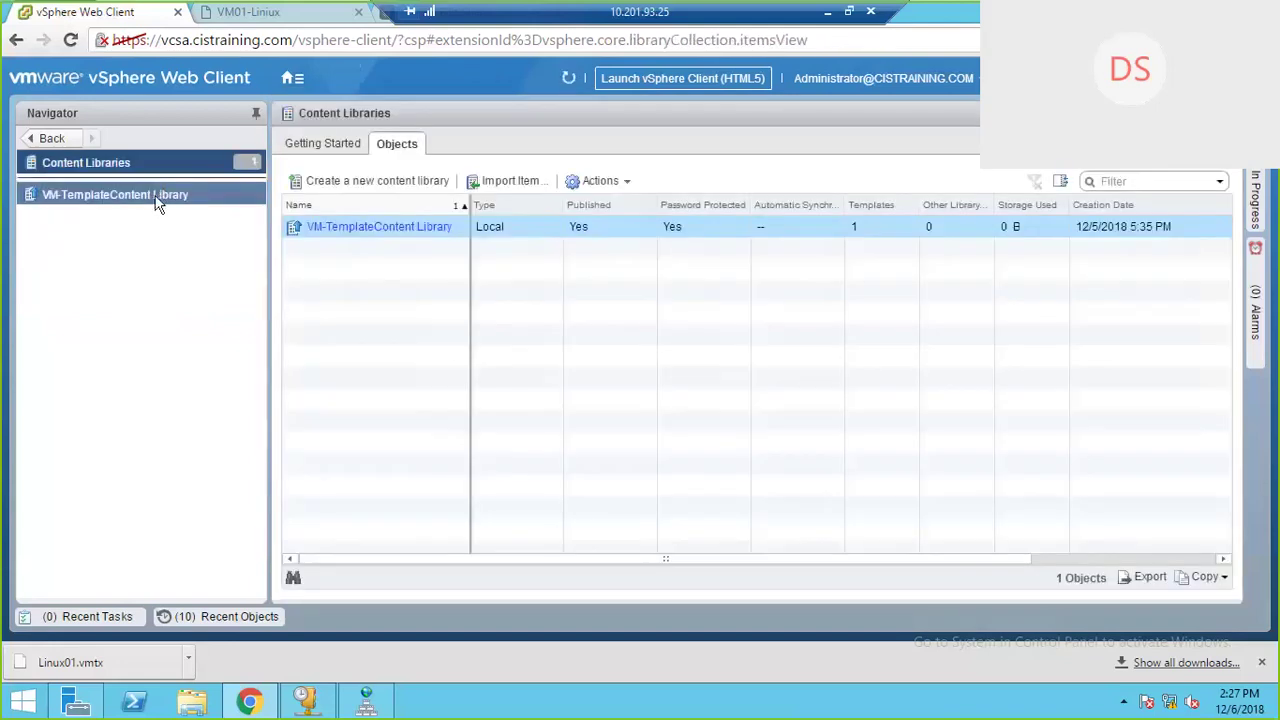
{"action": "left_click", "coordinate": [86, 197]}
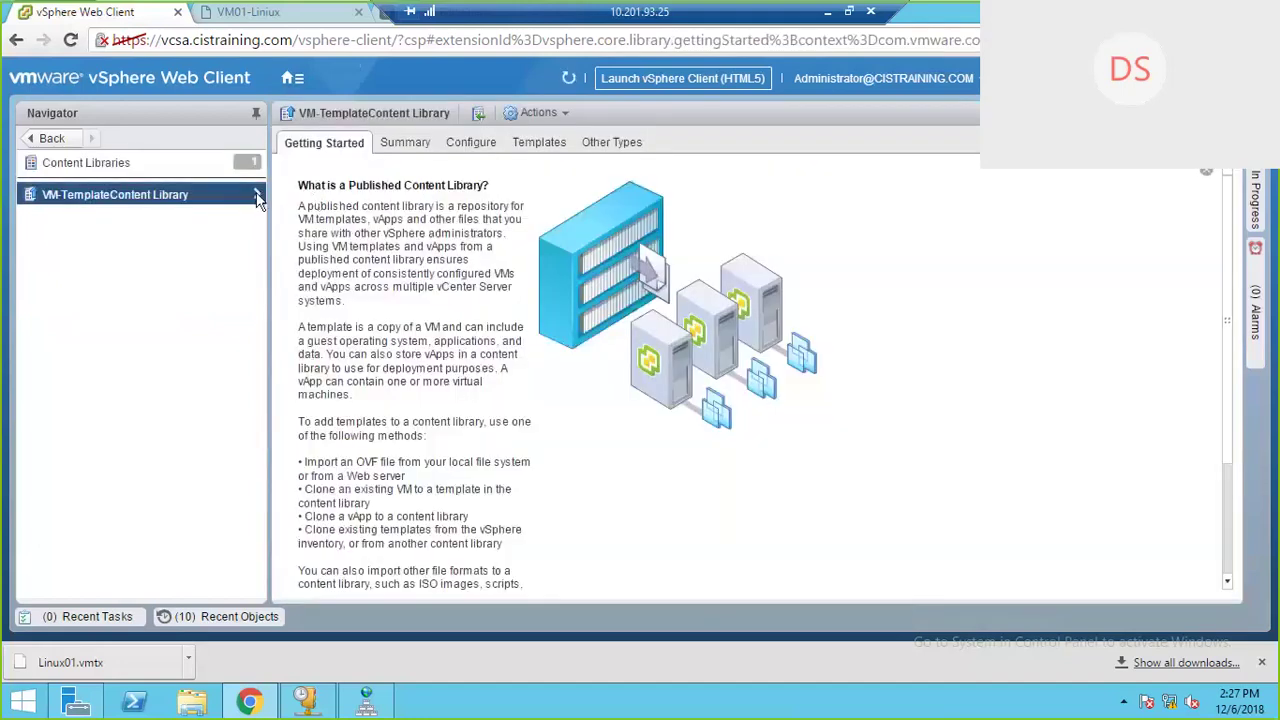
{"action": "left_click", "coordinate": [257, 195]}
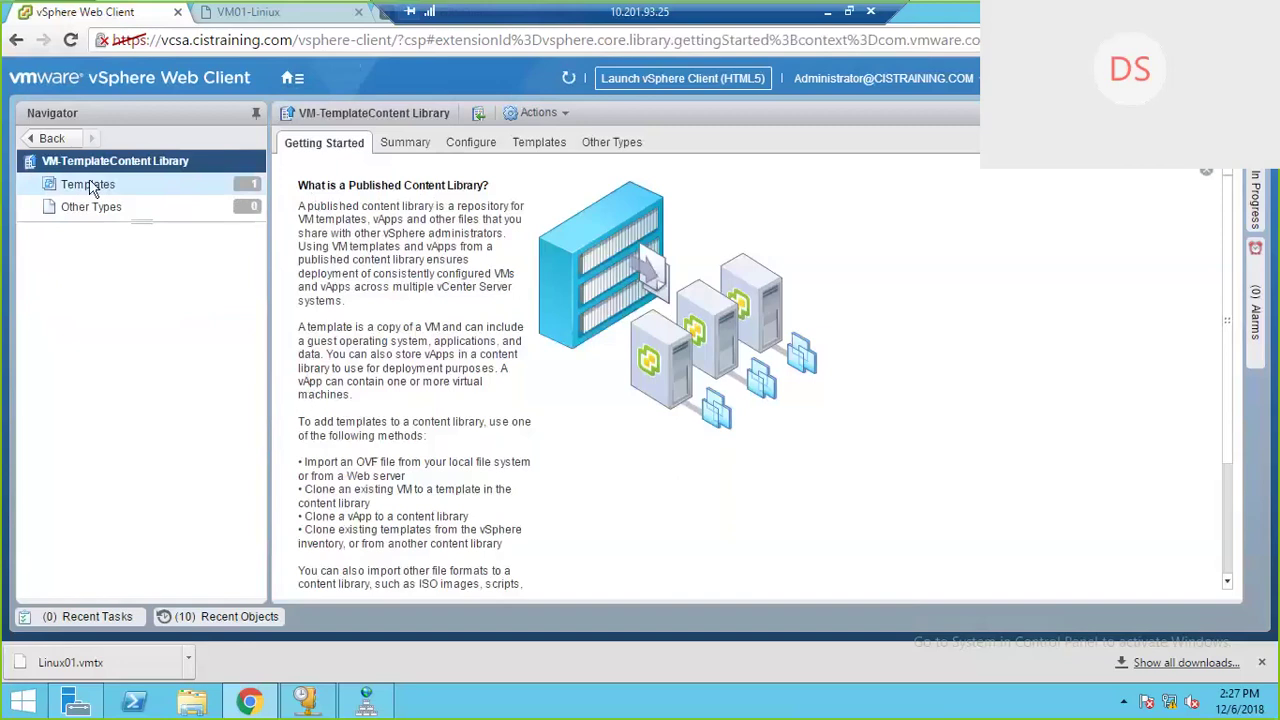
{"action": "left_click", "coordinate": [125, 189]}
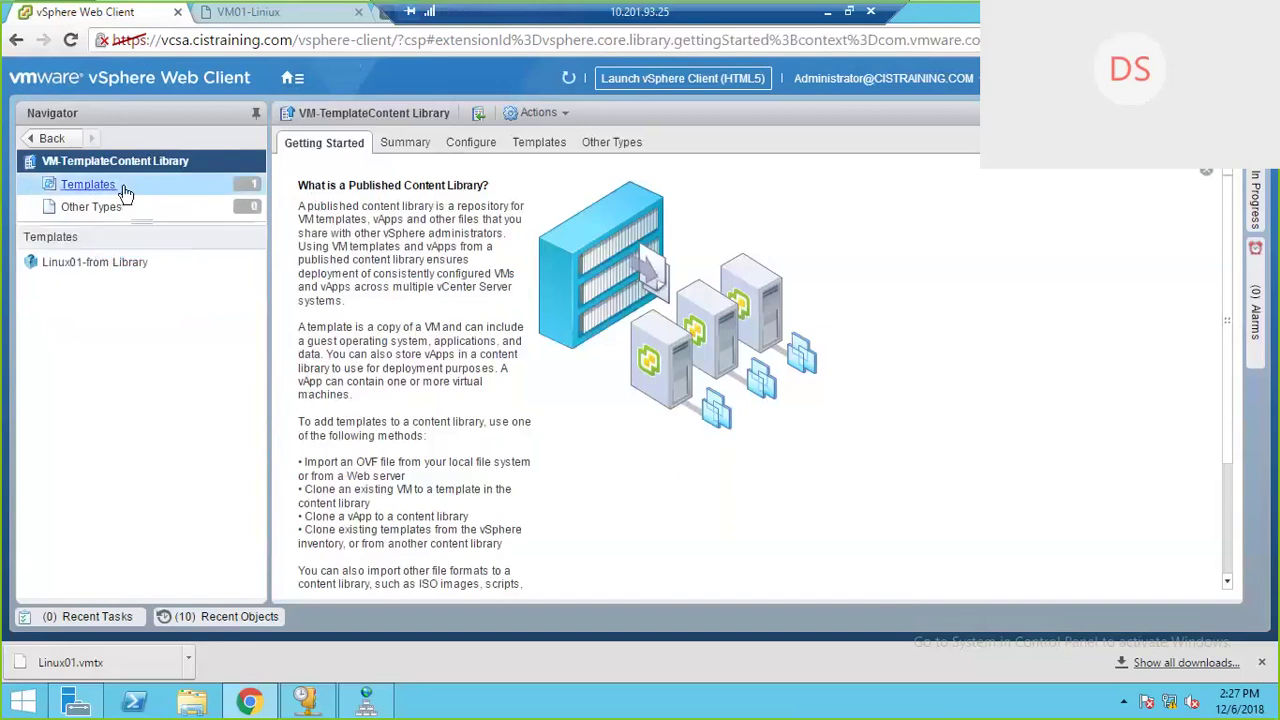
{"action": "left_click", "coordinate": [172, 260]}
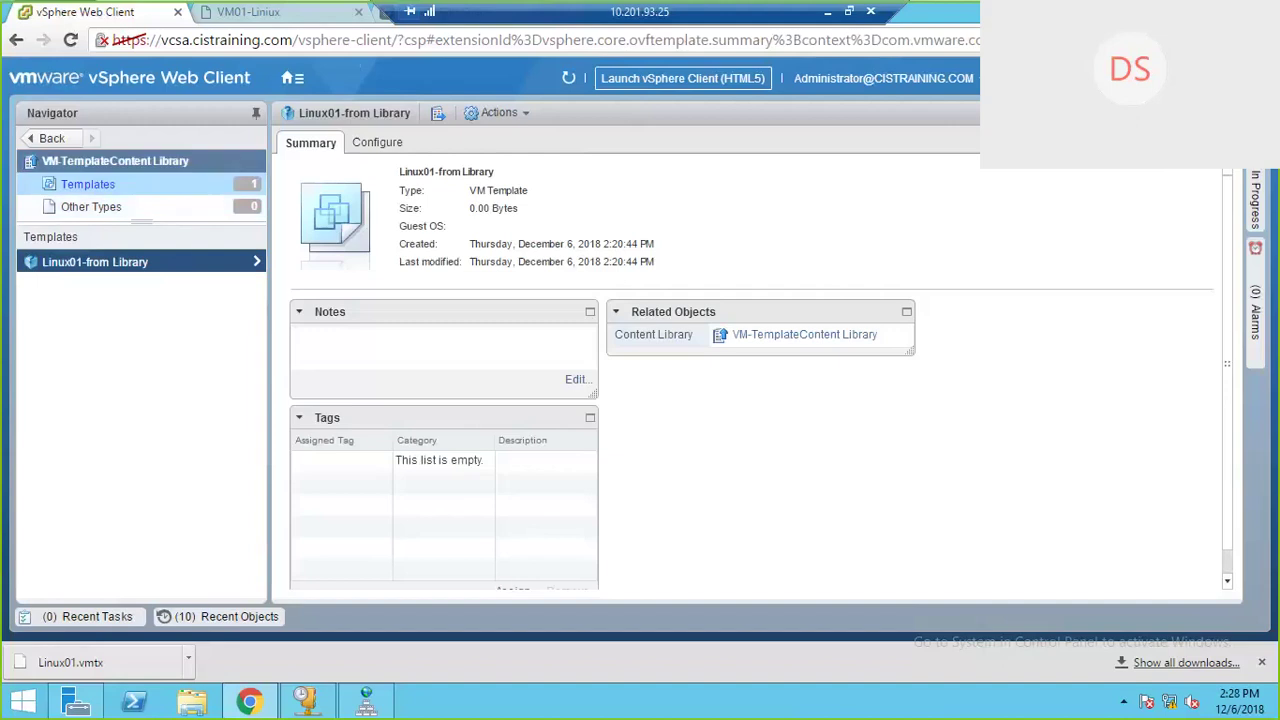
{"action": "left_click", "coordinate": [176, 161]}
{"action": "left_click", "coordinate": [545, 147]}
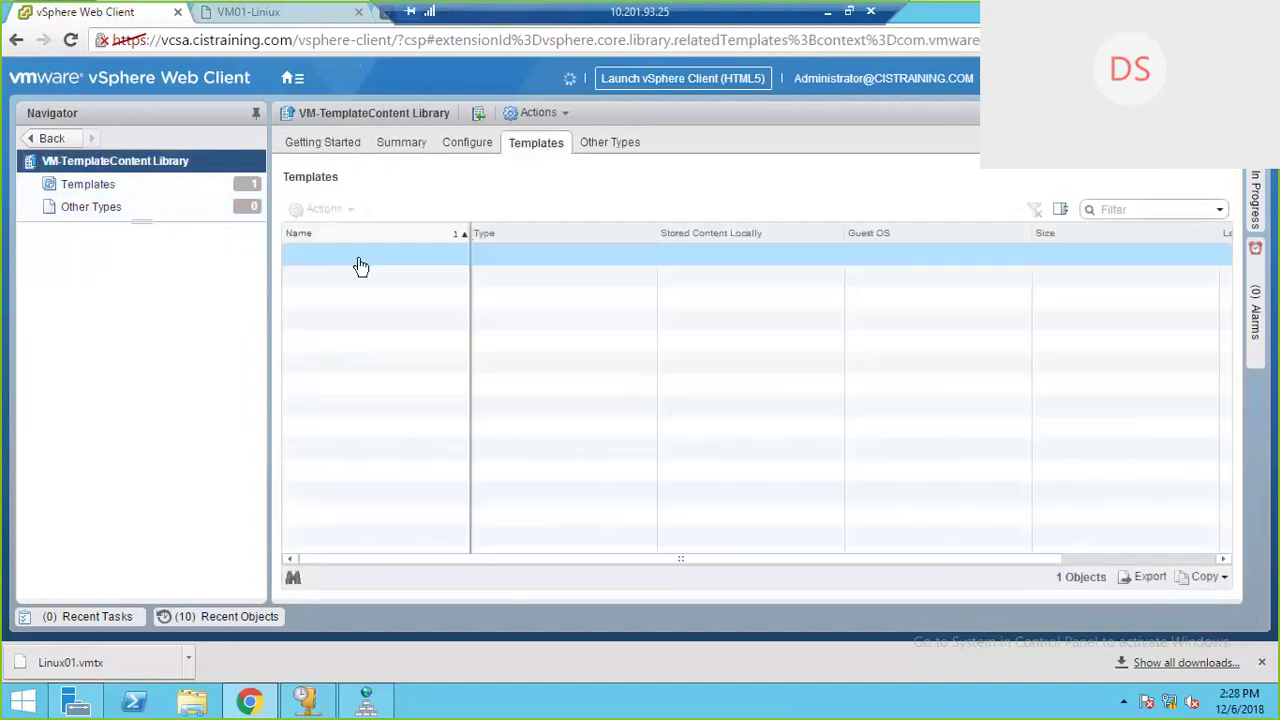
{"action": "left_click", "coordinate": [380, 260]}
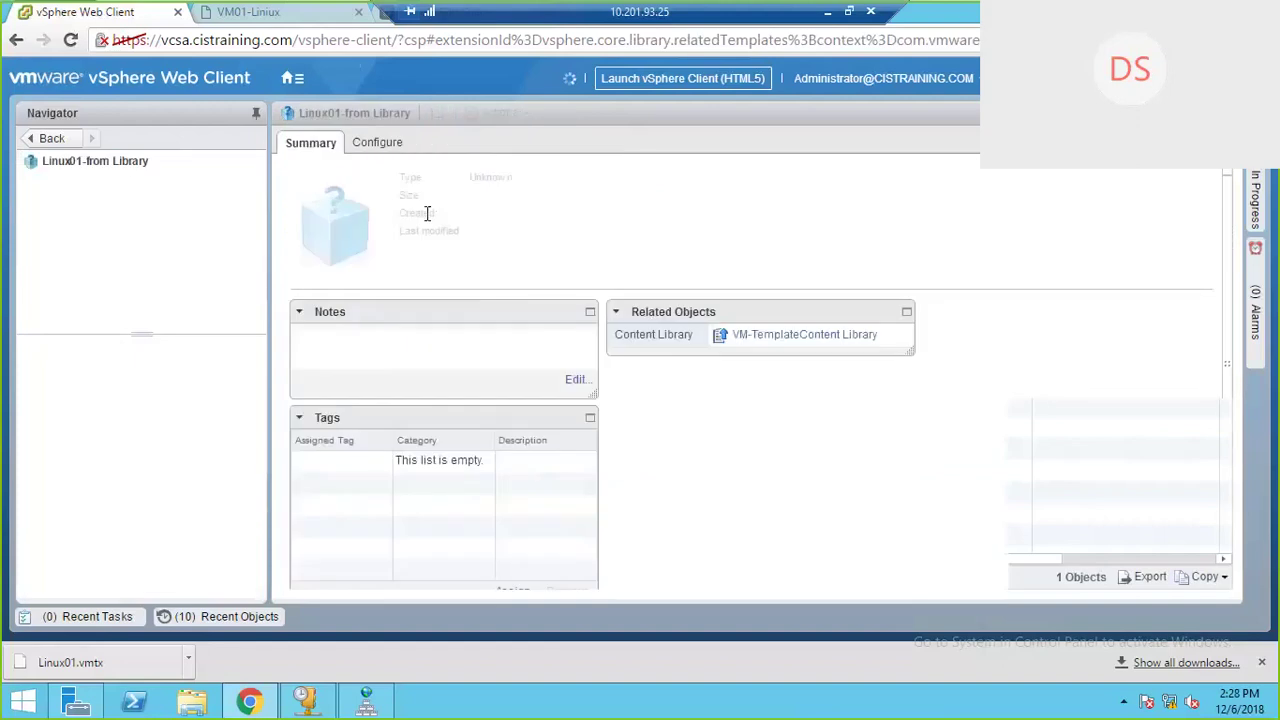
{"action": "left_click", "coordinate": [98, 168]}
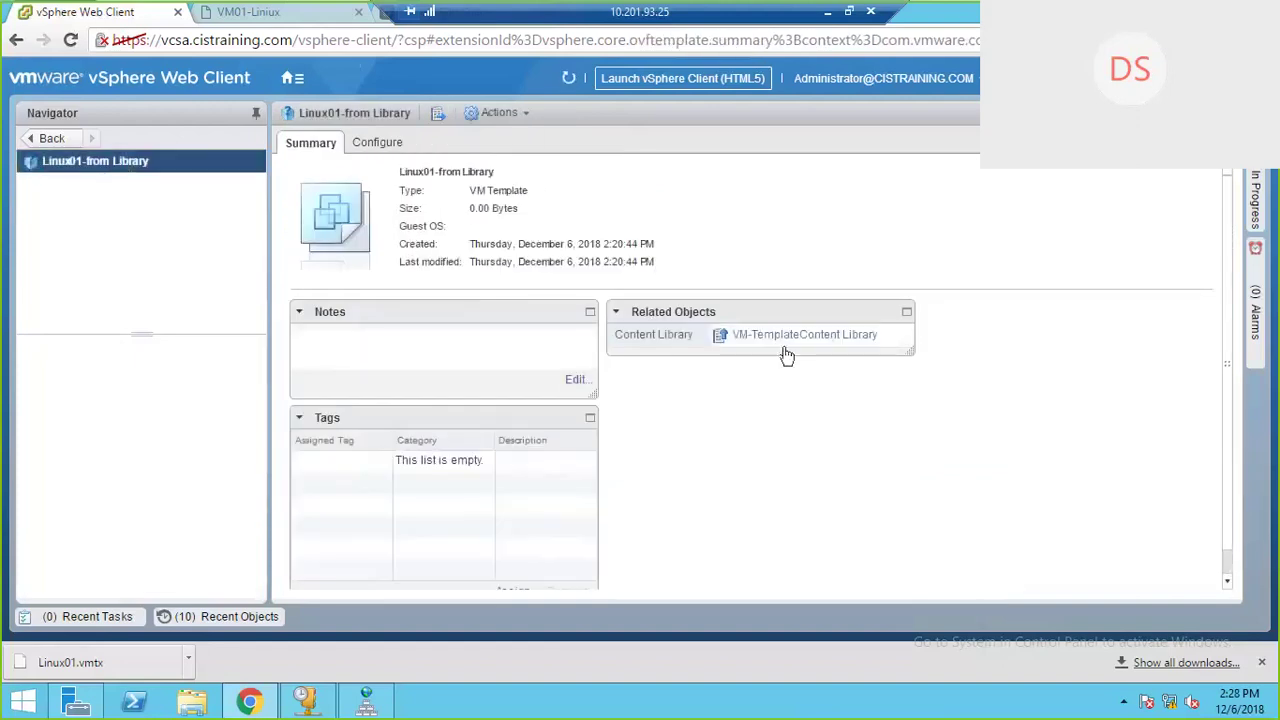
{"action": "left_click", "coordinate": [829, 341]}
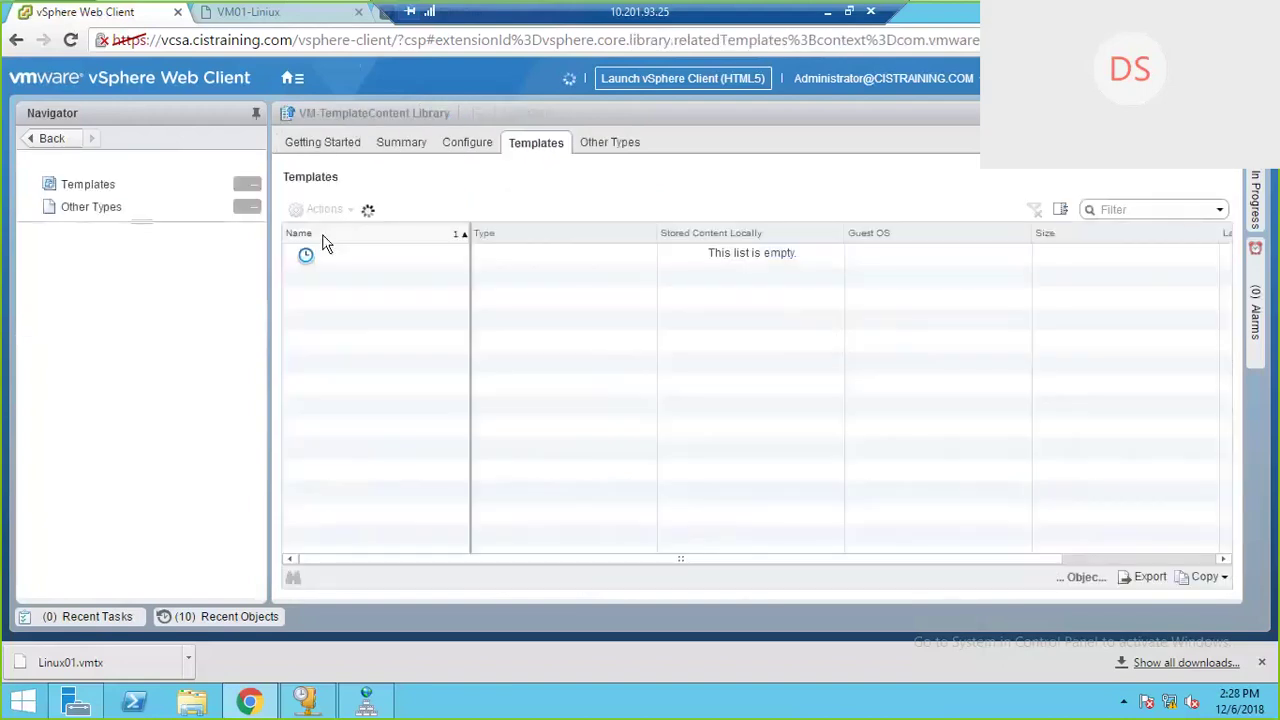
Step: Show the library's Configure settings and drag its subscription URL into a new browser tab
{"action": "right_click", "coordinate": [403, 259]}
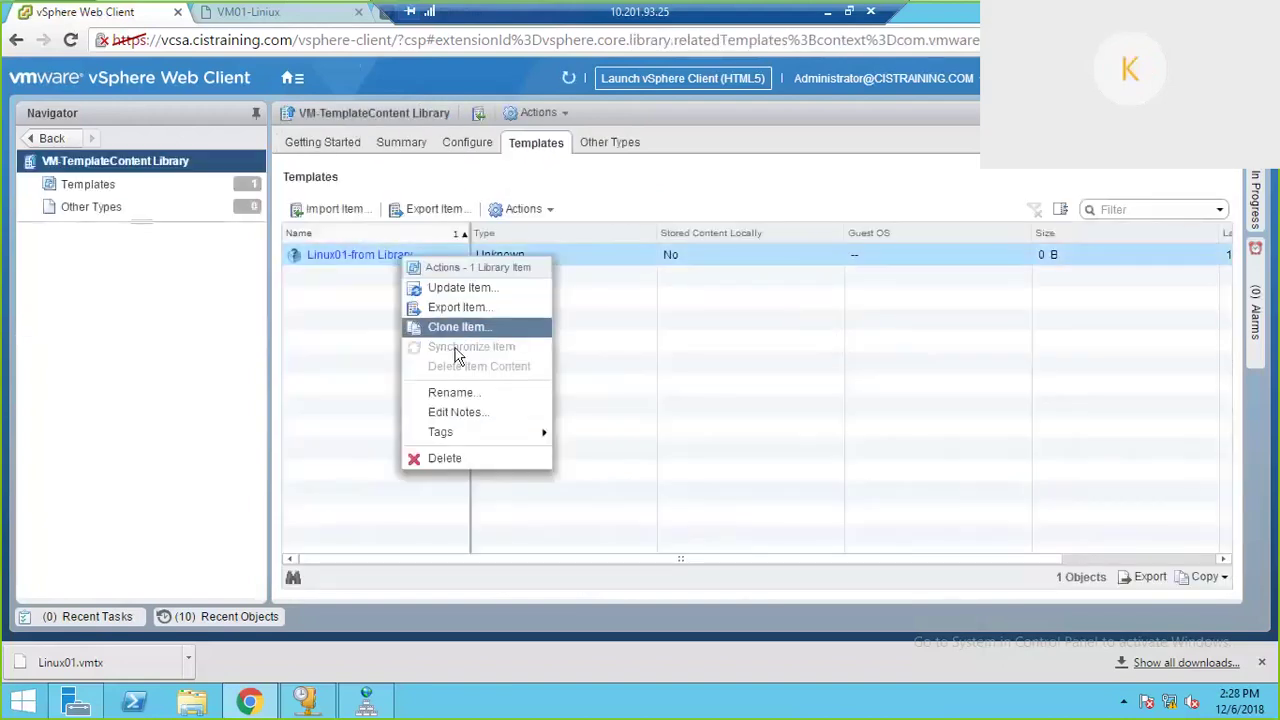
{"action": "left_click", "coordinate": [317, 398]}
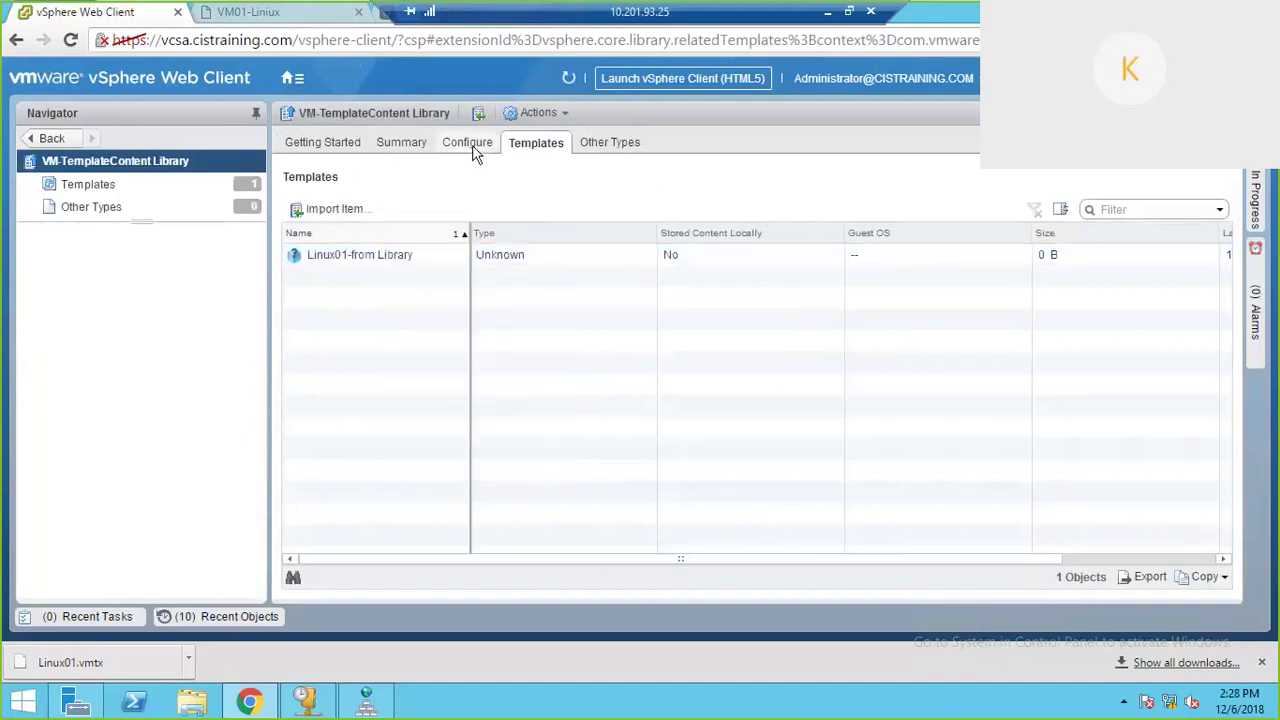
{"action": "left_click", "coordinate": [477, 149]}
{"action": "left_click_drag", "start_coordinate": [1100, 240], "coordinate": [629, 234]}
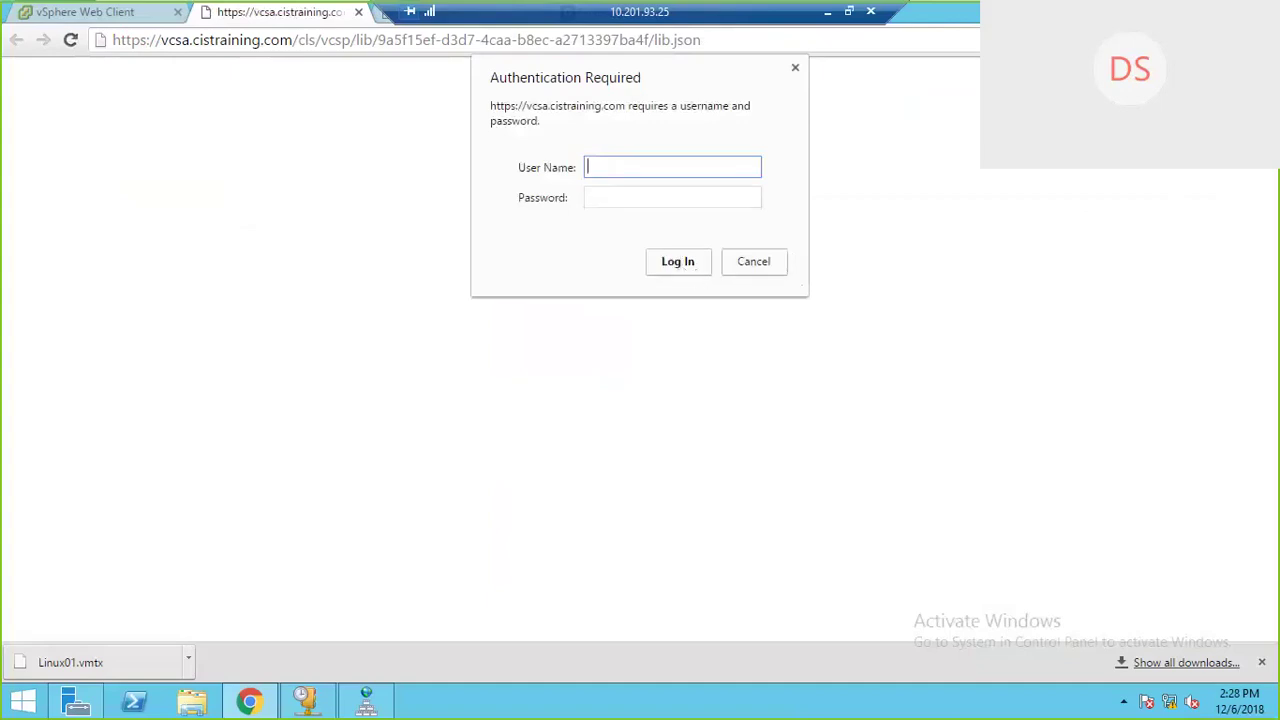
Step: Cancel the login prompt, read the HTTP 401 Unauthorized page, and return to the vSphere tab
{"action": "left_click", "coordinate": [773, 272]}
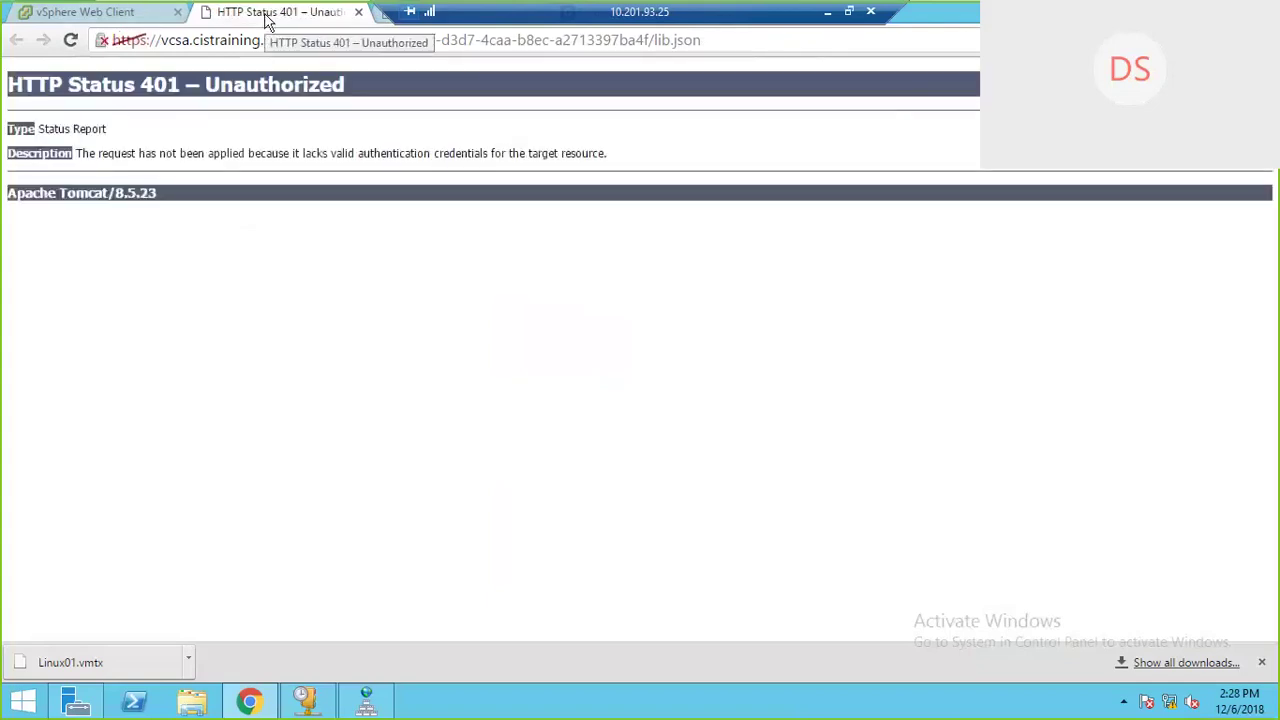
{"action": "left_click_drag", "start_coordinate": [97, 153], "coordinate": [606, 158]}
{"action": "left_click", "coordinate": [563, 301]}
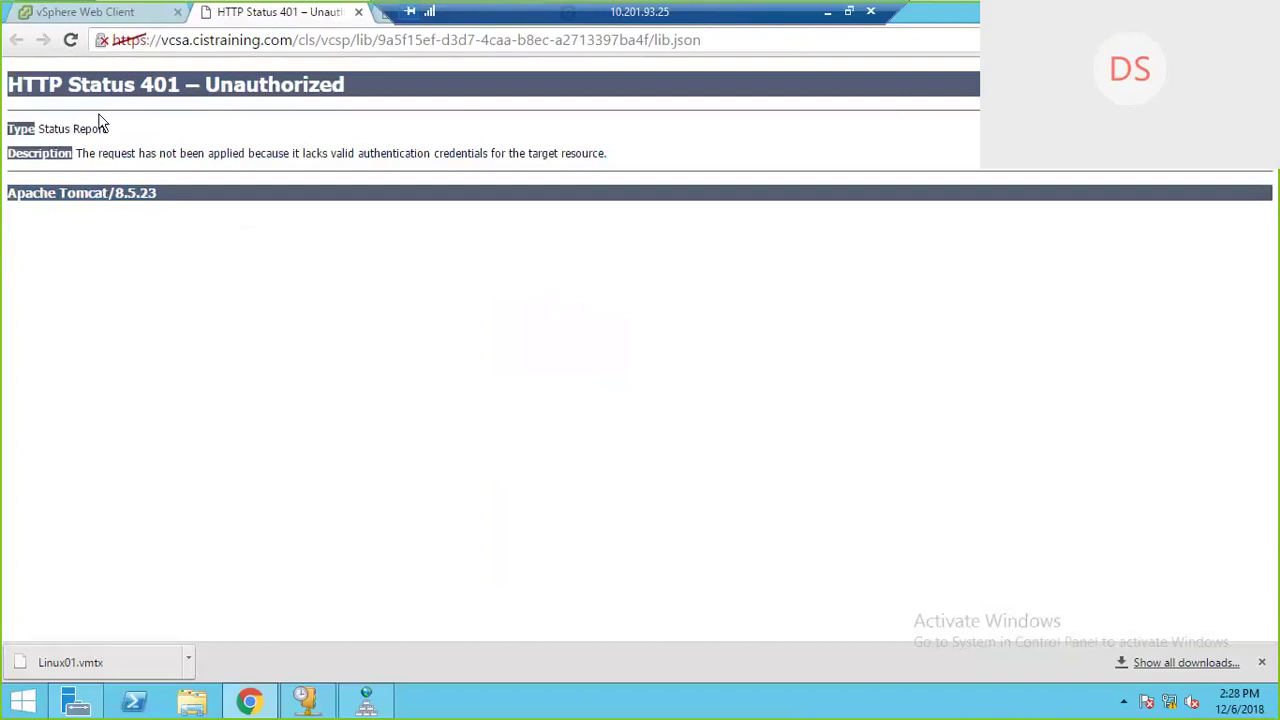
{"action": "left_click", "coordinate": [85, 11]}
Step: Close the 401 tab and open Linux01-from Library's summary from the library's Templates list
{"action": "left_click", "coordinate": [330, 12]}
{"action": "left_click", "coordinate": [358, 11]}
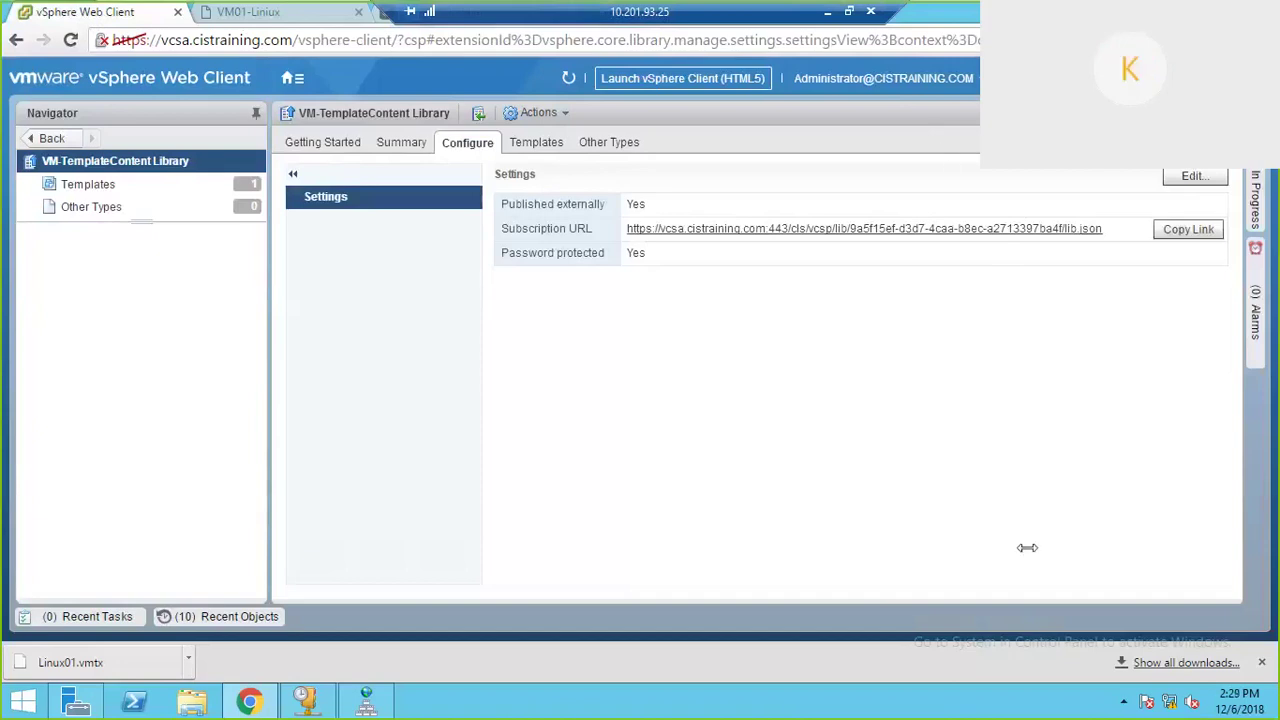
{"action": "left_click", "coordinate": [616, 146]}
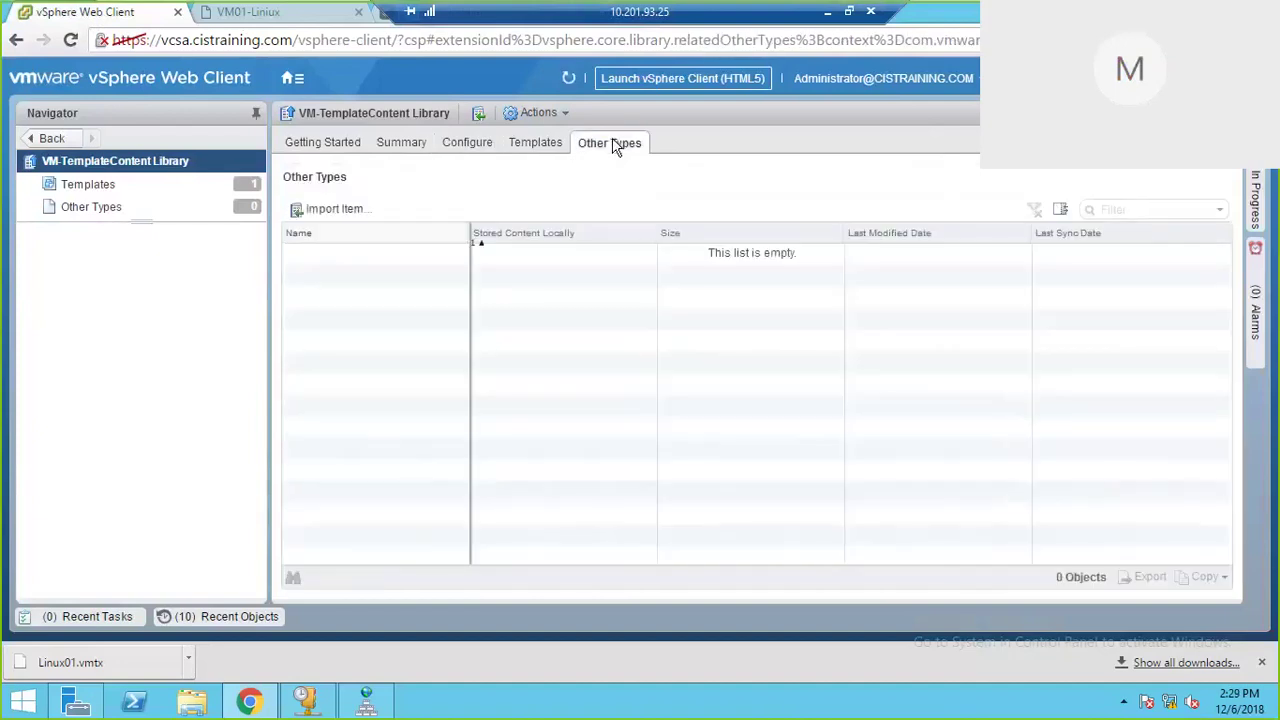
{"action": "left_click", "coordinate": [137, 186]}
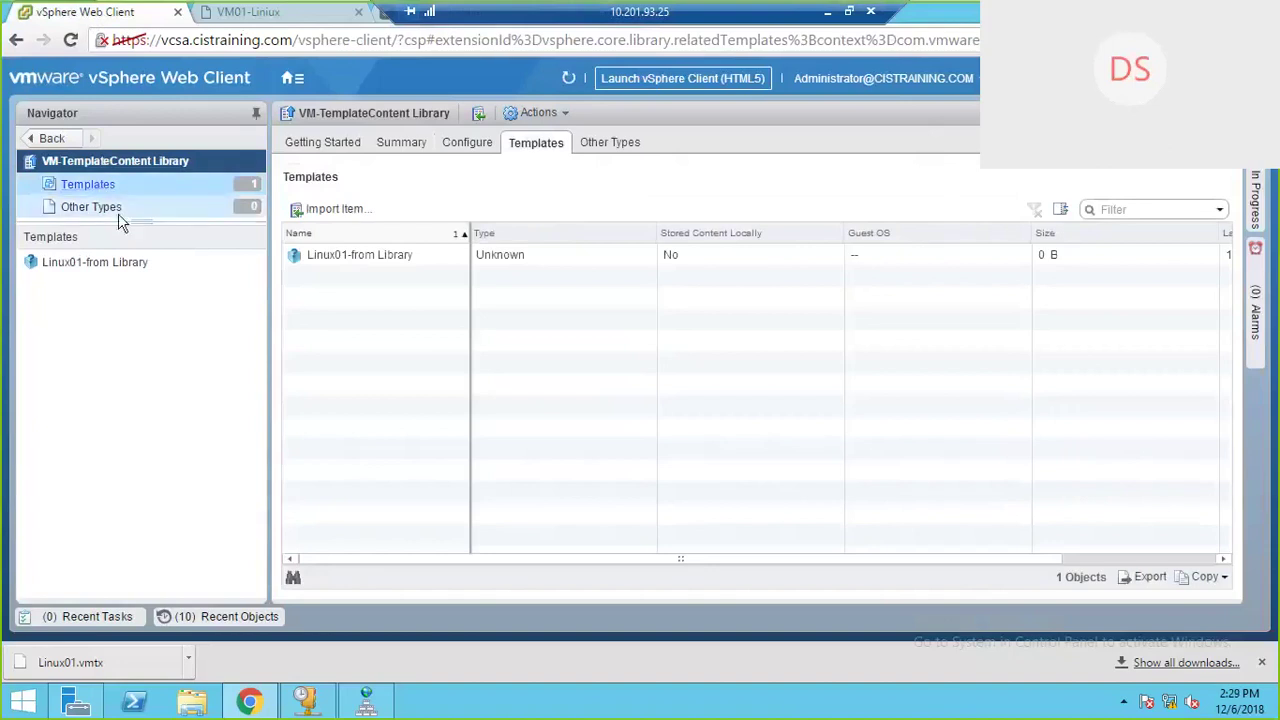
{"action": "left_click", "coordinate": [440, 262]}
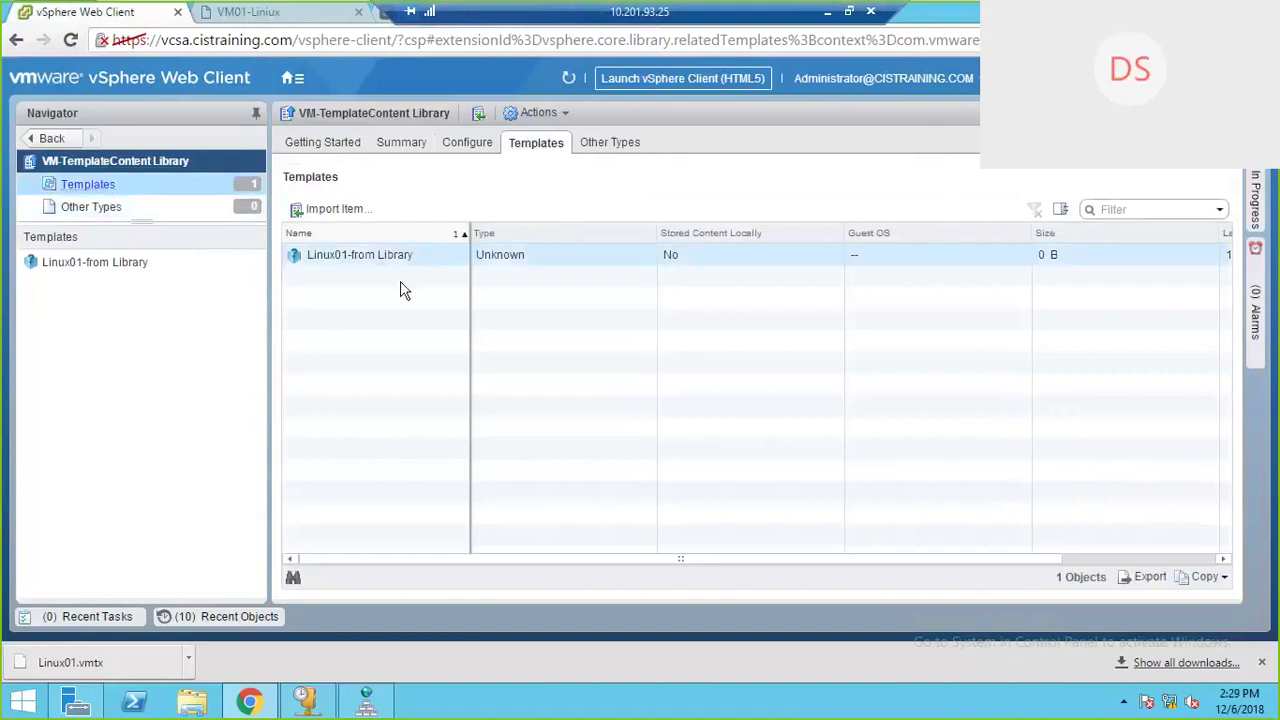
{"action": "right_click", "coordinate": [397, 263]}
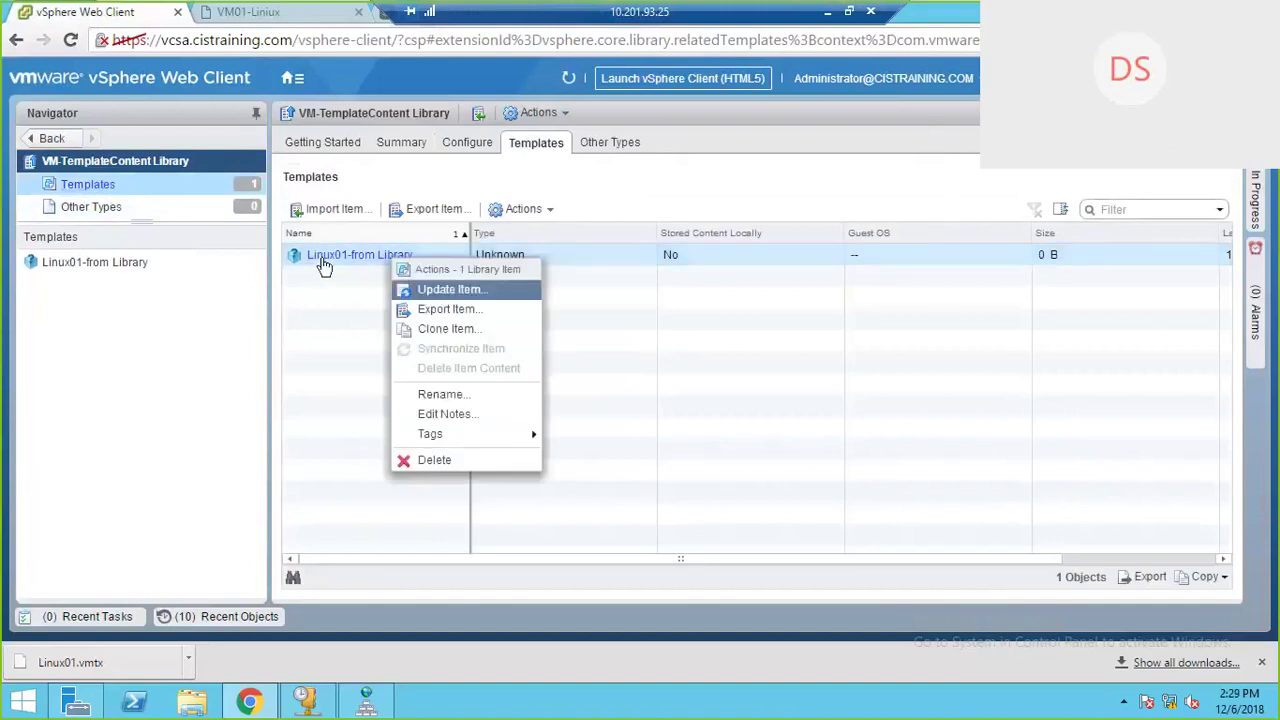
{"action": "left_click", "coordinate": [324, 262]}
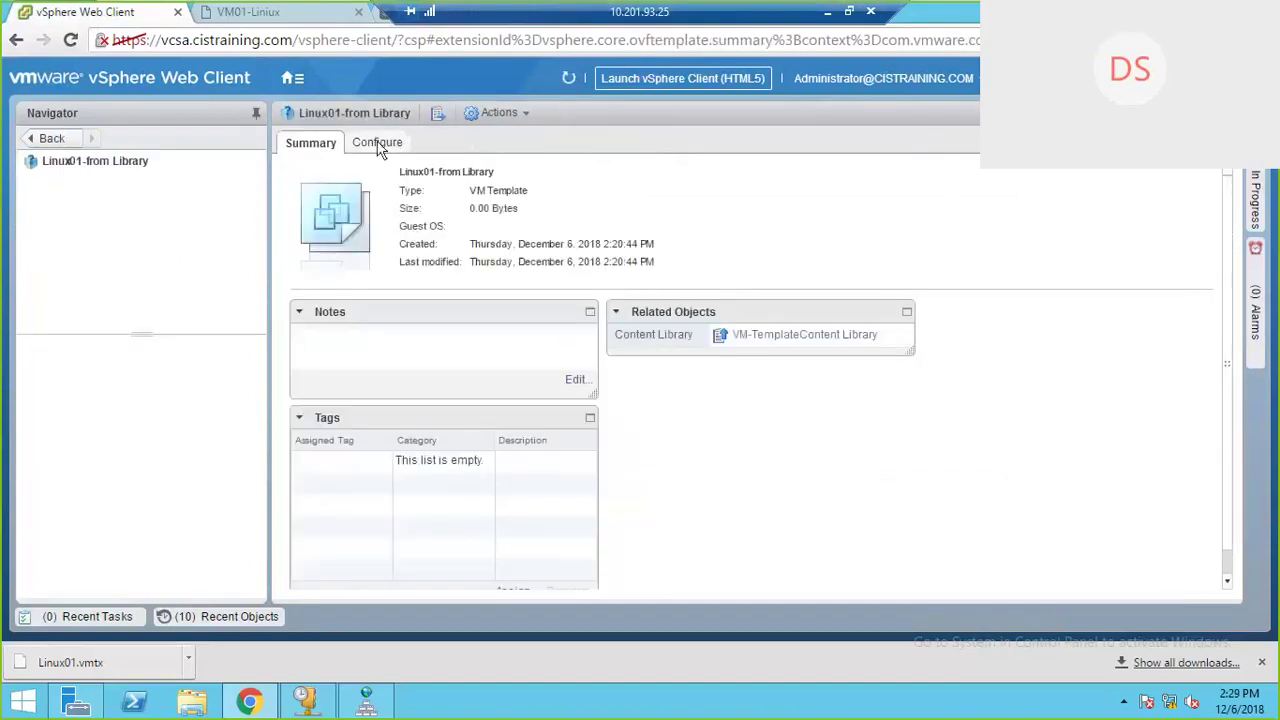
{"action": "left_click", "coordinate": [98, 162]}
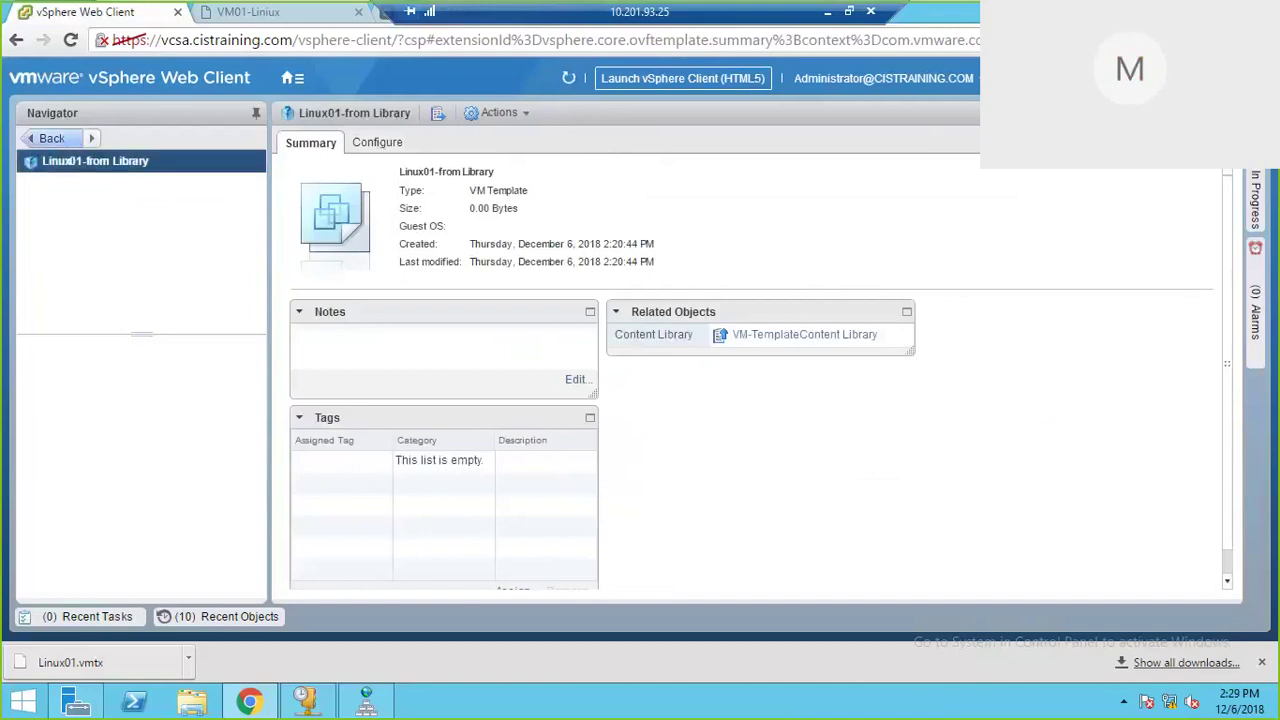
{"action": "left_click", "coordinate": [45, 138]}
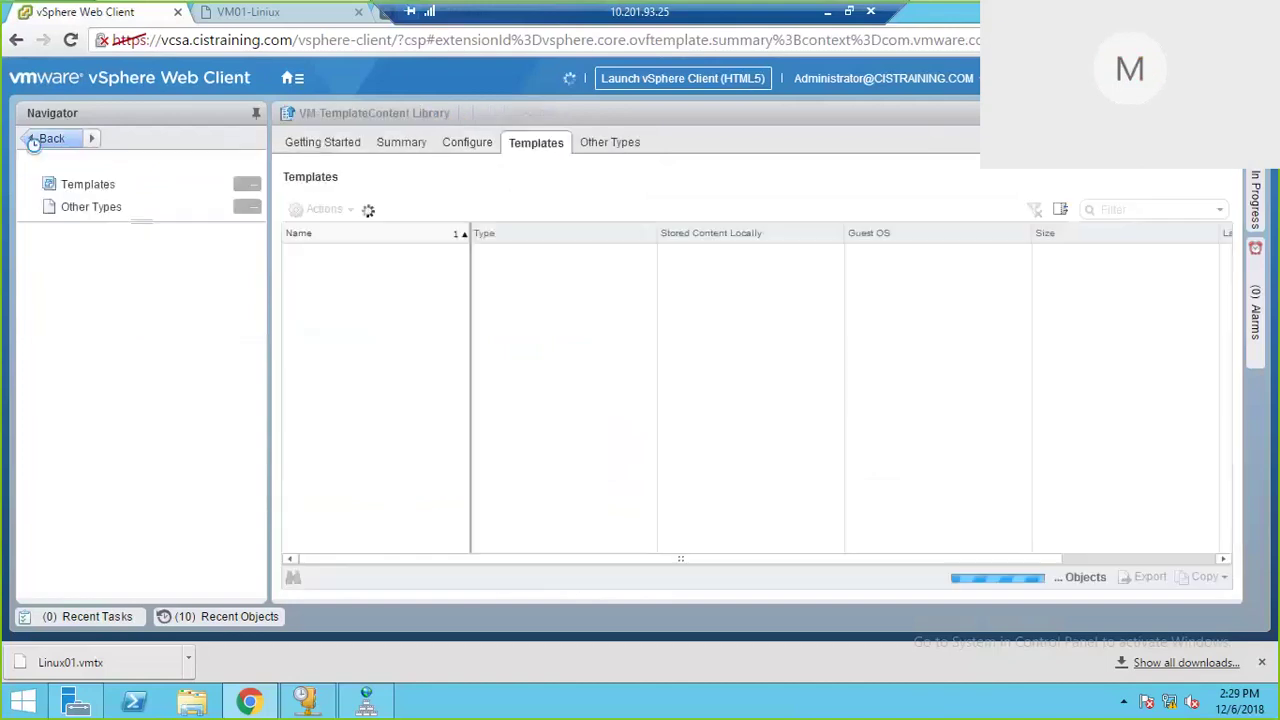
{"action": "left_click", "coordinate": [98, 193]}
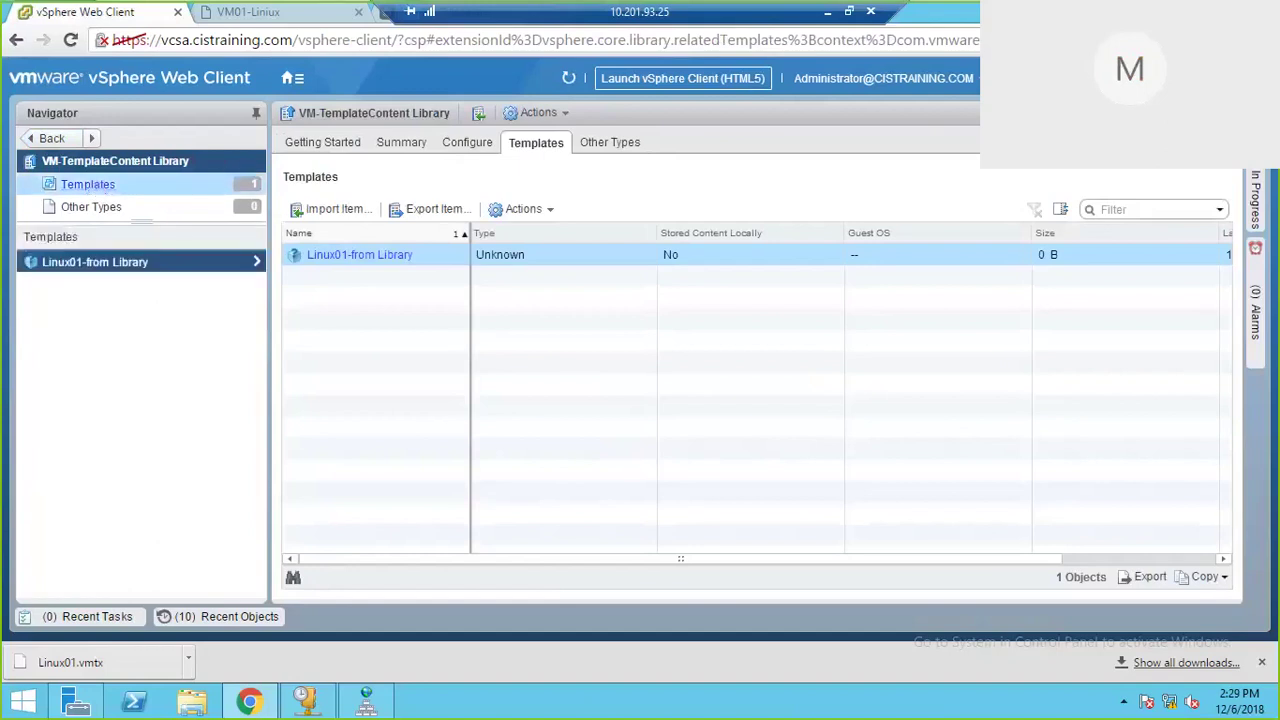
{"action": "left_click", "coordinate": [98, 264]}
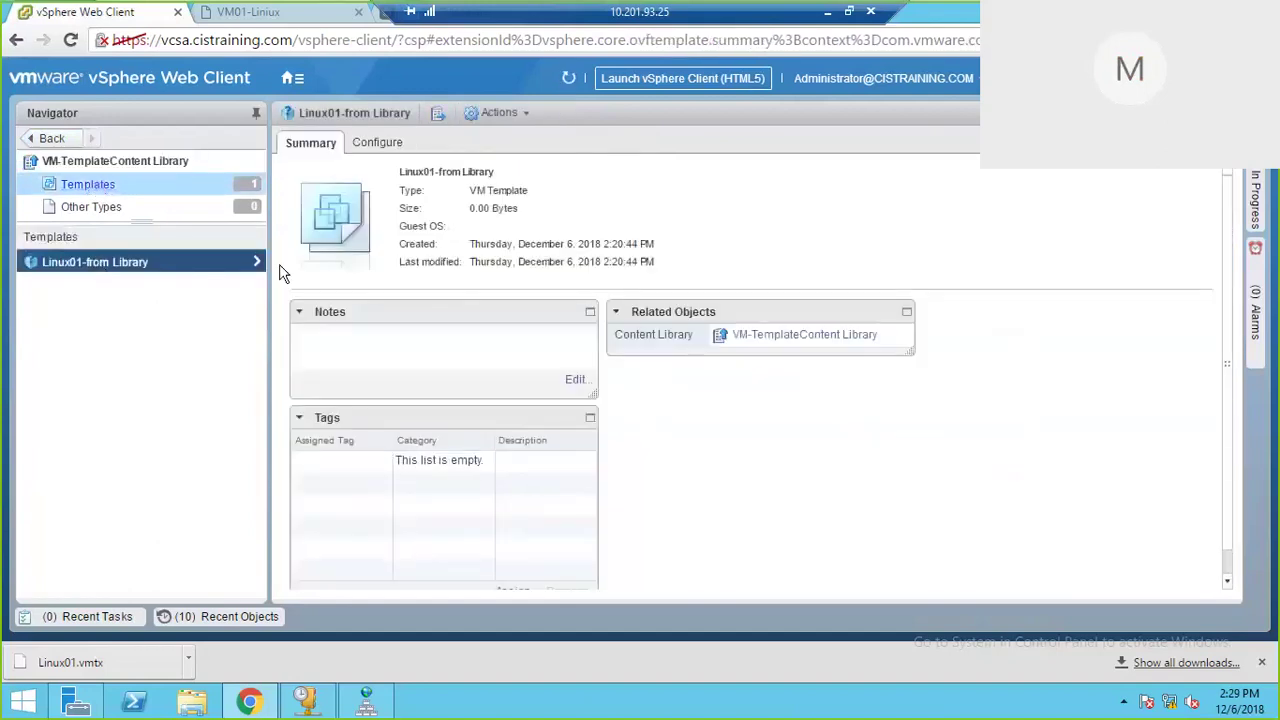
Step: Review the template's Configure and linked VM views, then return to the library's Templates list
{"action": "left_click", "coordinate": [385, 147]}
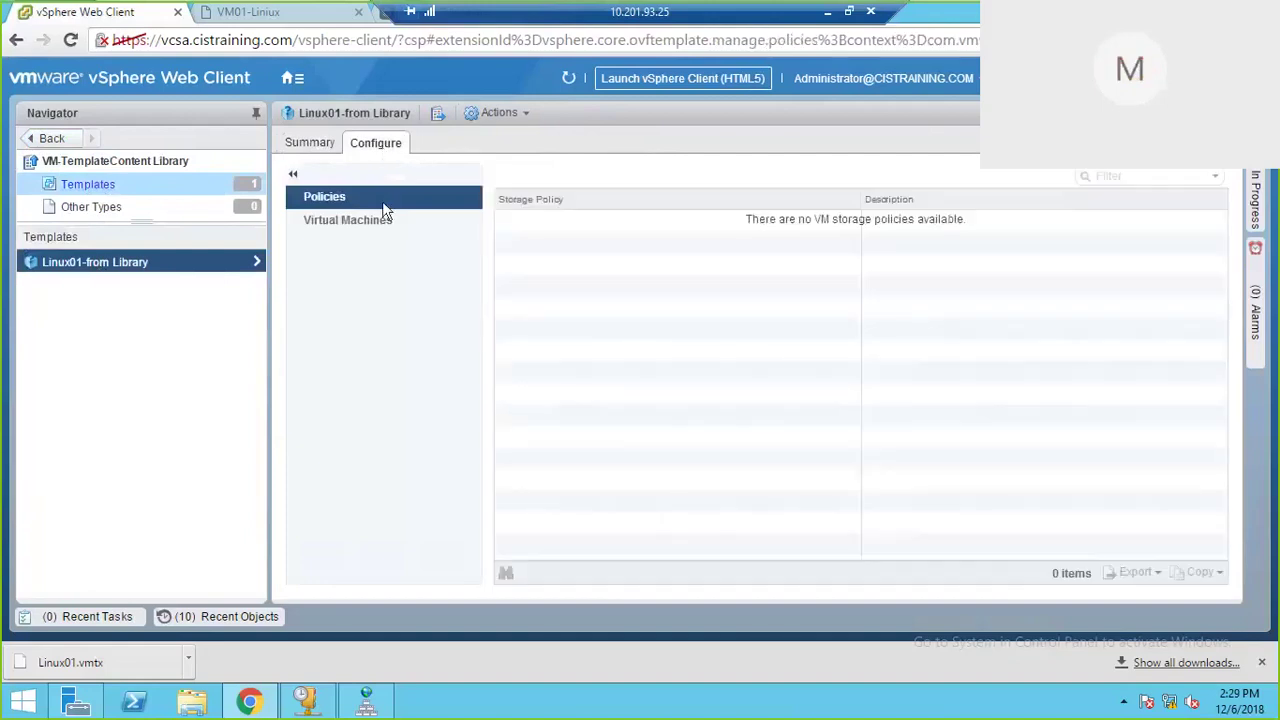
{"action": "left_click", "coordinate": [371, 220]}
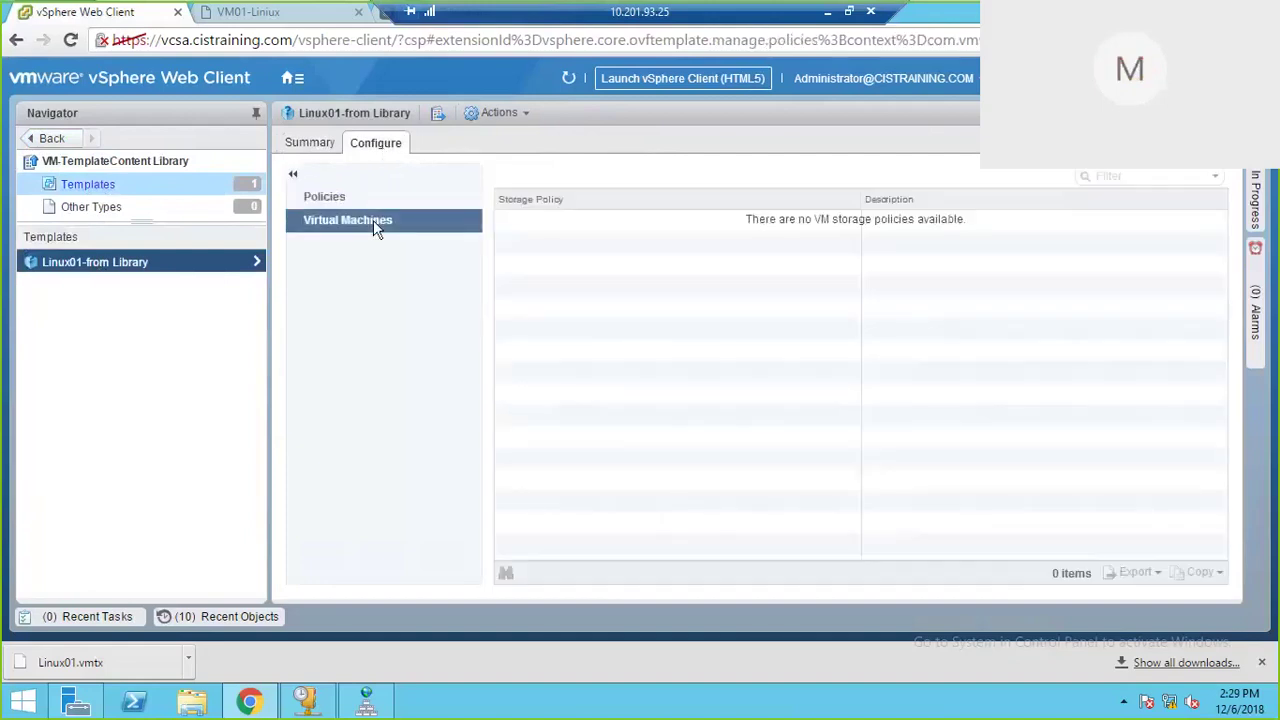
{"action": "right_click", "coordinate": [237, 262]}
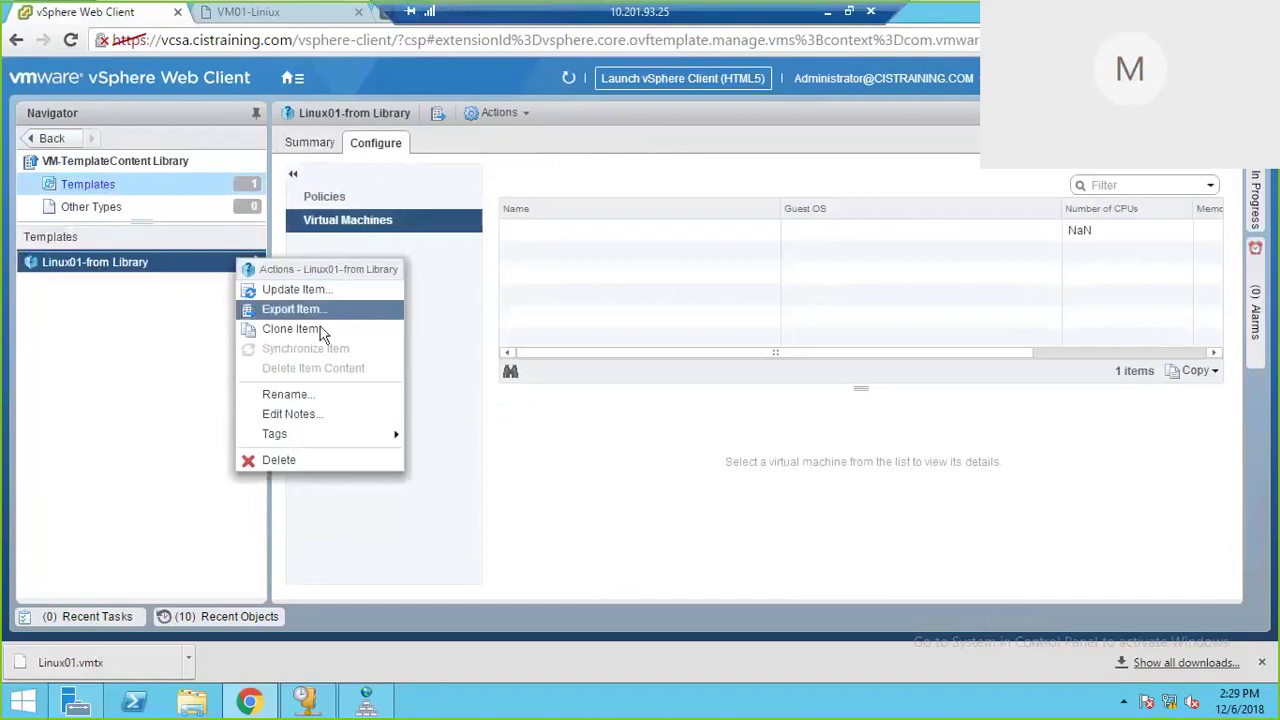
{"action": "mouse_move", "coordinate": [388, 438]}
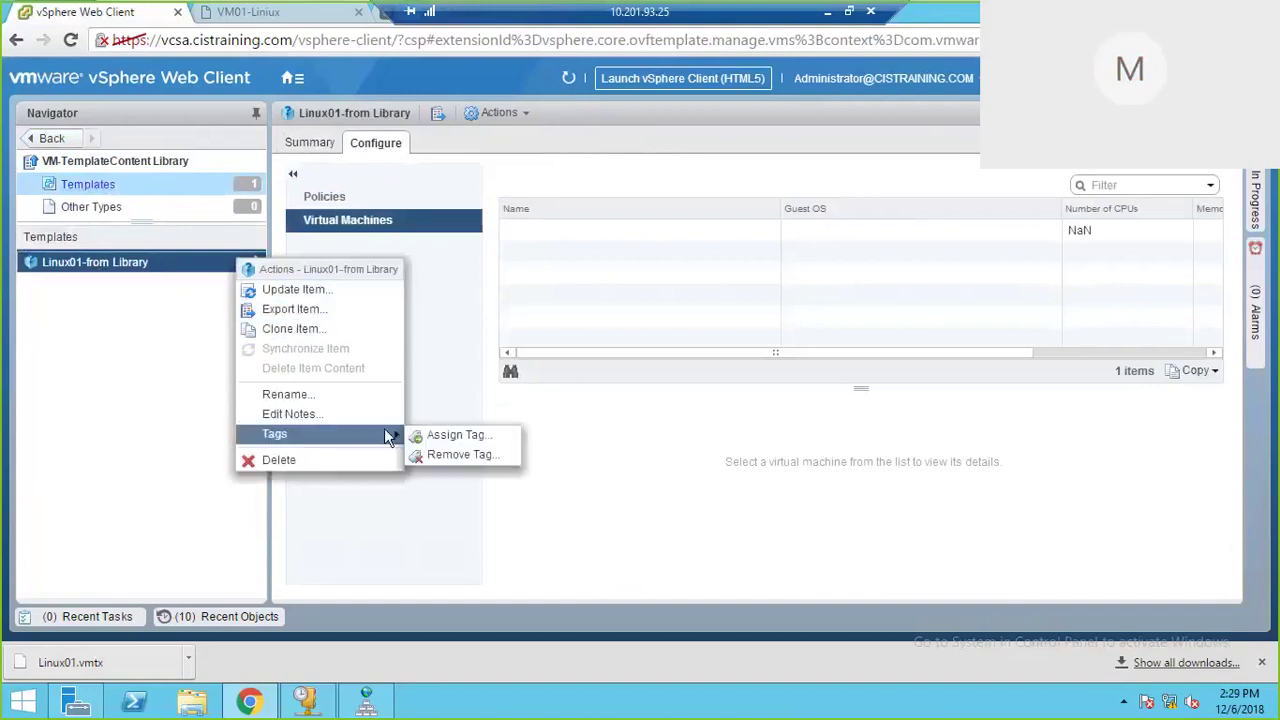
{"action": "left_click", "coordinate": [675, 540]}
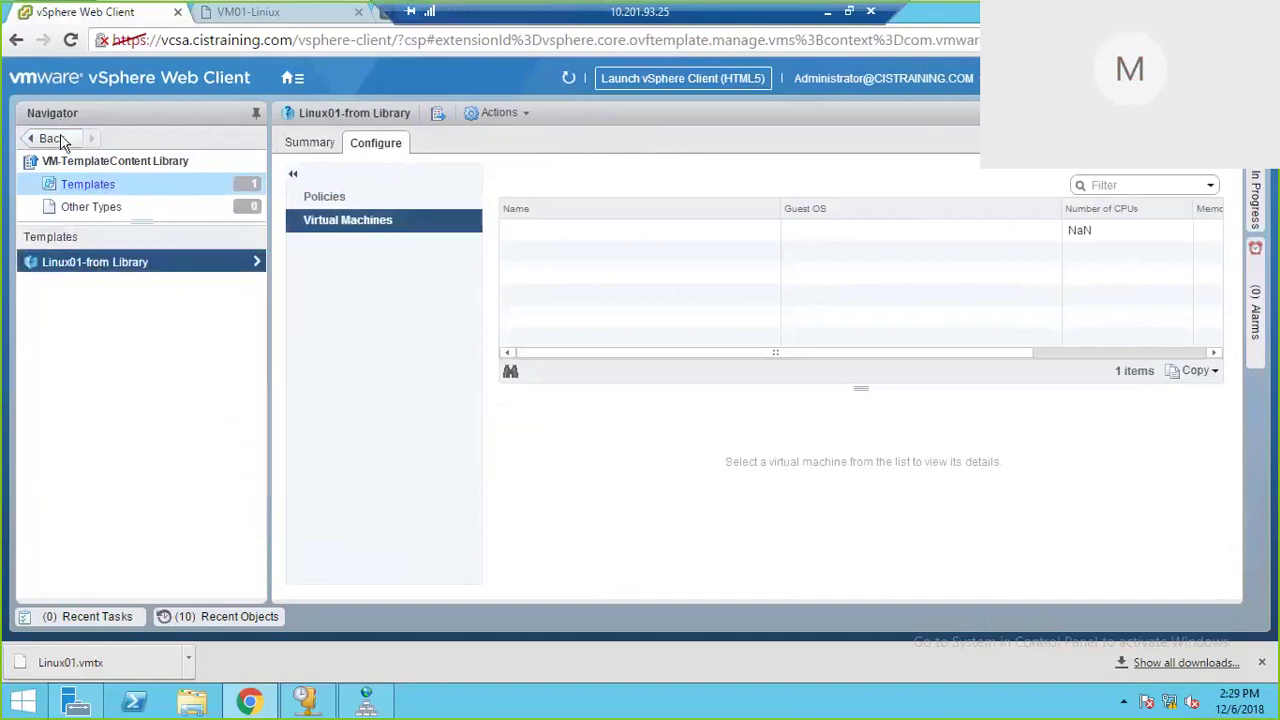
{"action": "left_click", "coordinate": [59, 137]}
{"action": "left_click", "coordinate": [59, 137]}
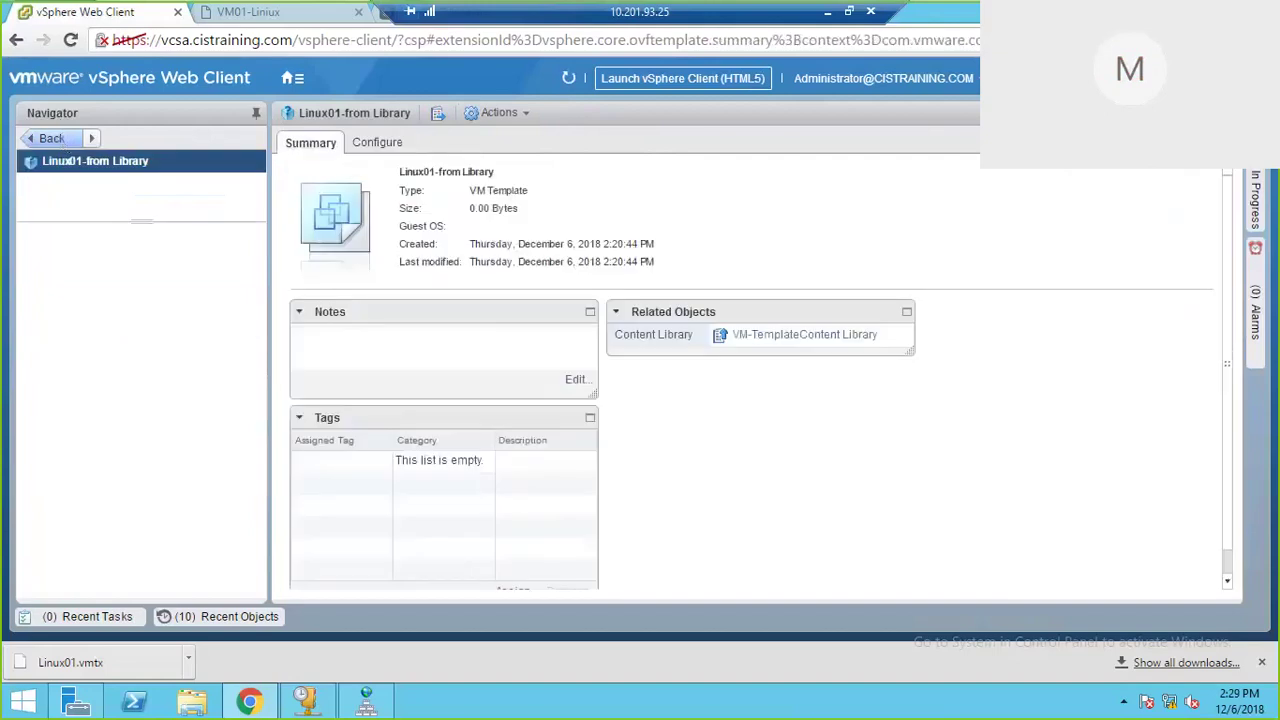
{"action": "left_click", "coordinate": [50, 137]}
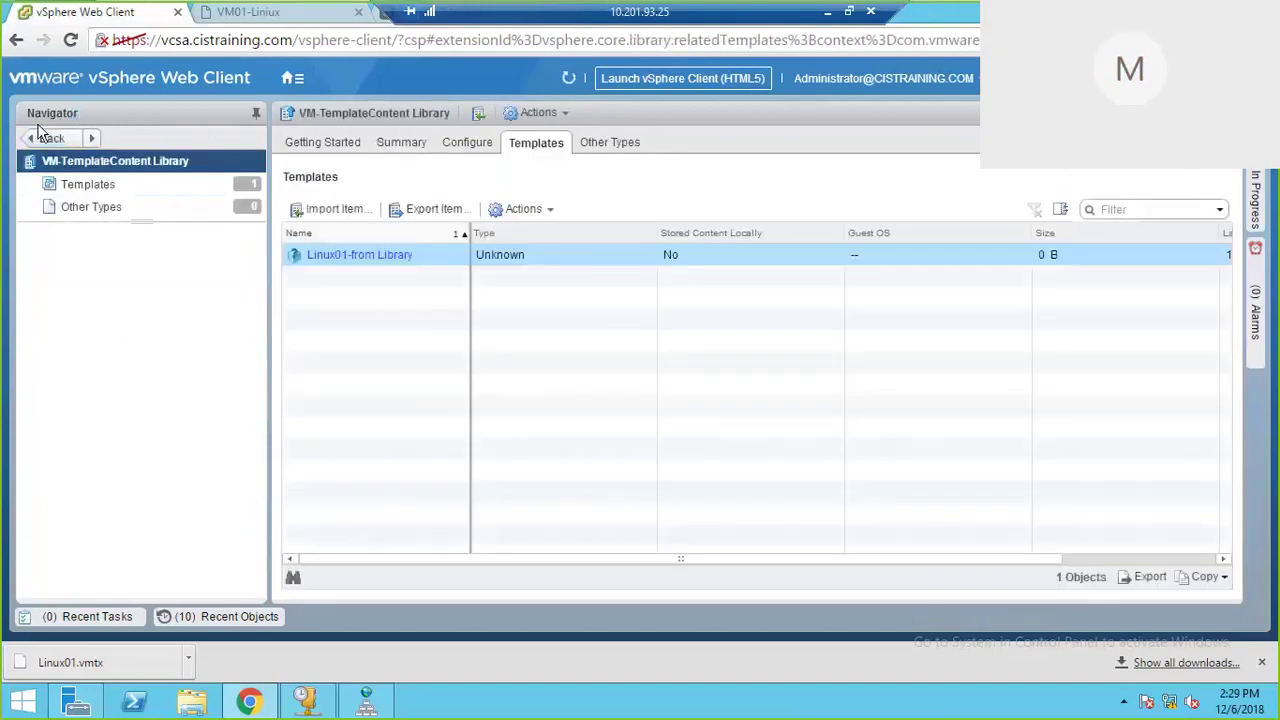
{"action": "left_click", "coordinate": [309, 78]}
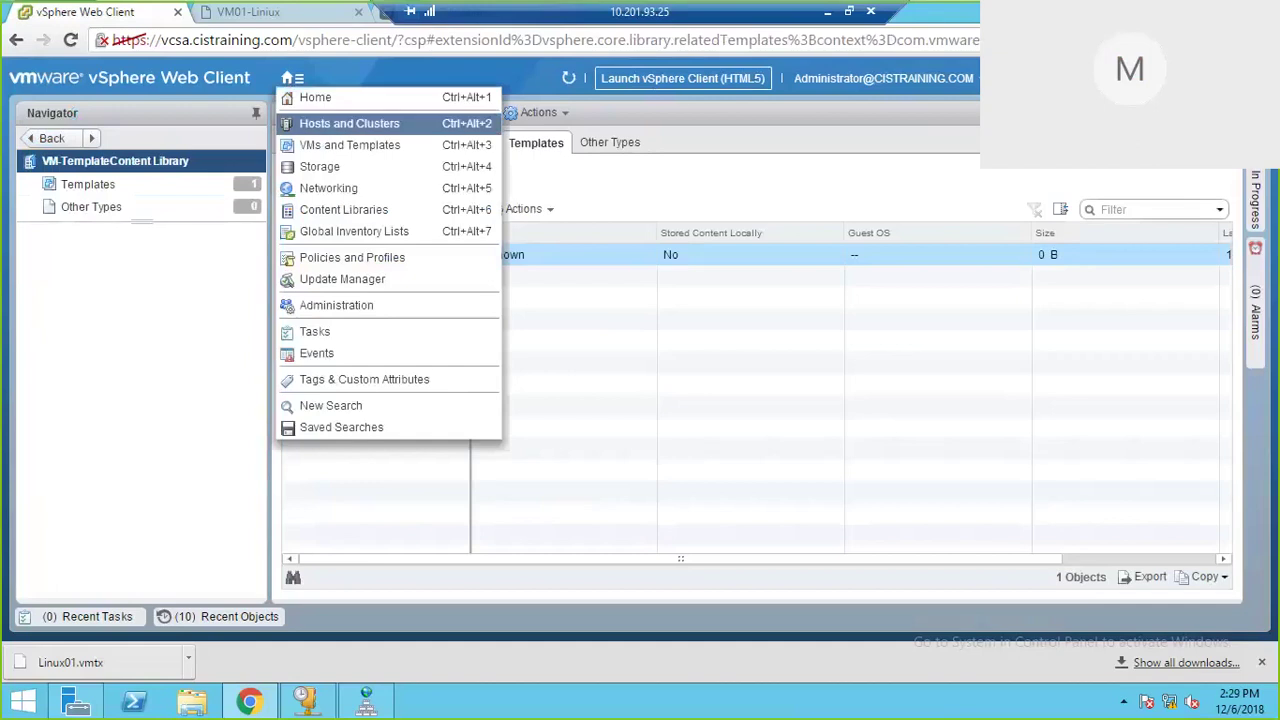
Step: Browse the esxi03, esxi02 and esxi01 hosts in the Hosts and Clusters inventory
{"action": "left_click", "coordinate": [322, 124]}
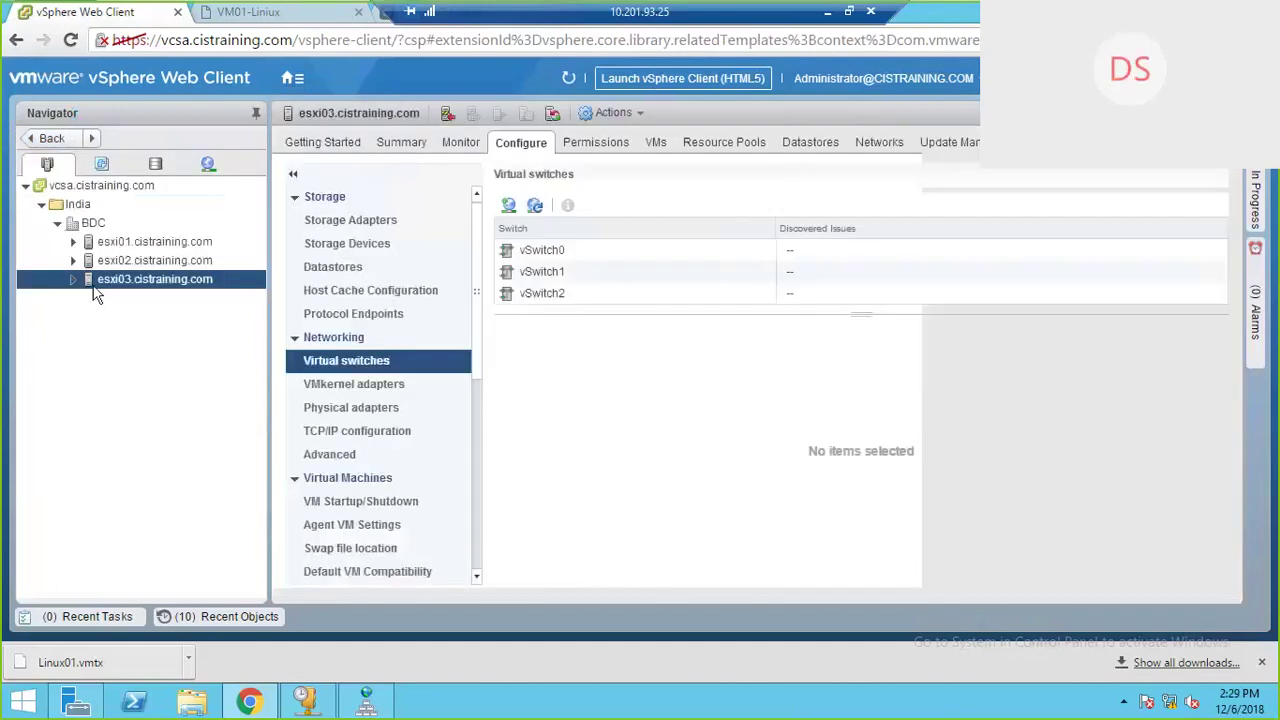
{"action": "left_click", "coordinate": [72, 279]}
{"action": "left_click", "coordinate": [72, 279]}
{"action": "left_click", "coordinate": [73, 267]}
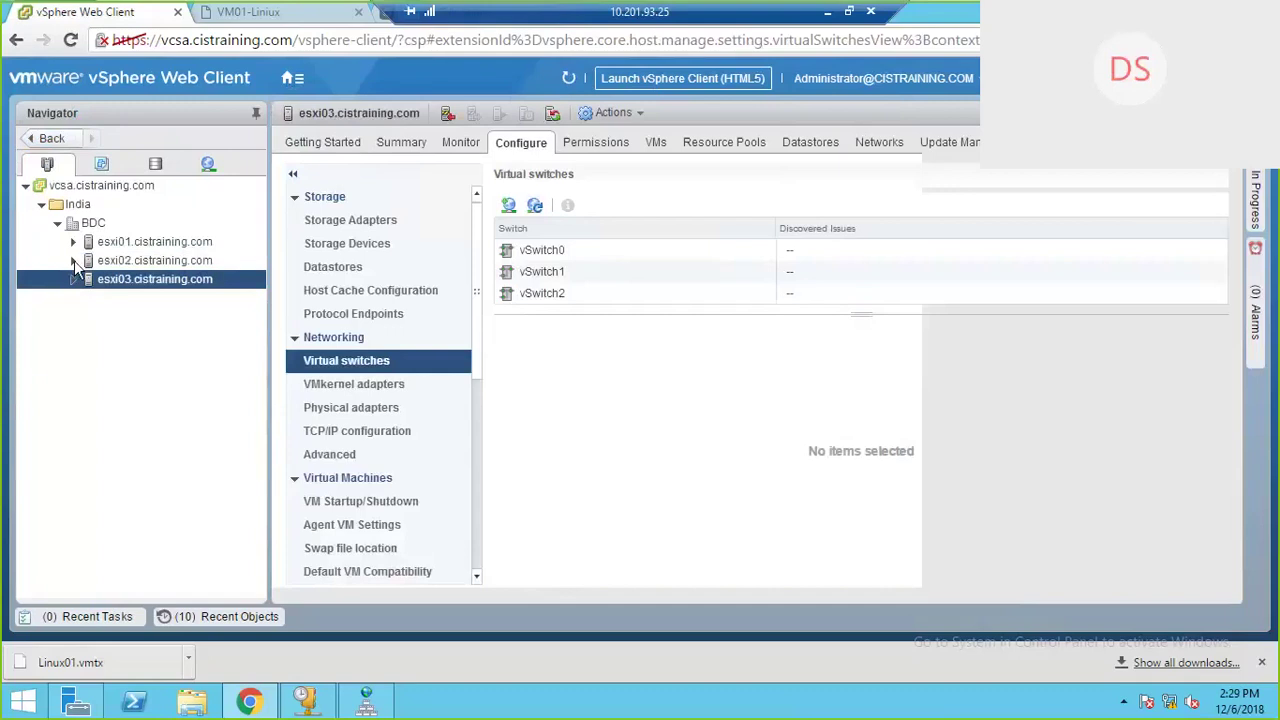
{"action": "left_click", "coordinate": [74, 260]}
{"action": "left_click", "coordinate": [130, 242]}
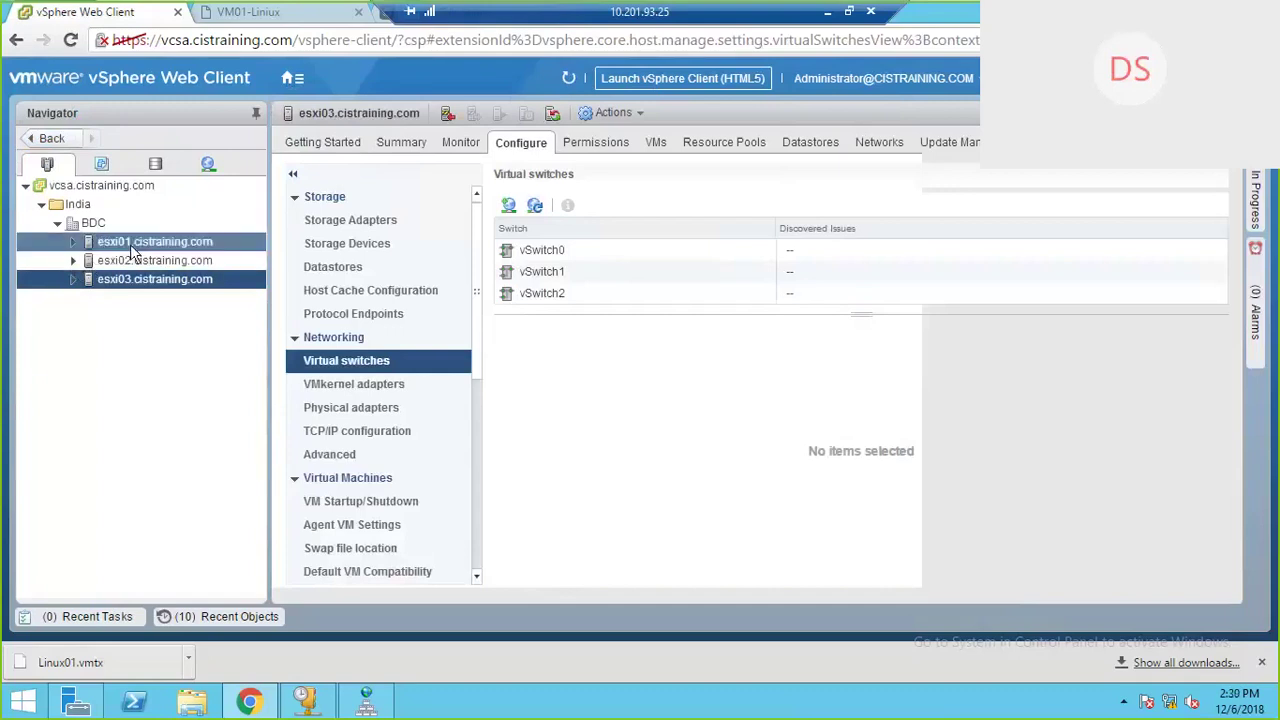
Step: Inspect the Linux01 template in VMs and Templates, then open host esxi02's configuration
{"action": "left_click", "coordinate": [103, 167]}
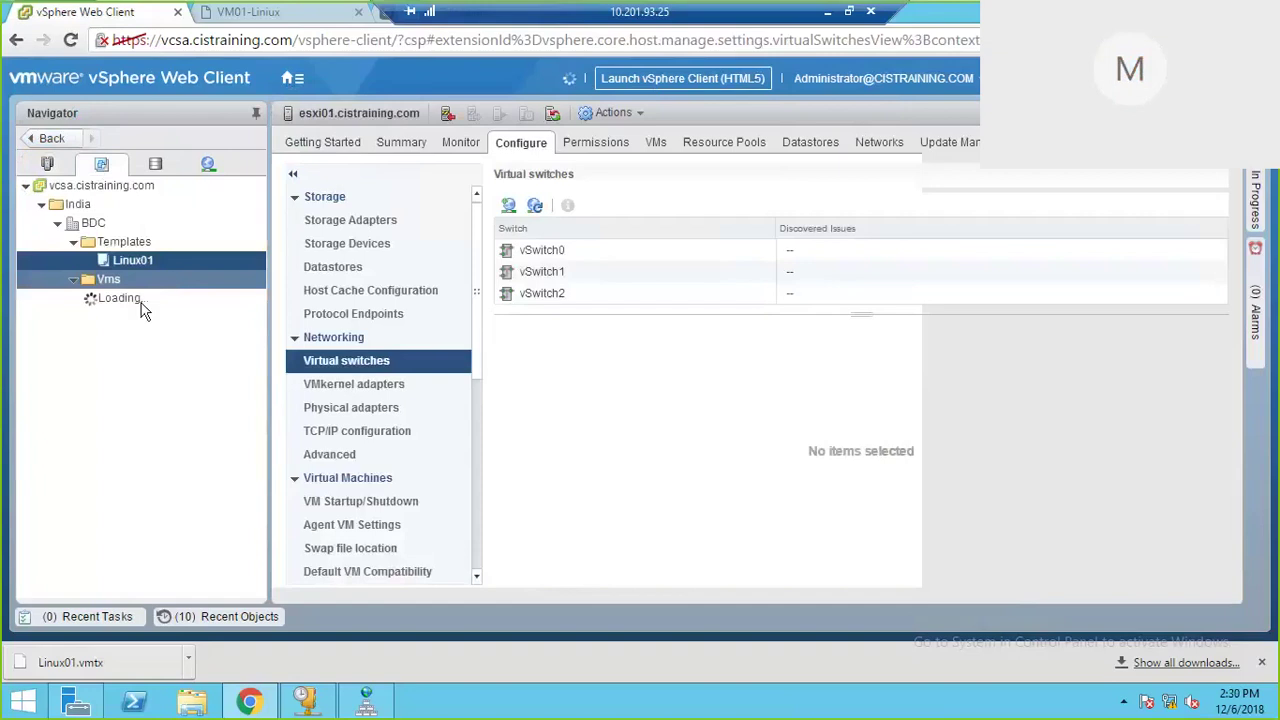
{"action": "left_click", "coordinate": [134, 334]}
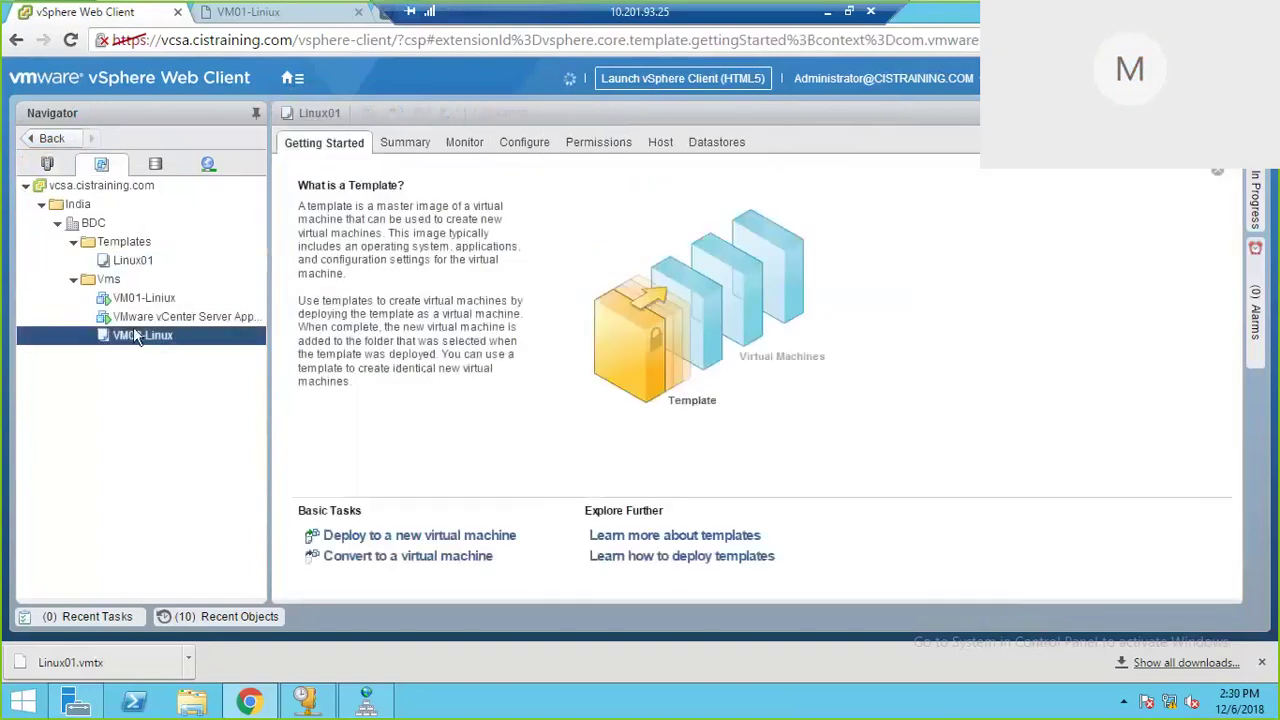
{"action": "left_click", "coordinate": [140, 264]}
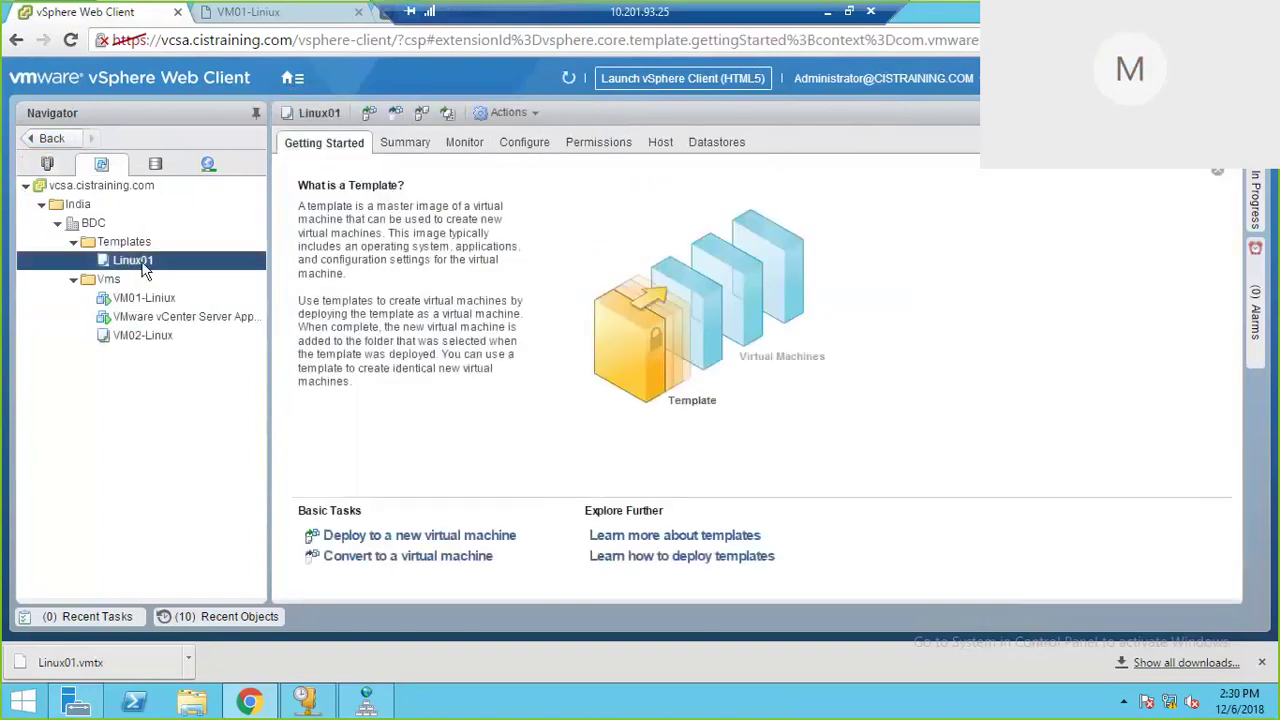
{"action": "right_click", "coordinate": [167, 270]}
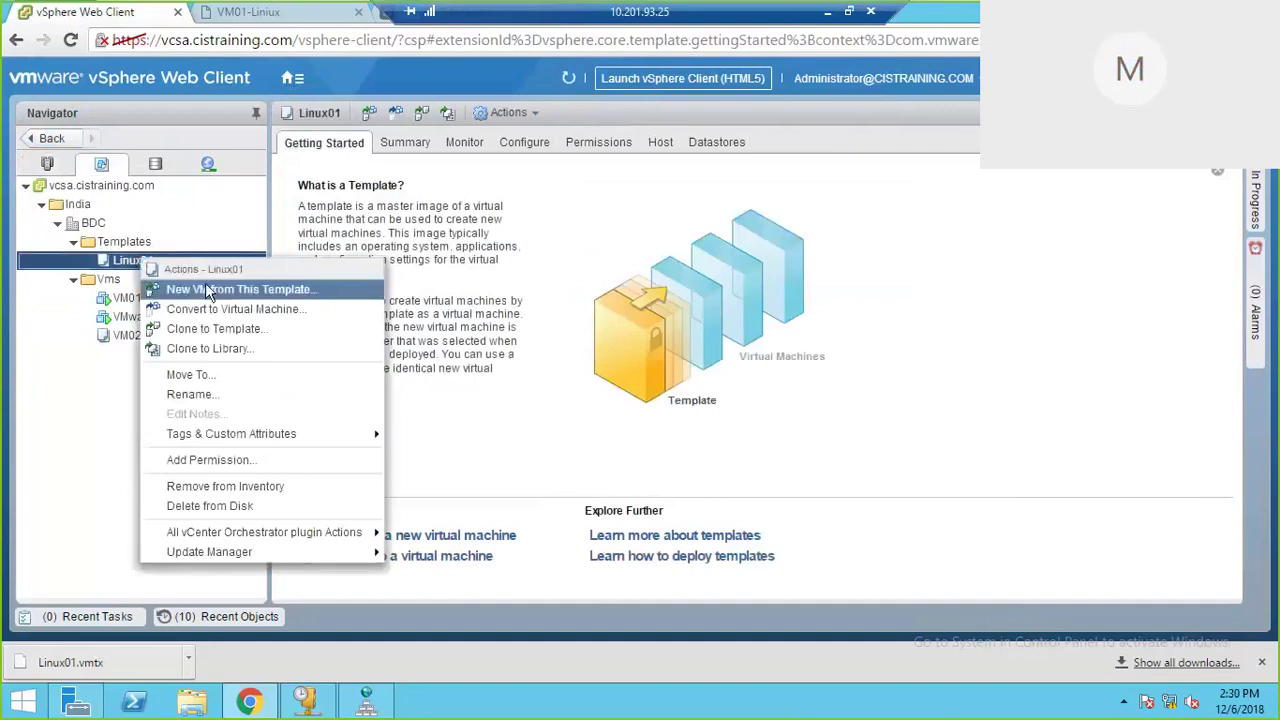
{"action": "left_click", "coordinate": [128, 258]}
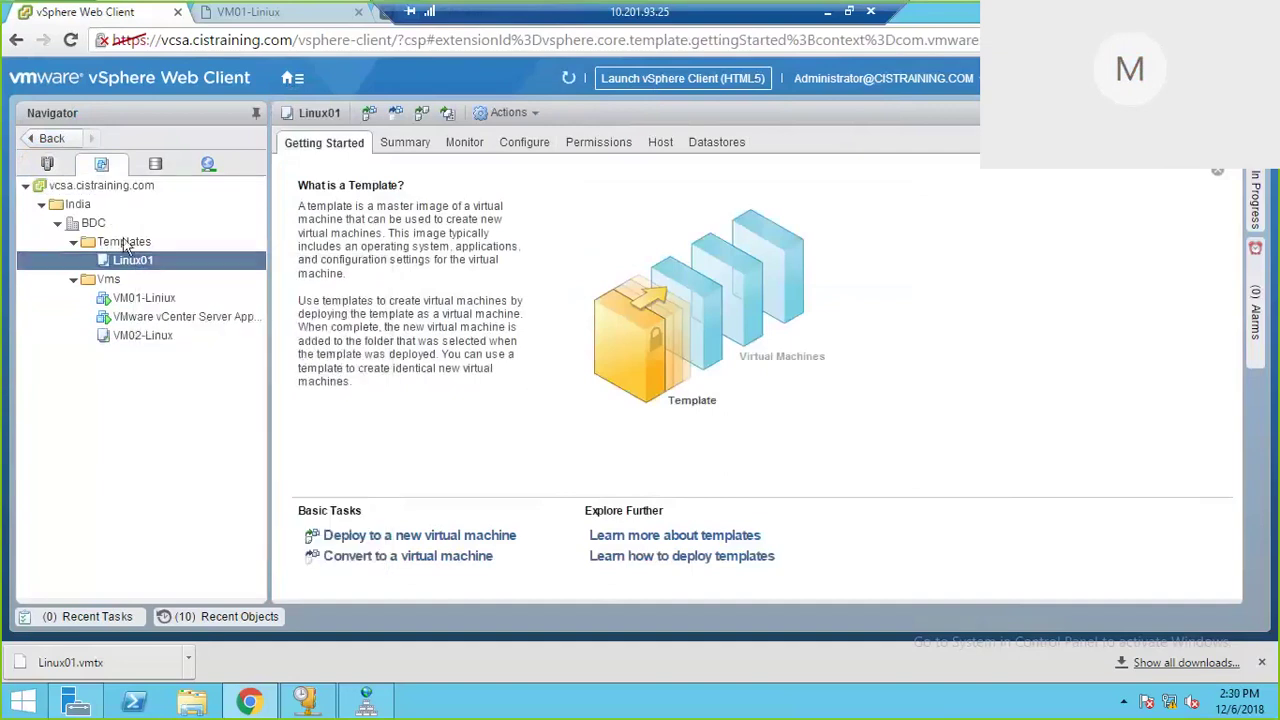
{"action": "left_click", "coordinate": [47, 163]}
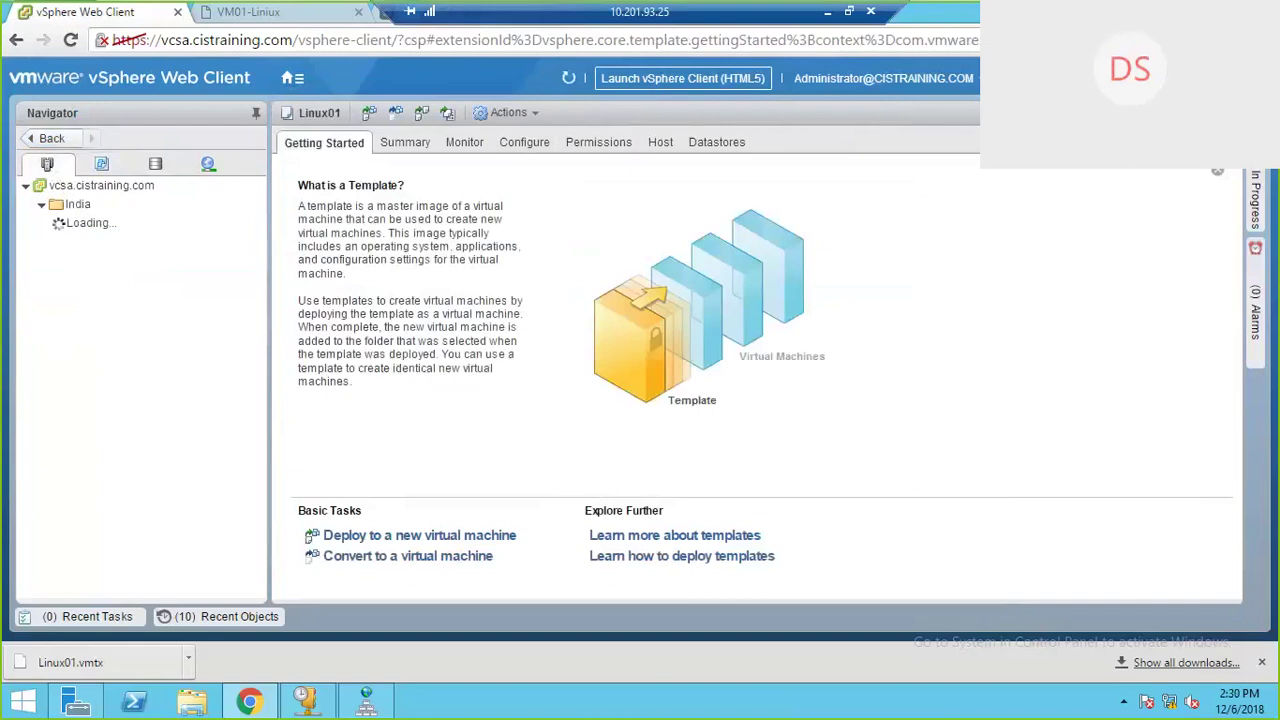
{"action": "left_click", "coordinate": [130, 262]}
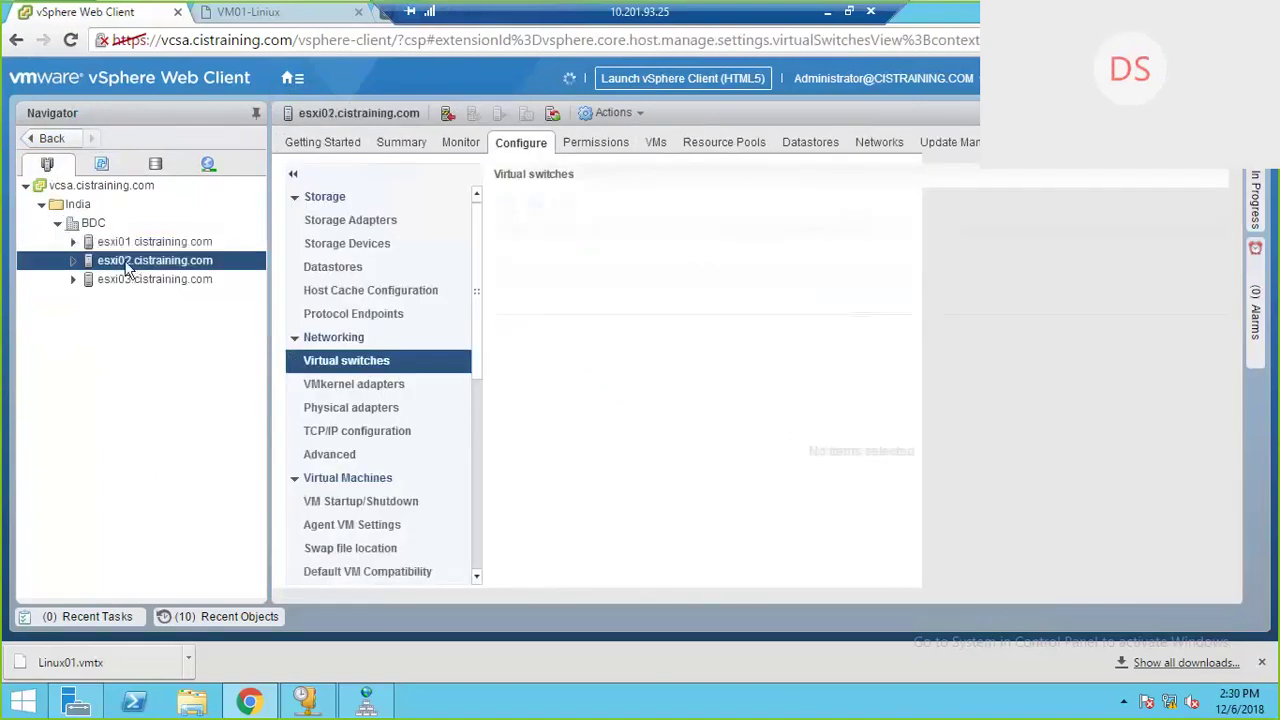
Step: Look over esxi02's New Virtual Machine actions, then restore Chrome to a smaller window
{"action": "left_click", "coordinate": [72, 258]}
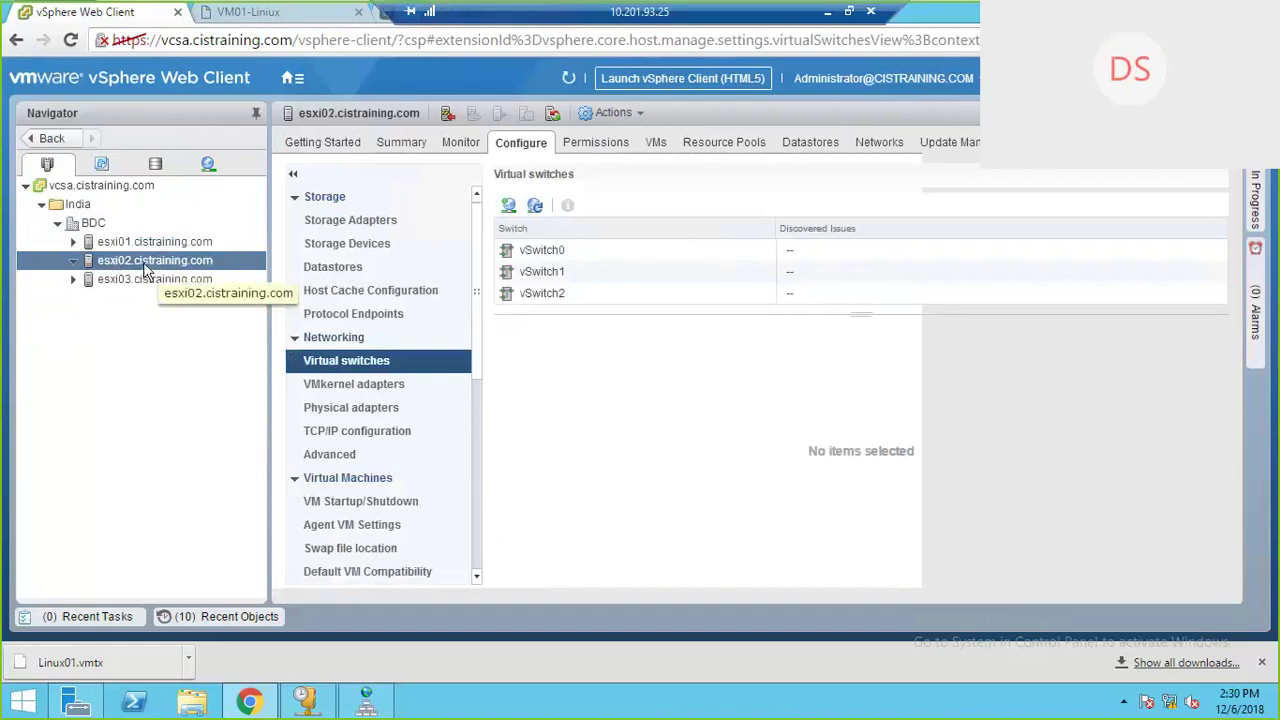
{"action": "right_click", "coordinate": [166, 259]}
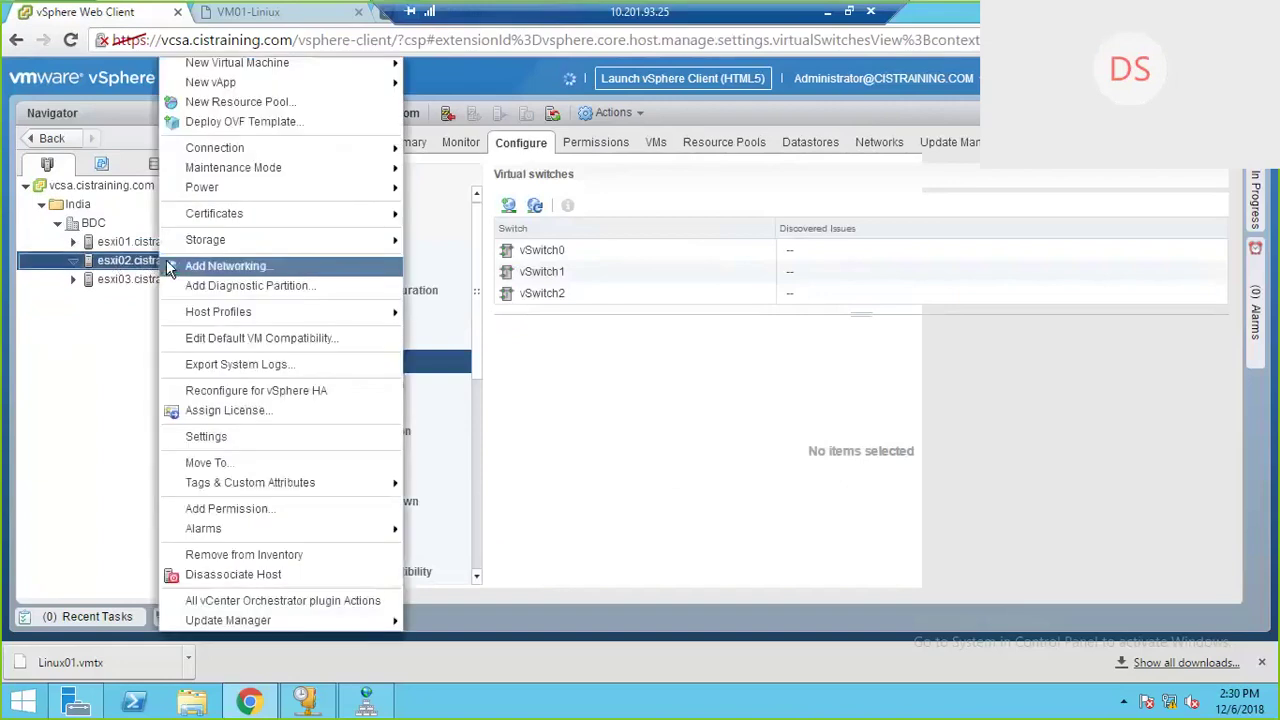
{"action": "mouse_move", "coordinate": [262, 68]}
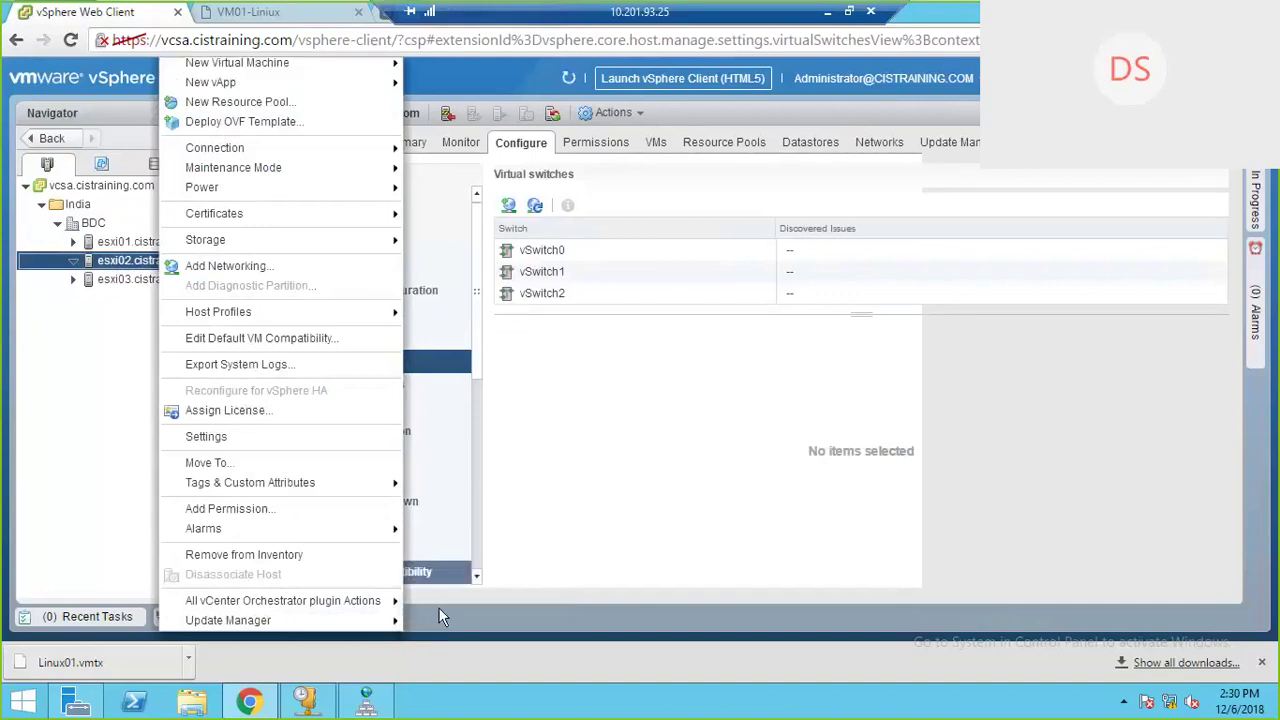
{"action": "mouse_move", "coordinate": [370, 65]}
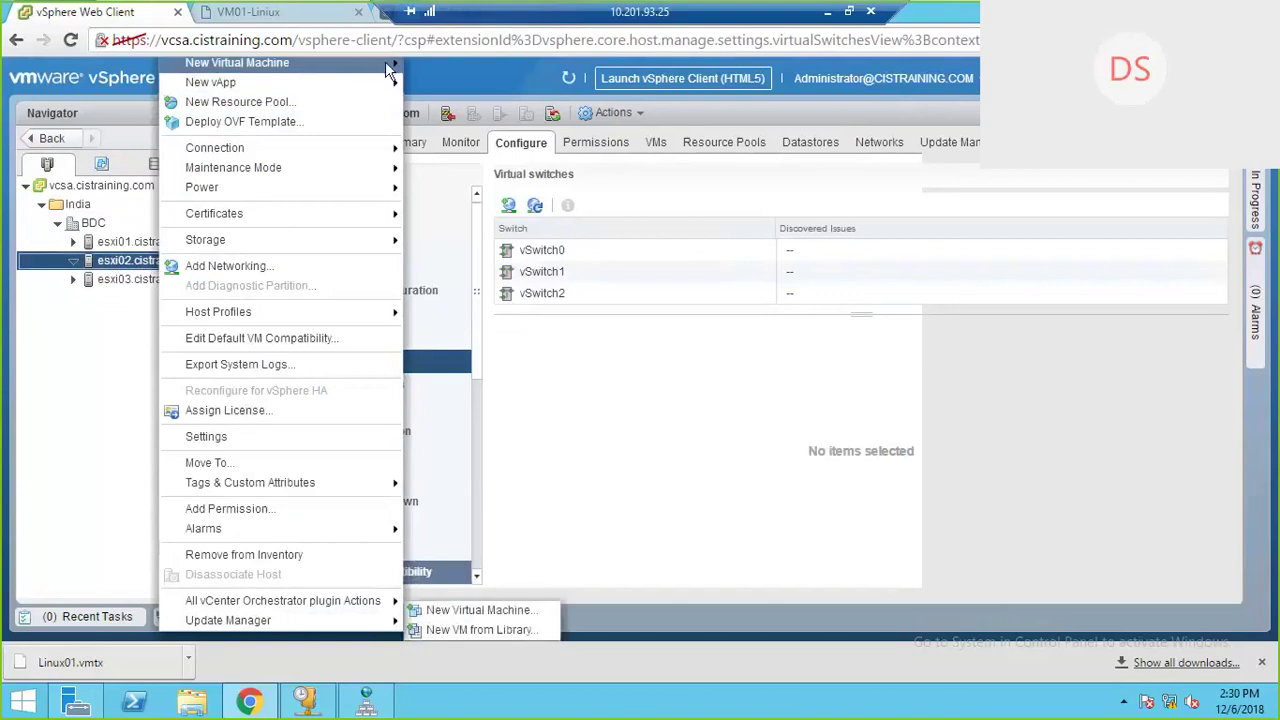
{"action": "left_click", "coordinate": [428, 508]}
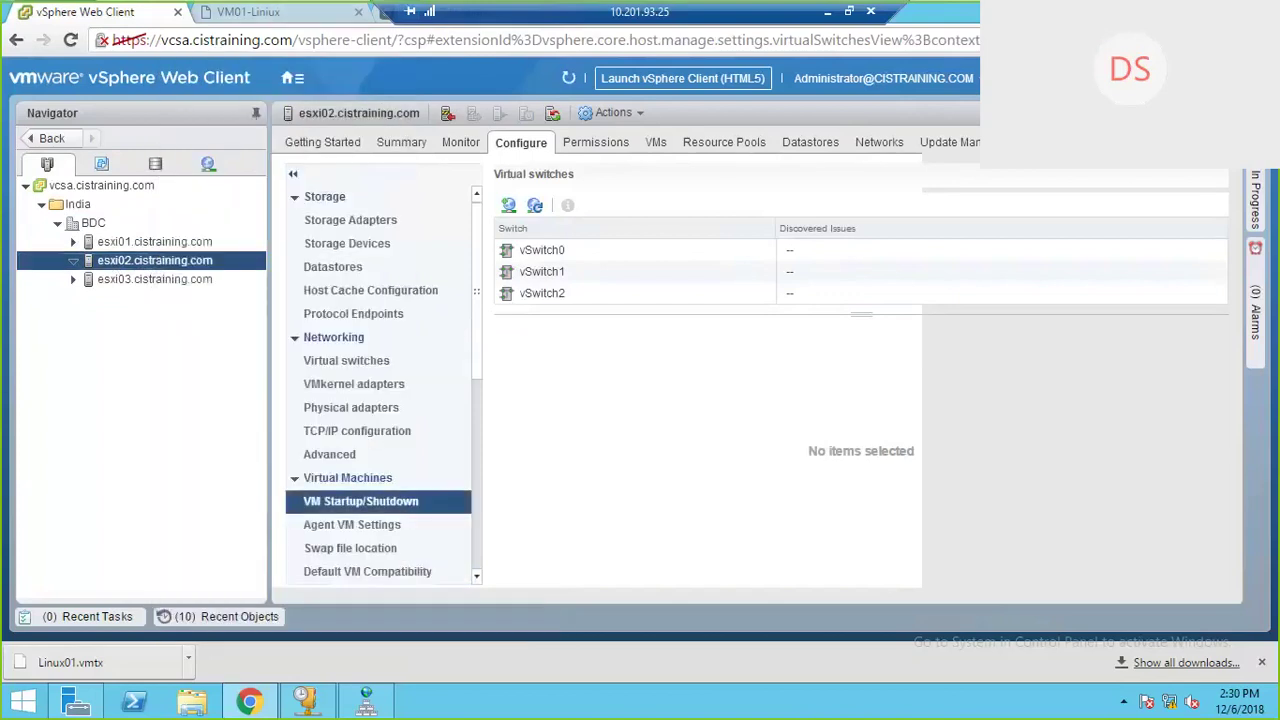
{"action": "left_click", "coordinate": [1226, 9]}
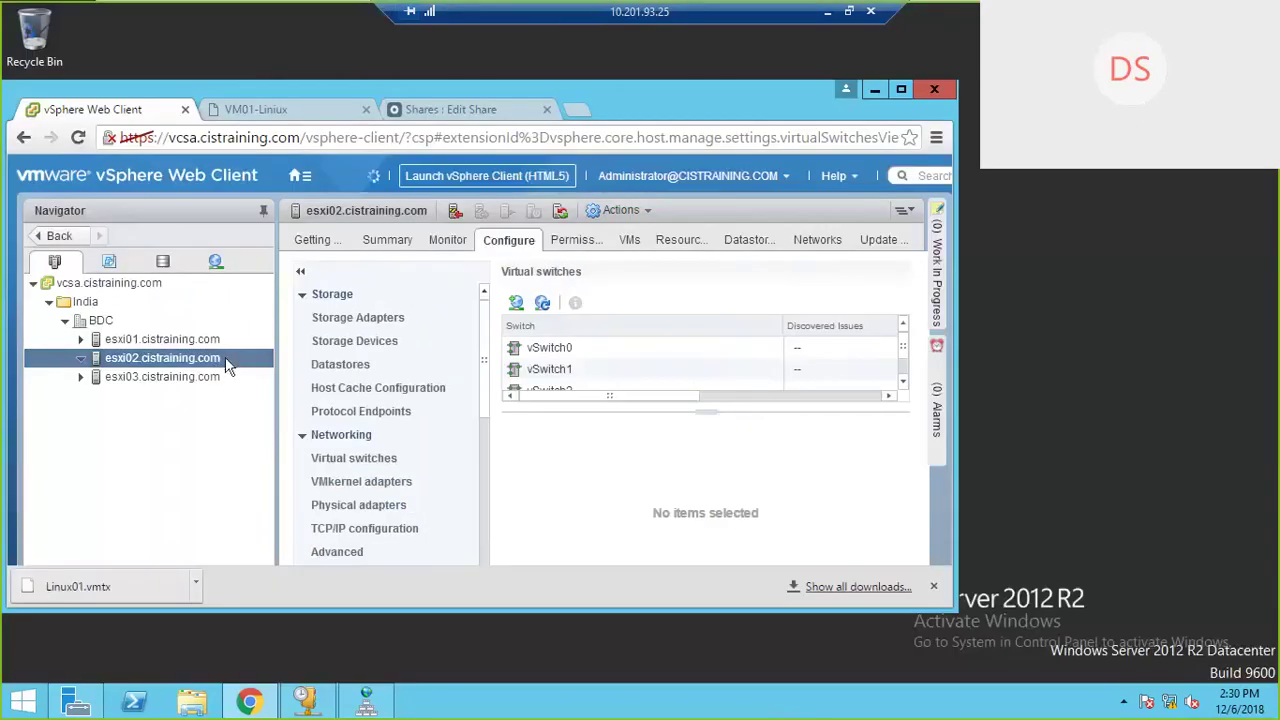
Step: Maximize the browser and leave Workstation full screen with Ctrl+Alt+Enter
{"action": "right_click", "coordinate": [228, 367]}
{"action": "mouse_move", "coordinate": [322, 172]}
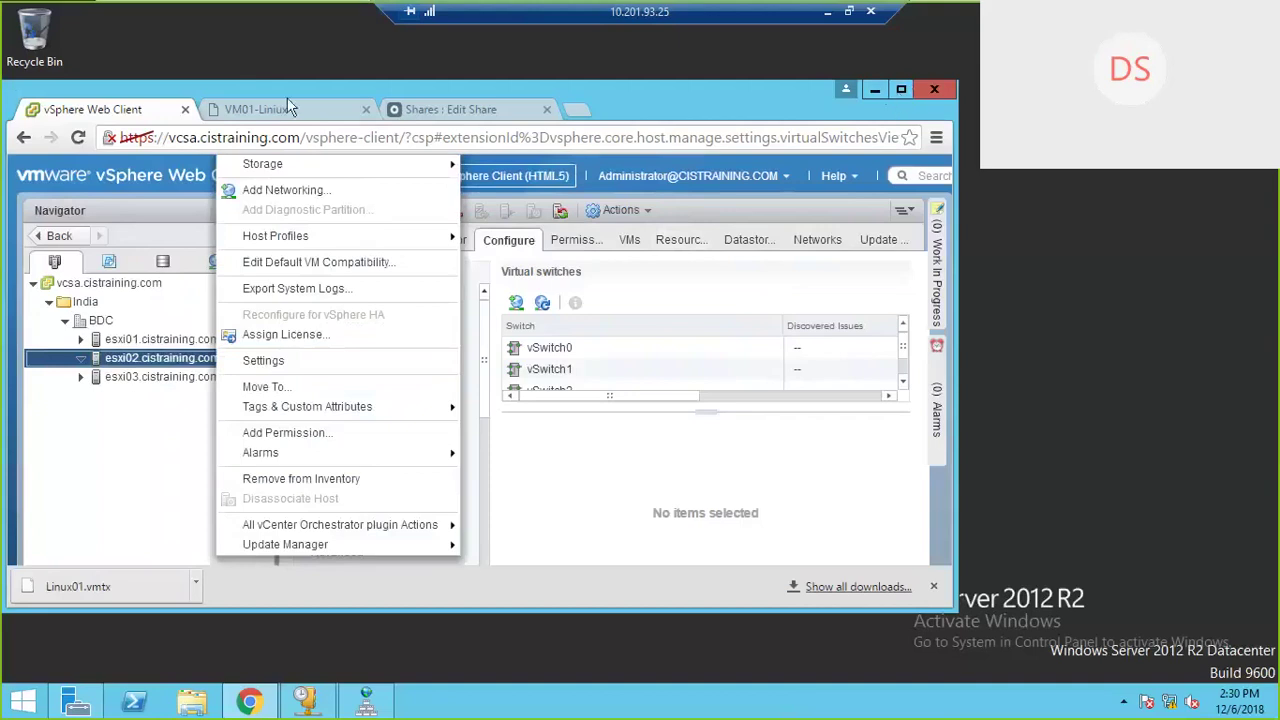
{"action": "left_click", "coordinate": [900, 88]}
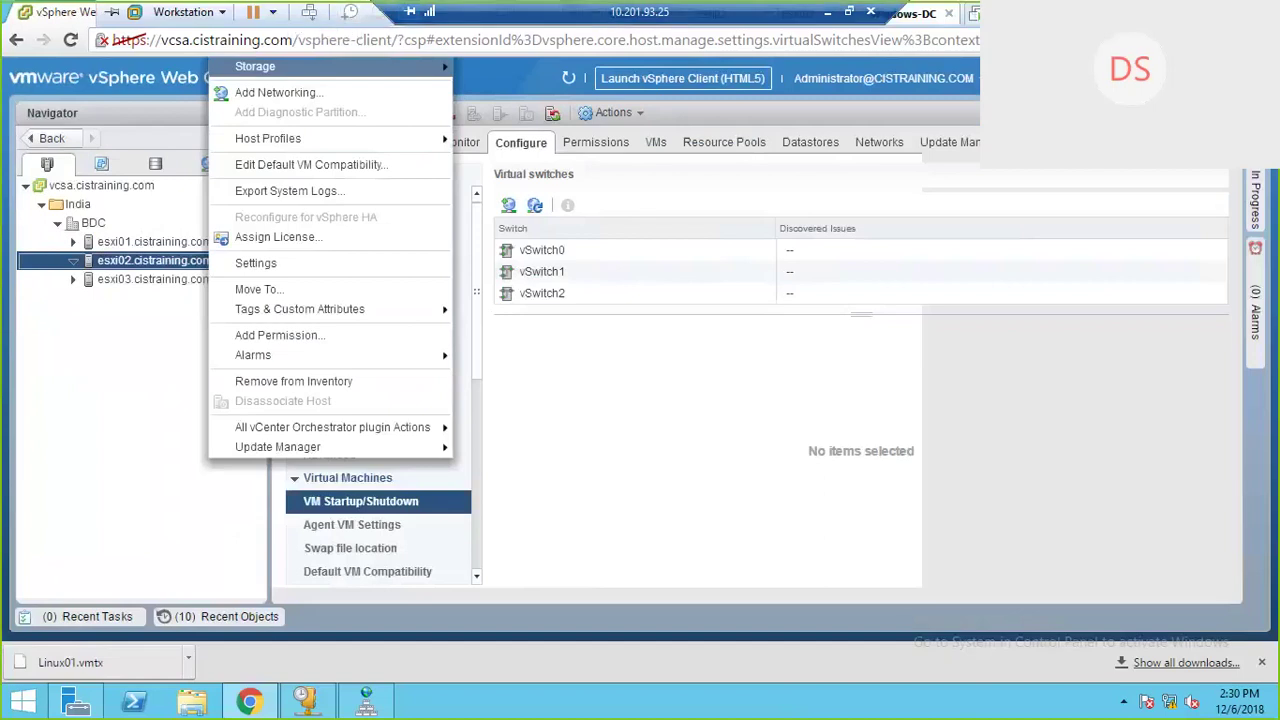
{"action": "key", "text": "ctrl+alt+Return"}
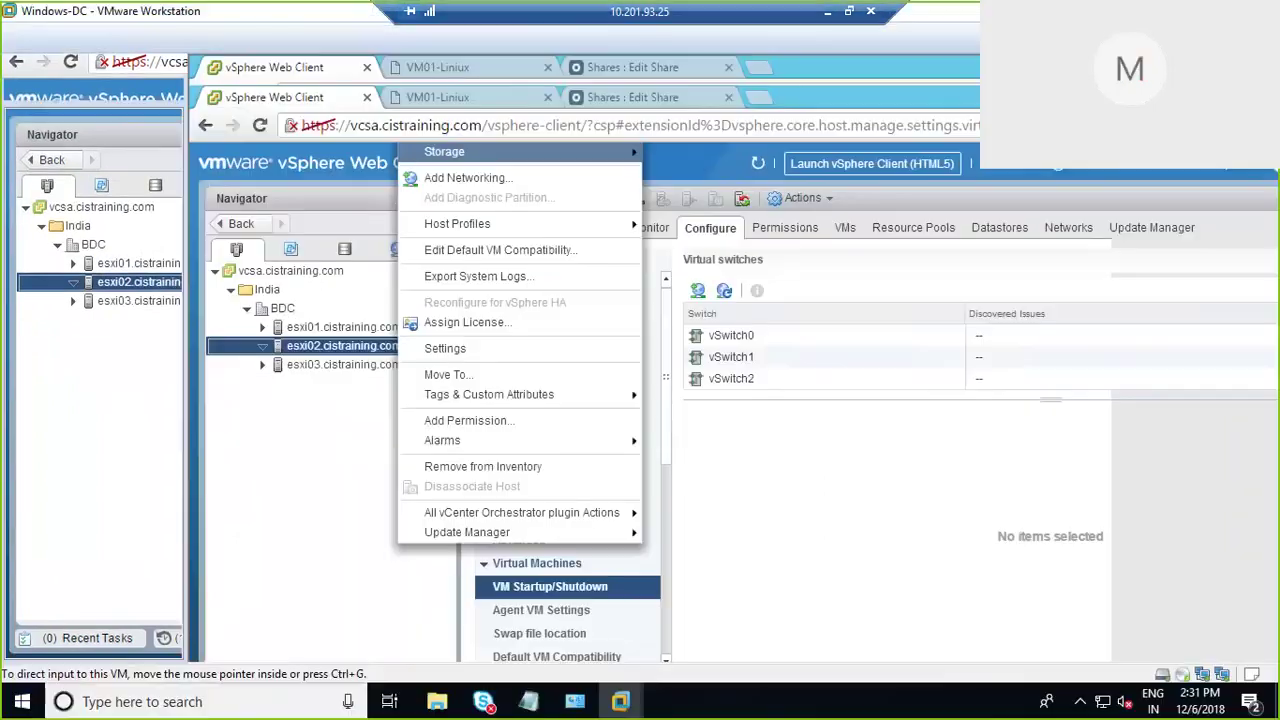
Step: Put the lab machine back in full screen and maximize the vSphere browser again
{"action": "left_click", "coordinate": [399, 413]}
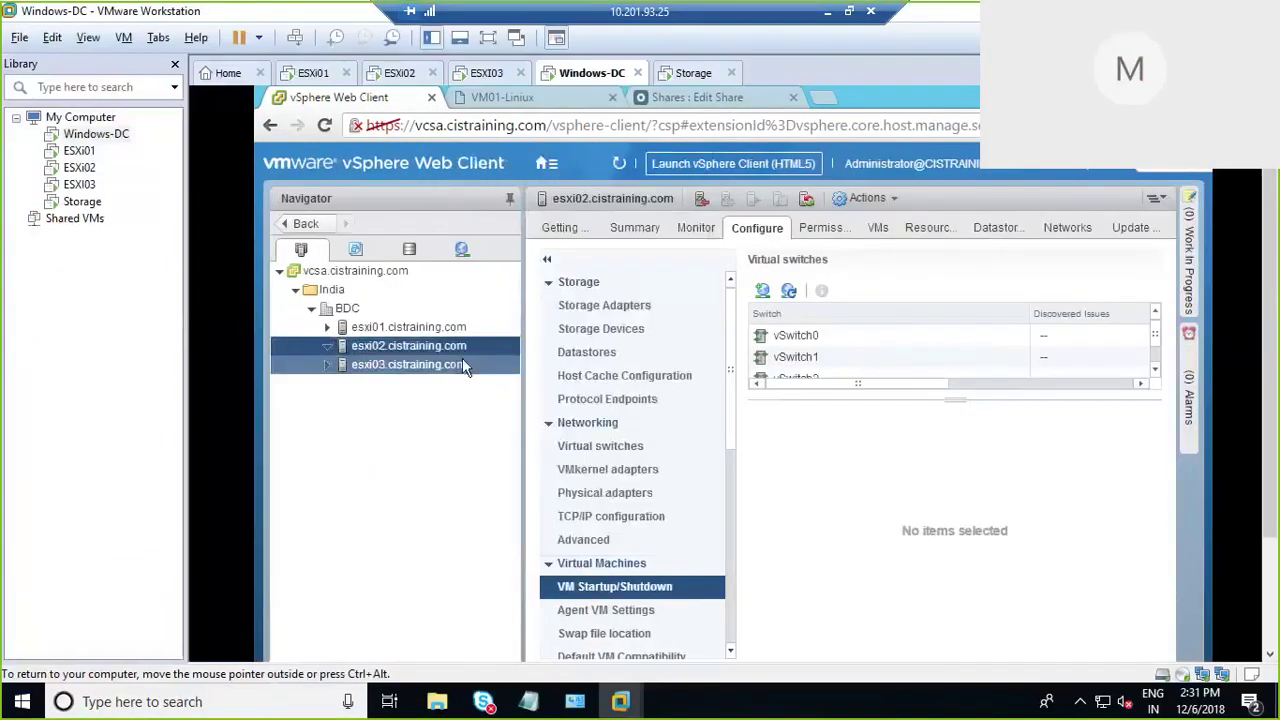
{"action": "right_click", "coordinate": [470, 345]}
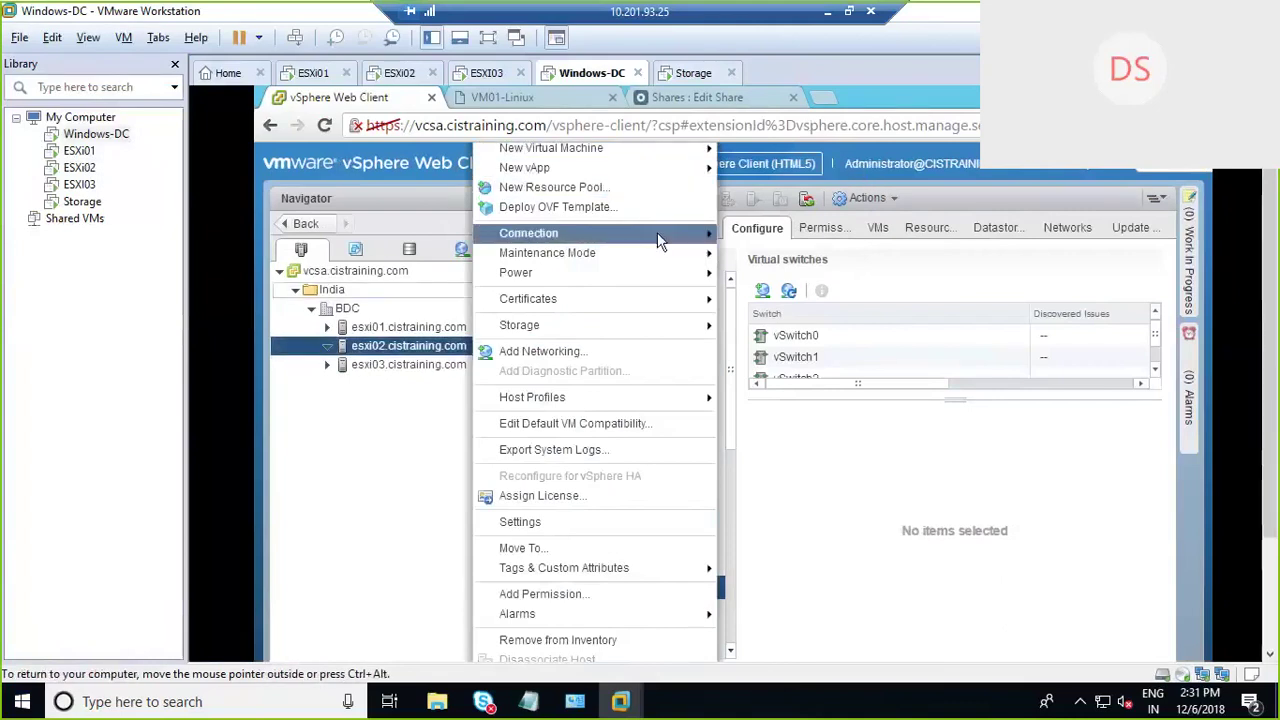
{"action": "mouse_move", "coordinate": [657, 232]}
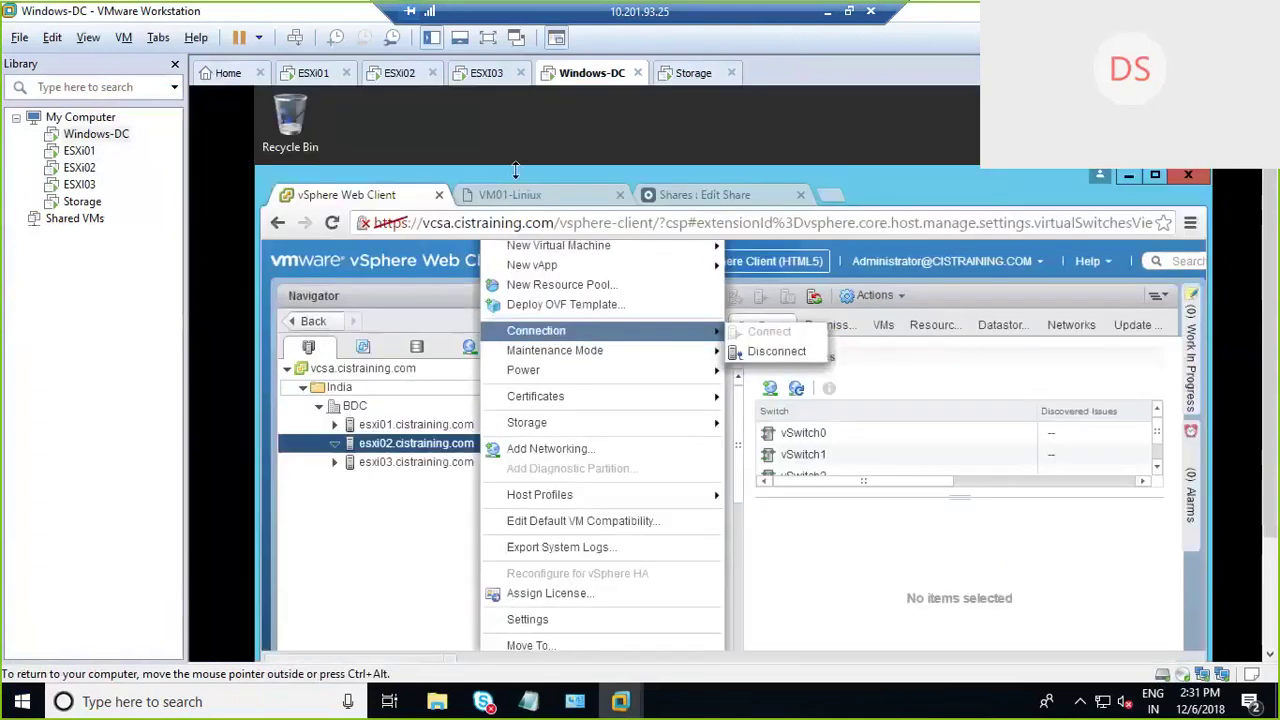
{"action": "left_click", "coordinate": [488, 38]}
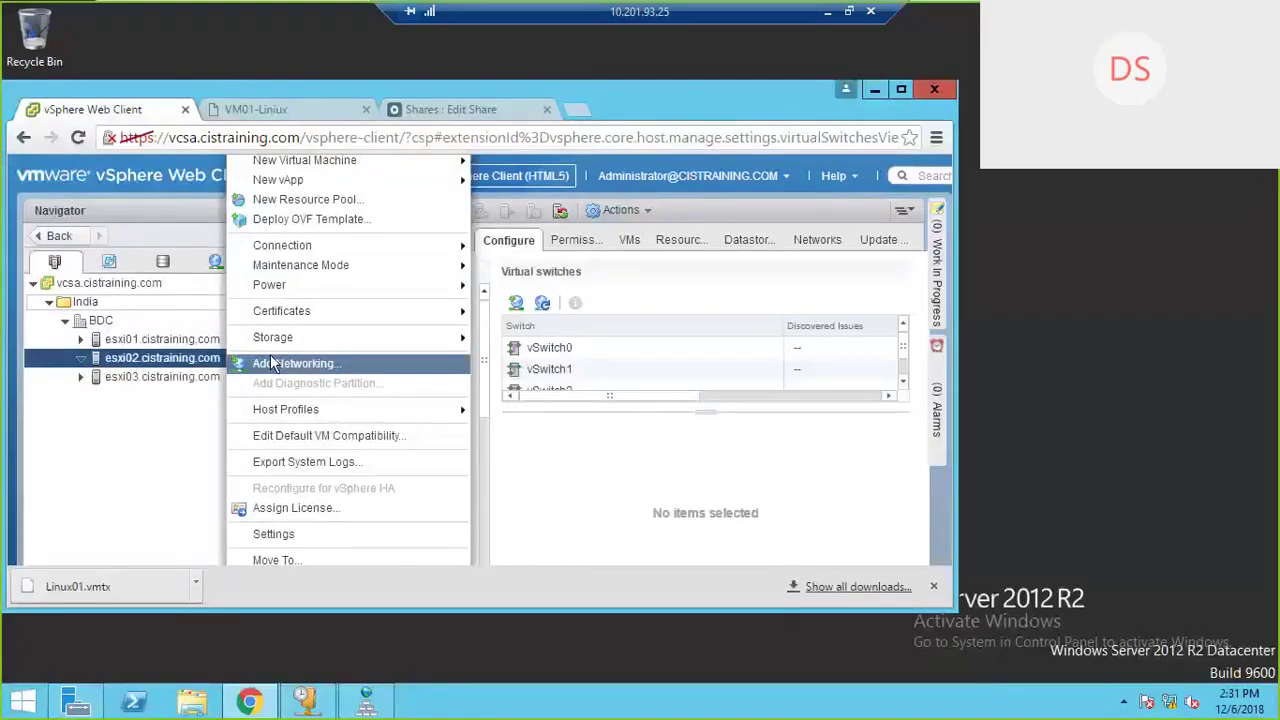
{"action": "right_click", "coordinate": [1085, 277]}
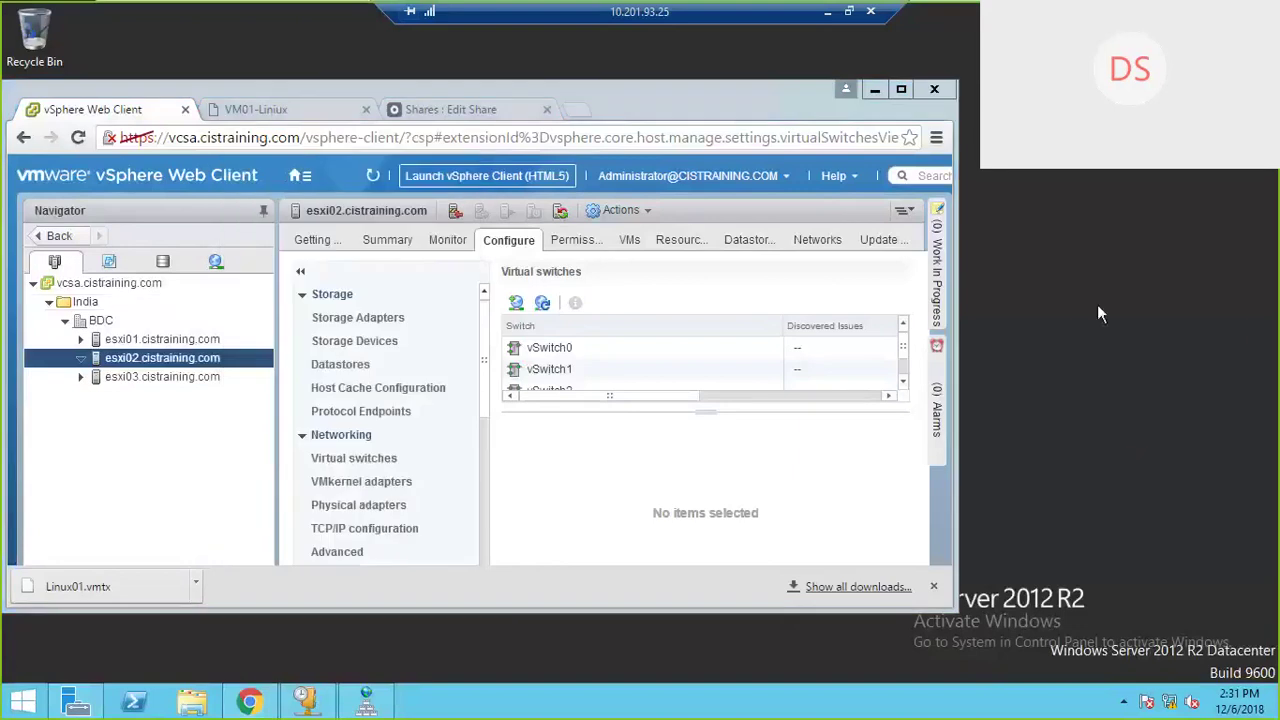
{"action": "left_click", "coordinate": [1050, 264]}
{"action": "left_click", "coordinate": [904, 87]}
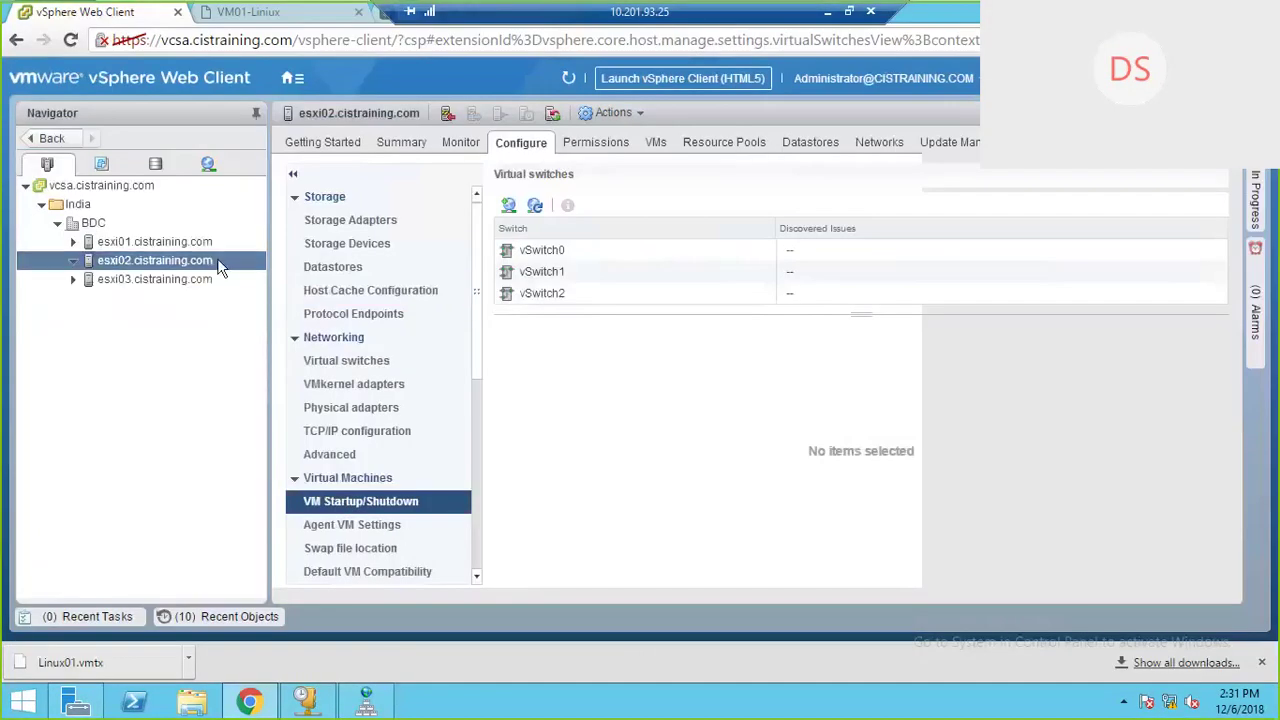
Step: Choose New Virtual Machine > New VM from Library on host esxi02
{"action": "right_click", "coordinate": [218, 262]}
{"action": "mouse_move", "coordinate": [352, 67]}
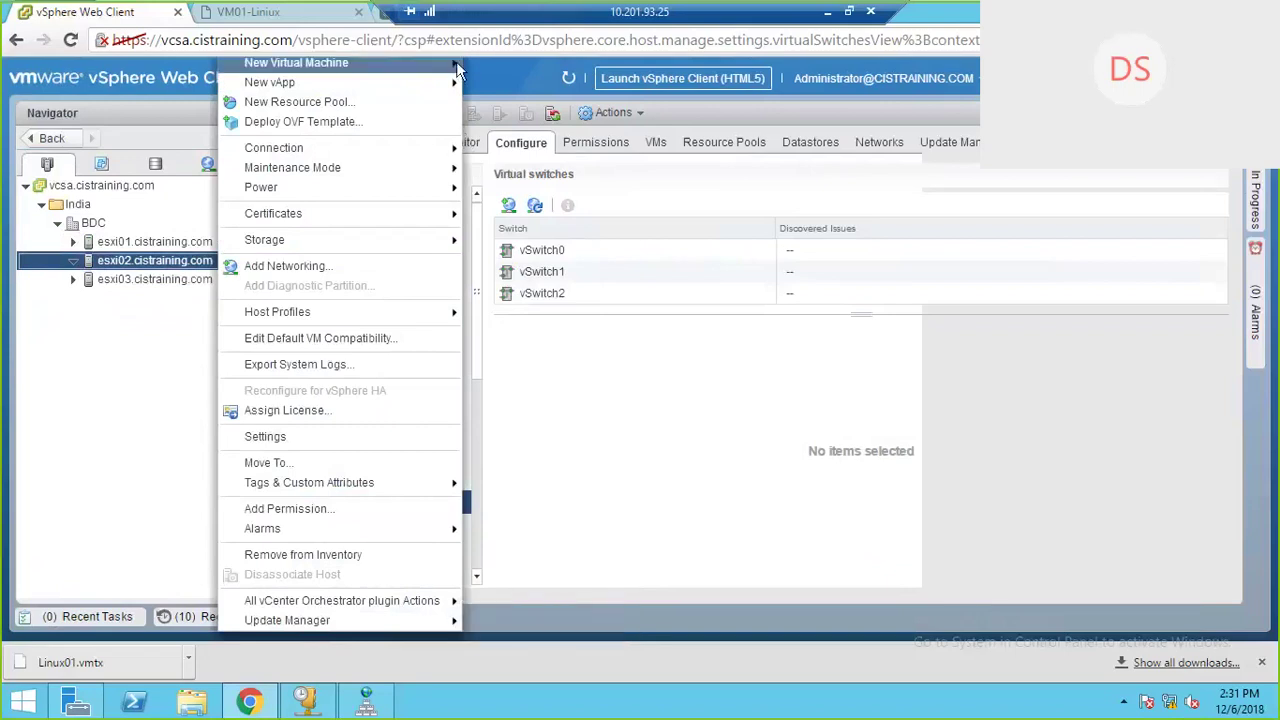
{"action": "mouse_move", "coordinate": [459, 61]}
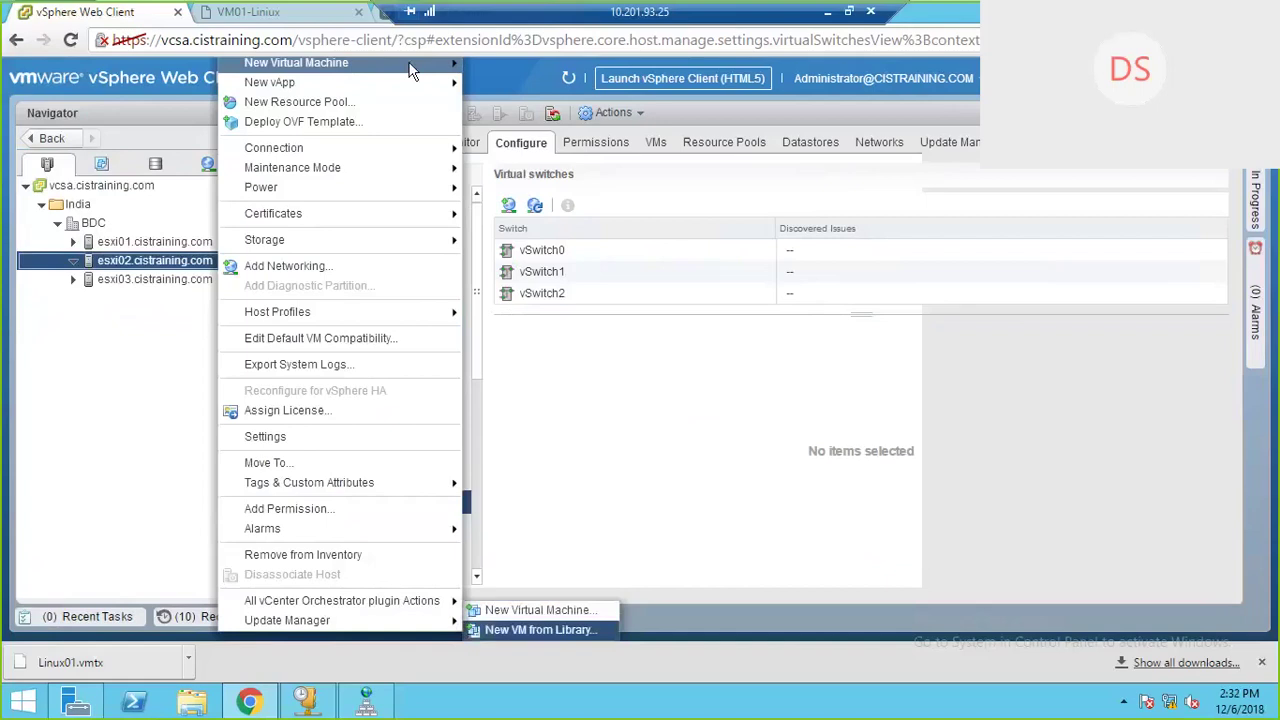
{"action": "left_click", "coordinate": [541, 630]}
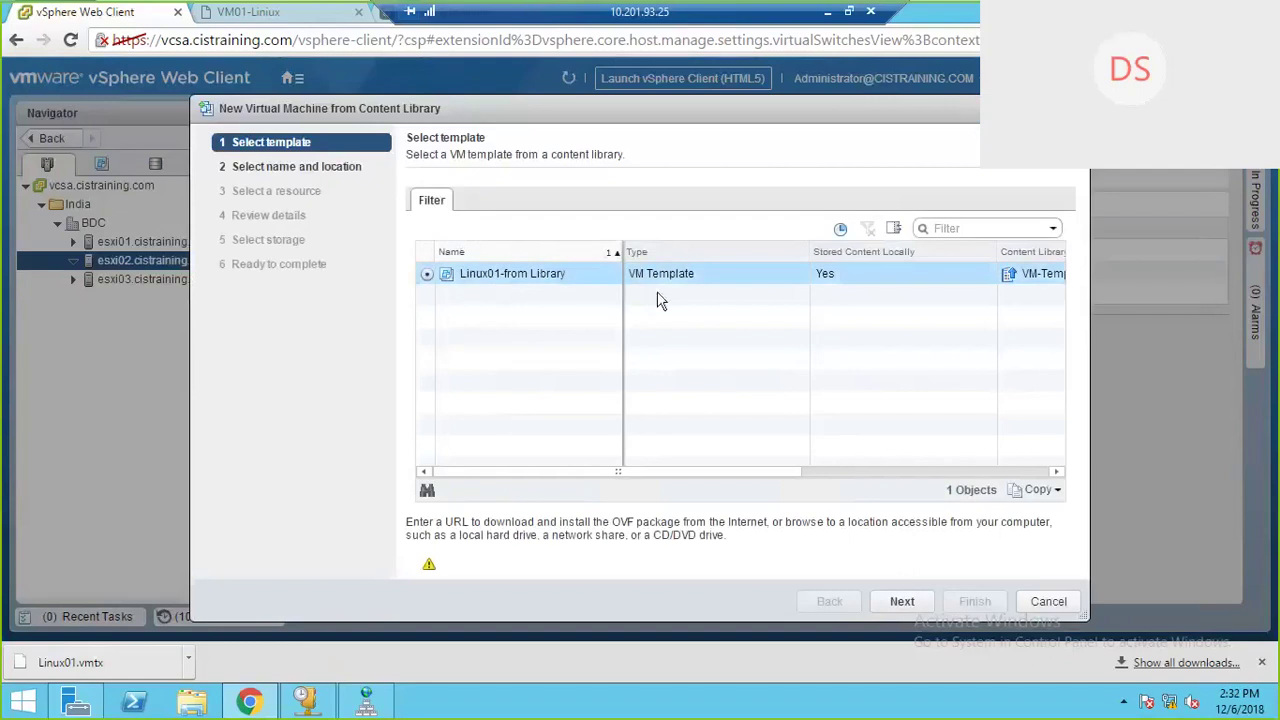
Step: Keep Linux01-from Library as the template and continue to naming the VM
{"action": "left_click_drag", "start_coordinate": [742, 471], "coordinate": [866, 481]}
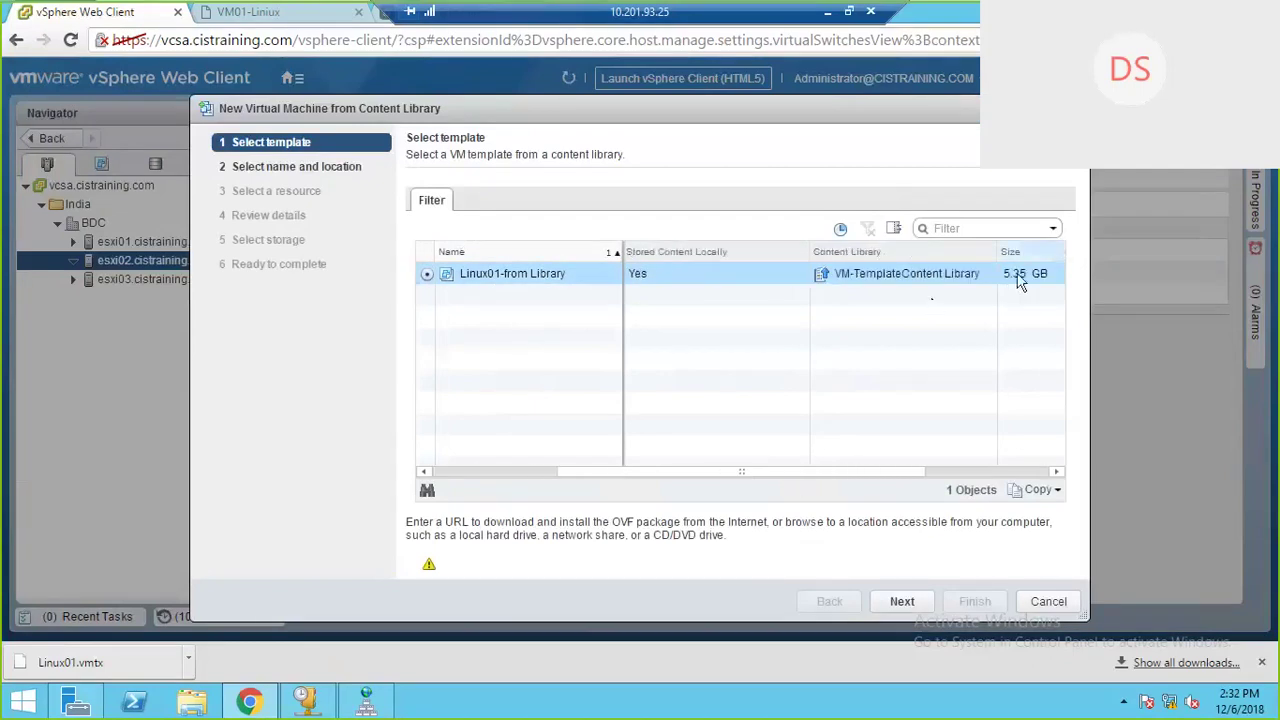
{"action": "left_click", "coordinate": [952, 471]}
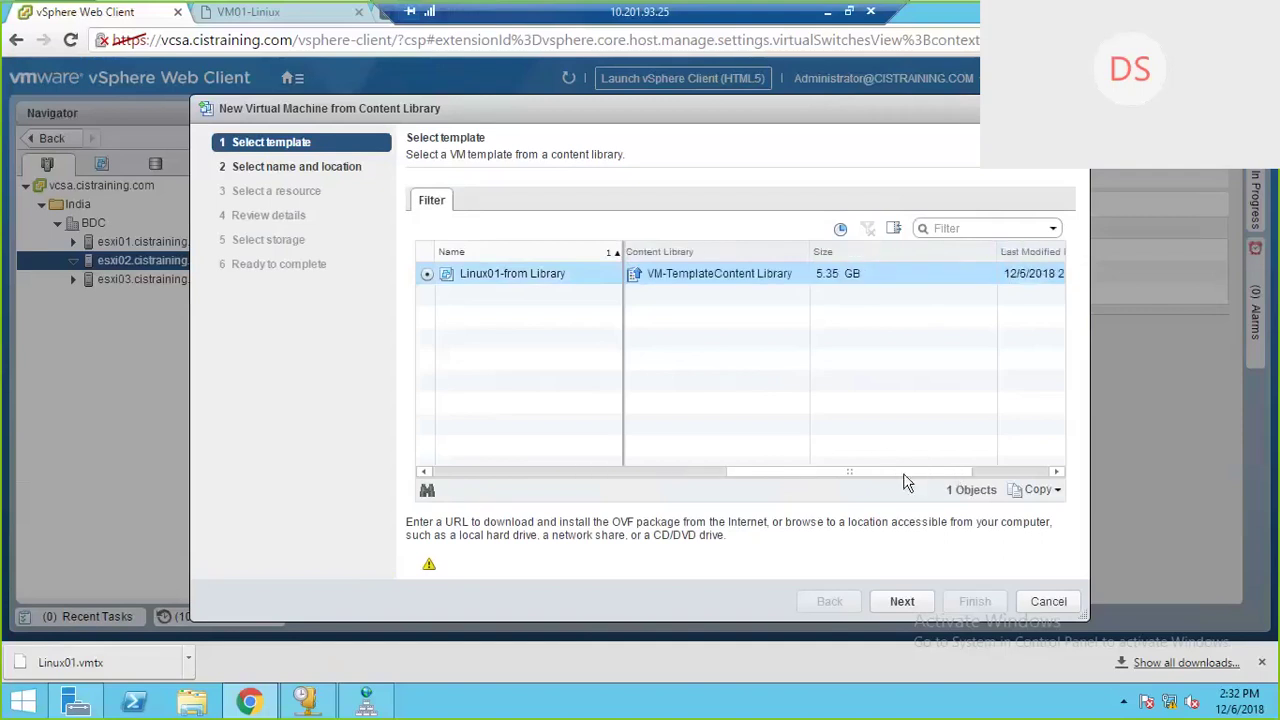
{"action": "left_click_drag", "start_coordinate": [904, 474], "coordinate": [378, 452]}
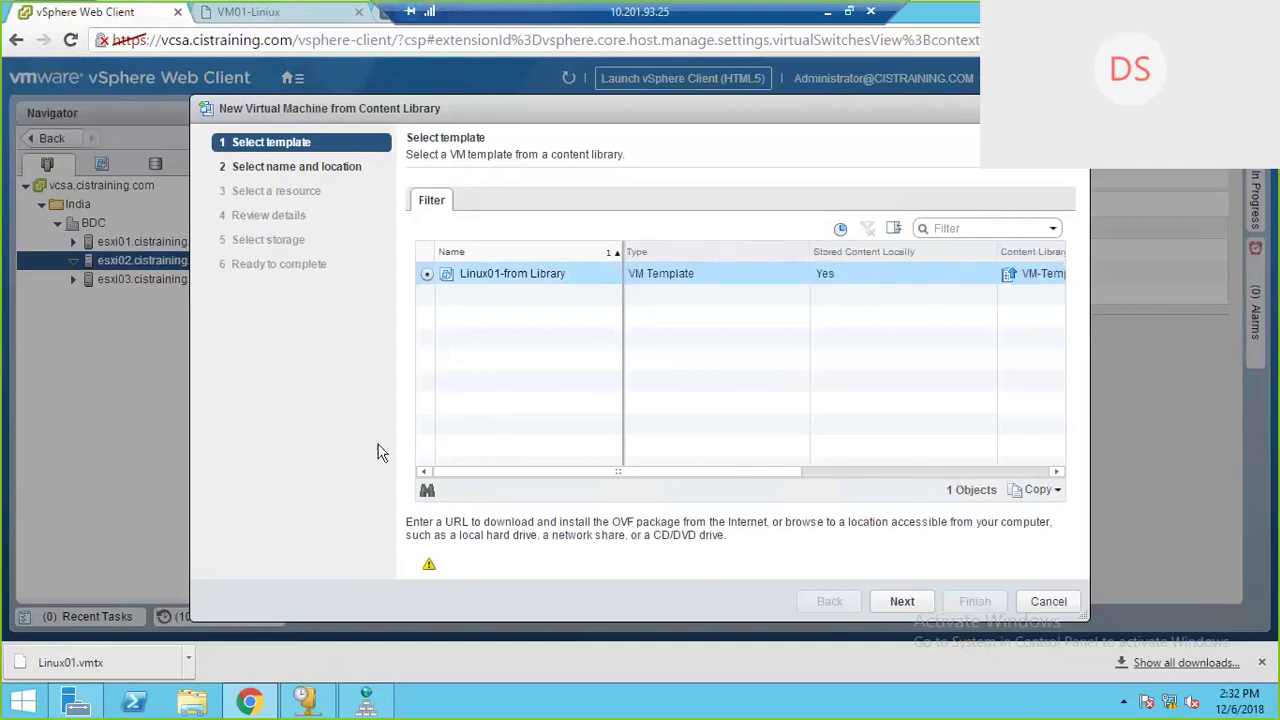
{"action": "left_click", "coordinate": [902, 602]}
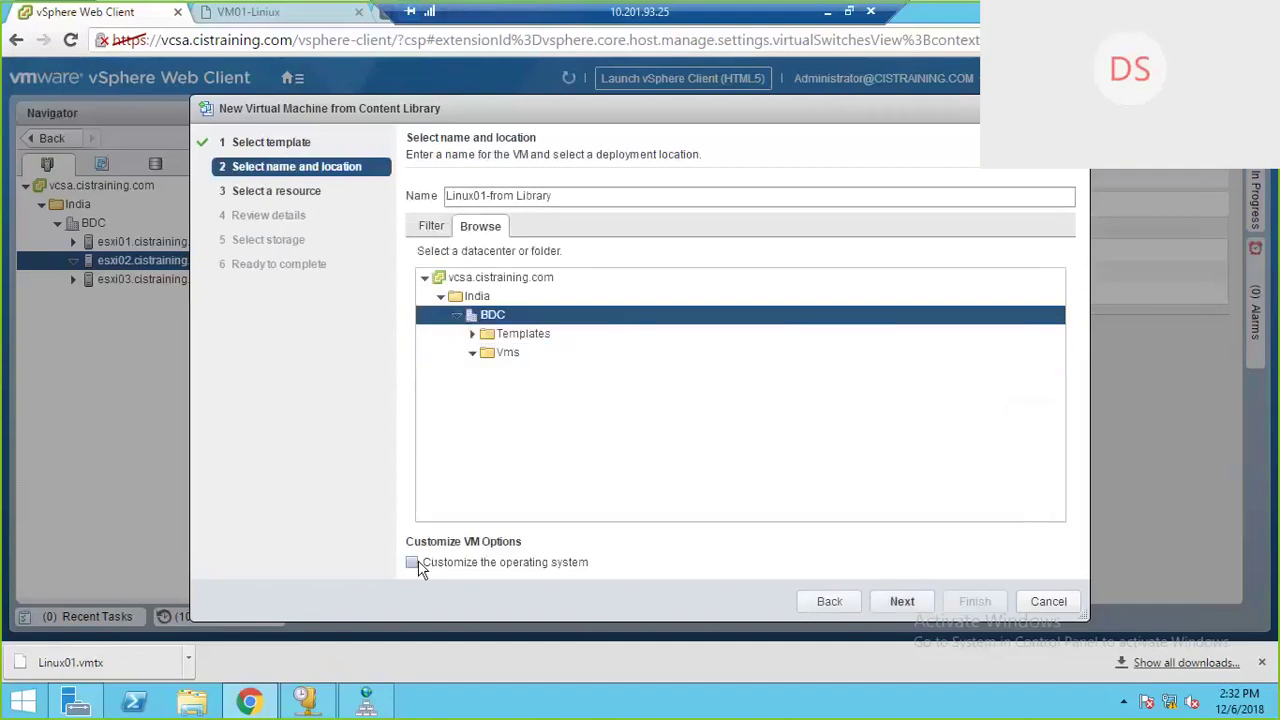
Step: Place the VM in the Vms folder with esxi02.cistraining.com as its compute resource
{"action": "left_click", "coordinate": [510, 356]}
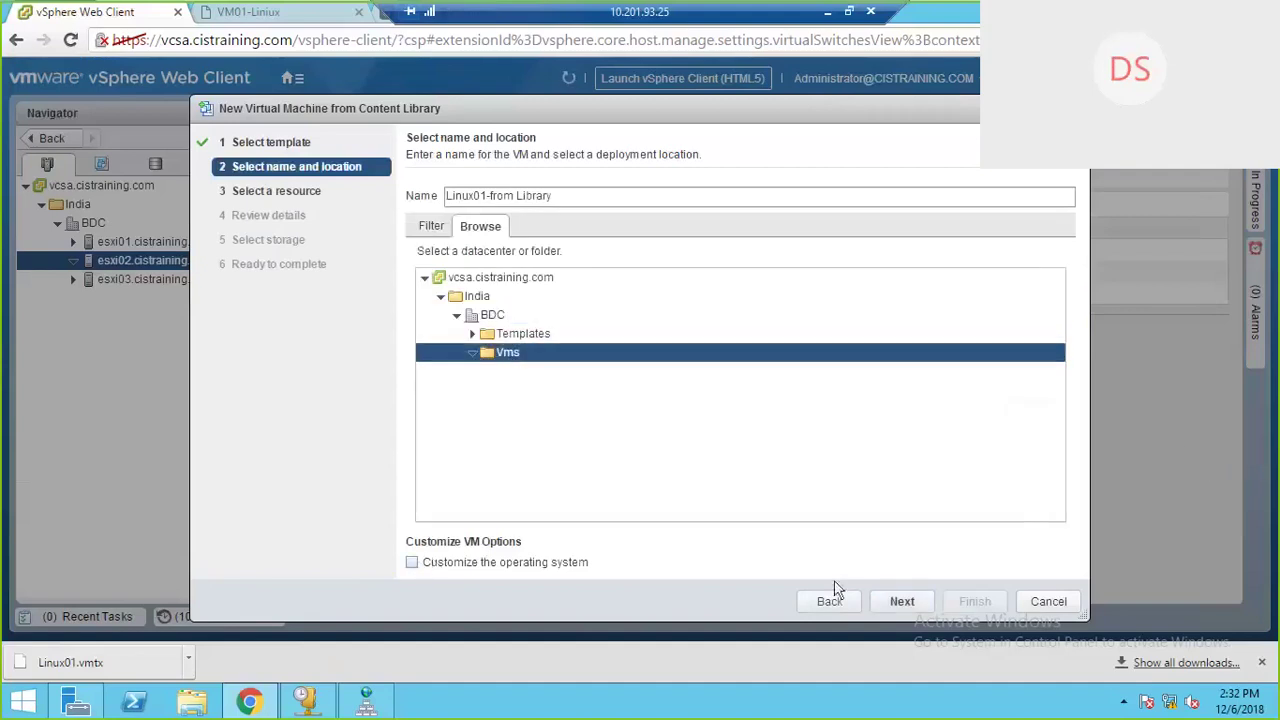
{"action": "left_click", "coordinate": [907, 603]}
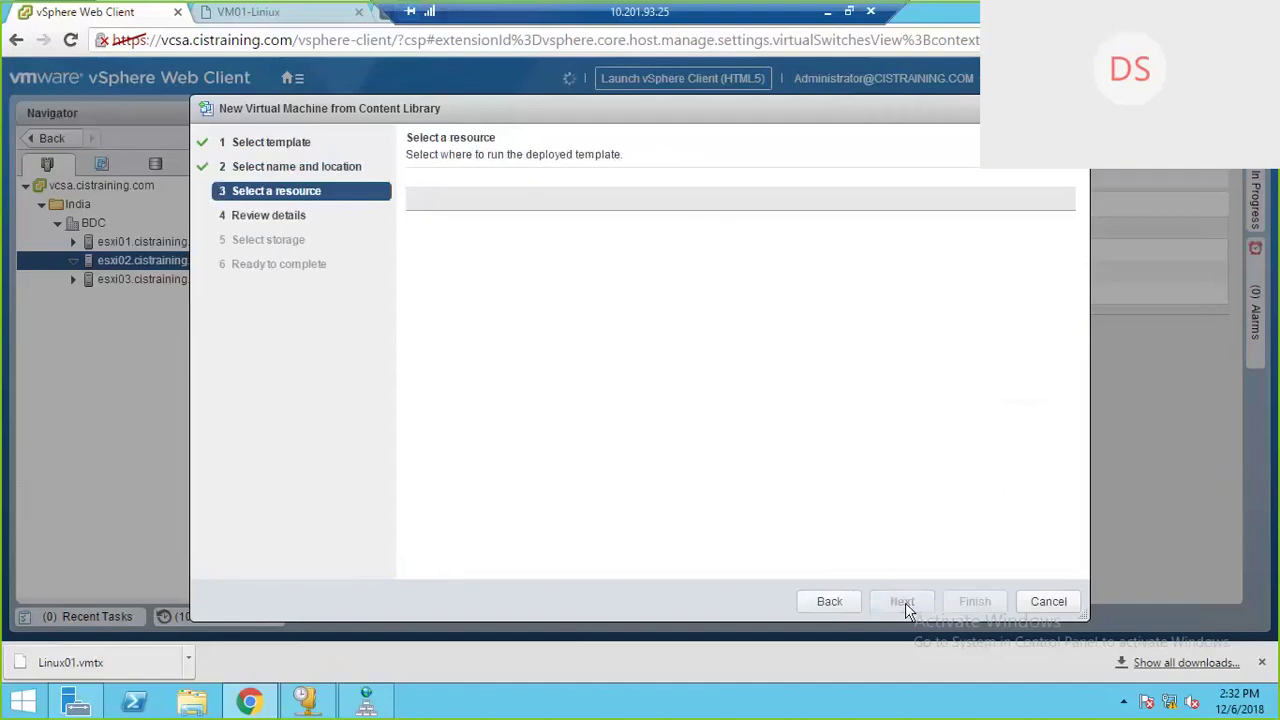
{"action": "left_click", "coordinate": [500, 297]}
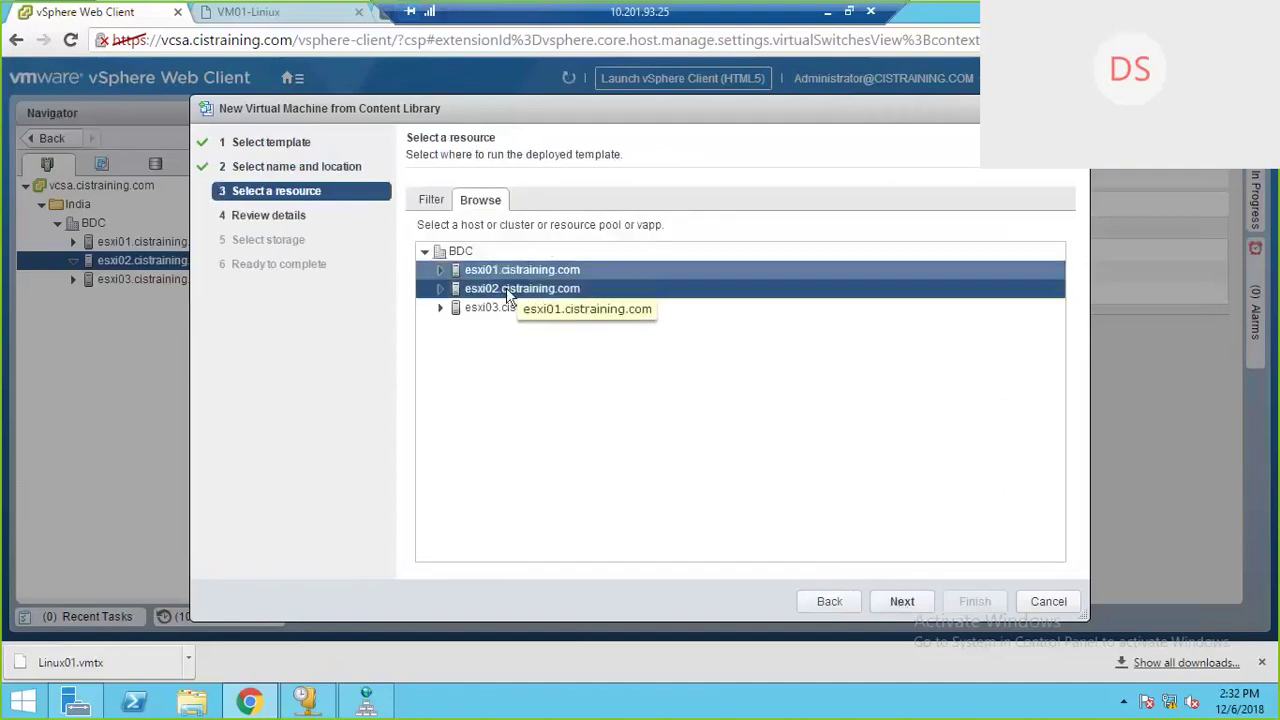
{"action": "left_click", "coordinate": [903, 601]}
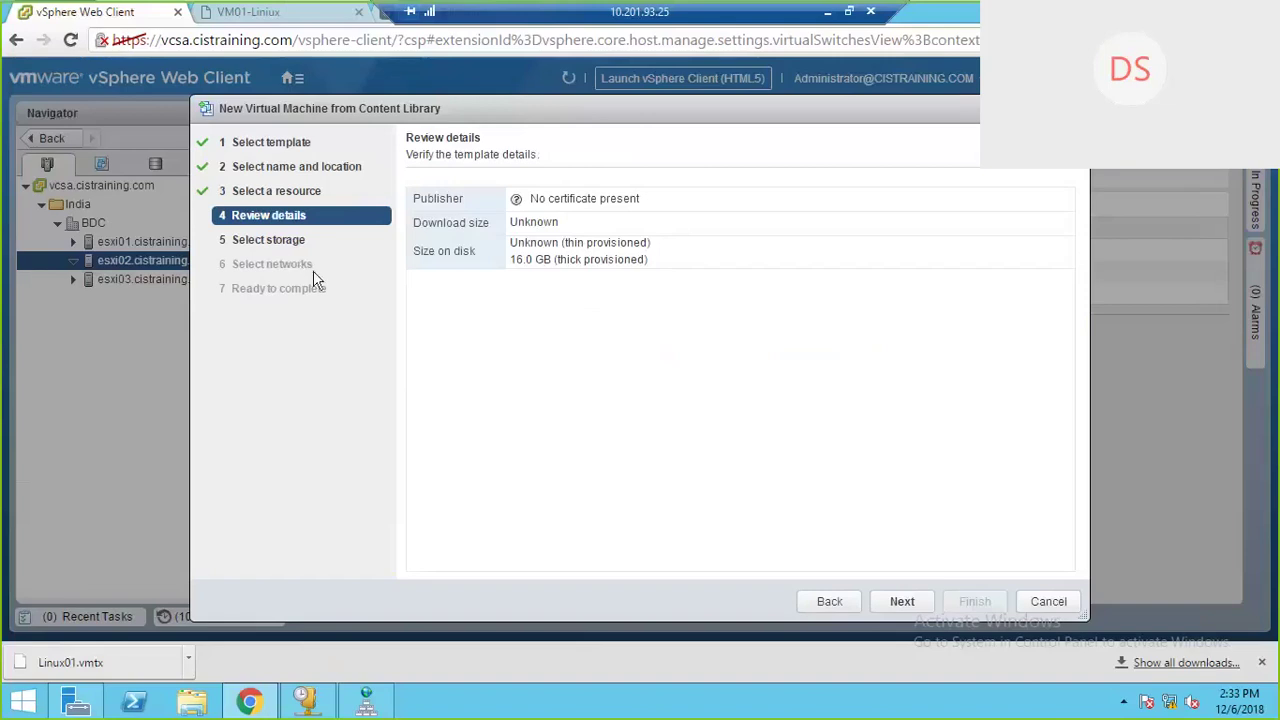
Step: Store the VM on iSCSI-Datastore with the Thin provision disk format
{"action": "left_click", "coordinate": [903, 602]}
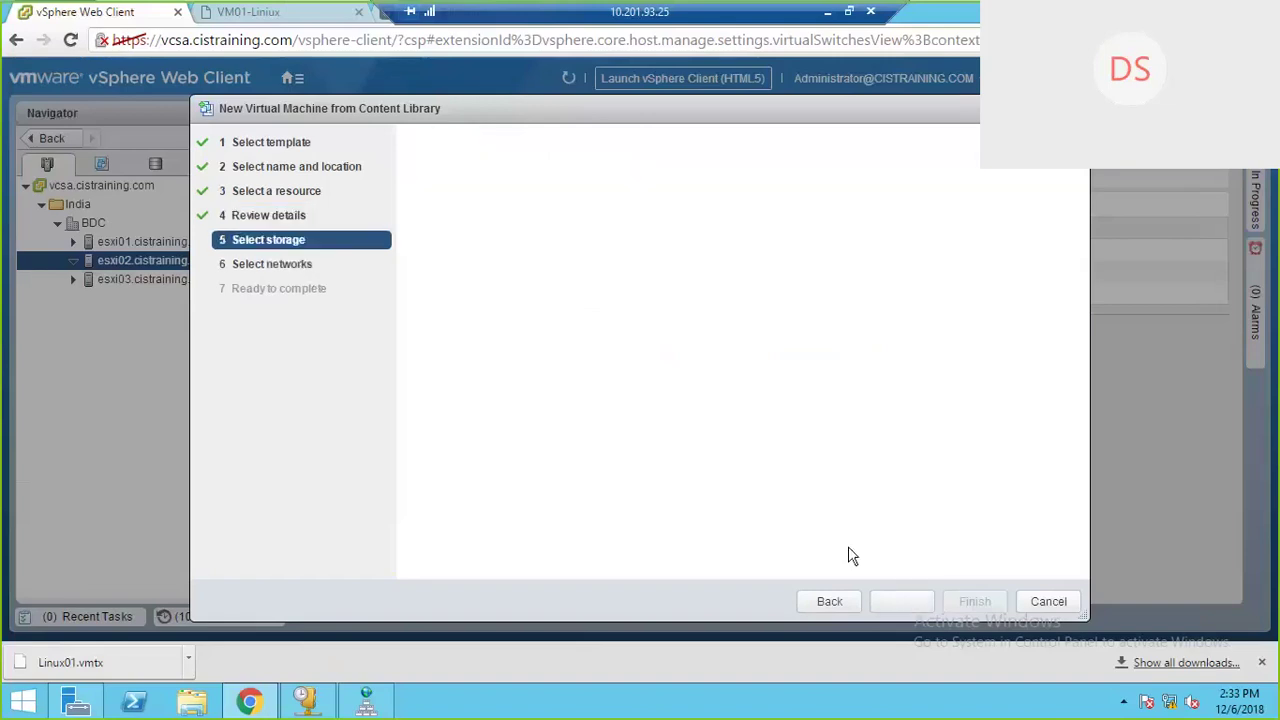
{"action": "left_click", "coordinate": [830, 602]}
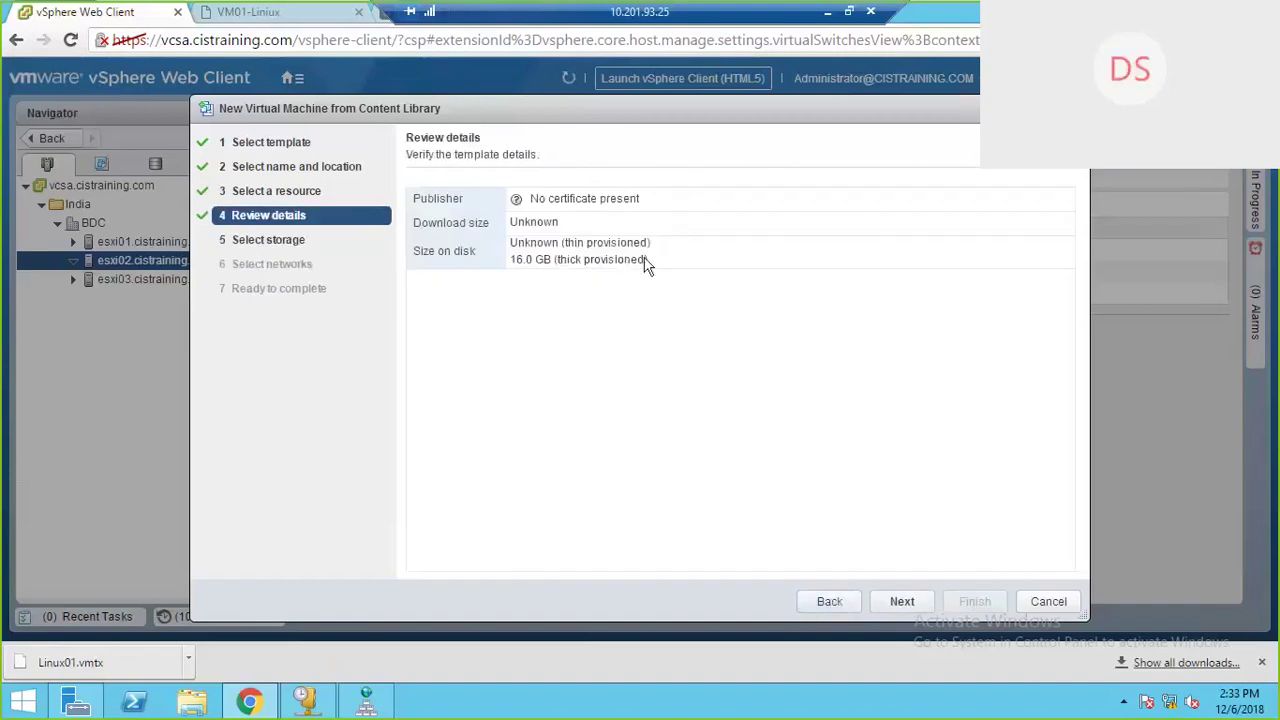
{"action": "left_click", "coordinate": [903, 602]}
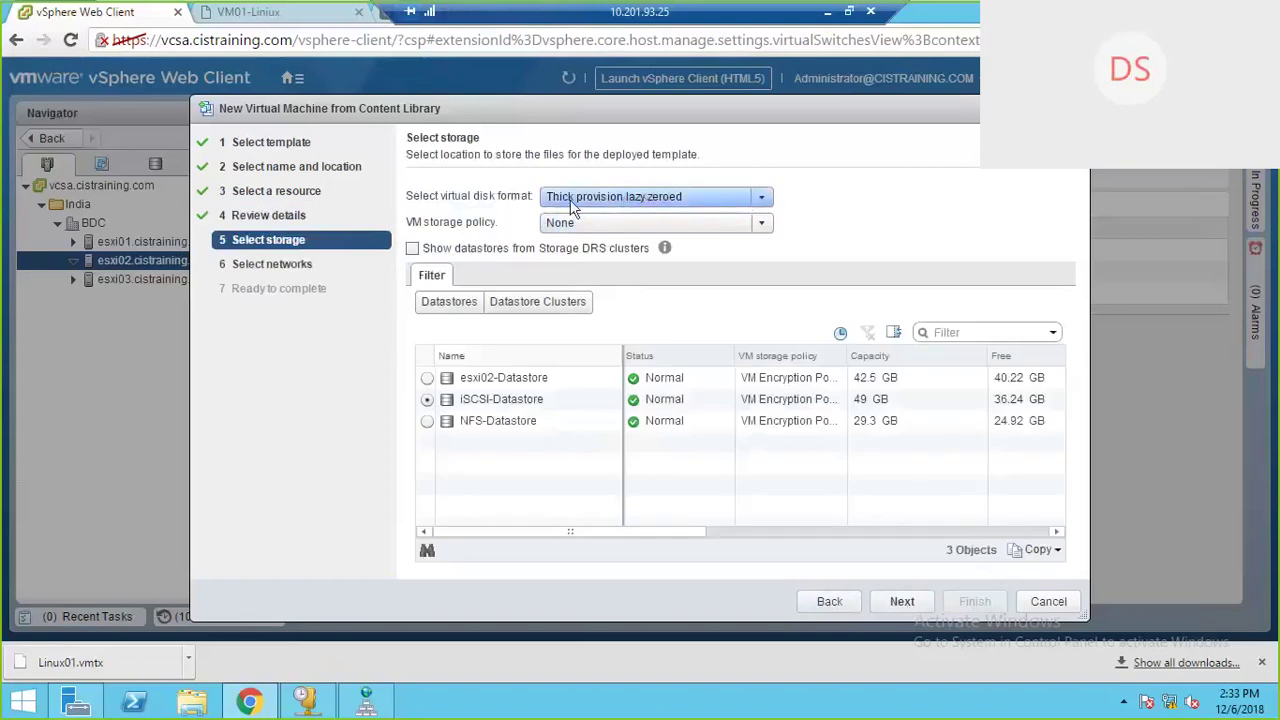
{"action": "left_click", "coordinate": [756, 196]}
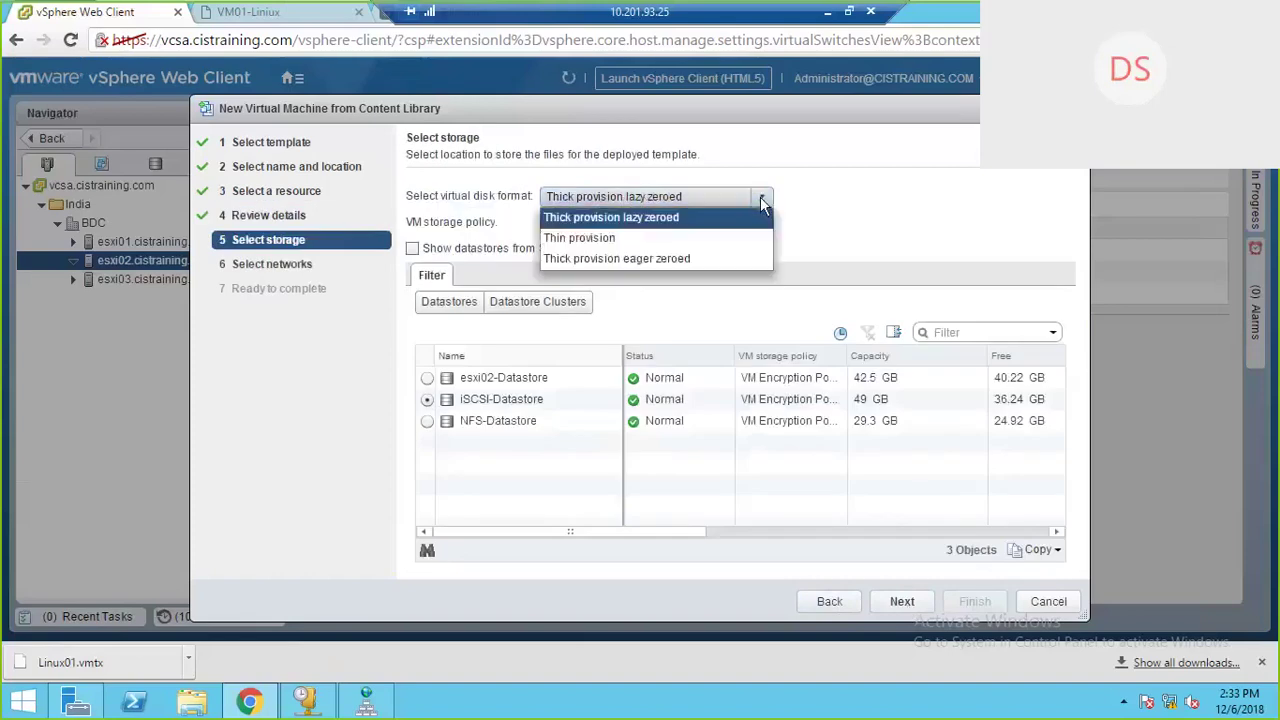
{"action": "left_click", "coordinate": [638, 241]}
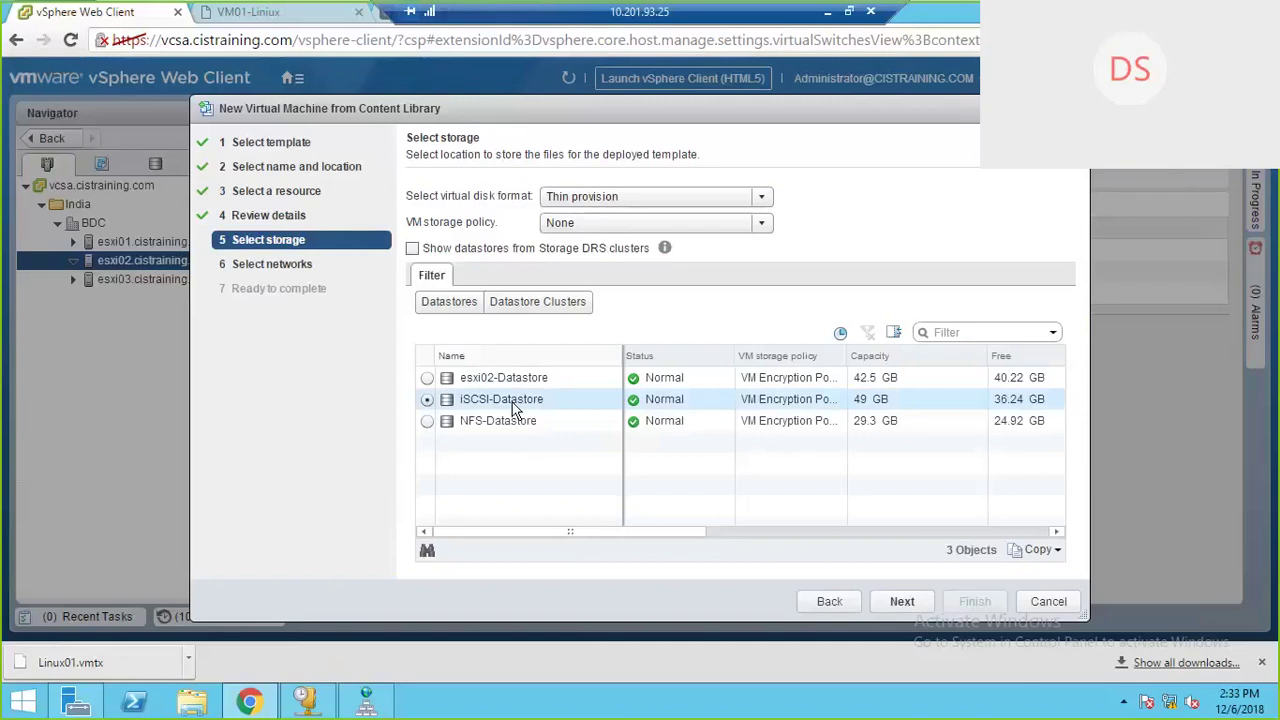
{"action": "left_click", "coordinate": [902, 602]}
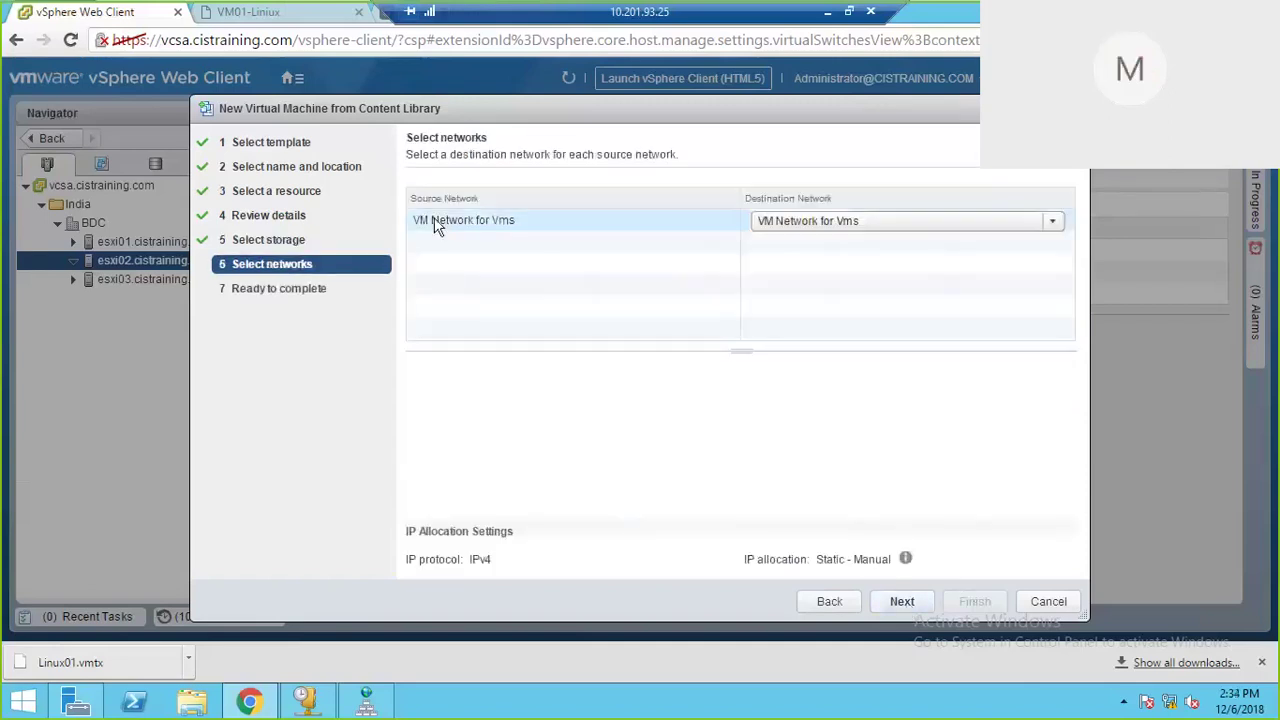
Step: Map the network to VM Network for Vms and finish deploying Linux01-from Library
{"action": "left_click", "coordinate": [1055, 221]}
{"action": "left_click", "coordinate": [830, 264]}
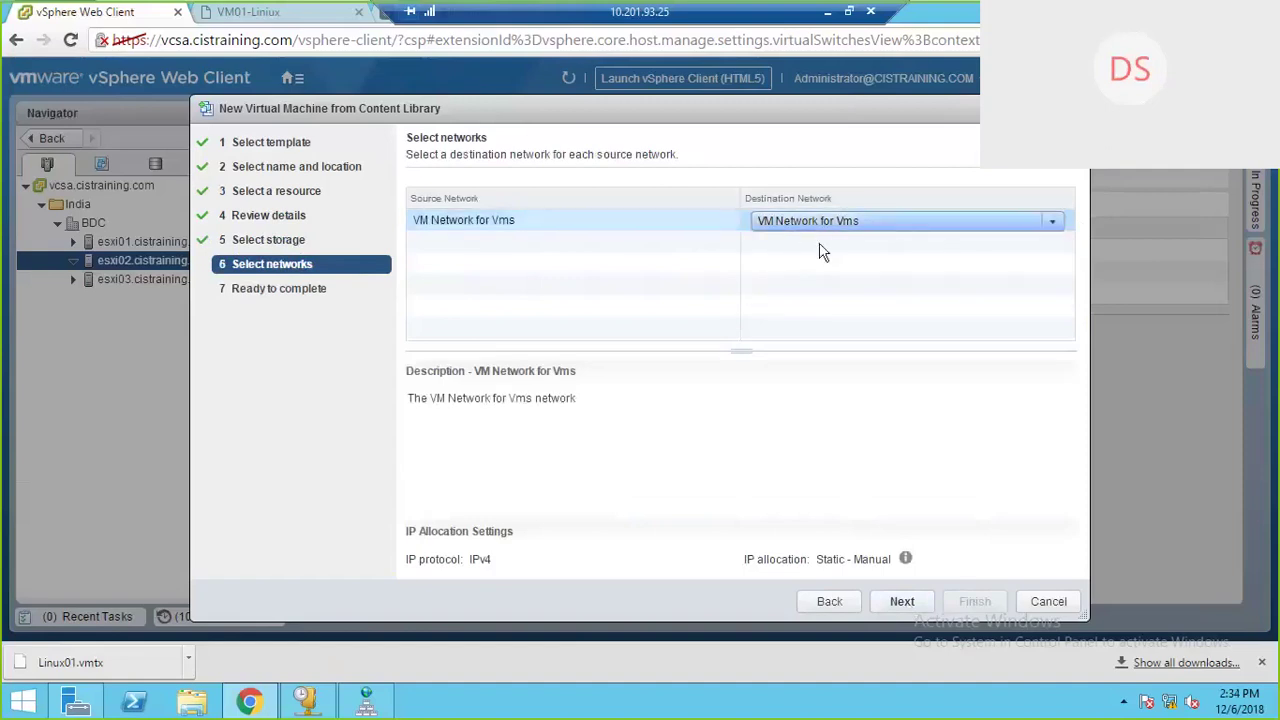
{"action": "left_click", "coordinate": [902, 603]}
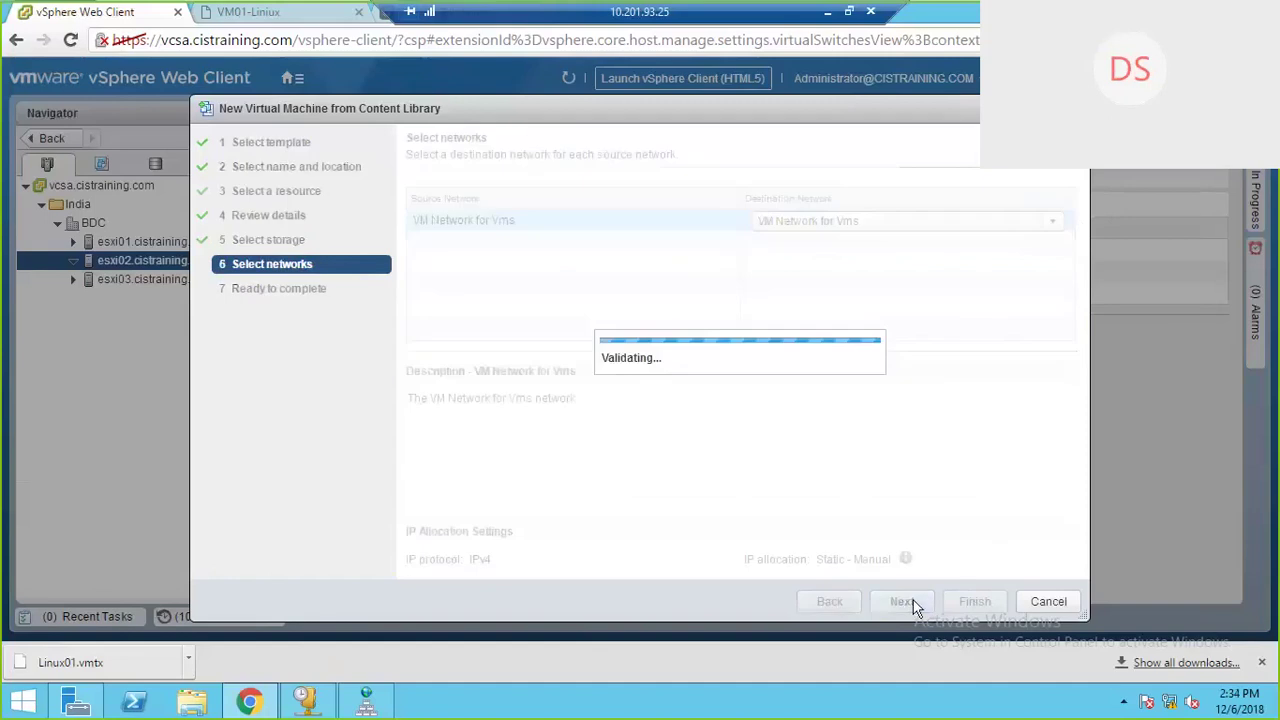
{"action": "left_click", "coordinate": [972, 602]}
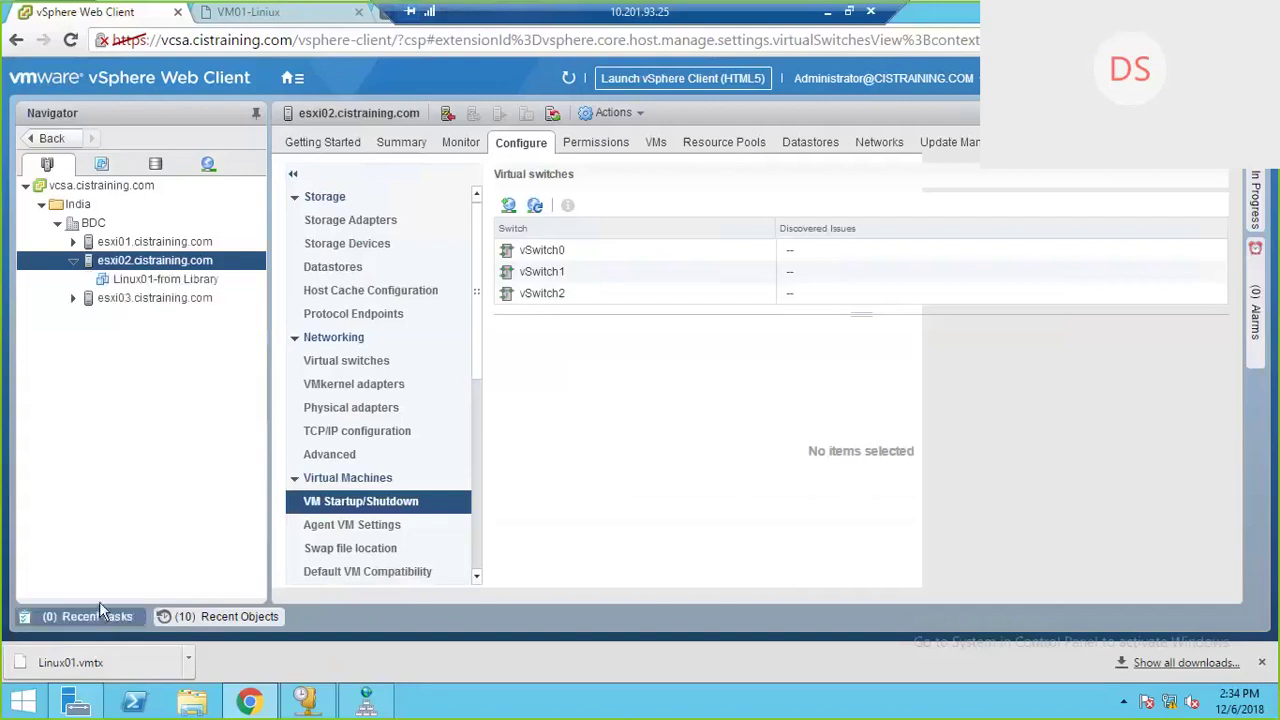
Step: Confirm the Deploy OVF task completed in Recent Tasks, then minimize the remote session
{"action": "left_click", "coordinate": [97, 613]}
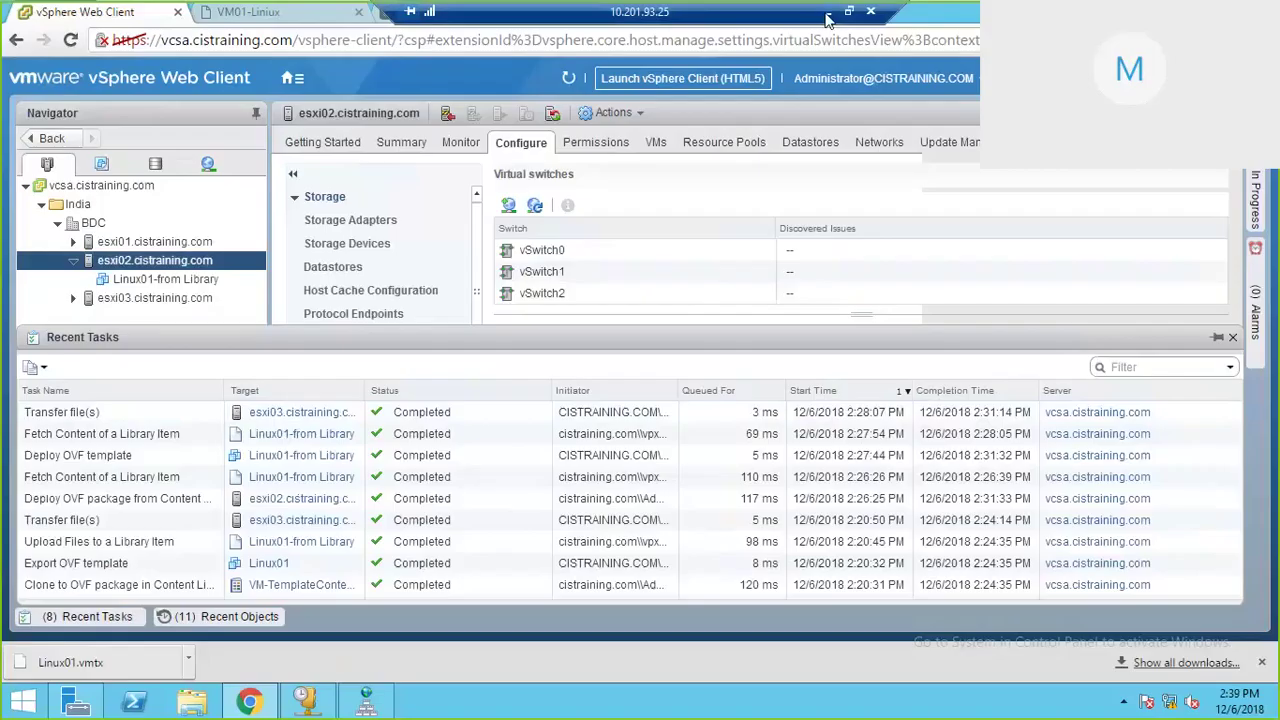
{"action": "left_click", "coordinate": [825, 12]}
Step: Raise the speaker volume to 75
{"action": "left_click", "coordinate": [1157, 701]}
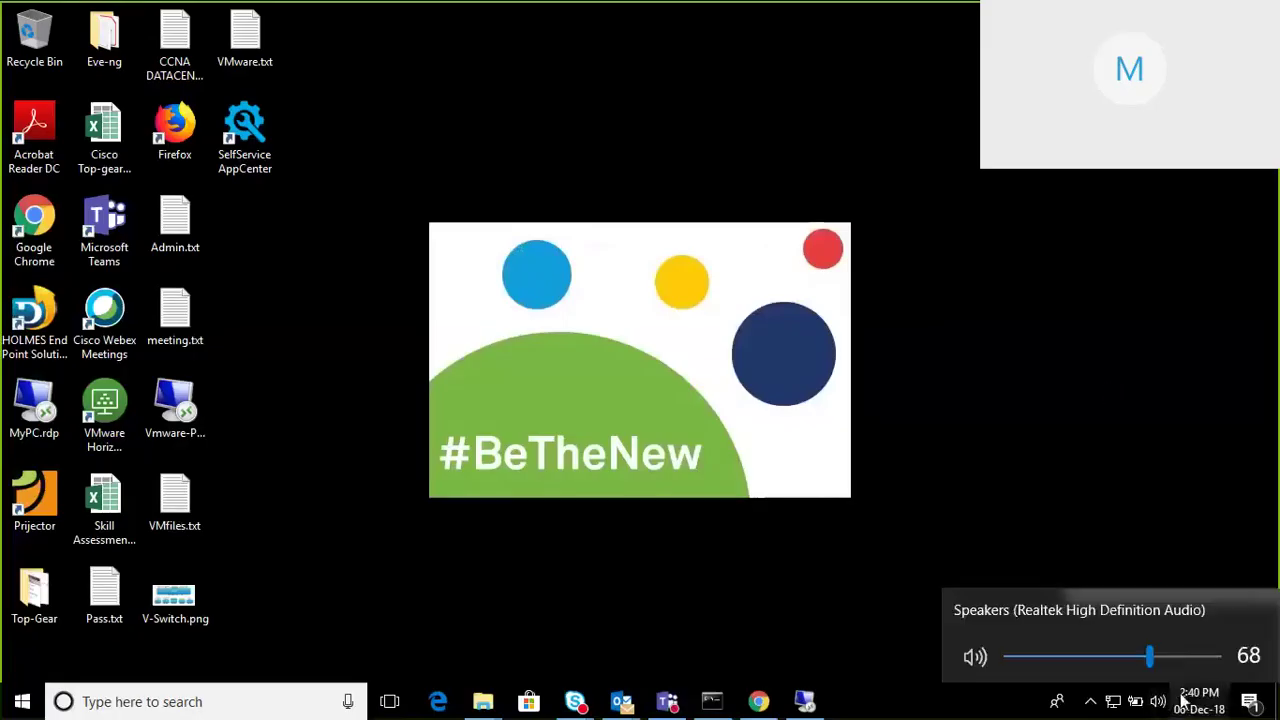
{"action": "left_click", "coordinate": [1167, 657]}
{"action": "left_click", "coordinate": [998, 246]}
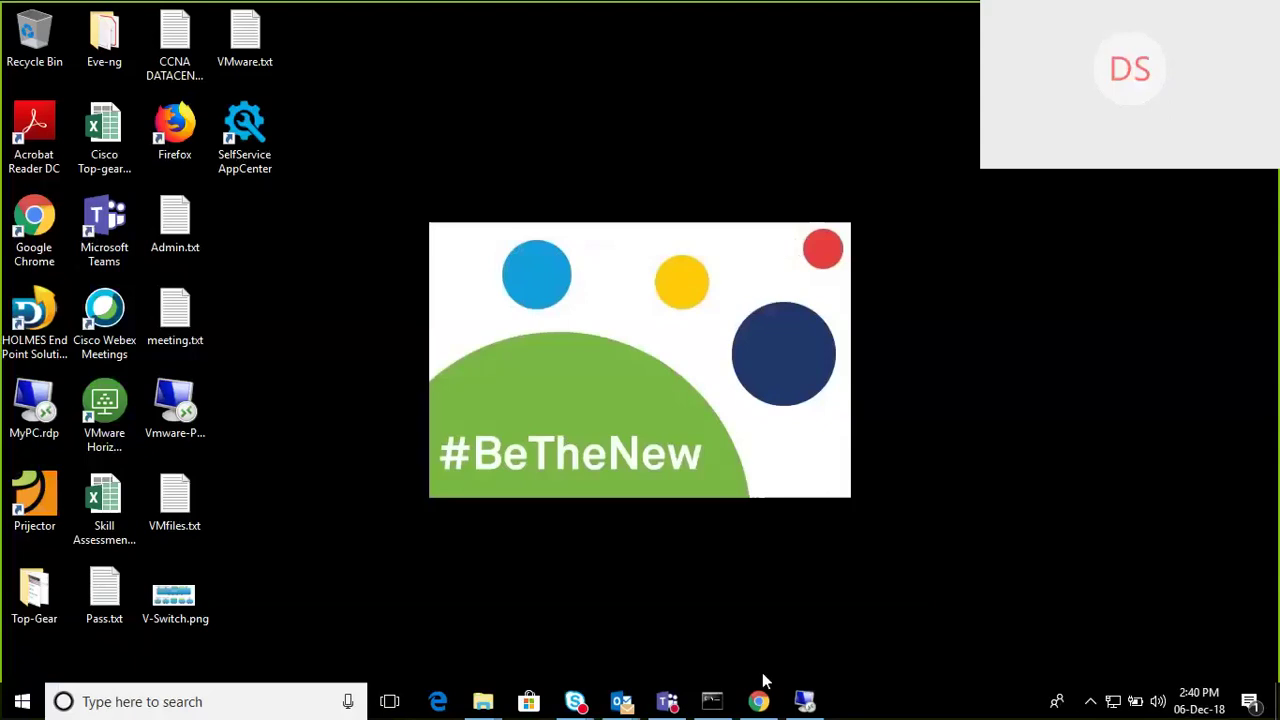
Step: Back in the remote vSphere session, power on the Linux01-from Library virtual machine
{"action": "left_click", "coordinate": [805, 703]}
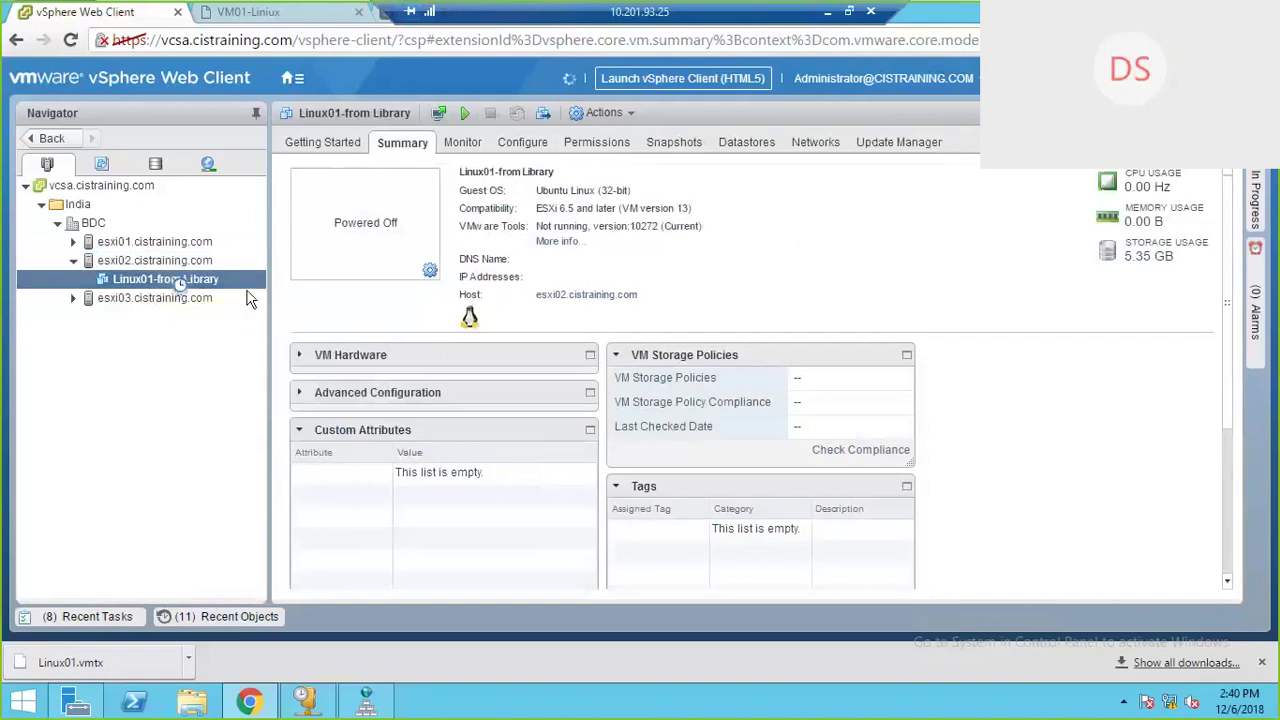
{"action": "right_click", "coordinate": [172, 281]}
{"action": "mouse_move", "coordinate": [281, 122]}
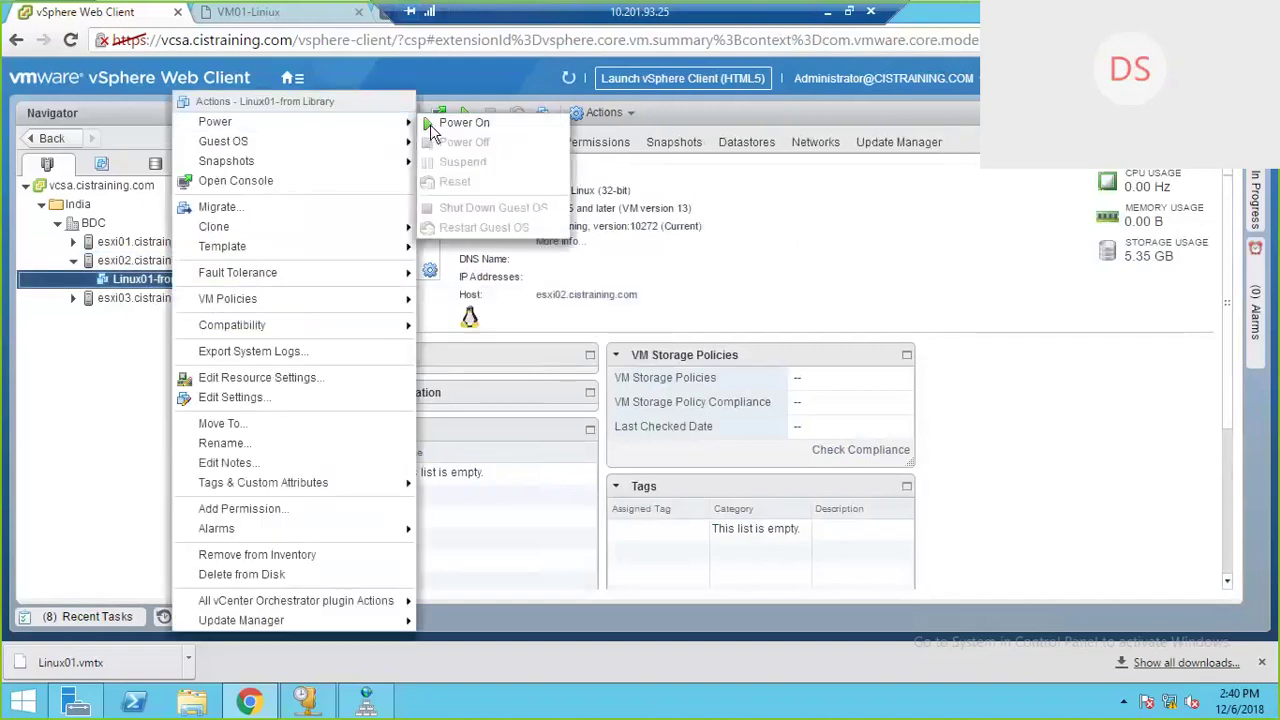
{"action": "left_click", "coordinate": [455, 123]}
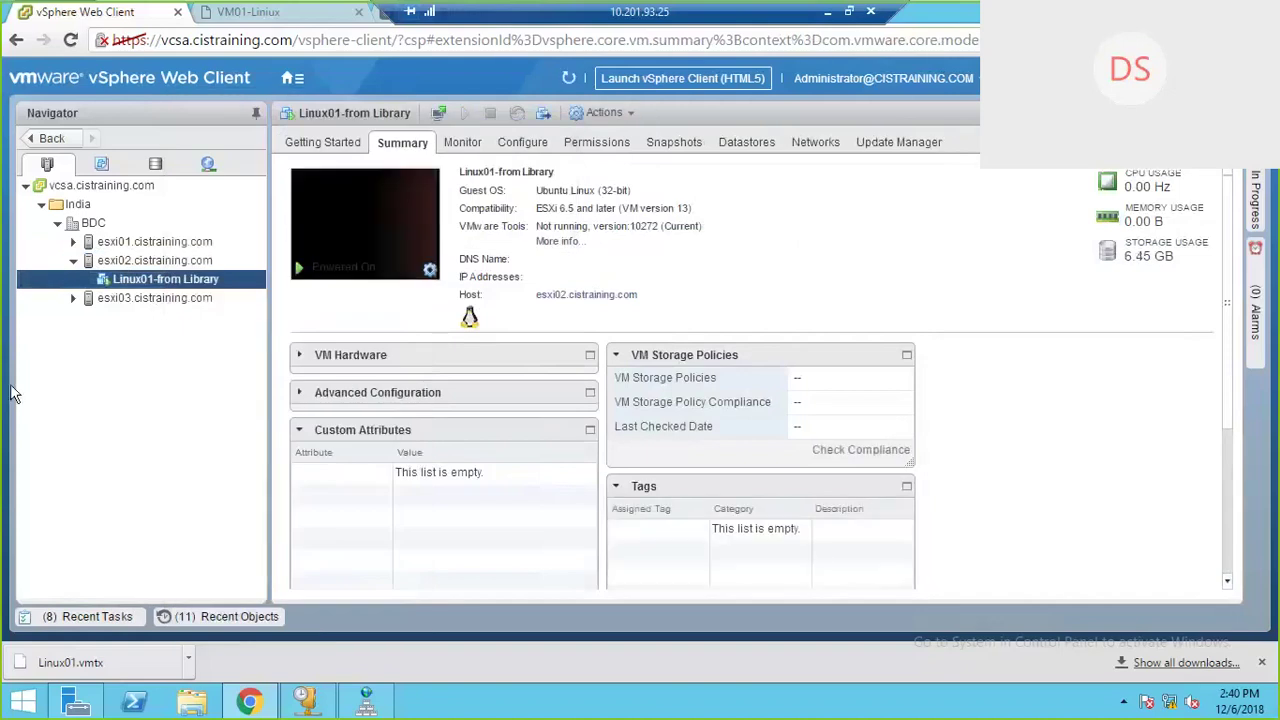
Step: Check VM01-Liniux on esxi03 and the esxi02 host, then return to the Linux01-from Library summary
{"action": "left_click", "coordinate": [73, 298]}
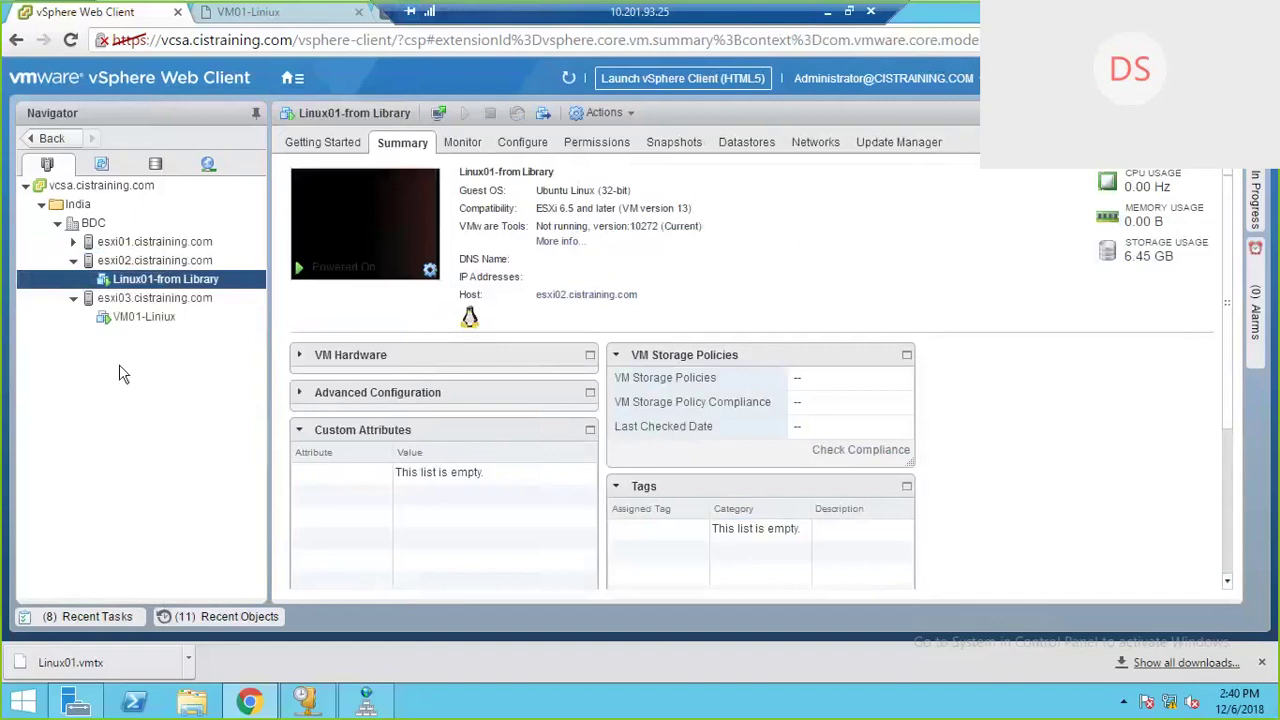
{"action": "left_click", "coordinate": [144, 316]}
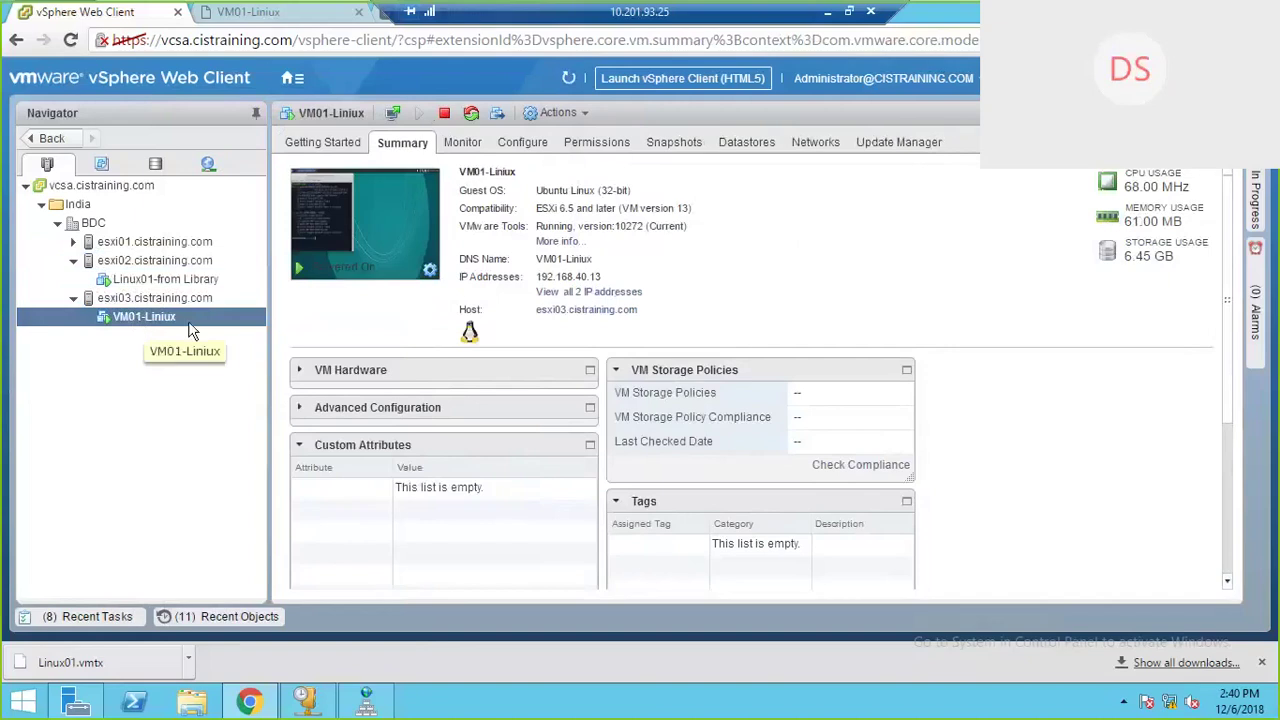
{"action": "left_click", "coordinate": [181, 300]}
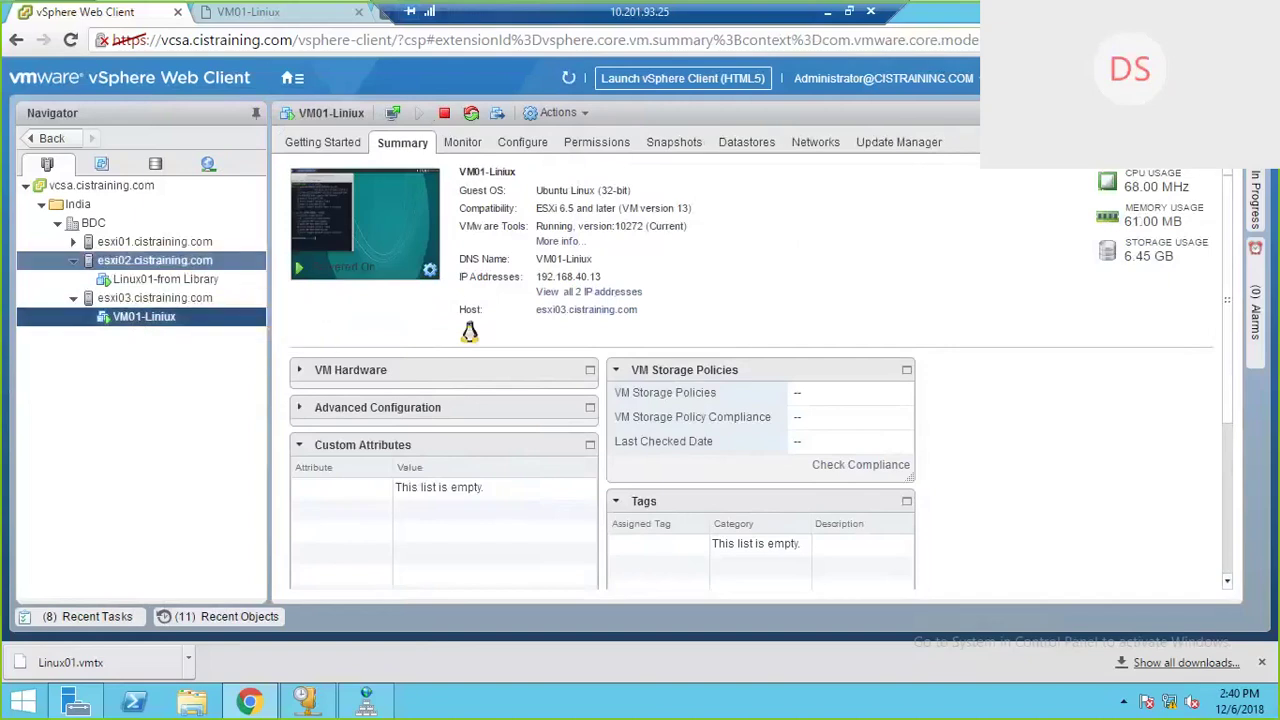
{"action": "left_click", "coordinate": [150, 261]}
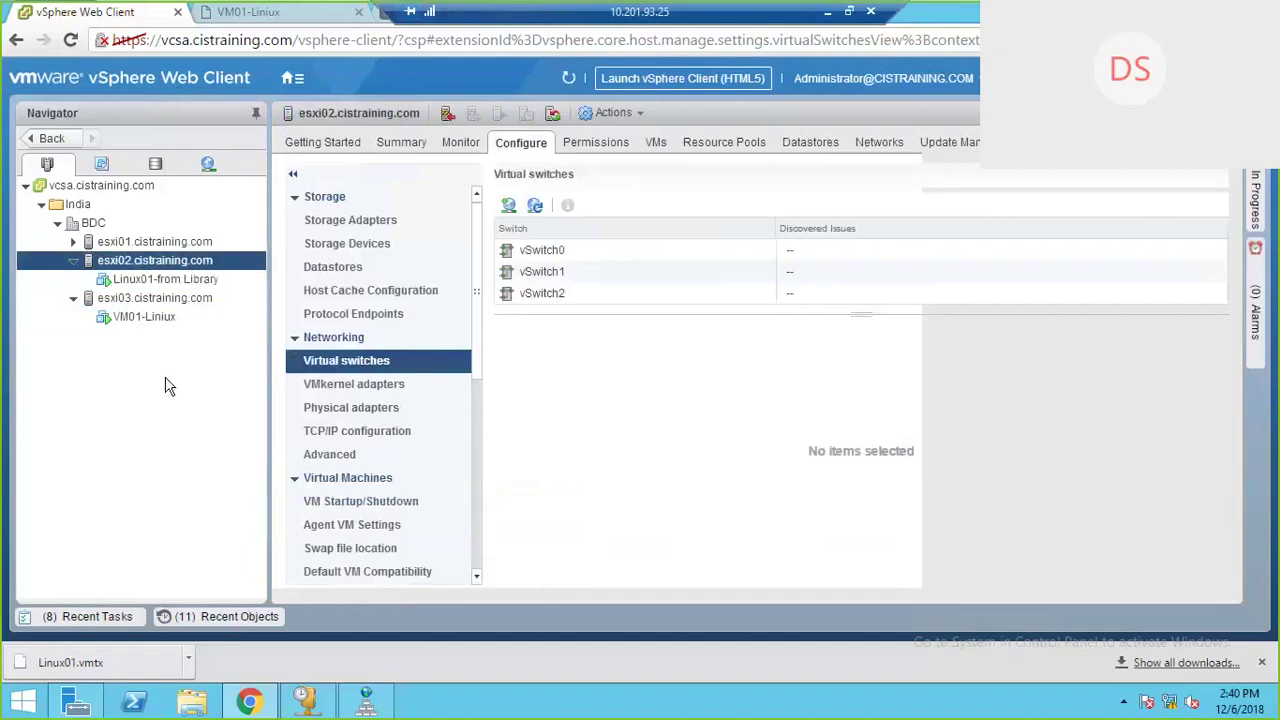
{"action": "left_click", "coordinate": [165, 275]}
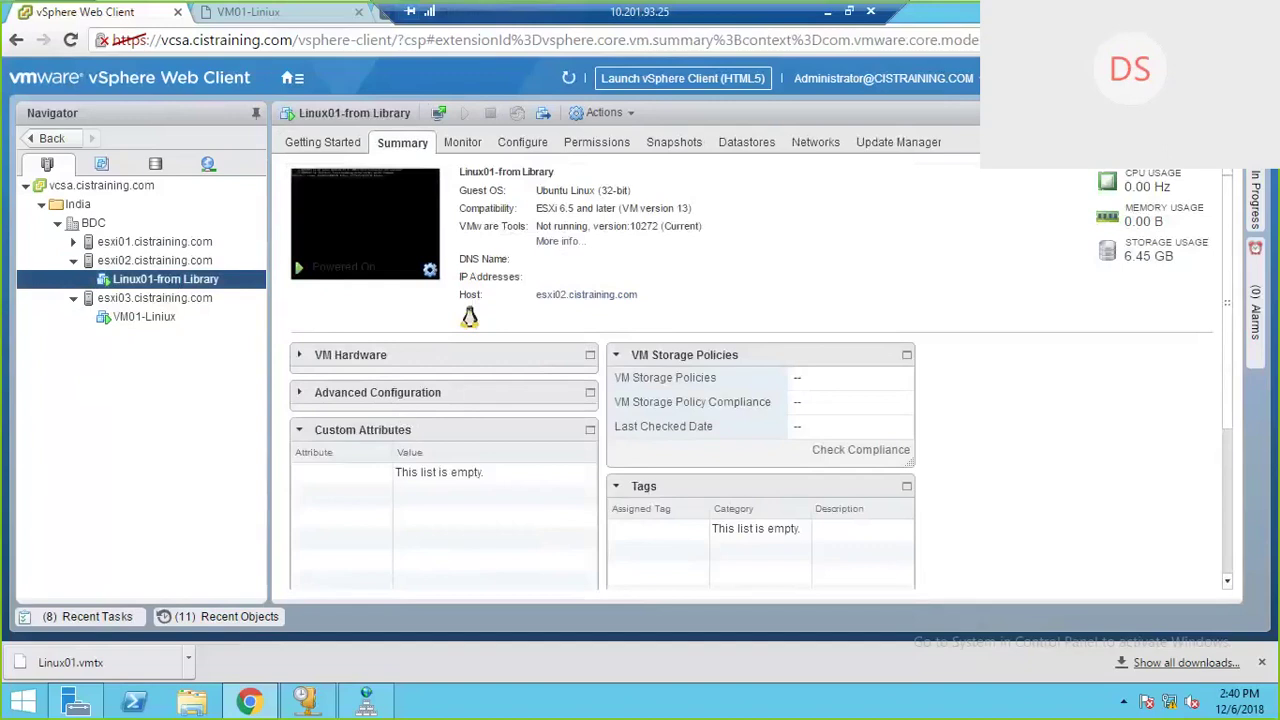
Step: Dismiss the Chrome downloads bar, then switch the Navigator to the VMs and Templates inventory
{"action": "left_click", "coordinate": [1261, 662]}
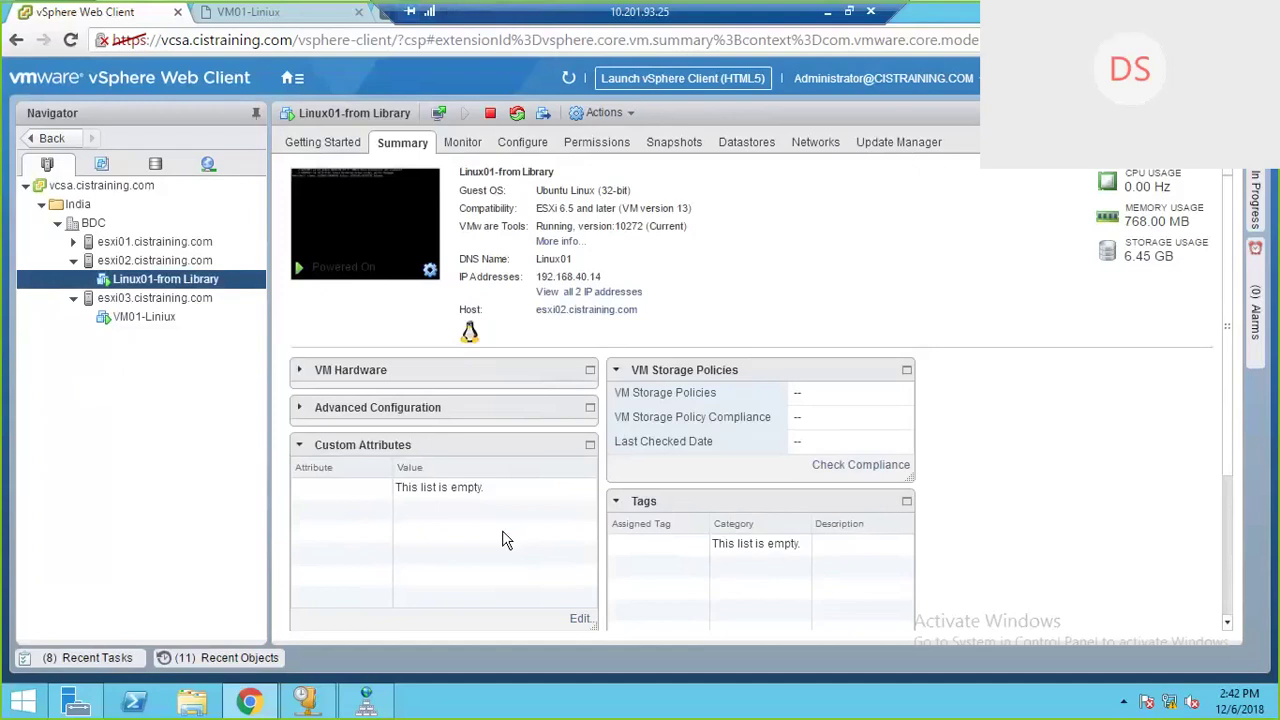
{"action": "left_click", "coordinate": [103, 164]}
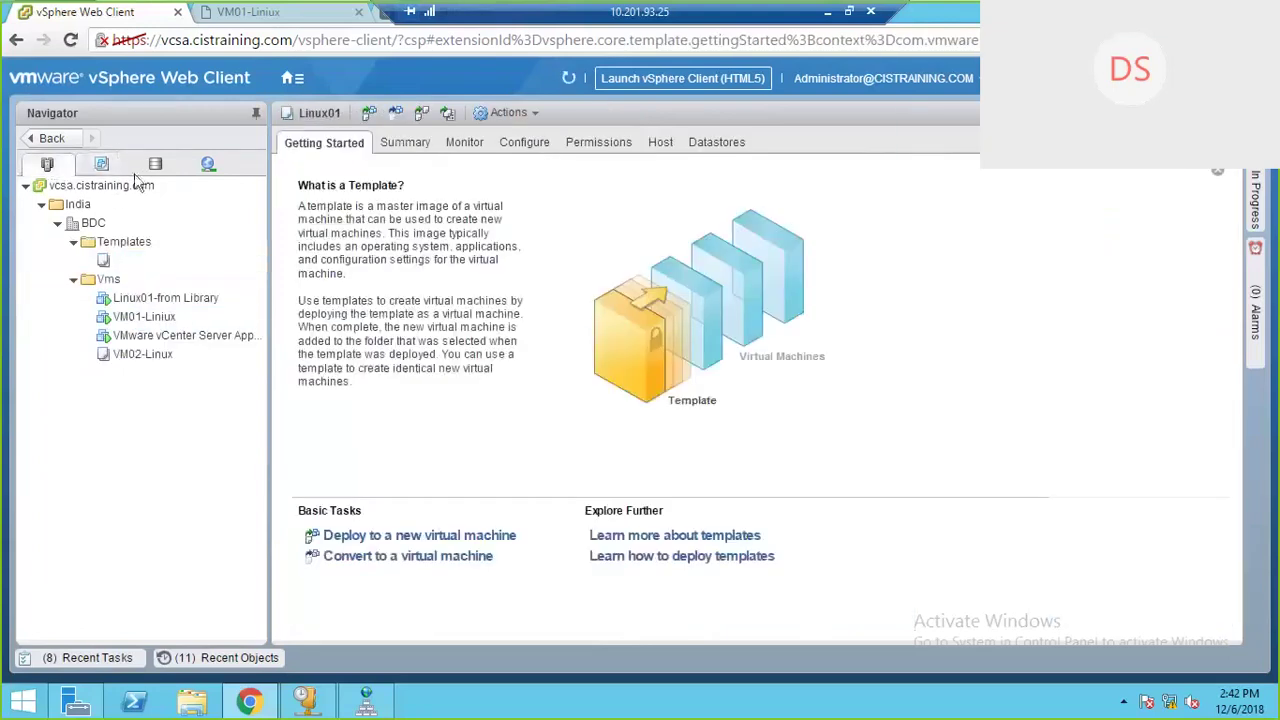
Step: Toggle the Navigator to Hosts and Clusters and back, then select the vcsa.cistraining.com vCenter
{"action": "left_click", "coordinate": [47, 164]}
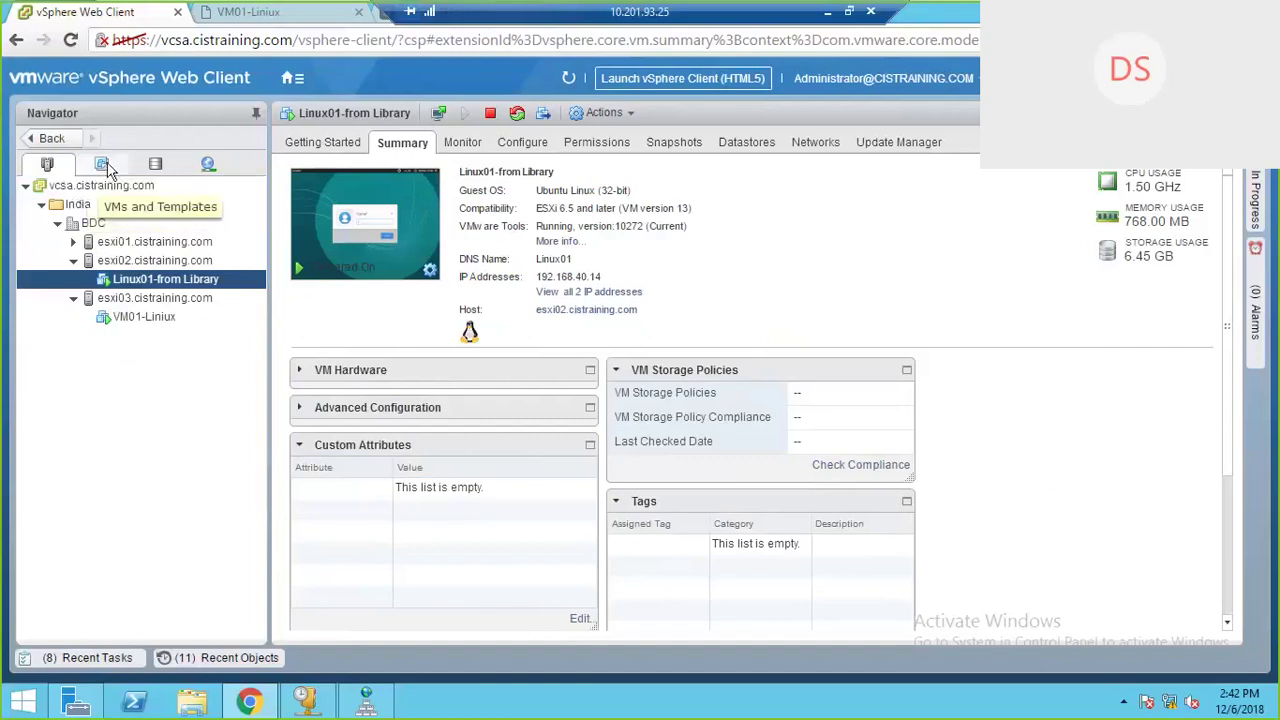
{"action": "left_click", "coordinate": [104, 166]}
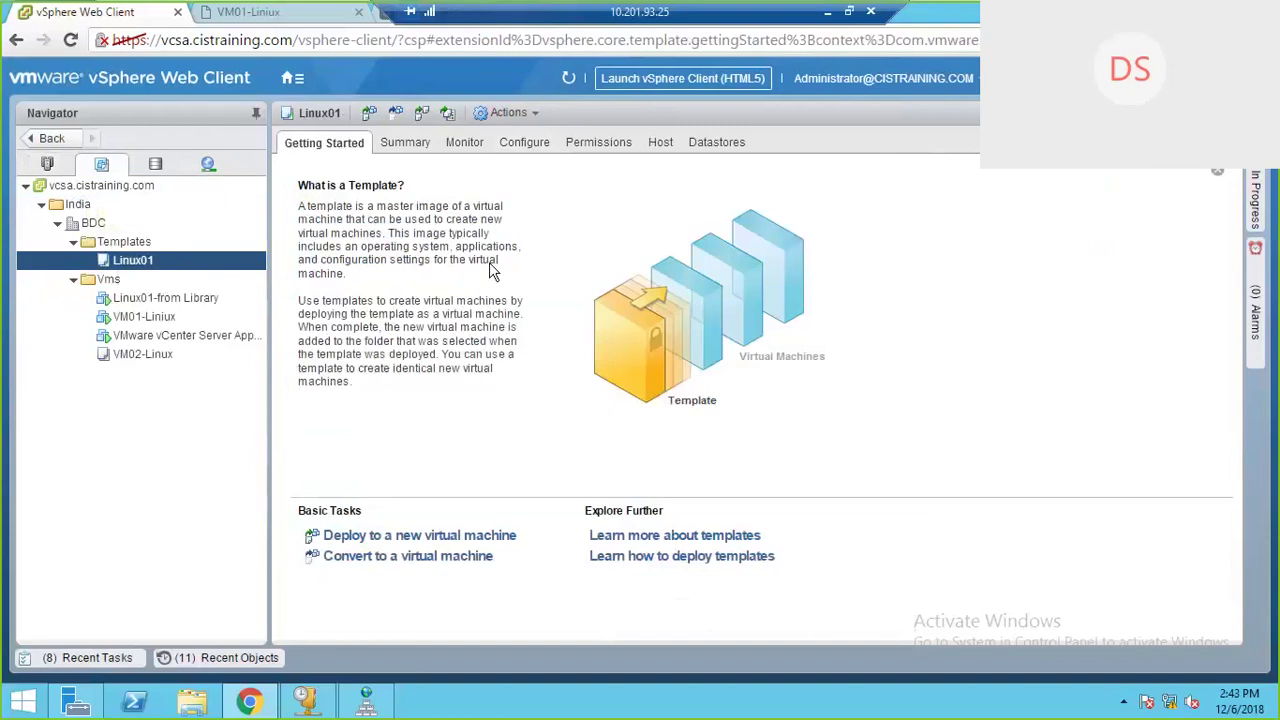
{"action": "left_click", "coordinate": [130, 187]}
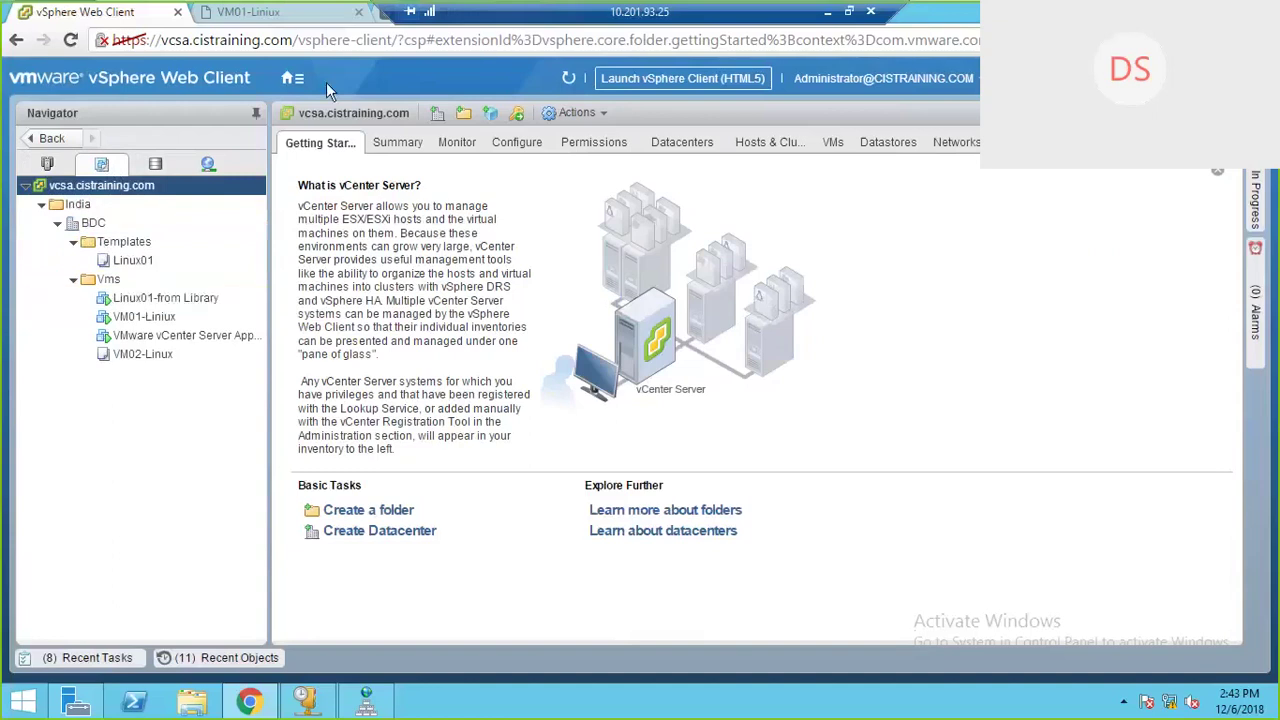
Step: Check the Linux01-from Library template in VM-TemplateContent Library, then go back to the content libraries list
{"action": "left_click", "coordinate": [293, 78]}
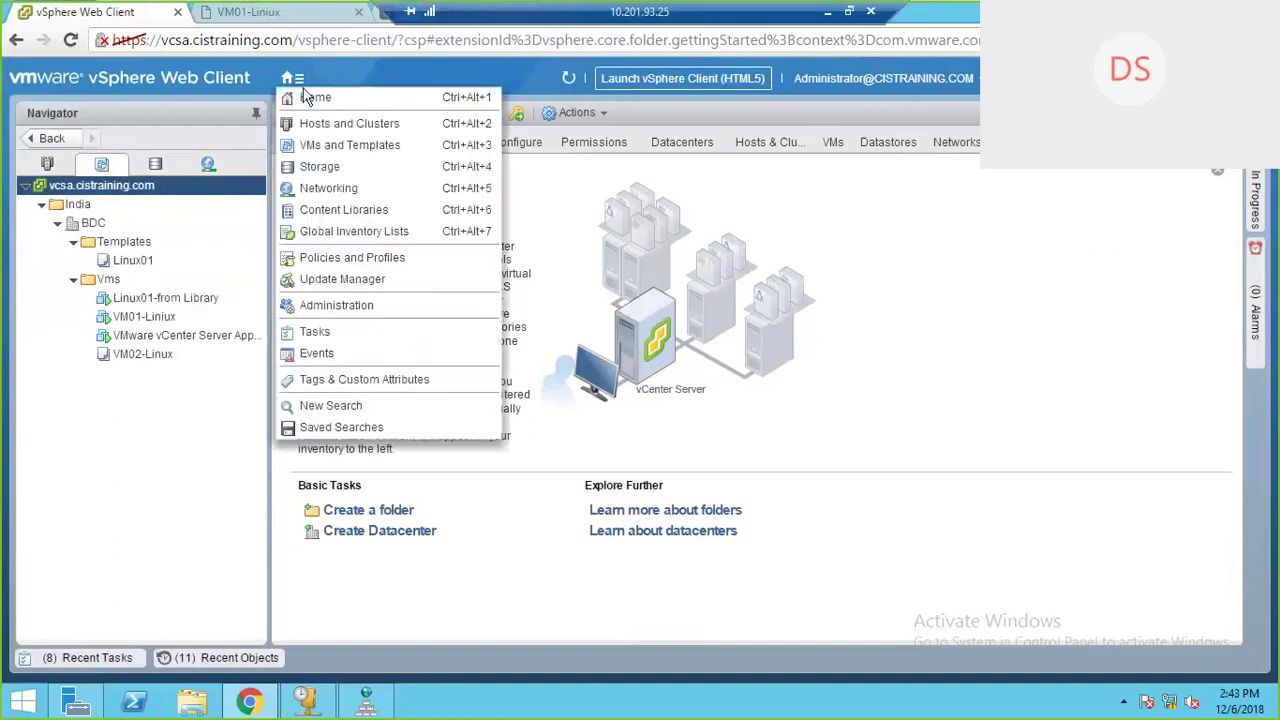
{"action": "left_click", "coordinate": [335, 210]}
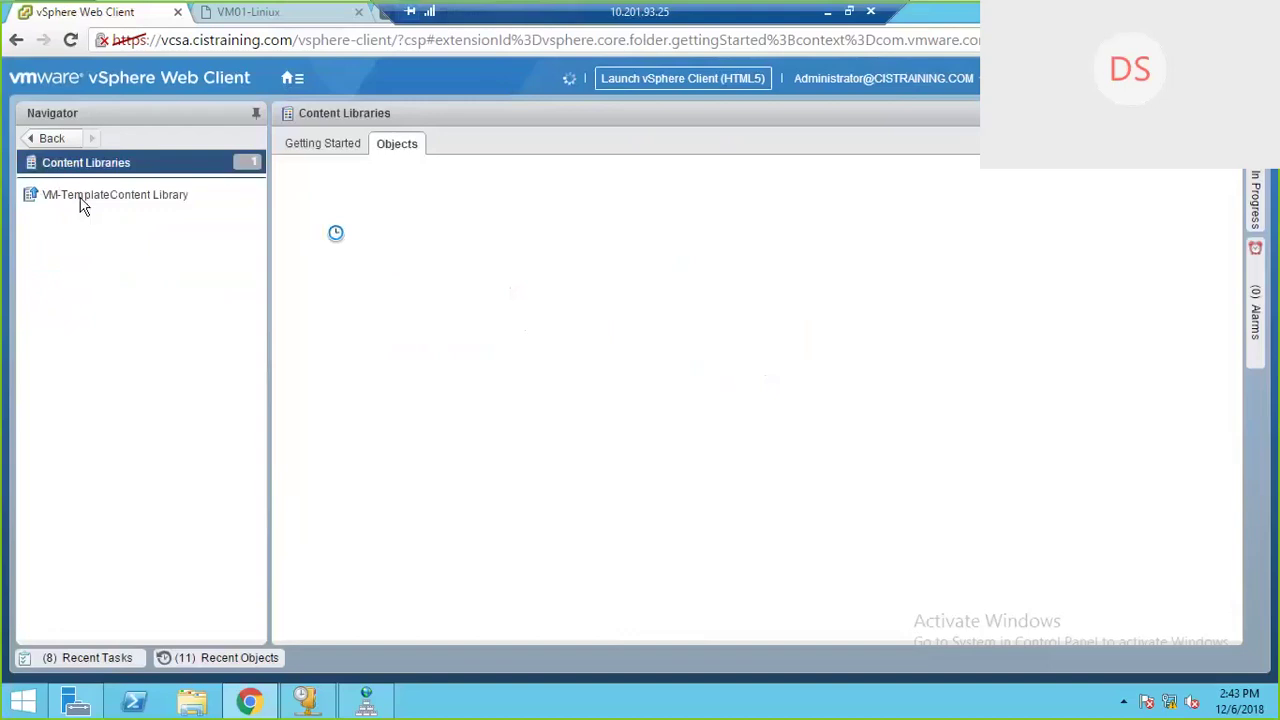
{"action": "left_click", "coordinate": [88, 200]}
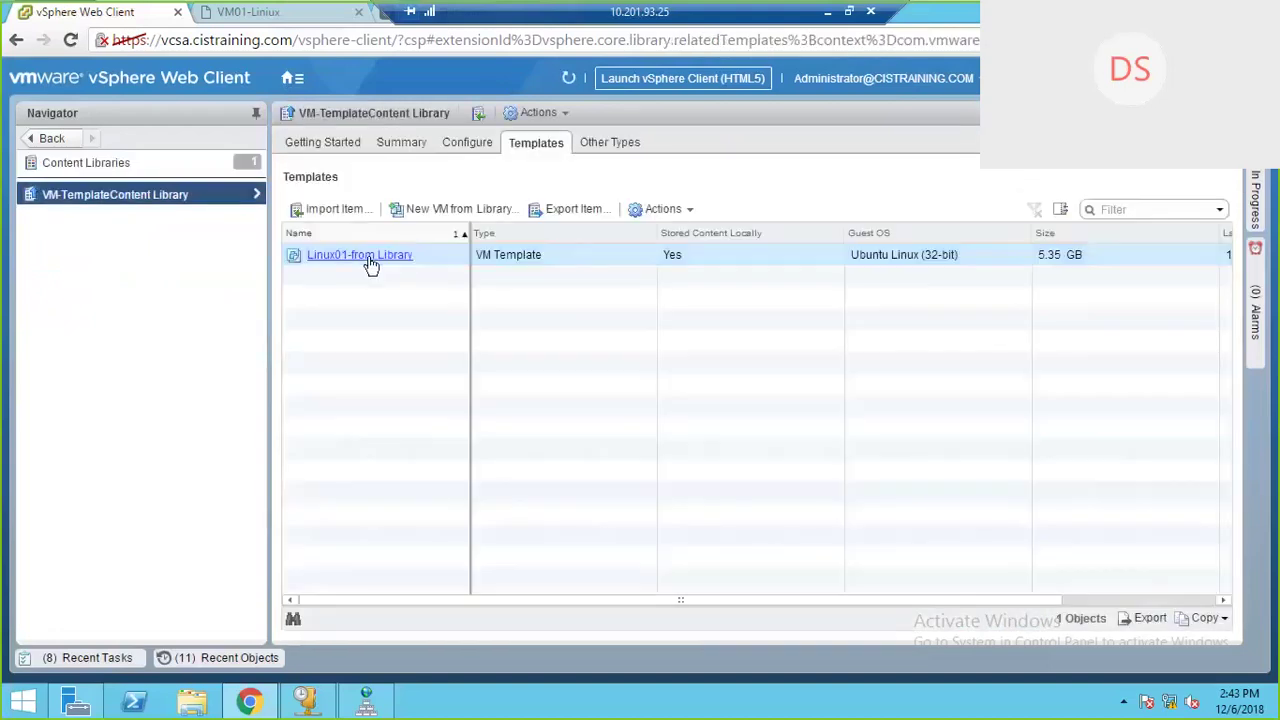
{"action": "left_click", "coordinate": [370, 262]}
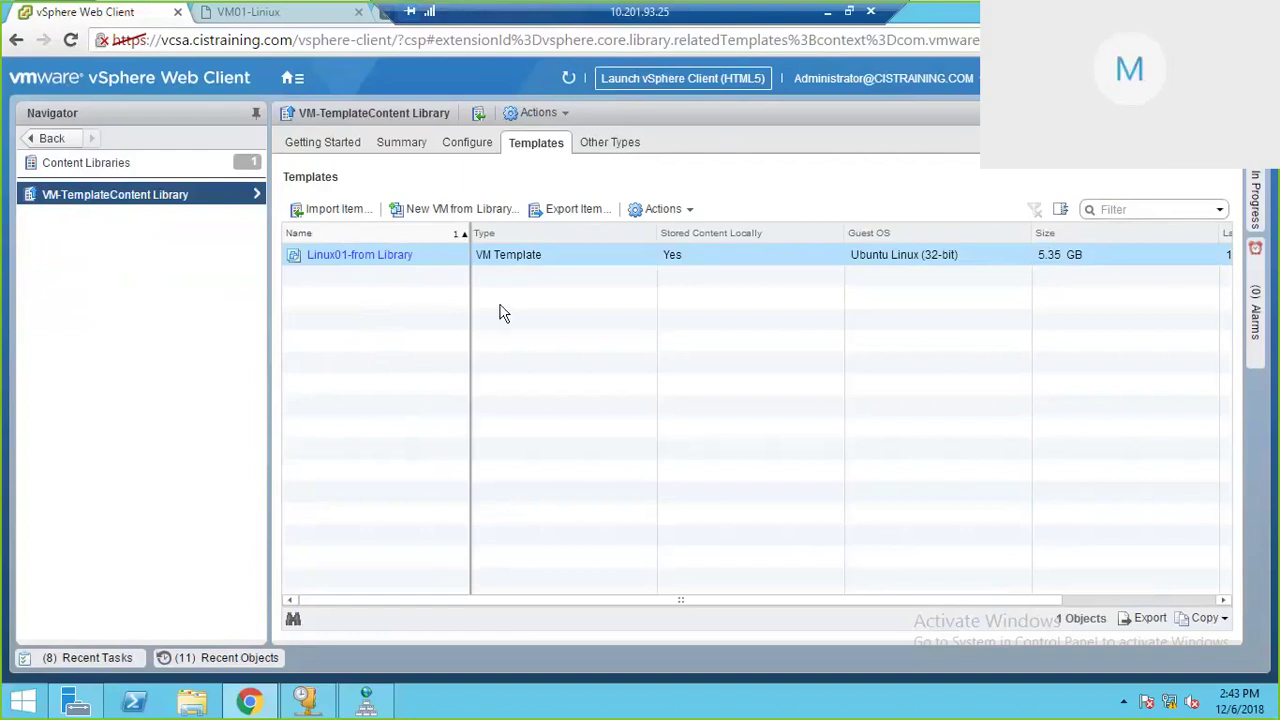
{"action": "left_click", "coordinate": [52, 139]}
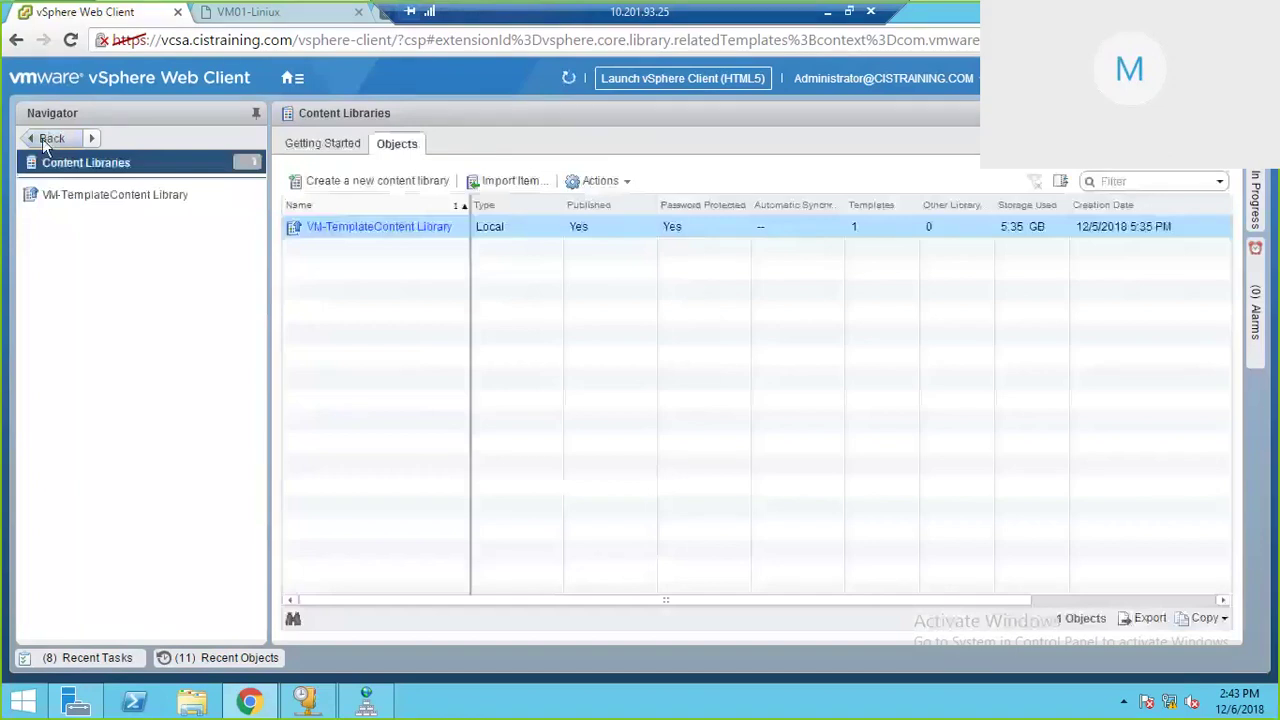
Step: Return to Hosts and Clusters and select VM01-Liniux on esxi03, running at 192.168.40.13
{"action": "left_click", "coordinate": [50, 139]}
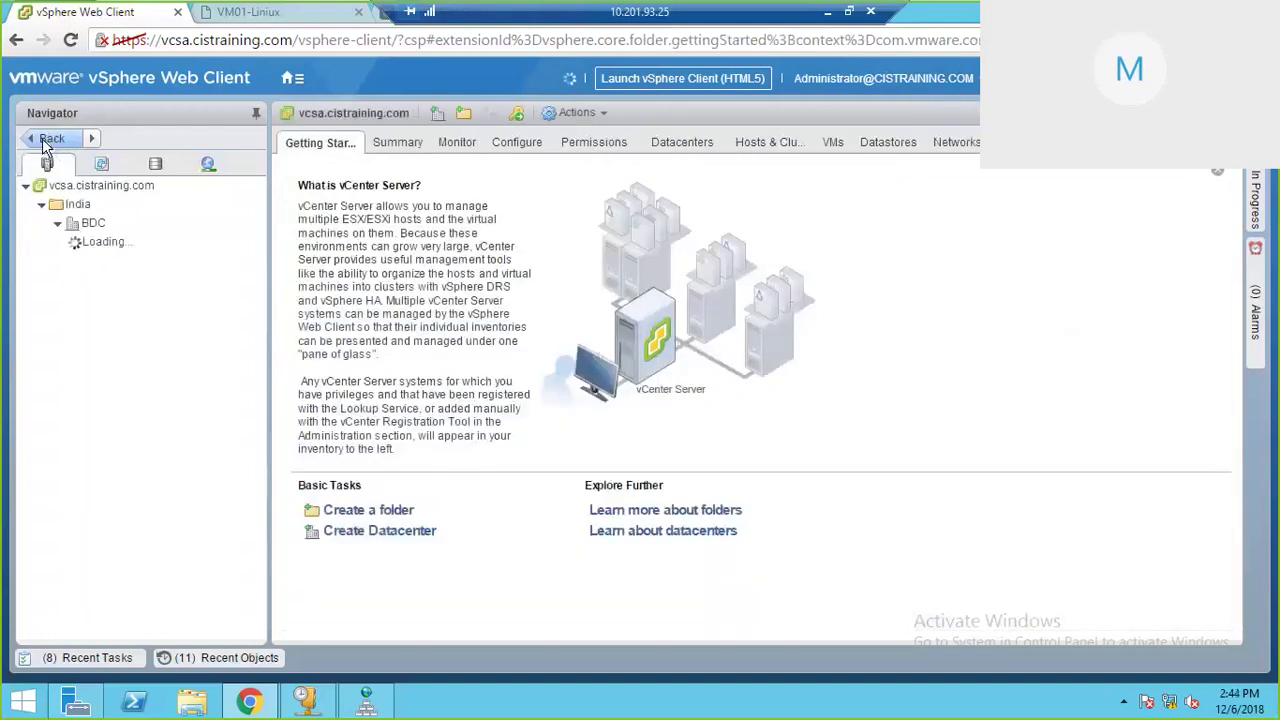
{"action": "left_click", "coordinate": [45, 141]}
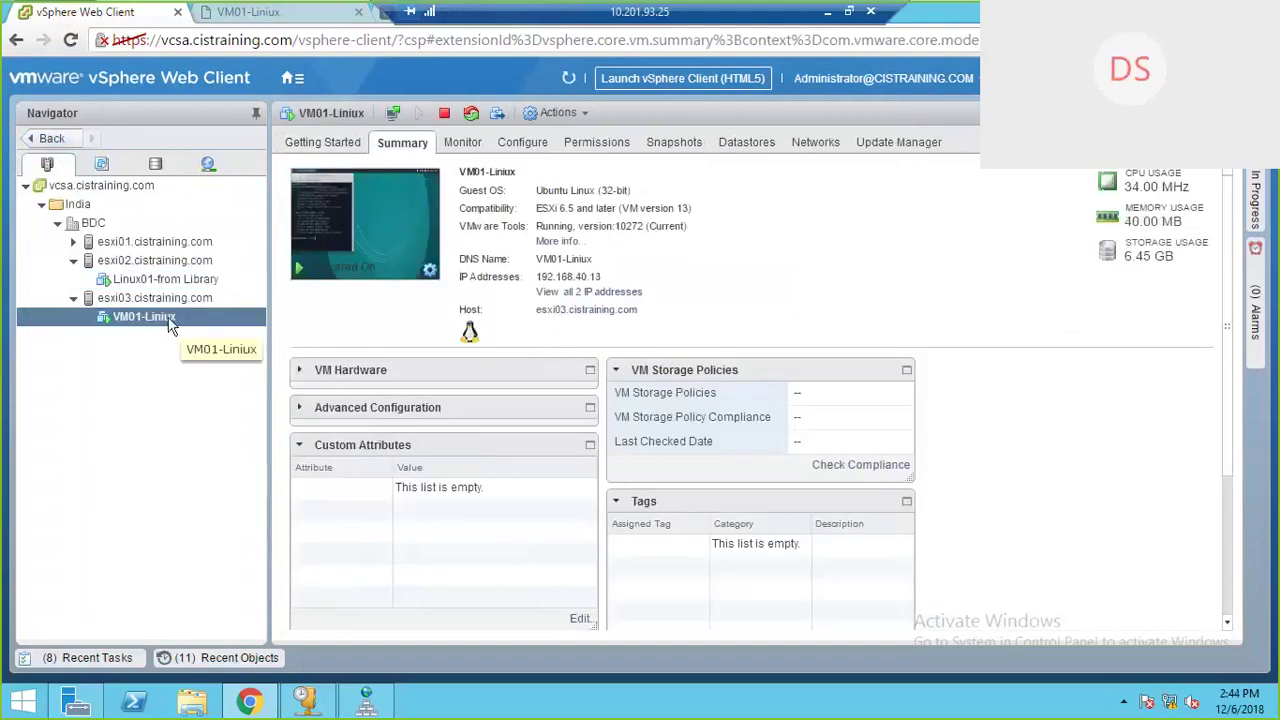
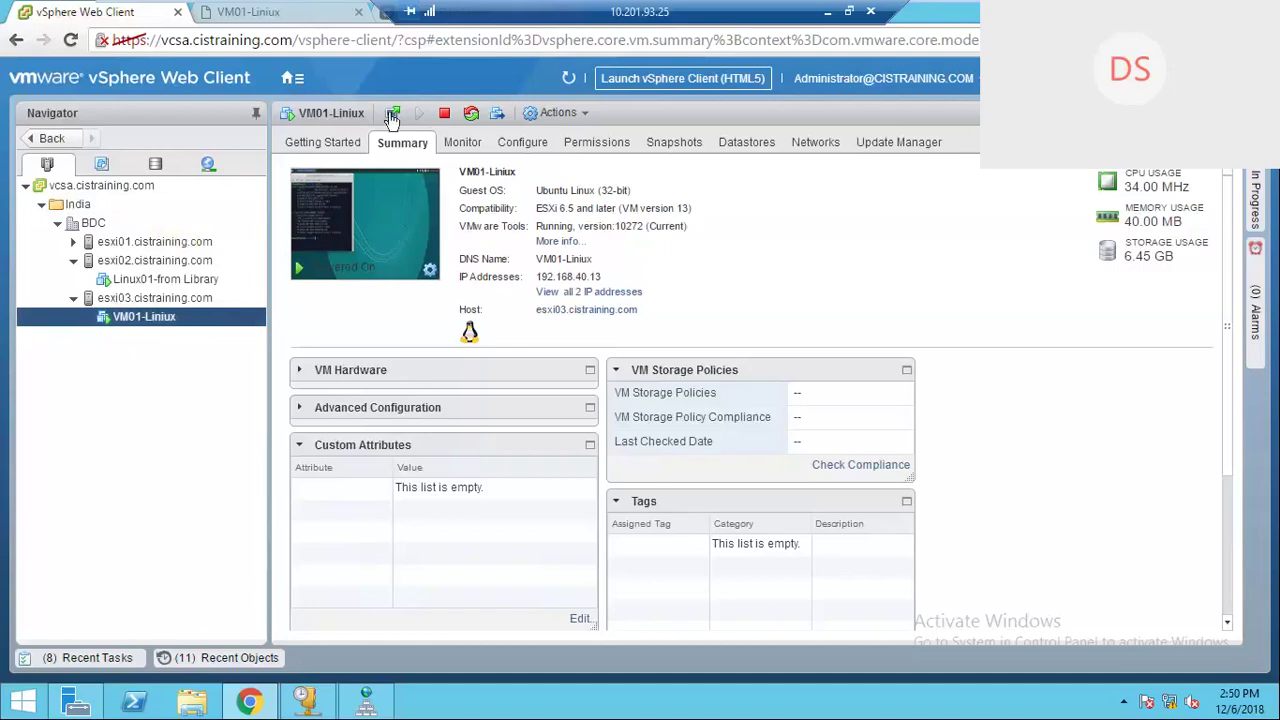
Step: Close the terminal in the VM01-Liniux console, then return to the vSphere Web Client tab
{"action": "left_click", "coordinate": [367, 273]}
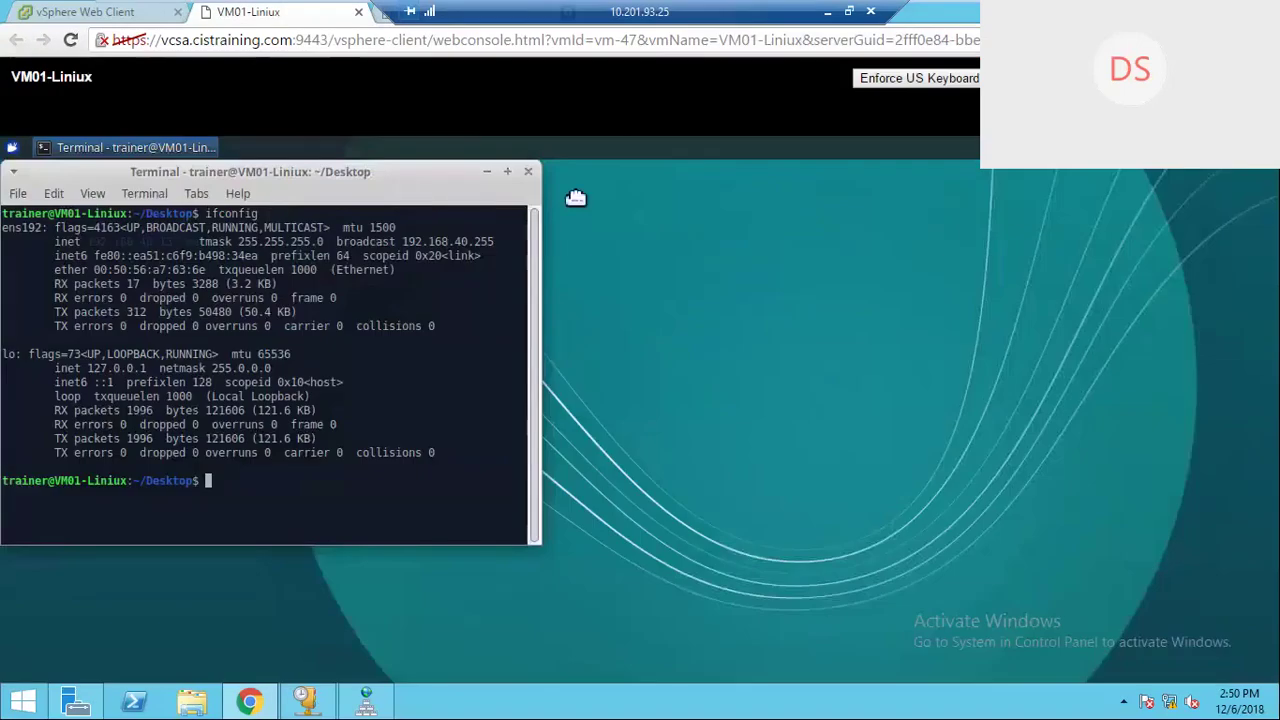
{"action": "left_click_drag", "start_coordinate": [576, 197], "coordinate": [625, 205]}
{"action": "key", "text": "ctrl+d"}
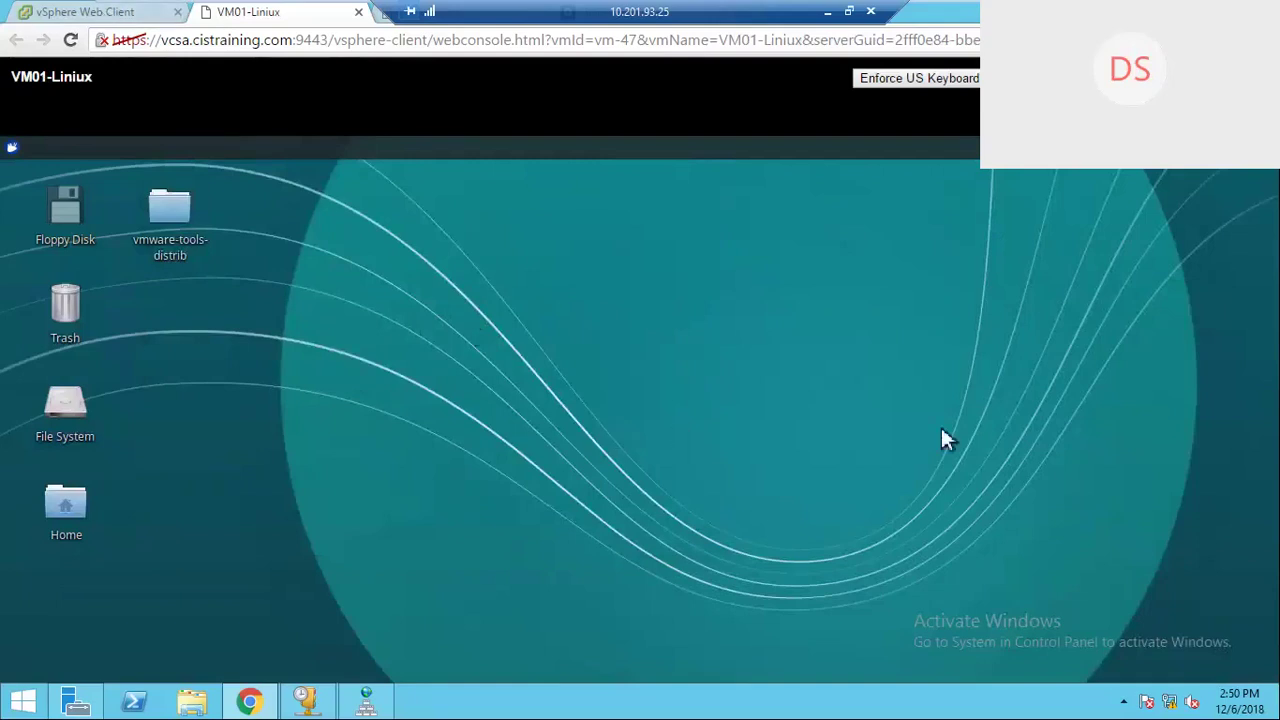
{"action": "left_click", "coordinate": [89, 14]}
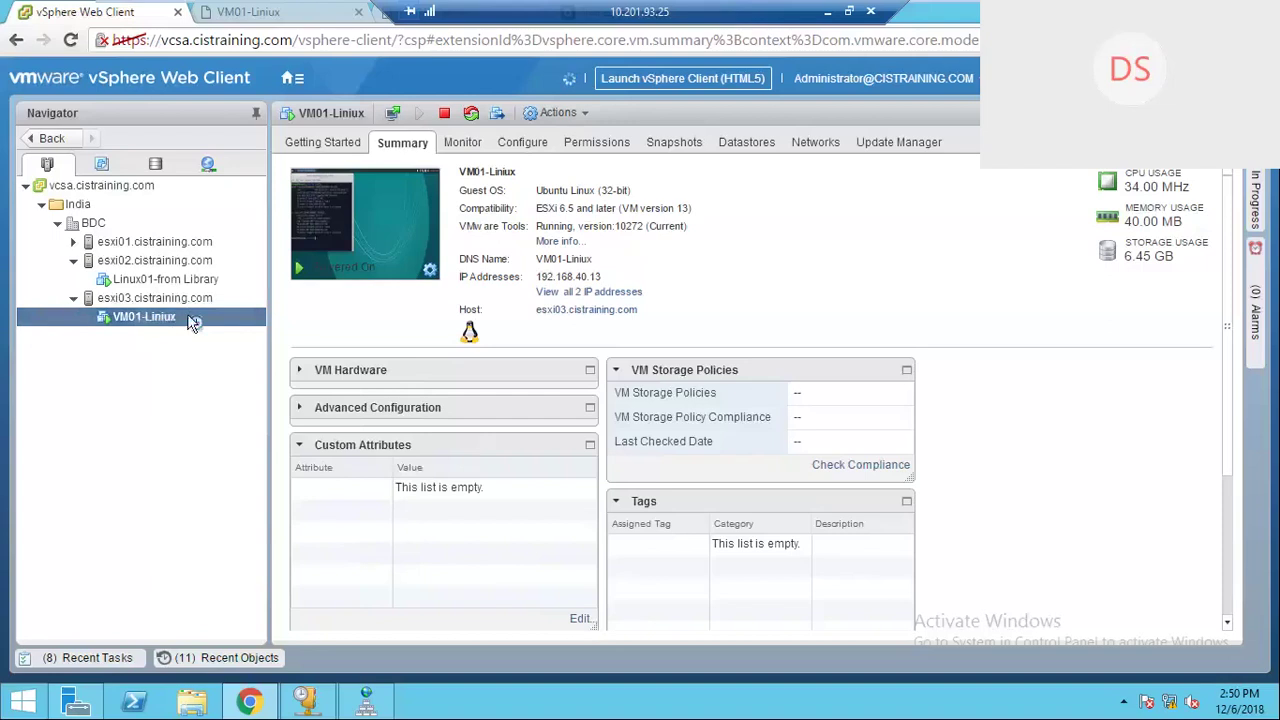
Step: Take a memory-inclusive snapshot of VM01-Liniux named 'VM Snapshot 01', described 'Fresh Machine'
{"action": "right_click", "coordinate": [190, 318]}
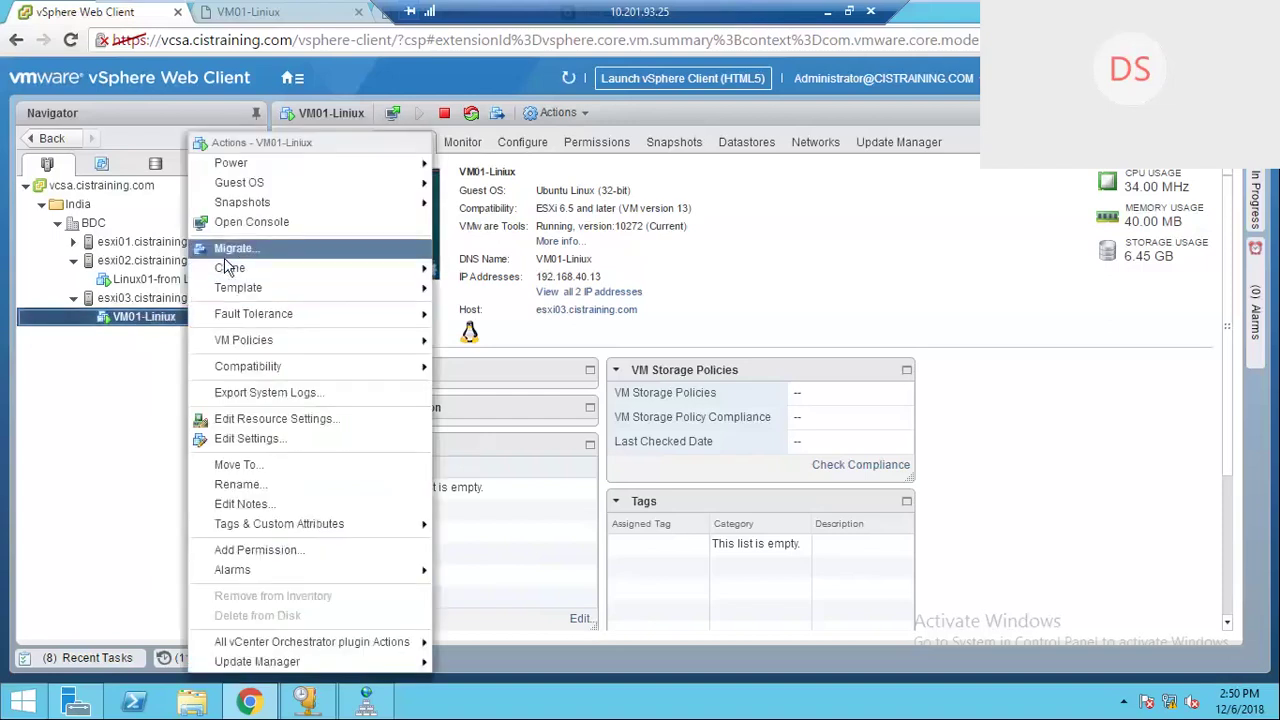
{"action": "mouse_move", "coordinate": [228, 276]}
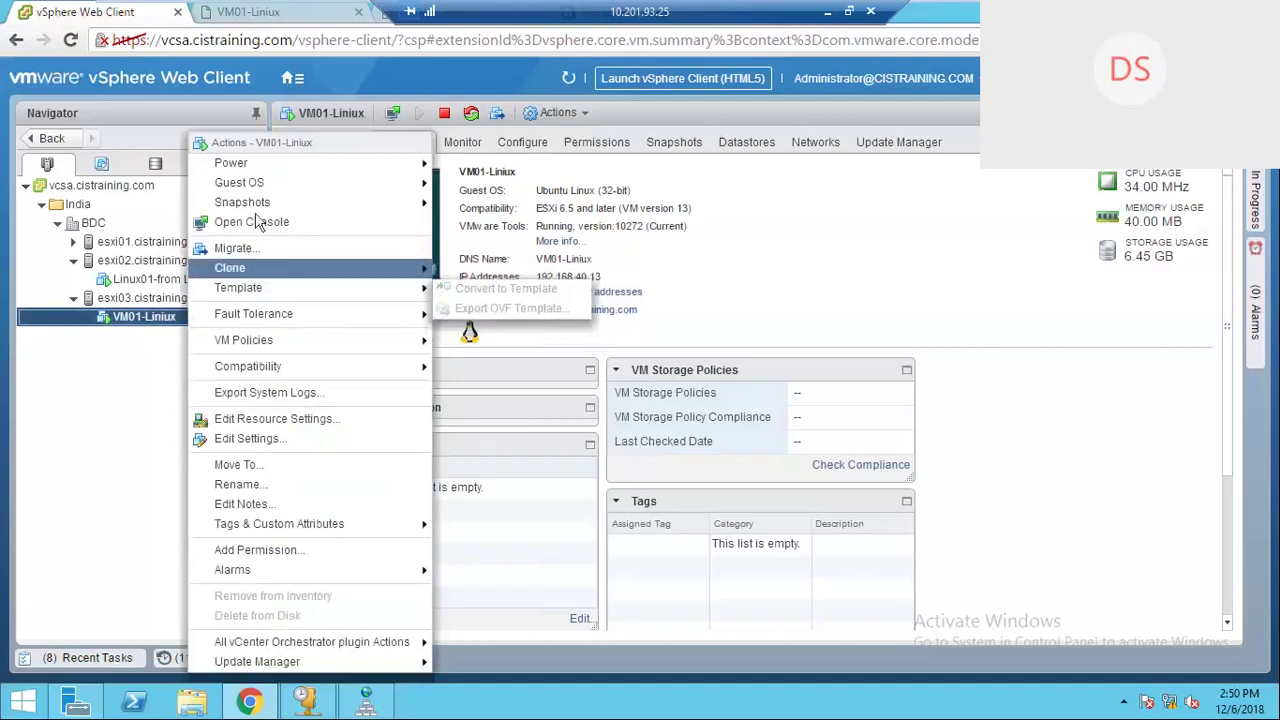
{"action": "mouse_move", "coordinate": [255, 207]}
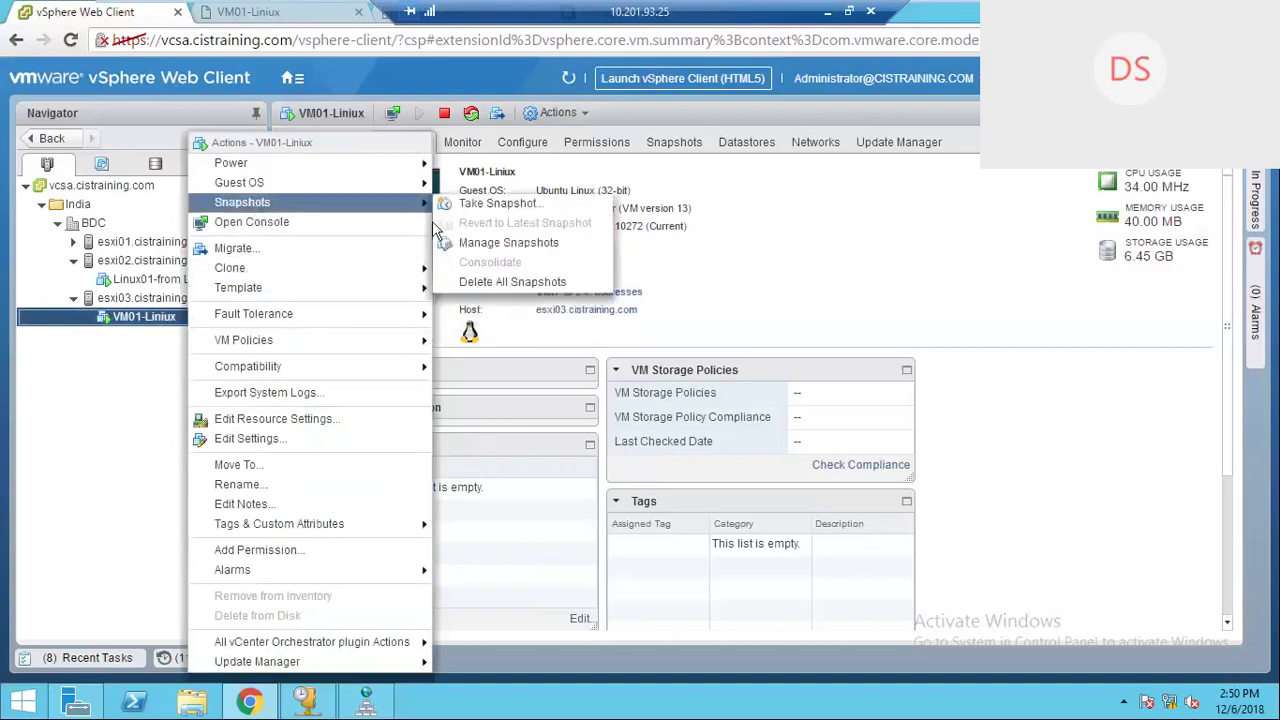
{"action": "mouse_move", "coordinate": [418, 203]}
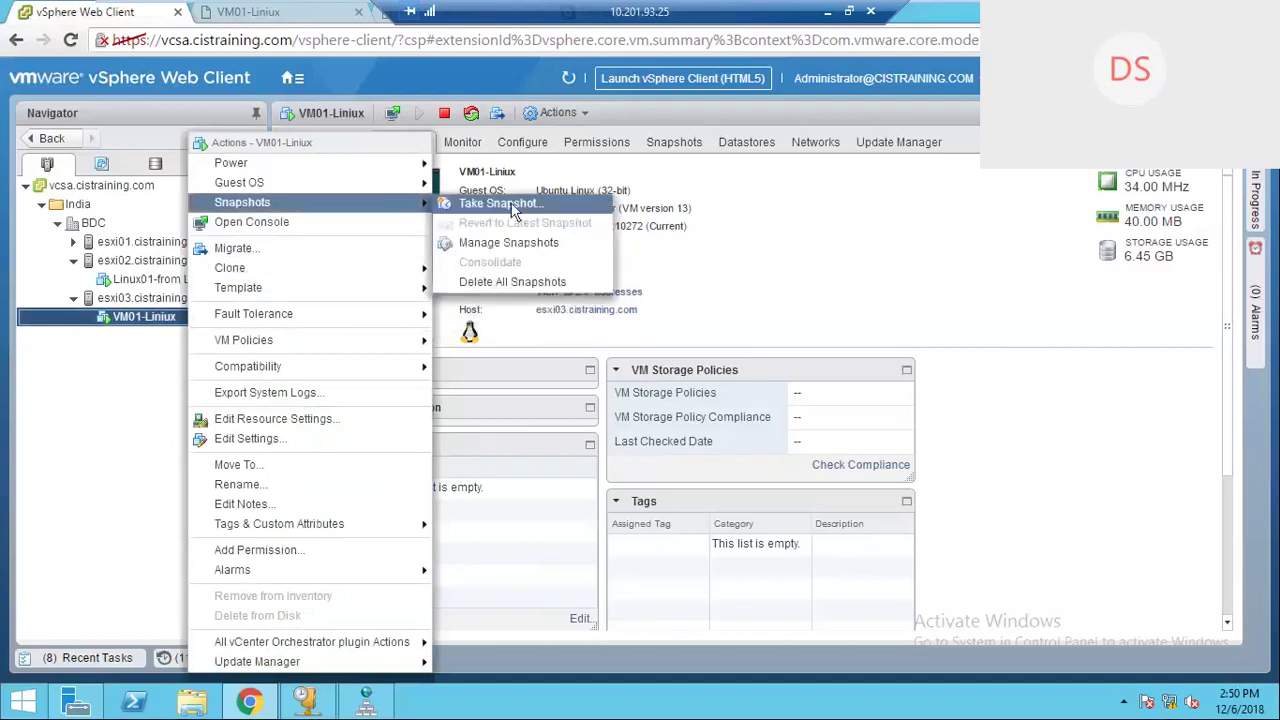
{"action": "left_click", "coordinate": [516, 204]}
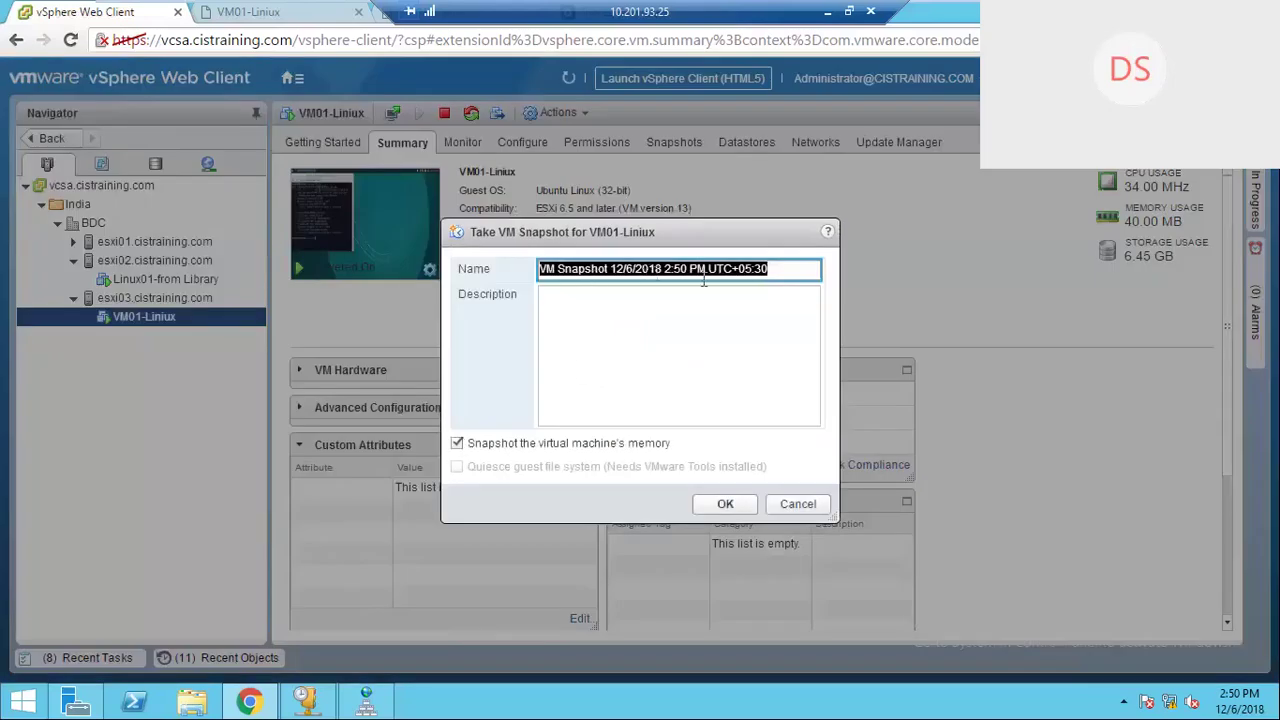
{"action": "left_click", "coordinate": [786, 270]}
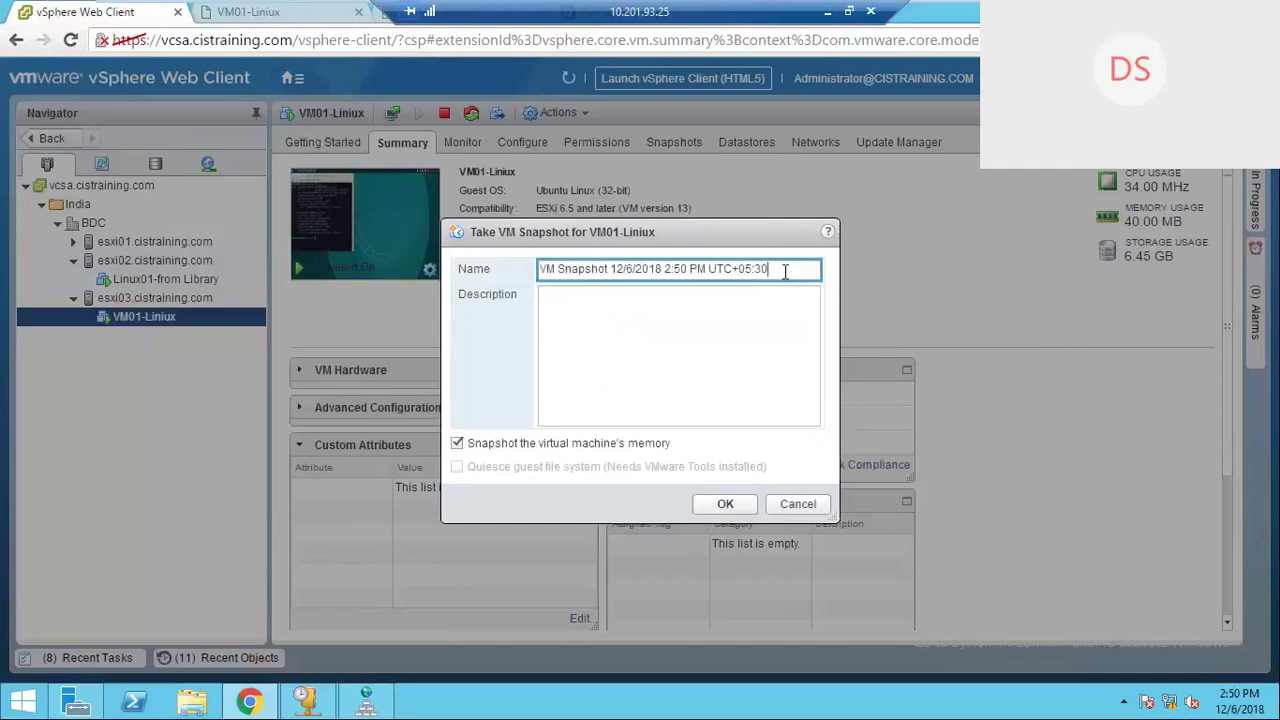
{"action": "left_click", "coordinate": [611, 269]}
{"action": "type", "text": "01"}
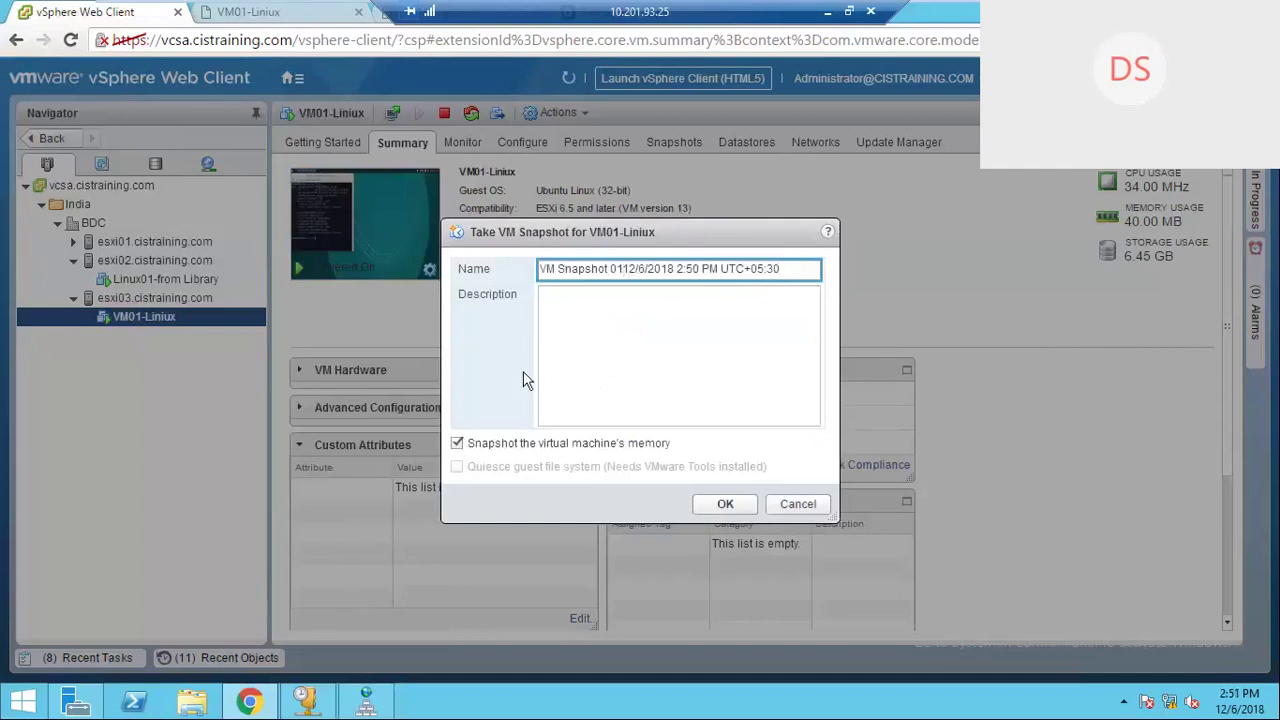
{"action": "left_click", "coordinate": [701, 358]}
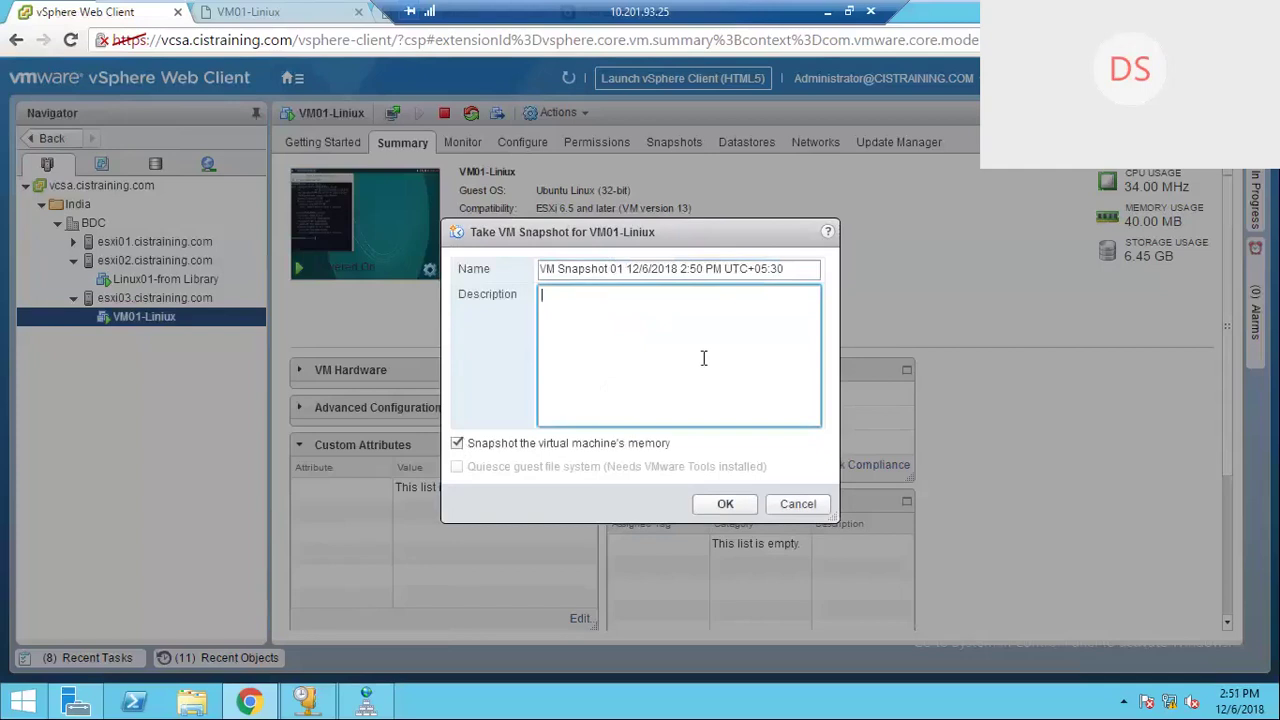
{"action": "type", "text": "Fresh Machin"}
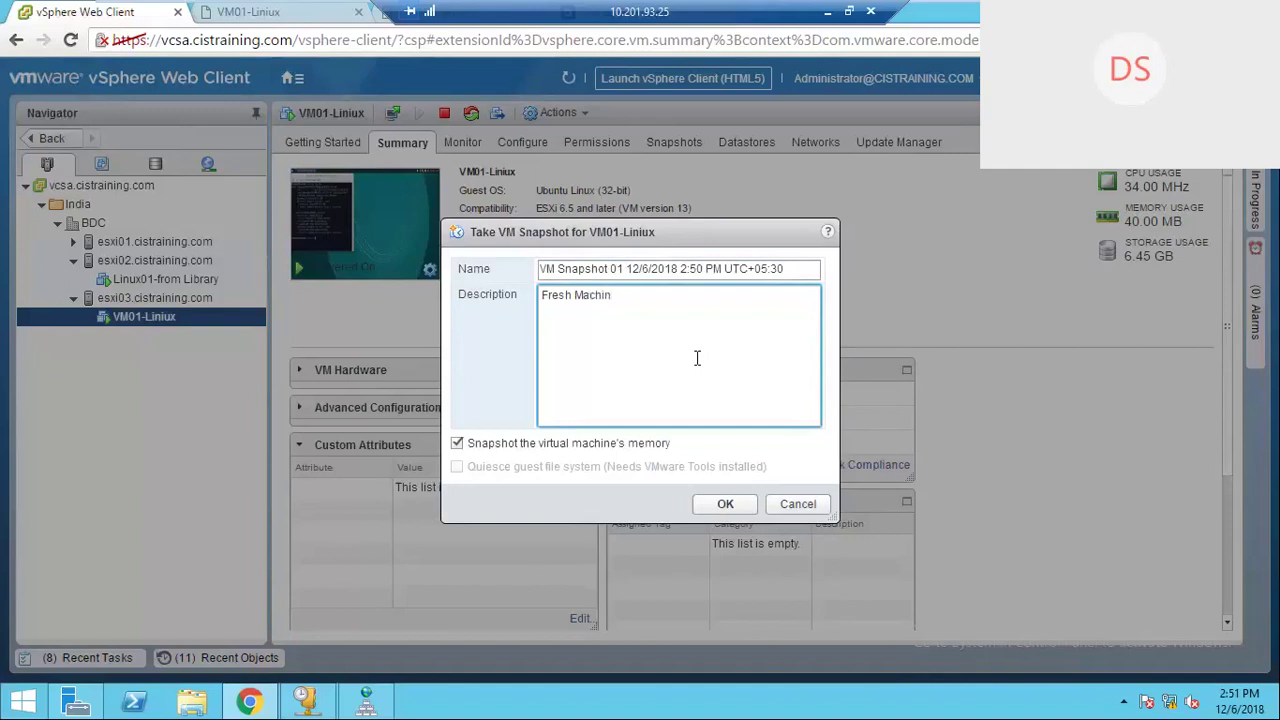
{"action": "type", "text": "e"}
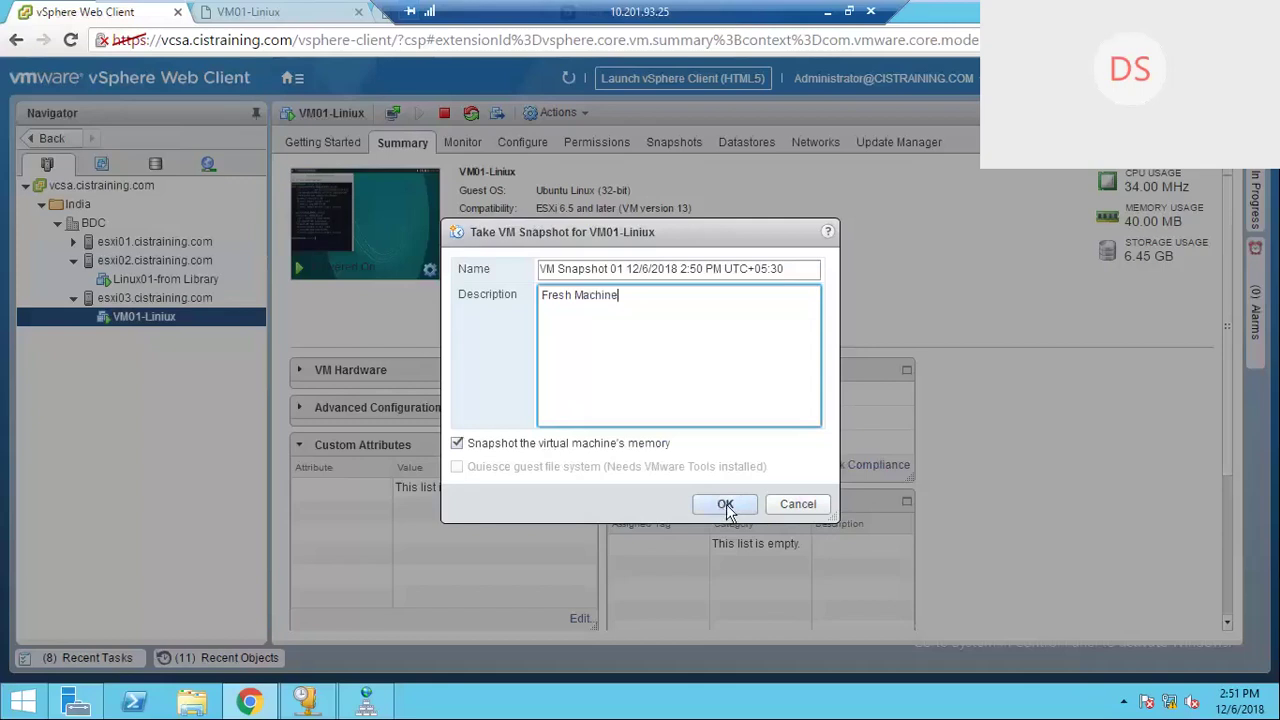
{"action": "left_click", "coordinate": [725, 504]}
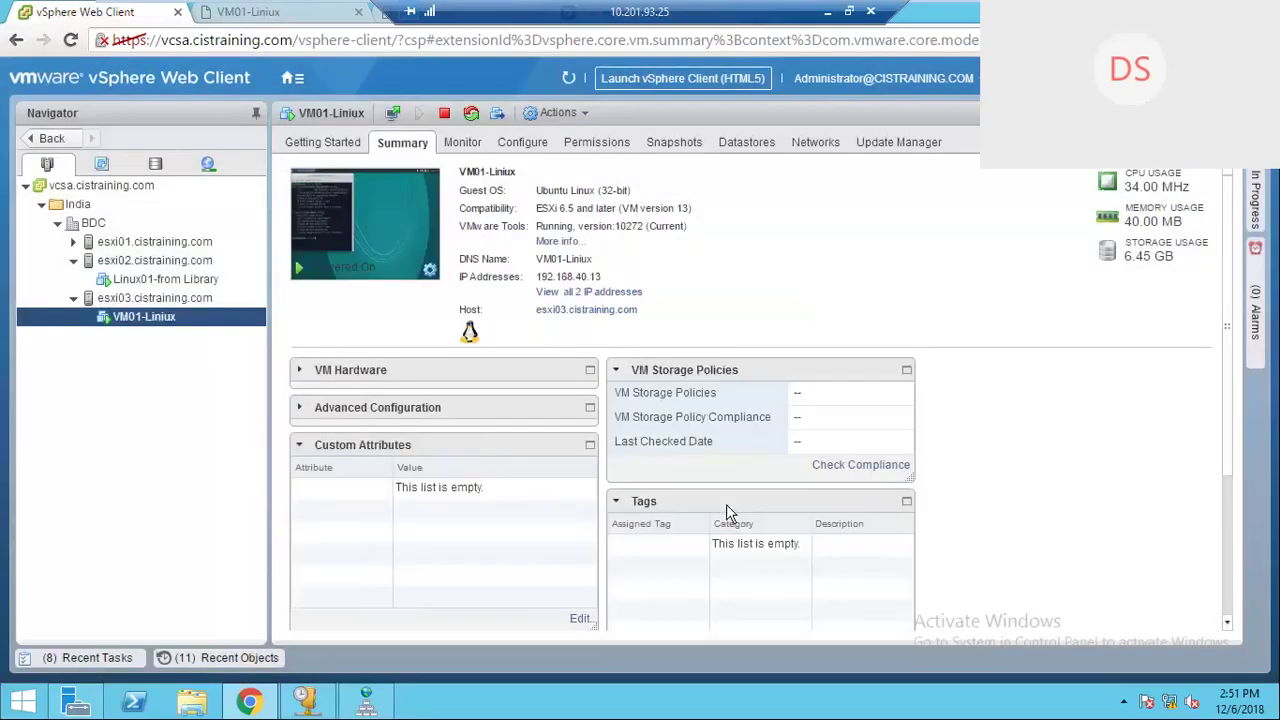
{"action": "left_click", "coordinate": [110, 660]}
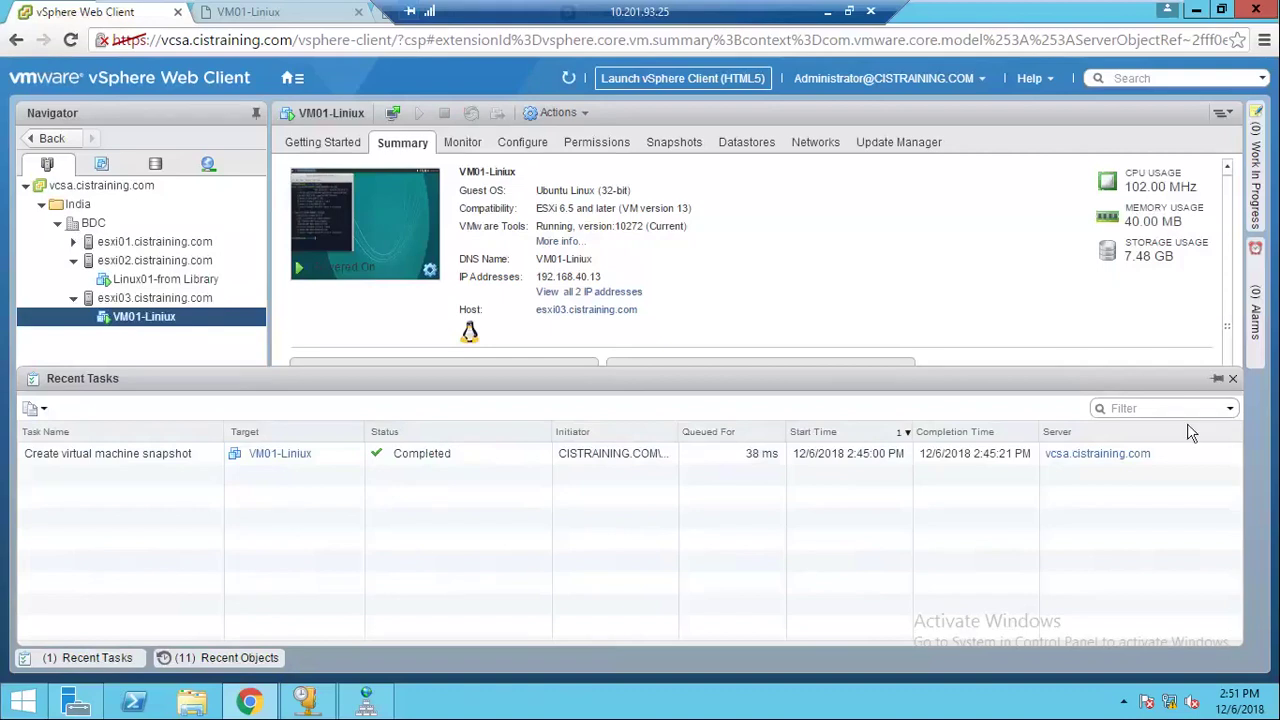
{"action": "left_click", "coordinate": [1215, 379]}
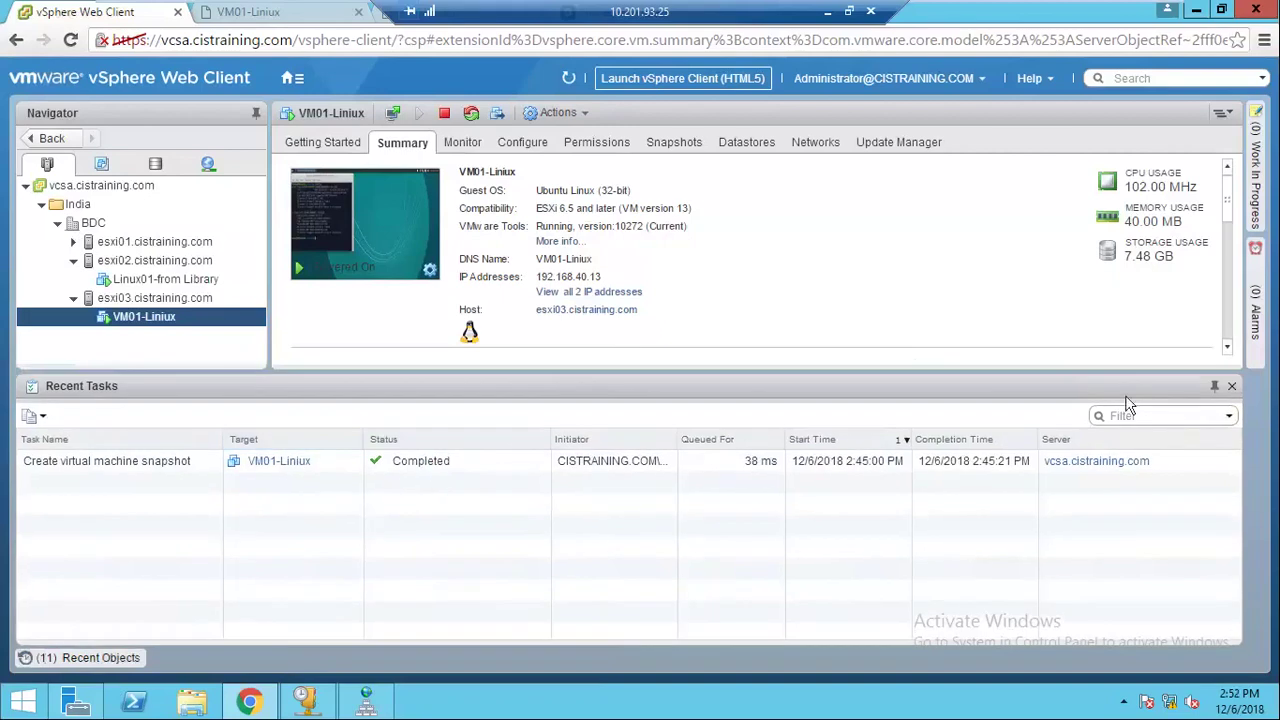
{"action": "left_click", "coordinate": [1215, 386]}
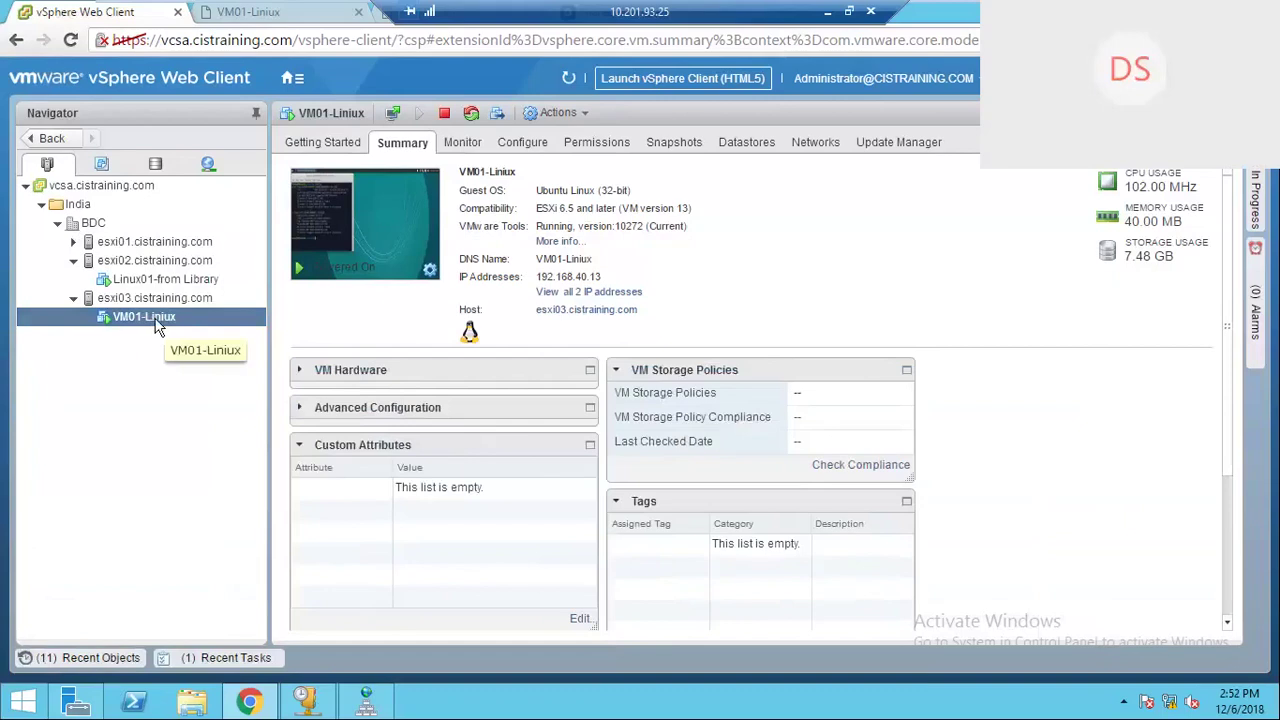
Step: Create a 'Patch Update' folder on the guest desktop and move it to the top centre
{"action": "left_click", "coordinate": [268, 20]}
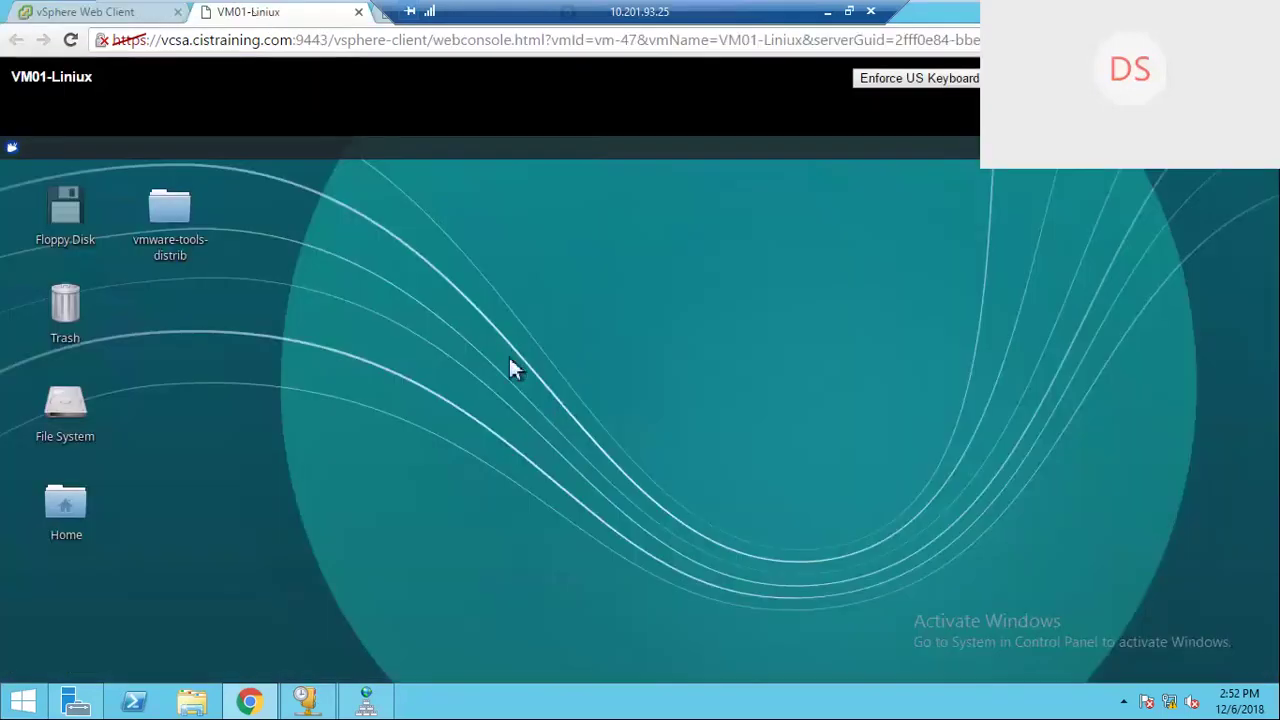
{"action": "right_click", "coordinate": [469, 275]}
{"action": "left_click", "coordinate": [507, 311]}
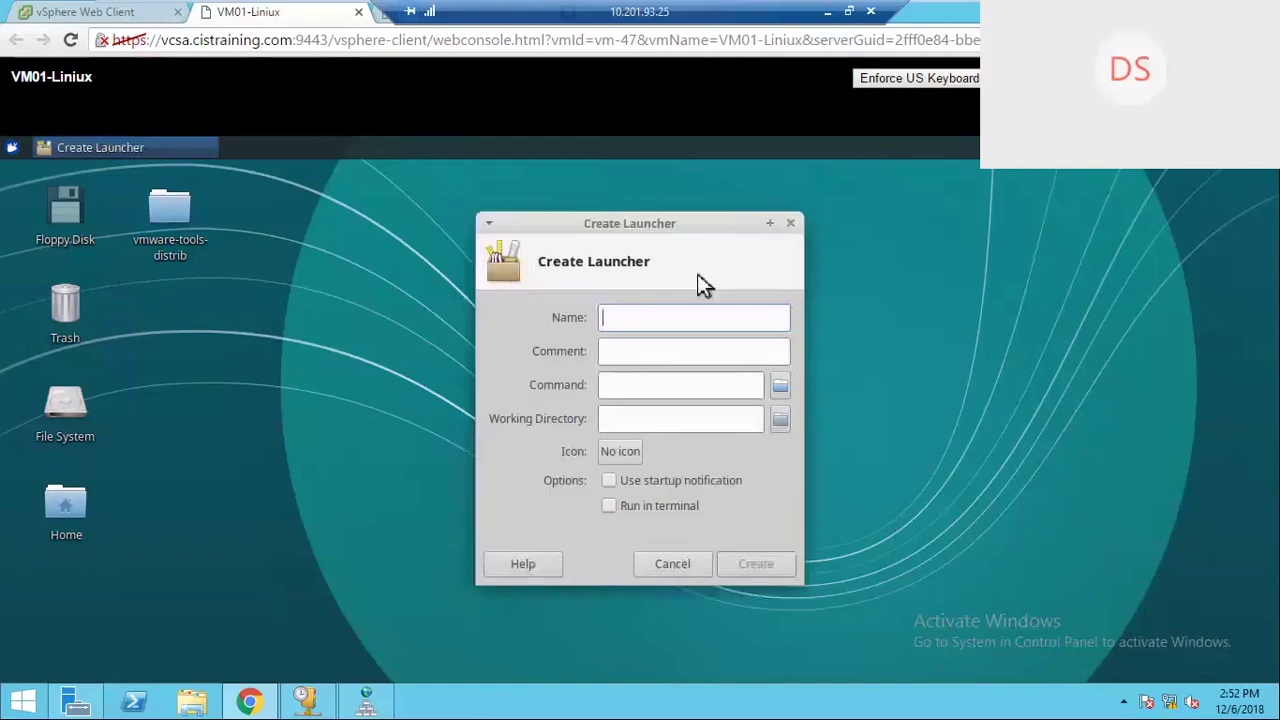
{"action": "left_click", "coordinate": [791, 223]}
{"action": "right_click", "coordinate": [460, 274]}
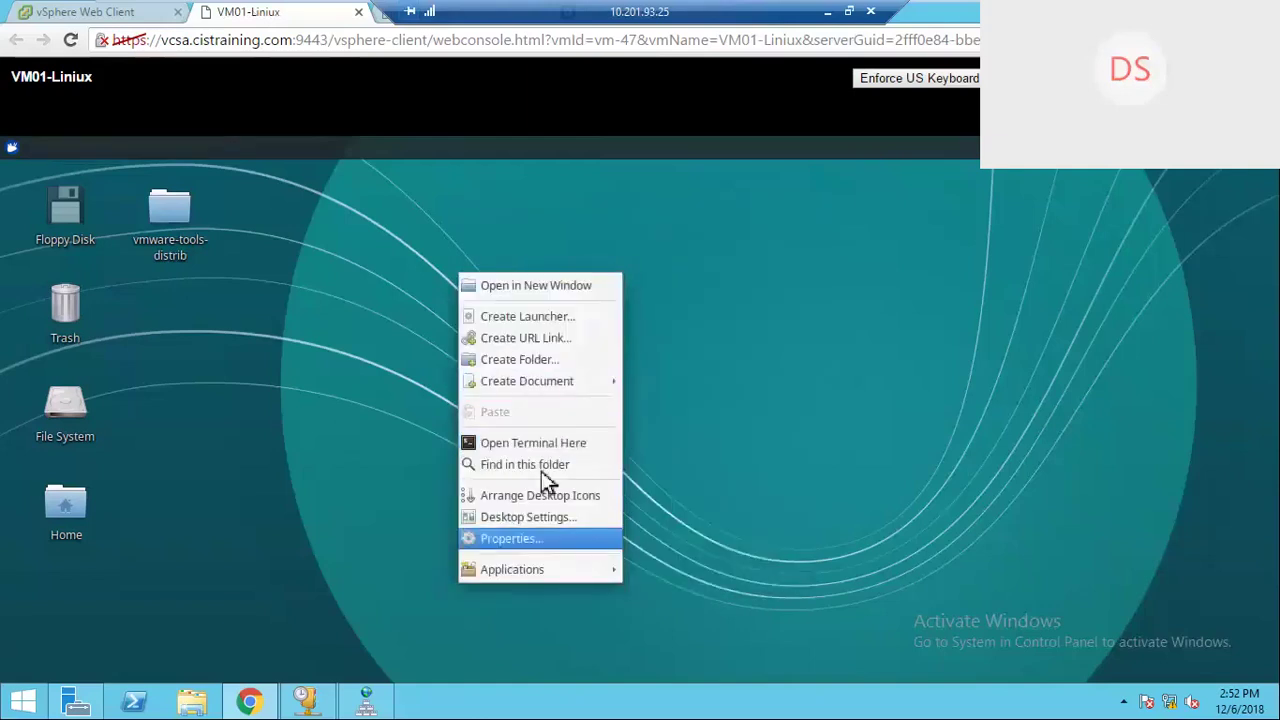
{"action": "left_click", "coordinate": [528, 361]}
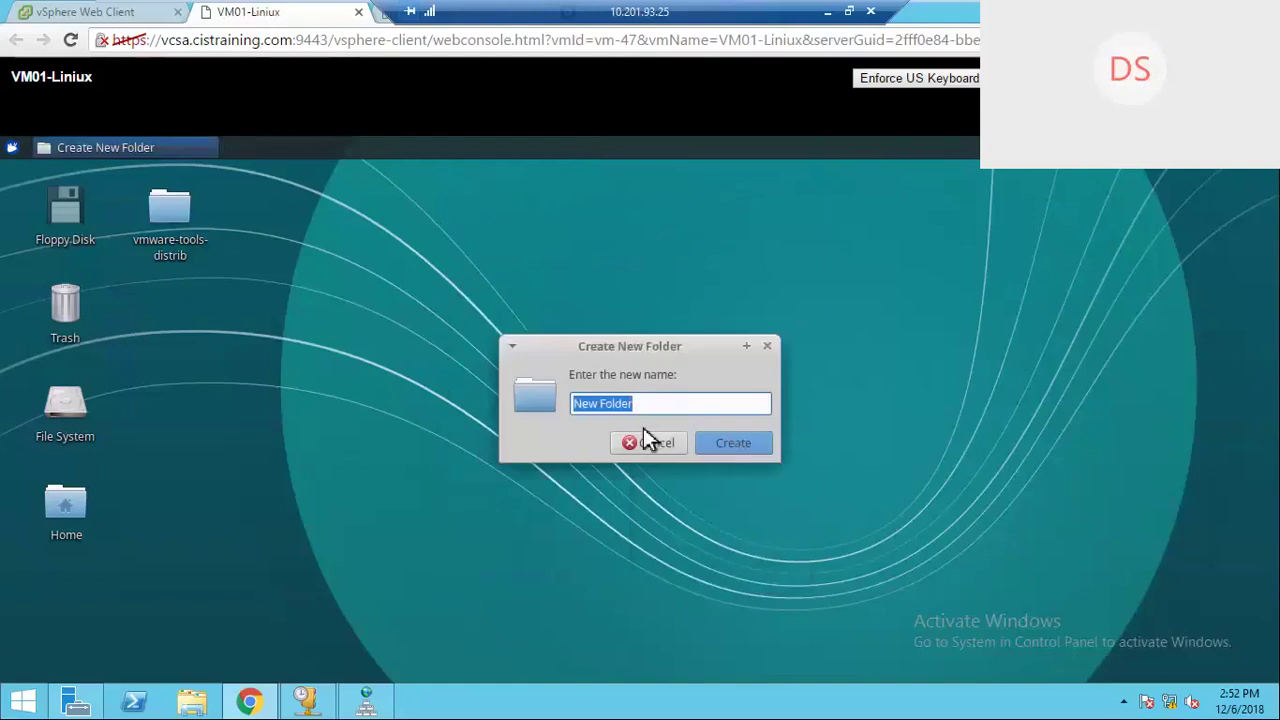
{"action": "type", "text": "Patch Update"}
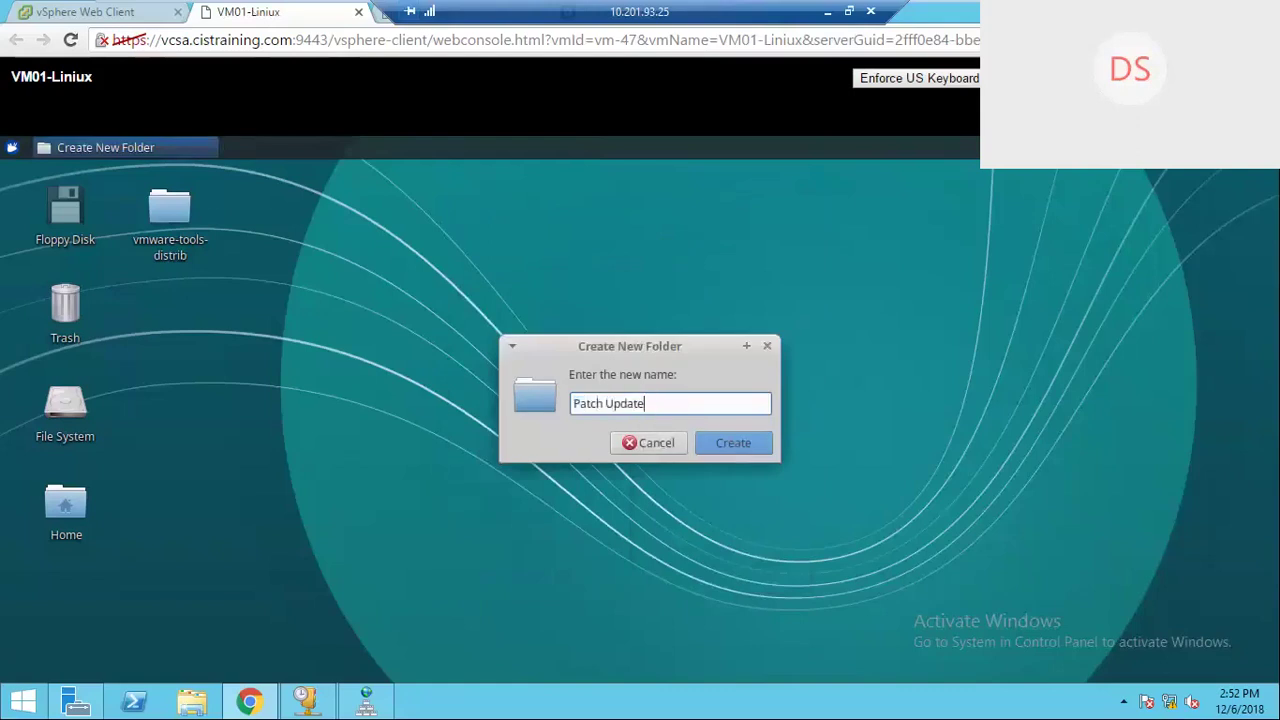
{"action": "left_click", "coordinate": [743, 451]}
{"action": "left_click_drag", "start_coordinate": [42, 611], "coordinate": [616, 262]}
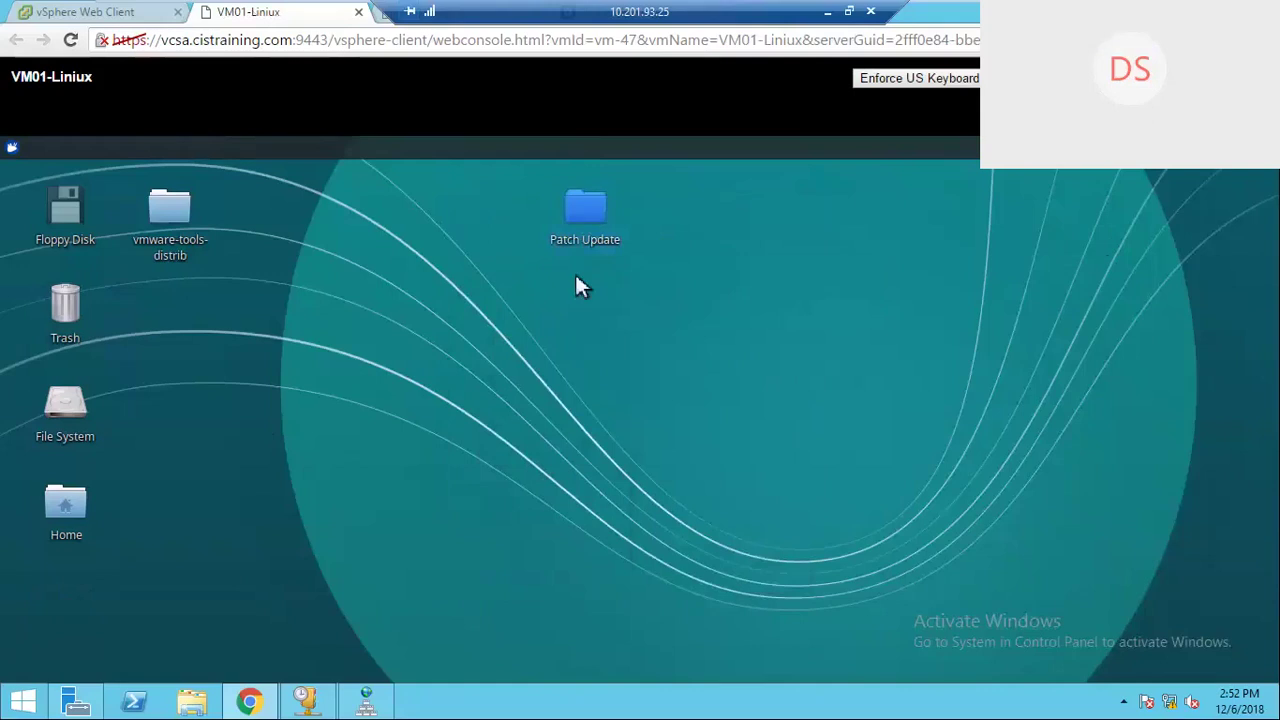
Step: Rename the 'Patch Update' desktop folder to 'Patch Update 01'
{"action": "left_click", "coordinate": [582, 340]}
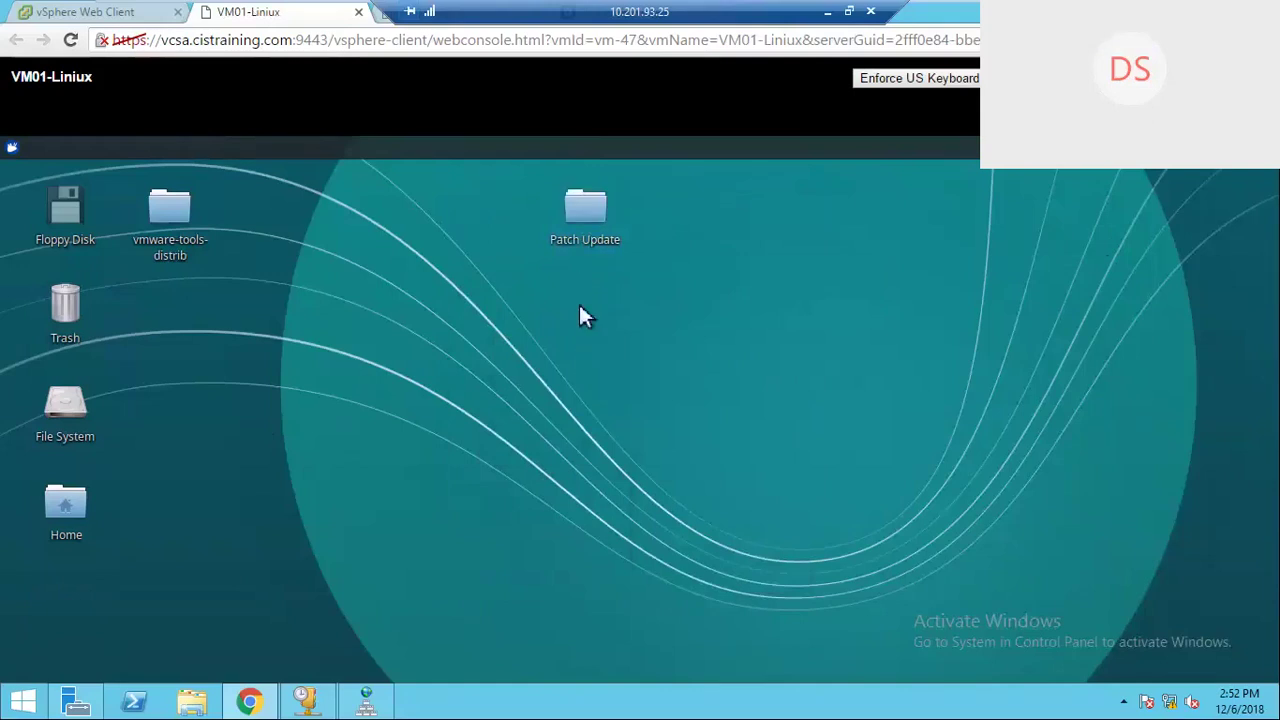
{"action": "left_click", "coordinate": [605, 248]}
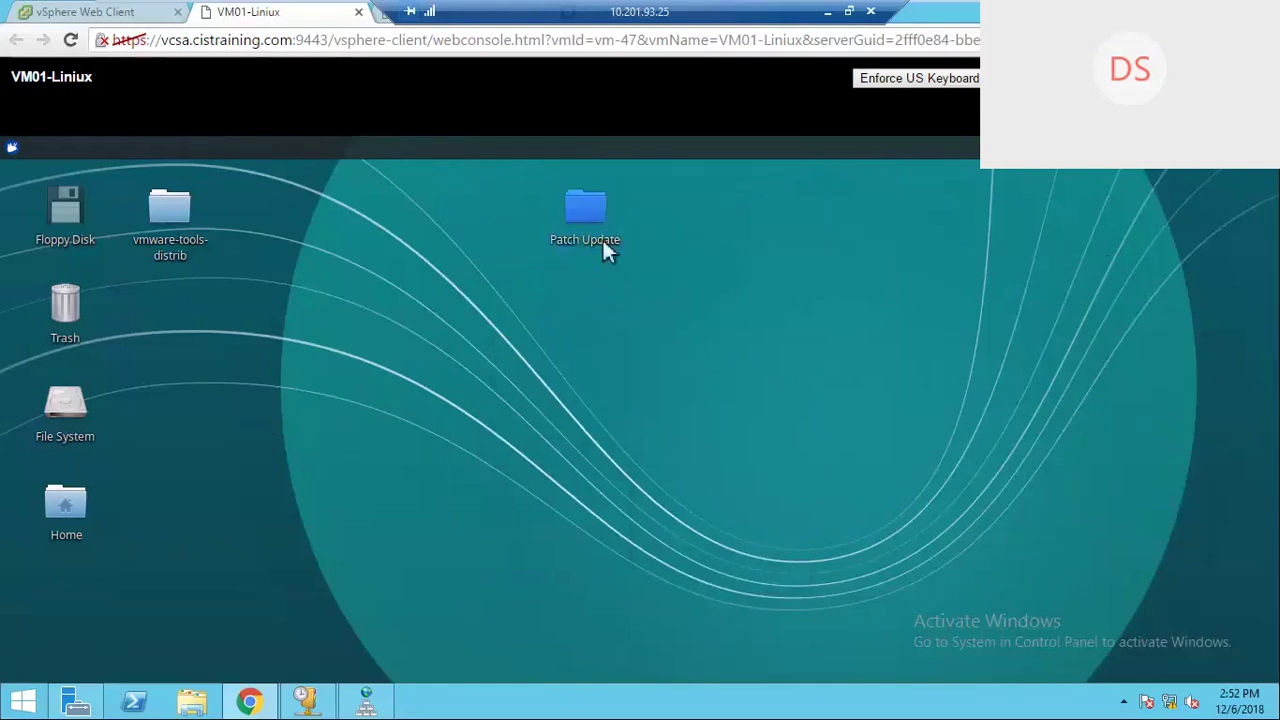
{"action": "right_click", "coordinate": [634, 248]}
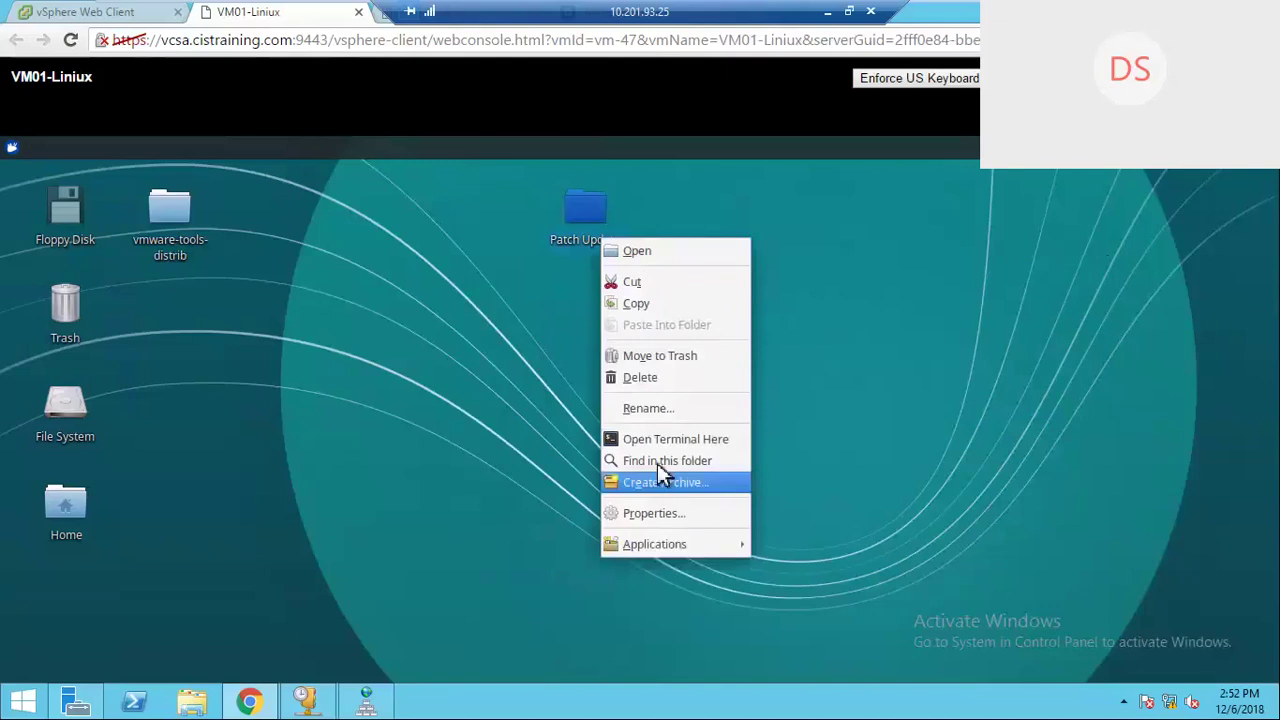
{"action": "left_click", "coordinate": [742, 410]}
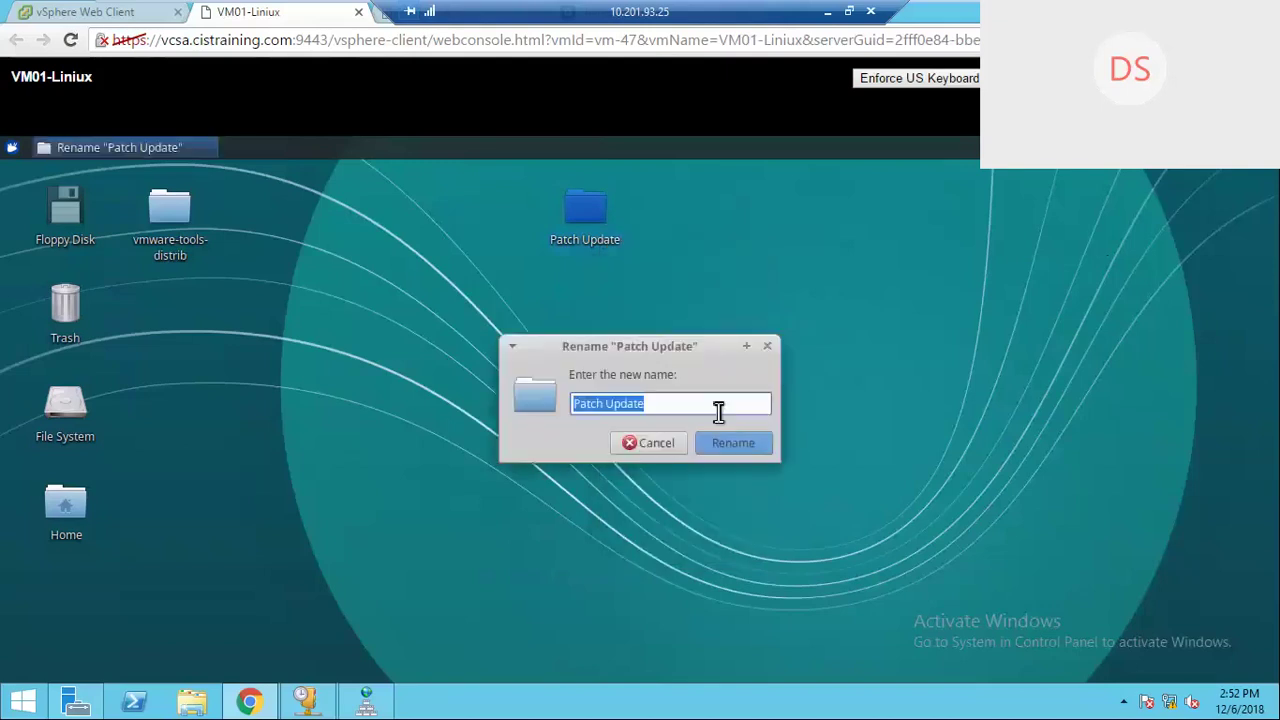
{"action": "left_click", "coordinate": [718, 411]}
{"action": "type", "text": "01"}
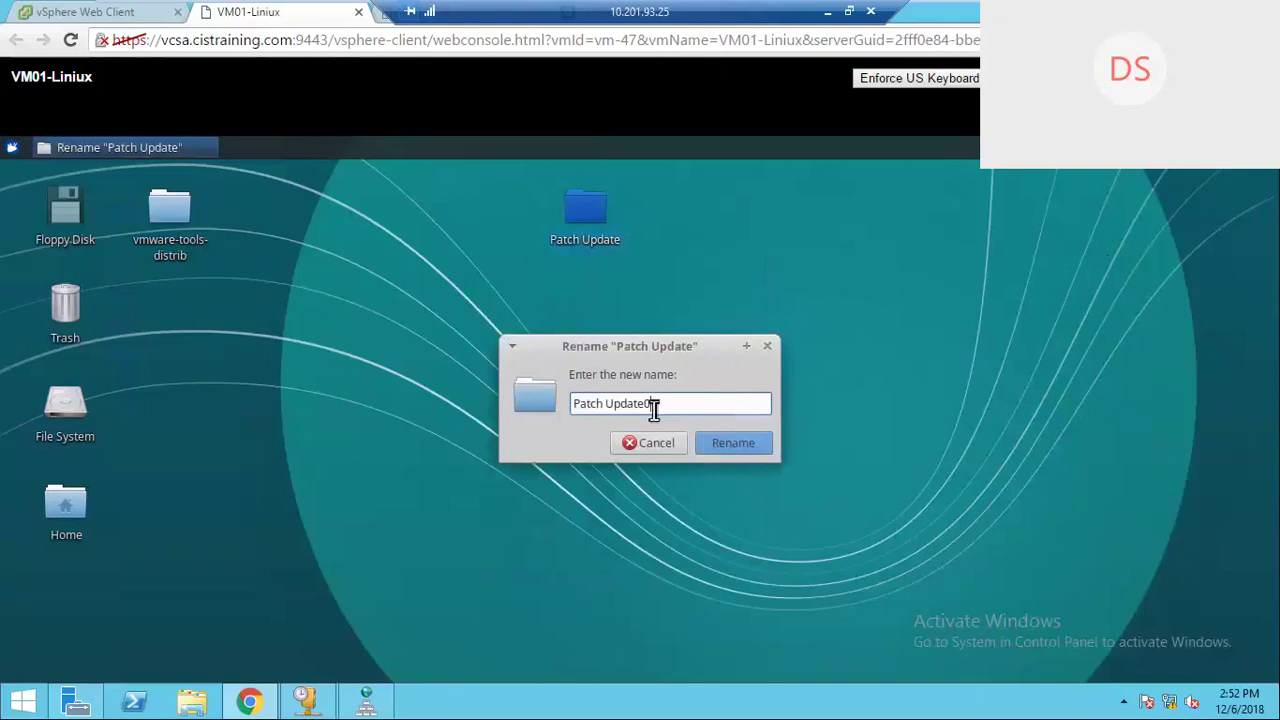
{"action": "key", "text": "BackSpace"}
{"action": "type", "text": "01"}
{"action": "left_click", "coordinate": [738, 448]}
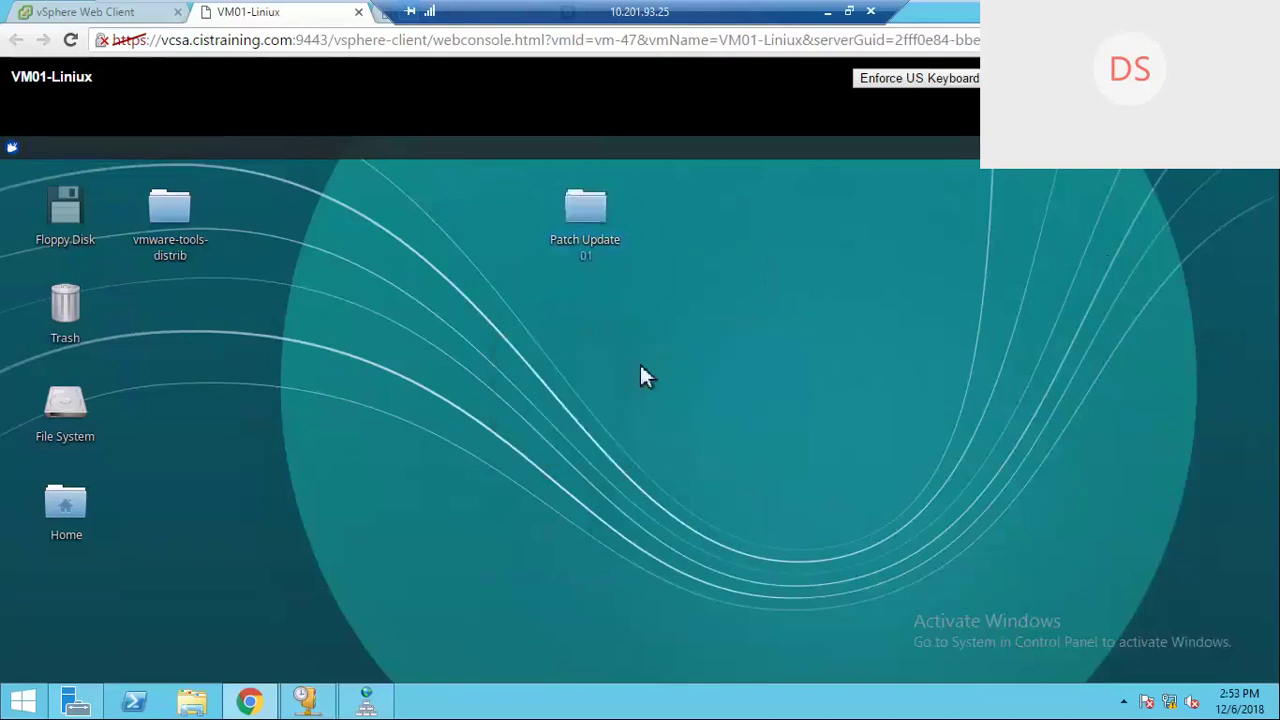
{"action": "left_click", "coordinate": [586, 253]}
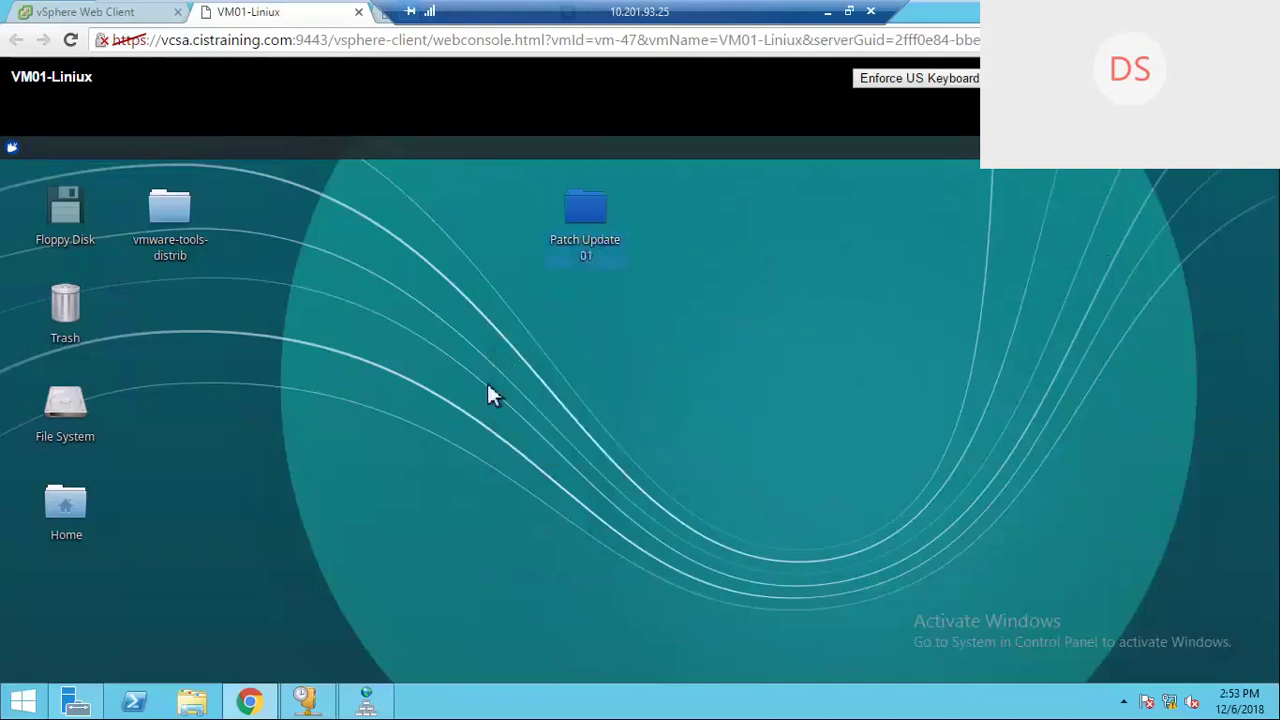
{"action": "left_click", "coordinate": [486, 380]}
Step: Switch between the console and vSphere summary tabs, ending on the vSphere management view
{"action": "left_click", "coordinate": [113, 14]}
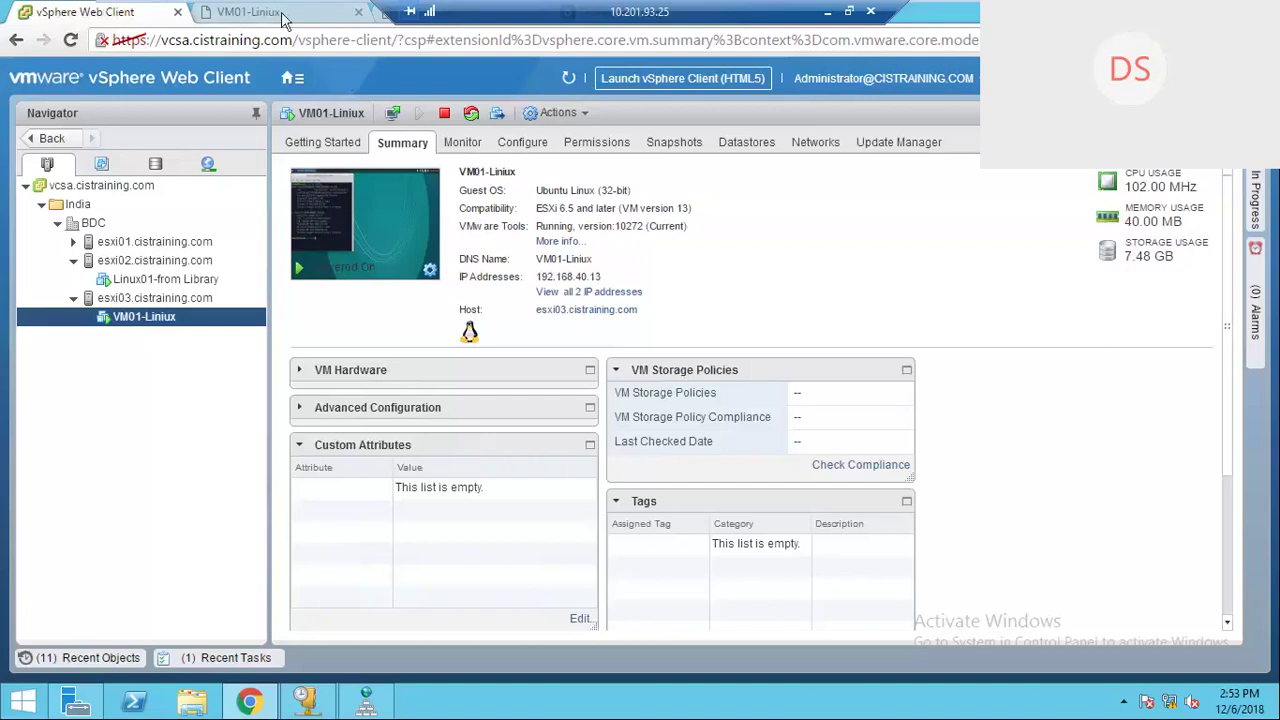
{"action": "left_click", "coordinate": [250, 12]}
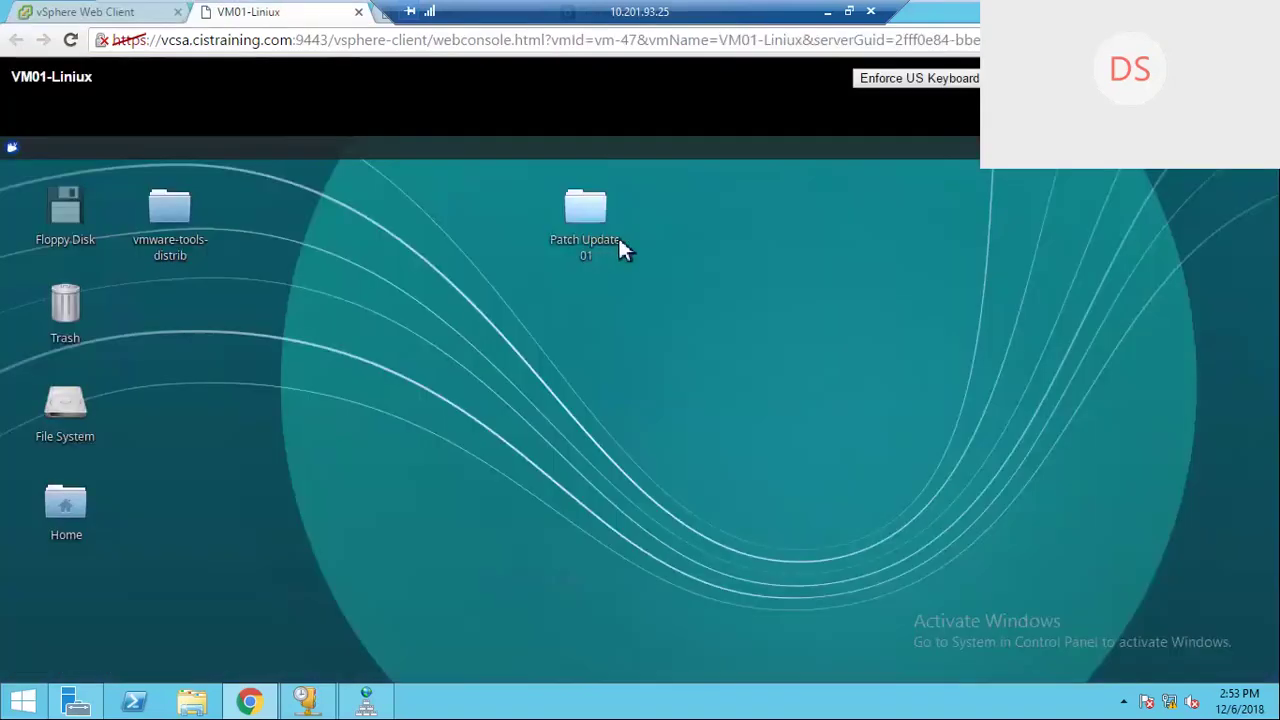
{"action": "left_click", "coordinate": [85, 14]}
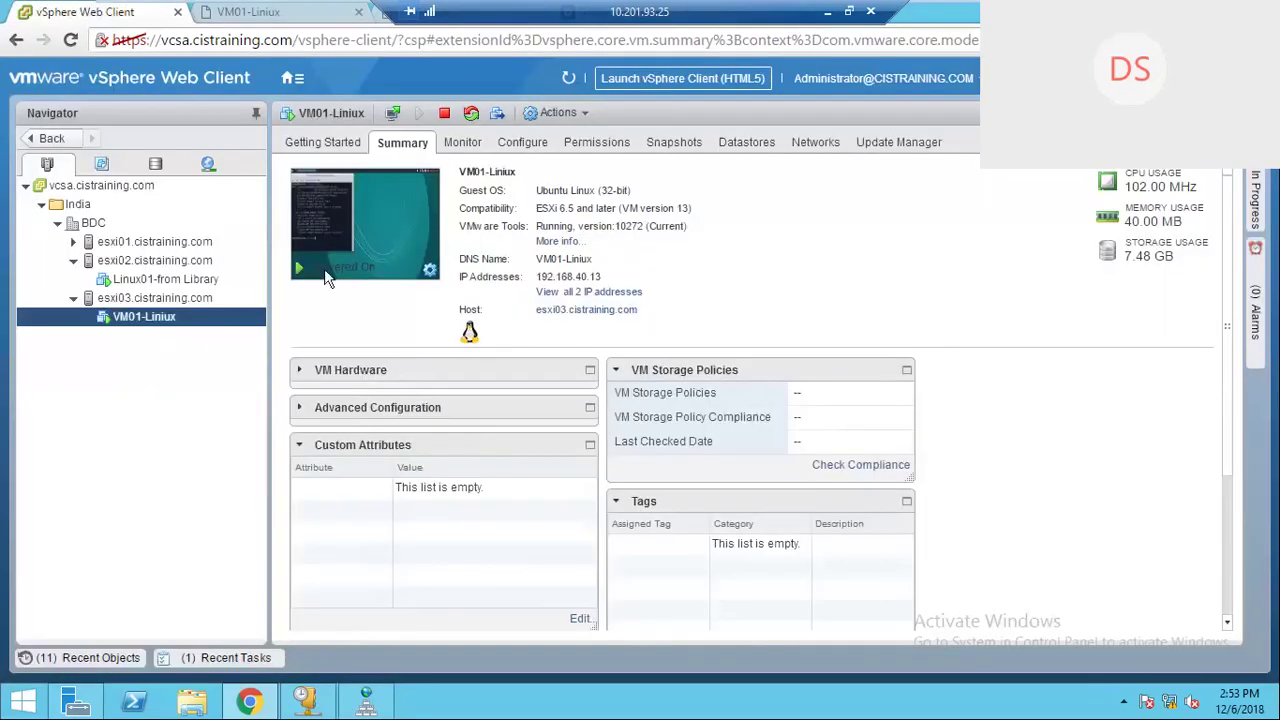
{"action": "left_click", "coordinate": [290, 79]}
{"action": "left_click", "coordinate": [279, 15]}
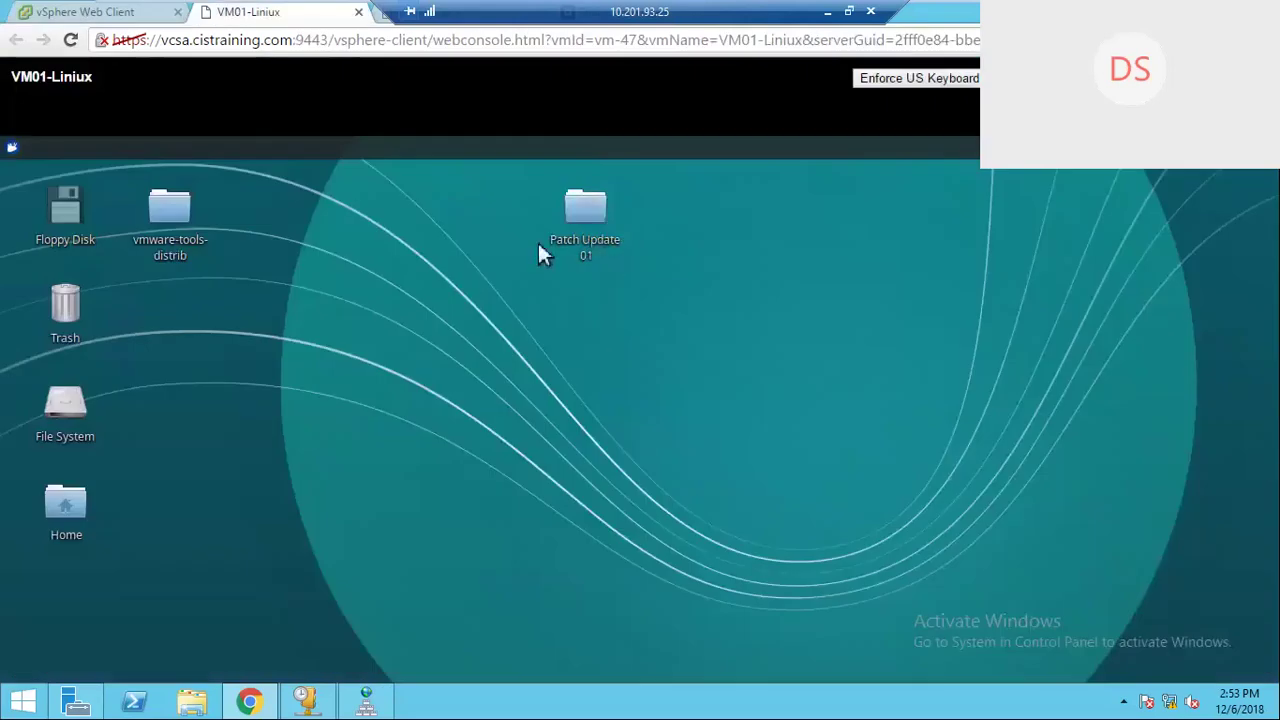
{"action": "left_click", "coordinate": [85, 12]}
Step: Take 'VM Snapshot 02' described 'With Patch update 1', excluding memory and quiescing the guest file system
{"action": "right_click", "coordinate": [172, 320]}
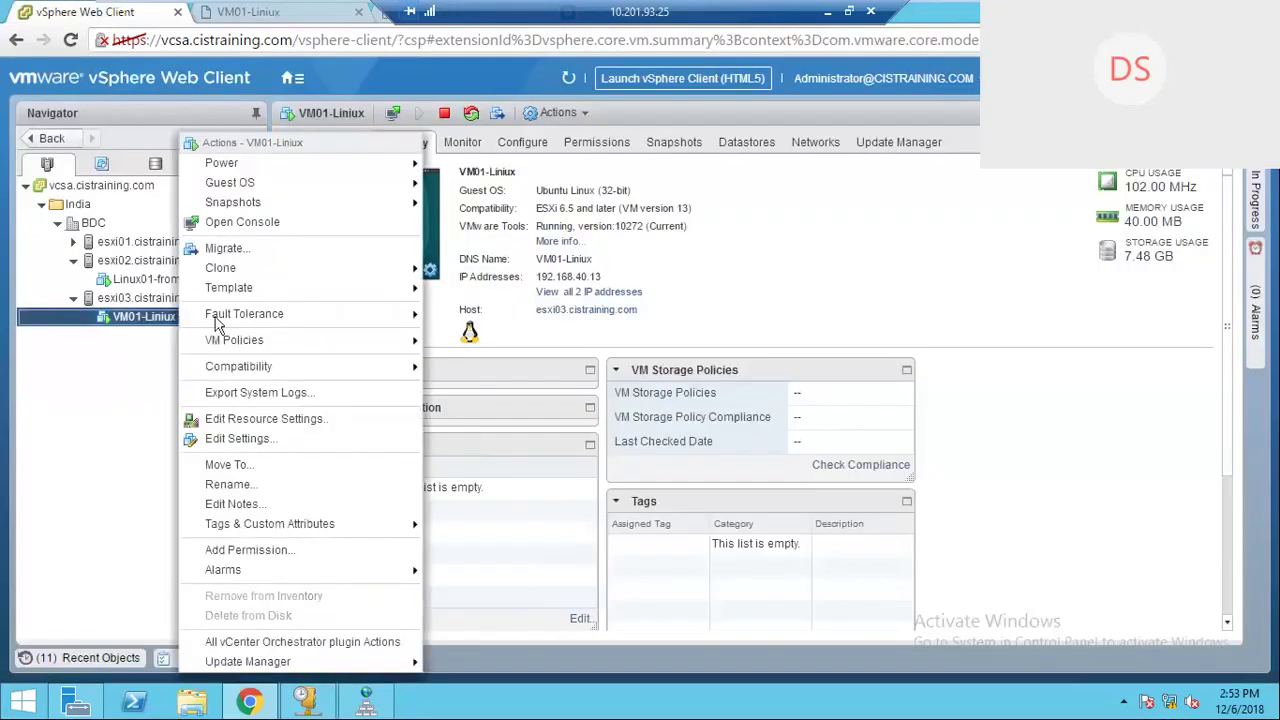
{"action": "mouse_move", "coordinate": [269, 201]}
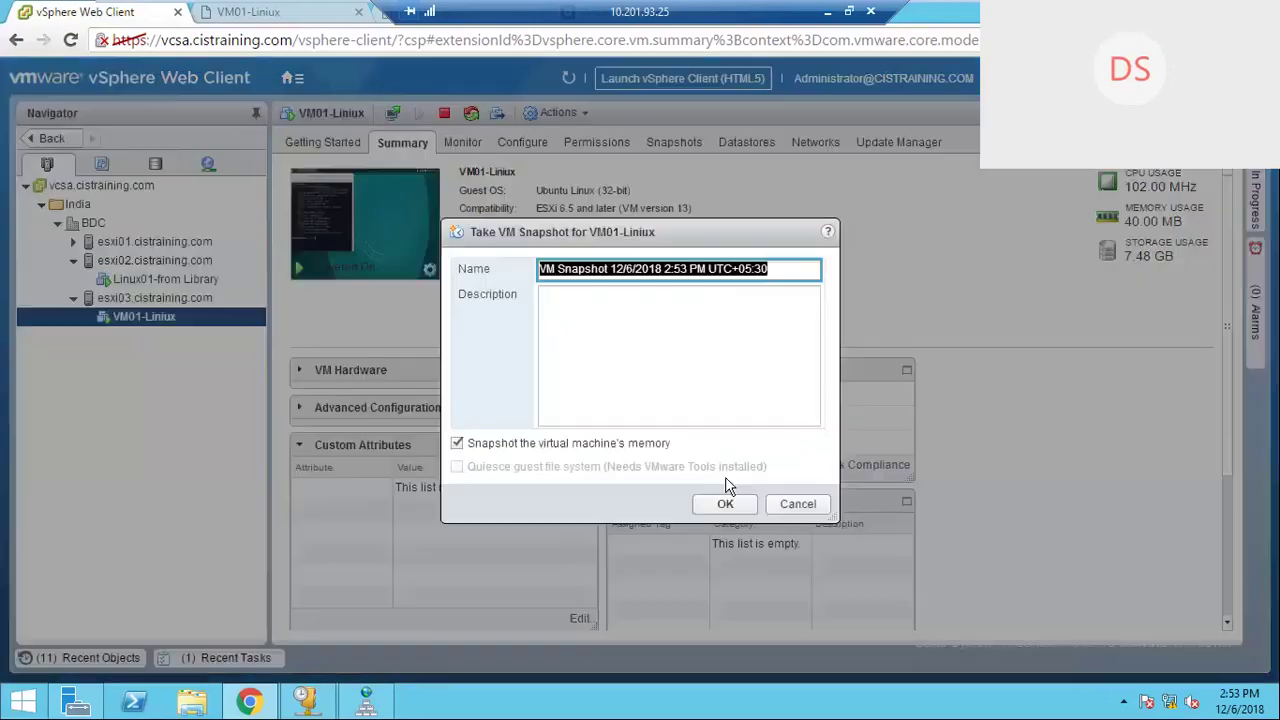
{"action": "left_click", "coordinate": [628, 269]}
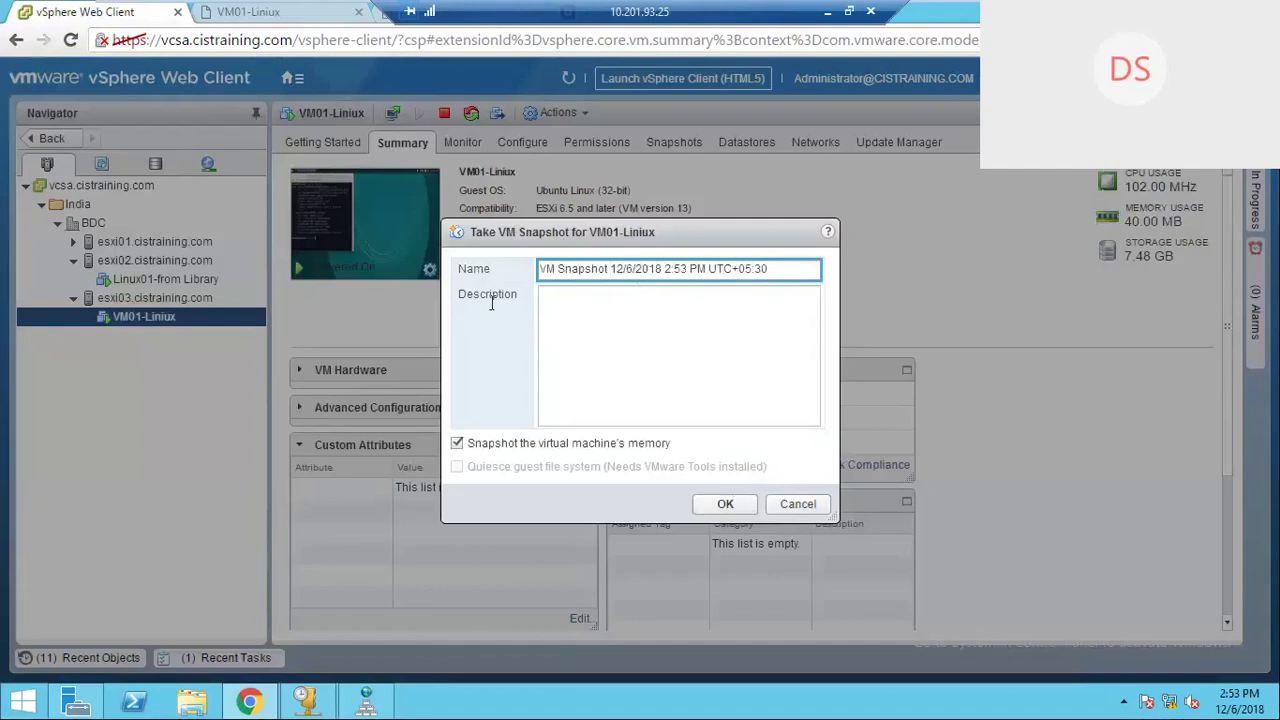
{"action": "type", "text": "o"}
{"action": "type", "text": "2"}
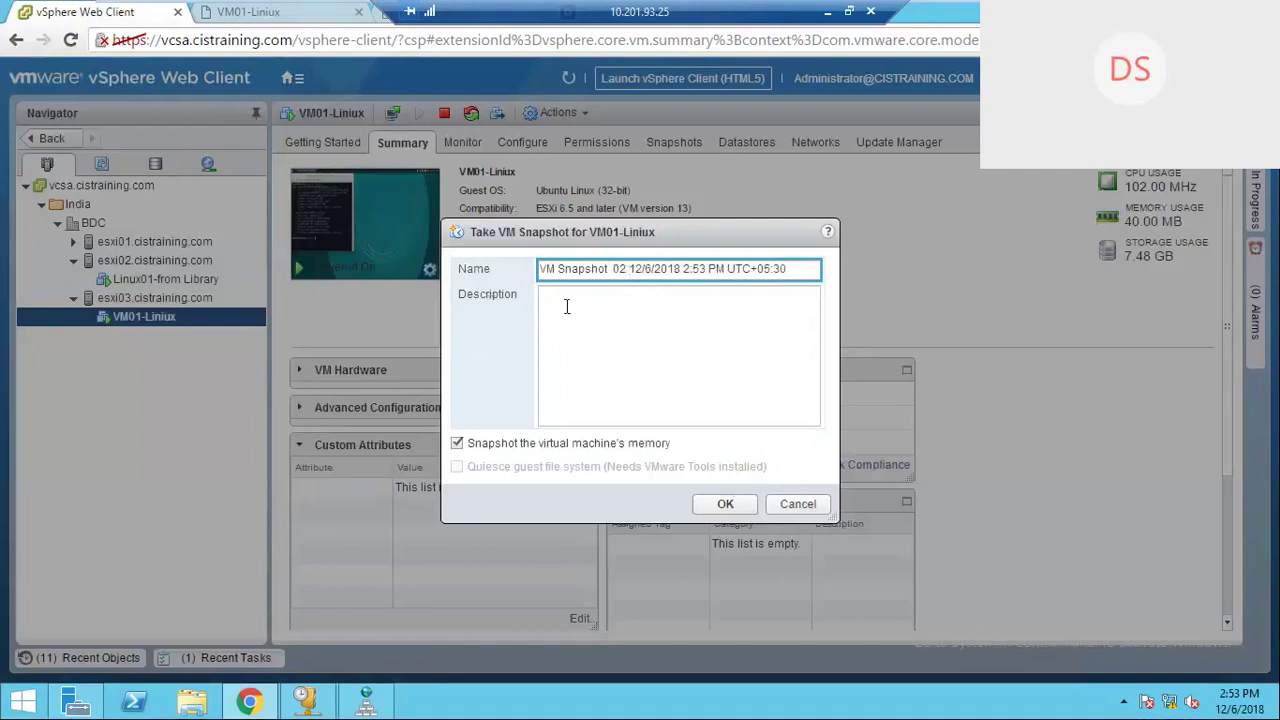
{"action": "left_click", "coordinate": [687, 311]}
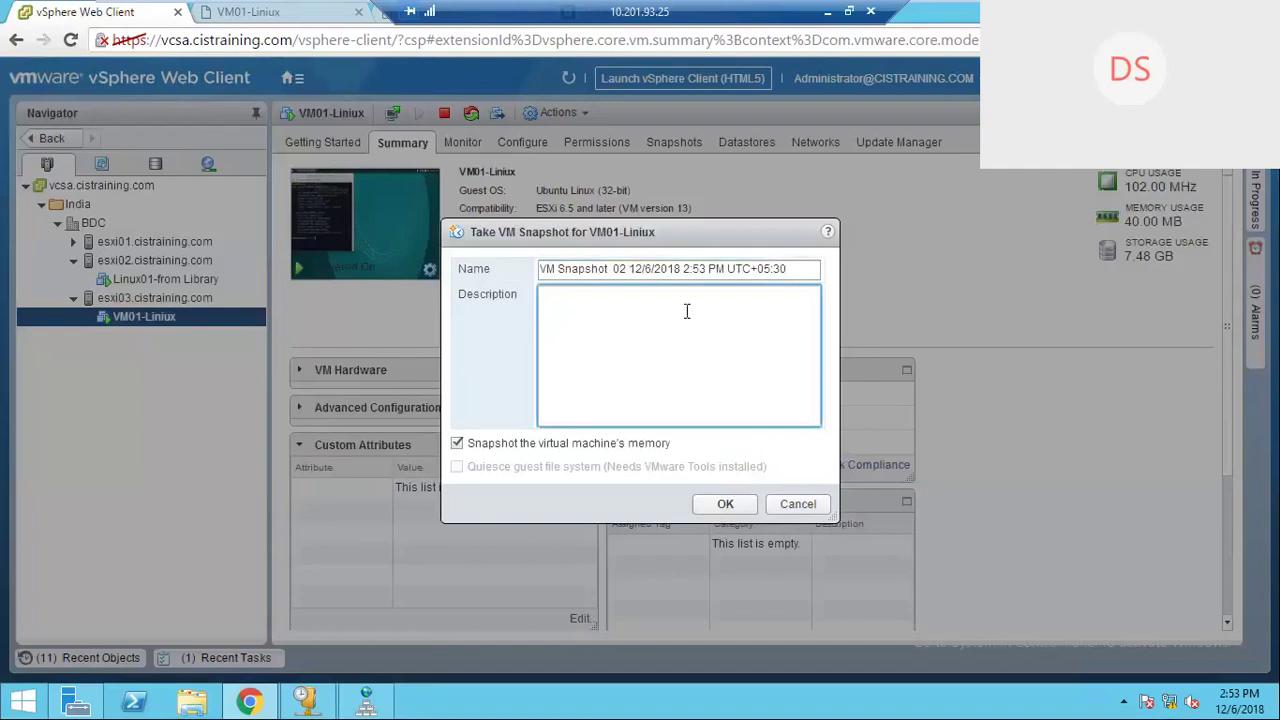
{"action": "type", "text": "With Patch update 1"}
{"action": "left_click", "coordinate": [545, 294]}
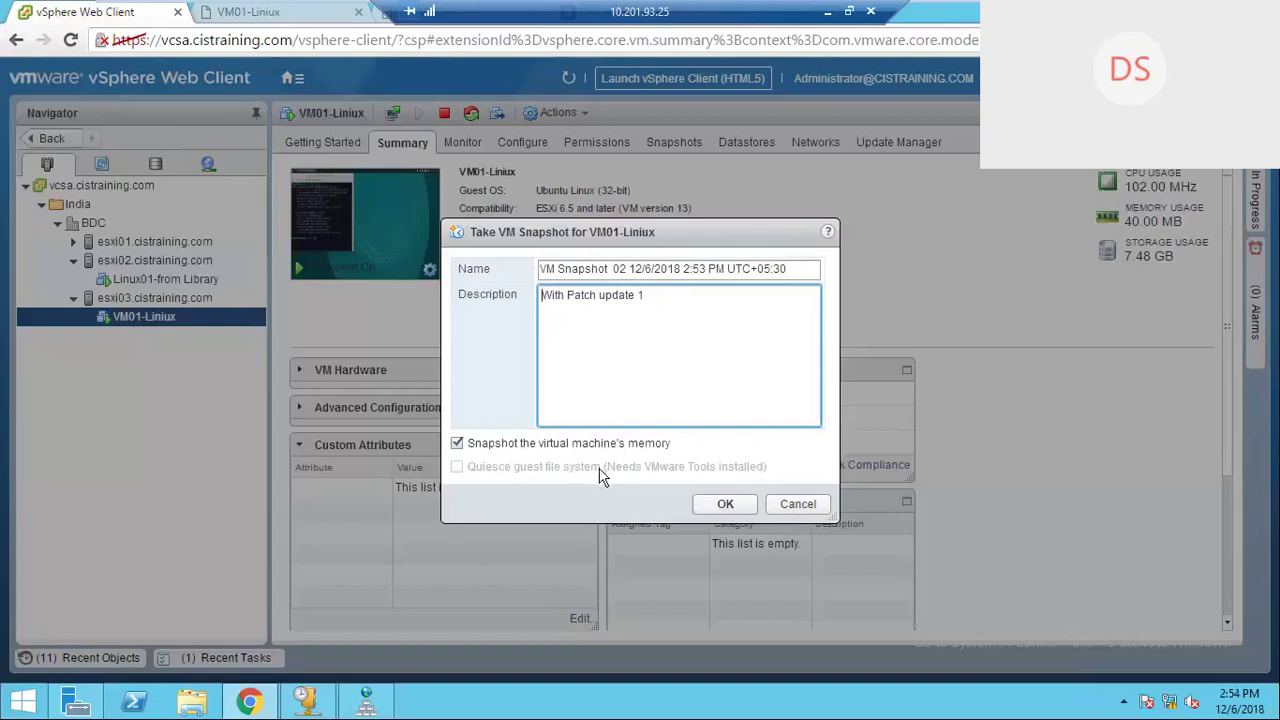
{"action": "left_click", "coordinate": [458, 442]}
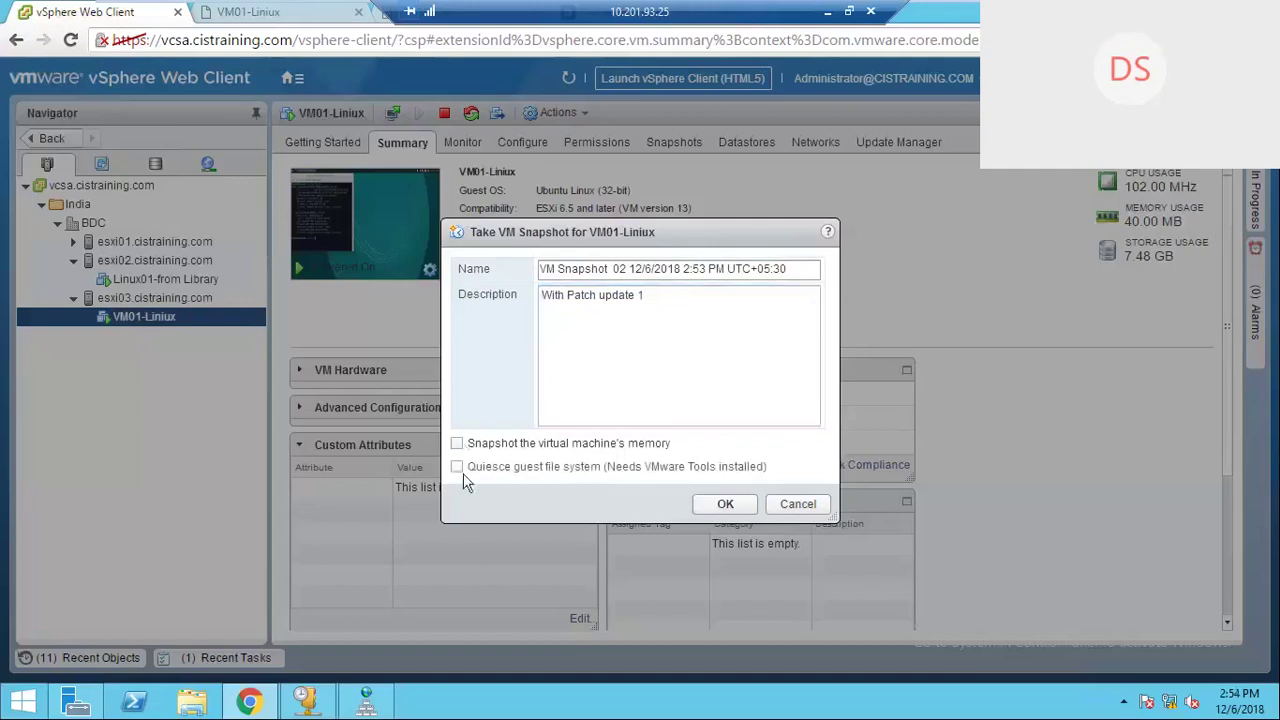
{"action": "left_click", "coordinate": [458, 467]}
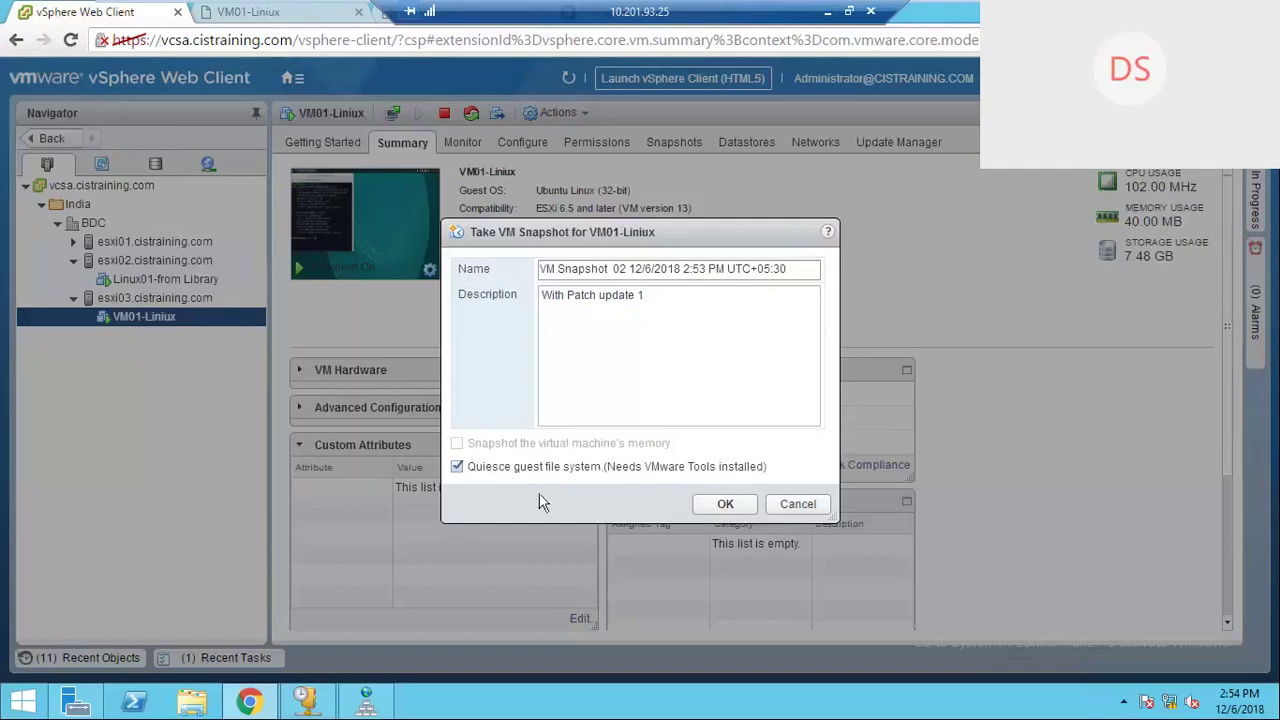
{"action": "left_click", "coordinate": [726, 504]}
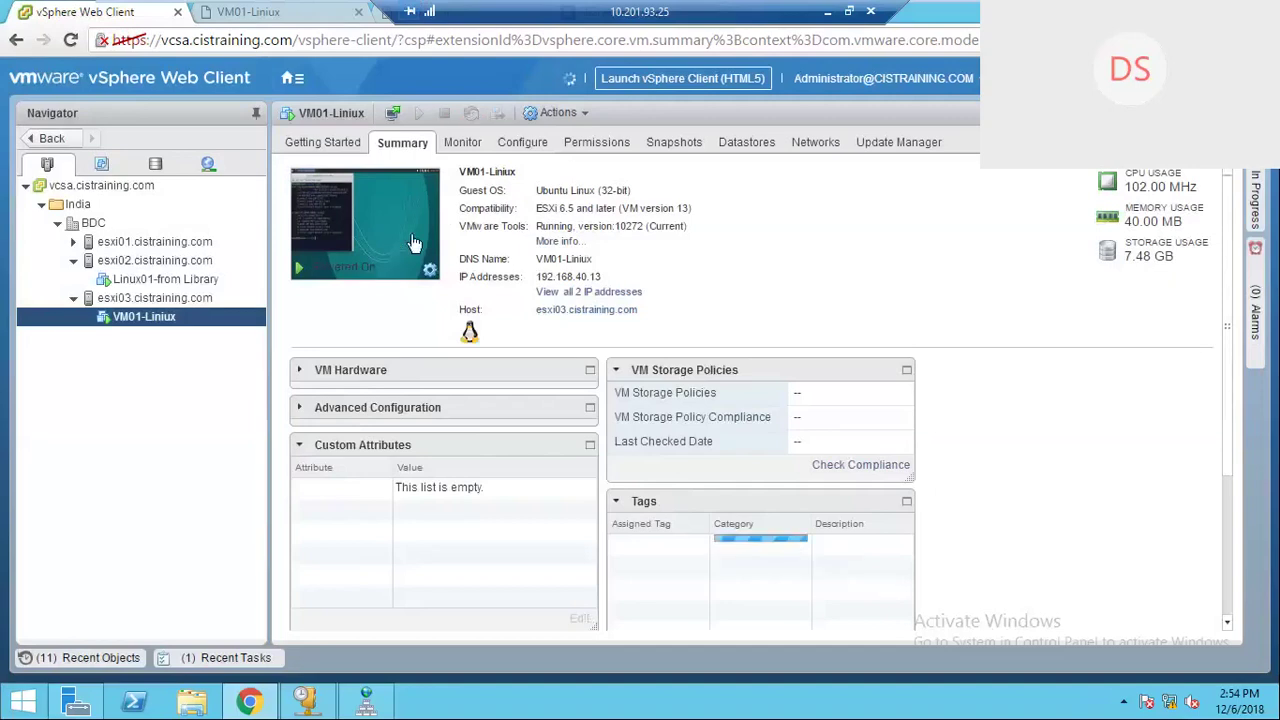
Step: Go to the VM01-Liniux console and close the file manager window on the desktop
{"action": "right_click", "coordinate": [180, 318]}
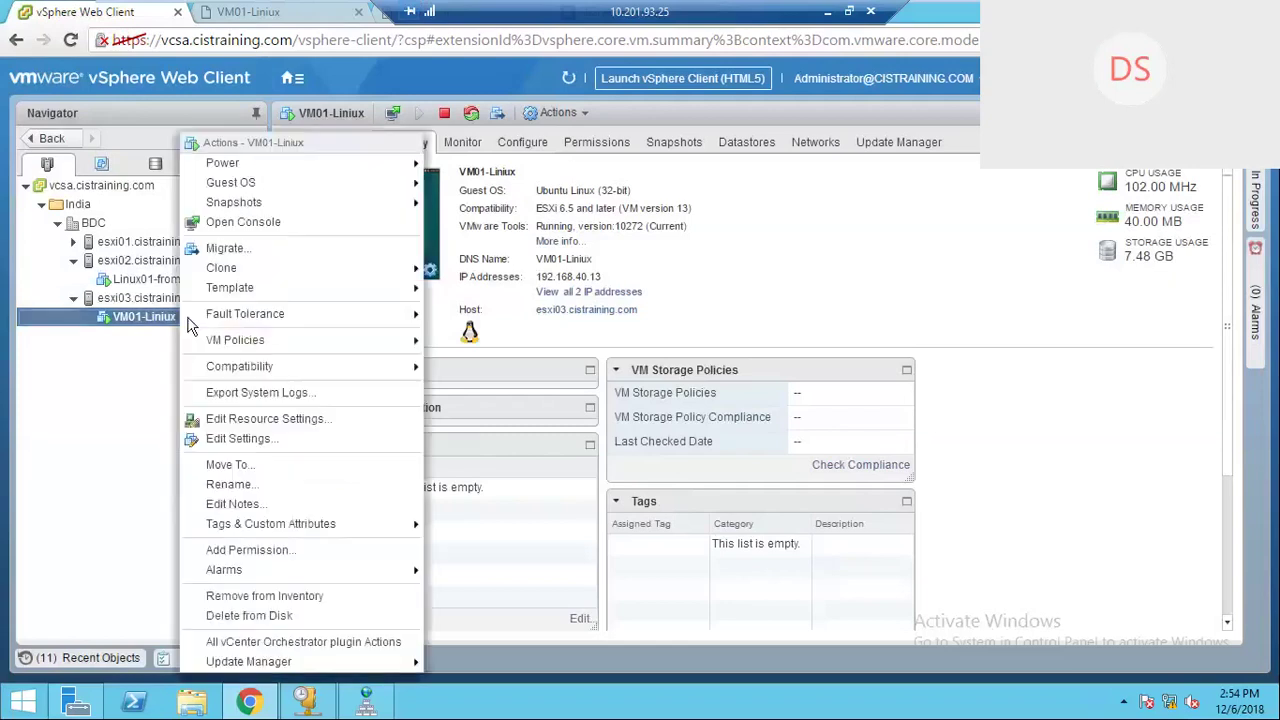
{"action": "left_click", "coordinate": [79, 418]}
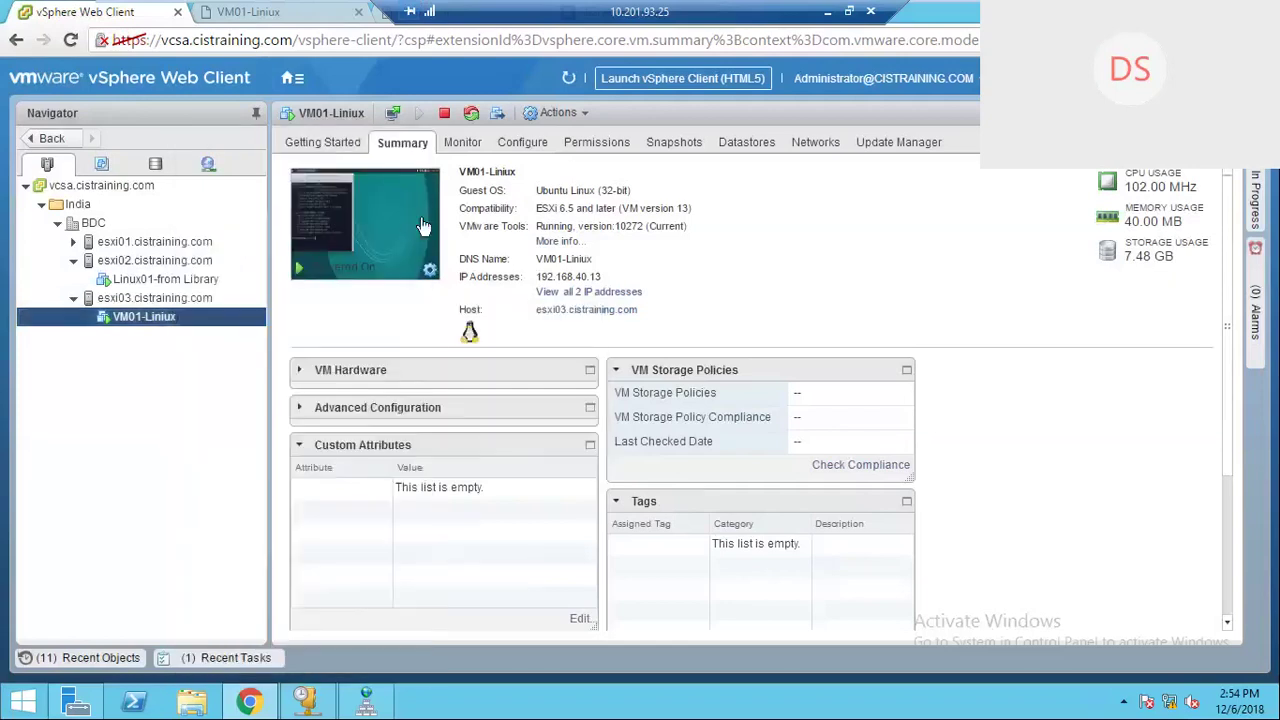
{"action": "left_click", "coordinate": [252, 18]}
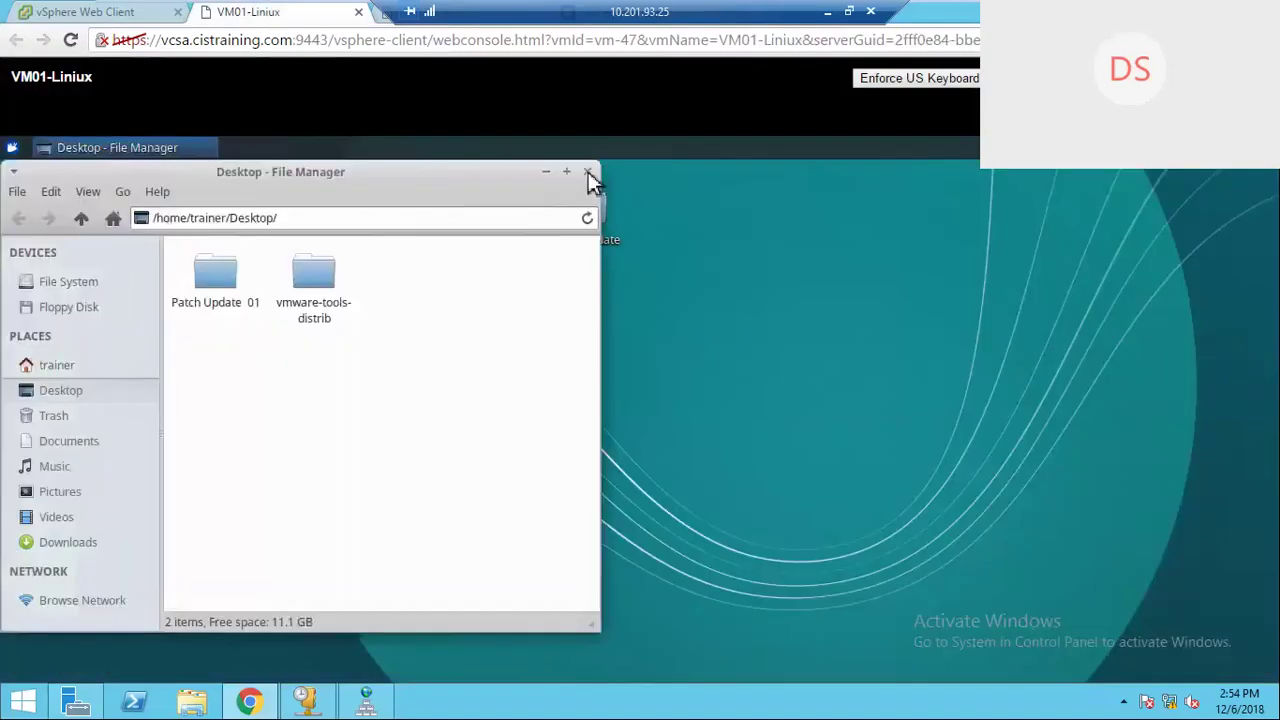
{"action": "left_click", "coordinate": [587, 172]}
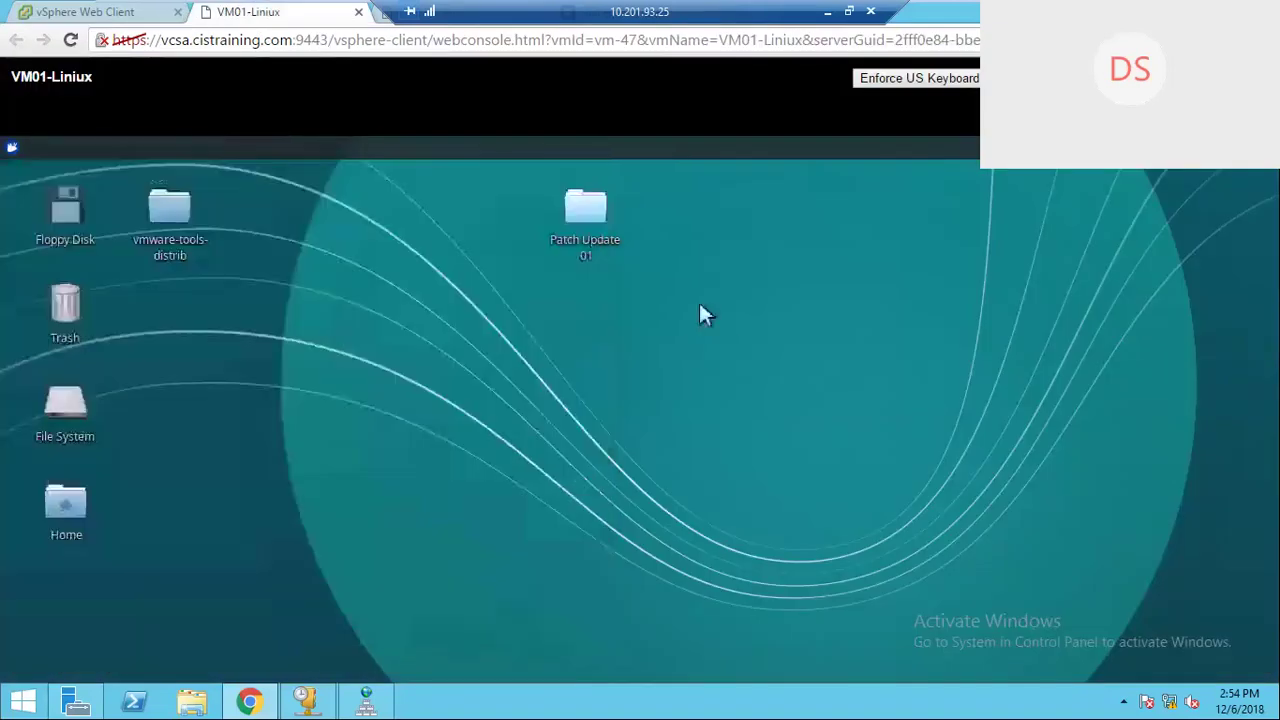
Step: Create a 'Patch Update 02' desktop folder and place it near the centre beside 'Patch Update 01'
{"action": "right_click", "coordinate": [676, 290]}
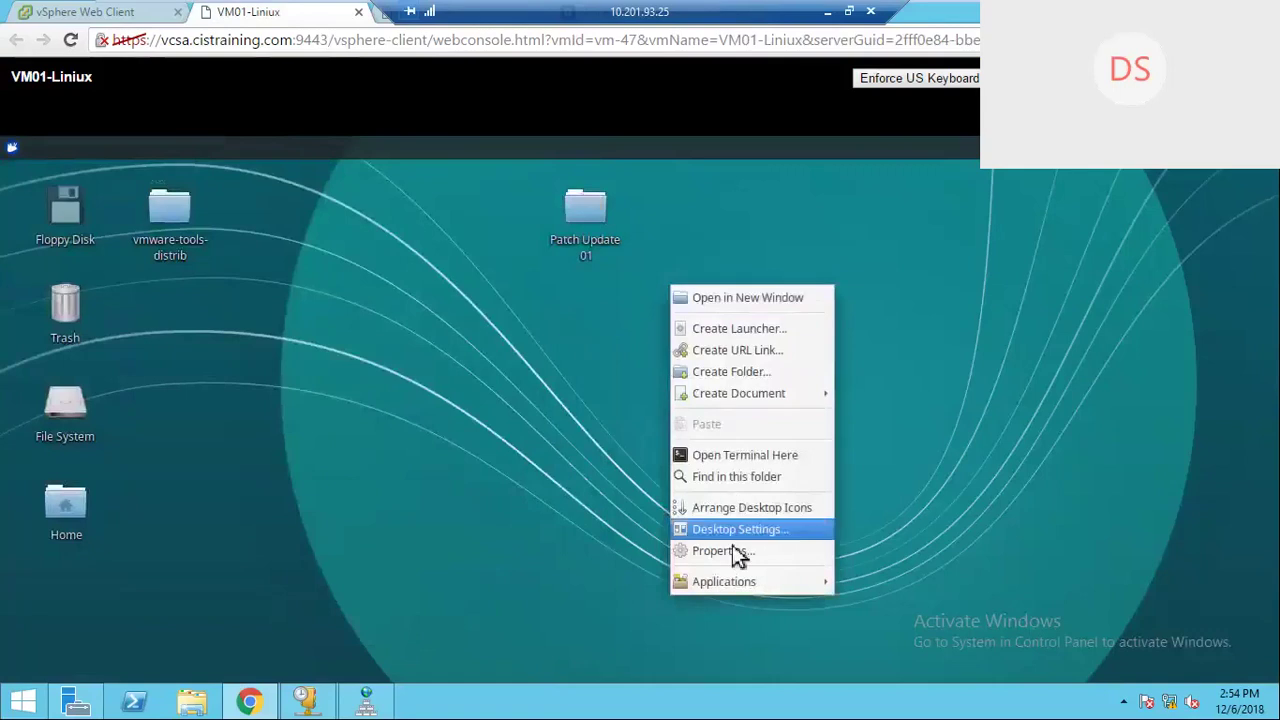
{"action": "mouse_move", "coordinate": [741, 395]}
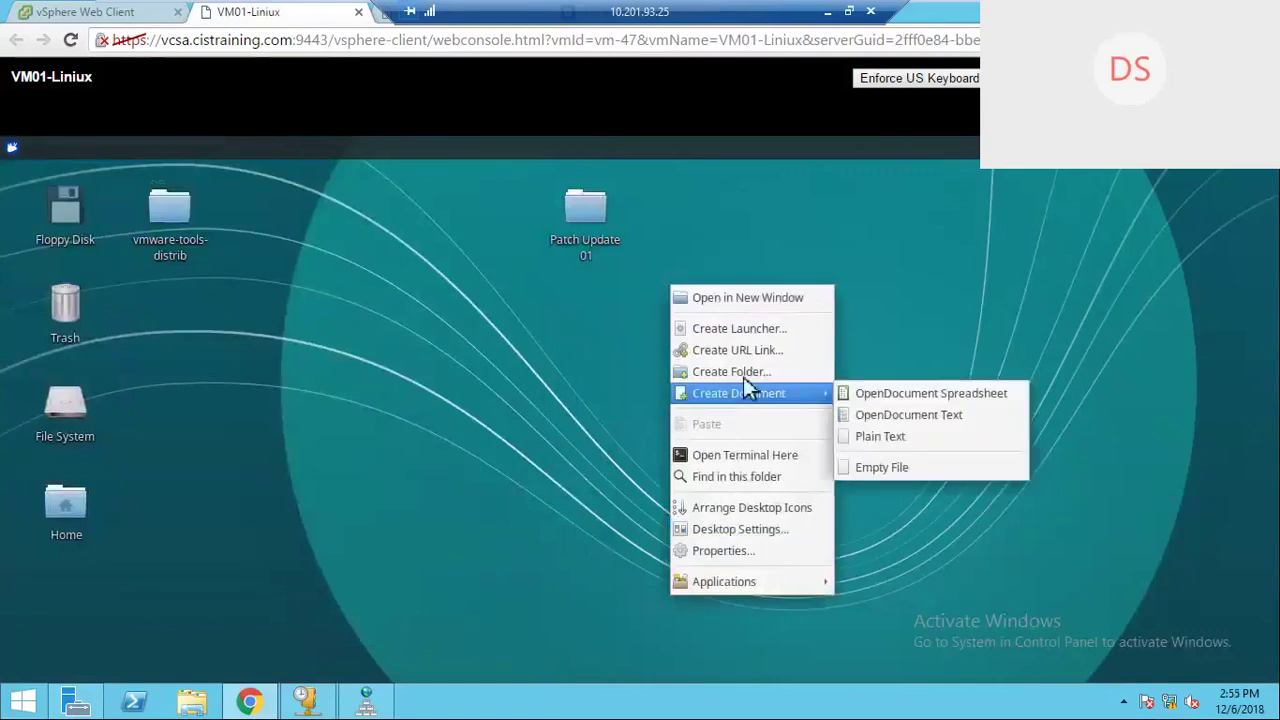
{"action": "left_click", "coordinate": [743, 374]}
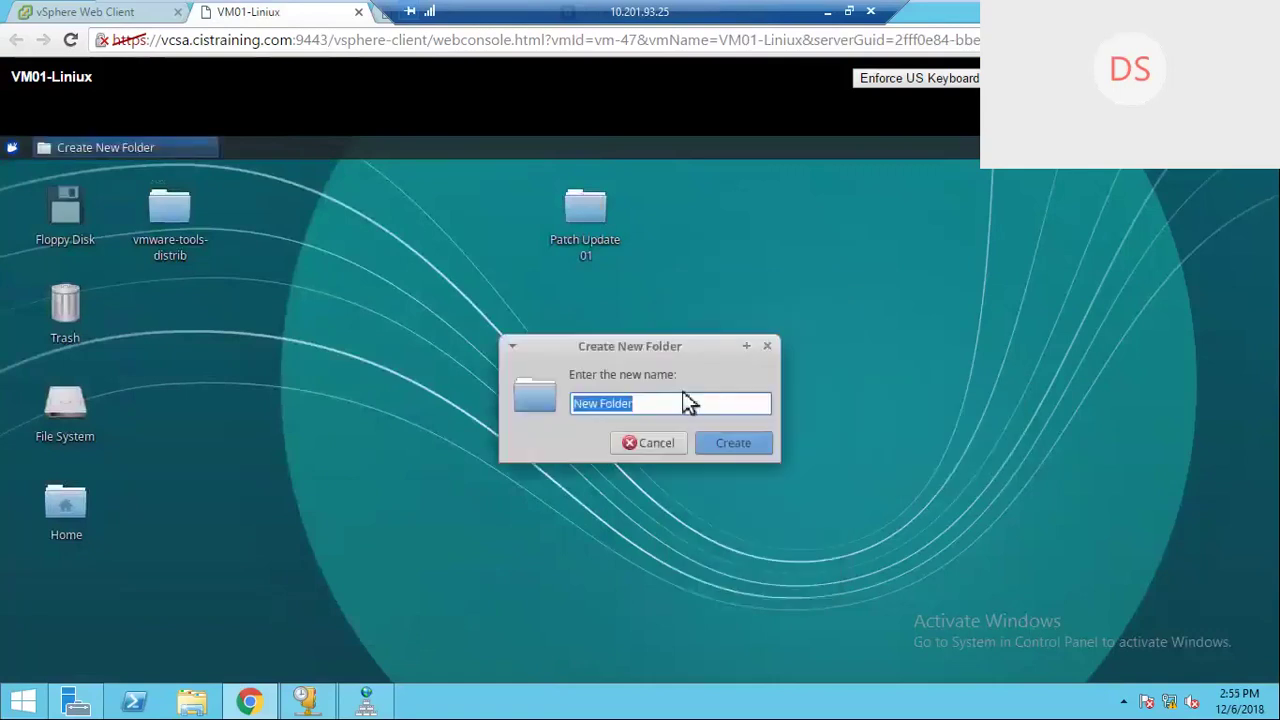
{"action": "type", "text": "Patch Updat"}
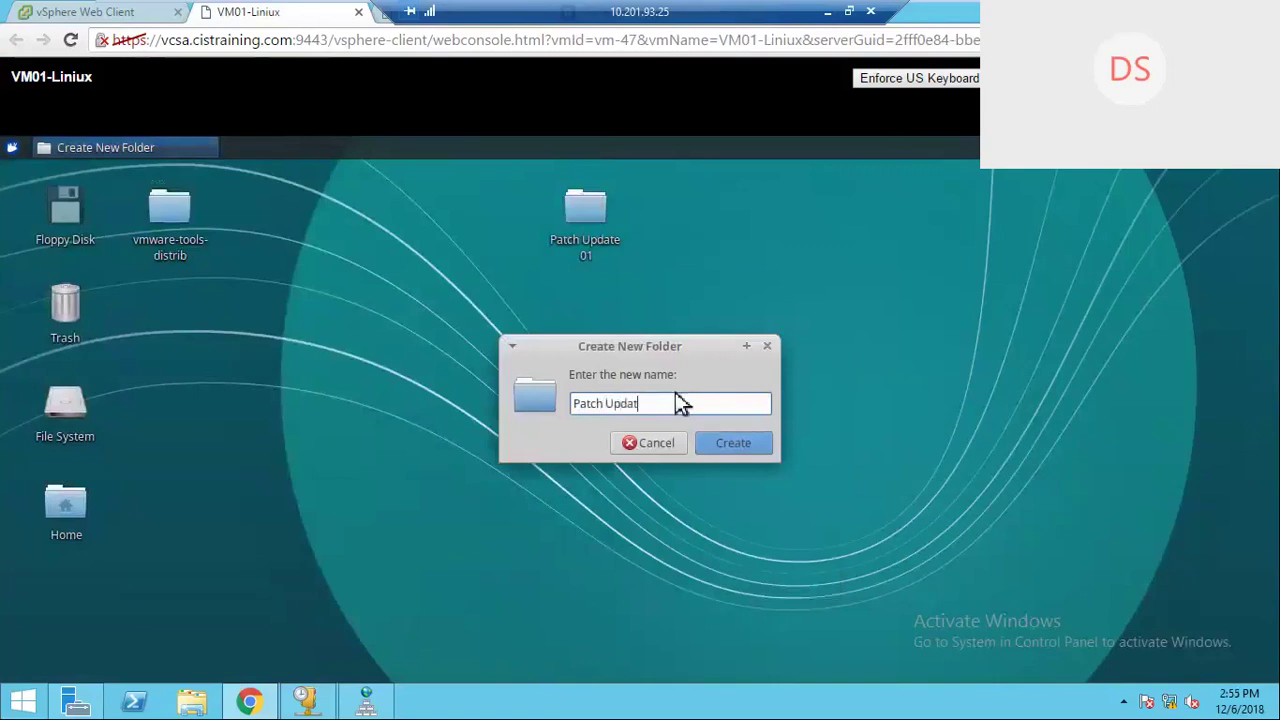
{"action": "type", "text": "e 02"}
{"action": "left_click", "coordinate": [735, 448]}
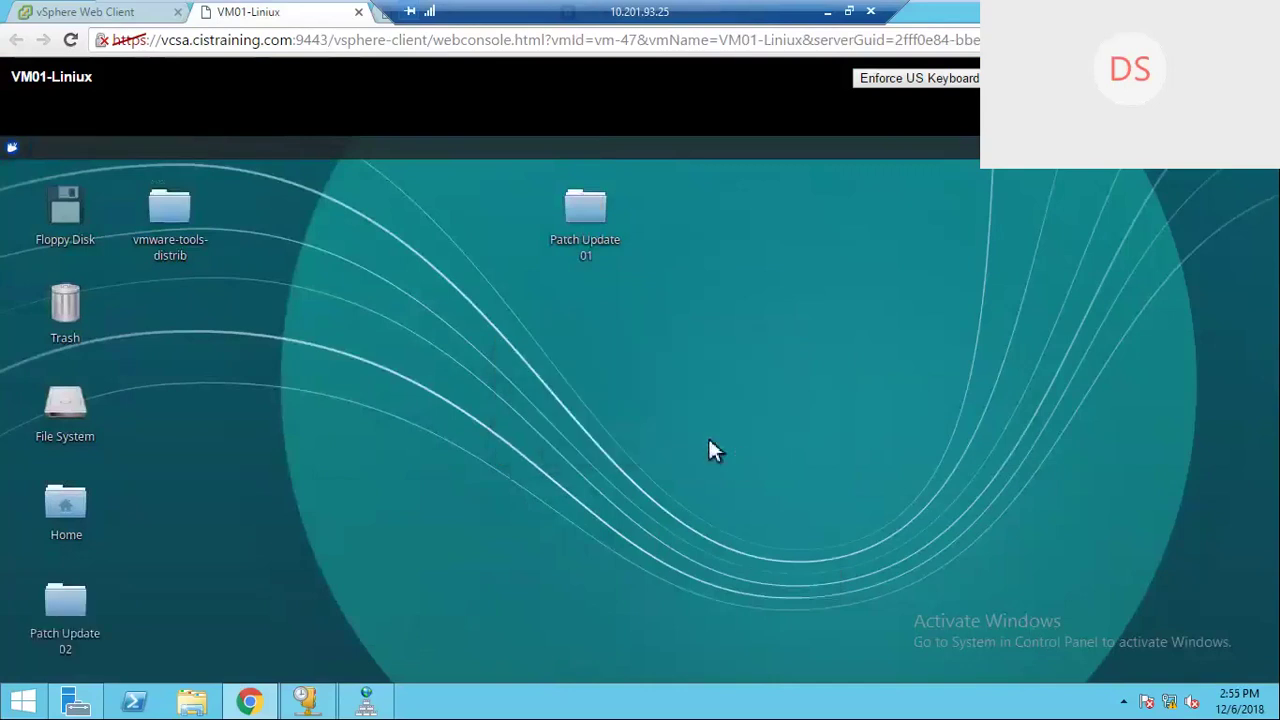
{"action": "left_click_drag", "start_coordinate": [68, 603], "coordinate": [603, 360]}
{"action": "left_click", "coordinate": [603, 362]}
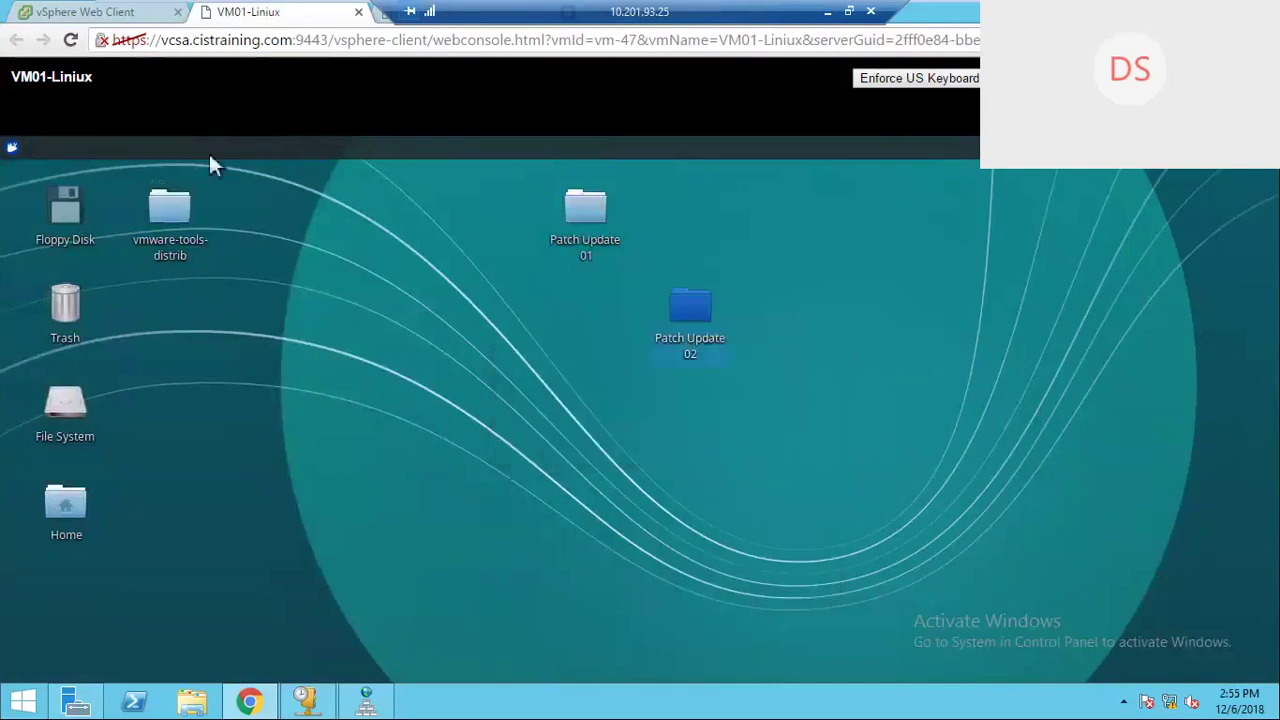
Step: Take 'VM Snapshot 03' of VM01-Liniux, described 'With Snapshot 02', including memory
{"action": "left_click", "coordinate": [88, 17]}
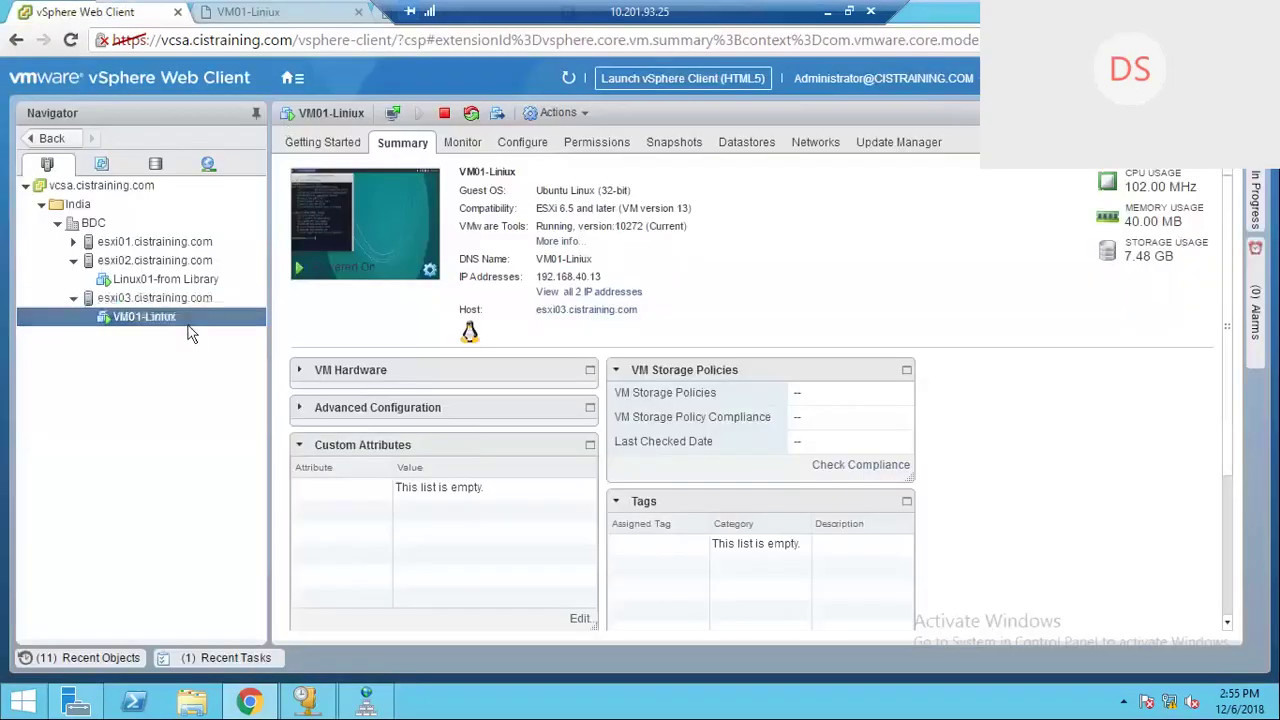
{"action": "right_click", "coordinate": [188, 316]}
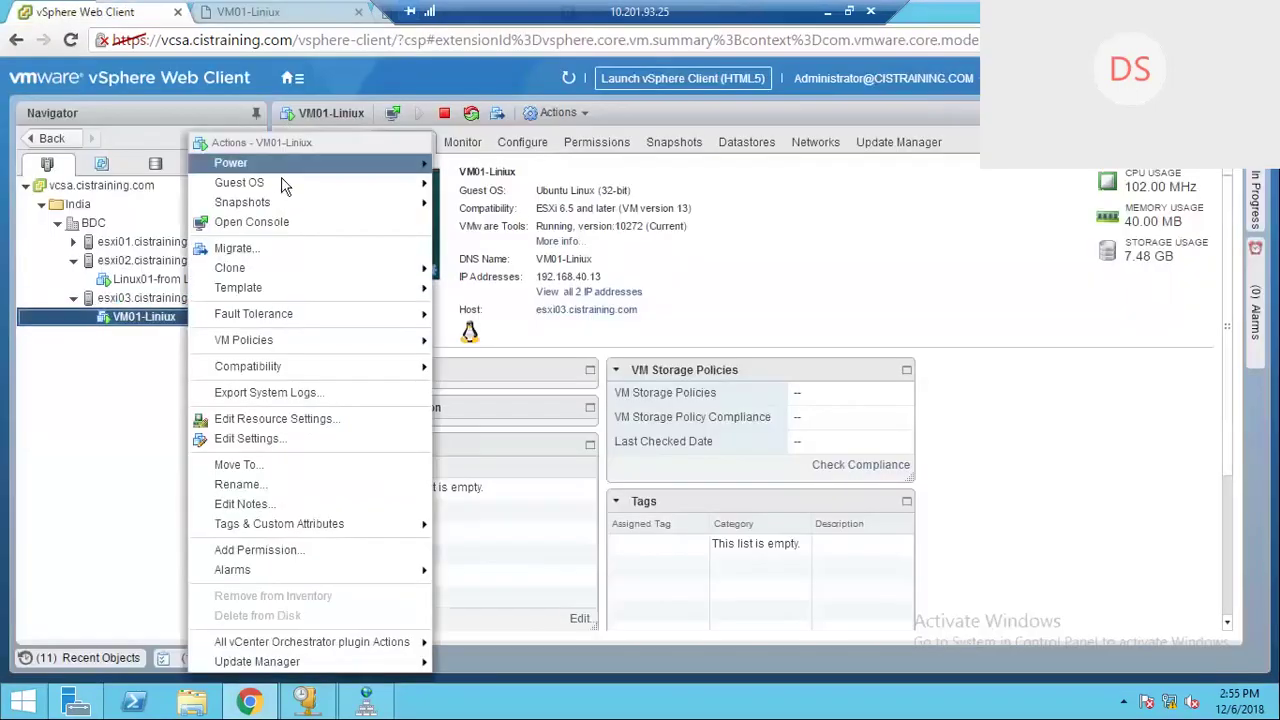
{"action": "mouse_move", "coordinate": [280, 205]}
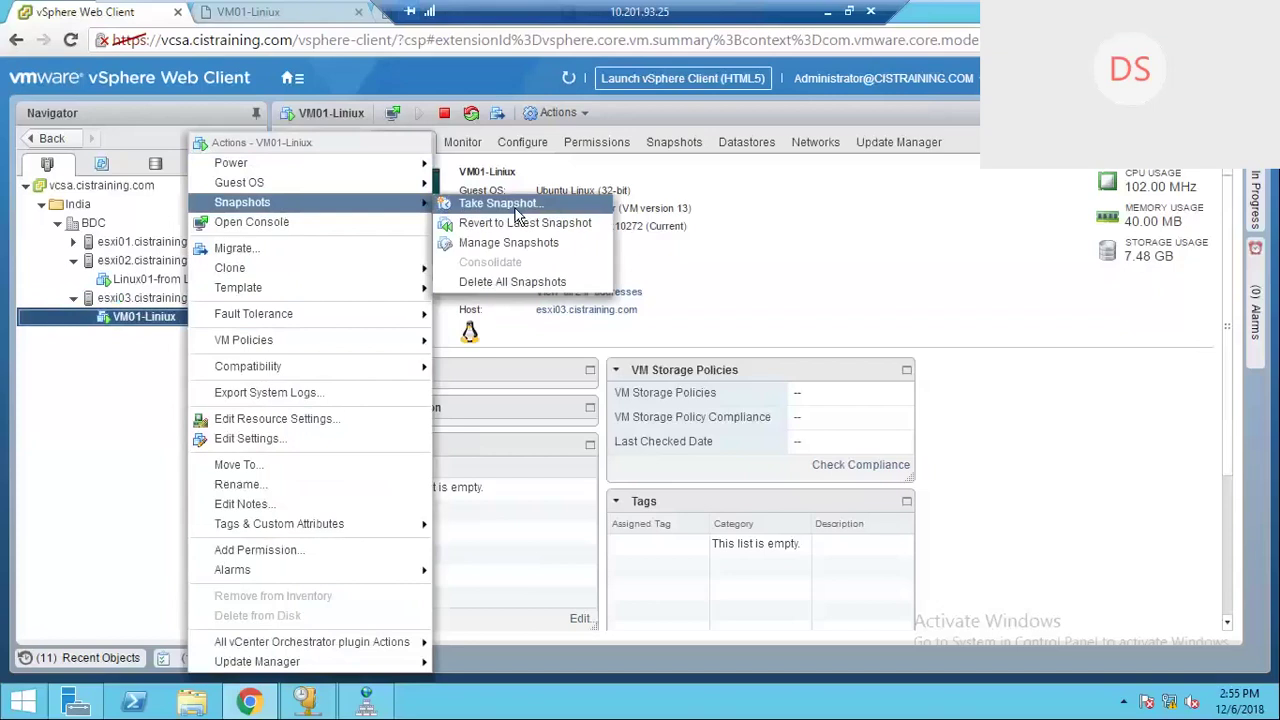
{"action": "left_click", "coordinate": [480, 203]}
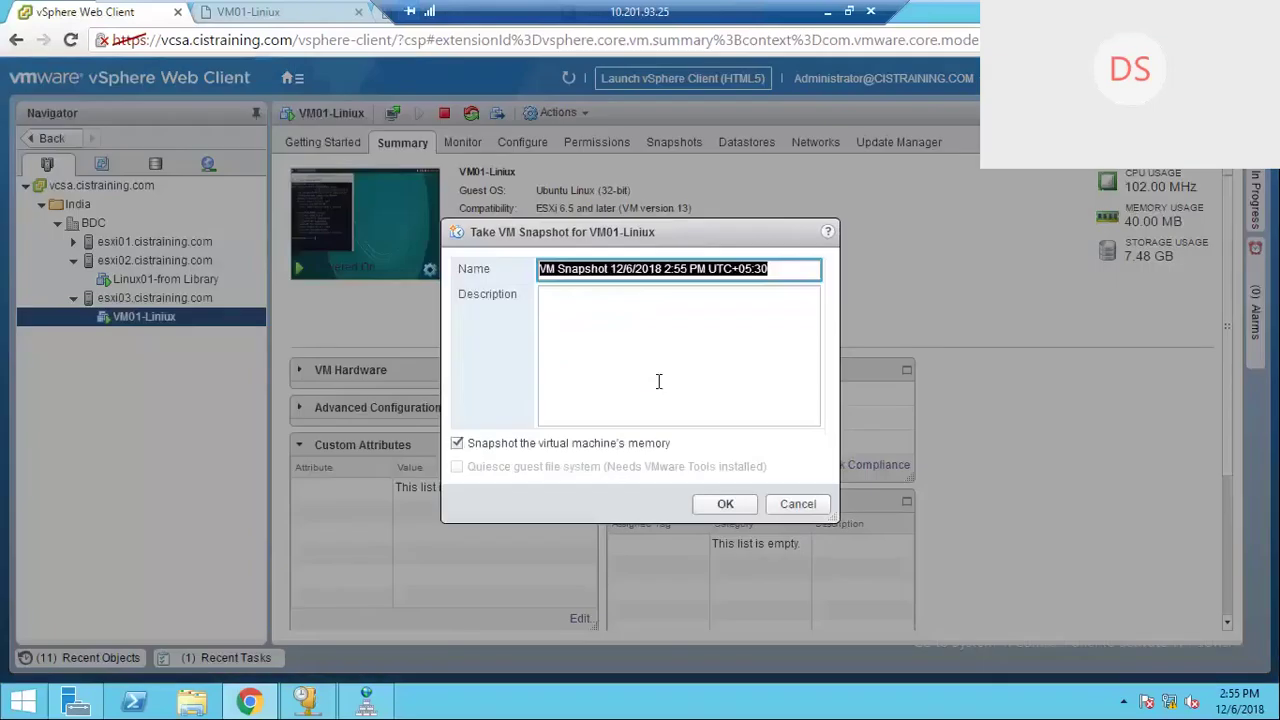
{"action": "left_click", "coordinate": [648, 306]}
{"action": "type", "text": "03"}
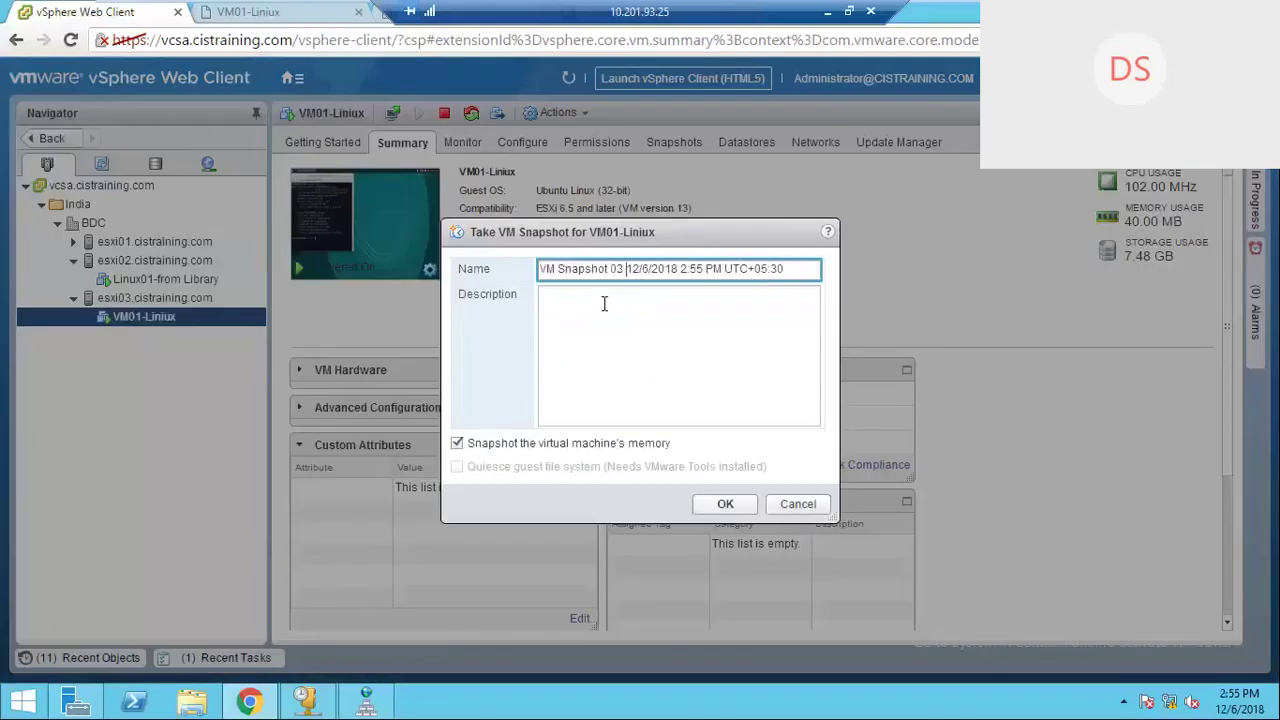
{"action": "left_click", "coordinate": [582, 310]}
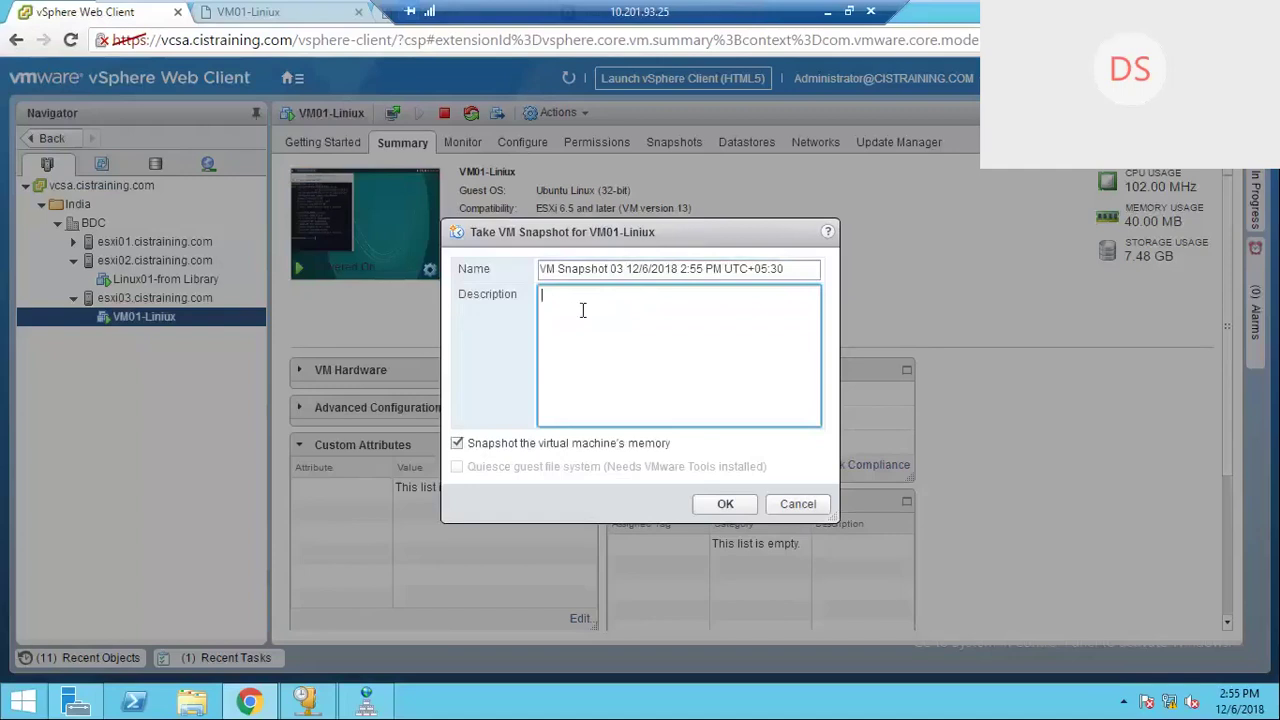
{"action": "type", "text": "S"}
{"action": "type", "text": "napsho"}
{"action": "type", "text": "t"}
{"action": "type", "text": " With"}
{"action": "key", "text": "BackSpace"}
{"action": "key", "text": "BackSpace"}
{"action": "key", "text": "BackSpace"}
{"action": "key", "text": "BackSpace"}
{"action": "key", "text": "BackSpace"}
{"action": "key", "text": "BackSpace"}
{"action": "key", "text": "BackSpace"}
{"action": "key", "text": "BackSpace"}
{"action": "key", "text": "BackSpace"}
{"action": "key", "text": "BackSpace"}
{"action": "key", "text": "BackSpace"}
{"action": "key", "text": "BackSpace"}
{"action": "key", "text": "BackSpace"}
{"action": "type", "text": "With"}
{"action": "type", "text": "Snapshot 02"}
{"action": "left_click", "coordinate": [725, 505]}
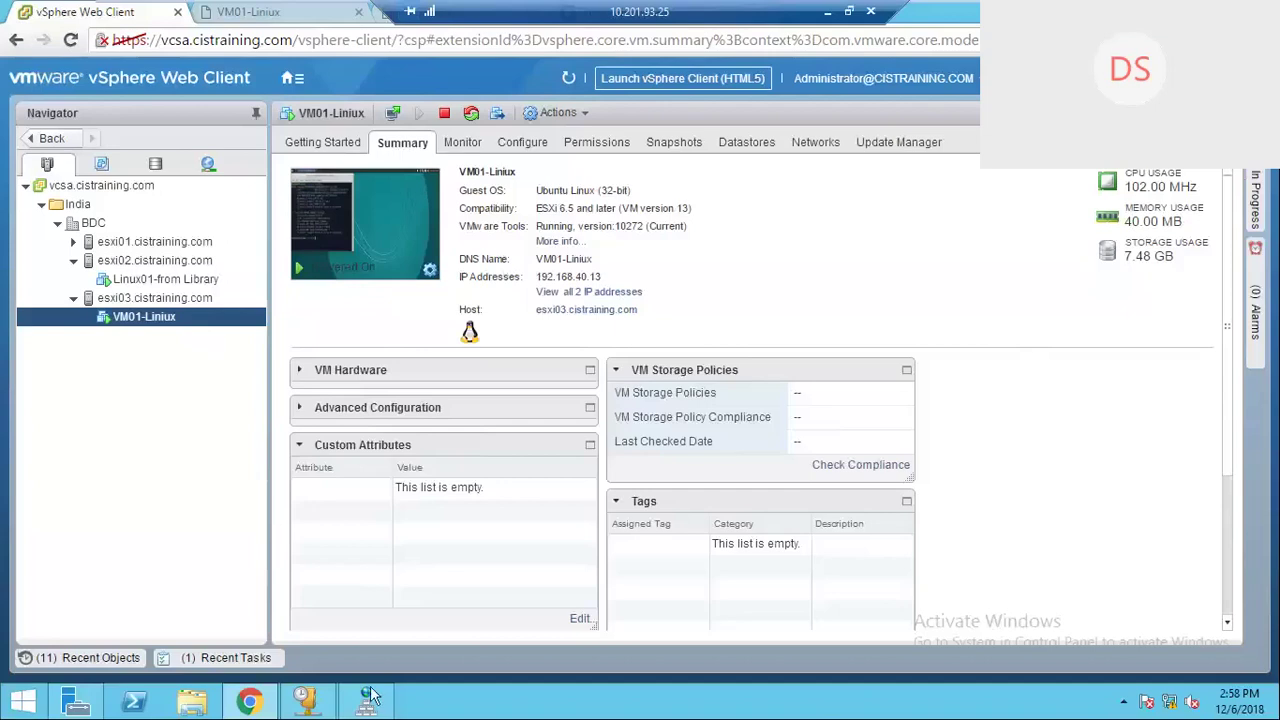
Step: Check the VM01-Liniux console, then open Take Snapshot from VM01-Liniux's actions in vSphere
{"action": "left_click", "coordinate": [268, 14]}
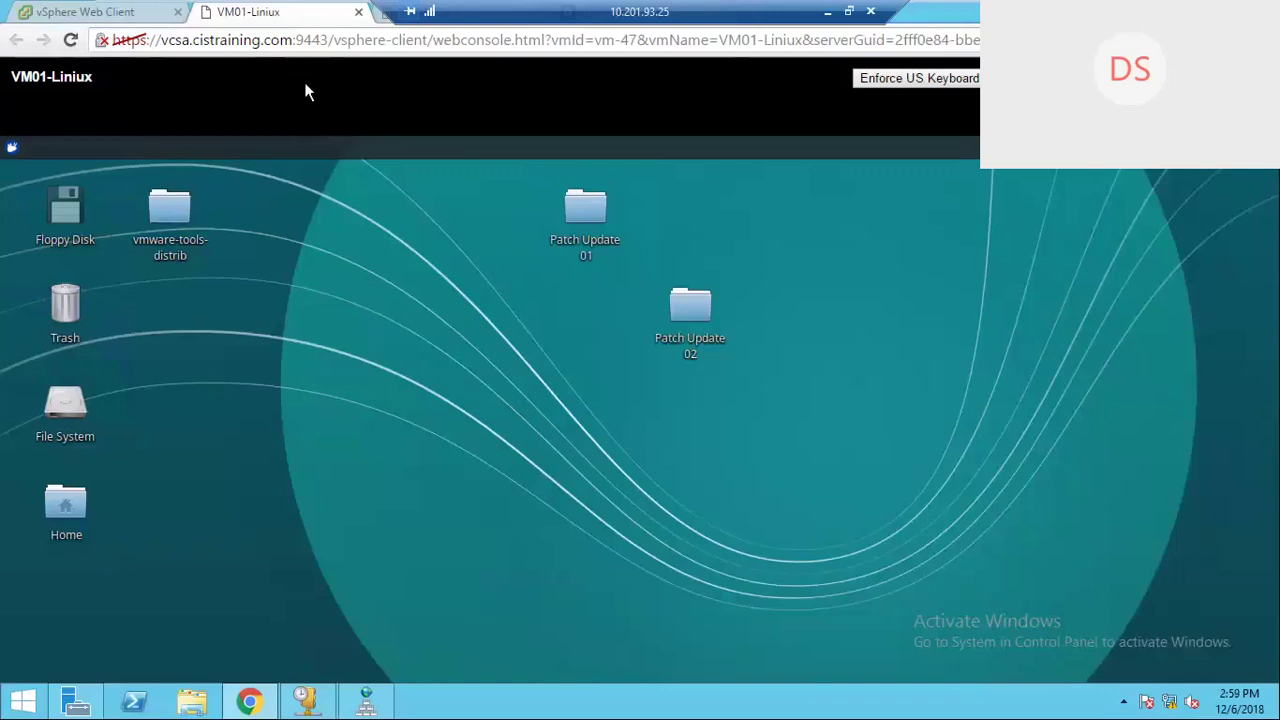
{"action": "left_click", "coordinate": [118, 14]}
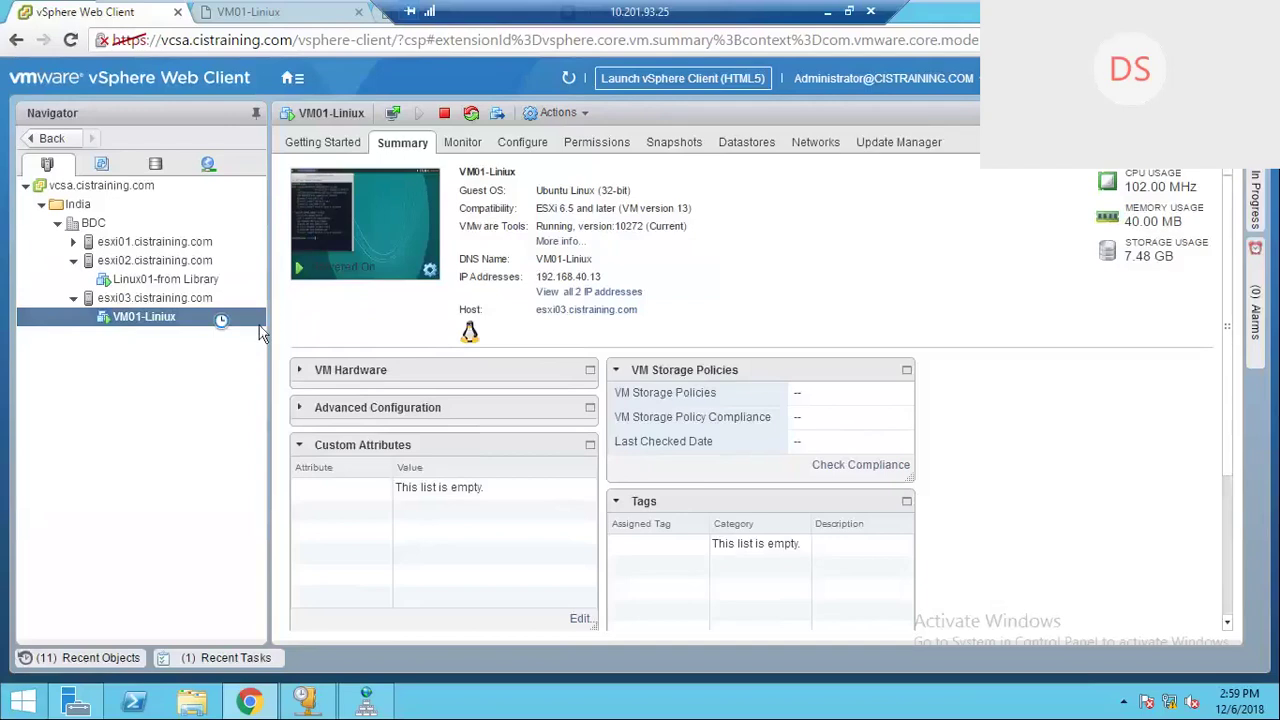
{"action": "right_click", "coordinate": [216, 318]}
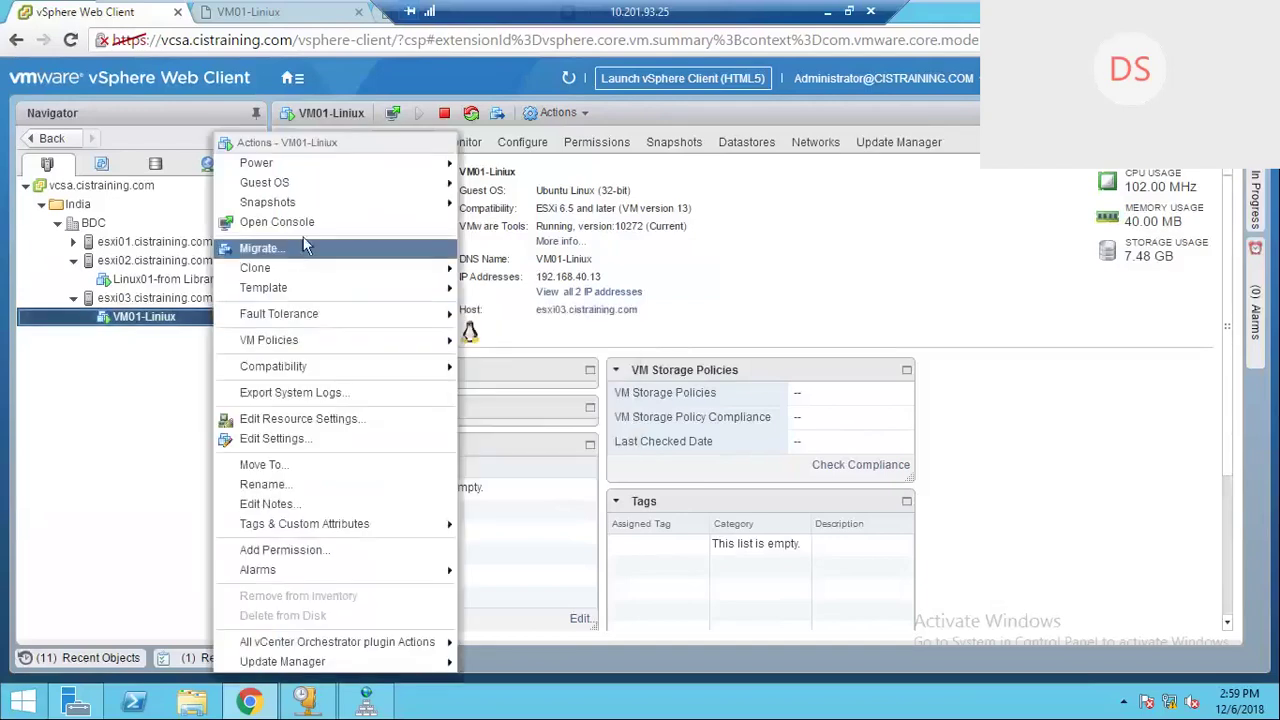
{"action": "left_click", "coordinate": [128, 567]}
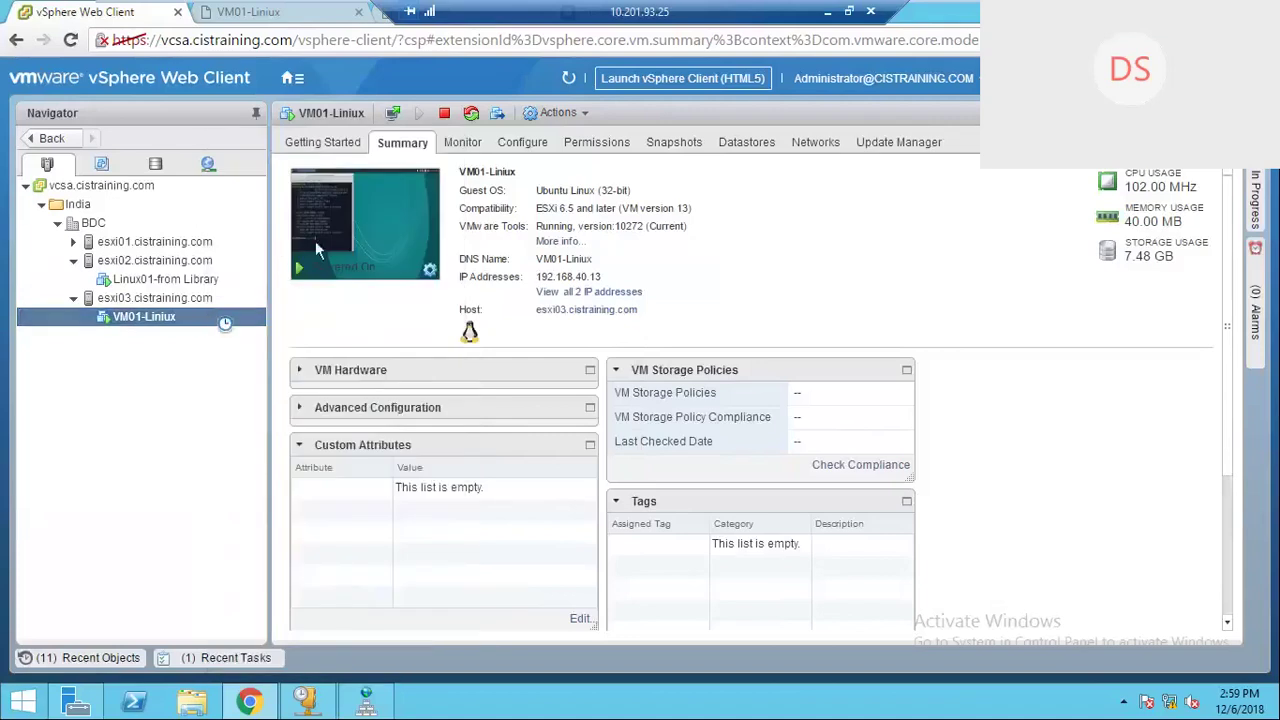
{"action": "right_click", "coordinate": [220, 318]}
{"action": "mouse_move", "coordinate": [323, 182]}
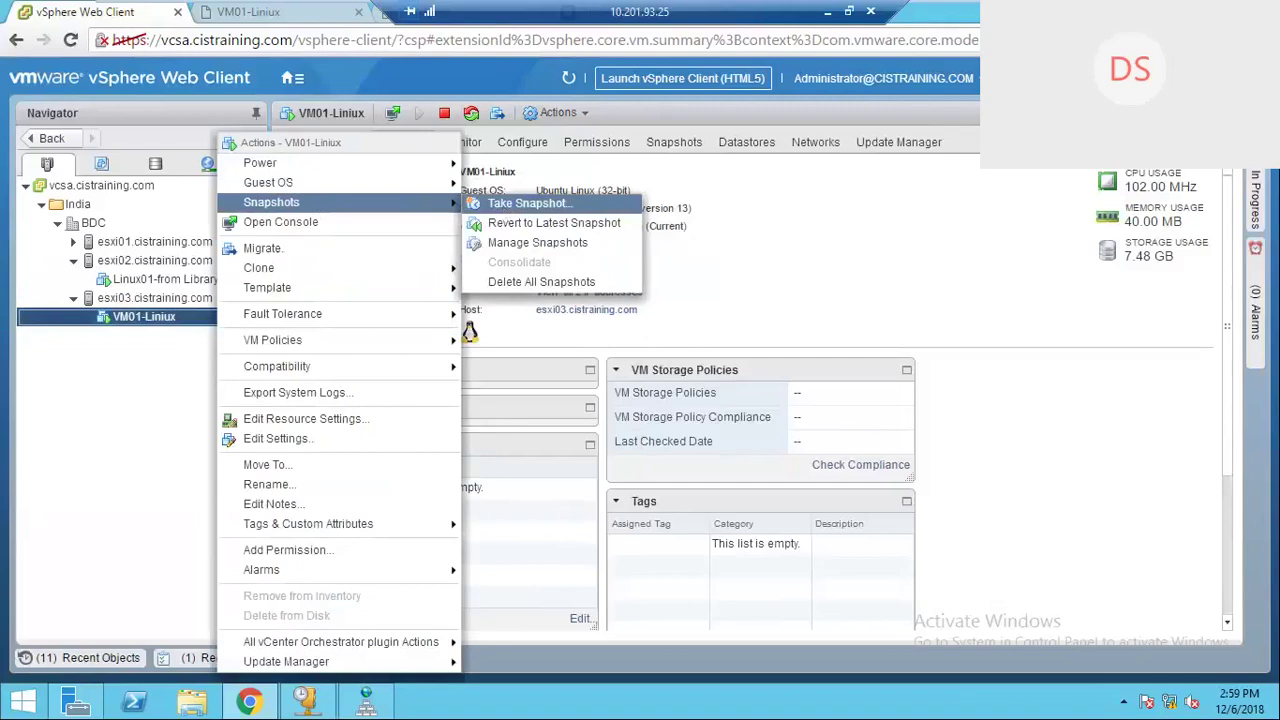
{"action": "left_click", "coordinate": [528, 203]}
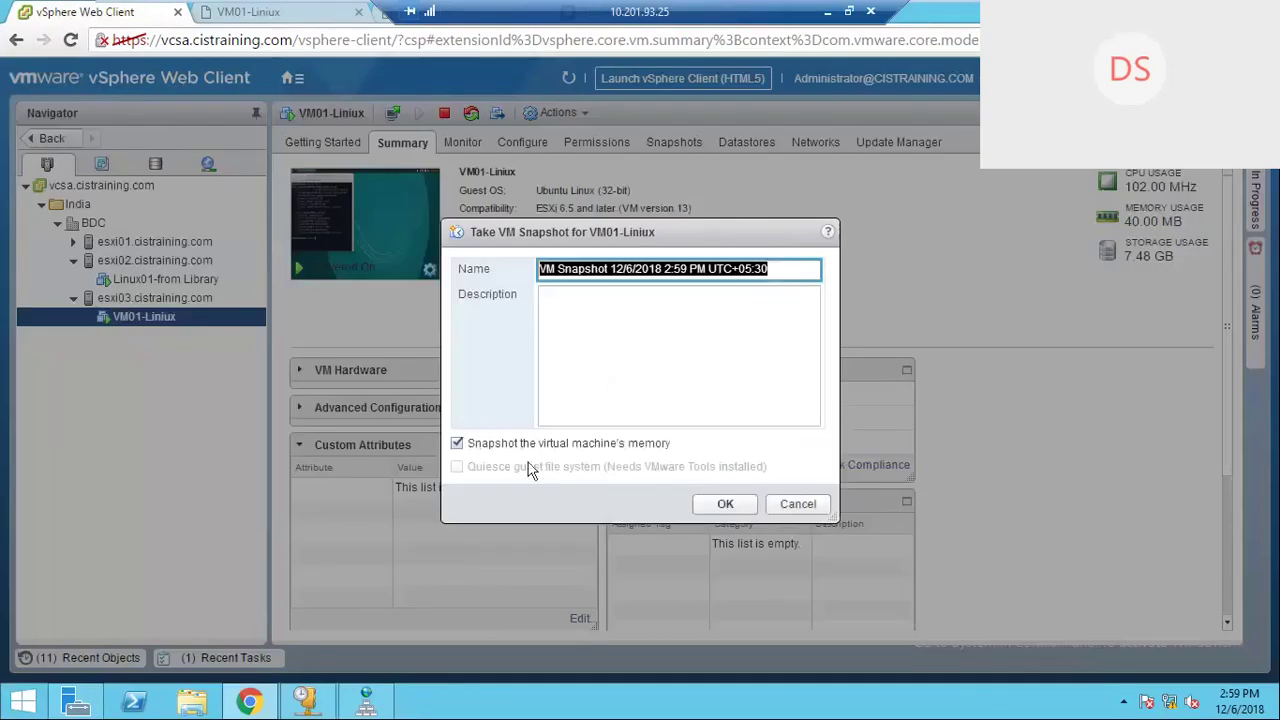
Step: Untick memory capture and tick 'Quiesce guest file system' in the snapshot form
{"action": "left_click", "coordinate": [457, 443]}
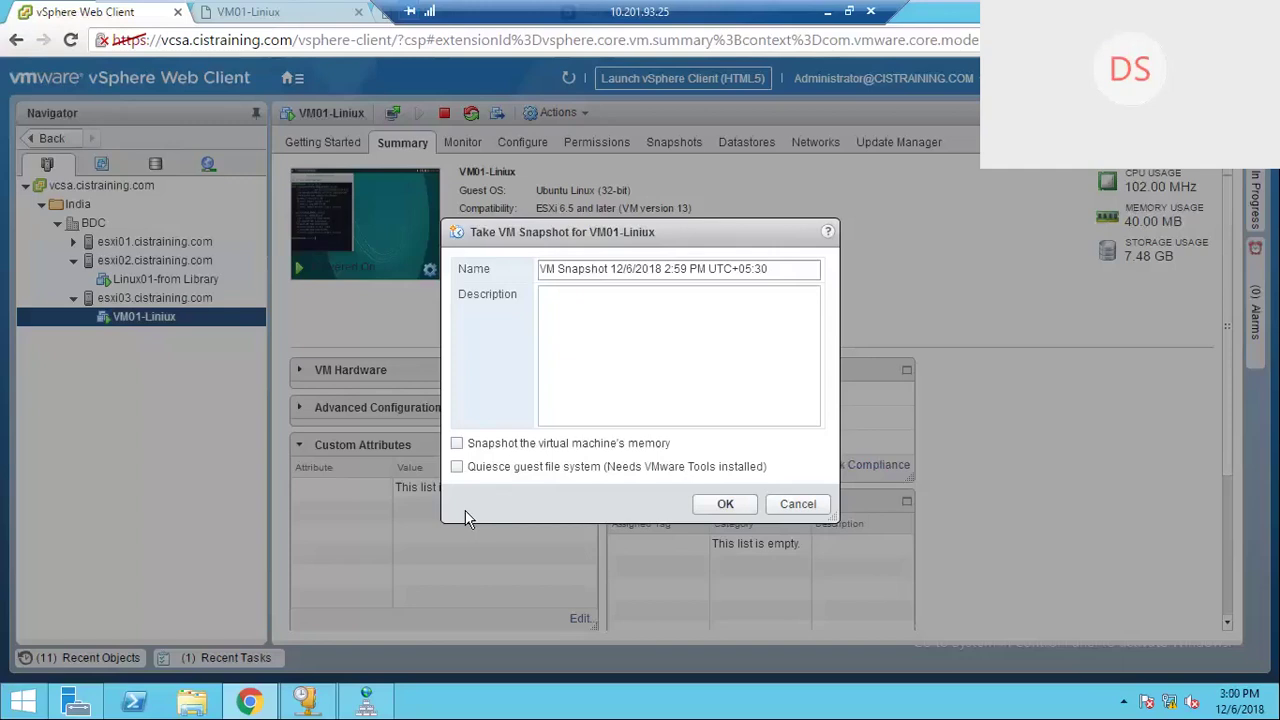
{"action": "left_click", "coordinate": [458, 467]}
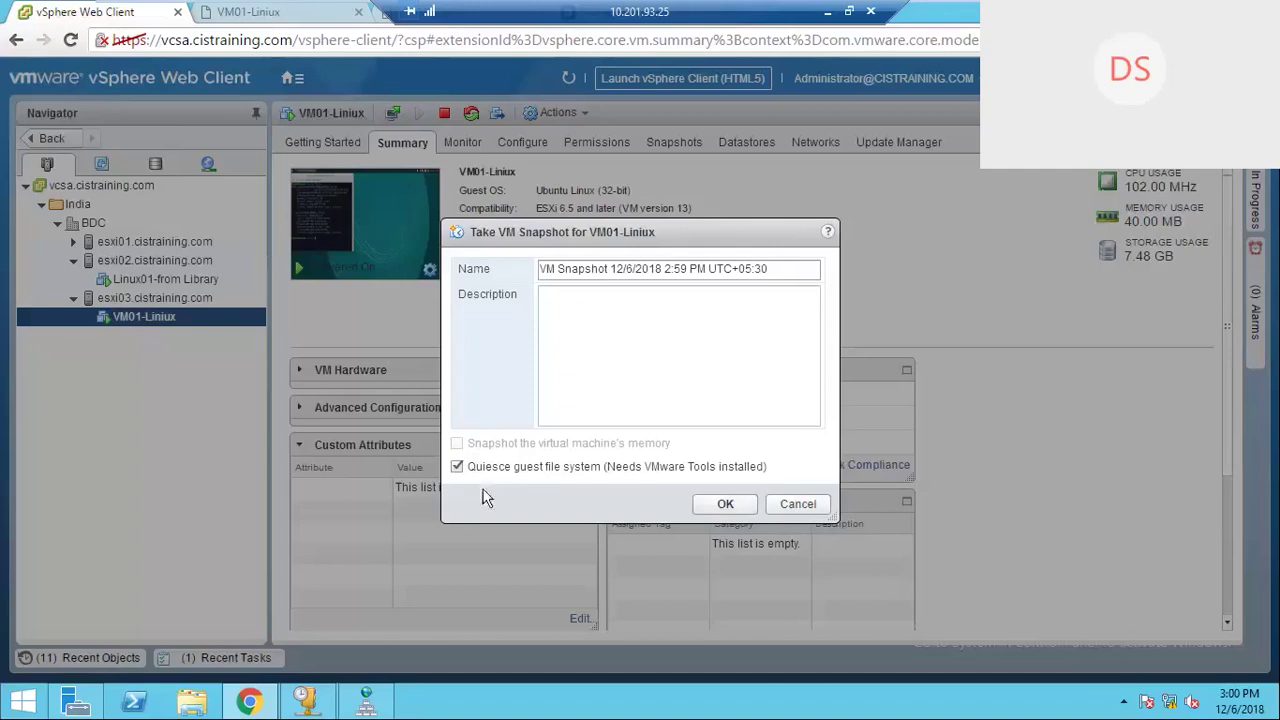
Step: Turn off both guest file system quiescing and memory capture in the VM01-Liniux snapshot form
{"action": "left_click", "coordinate": [457, 466]}
{"action": "left_click", "coordinate": [457, 444]}
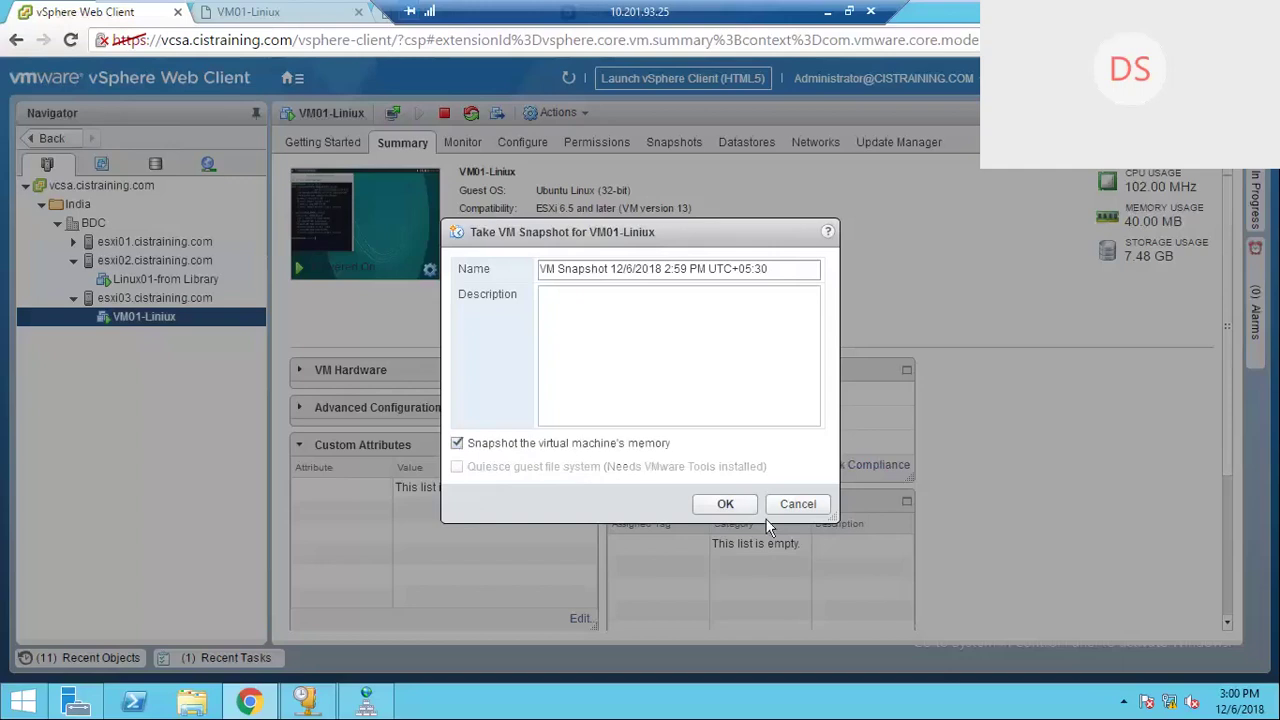
{"action": "left_click", "coordinate": [800, 512]}
{"action": "left_click", "coordinate": [457, 443]}
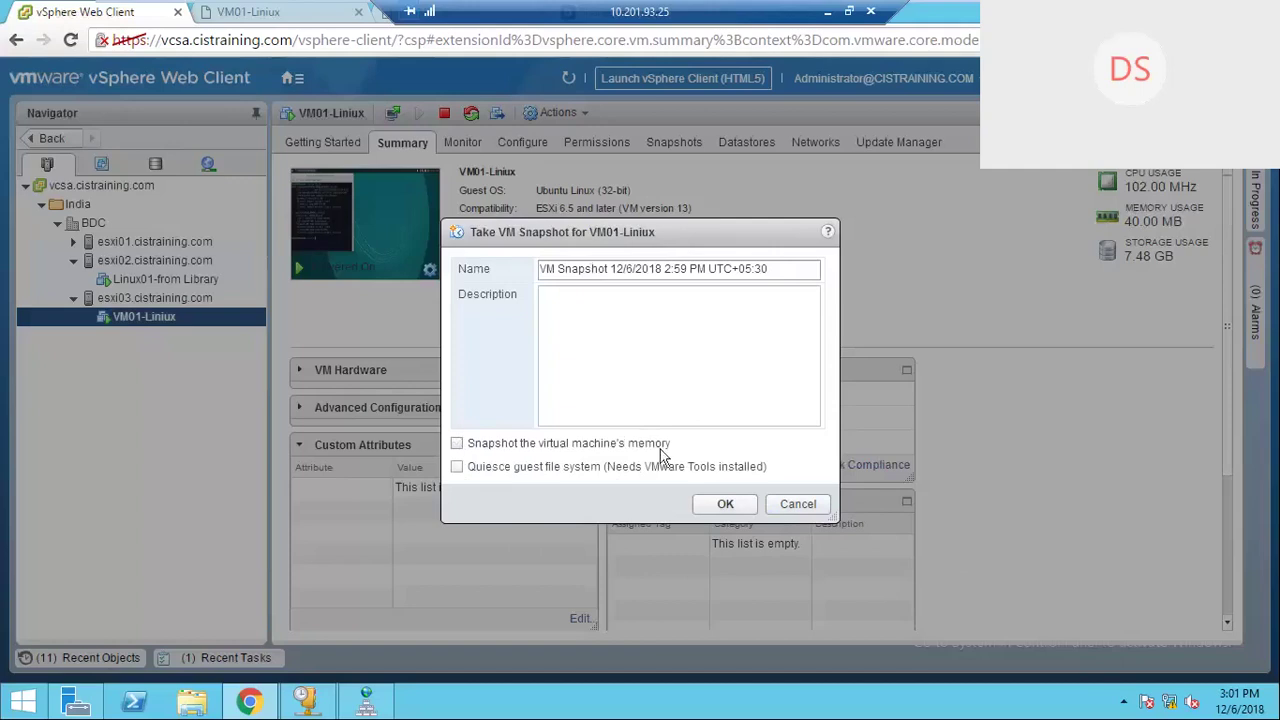
Step: Cancel the pending snapshot and switch the Navigator to the Storage inventory
{"action": "left_click", "coordinate": [805, 505]}
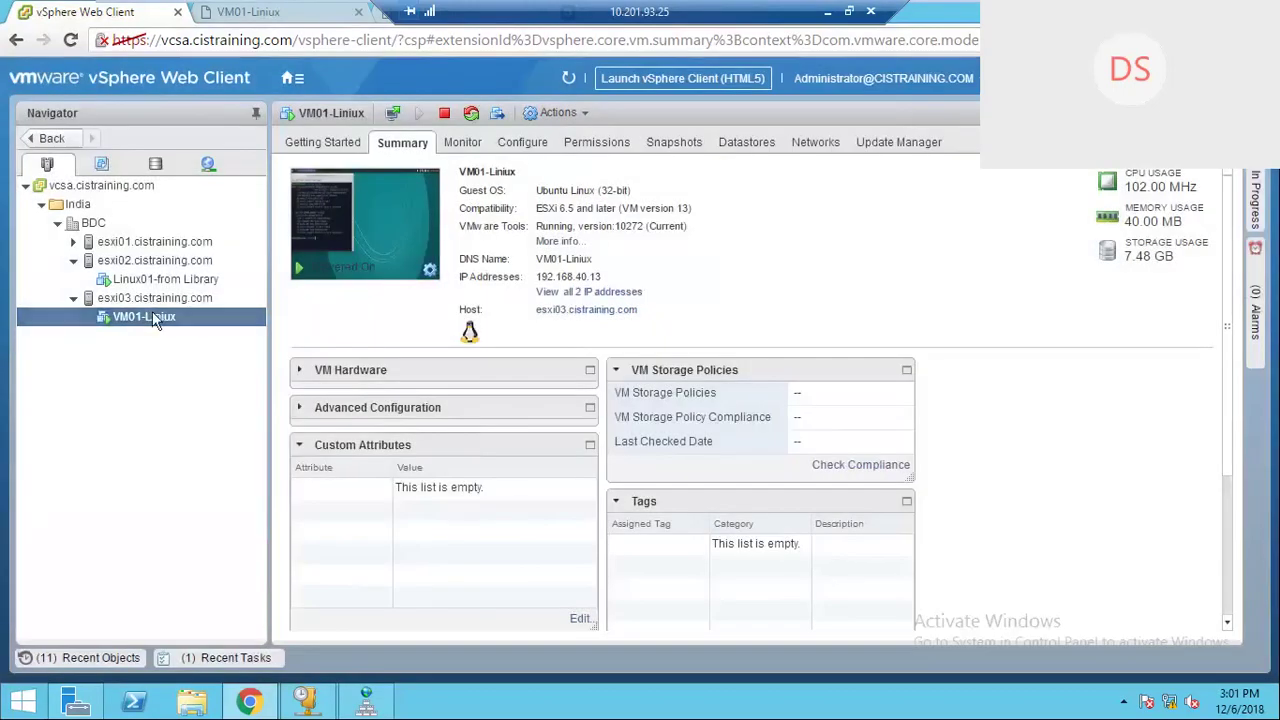
{"action": "scroll", "coordinate": [476, 553], "scroll_direction": "down", "scroll_amount": 1}
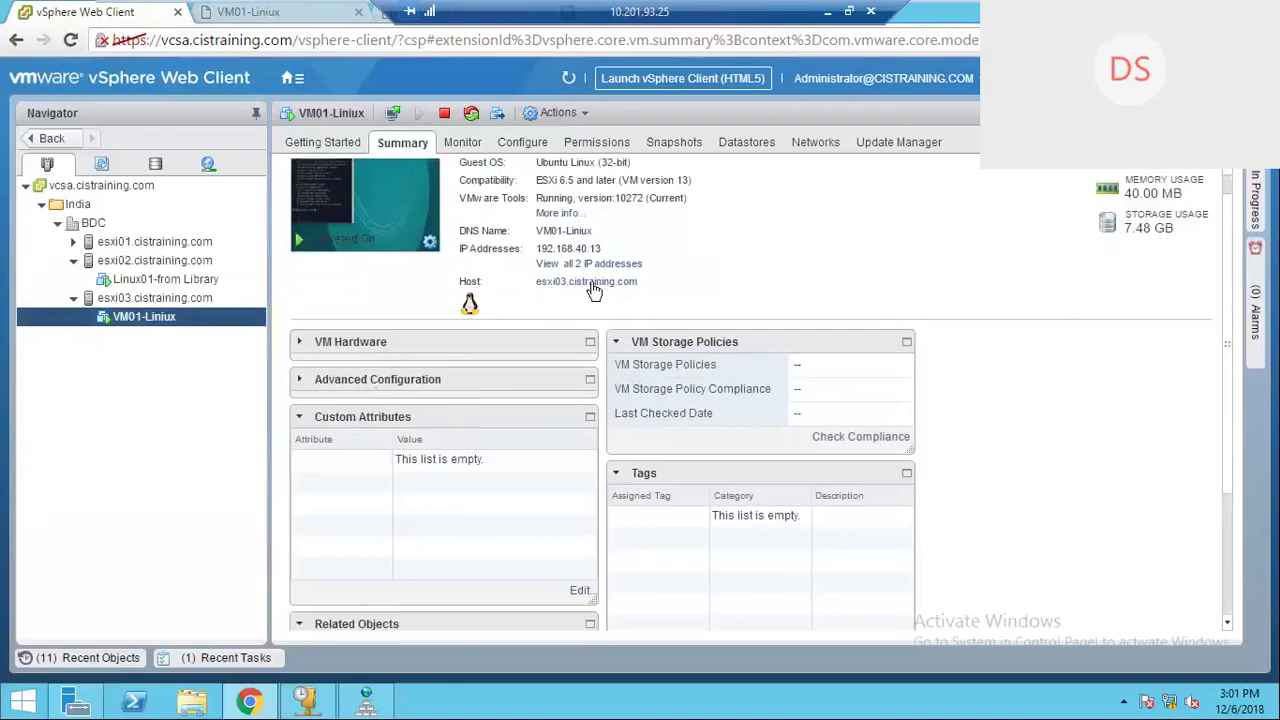
{"action": "left_click", "coordinate": [155, 163]}
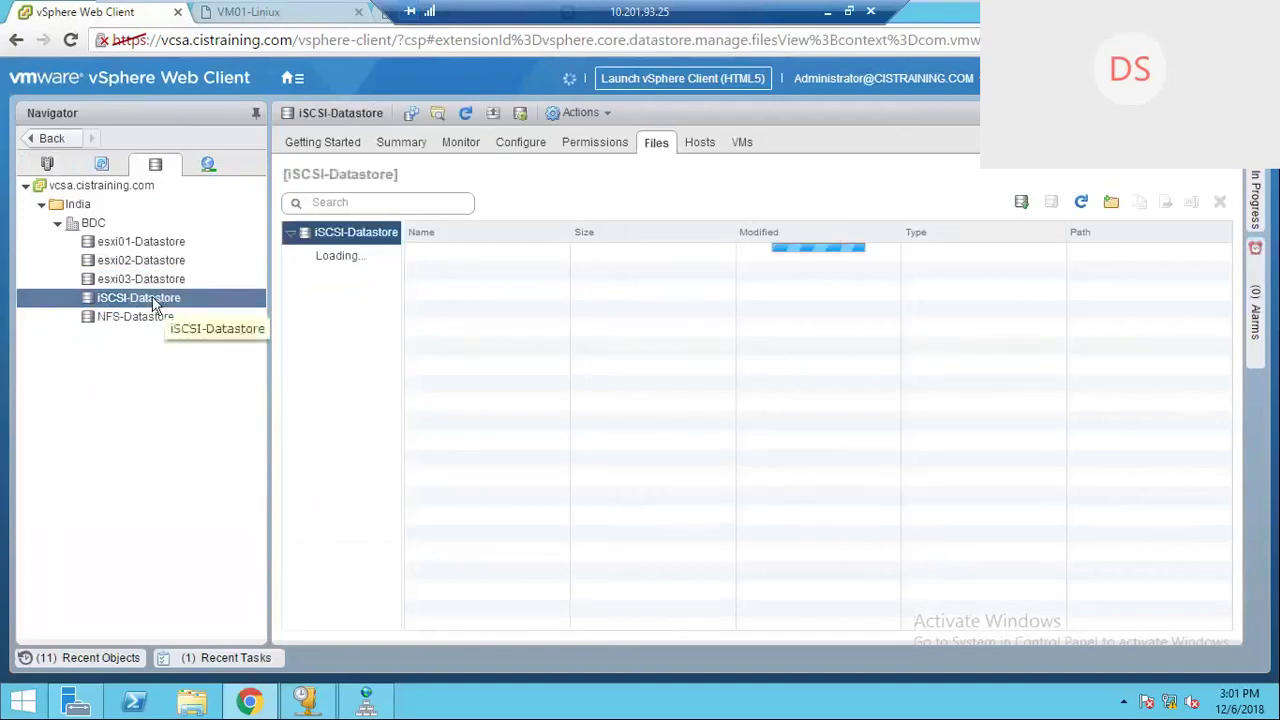
Step: Browse the iSCSI-Datastore files through Linux01 and Linux01-from Library to the VM01-Liniux folder
{"action": "left_click", "coordinate": [337, 320]}
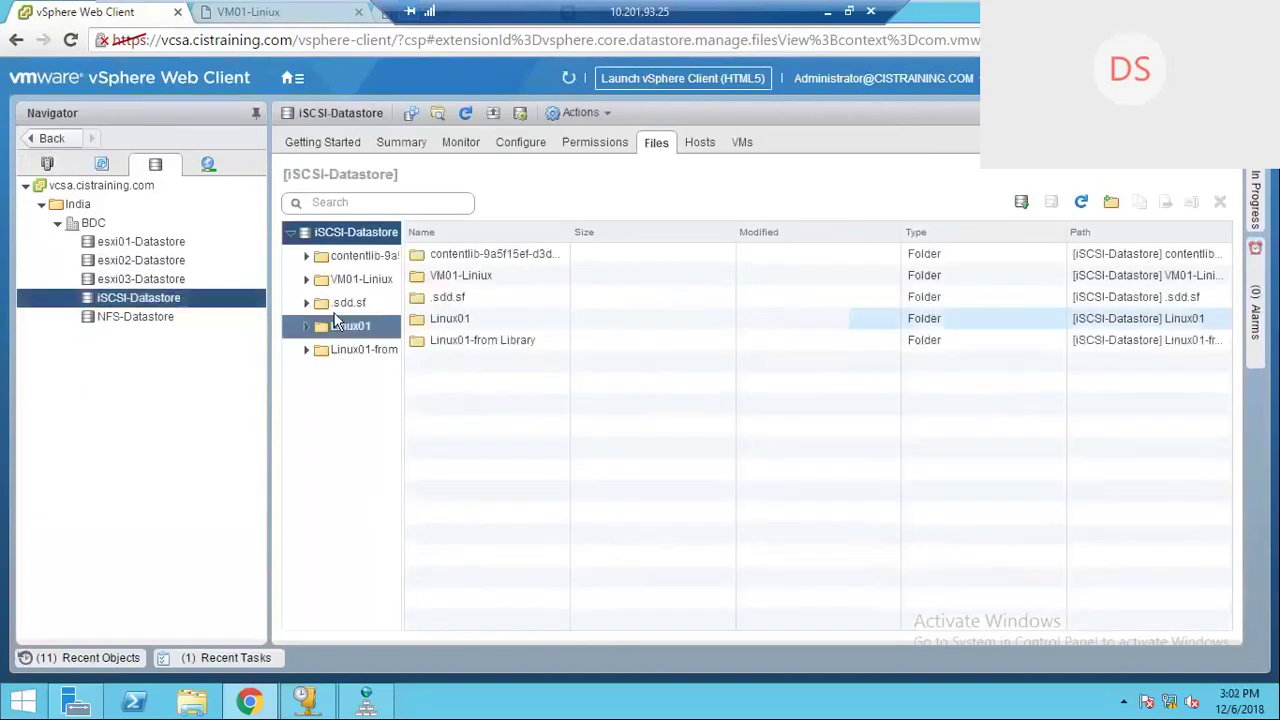
{"action": "left_click", "coordinate": [306, 351]}
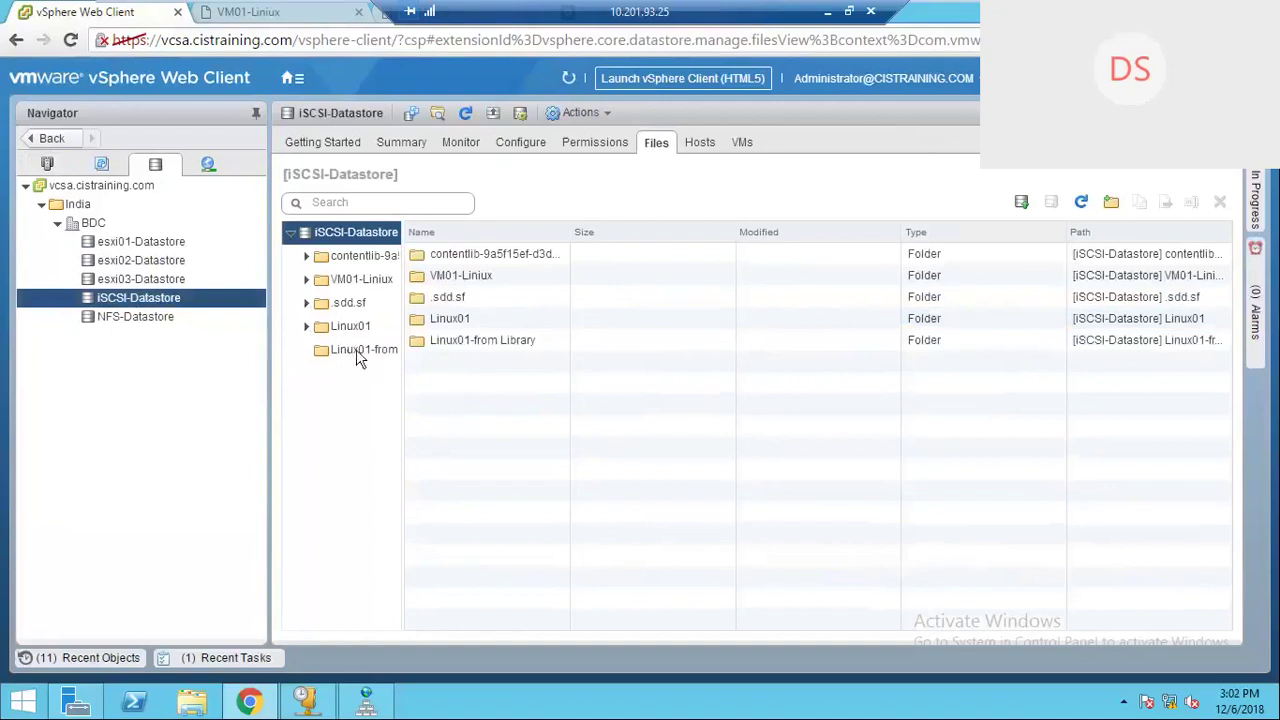
{"action": "left_click", "coordinate": [346, 354]}
{"action": "left_click", "coordinate": [367, 284]}
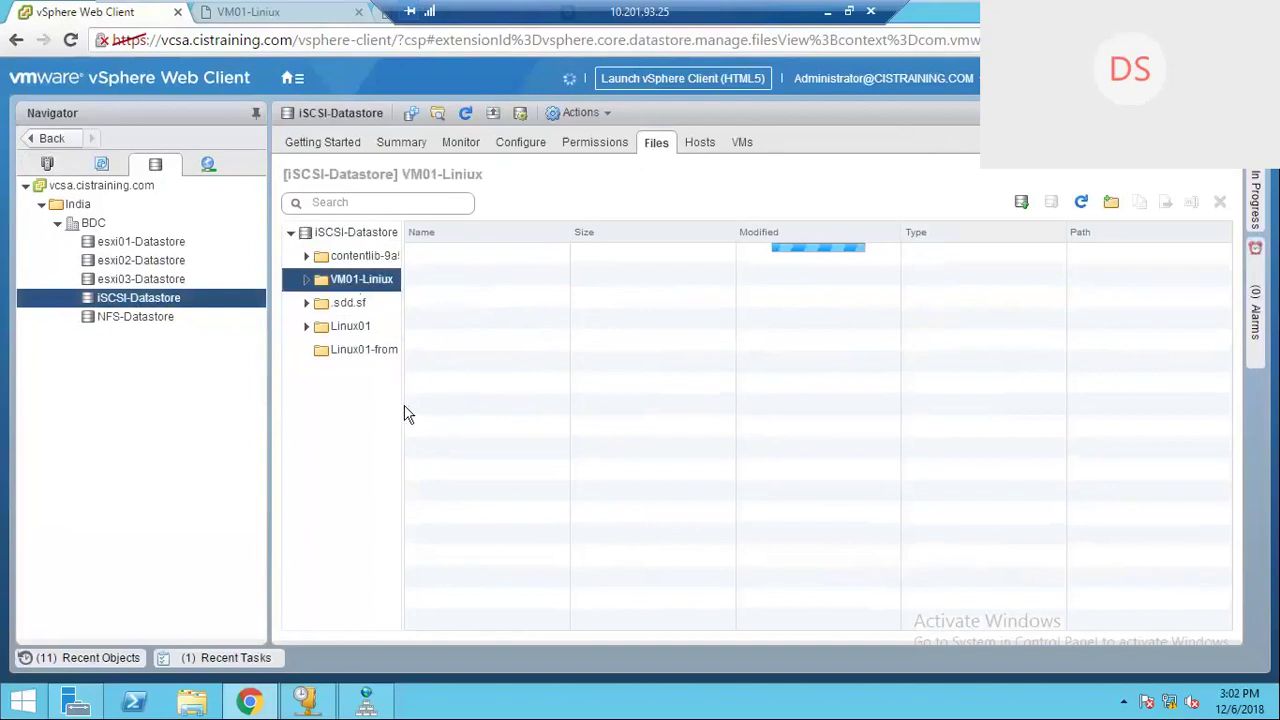
{"action": "left_click_drag", "start_coordinate": [403, 413], "coordinate": [485, 419]}
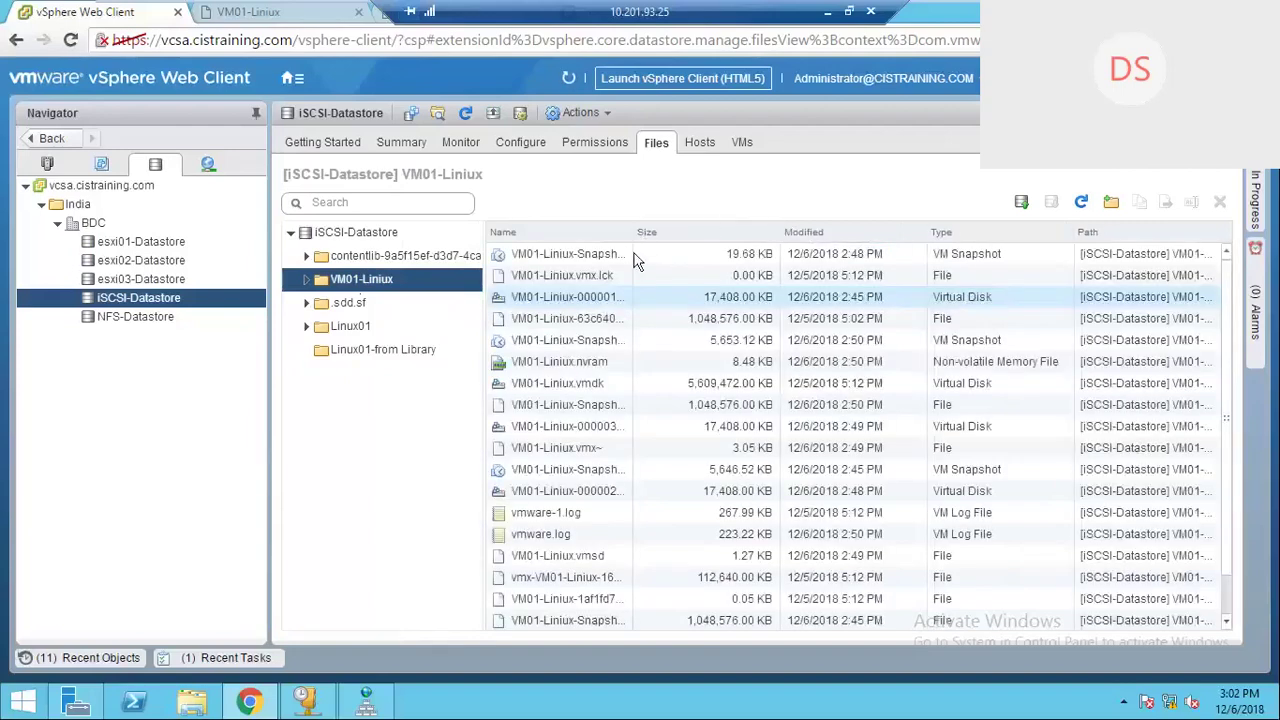
{"action": "left_click_drag", "start_coordinate": [637, 231], "coordinate": [668, 255]}
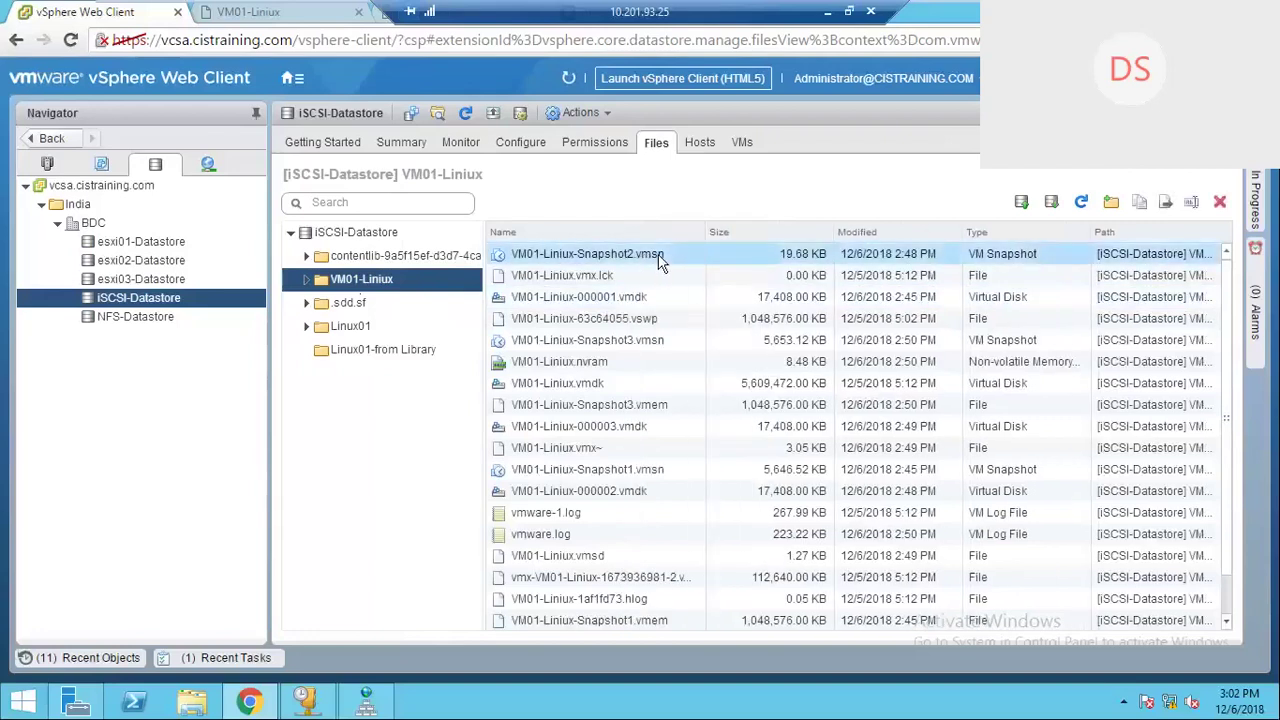
{"action": "left_click", "coordinate": [644, 412]}
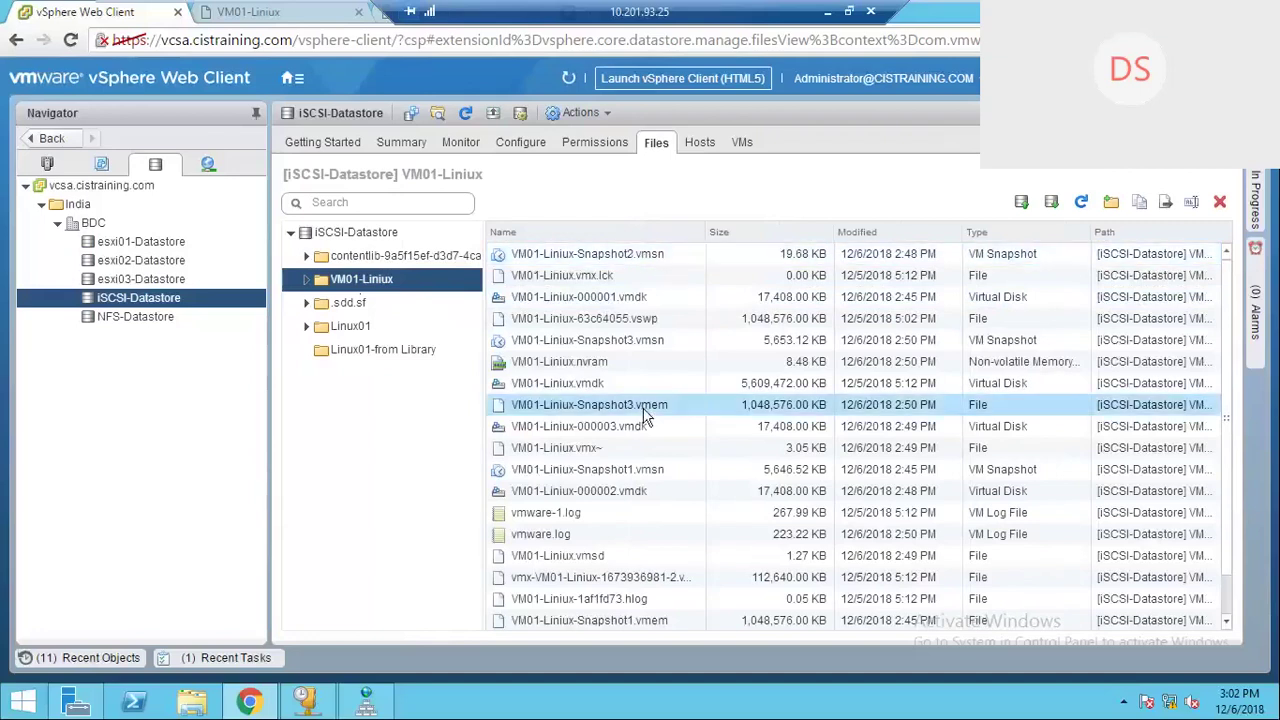
{"action": "left_click", "coordinate": [634, 474]}
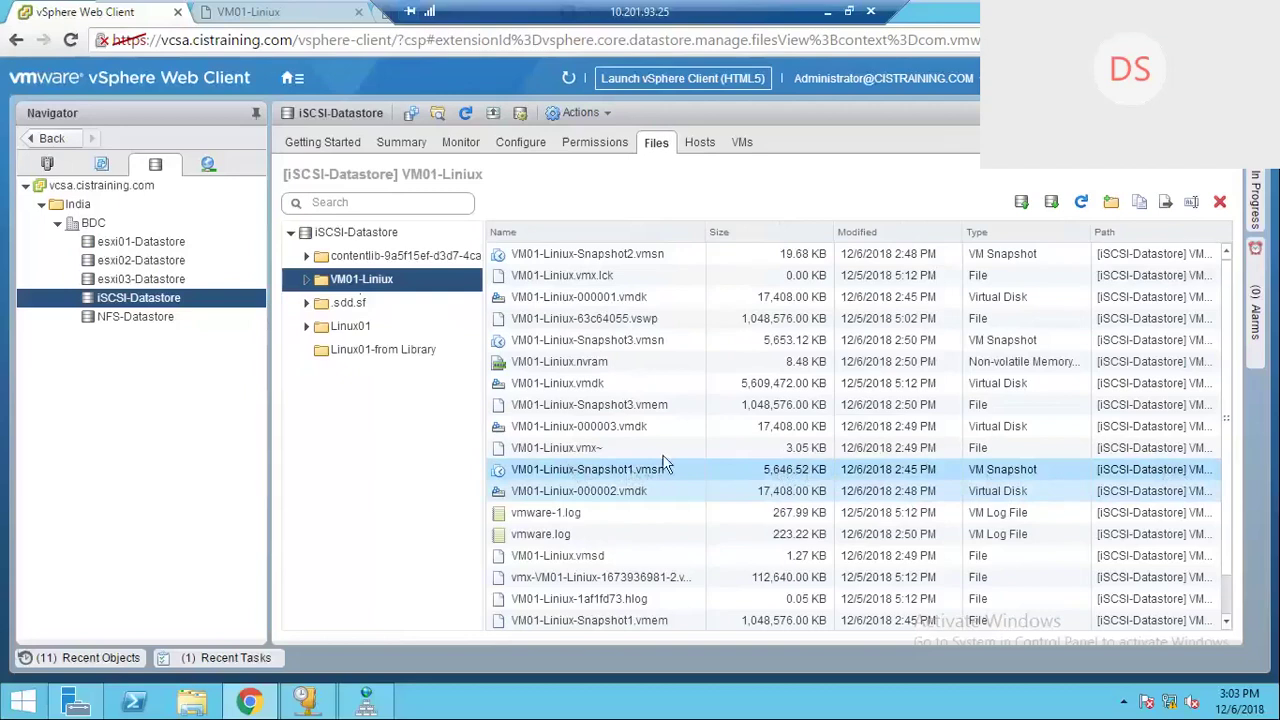
{"action": "left_click", "coordinate": [627, 253]}
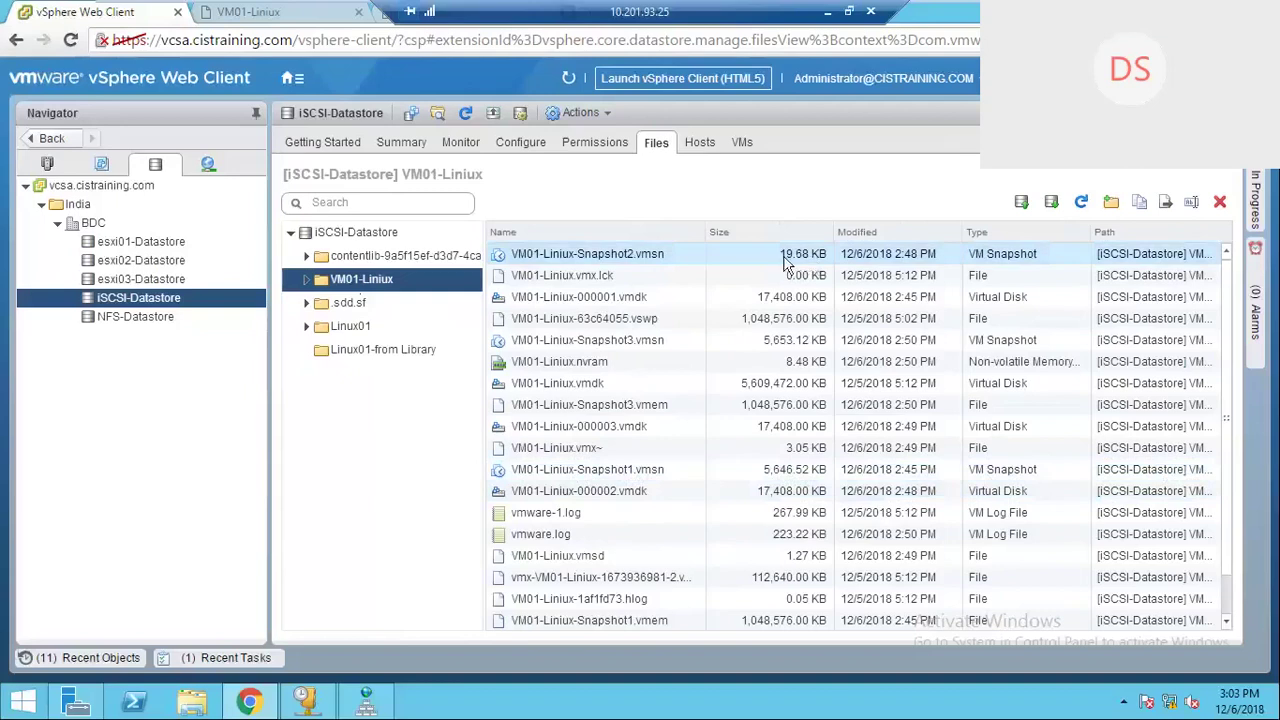
{"action": "left_click", "coordinate": [660, 342]}
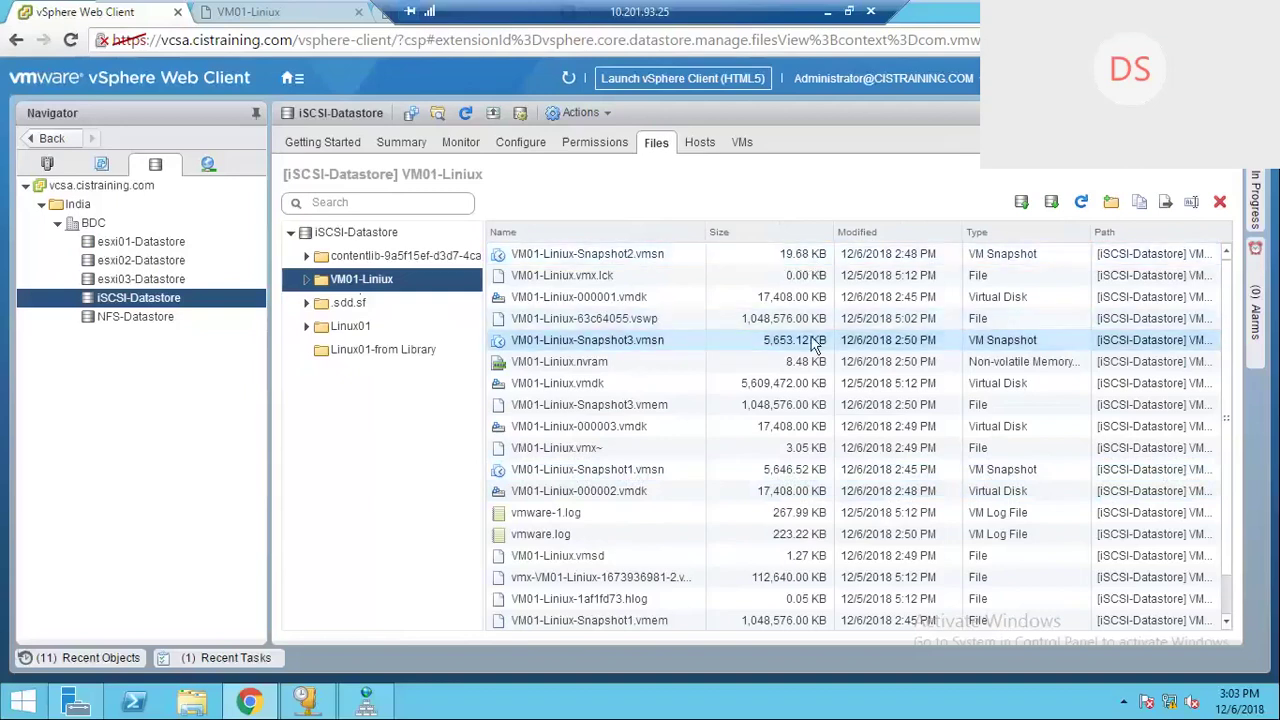
{"action": "left_click", "coordinate": [752, 340]}
{"action": "scroll", "coordinate": [651, 446], "scroll_direction": "down", "scroll_amount": 1}
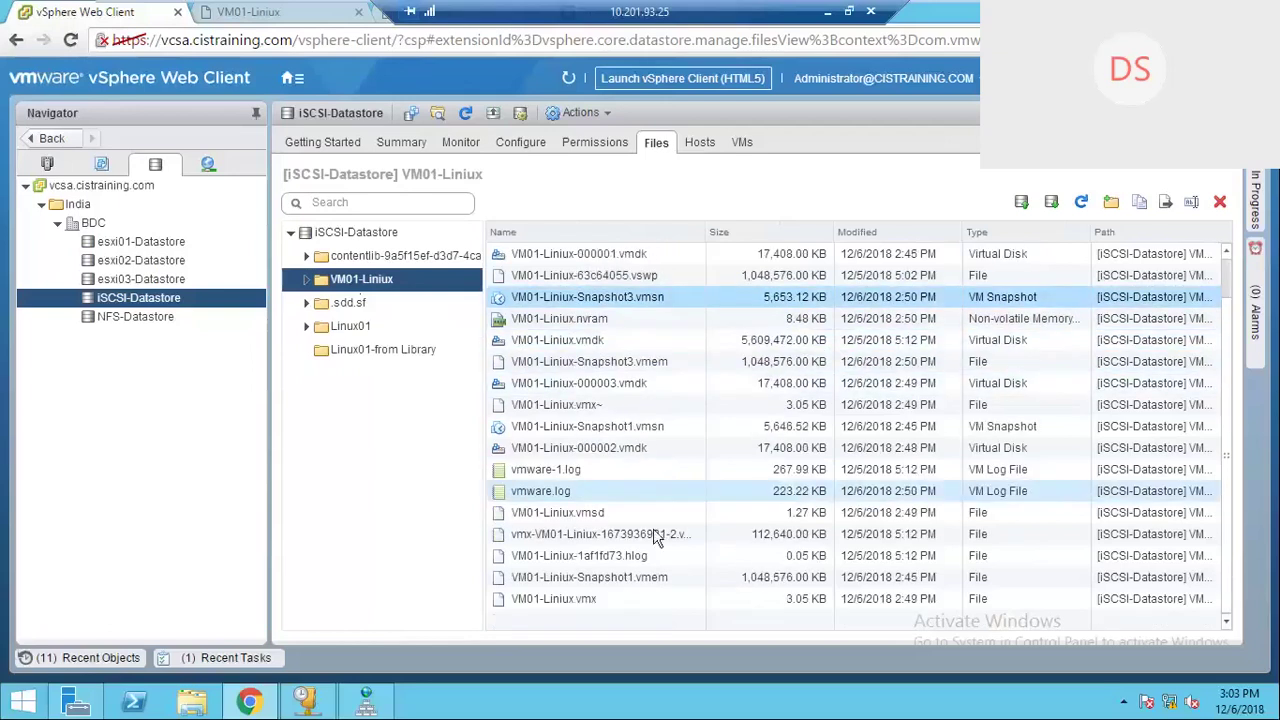
{"action": "left_click", "coordinate": [638, 579]}
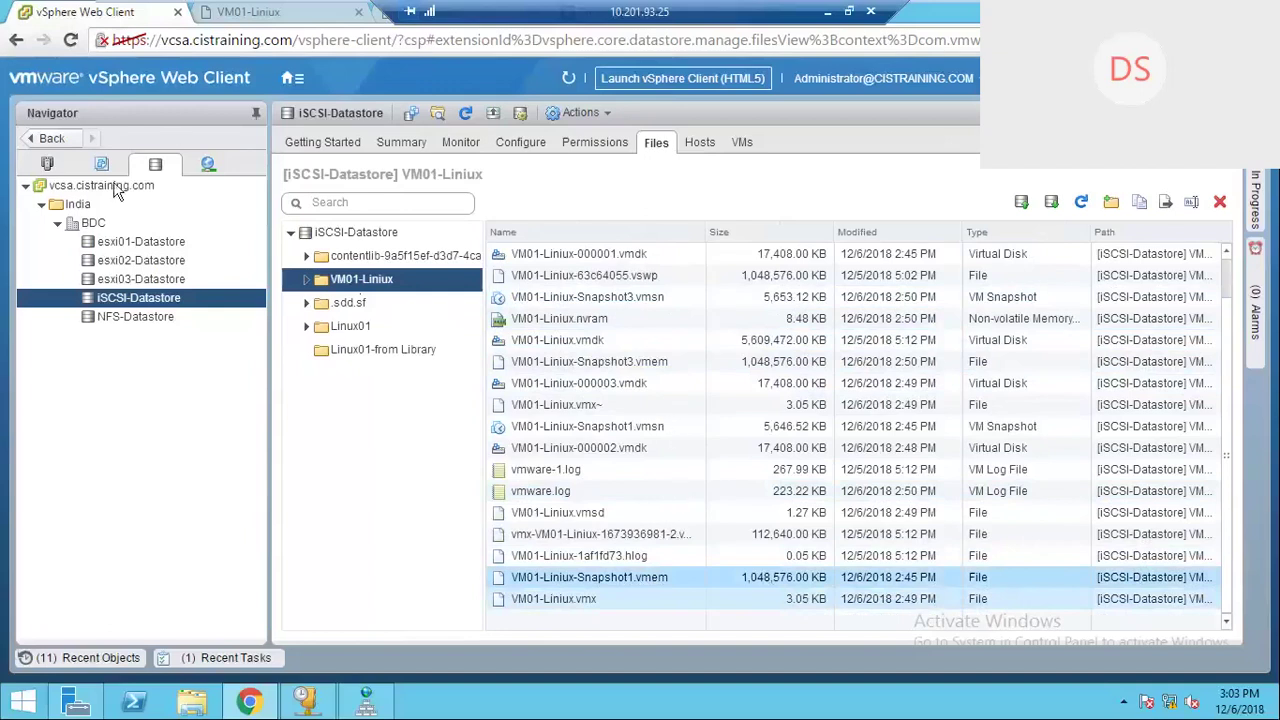
Step: Switch to Hosts and Clusters, then view VM01-Liniux's console showing the Patch Update 01 and 02 folders
{"action": "left_click", "coordinate": [48, 167]}
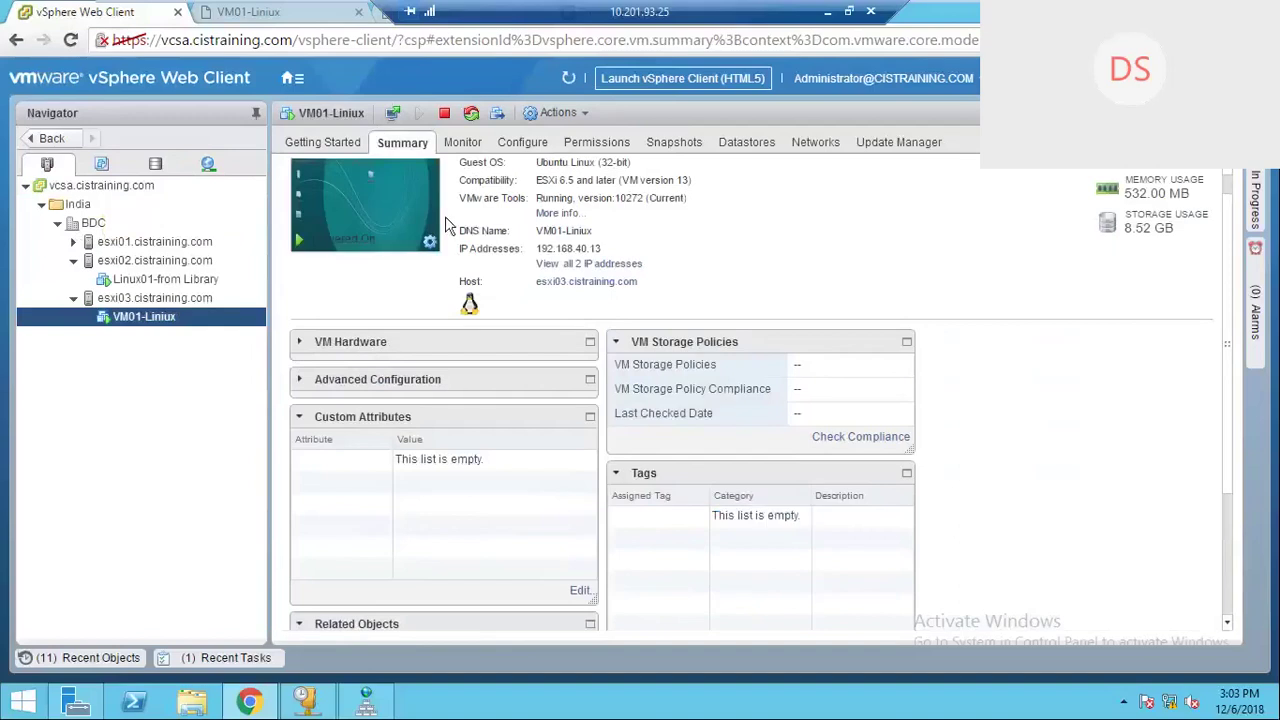
{"action": "left_click", "coordinate": [270, 16]}
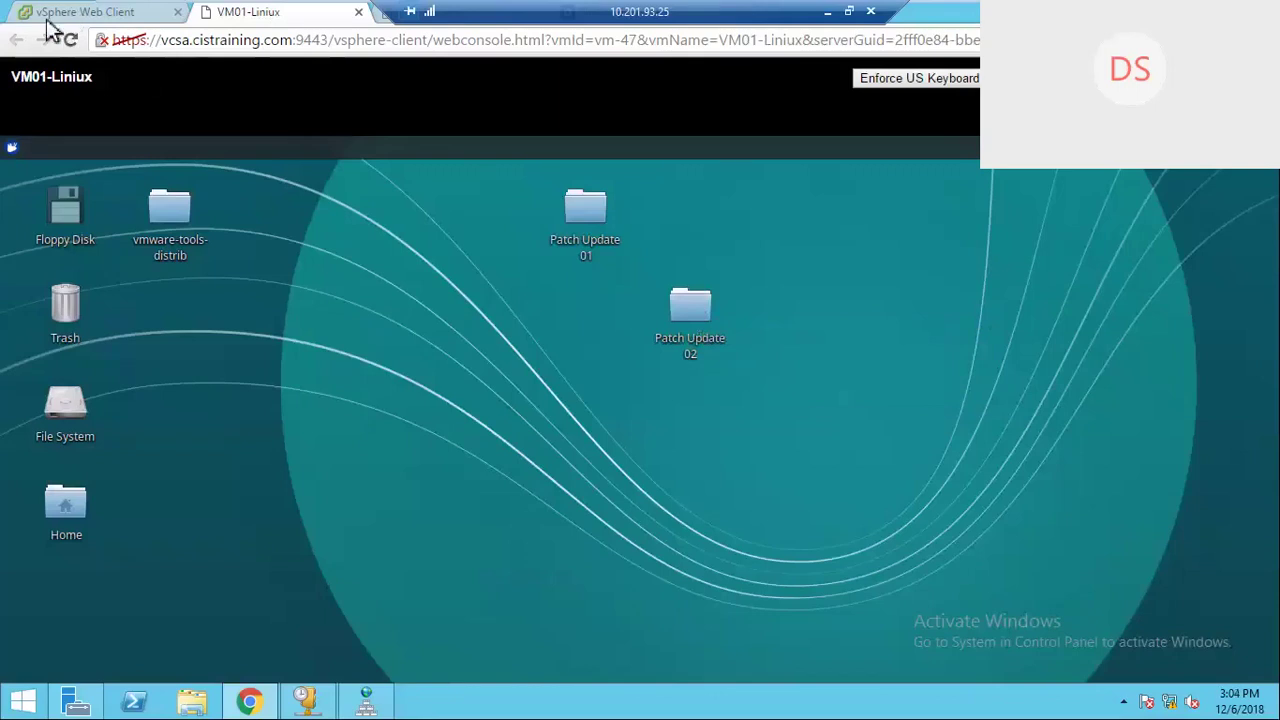
Step: Open Manage Snapshots for VM01-Liniux from its Snapshots actions menu
{"action": "left_click", "coordinate": [108, 14]}
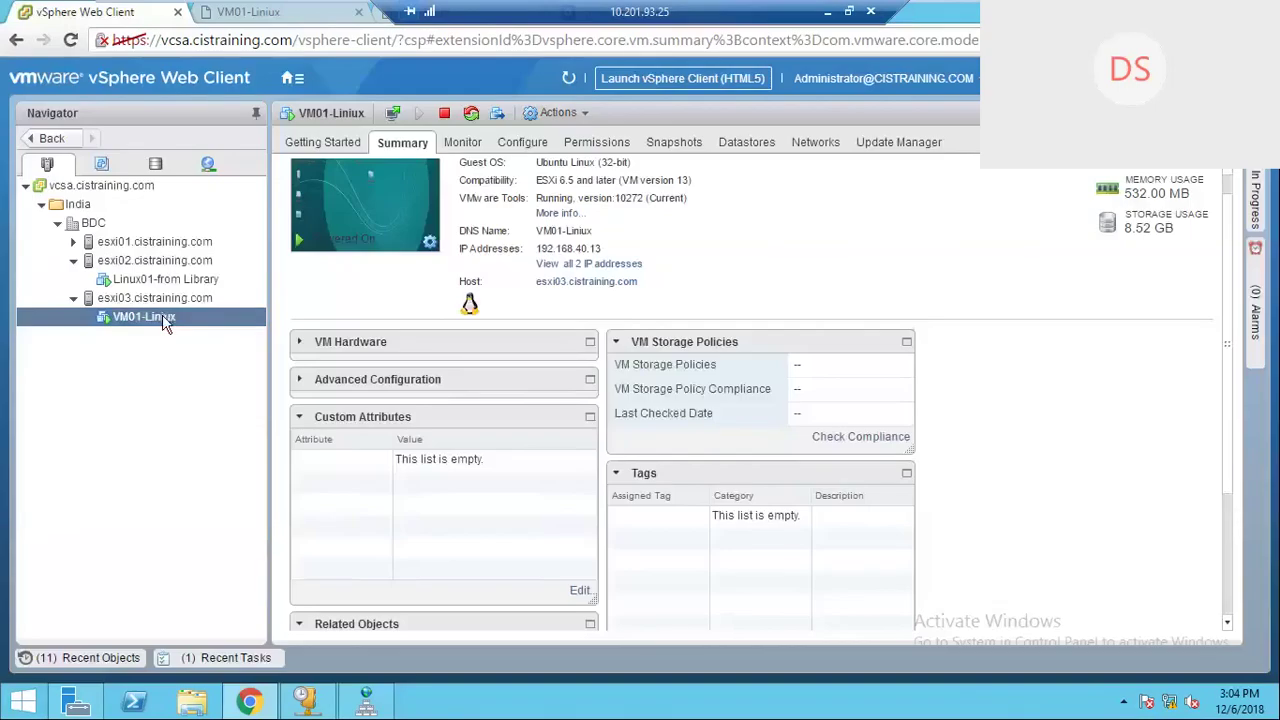
{"action": "right_click", "coordinate": [162, 316]}
{"action": "mouse_move", "coordinate": [268, 200]}
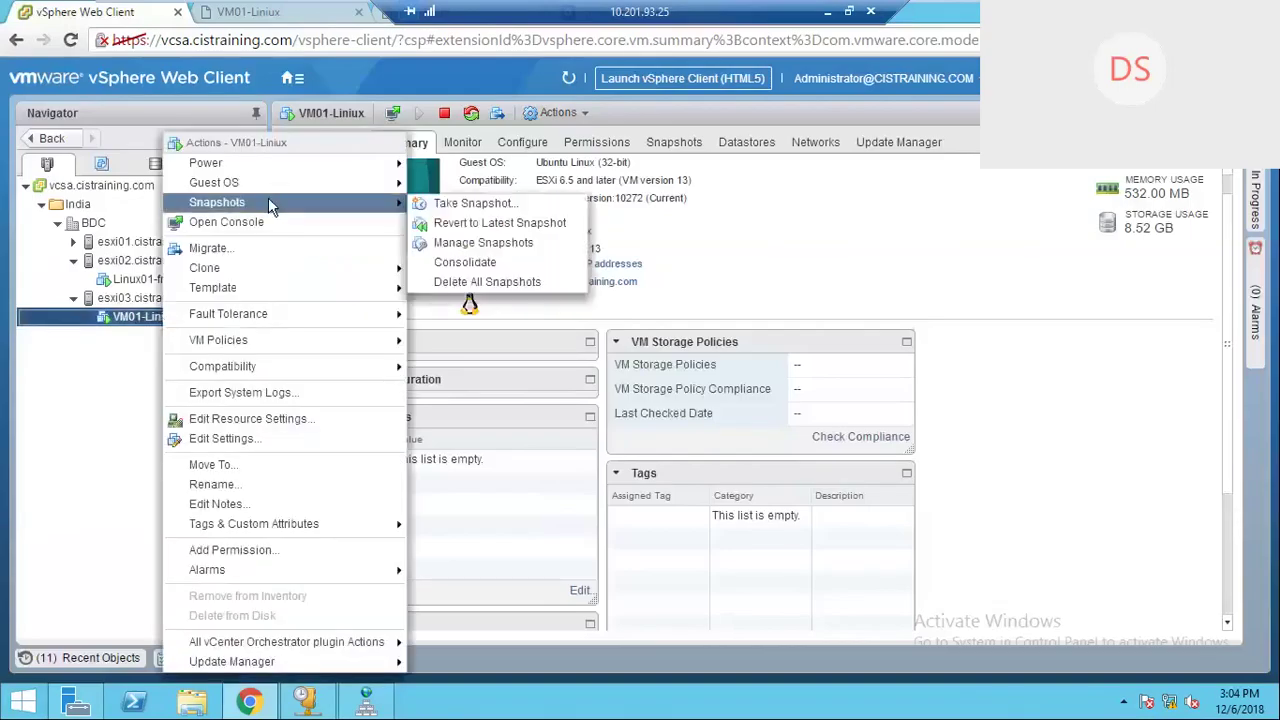
{"action": "left_click", "coordinate": [483, 245]}
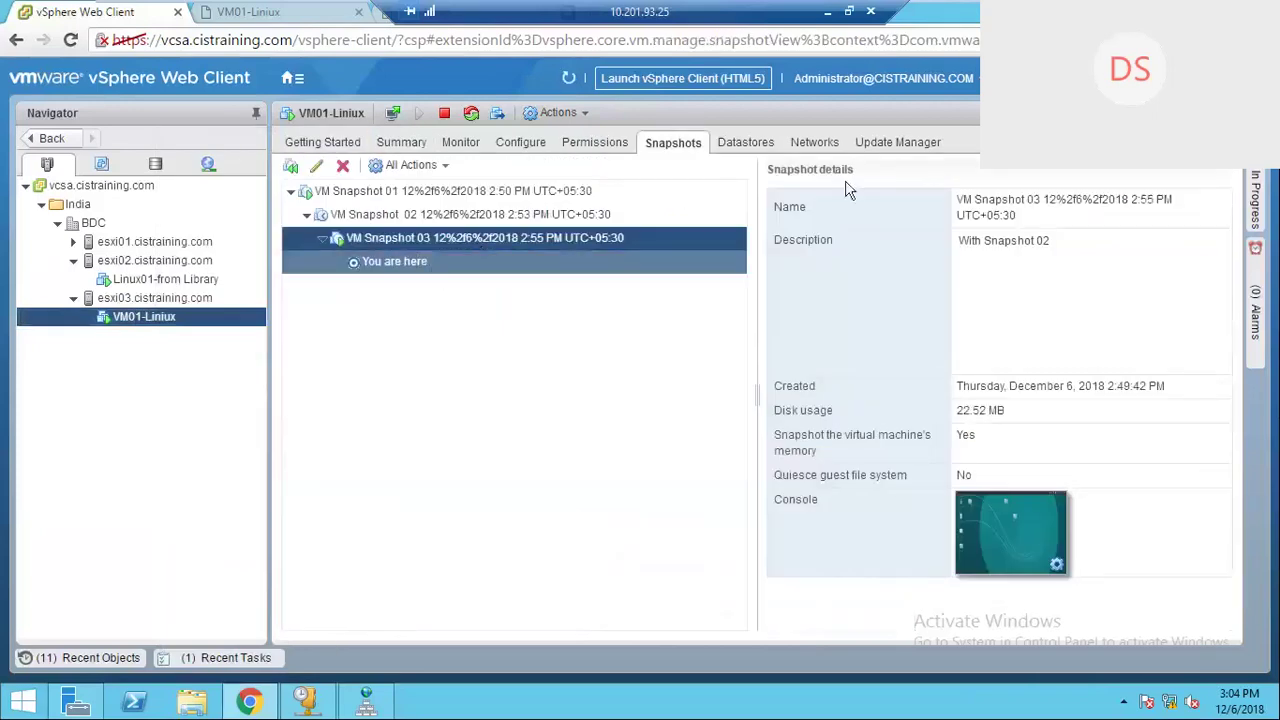
Step: Inspect the current state, VM Snapshot 03, and VM Snapshot 02 ('With Patch update 1')
{"action": "left_click", "coordinate": [414, 264]}
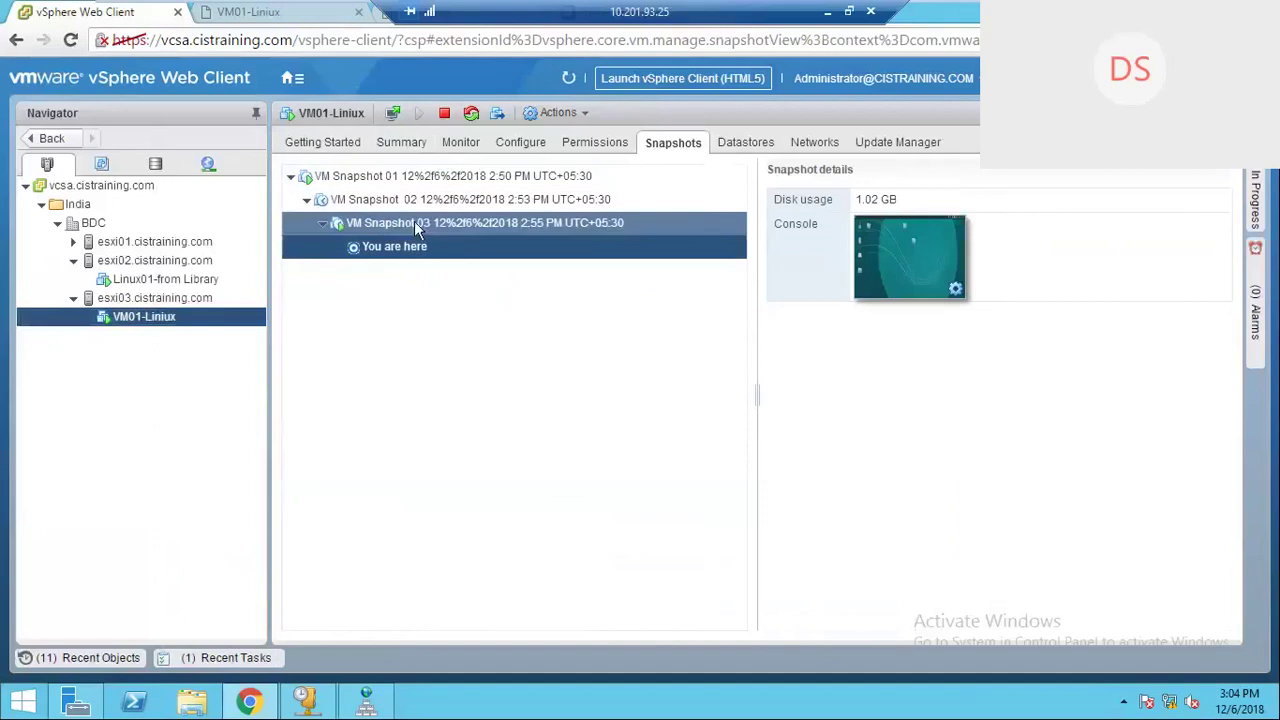
{"action": "left_click", "coordinate": [429, 220]}
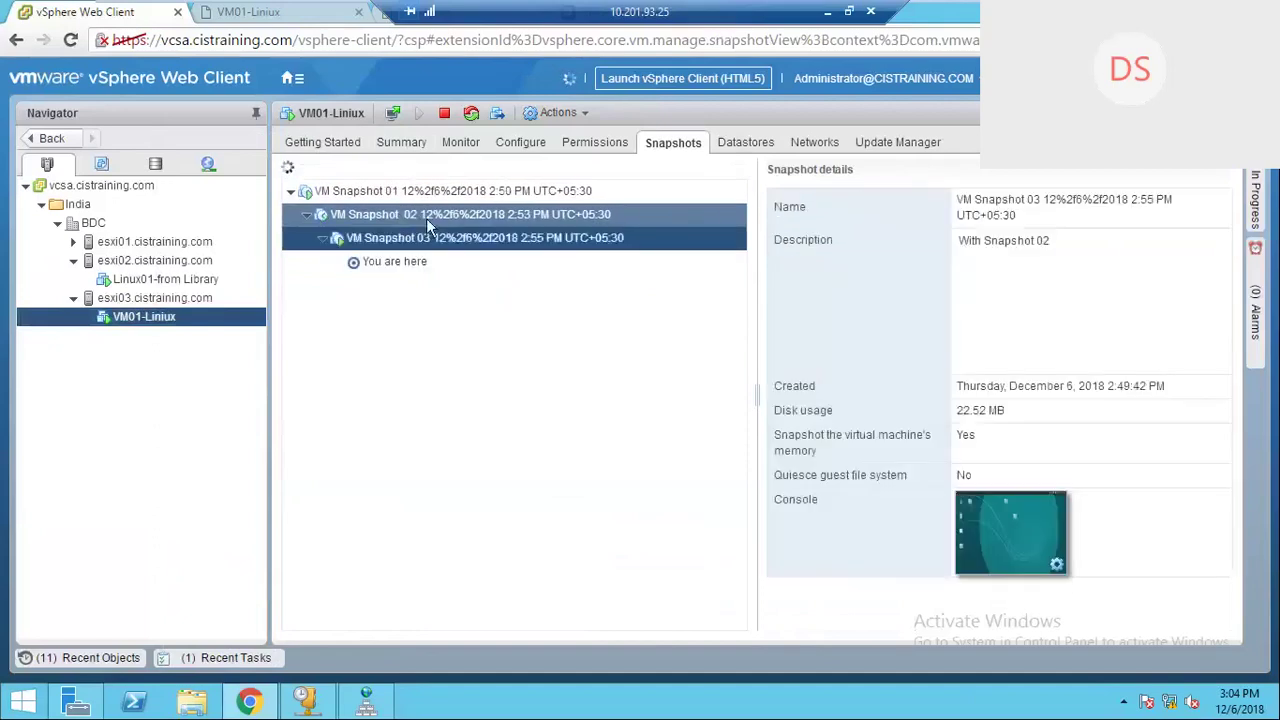
{"action": "left_click", "coordinate": [416, 219]}
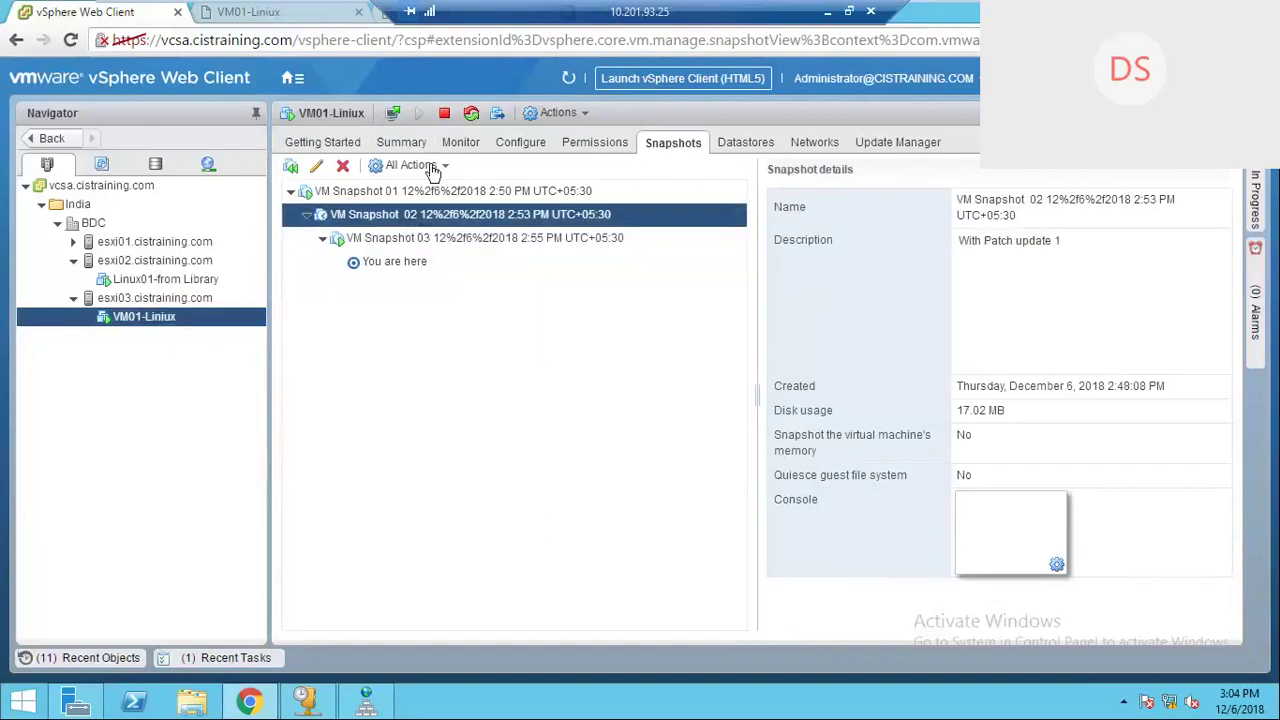
Step: Start reverting to VM Snapshot 02, read the warning, then cancel the revert
{"action": "left_click", "coordinate": [433, 168]}
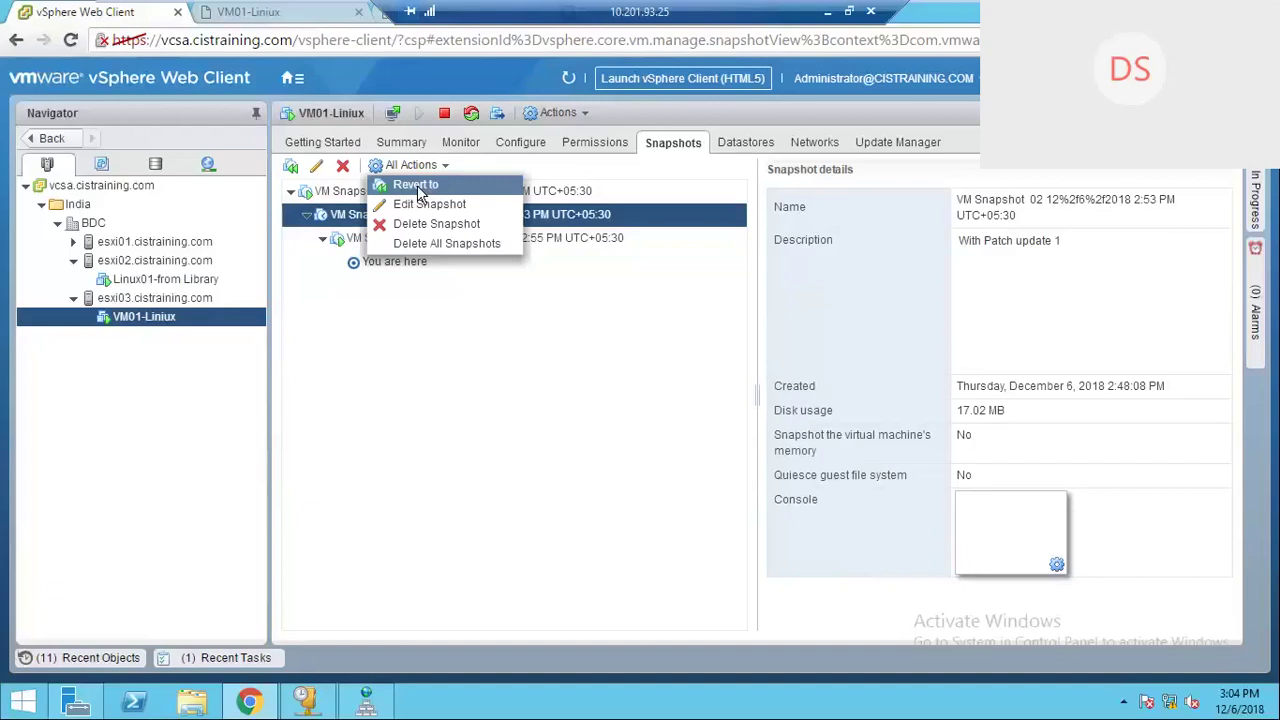
{"action": "left_click", "coordinate": [418, 188]}
{"action": "left_click_drag", "start_coordinate": [509, 360], "coordinate": [703, 378]}
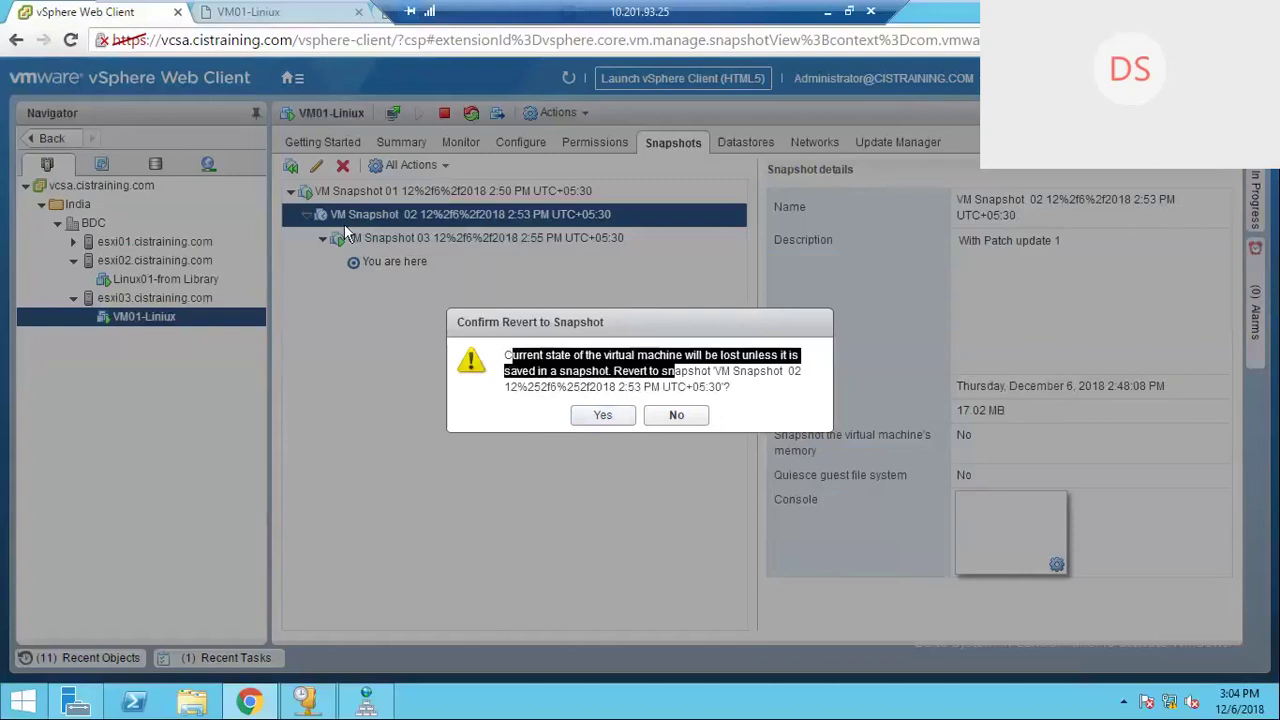
{"action": "left_click", "coordinate": [676, 415]}
Step: Reselect VM Snapshot 02 and confirm the revert, then view VM Snapshot 03's details
{"action": "left_click", "coordinate": [397, 190]}
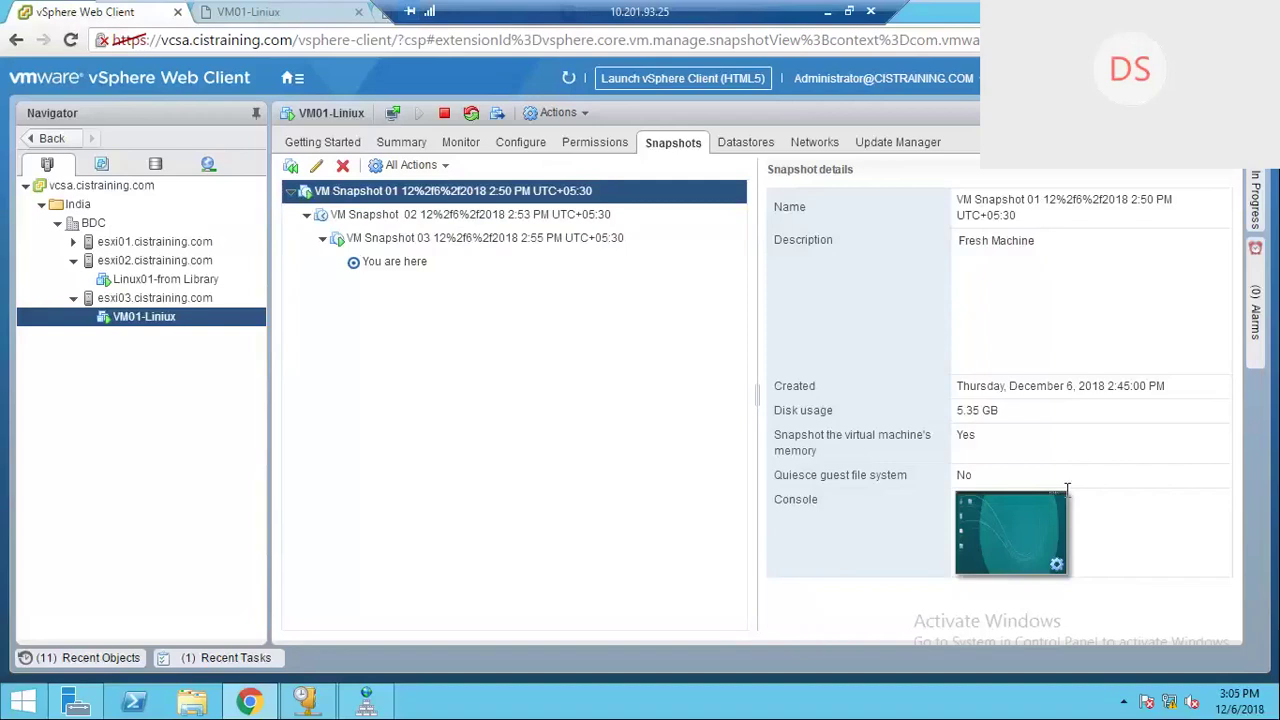
{"action": "left_click", "coordinate": [410, 215]}
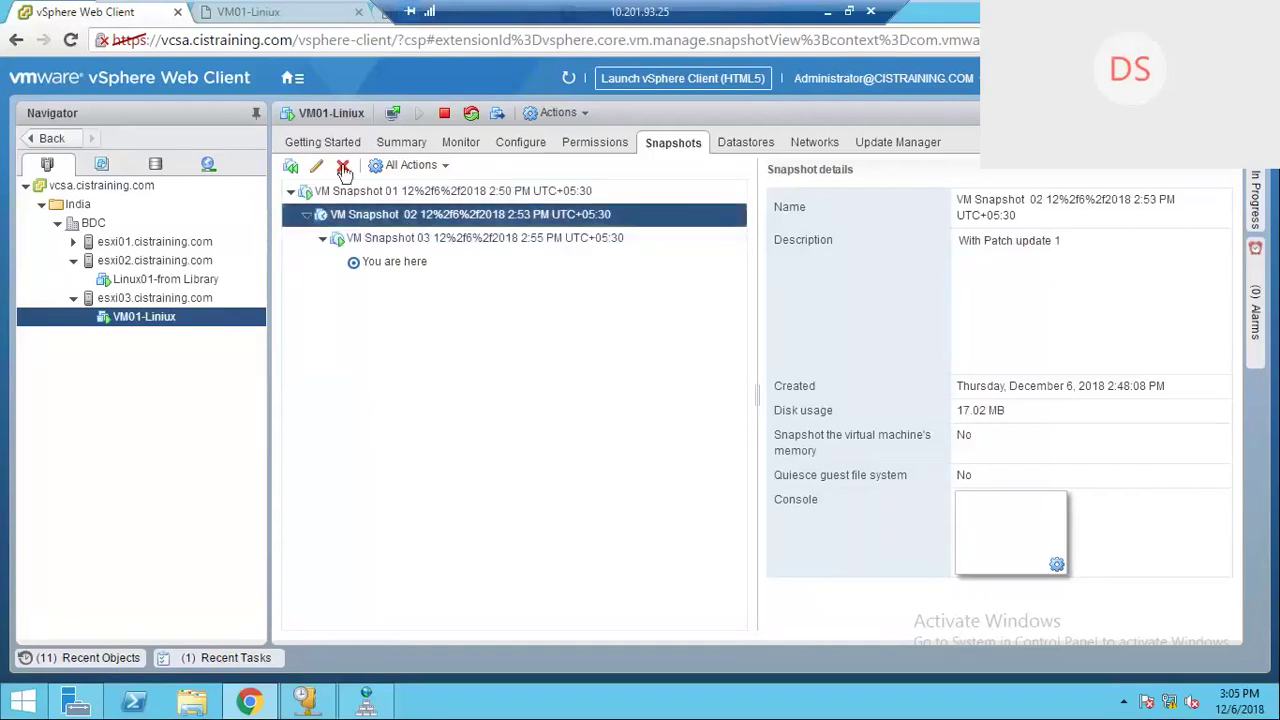
{"action": "left_click", "coordinate": [425, 166]}
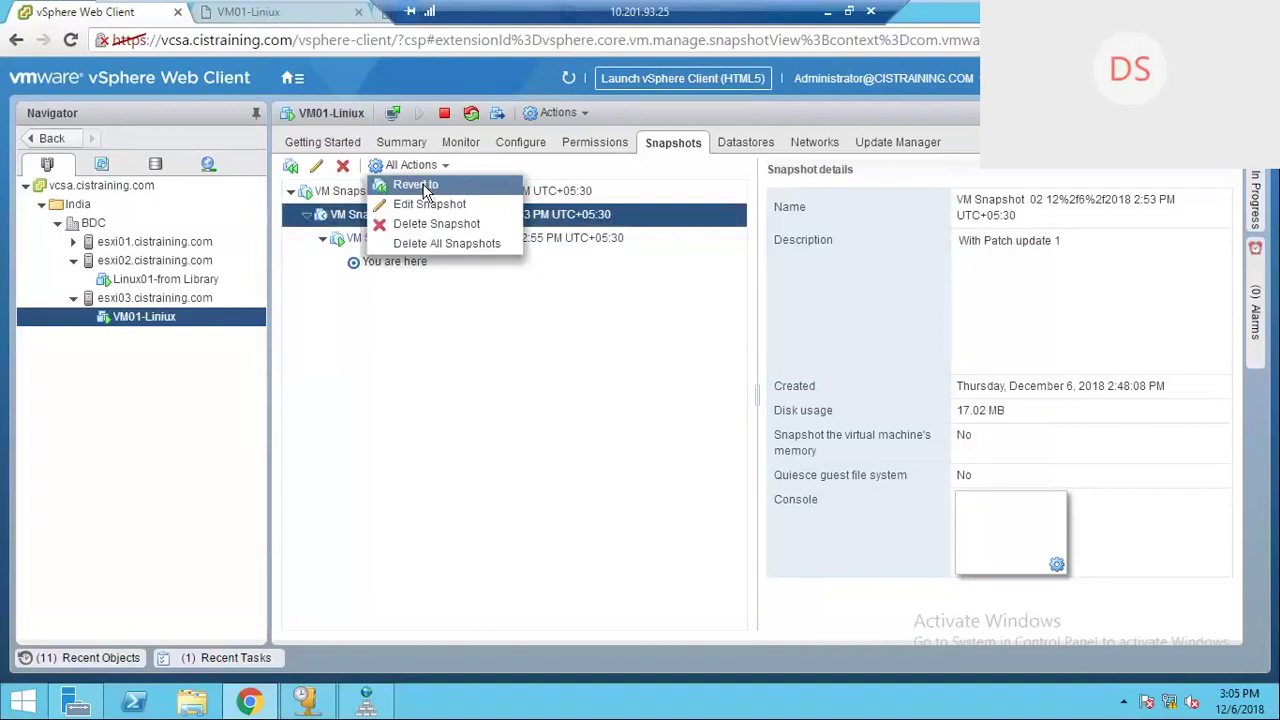
{"action": "left_click", "coordinate": [425, 186]}
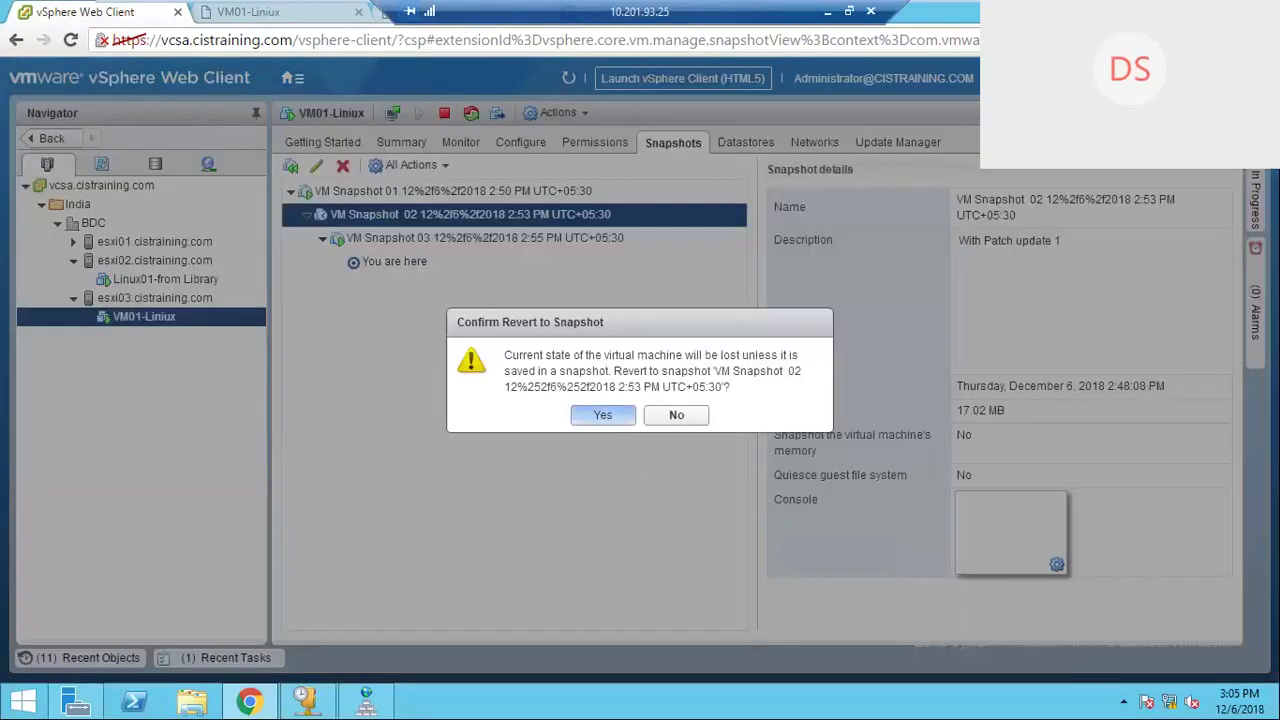
{"action": "left_click", "coordinate": [606, 416]}
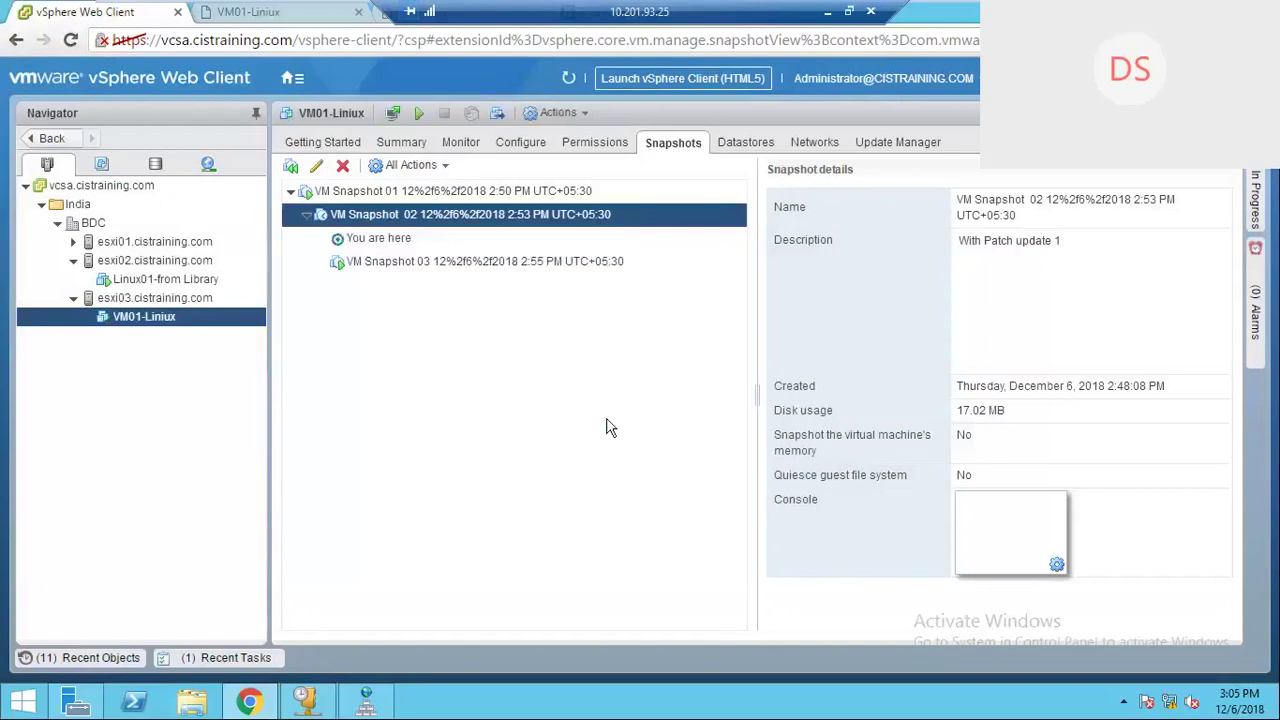
{"action": "left_click", "coordinate": [468, 264]}
{"action": "left_click", "coordinate": [443, 218]}
{"action": "left_click", "coordinate": [283, 14]}
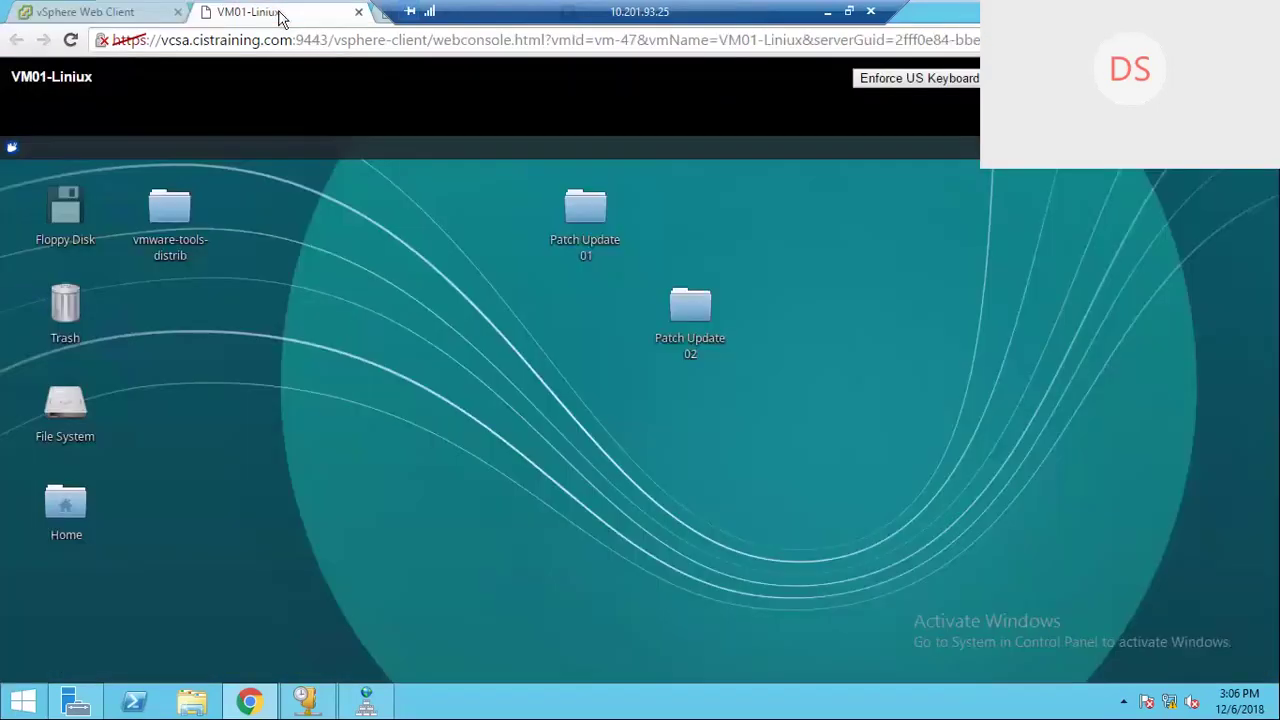
{"action": "left_click", "coordinate": [127, 18]}
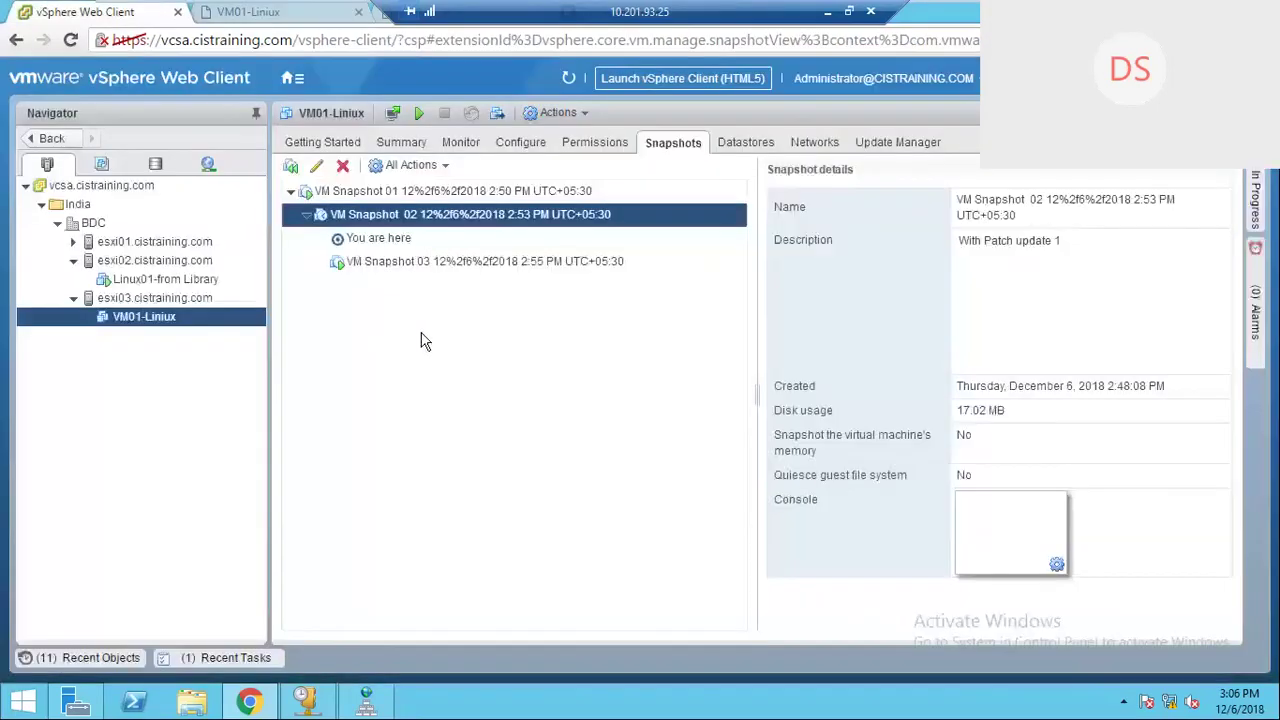
{"action": "left_click", "coordinate": [255, 15]}
{"action": "right_click", "coordinate": [255, 15]}
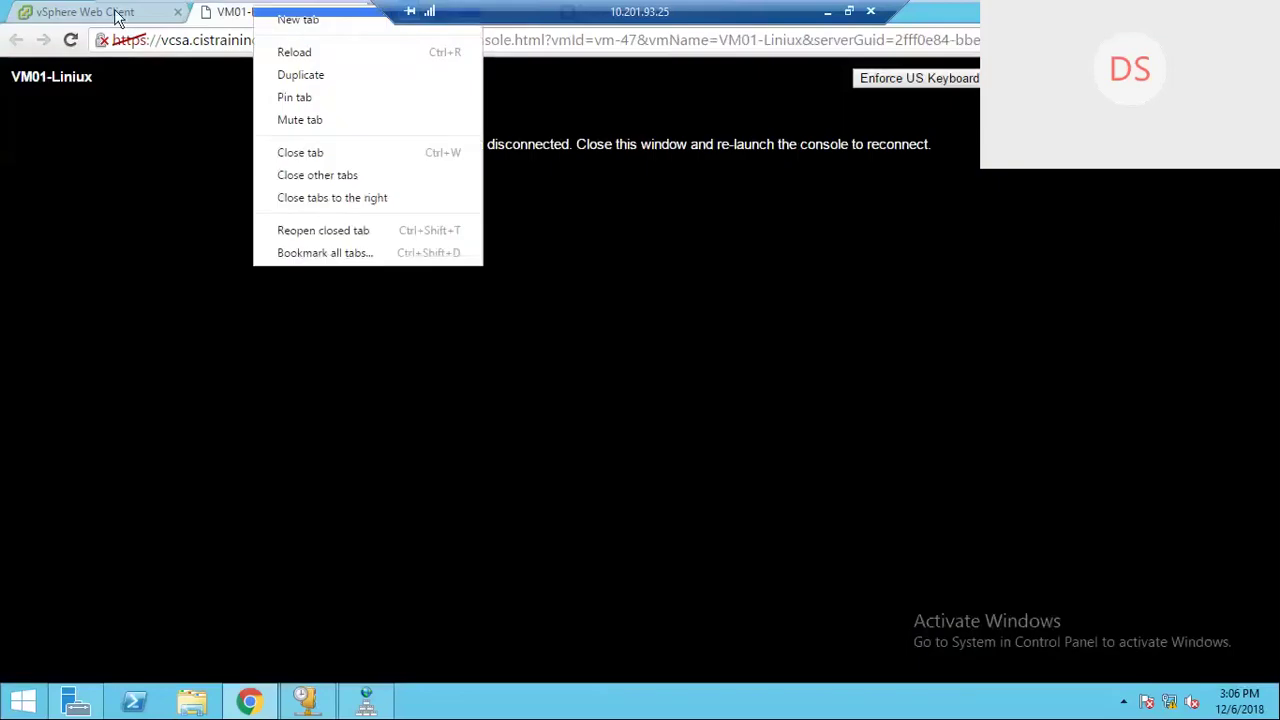
{"action": "left_click", "coordinate": [118, 18]}
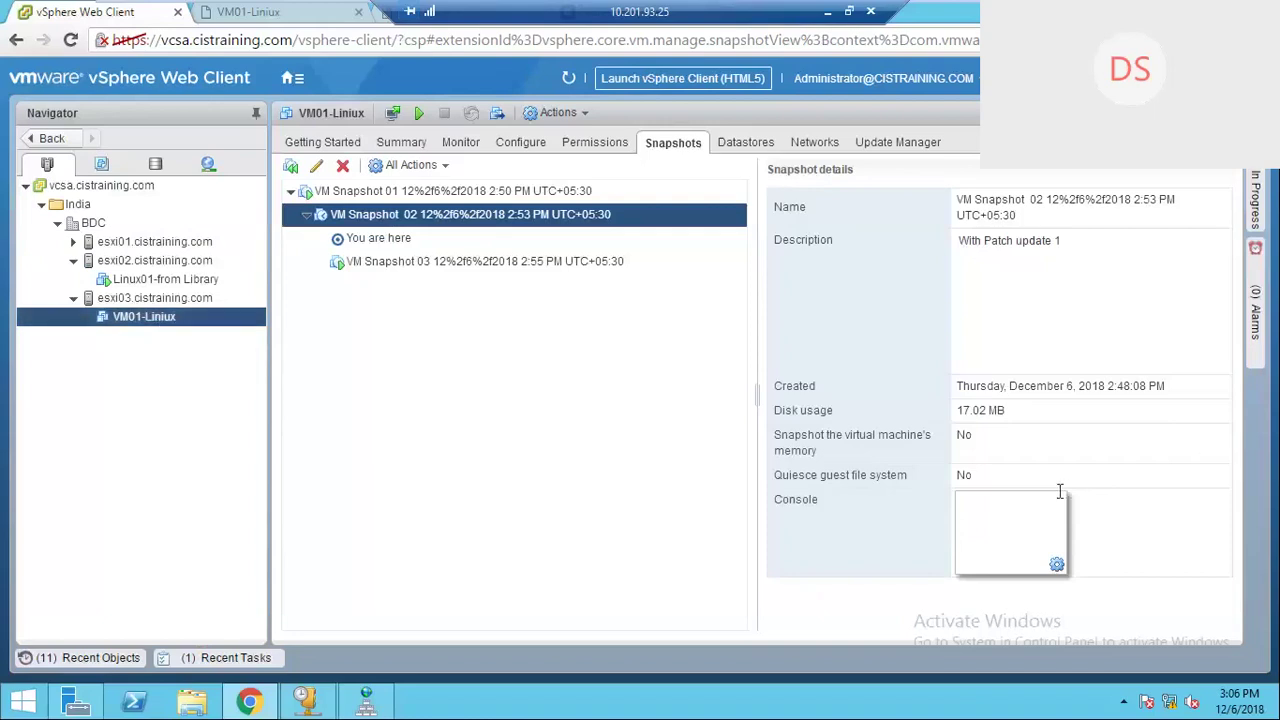
Step: Show VM Snapshot 01's 'Fresh Machine' details, then open Take Snapshot for VM01-Liniux and cancel it
{"action": "left_click", "coordinate": [457, 192]}
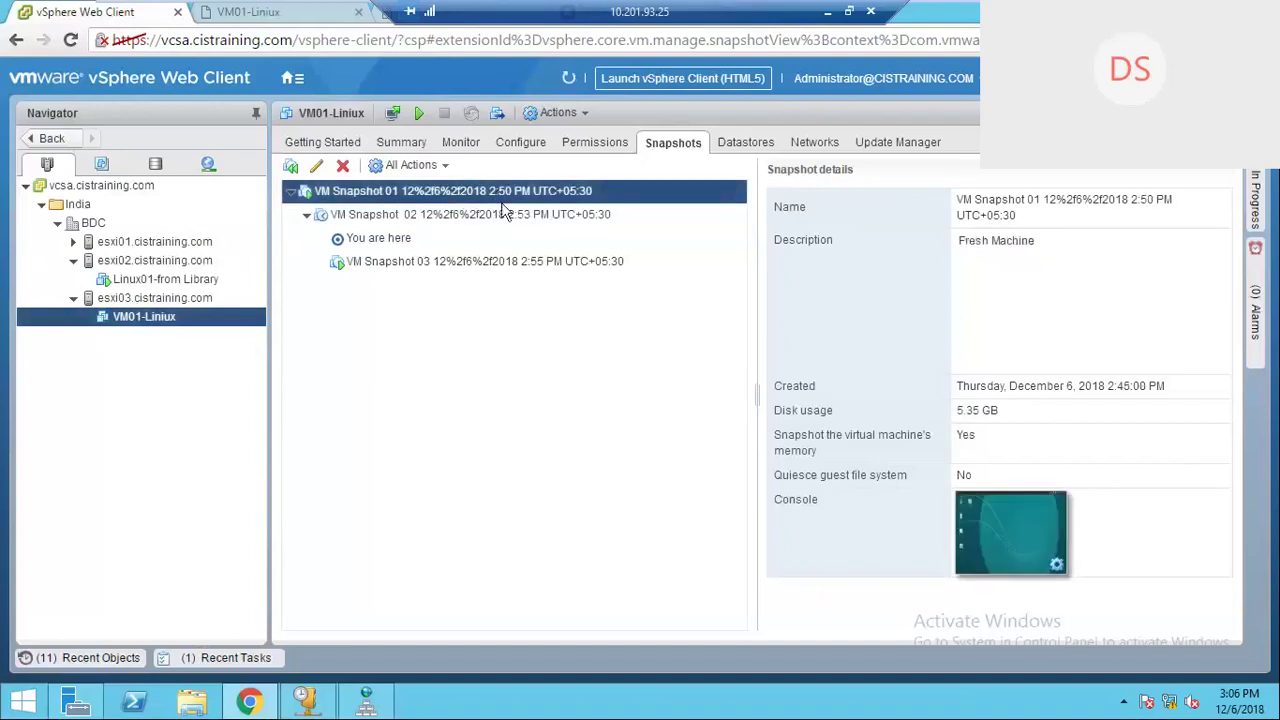
{"action": "right_click", "coordinate": [190, 322]}
{"action": "mouse_move", "coordinate": [310, 202]}
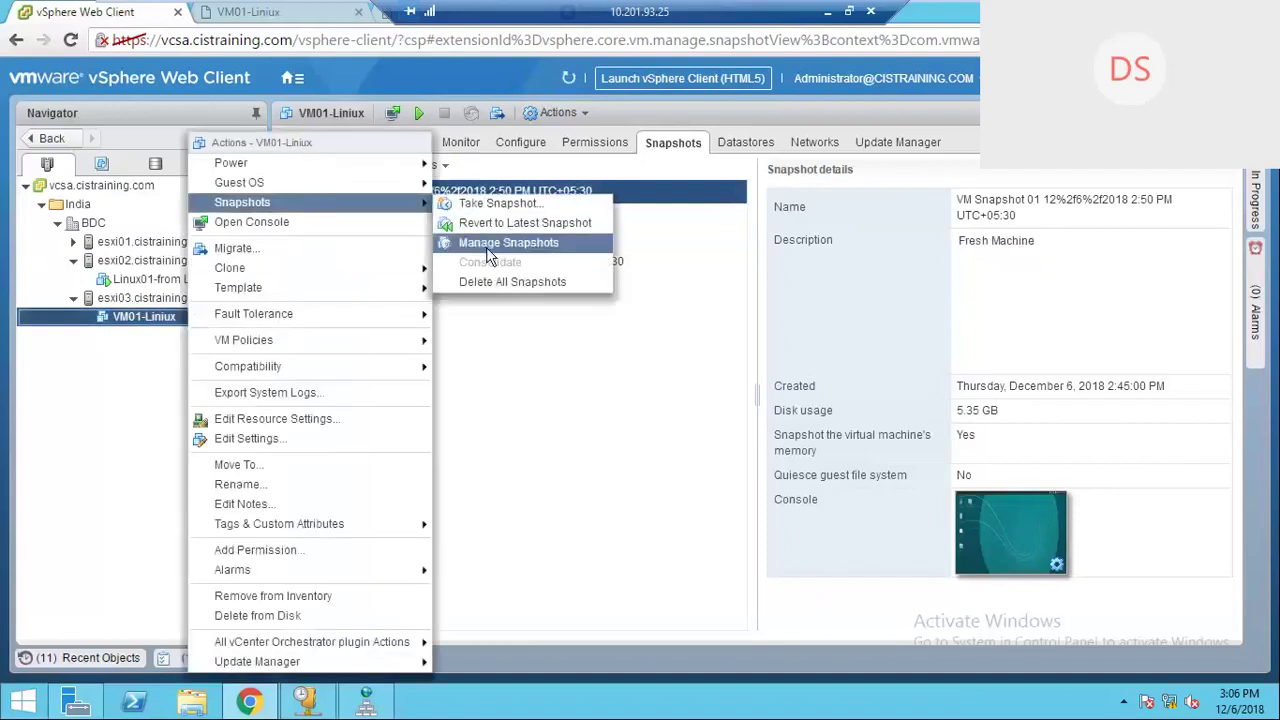
{"action": "left_click", "coordinate": [498, 203]}
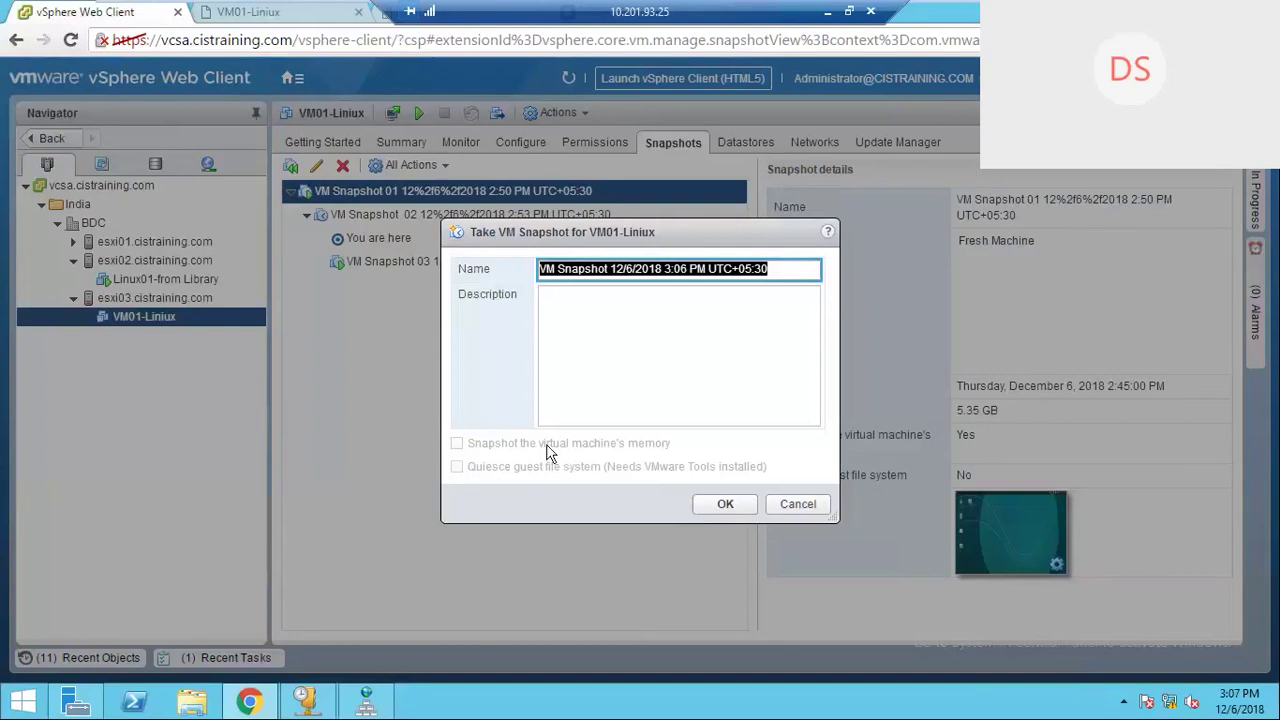
{"action": "left_click", "coordinate": [797, 510]}
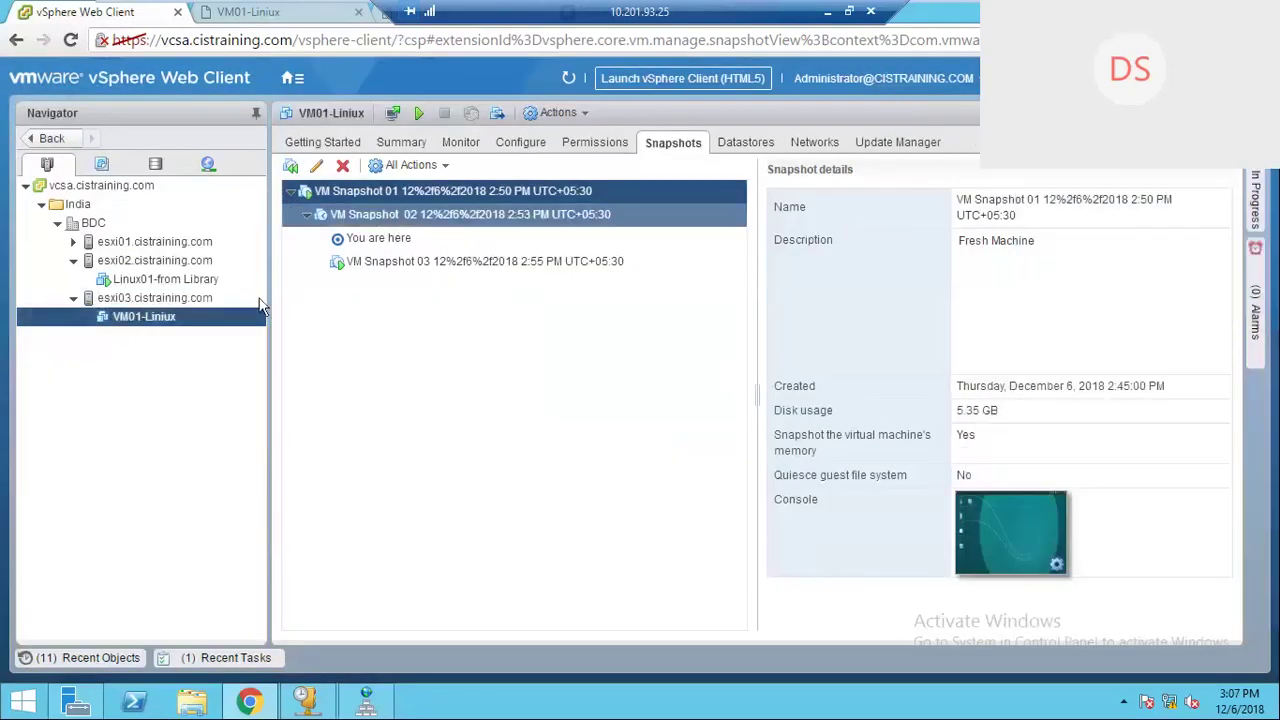
Step: Revert VM01-Liniux to VM Snapshot 01 (Fresh Machine), accepting the lost-current-state warning
{"action": "left_click", "coordinate": [440, 166]}
{"action": "left_click", "coordinate": [410, 185]}
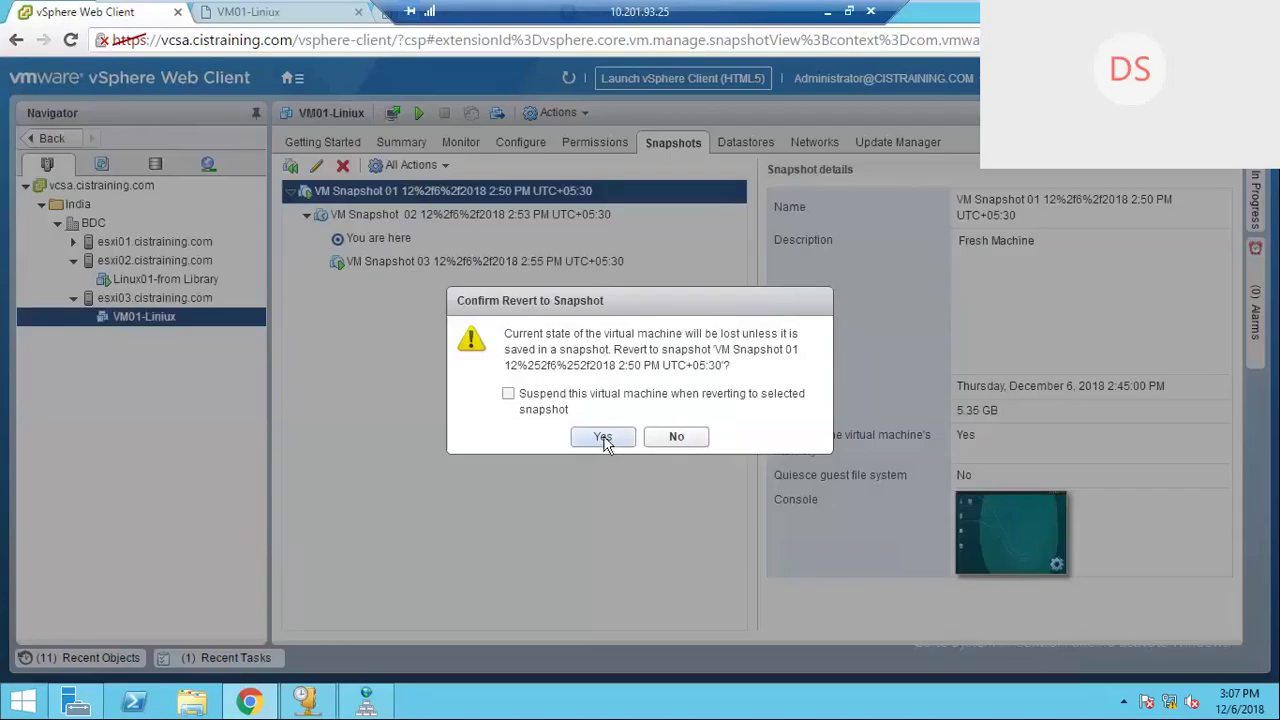
{"action": "left_click_drag", "start_coordinate": [532, 334], "coordinate": [800, 350]}
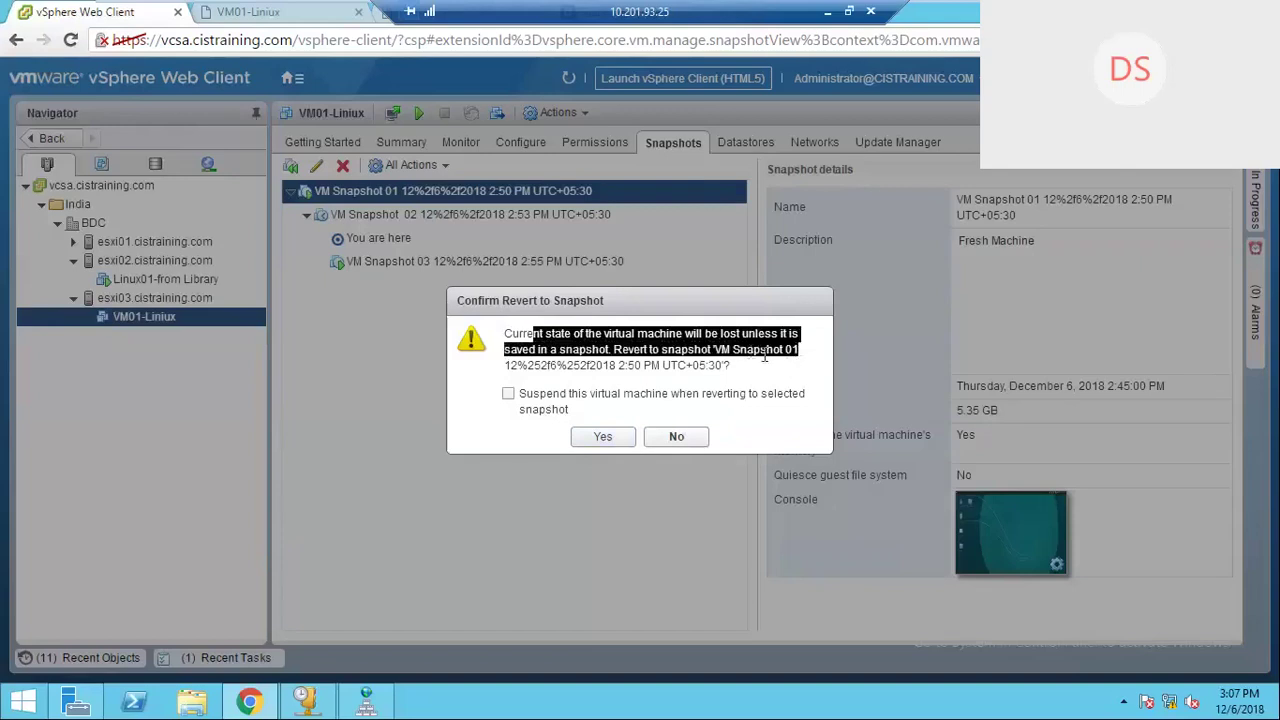
{"action": "left_click", "coordinate": [599, 437]}
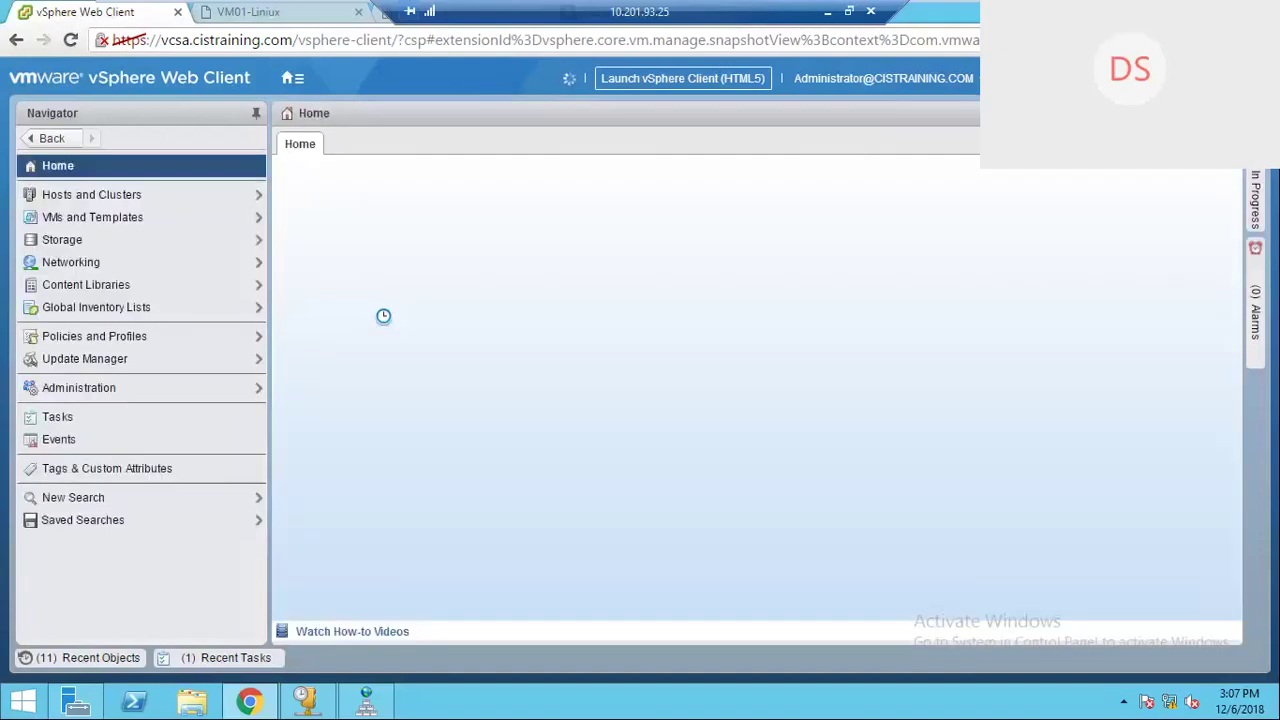
Step: Reload the disconnected VM01-Liniux console tab, then return to the vSphere Web Client Home page
{"action": "left_click", "coordinate": [234, 14]}
{"action": "right_click", "coordinate": [238, 14]}
{"action": "left_click", "coordinate": [274, 50]}
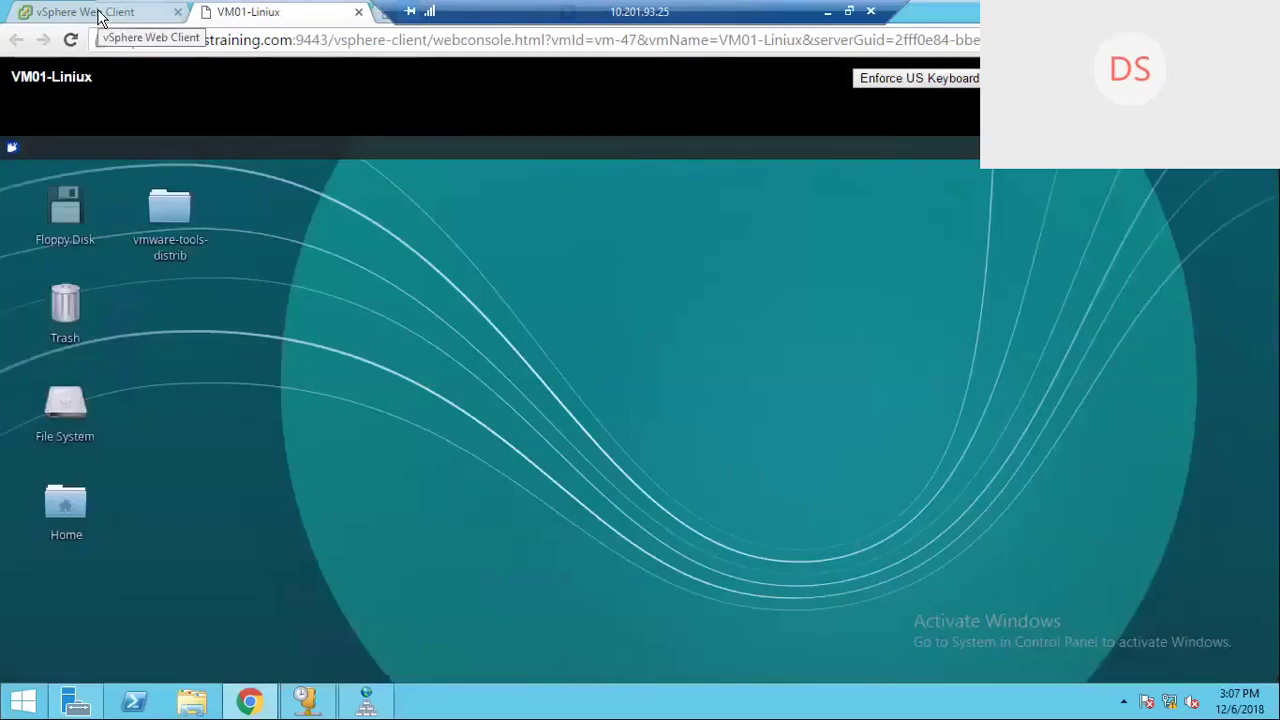
{"action": "left_click", "coordinate": [100, 12]}
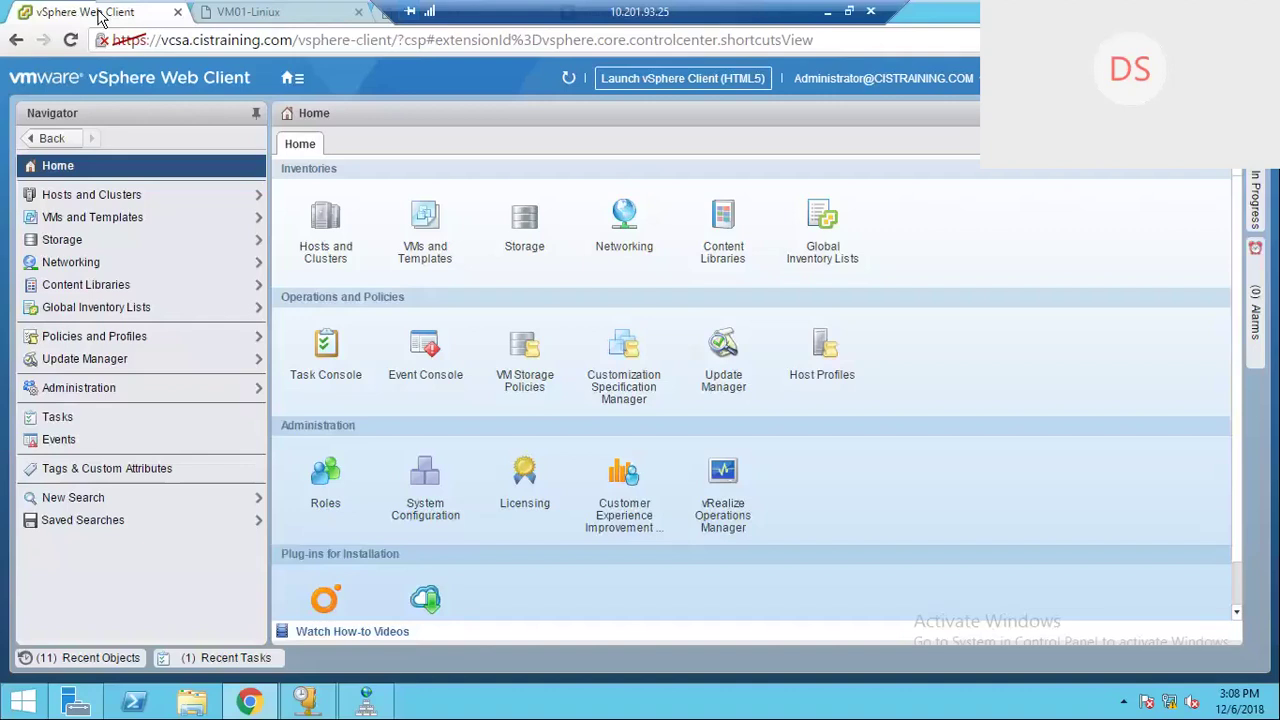
{"action": "left_click", "coordinate": [232, 14]}
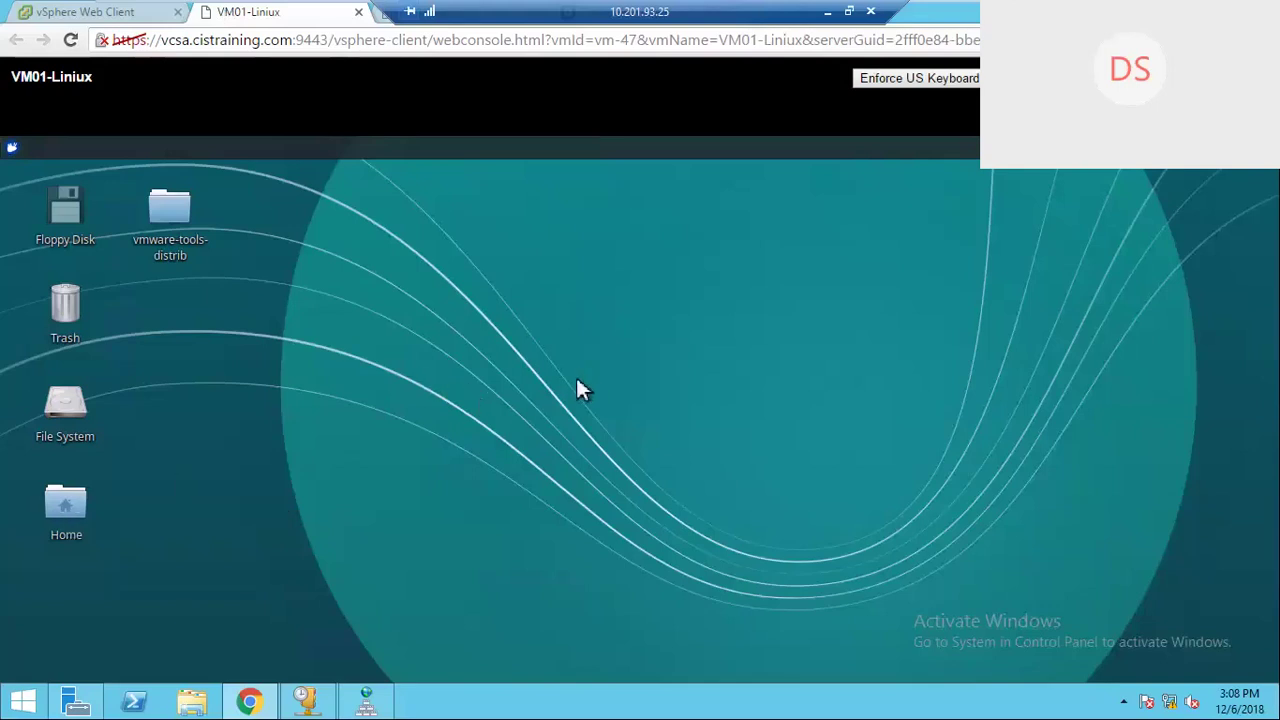
{"action": "left_click", "coordinate": [85, 12]}
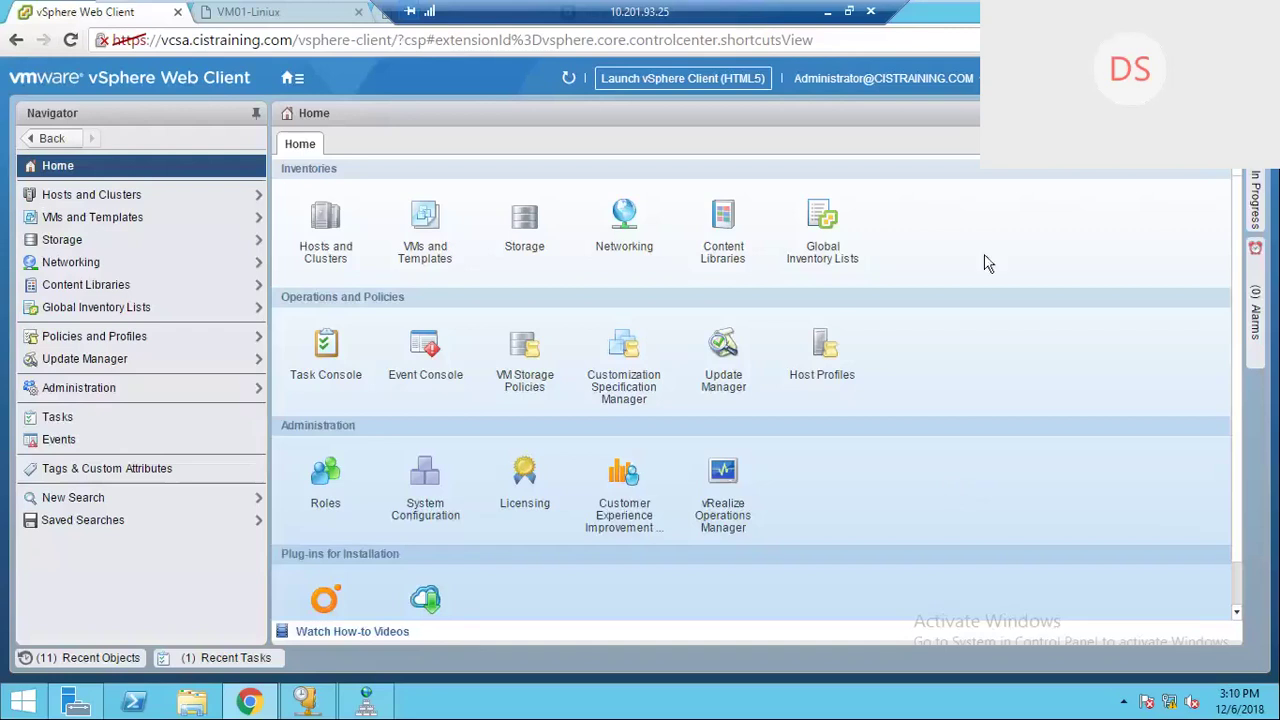
Step: Minimize Chrome and the VMware Workstation guest to reveal the local Windows desktop
{"action": "left_click", "coordinate": [1190, 9]}
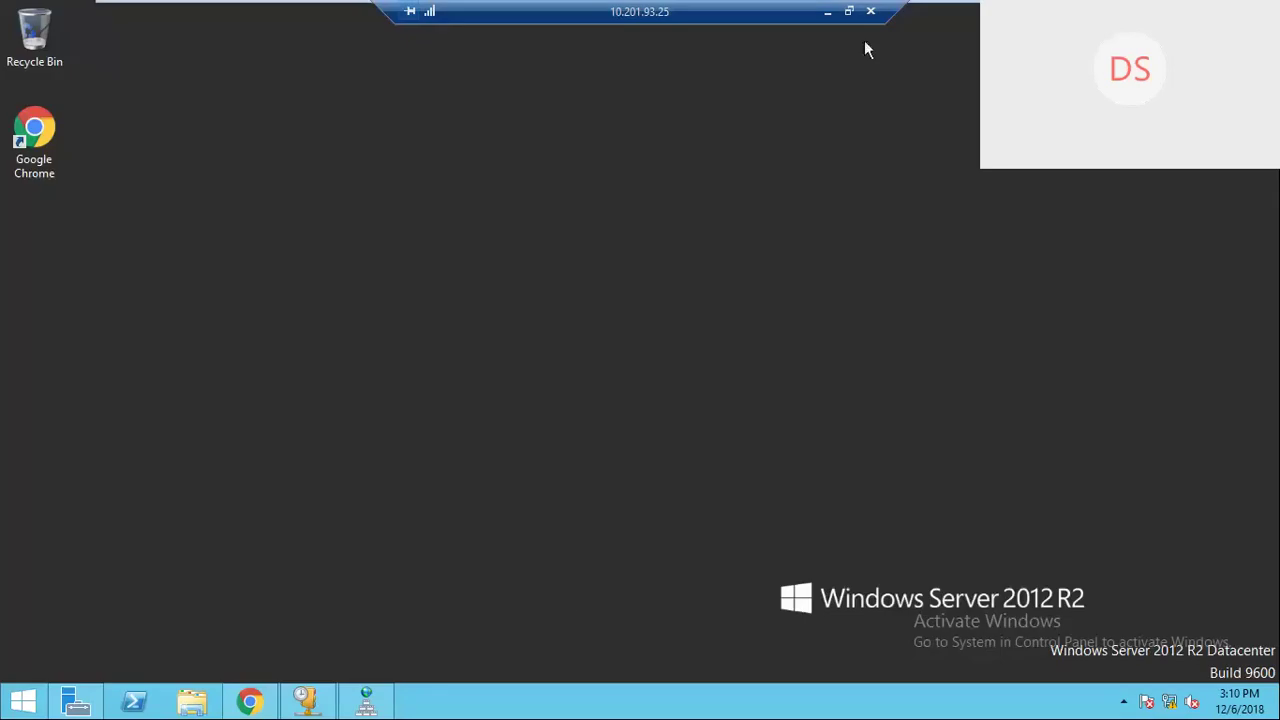
{"action": "mouse_move", "coordinate": [1050, 2]}
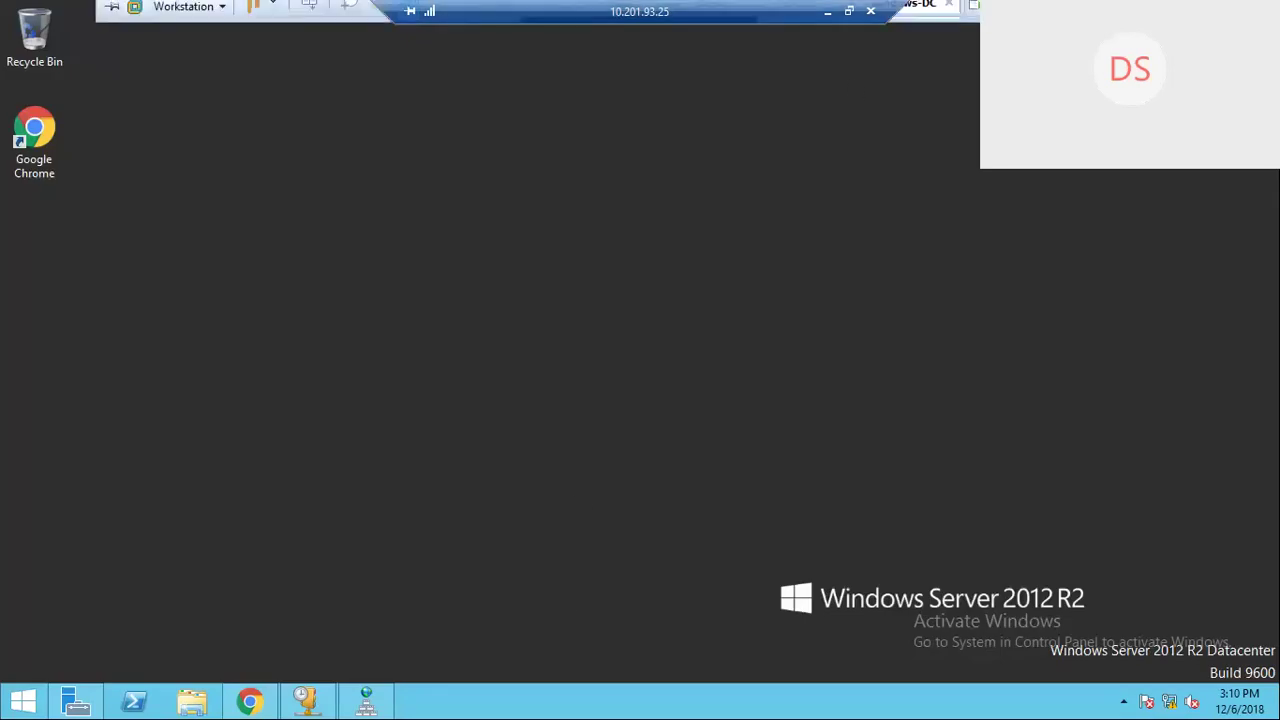
{"action": "left_click", "coordinate": [1118, 12]}
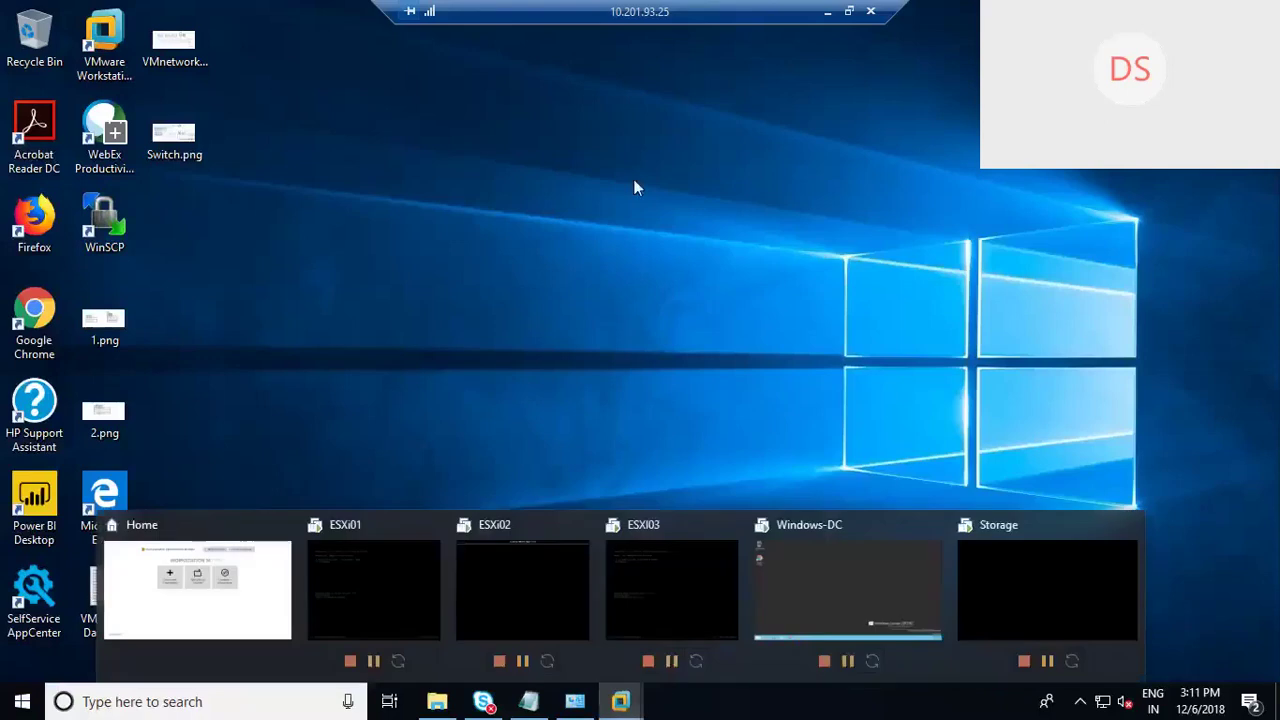
{"action": "left_click", "coordinate": [565, 350]}
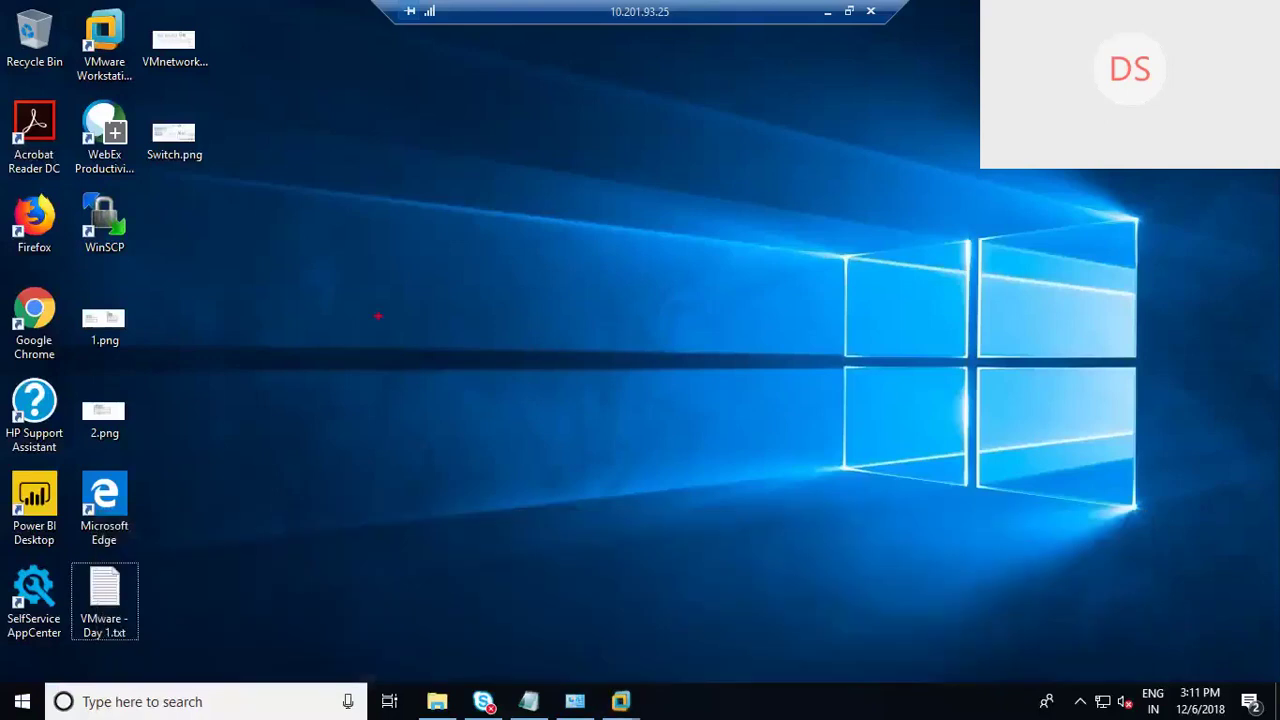
Step: Sketch two red host boxes, one machine above box 1 and two above box 2, numbering box 1
{"action": "mouse_move", "coordinate": [286, 305]}
{"action": "left_mouse_down"}
{"action": "mouse_move", "coordinate": [286, 392]}
{"action": "mouse_move", "coordinate": [383, 300]}
{"action": "mouse_move", "coordinate": [287, 377]}
{"action": "left_mouse_up"}
{"action": "mouse_move", "coordinate": [687, 270]}
{"action": "left_mouse_down"}
{"action": "mouse_move", "coordinate": [770, 340]}
{"action": "mouse_move", "coordinate": [618, 338]}
{"action": "left_mouse_up"}
{"action": "mouse_move", "coordinate": [286, 242]}
{"action": "left_mouse_down"}
{"action": "mouse_move", "coordinate": [298, 290]}
{"action": "mouse_move", "coordinate": [322, 274]}
{"action": "left_mouse_up"}
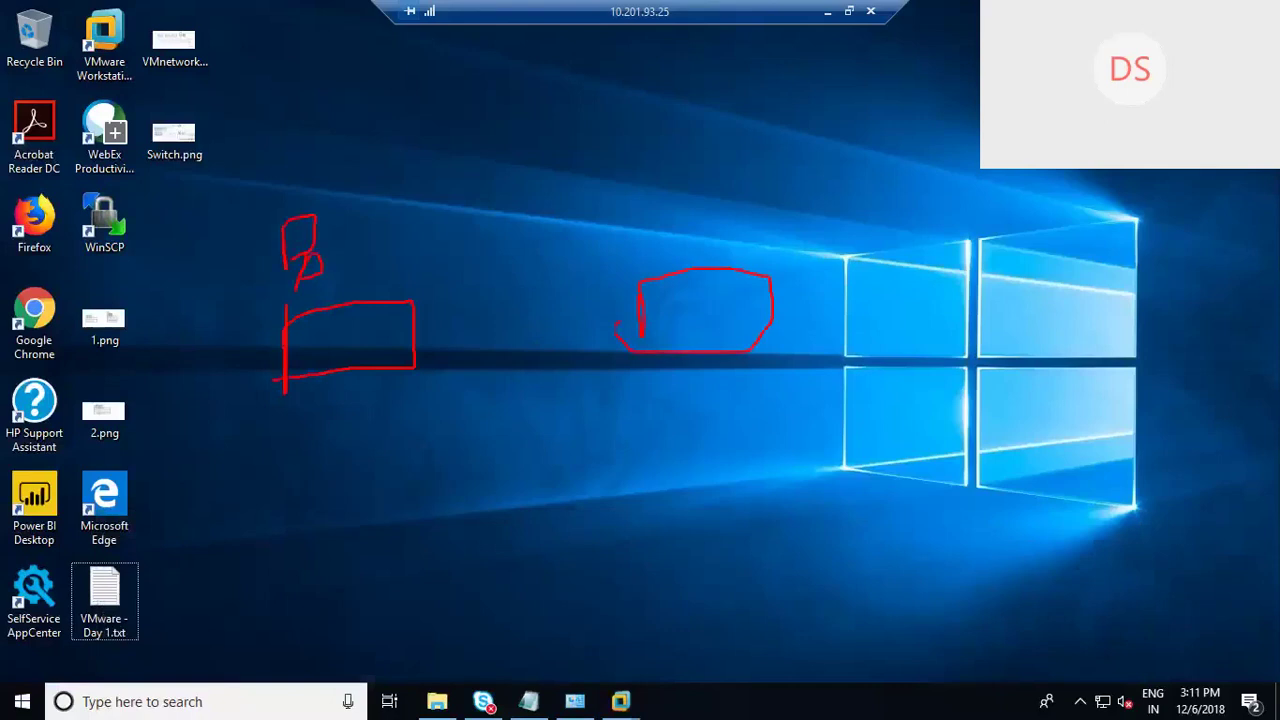
{"action": "left_click_drag", "start_coordinate": [652, 206], "coordinate": [656, 248]}
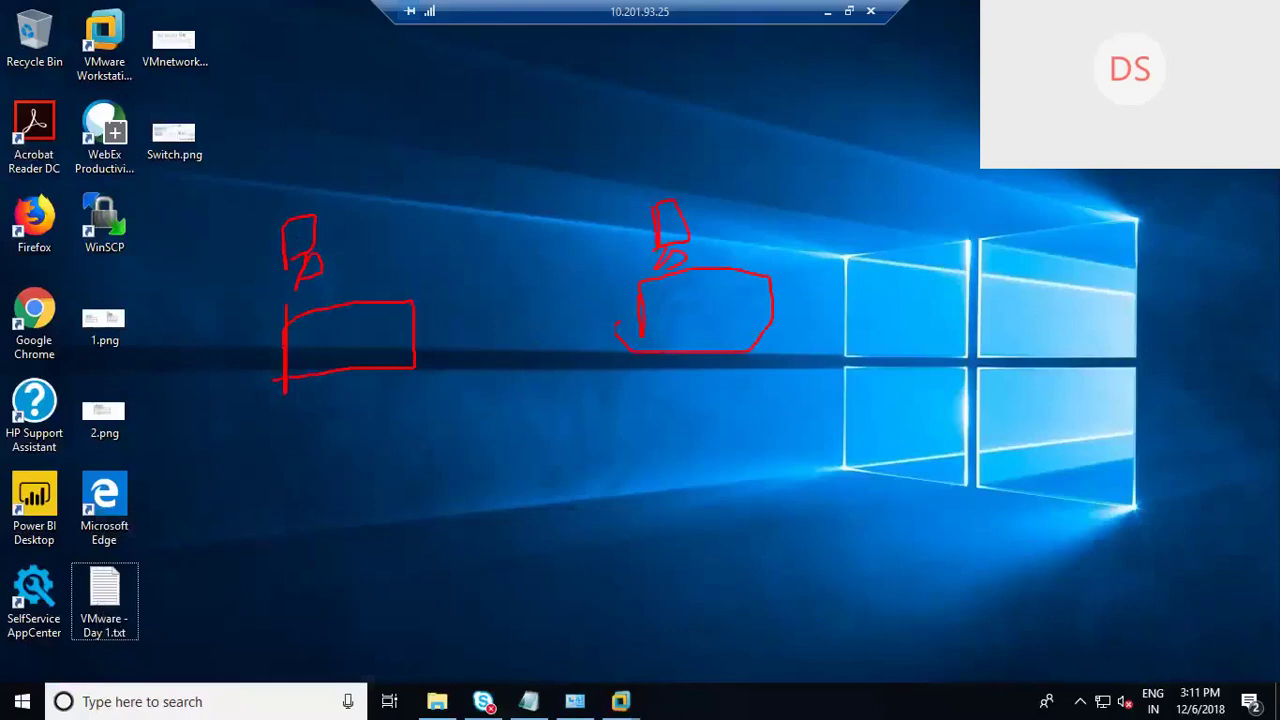
{"action": "mouse_move", "coordinate": [716, 192]}
{"action": "left_mouse_down"}
{"action": "mouse_move", "coordinate": [744, 234]}
{"action": "mouse_move", "coordinate": [726, 254]}
{"action": "mouse_move", "coordinate": [746, 238]}
{"action": "left_mouse_up"}
{"action": "mouse_move", "coordinate": [346, 336]}
{"action": "left_mouse_down"}
{"action": "mouse_move", "coordinate": [358, 322]}
{"action": "mouse_move", "coordinate": [362, 362]}
{"action": "mouse_move", "coordinate": [384, 362]}
{"action": "left_mouse_up"}
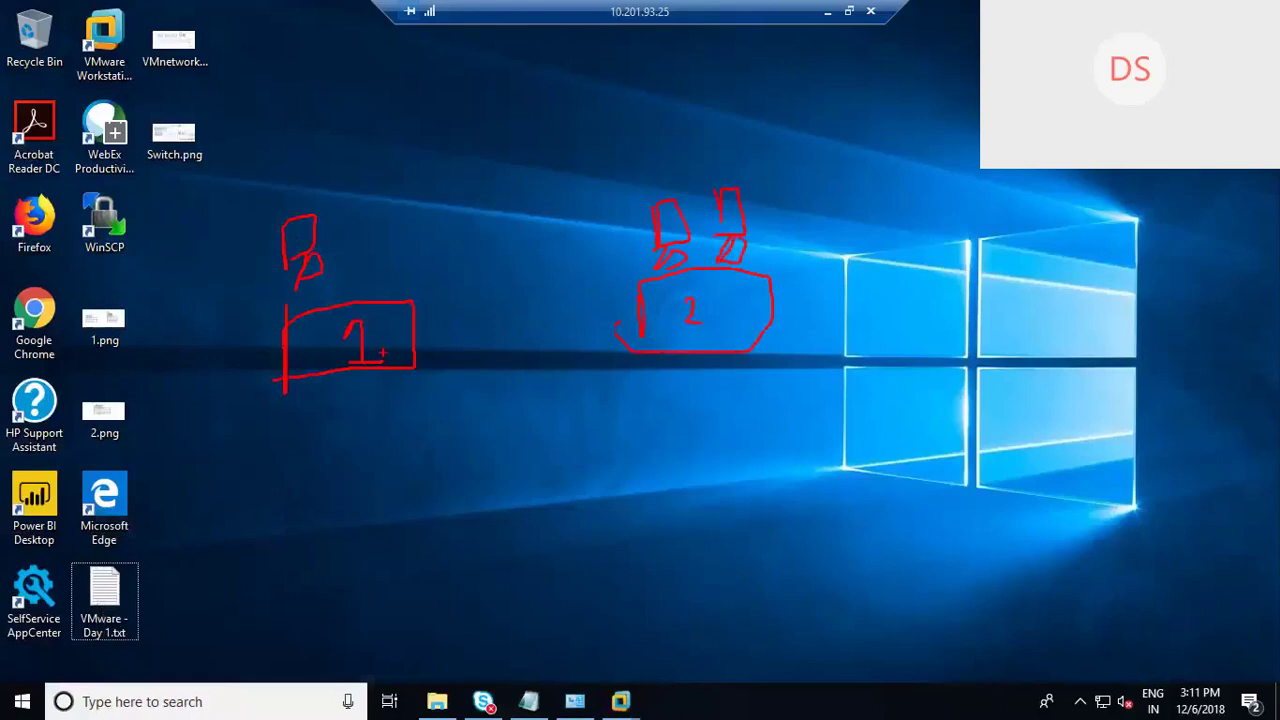
Step: Draw a red arrow into box 2 and write the label HA near the top
{"action": "mouse_move", "coordinate": [938, 275]}
{"action": "left_mouse_down"}
{"action": "mouse_move", "coordinate": [778, 318]}
{"action": "mouse_move", "coordinate": [768, 334]}
{"action": "mouse_move", "coordinate": [822, 336]}
{"action": "left_mouse_up"}
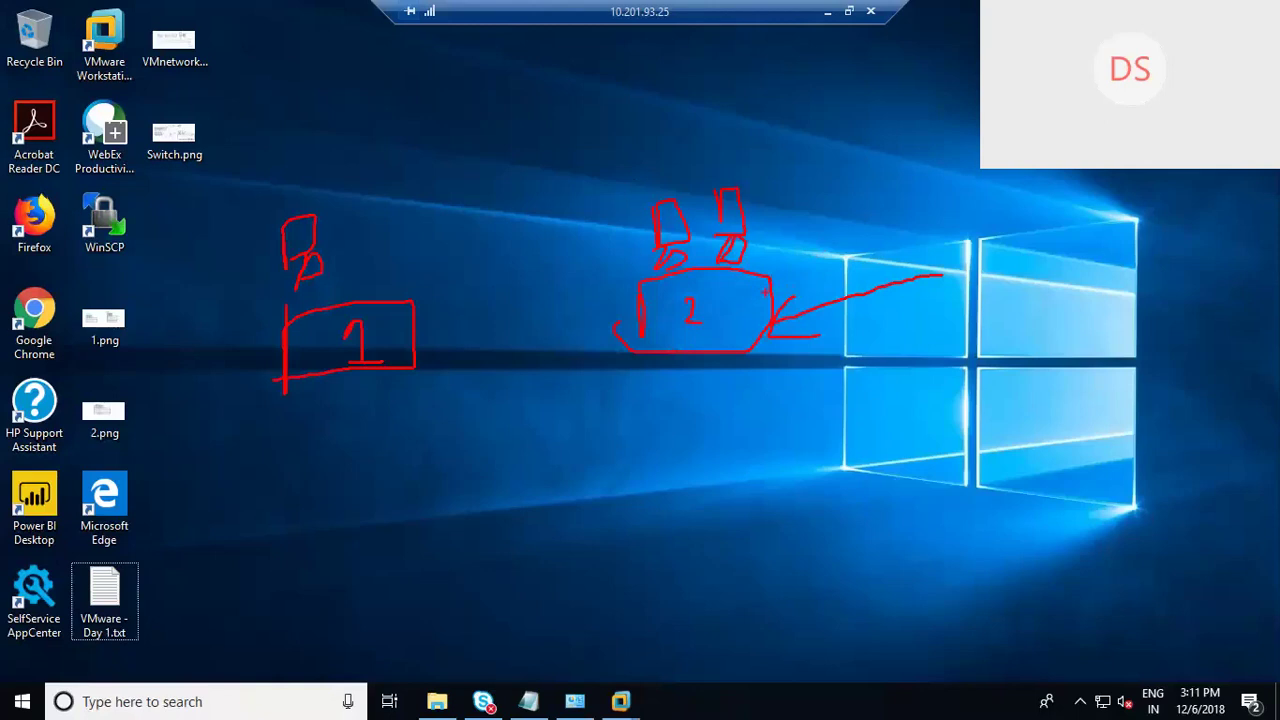
{"action": "mouse_move", "coordinate": [782, 95]}
{"action": "left_mouse_down"}
{"action": "mouse_move", "coordinate": [782, 130]}
{"action": "mouse_move", "coordinate": [845, 105]}
{"action": "left_mouse_up"}
{"action": "left_click_drag", "start_coordinate": [811, 289], "coordinate": [779, 328]}
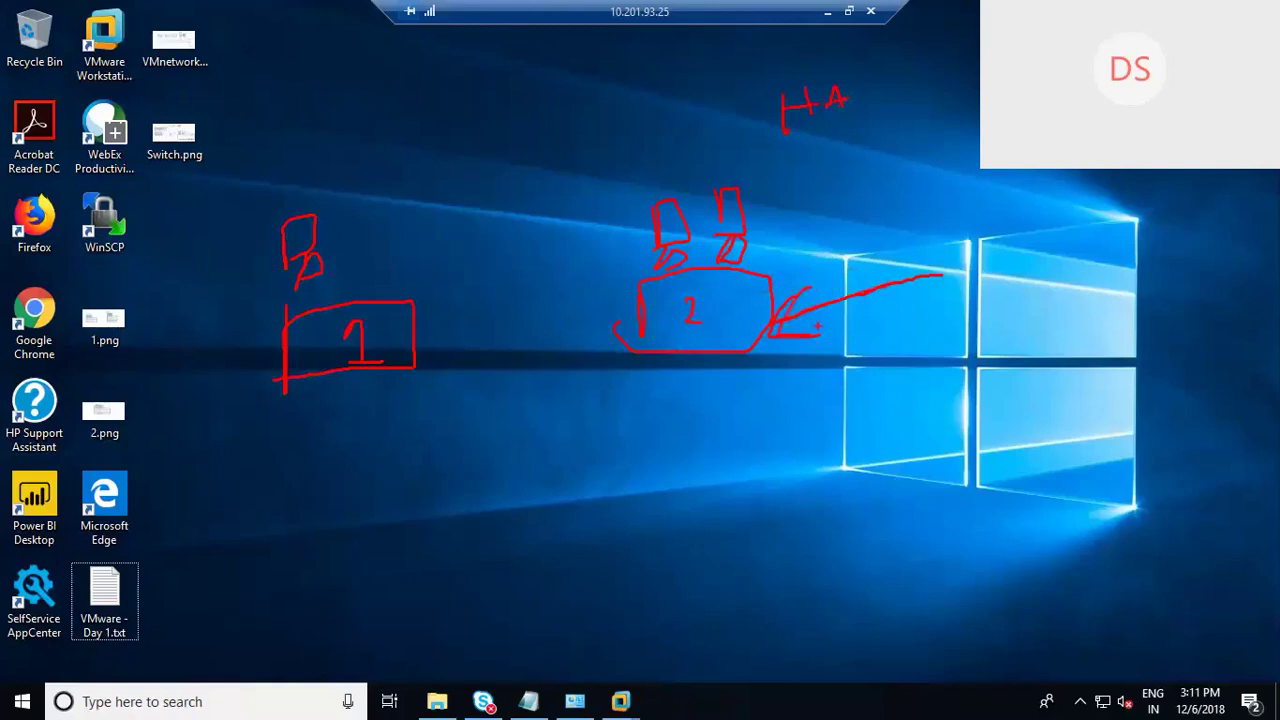
Step: Circle the two machines above box 2 and add an arrow pointing down at them
{"action": "left_click_drag", "start_coordinate": [728, 158], "coordinate": [805, 170]}
{"action": "left_click_drag", "start_coordinate": [728, 158], "coordinate": [652, 258]}
{"action": "left_click_drag", "start_coordinate": [801, 160], "coordinate": [745, 268]}
{"action": "mouse_move", "coordinate": [624, 87]}
{"action": "left_mouse_down"}
{"action": "mouse_move", "coordinate": [642, 160]}
{"action": "mouse_move", "coordinate": [598, 142]}
{"action": "left_mouse_up"}
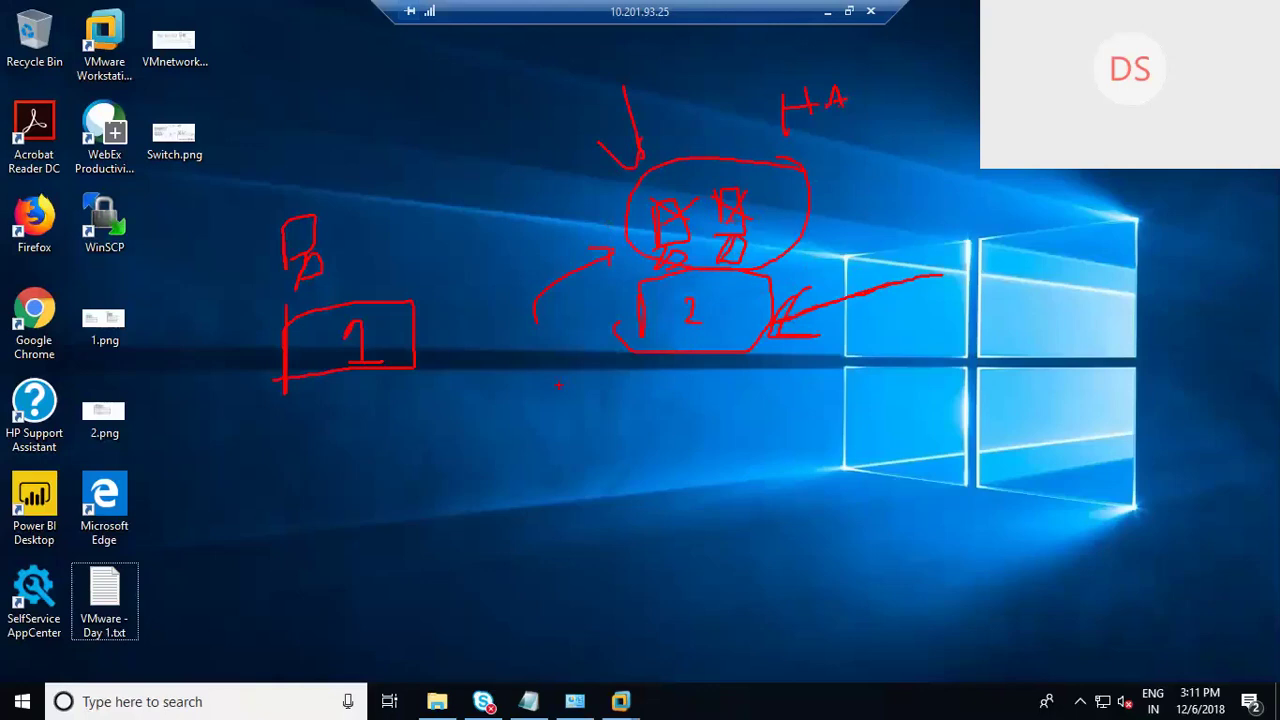
Step: Write 'V-motion' in red pen beneath the two host boxes and draw a line under it
{"action": "mouse_move", "coordinate": [487, 507]}
{"action": "left_mouse_down"}
{"action": "mouse_move", "coordinate": [500, 540]}
{"action": "mouse_move", "coordinate": [518, 508]}
{"action": "mouse_move", "coordinate": [576, 492]}
{"action": "left_mouse_up"}
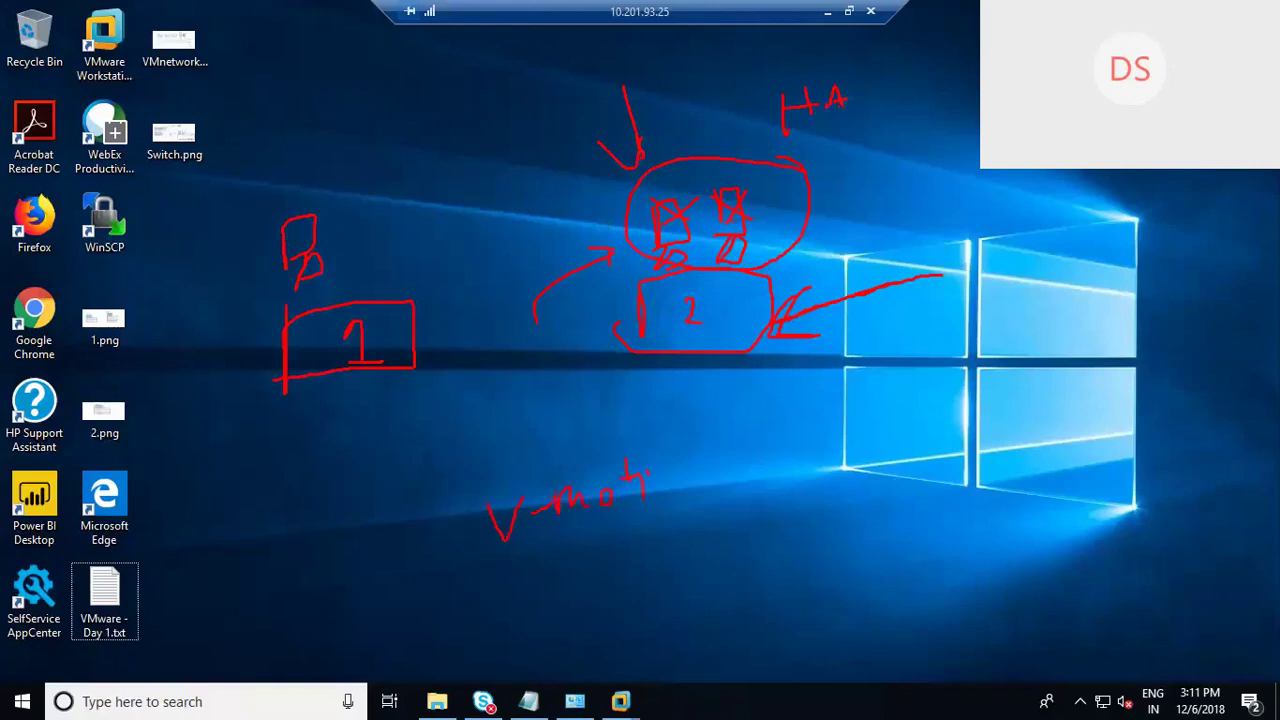
{"action": "left_click_drag", "start_coordinate": [674, 468], "coordinate": [670, 484]}
{"action": "left_click_drag", "start_coordinate": [684, 466], "coordinate": [693, 486]}
{"action": "left_click_drag", "start_coordinate": [768, 503], "coordinate": [553, 541]}
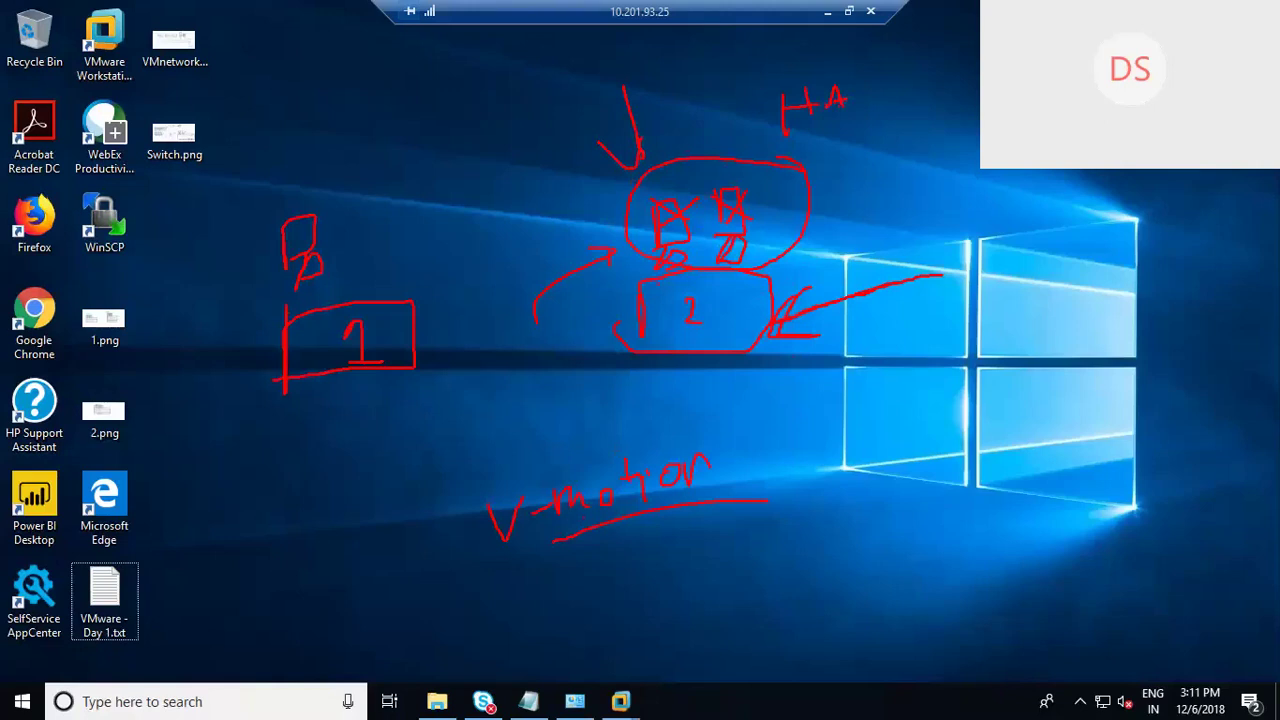
Step: Write 15 at the top of the sketch and NAS below it with an arrow to box 2
{"action": "left_click_drag", "start_coordinate": [488, 75], "coordinate": [488, 99]}
{"action": "mouse_move", "coordinate": [508, 72]}
{"action": "left_mouse_down"}
{"action": "mouse_move", "coordinate": [512, 94]}
{"action": "mouse_move", "coordinate": [458, 104]}
{"action": "mouse_move", "coordinate": [530, 63]}
{"action": "mouse_move", "coordinate": [508, 75]}
{"action": "mouse_move", "coordinate": [462, 58]}
{"action": "mouse_move", "coordinate": [352, 104]}
{"action": "mouse_move", "coordinate": [380, 90]}
{"action": "left_mouse_up"}
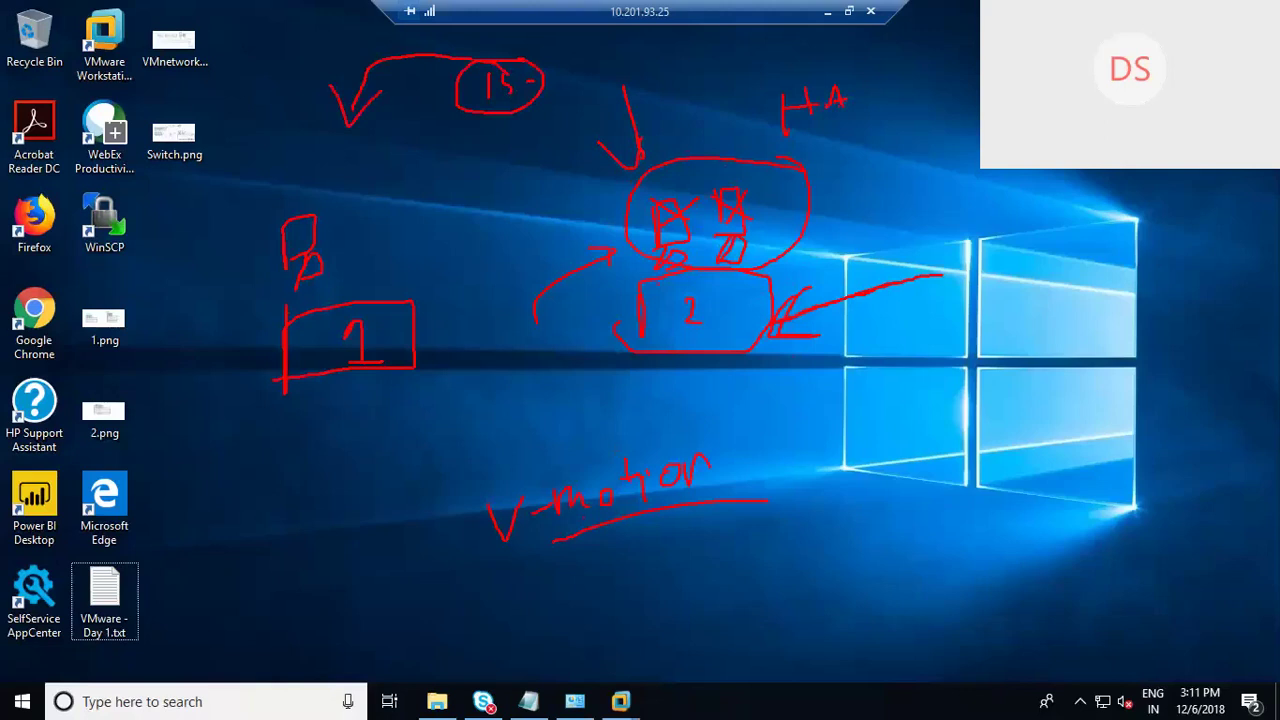
{"action": "mouse_move", "coordinate": [346, 146]}
{"action": "left_mouse_down"}
{"action": "mouse_move", "coordinate": [382, 120]}
{"action": "mouse_move", "coordinate": [400, 132]}
{"action": "mouse_move", "coordinate": [414, 110]}
{"action": "mouse_move", "coordinate": [438, 120]}
{"action": "mouse_move", "coordinate": [412, 126]}
{"action": "mouse_move", "coordinate": [545, 172]}
{"action": "mouse_move", "coordinate": [598, 262]}
{"action": "left_mouse_up"}
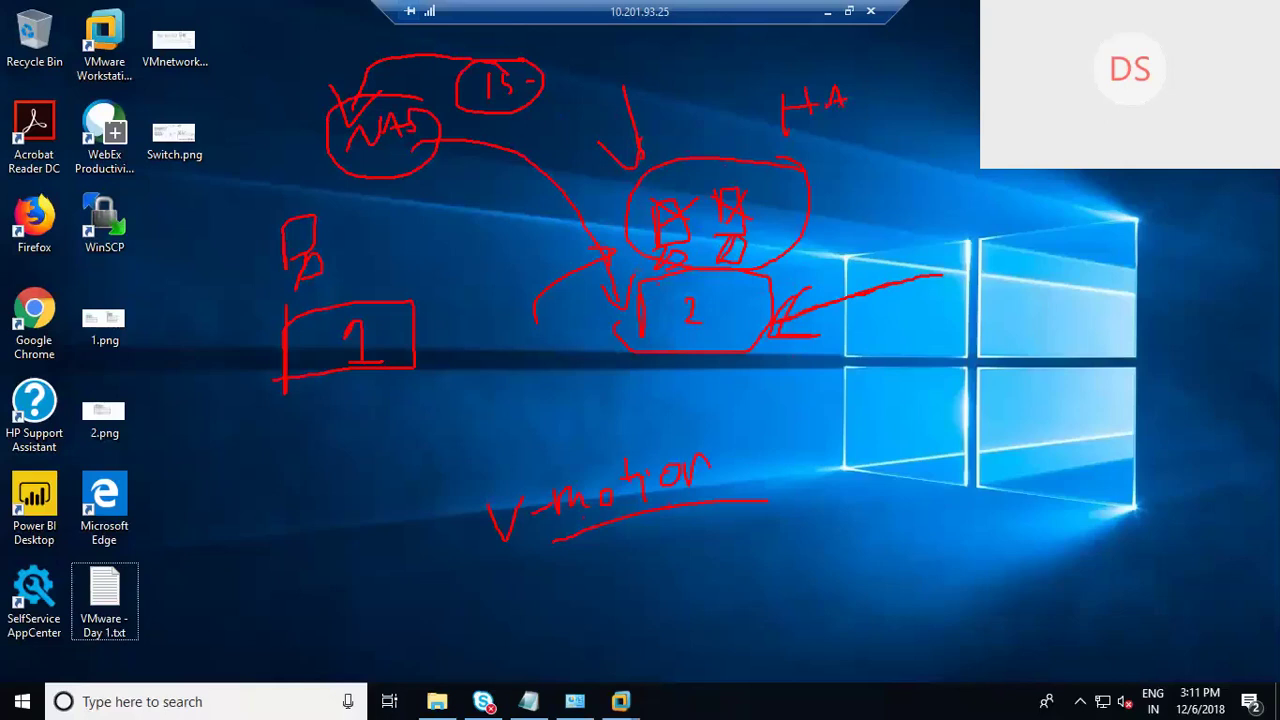
Step: Circle the V-motion label, add a circled 5 beside box 2 and circle the 3
{"action": "mouse_move", "coordinate": [650, 428]}
{"action": "left_mouse_down"}
{"action": "mouse_move", "coordinate": [466, 530]}
{"action": "mouse_move", "coordinate": [745, 462]}
{"action": "left_mouse_up"}
{"action": "mouse_move", "coordinate": [810, 396]}
{"action": "left_mouse_down"}
{"action": "mouse_move", "coordinate": [796, 430]}
{"action": "mouse_move", "coordinate": [776, 420]}
{"action": "mouse_move", "coordinate": [818, 398]}
{"action": "left_mouse_up"}
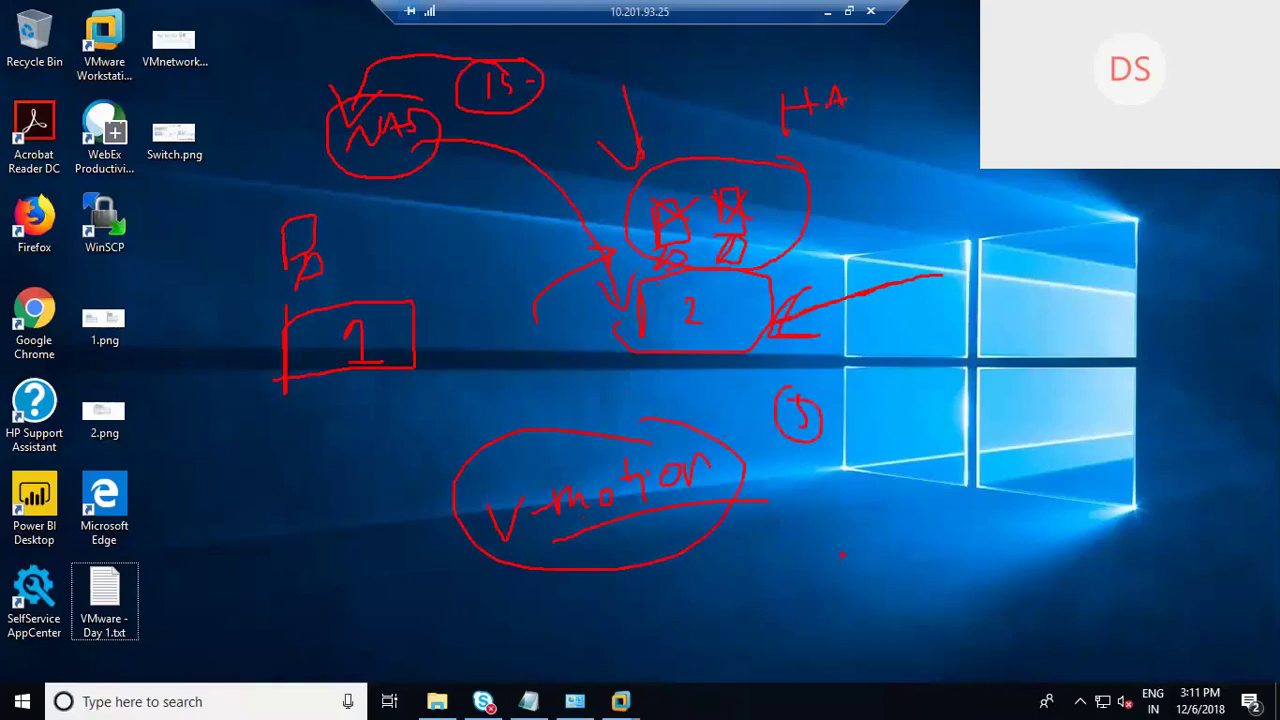
{"action": "left_click_drag", "start_coordinate": [804, 493], "coordinate": [818, 487]}
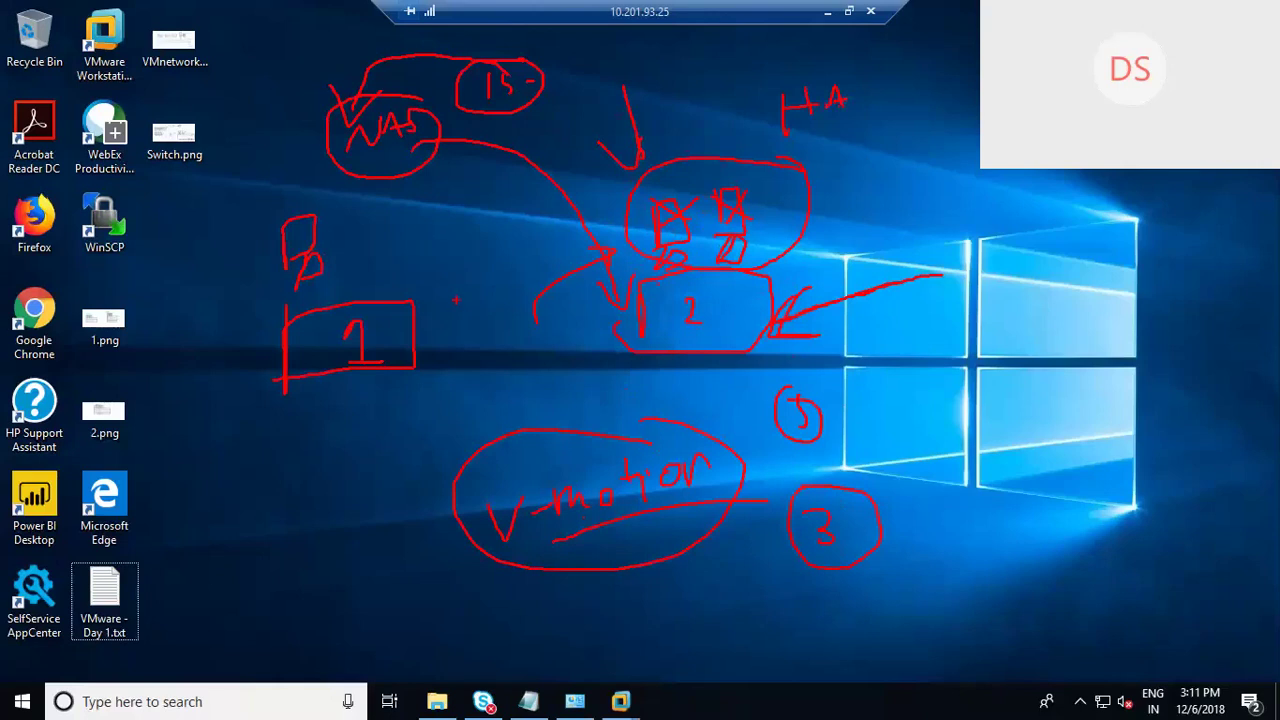
{"action": "mouse_move", "coordinate": [890, 442]}
{"action": "left_mouse_down"}
{"action": "mouse_move", "coordinate": [916, 418]}
{"action": "mouse_move", "coordinate": [884, 470]}
{"action": "left_mouse_up"}
Step: Erase all the red pen annotations from the desktop
{"action": "key", "text": "Escape"}
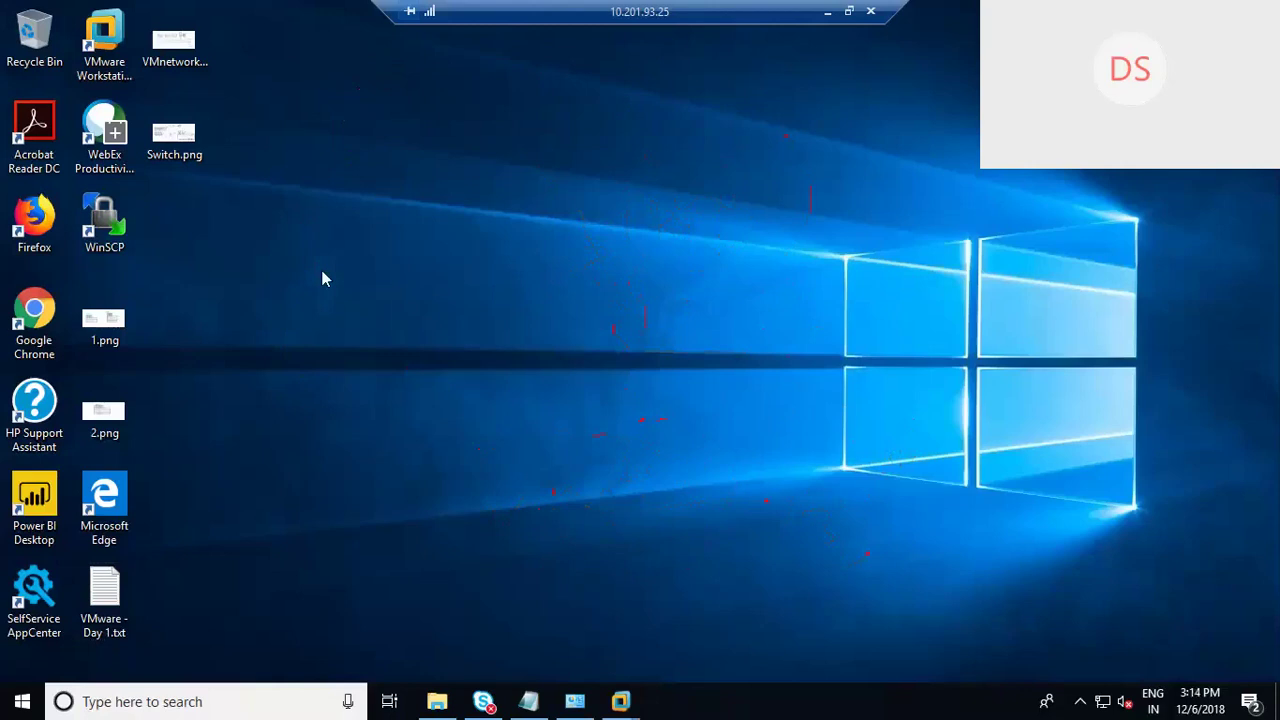
Step: Draw host boxes labelled 1 and 2, with a circled VM box above host 2
{"action": "left_click", "coordinate": [451, 299]}
{"action": "mouse_move", "coordinate": [277, 372]}
{"action": "left_mouse_down"}
{"action": "mouse_move", "coordinate": [273, 280]}
{"action": "mouse_move", "coordinate": [452, 266]}
{"action": "mouse_move", "coordinate": [465, 362]}
{"action": "mouse_move", "coordinate": [271, 373]}
{"action": "left_mouse_up"}
{"action": "mouse_move", "coordinate": [692, 342]}
{"action": "left_mouse_down"}
{"action": "mouse_move", "coordinate": [690, 258]}
{"action": "mouse_move", "coordinate": [824, 234]}
{"action": "mouse_move", "coordinate": [850, 355]}
{"action": "mouse_move", "coordinate": [692, 349]}
{"action": "left_mouse_up"}
{"action": "mouse_move", "coordinate": [688, 188]}
{"action": "left_mouse_down"}
{"action": "mouse_move", "coordinate": [688, 148]}
{"action": "mouse_move", "coordinate": [690, 188]}
{"action": "left_mouse_up"}
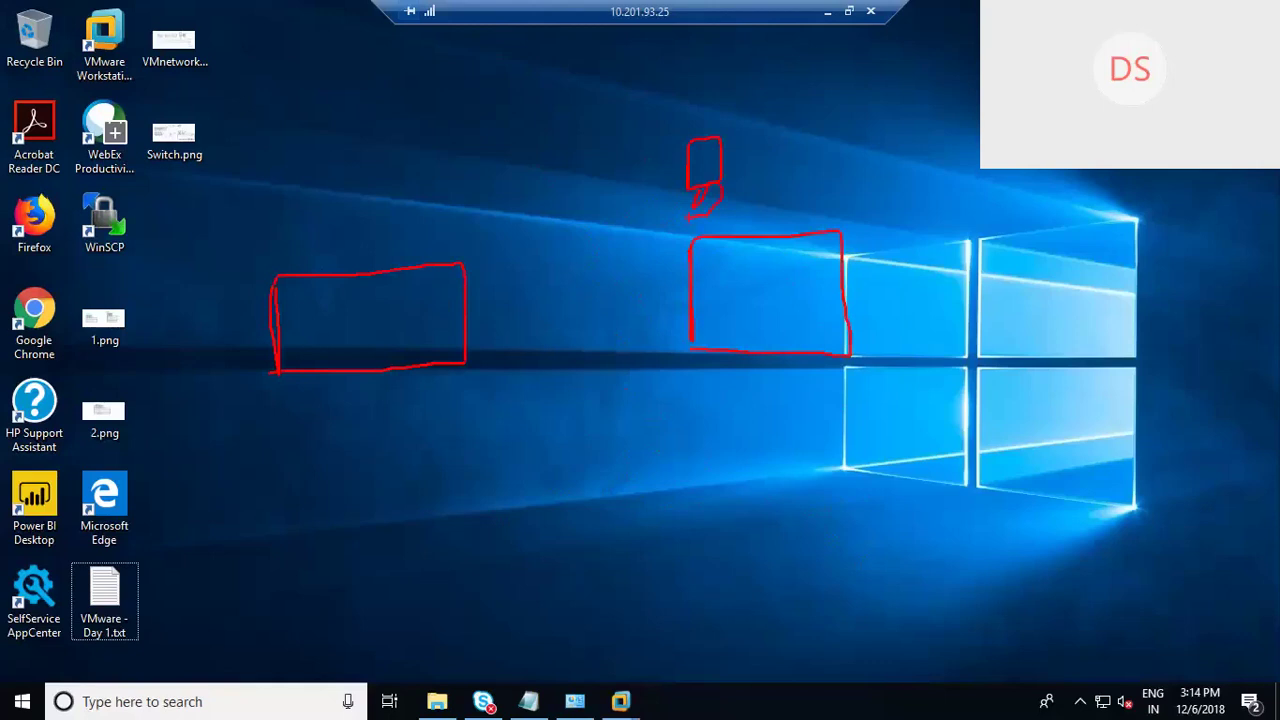
{"action": "left_click_drag", "start_coordinate": [758, 280], "coordinate": [765, 298]}
{"action": "mouse_move", "coordinate": [349, 320]}
{"action": "left_mouse_down"}
{"action": "mouse_move", "coordinate": [358, 302]}
{"action": "mouse_move", "coordinate": [366, 338]}
{"action": "mouse_move", "coordinate": [403, 338]}
{"action": "left_mouse_up"}
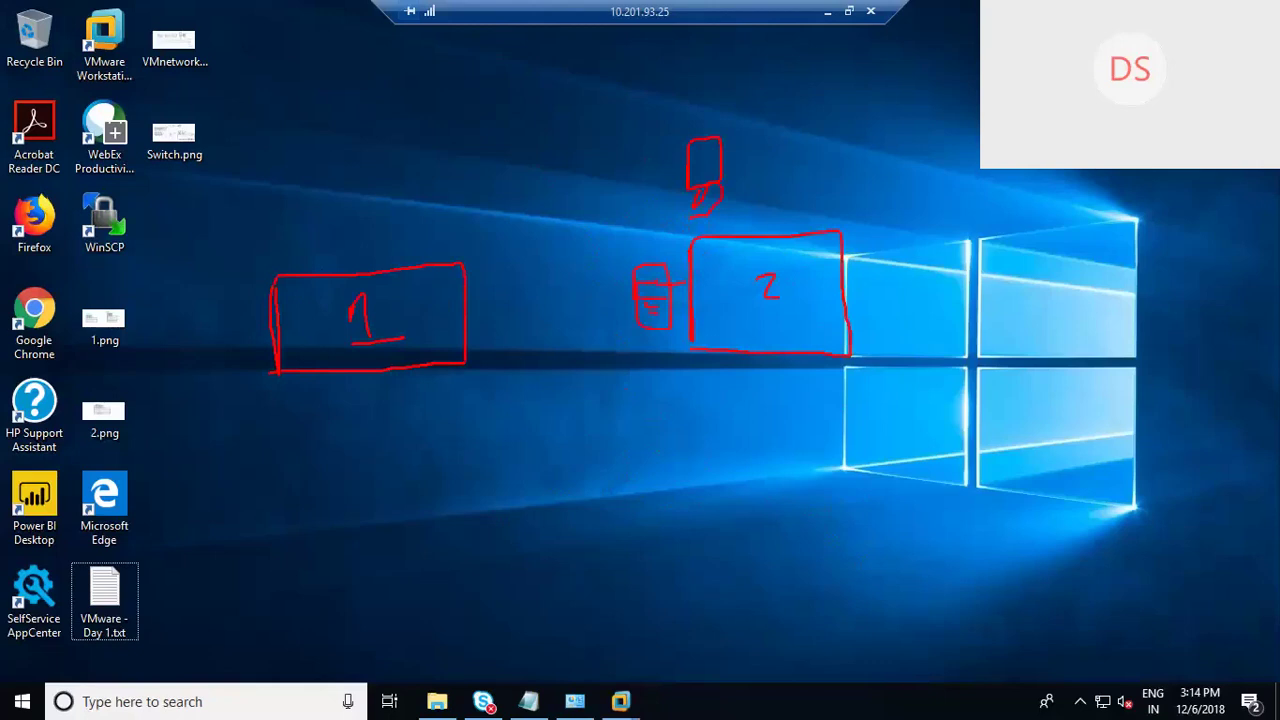
{"action": "mouse_move", "coordinate": [740, 171]}
{"action": "left_mouse_down"}
{"action": "mouse_move", "coordinate": [712, 116]}
{"action": "mouse_move", "coordinate": [704, 235]}
{"action": "mouse_move", "coordinate": [740, 173]}
{"action": "left_mouse_up"}
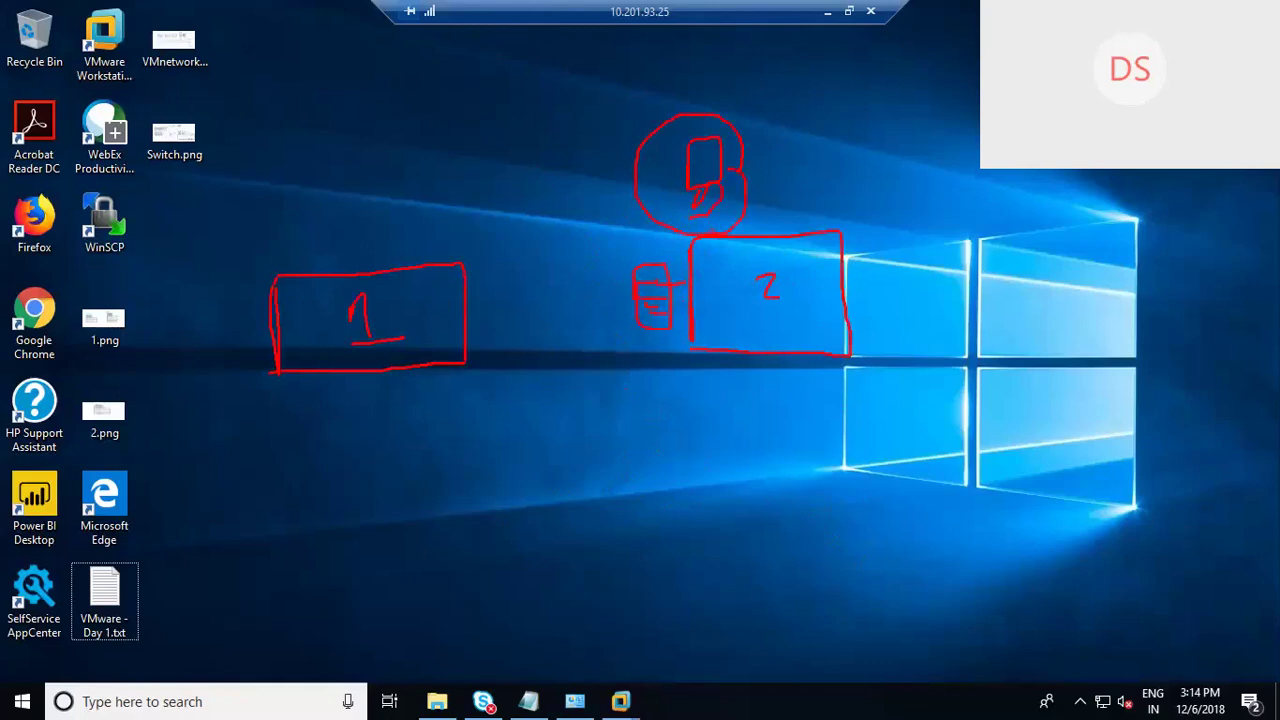
Step: Add a port on host 1, an X above the VM, and lines from both hosts to striped storage
{"action": "mouse_move", "coordinate": [712, 238]}
{"action": "left_mouse_down"}
{"action": "mouse_move", "coordinate": [706, 290]}
{"action": "mouse_move", "coordinate": [632, 396]}
{"action": "left_mouse_up"}
{"action": "mouse_move", "coordinate": [466, 304]}
{"action": "left_mouse_down"}
{"action": "mouse_move", "coordinate": [494, 304]}
{"action": "mouse_move", "coordinate": [492, 286]}
{"action": "mouse_move", "coordinate": [512, 320]}
{"action": "mouse_move", "coordinate": [490, 320]}
{"action": "mouse_move", "coordinate": [506, 314]}
{"action": "left_mouse_up"}
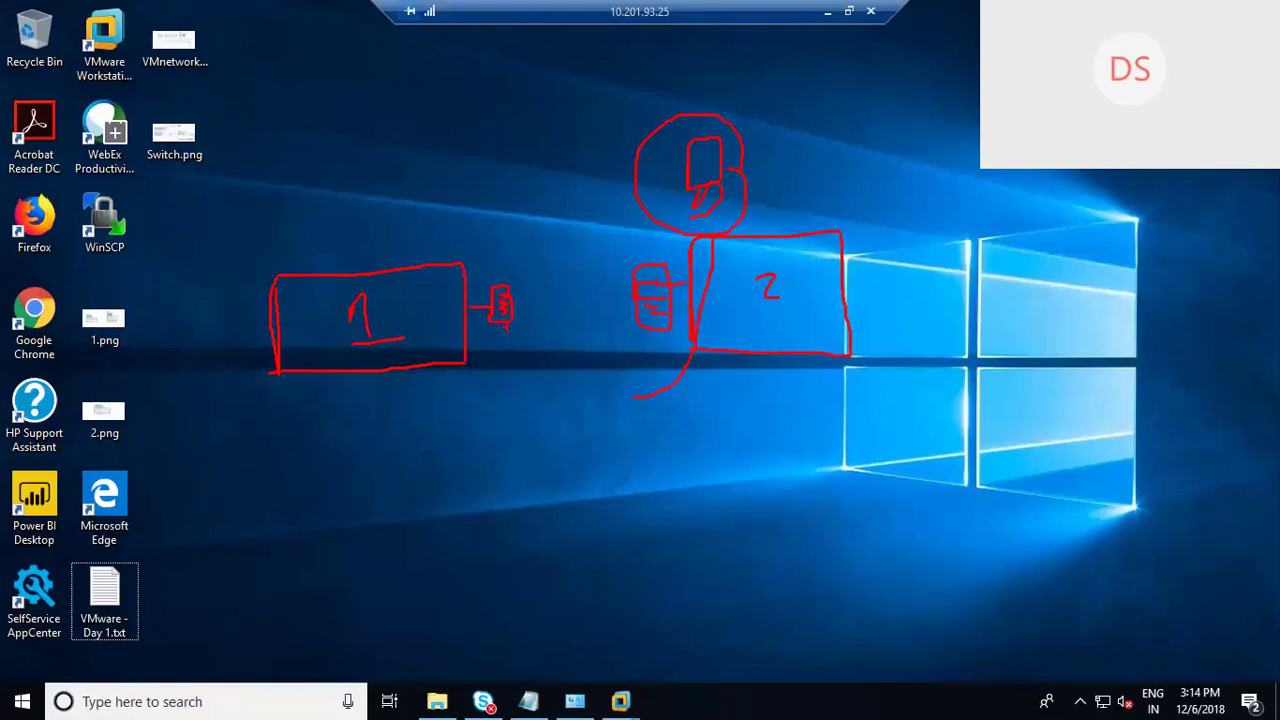
{"action": "mouse_move", "coordinate": [764, 88]}
{"action": "left_mouse_down"}
{"action": "mouse_move", "coordinate": [750, 118]}
{"action": "mouse_move", "coordinate": [794, 118]}
{"action": "left_mouse_up"}
{"action": "left_click", "coordinate": [806, 115]}
{"action": "left_click_drag", "start_coordinate": [435, 368], "coordinate": [672, 610]}
{"action": "left_click_drag", "start_coordinate": [512, 503], "coordinate": [668, 609]}
{"action": "mouse_move", "coordinate": [575, 505]}
{"action": "left_mouse_down"}
{"action": "mouse_move", "coordinate": [520, 575]}
{"action": "mouse_move", "coordinate": [590, 572]}
{"action": "mouse_move", "coordinate": [609, 596]}
{"action": "left_mouse_up"}
{"action": "mouse_move", "coordinate": [651, 526]}
{"action": "left_mouse_down"}
{"action": "mouse_move", "coordinate": [651, 584]}
{"action": "mouse_move", "coordinate": [666, 588]}
{"action": "mouse_move", "coordinate": [610, 598]}
{"action": "left_mouse_up"}
{"action": "mouse_move", "coordinate": [582, 508]}
{"action": "left_mouse_down"}
{"action": "mouse_move", "coordinate": [571, 580]}
{"action": "mouse_move", "coordinate": [555, 586]}
{"action": "left_mouse_up"}
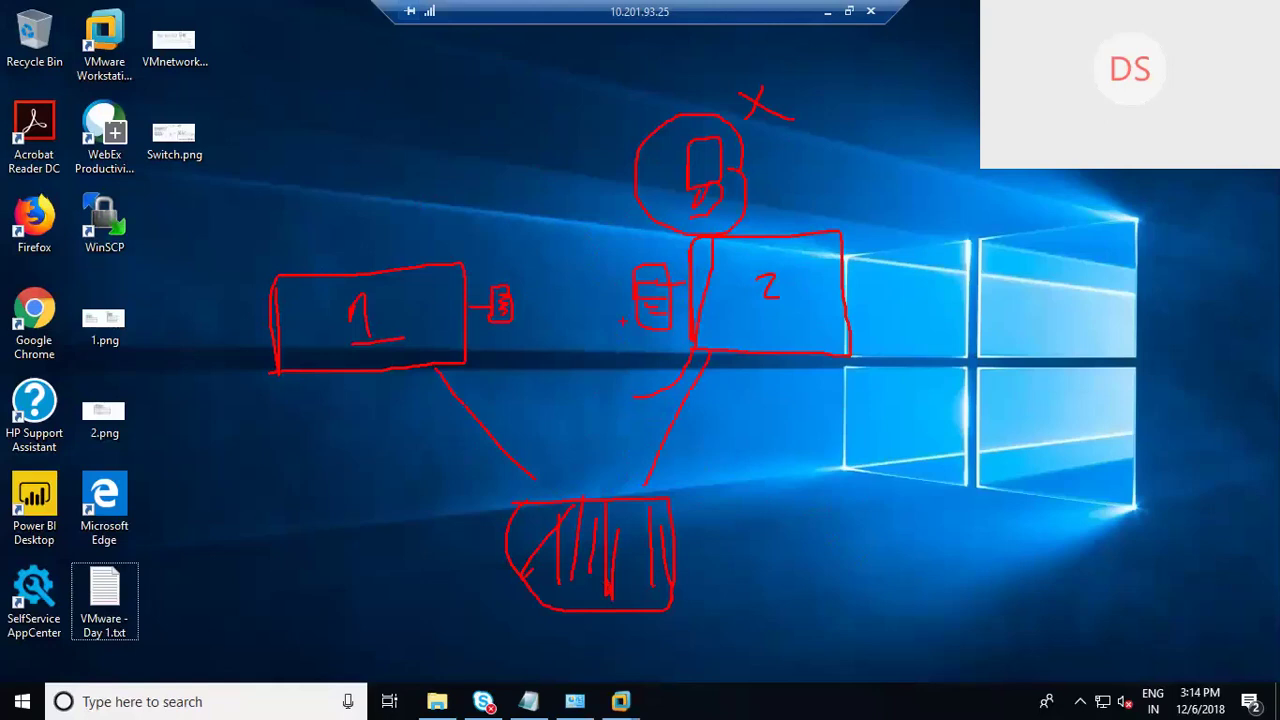
Step: Join the two hosts' ports and draw a migration arrow from host 2 into host 1
{"action": "left_click_drag", "start_coordinate": [477, 314], "coordinate": [488, 314]}
{"action": "left_click_drag", "start_coordinate": [722, 347], "coordinate": [399, 363]}
{"action": "mouse_move", "coordinate": [422, 311]}
{"action": "left_mouse_down"}
{"action": "mouse_move", "coordinate": [457, 360]}
{"action": "mouse_move", "coordinate": [510, 357]}
{"action": "left_mouse_up"}
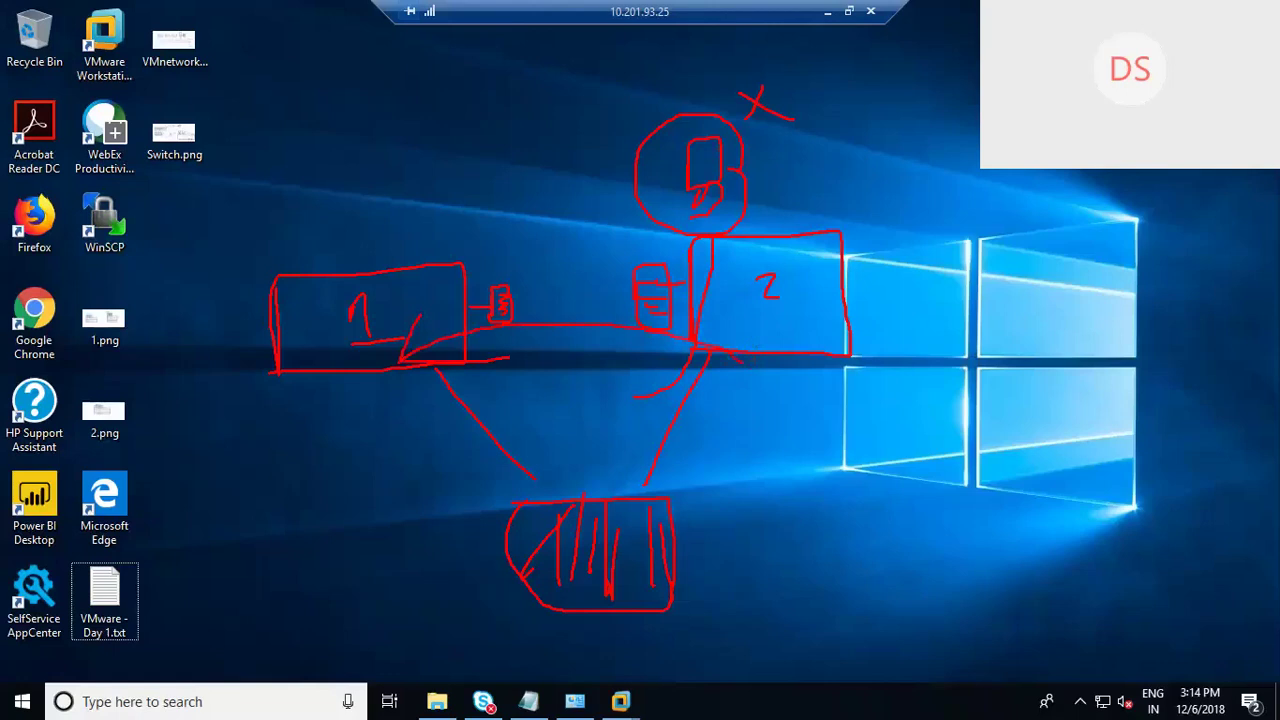
{"action": "mouse_move", "coordinate": [728, 353]}
{"action": "left_mouse_down"}
{"action": "mouse_move", "coordinate": [404, 358]}
{"action": "mouse_move", "coordinate": [482, 354]}
{"action": "left_mouse_up"}
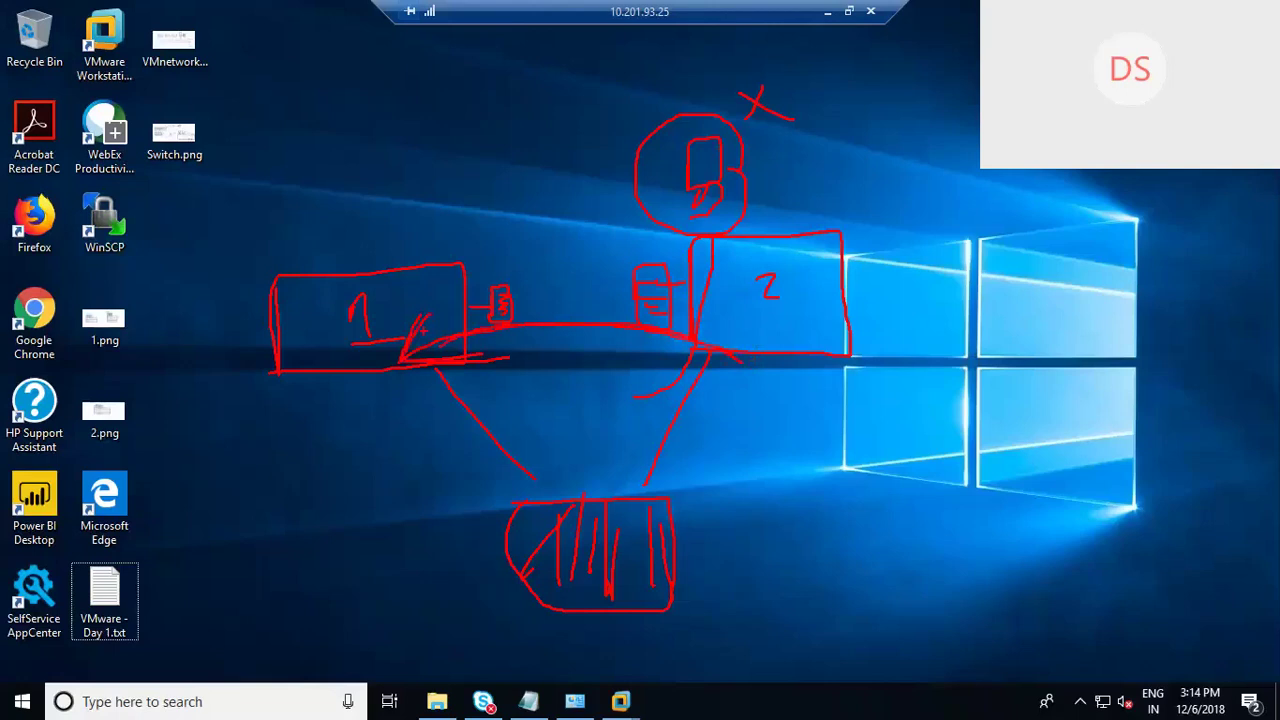
Step: Draw an empty box above host 1 and write 10 GB near the top
{"action": "mouse_move", "coordinate": [347, 198]}
{"action": "left_mouse_down"}
{"action": "mouse_move", "coordinate": [350, 254]}
{"action": "mouse_move", "coordinate": [398, 238]}
{"action": "mouse_move", "coordinate": [350, 256]}
{"action": "left_mouse_up"}
{"action": "mouse_move", "coordinate": [354, 61]}
{"action": "left_mouse_down"}
{"action": "mouse_move", "coordinate": [358, 89]}
{"action": "mouse_move", "coordinate": [372, 58]}
{"action": "left_mouse_up"}
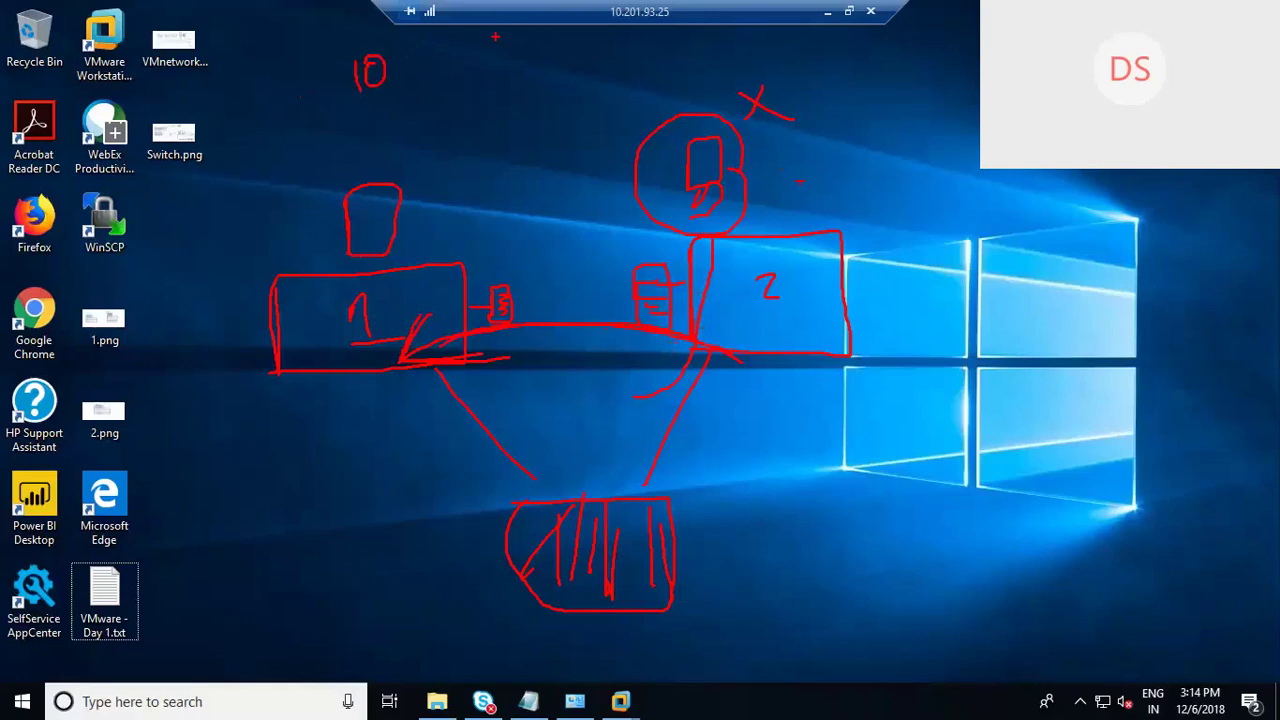
{"action": "mouse_move", "coordinate": [462, 44]}
{"action": "left_mouse_down"}
{"action": "mouse_move", "coordinate": [463, 70]}
{"action": "mouse_move", "coordinate": [480, 80]}
{"action": "left_mouse_up"}
Step: Add a circled IP label, an arrow curving from 10 GB, a loop by the X, and circles under the arrow
{"action": "mouse_move", "coordinate": [217, 424]}
{"action": "left_mouse_down"}
{"action": "mouse_move", "coordinate": [220, 458]}
{"action": "mouse_move", "coordinate": [250, 420]}
{"action": "mouse_move", "coordinate": [250, 434]}
{"action": "left_mouse_up"}
{"action": "left_click_drag", "start_coordinate": [232, 396], "coordinate": [252, 400]}
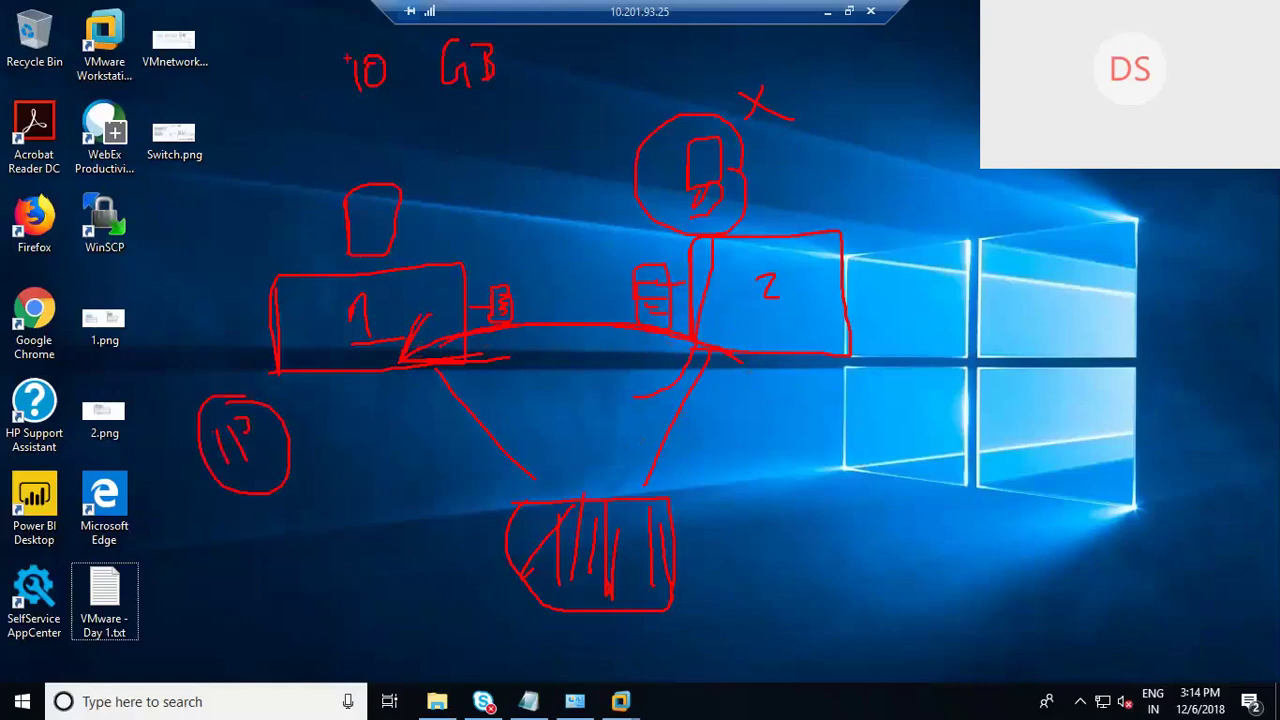
{"action": "mouse_move", "coordinate": [352, 50]}
{"action": "left_mouse_down"}
{"action": "mouse_move", "coordinate": [326, 33]}
{"action": "mouse_move", "coordinate": [272, 74]}
{"action": "mouse_move", "coordinate": [306, 60]}
{"action": "left_mouse_up"}
{"action": "left_click_drag", "start_coordinate": [812, 72], "coordinate": [797, 97]}
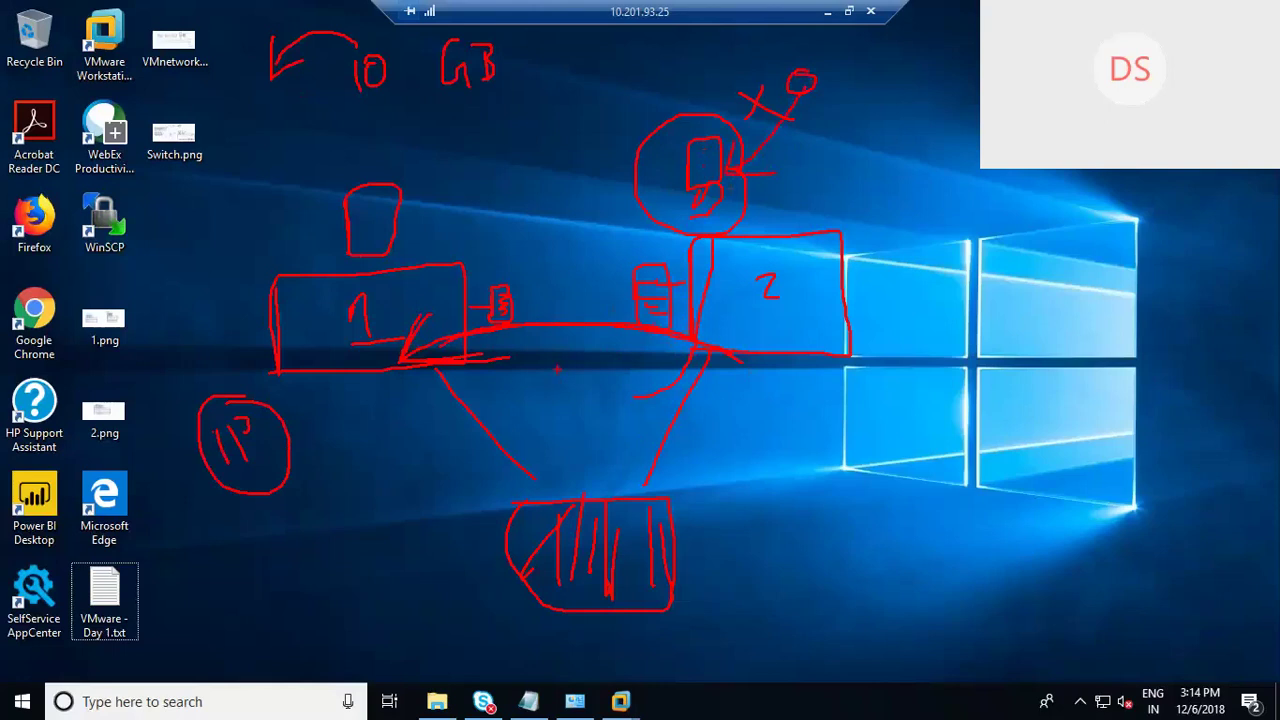
{"action": "mouse_move", "coordinate": [503, 356]}
{"action": "left_mouse_down"}
{"action": "mouse_move", "coordinate": [512, 348]}
{"action": "mouse_move", "coordinate": [533, 366]}
{"action": "left_mouse_up"}
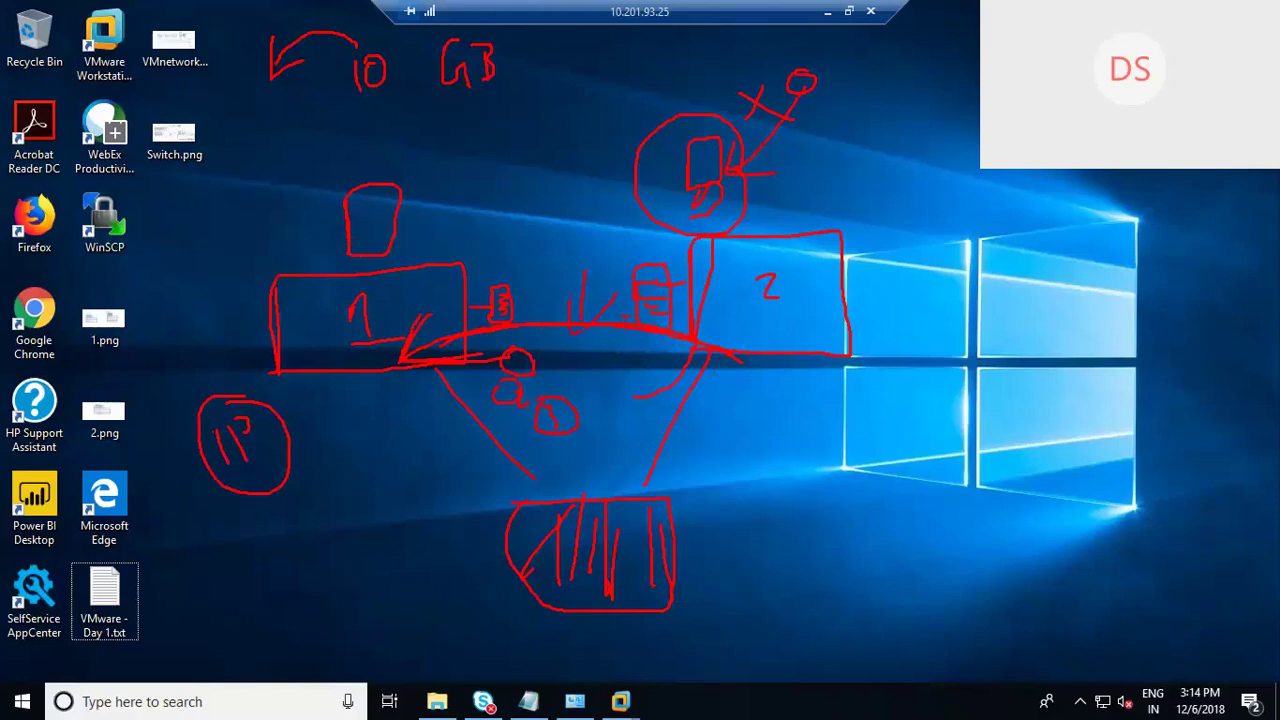
Step: Draw an arrow down to the circled IP and a bracketed numbered list beside the storage box
{"action": "left_click_drag", "start_coordinate": [214, 326], "coordinate": [214, 394]}
{"action": "mouse_move", "coordinate": [205, 380]}
{"action": "left_mouse_down"}
{"action": "mouse_move", "coordinate": [202, 402]}
{"action": "mouse_move", "coordinate": [230, 386]}
{"action": "mouse_move", "coordinate": [248, 420]}
{"action": "mouse_move", "coordinate": [233, 442]}
{"action": "left_mouse_up"}
{"action": "left_click_drag", "start_coordinate": [748, 462], "coordinate": [750, 496]}
{"action": "left_click_drag", "start_coordinate": [746, 444], "coordinate": [792, 520]}
{"action": "left_click_drag", "start_coordinate": [738, 404], "coordinate": [748, 432]}
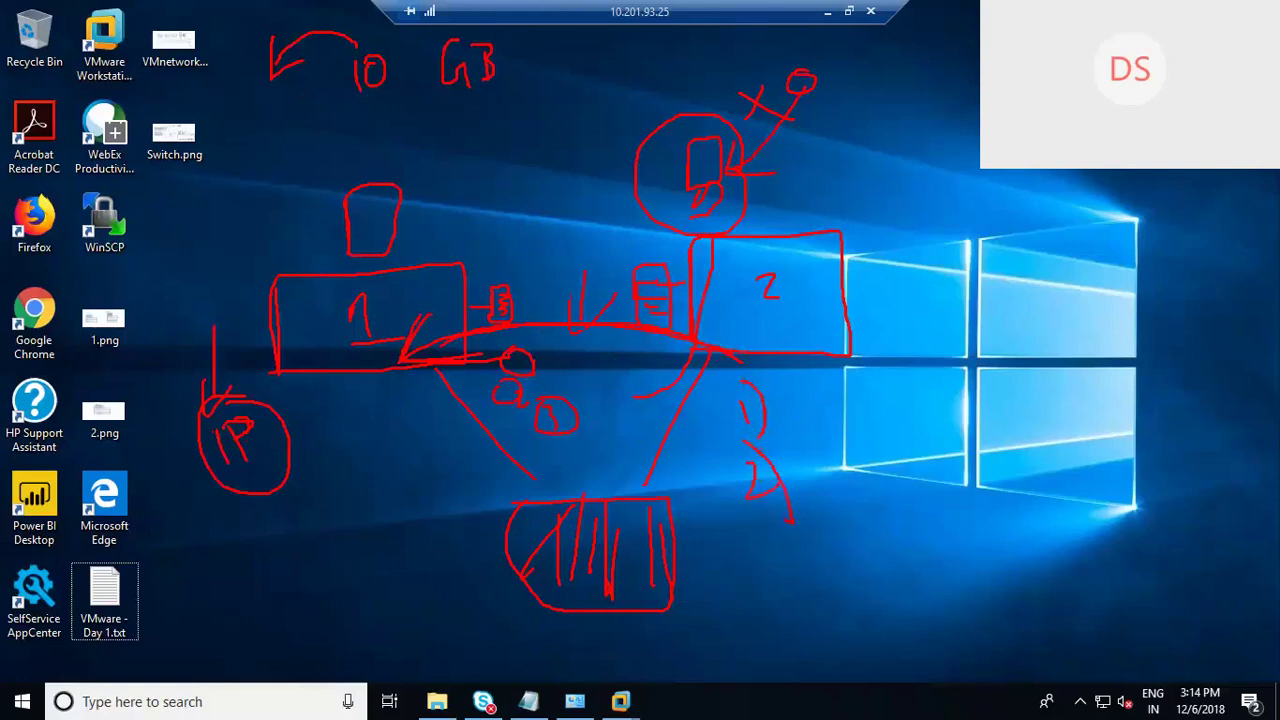
{"action": "left_click_drag", "start_coordinate": [790, 528], "coordinate": [797, 595]}
Step: Write AMD beside host 2, then cross it out and write a replacement note there
{"action": "mouse_move", "coordinate": [822, 390]}
{"action": "left_mouse_down"}
{"action": "mouse_move", "coordinate": [862, 368]}
{"action": "mouse_move", "coordinate": [890, 384]}
{"action": "left_mouse_up"}
{"action": "left_click_drag", "start_coordinate": [901, 366], "coordinate": [906, 383]}
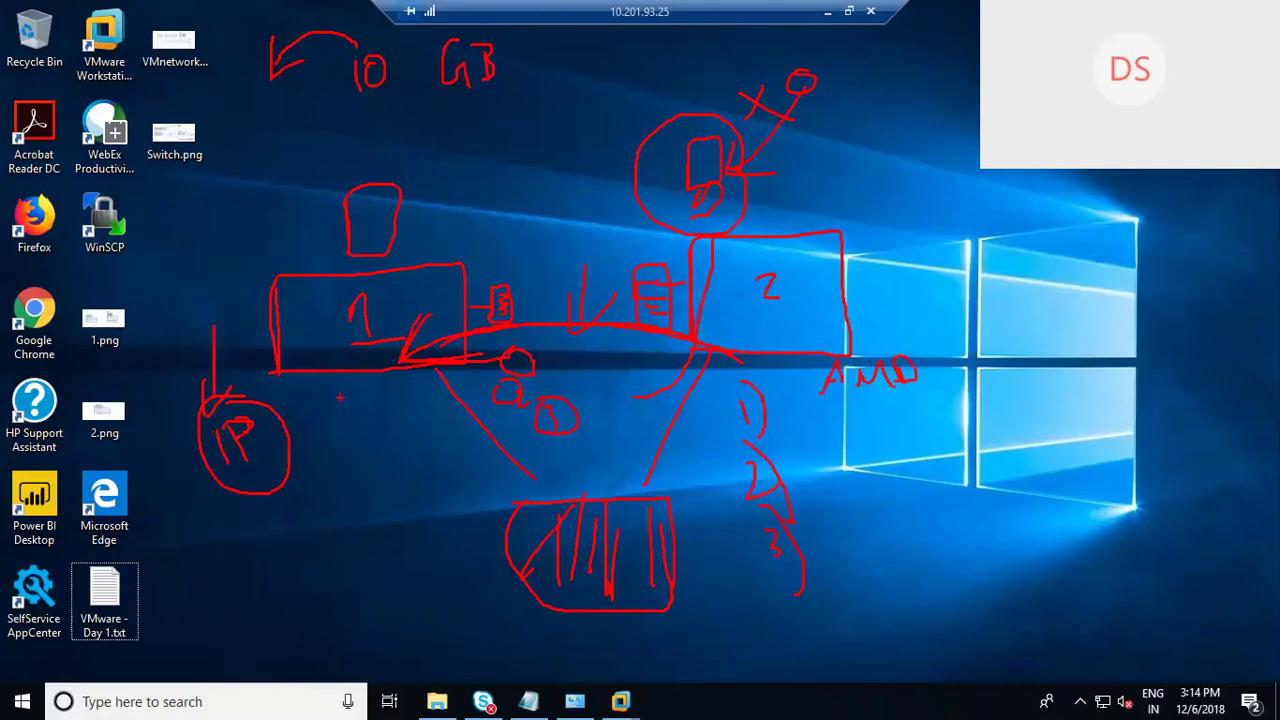
{"action": "left_click_drag", "start_coordinate": [337, 400], "coordinate": [379, 389]}
{"action": "mouse_move", "coordinate": [771, 566]}
{"action": "left_mouse_down"}
{"action": "mouse_move", "coordinate": [800, 640]}
{"action": "mouse_move", "coordinate": [816, 616]}
{"action": "mouse_move", "coordinate": [842, 656]}
{"action": "left_mouse_up"}
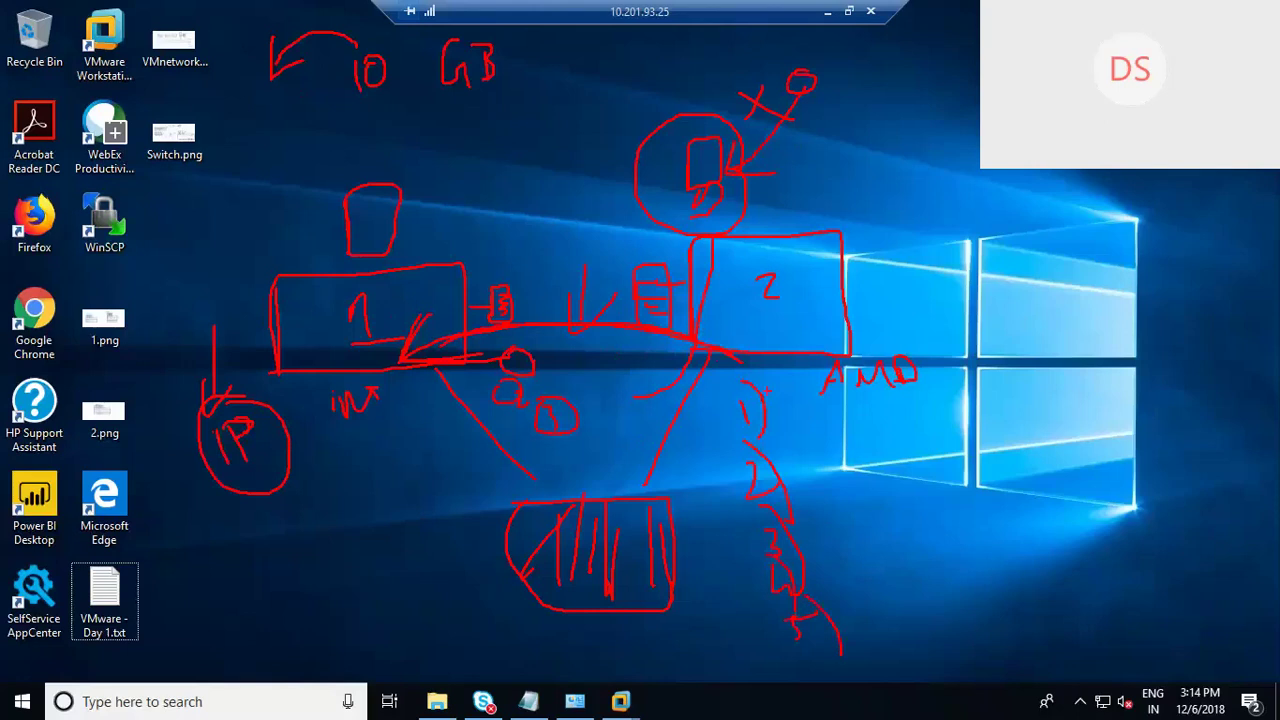
{"action": "left_click_drag", "start_coordinate": [842, 372], "coordinate": [896, 376]}
{"action": "mouse_move", "coordinate": [882, 322]}
{"action": "left_mouse_down"}
{"action": "mouse_move", "coordinate": [883, 350]}
{"action": "mouse_move", "coordinate": [924, 322]}
{"action": "mouse_move", "coordinate": [987, 327]}
{"action": "left_mouse_up"}
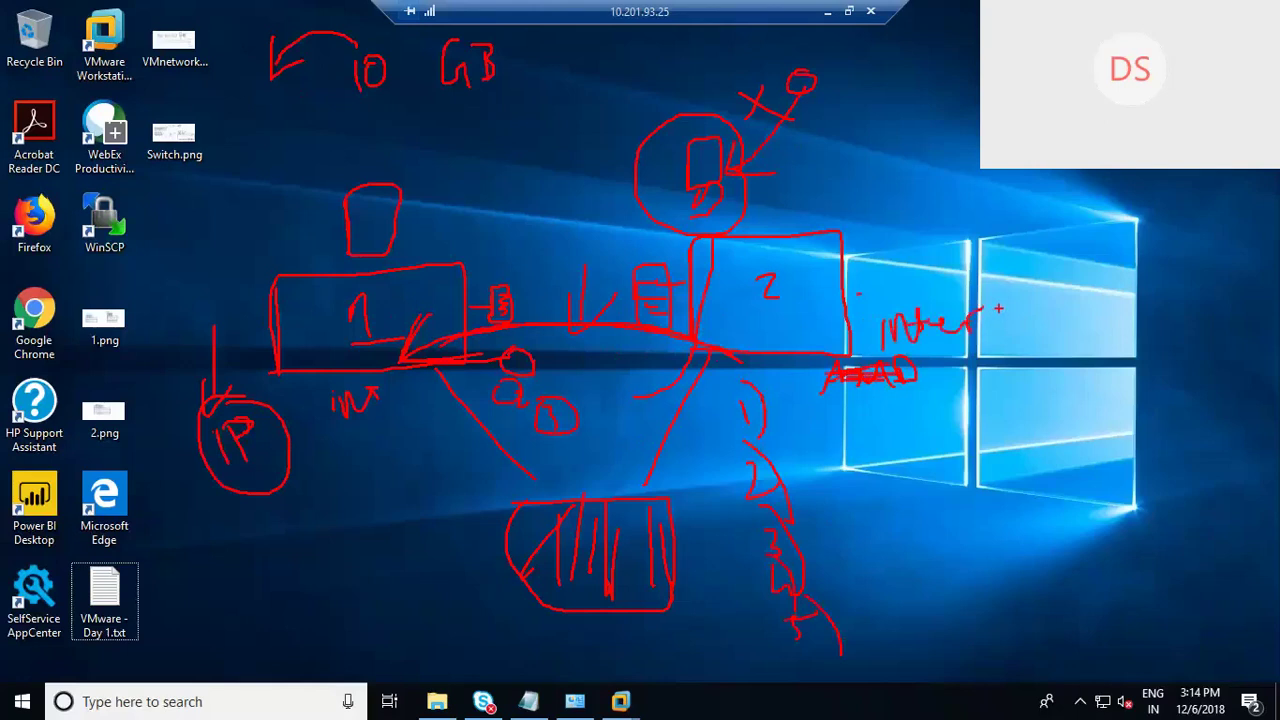
{"action": "mouse_move", "coordinate": [964, 292]}
{"action": "left_mouse_down"}
{"action": "mouse_move", "coordinate": [963, 320]}
{"action": "mouse_move", "coordinate": [1010, 295]}
{"action": "mouse_move", "coordinate": [1016, 342]}
{"action": "mouse_move", "coordinate": [999, 342]}
{"action": "left_mouse_up"}
Step: Write PHY below box 1 and MM above the upper-left box
{"action": "left_click_drag", "start_coordinate": [329, 393], "coordinate": [332, 444]}
{"action": "left_click_drag", "start_coordinate": [368, 396], "coordinate": [388, 426]}
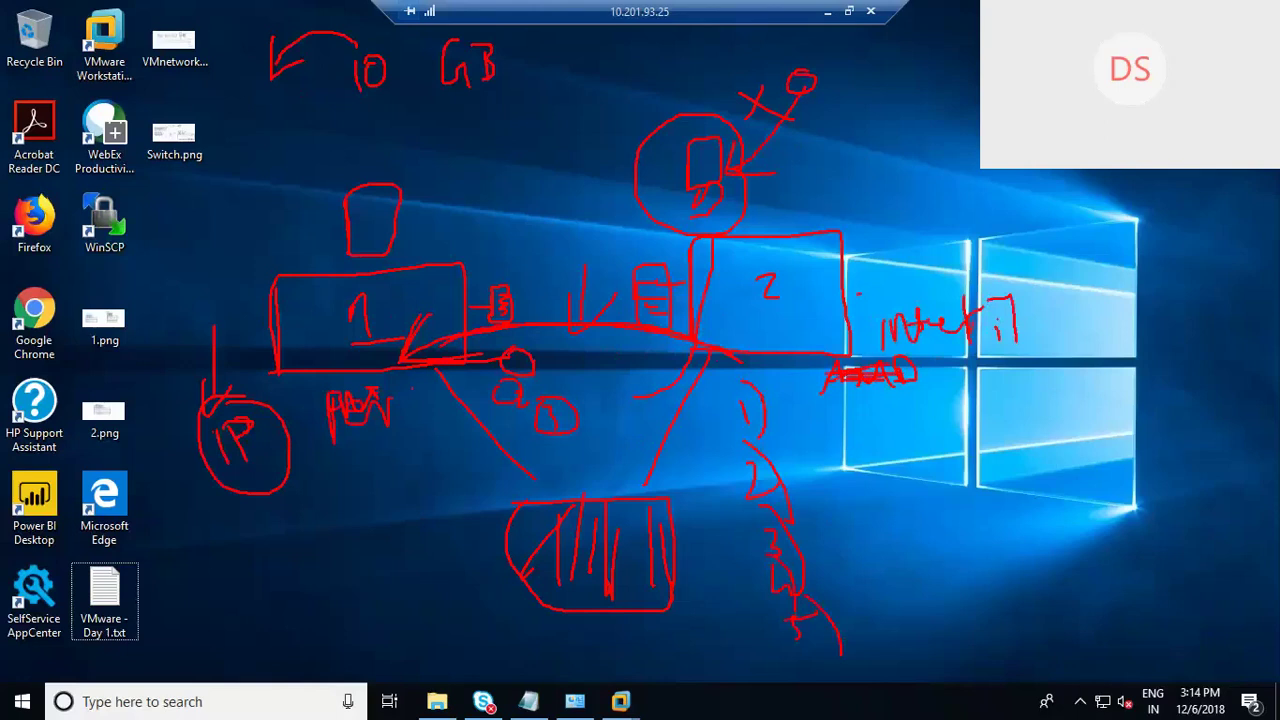
{"action": "mouse_move", "coordinate": [252, 177]}
{"action": "left_mouse_down"}
{"action": "mouse_move", "coordinate": [280, 150]}
{"action": "mouse_move", "coordinate": [290, 176]}
{"action": "mouse_move", "coordinate": [326, 160]}
{"action": "mouse_move", "coordinate": [342, 134]}
{"action": "mouse_move", "coordinate": [244, 160]}
{"action": "mouse_move", "coordinate": [358, 152]}
{"action": "left_mouse_up"}
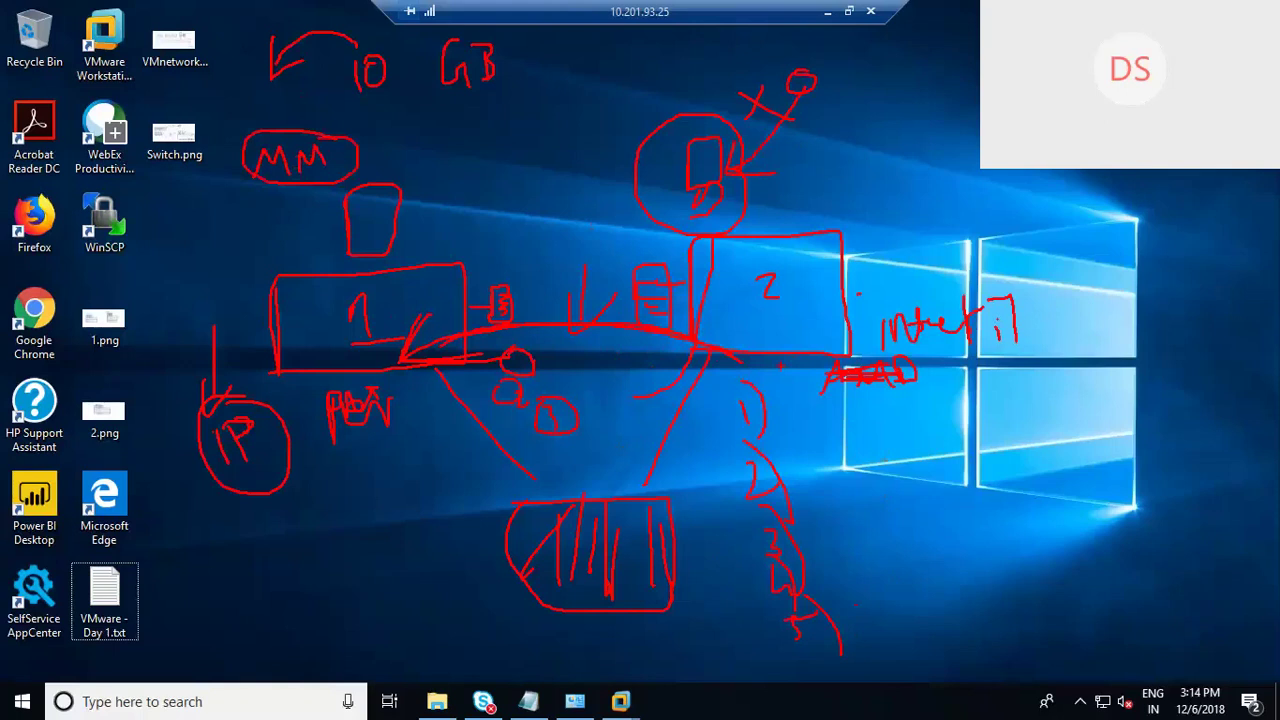
Step: Write the numbers 6, 7 and 1 beside the hosts and draw arrows pointing at boxes 1 and 2
{"action": "left_click_drag", "start_coordinate": [798, 368], "coordinate": [808, 388]}
{"action": "mouse_move", "coordinate": [290, 384]}
{"action": "left_mouse_down"}
{"action": "mouse_move", "coordinate": [282, 402]}
{"action": "mouse_move", "coordinate": [332, 376]}
{"action": "left_mouse_up"}
{"action": "left_click_drag", "start_coordinate": [855, 454], "coordinate": [893, 510]}
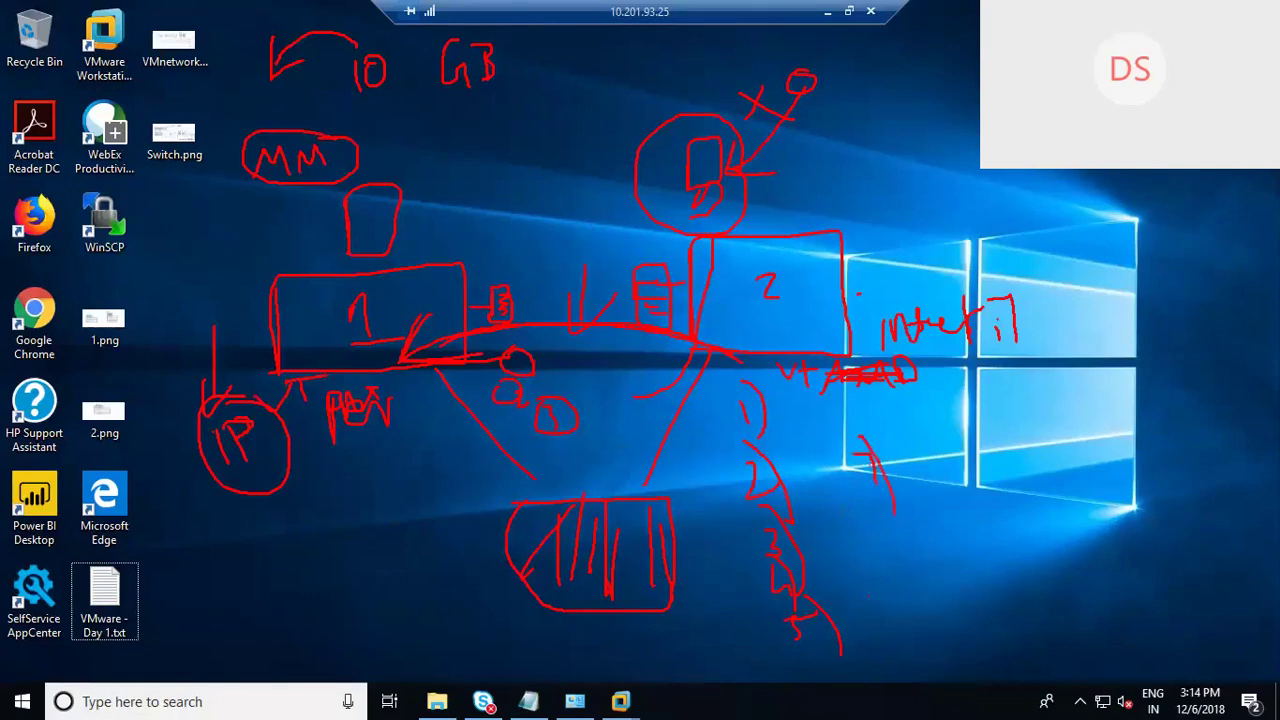
{"action": "left_click_drag", "start_coordinate": [840, 404], "coordinate": [858, 447]}
{"action": "mouse_move", "coordinate": [912, 244]}
{"action": "left_mouse_down"}
{"action": "mouse_move", "coordinate": [862, 296]}
{"action": "mouse_move", "coordinate": [886, 298]}
{"action": "left_mouse_up"}
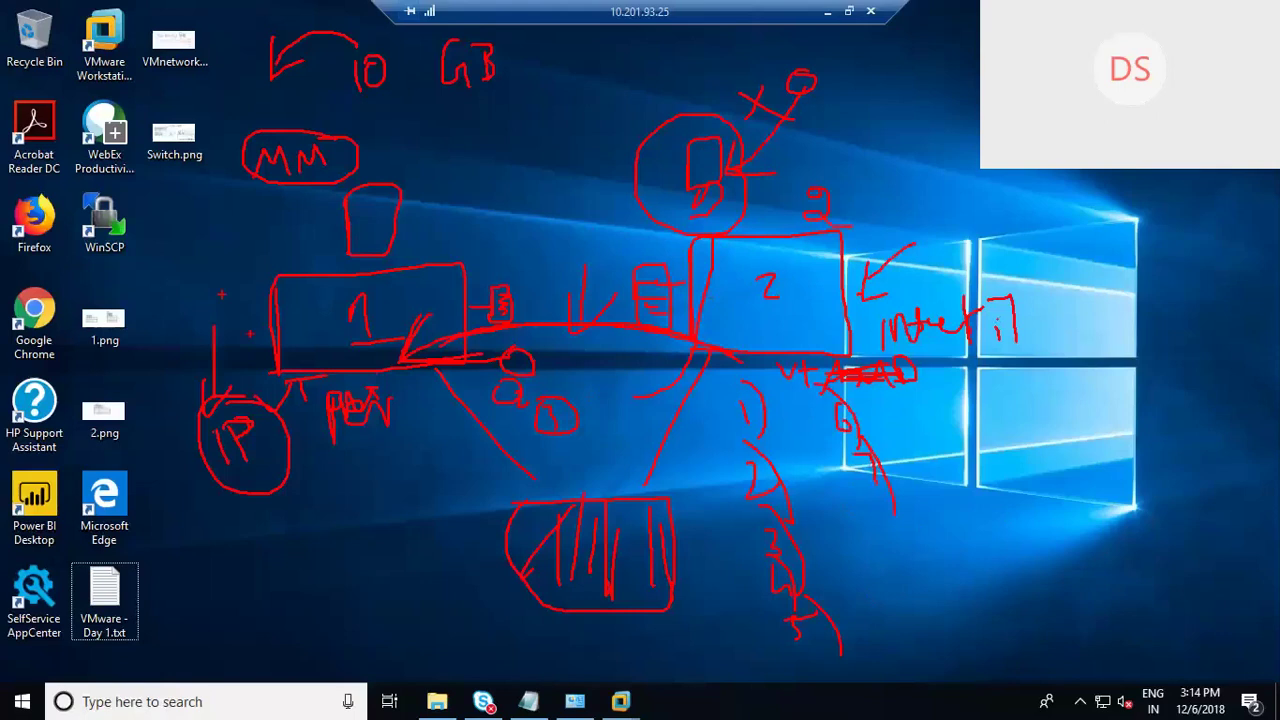
{"action": "mouse_move", "coordinate": [196, 282]}
{"action": "left_mouse_down"}
{"action": "mouse_move", "coordinate": [228, 302]}
{"action": "mouse_move", "coordinate": [246, 295]}
{"action": "mouse_move", "coordinate": [209, 313]}
{"action": "left_mouse_up"}
{"action": "left_click_drag", "start_coordinate": [948, 168], "coordinate": [875, 253]}
{"action": "mouse_move", "coordinate": [474, 154]}
{"action": "left_mouse_down"}
{"action": "mouse_move", "coordinate": [442, 226]}
{"action": "mouse_move", "coordinate": [468, 230]}
{"action": "left_mouse_up"}
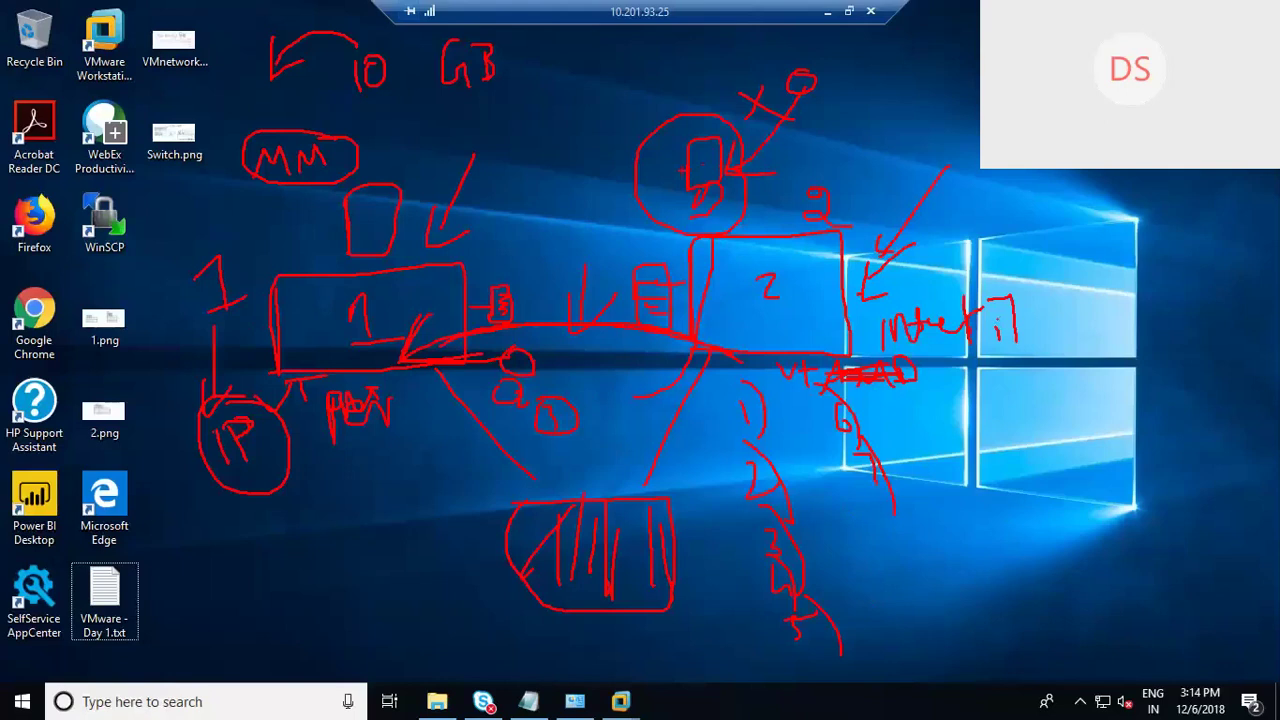
Step: Clear the drawings, wake the Openfiler Storage console, then switch to the Windows-DC machine
{"action": "key", "text": "Escape"}
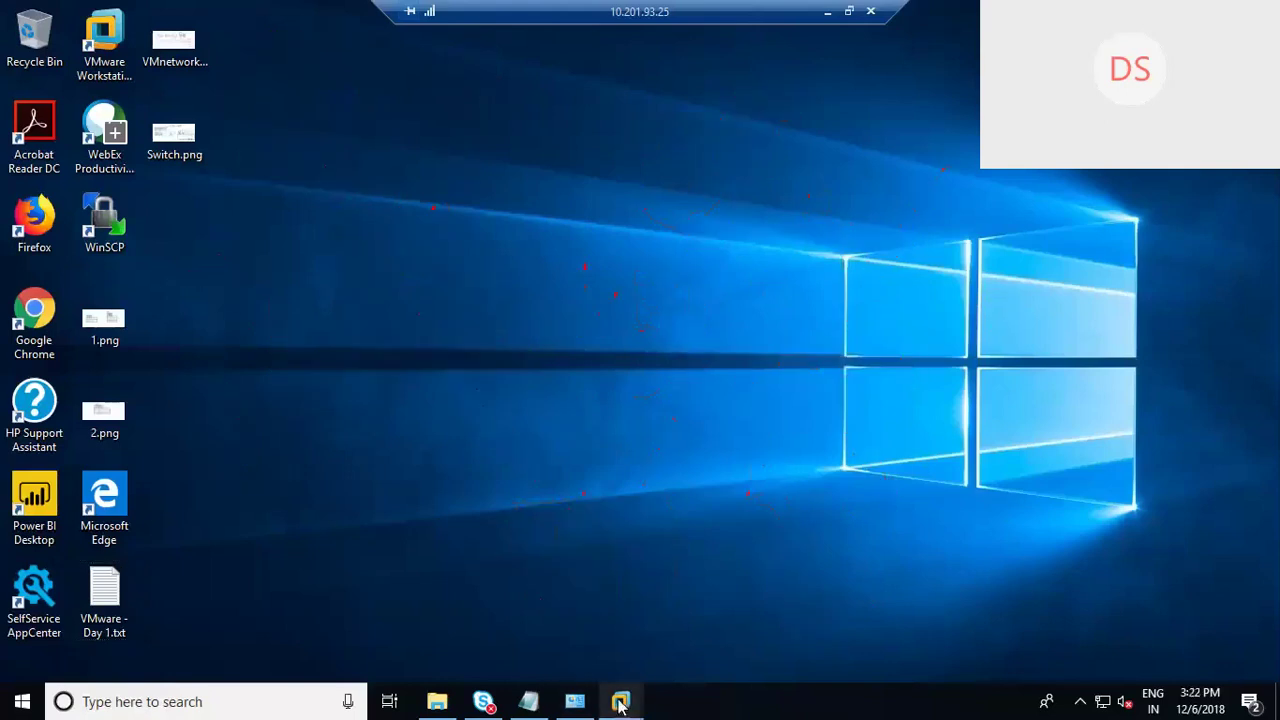
{"action": "mouse_move", "coordinate": [620, 705]}
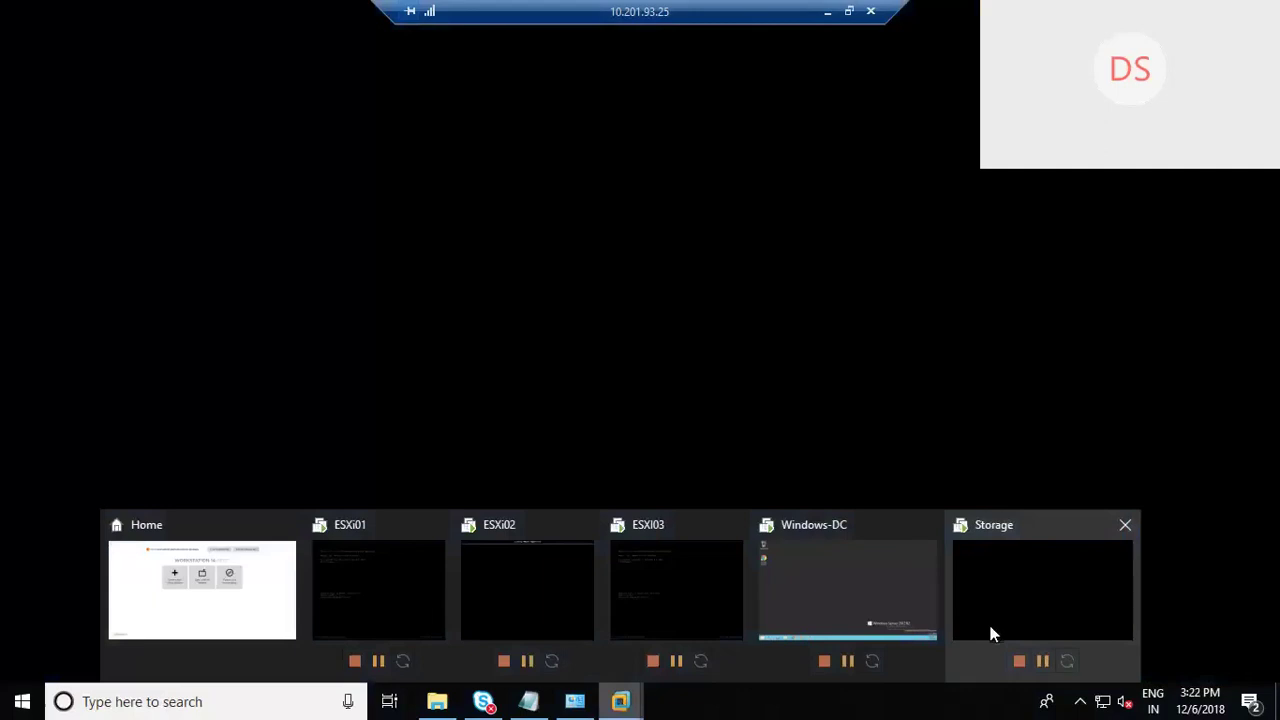
{"action": "left_click", "coordinate": [990, 632]}
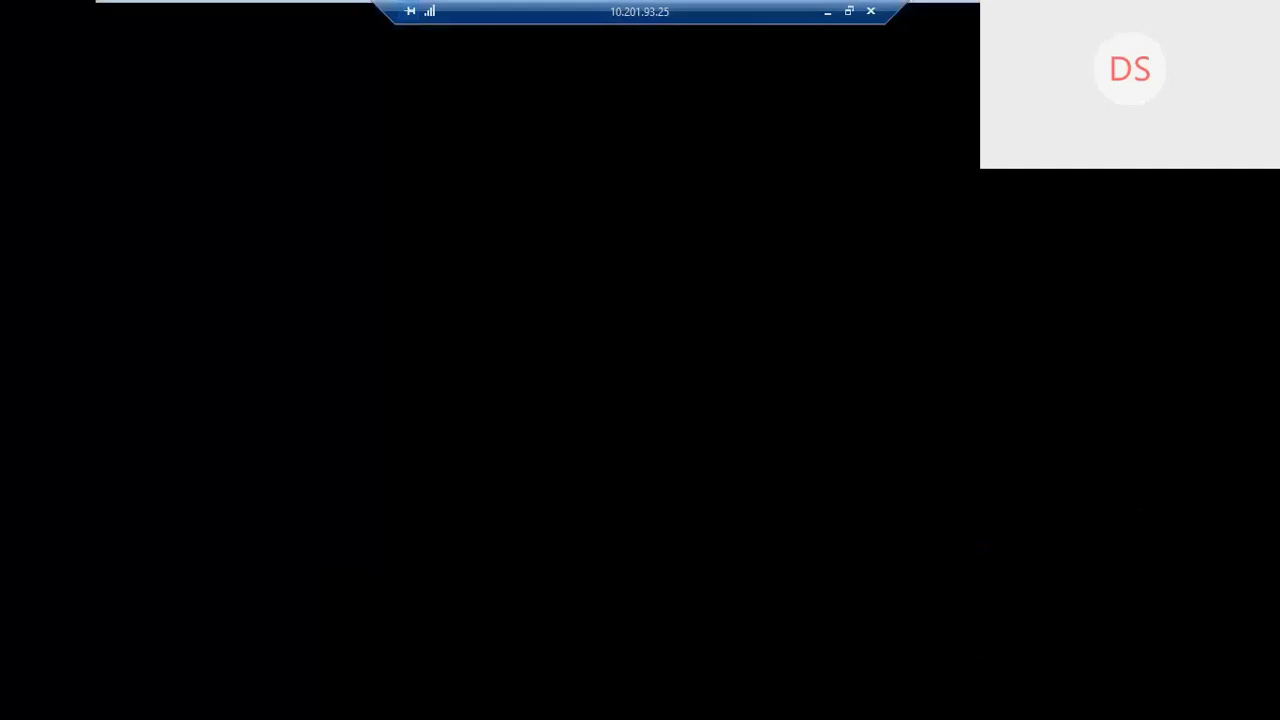
{"action": "key", "text": "ctrl+alt"}
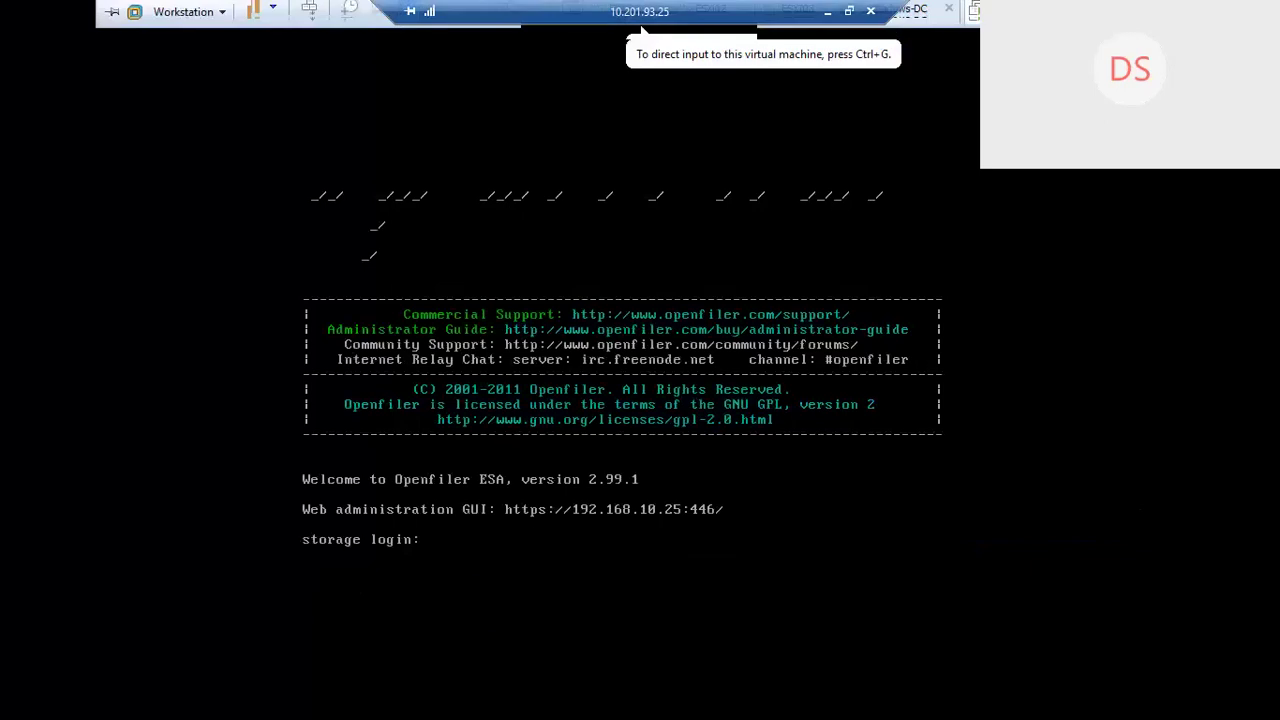
{"action": "left_click", "coordinate": [916, 22]}
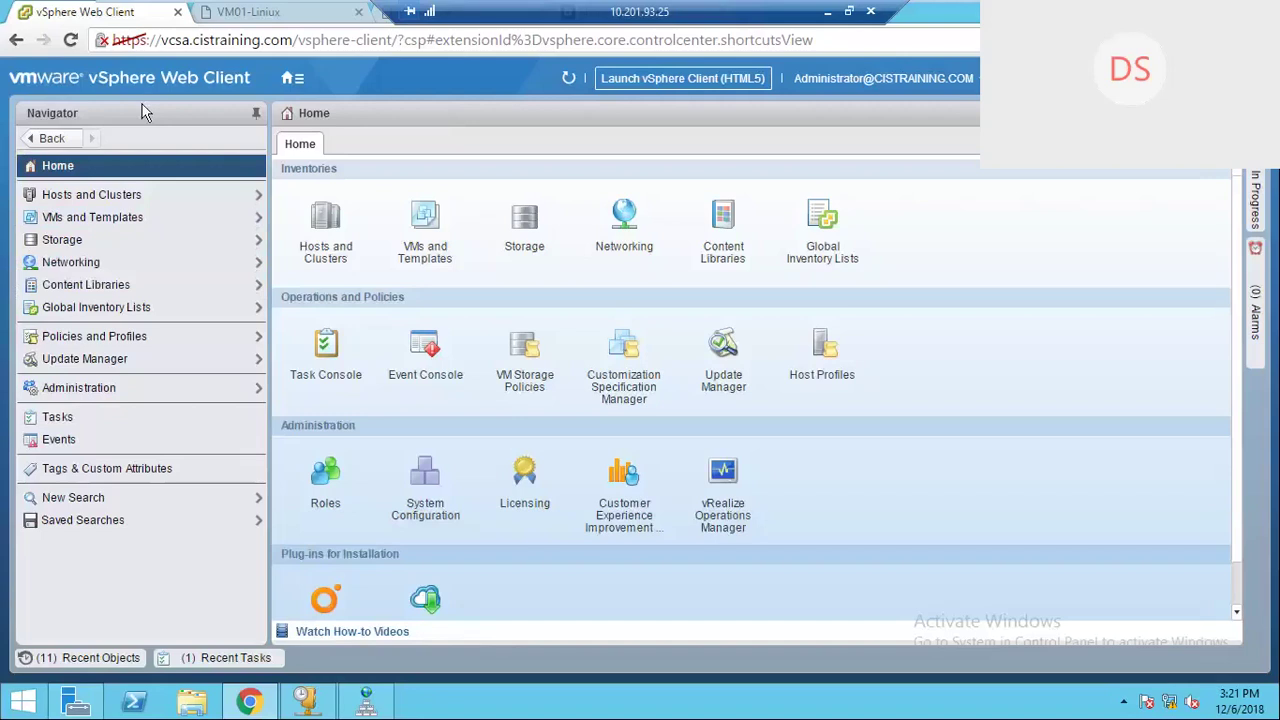
Step: Go to Hosts and Clusters and switch the Navigator to VMs and Templates
{"action": "left_click", "coordinate": [292, 80]}
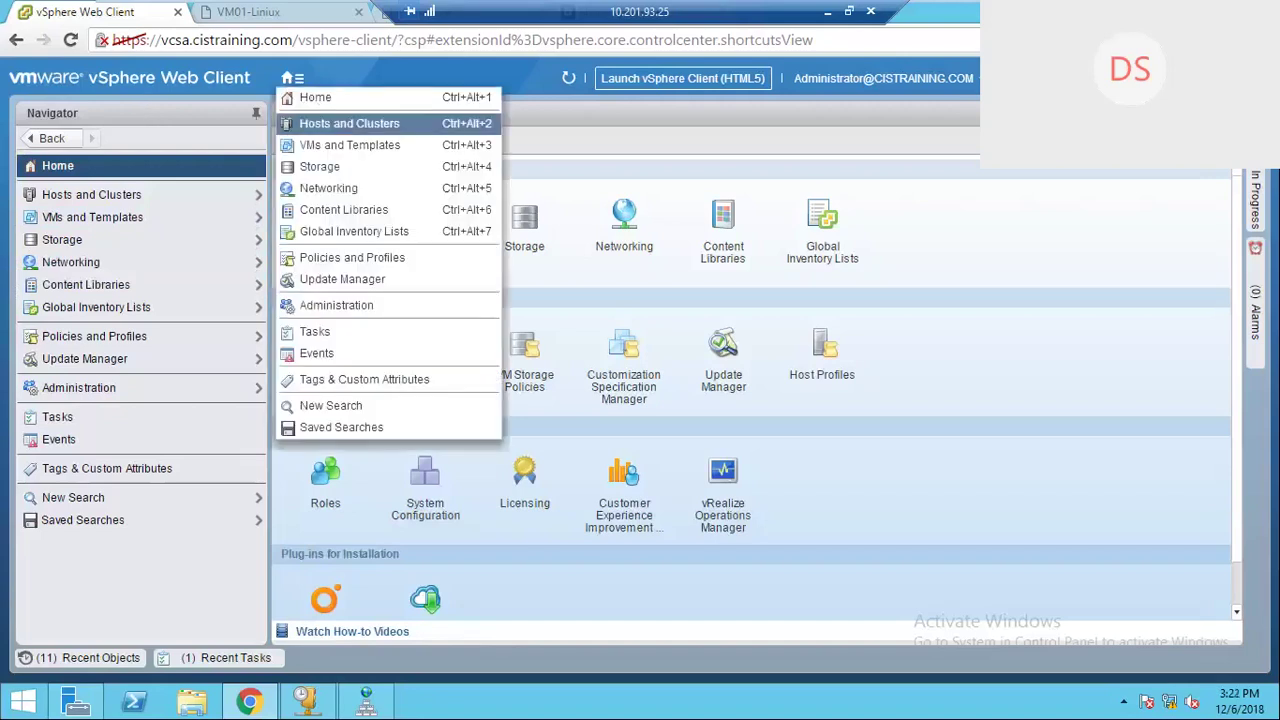
{"action": "left_click", "coordinate": [330, 123]}
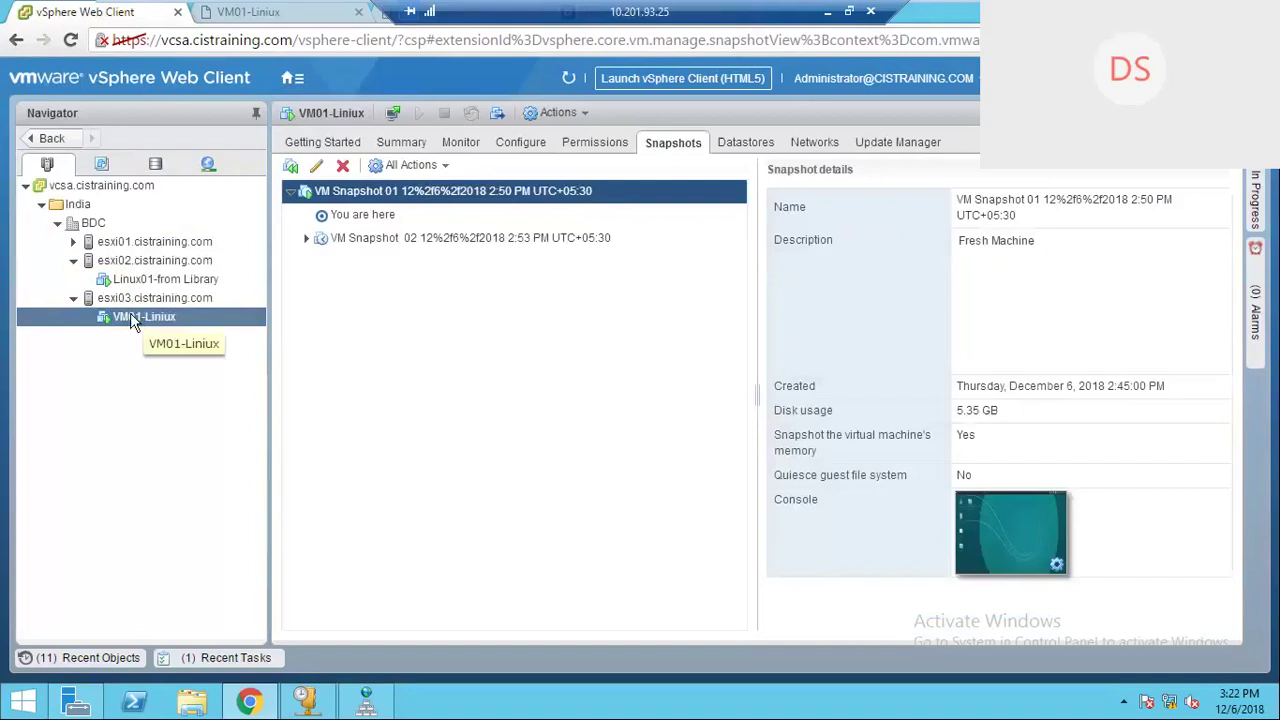
{"action": "left_click", "coordinate": [102, 166]}
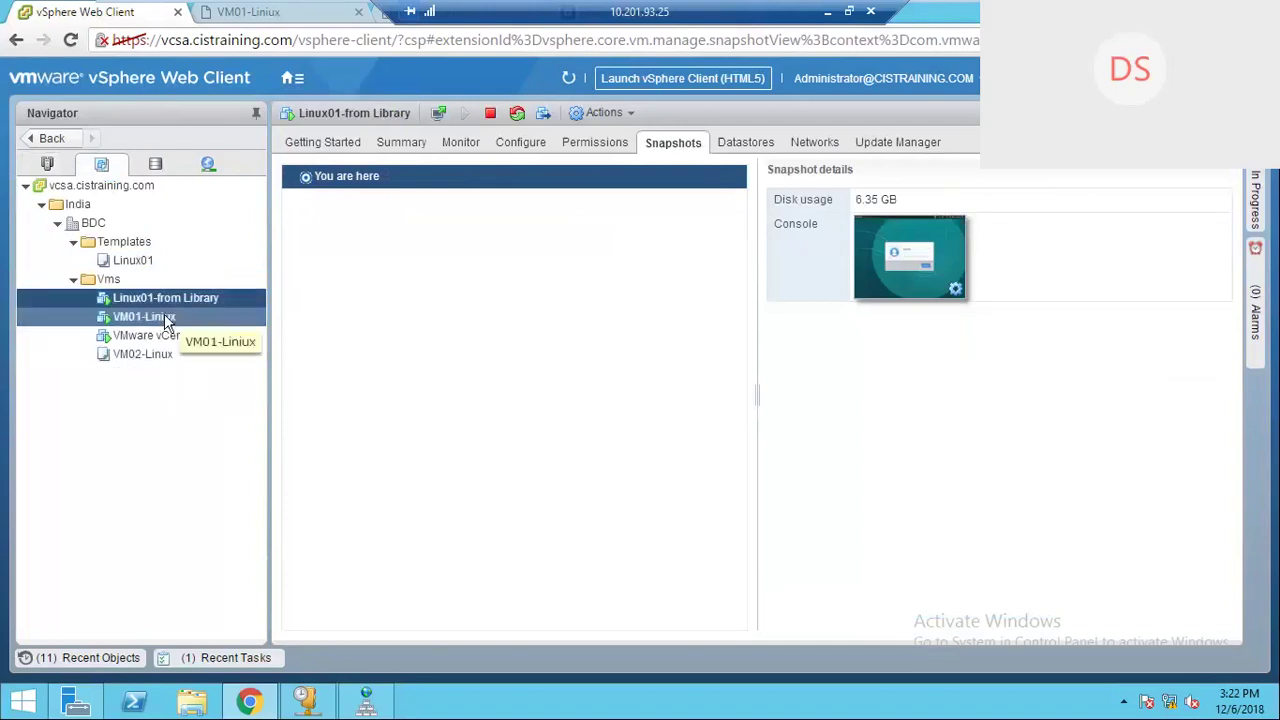
Step: Deploy a new VM from Linux01 named VM03-Linux in the BDC Vms folder
{"action": "right_click", "coordinate": [150, 261]}
{"action": "left_click", "coordinate": [245, 288]}
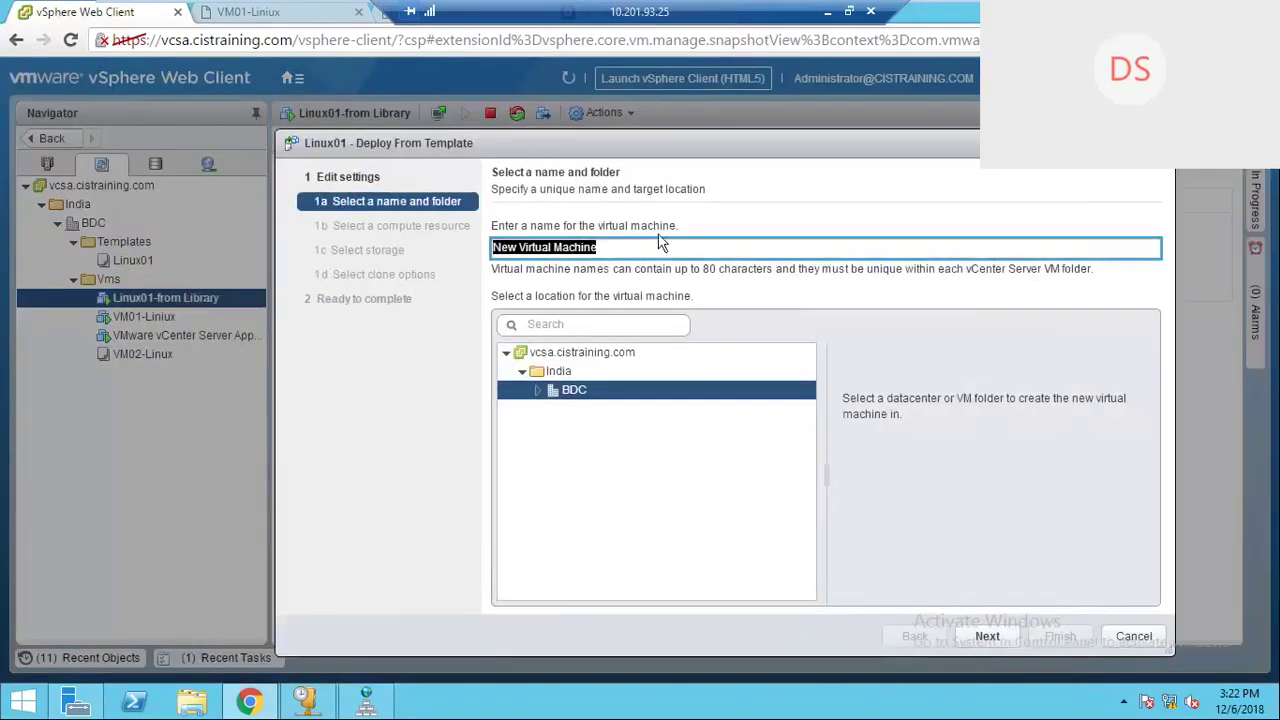
{"action": "type", "text": "VM"}
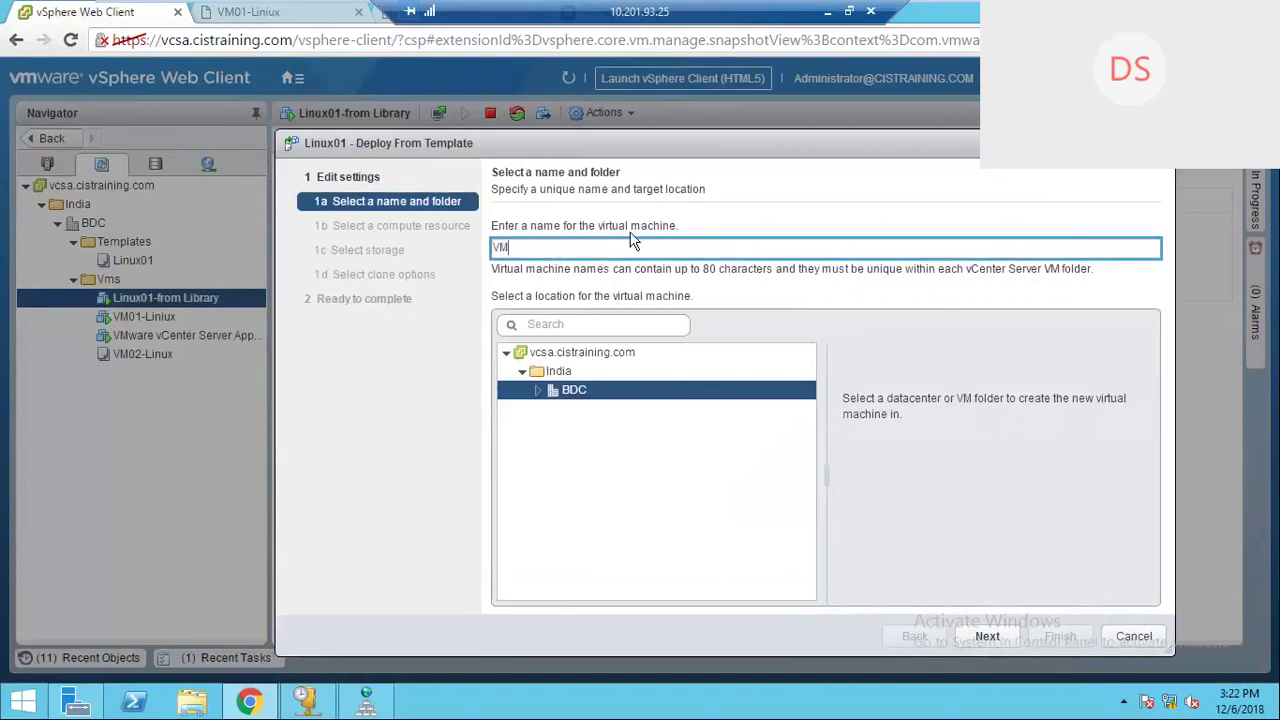
{"action": "type", "text": "03-Linux"}
{"action": "left_click", "coordinate": [537, 390]}
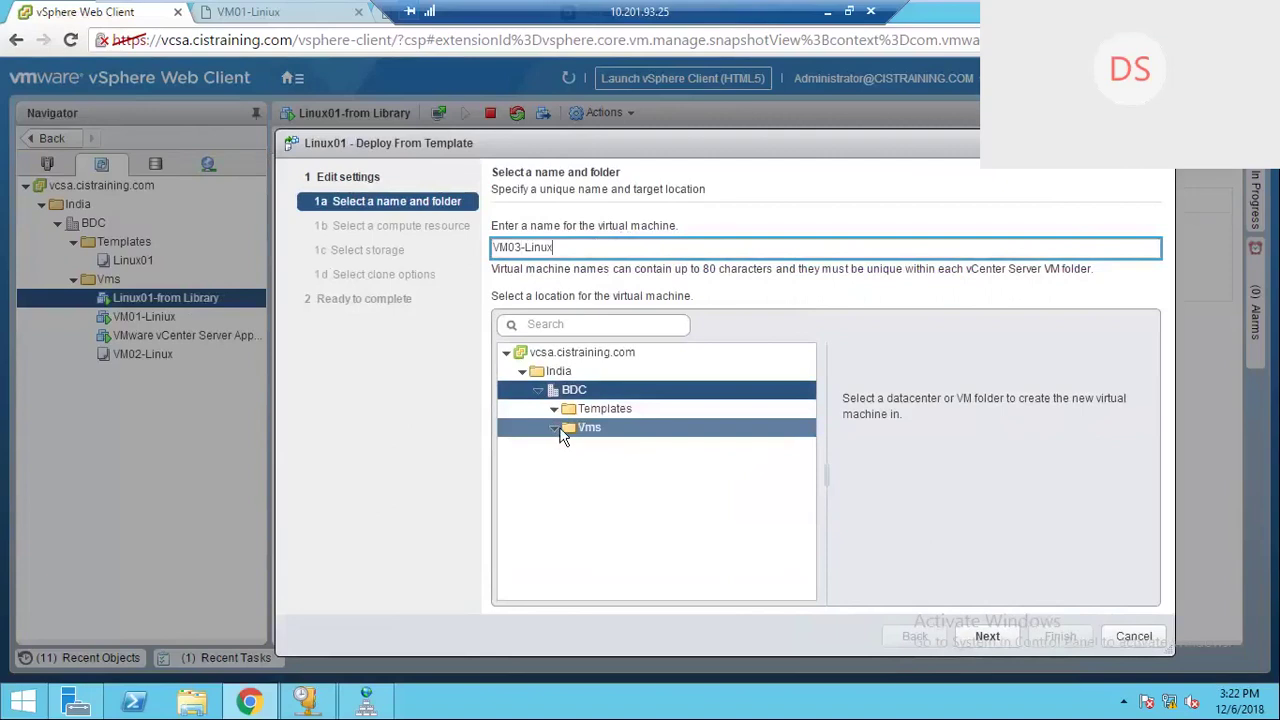
{"action": "left_click", "coordinate": [984, 636]}
{"action": "left_click", "coordinate": [914, 636]}
{"action": "left_click", "coordinate": [522, 372]}
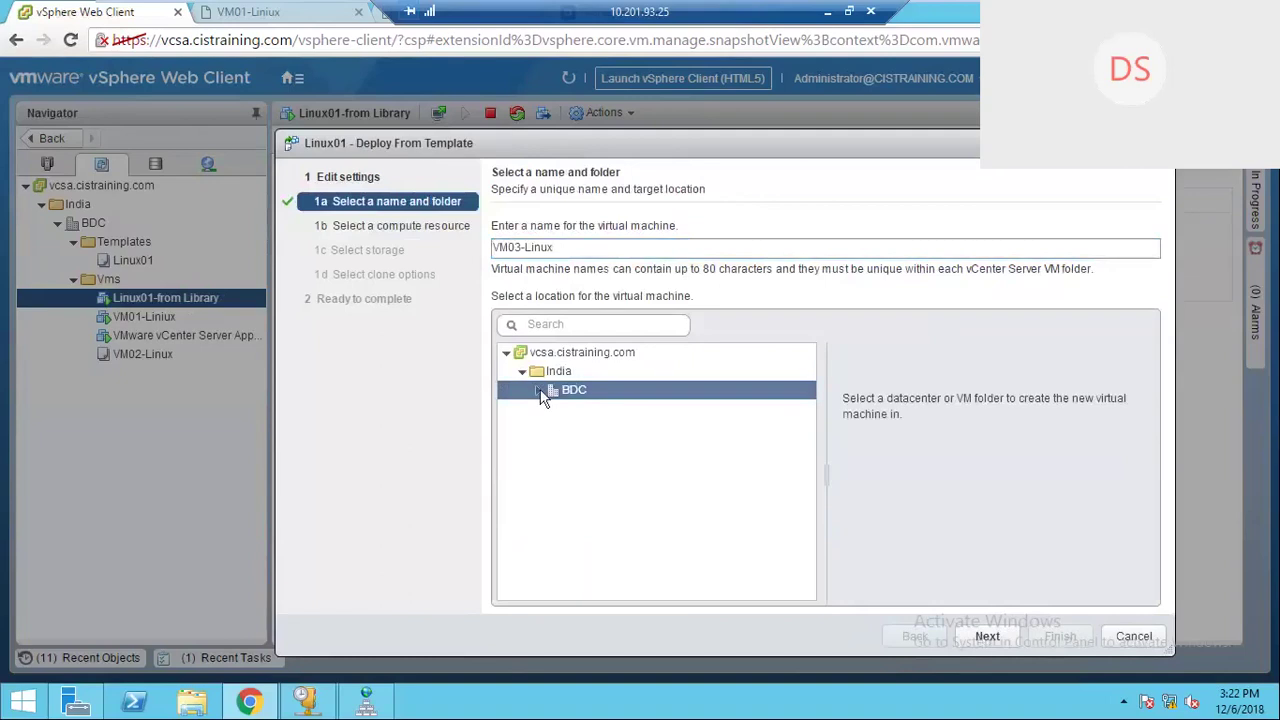
{"action": "left_click", "coordinate": [540, 391]}
{"action": "left_click", "coordinate": [589, 430]}
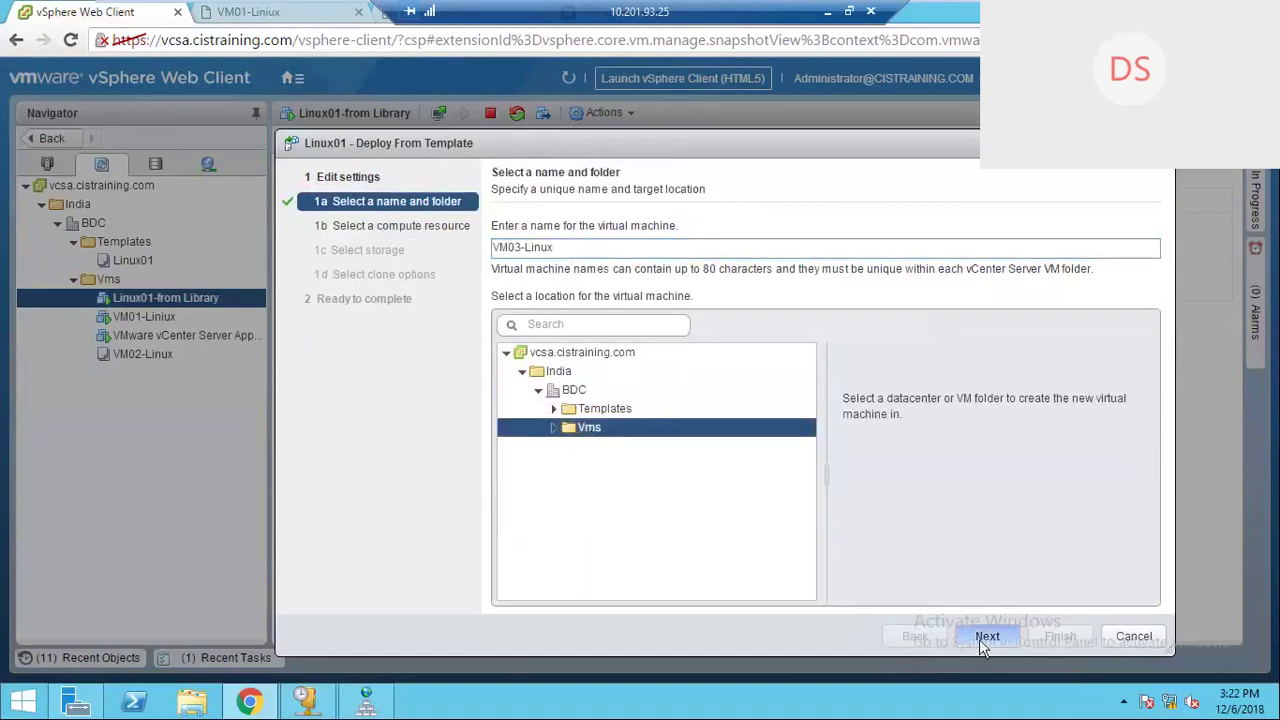
{"action": "left_click", "coordinate": [979, 639]}
Step: Place it on host esxi03 with Datastore Default policy on NFS-Datastore, thin provisioned
{"action": "left_click", "coordinate": [536, 318]}
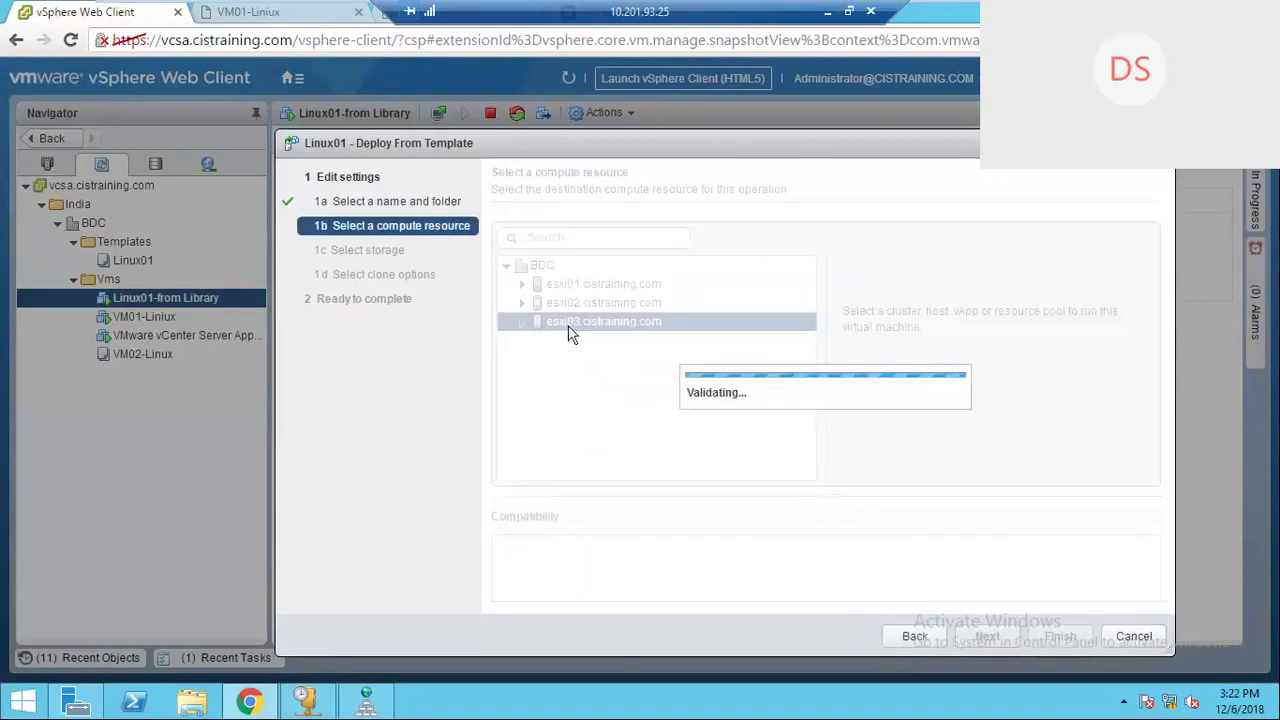
{"action": "left_click", "coordinate": [521, 321]}
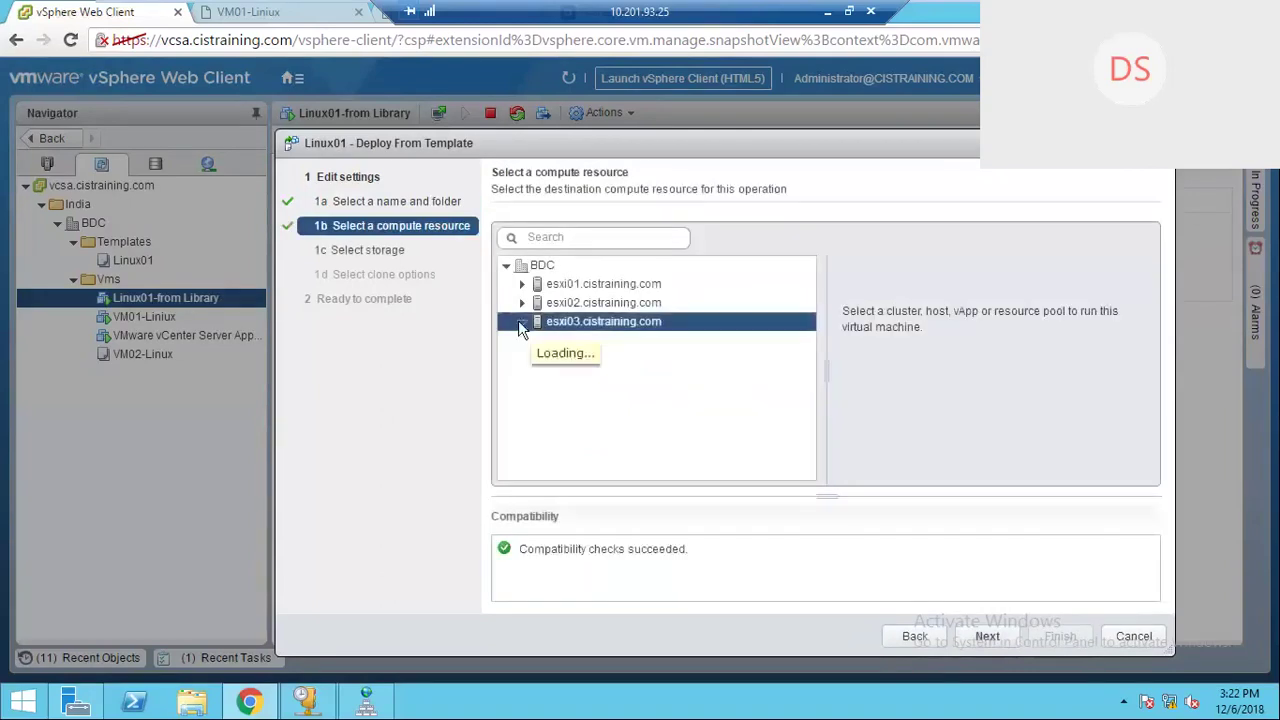
{"action": "left_click", "coordinate": [986, 641]}
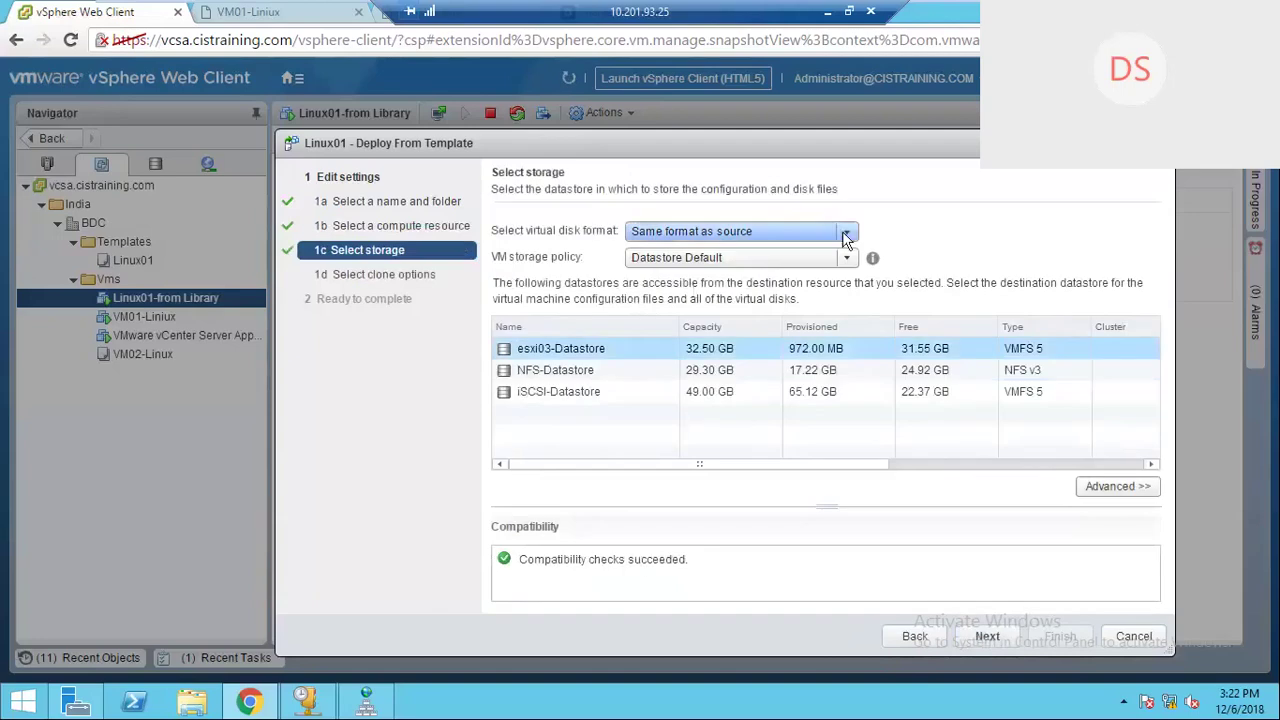
{"action": "left_click", "coordinate": [846, 257]}
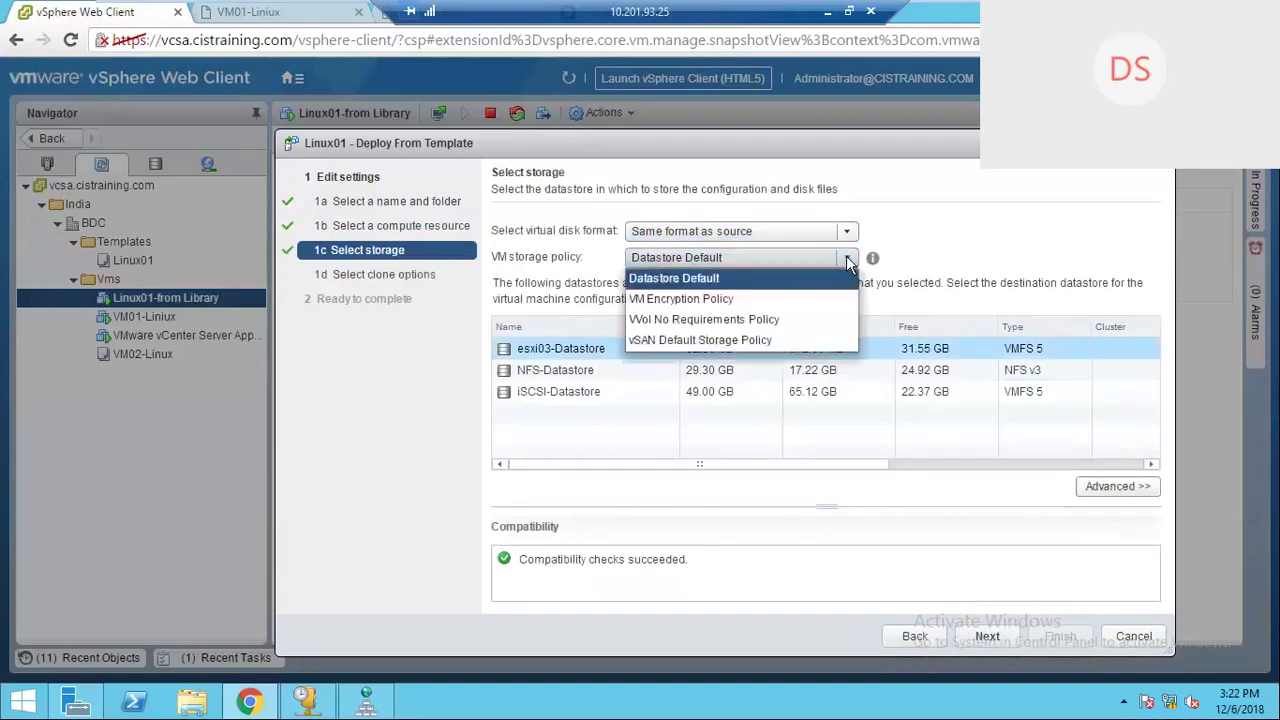
{"action": "left_click", "coordinate": [700, 278]}
{"action": "left_click", "coordinate": [556, 370]}
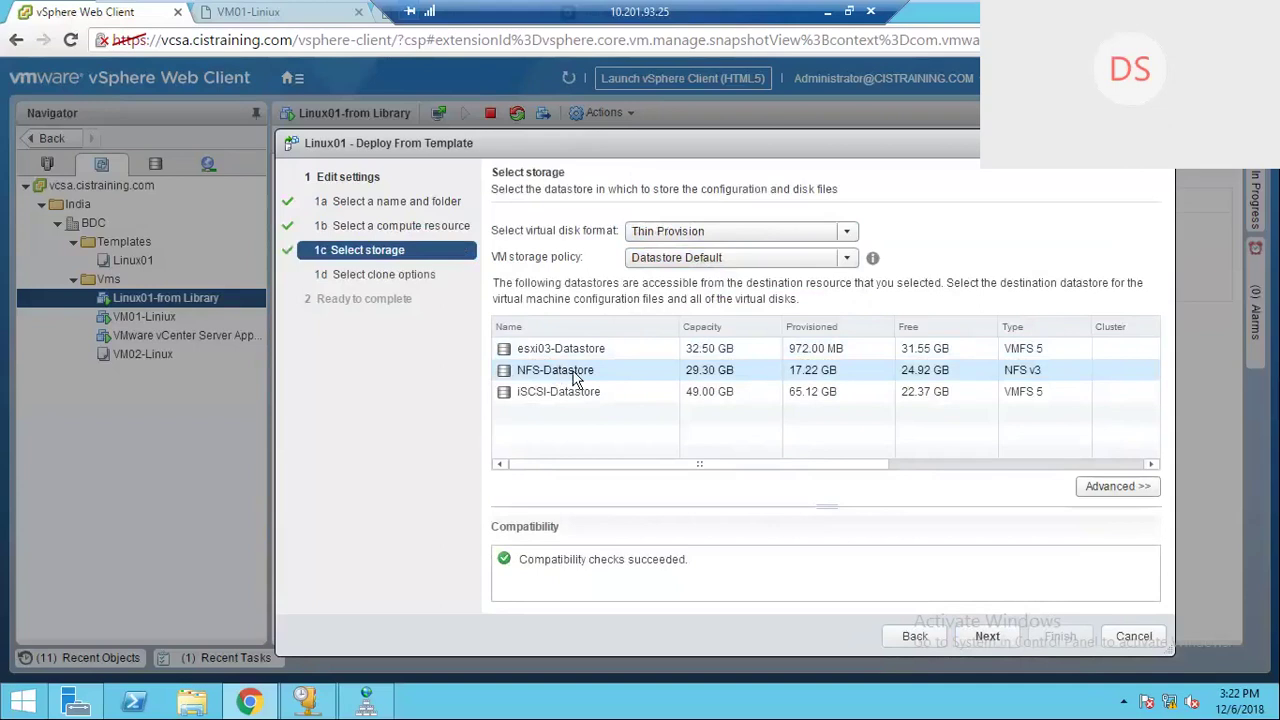
Step: Enable guest OS customization and powering on the VM after creation
{"action": "left_click", "coordinate": [998, 644]}
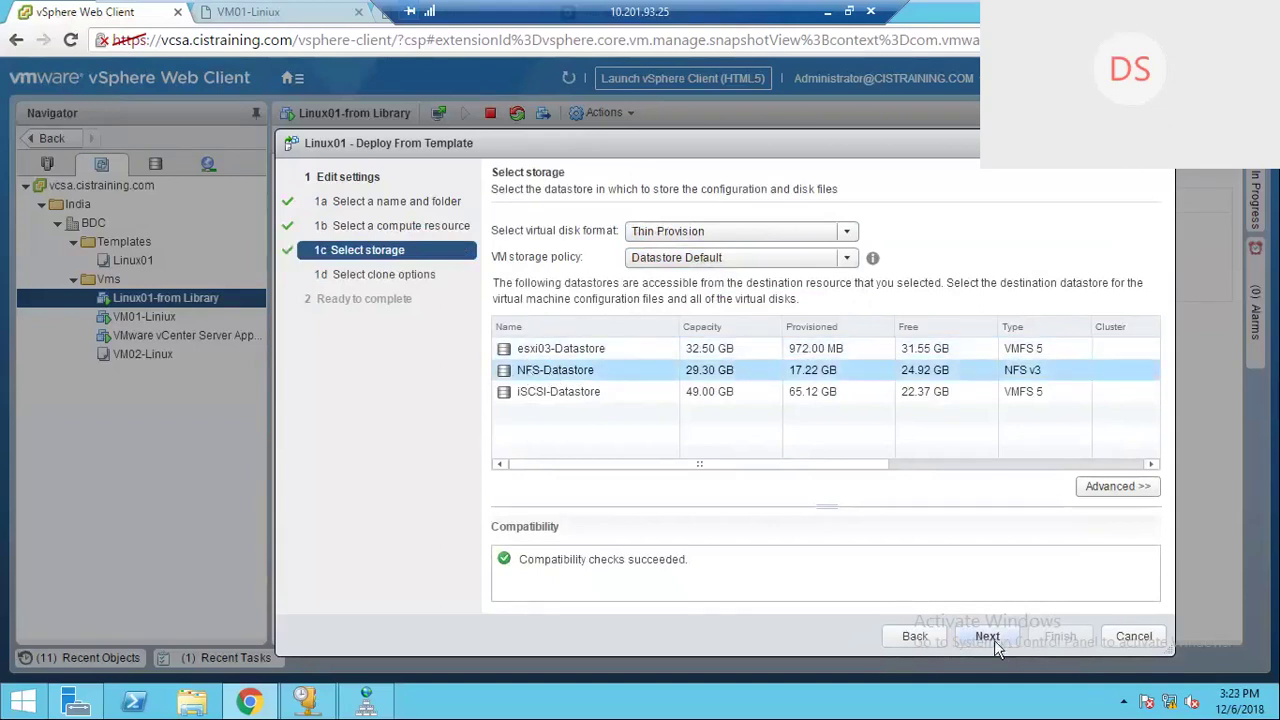
{"action": "left_click", "coordinate": [497, 229]}
{"action": "left_click", "coordinate": [497, 276]}
Step: Apply 'VM Customization Specification - Liniux', finish deploying VM03-Linux, and open it in the Navigator
{"action": "left_click", "coordinate": [989, 641]}
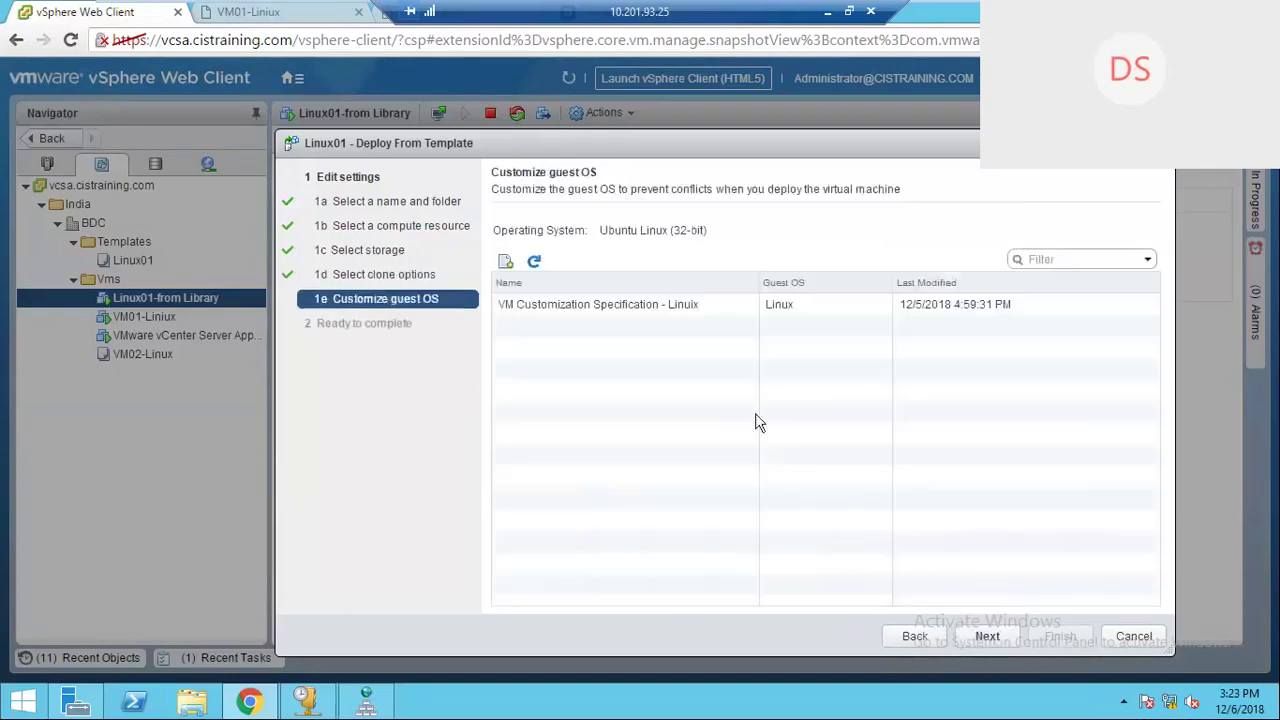
{"action": "left_click", "coordinate": [640, 305]}
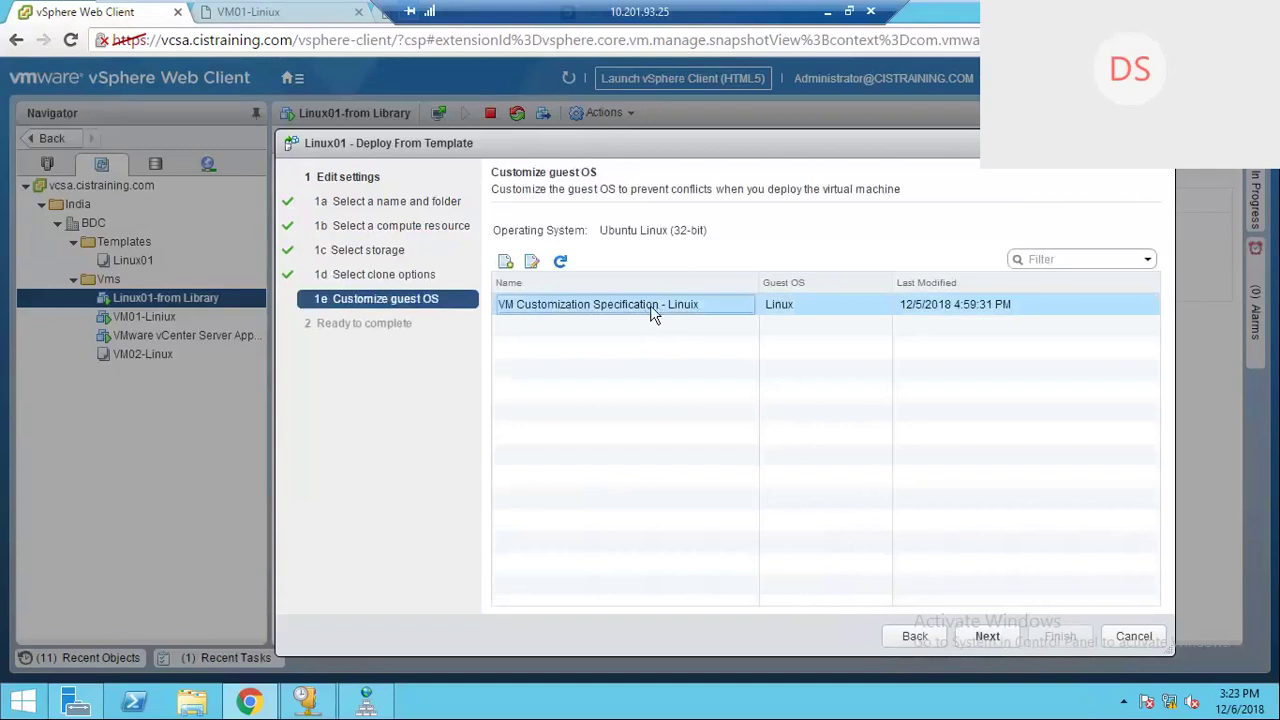
{"action": "left_click", "coordinate": [990, 637]}
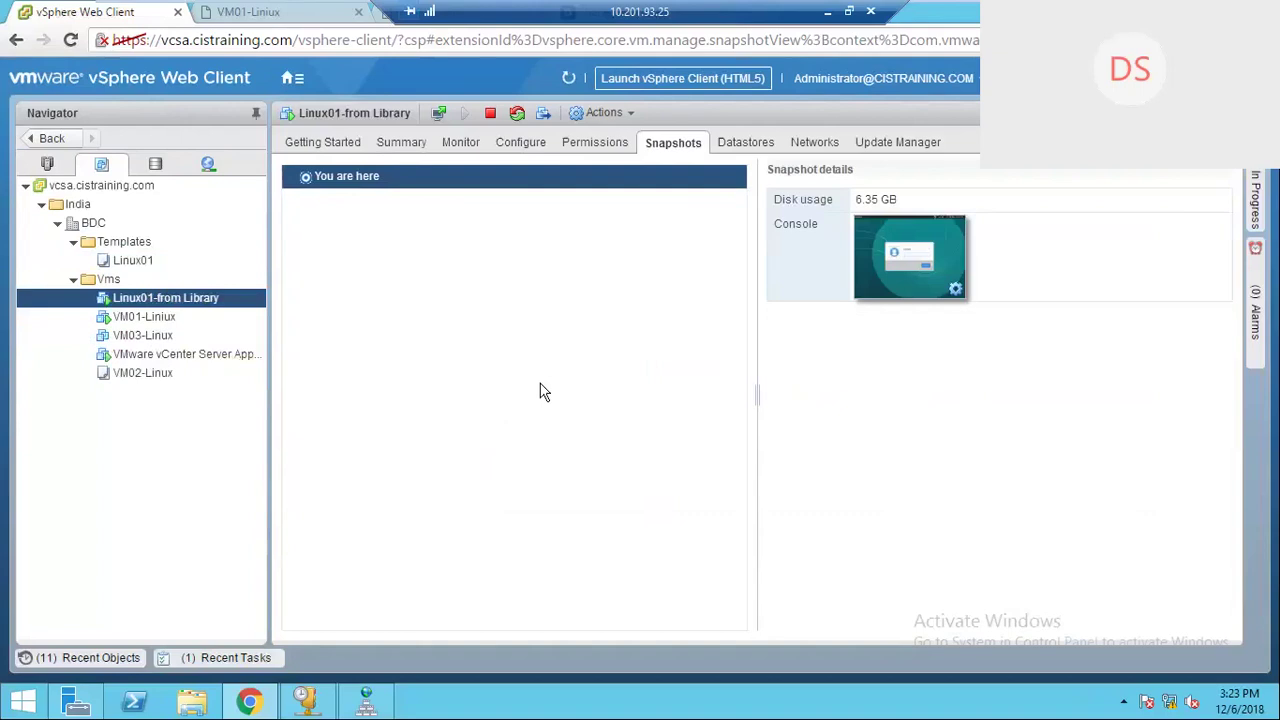
{"action": "left_click", "coordinate": [198, 337]}
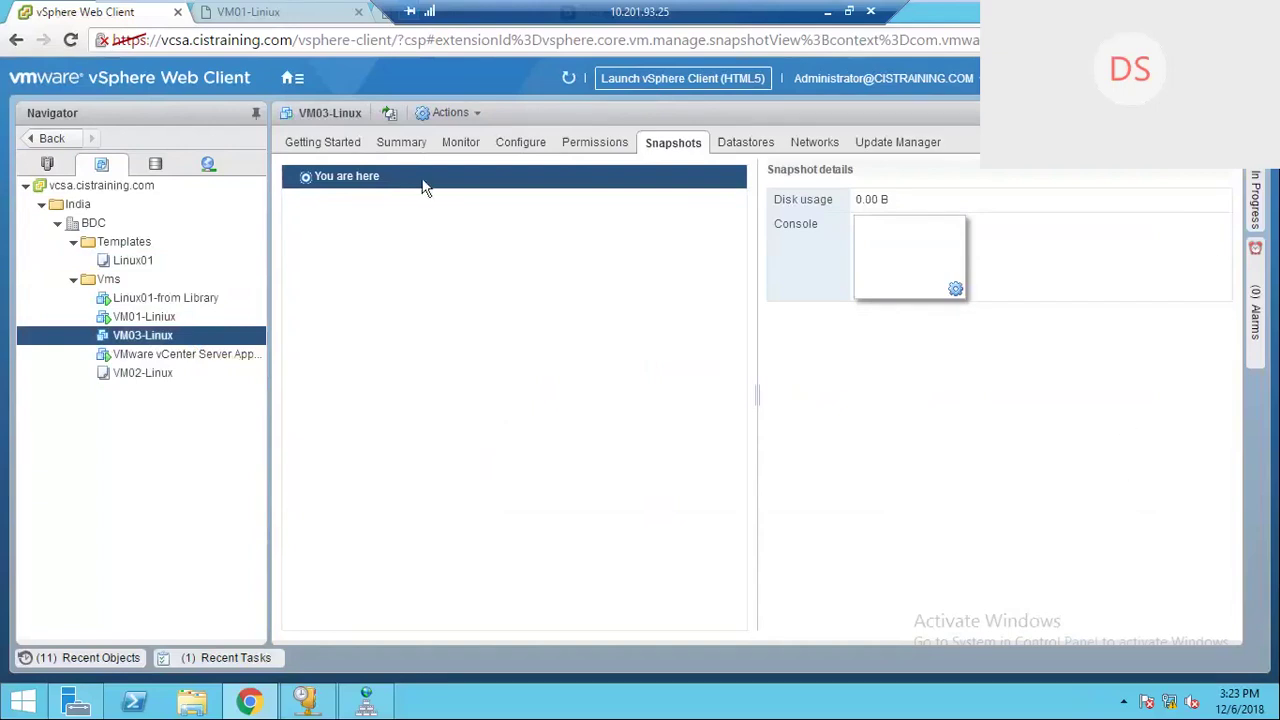
Step: Close the VM01-Liniux console tab and return to the vSphere Web Client page
{"action": "left_click", "coordinate": [278, 12]}
{"action": "key", "text": "ctrl+shift+Tab"}
{"action": "left_click", "coordinate": [309, 20]}
{"action": "left_click", "coordinate": [358, 13]}
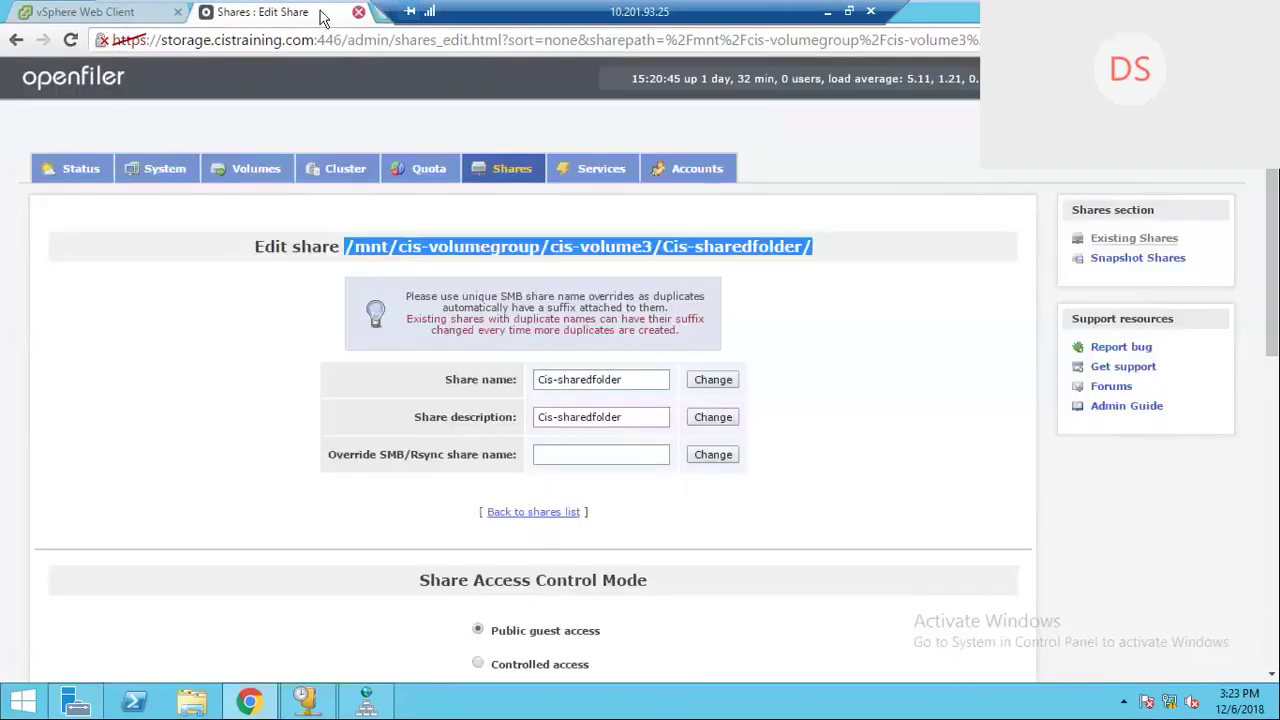
{"action": "left_click", "coordinate": [117, 14]}
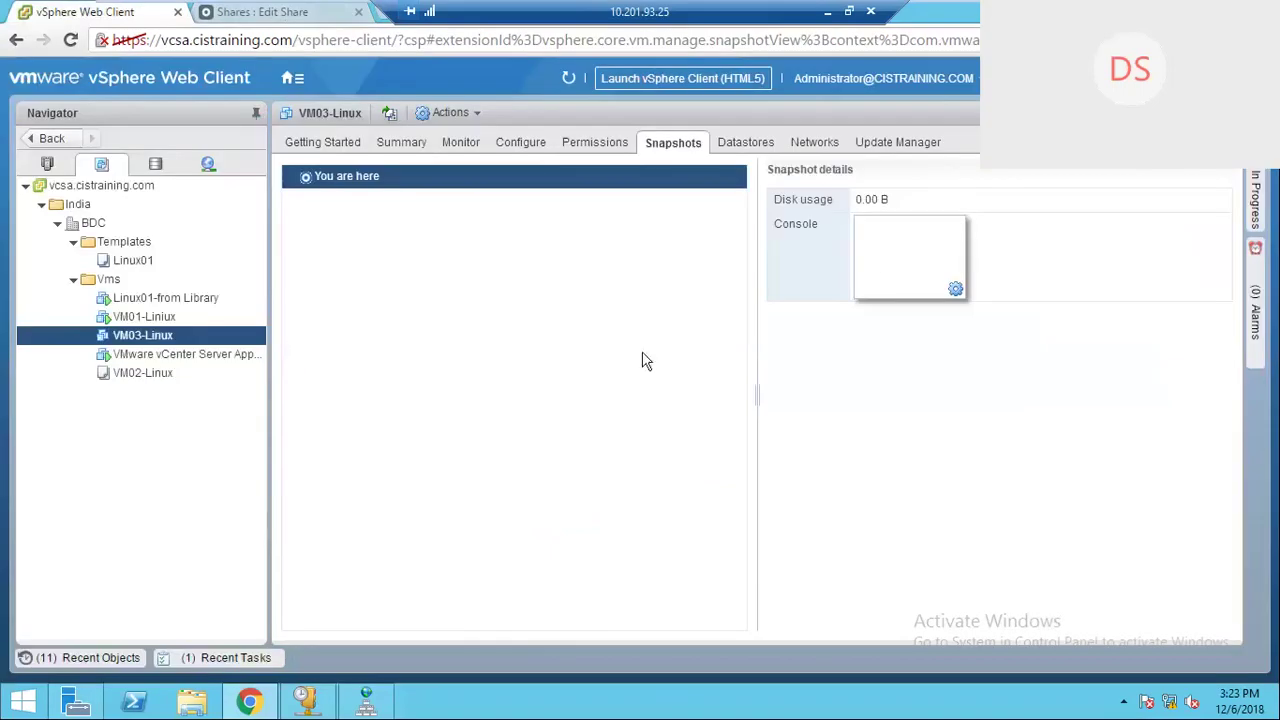
Step: Select VM03-Linux from Recent Objects, then move that panel aside to show the clone's Recent Tasks
{"action": "left_click", "coordinate": [83, 656]}
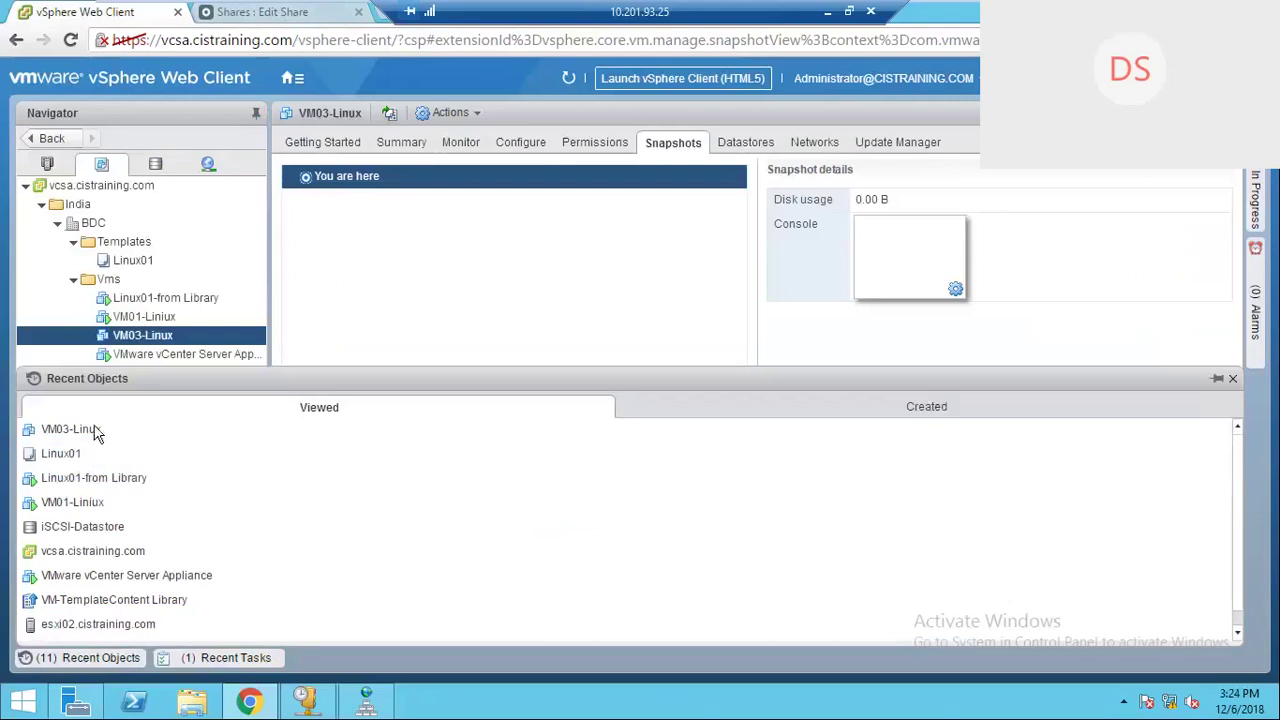
{"action": "left_click", "coordinate": [1217, 380]}
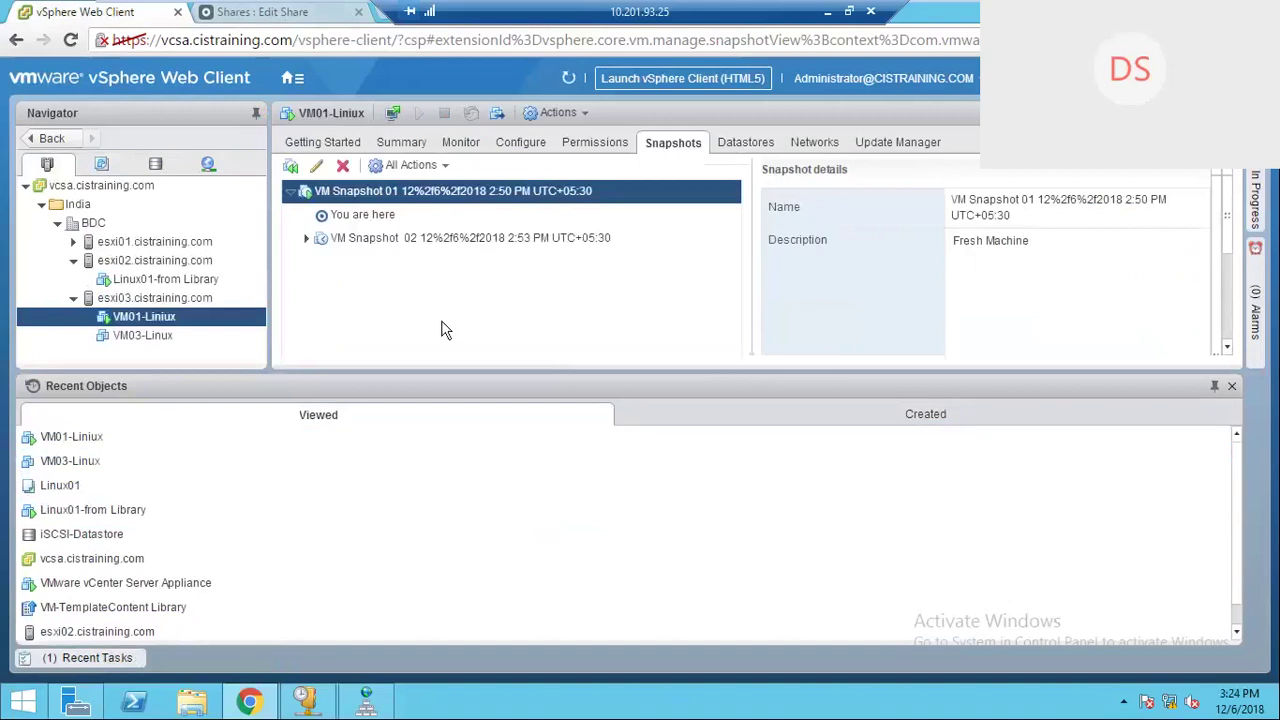
{"action": "left_click", "coordinate": [158, 336], "text": "ctrl"}
{"action": "left_click", "coordinate": [158, 338]}
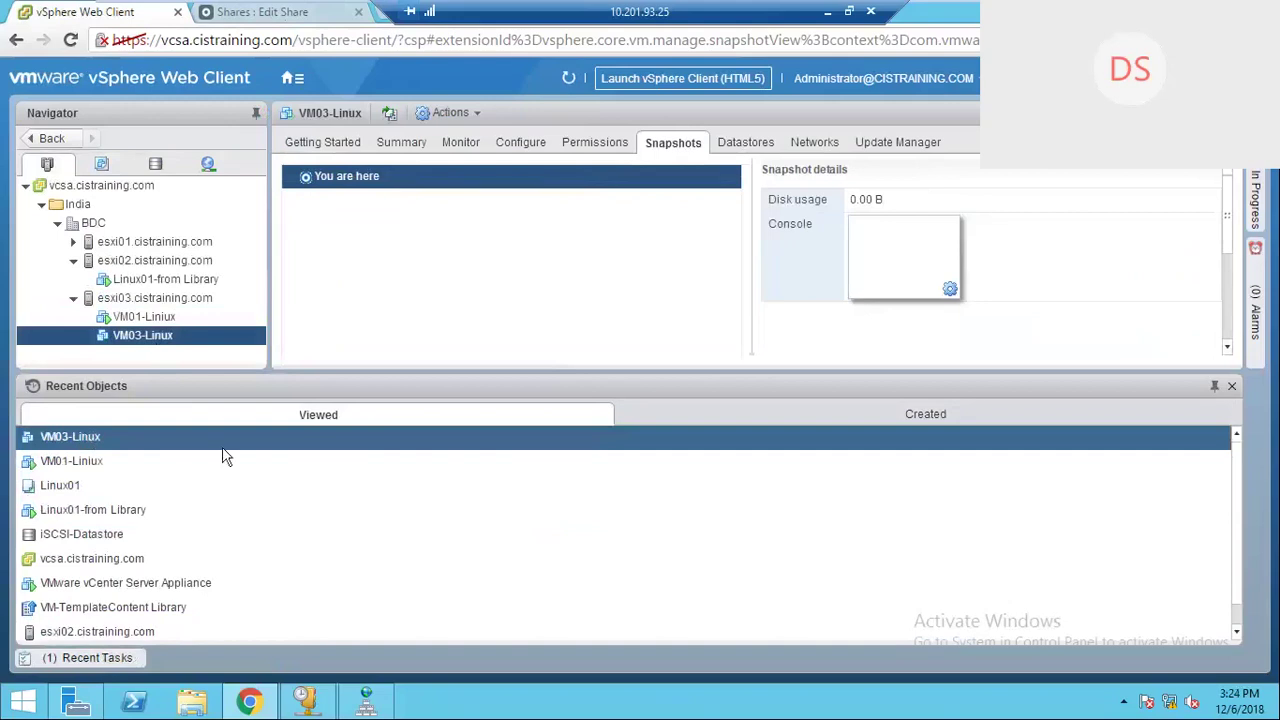
{"action": "left_click_drag", "start_coordinate": [1231, 389], "coordinate": [108, 656]}
{"action": "left_click", "coordinate": [108, 656]}
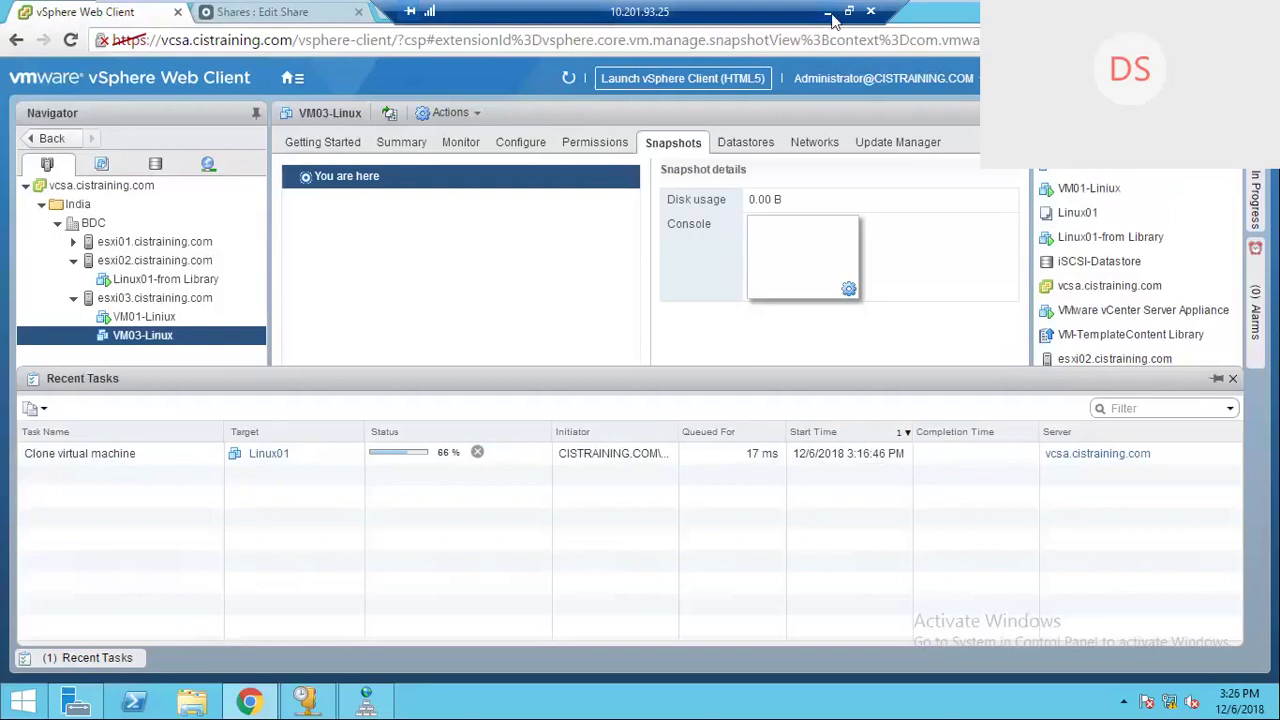
Step: Open Task Manager on the remote Windows Server desktop
{"action": "left_click", "coordinate": [828, 14]}
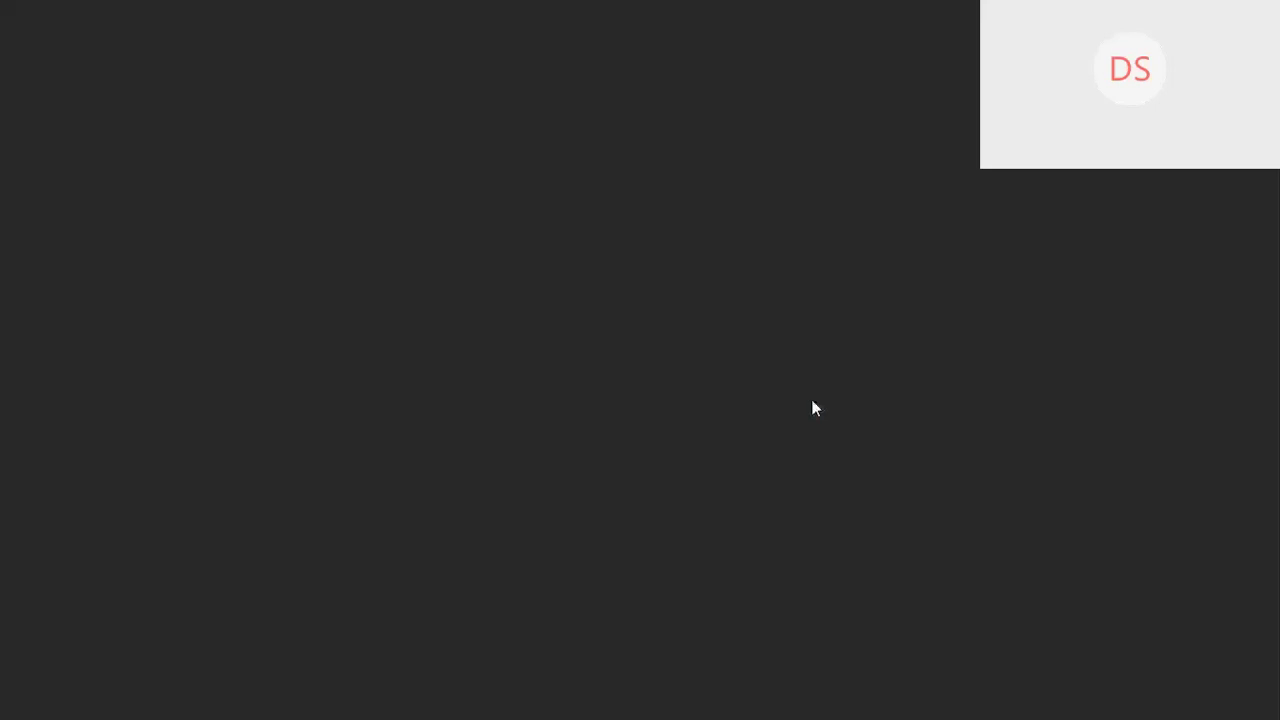
{"action": "left_click", "coordinate": [798, 709]}
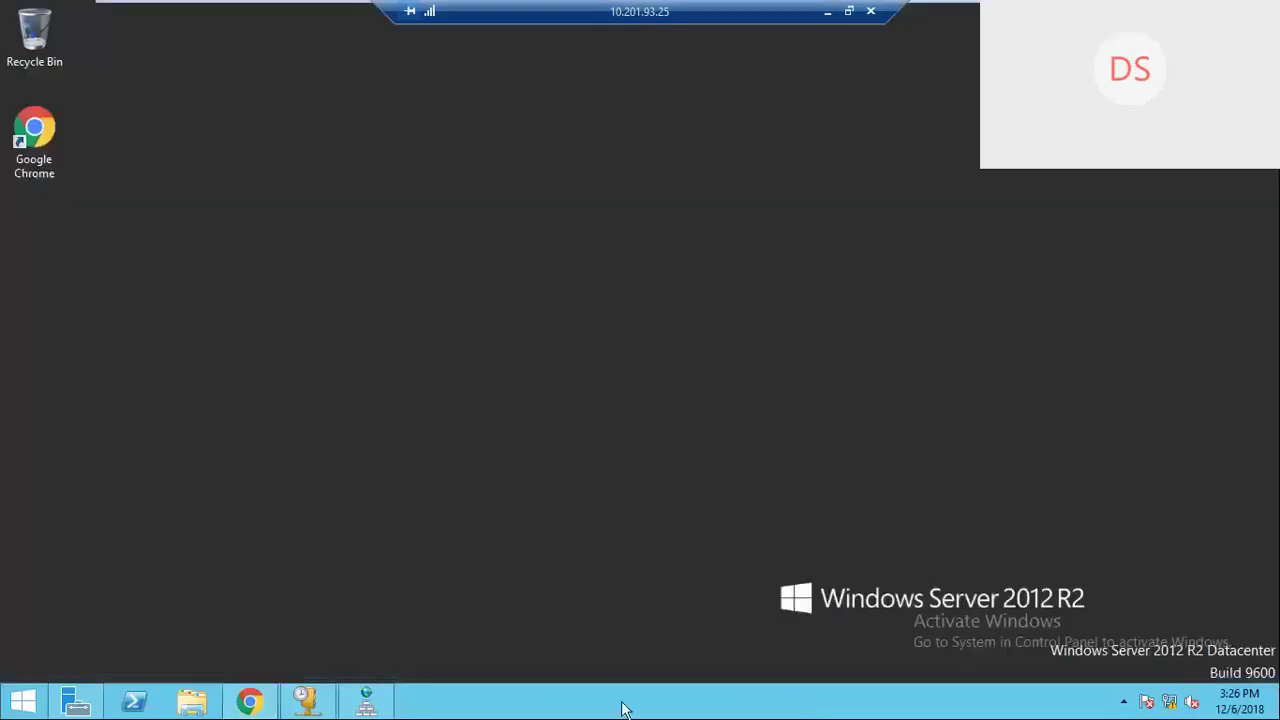
{"action": "right_click", "coordinate": [648, 700]}
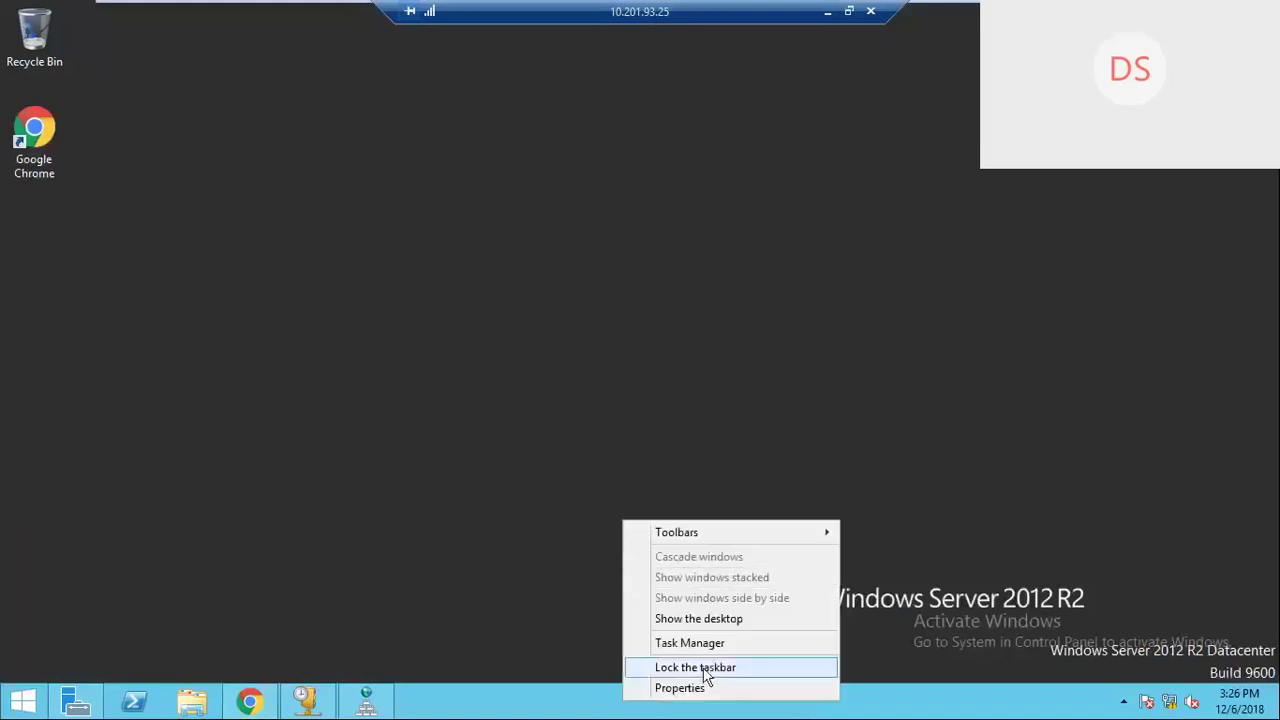
{"action": "left_click", "coordinate": [735, 648]}
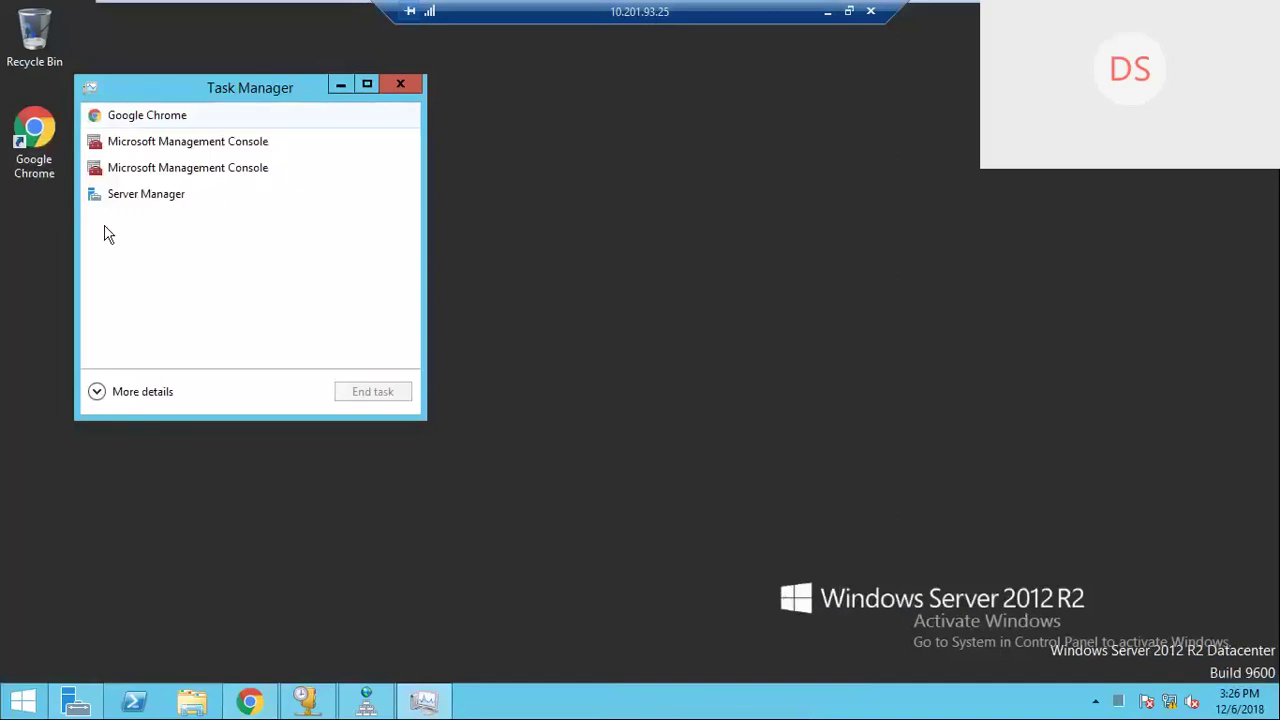
Step: View the server's memory performance (1.9 of 4.0 GB in use), then close Task Manager
{"action": "left_click", "coordinate": [96, 391]}
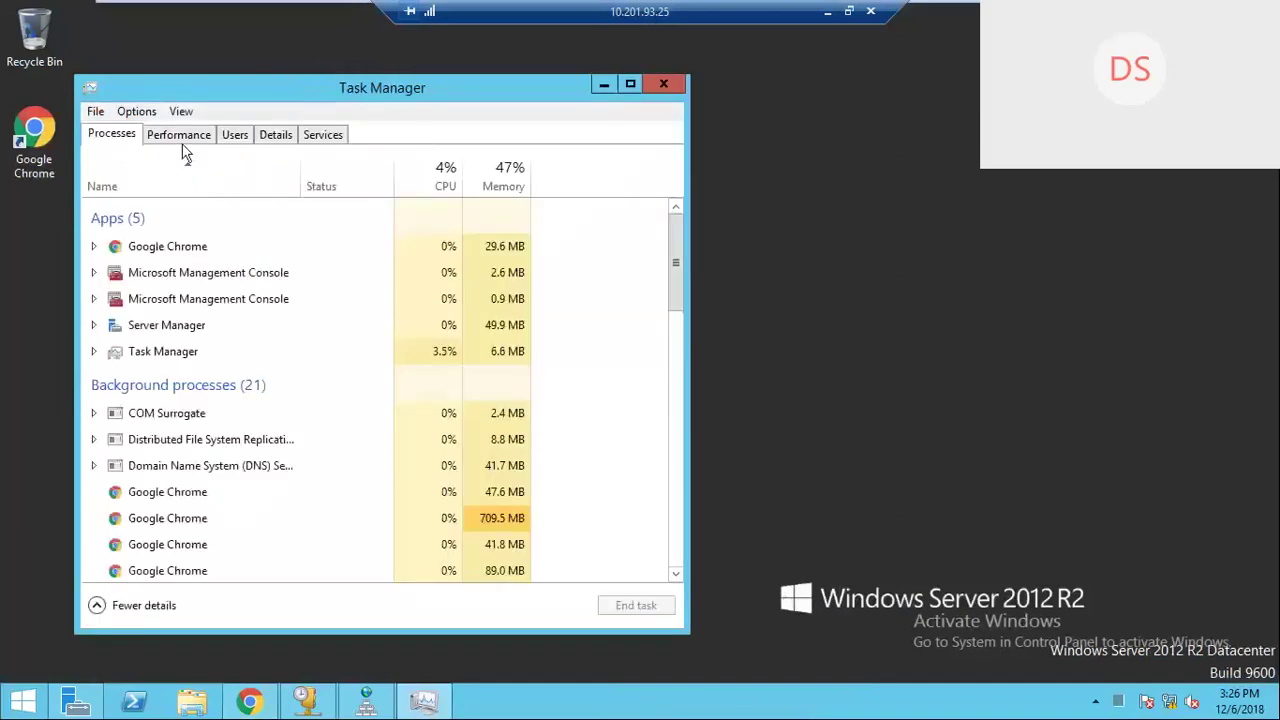
{"action": "left_click", "coordinate": [168, 137]}
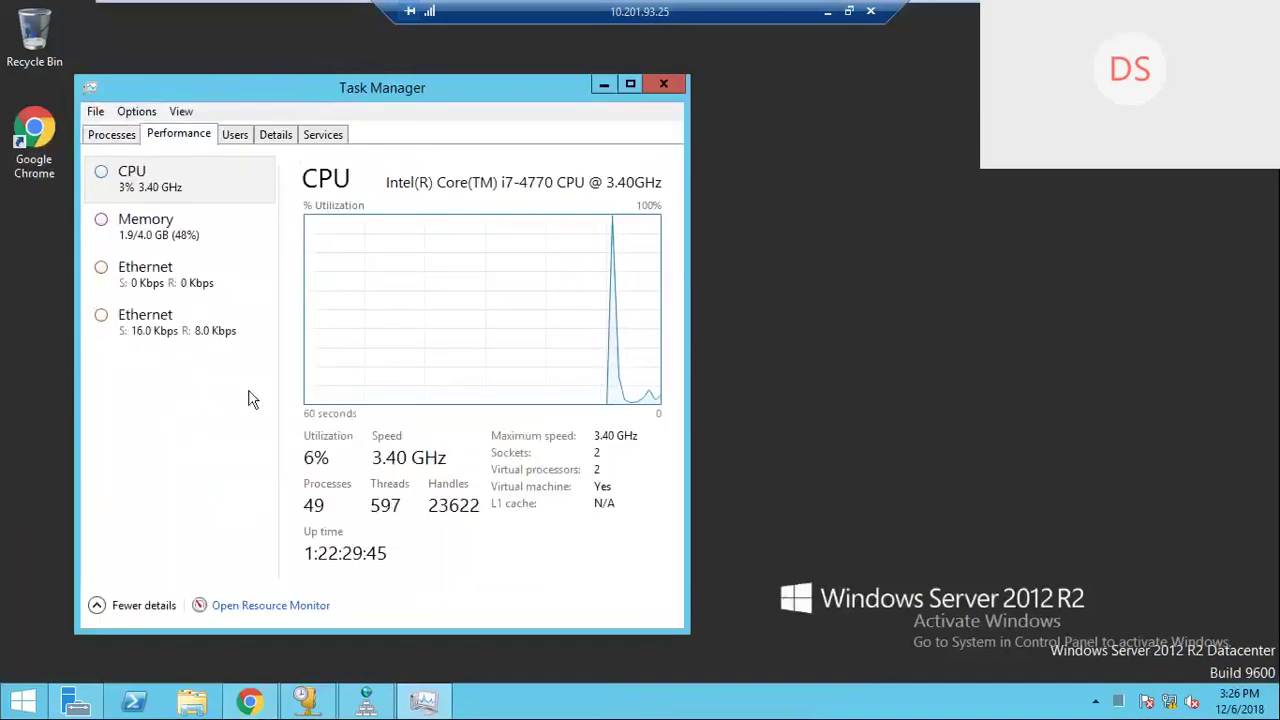
{"action": "left_click", "coordinate": [171, 243]}
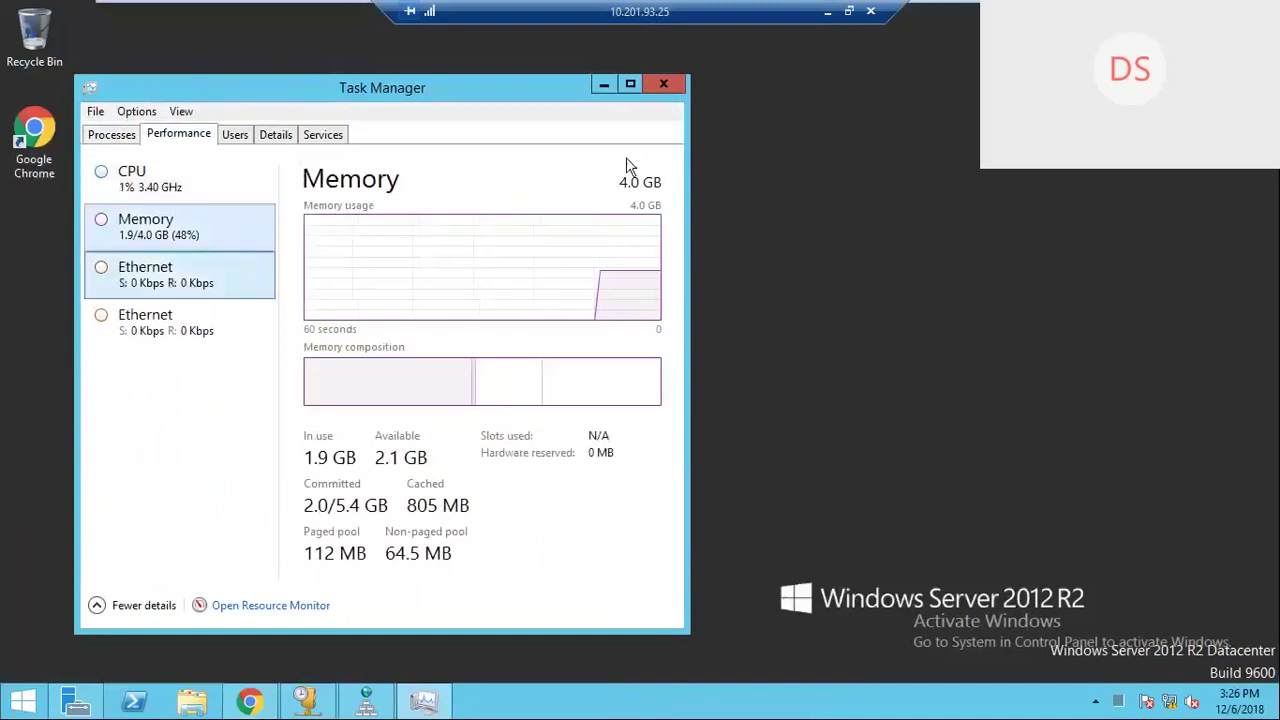
{"action": "left_click", "coordinate": [663, 84]}
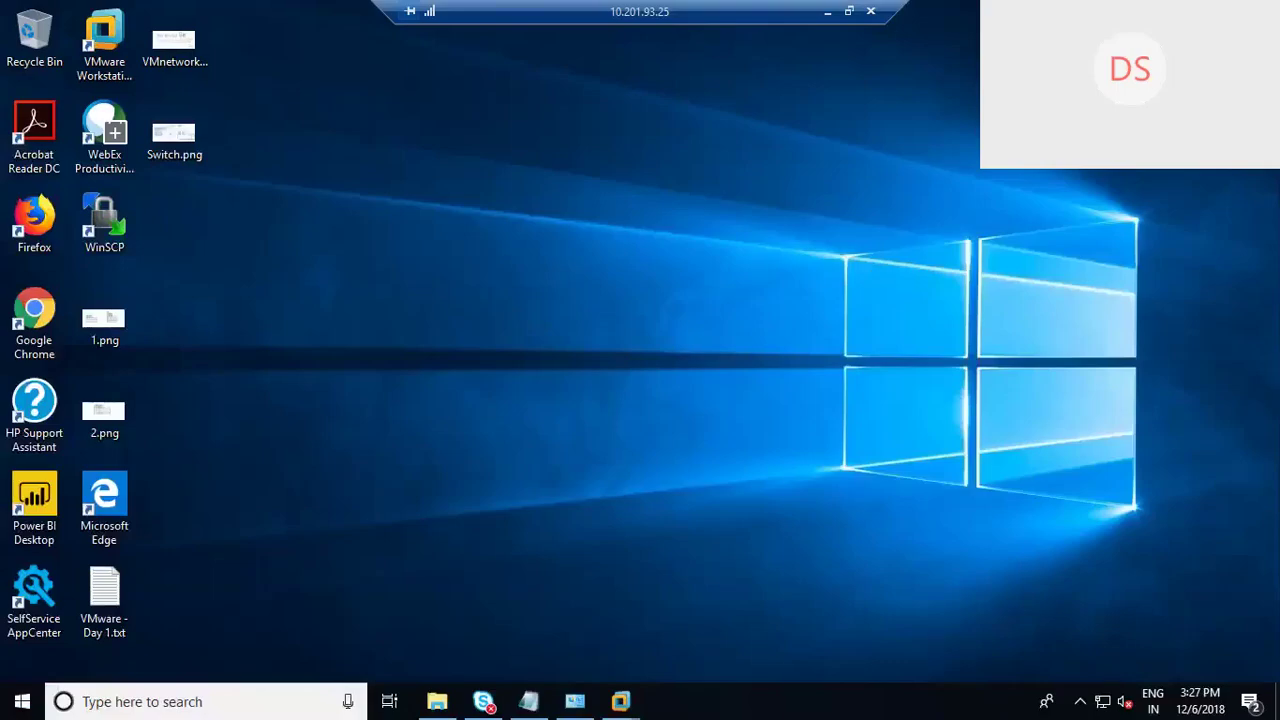
Step: Open Task Manager on the local Windows 10 PC to view its memory (26.1 of 31.9 GB)
{"action": "right_click", "coordinate": [792, 702]}
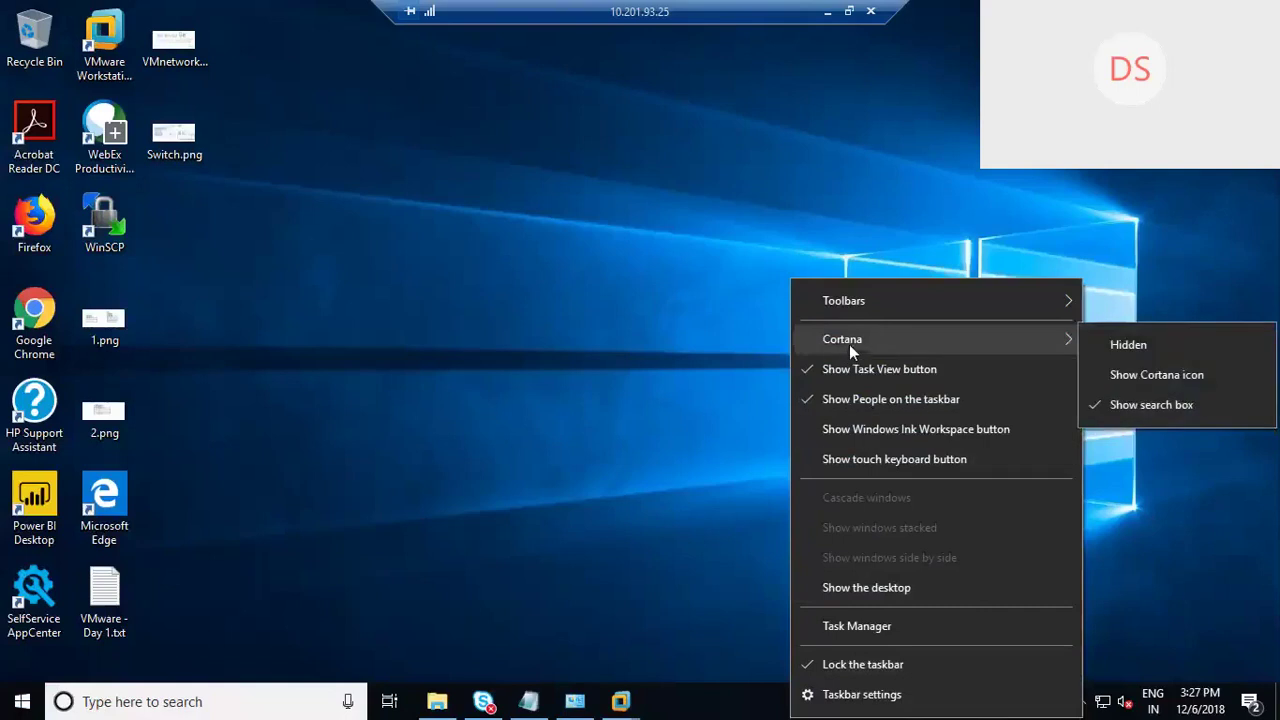
{"action": "left_click", "coordinate": [853, 626]}
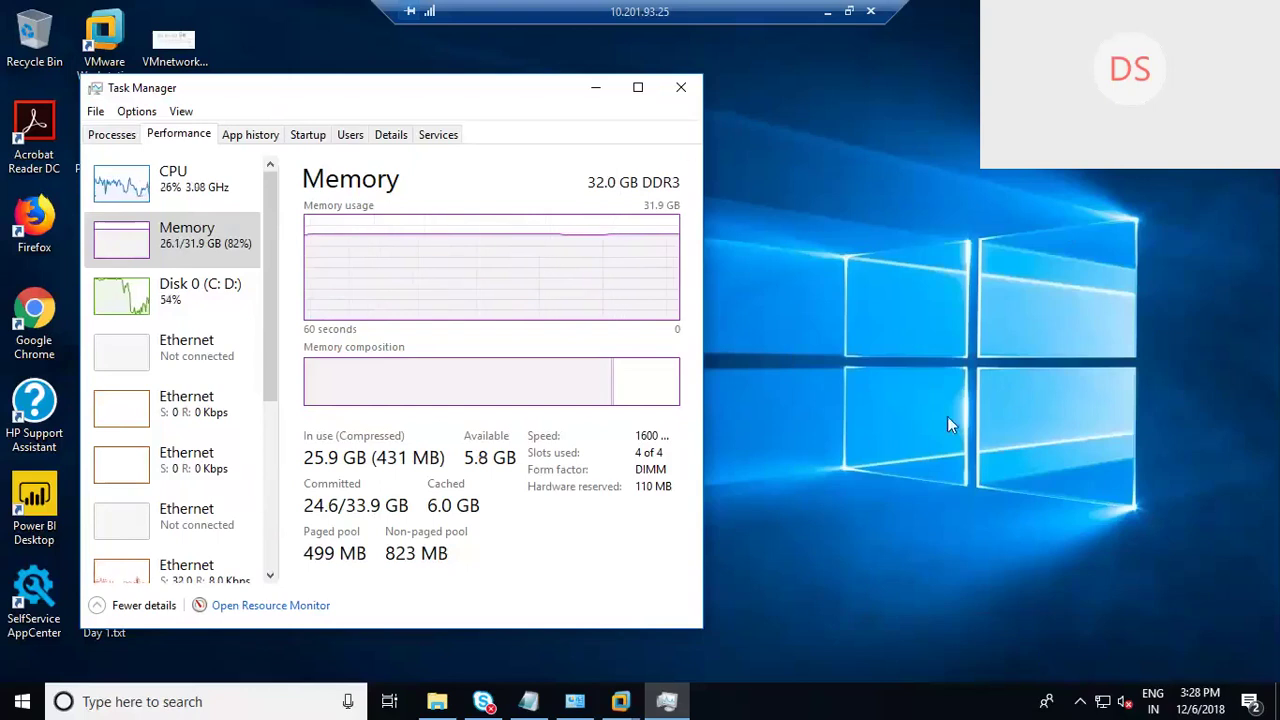
Step: Close the local Task Manager and switch back to the Windows-DC VM's Chrome window with vSphere Web Client
{"action": "left_click", "coordinate": [680, 89]}
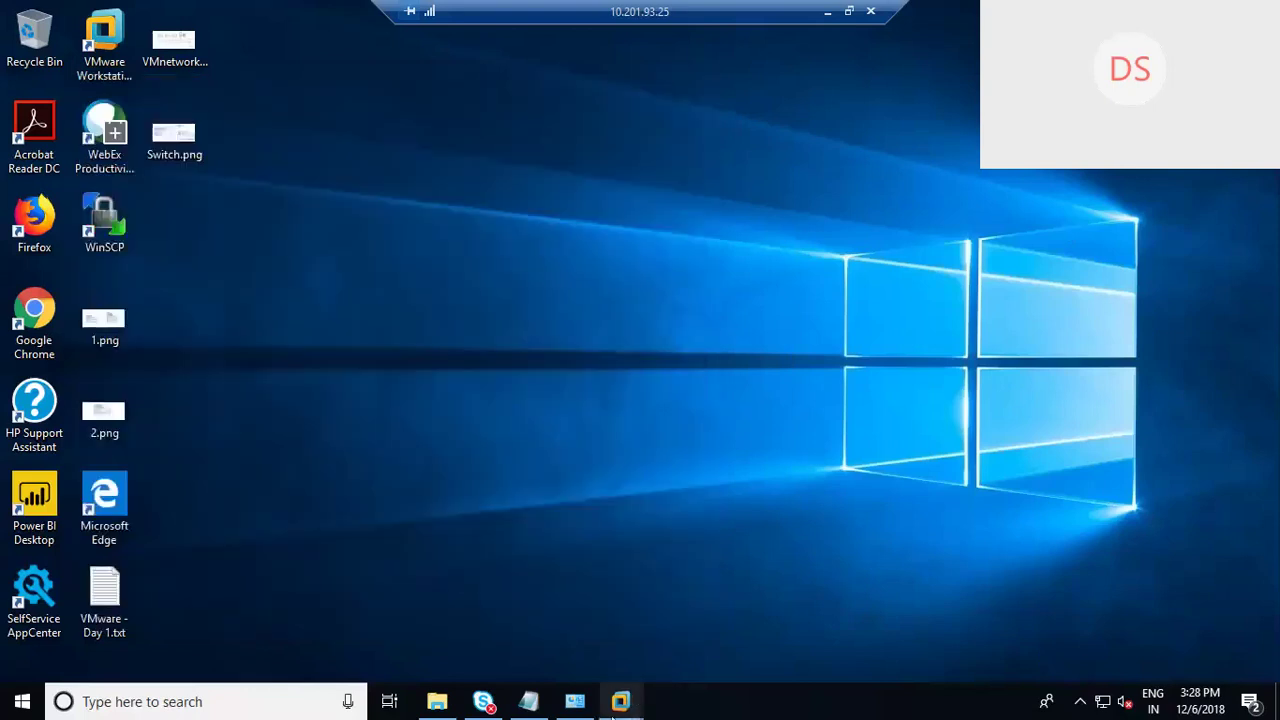
{"action": "mouse_move", "coordinate": [620, 701]}
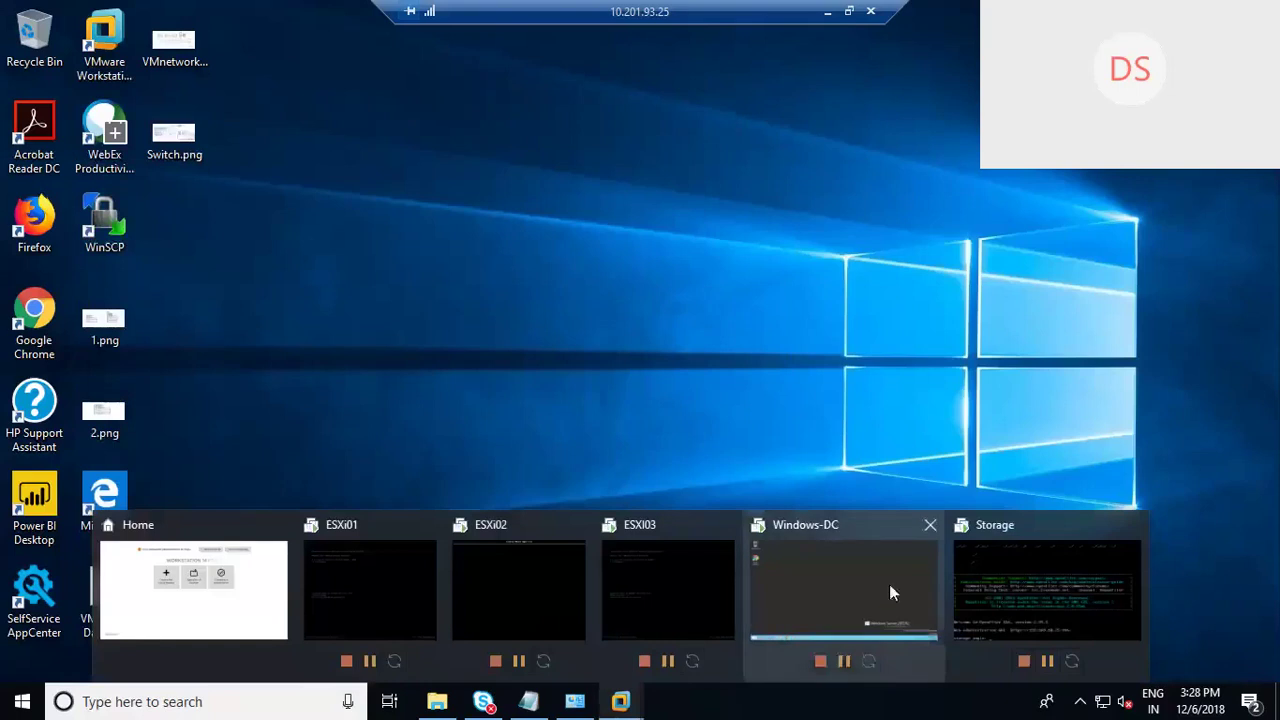
{"action": "mouse_move", "coordinate": [851, 600]}
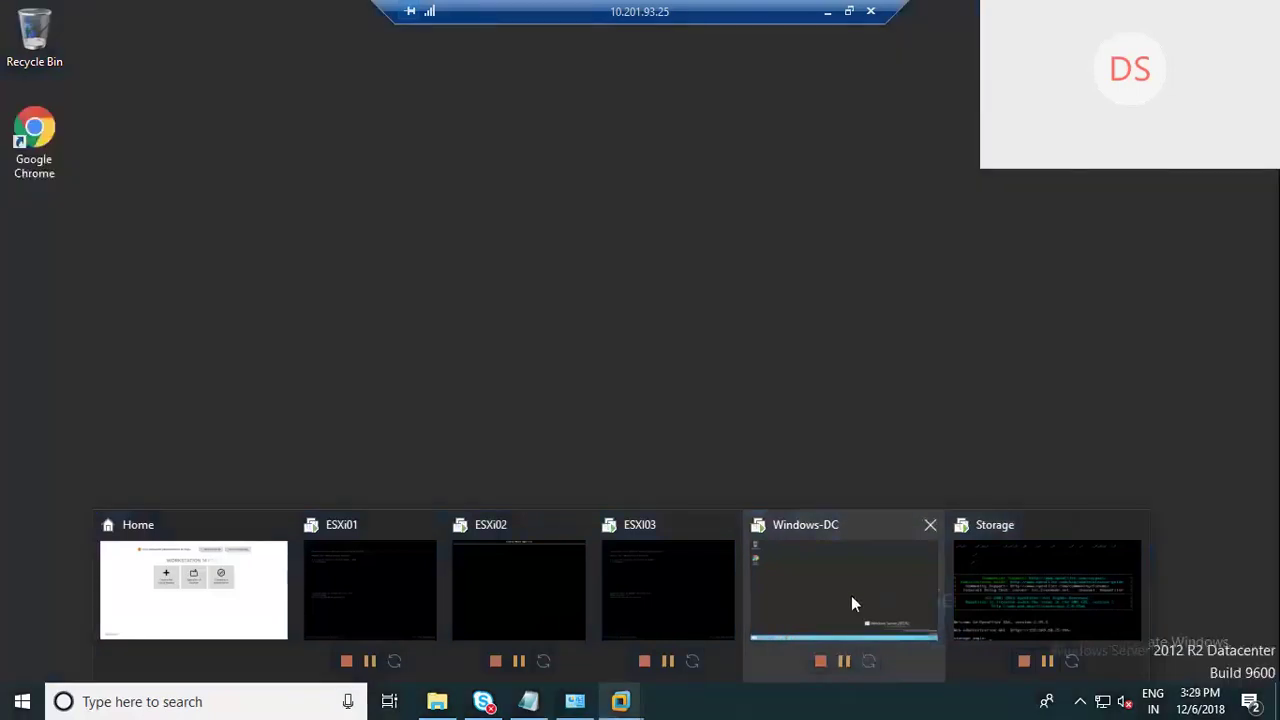
{"action": "left_click", "coordinate": [852, 600]}
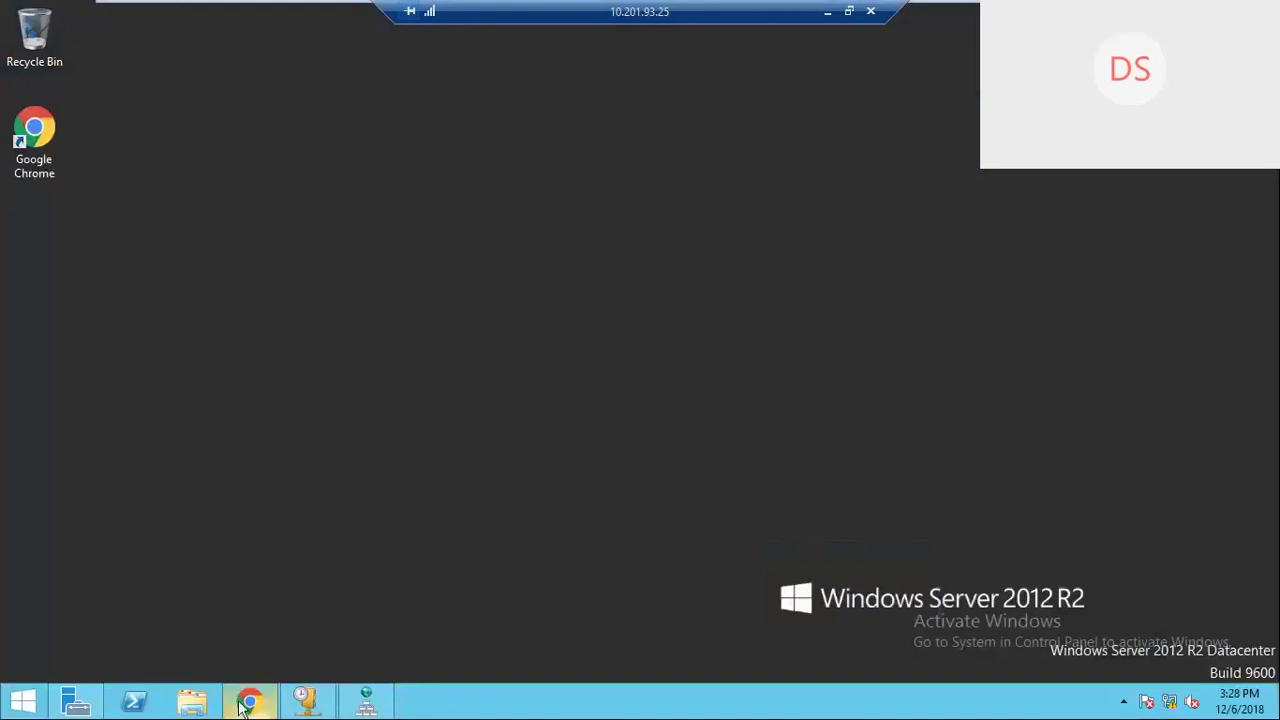
{"action": "mouse_move", "coordinate": [248, 705]}
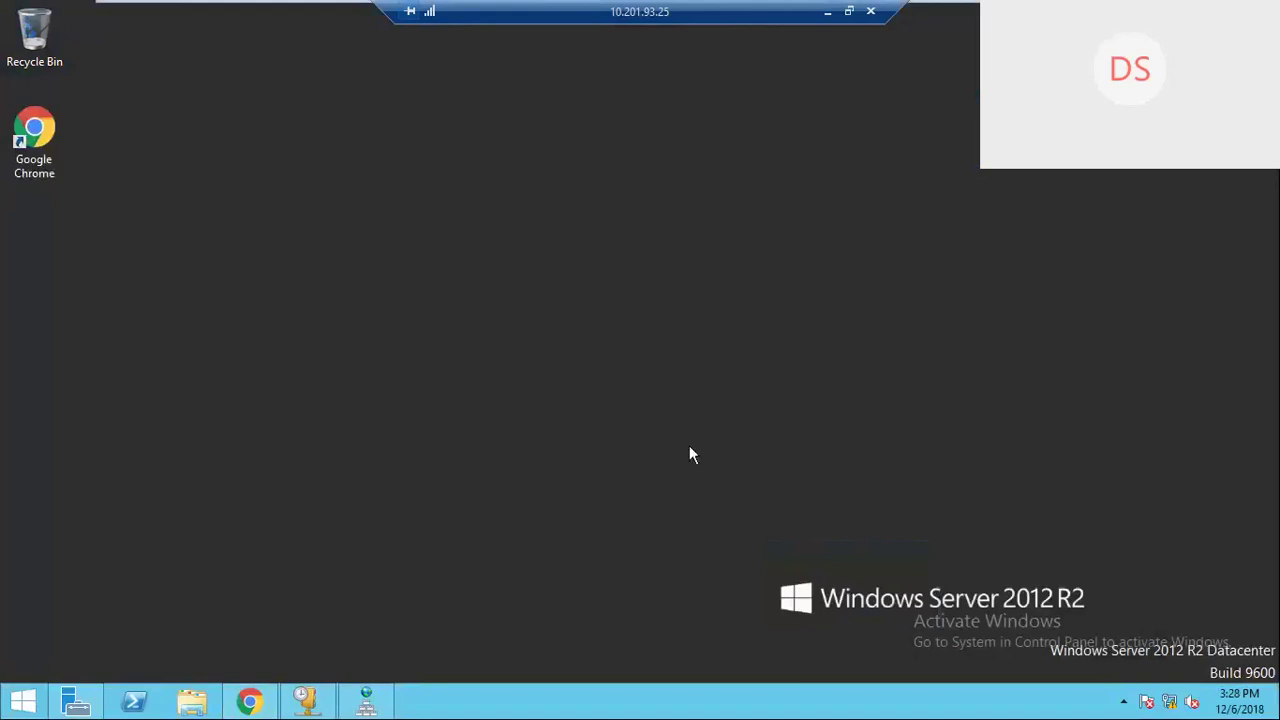
{"action": "left_click", "coordinate": [248, 702]}
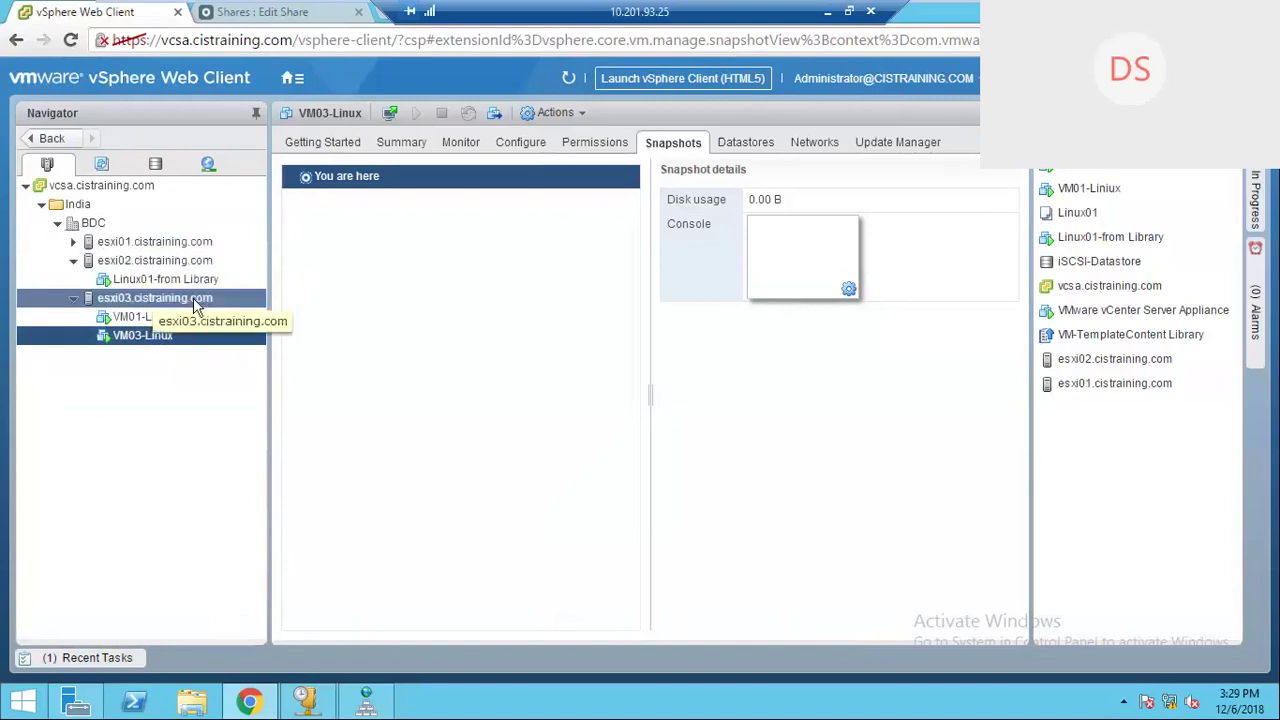
Step: Show the VMs and Templates tab in the Navigator
{"action": "left_click", "coordinate": [101, 163]}
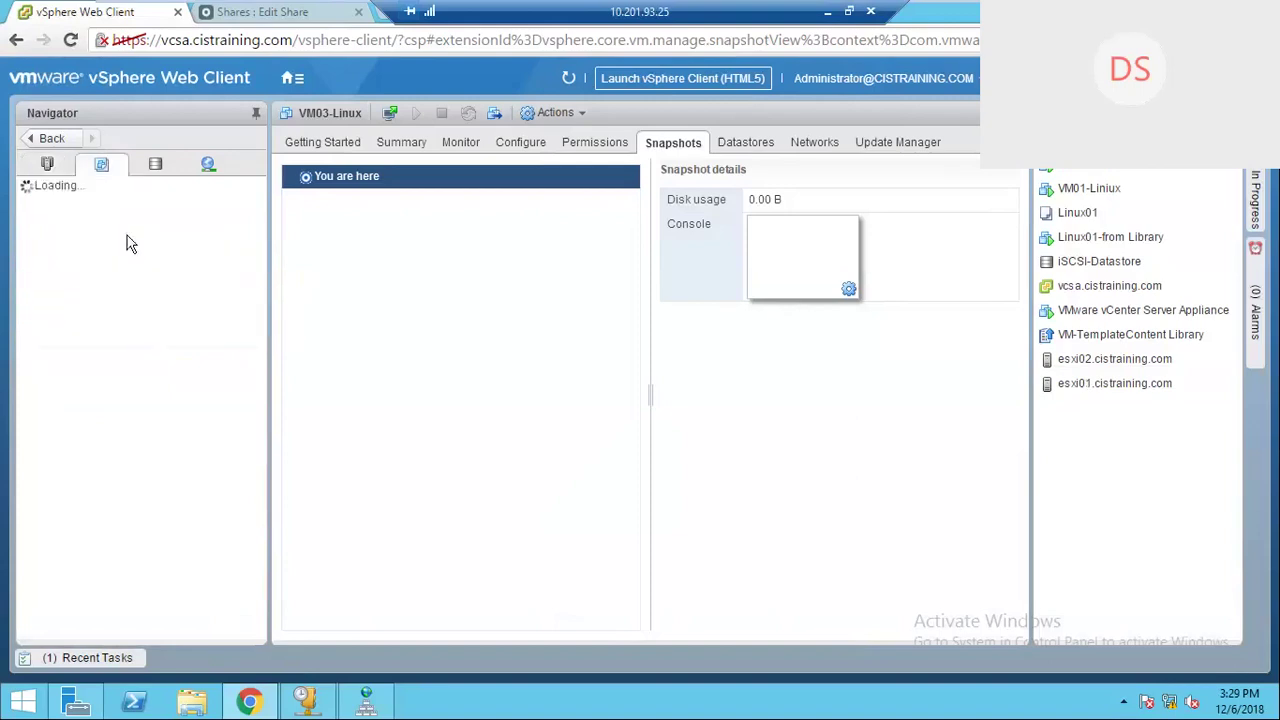
Step: Start a new VM from the Linux01 template, naming it VM04-Linux
{"action": "left_click", "coordinate": [133, 261]}
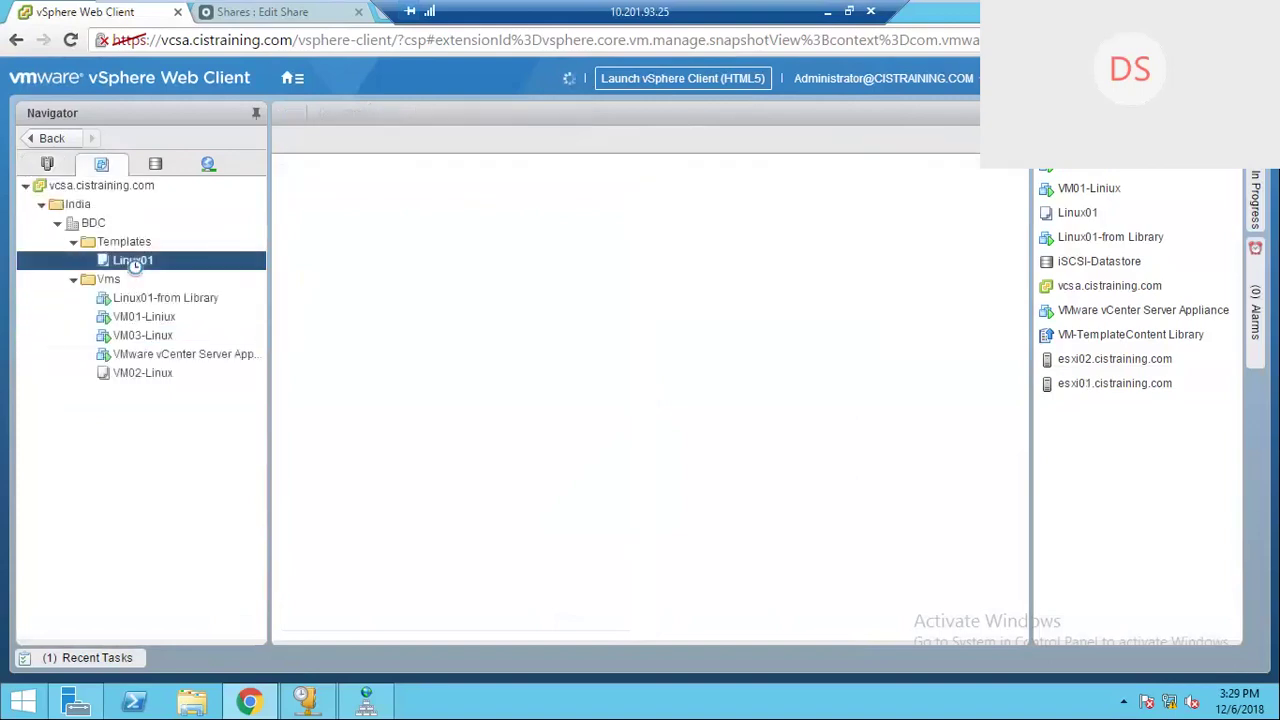
{"action": "right_click", "coordinate": [133, 262]}
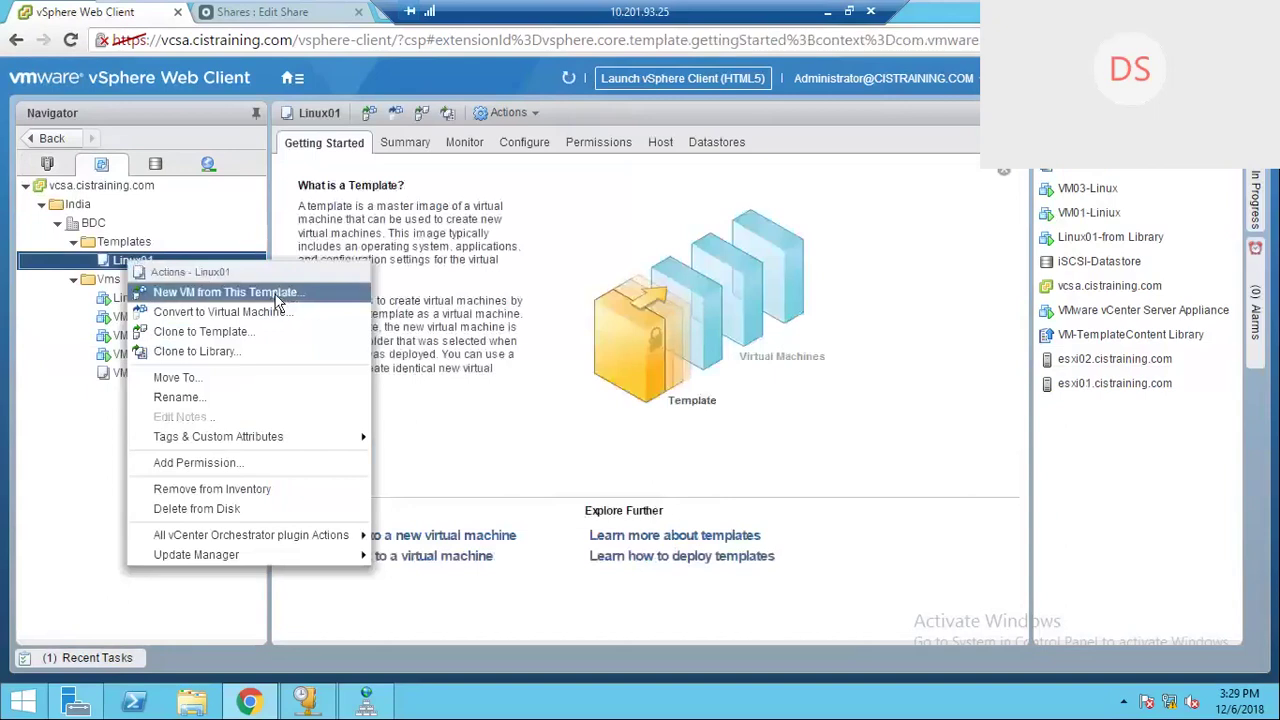
{"action": "left_click", "coordinate": [225, 292]}
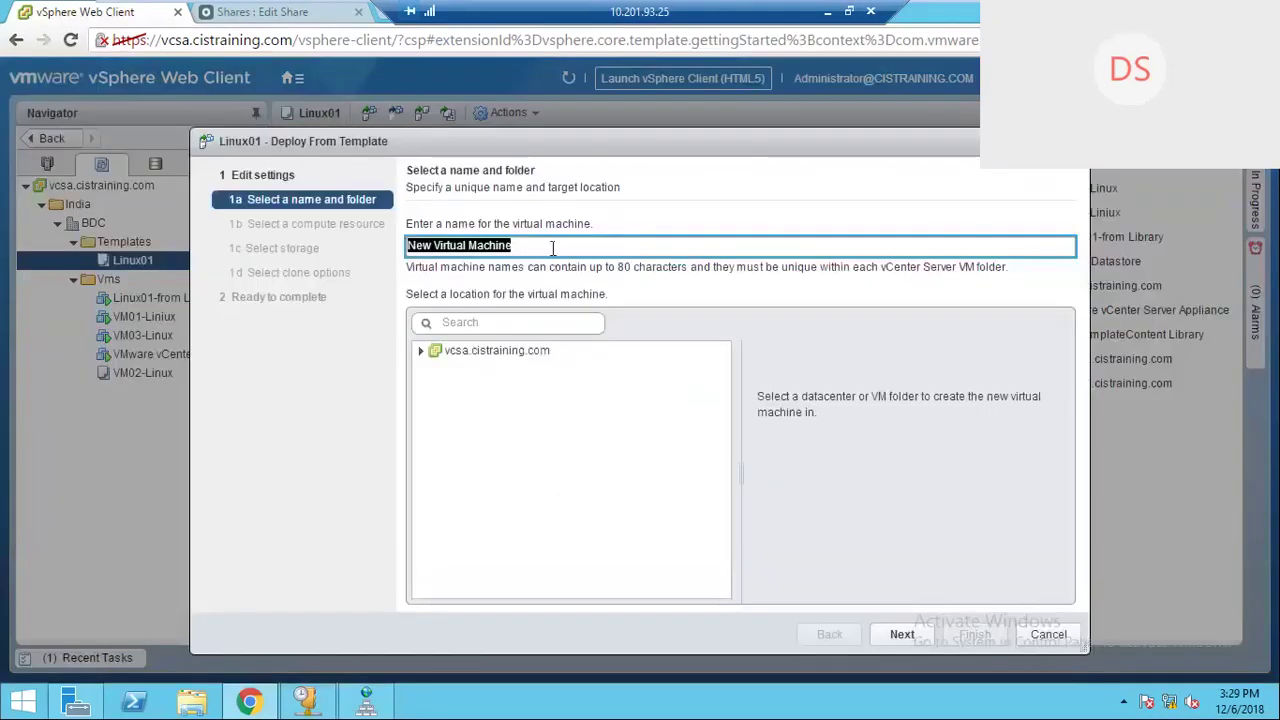
{"action": "type", "text": "VM04-Linux"}
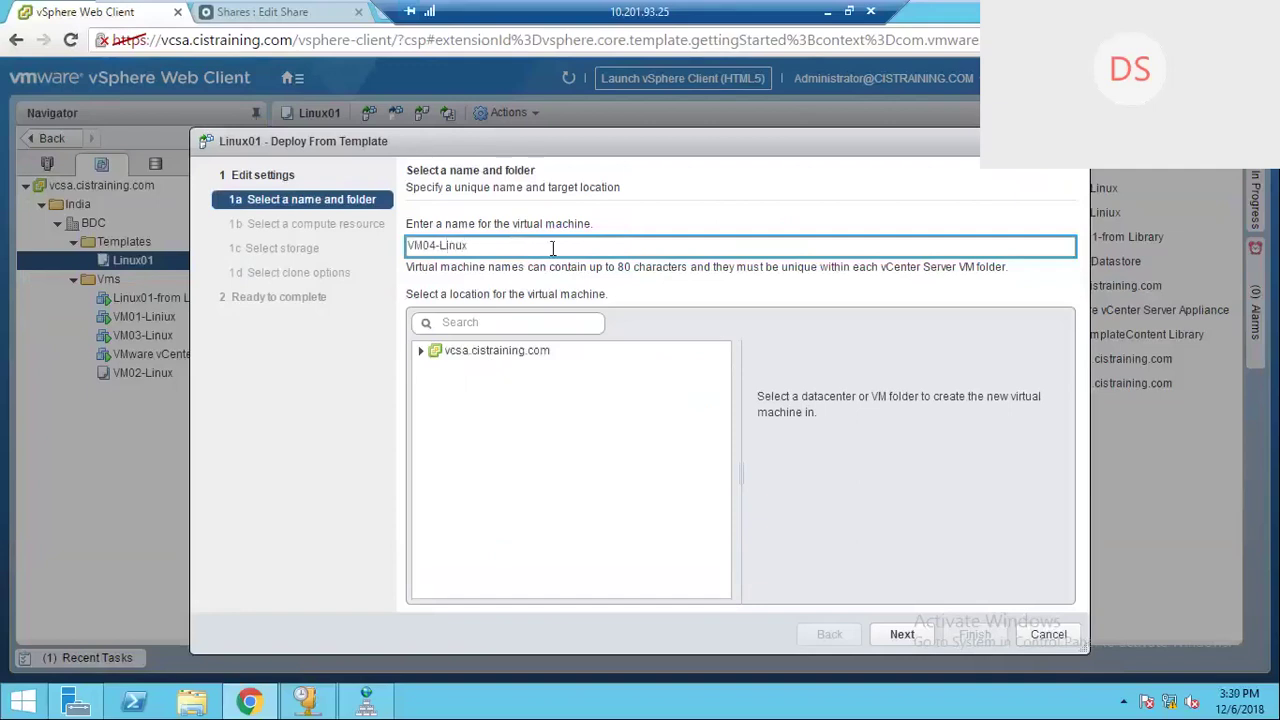
Step: Set its location to the Vms folder under vcsa > India > BDC and continue
{"action": "left_click", "coordinate": [523, 351]}
{"action": "left_click", "coordinate": [421, 350]}
{"action": "left_click", "coordinate": [437, 370]}
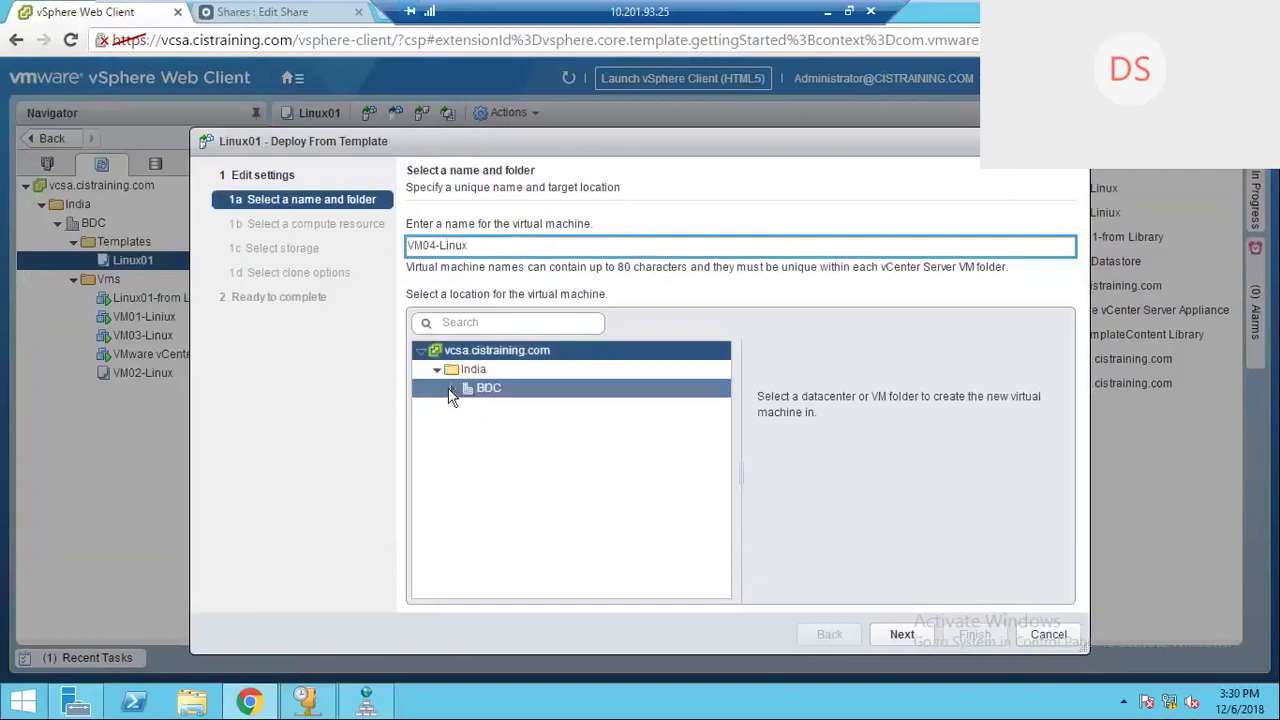
{"action": "left_click", "coordinate": [452, 392]}
{"action": "left_click", "coordinate": [471, 426]}
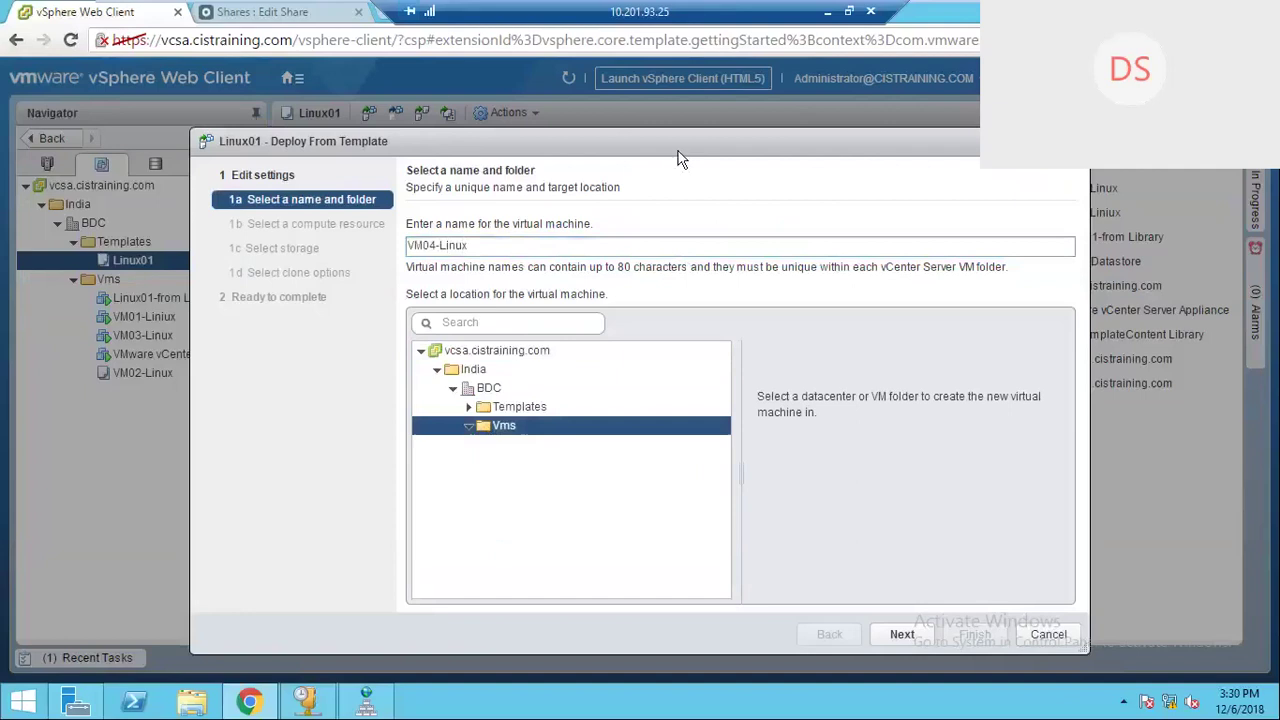
{"action": "left_click_drag", "start_coordinate": [605, 135], "coordinate": [530, 117]}
{"action": "left_click", "coordinate": [819, 618]}
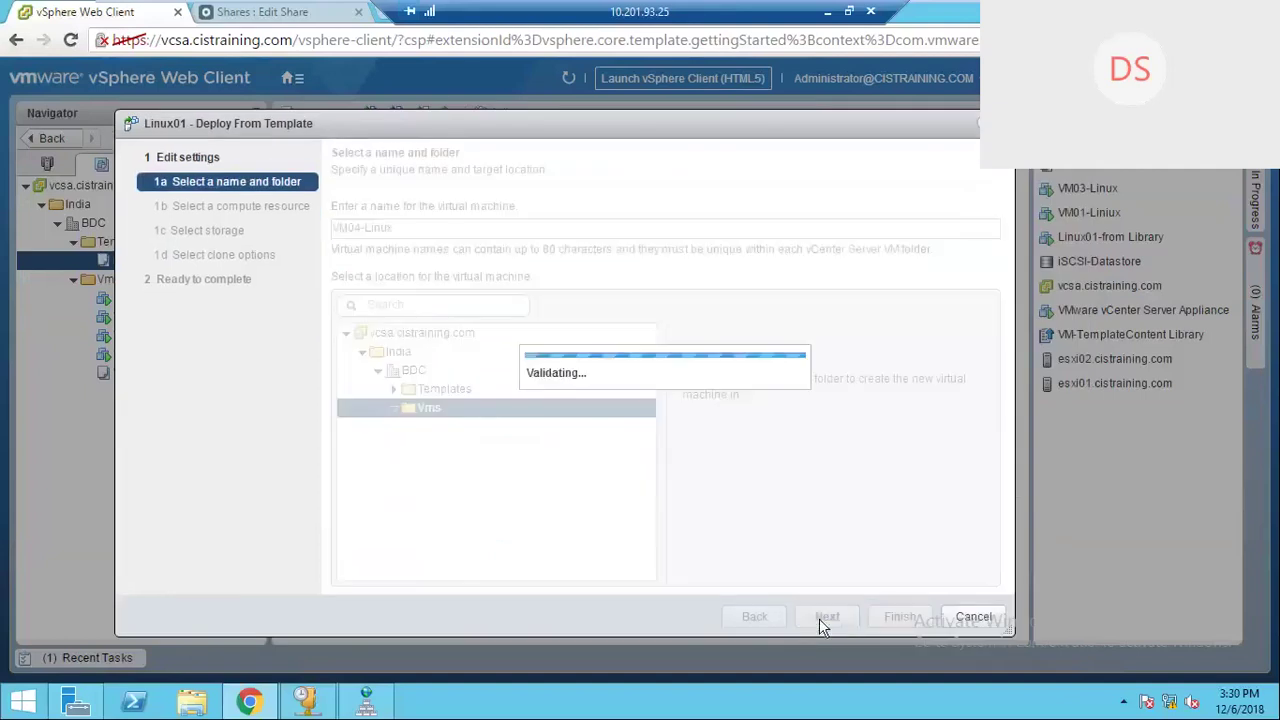
Step: Choose esxi02.cistraining.com as the compute resource for VM04-Linux
{"action": "left_click", "coordinate": [405, 285]}
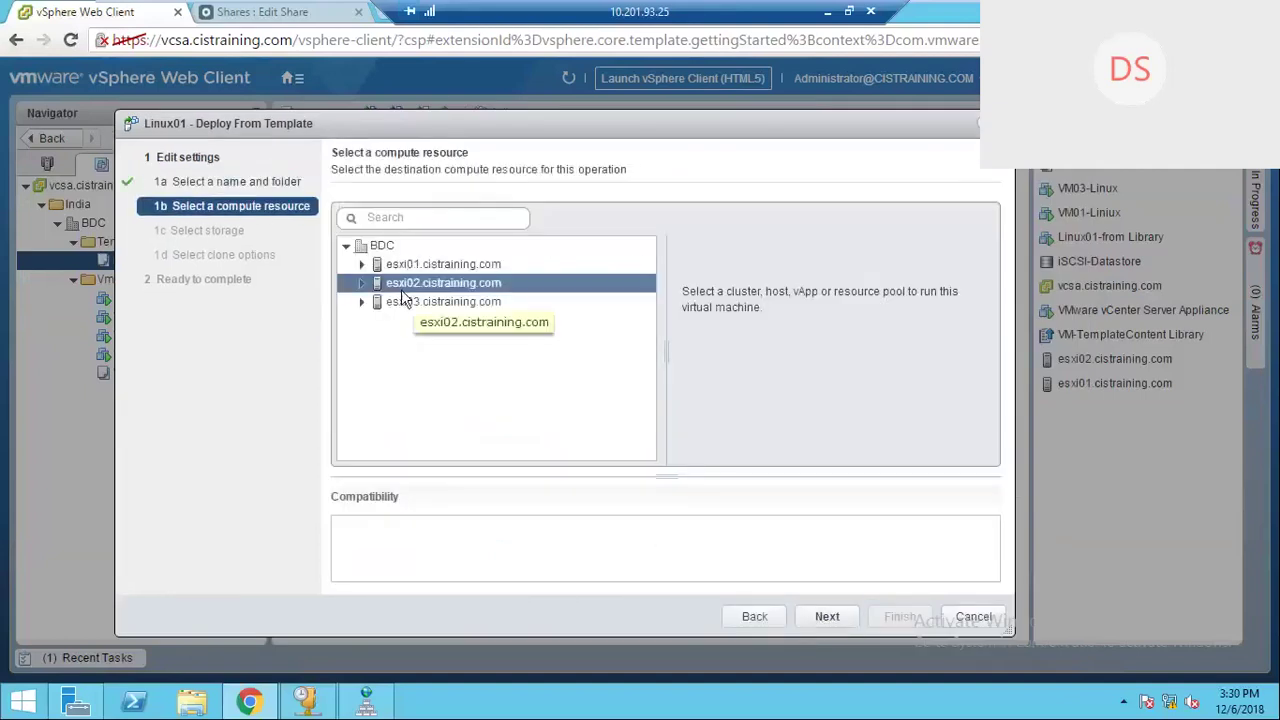
{"action": "left_click", "coordinate": [403, 301]}
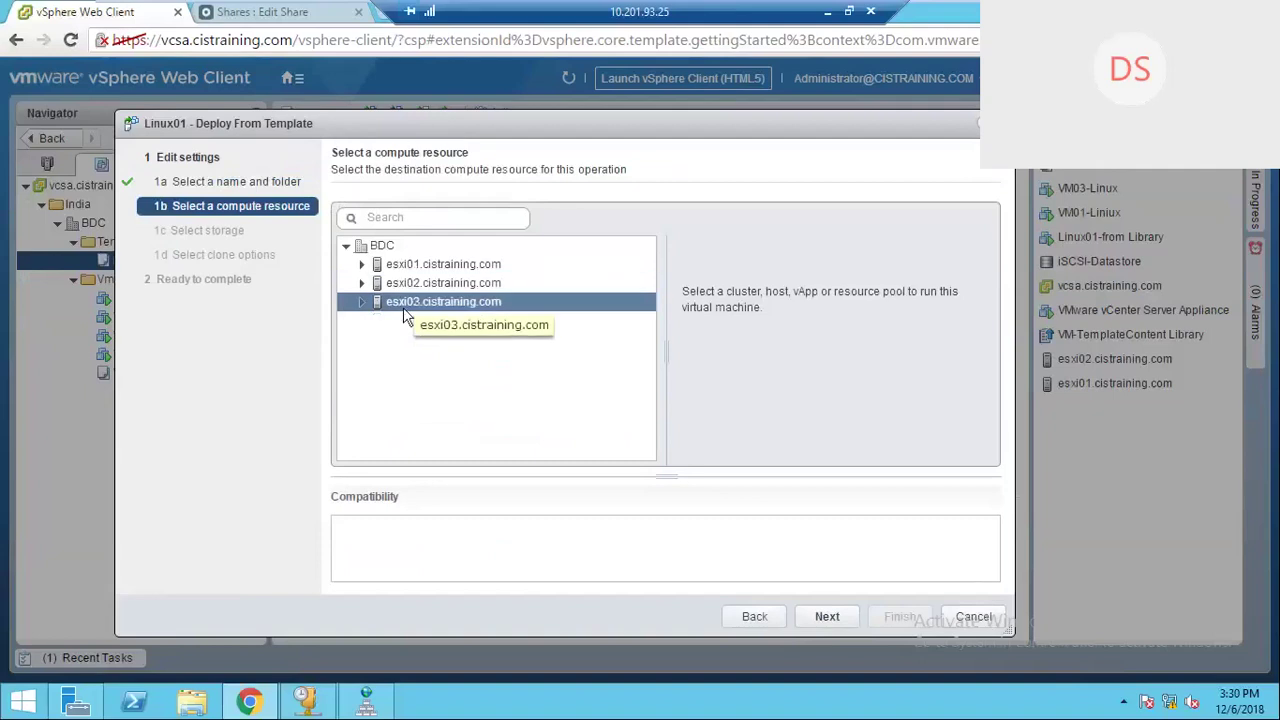
{"action": "left_click", "coordinate": [827, 614]}
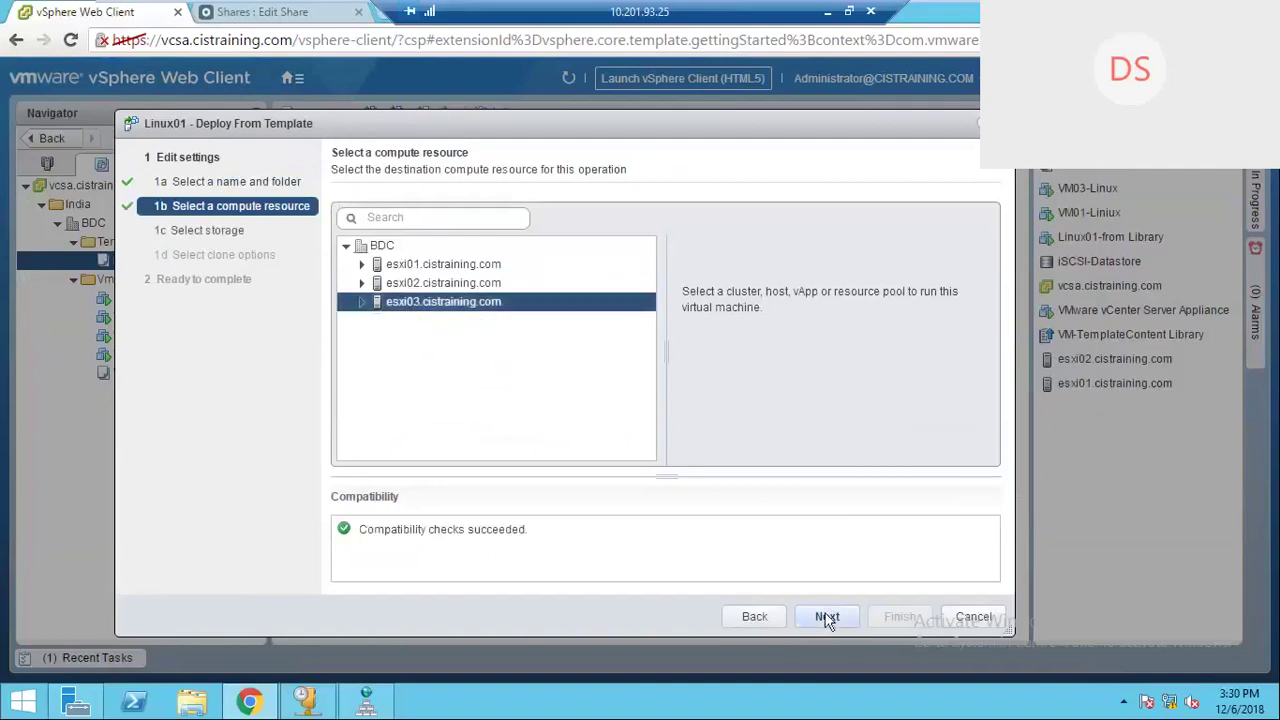
{"action": "left_click", "coordinate": [827, 617]}
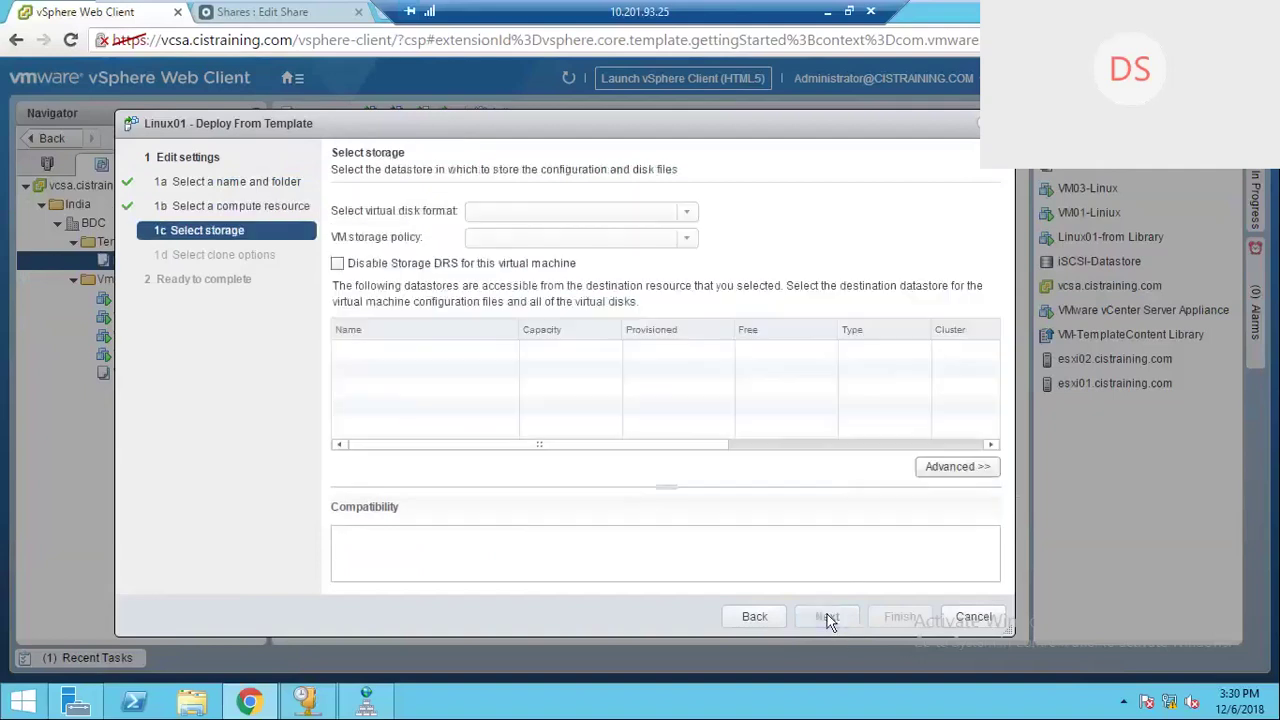
{"action": "left_click", "coordinate": [754, 617]}
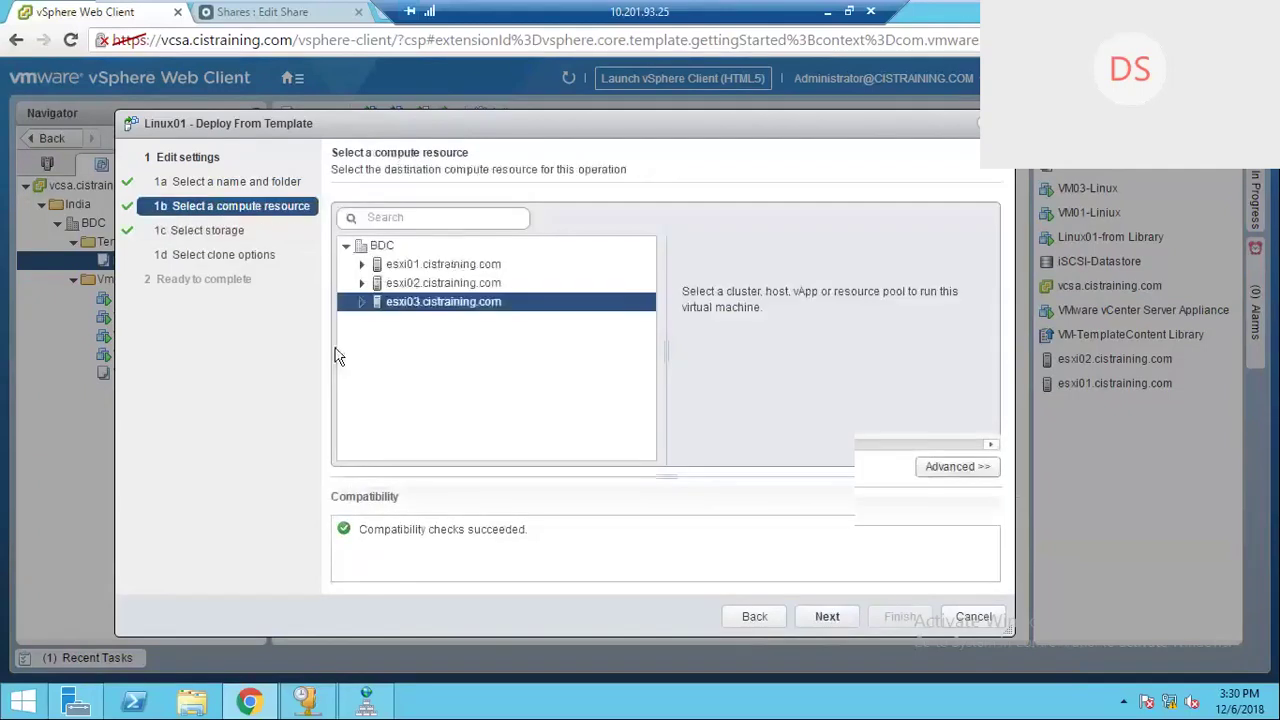
{"action": "left_click", "coordinate": [402, 283]}
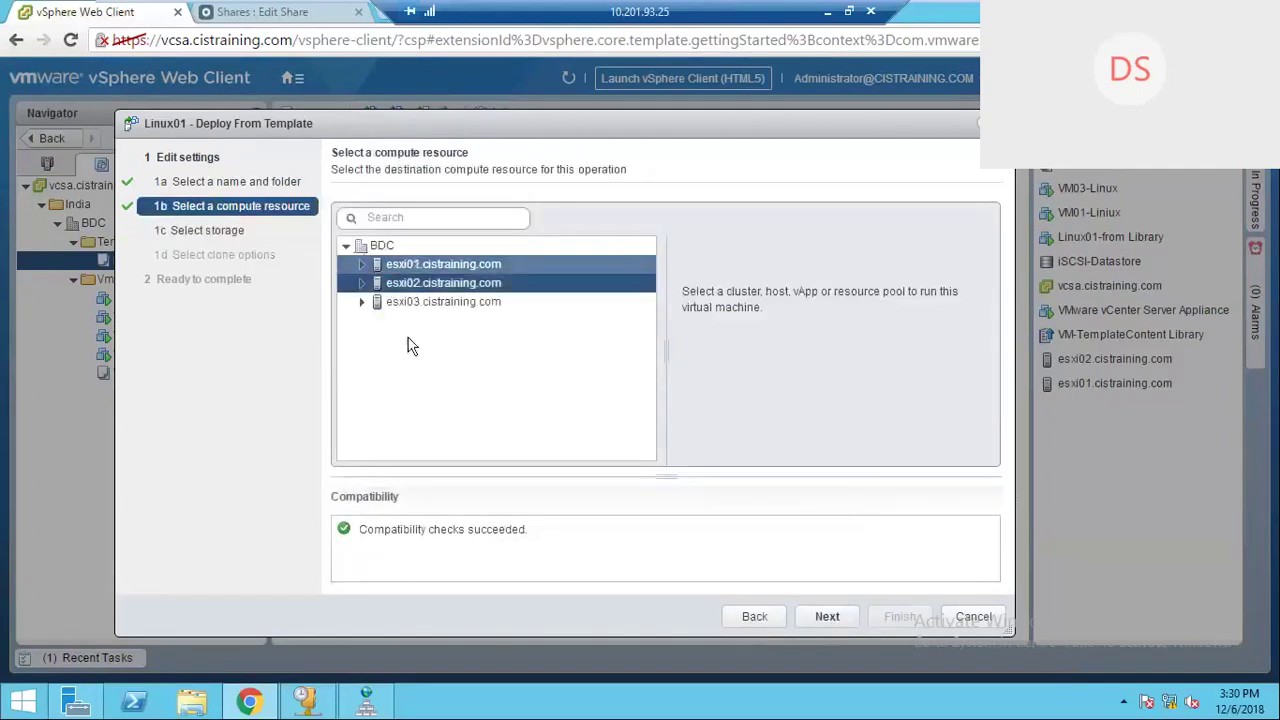
{"action": "left_click", "coordinate": [826, 617]}
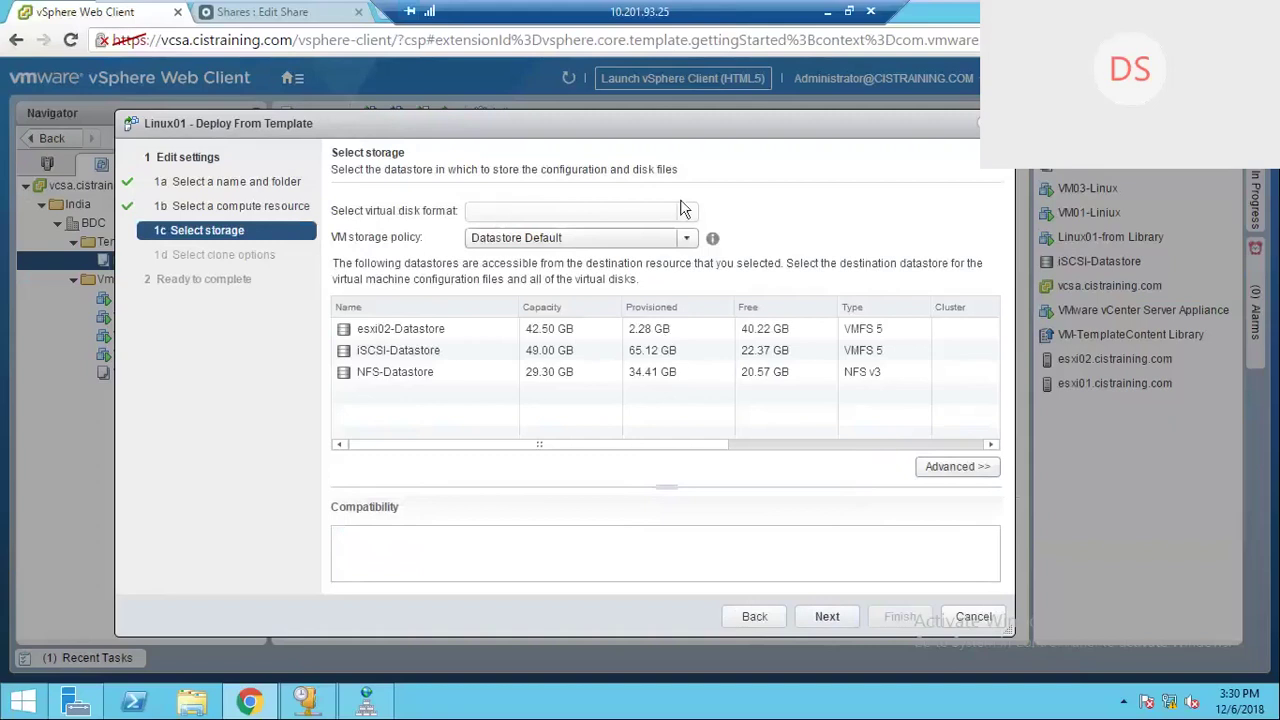
Step: Store the VM on iSCSI-Datastore and continue to clone options
{"action": "left_click", "coordinate": [400, 347]}
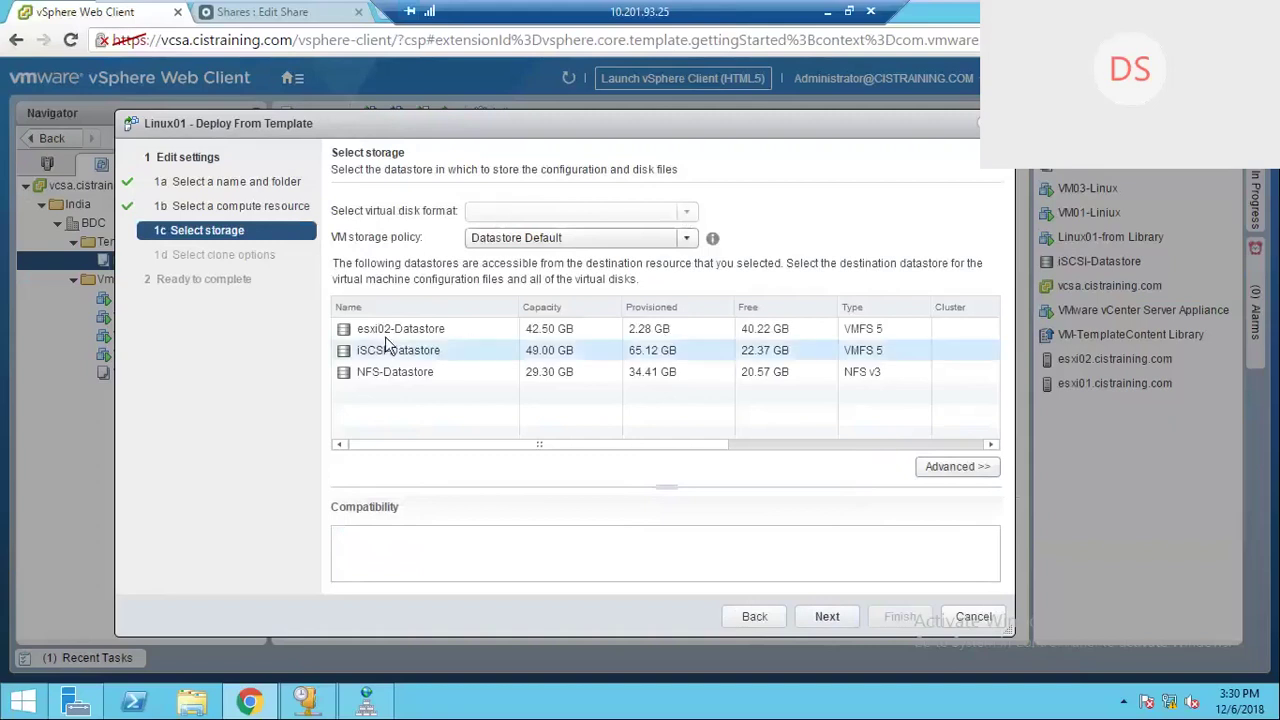
{"action": "left_click", "coordinate": [391, 351]}
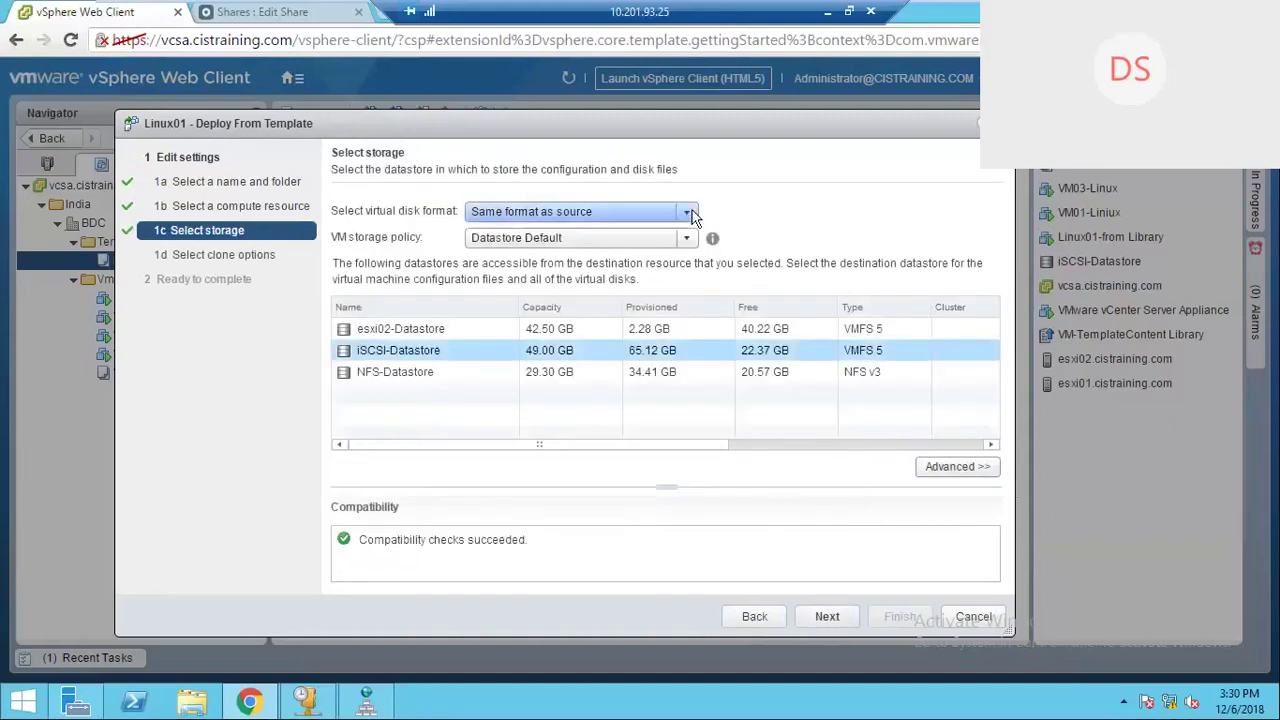
{"action": "left_click", "coordinate": [826, 616]}
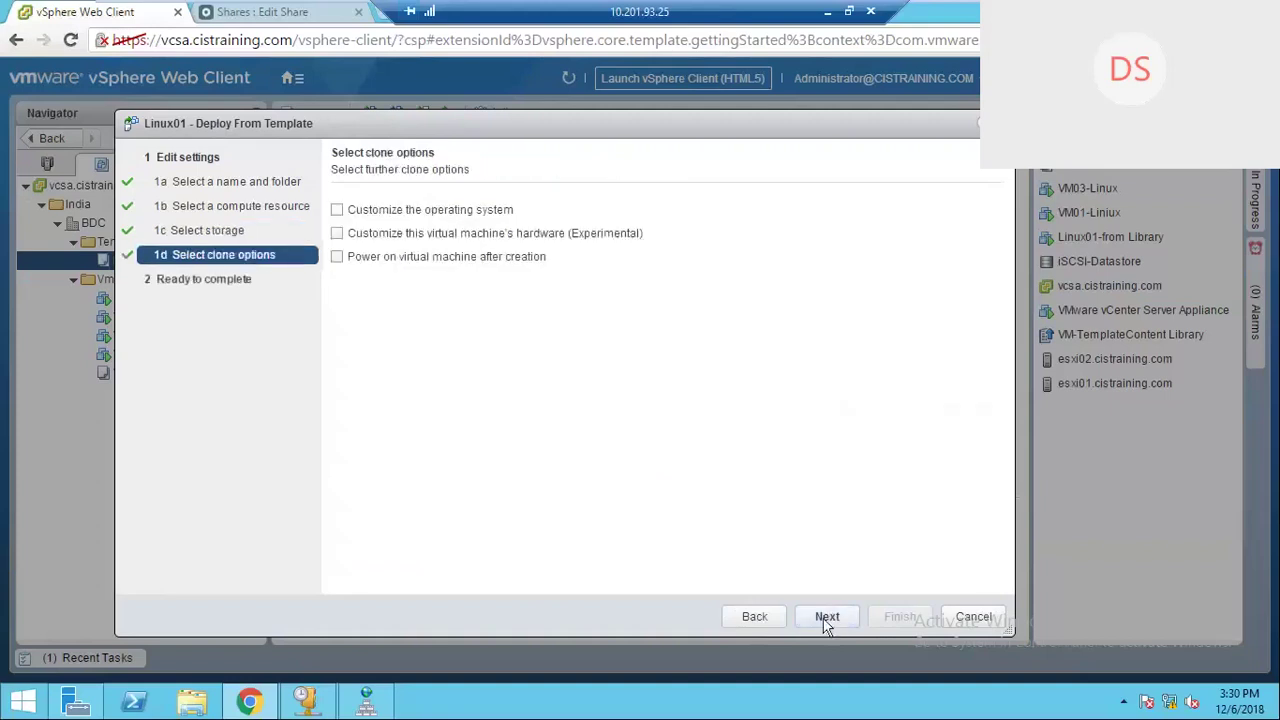
Step: Enable OS customization with 'VM Customization Specification - Linux' and finish deploying VM04-Linux
{"action": "left_click", "coordinate": [337, 210]}
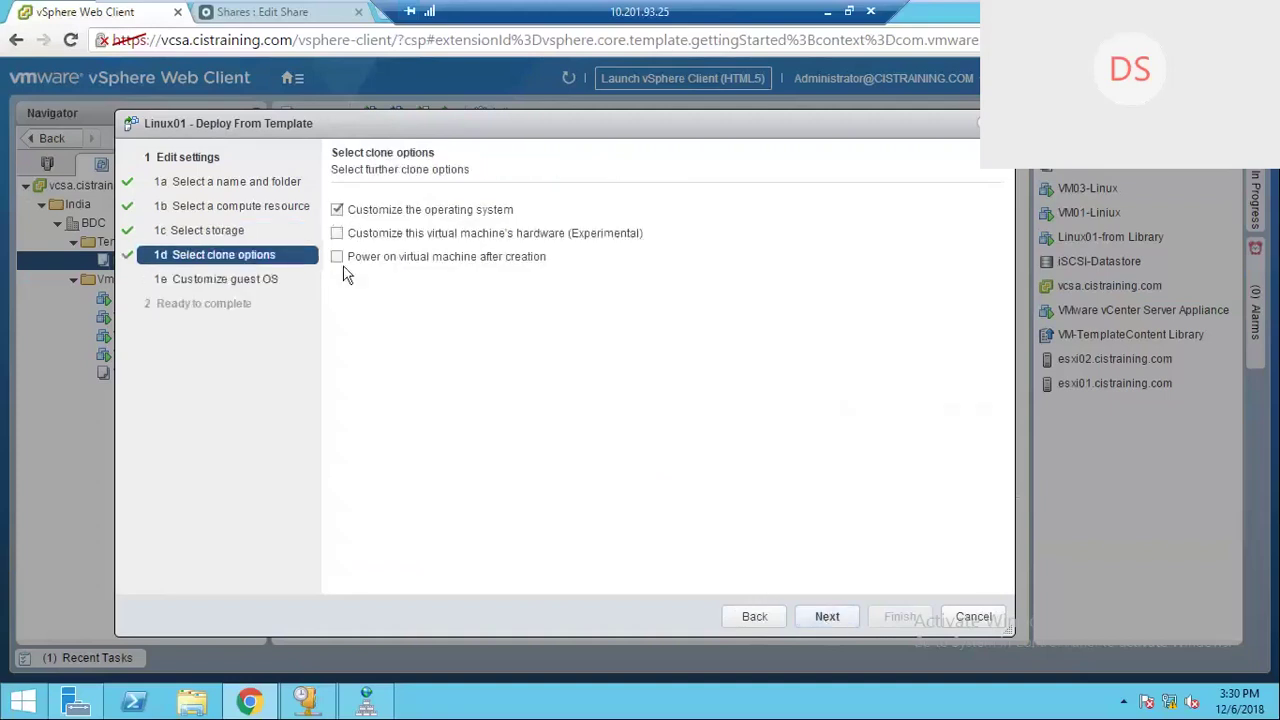
{"action": "left_click", "coordinate": [826, 615]}
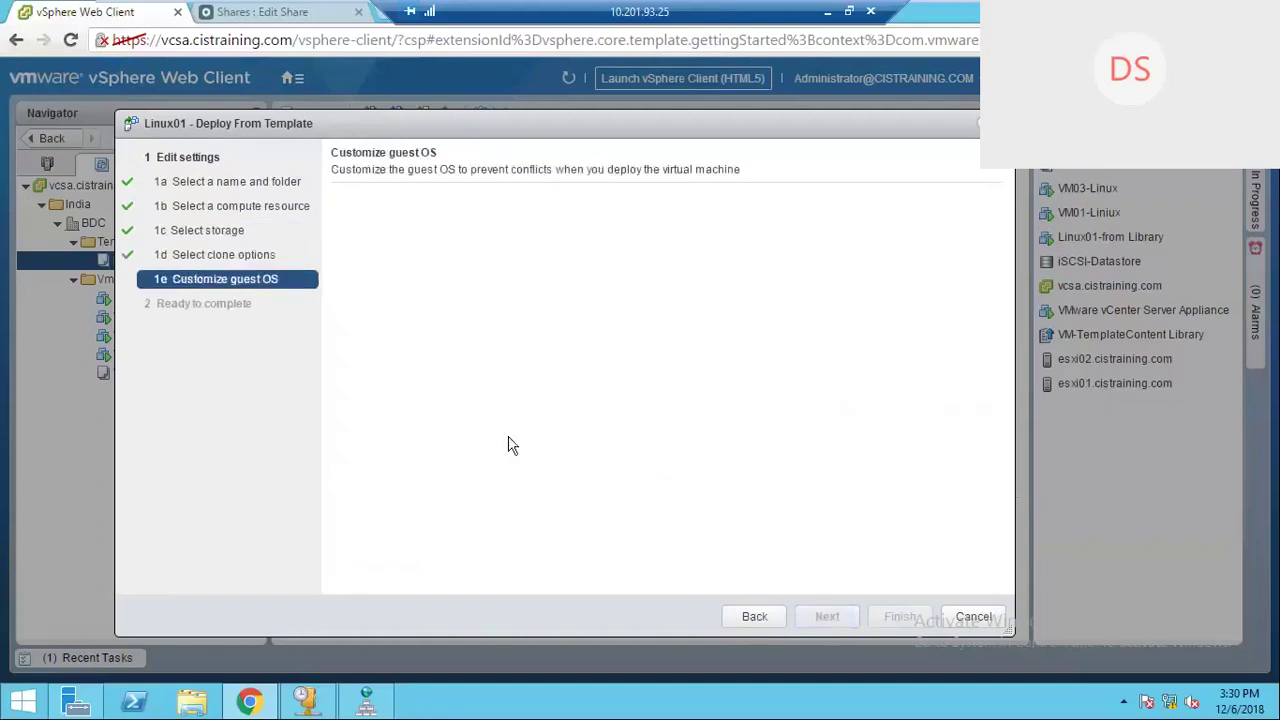
{"action": "left_click", "coordinate": [428, 289]}
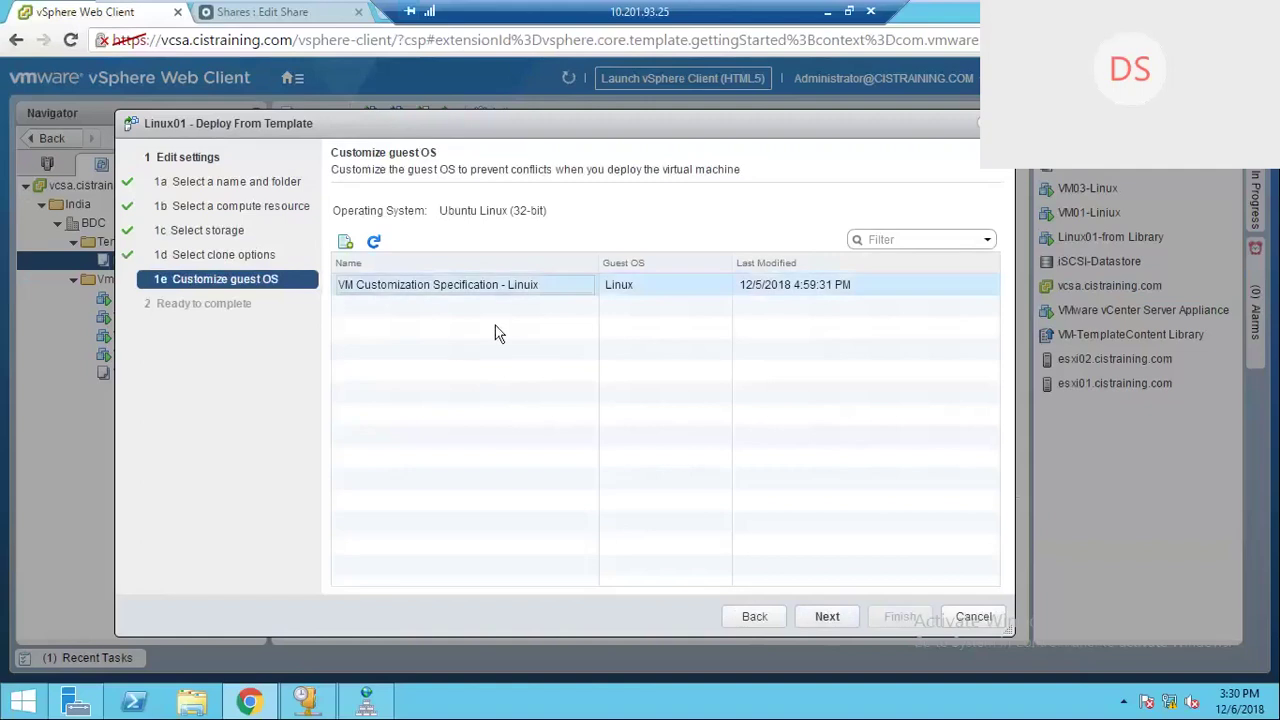
{"action": "left_click", "coordinate": [826, 616]}
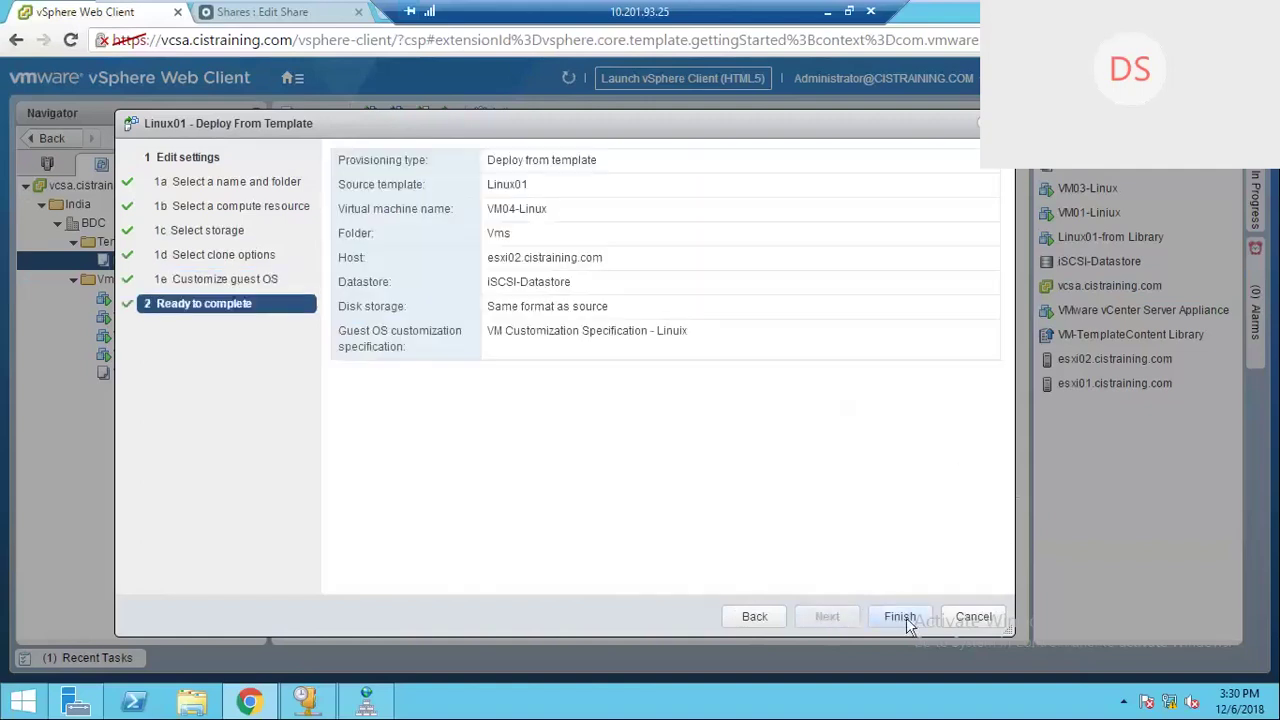
{"action": "left_click", "coordinate": [899, 617]}
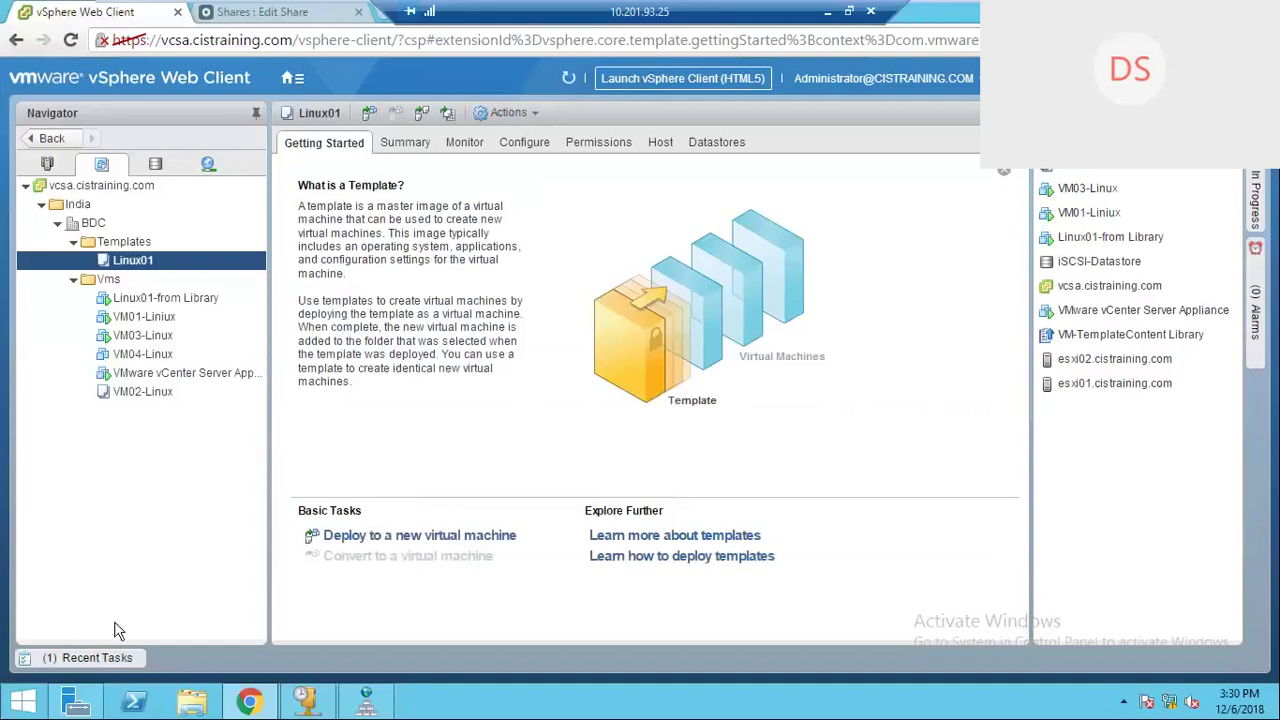
Step: Open Recent Tasks to see the Linux01 clone at 42%, then minimize Chrome to the desktop
{"action": "left_click", "coordinate": [100, 655]}
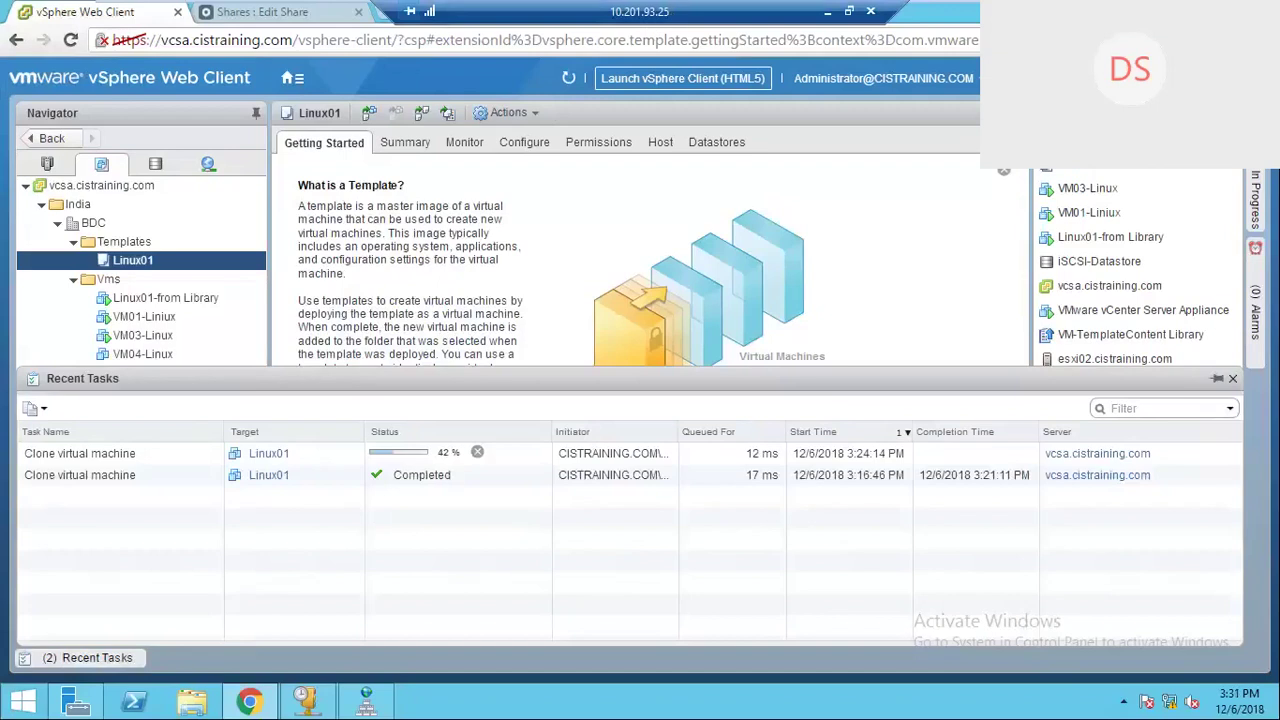
{"action": "key", "text": "super+d"}
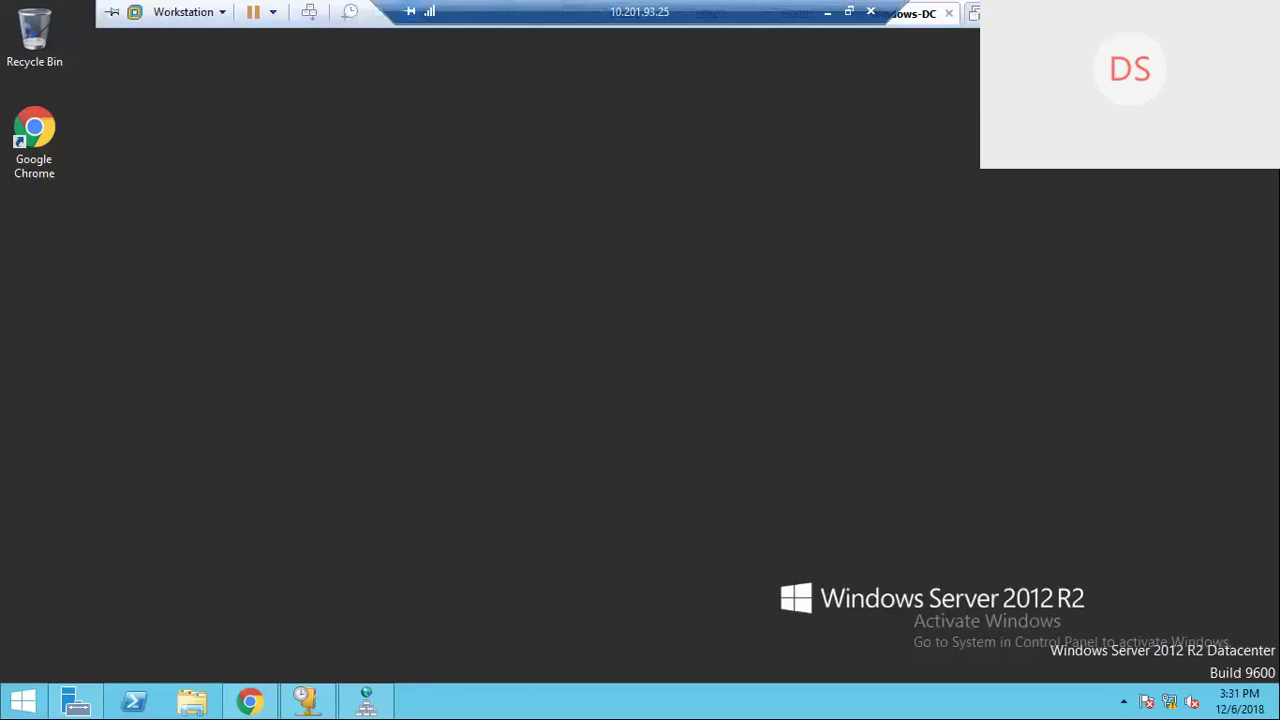
Step: Leave the full-screen VM and check Task Manager's memory graph (about 26.2 of 31.9 GB used), then minimize it
{"action": "left_click", "coordinate": [1122, 12]}
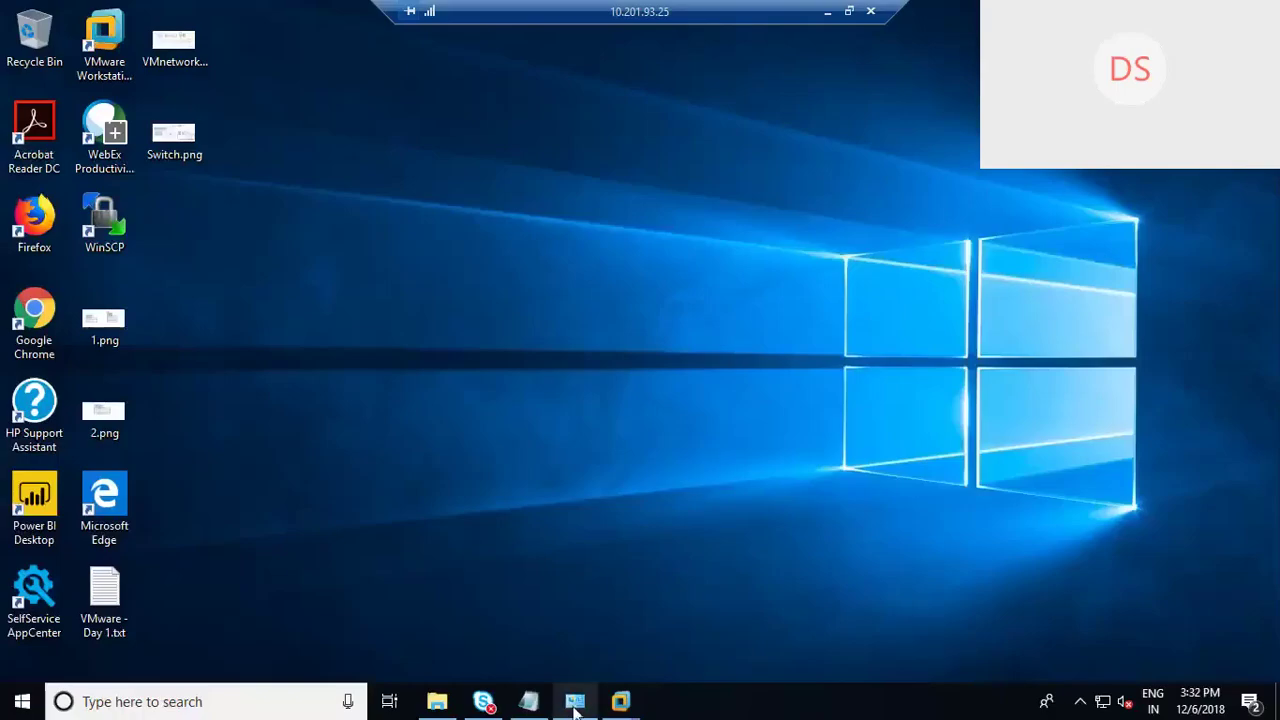
{"action": "mouse_move", "coordinate": [575, 708]}
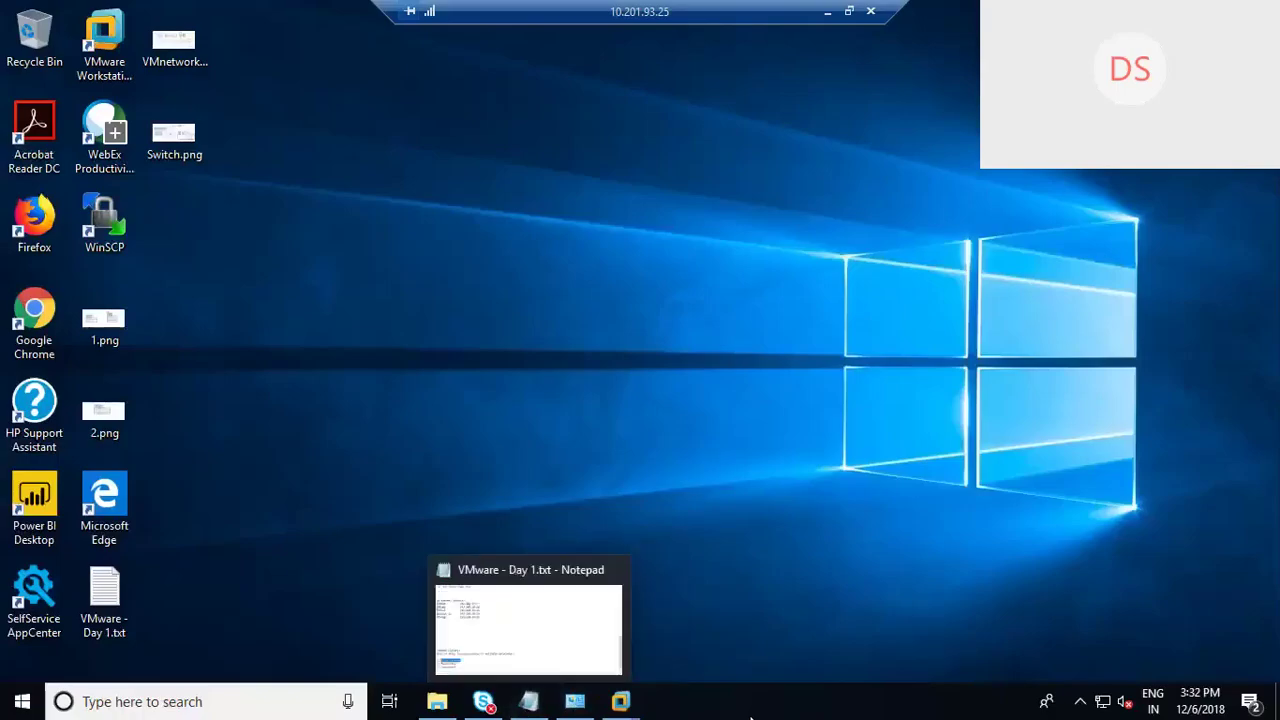
{"action": "right_click", "coordinate": [801, 710]}
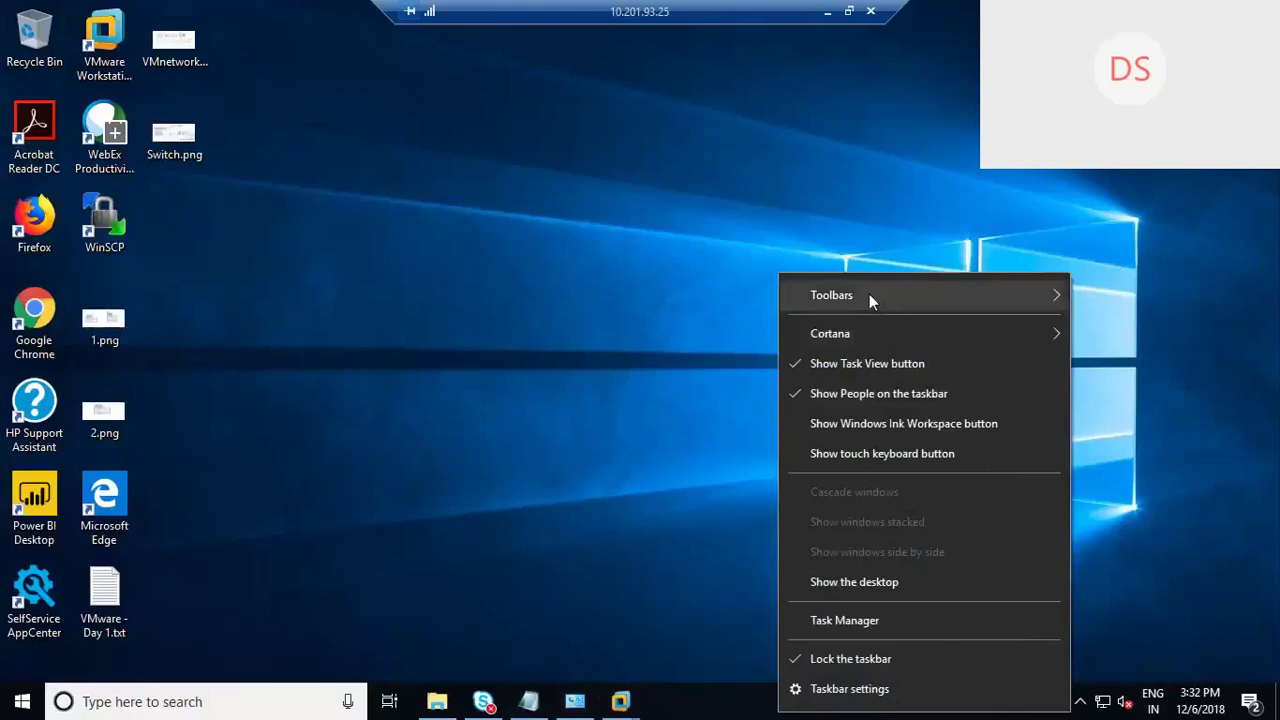
{"action": "left_click", "coordinate": [833, 624]}
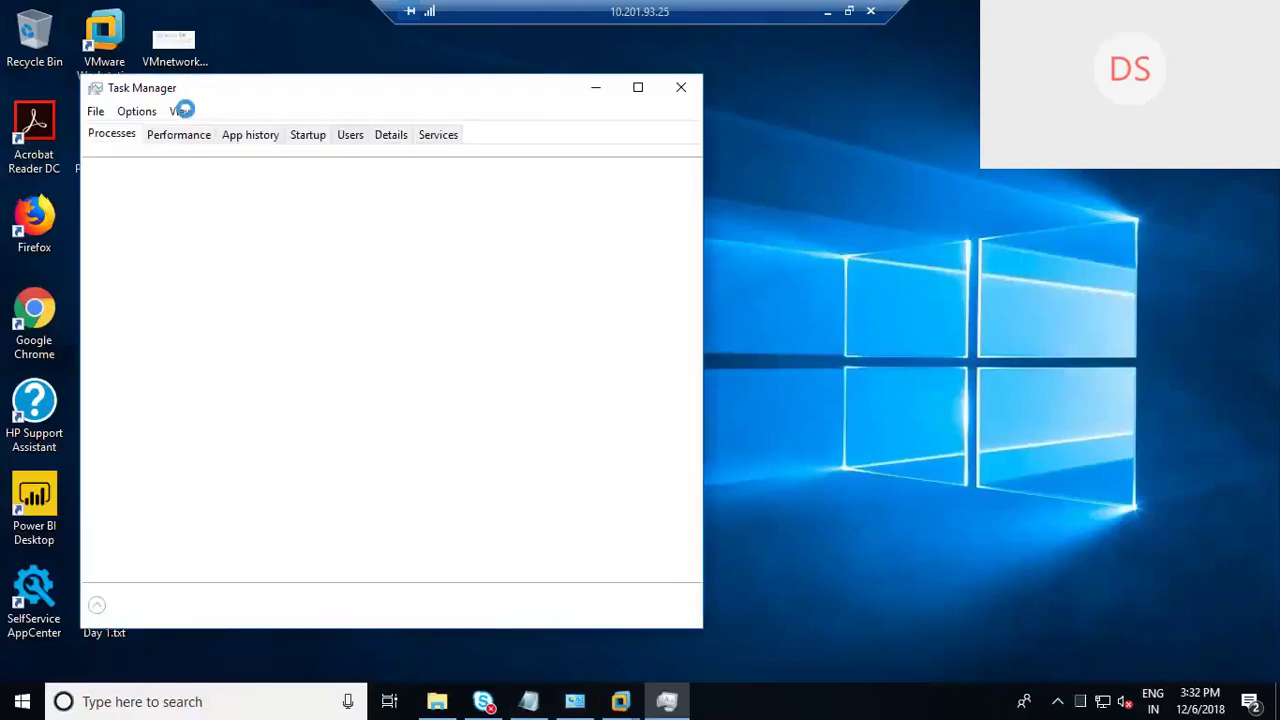
{"action": "left_click_drag", "start_coordinate": [311, 100], "coordinate": [397, 109]}
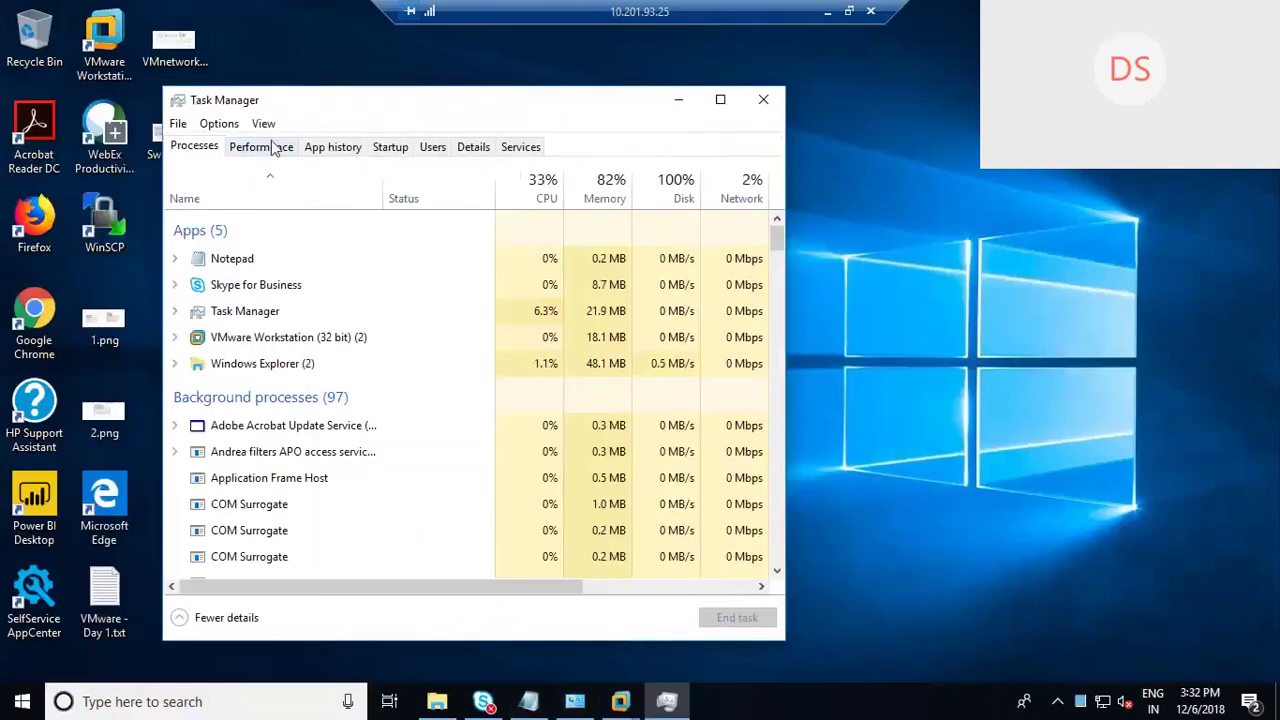
{"action": "left_click", "coordinate": [271, 146]}
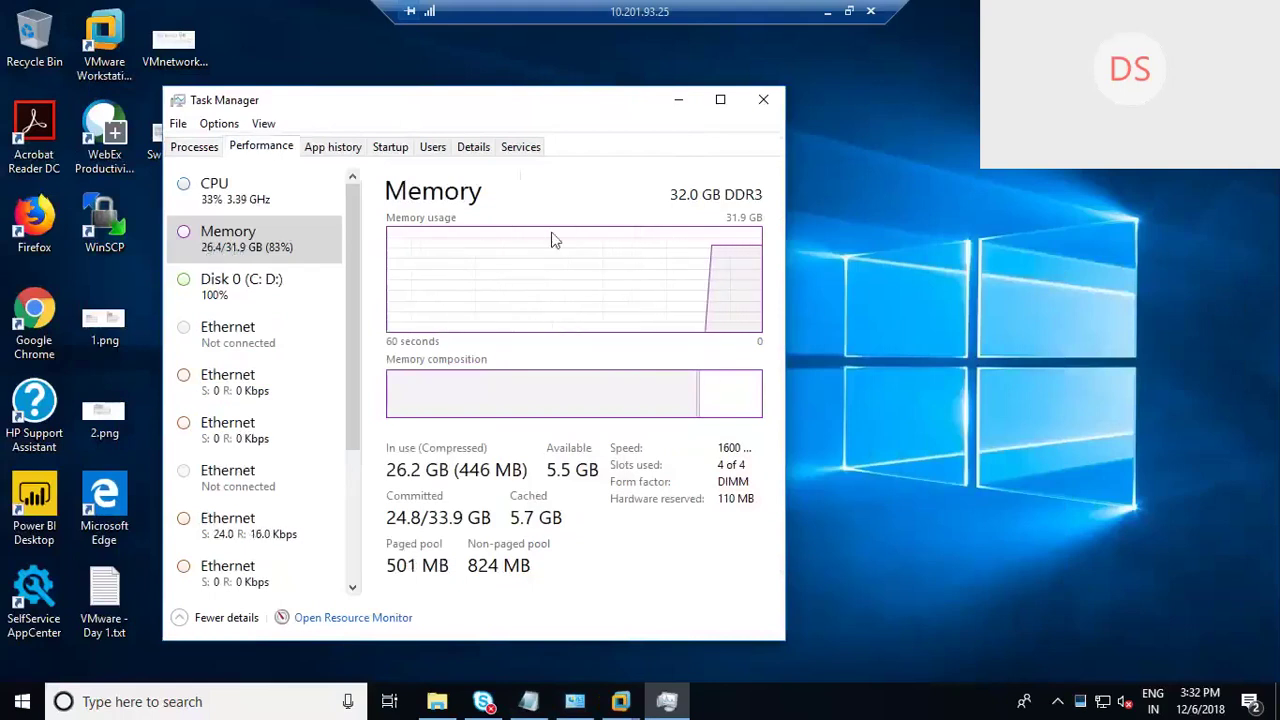
{"action": "left_click", "coordinate": [677, 103]}
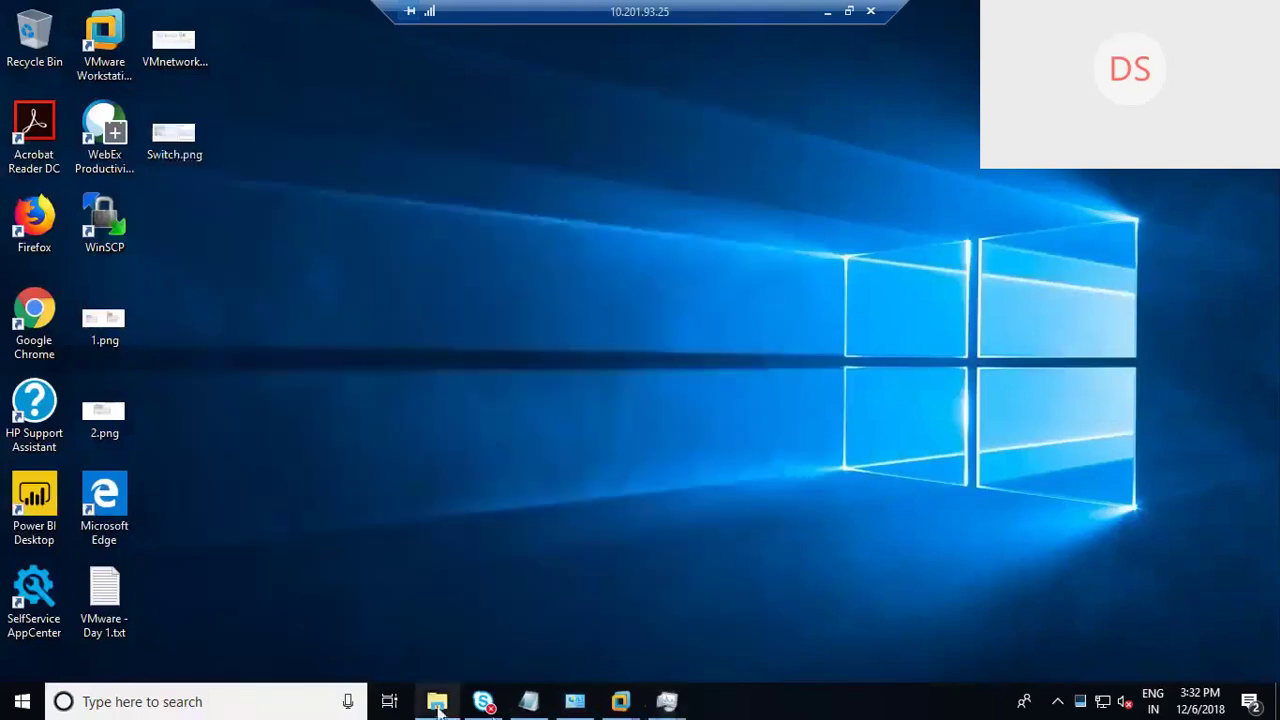
Step: Check This PC's drives in File Explorer, including Local Disk (D:) with 537 of 638 GB free, then close it
{"action": "left_click", "coordinate": [437, 703]}
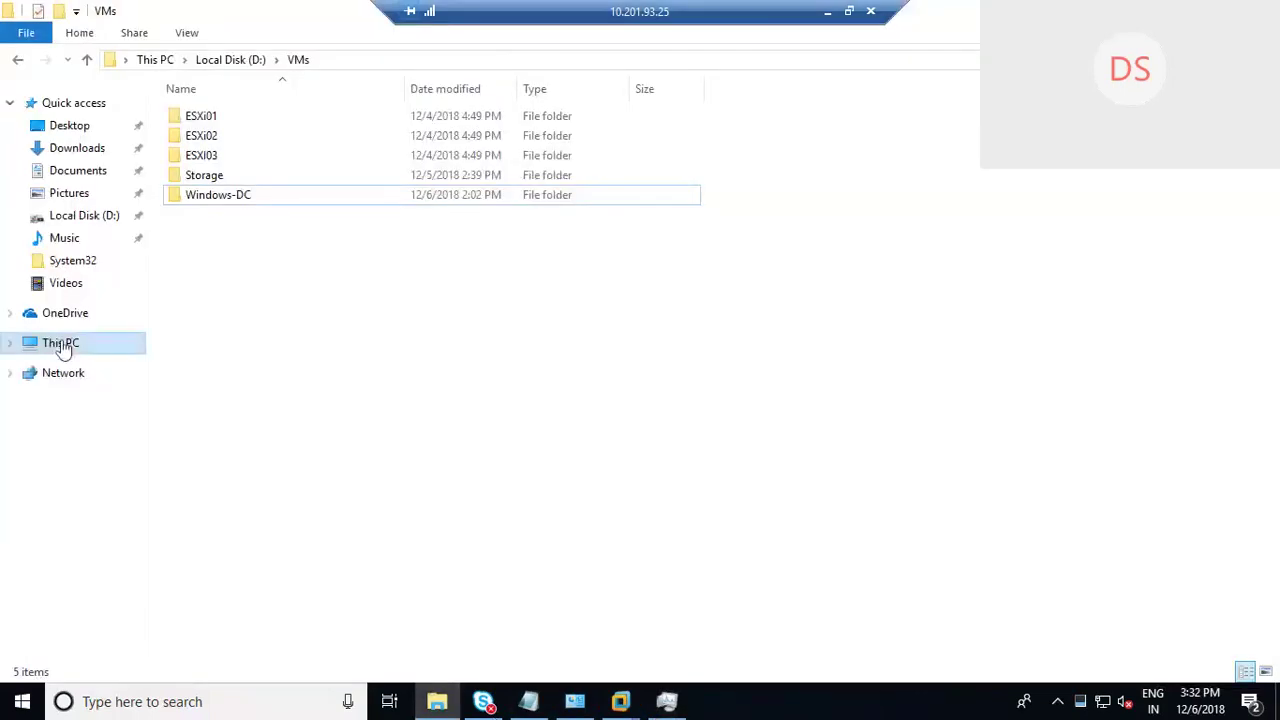
{"action": "left_click", "coordinate": [60, 346]}
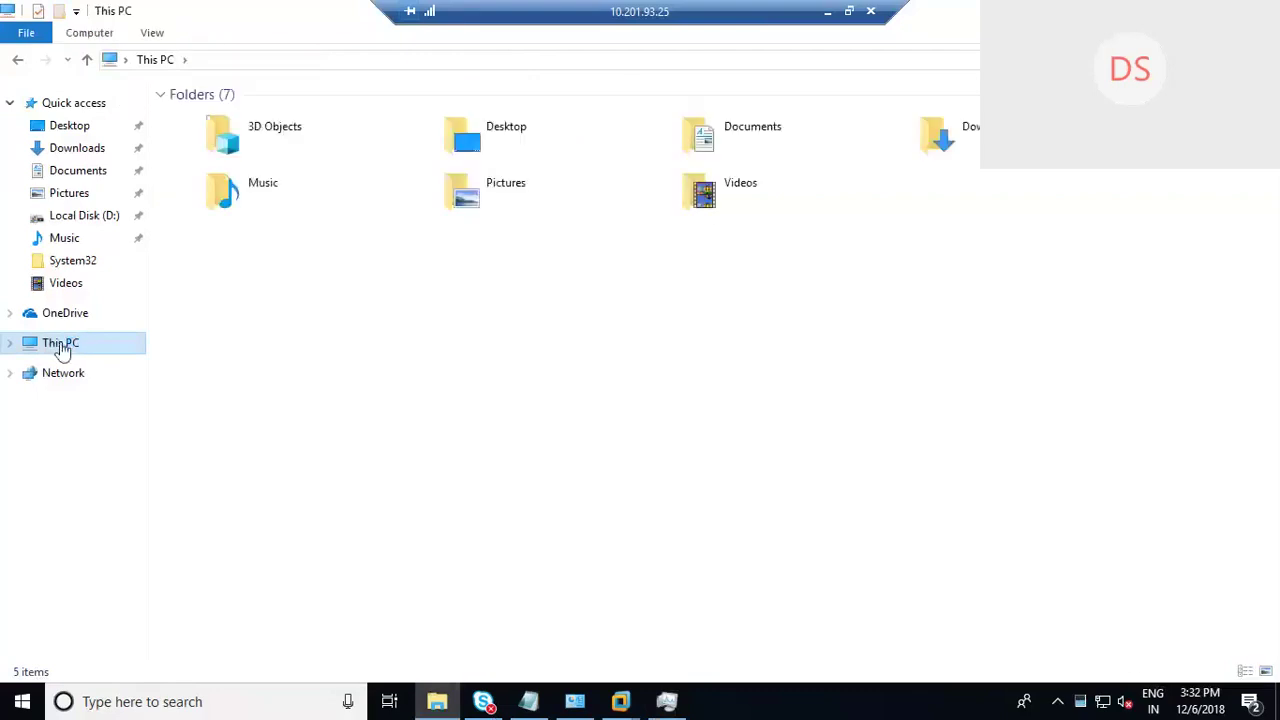
{"action": "left_click", "coordinate": [543, 284]}
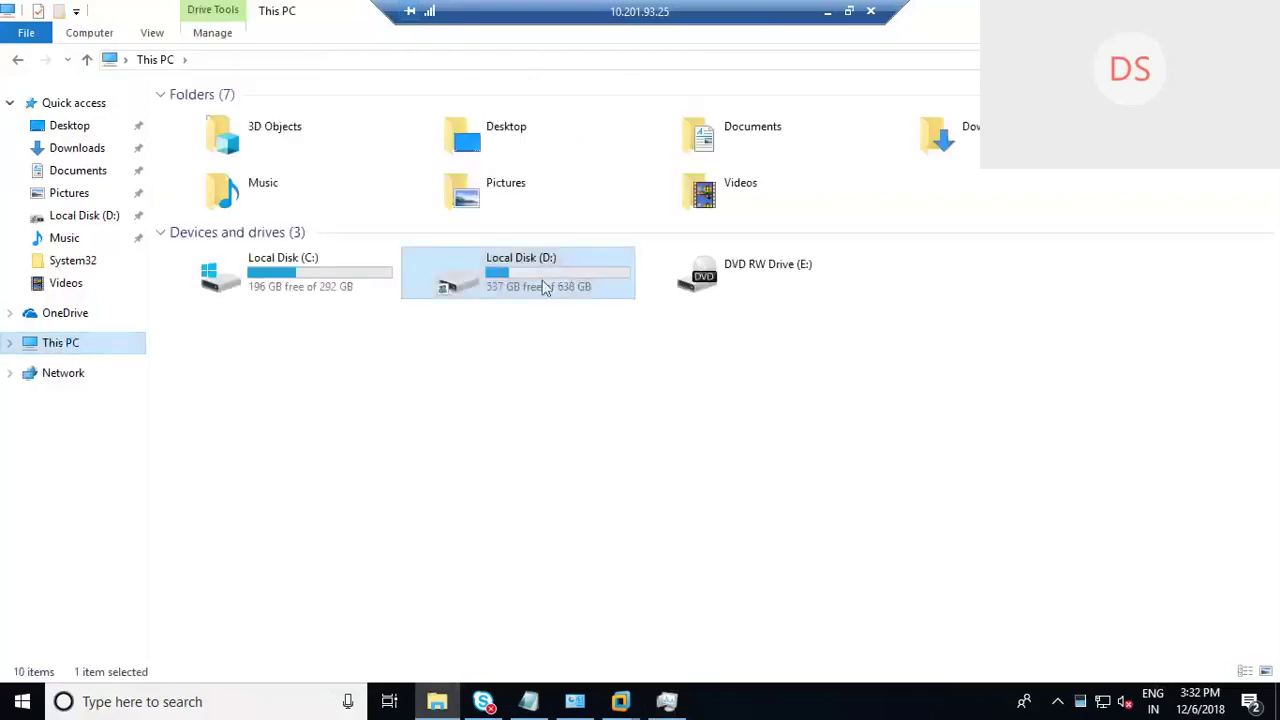
{"action": "double_click", "coordinate": [536, 280]}
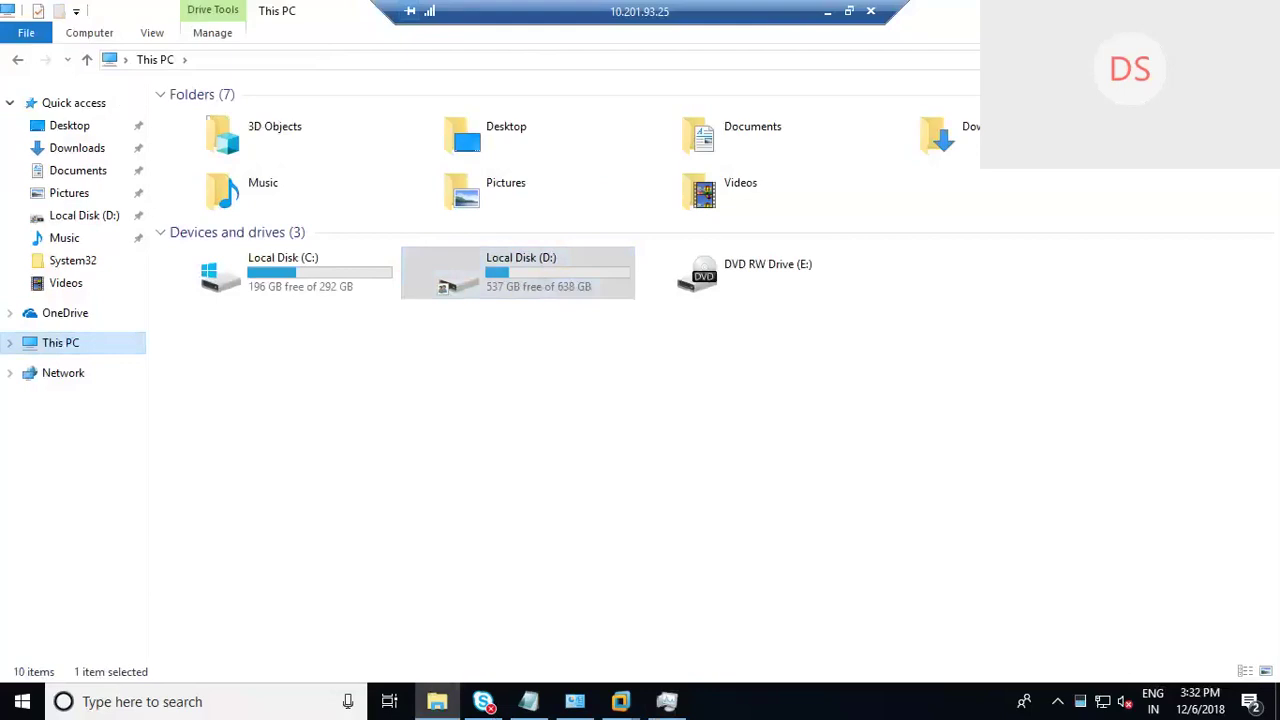
{"action": "left_click", "coordinate": [1258, 11]}
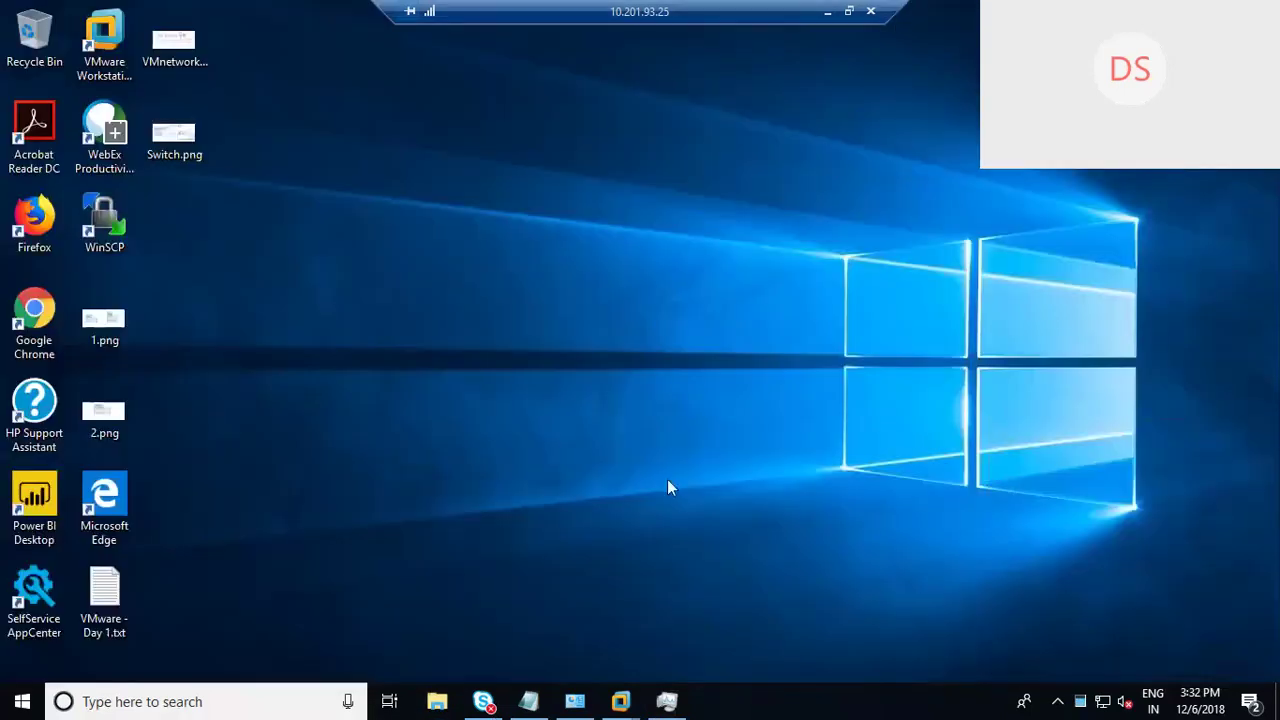
Step: Switch to the Windows-DC virtual machine and bring up its Chrome window showing vSphere Web Client
{"action": "mouse_move", "coordinate": [620, 701]}
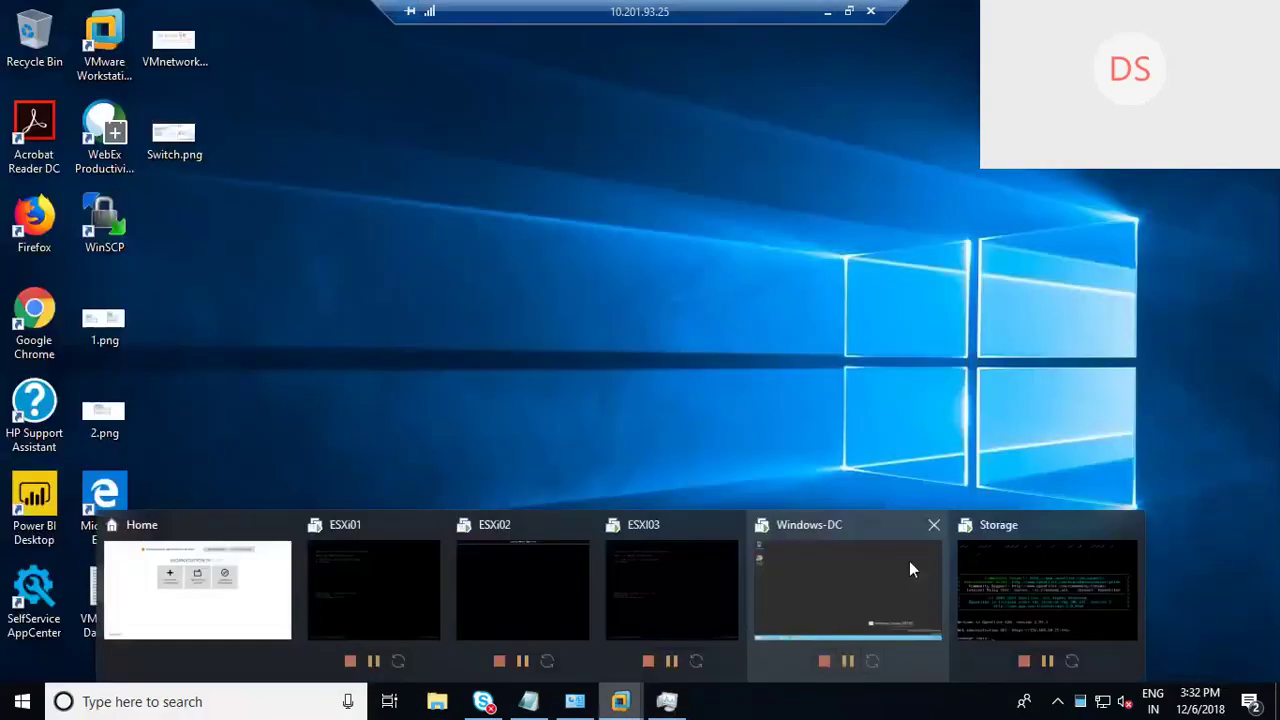
{"action": "left_click", "coordinate": [812, 591]}
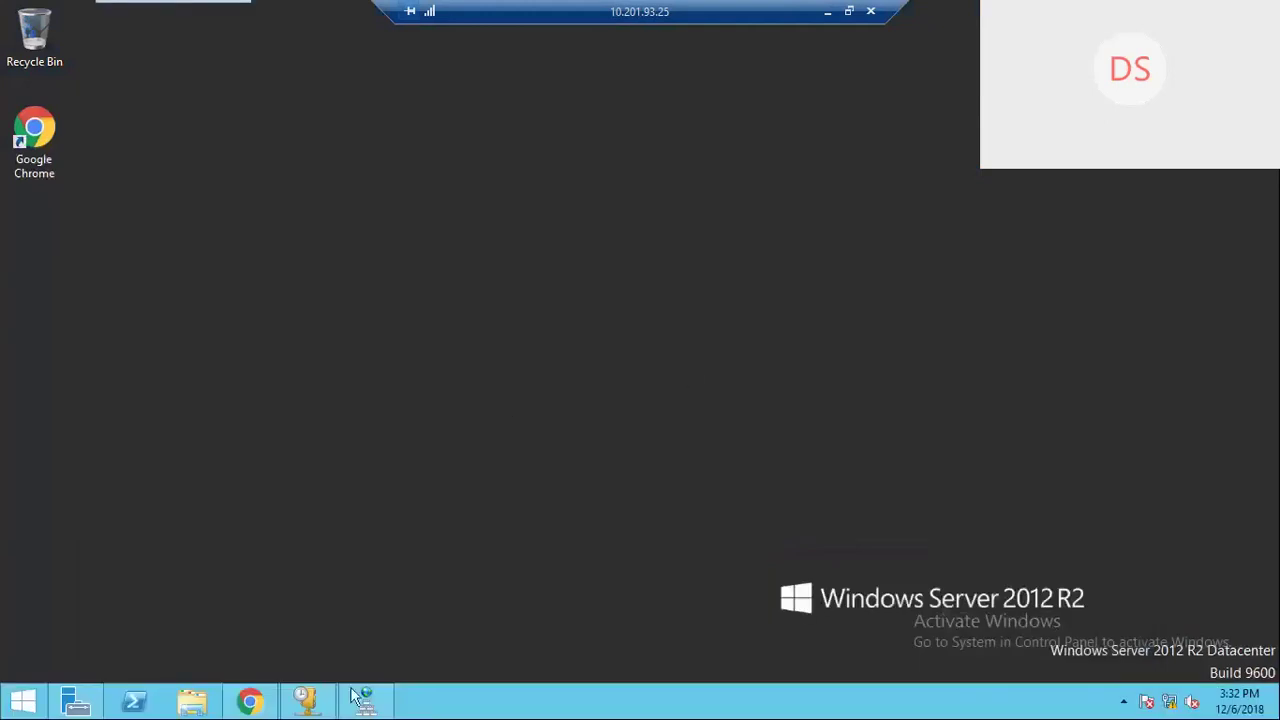
{"action": "left_click", "coordinate": [248, 703]}
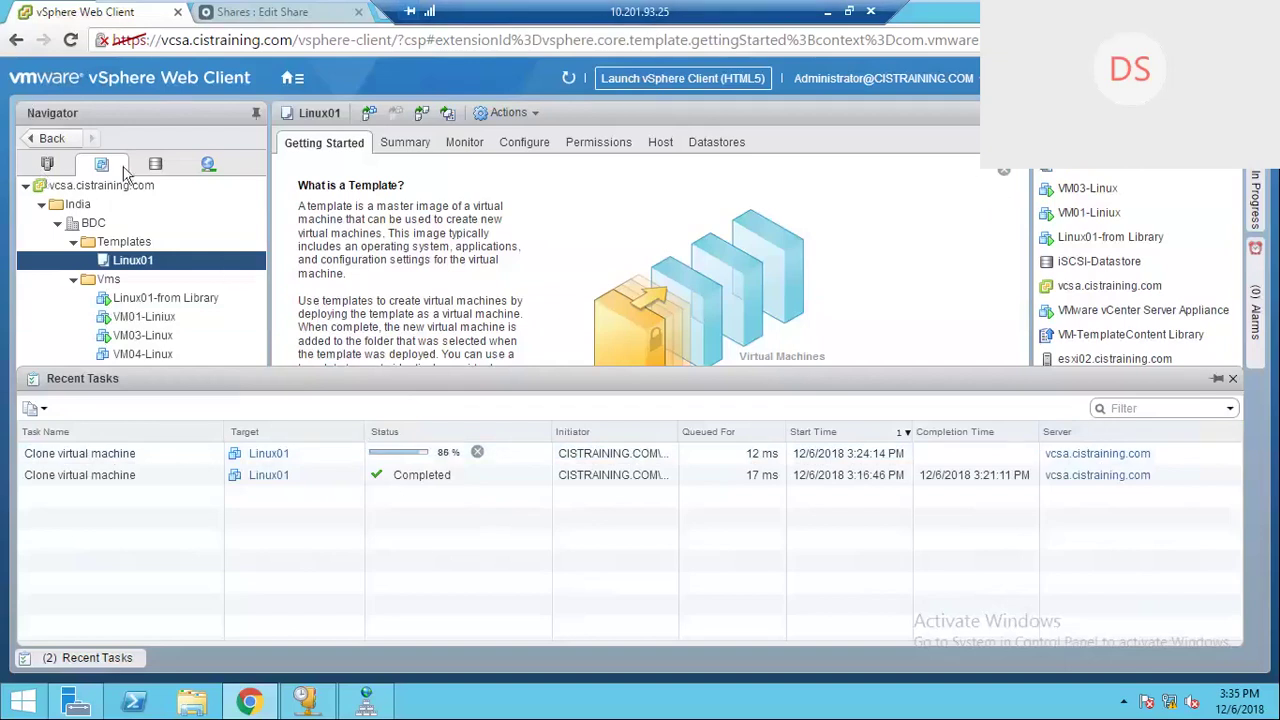
Step: In Hosts and Clusters, open esxi01's virtual switches page listing vSwitch0, vSwitch1 and vSwitch2
{"action": "left_click", "coordinate": [47, 163]}
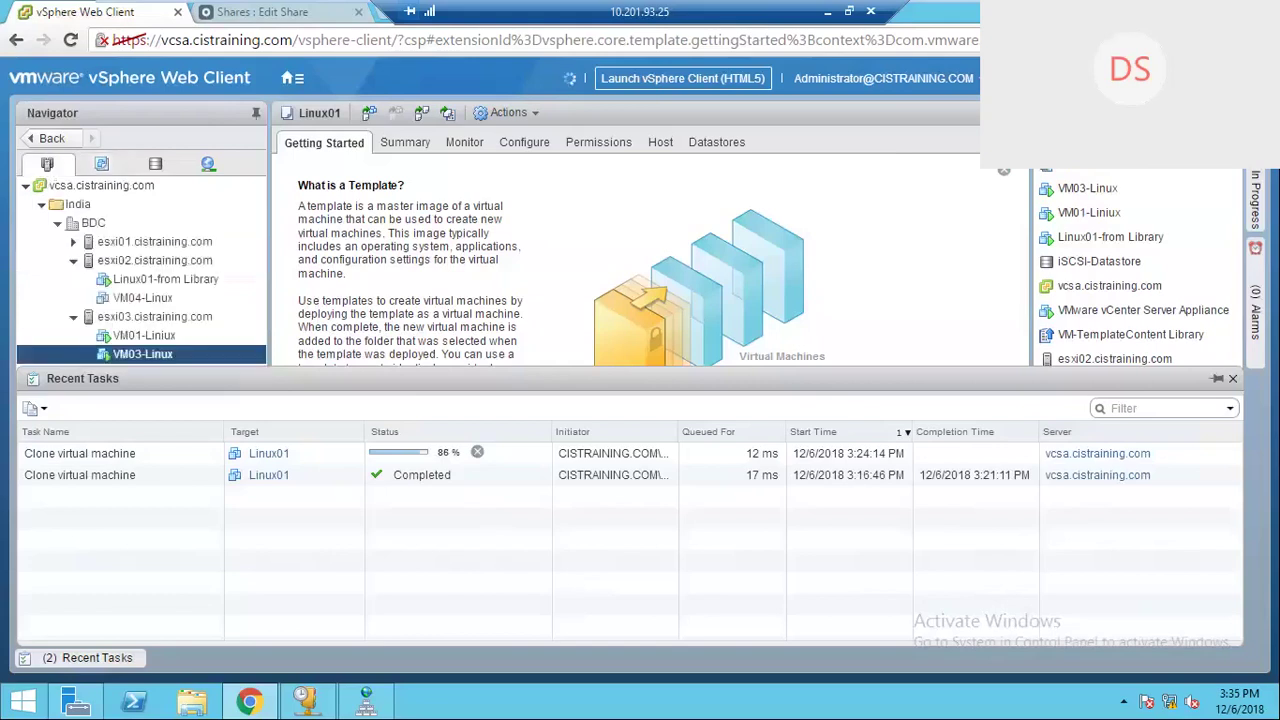
{"action": "left_click", "coordinate": [72, 262]}
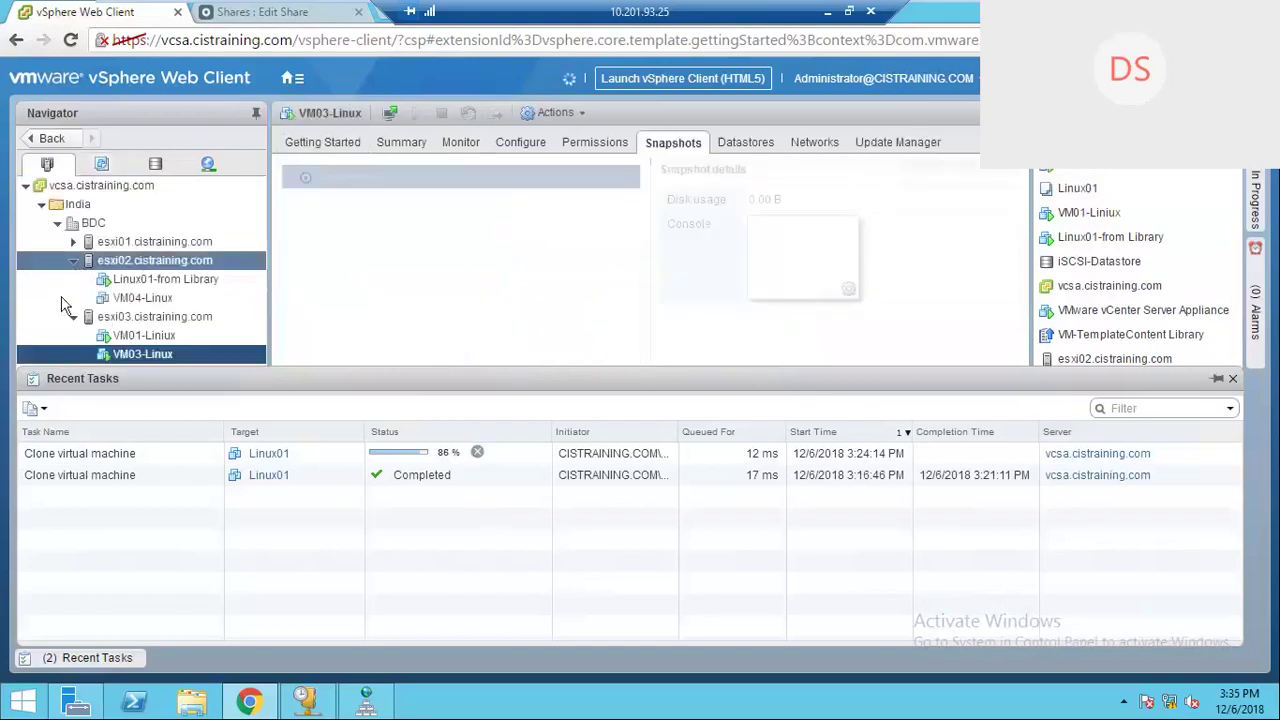
{"action": "left_click", "coordinate": [73, 280]}
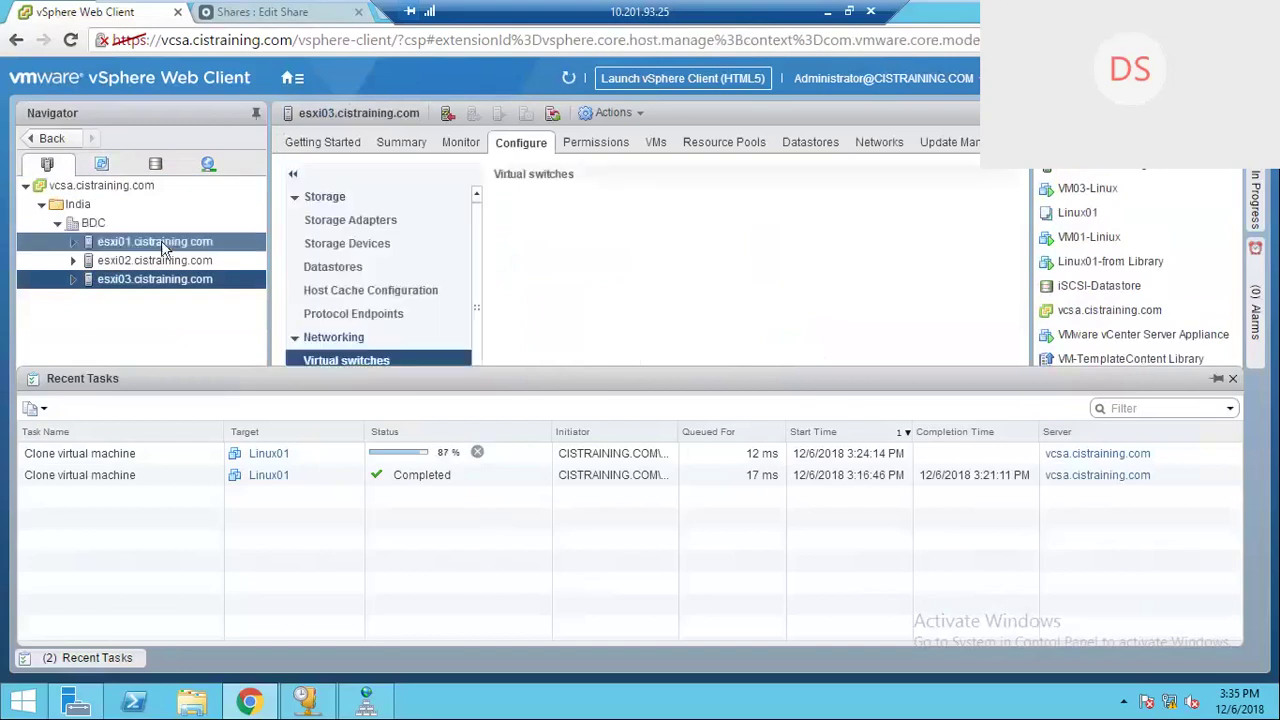
{"action": "left_click", "coordinate": [163, 247]}
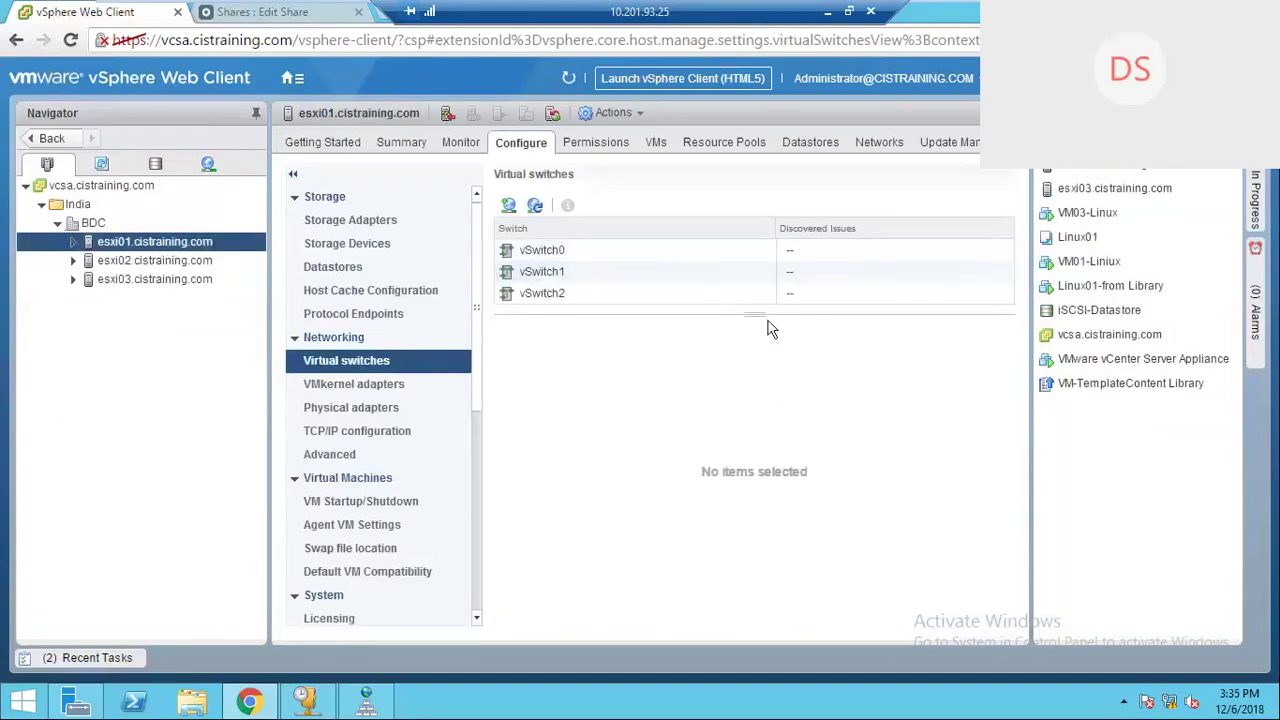
{"action": "left_click_drag", "start_coordinate": [749, 316], "coordinate": [749, 348]}
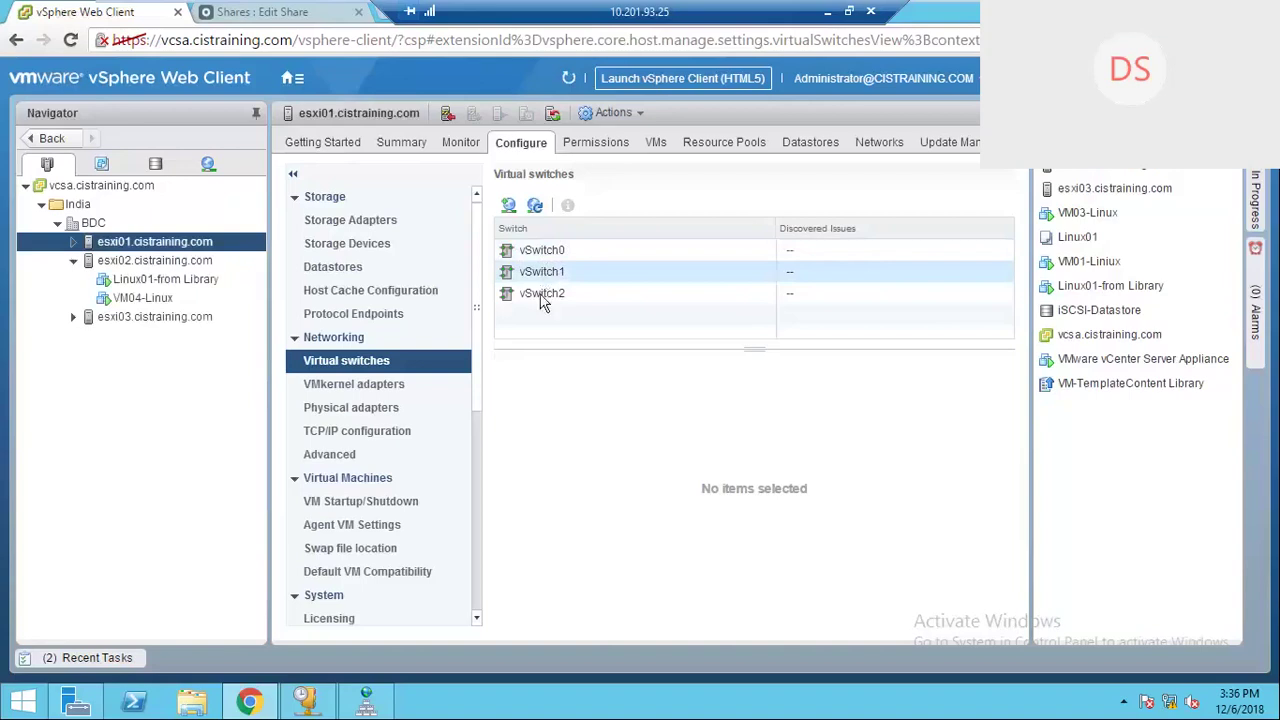
Step: Compare the topology of vSwitch0, vSwitch1 and vSwitch2, ending on vSwitch2's VMkernel-Storage port on vmnic2
{"action": "left_click", "coordinate": [541, 295]}
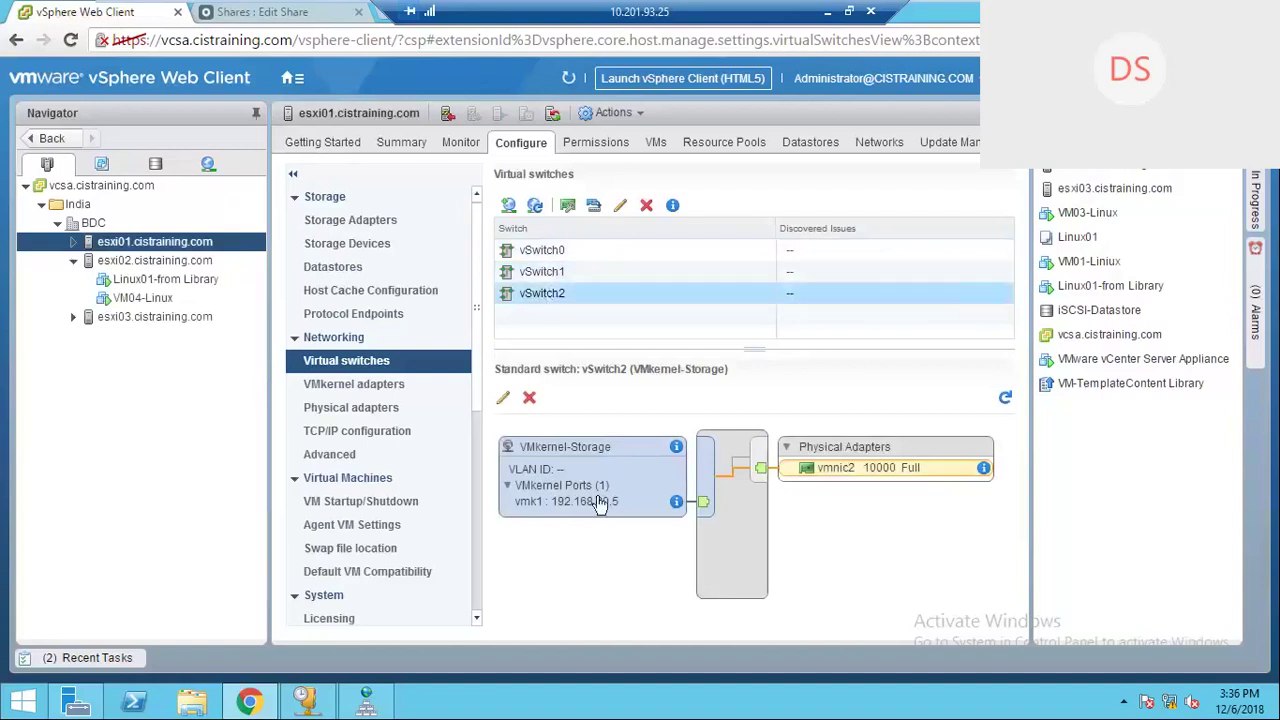
{"action": "left_click", "coordinate": [545, 272]}
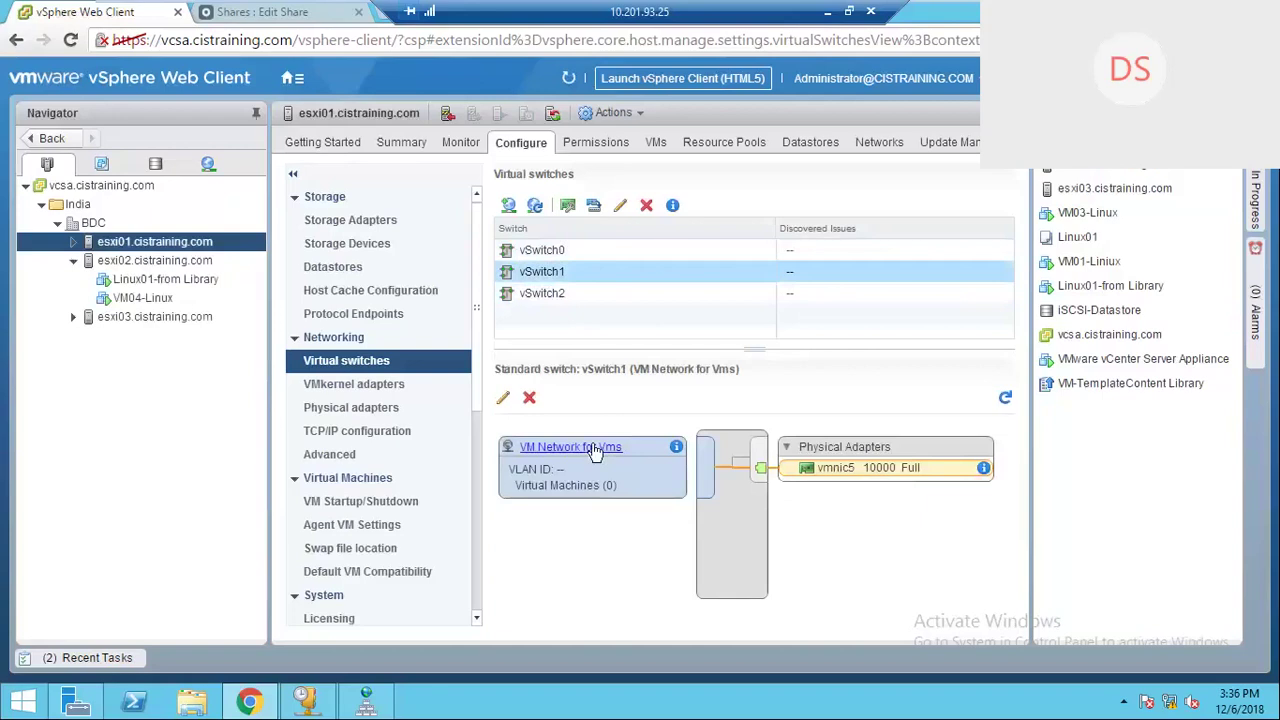
{"action": "left_click", "coordinate": [557, 293]}
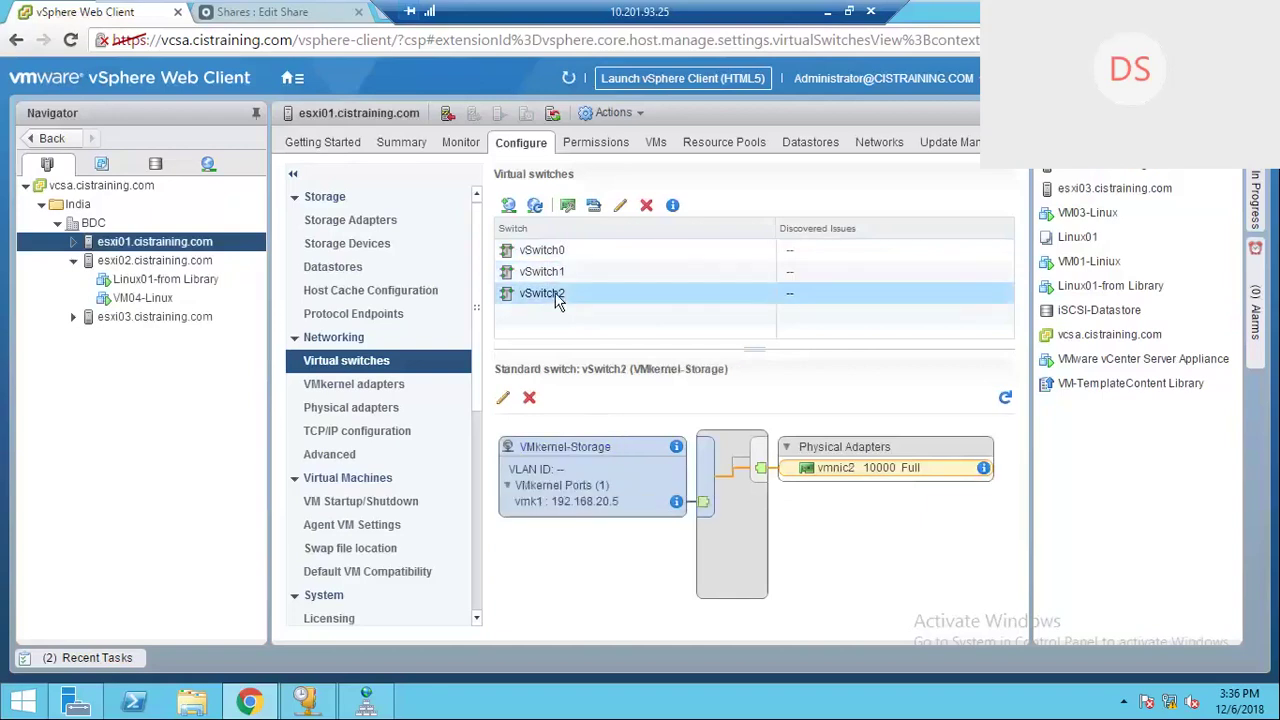
{"action": "left_click", "coordinate": [560, 275]}
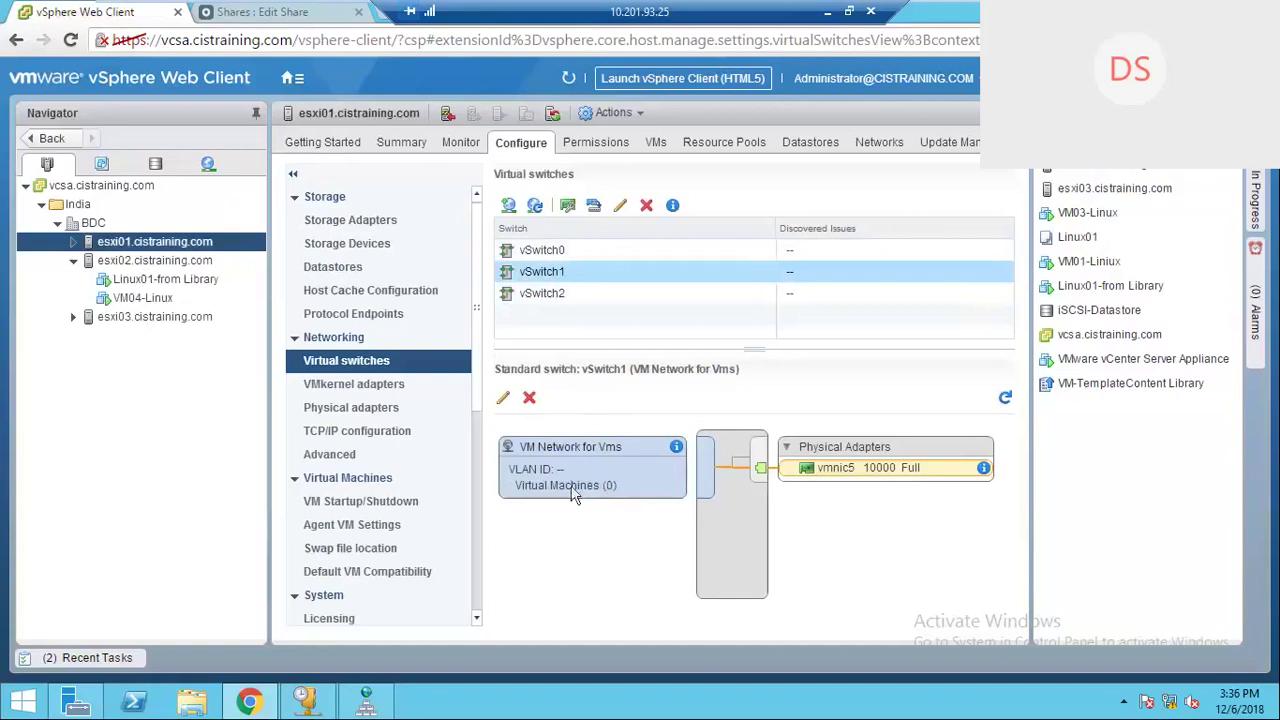
{"action": "left_click", "coordinate": [537, 255]}
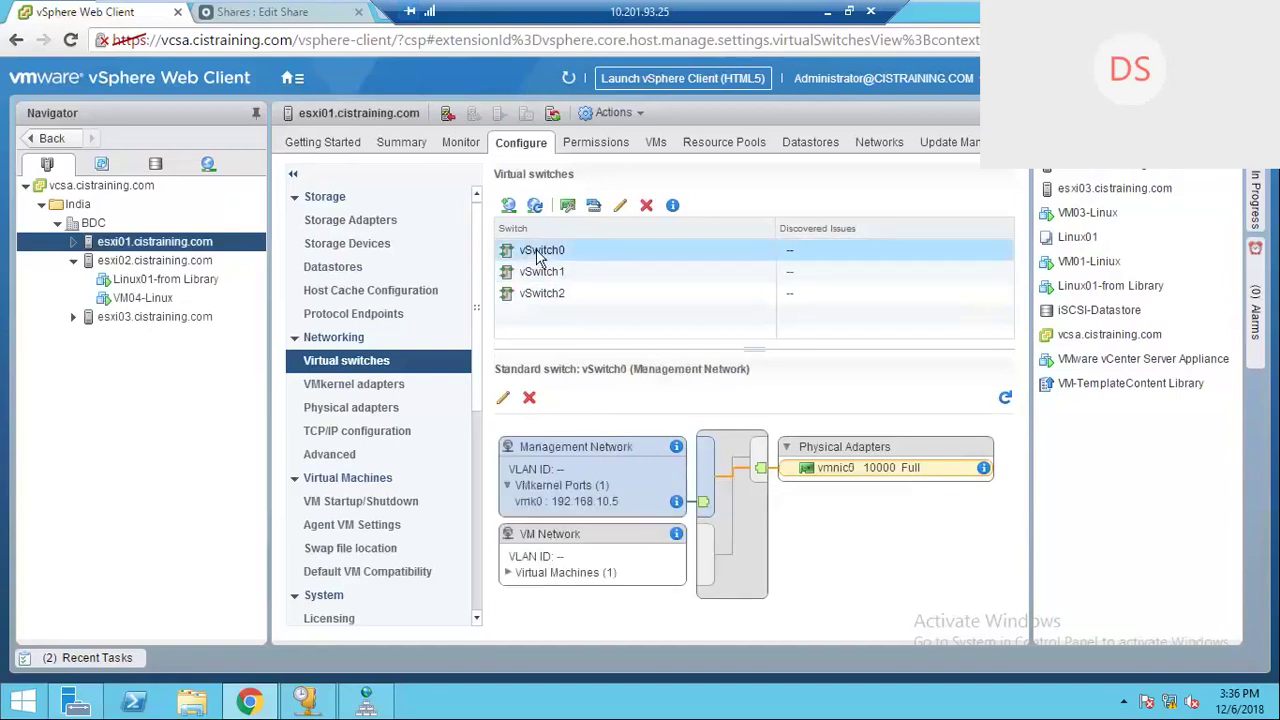
{"action": "left_click", "coordinate": [533, 300]}
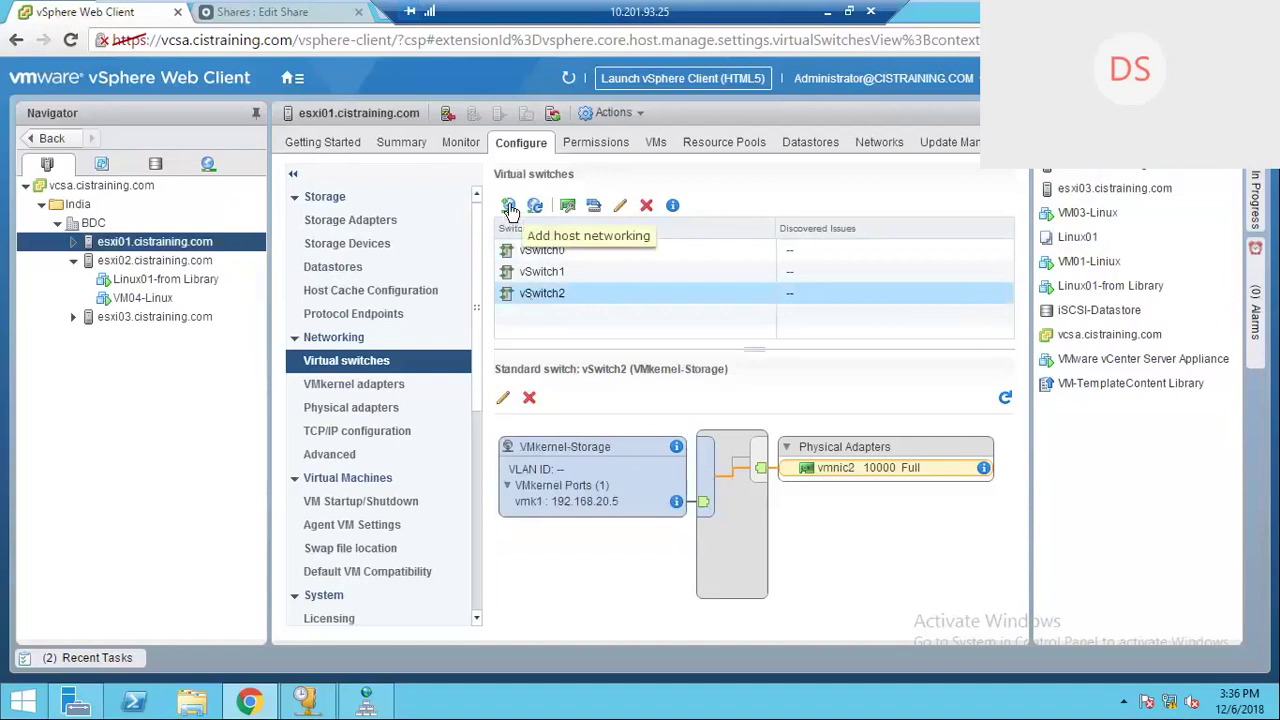
Step: Start Add Networking on esxi01 with VMkernel Network Adapter as the connection type
{"action": "left_click", "coordinate": [509, 206]}
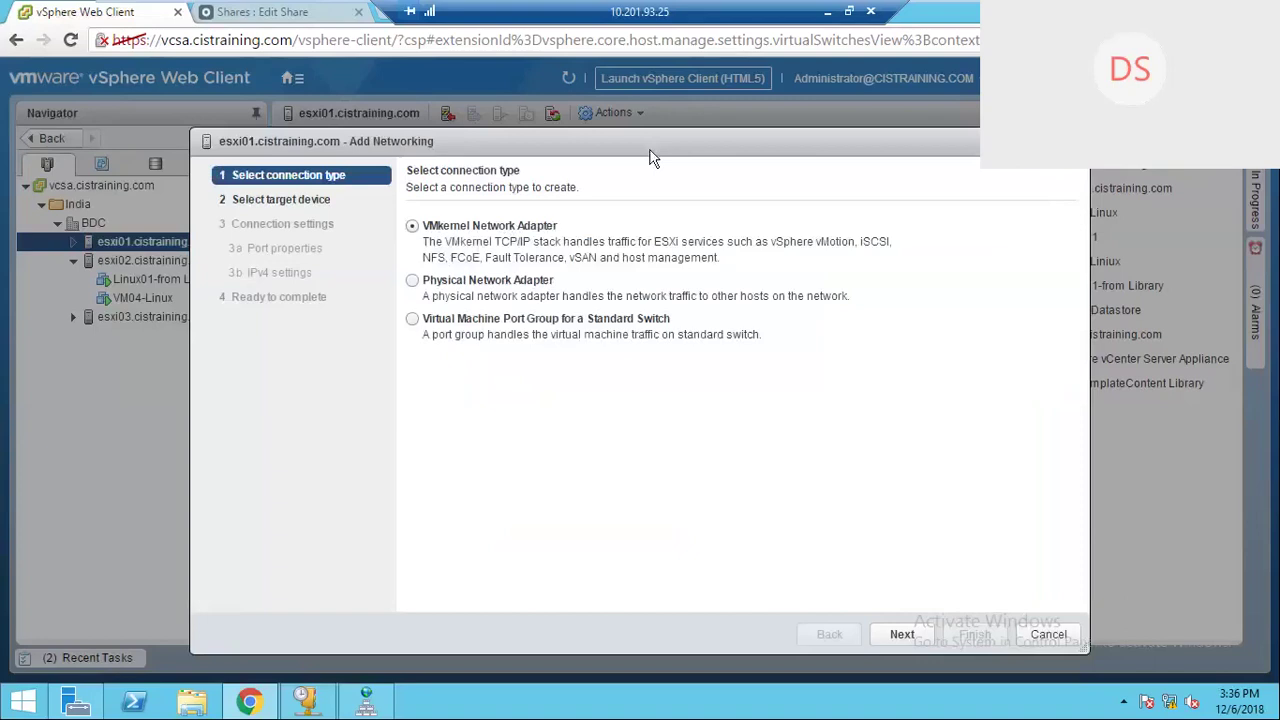
{"action": "left_click_drag", "start_coordinate": [650, 158], "coordinate": [528, 84]}
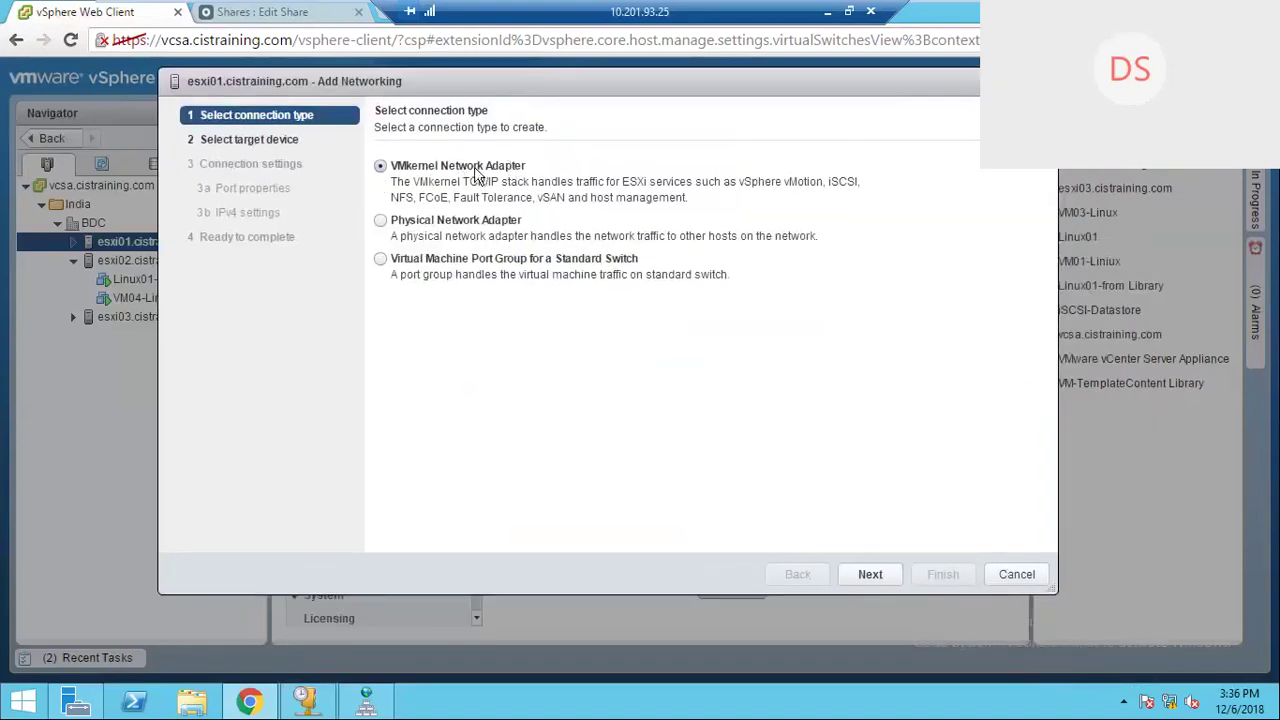
{"action": "left_click_drag", "start_coordinate": [396, 183], "coordinate": [862, 184]}
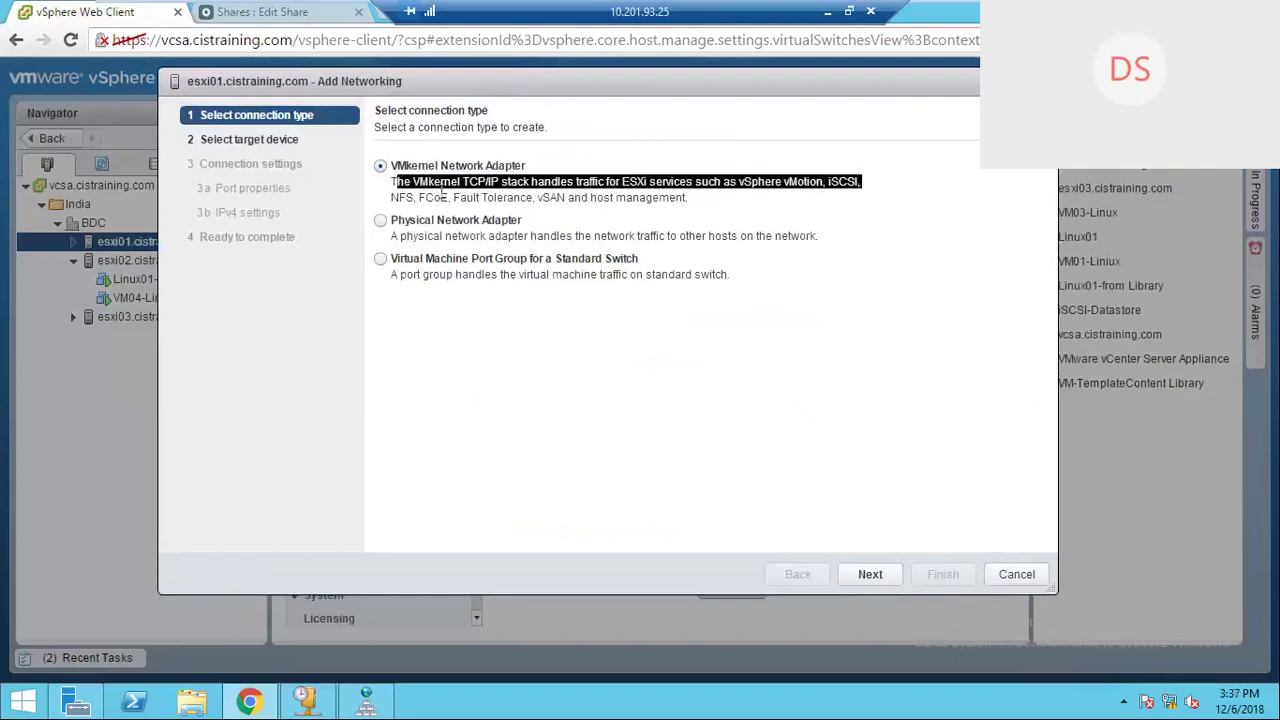
{"action": "key", "text": "Down"}
{"action": "left_click_drag", "start_coordinate": [711, 200], "coordinate": [444, 182]}
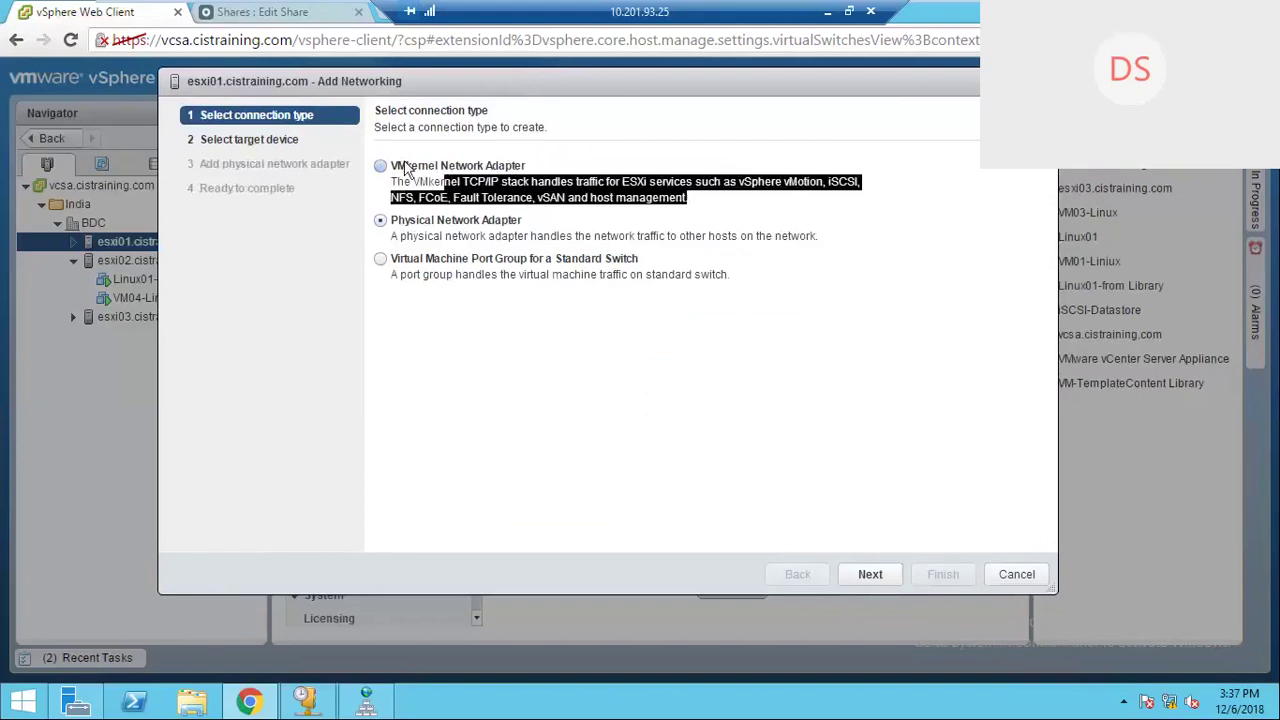
{"action": "left_click", "coordinate": [405, 168]}
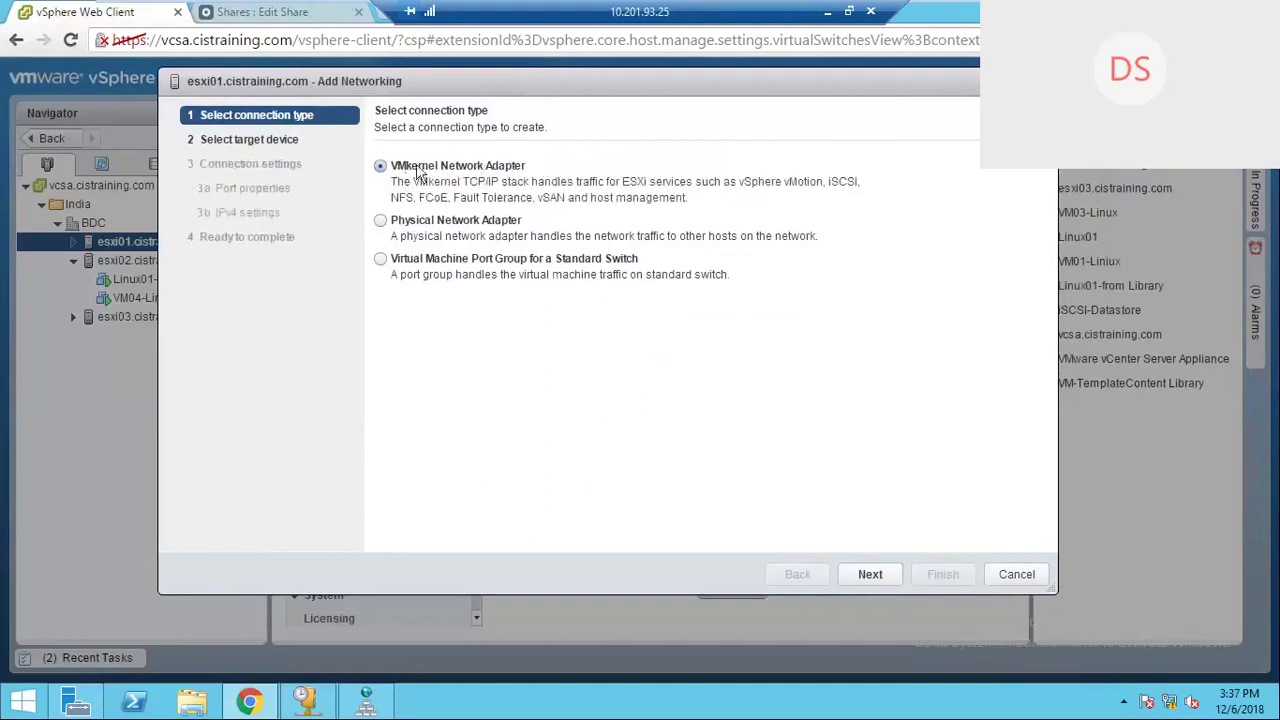
{"action": "left_click", "coordinate": [870, 575]}
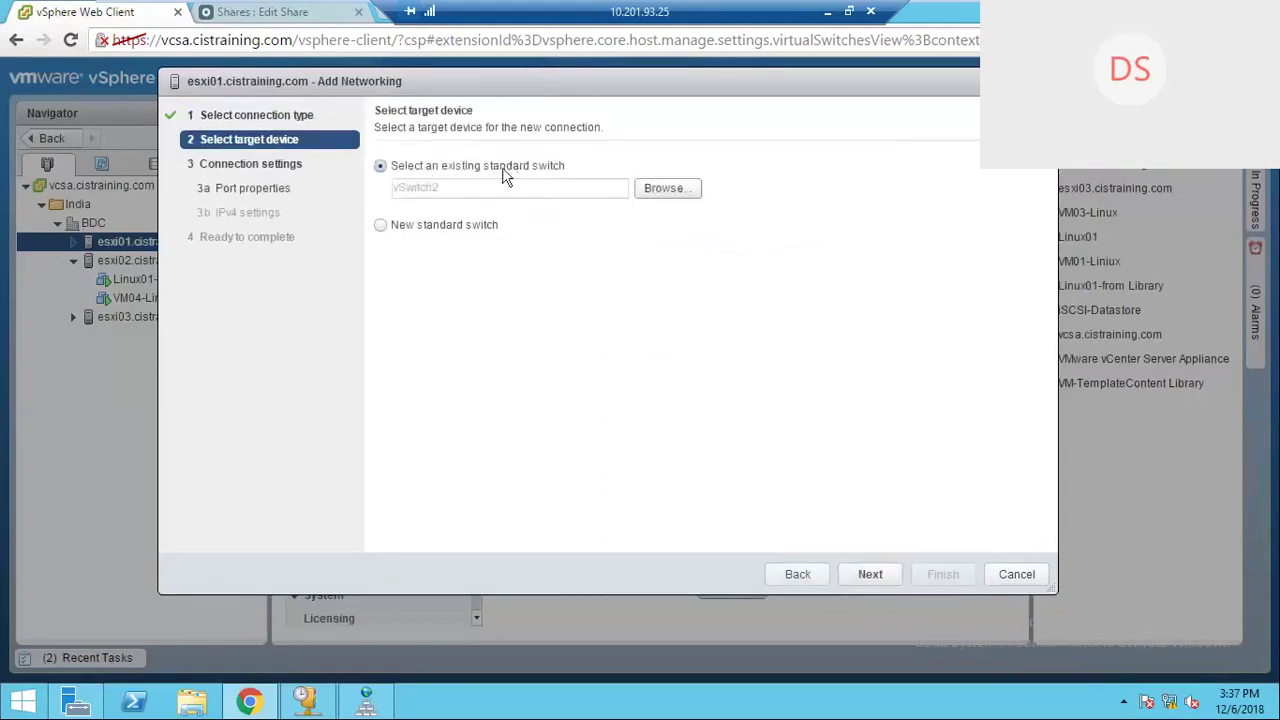
Step: Target a new standard switch and assign vmnic4 as its active adapter
{"action": "left_click", "coordinate": [381, 226]}
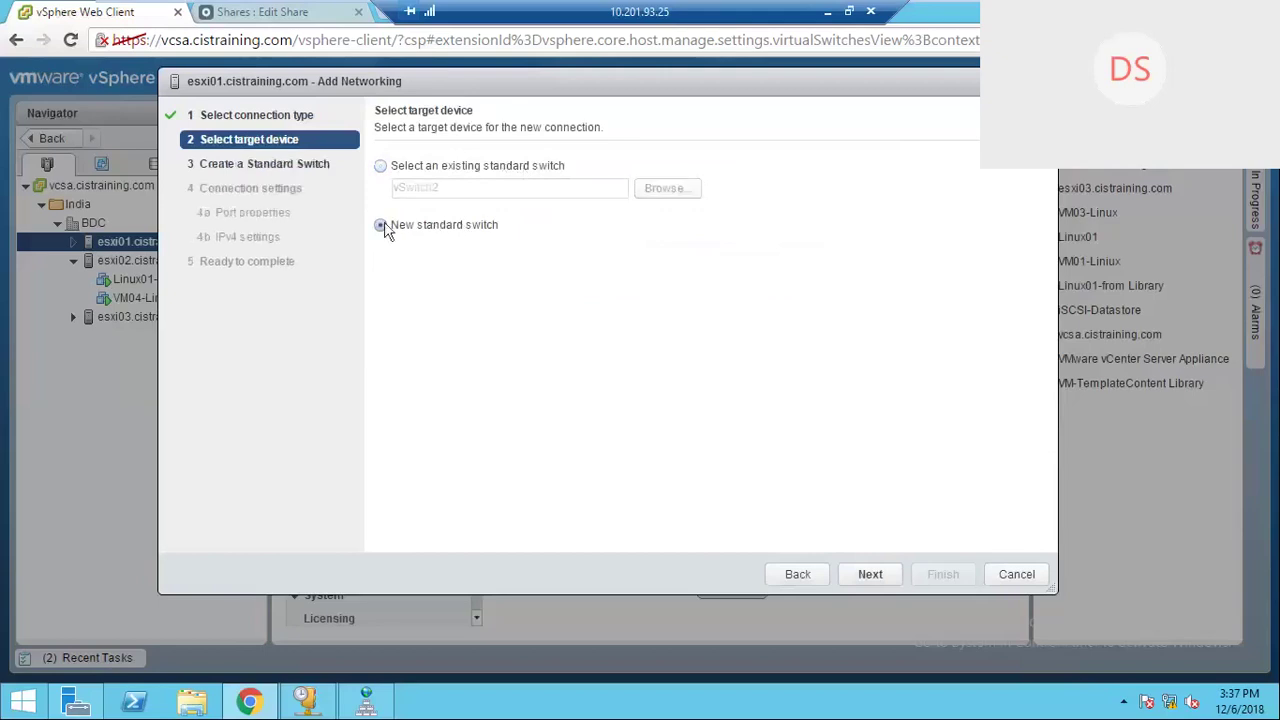
{"action": "left_click", "coordinate": [870, 580]}
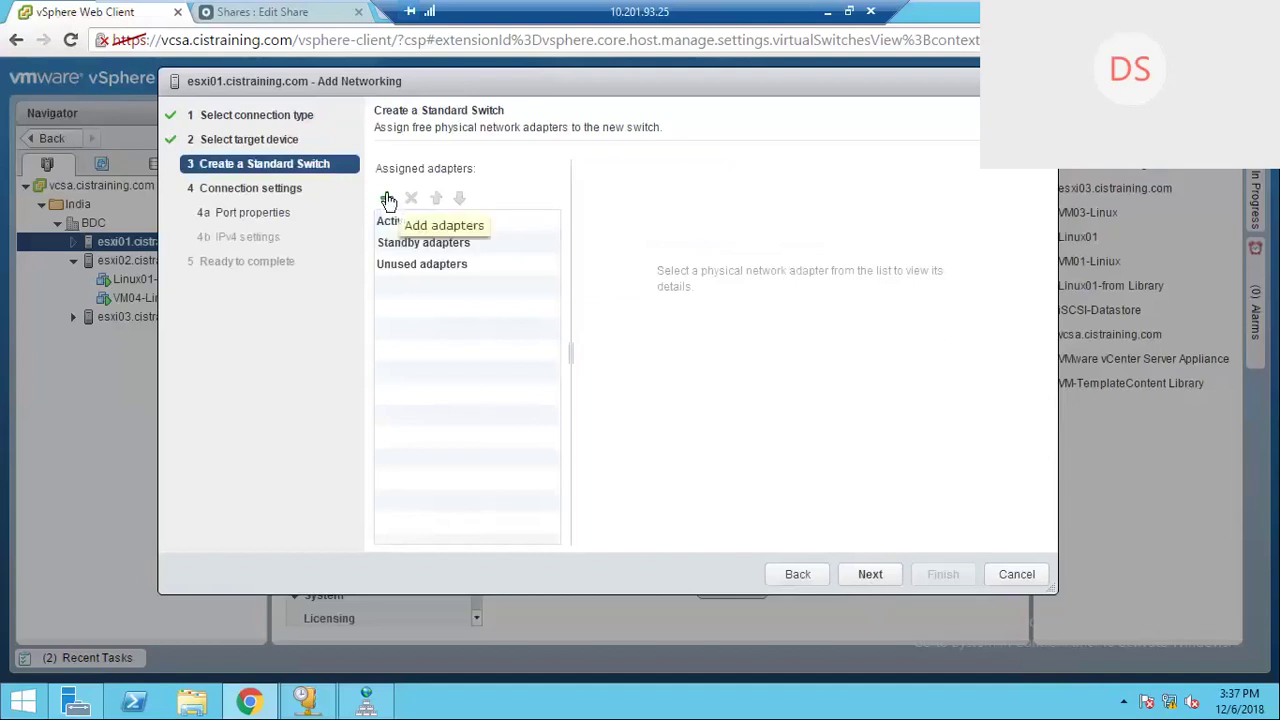
{"action": "left_click", "coordinate": [387, 200]}
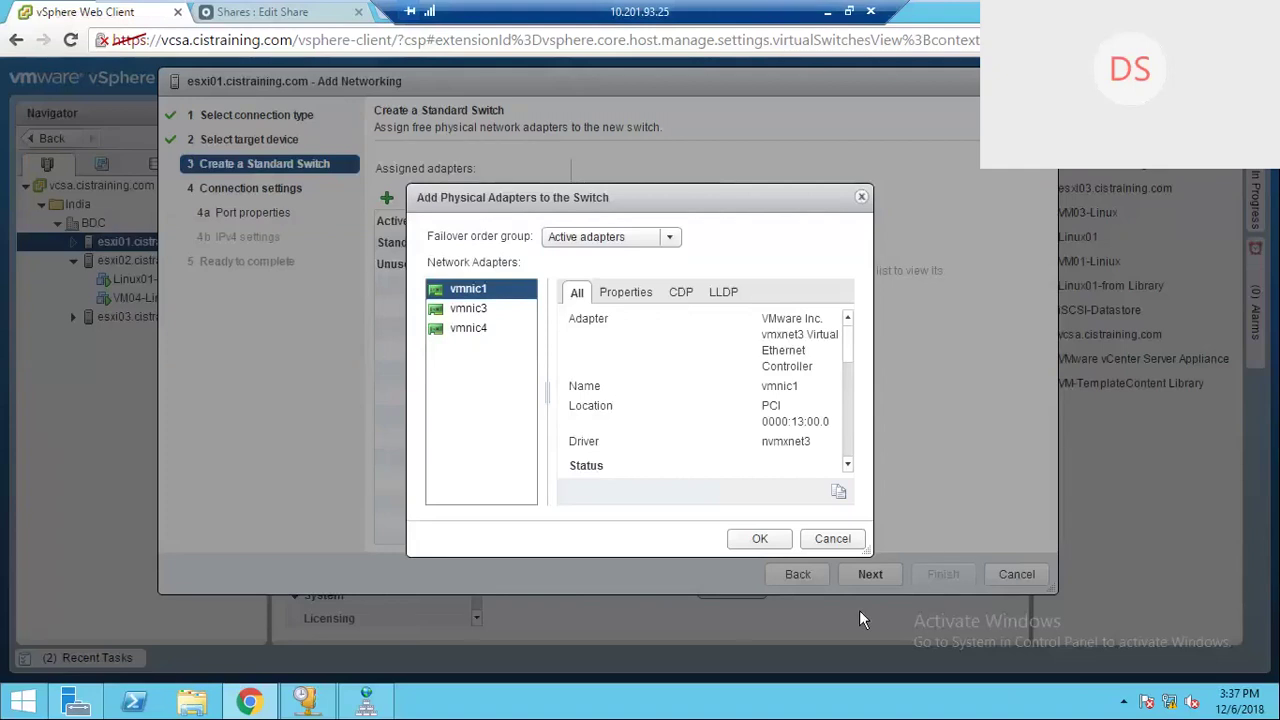
{"action": "left_click", "coordinate": [477, 324], "text": "ctrl"}
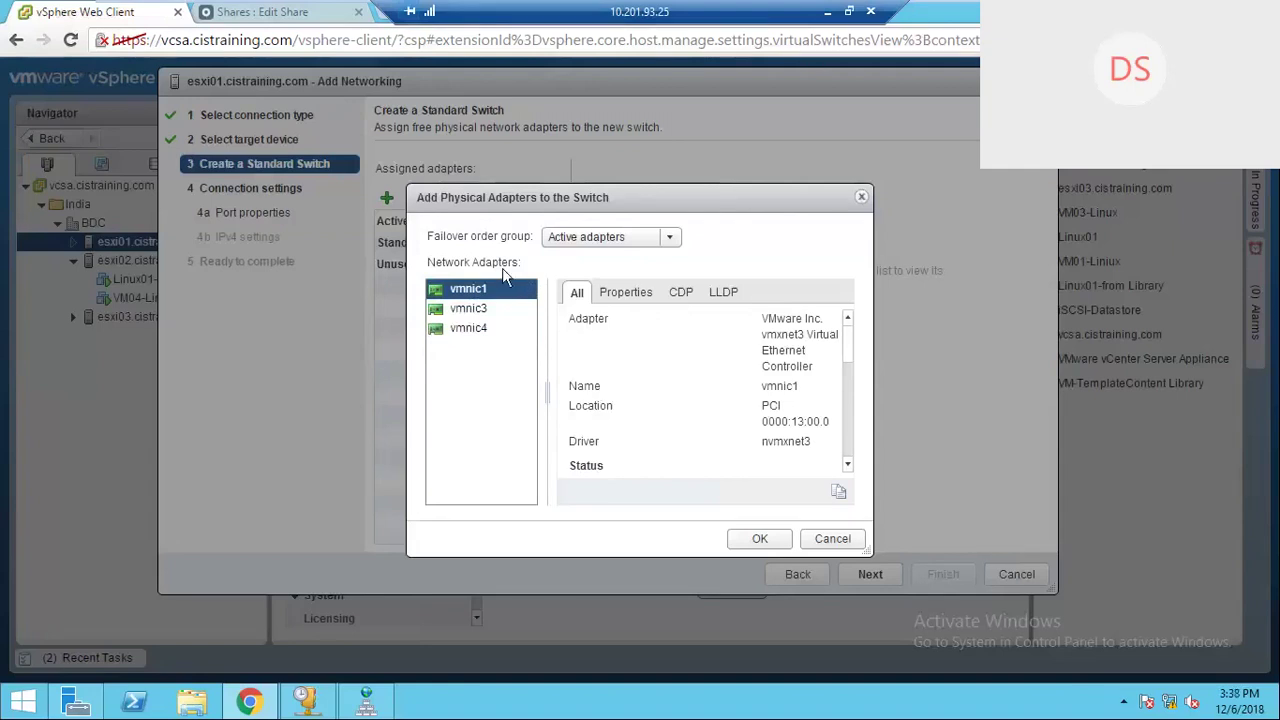
{"action": "left_click", "coordinate": [478, 327]}
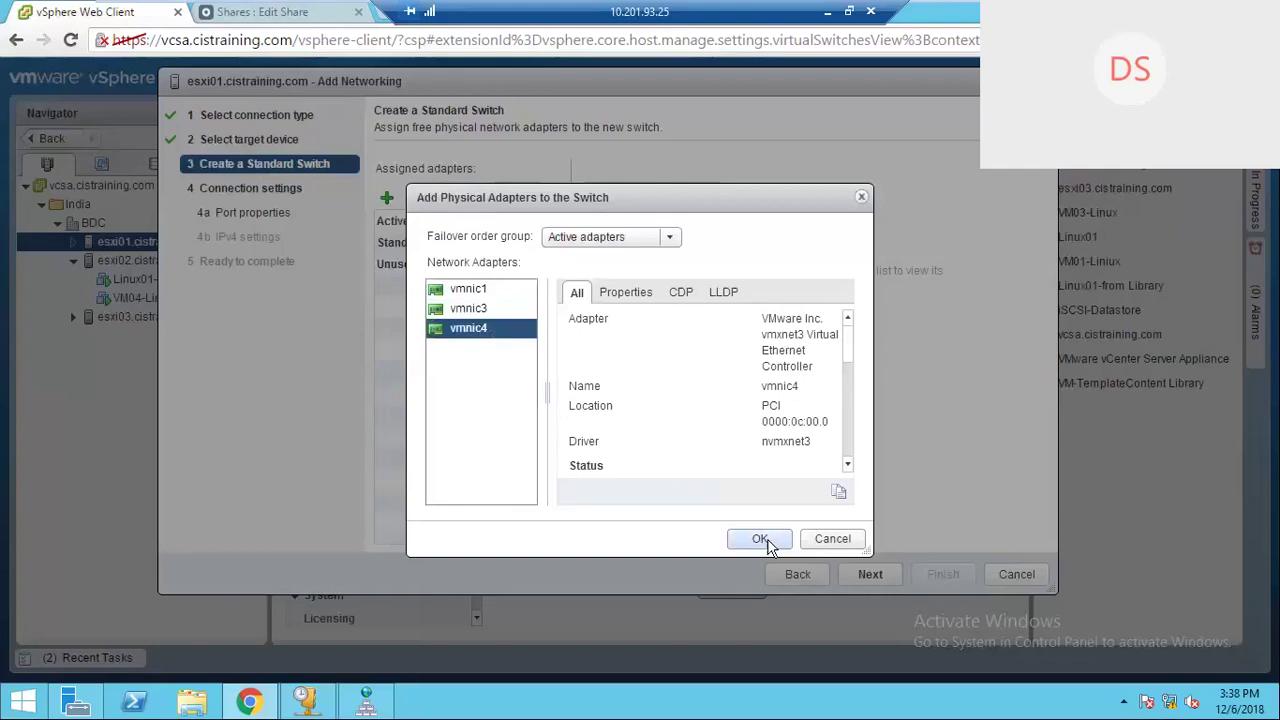
{"action": "left_click", "coordinate": [760, 539]}
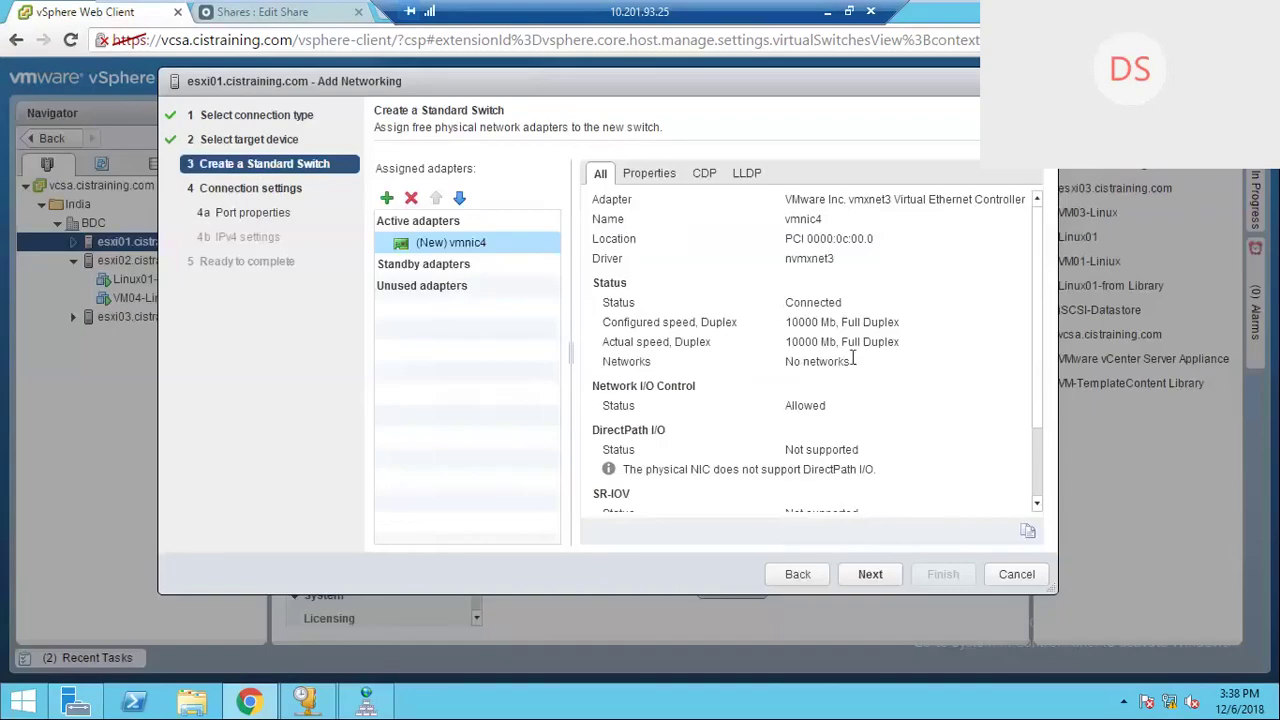
{"action": "left_click", "coordinate": [870, 576]}
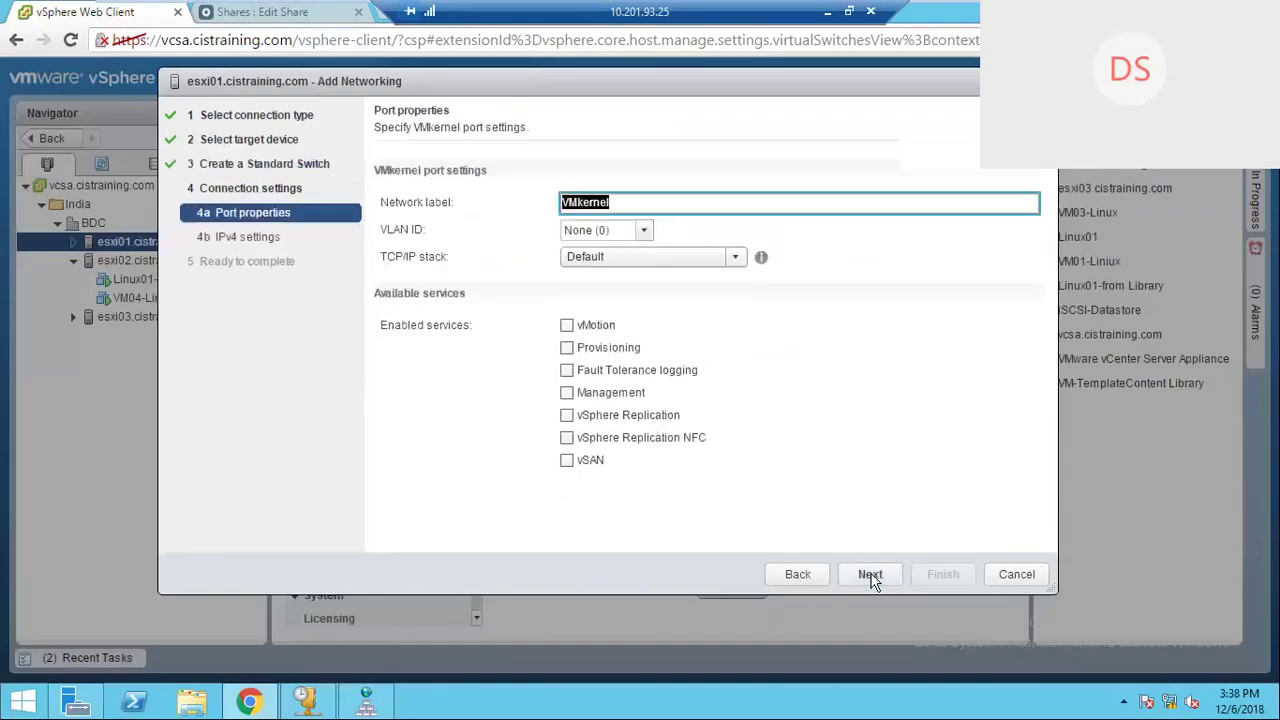
Step: Edit the network label and keep the TCP/IP stack on Default after briefly trying the vMotion stack
{"action": "left_click", "coordinate": [625, 203]}
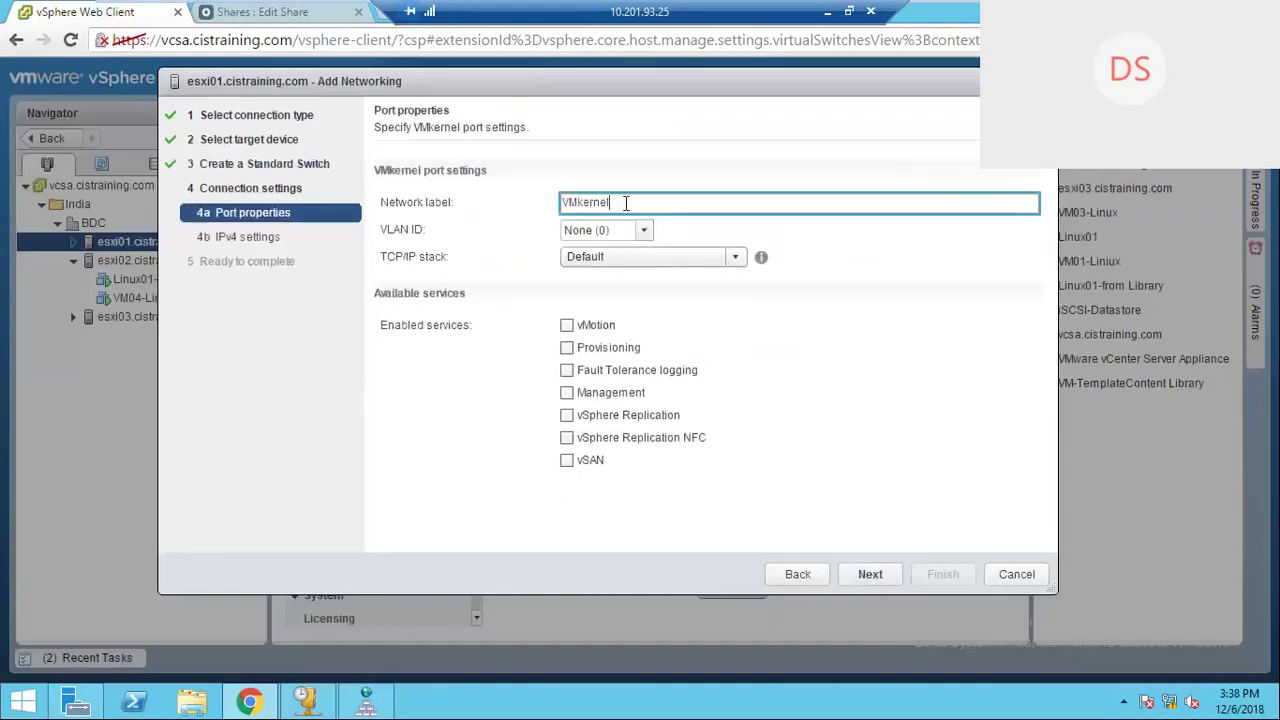
{"action": "type", "text": "-Storage"}
{"action": "key", "text": "ctrl+a"}
{"action": "left_click", "coordinate": [737, 257]}
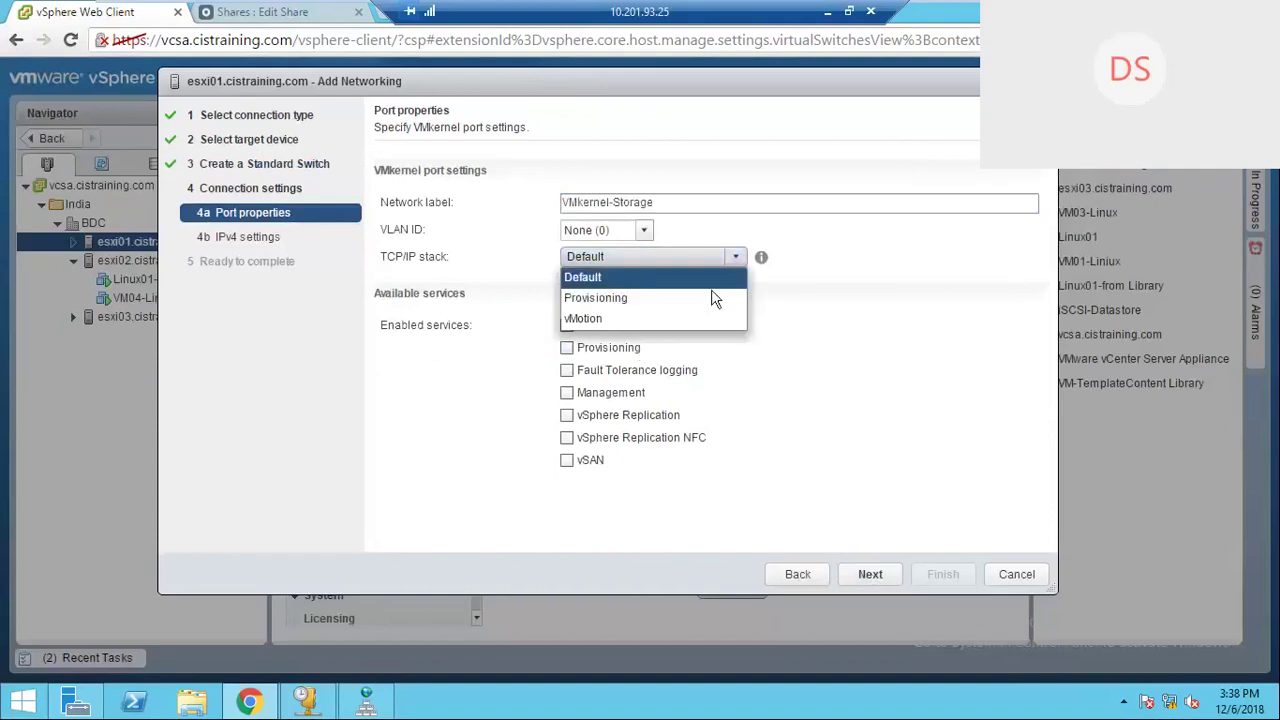
{"action": "left_click", "coordinate": [597, 317]}
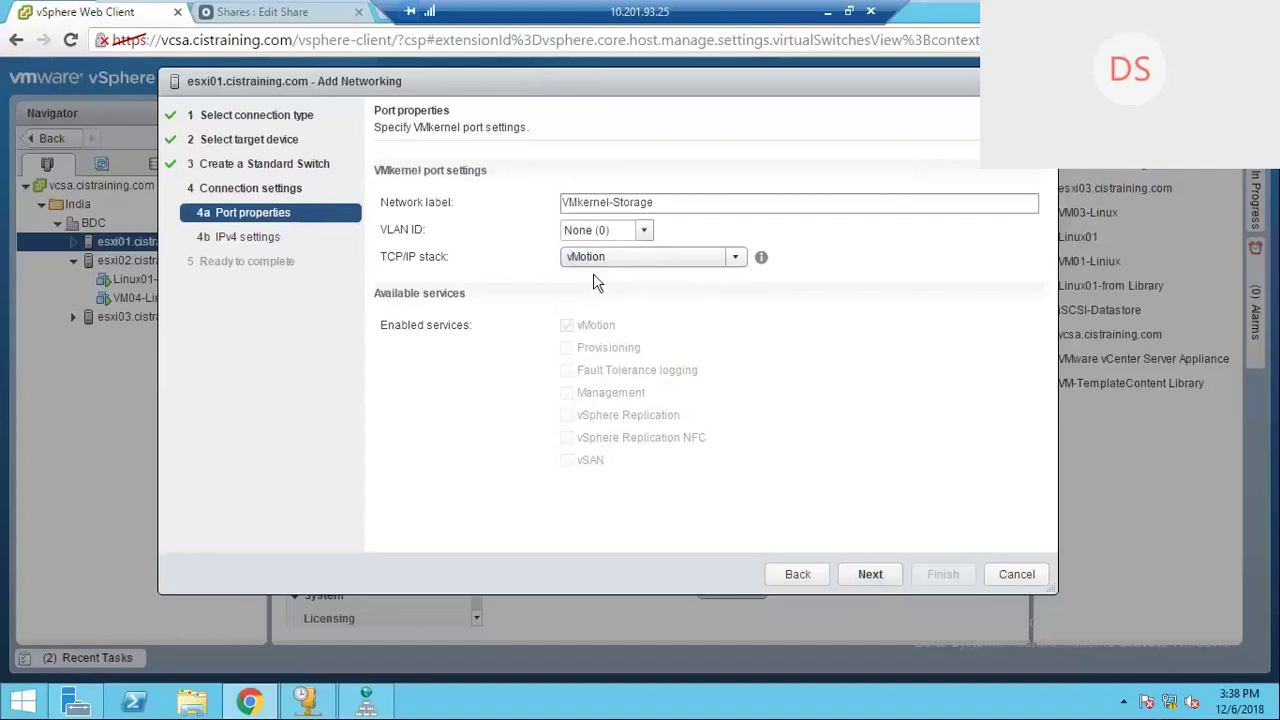
{"action": "left_click", "coordinate": [741, 257]}
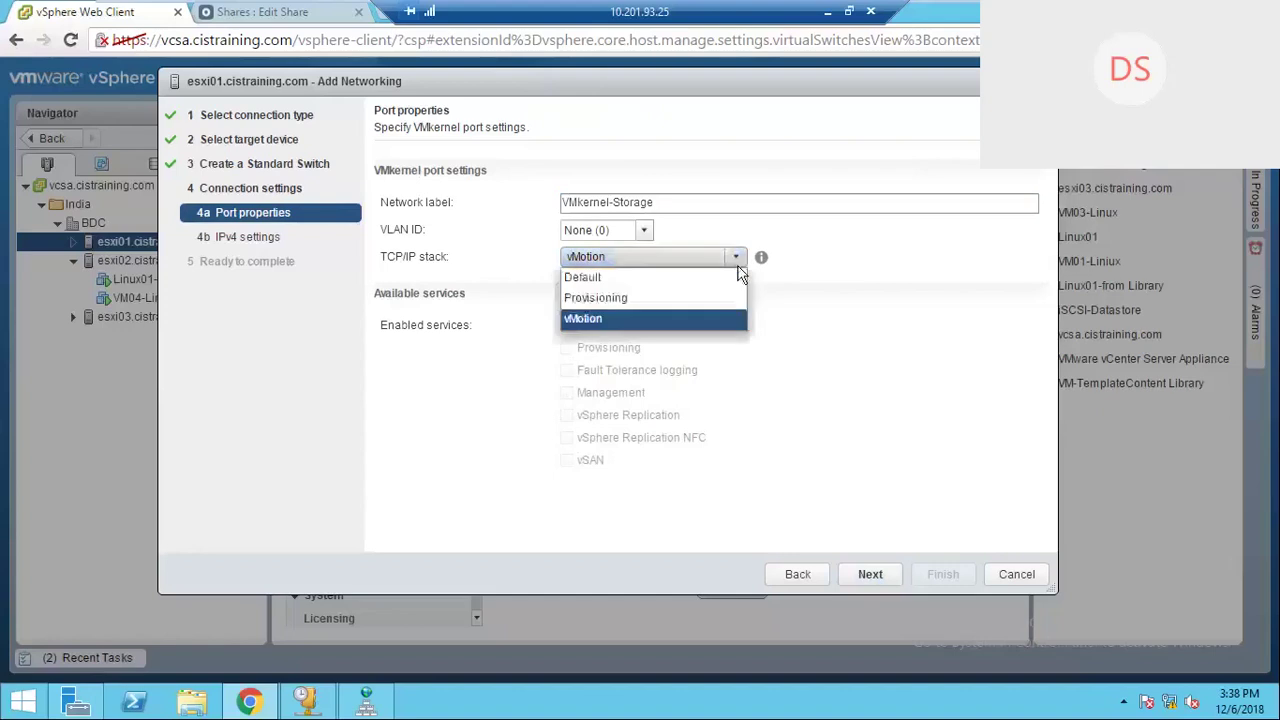
{"action": "left_click", "coordinate": [584, 279]}
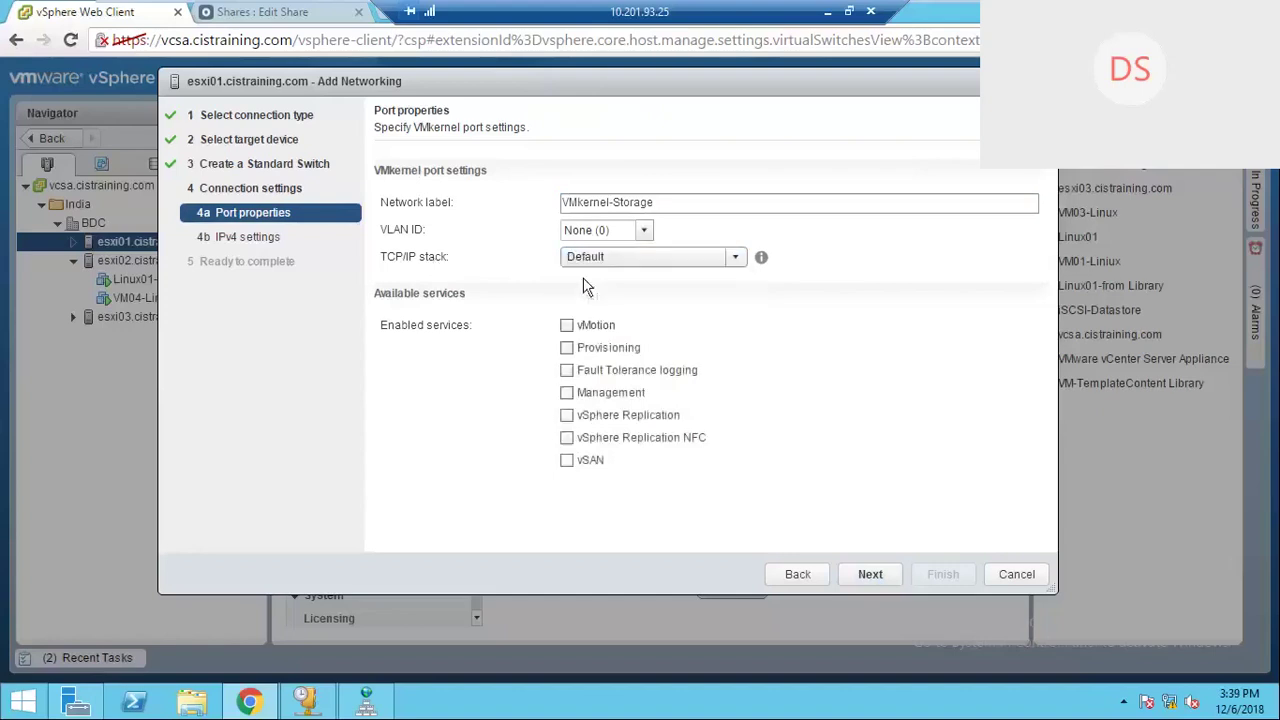
Step: Enable only the vMotion service, leaving vSAN, Provisioning and Fault Tolerance logging off
{"action": "left_click", "coordinate": [567, 327]}
{"action": "left_click", "coordinate": [572, 462]}
{"action": "left_click", "coordinate": [569, 463]}
{"action": "left_click", "coordinate": [569, 350]}
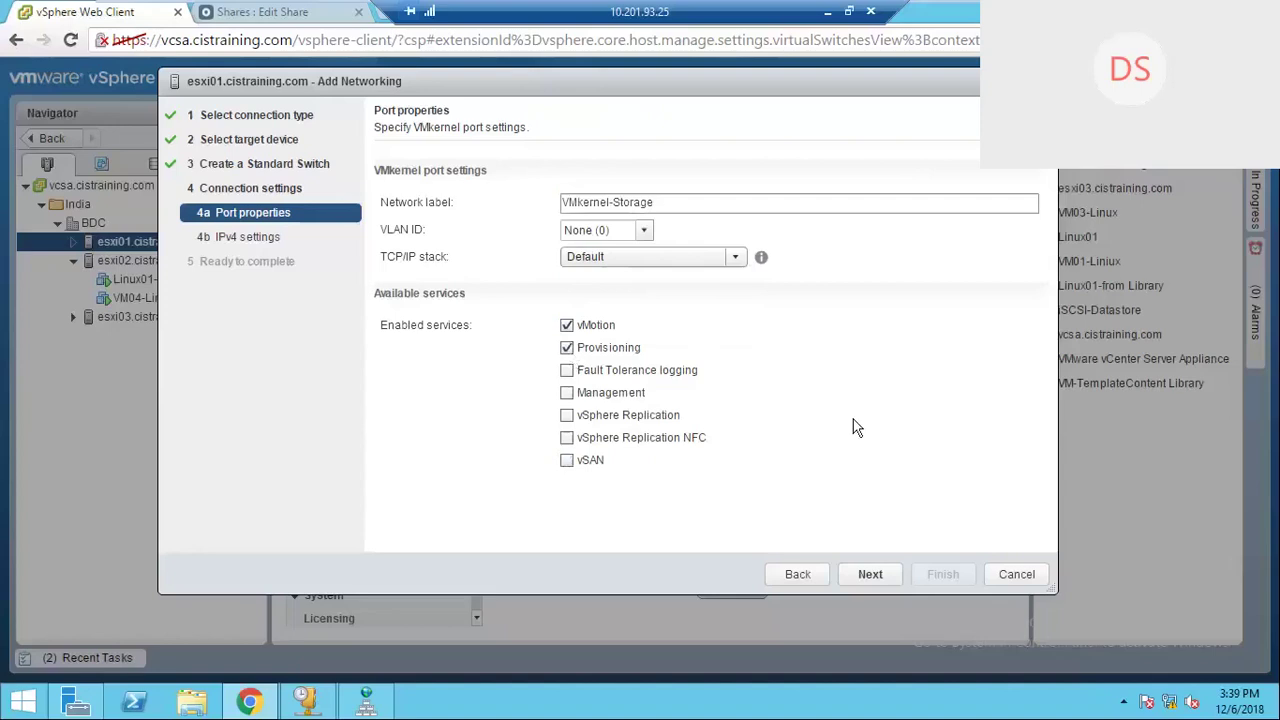
{"action": "left_click", "coordinate": [567, 348]}
{"action": "left_click", "coordinate": [567, 371]}
{"action": "left_click", "coordinate": [567, 372]}
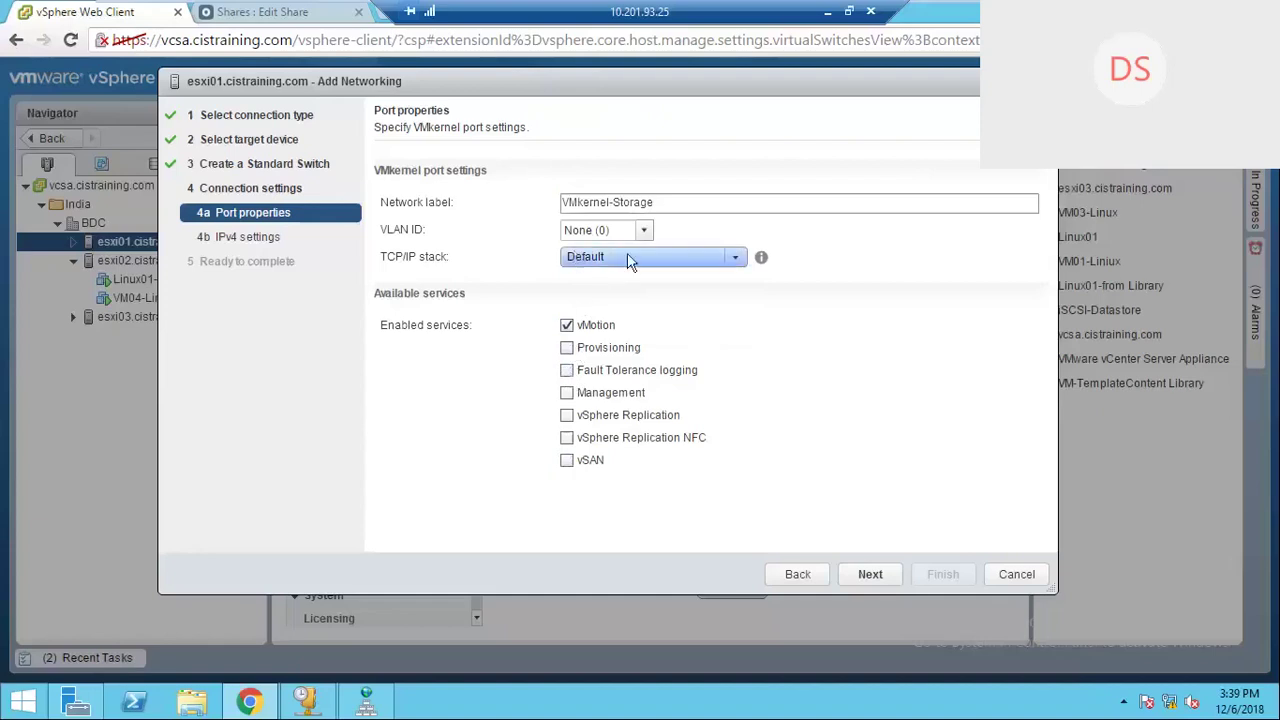
Step: Fix the duplicate network label by renaming it VMkernel-vMotion
{"action": "left_click", "coordinate": [876, 578]}
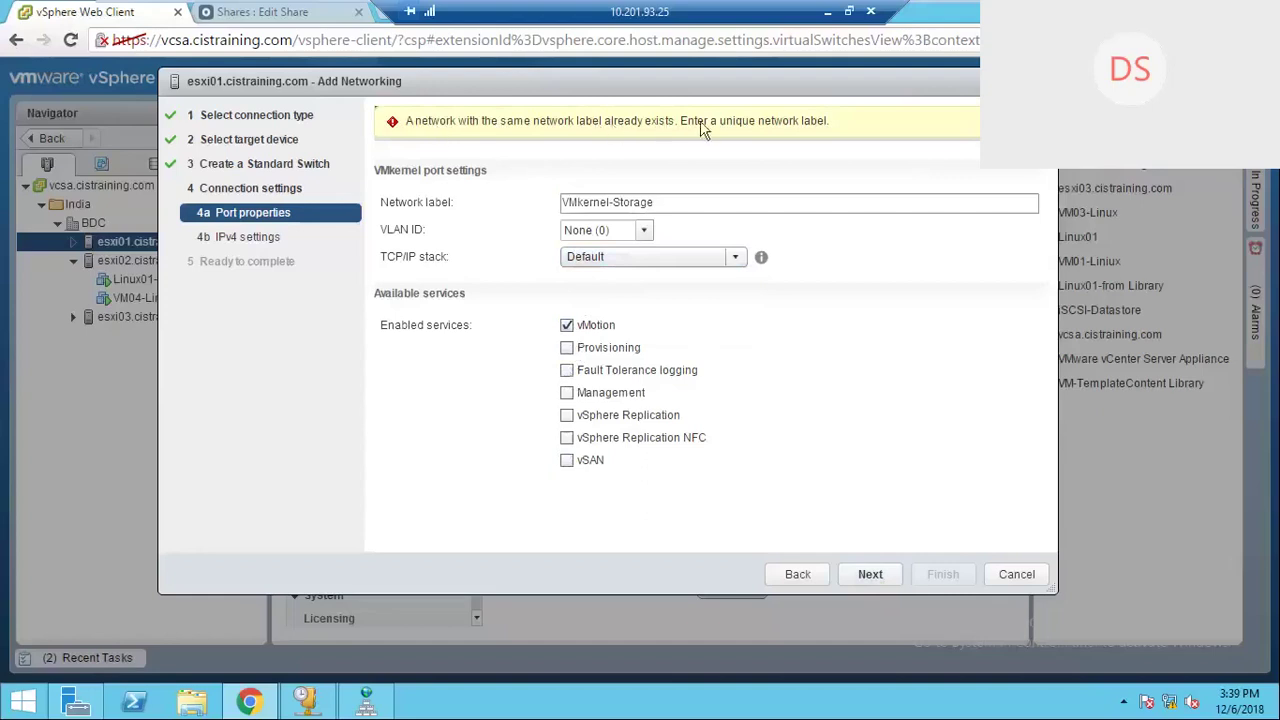
{"action": "left_click", "coordinate": [664, 204]}
{"action": "key", "text": "BackSpace"}
{"action": "key", "text": "BackSpace"}
{"action": "key", "text": "BackSpace"}
{"action": "key", "text": "BackSpace"}
{"action": "key", "text": "BackSpace"}
{"action": "key", "text": "BackSpace"}
{"action": "key", "text": "BackSpace"}
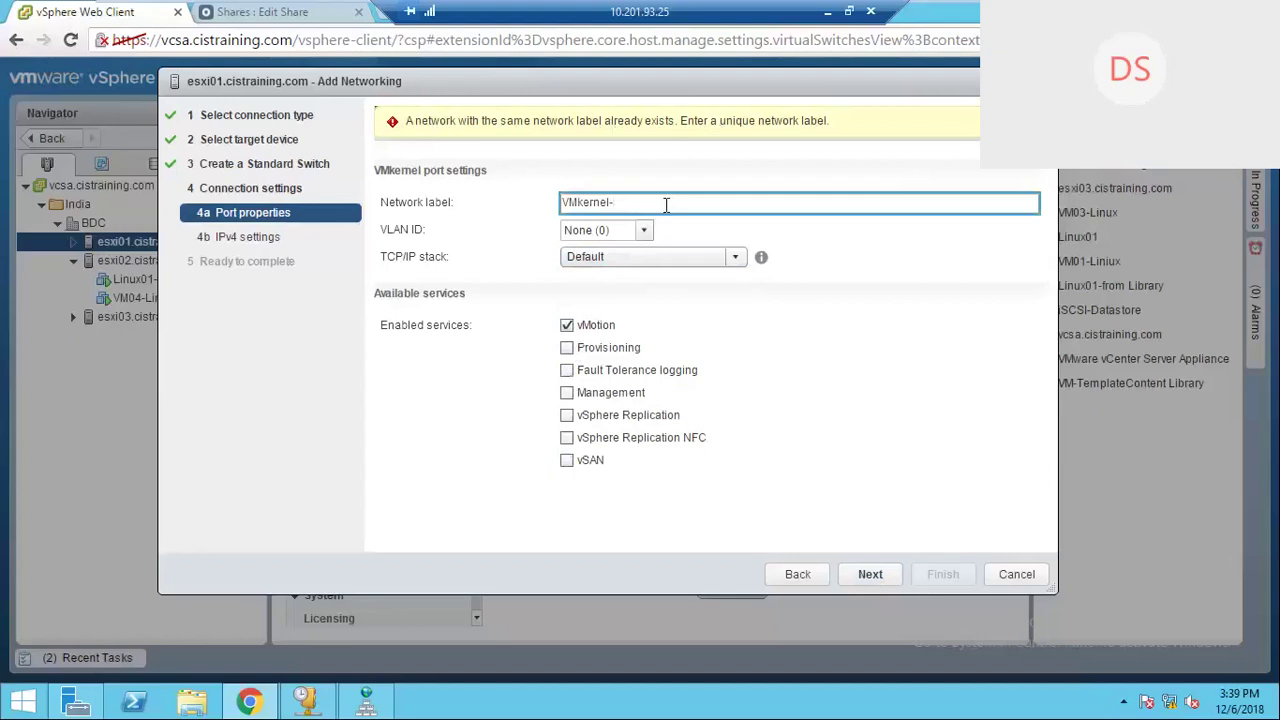
{"action": "type", "text": "vMotion"}
{"action": "left_click_drag", "start_coordinate": [655, 202], "coordinate": [398, 204]}
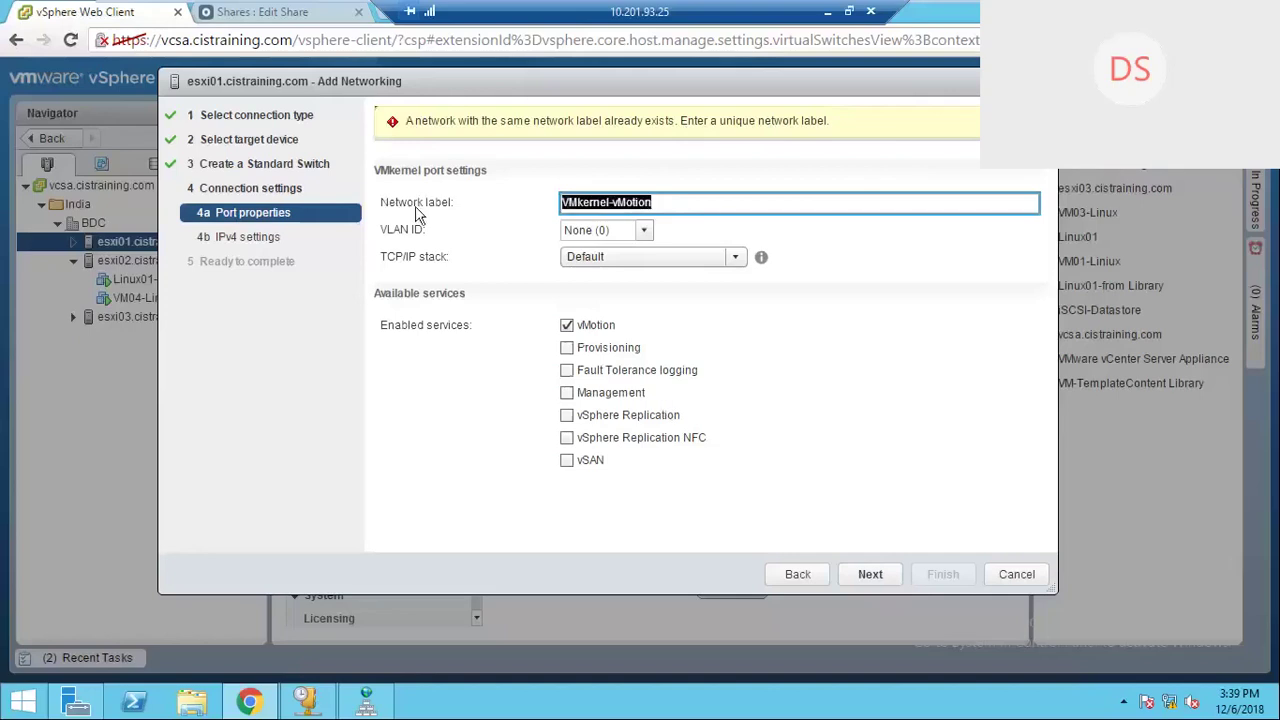
{"action": "left_click", "coordinate": [869, 582]}
{"action": "left_click", "coordinate": [870, 582]}
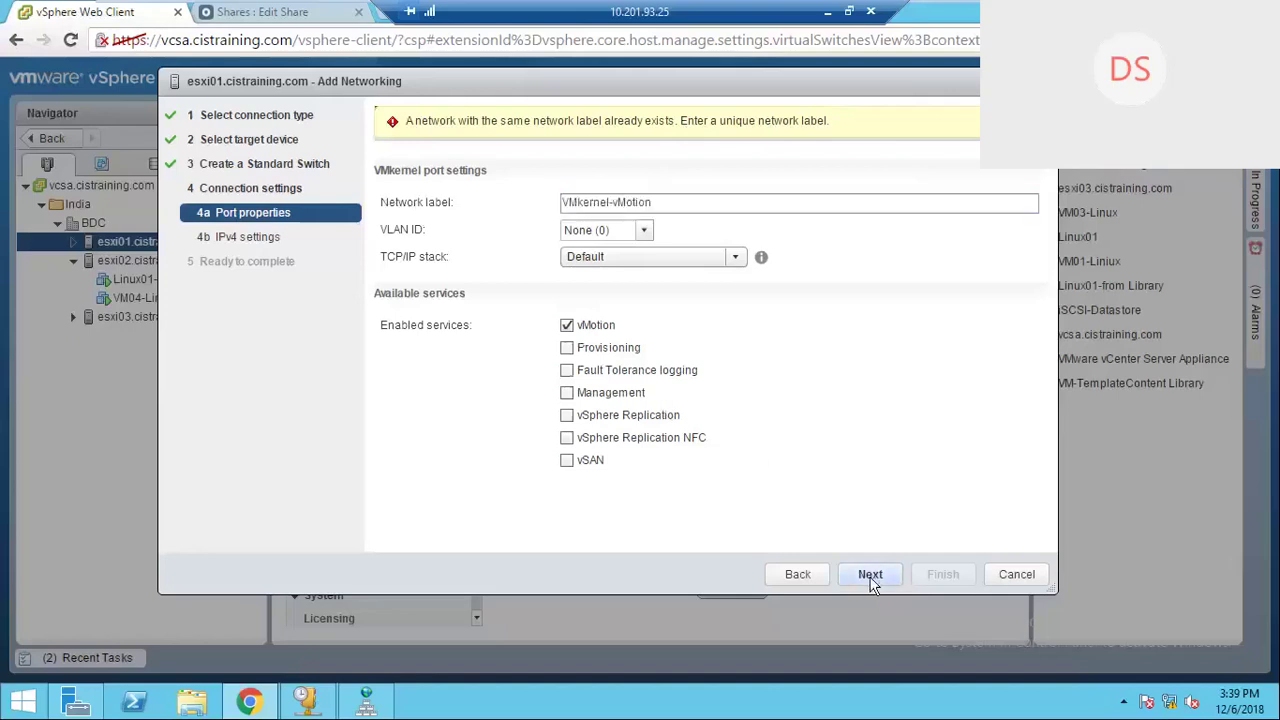
Step: Choose static IPv4 settings and begin entering the address 192.168.30
{"action": "left_click", "coordinate": [382, 195]}
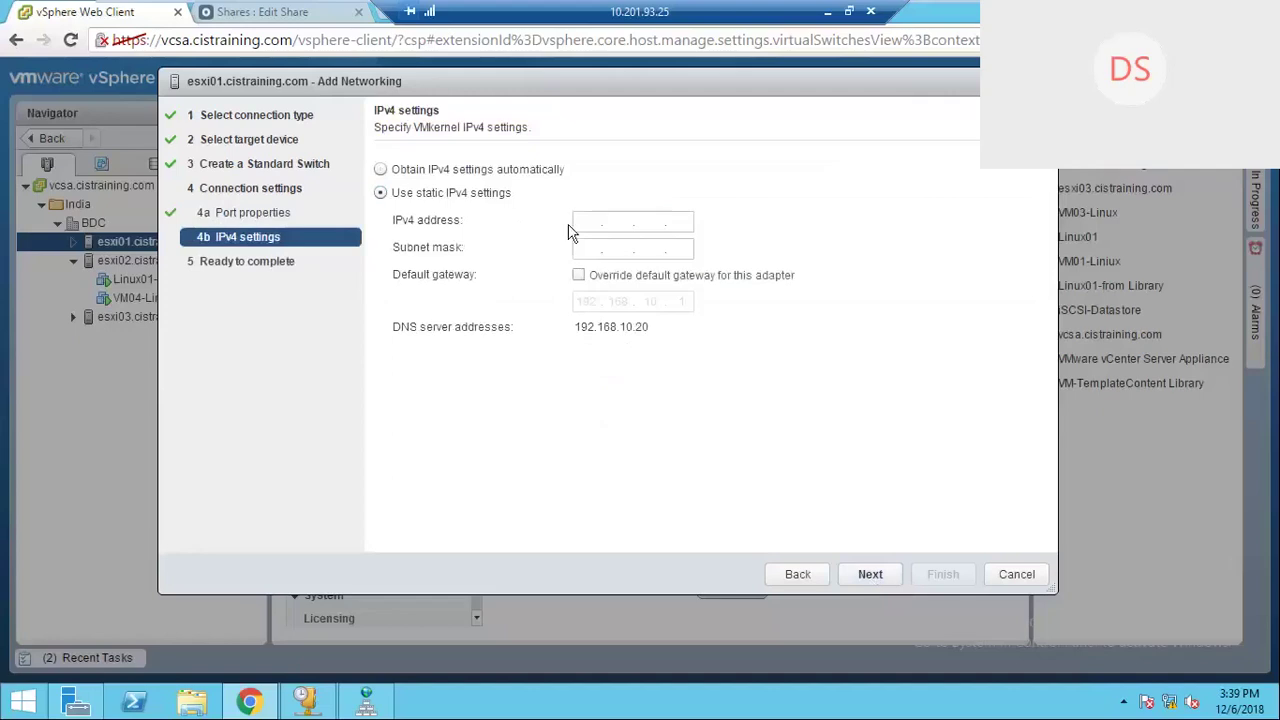
{"action": "left_click", "coordinate": [574, 228]}
{"action": "type", "text": "192 . 168 ."}
{"action": "type", "text": "30."}
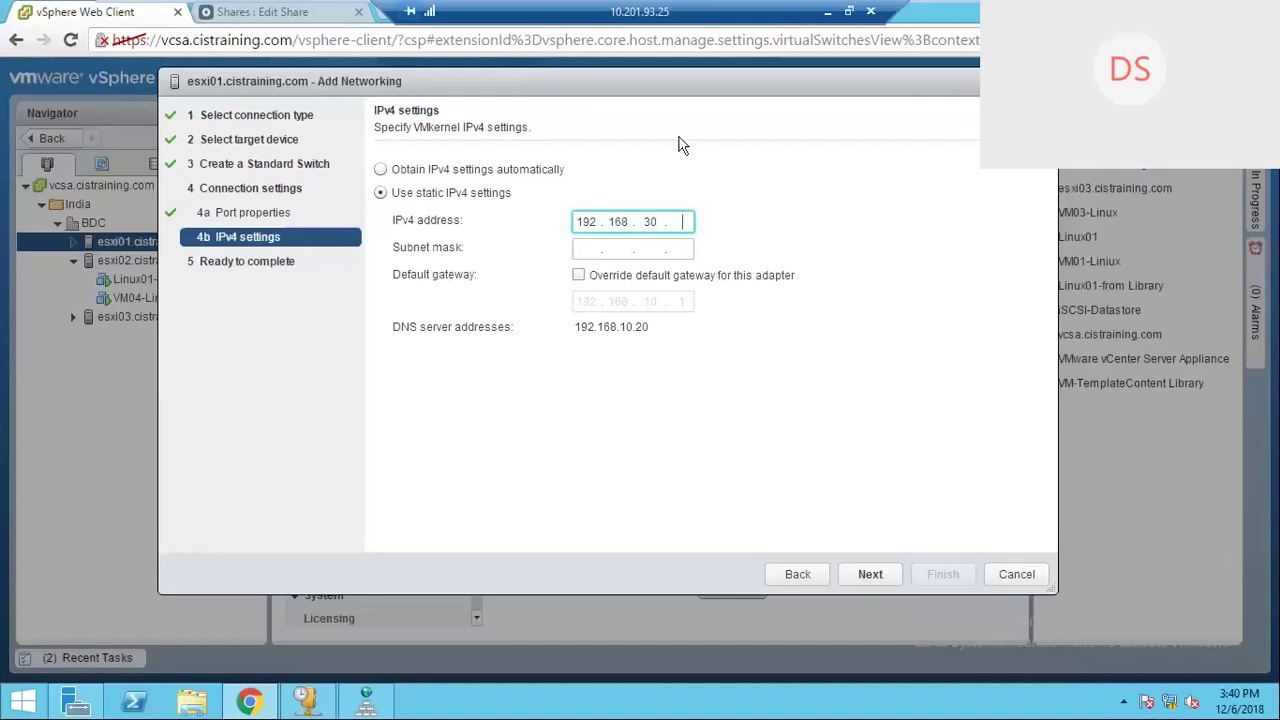
{"action": "key", "text": "Tab"}
Step: Enter subnet mask 255.255.255.0, complete the address as 192.168.30.5, and finish creating vSwitch3
{"action": "type", "text": "2"}
{"action": "type", "text": "55"}
{"action": "type", "text": "255"}
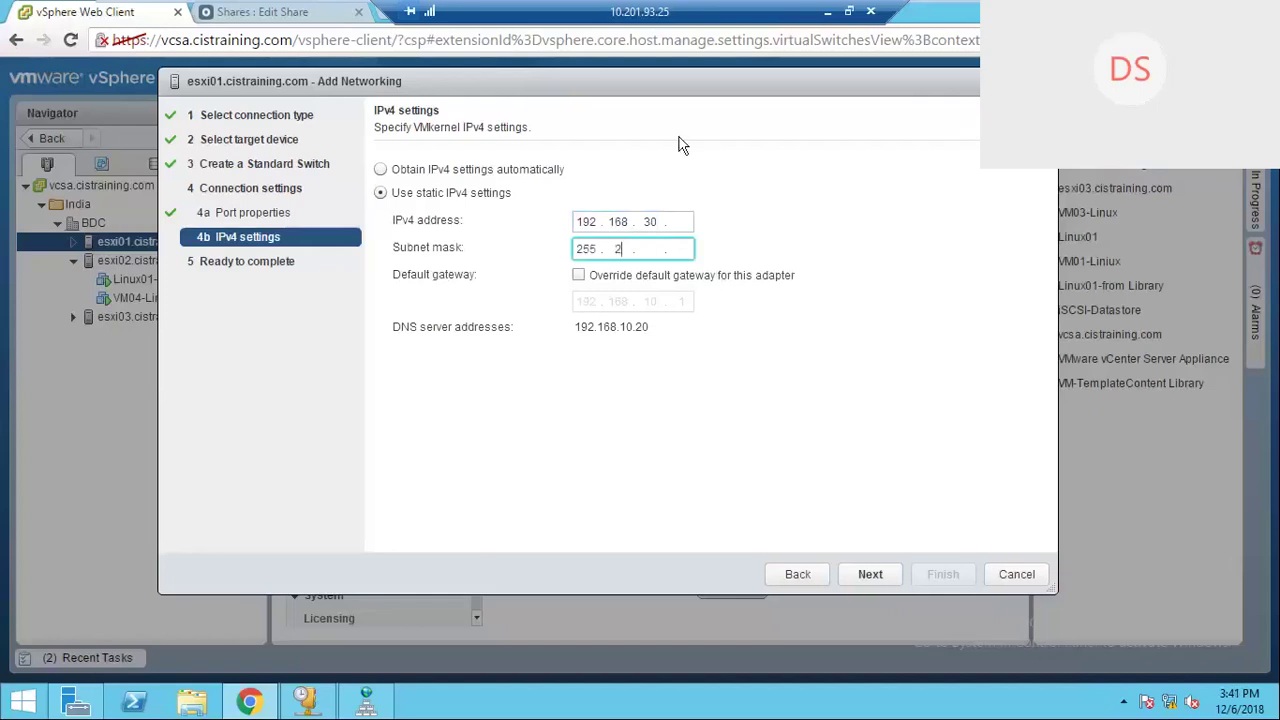
{"action": "type", "text": "26 "}
{"action": "type", "text": "5"}
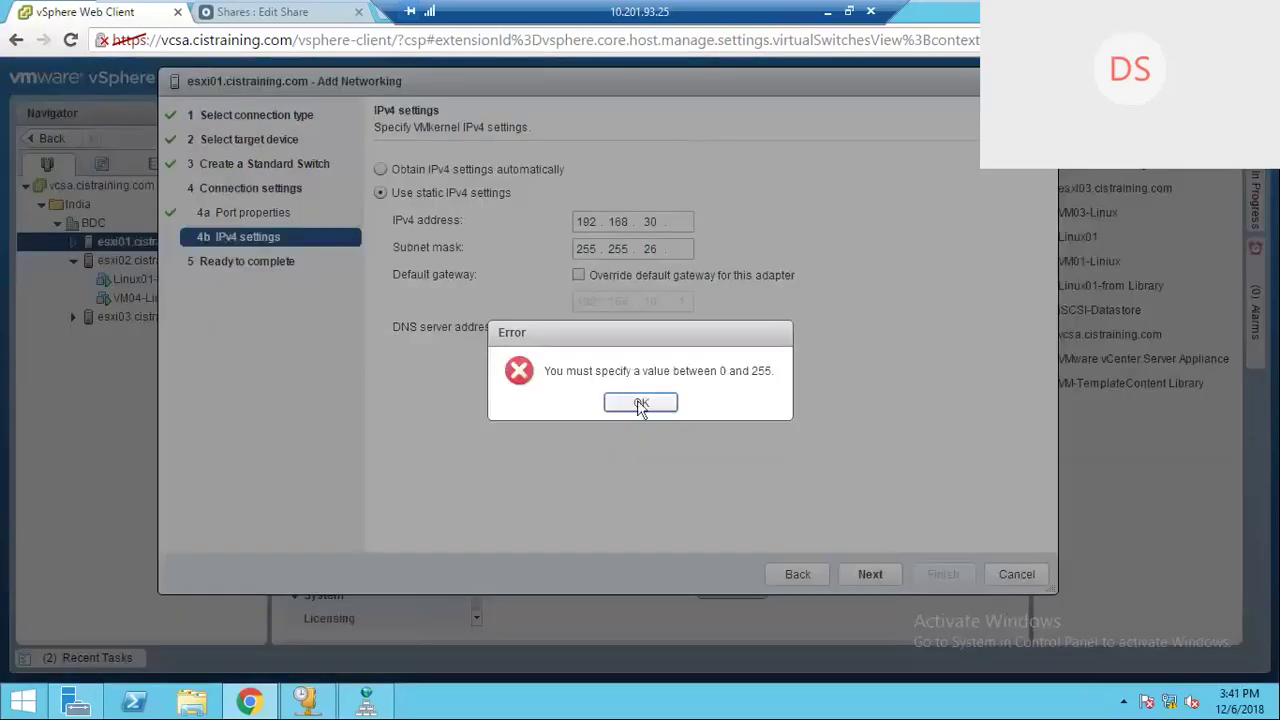
{"action": "left_click", "coordinate": [640, 403]}
{"action": "key", "text": "BackSpace"}
{"action": "type", "text": "55 . 0"}
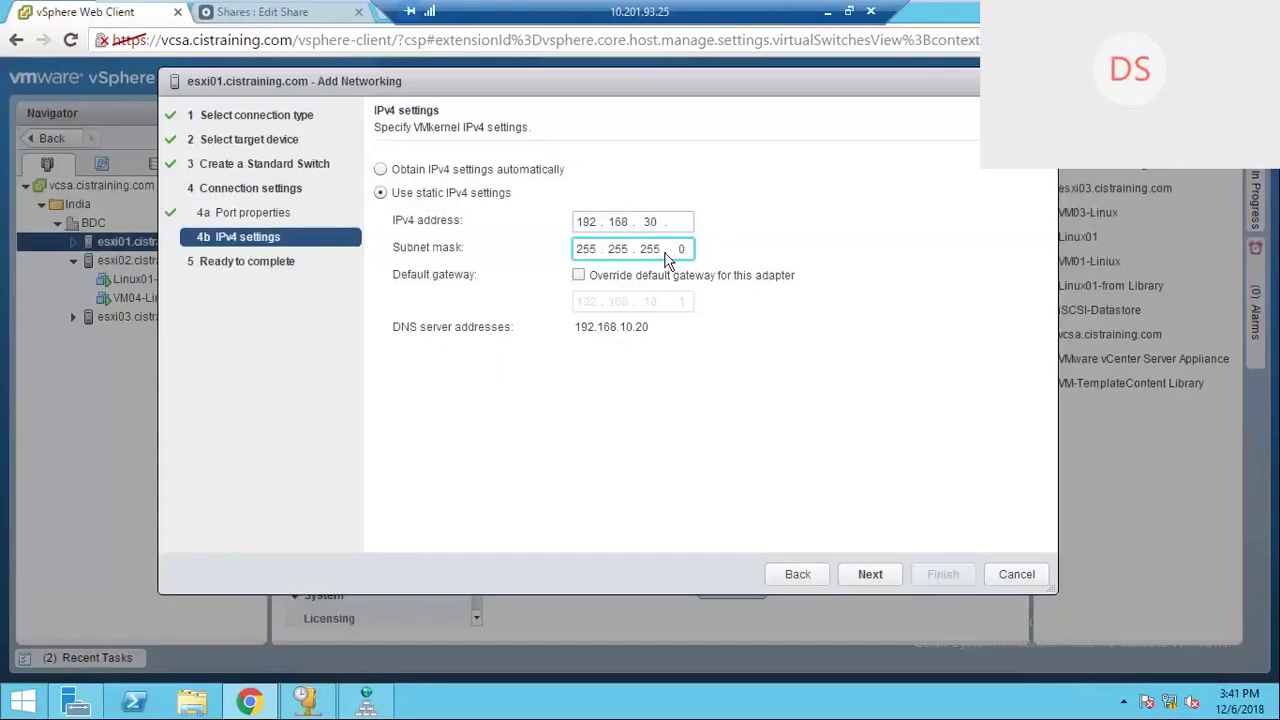
{"action": "left_click", "coordinate": [679, 222]}
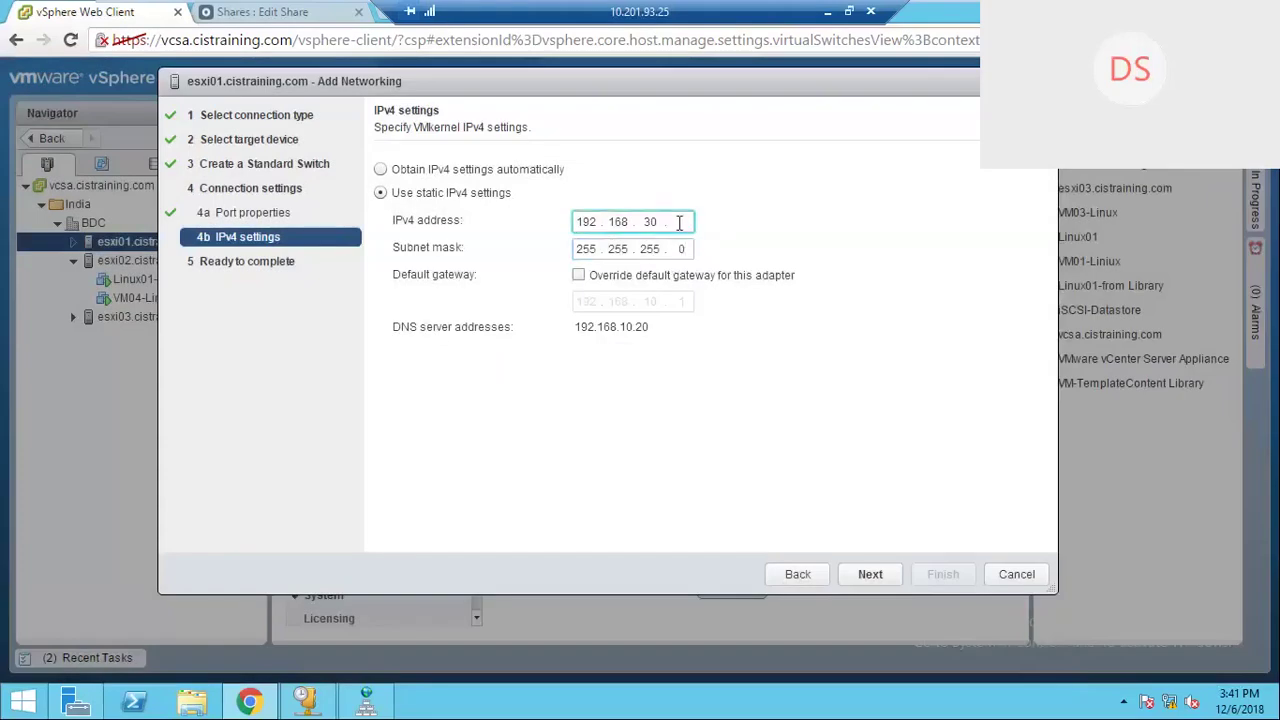
{"action": "type", "text": "5"}
{"action": "left_click", "coordinate": [872, 587]}
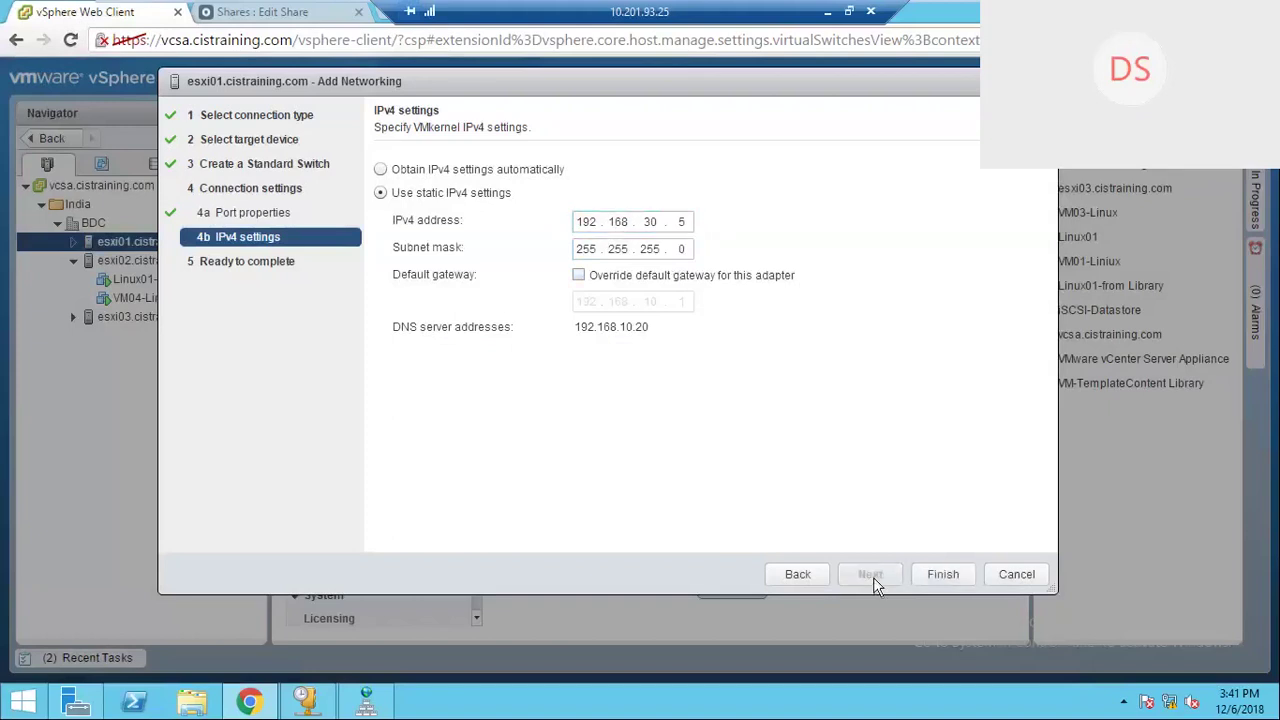
{"action": "left_click", "coordinate": [943, 577]}
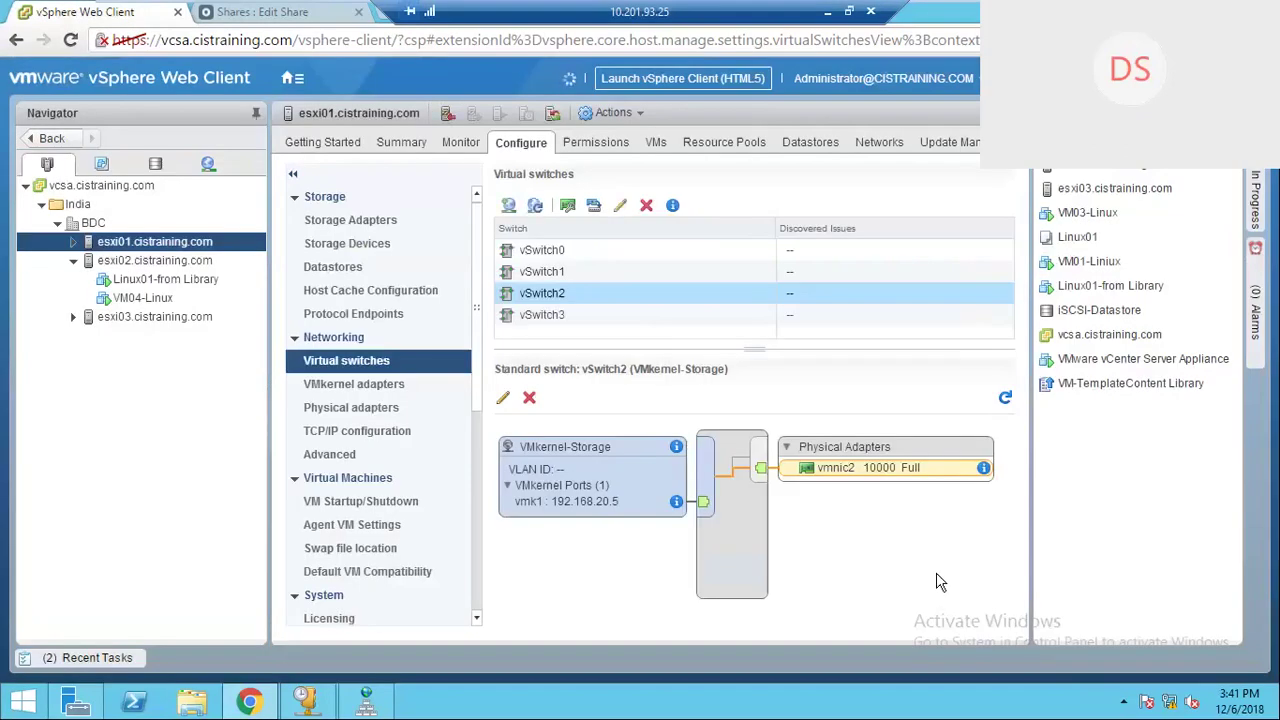
Step: On esxi02, add a VMkernel adapter on a new standard switch with vmnic4 active
{"action": "left_click", "coordinate": [163, 262]}
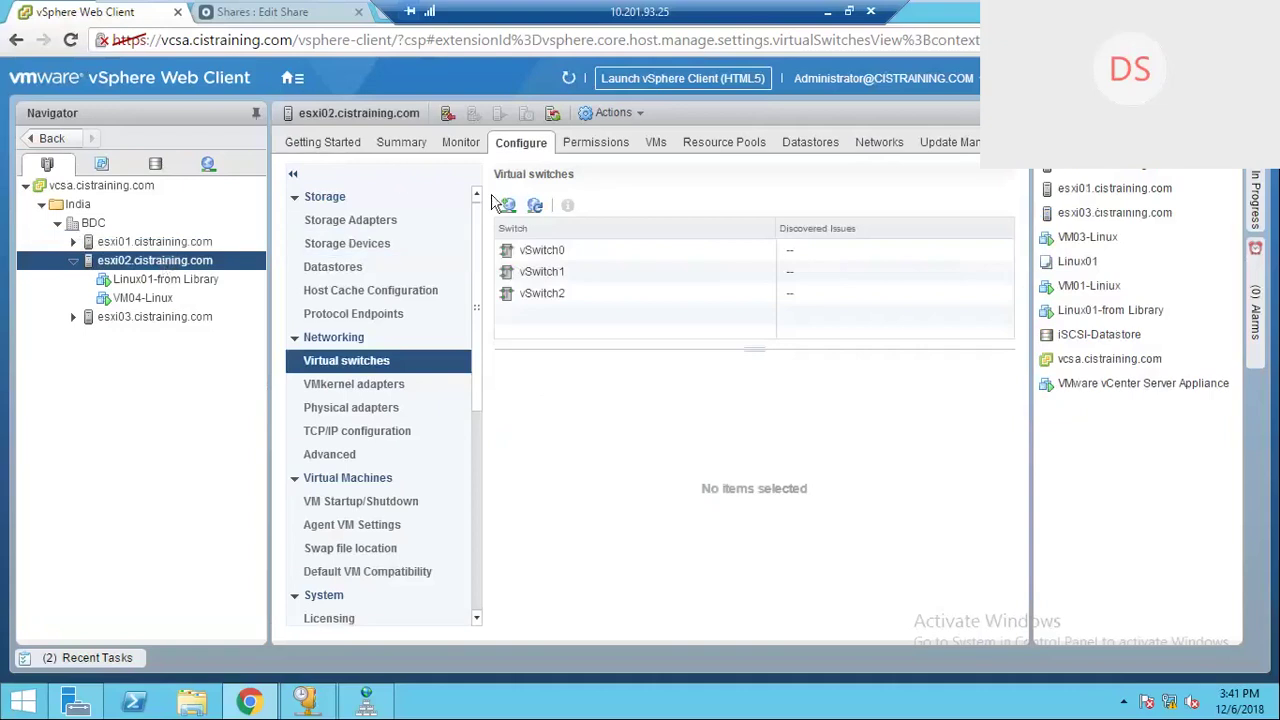
{"action": "left_click", "coordinate": [510, 207]}
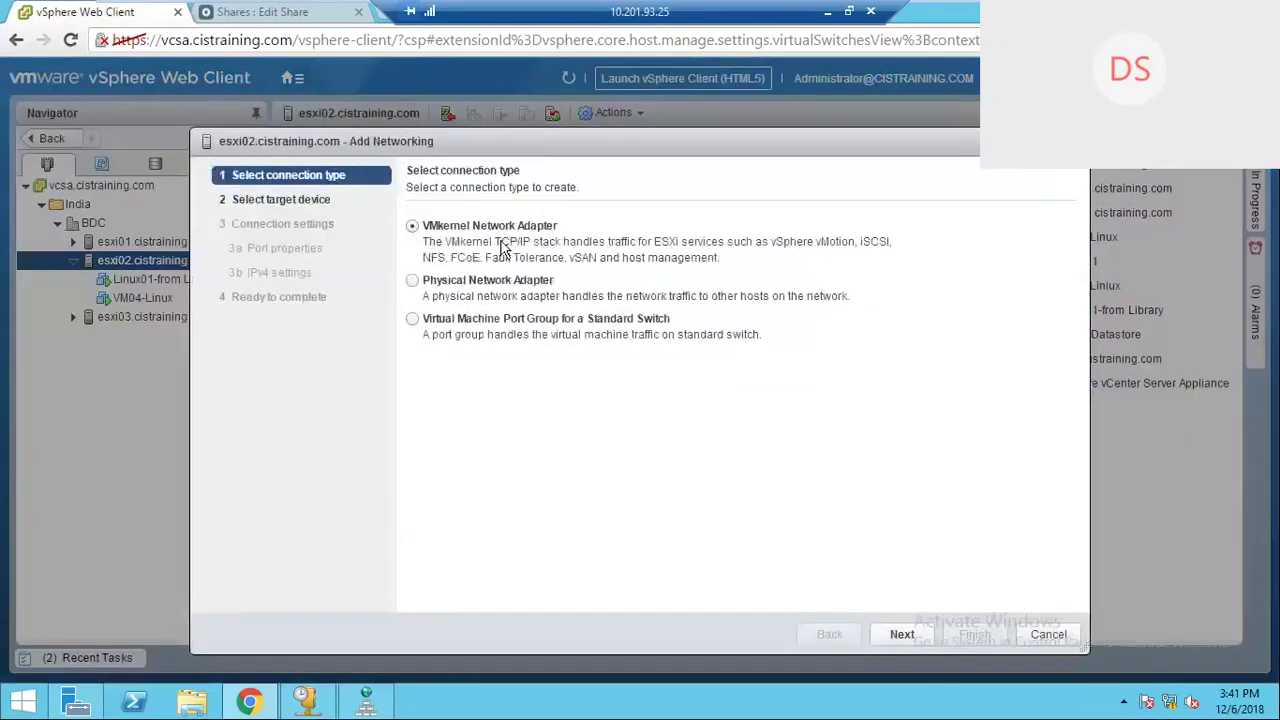
{"action": "left_click", "coordinate": [880, 634]}
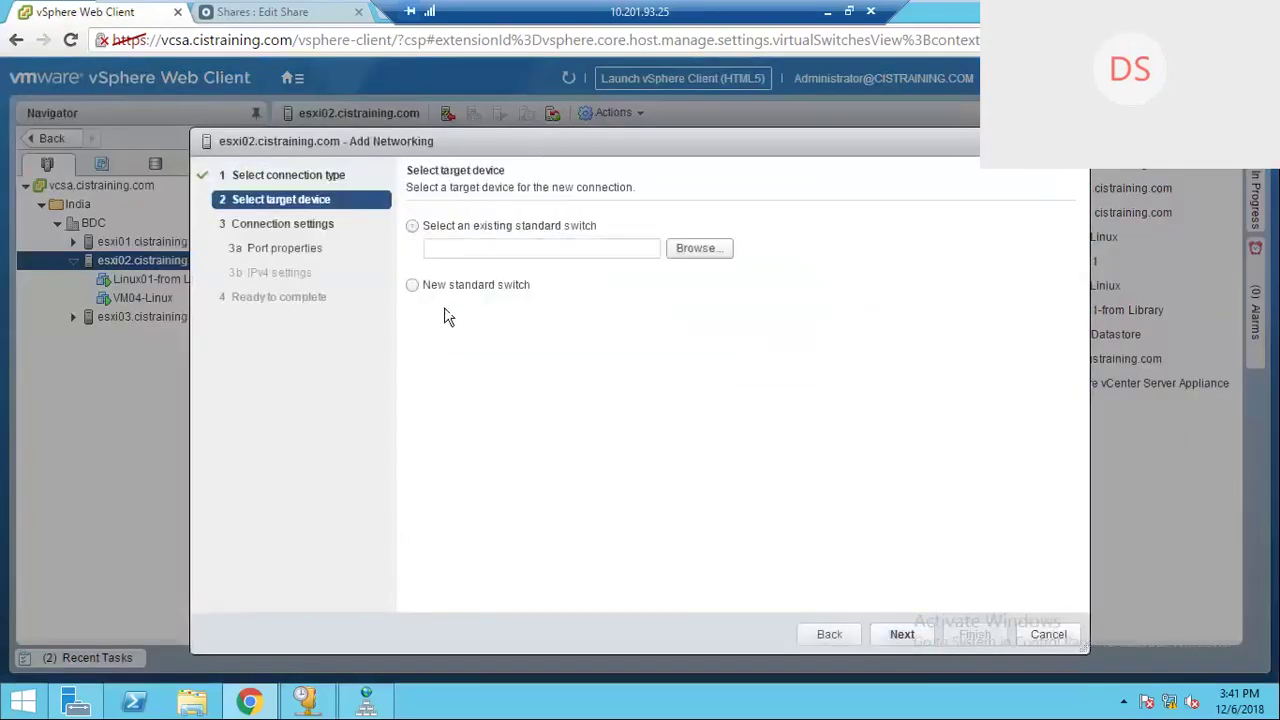
{"action": "left_click", "coordinate": [412, 285]}
{"action": "left_click", "coordinate": [912, 638]}
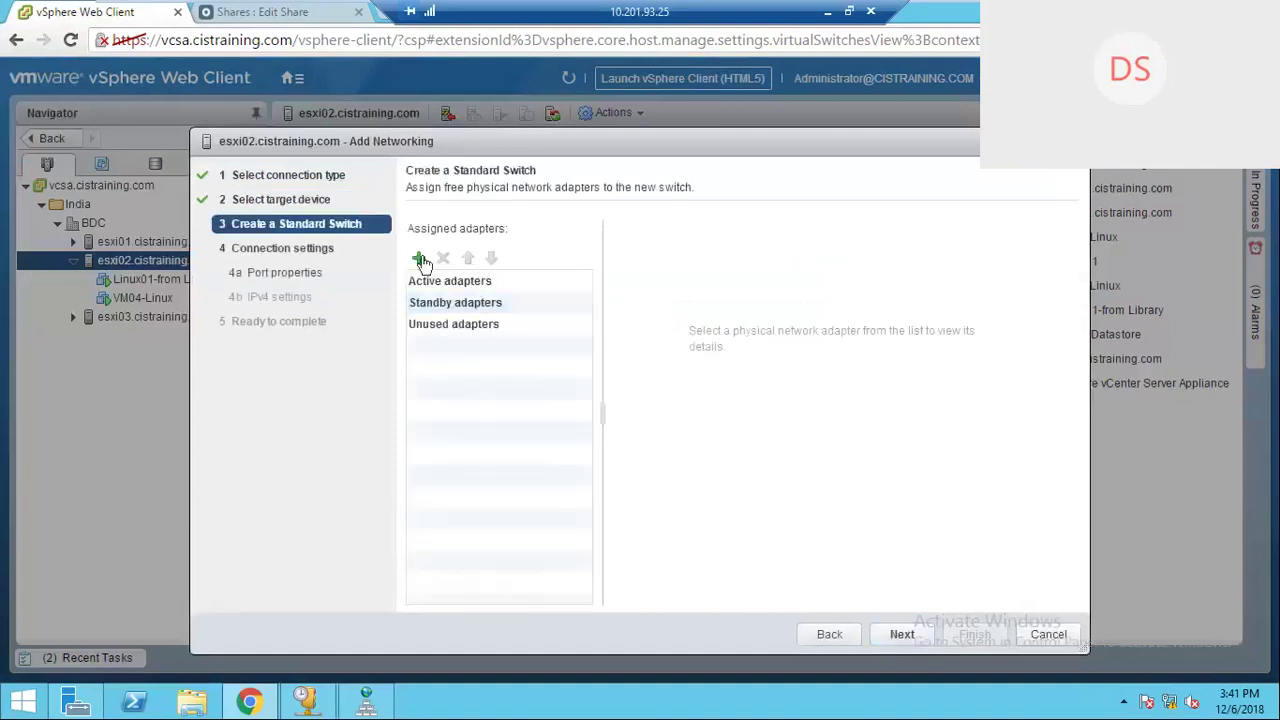
{"action": "left_click", "coordinate": [421, 260]}
{"action": "left_click", "coordinate": [471, 323]}
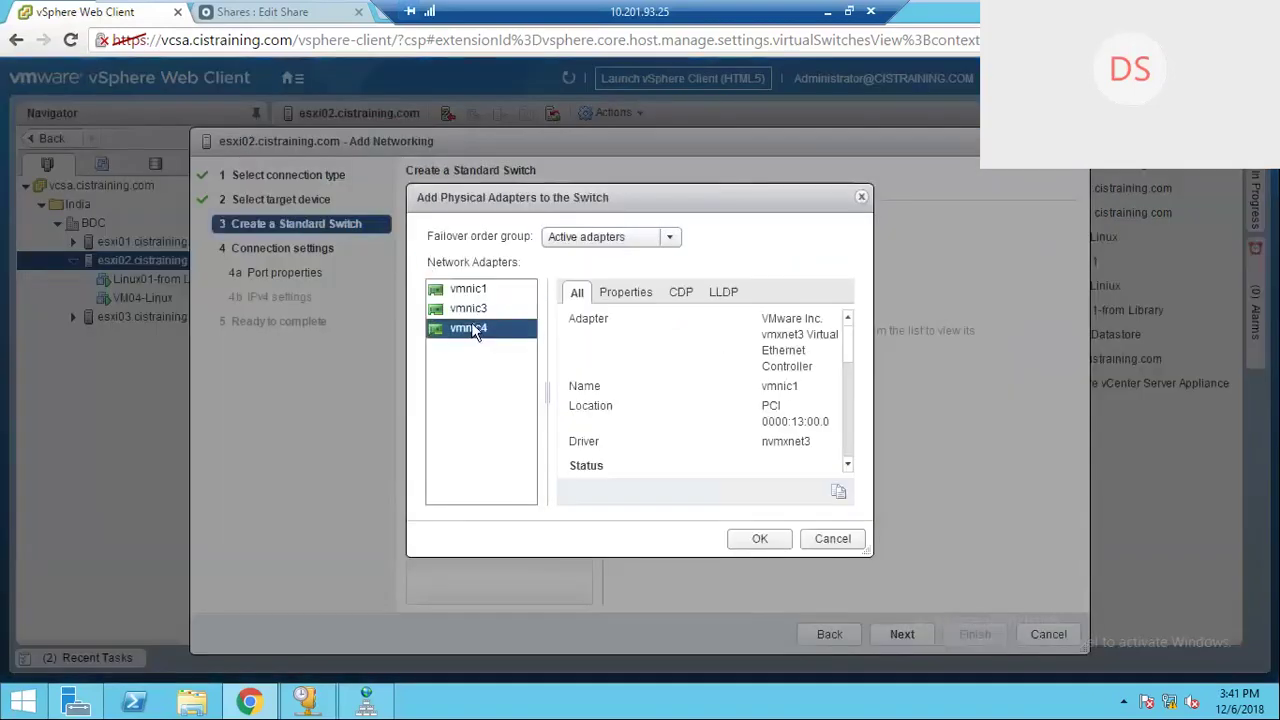
{"action": "left_click", "coordinate": [757, 540]}
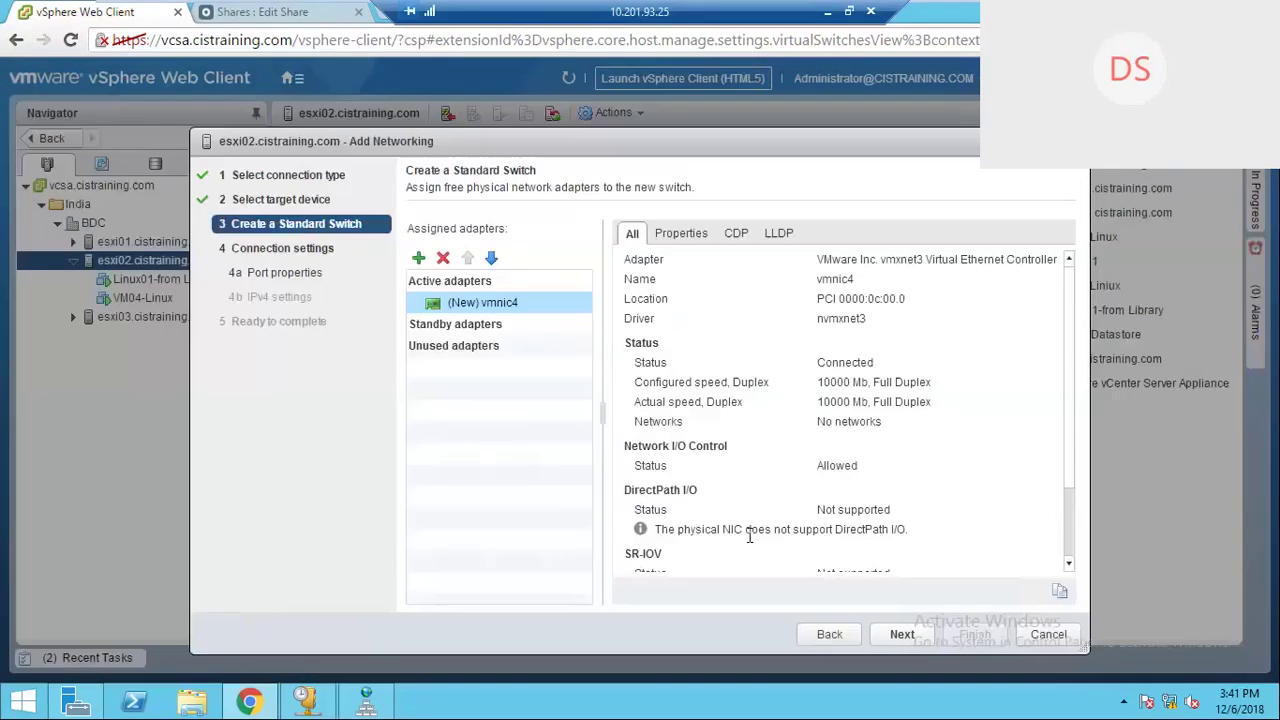
Step: Label the VMkernel port VMkernel-vMotion and enable the vMotion service
{"action": "left_click", "coordinate": [902, 635]}
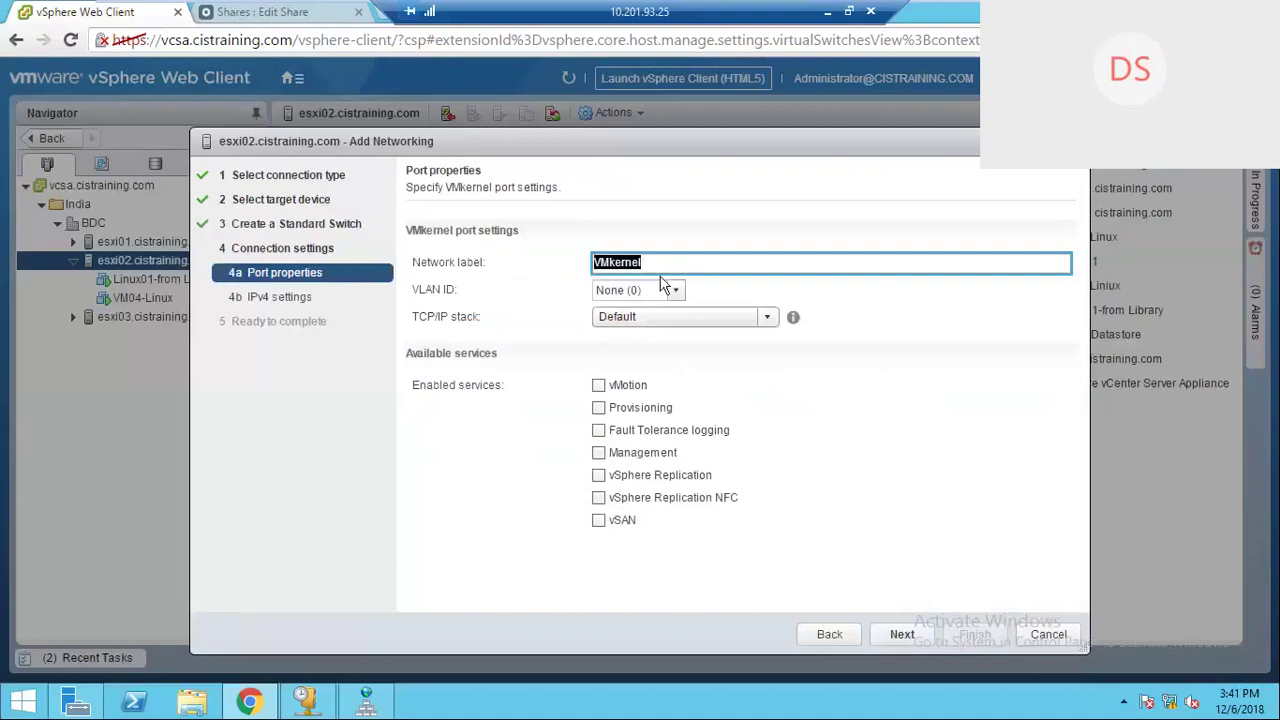
{"action": "type", "text": "VMkernel-vMotion"}
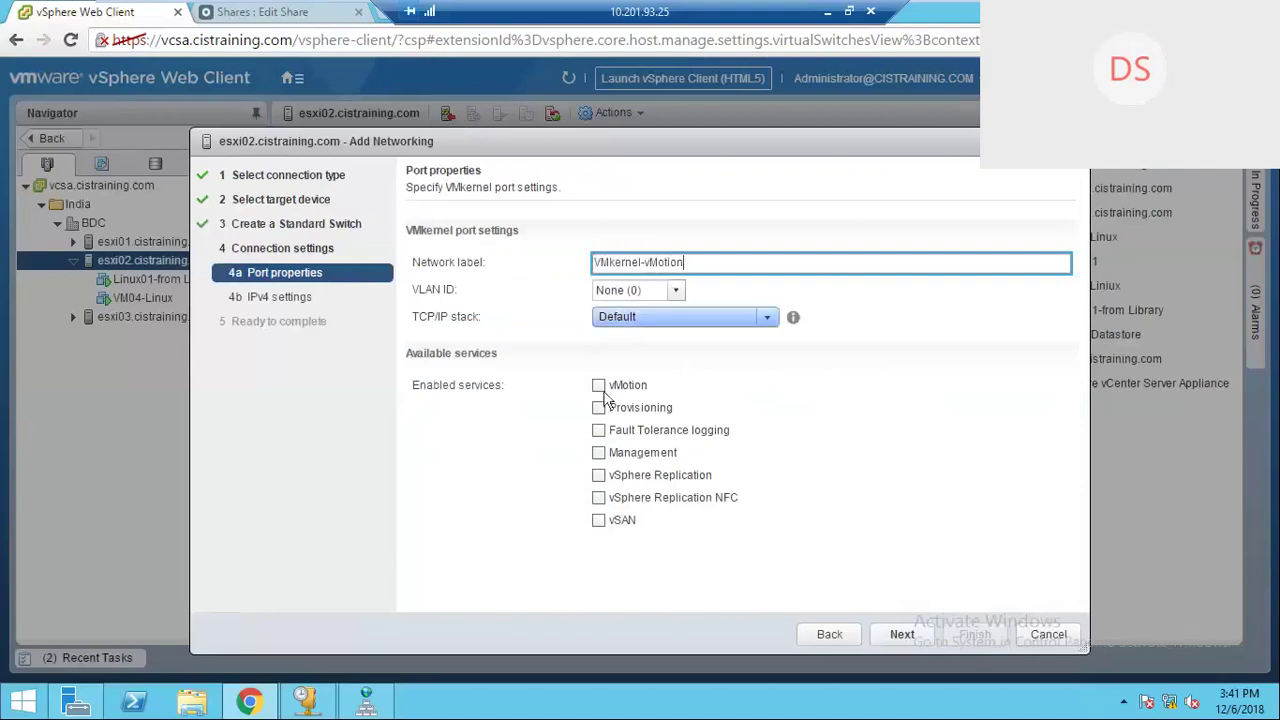
{"action": "left_click", "coordinate": [599, 387]}
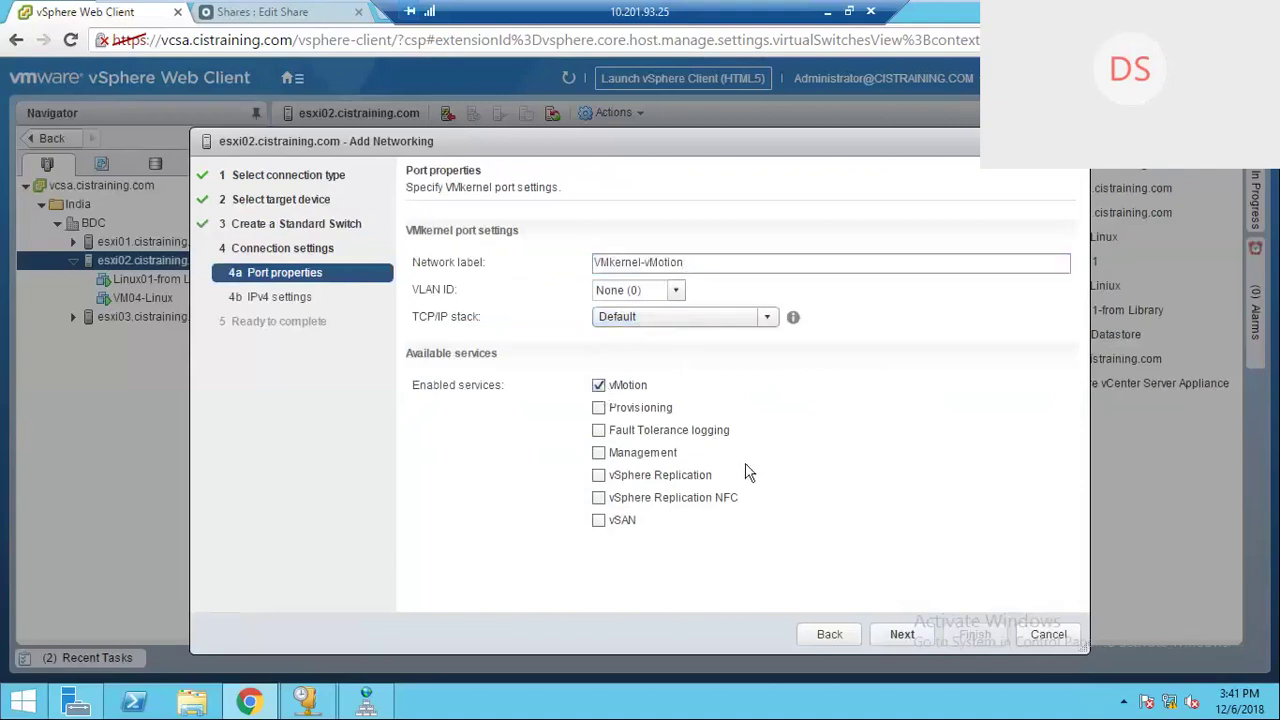
{"action": "left_click", "coordinate": [903, 635]}
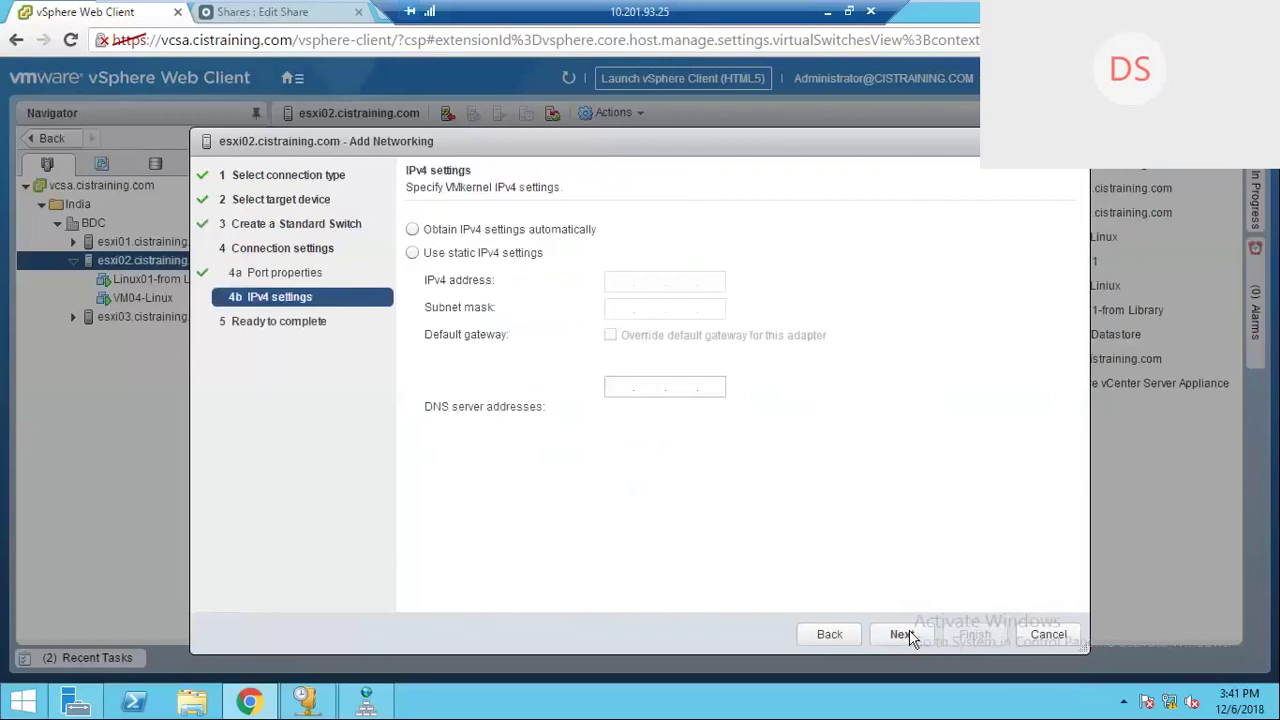
Step: Give vSwitch3's VMkernel adapter static IPv4 192.168.30.10, mask 255.255.255.0, and finish the wizard
{"action": "left_click", "coordinate": [434, 253]}
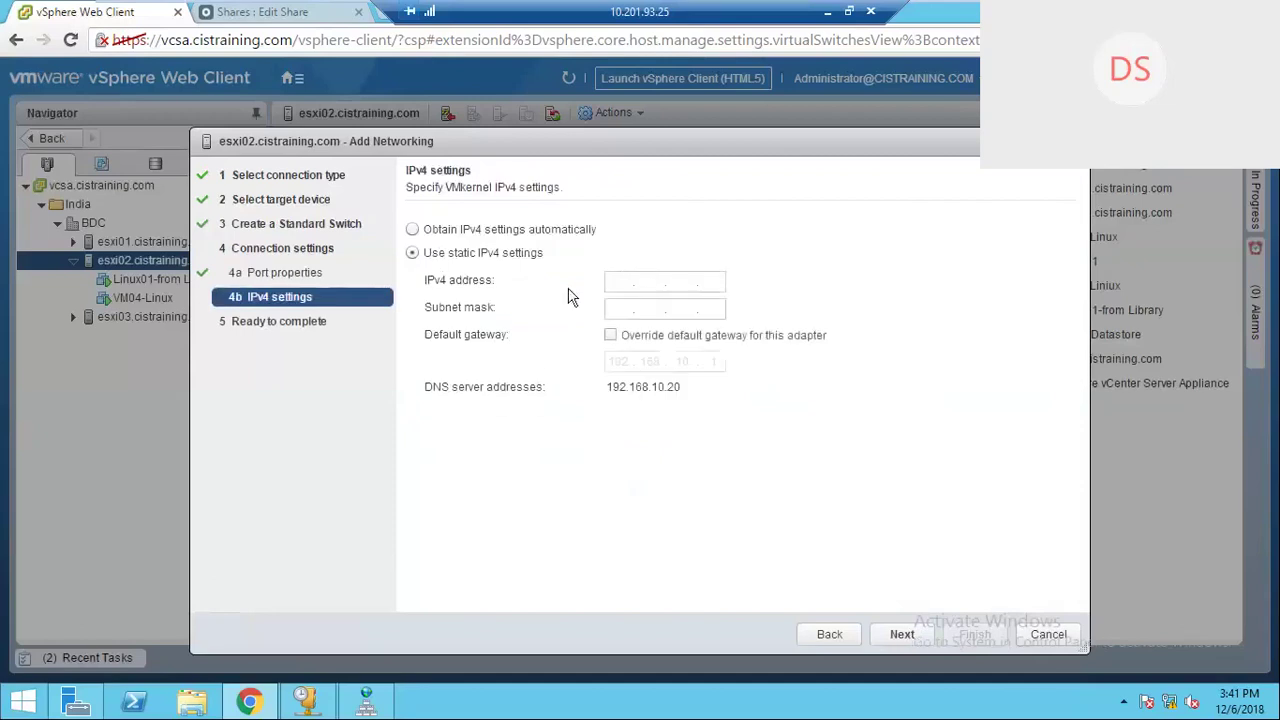
{"action": "left_click", "coordinate": [624, 281]}
{"action": "type", "text": "192.168."}
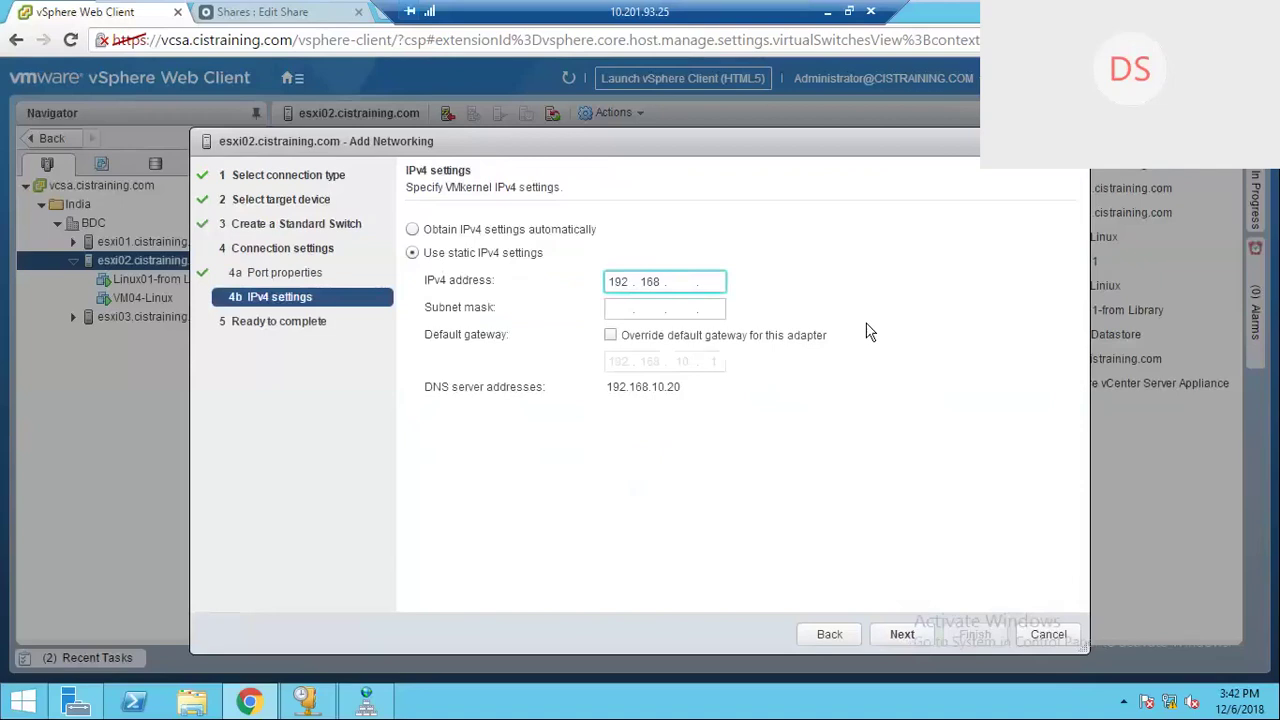
{"action": "type", "text": "30.10"}
{"action": "key", "text": "Tab"}
{"action": "type", "text": "255 "}
{"action": "type", "text": ". 255 . "}
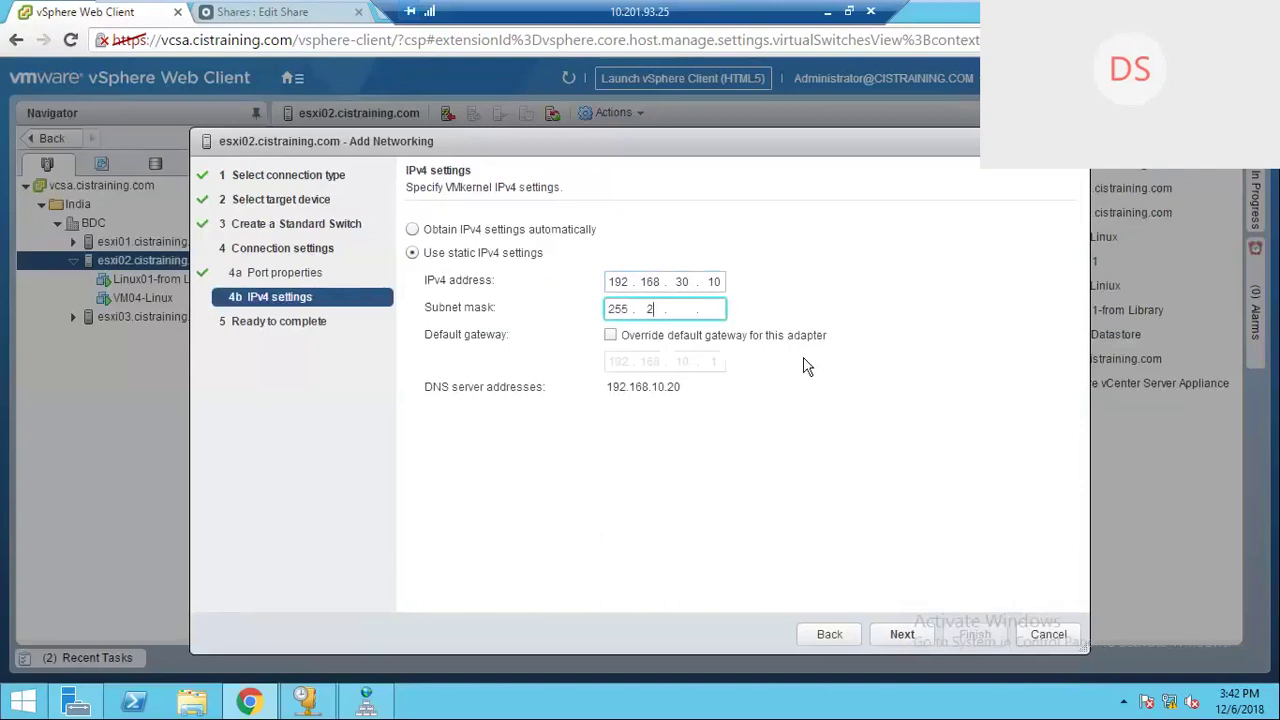
{"action": "type", "text": "255 . 0"}
{"action": "left_click", "coordinate": [915, 638]}
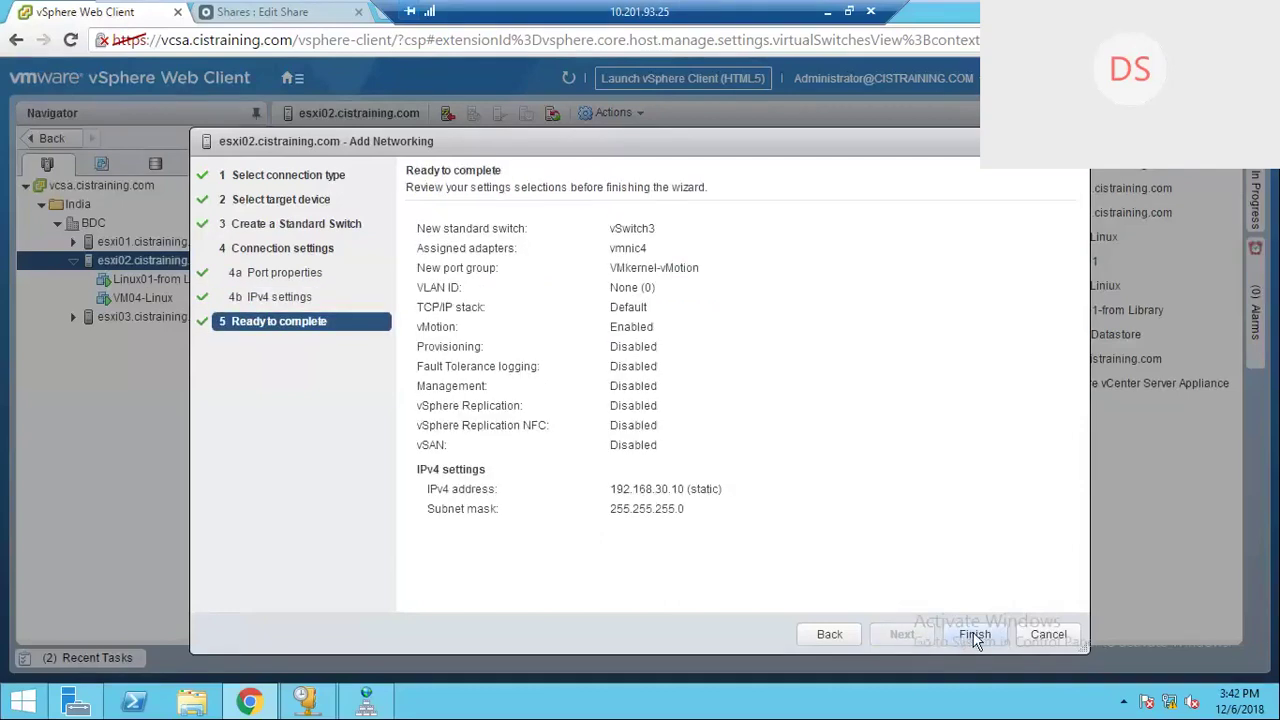
{"action": "left_click", "coordinate": [975, 636]}
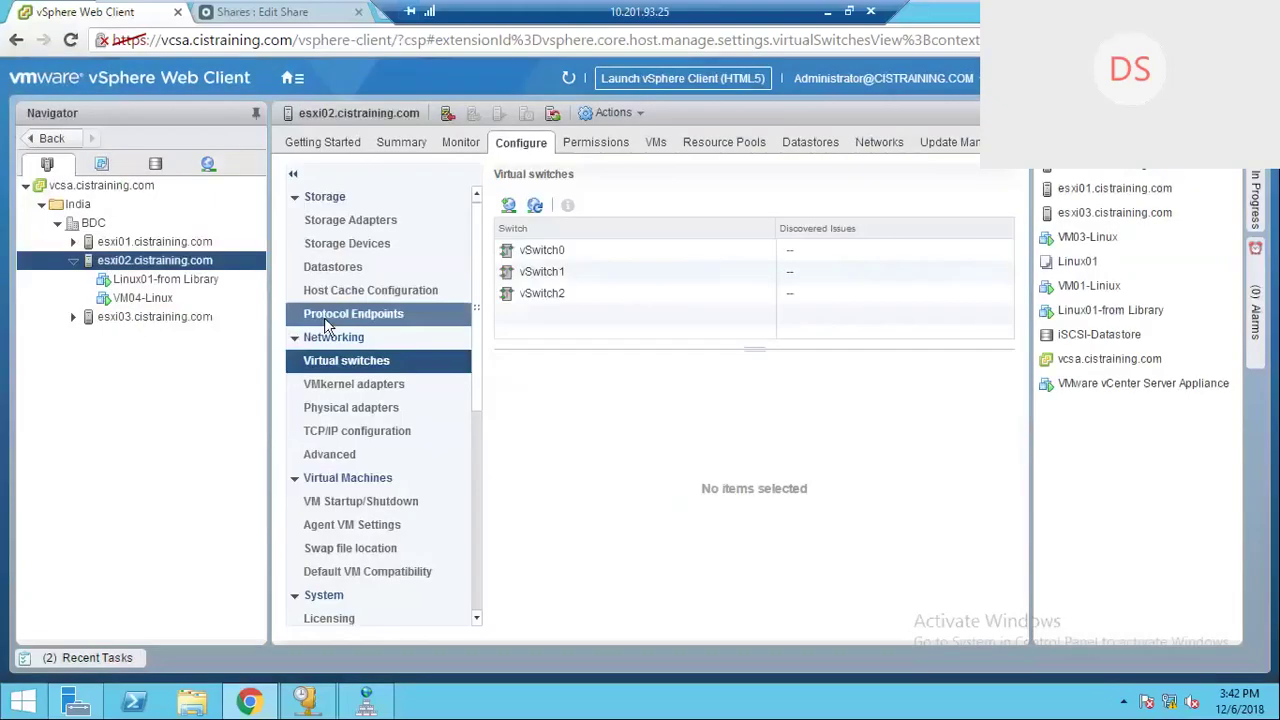
Step: Start Add Networking on esxi03 with a VMkernel Network Adapter on a new standard switch
{"action": "left_click", "coordinate": [160, 318]}
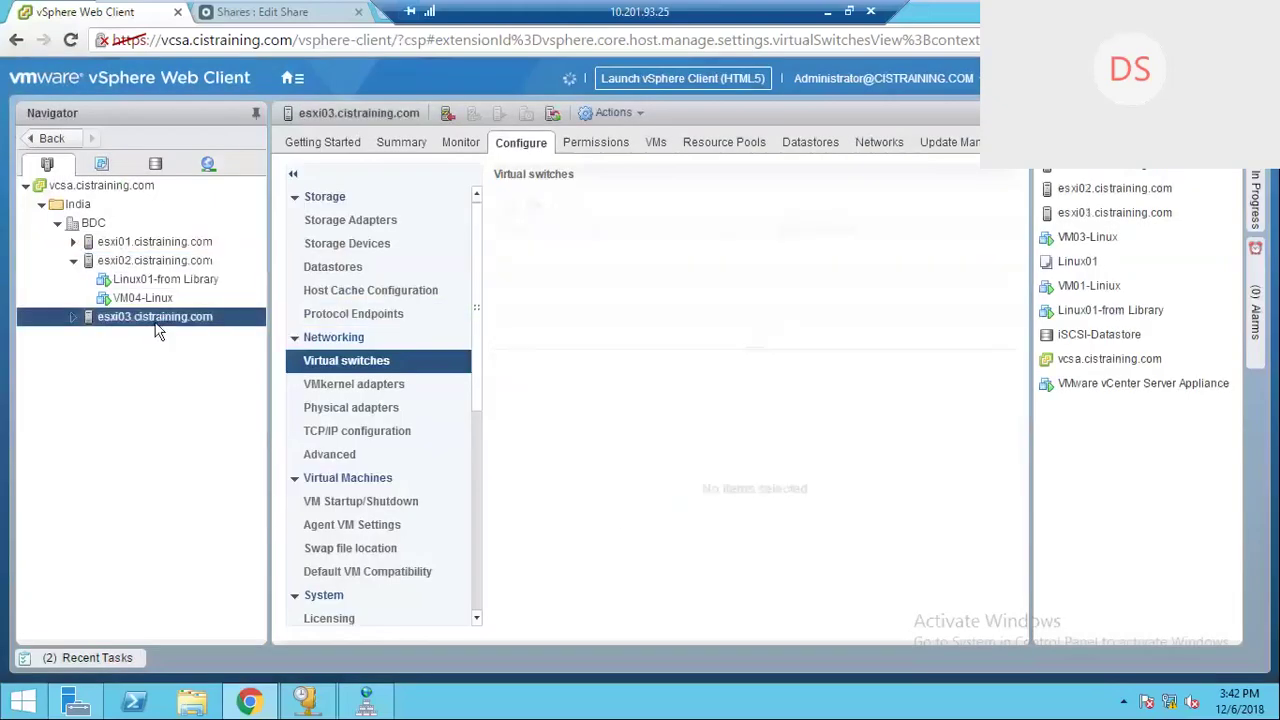
{"action": "right_click", "coordinate": [160, 318]}
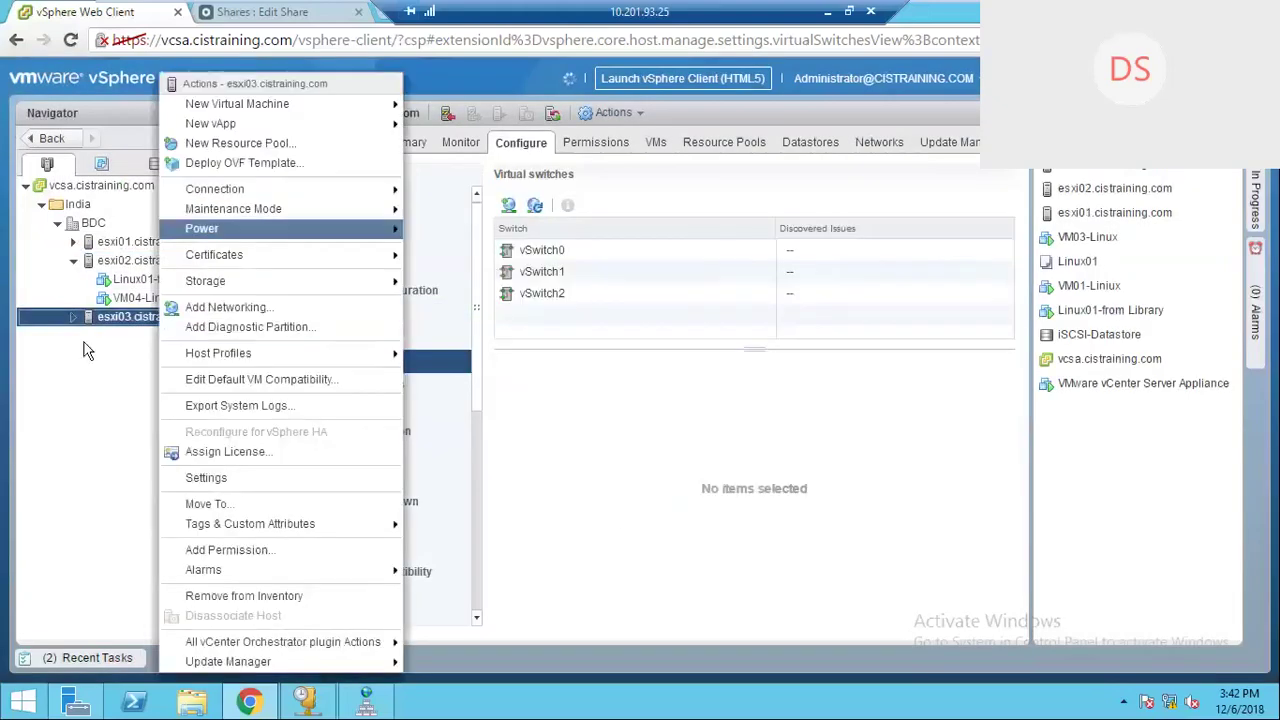
{"action": "left_click", "coordinate": [75, 374]}
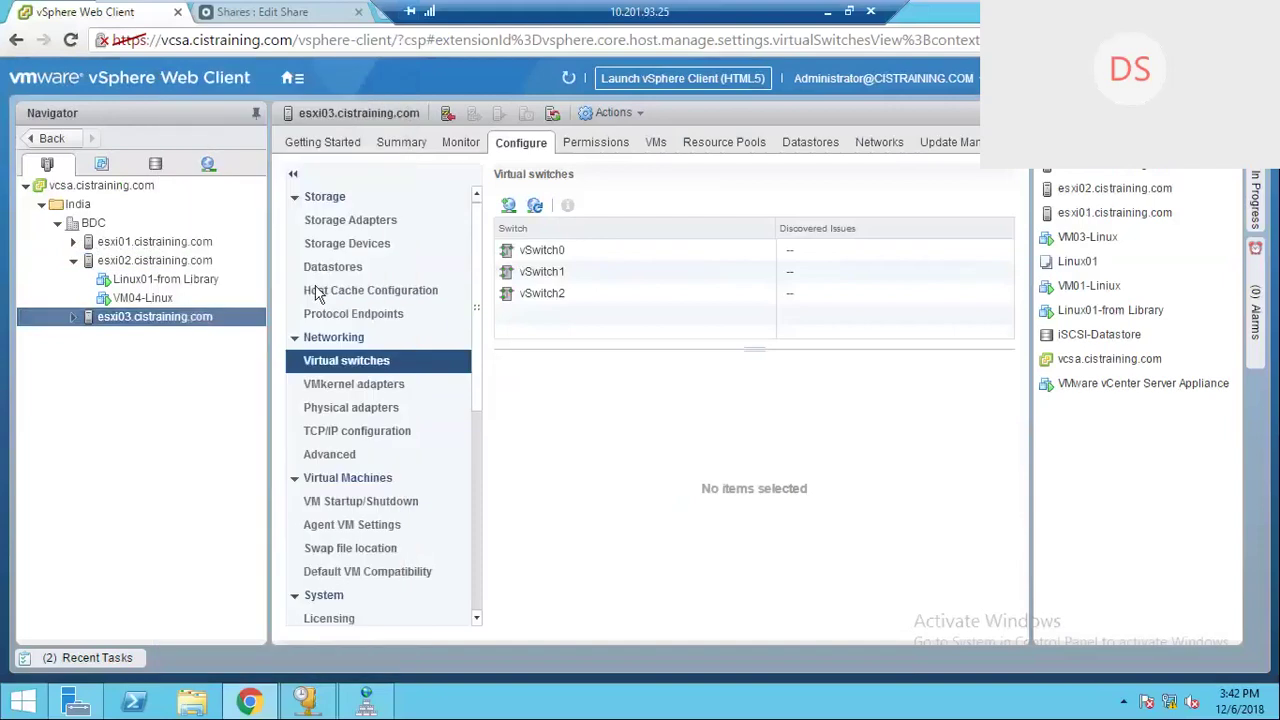
{"action": "left_click", "coordinate": [508, 206]}
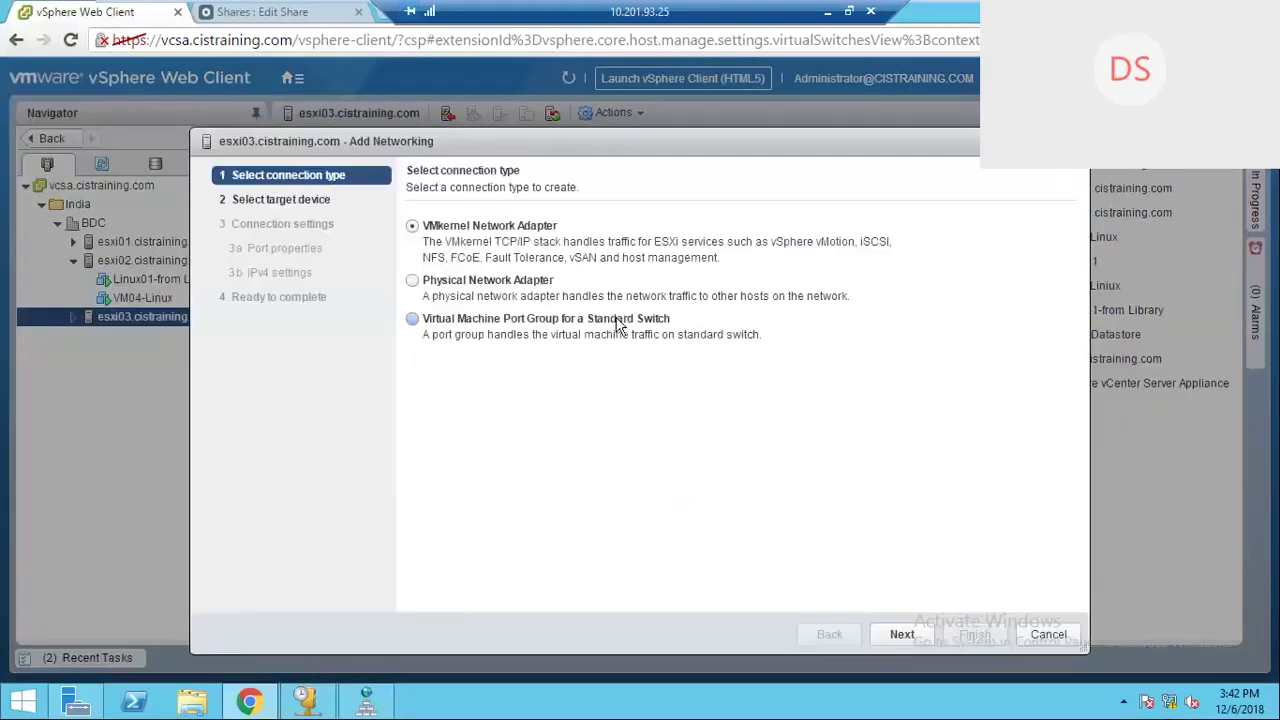
{"action": "left_click", "coordinate": [910, 638]}
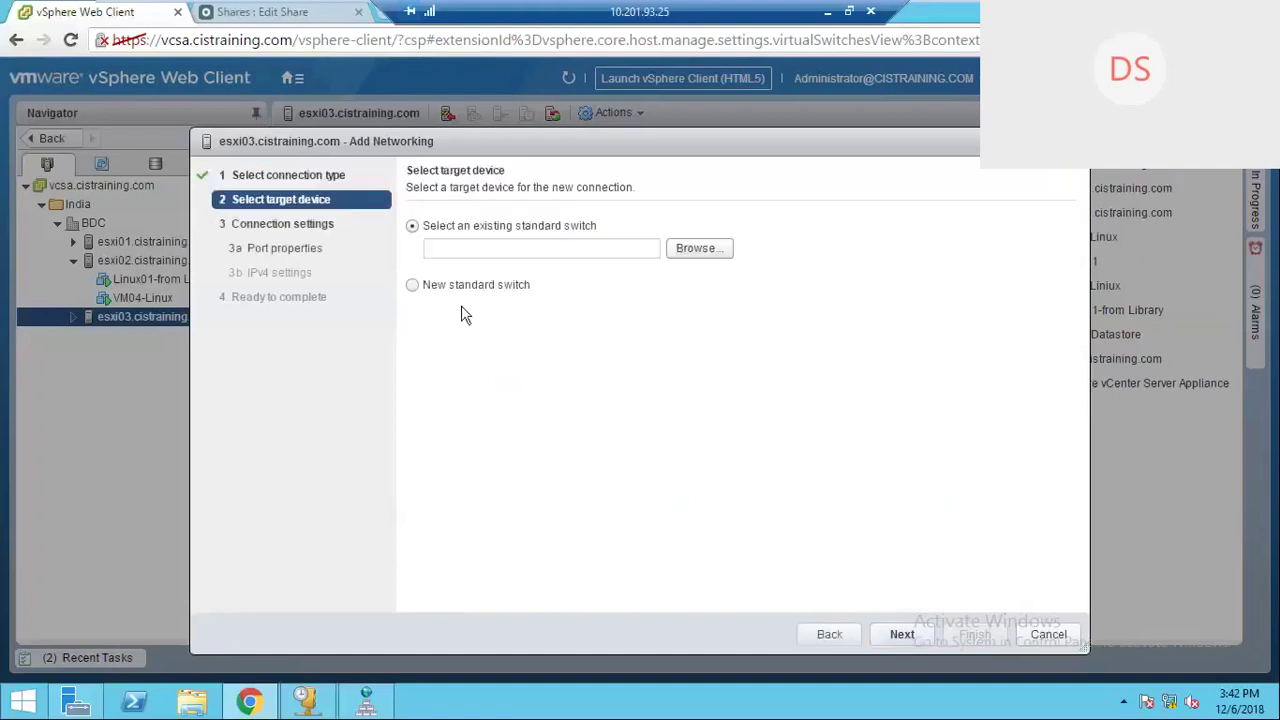
{"action": "left_click", "coordinate": [412, 285]}
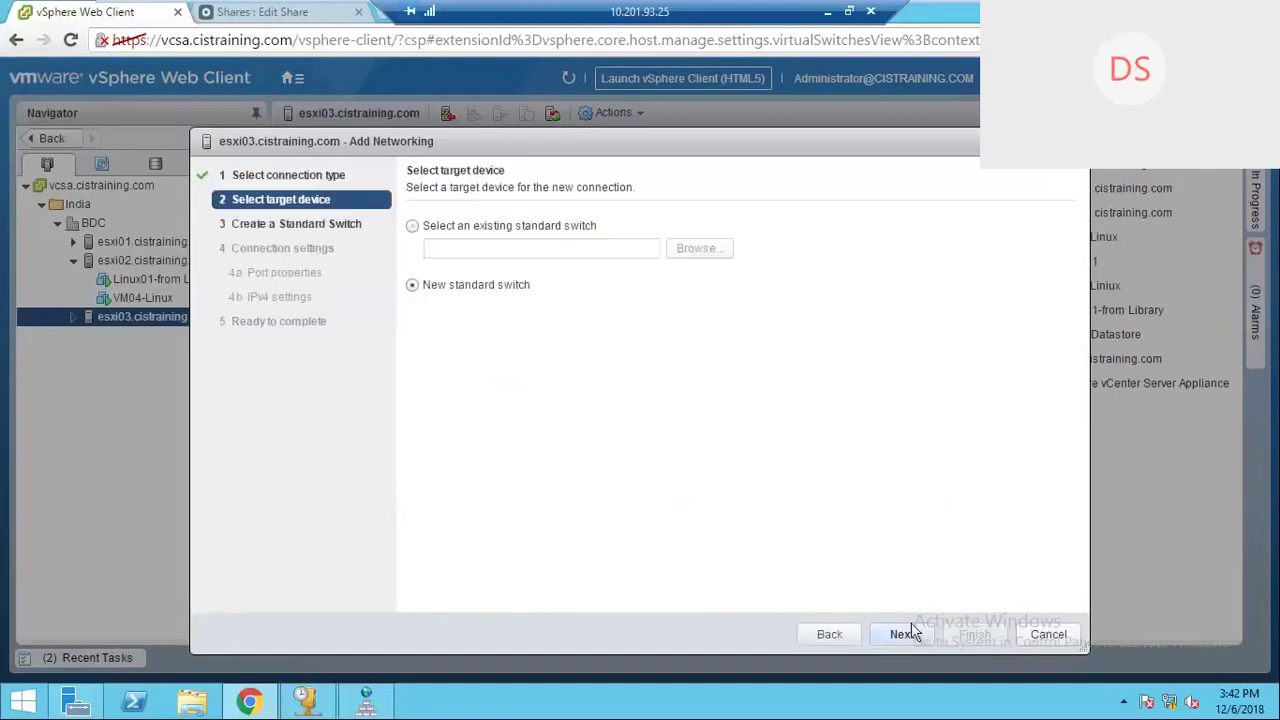
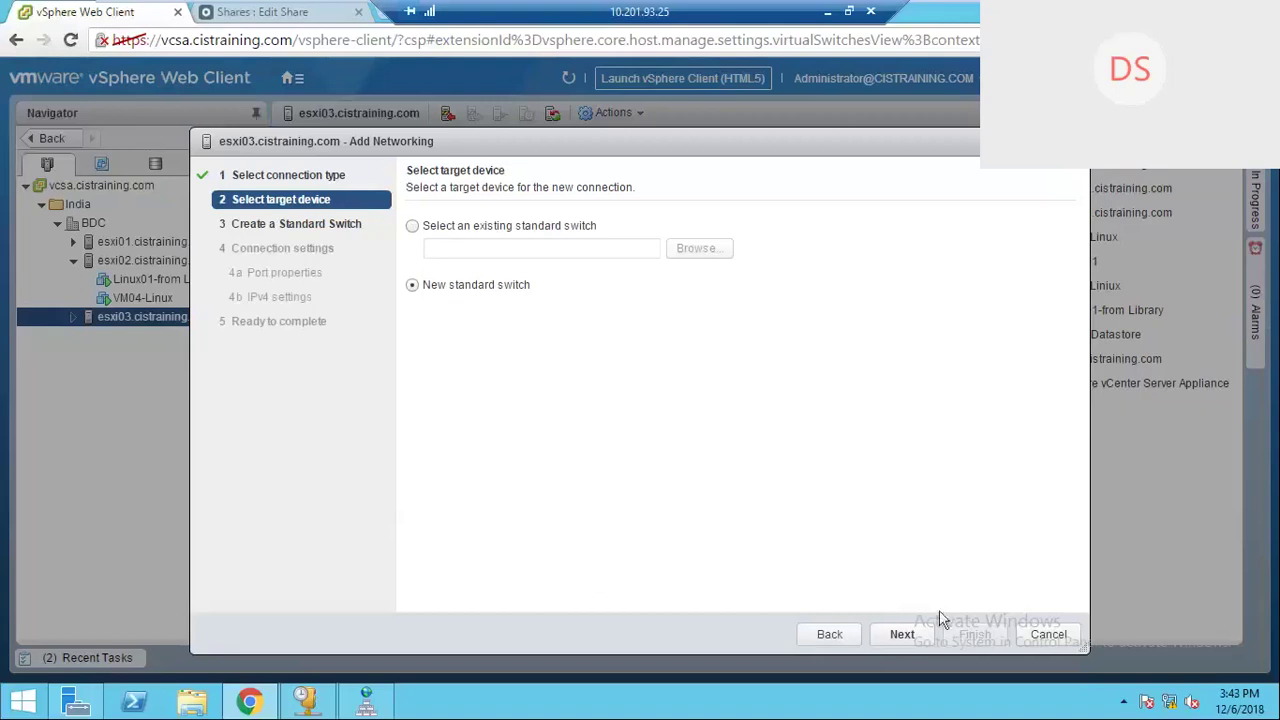
Step: Create new standard switch vSwitch3 on vmnic4 with a vMotion-enabled VMkernel port labelled VMkernel-vMotion
{"action": "left_click", "coordinate": [903, 636]}
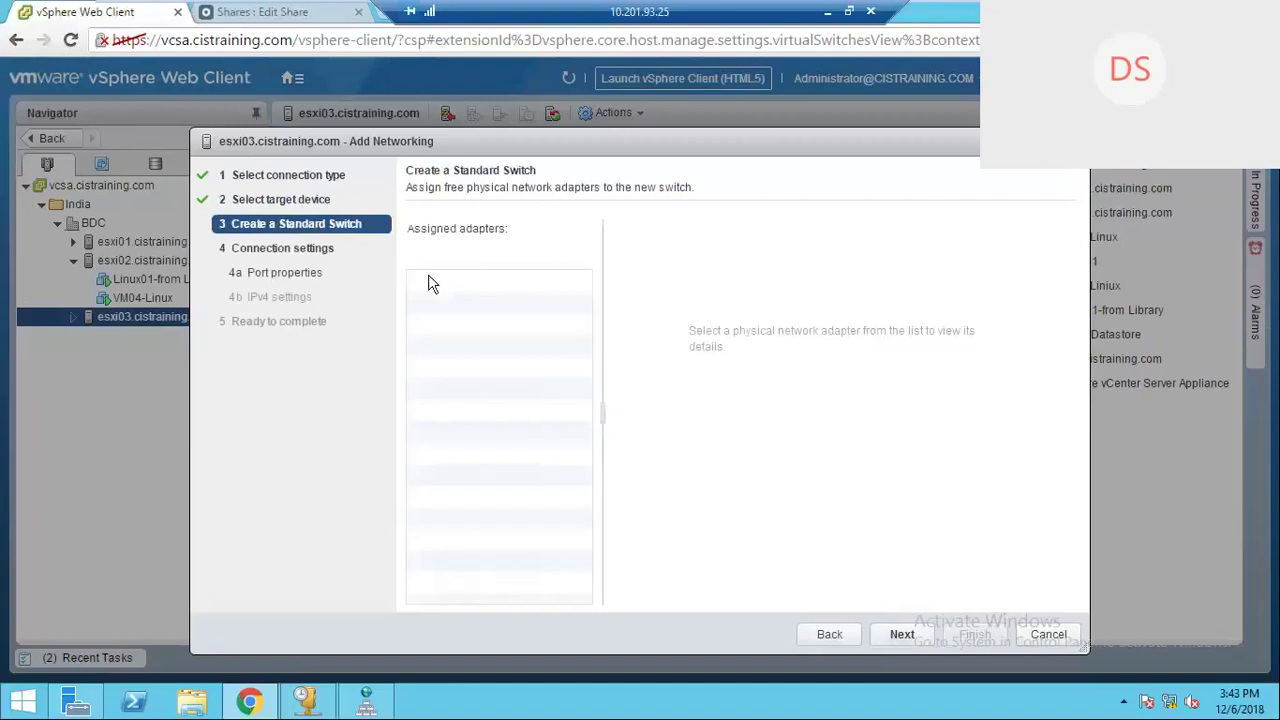
{"action": "left_click", "coordinate": [418, 260]}
{"action": "left_click", "coordinate": [488, 330]}
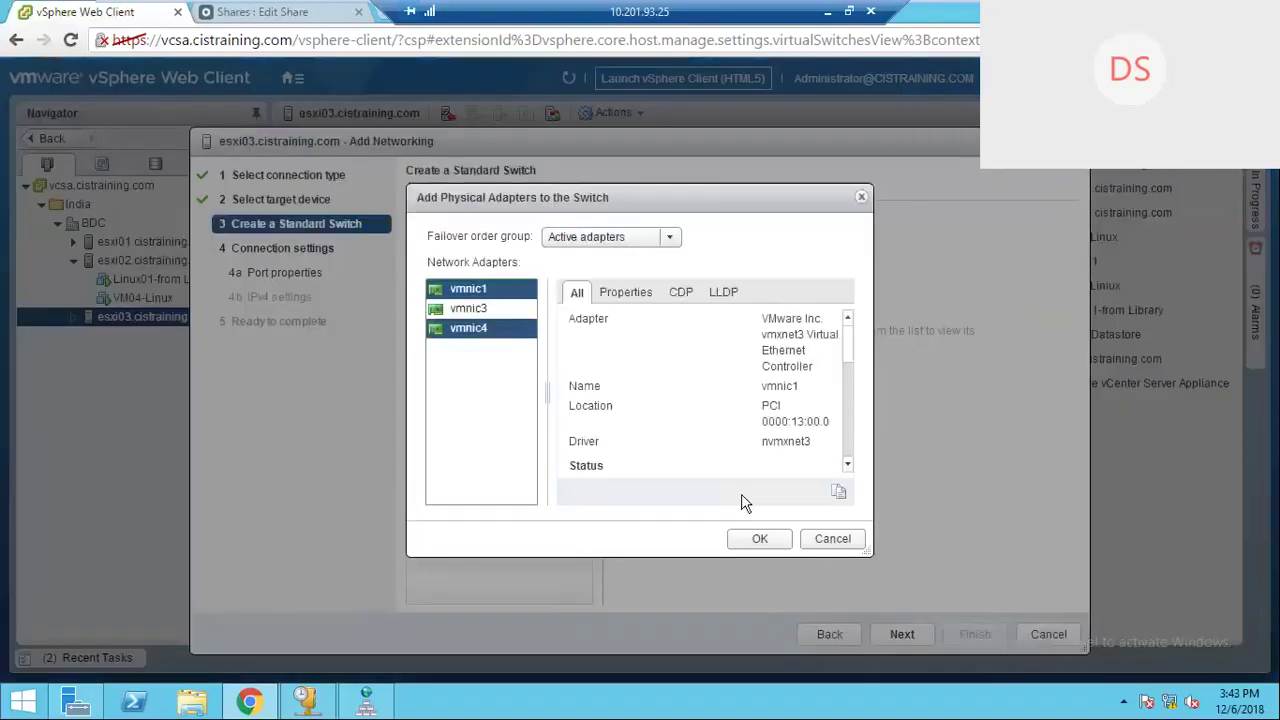
{"action": "left_click", "coordinate": [762, 539]}
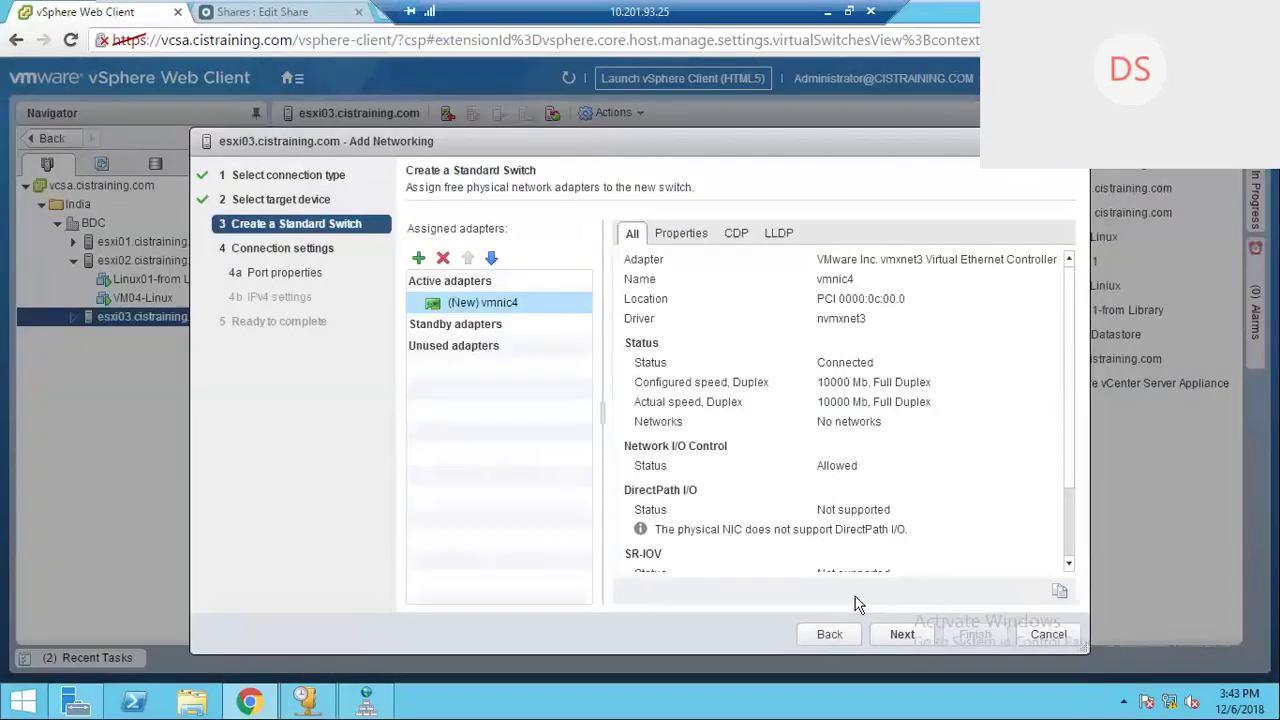
{"action": "left_click", "coordinate": [901, 634]}
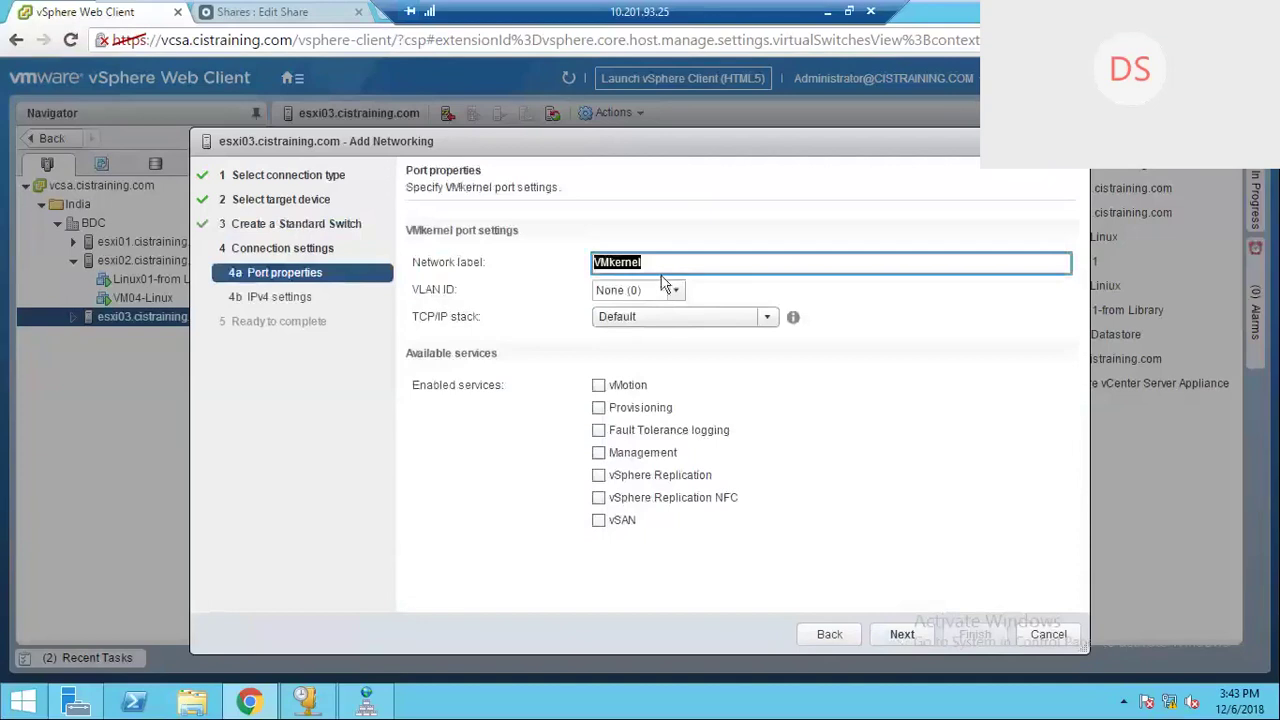
{"action": "type", "text": "VMkernel-vMotion"}
{"action": "left_click", "coordinate": [599, 387]}
{"action": "left_click", "coordinate": [902, 634]}
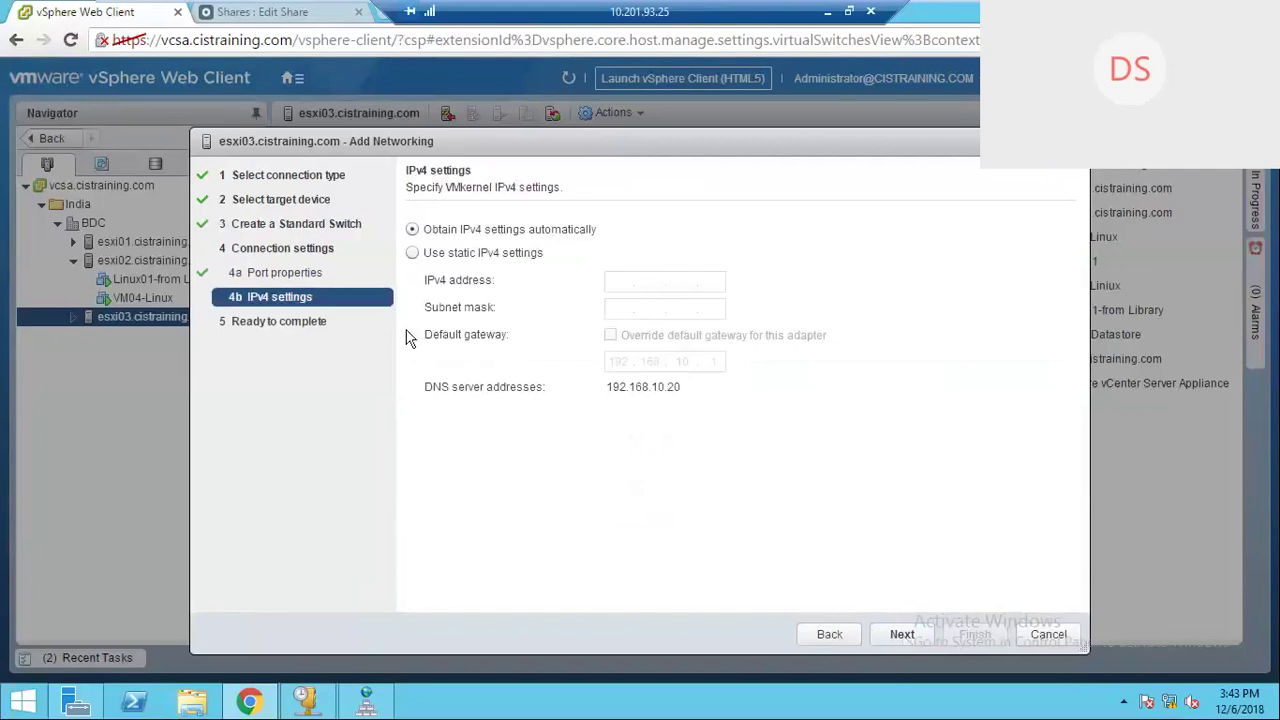
Step: Give the VMkernel adapter static IPv4 192.168.30.15, mask 255.255.255.0, and finish the wizard
{"action": "left_click", "coordinate": [412, 253]}
{"action": "left_click", "coordinate": [612, 281]}
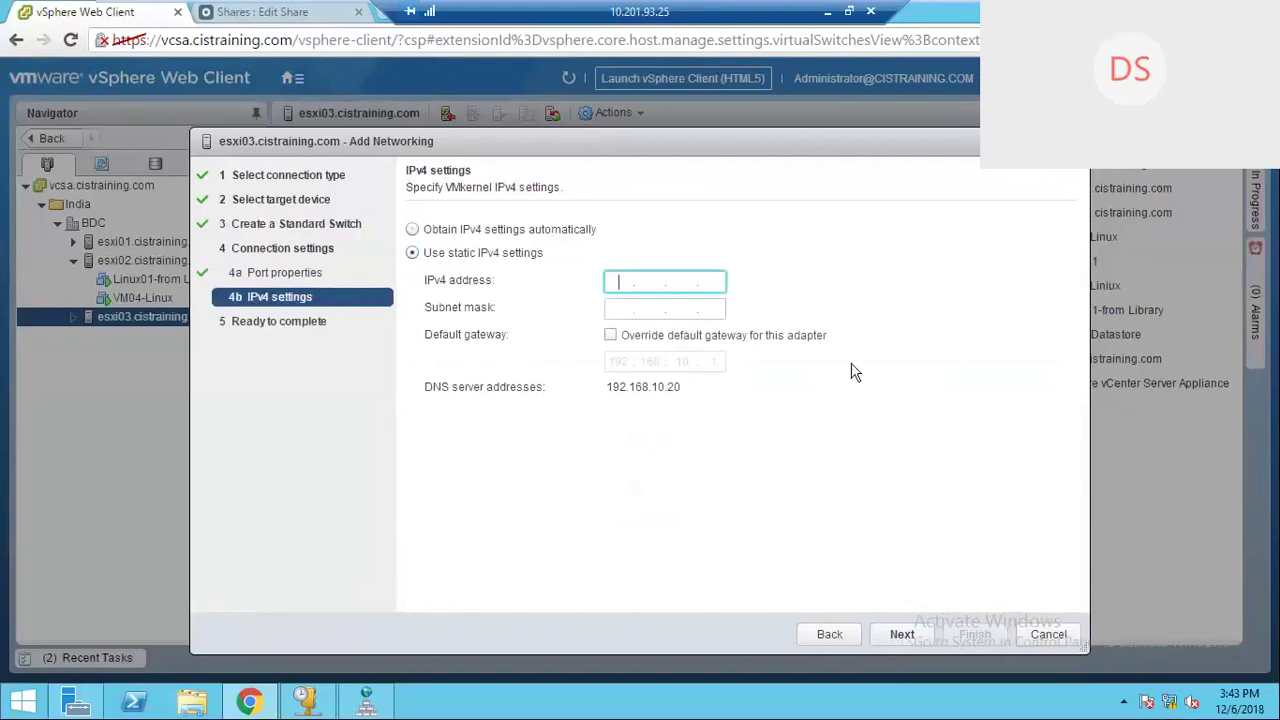
{"action": "type", "text": "192.168."}
{"action": "type", "text": "30.15"}
{"action": "left_click", "coordinate": [621, 311]}
{"action": "type", "text": "255.255.255."}
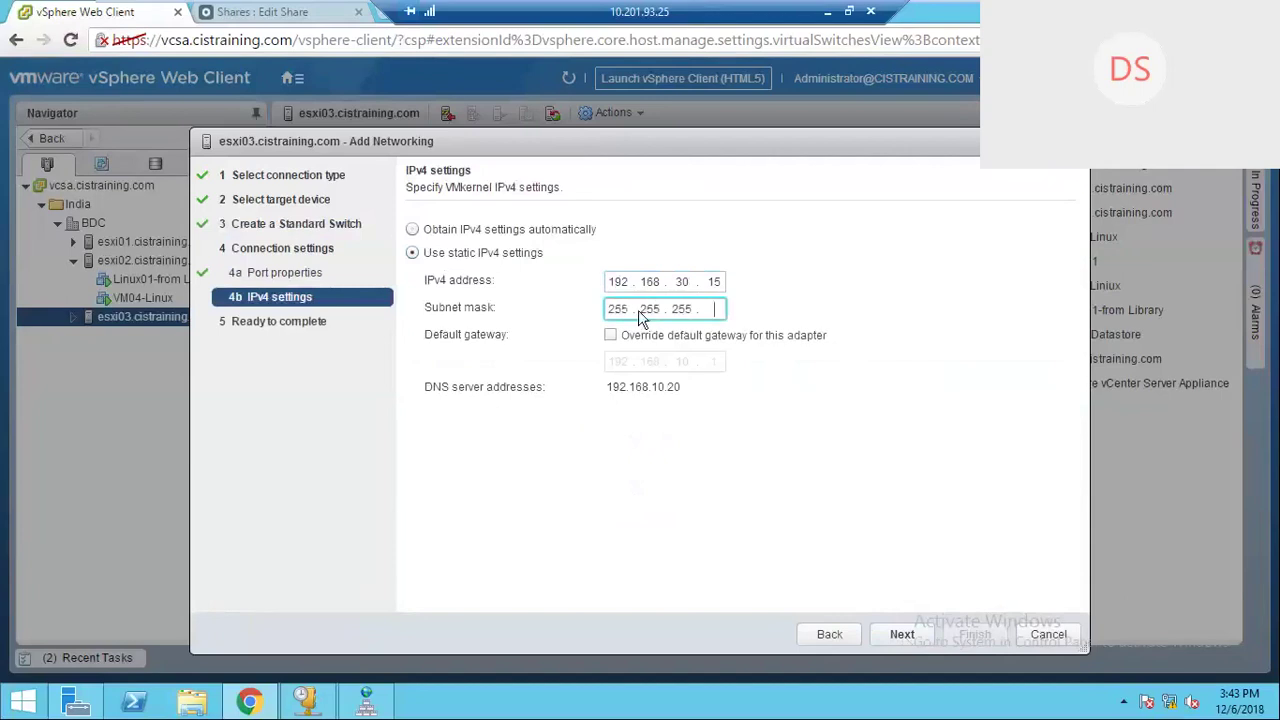
{"action": "type", "text": "0"}
{"action": "left_click", "coordinate": [901, 634]}
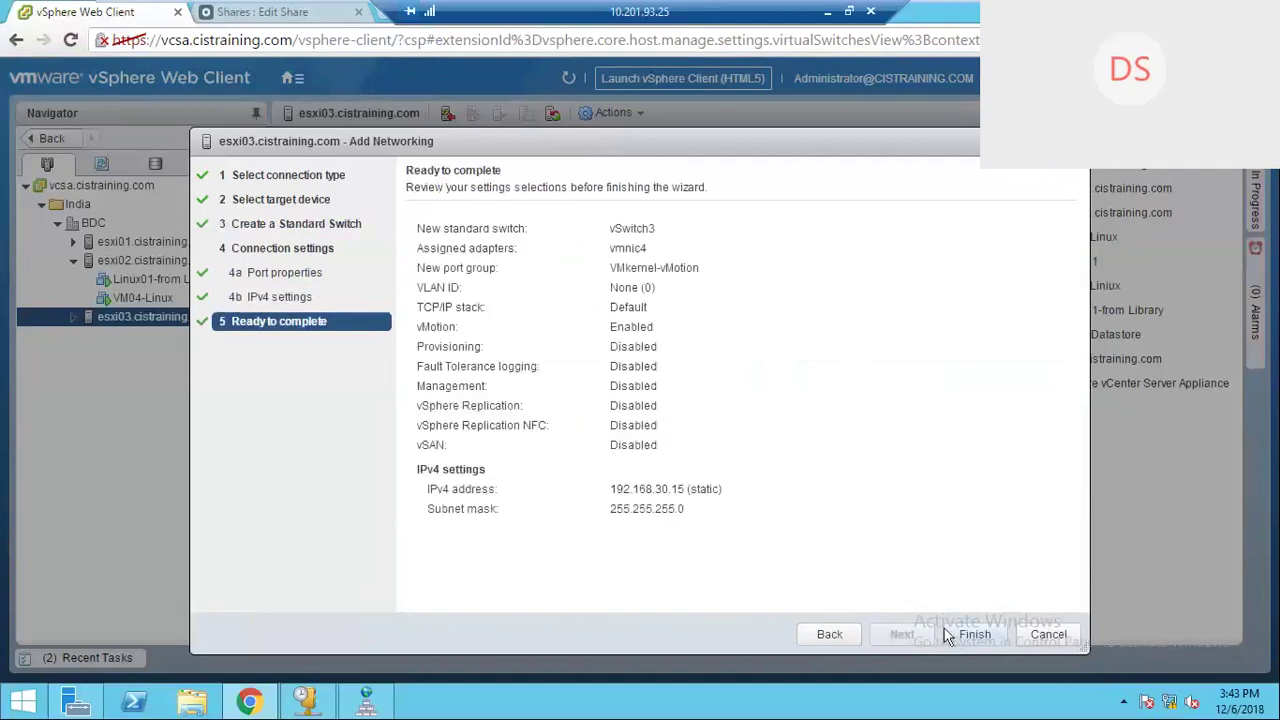
{"action": "left_click", "coordinate": [946, 634]}
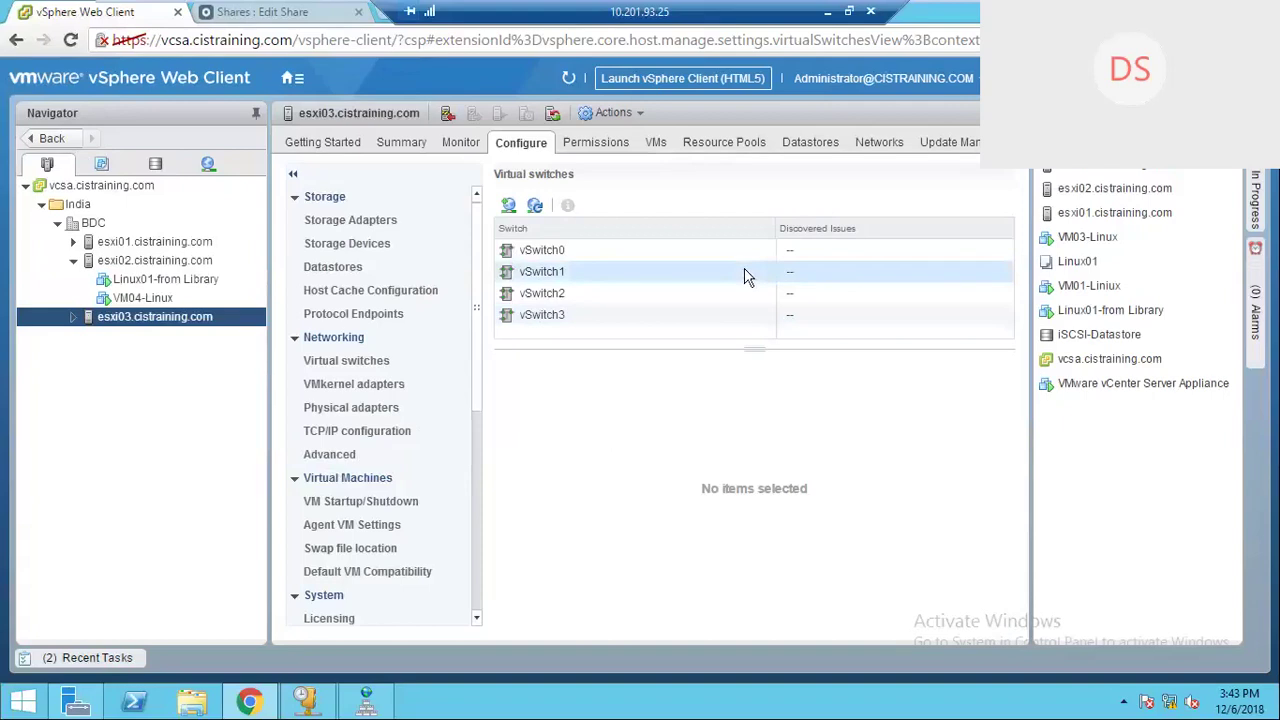
Step: Expand esxi03, browse VM01-Linux, VM03-Linux and VM04-Linux, and end on Linux01-from Library
{"action": "left_click", "coordinate": [73, 316]}
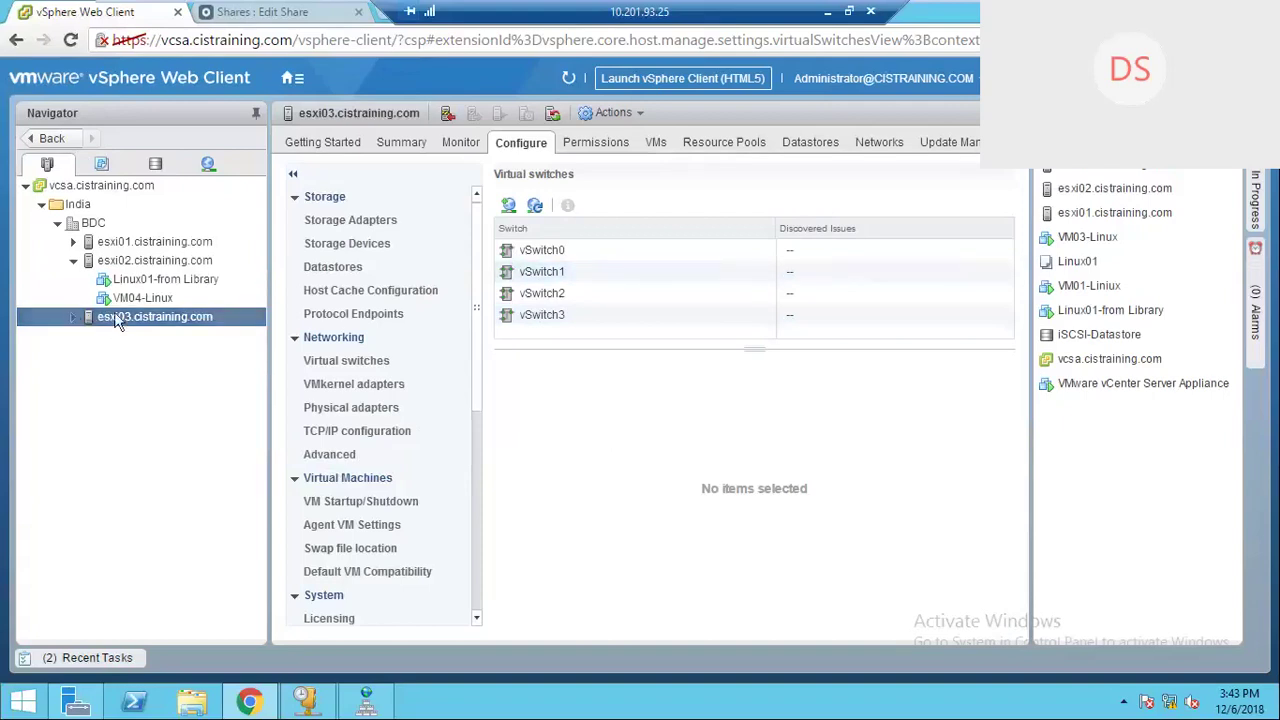
{"action": "left_click", "coordinate": [130, 337]}
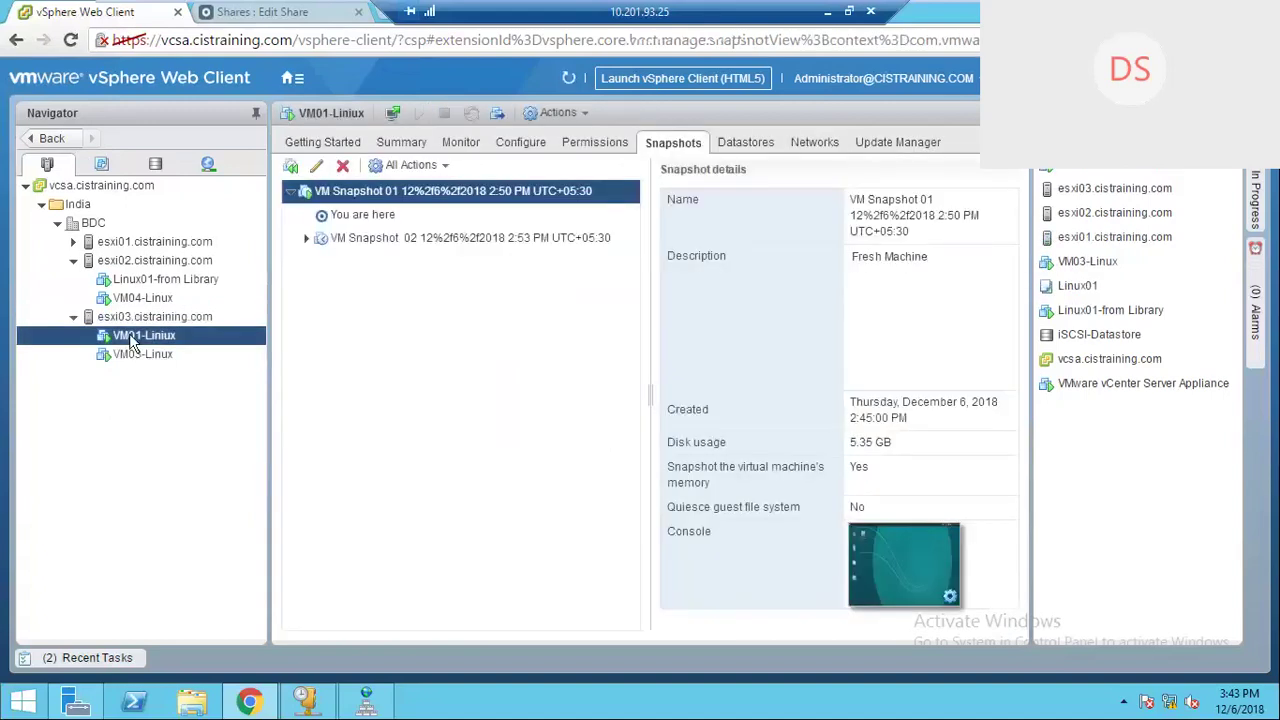
{"action": "left_click", "coordinate": [132, 355]}
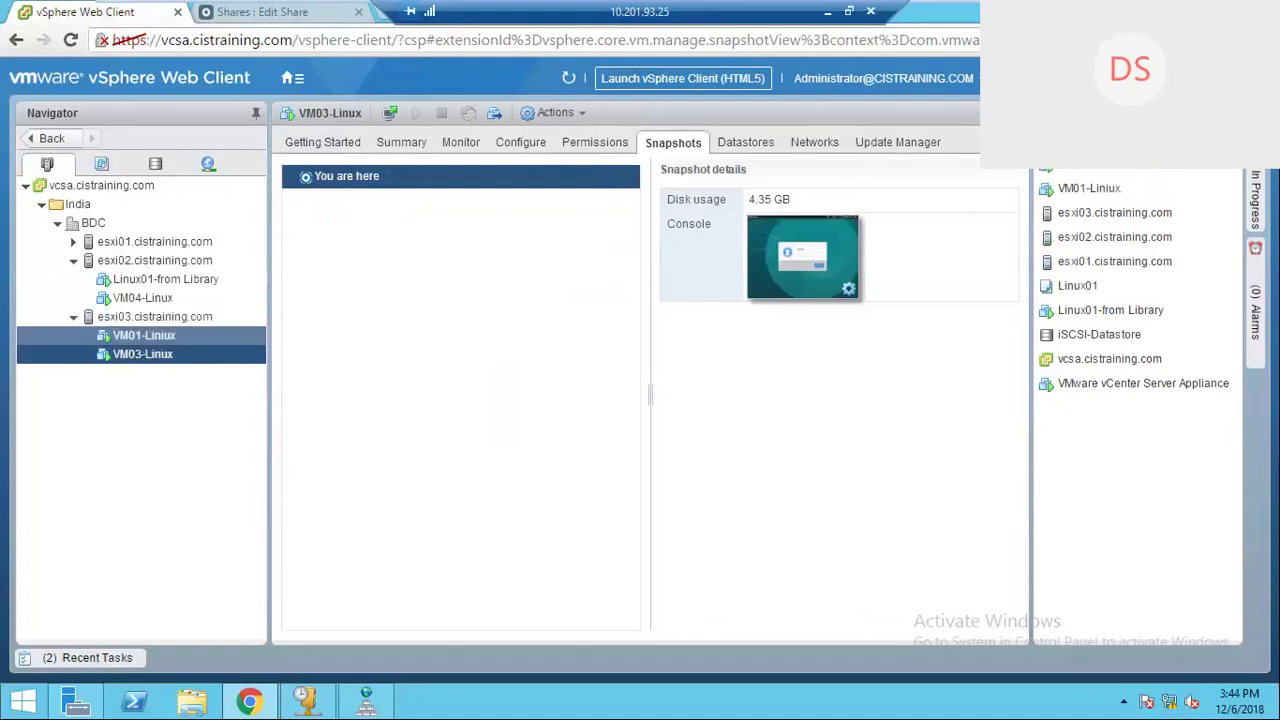
{"action": "left_click", "coordinate": [157, 285]}
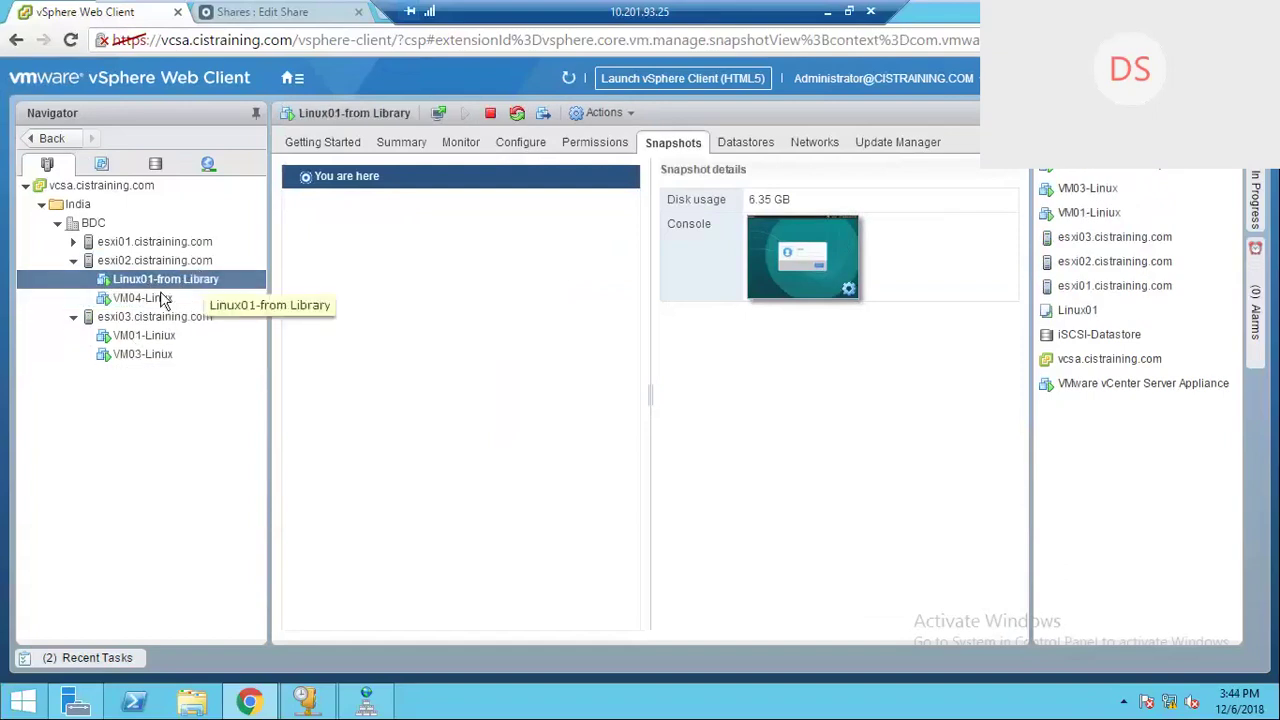
{"action": "left_click", "coordinate": [160, 298]}
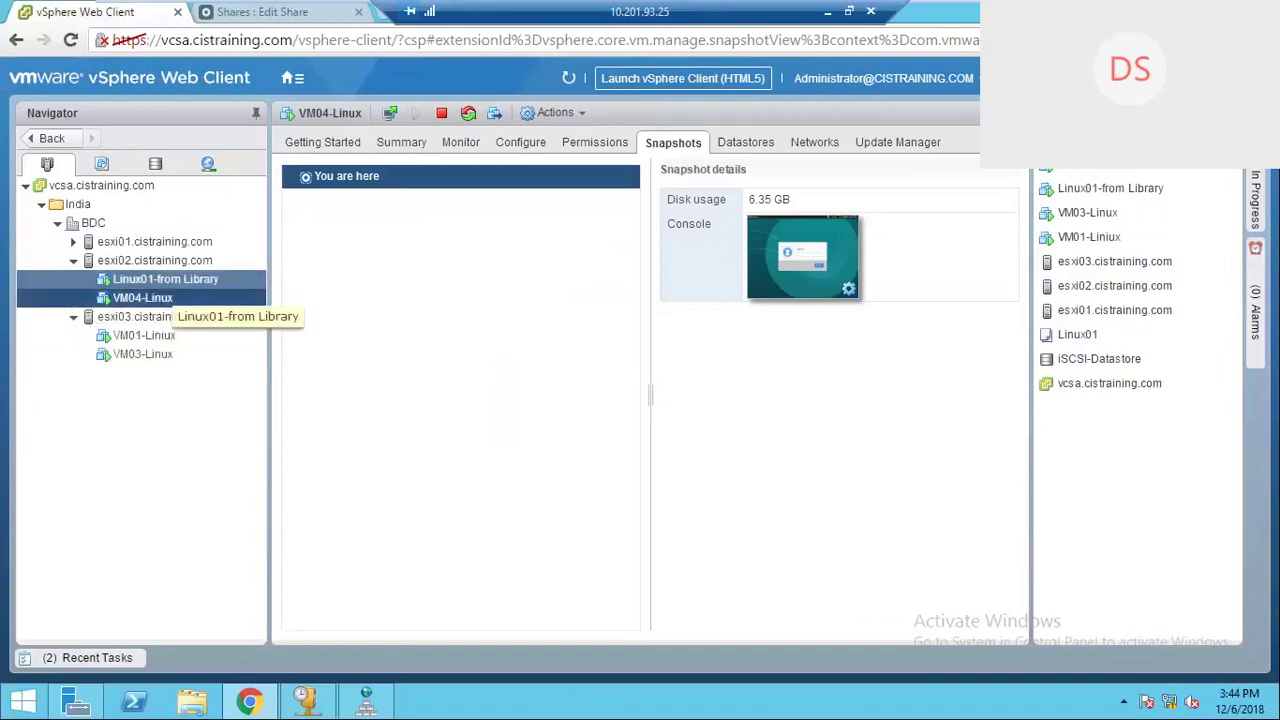
{"action": "left_click", "coordinate": [160, 279]}
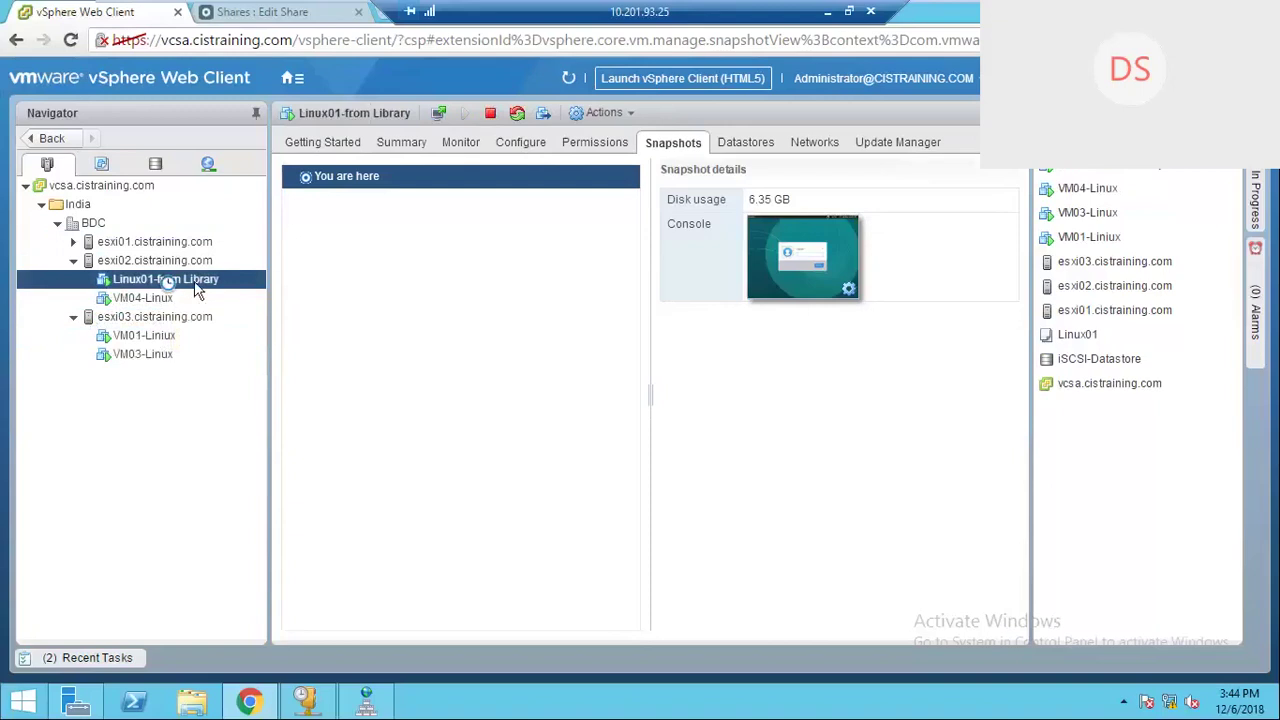
Step: Verify Linux01-from Library's Hard disk 1 file is on iSCSI-Datastore, cancel the settings, then select VM04-Linux
{"action": "right_click", "coordinate": [197, 289]}
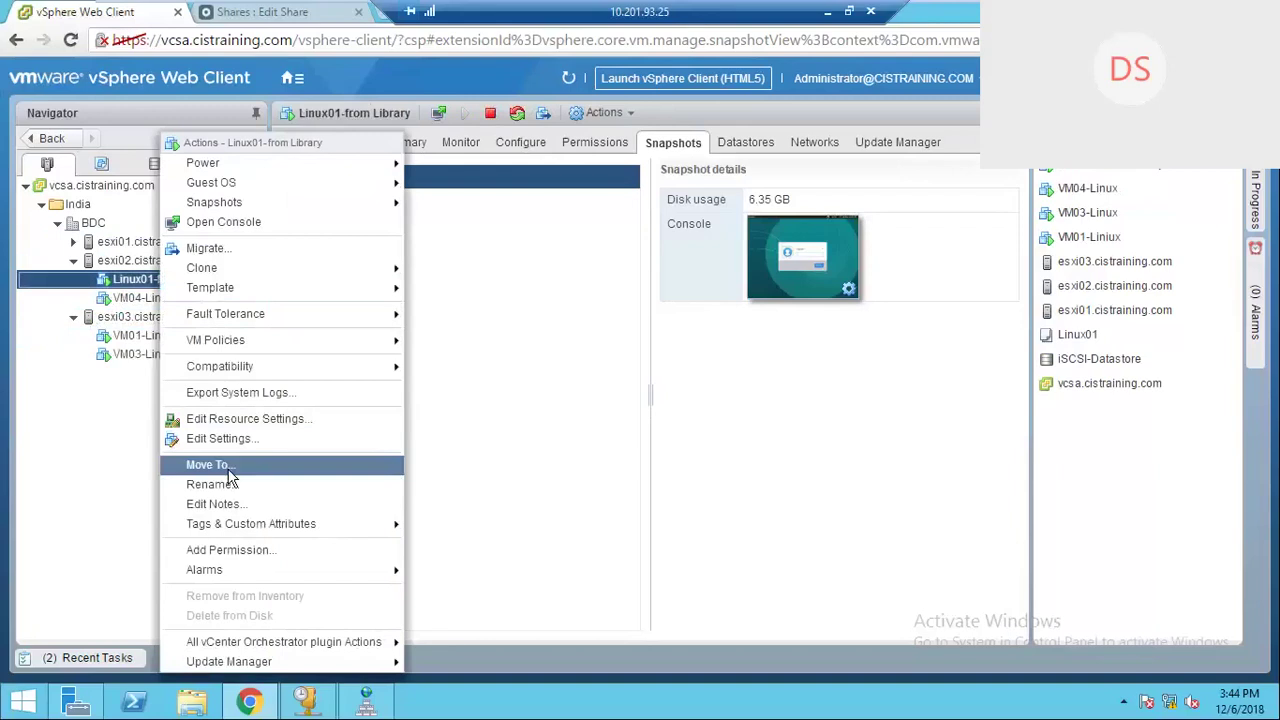
{"action": "left_click", "coordinate": [248, 441]}
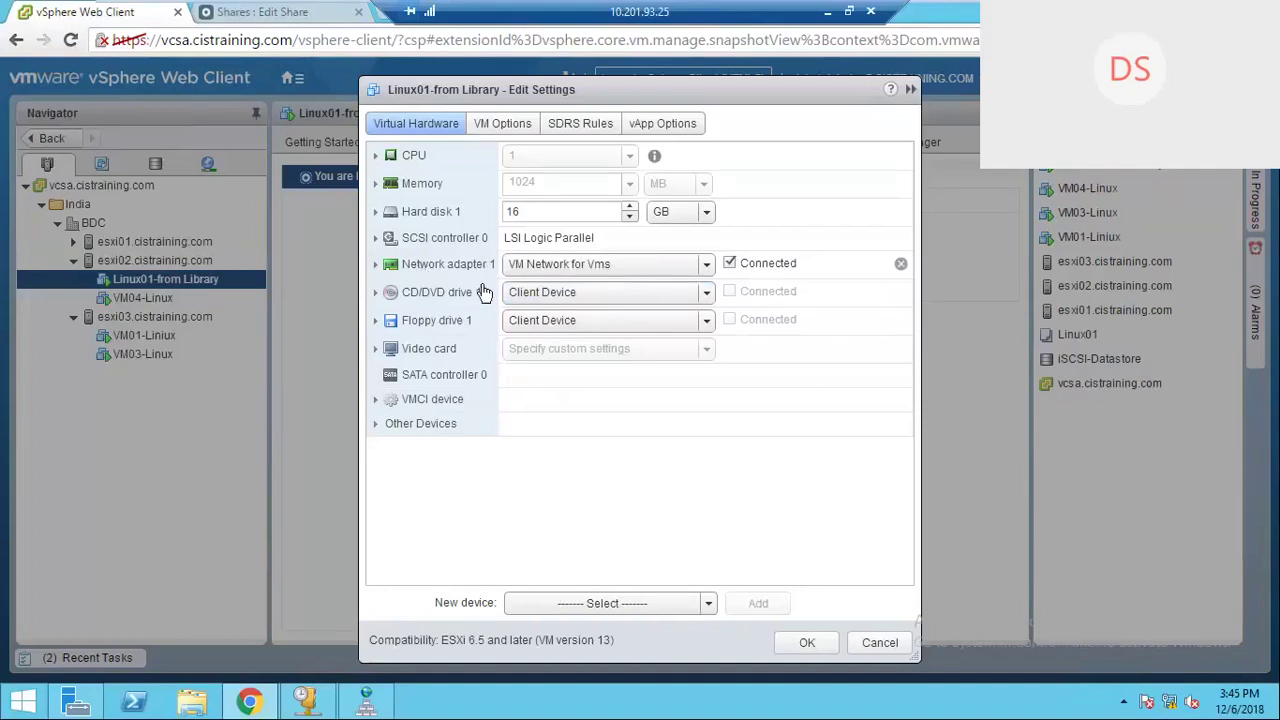
{"action": "left_click", "coordinate": [447, 218]}
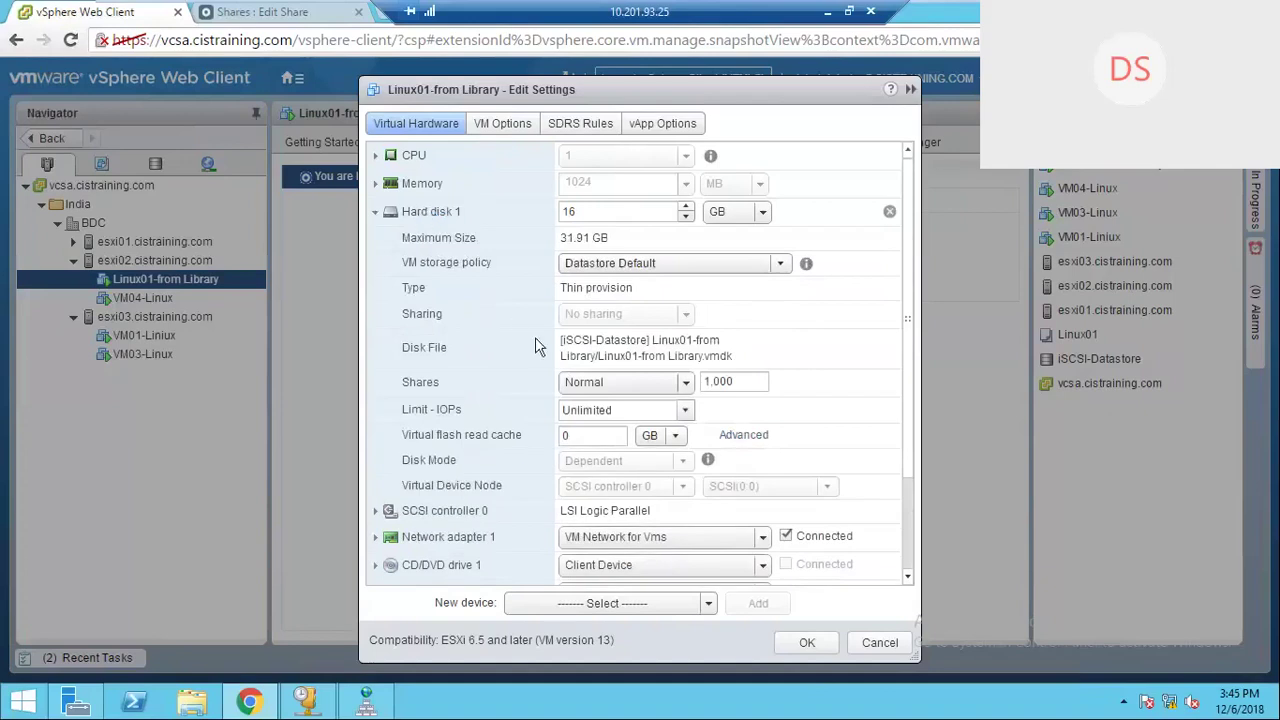
{"action": "left_click_drag", "start_coordinate": [563, 340], "coordinate": [768, 355]}
{"action": "left_click", "coordinate": [769, 355]}
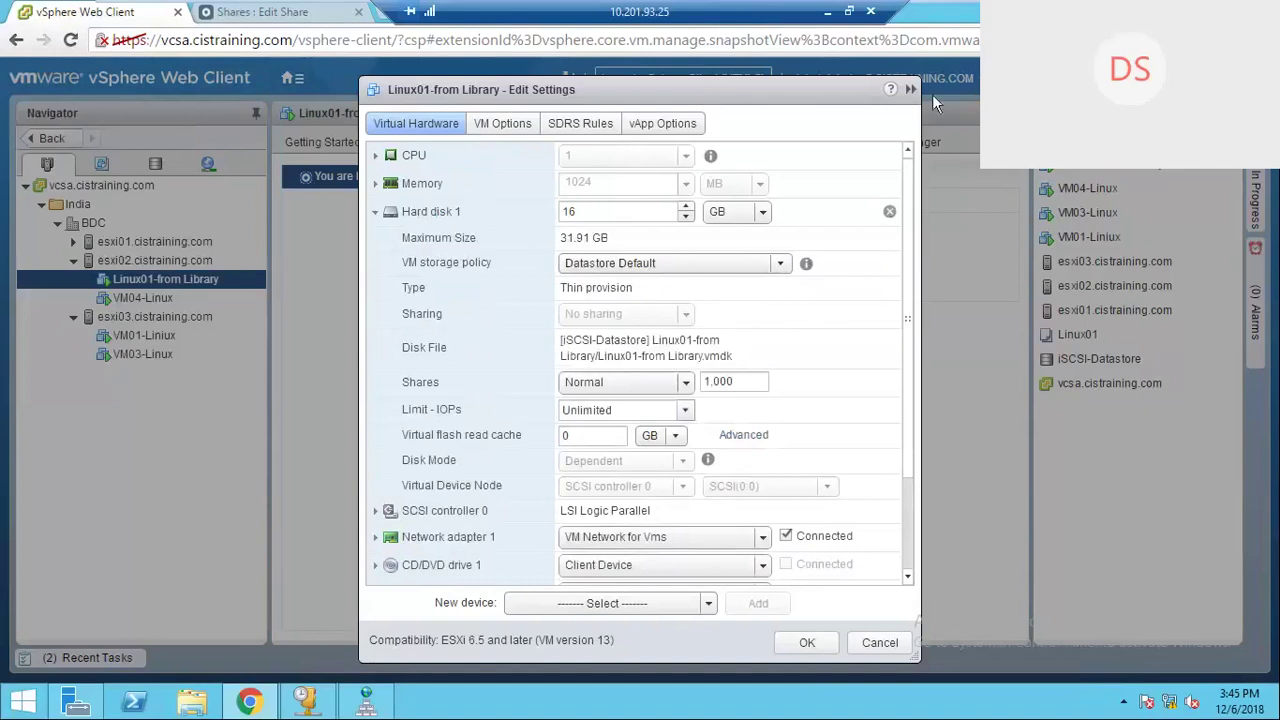
{"action": "left_click", "coordinate": [880, 643]}
{"action": "left_click", "coordinate": [145, 299]}
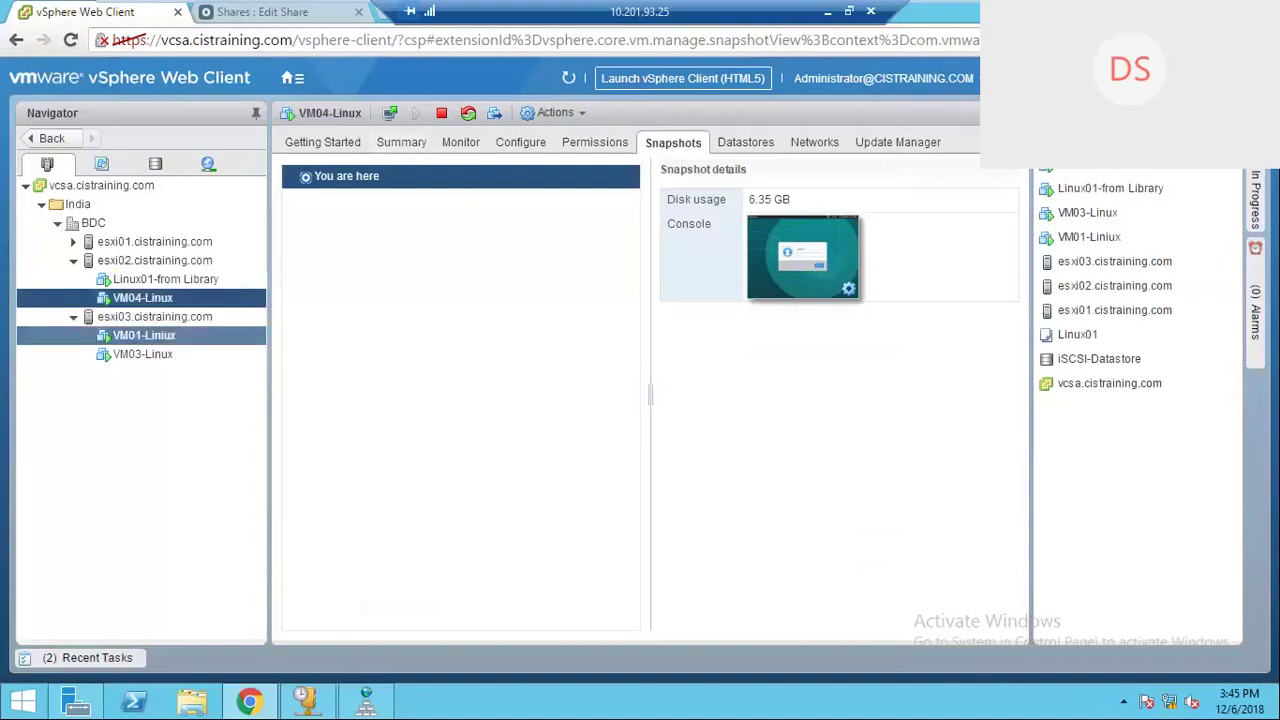
Step: Compare the summaries of VM01-Linux, VM03-Linux and Linux01-from Library, ending on VM04-Linux running on esxi02
{"action": "left_click", "coordinate": [143, 335]}
{"action": "left_click", "coordinate": [158, 356]}
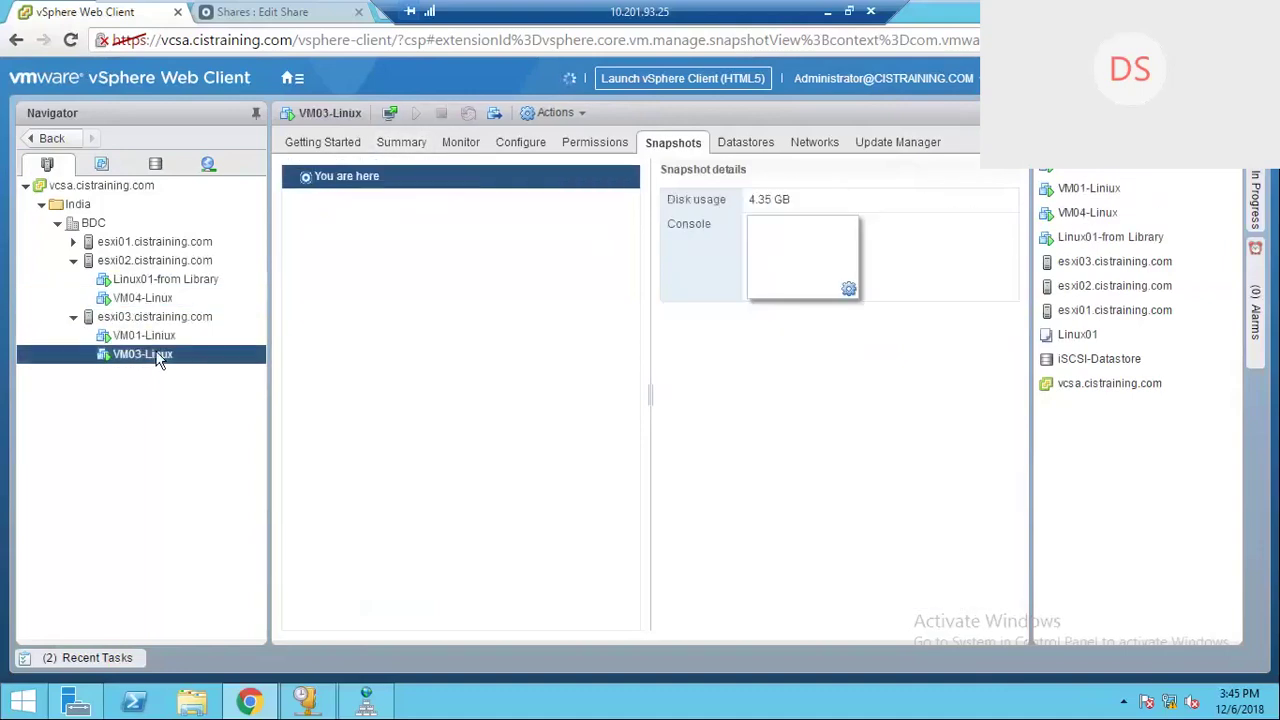
{"action": "left_click", "coordinate": [155, 300]}
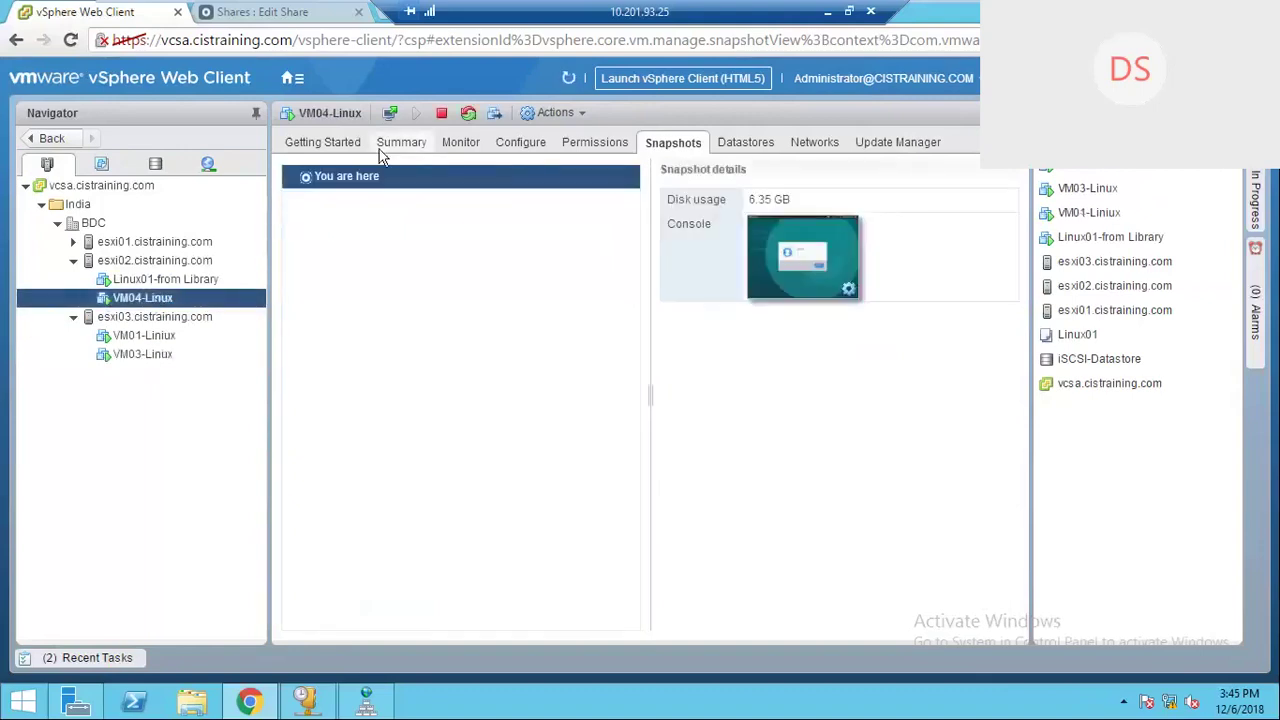
{"action": "left_click", "coordinate": [333, 146]}
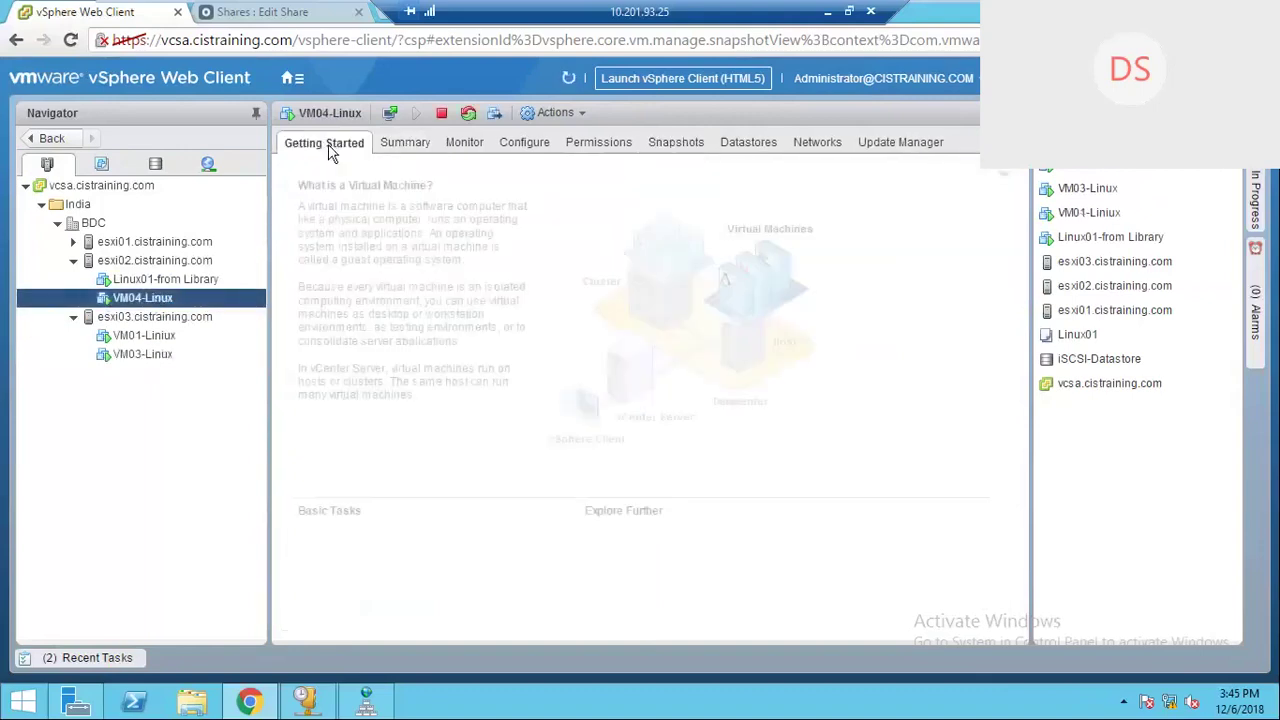
{"action": "left_click", "coordinate": [417, 143]}
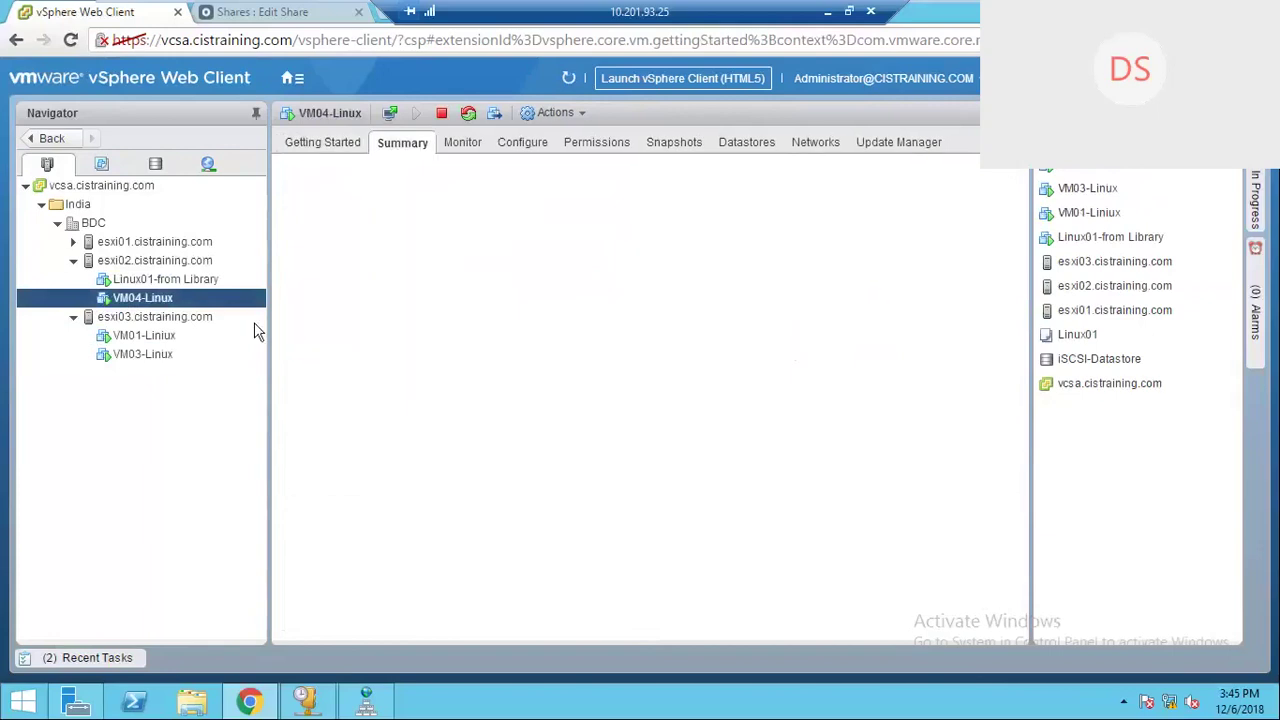
{"action": "left_click", "coordinate": [160, 334]}
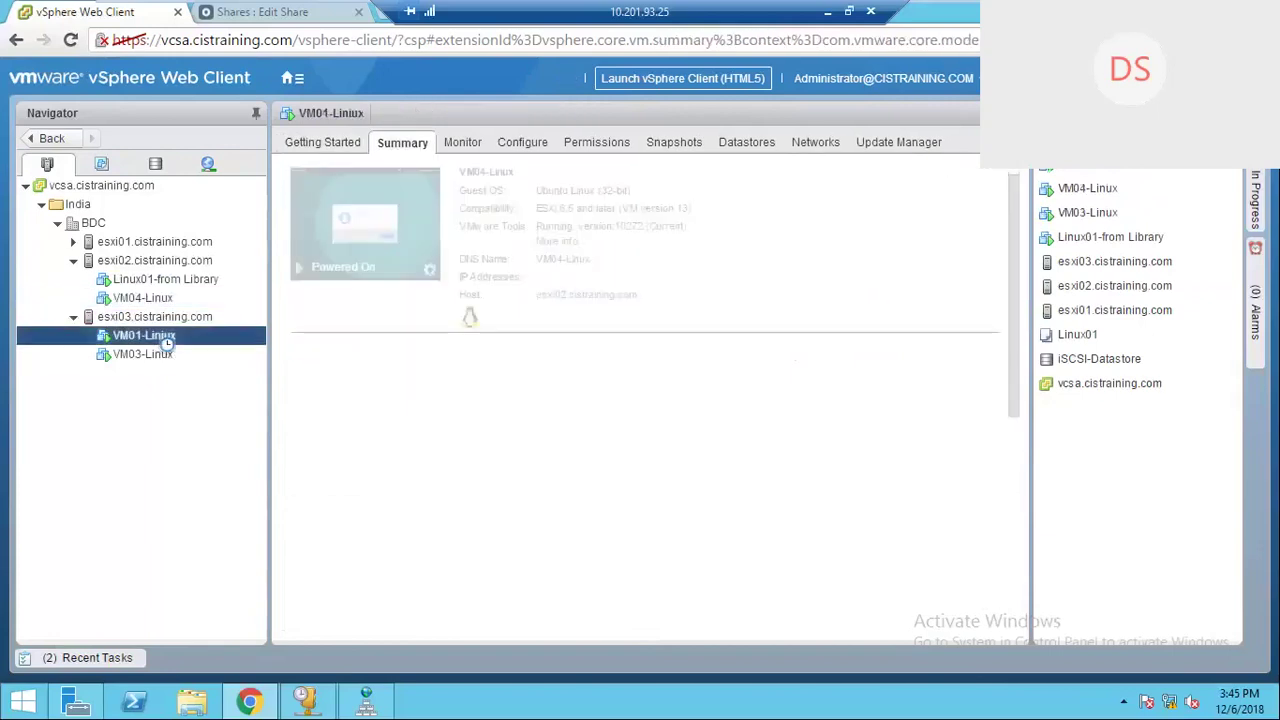
{"action": "left_click", "coordinate": [150, 355]}
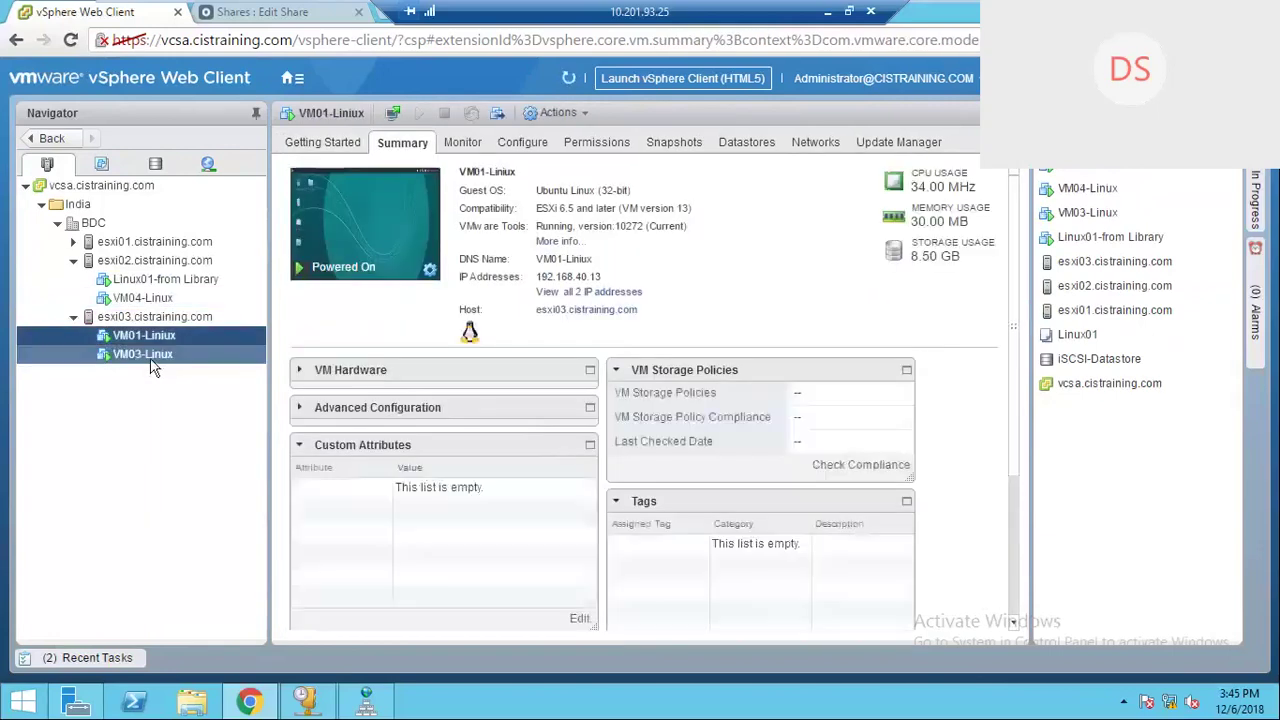
{"action": "left_click", "coordinate": [152, 337], "text": "ctrl"}
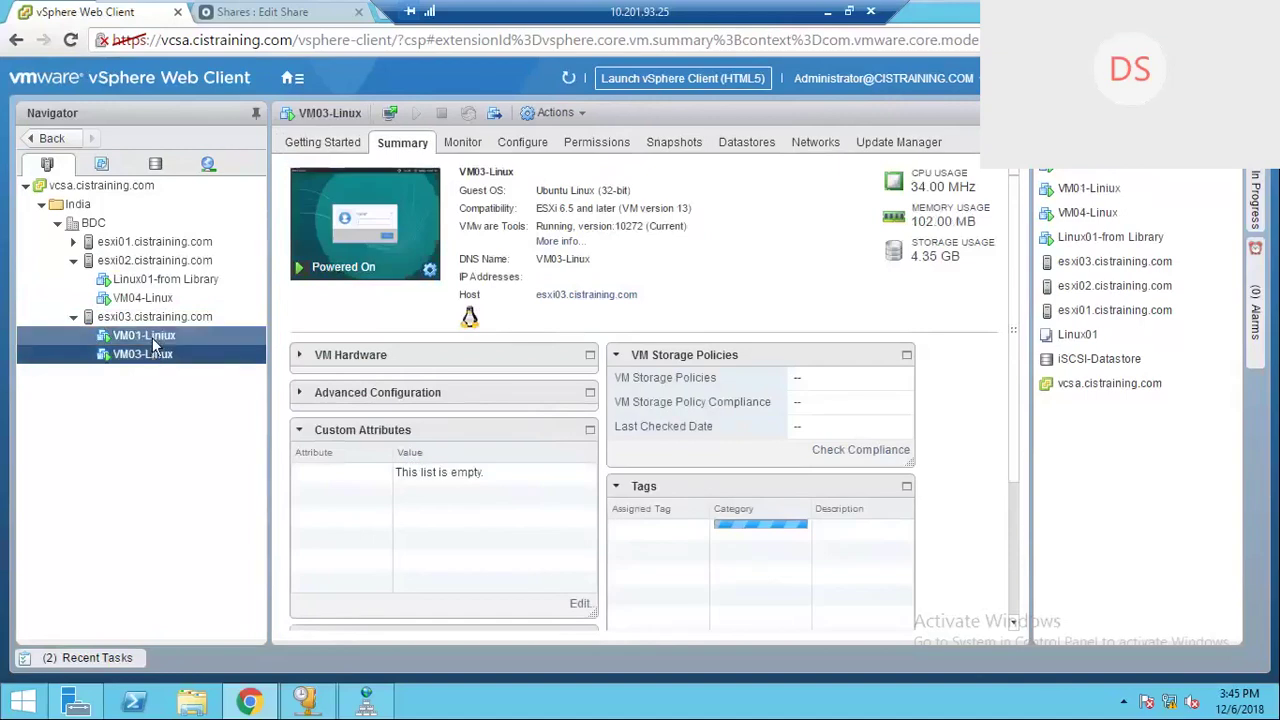
{"action": "left_click", "coordinate": [171, 298]}
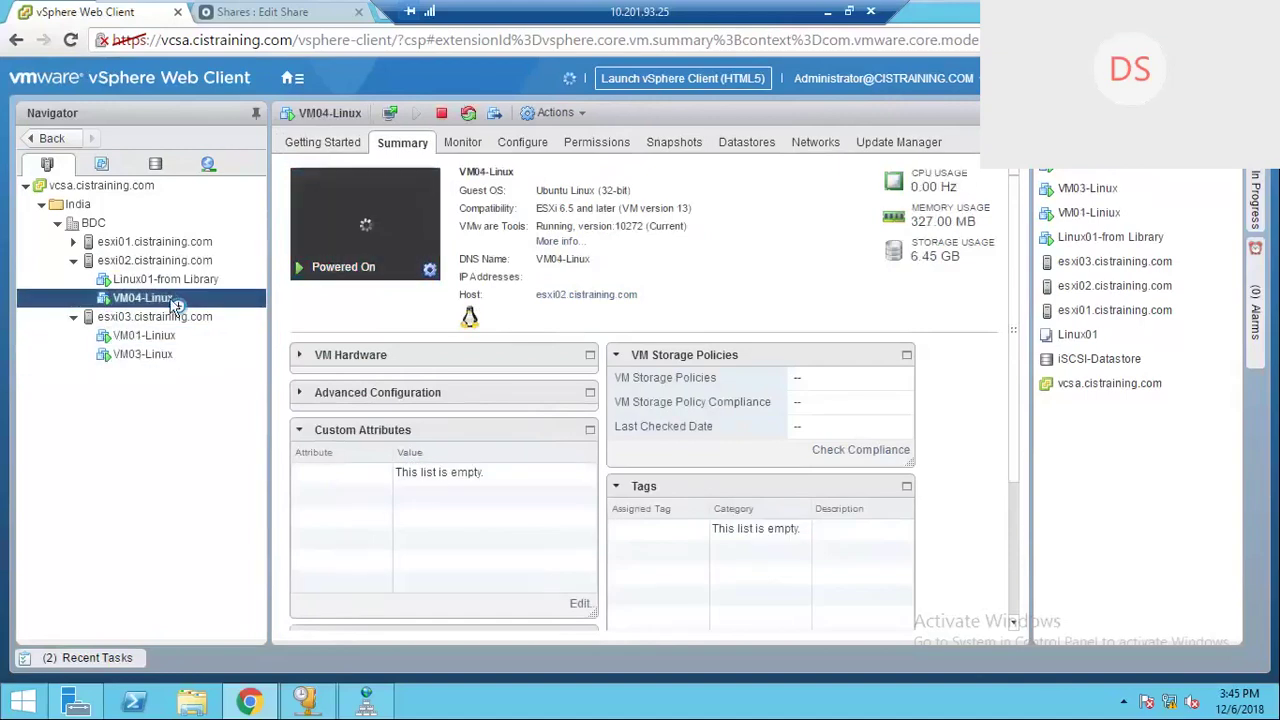
{"action": "left_click", "coordinate": [191, 280]}
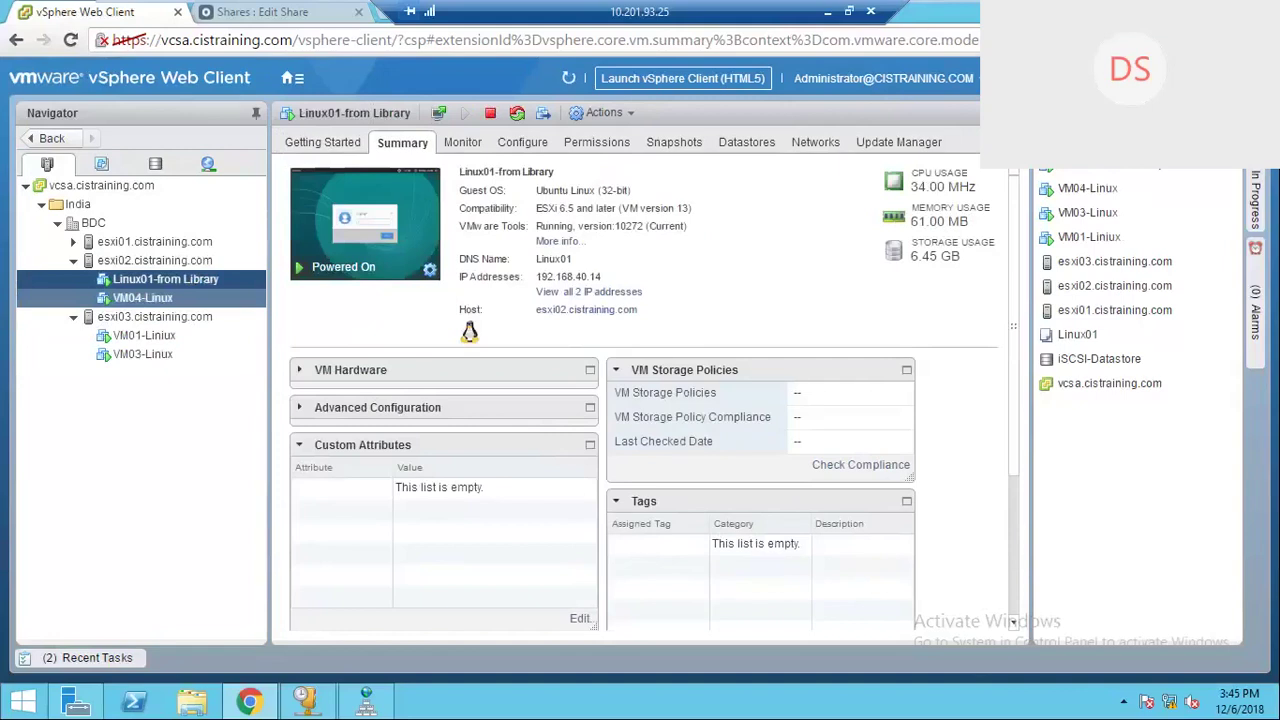
{"action": "left_click", "coordinate": [183, 299]}
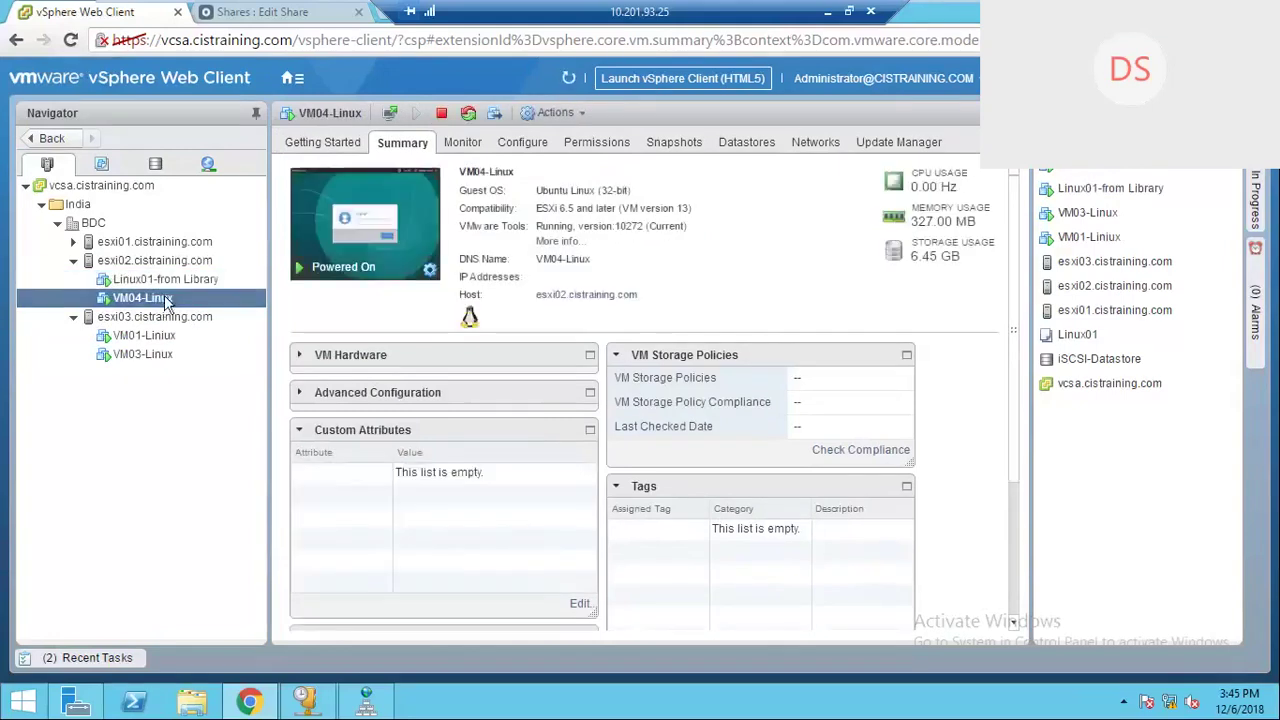
Step: Add a new network adapter connected to VM Network for Vms to VM04-Linux and save it
{"action": "right_click", "coordinate": [186, 301]}
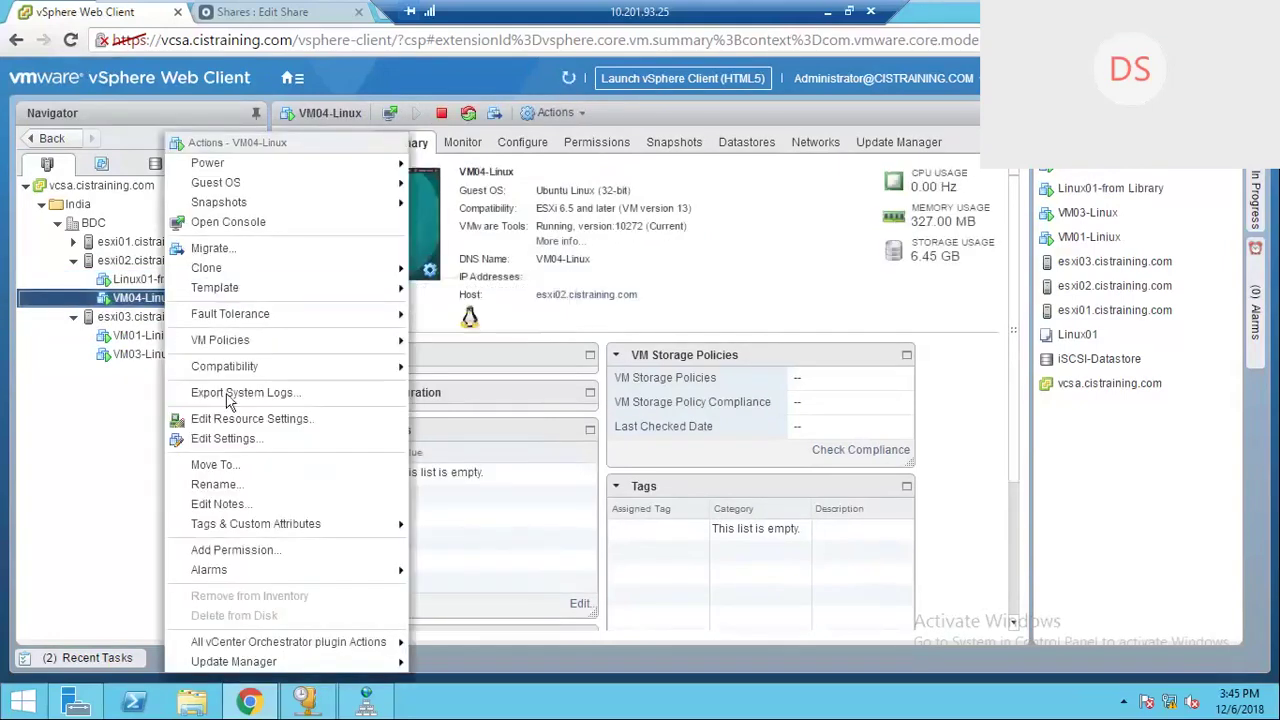
{"action": "left_click", "coordinate": [238, 438]}
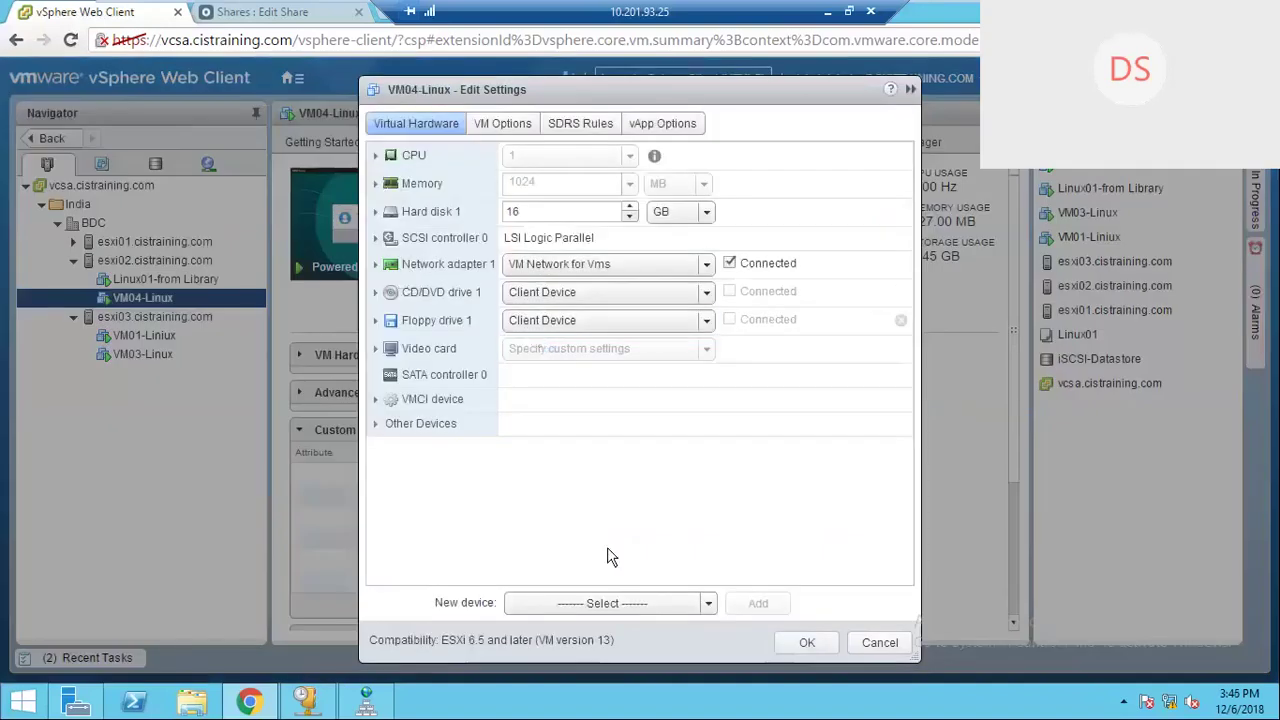
{"action": "left_click", "coordinate": [706, 604]}
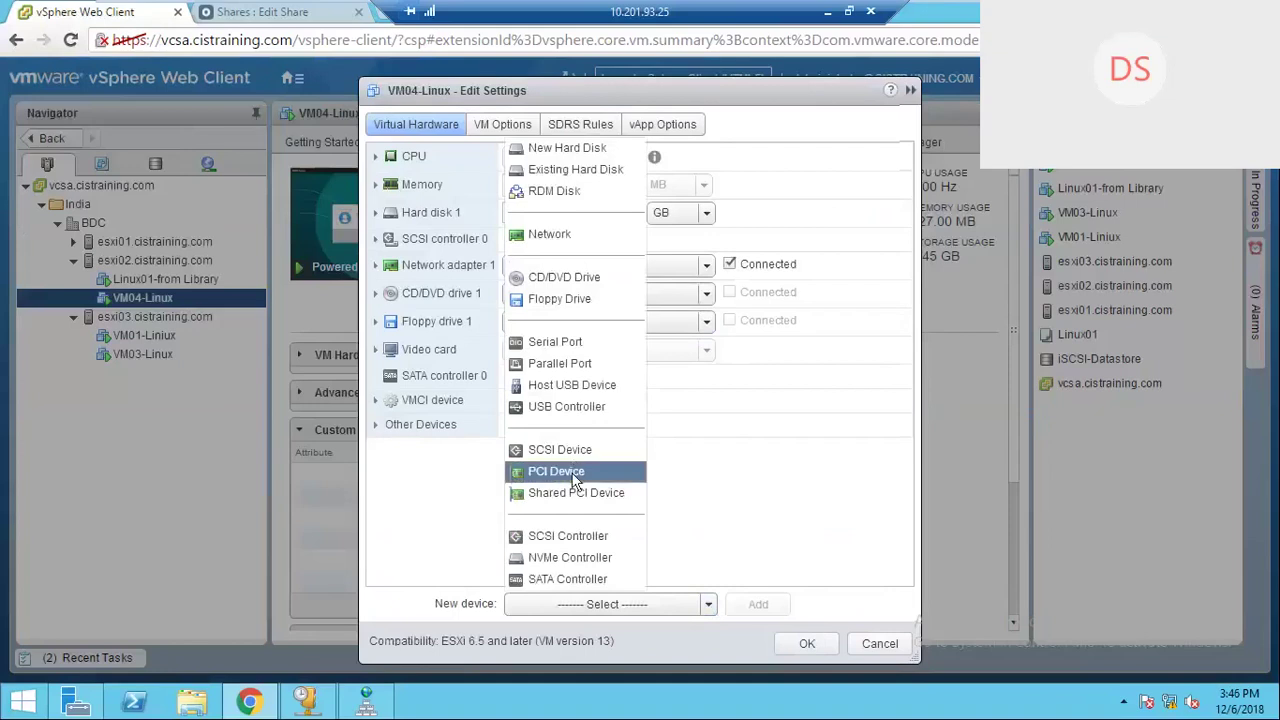
{"action": "left_click", "coordinate": [550, 232]}
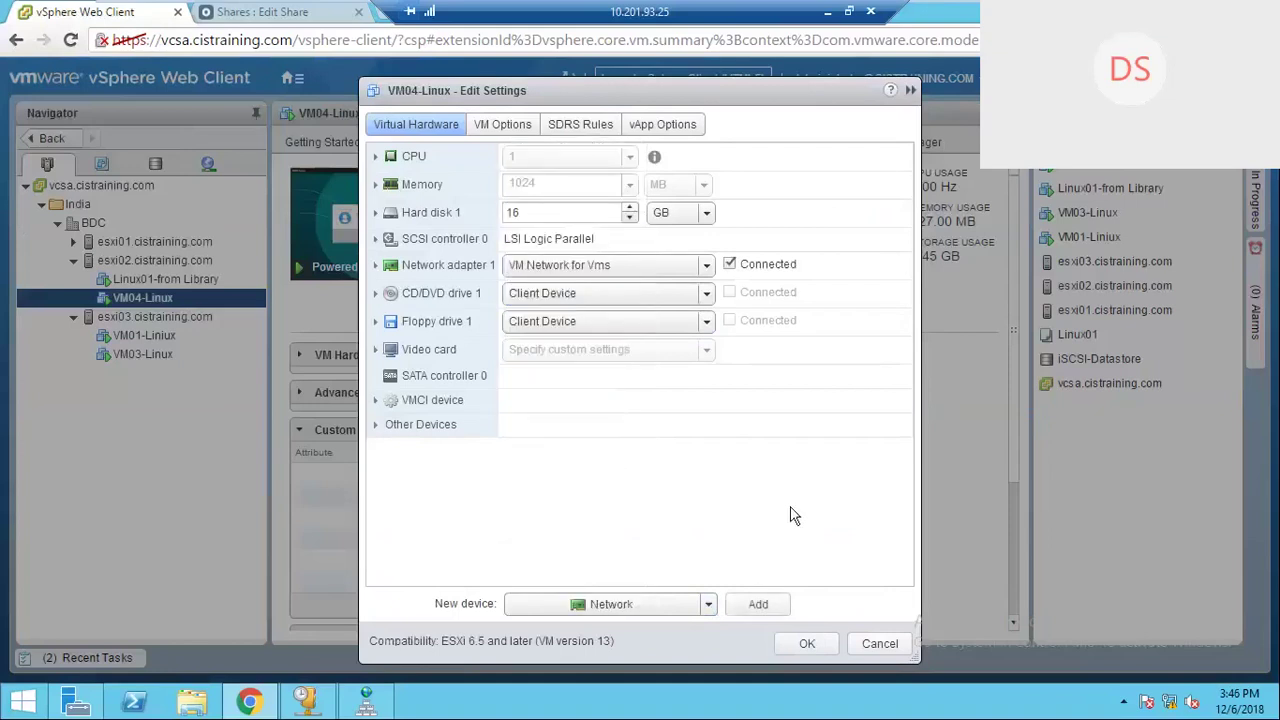
{"action": "left_click", "coordinate": [776, 607]}
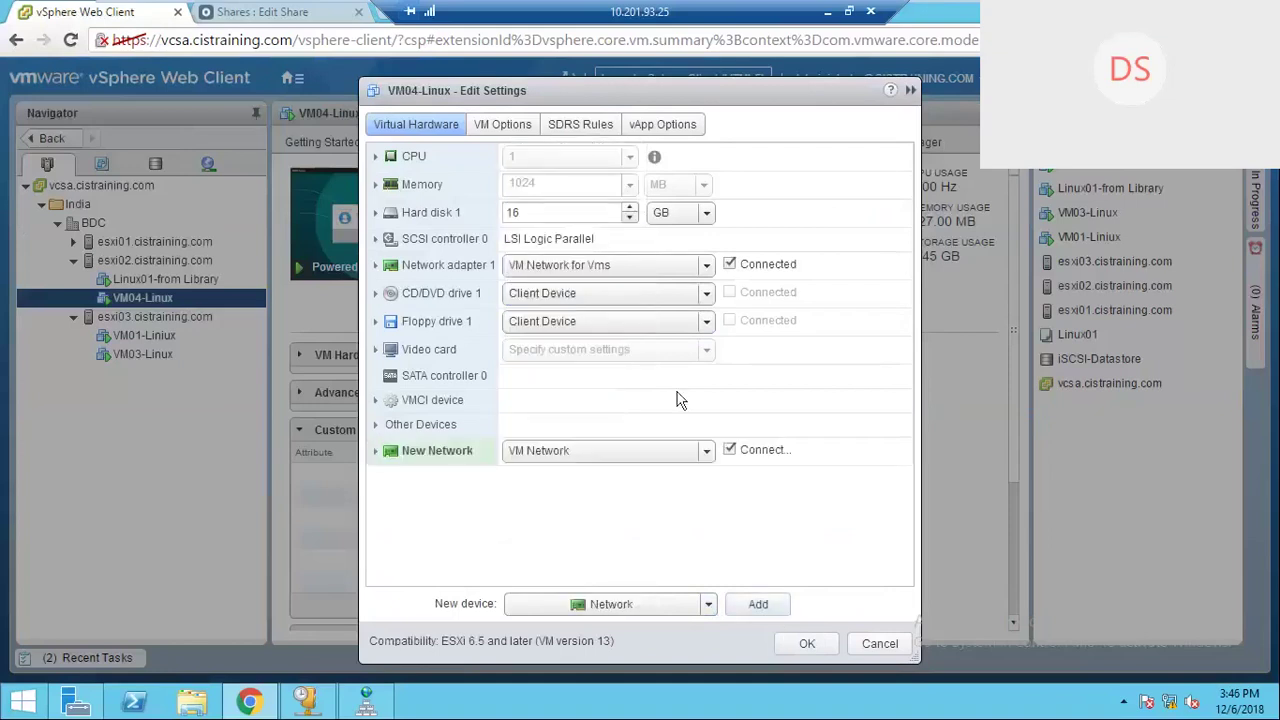
{"action": "left_click", "coordinate": [708, 451]}
{"action": "left_click", "coordinate": [570, 497]}
{"action": "left_click", "coordinate": [807, 644]}
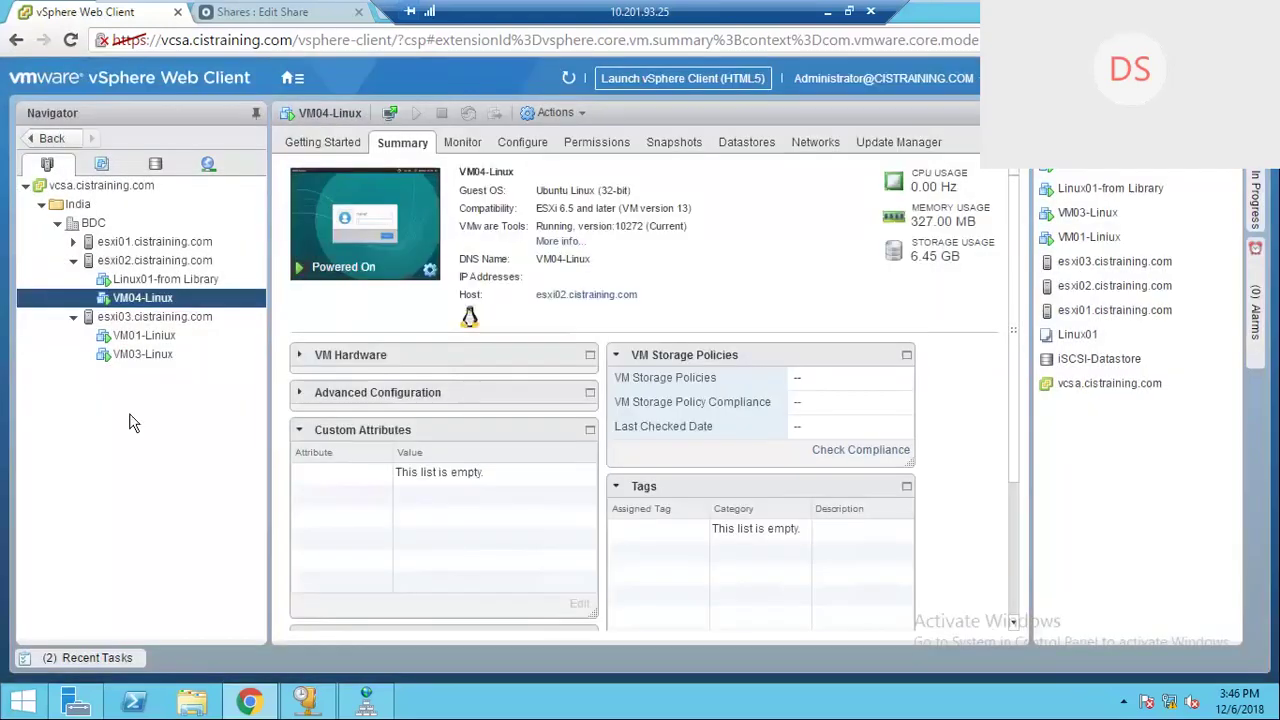
Step: Add a second network adapter on VM Network for Vms to VM03-Linux and save it
{"action": "left_click", "coordinate": [151, 356]}
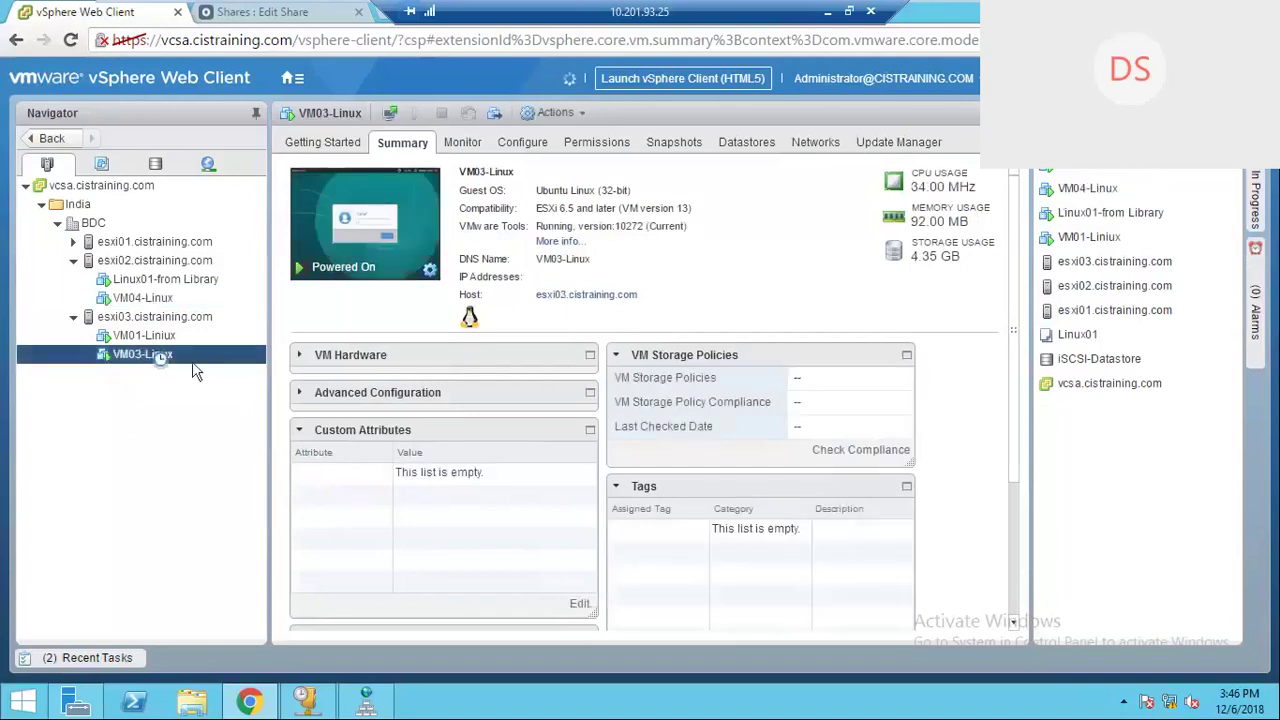
{"action": "right_click", "coordinate": [193, 362]}
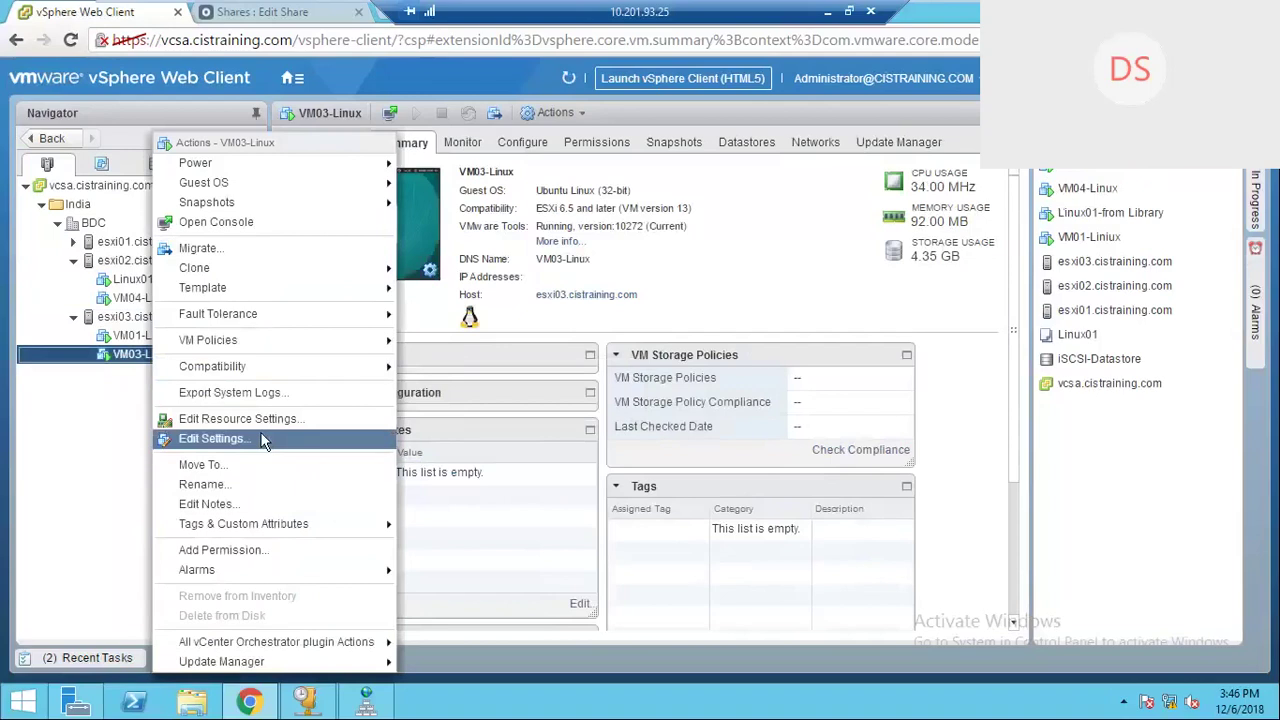
{"action": "left_click", "coordinate": [263, 441]}
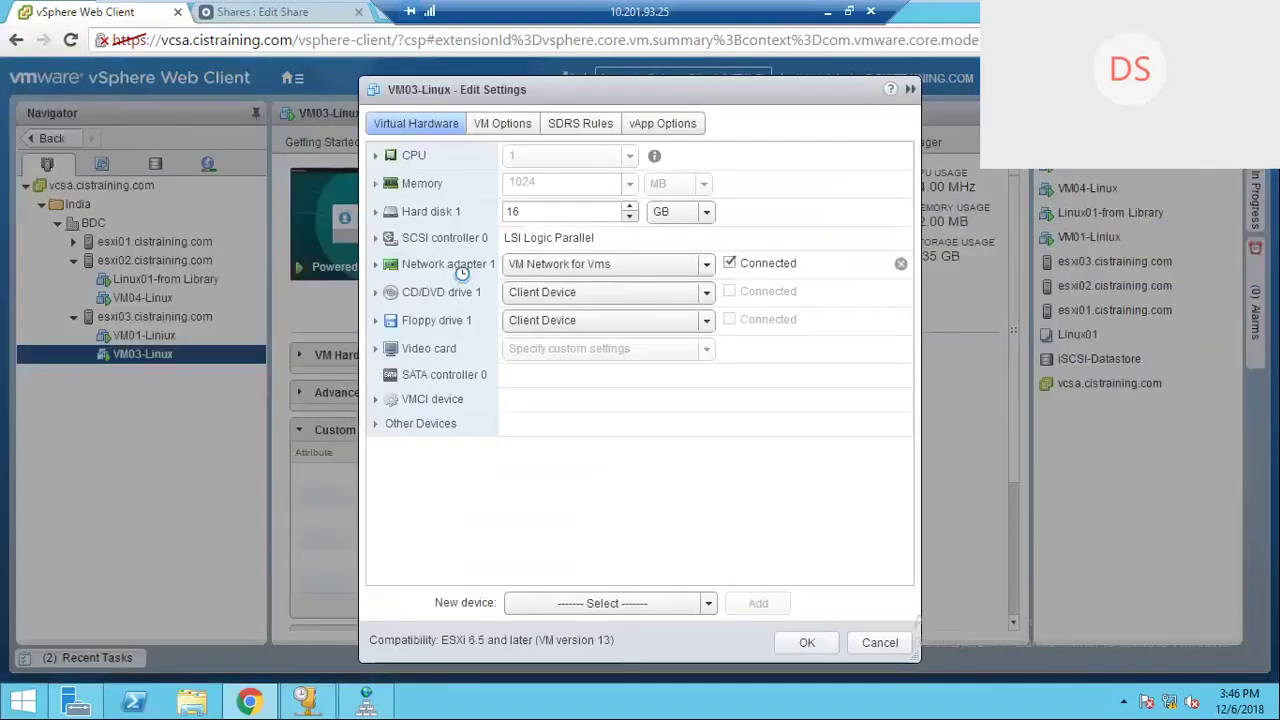
{"action": "left_click", "coordinate": [462, 266]}
{"action": "left_click", "coordinate": [709, 604]}
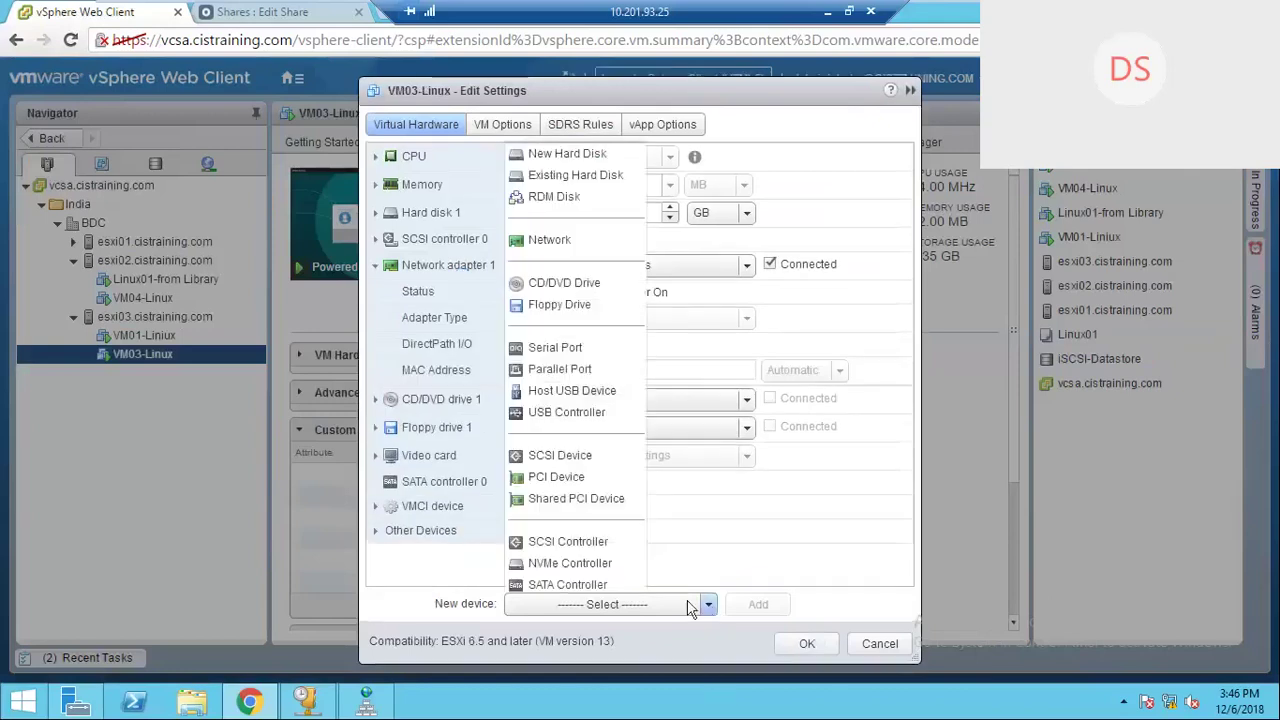
{"action": "left_click", "coordinate": [575, 245]}
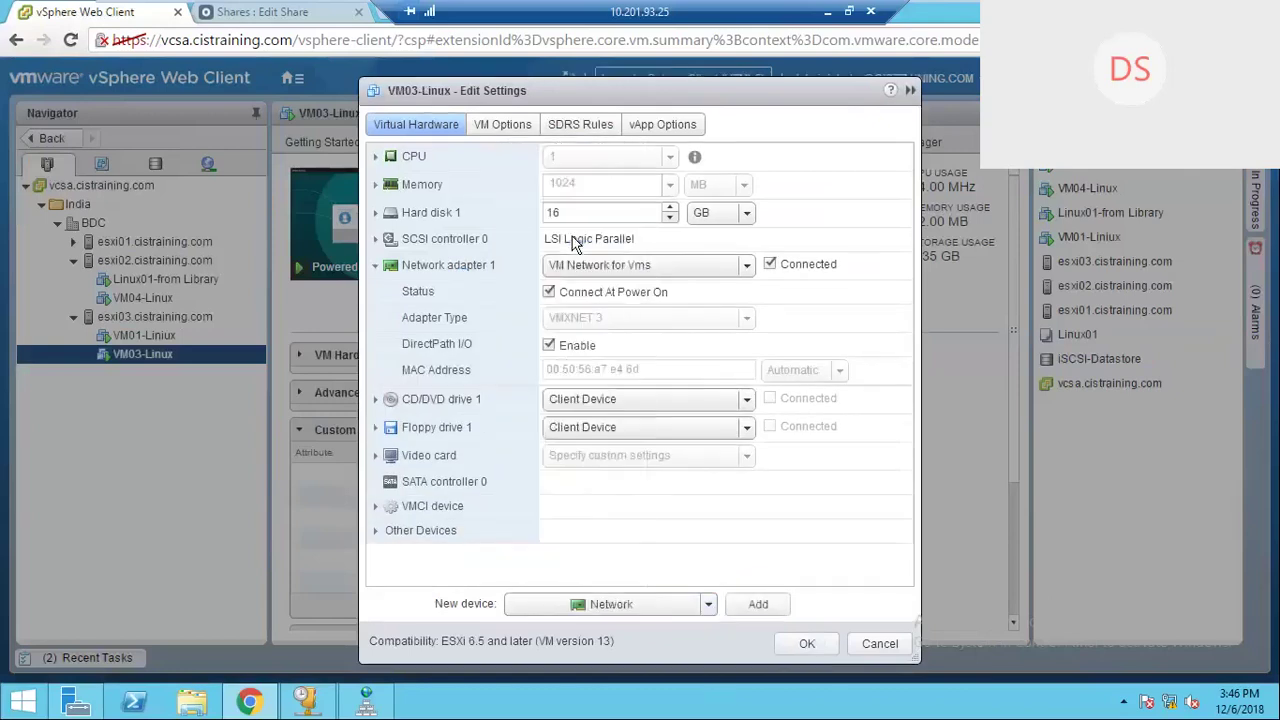
{"action": "left_click", "coordinate": [759, 605]}
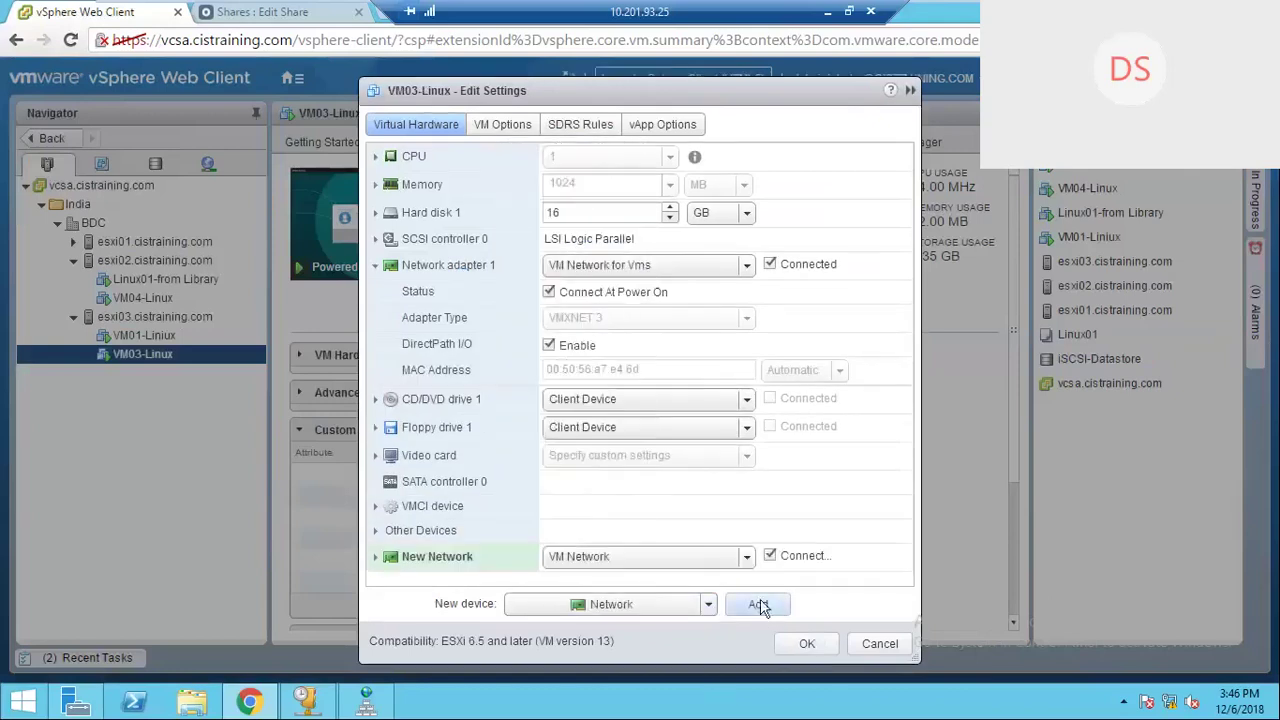
{"action": "left_click", "coordinate": [747, 557]}
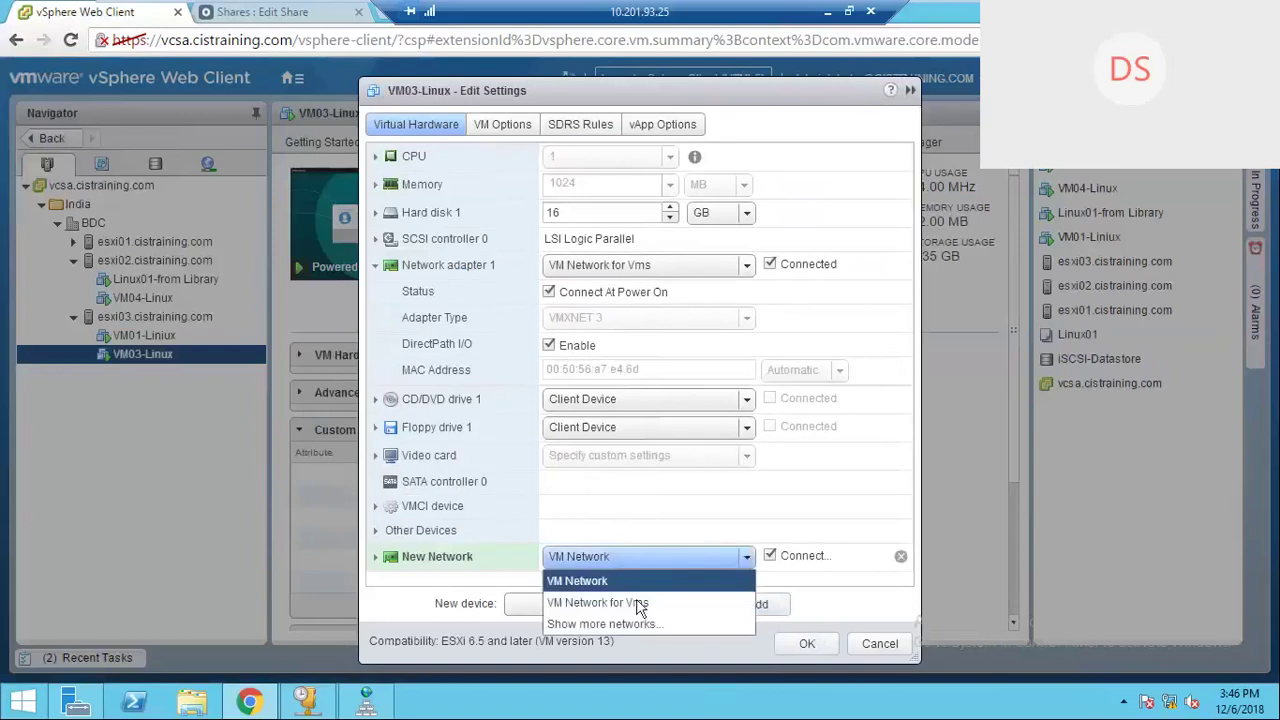
{"action": "left_click", "coordinate": [636, 604]}
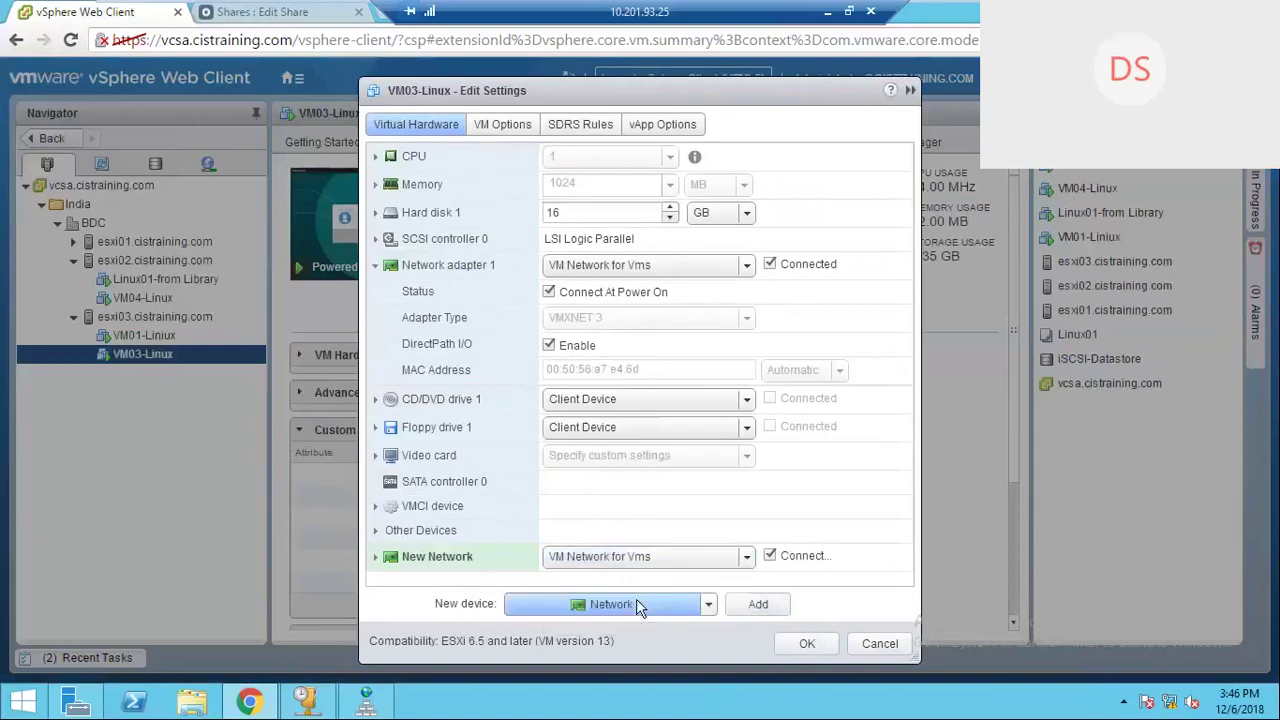
{"action": "left_click", "coordinate": [804, 644]}
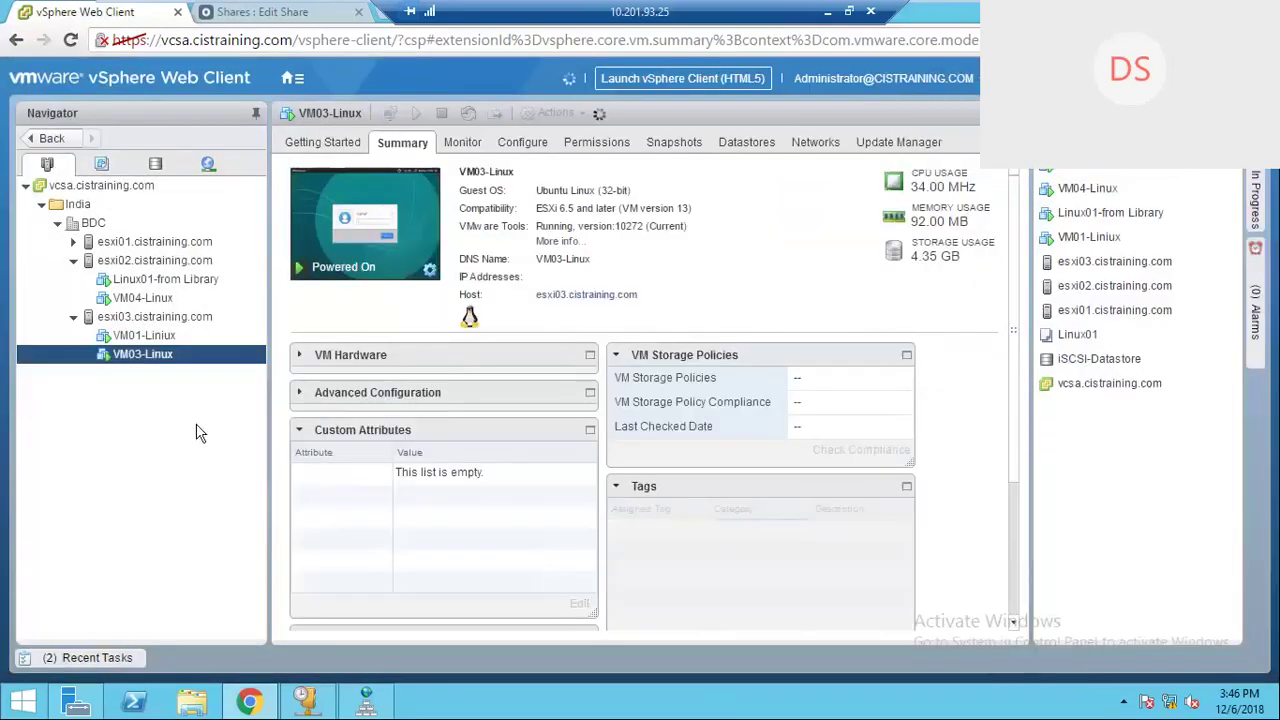
Step: Check each VM's IP addresses, noting Linux01-from Library's 192.168.40.14 on esxi02
{"action": "left_click", "coordinate": [155, 304]}
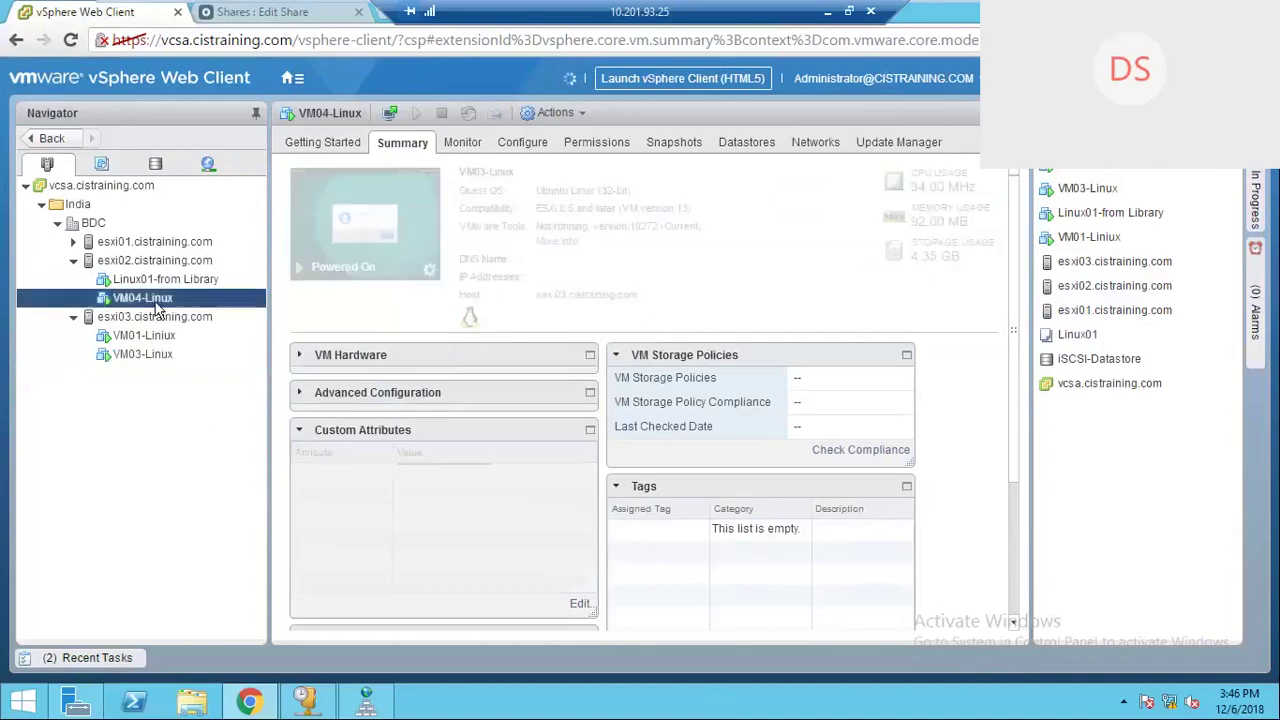
{"action": "left_click", "coordinate": [162, 358]}
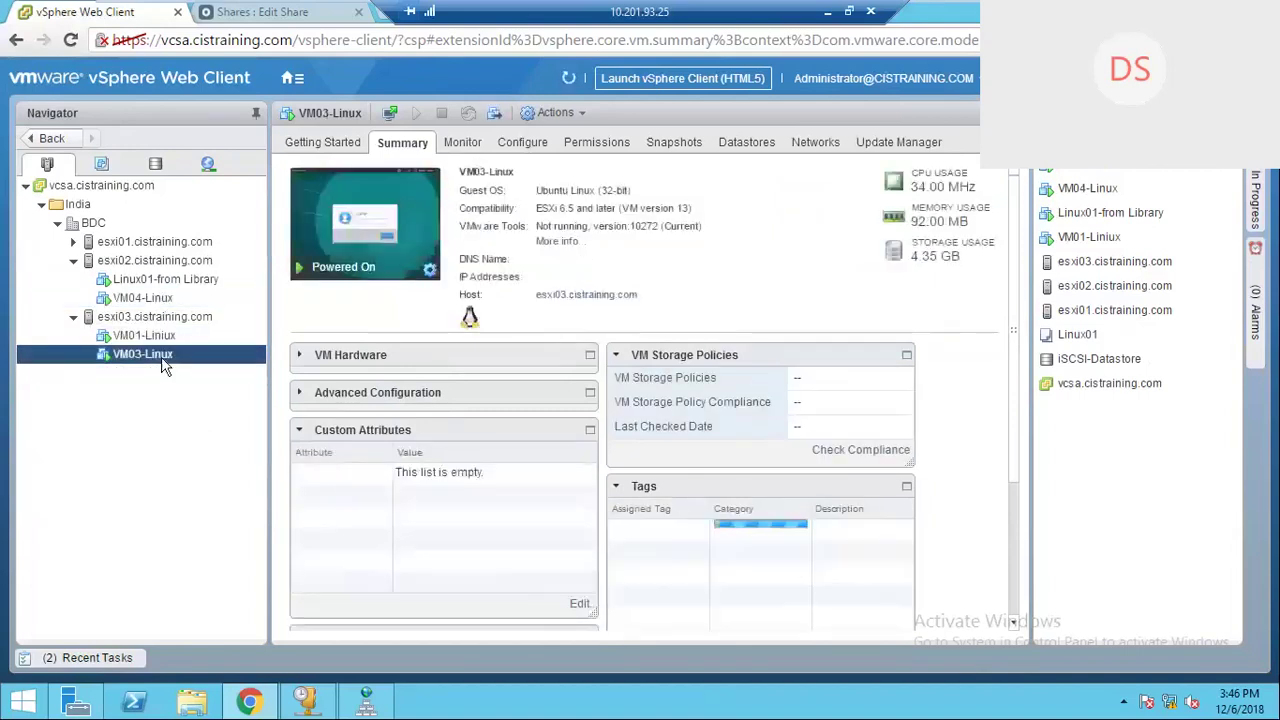
{"action": "left_click", "coordinate": [170, 336]}
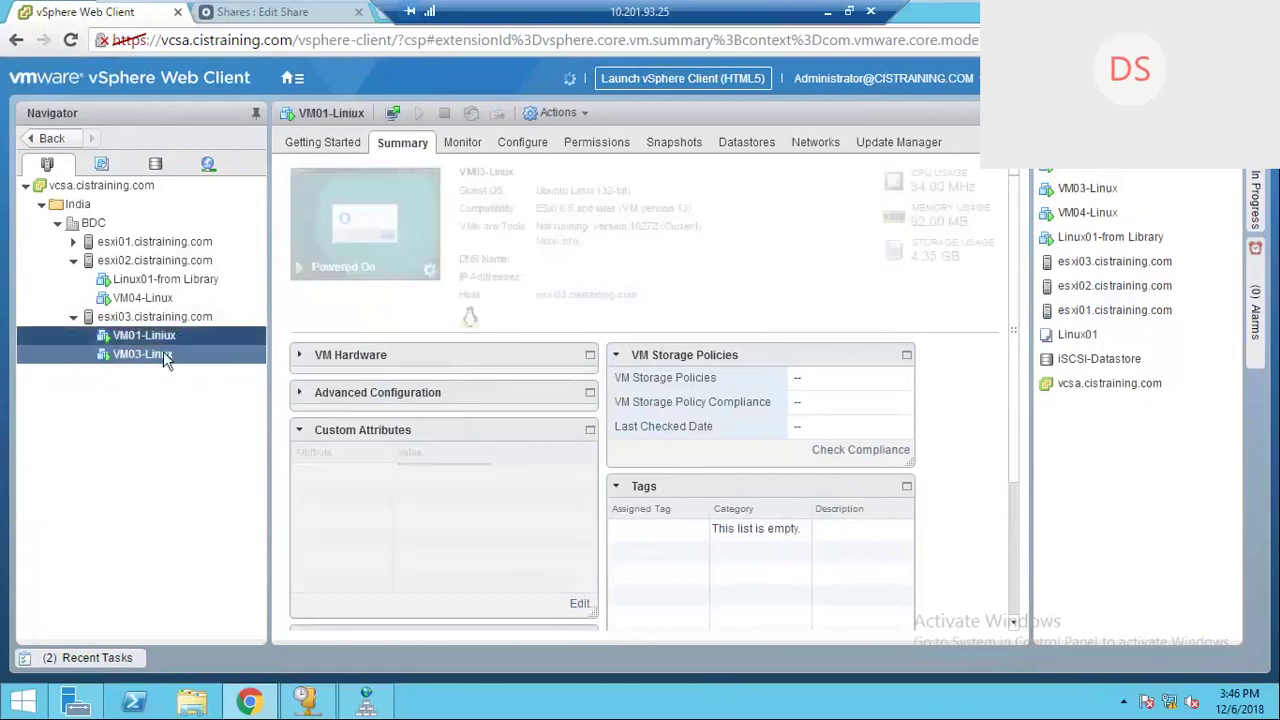
{"action": "left_click", "coordinate": [163, 354]}
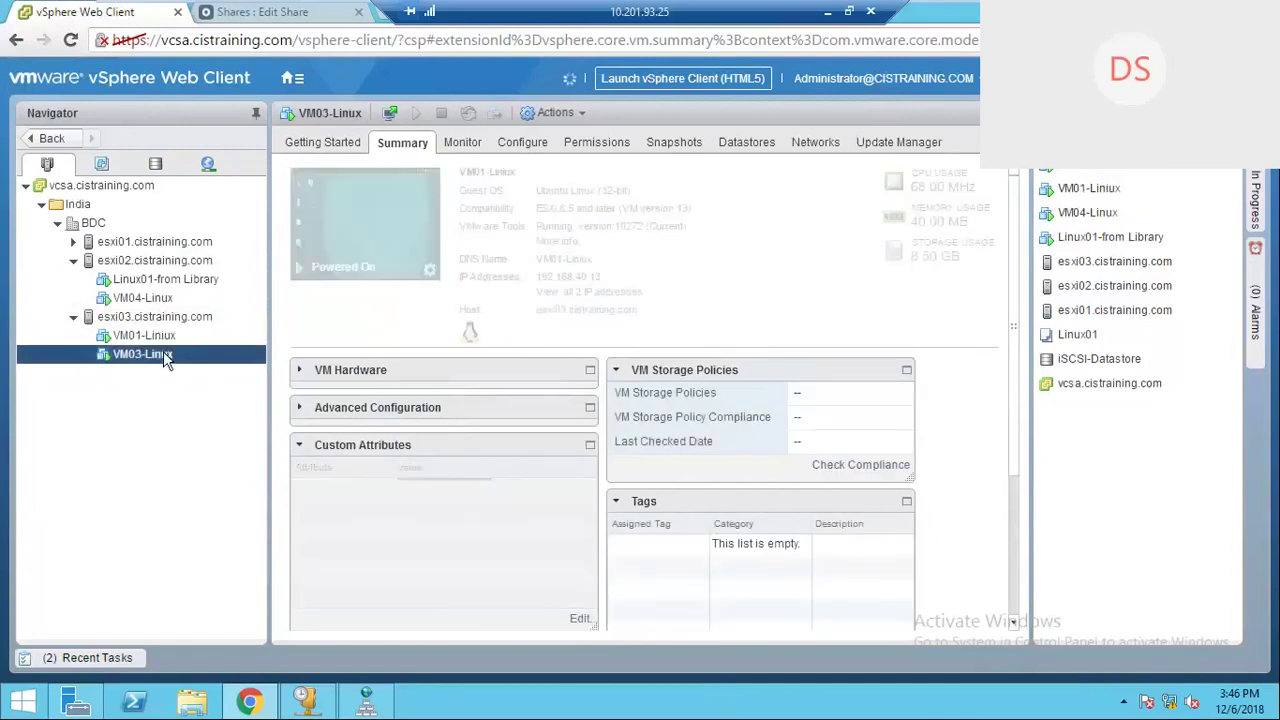
{"action": "left_click", "coordinate": [142, 298]}
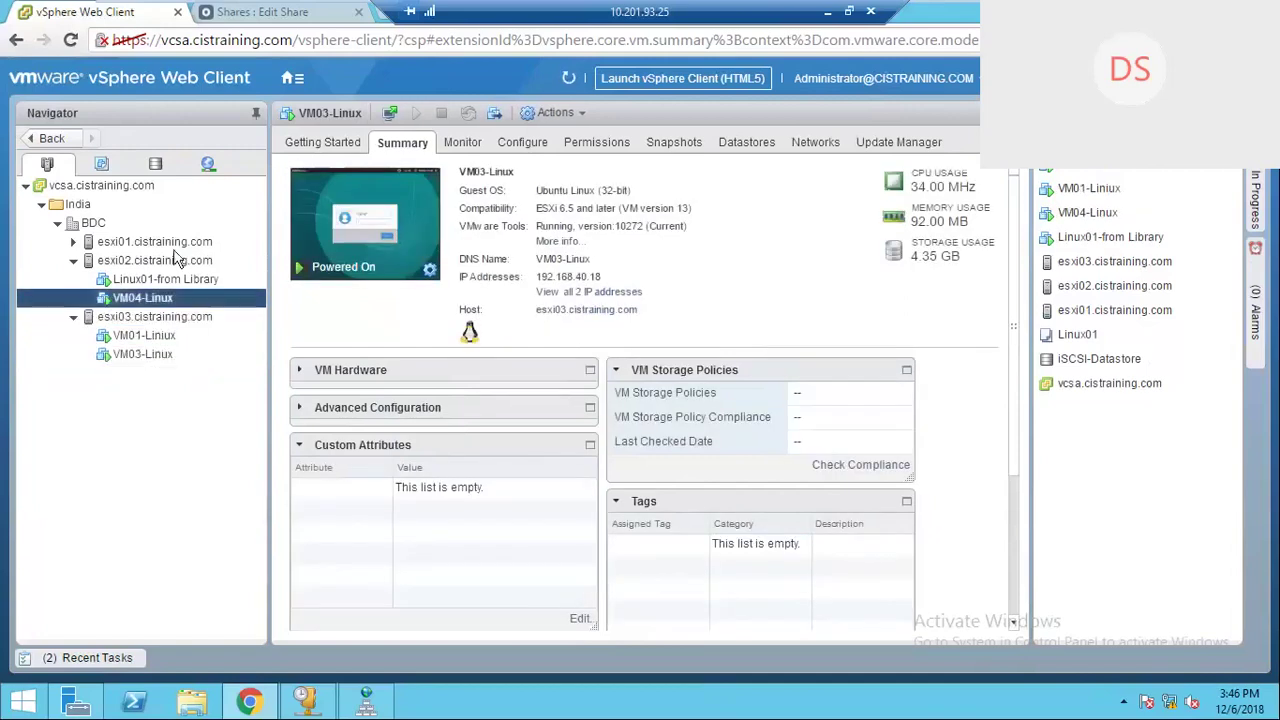
{"action": "left_click", "coordinate": [190, 281]}
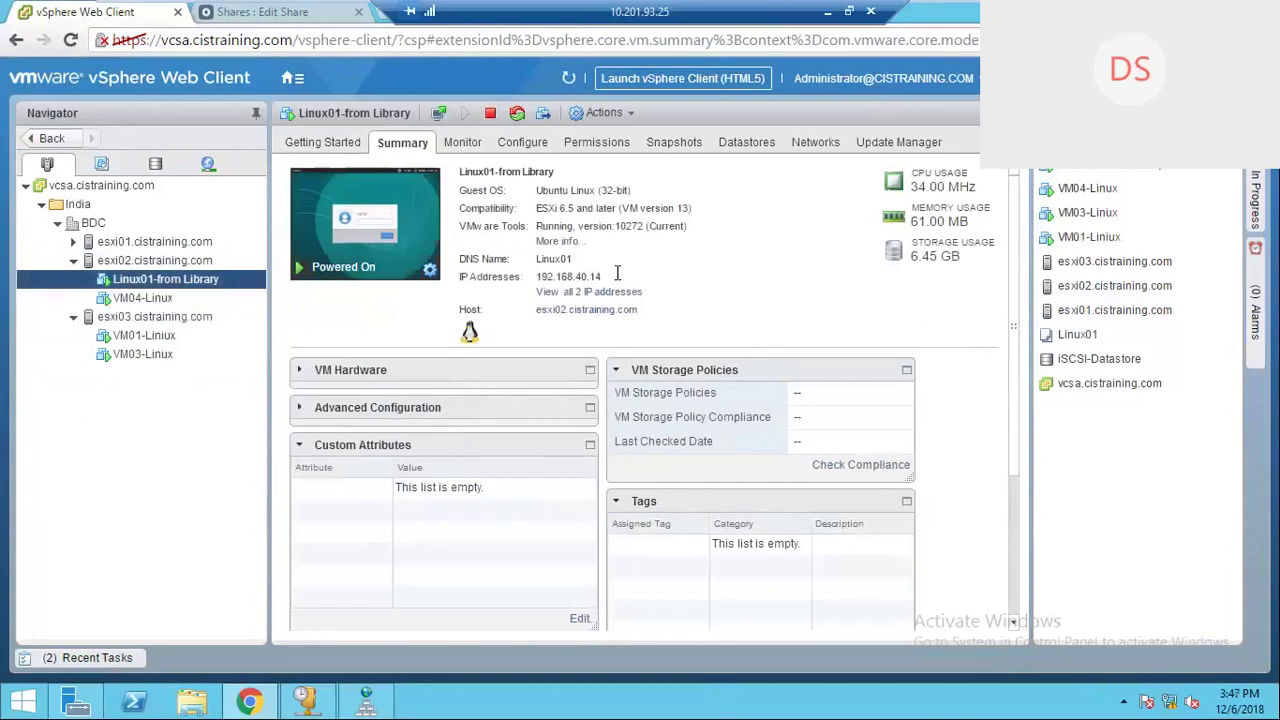
{"action": "double_click", "coordinate": [578, 276]}
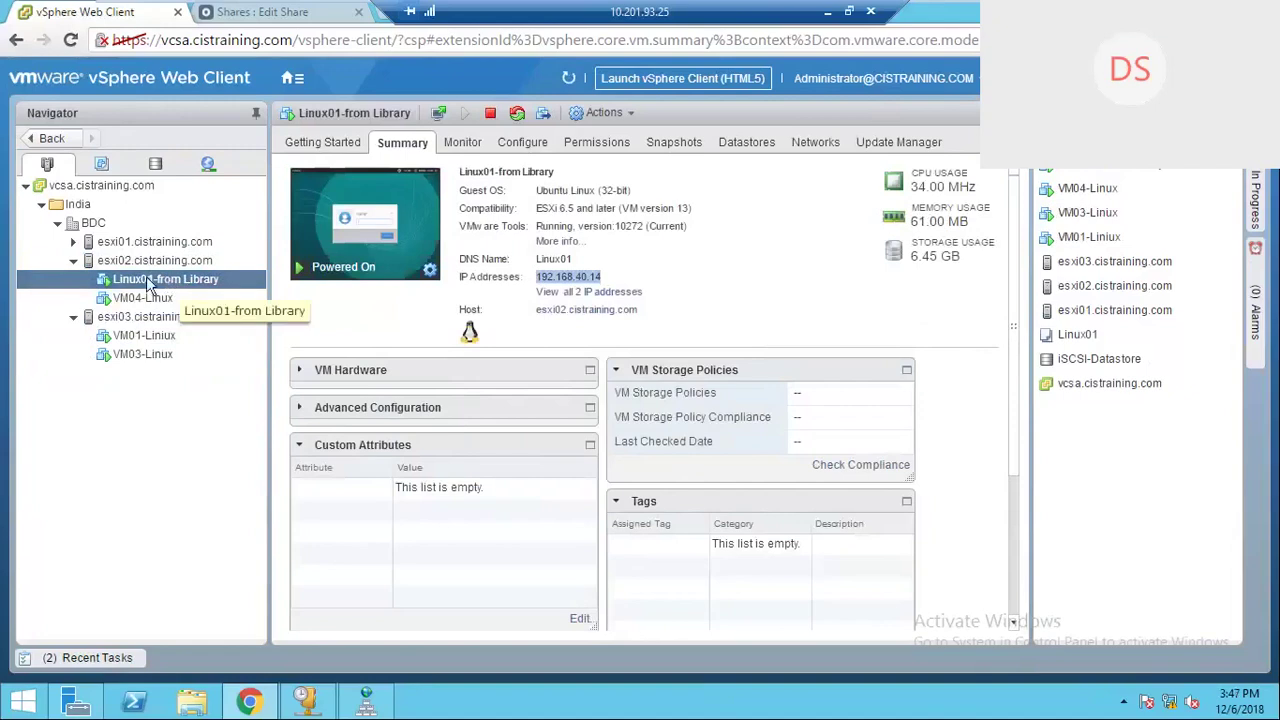
{"action": "left_click", "coordinate": [177, 279]}
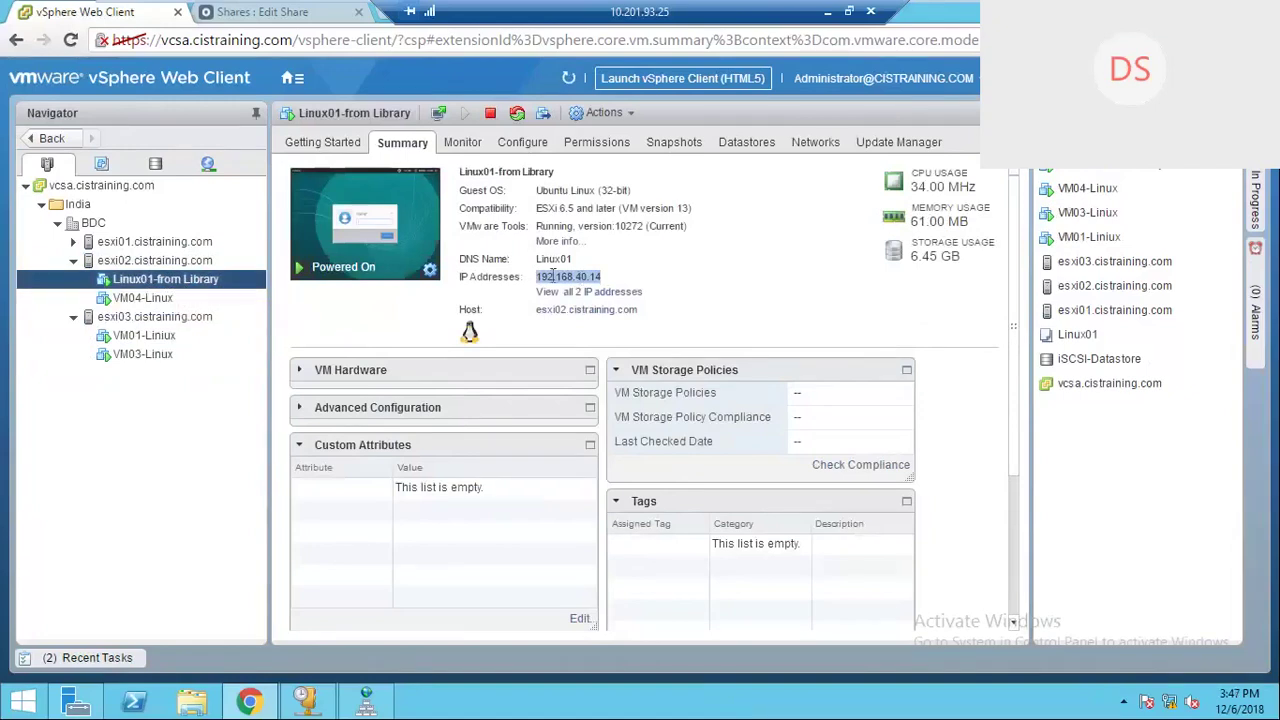
{"action": "left_click", "coordinate": [143, 298]}
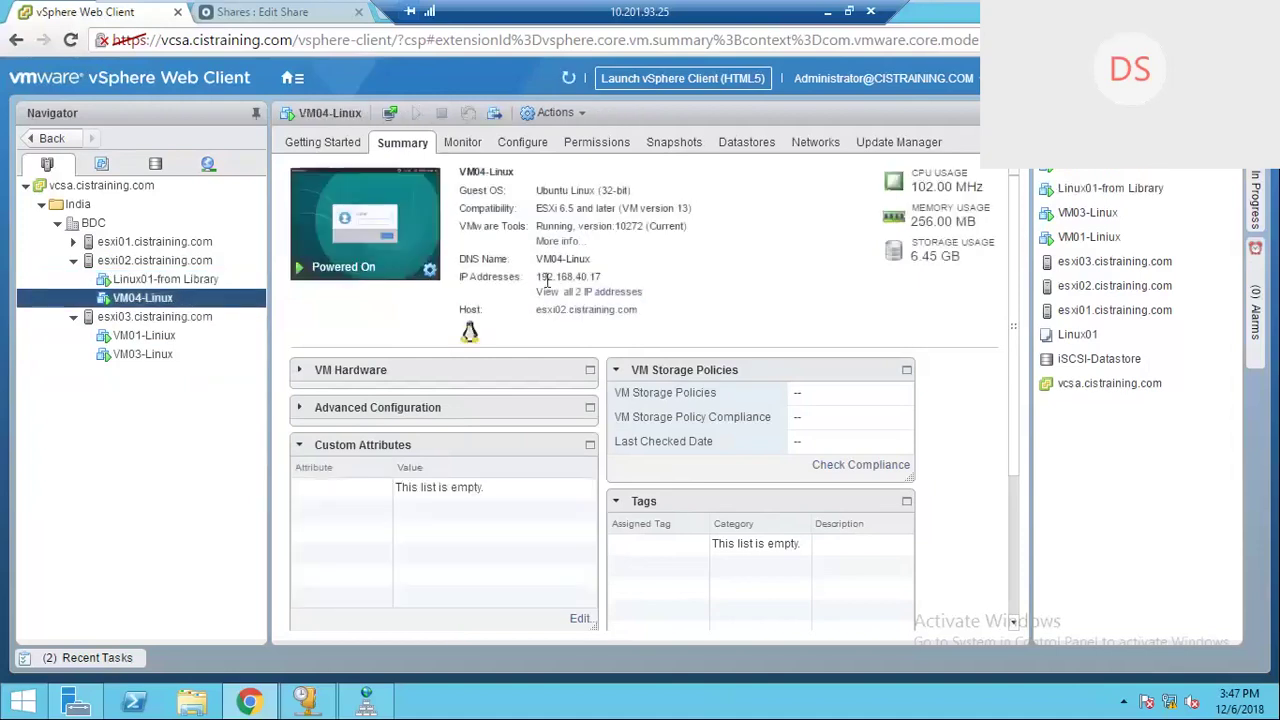
{"action": "left_click", "coordinate": [176, 338]}
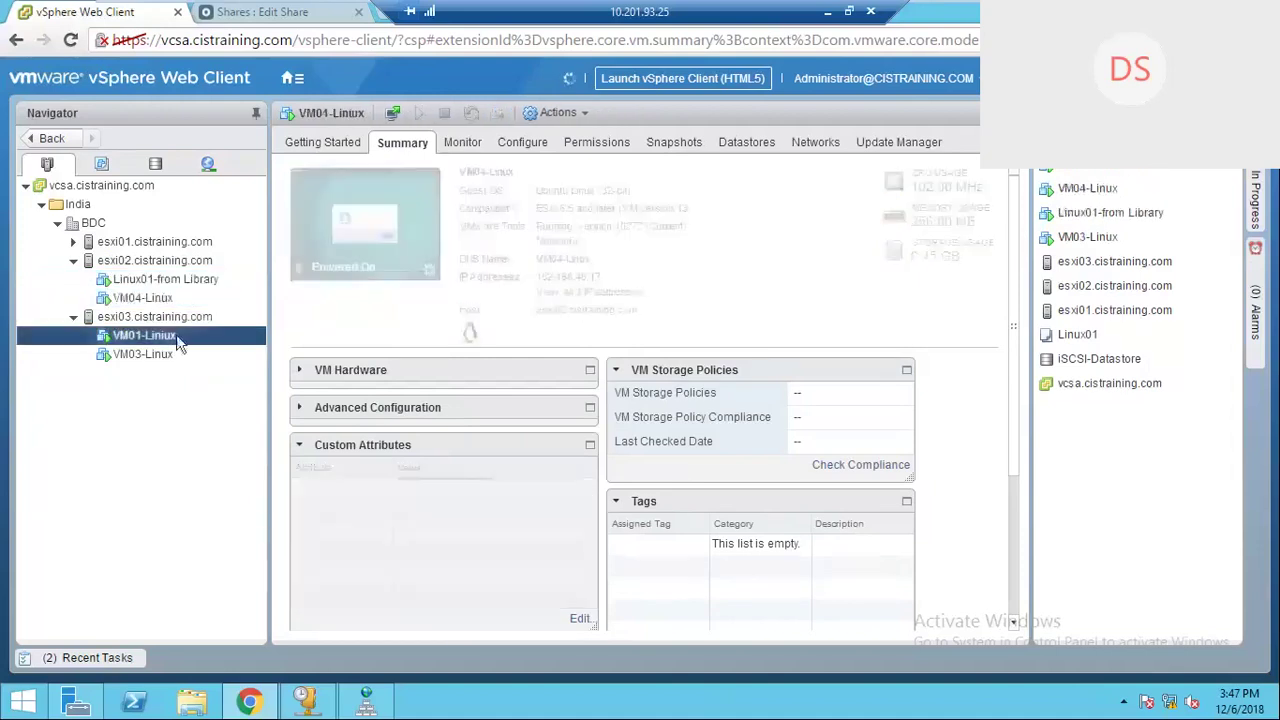
{"action": "left_click", "coordinate": [155, 356], "text": "ctrl"}
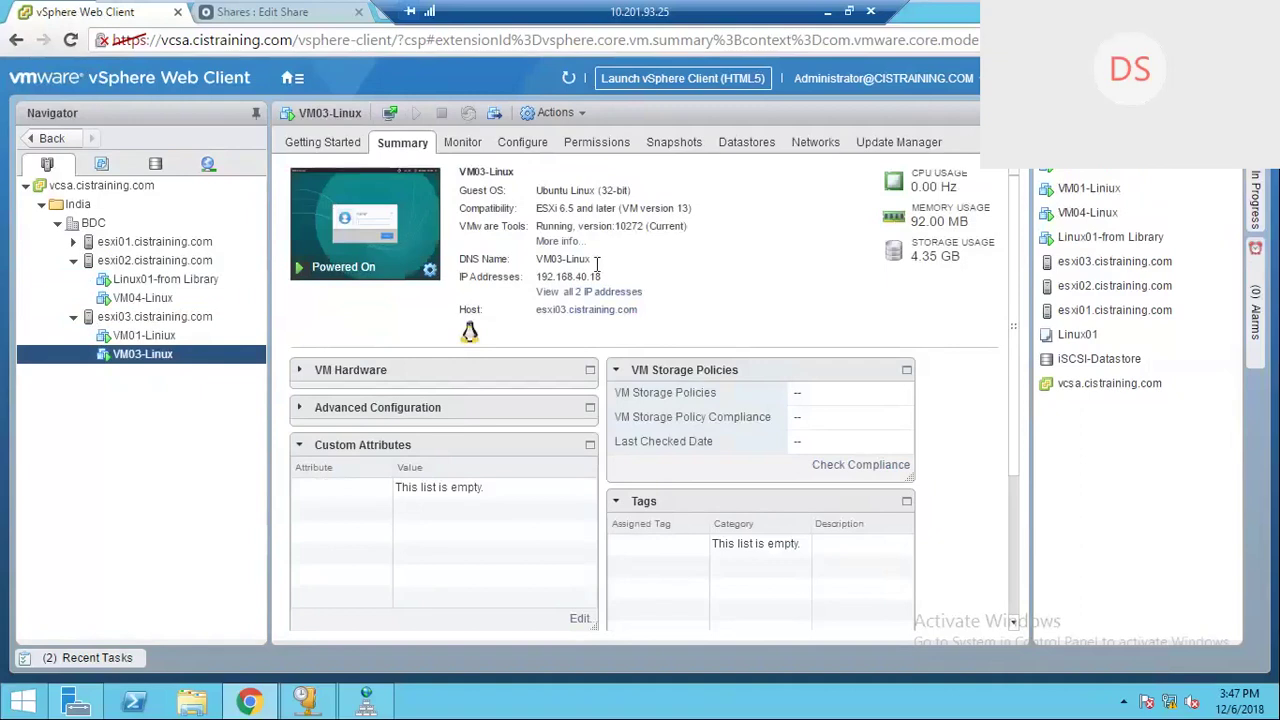
{"action": "left_click", "coordinate": [190, 277]}
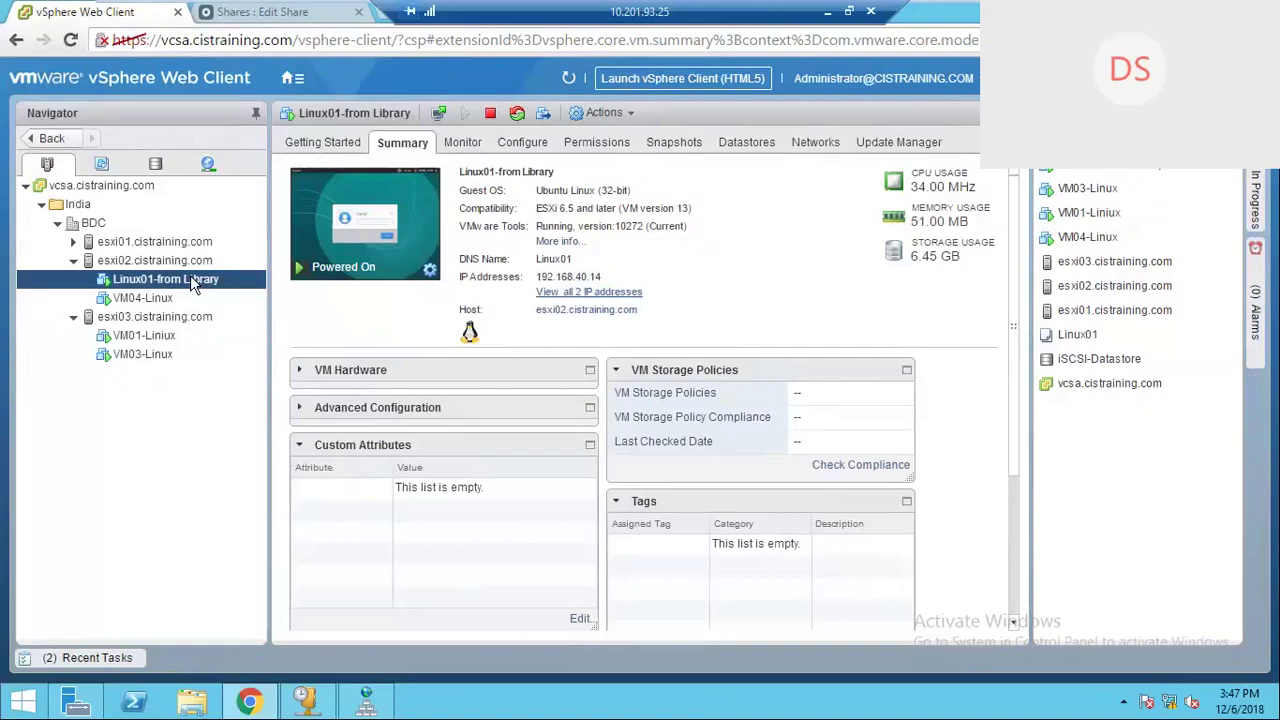
{"action": "right_click", "coordinate": [193, 285]}
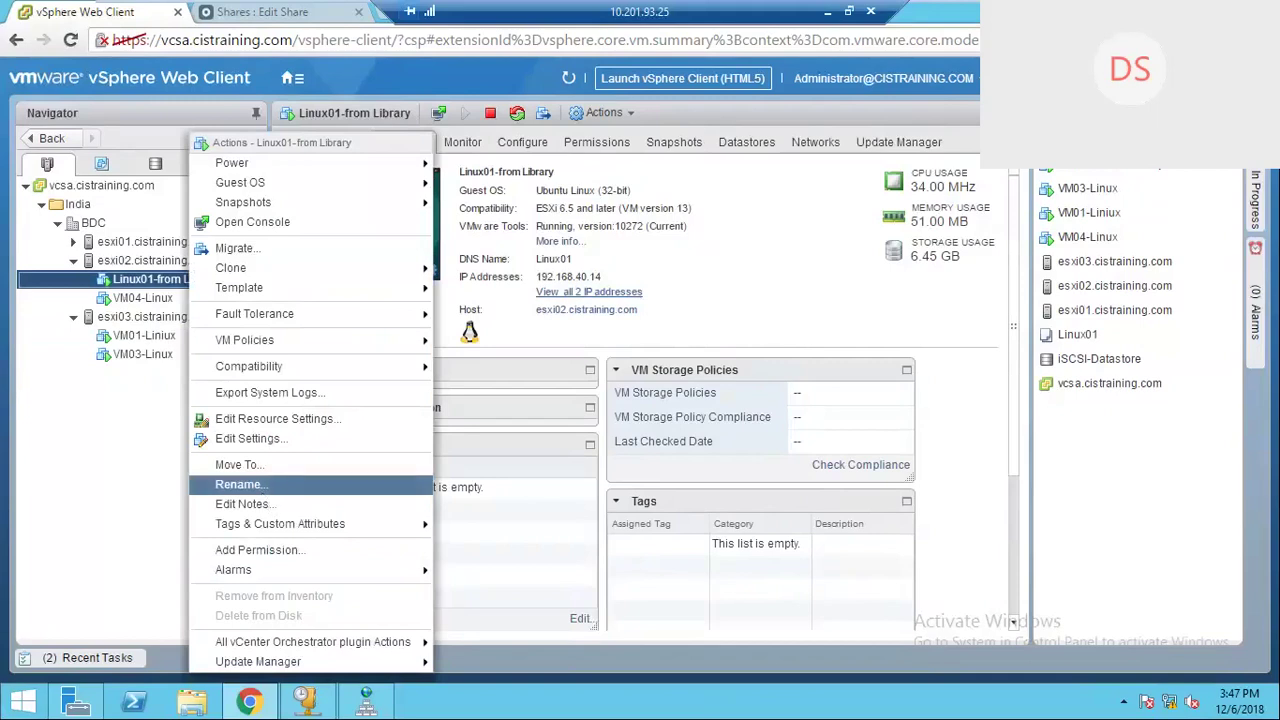
{"action": "left_click", "coordinate": [240, 484]}
{"action": "left_click", "coordinate": [820, 432]}
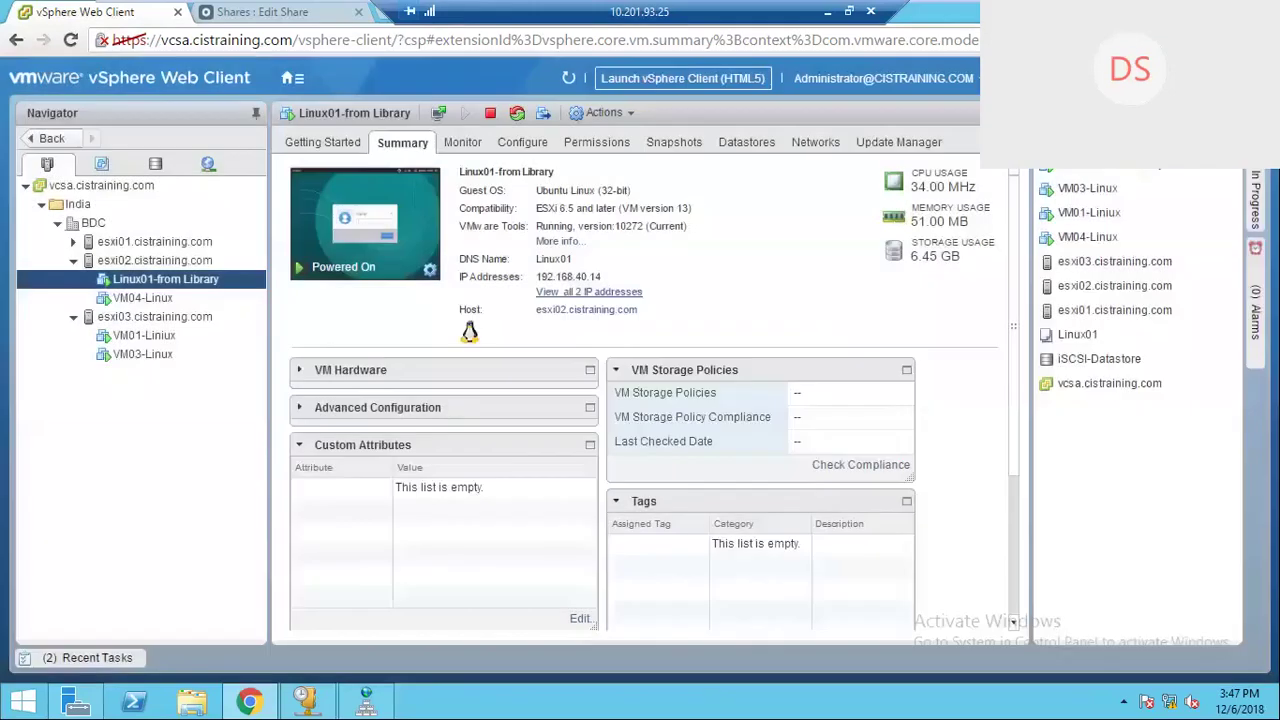
{"action": "left_click", "coordinate": [168, 284]}
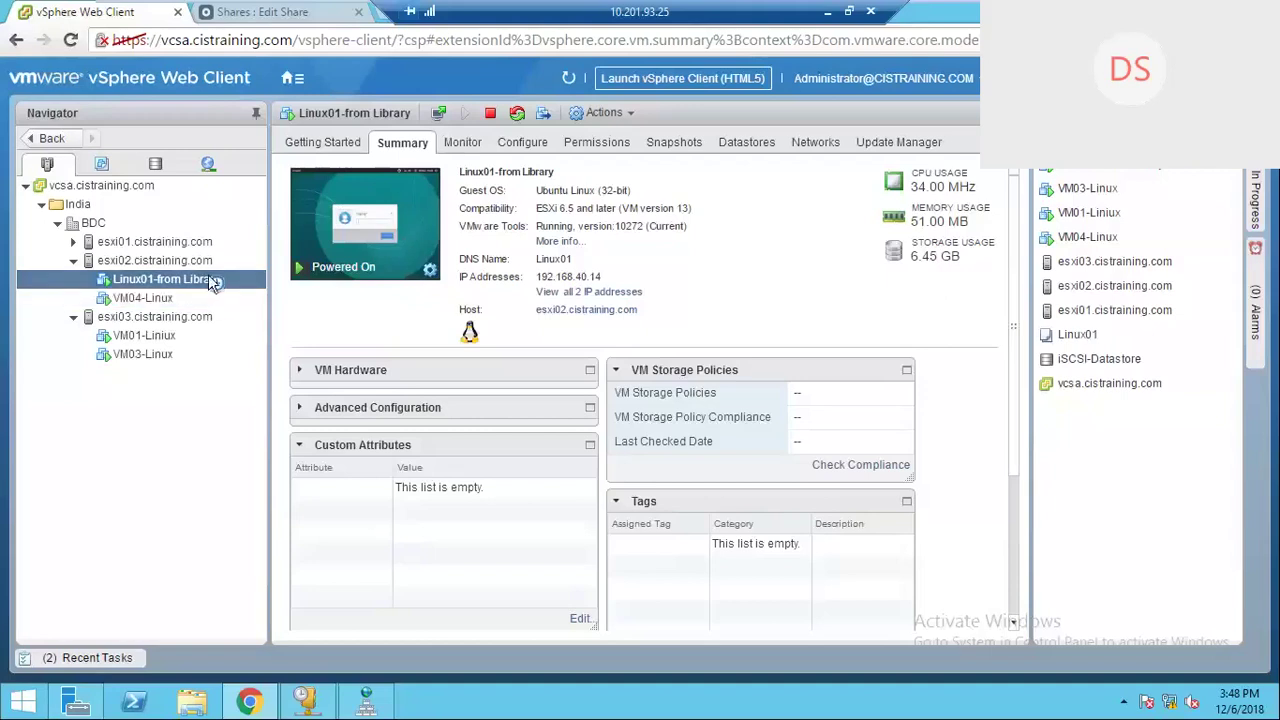
Step: Decline a hard power off, then shut down Linux01-from Library's guest OS so it powers off
{"action": "right_click", "coordinate": [212, 280]}
{"action": "mouse_move", "coordinate": [279, 165]}
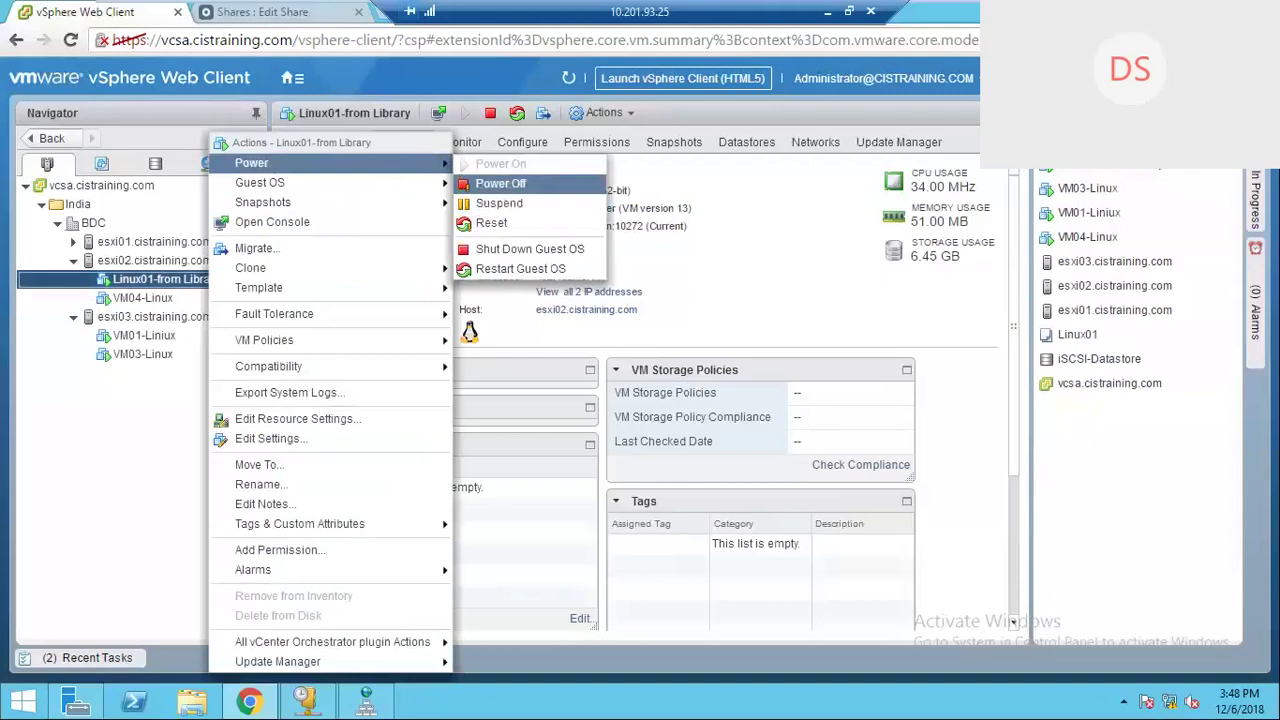
{"action": "left_click", "coordinate": [500, 183]}
{"action": "left_click", "coordinate": [680, 407]}
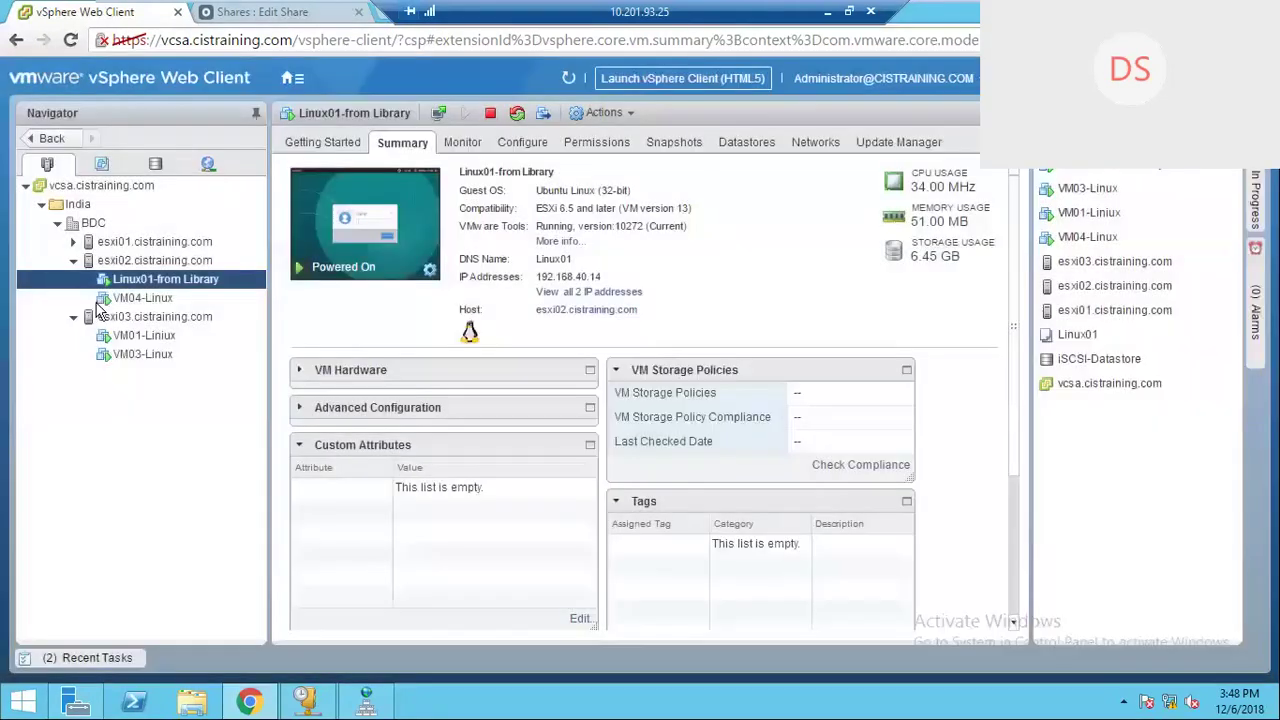
{"action": "right_click", "coordinate": [183, 286]}
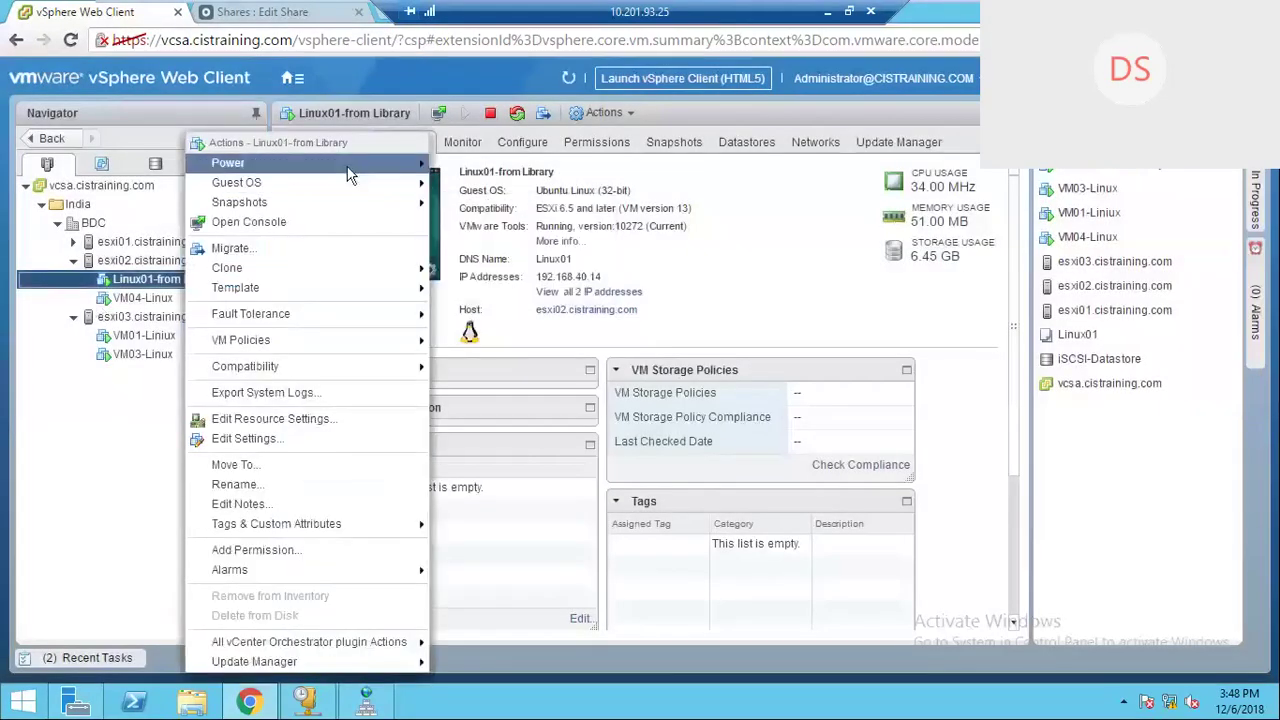
{"action": "mouse_move", "coordinate": [347, 170]}
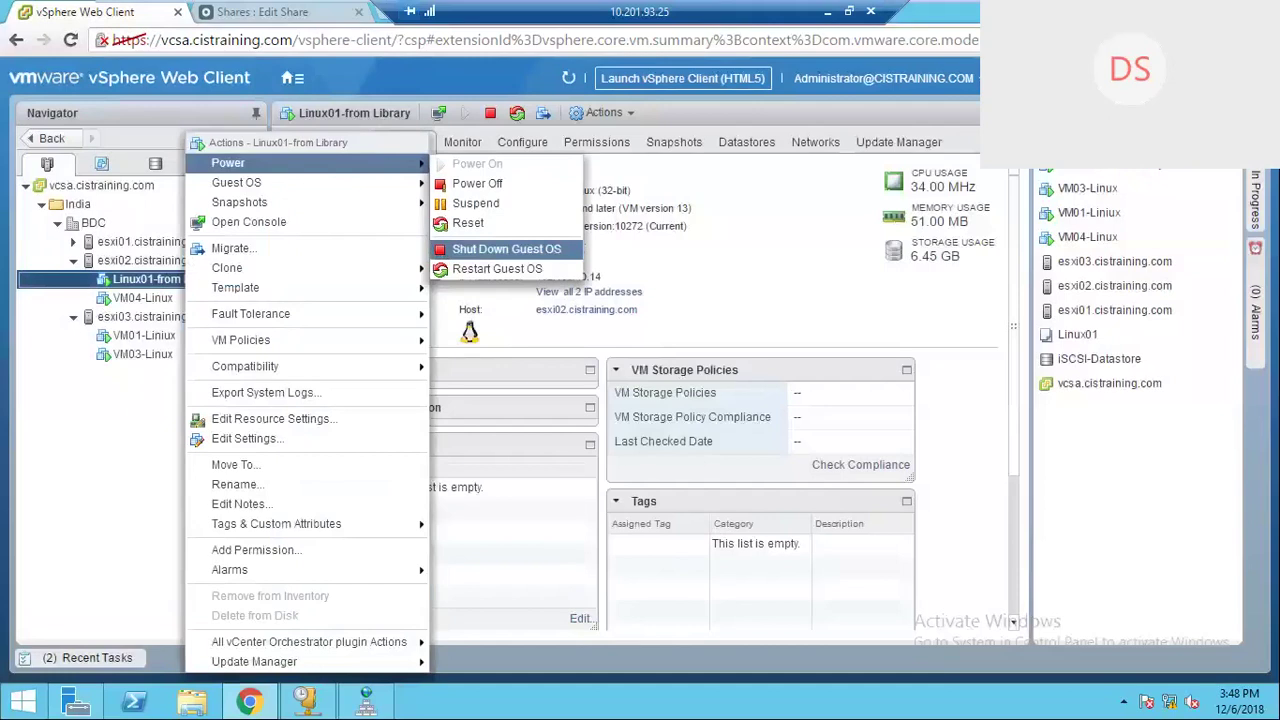
{"action": "left_click", "coordinate": [506, 249]}
{"action": "left_click", "coordinate": [599, 405]}
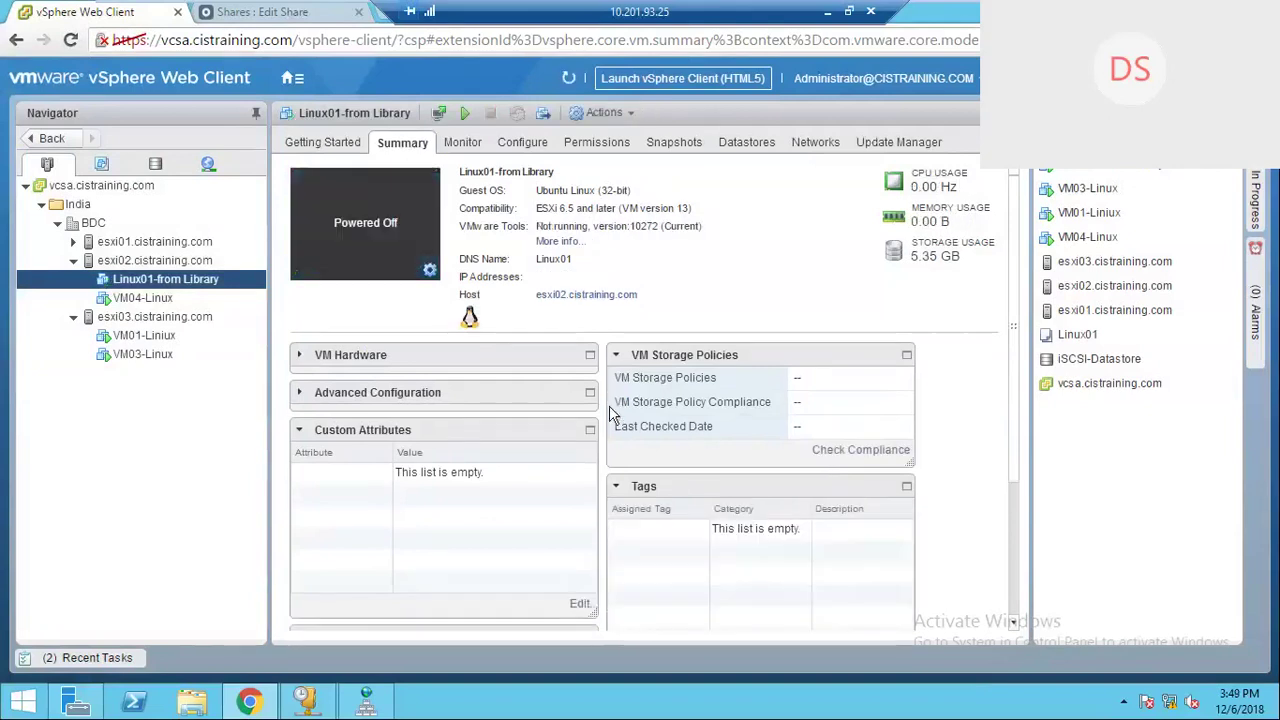
Step: Abandon a rename, then start migrating Linux01-from Library with 'Change both compute resource and storage'
{"action": "right_click", "coordinate": [227, 280]}
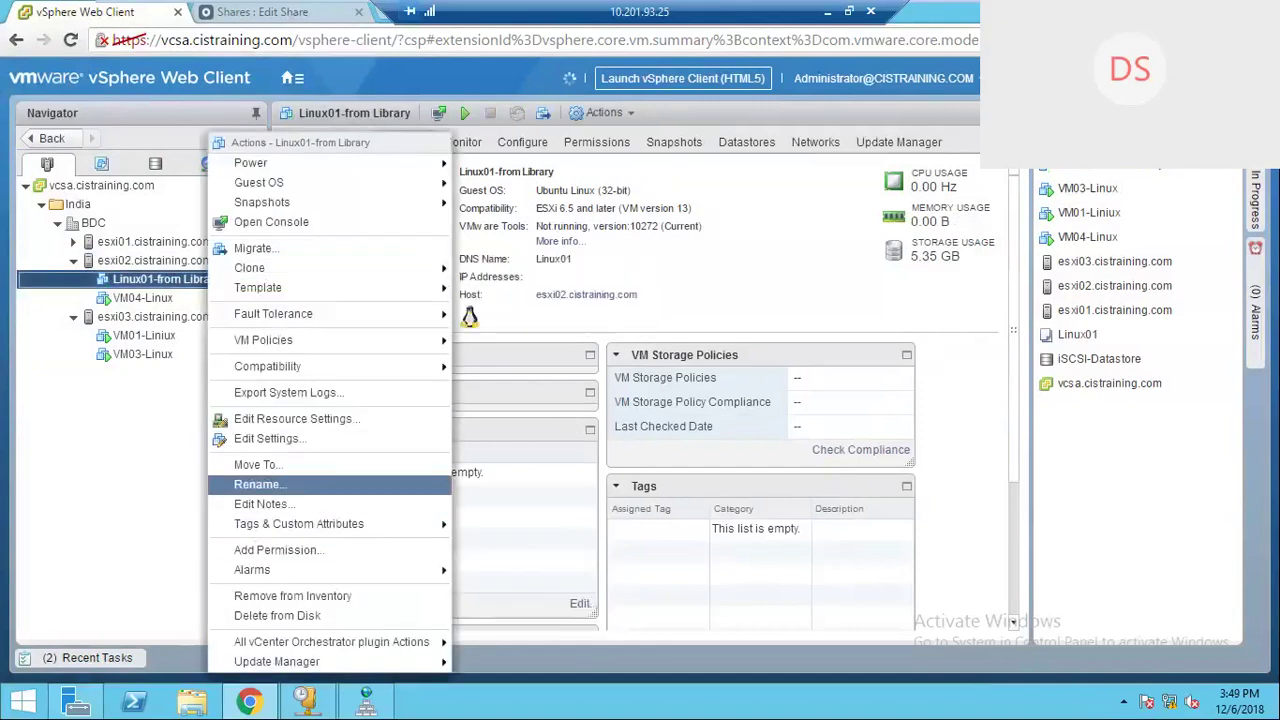
{"action": "left_click", "coordinate": [258, 484]}
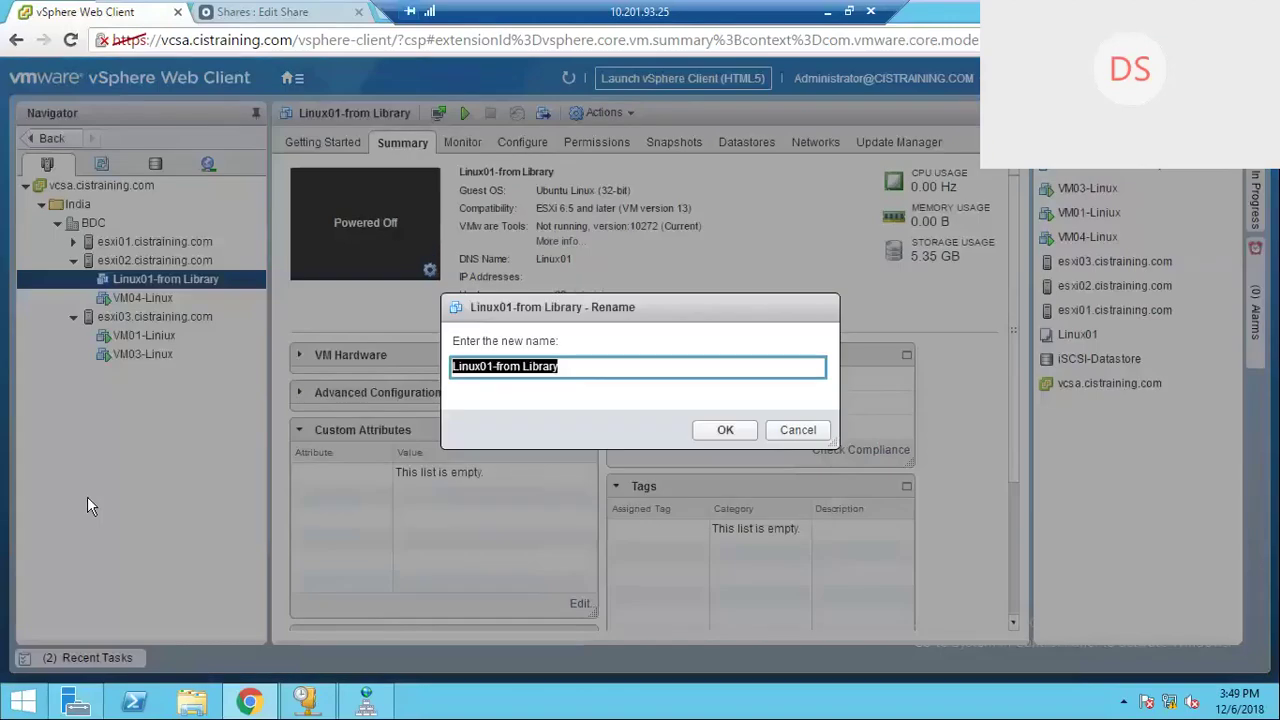
{"action": "left_click", "coordinate": [806, 436]}
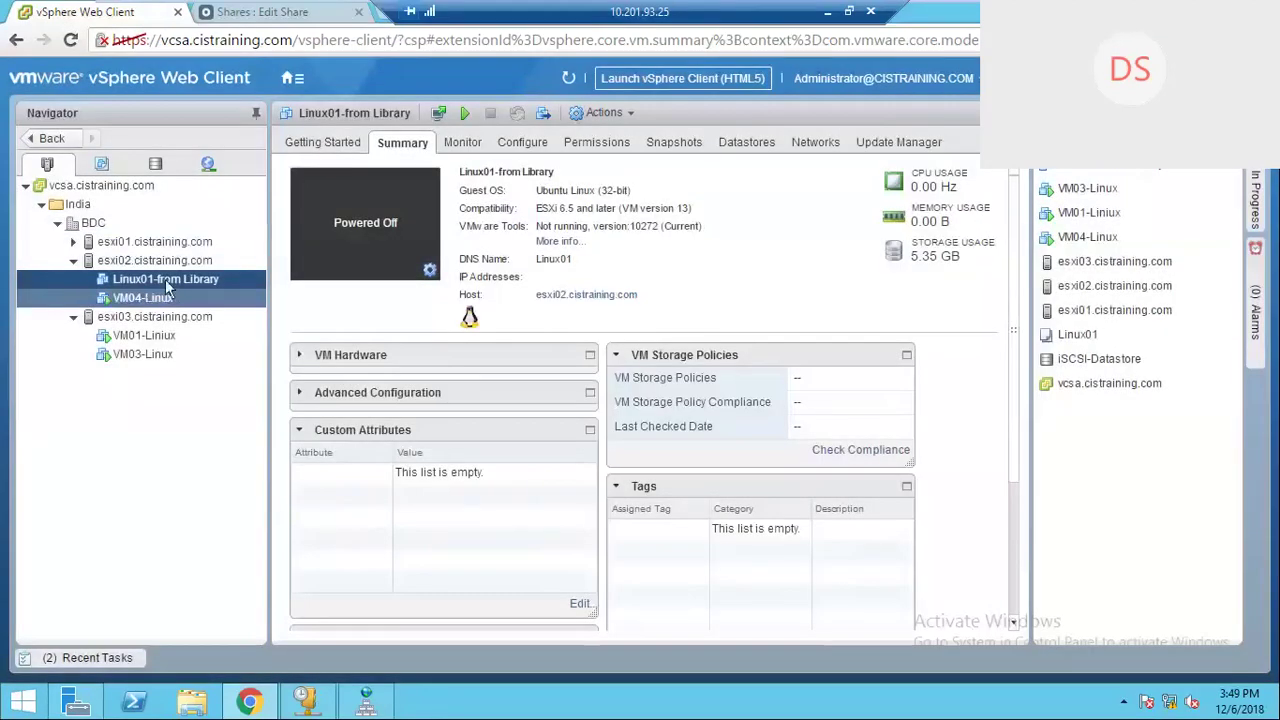
{"action": "right_click", "coordinate": [184, 282]}
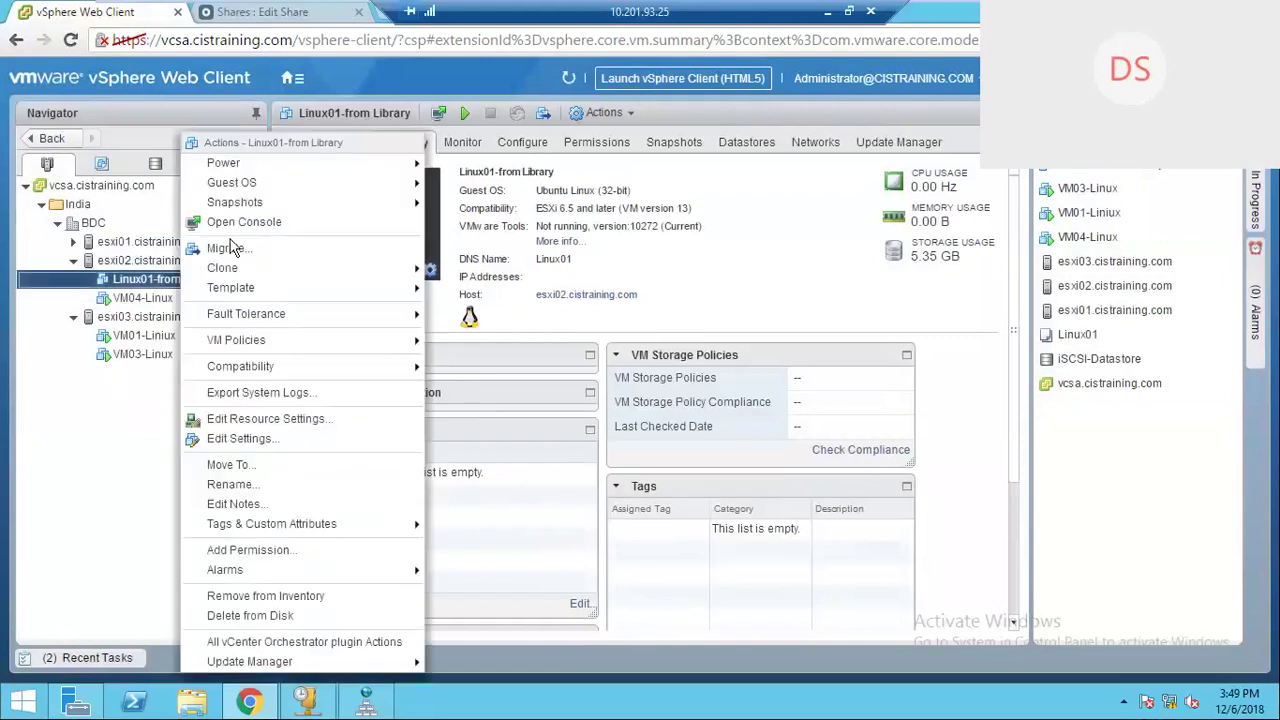
{"action": "mouse_move", "coordinate": [260, 194]}
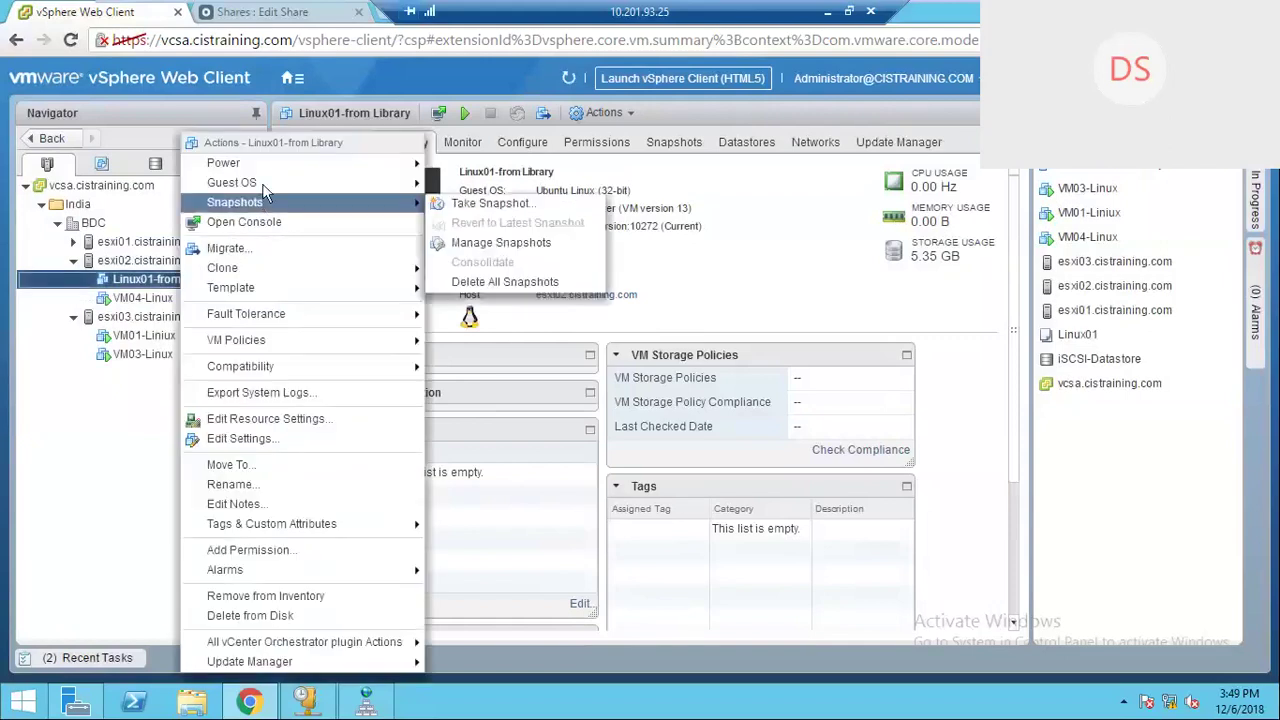
{"action": "left_click", "coordinate": [265, 248]}
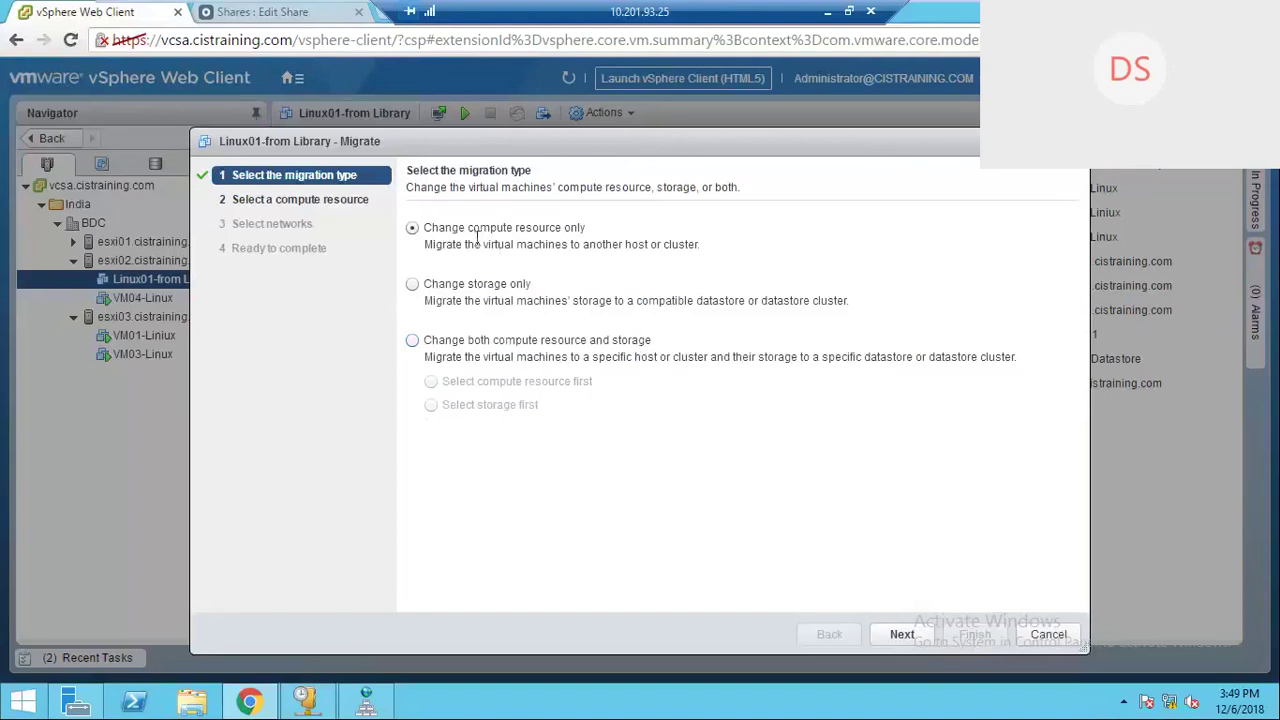
{"action": "left_click", "coordinate": [411, 285]}
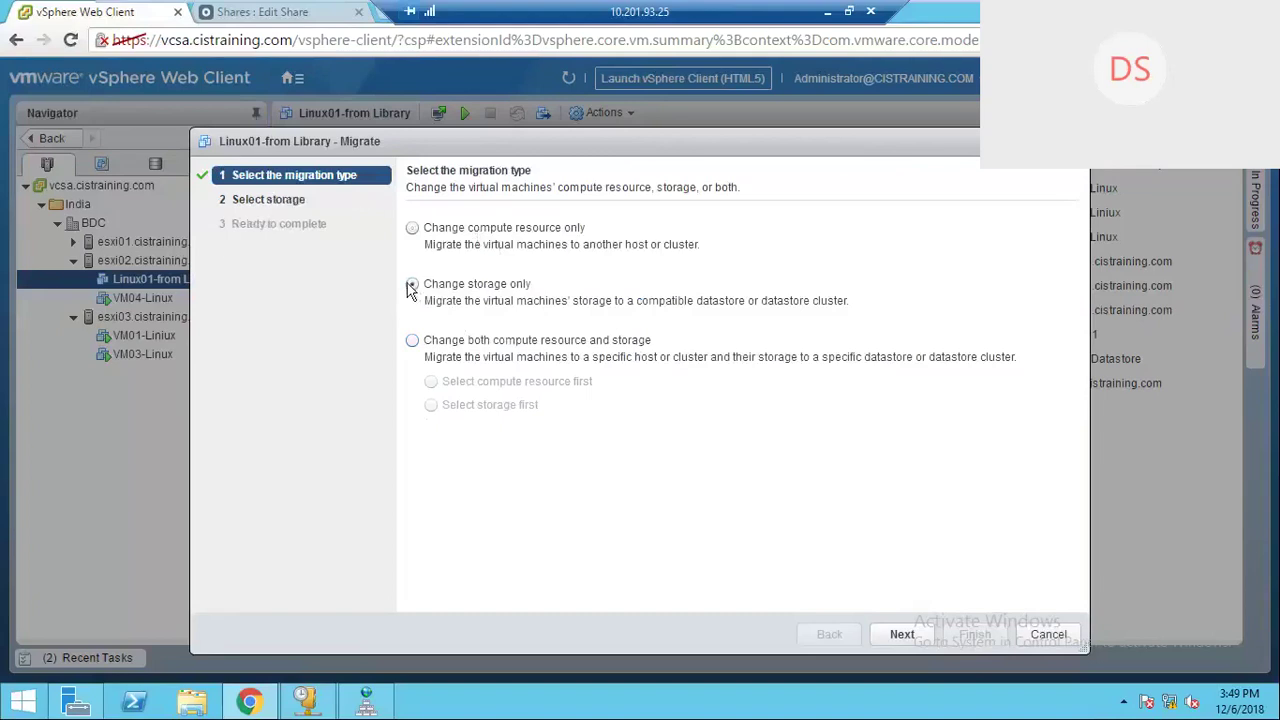
{"action": "left_click", "coordinate": [412, 340]}
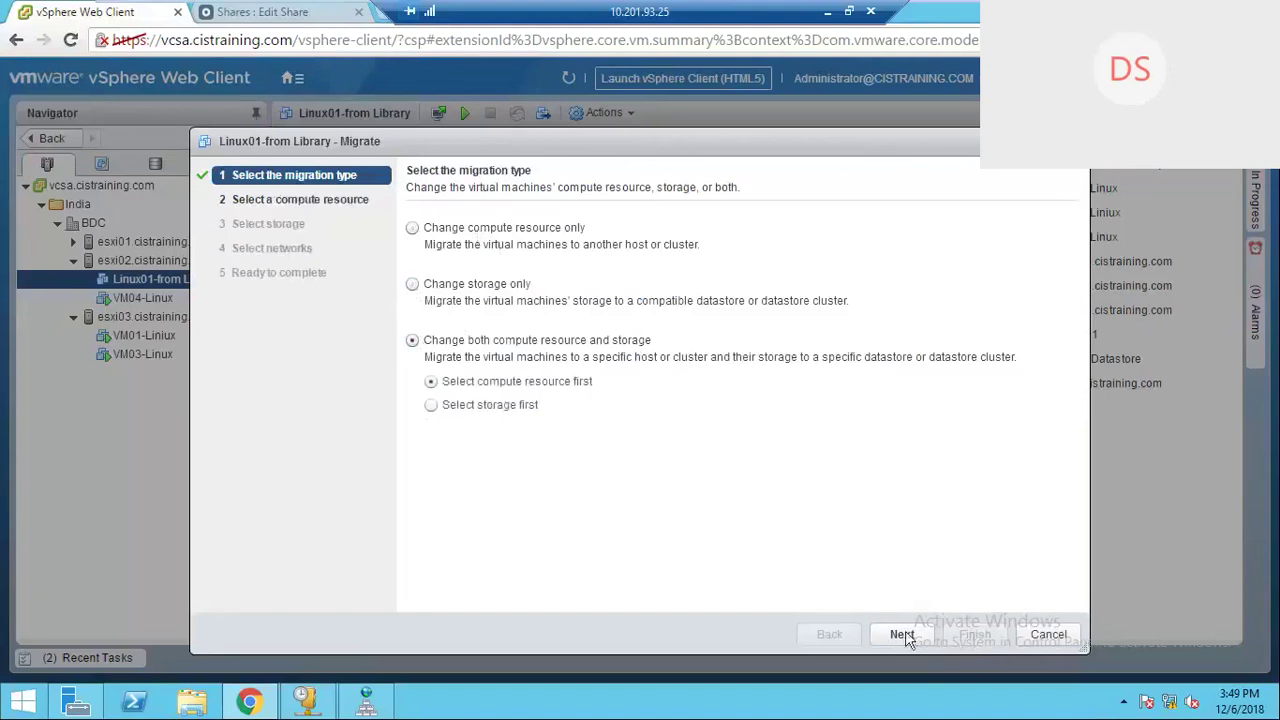
{"action": "left_click", "coordinate": [412, 227]}
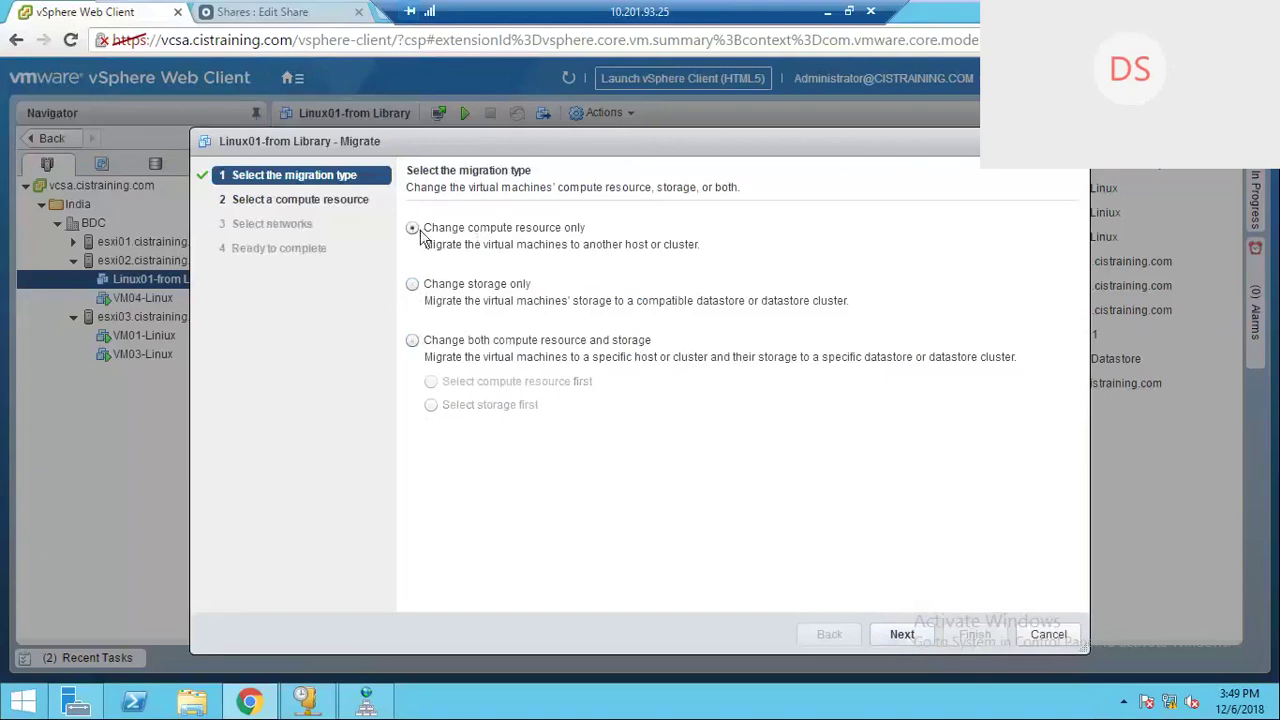
{"action": "left_click", "coordinate": [412, 340]}
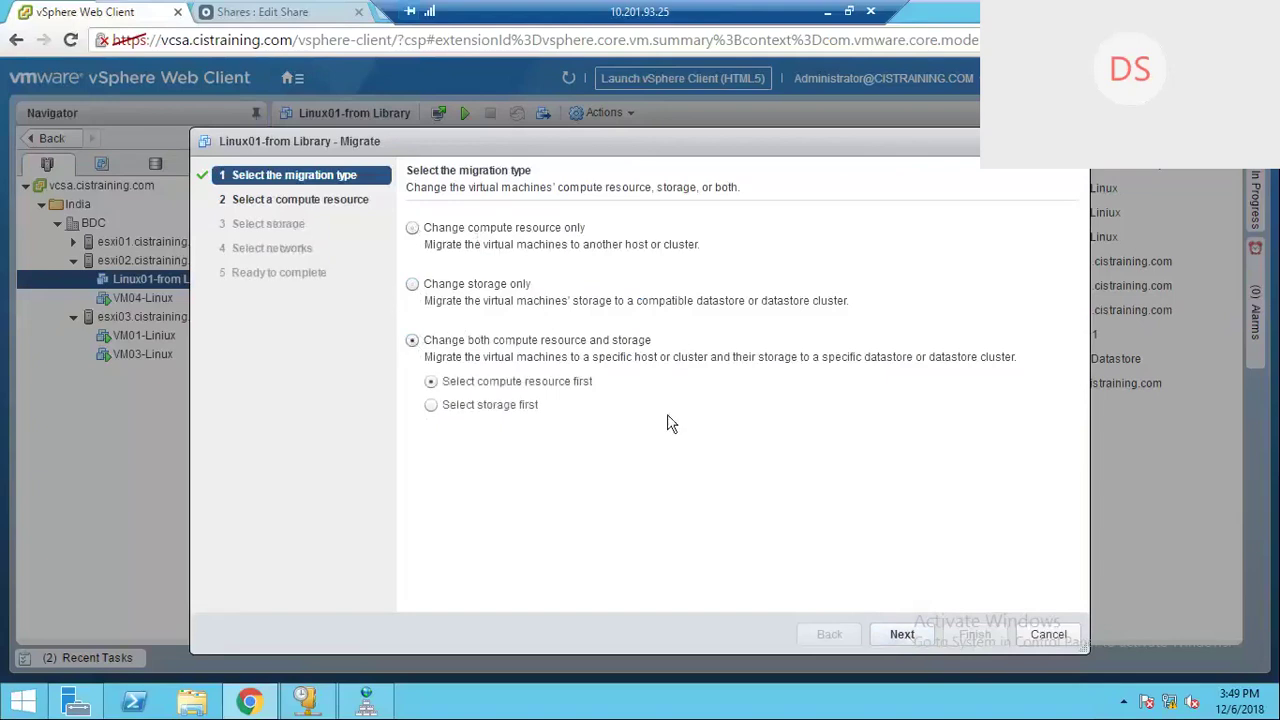
{"action": "left_click", "coordinate": [880, 638]}
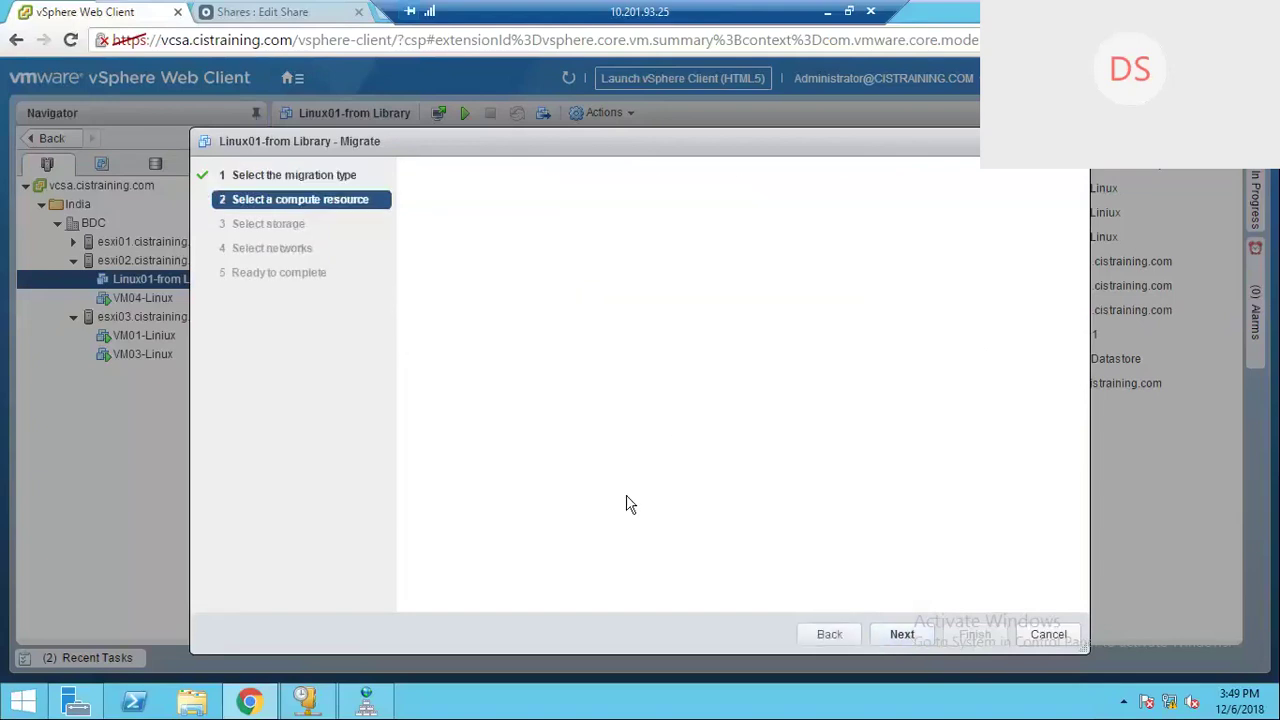
Step: Revisit the migration types and reconfirm changing both compute resource and storage before continuing
{"action": "left_click", "coordinate": [831, 634]}
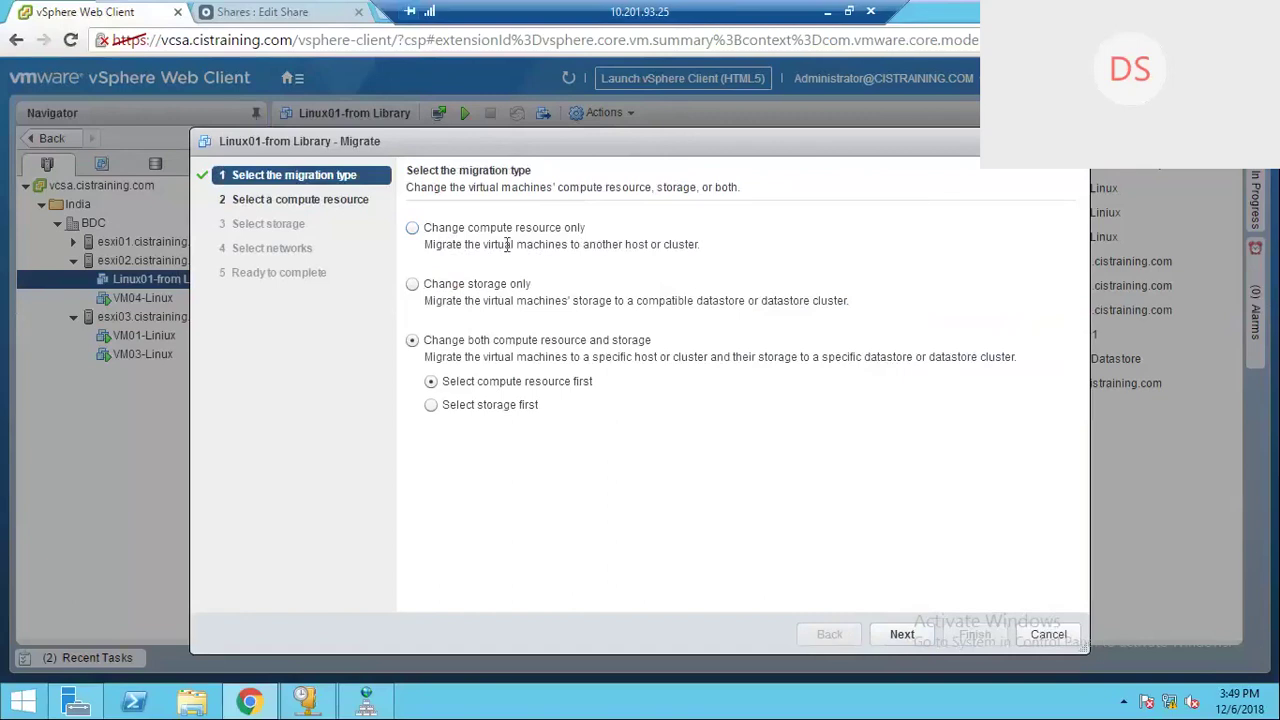
{"action": "left_click", "coordinate": [413, 229]}
{"action": "left_click", "coordinate": [413, 285]}
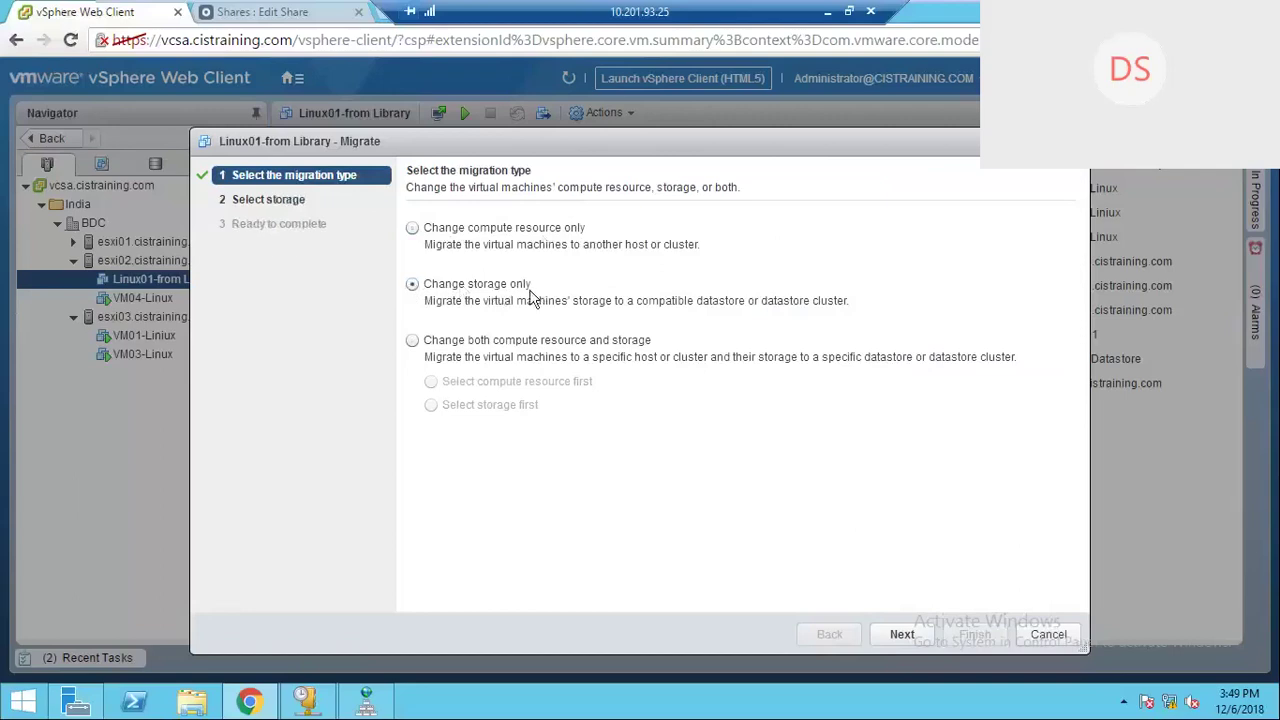
{"action": "left_click", "coordinate": [412, 341]}
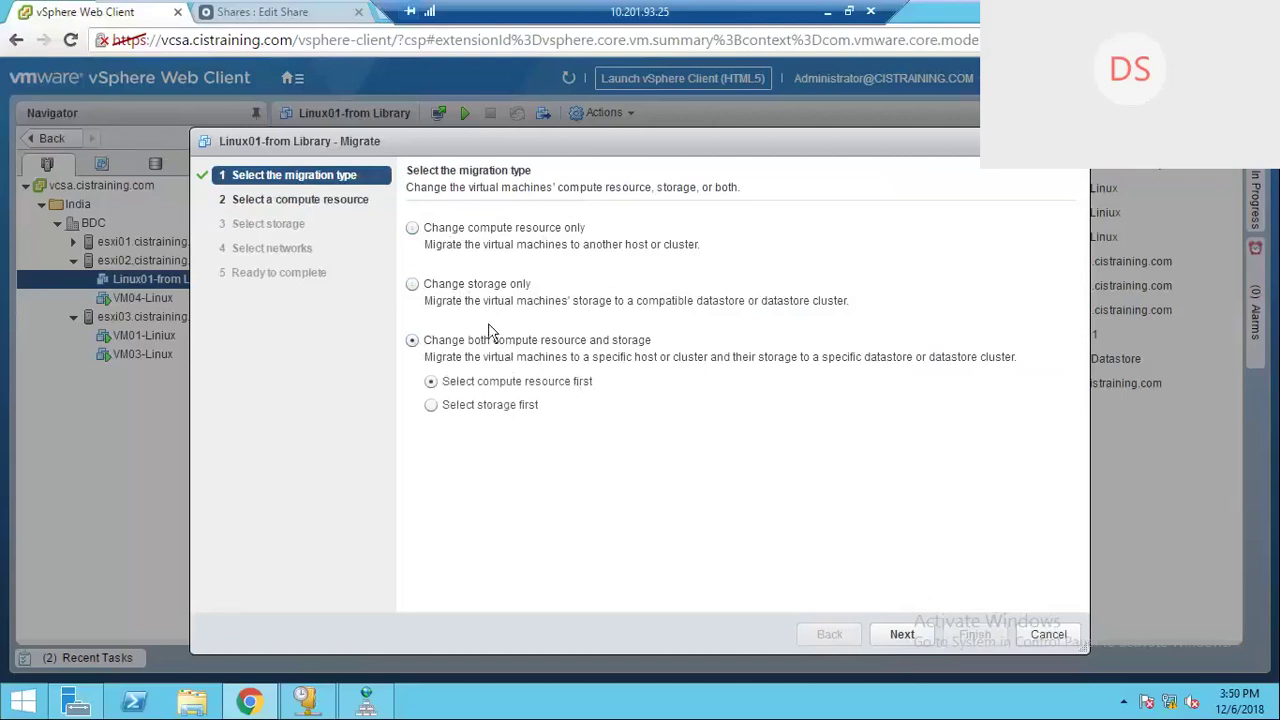
{"action": "left_click", "coordinate": [919, 642]}
Step: Pick esxi03 under India > BDC as destination, then back out and cancel the migration
{"action": "left_click", "coordinate": [902, 636]}
{"action": "left_click", "coordinate": [440, 284]}
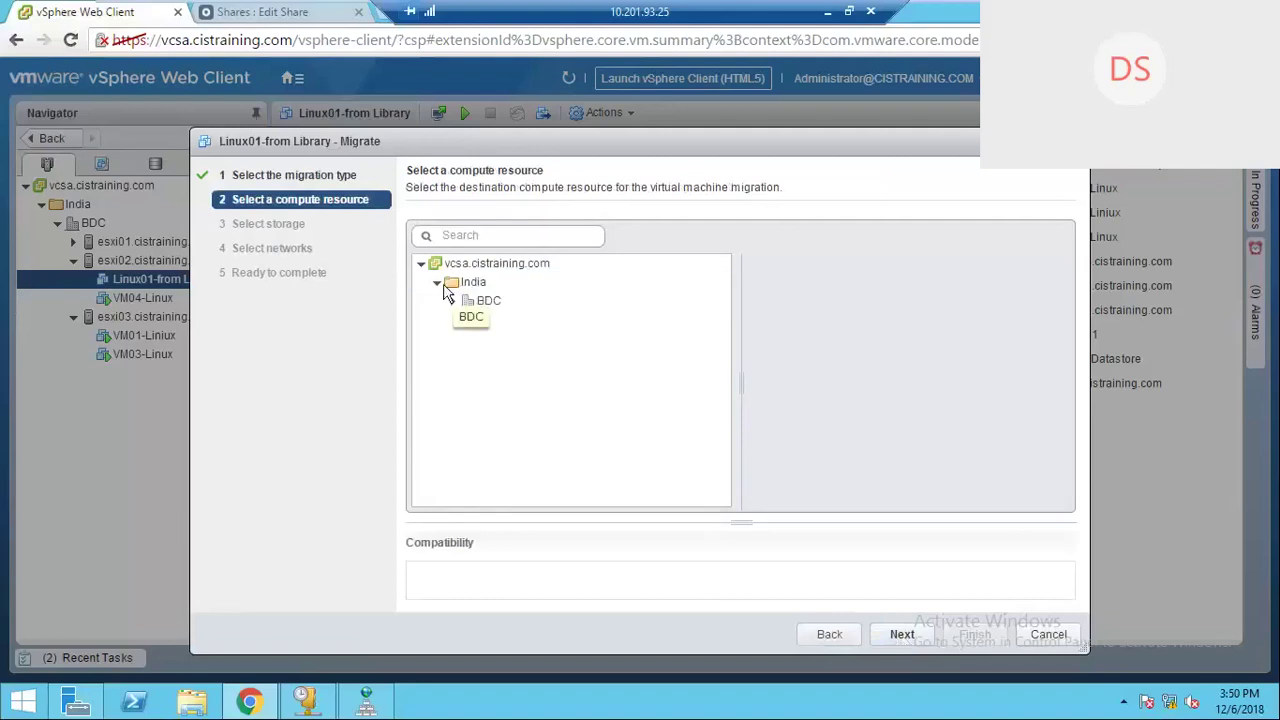
{"action": "left_click", "coordinate": [487, 301]}
{"action": "left_click", "coordinate": [453, 301]}
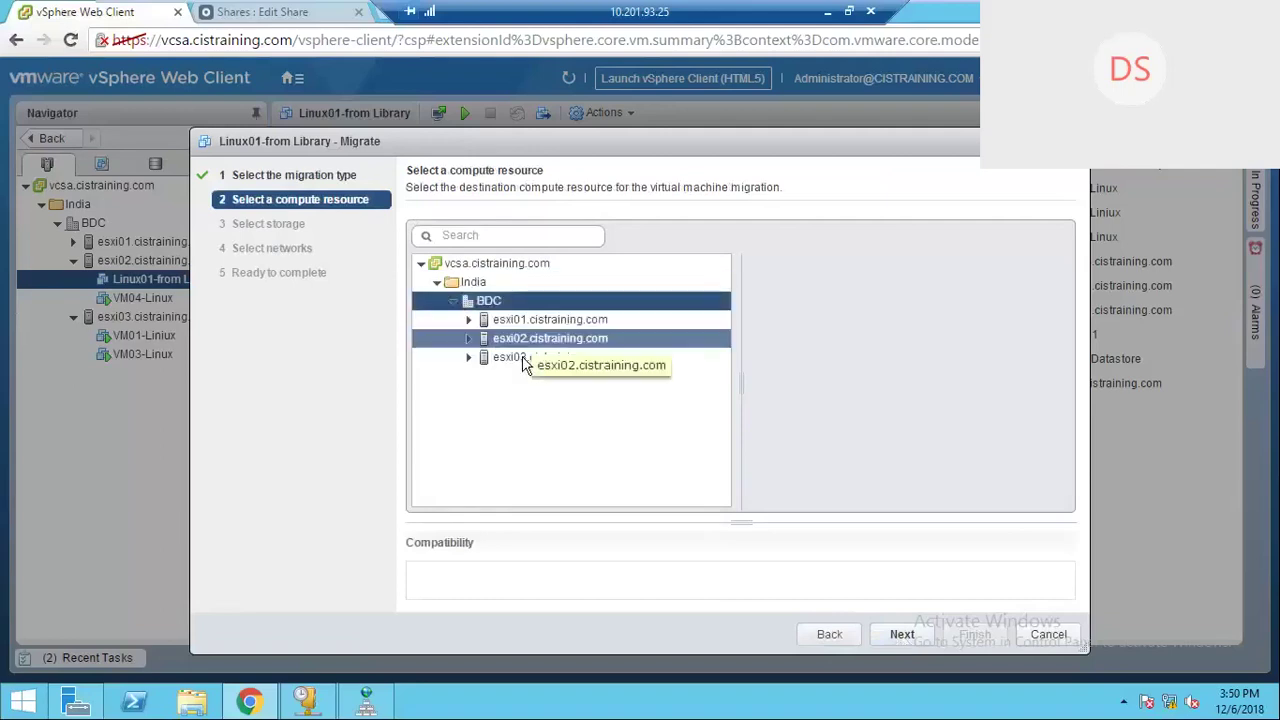
{"action": "left_click", "coordinate": [518, 364]}
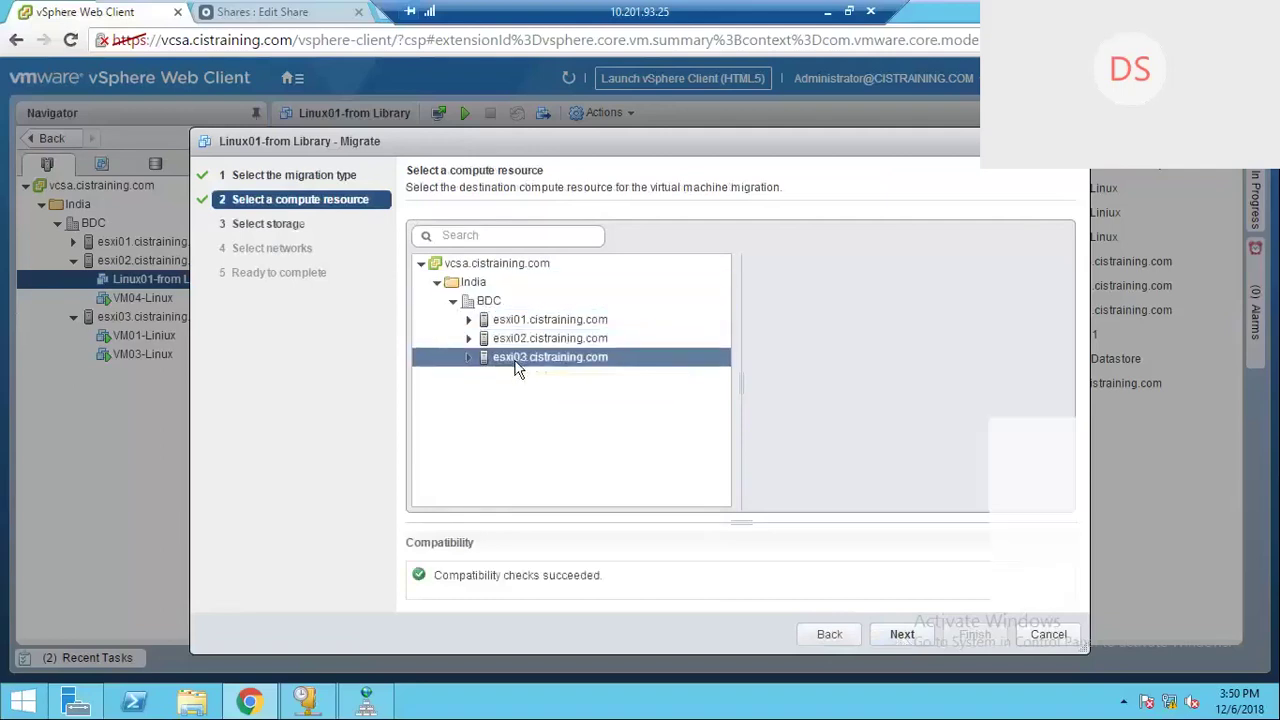
{"action": "left_click", "coordinate": [902, 636]}
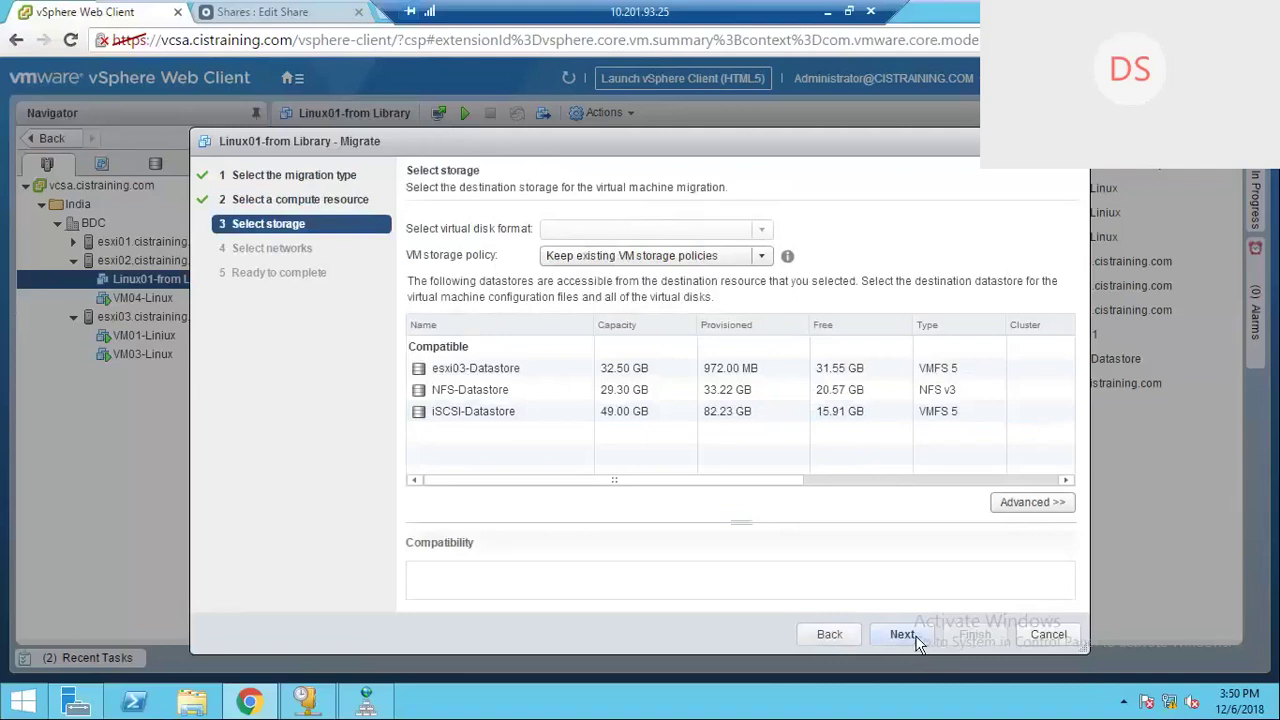
{"action": "left_click", "coordinate": [824, 641]}
{"action": "left_click", "coordinate": [828, 636]}
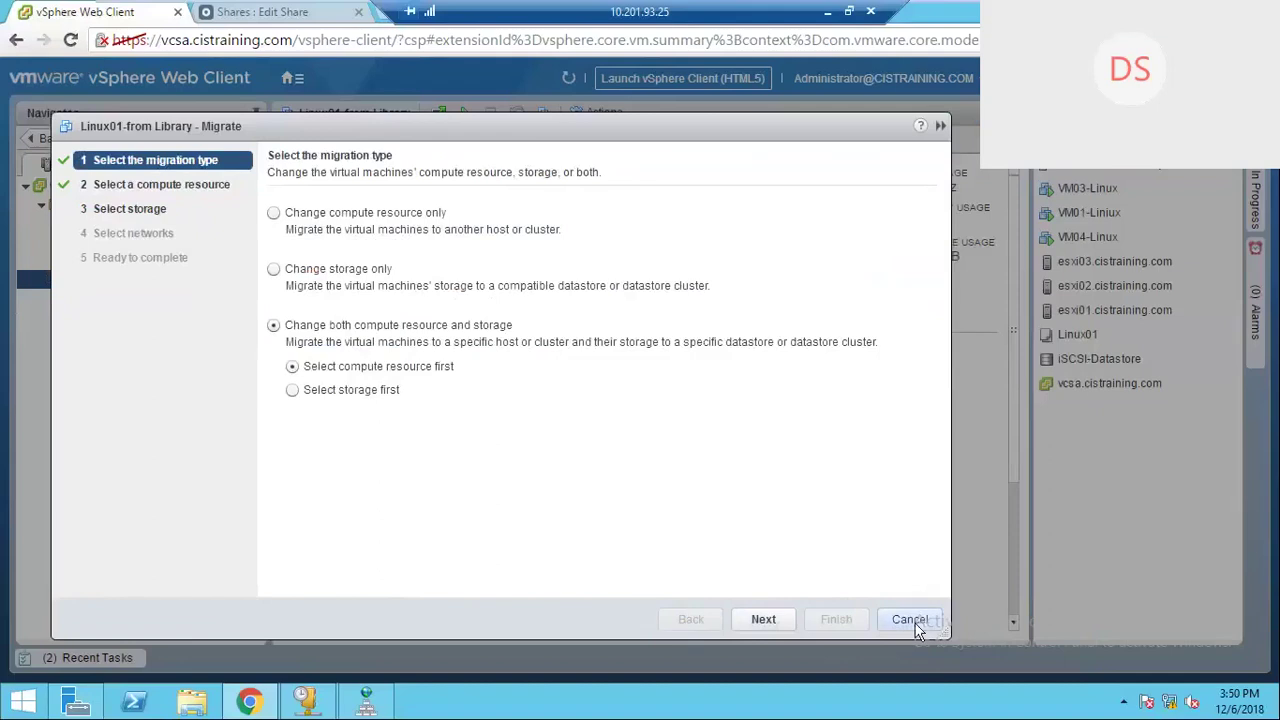
{"action": "left_click", "coordinate": [912, 621]}
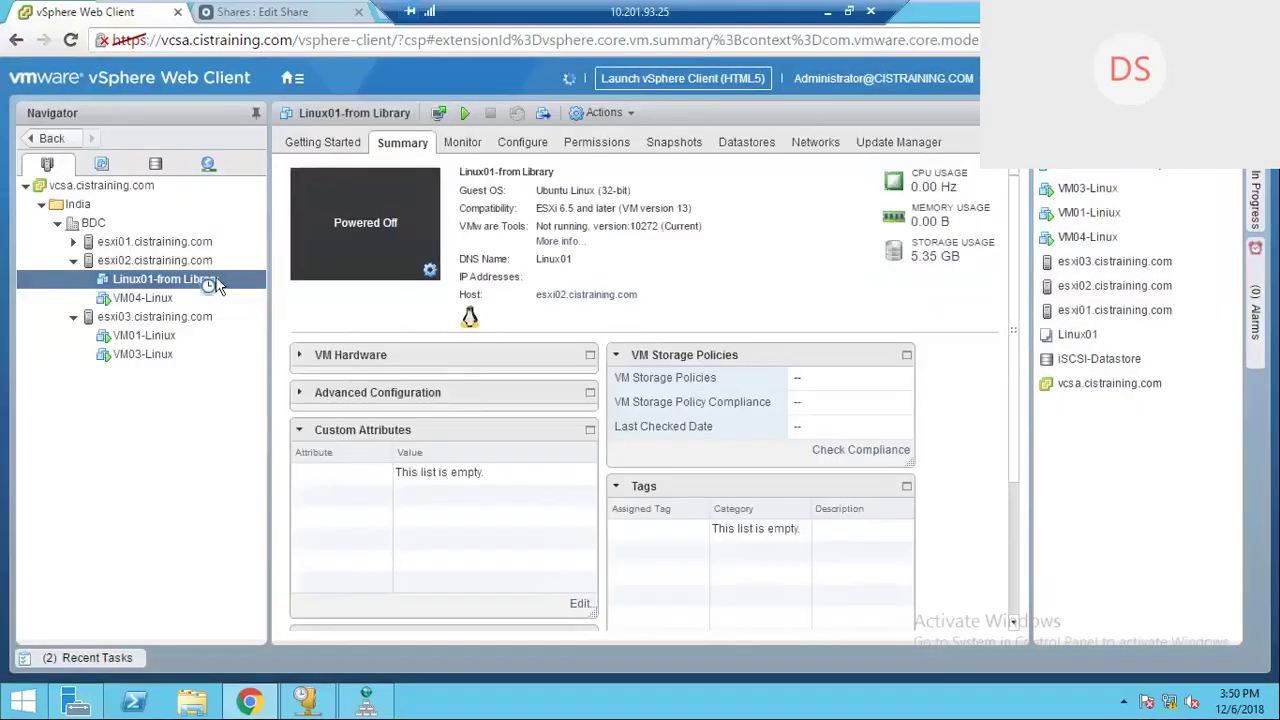
Step: Try renaming Linux01-from Library to VM02-Linux, then dismiss the rename without changing it
{"action": "right_click", "coordinate": [218, 283]}
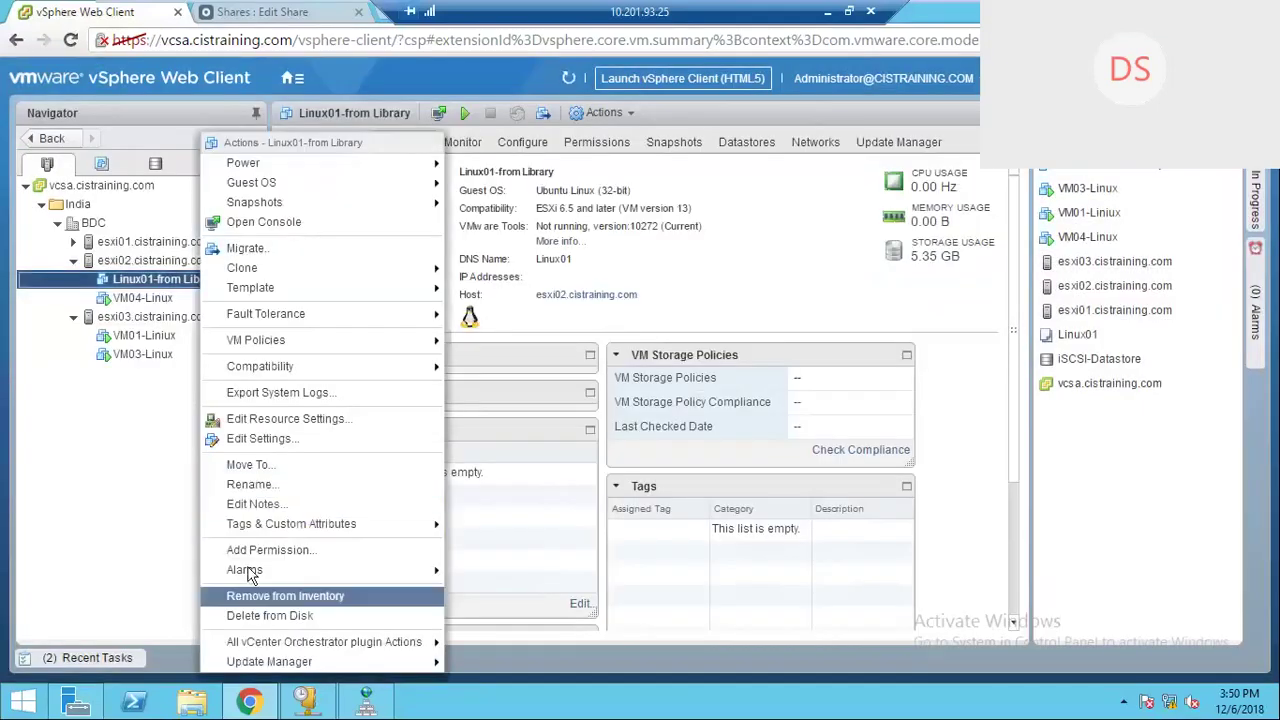
{"action": "left_click", "coordinate": [250, 484]}
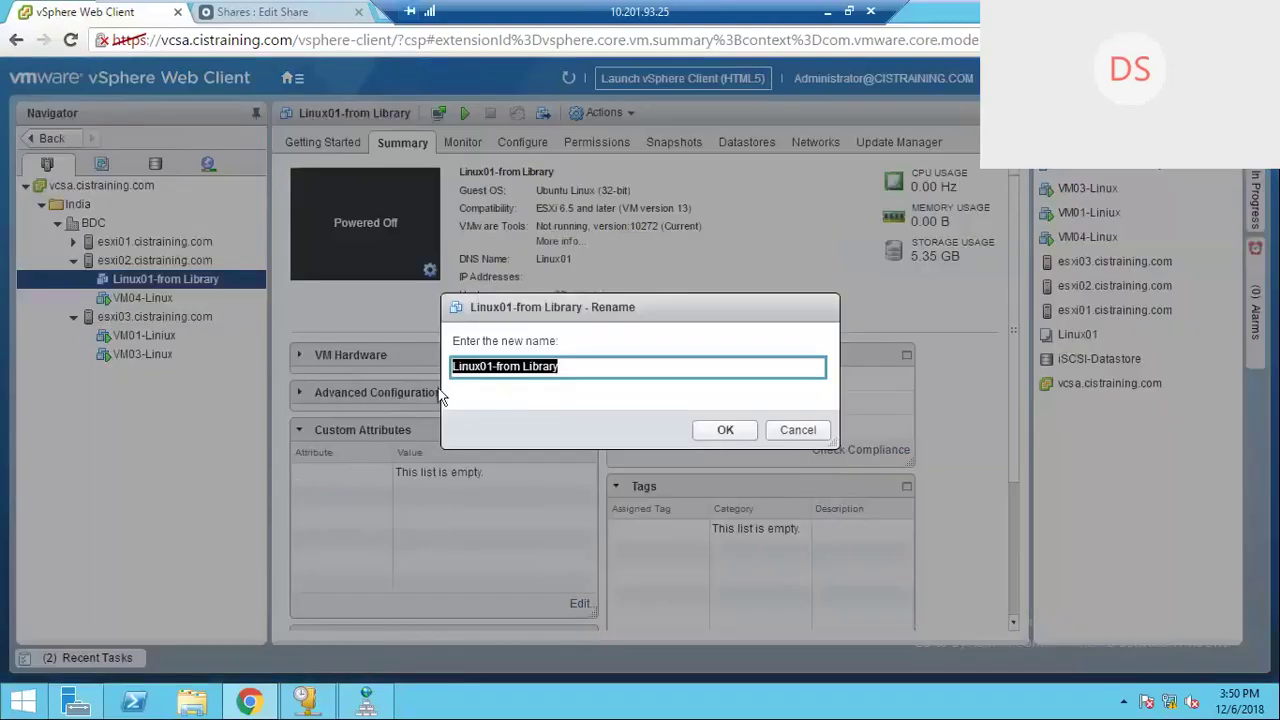
{"action": "type", "text": "VM"}
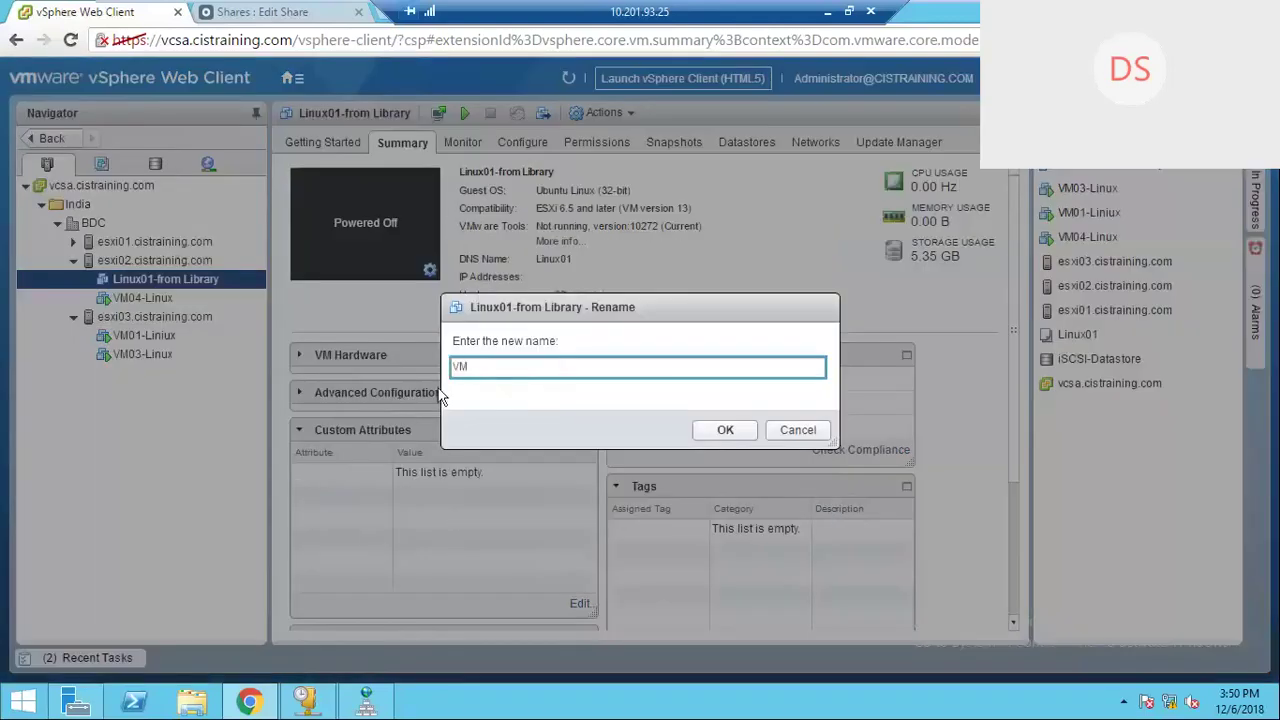
{"action": "type", "text": "02-Linux"}
{"action": "left_click", "coordinate": [714, 429]}
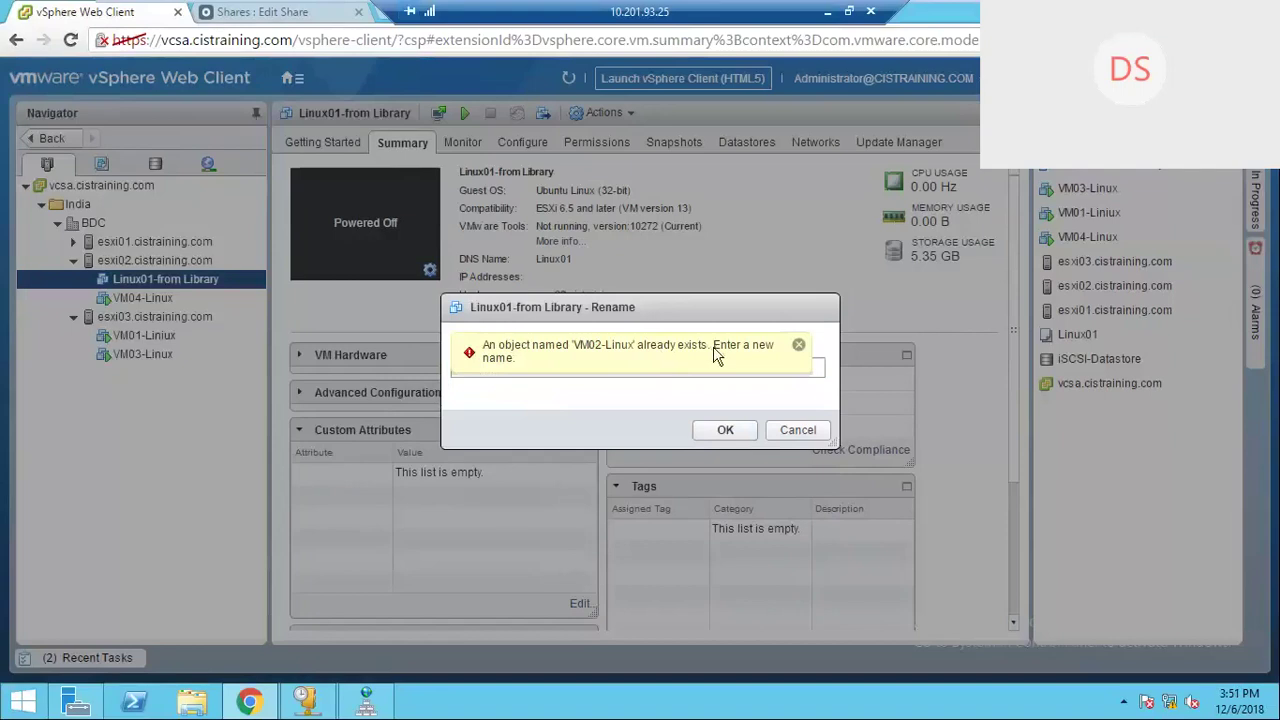
{"action": "left_click", "coordinate": [797, 430]}
Step: In the VMs and Templates view, rename VM02-Linux to VM-Linux
{"action": "left_click", "coordinate": [101, 163]}
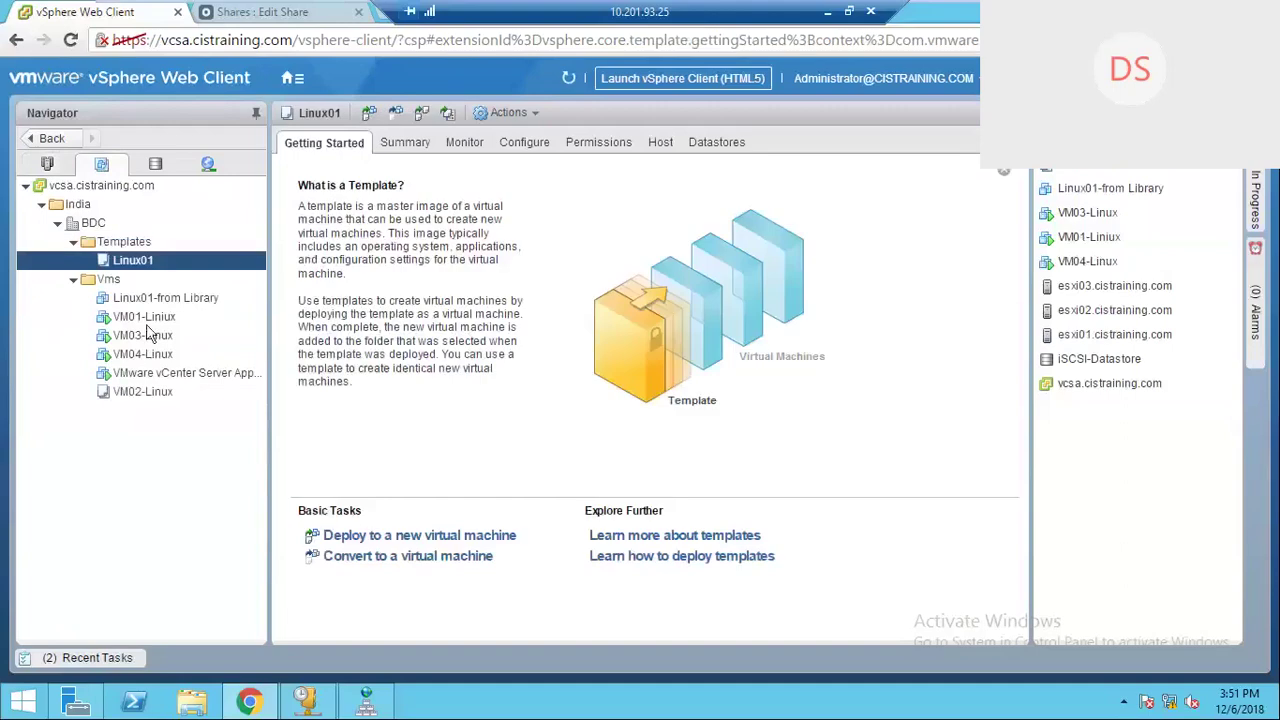
{"action": "right_click", "coordinate": [143, 396]}
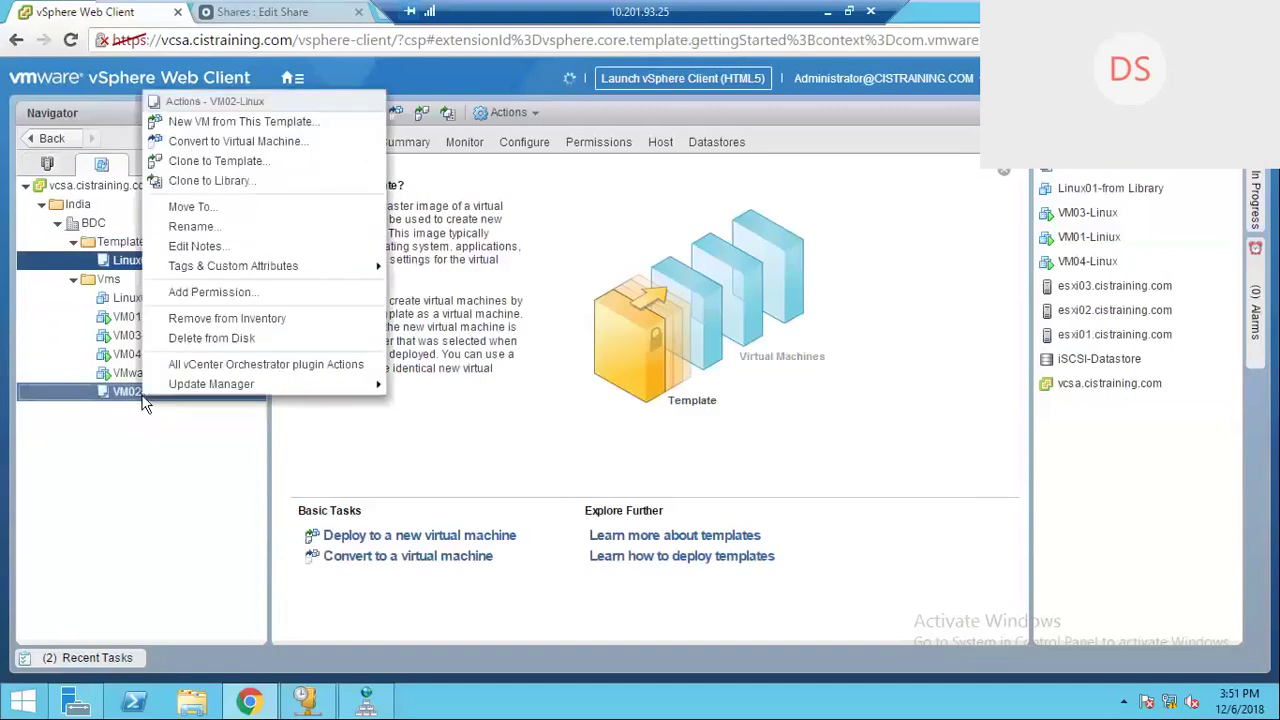
{"action": "left_click", "coordinate": [193, 227]}
{"action": "left_click", "coordinate": [536, 369]}
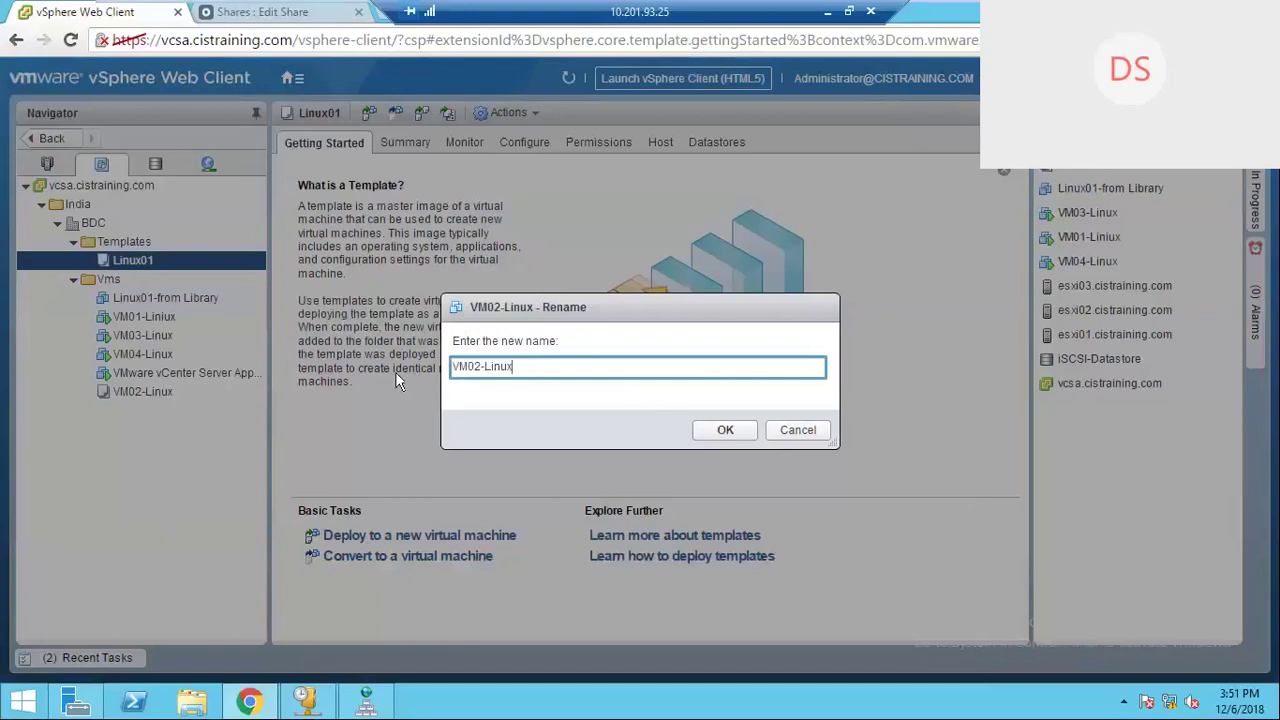
{"action": "key", "text": "BackSpace"}
{"action": "key", "text": "BackSpace"}
{"action": "key", "text": "BackSpace"}
{"action": "key", "text": "BackSpace"}
{"action": "key", "text": "BackSpace"}
{"action": "key", "text": "BackSpace"}
{"action": "type", "text": "inux"}
{"action": "left_click", "coordinate": [725, 430]}
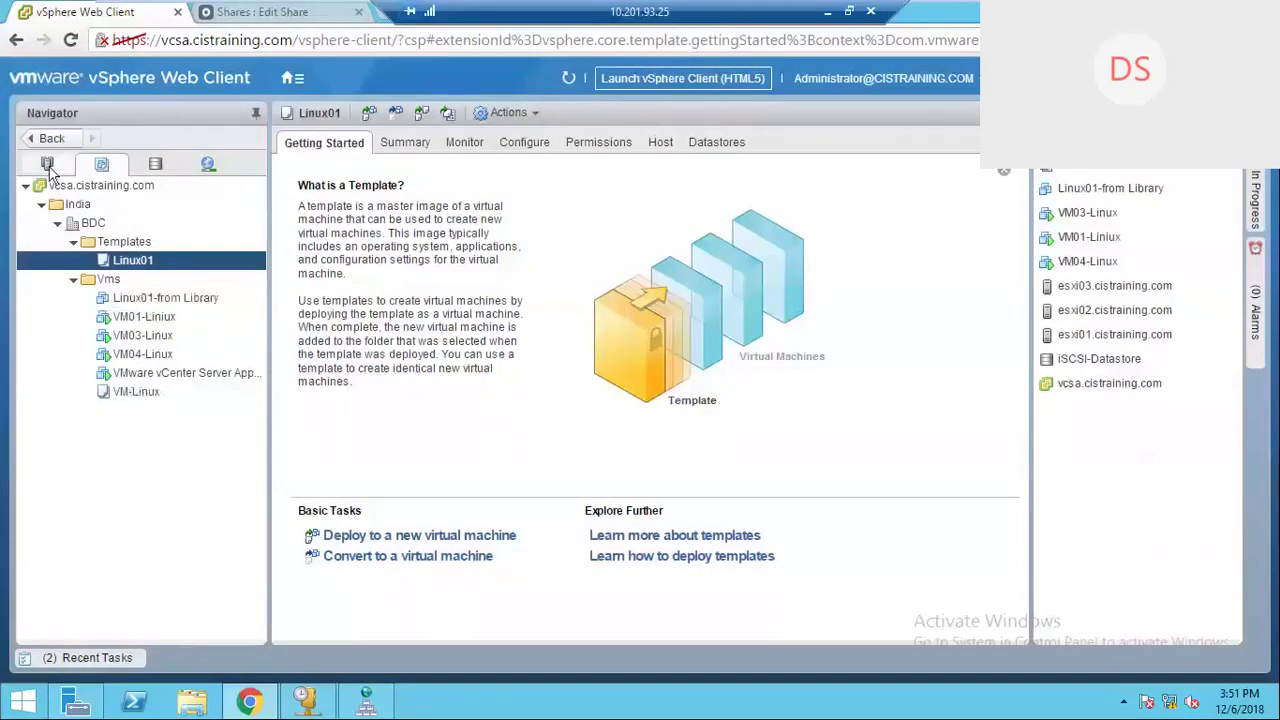
Step: In Hosts and Clusters, rename Linux01-from Library under esxi02 to VM02-Linux
{"action": "left_click", "coordinate": [47, 164]}
{"action": "left_click", "coordinate": [97, 280]}
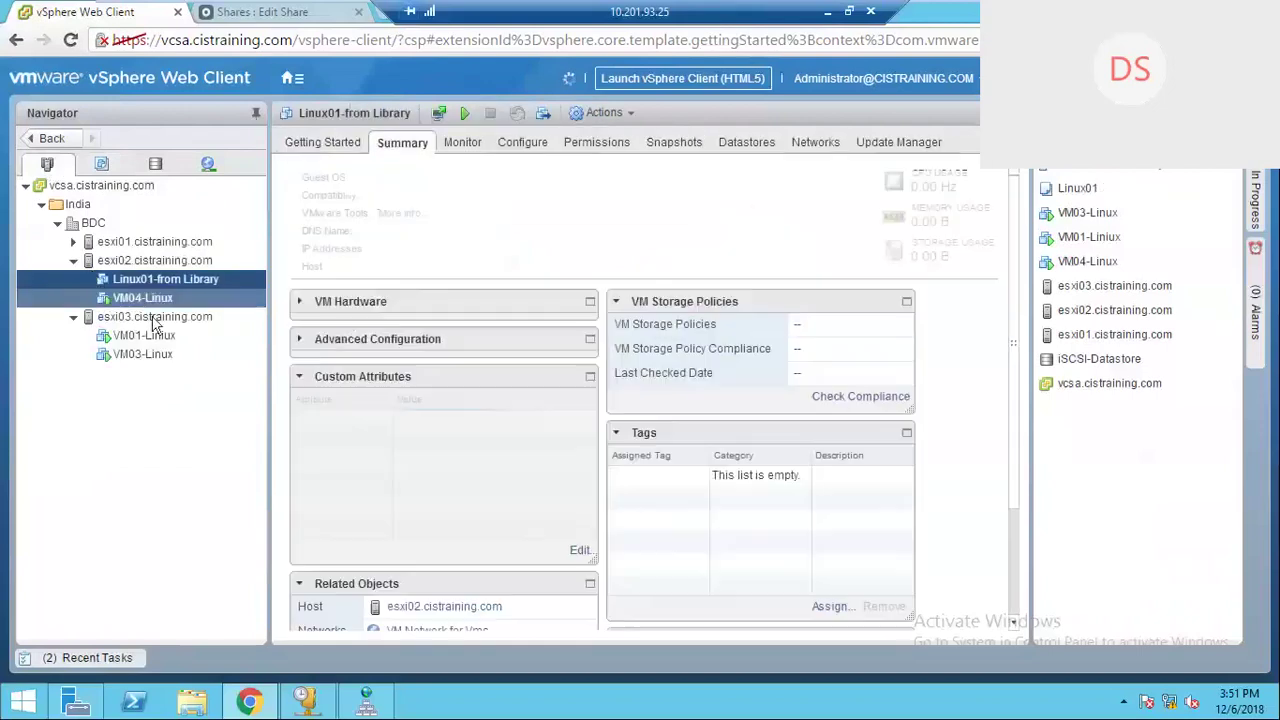
{"action": "right_click", "coordinate": [221, 278]}
{"action": "mouse_move", "coordinate": [277, 203]}
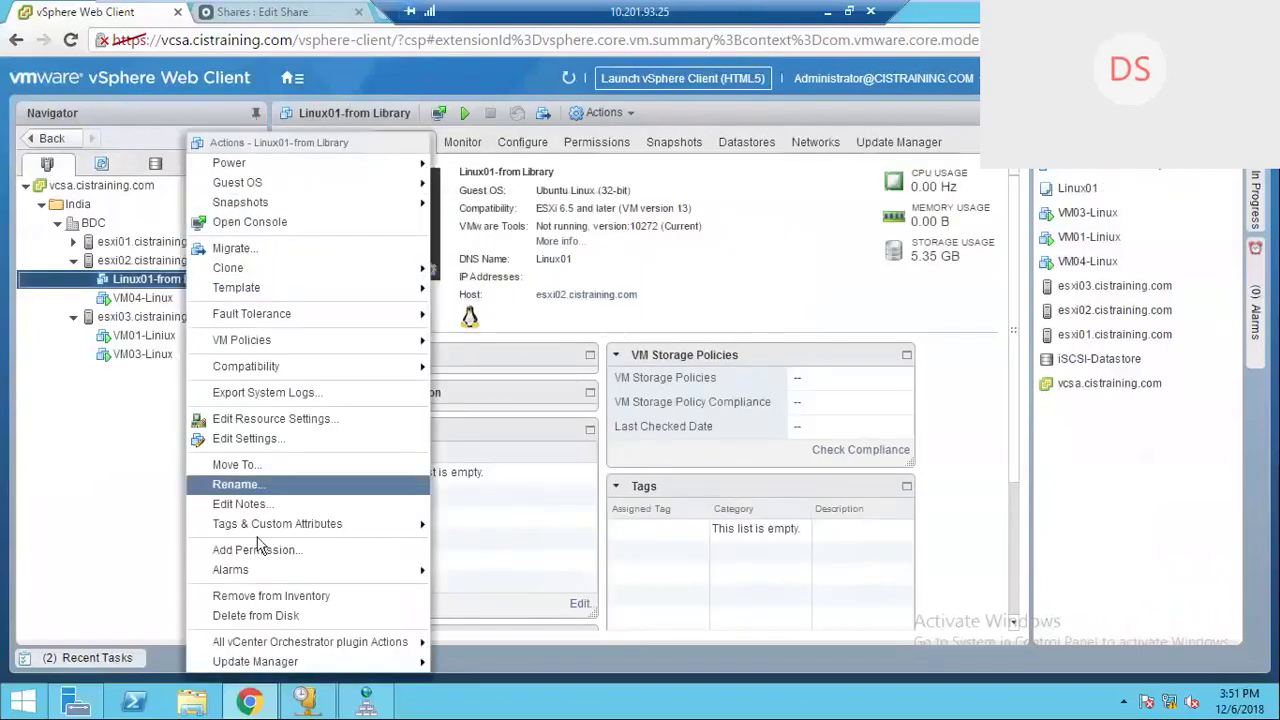
{"action": "left_click", "coordinate": [258, 482]}
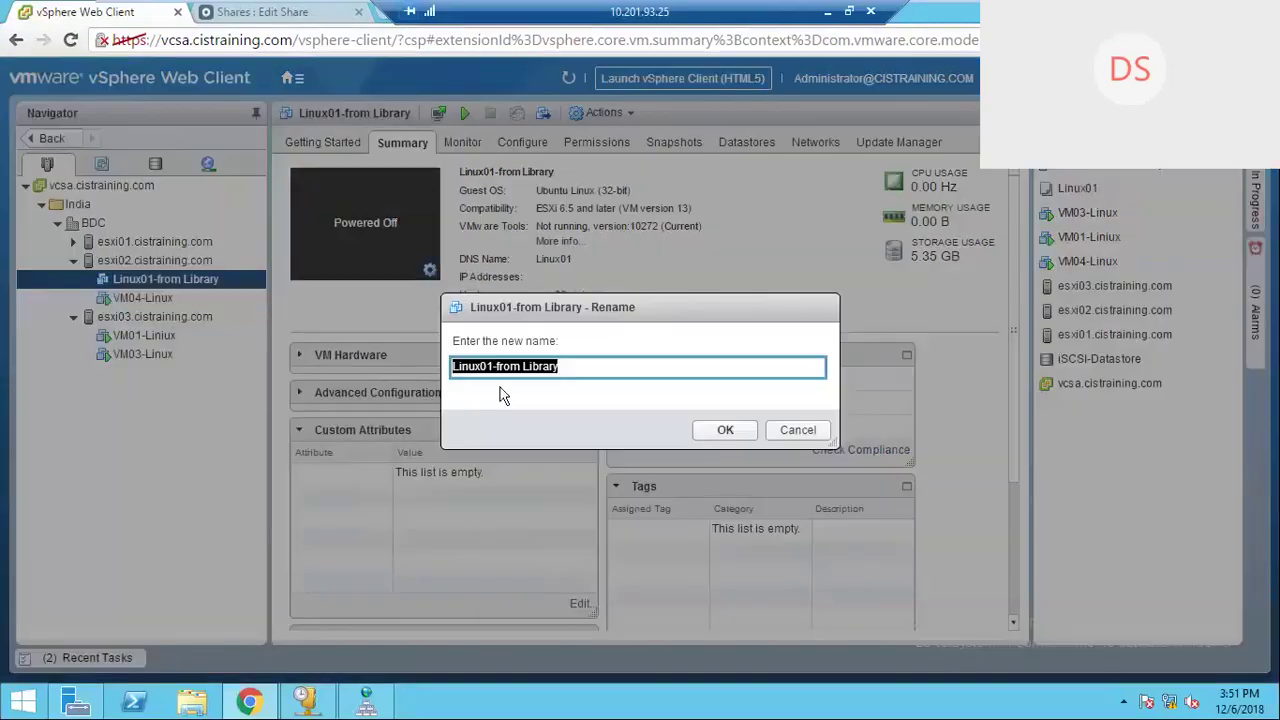
{"action": "key", "text": "End"}
{"action": "key", "text": "BackSpace"}
{"action": "key", "text": "BackSpace"}
{"action": "key", "text": "BackSpace"}
{"action": "key", "text": "BackSpace"}
{"action": "key", "text": "BackSpace"}
{"action": "key", "text": "BackSpace"}
{"action": "key", "text": "BackSpace"}
{"action": "key", "text": "BackSpace"}
{"action": "key", "text": "BackSpace"}
{"action": "key", "text": "BackSpace"}
{"action": "key", "text": "BackSpace"}
{"action": "key", "text": "BackSpace"}
{"action": "key", "text": "BackSpace"}
{"action": "key", "text": "BackSpace"}
{"action": "key", "text": "BackSpace"}
{"action": "key", "text": "BackSpace"}
{"action": "key", "text": "BackSpace"}
{"action": "key", "text": "BackSpace"}
{"action": "key", "text": "BackSpace"}
{"action": "key", "text": "BackSpace"}
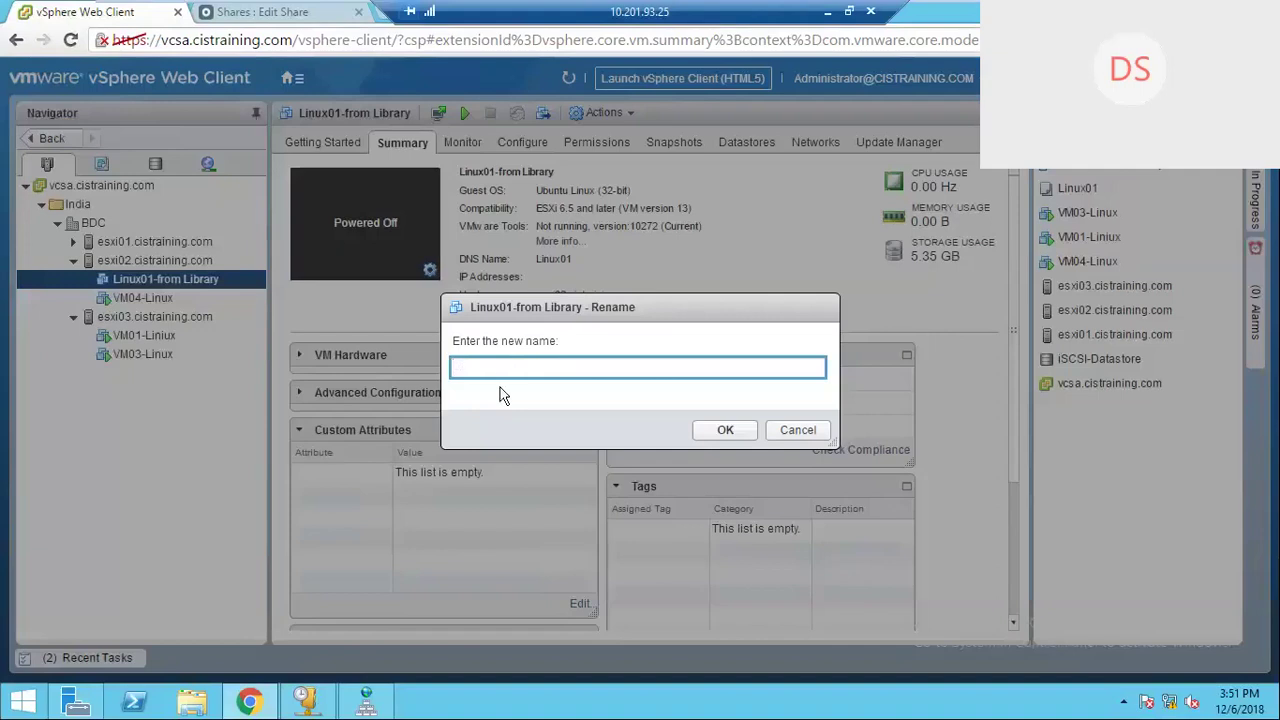
{"action": "type", "text": "VM02-Linux"}
{"action": "left_click", "coordinate": [724, 431]}
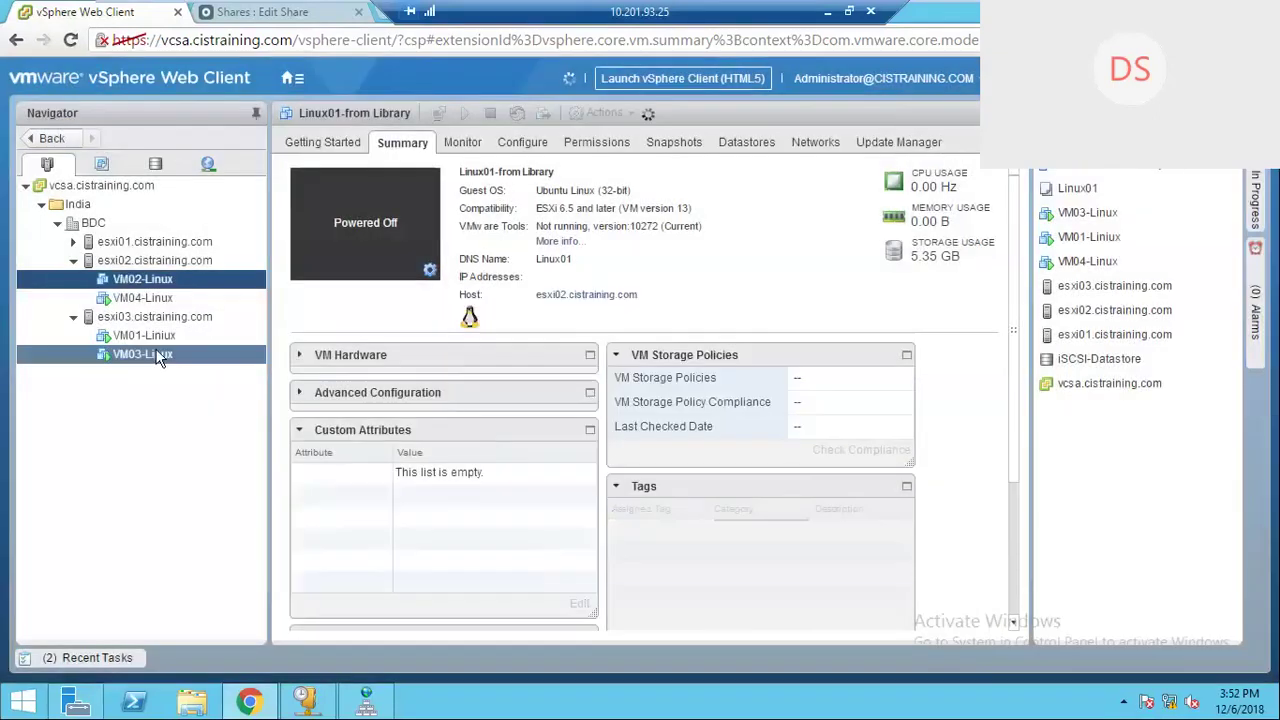
Step: Start migrating VM02-Linux, changing both compute and storage, with esxi03 in BDC as destination host
{"action": "right_click", "coordinate": [176, 279]}
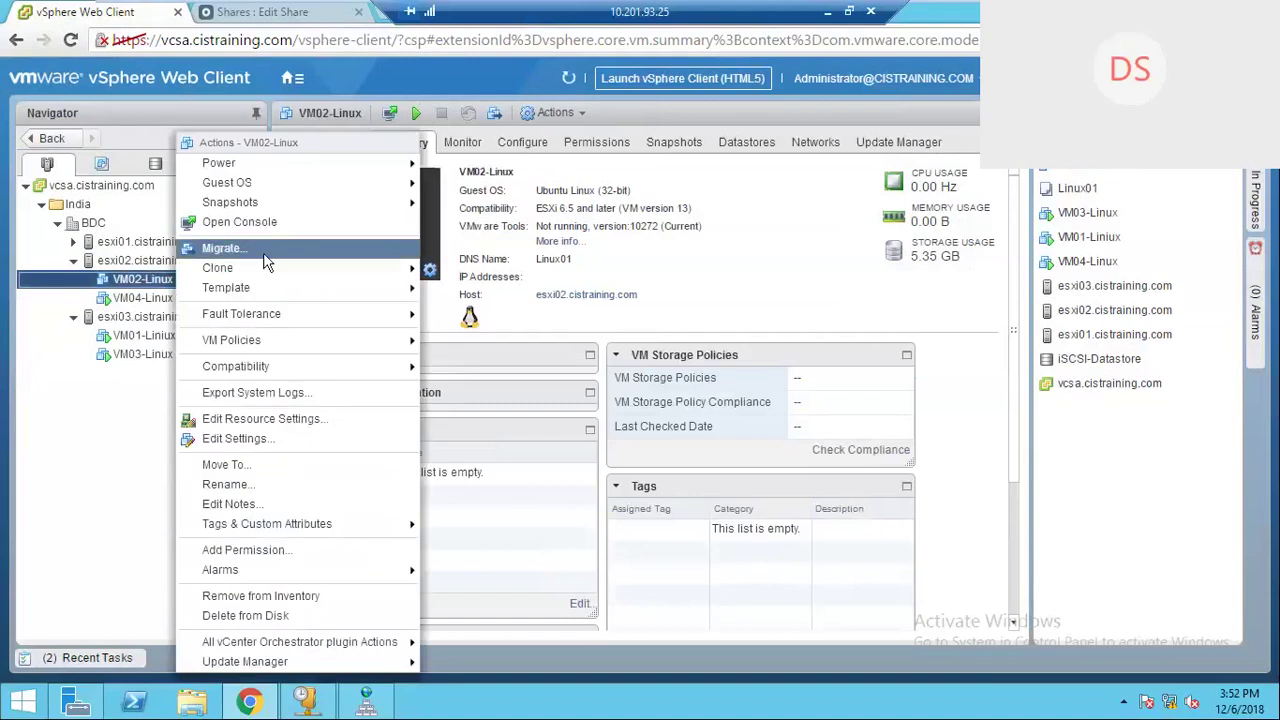
{"action": "left_click", "coordinate": [221, 248]}
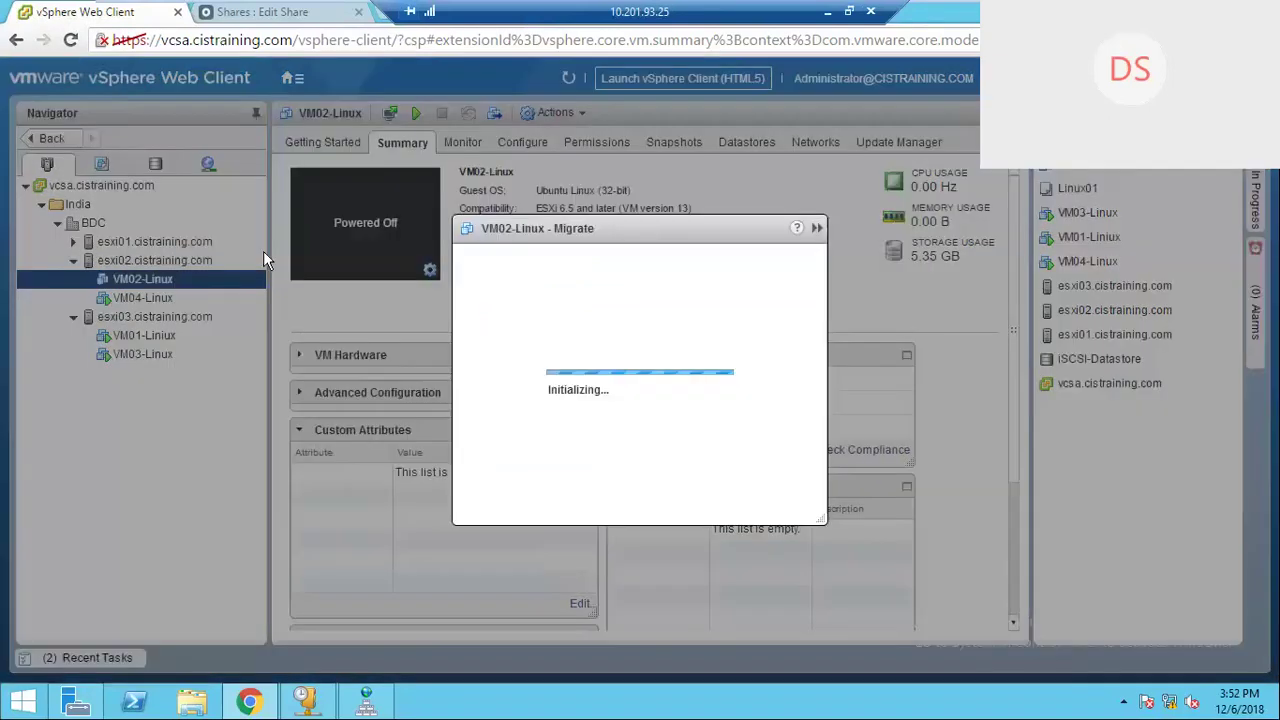
{"action": "left_click", "coordinate": [412, 340]}
{"action": "left_click", "coordinate": [895, 637]}
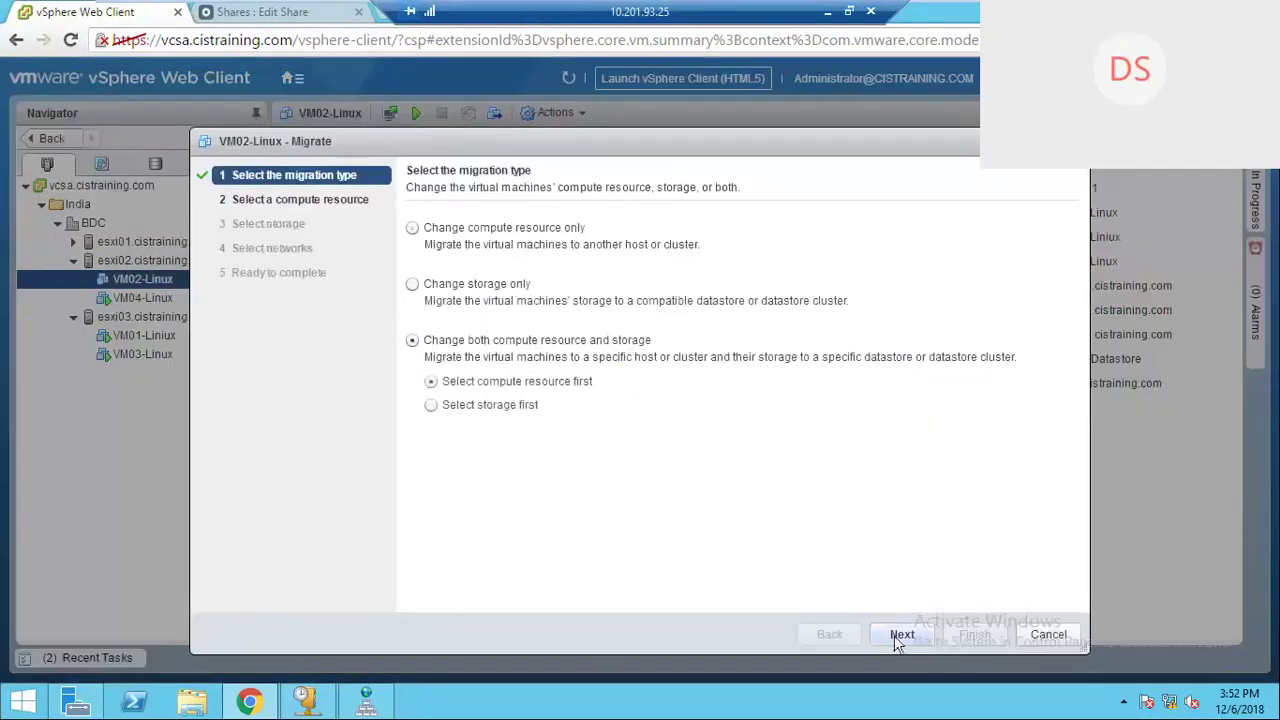
{"action": "left_click", "coordinate": [905, 636]}
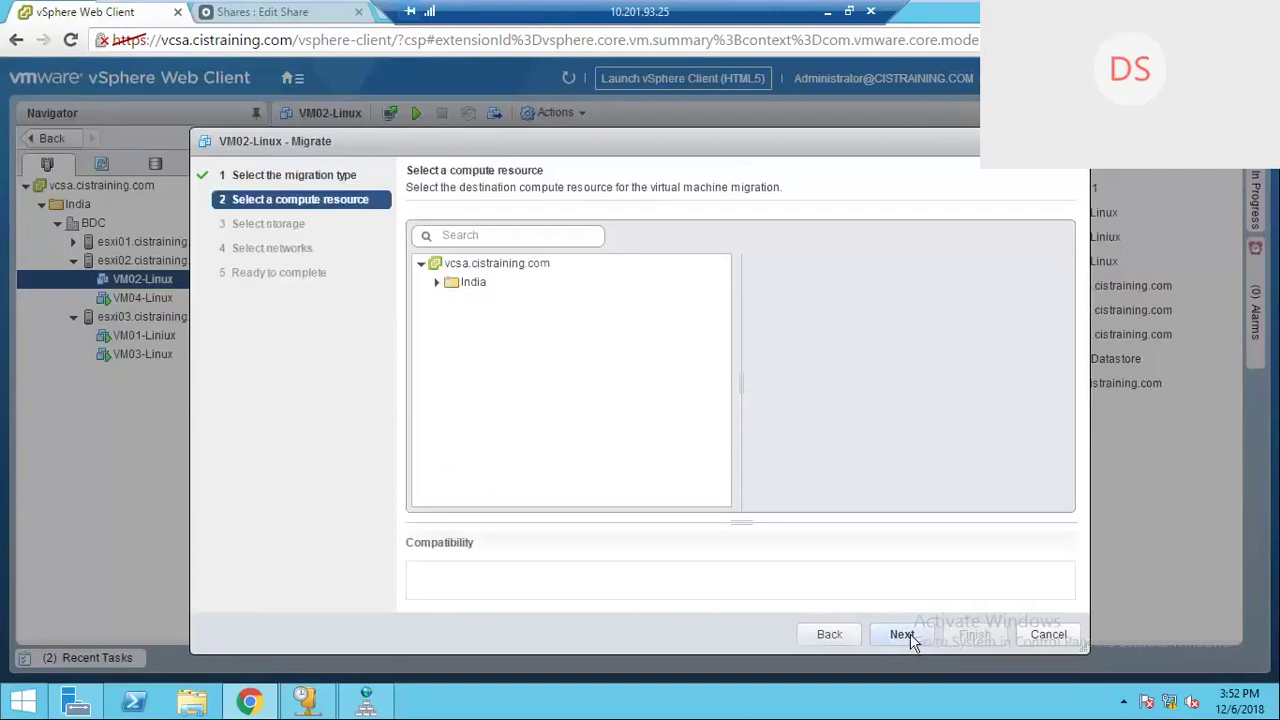
{"action": "left_click", "coordinate": [850, 632]}
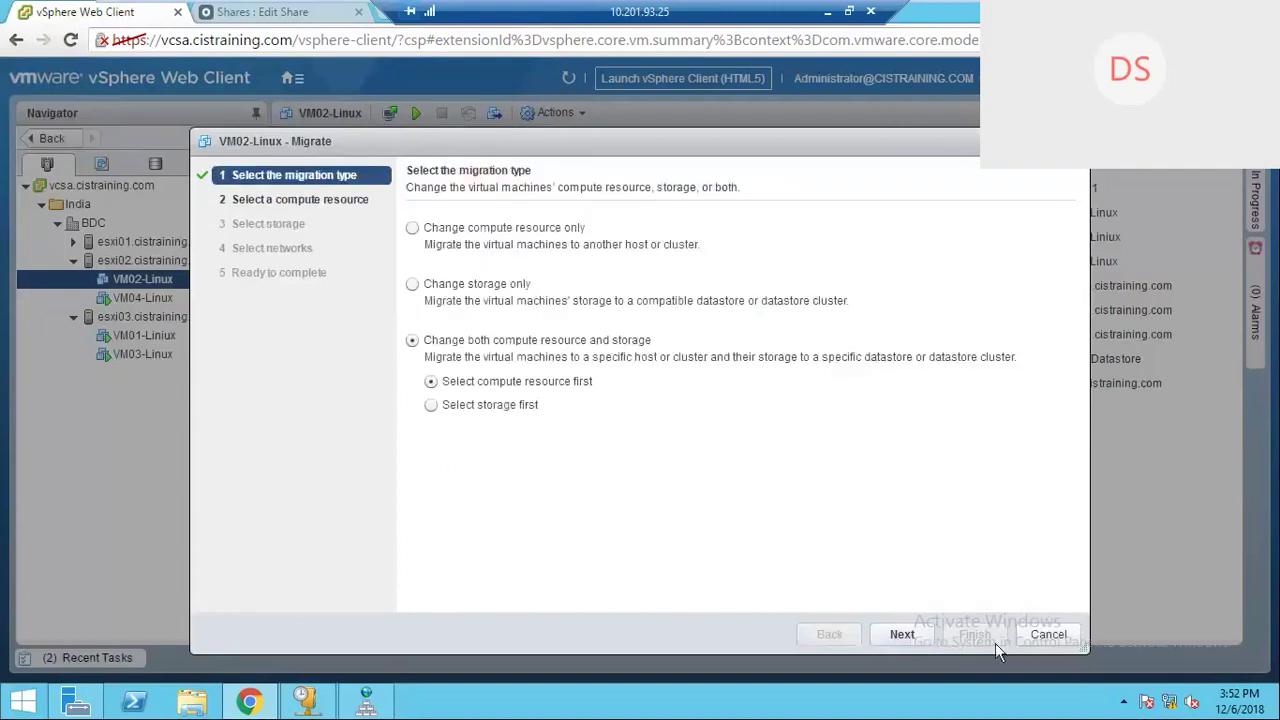
{"action": "left_click", "coordinate": [902, 634]}
{"action": "left_click", "coordinate": [437, 282]}
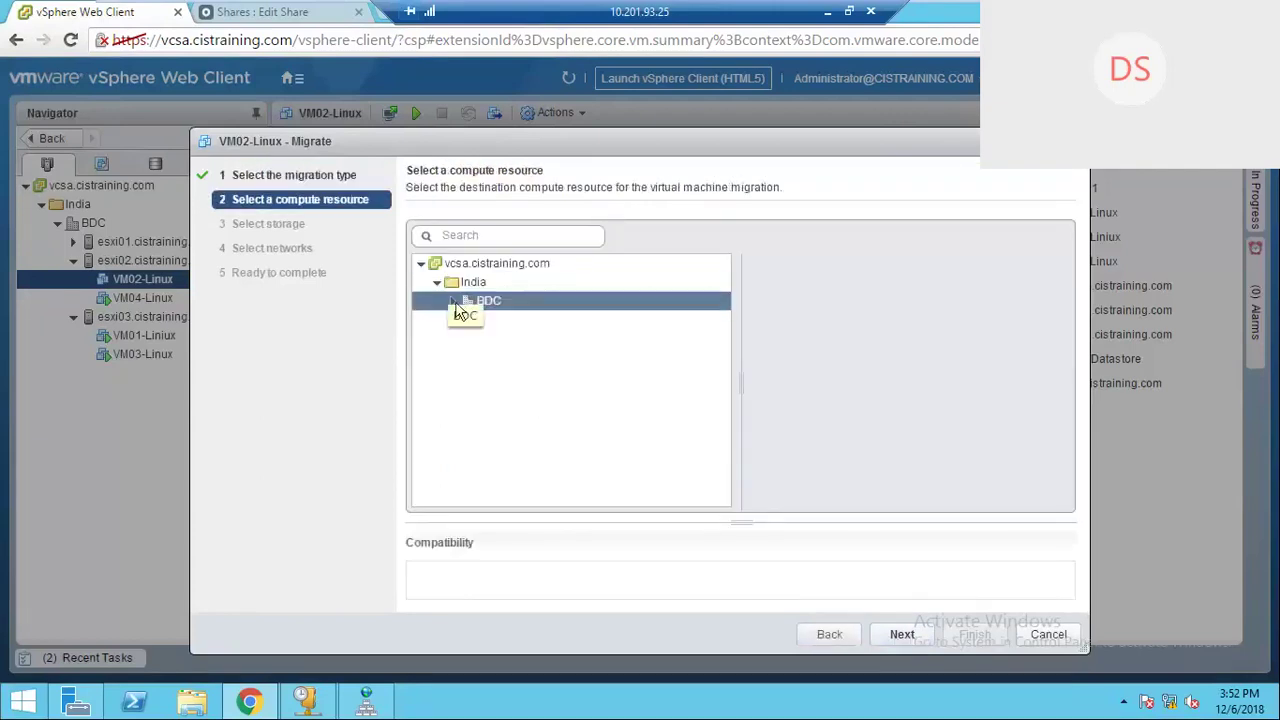
{"action": "left_click", "coordinate": [454, 302]}
{"action": "left_click", "coordinate": [525, 357]}
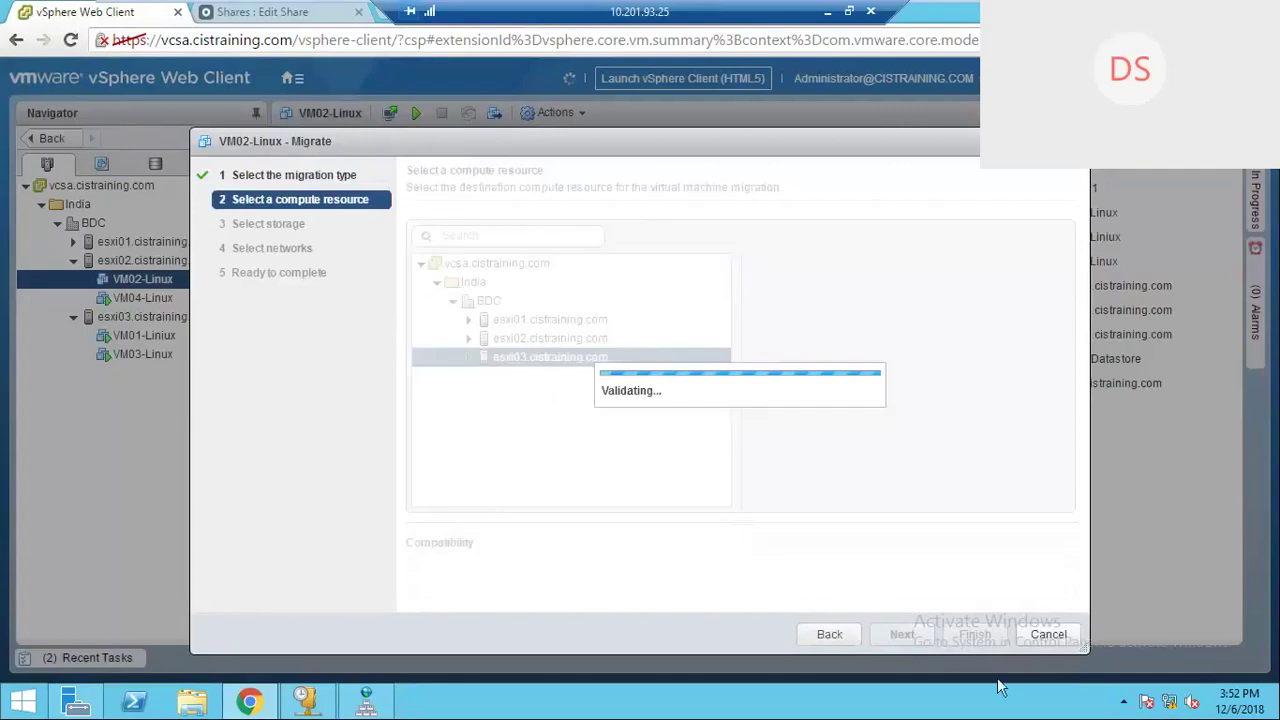
{"action": "left_click", "coordinate": [903, 636]}
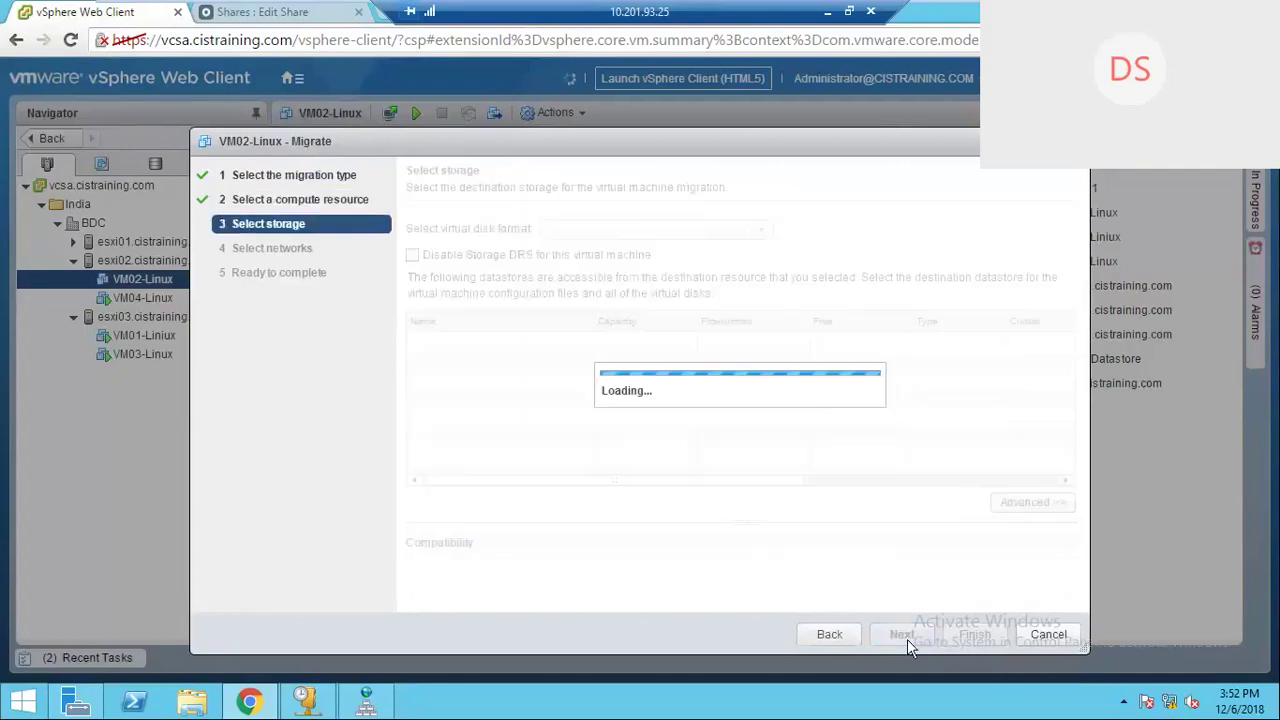
Step: Choose iSCSI-Datastore as storage, keep VM Network for Vms, and finish the migration
{"action": "left_click", "coordinate": [515, 413]}
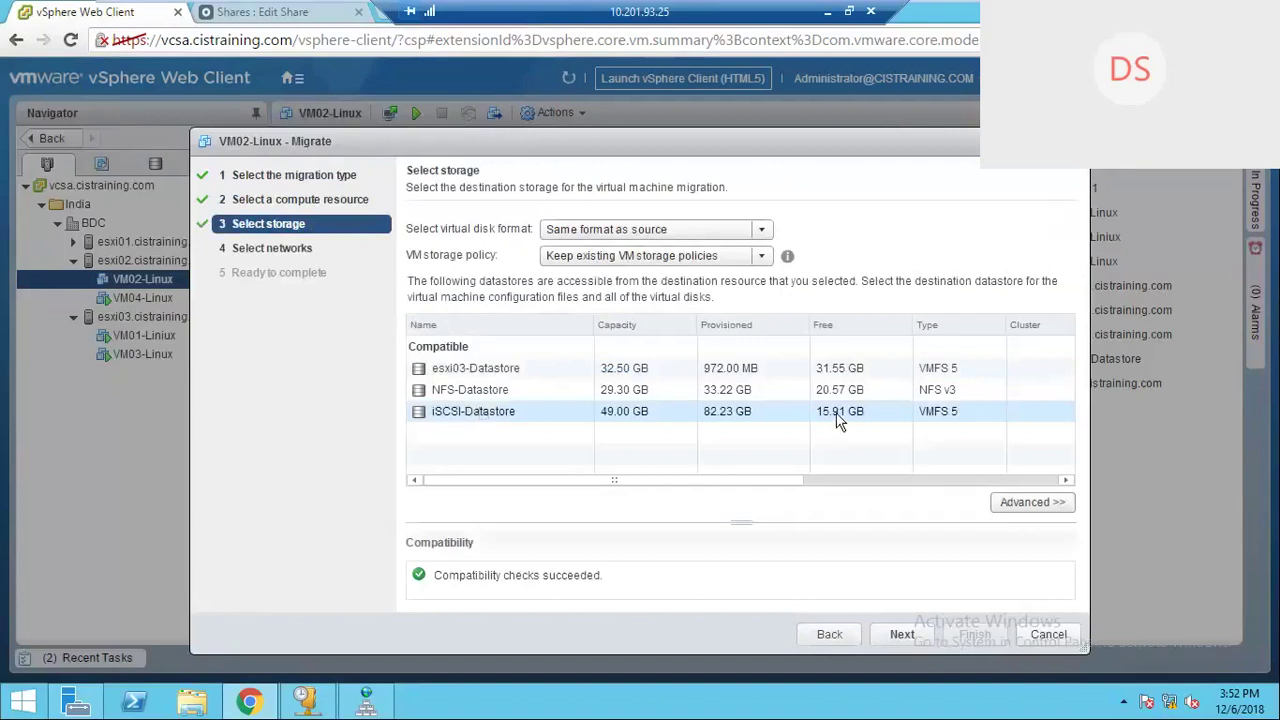
{"action": "left_click", "coordinate": [906, 636]}
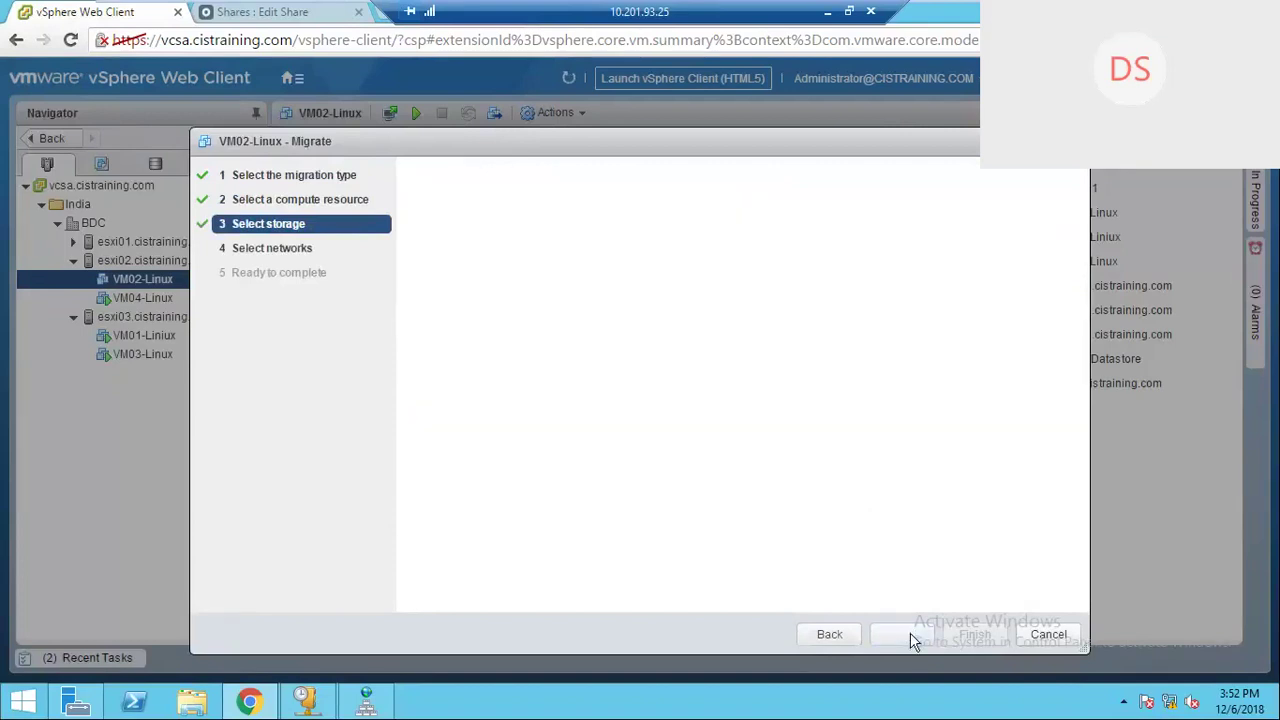
{"action": "left_click", "coordinate": [829, 634]}
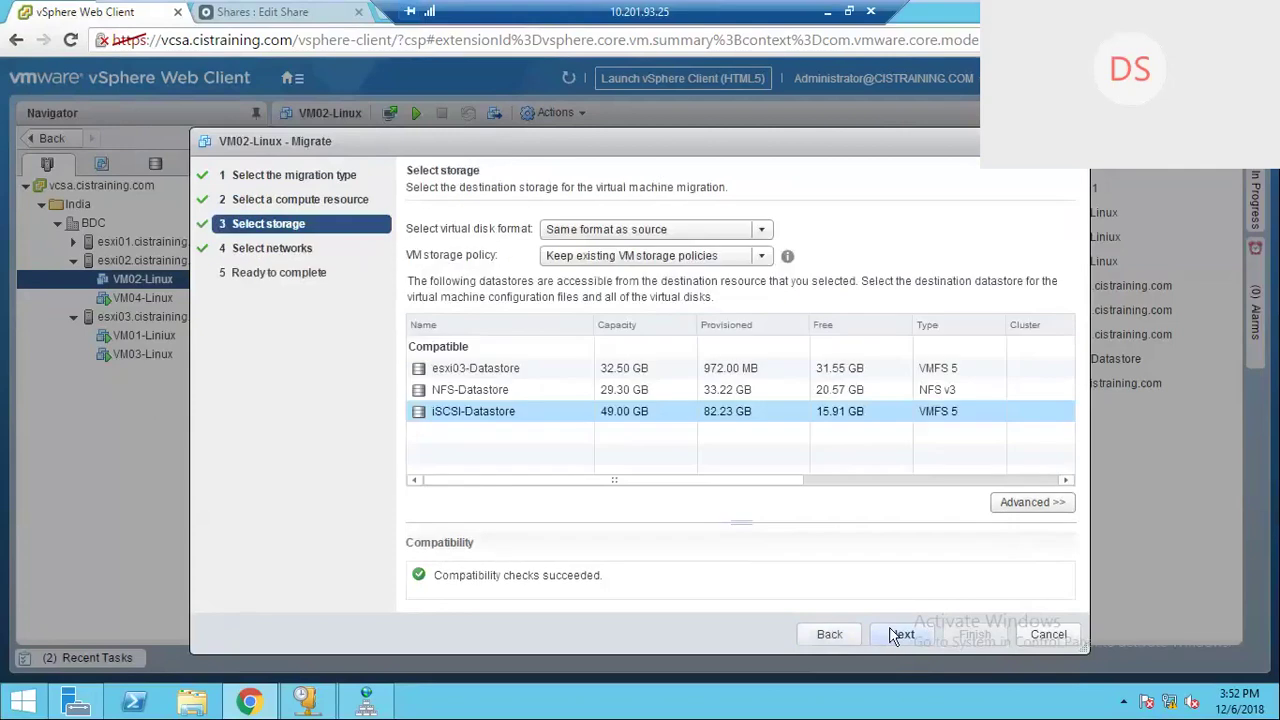
{"action": "left_click", "coordinate": [903, 634]}
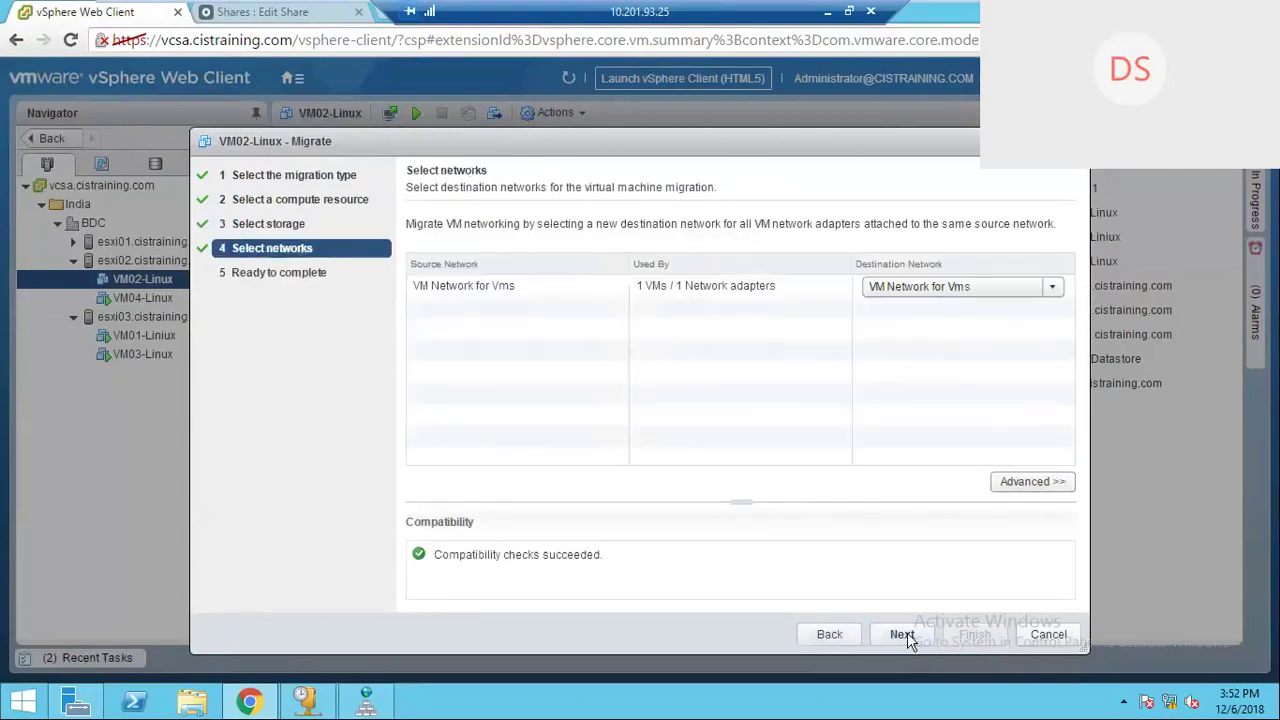
{"action": "left_click", "coordinate": [923, 292]}
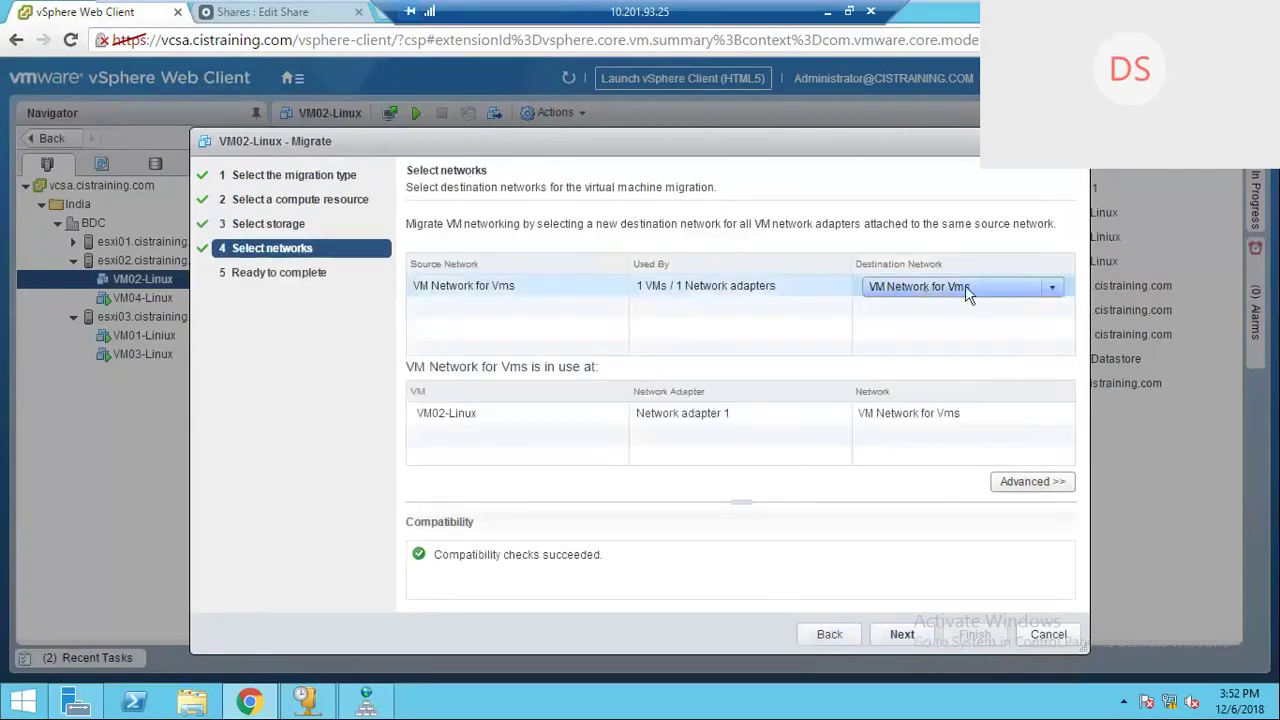
{"action": "left_click", "coordinate": [905, 635]}
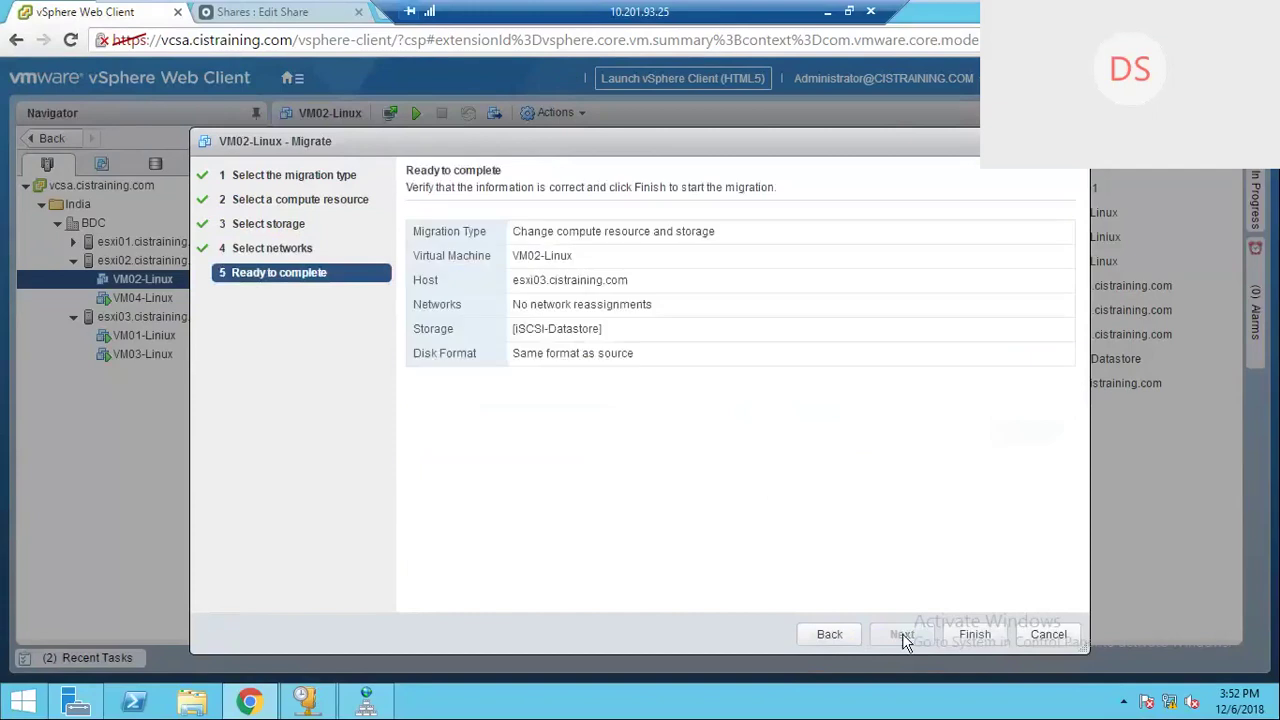
{"action": "left_click", "coordinate": [975, 638]}
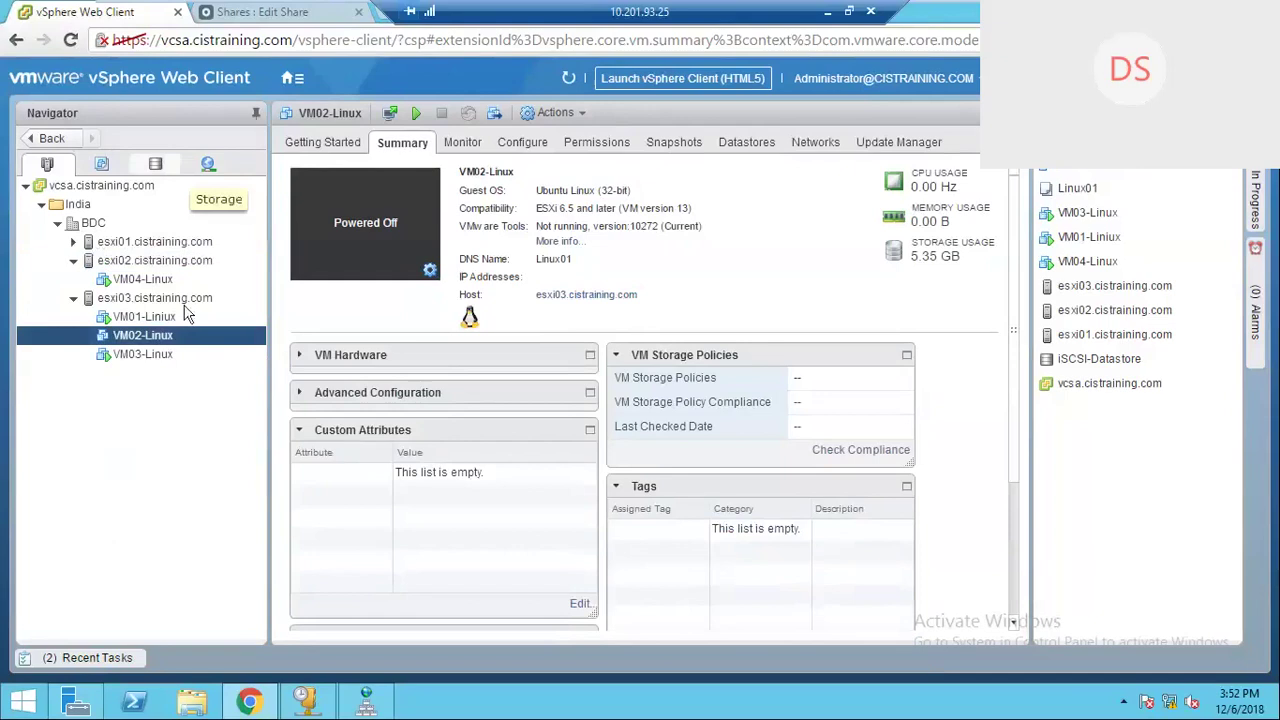
Step: In the Storage view, browse the Linux01-from Library and VM04-Linux folders on iSCSI-Datastore
{"action": "left_click", "coordinate": [155, 163]}
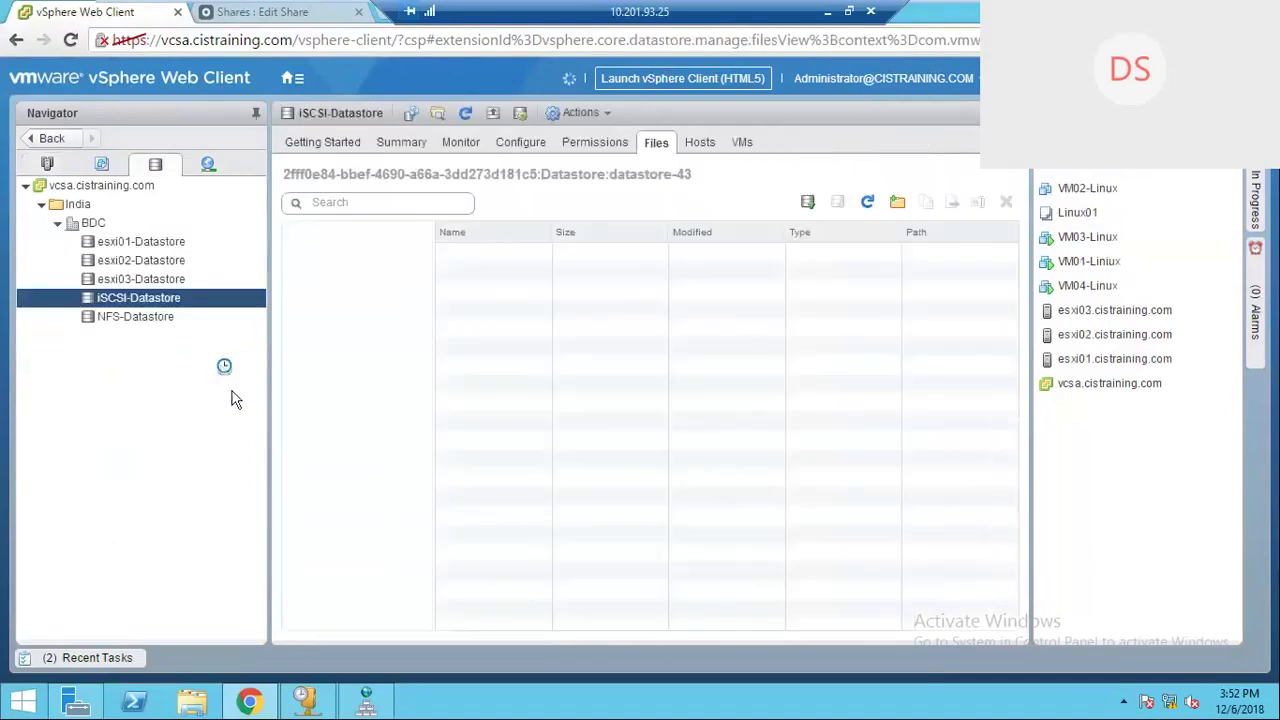
{"action": "left_click", "coordinate": [106, 655]}
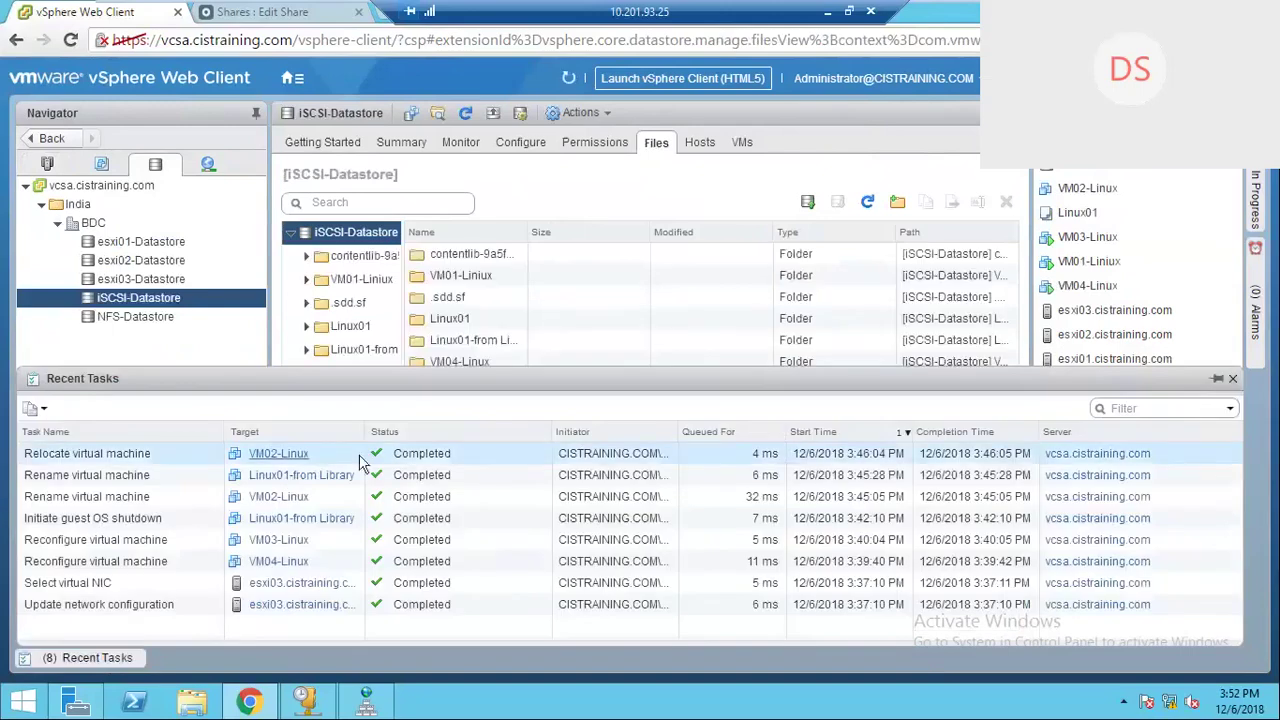
{"action": "left_click", "coordinate": [478, 342]}
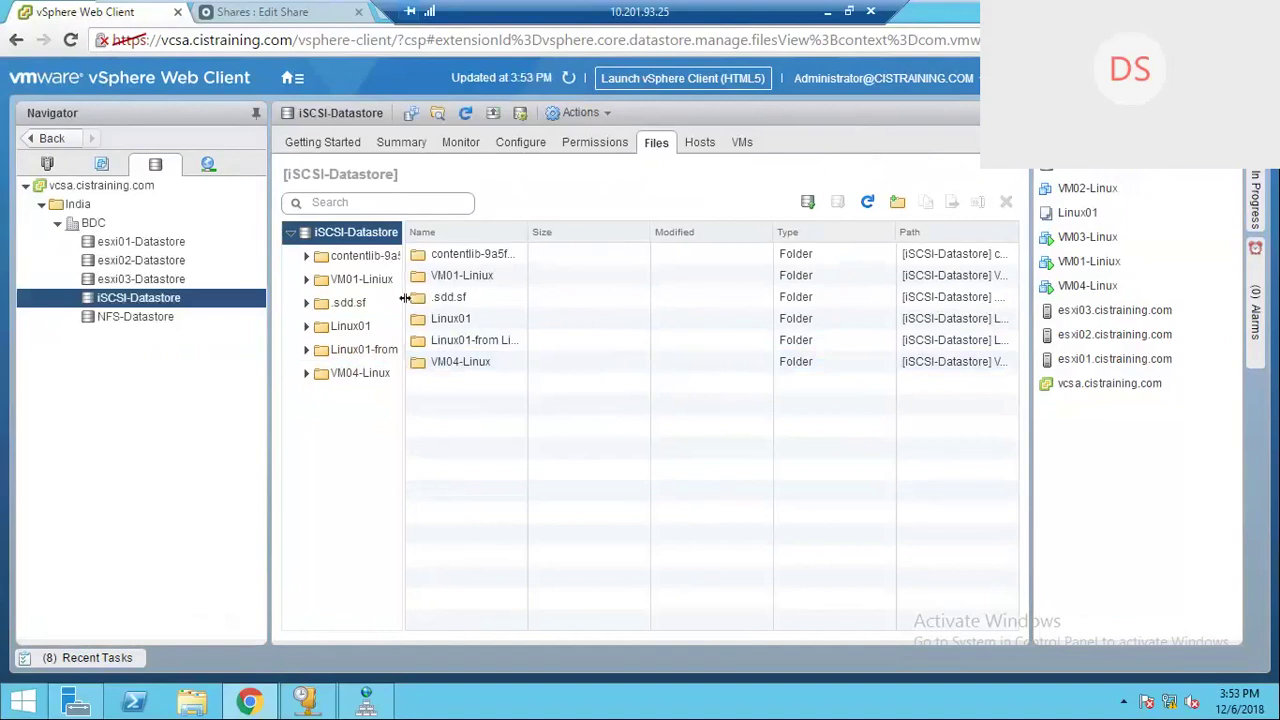
{"action": "left_click_drag", "start_coordinate": [403, 306], "coordinate": [492, 312]}
{"action": "left_click", "coordinate": [419, 353]}
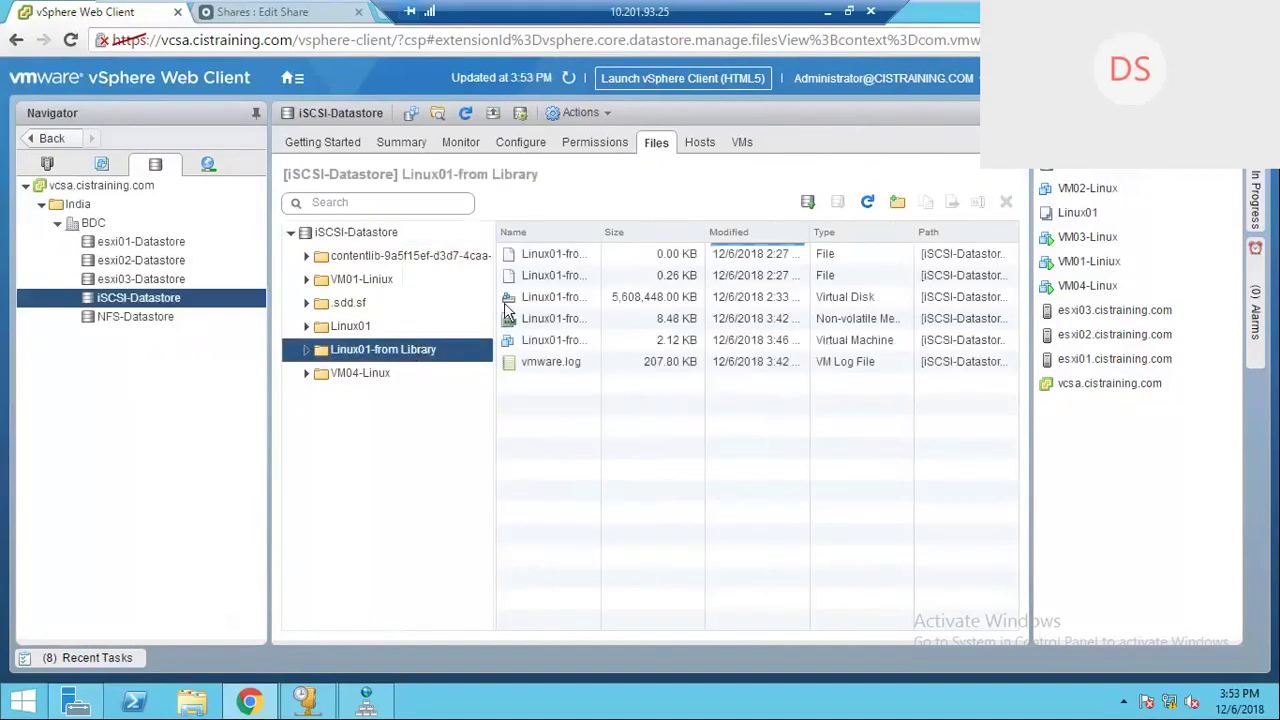
{"action": "left_click_drag", "start_coordinate": [600, 233], "coordinate": [641, 240]}
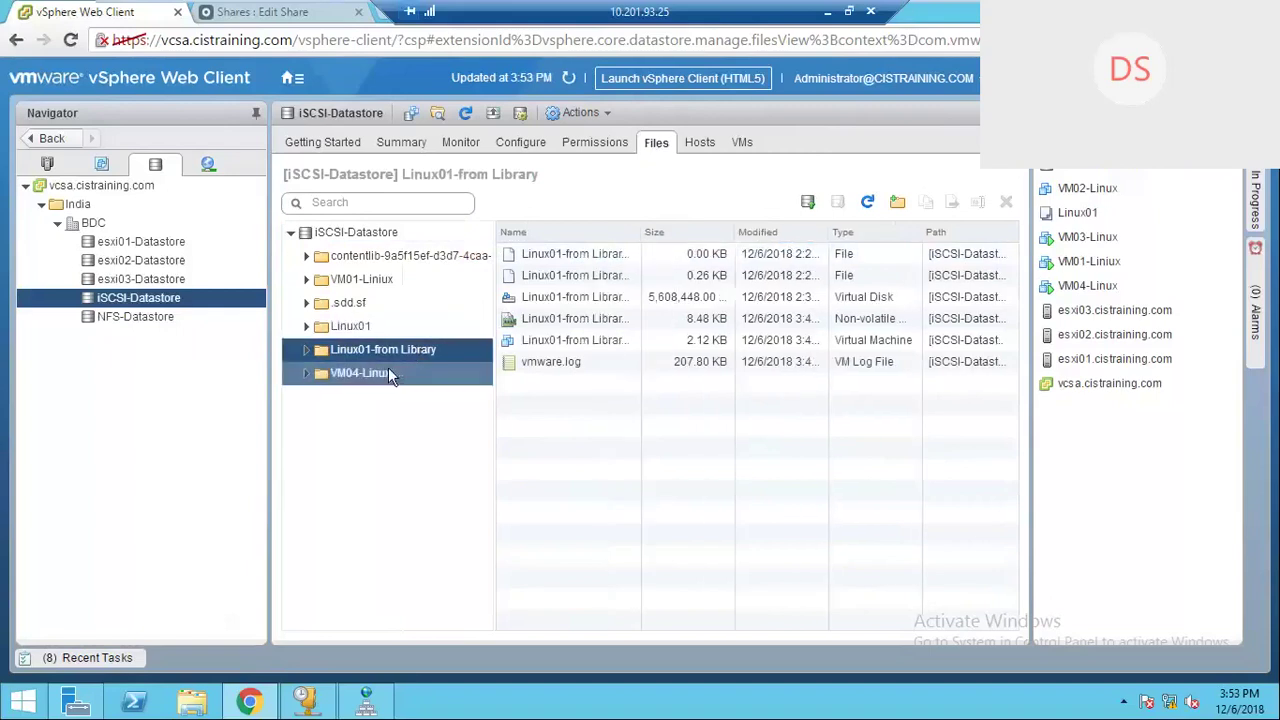
{"action": "left_click", "coordinate": [388, 369]}
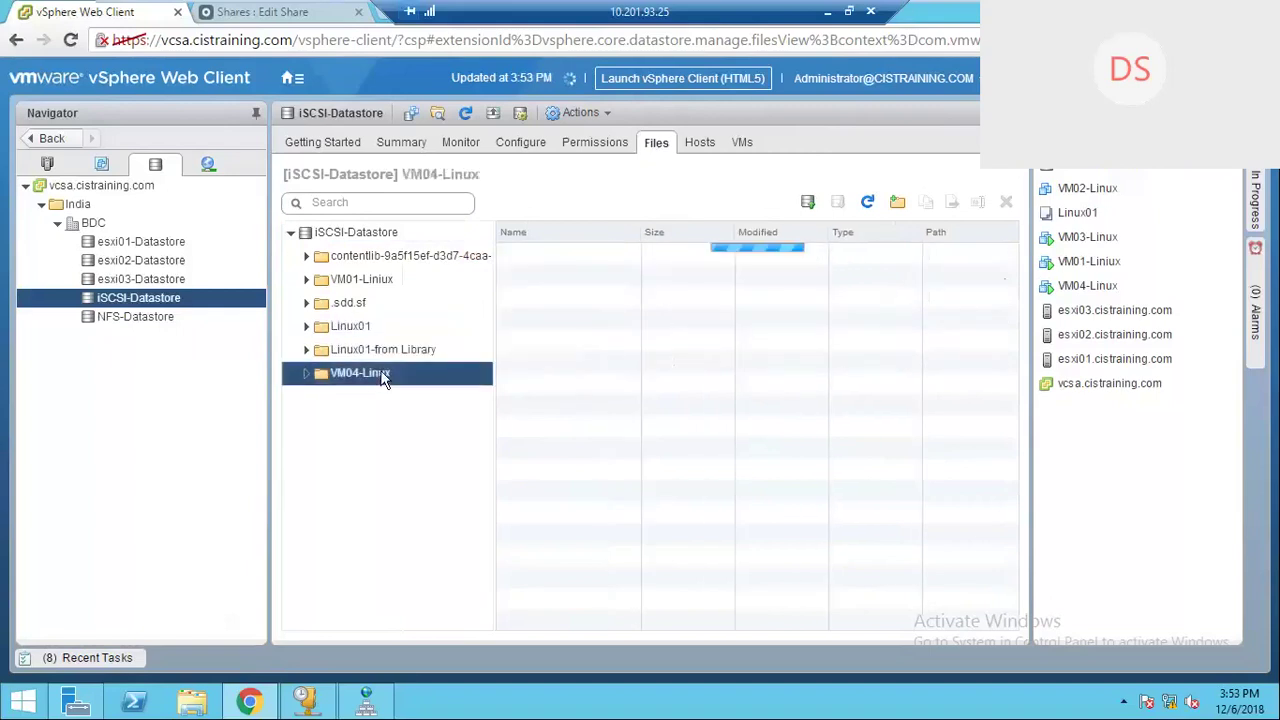
Step: Browse the Linux01, .sdd.sf and VM01-Liniux folders, then list NFS-Datastore's files
{"action": "left_click", "coordinate": [381, 355]}
{"action": "left_click", "coordinate": [362, 330]}
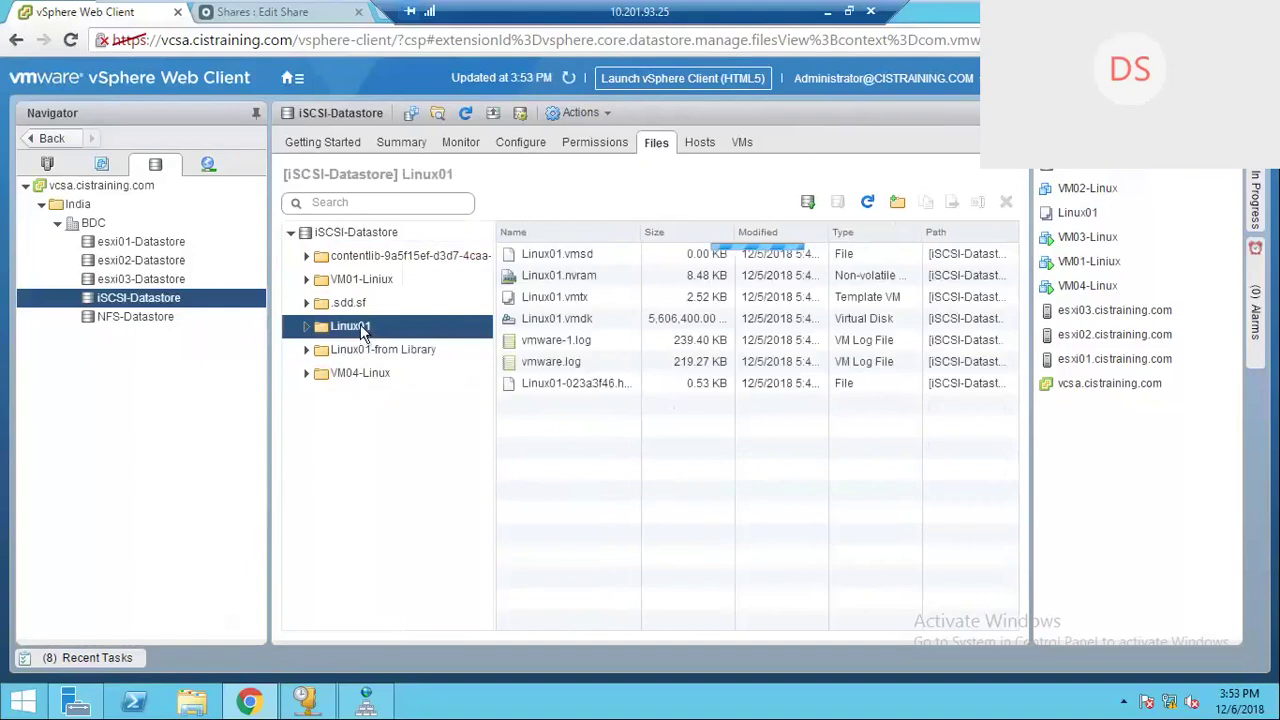
{"action": "left_click", "coordinate": [352, 305]}
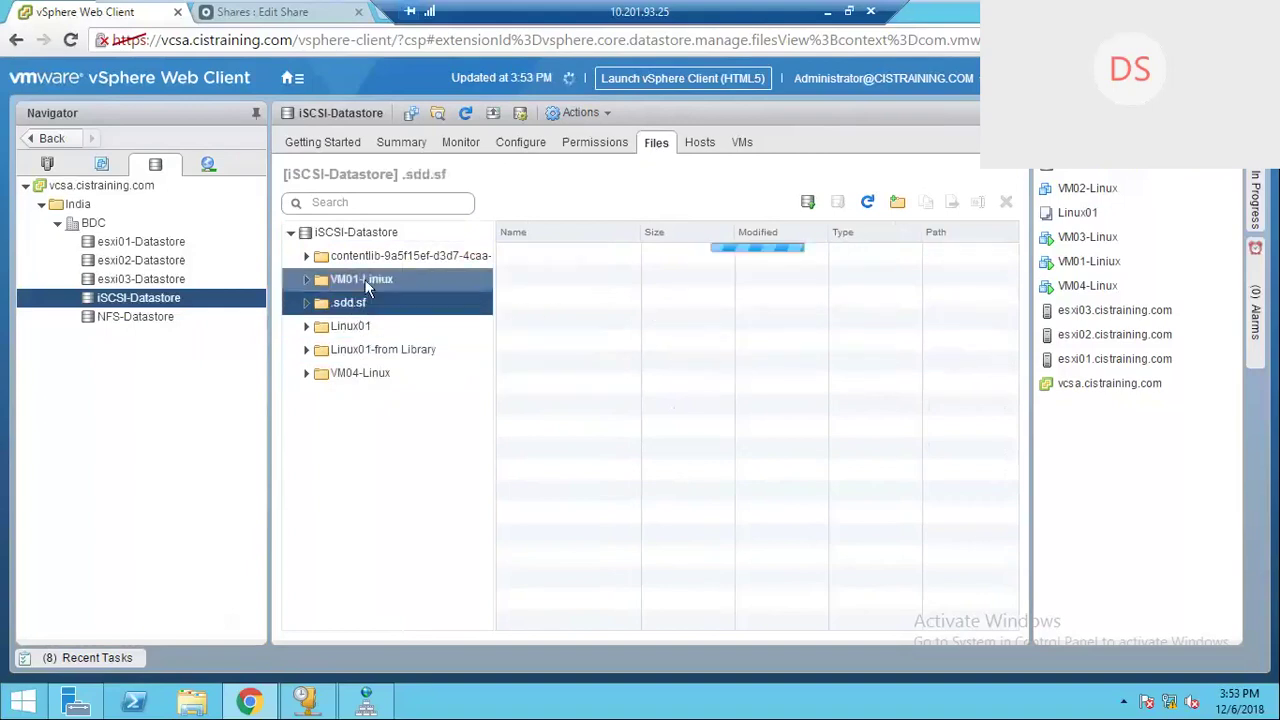
{"action": "left_click", "coordinate": [368, 284]}
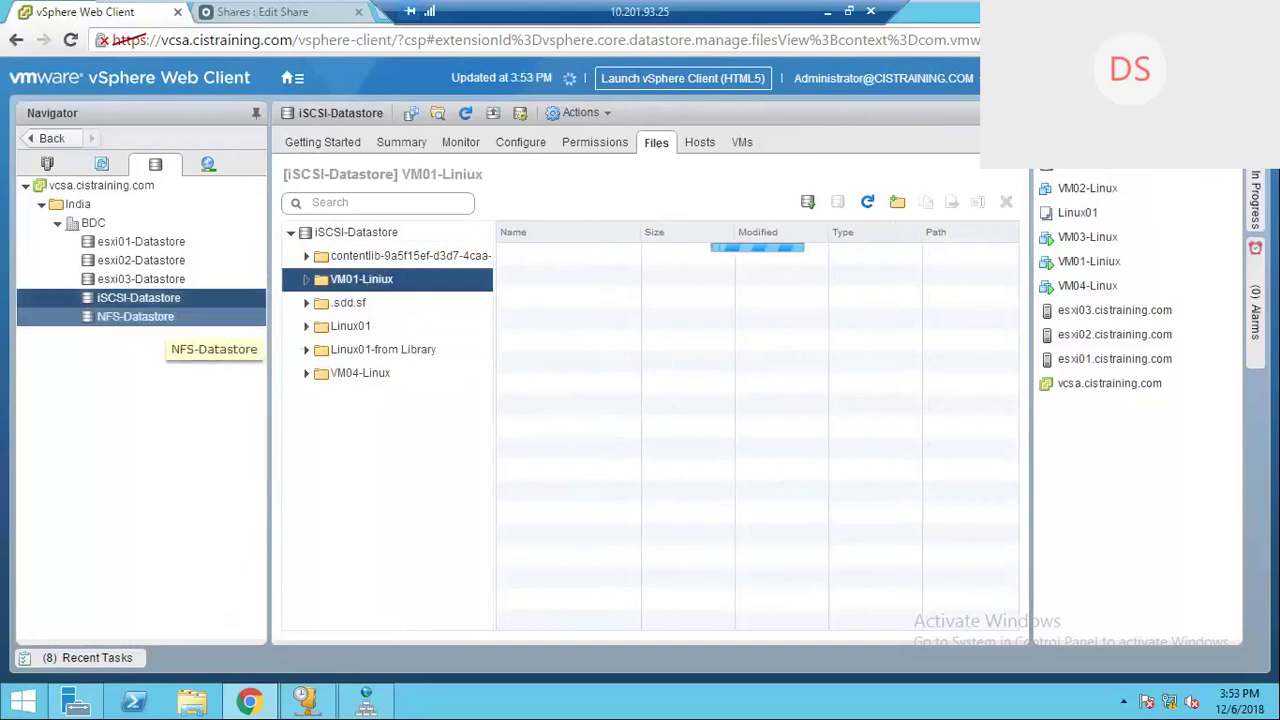
{"action": "left_click", "coordinate": [155, 318]}
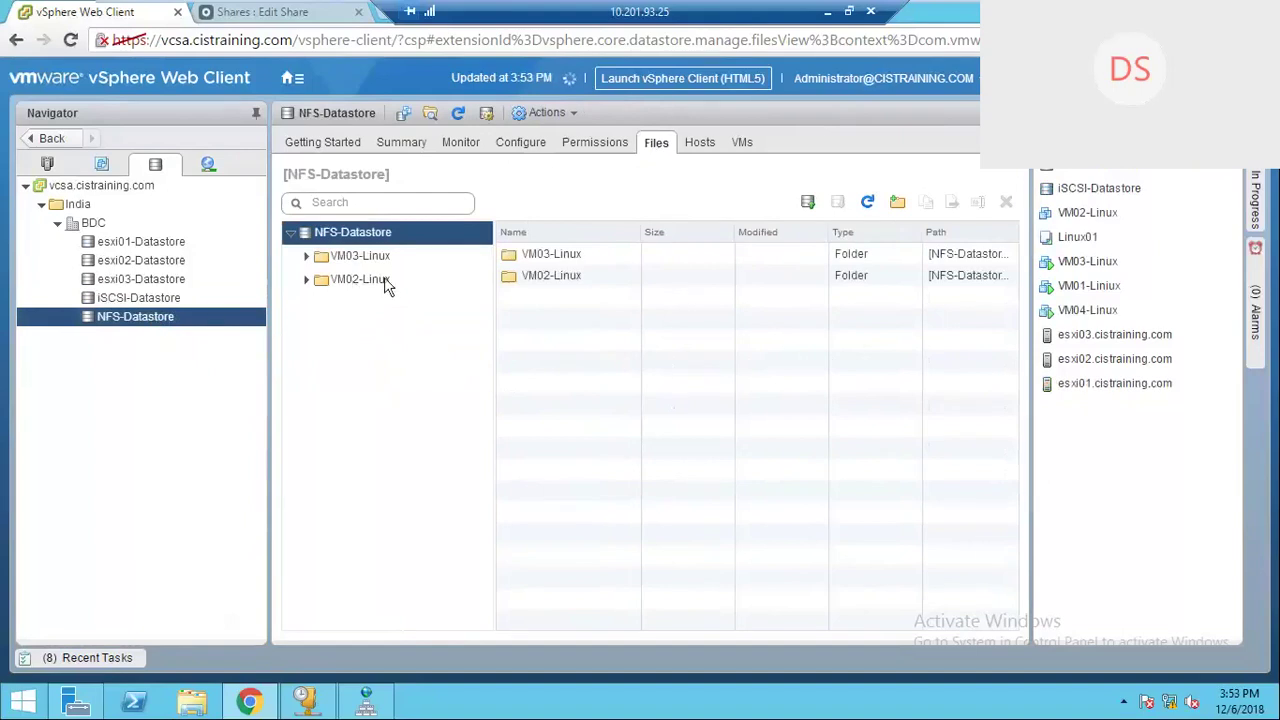
Step: List the VM02-Linux and VM03-Linux folder files, then view VM02-Linux's summary on esxi03
{"action": "left_click", "coordinate": [384, 279]}
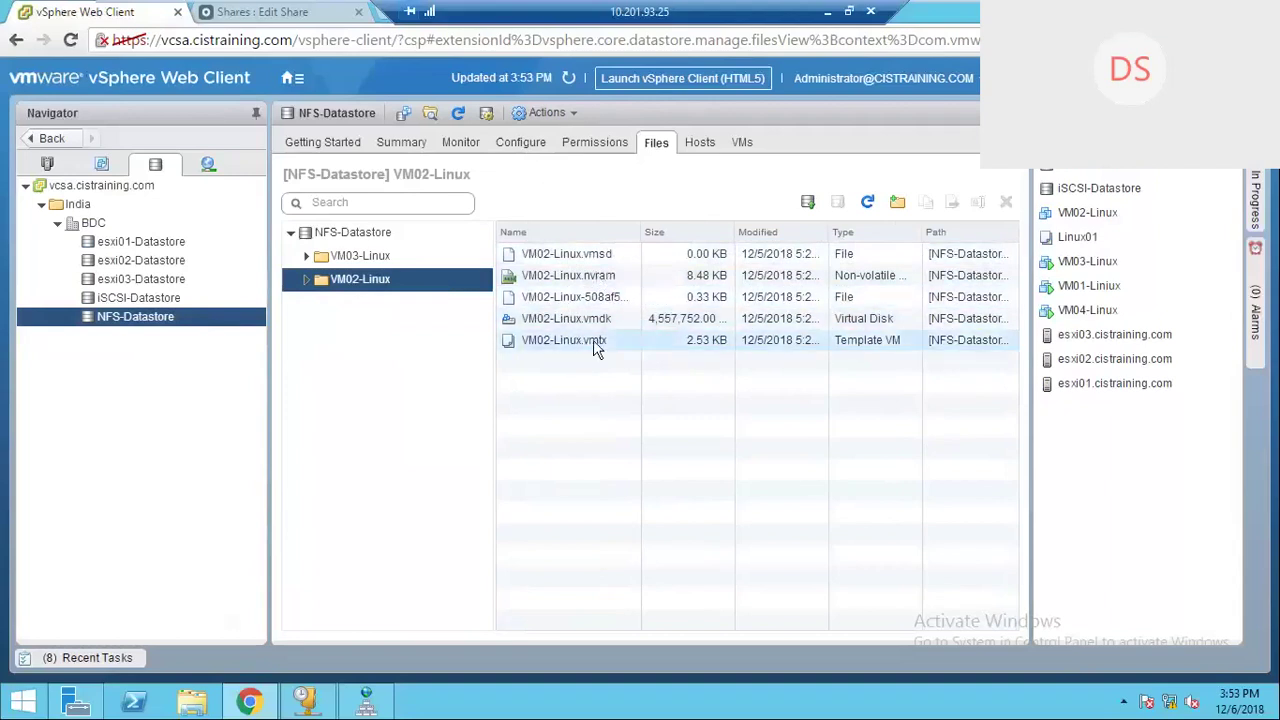
{"action": "left_click", "coordinate": [322, 258]}
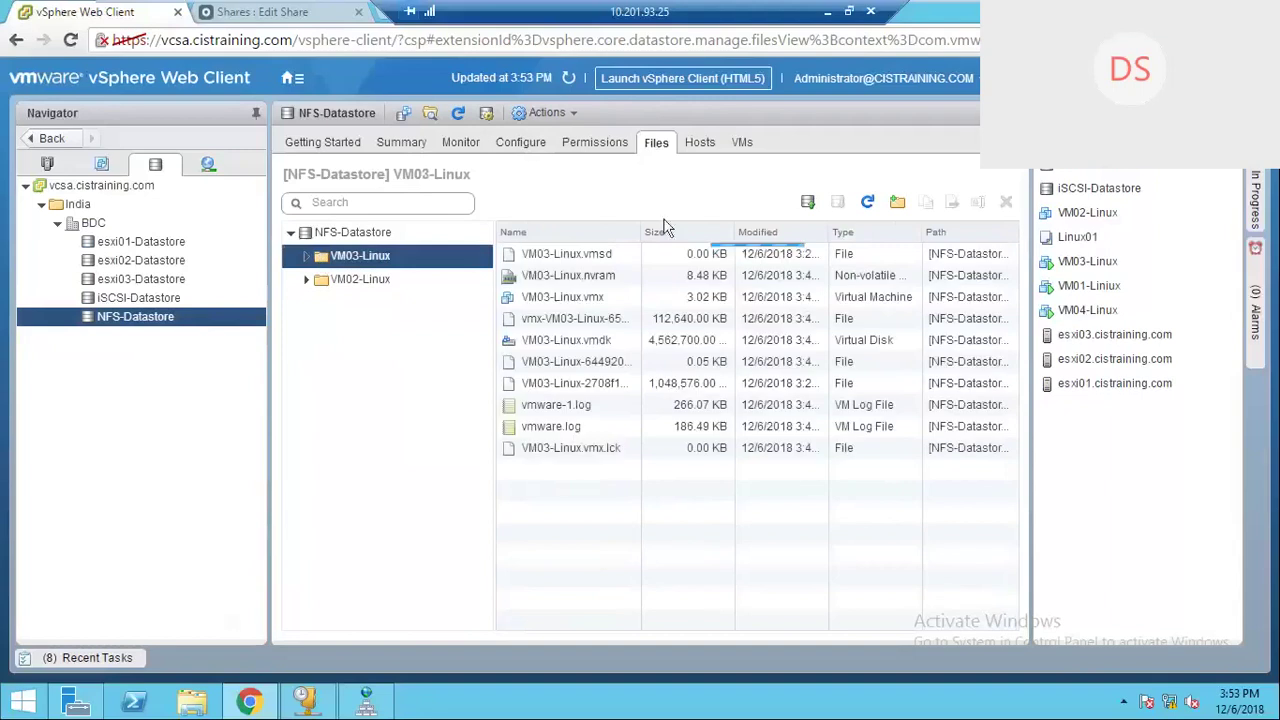
{"action": "left_click", "coordinate": [46, 163]}
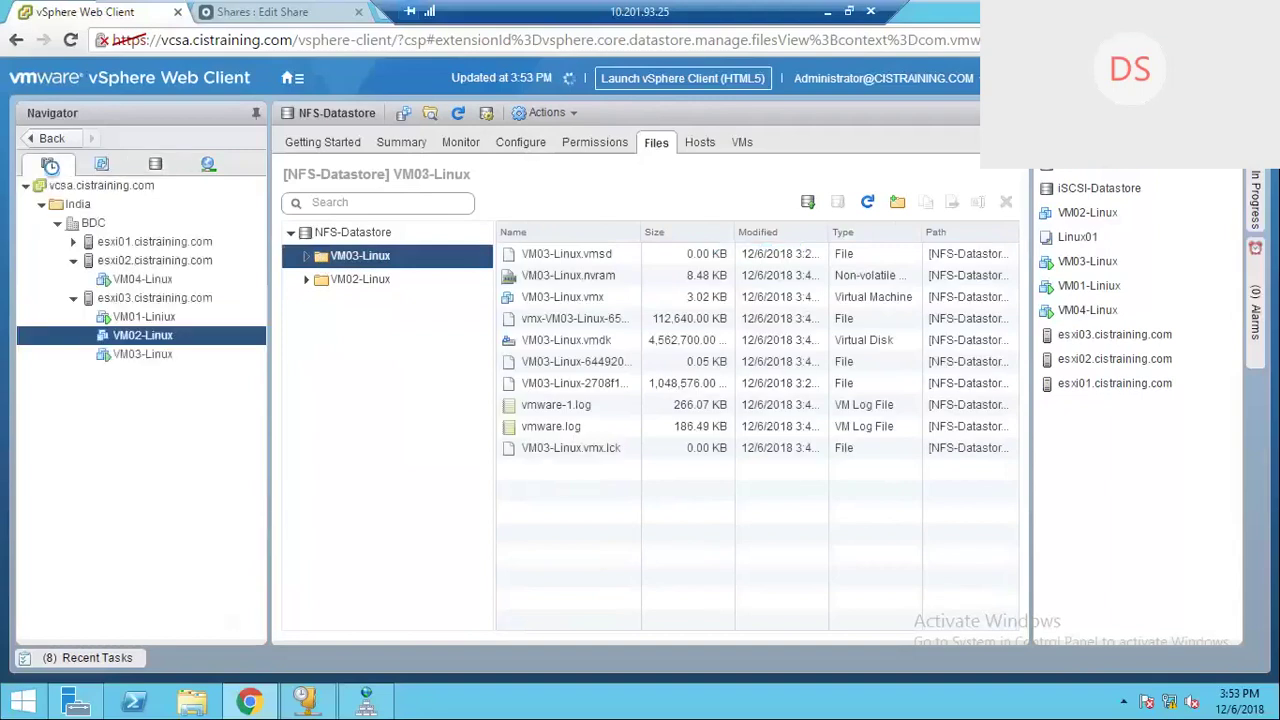
Step: Power on VM02-Linux from its Power actions menu
{"action": "right_click", "coordinate": [195, 335]}
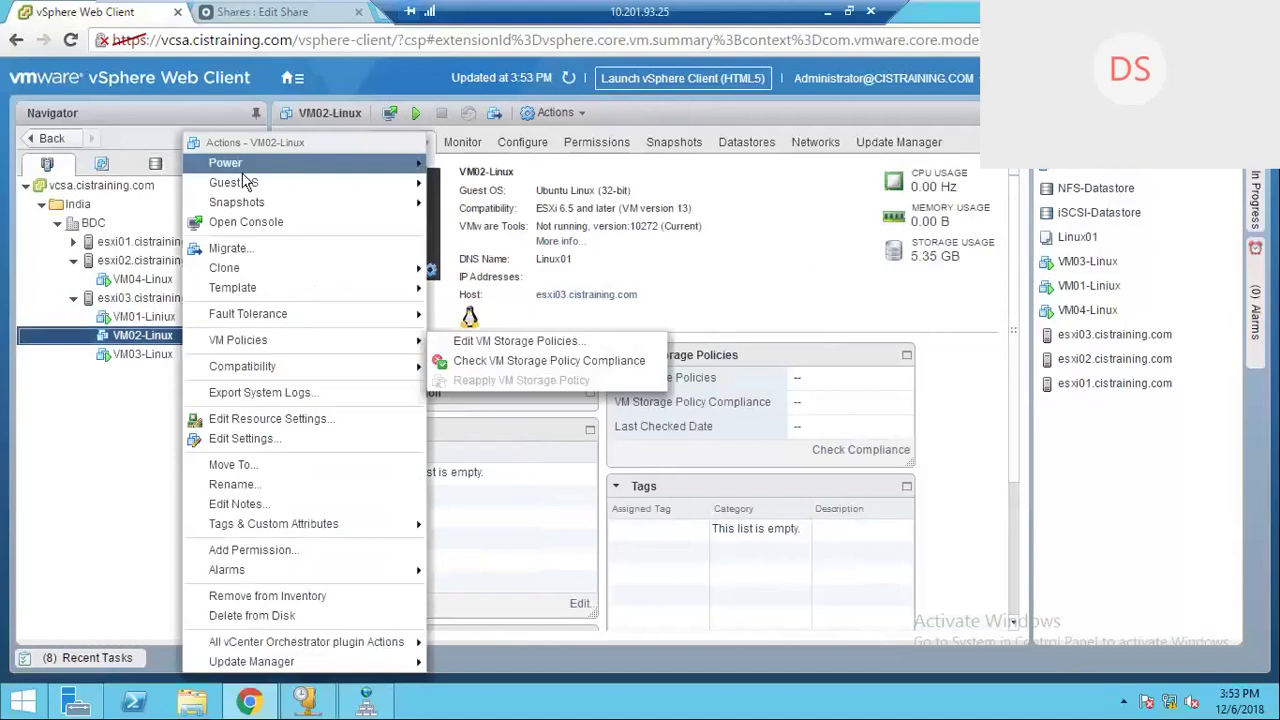
{"action": "mouse_move", "coordinate": [291, 168]}
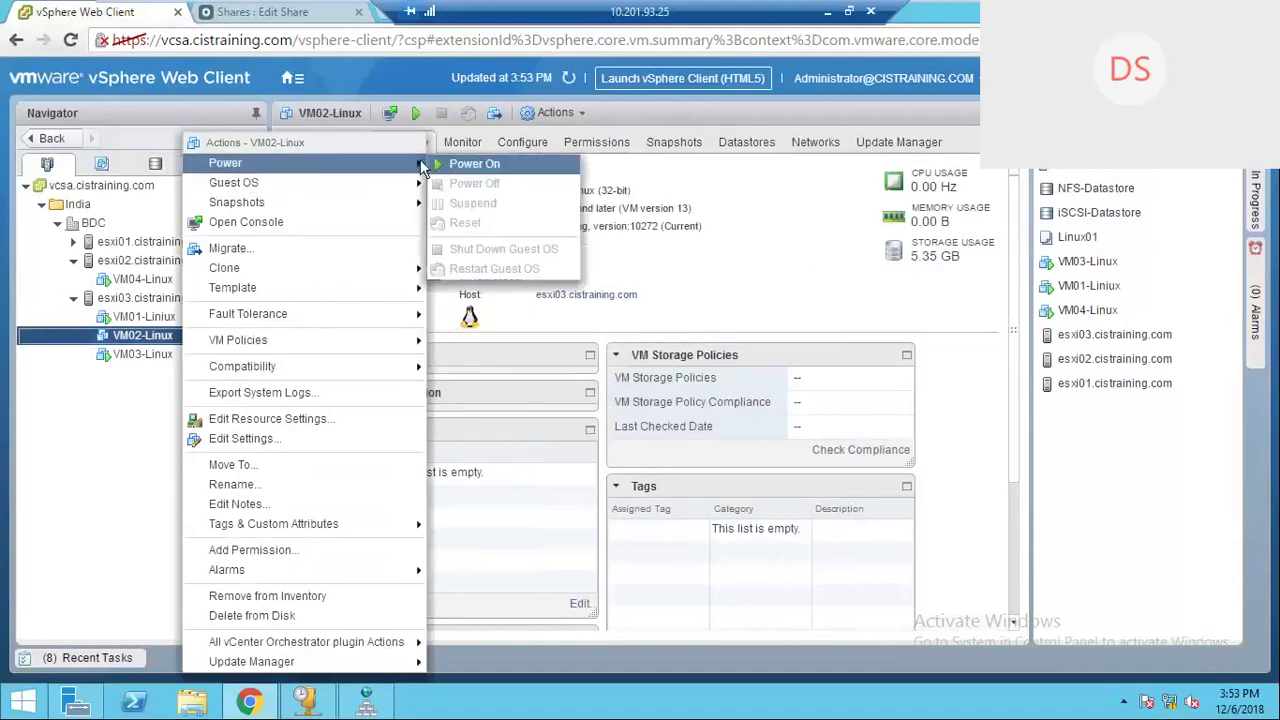
{"action": "left_click", "coordinate": [470, 165]}
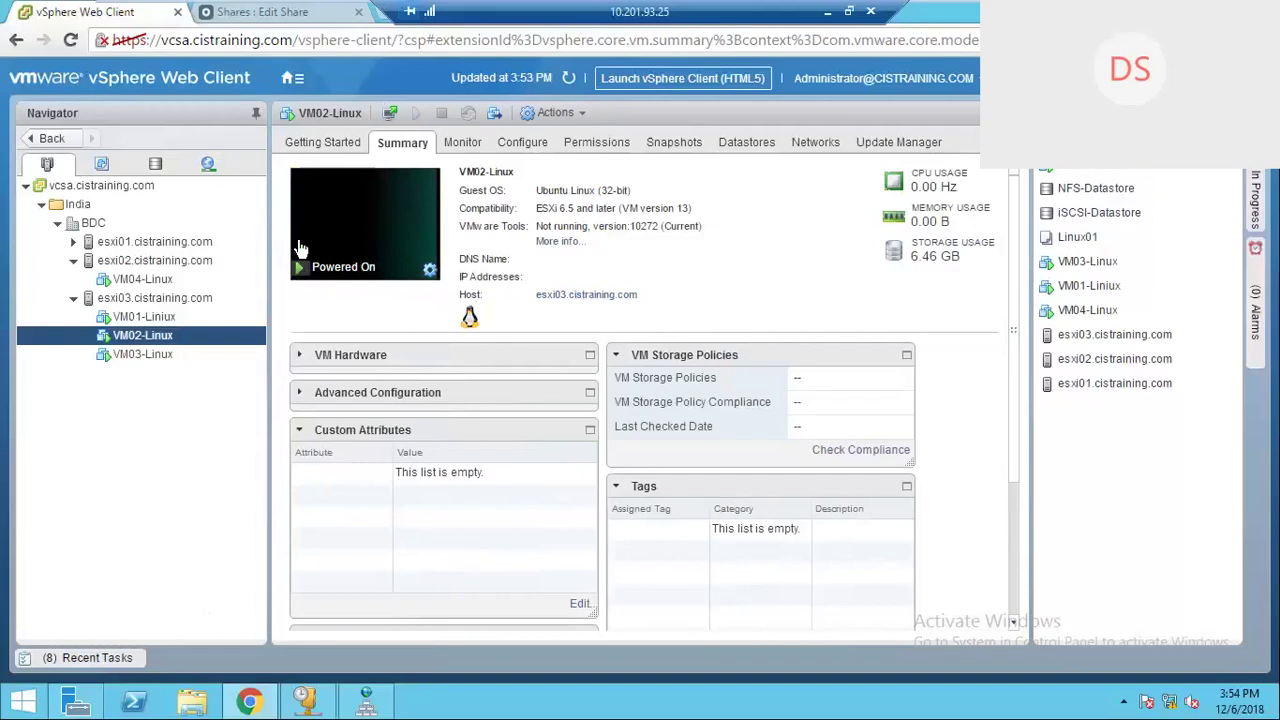
Step: Launch web consoles for VM02-Linux, VM01-Liniux (twice) and VM04-Linux
{"action": "left_click", "coordinate": [393, 117]}
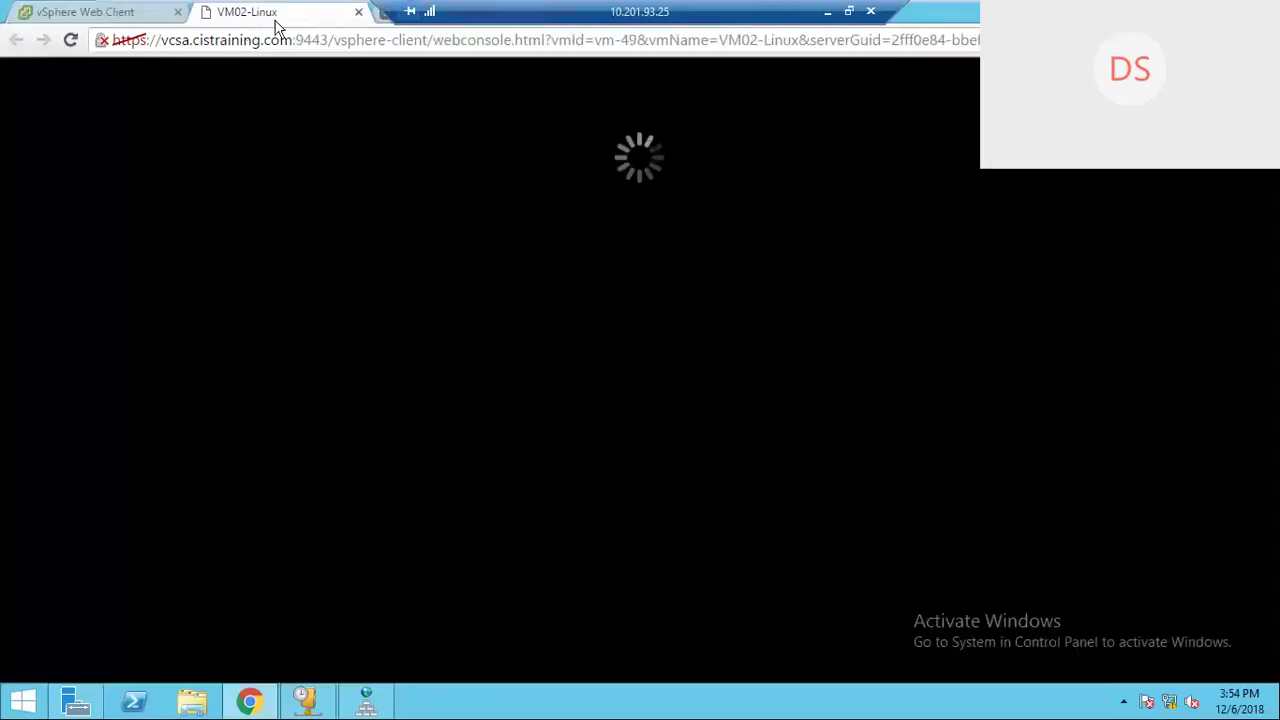
{"action": "left_click", "coordinate": [100, 18]}
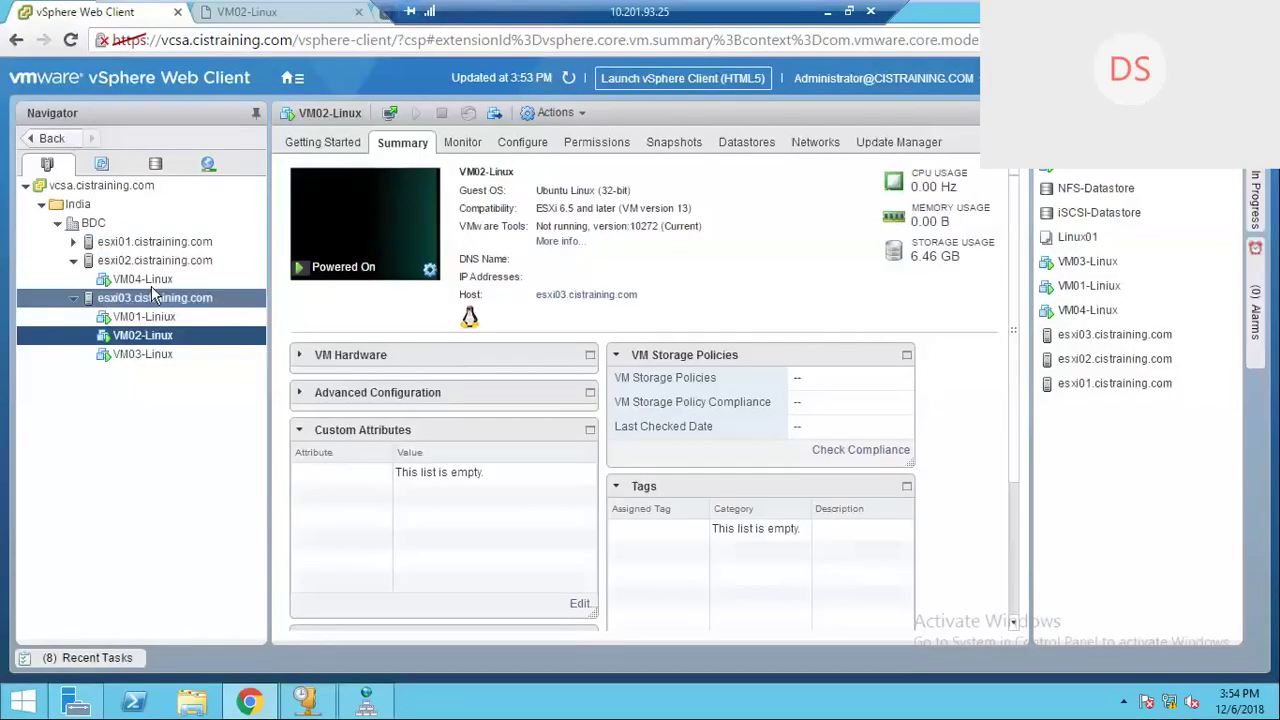
{"action": "left_click", "coordinate": [150, 282]}
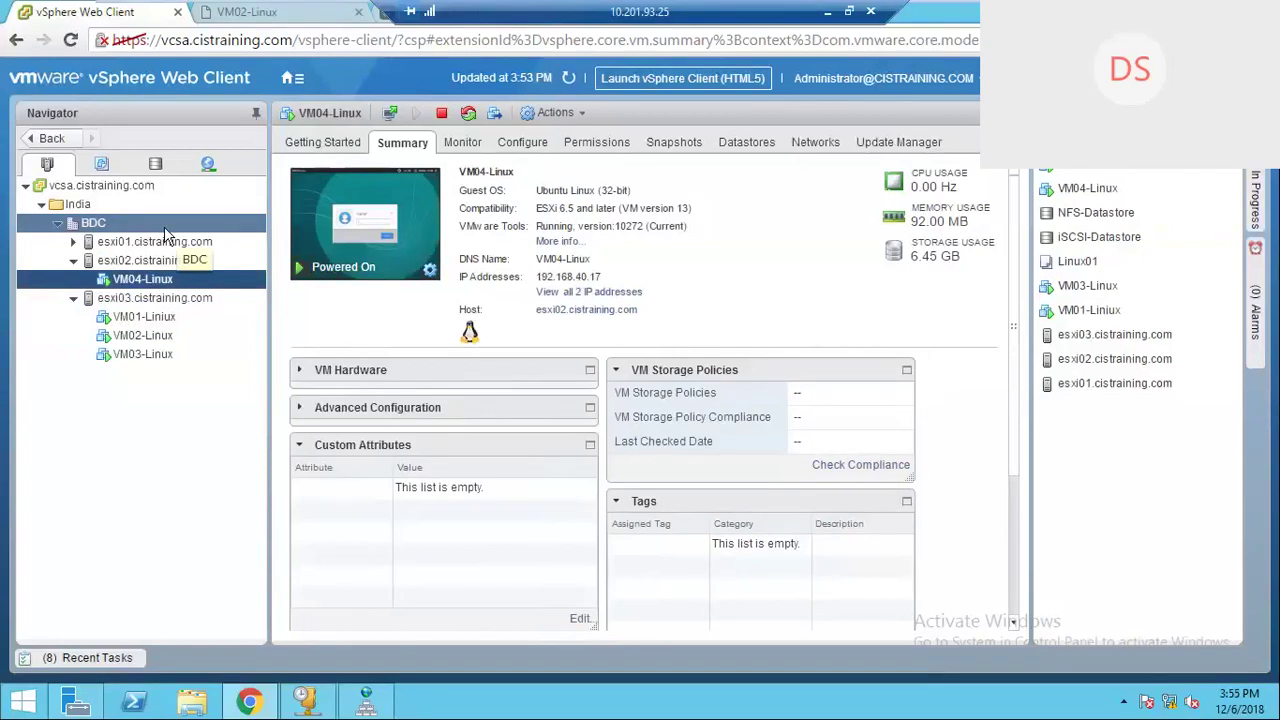
{"action": "left_click", "coordinate": [151, 317]}
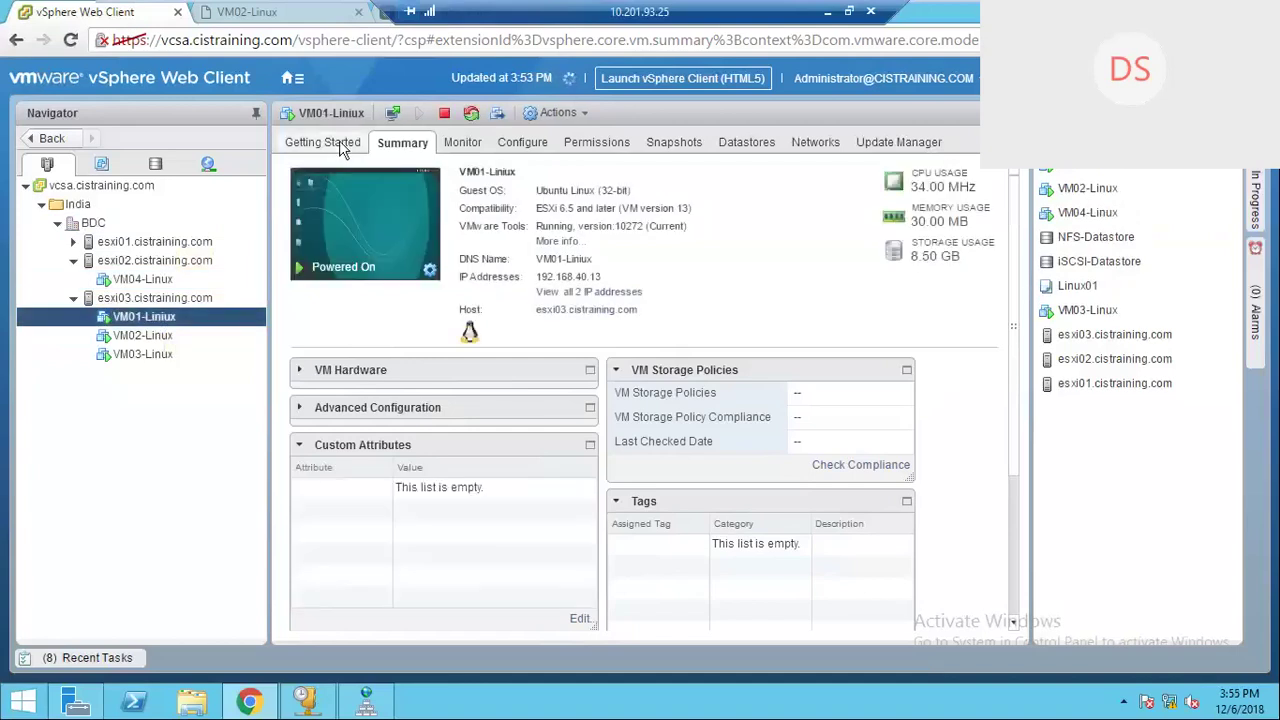
{"action": "left_click", "coordinate": [396, 116]}
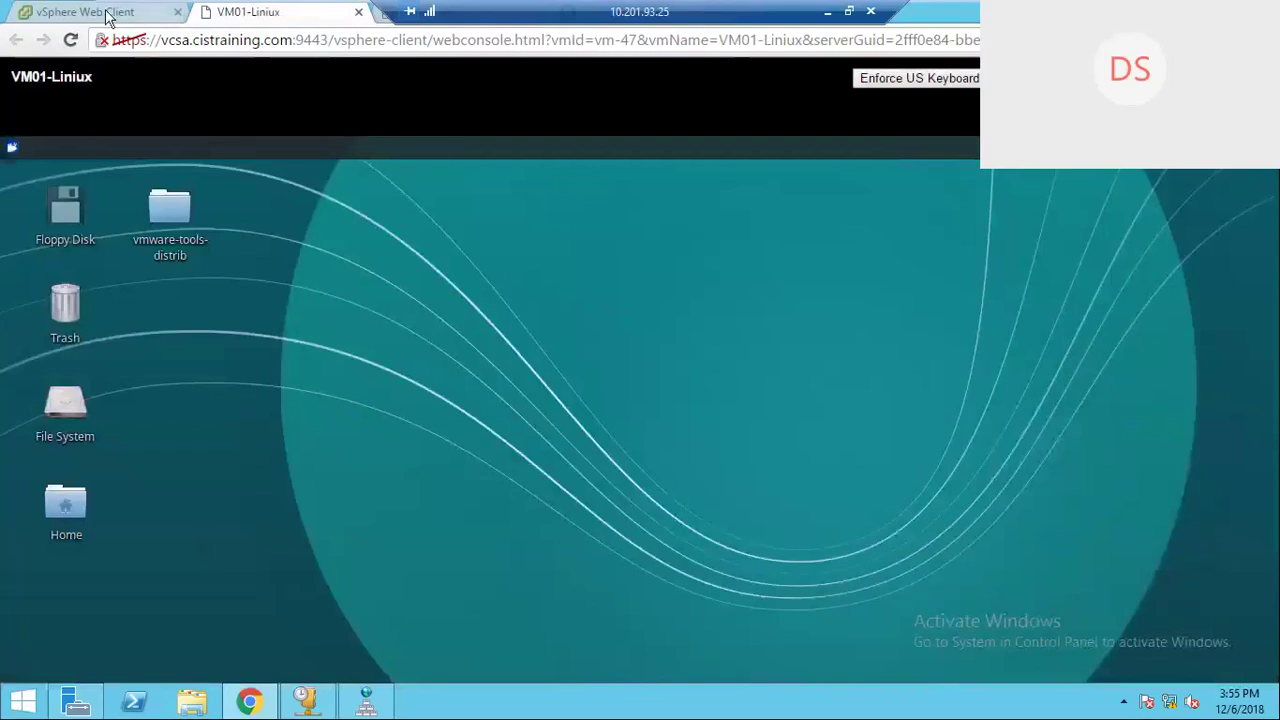
{"action": "left_click", "coordinate": [110, 12]}
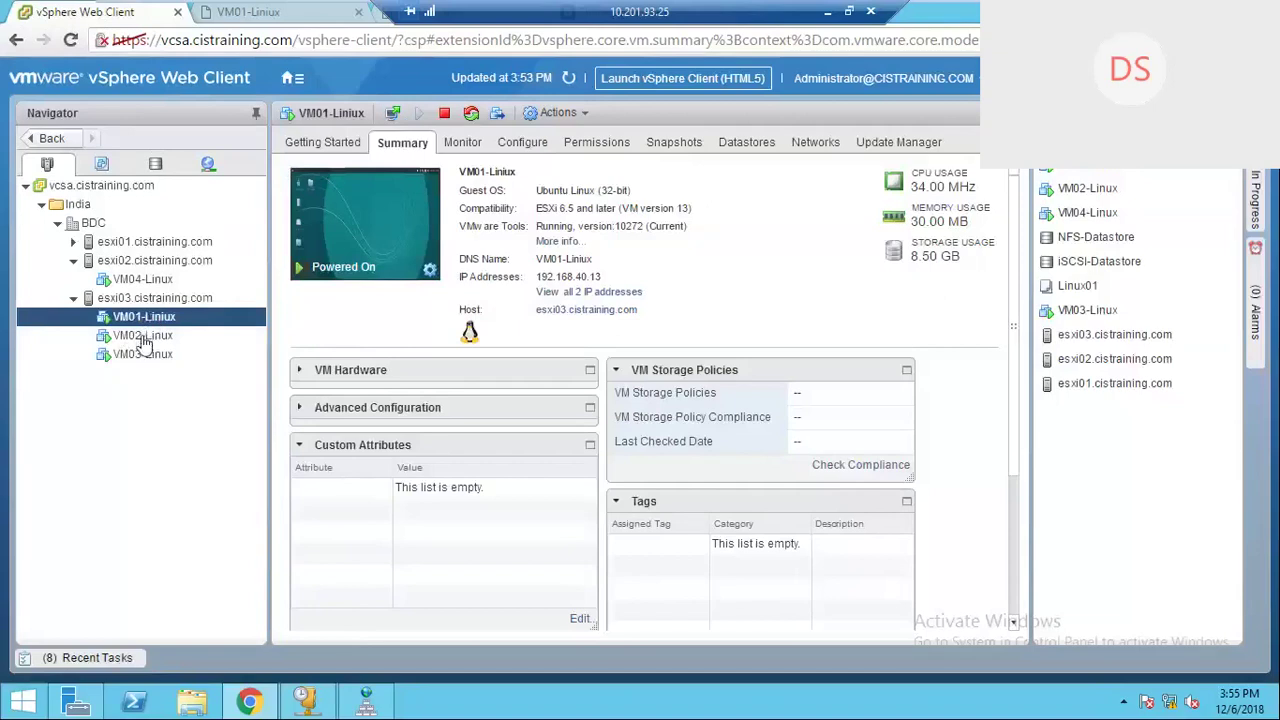
{"action": "left_click_drag", "start_coordinate": [502, 13], "coordinate": [779, 13]}
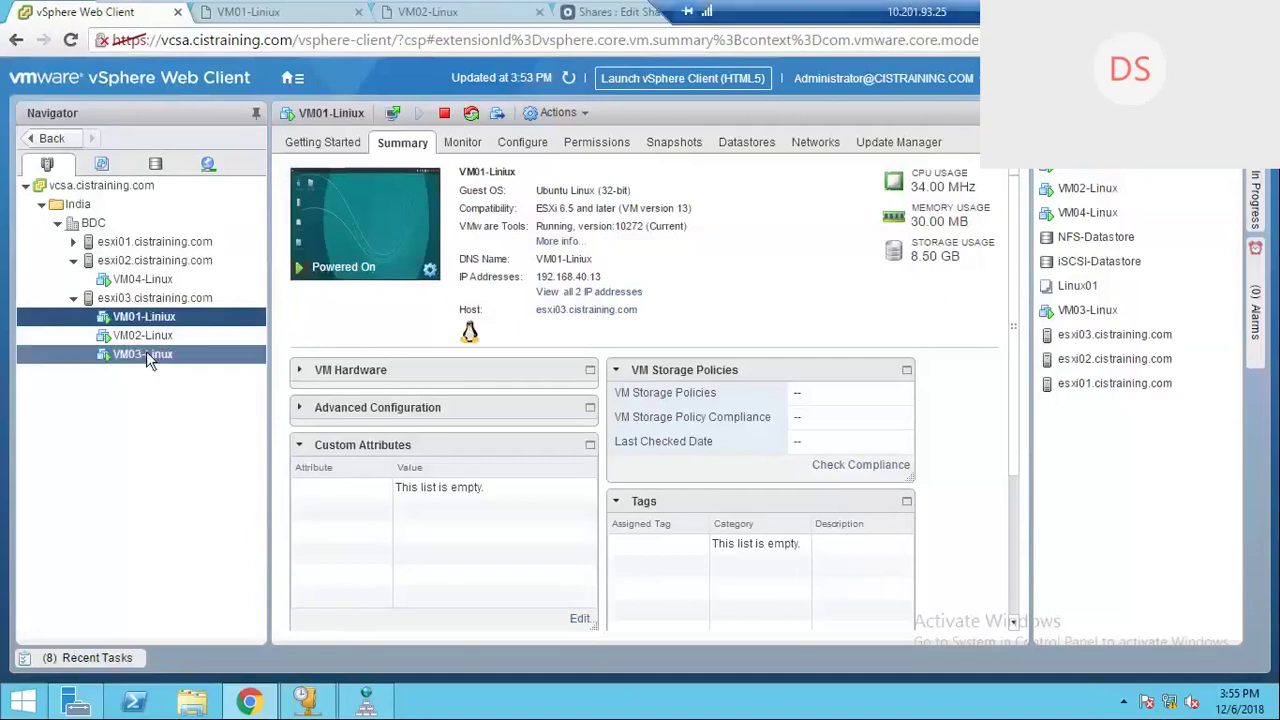
{"action": "left_click", "coordinate": [393, 113]}
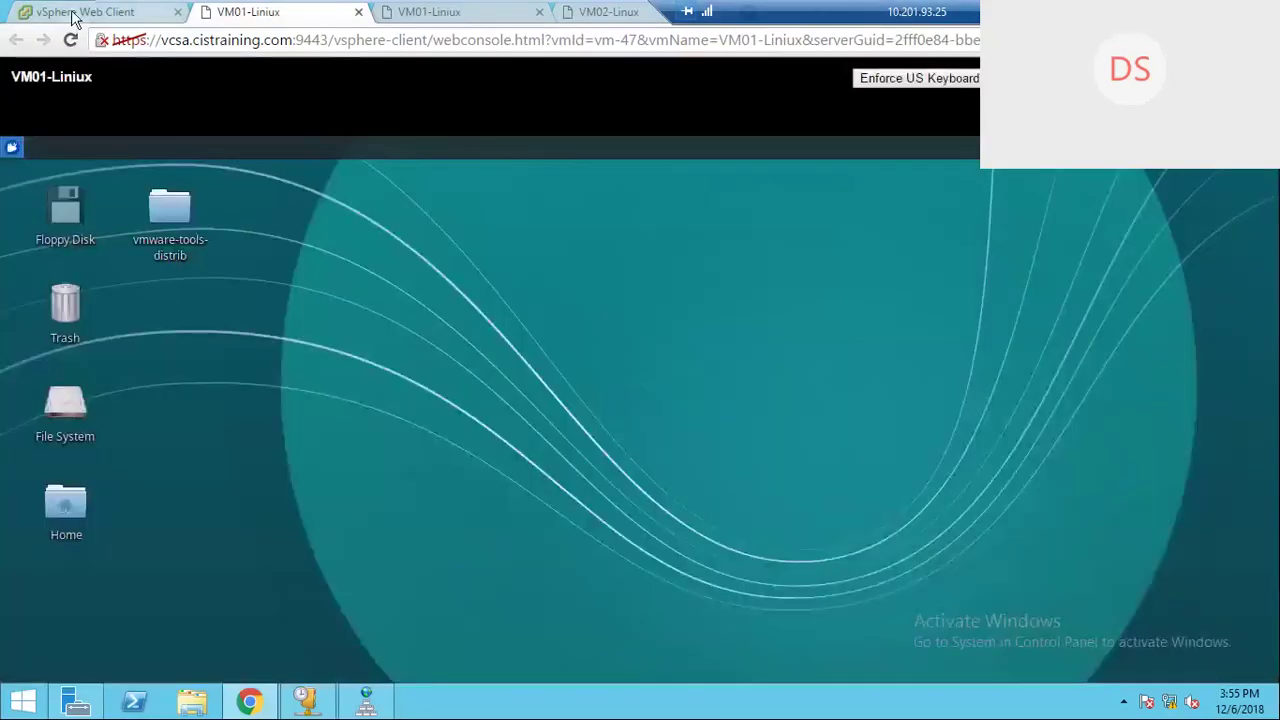
{"action": "left_click", "coordinate": [72, 14]}
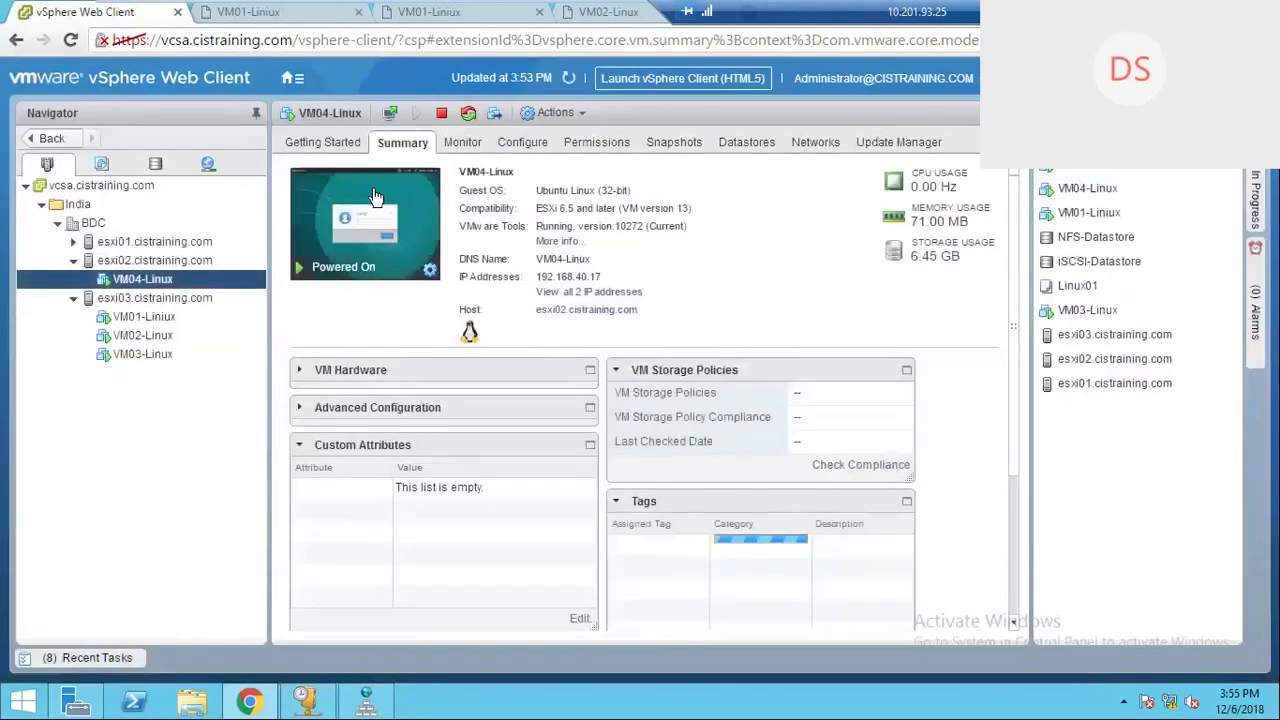
{"action": "left_click", "coordinate": [388, 112]}
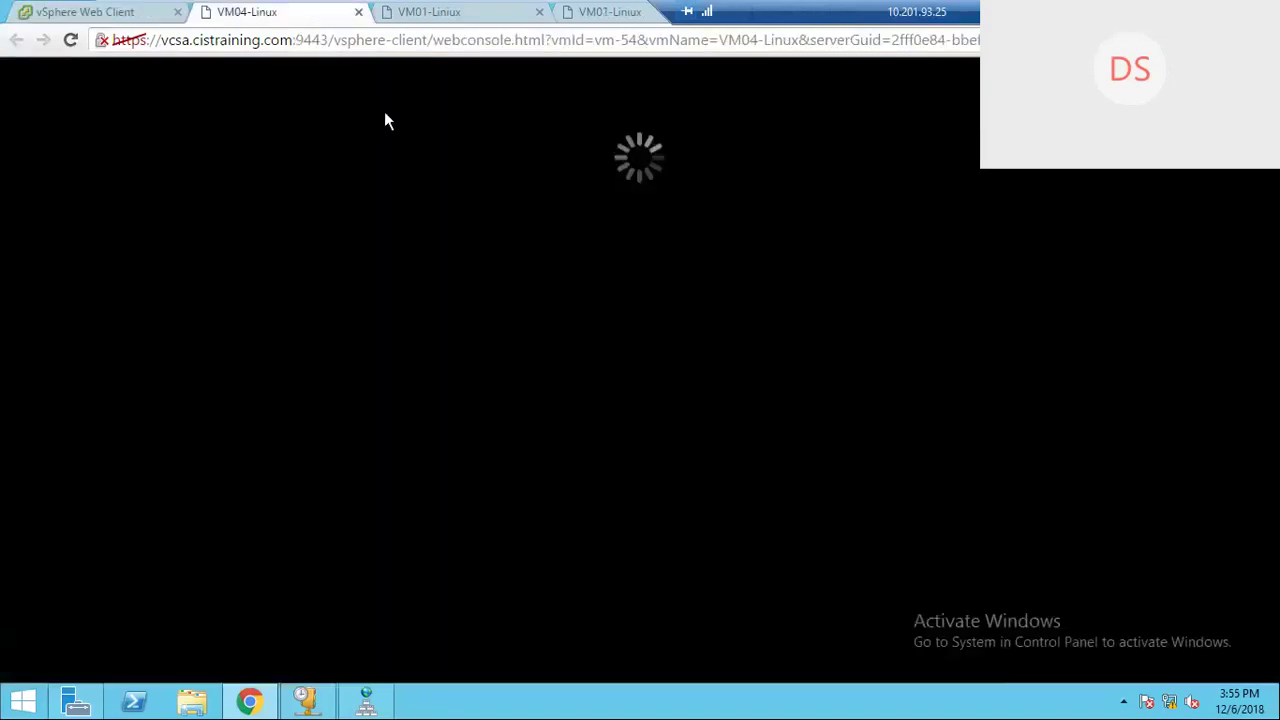
Step: Order the console tabs VM01 then VM02, and close the duplicate VM01 console and Openfiler page
{"action": "left_click_drag", "start_coordinate": [447, 15], "coordinate": [234, 14]}
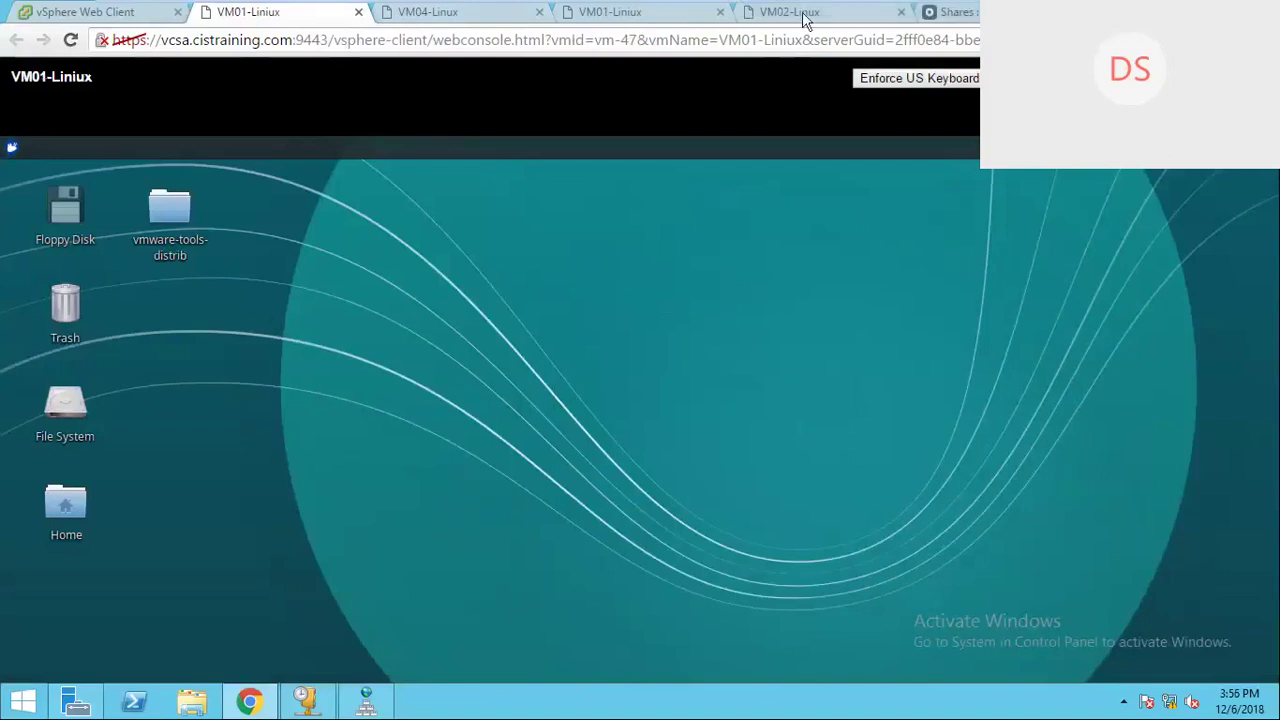
{"action": "left_click_drag", "start_coordinate": [805, 20], "coordinate": [445, 14]}
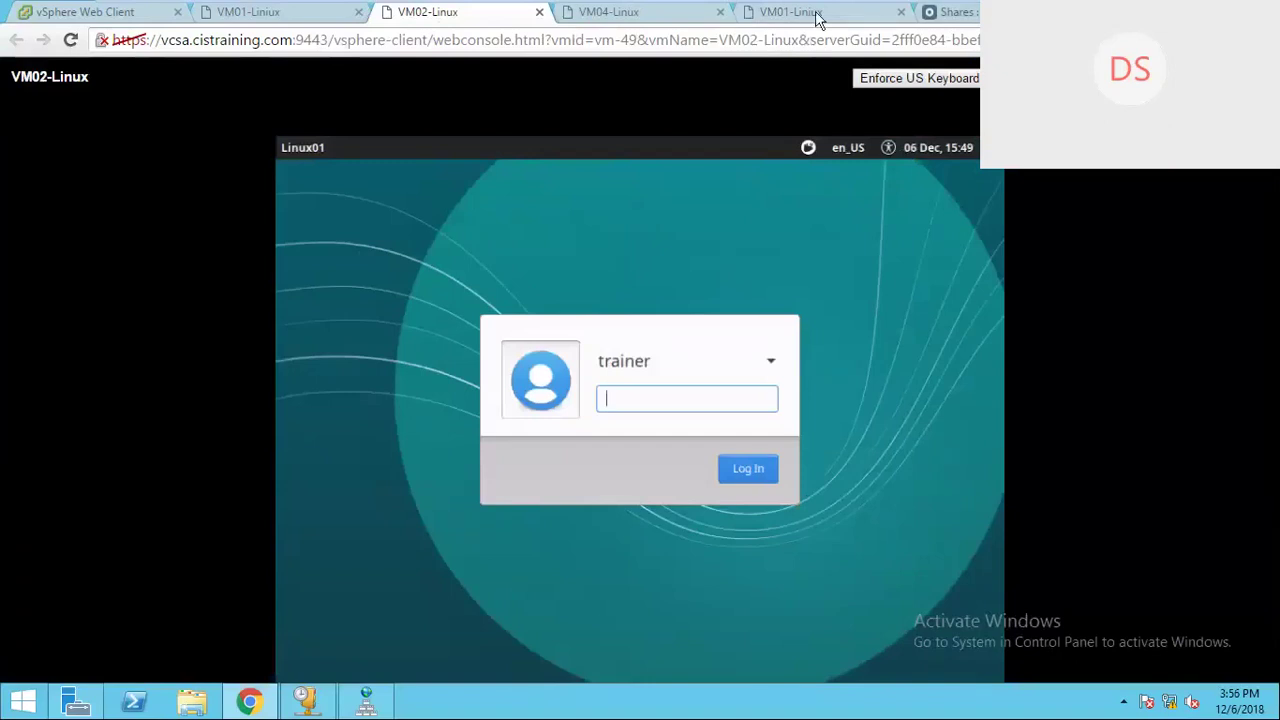
{"action": "left_click", "coordinate": [845, 18]}
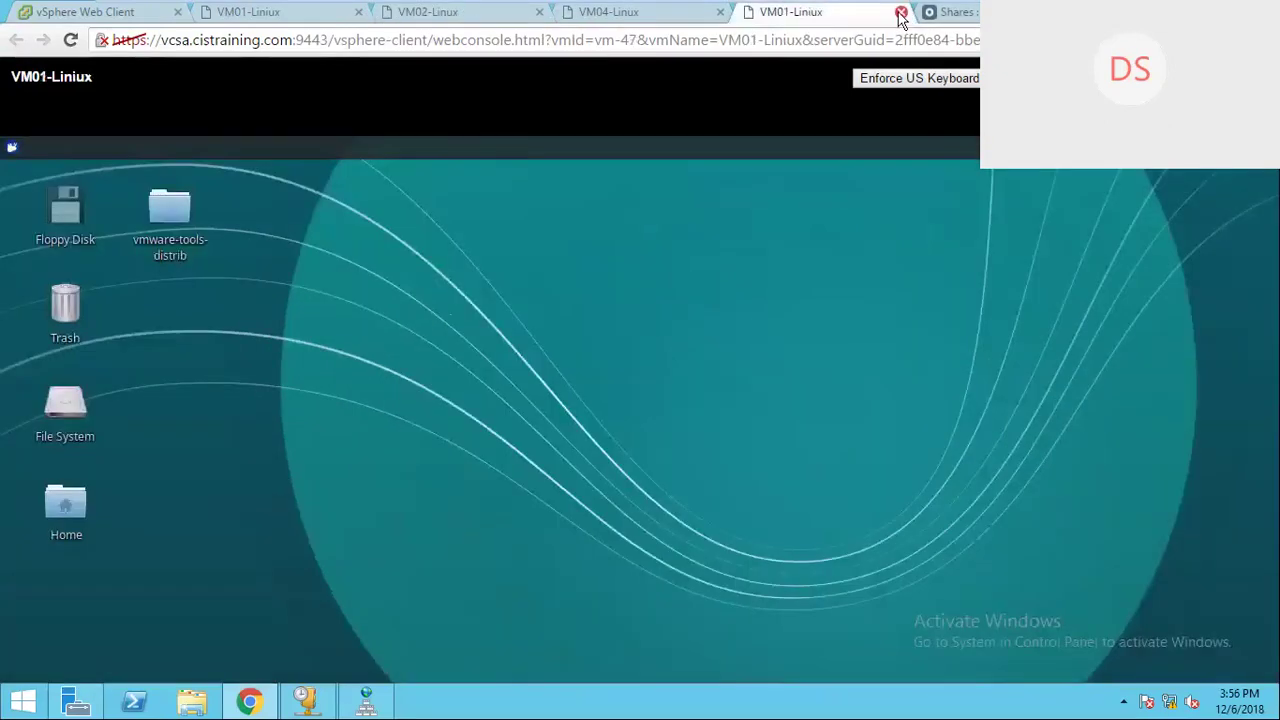
{"action": "left_click", "coordinate": [900, 14]}
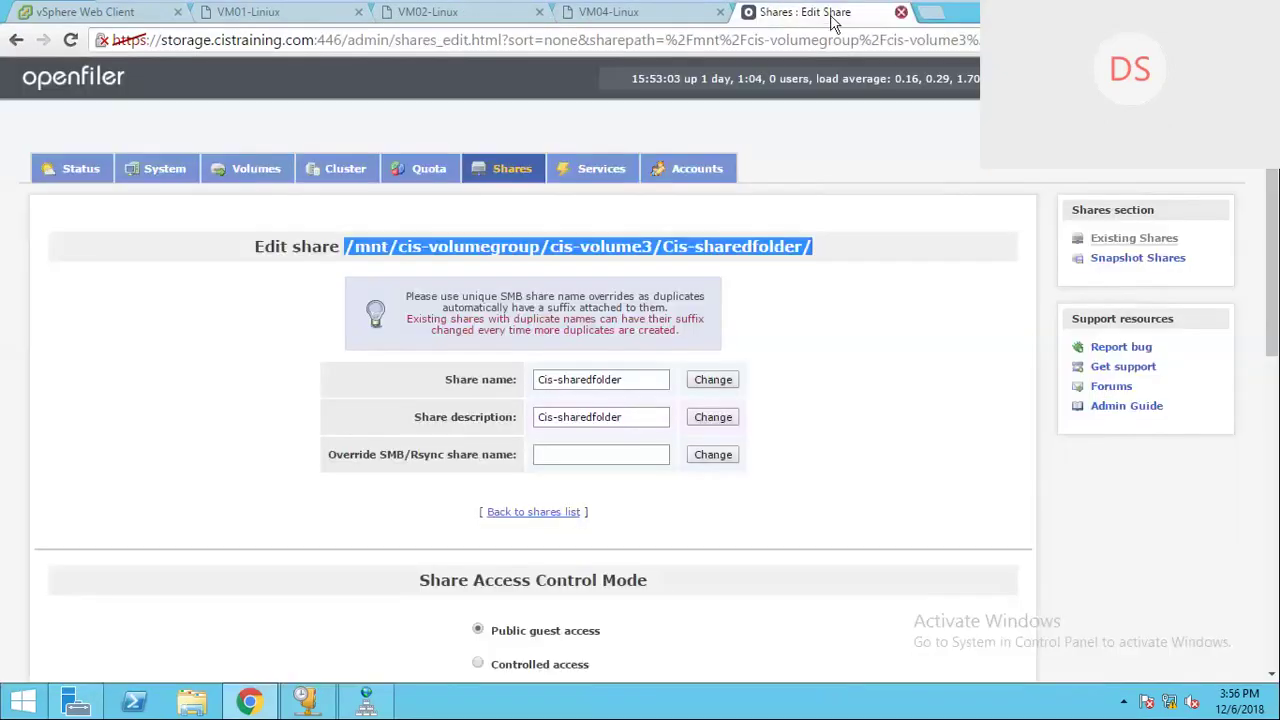
{"action": "key", "text": "ctrl+w"}
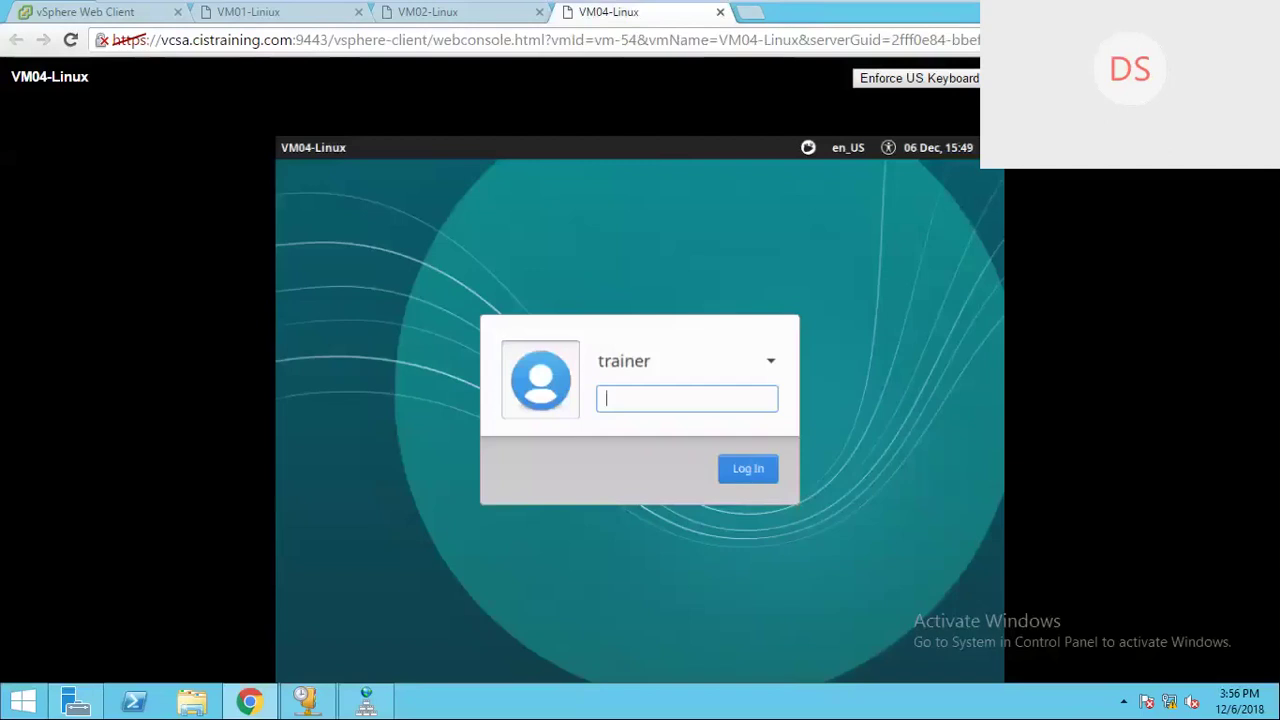
Step: Open the VM03-Linux web console and place its tab after VM02-Linux
{"action": "left_click", "coordinate": [912, 12]}
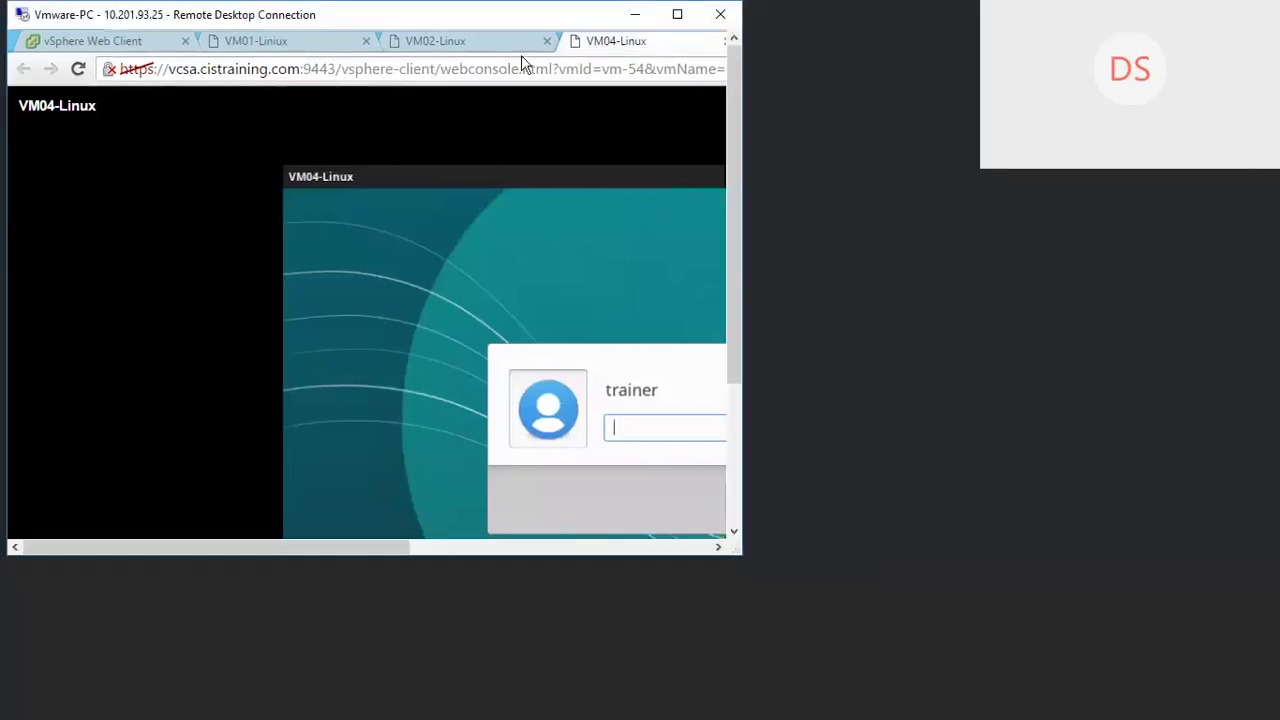
{"action": "left_click", "coordinate": [115, 47]}
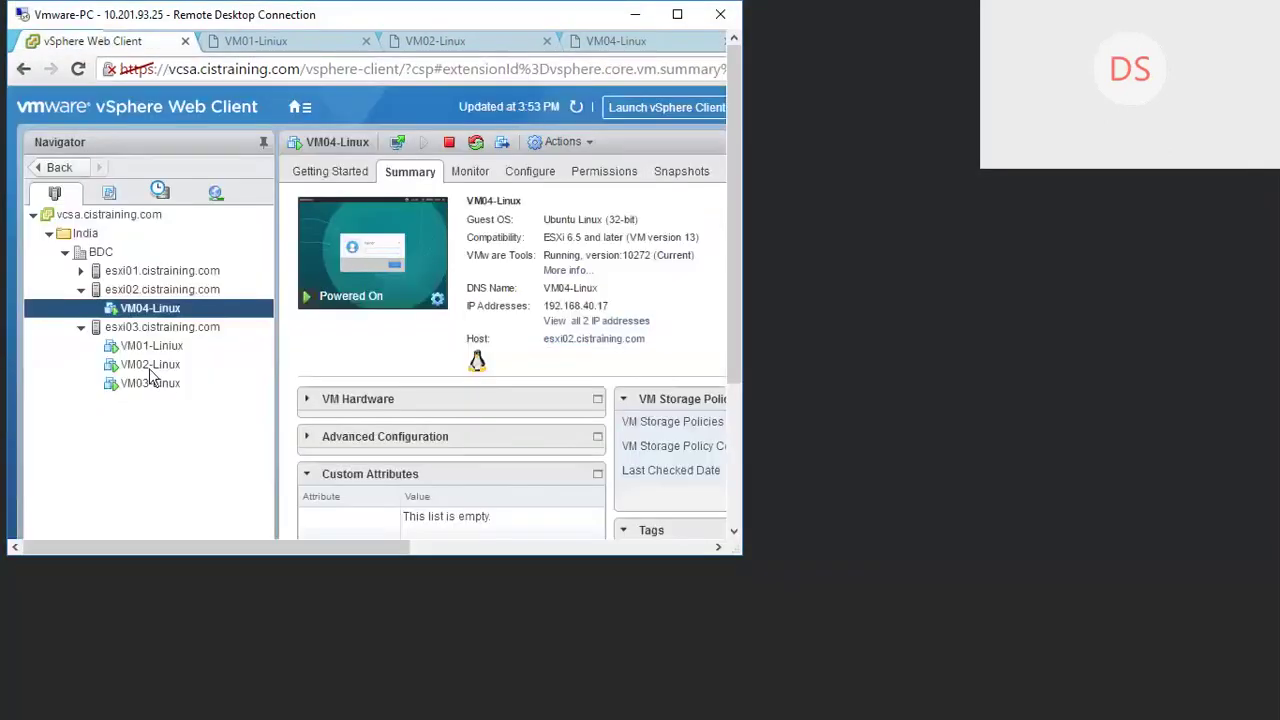
{"action": "left_click", "coordinate": [148, 386]}
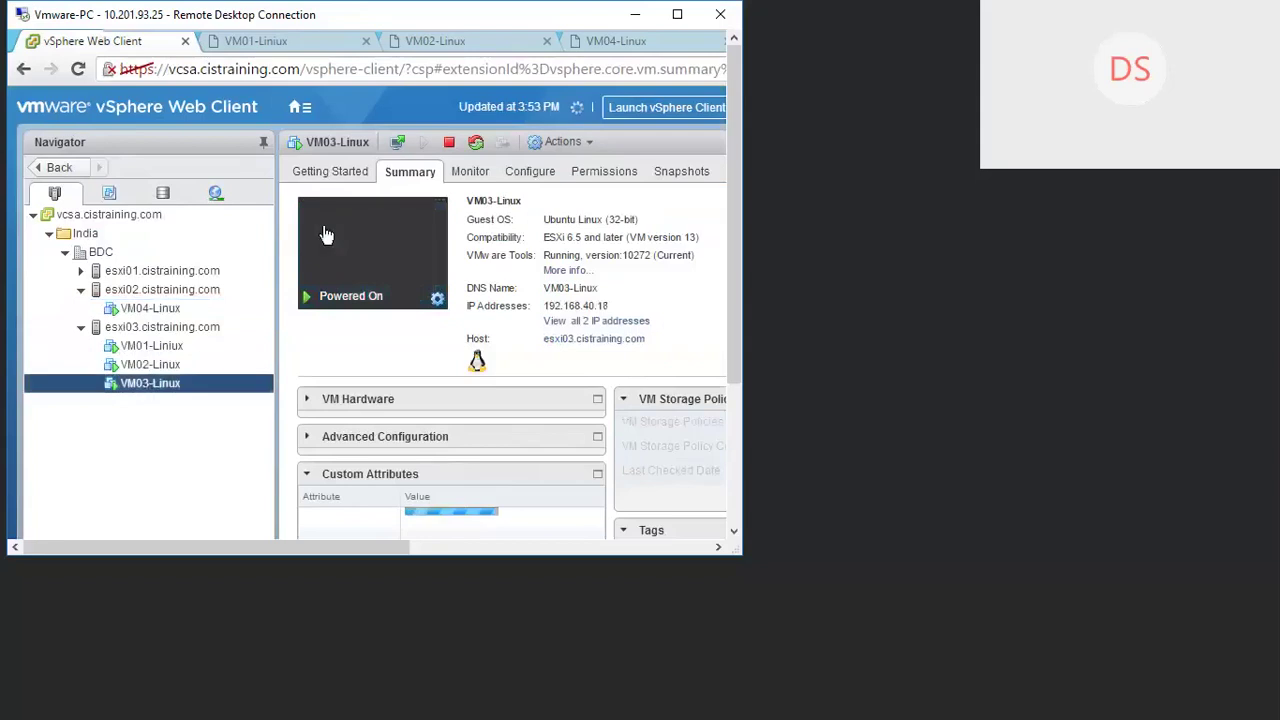
{"action": "left_click", "coordinate": [396, 146]}
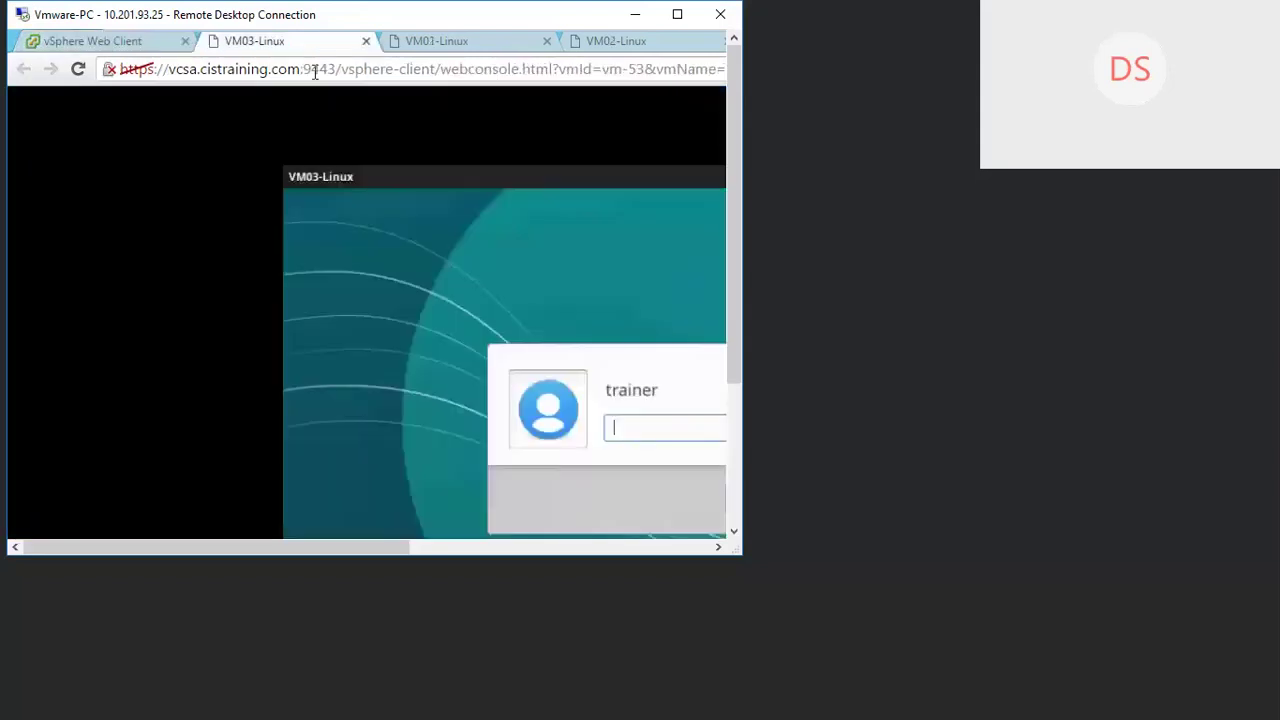
{"action": "left_click_drag", "start_coordinate": [280, 46], "coordinate": [616, 55]}
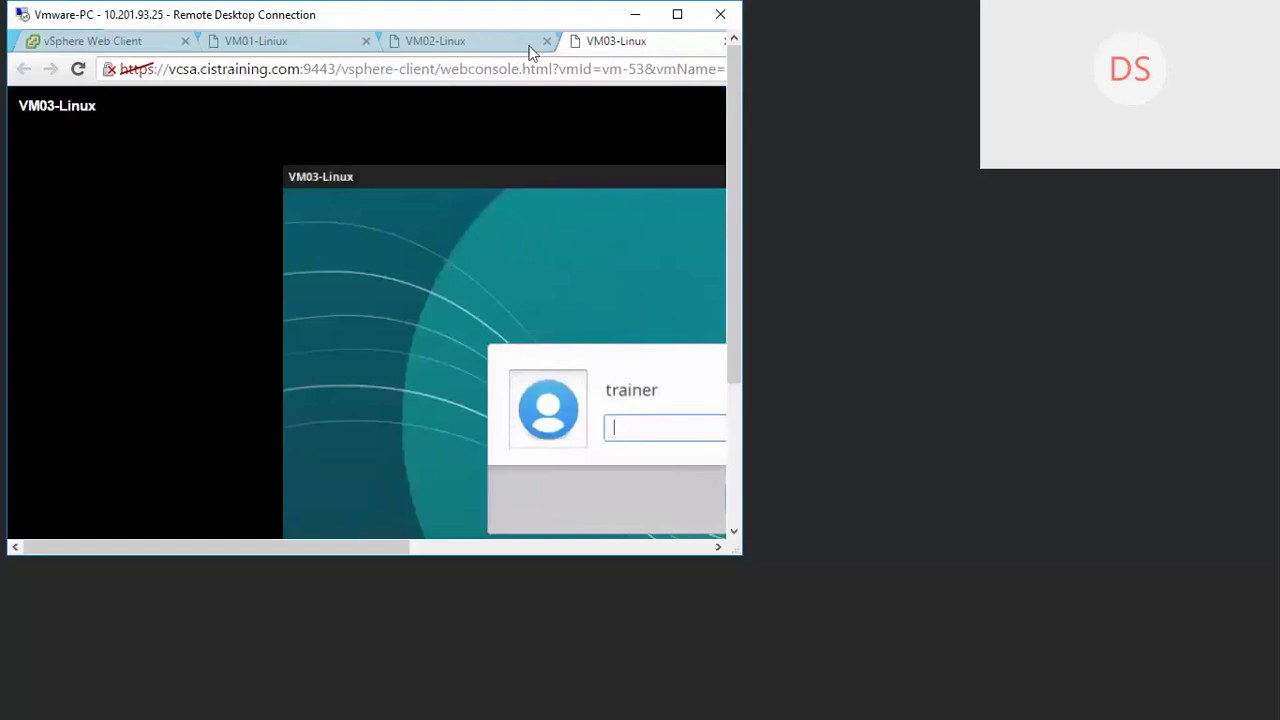
Step: Make the Remote Desktop window full screen, then exit full screen again
{"action": "left_click_drag", "start_coordinate": [367, 18], "coordinate": [557, 92]}
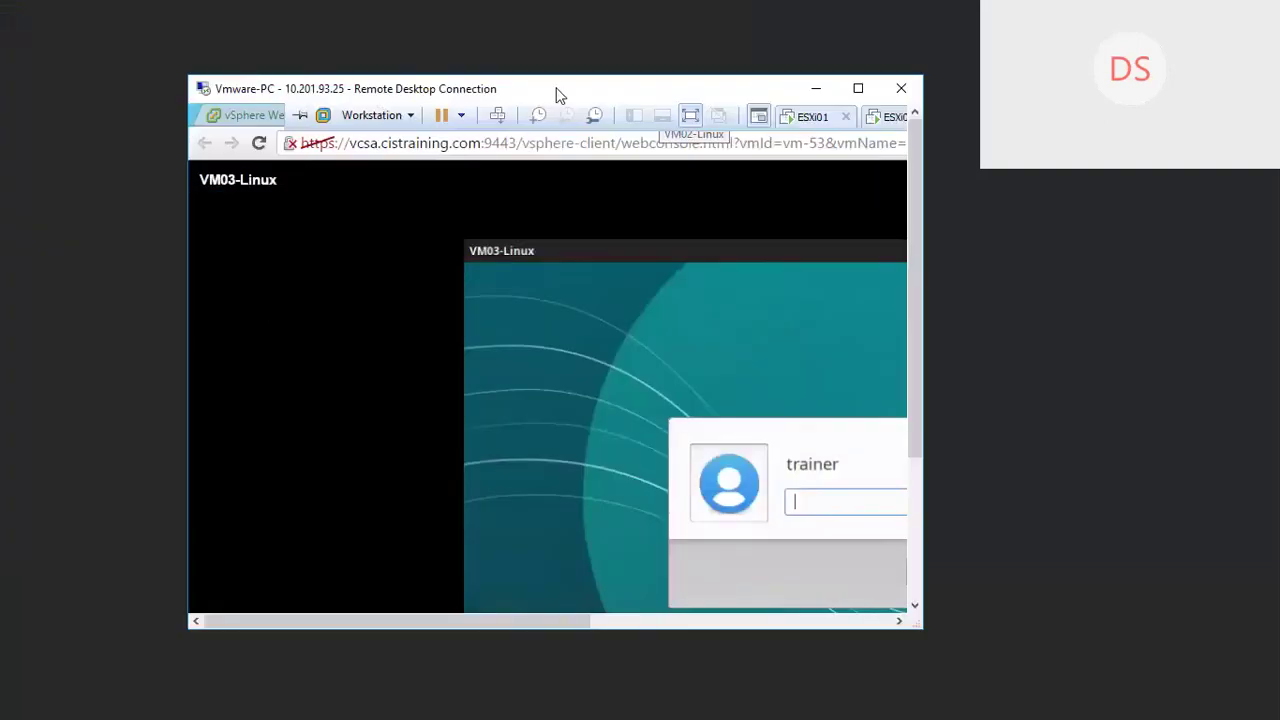
{"action": "double_click", "coordinate": [557, 92]}
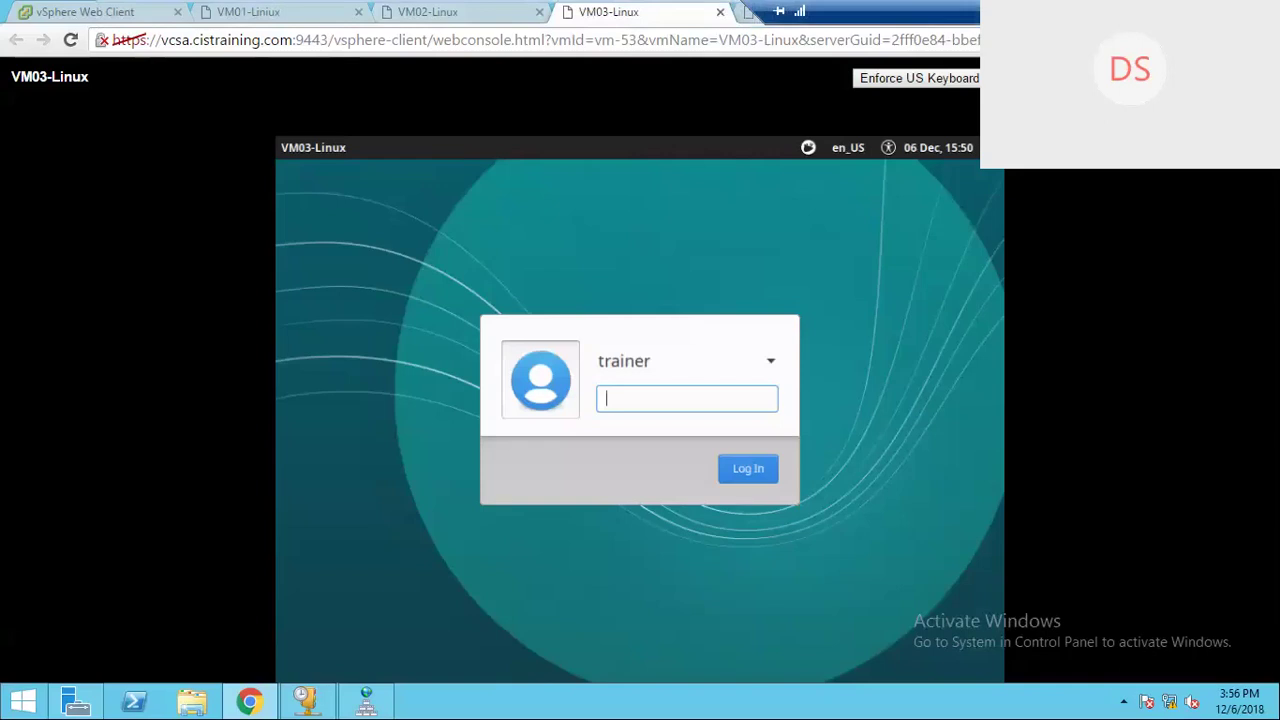
{"action": "key", "text": "ctrl+alt+Break"}
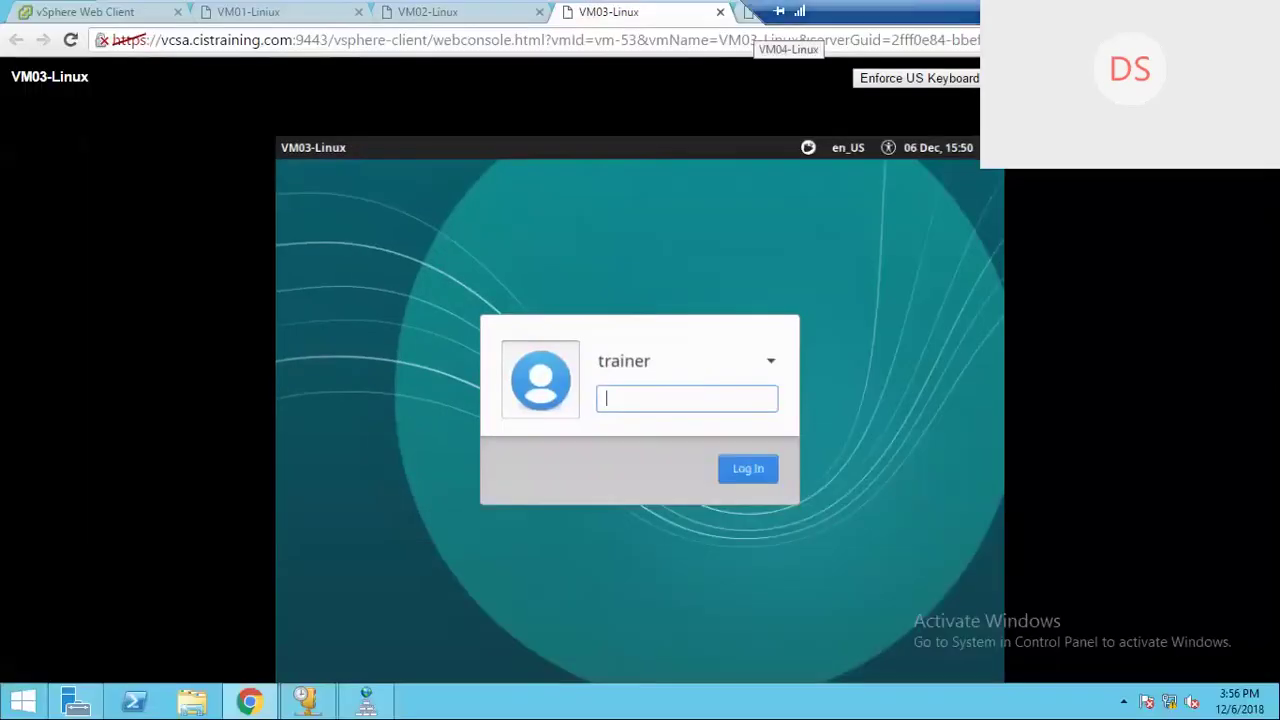
{"action": "mouse_move", "coordinate": [500, 22]}
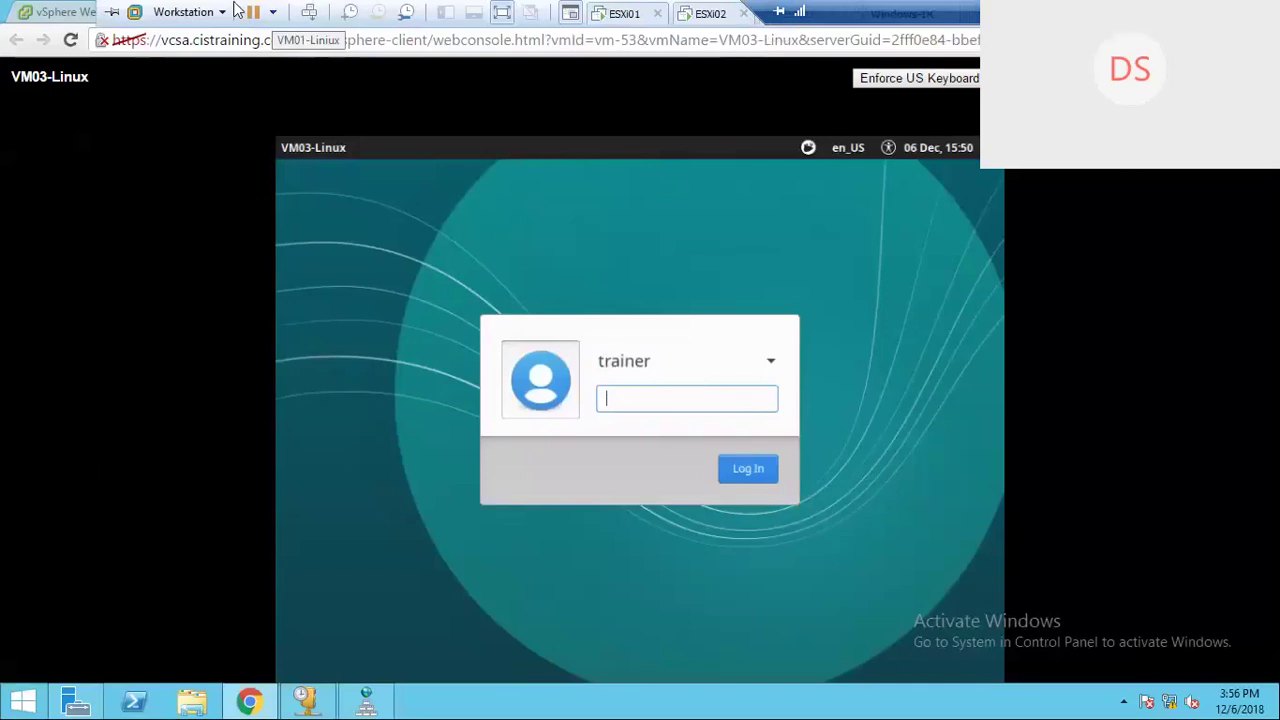
Step: Leave Workstation full screen and cycle through the VM01–VM04 console tabs
{"action": "left_click", "coordinate": [501, 16]}
{"action": "left_click", "coordinate": [470, 97]}
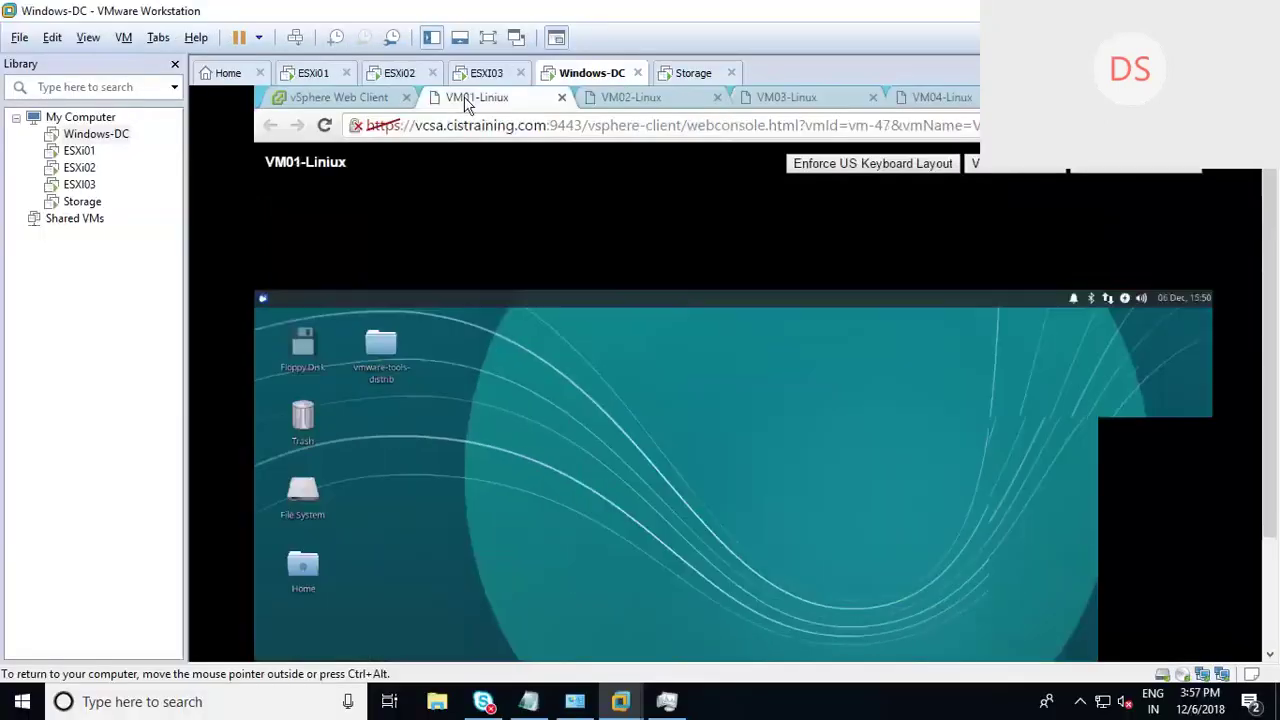
{"action": "left_click", "coordinate": [688, 99]}
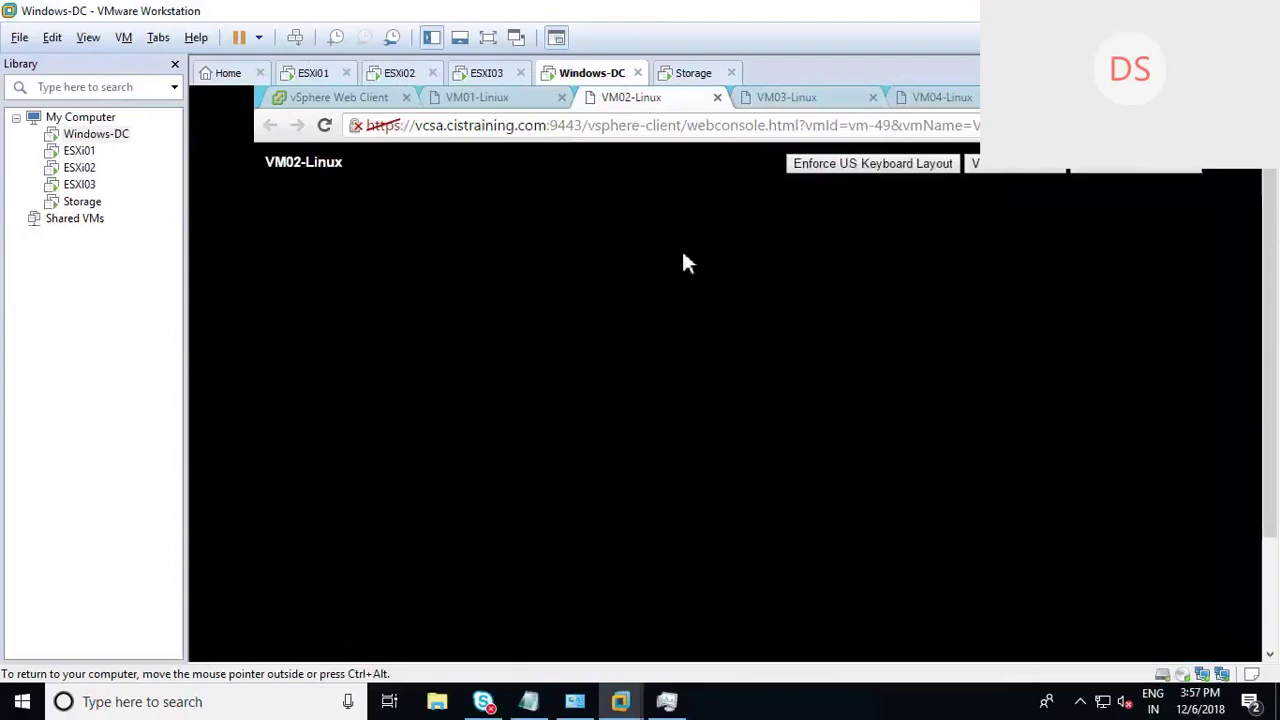
{"action": "left_click", "coordinate": [796, 99]}
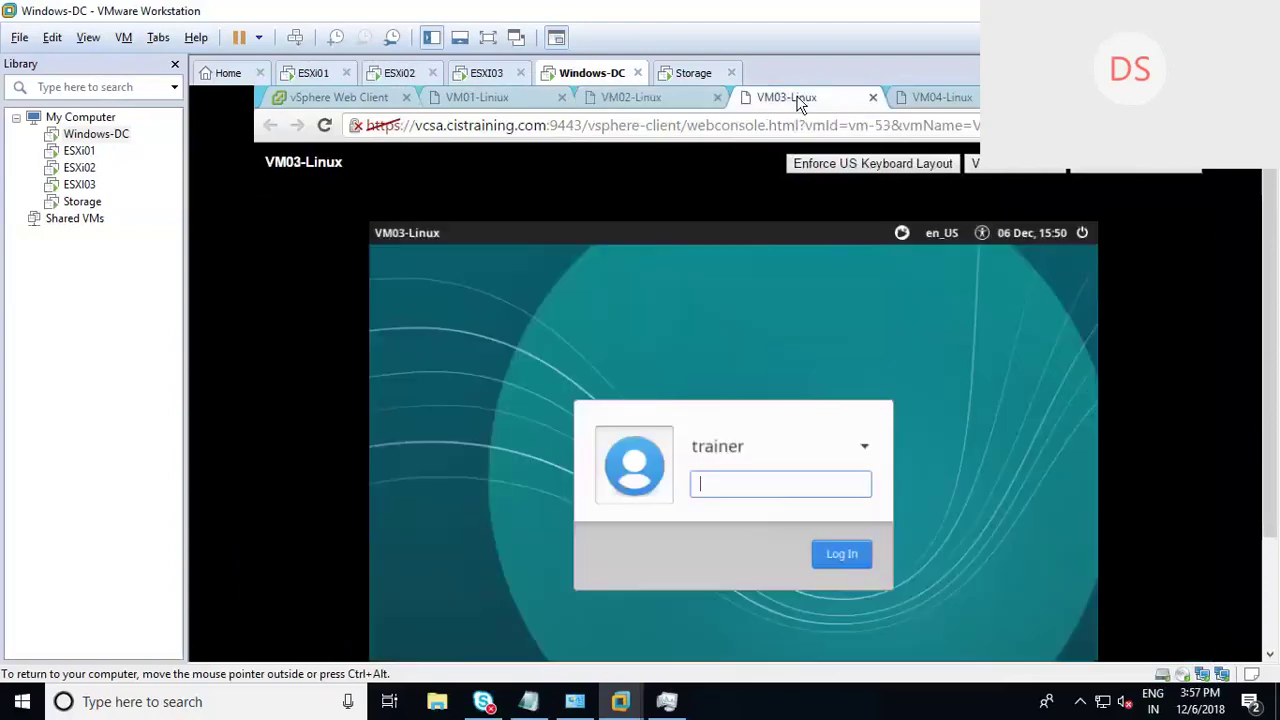
{"action": "left_click", "coordinate": [934, 97]}
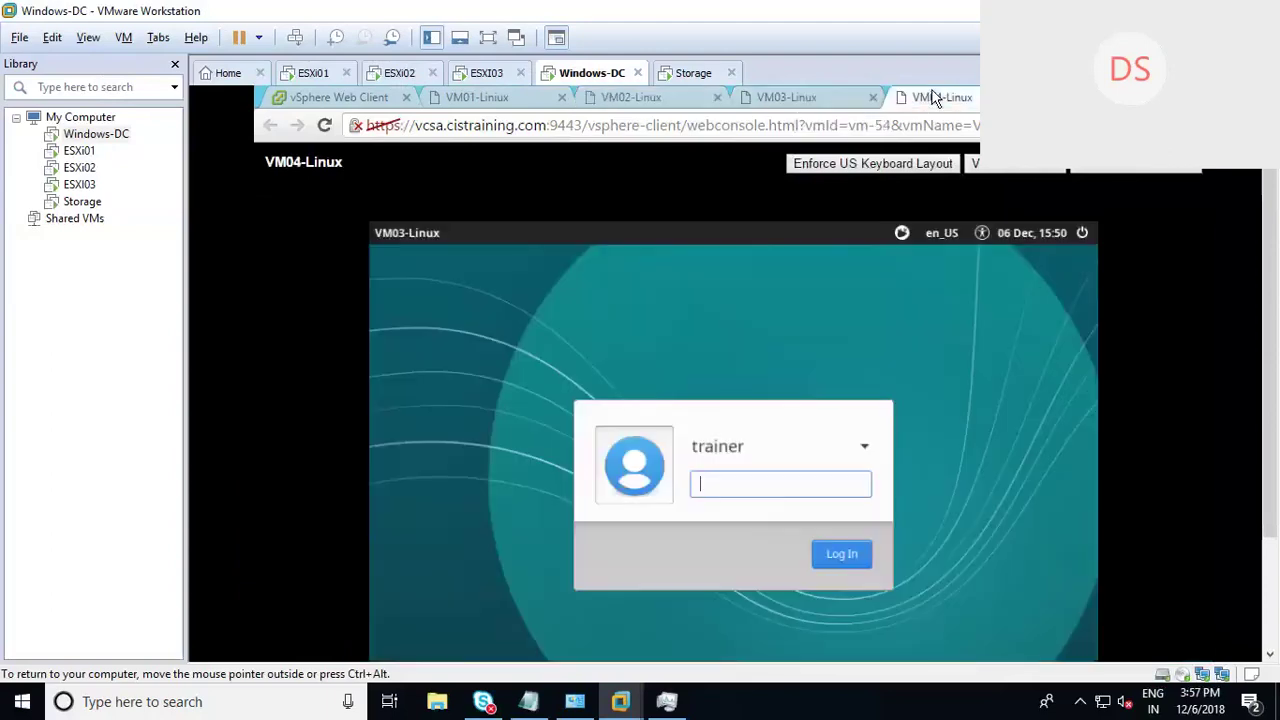
{"action": "left_click", "coordinate": [655, 100]}
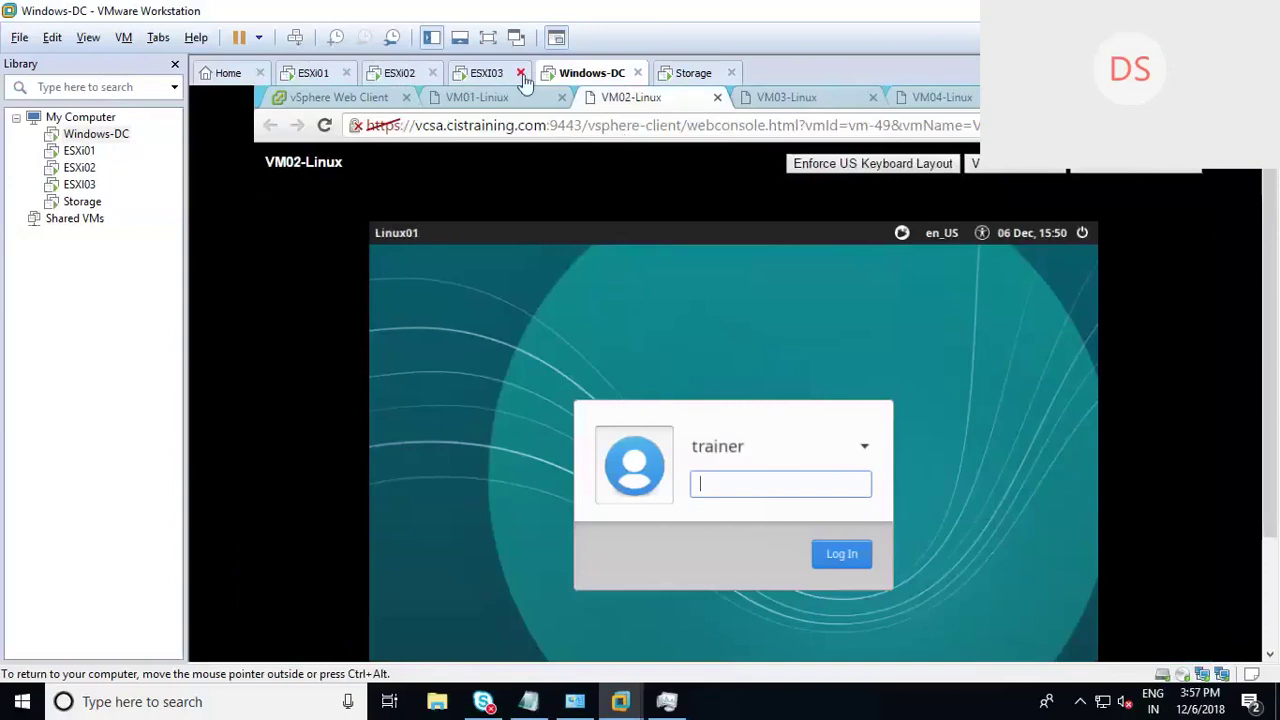
{"action": "left_click", "coordinate": [488, 94]}
{"action": "left_click", "coordinate": [636, 94]}
{"action": "left_click", "coordinate": [789, 101]}
{"action": "left_click", "coordinate": [934, 97]}
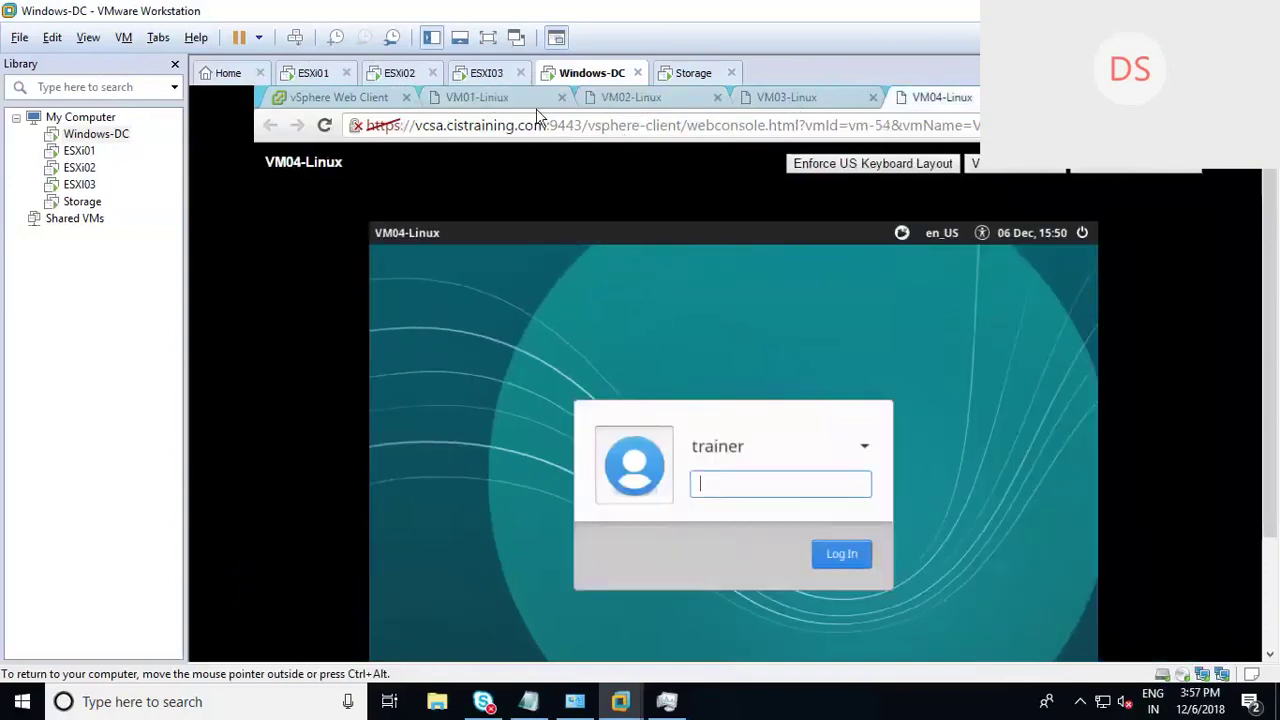
{"action": "left_click", "coordinate": [495, 98]}
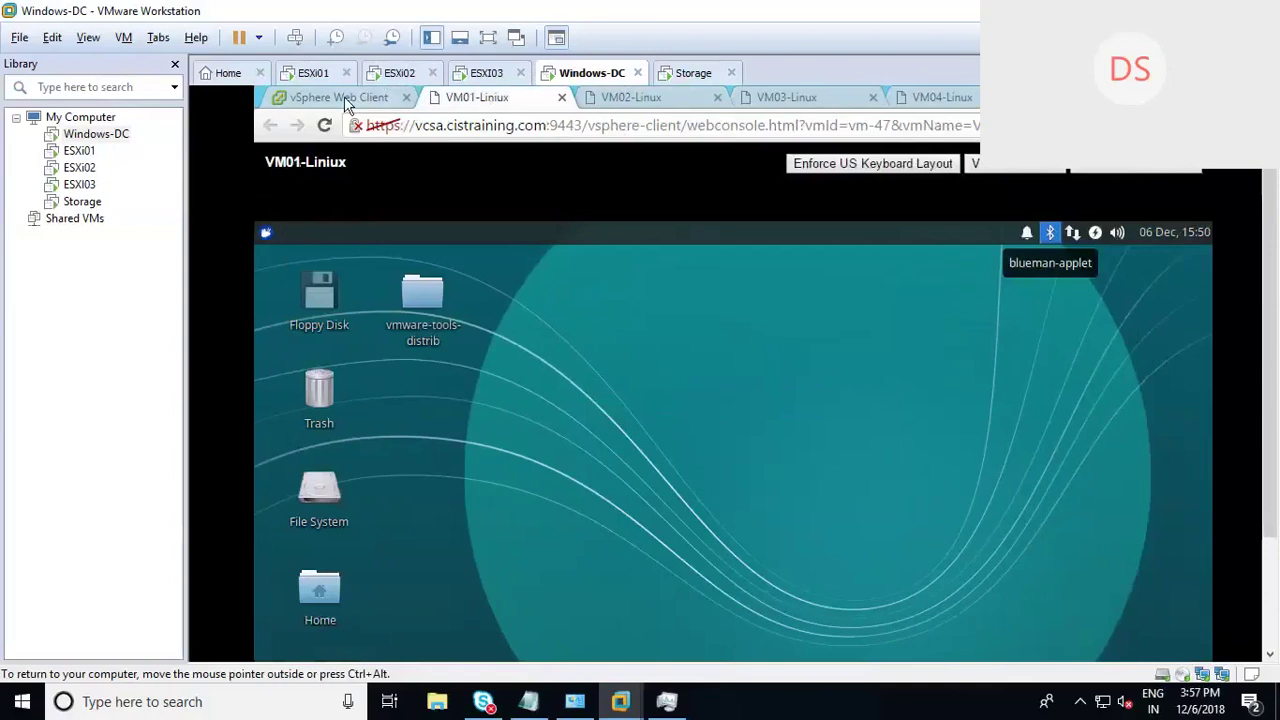
Step: Check each VM's Summary IP, ending on VM04-Linux at 192.168.40.17 on esxi02
{"action": "left_click", "coordinate": [340, 98]}
{"action": "left_click", "coordinate": [405, 404]}
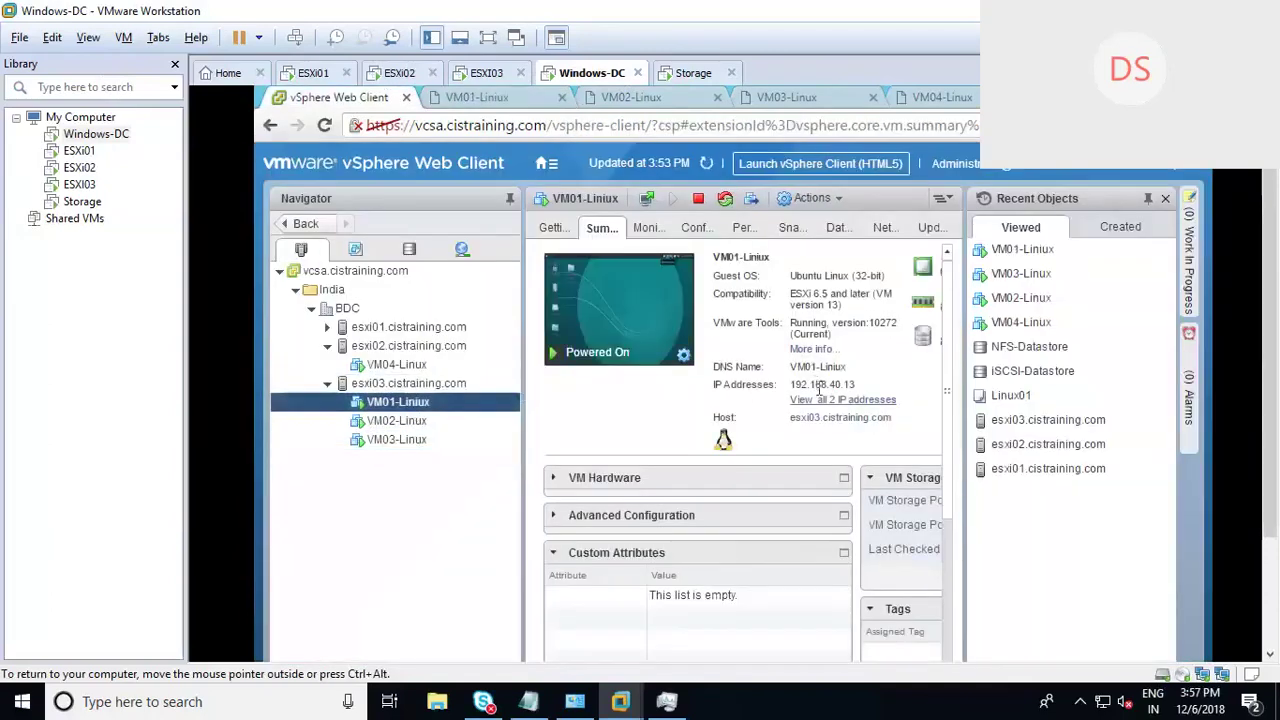
{"action": "left_click_drag", "start_coordinate": [827, 384], "coordinate": [861, 384]}
{"action": "left_click", "coordinate": [396, 364]}
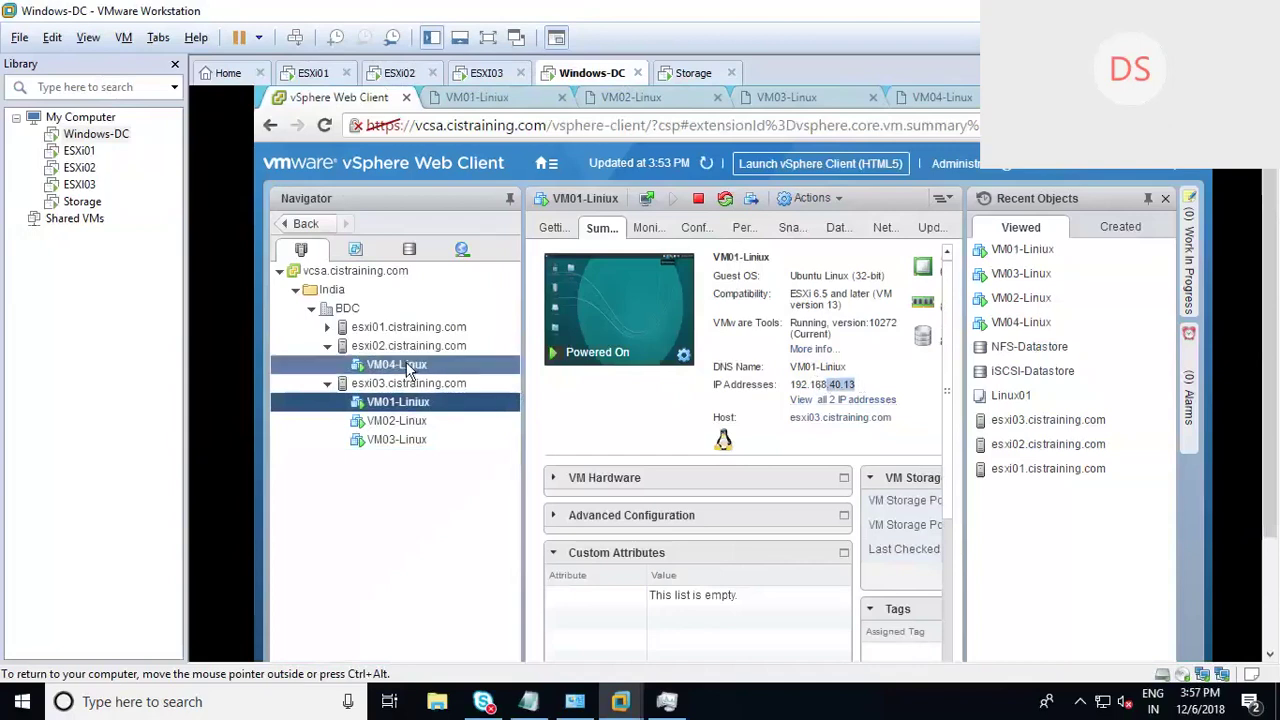
{"action": "left_click", "coordinate": [404, 425]}
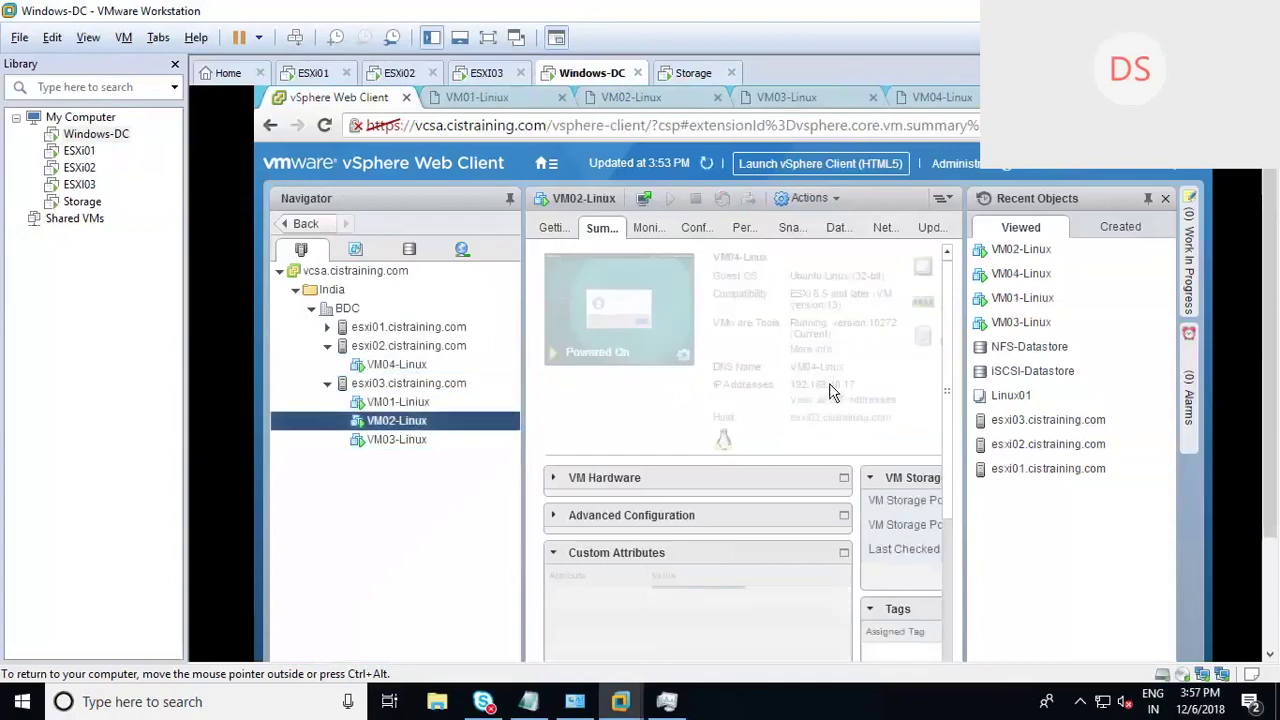
{"action": "left_click", "coordinate": [414, 442]}
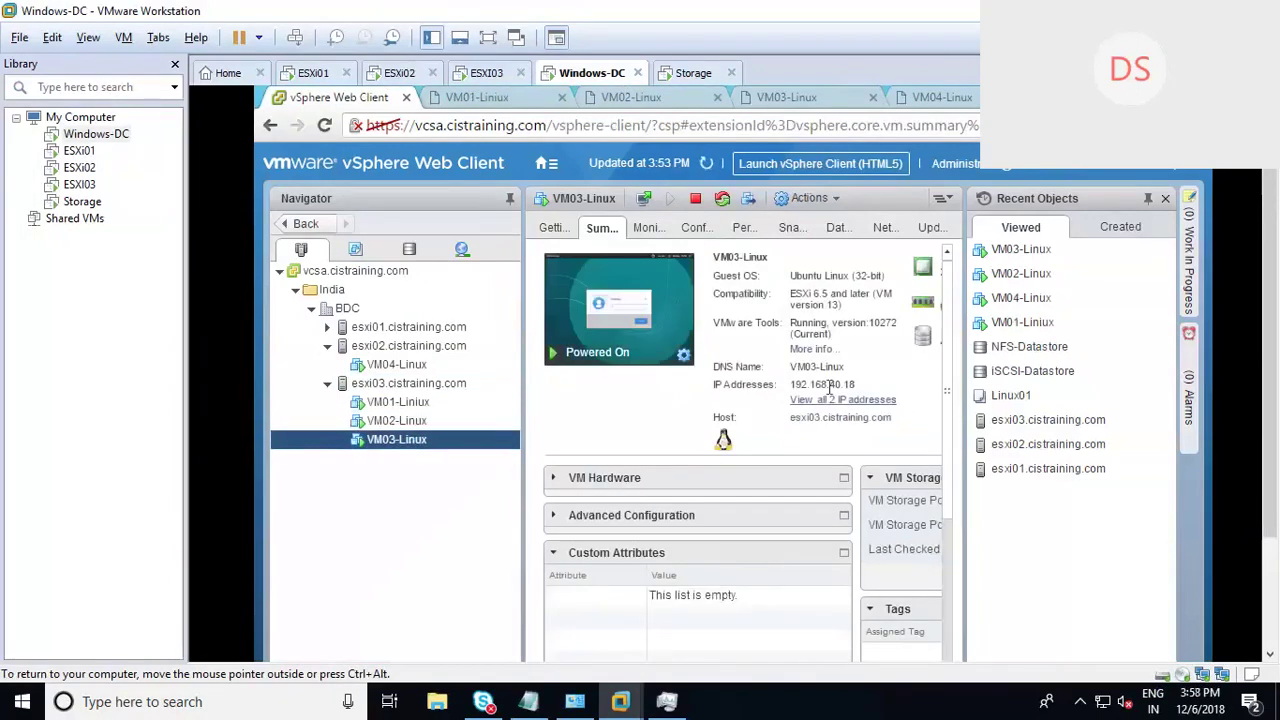
{"action": "left_click", "coordinate": [411, 371]}
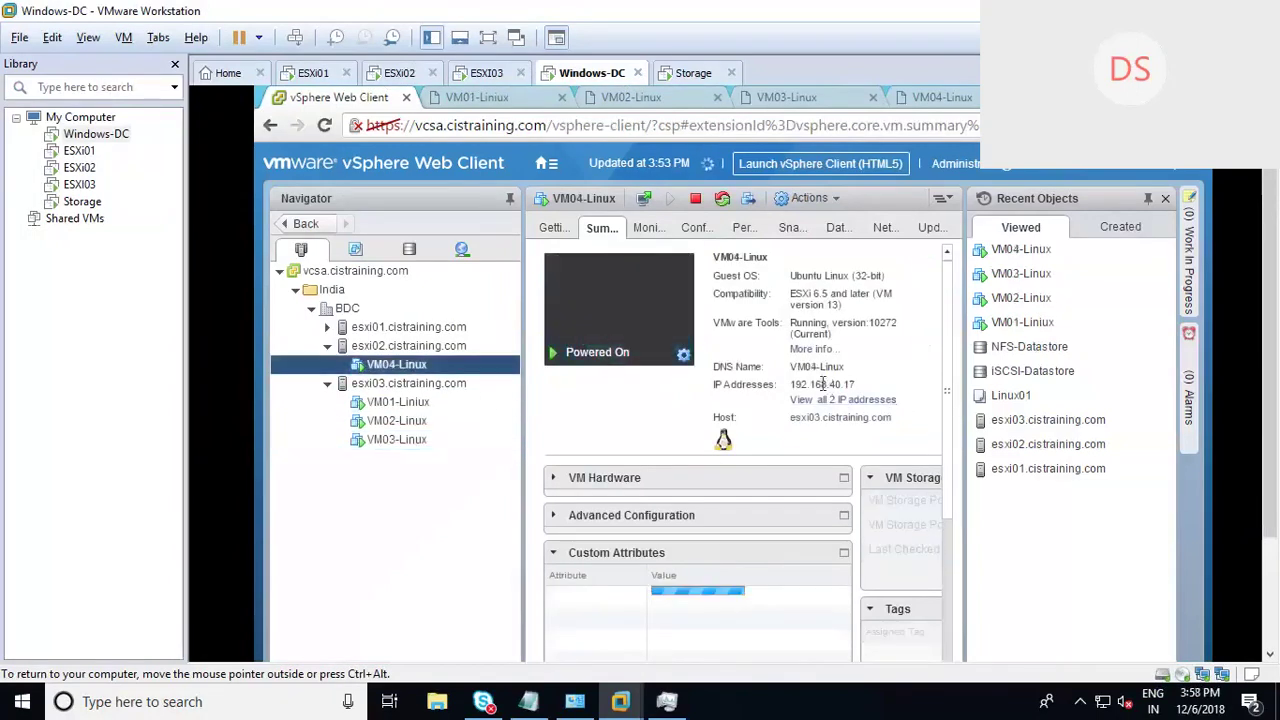
{"action": "left_click_drag", "start_coordinate": [829, 384], "coordinate": [875, 383]}
{"action": "left_click", "coordinate": [363, 523]}
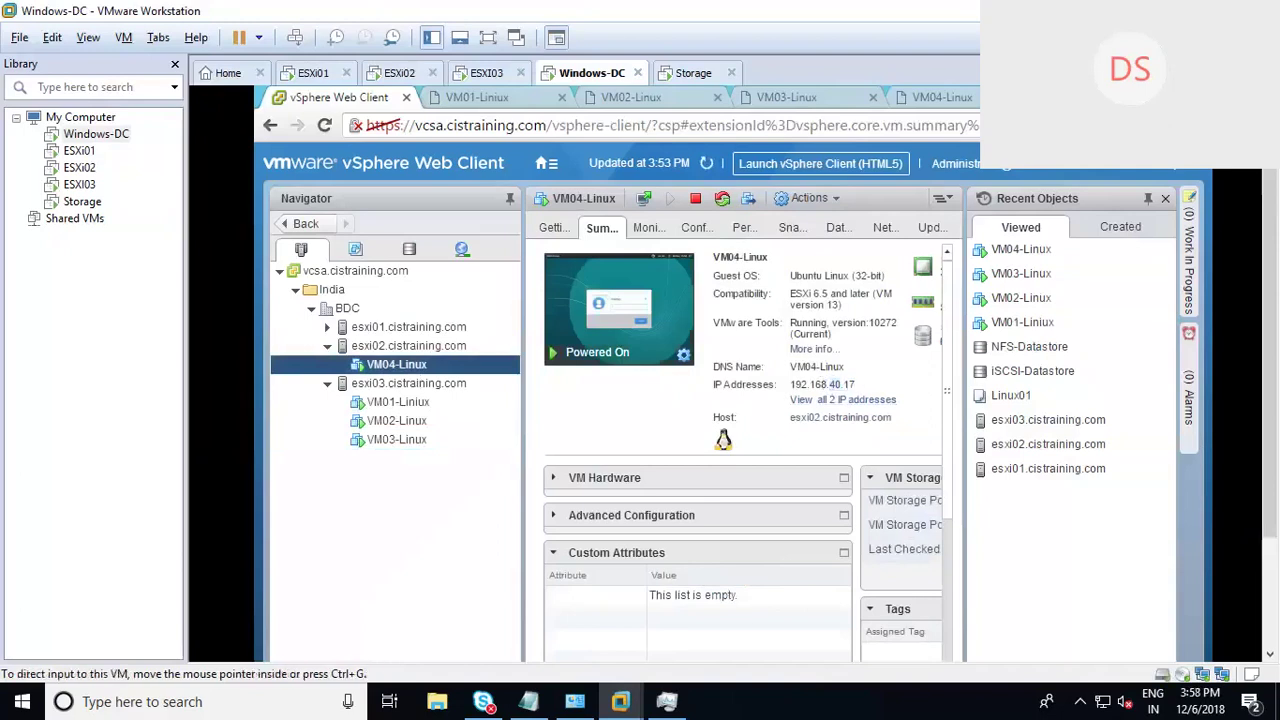
Step: Bring back VMware - Day 1.txt in Notepad, type and remove 'VM', then open Windows search
{"action": "key", "text": "super+d"}
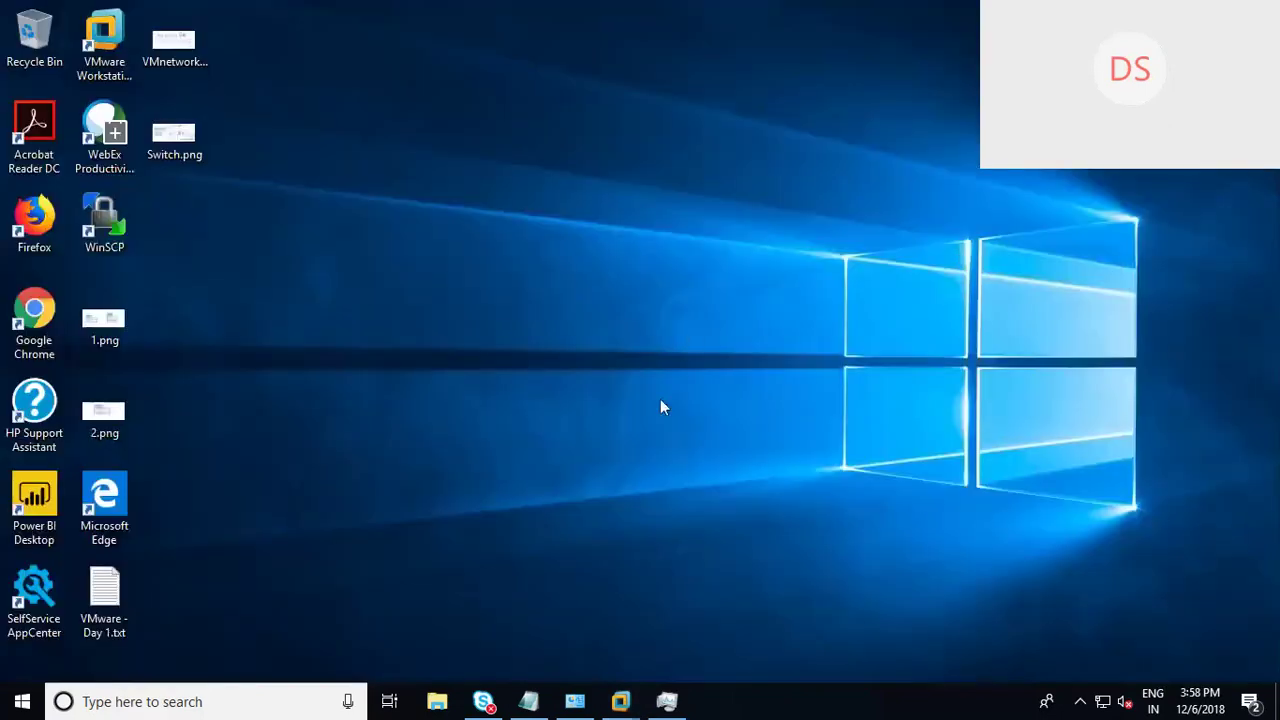
{"action": "left_click", "coordinate": [529, 705]}
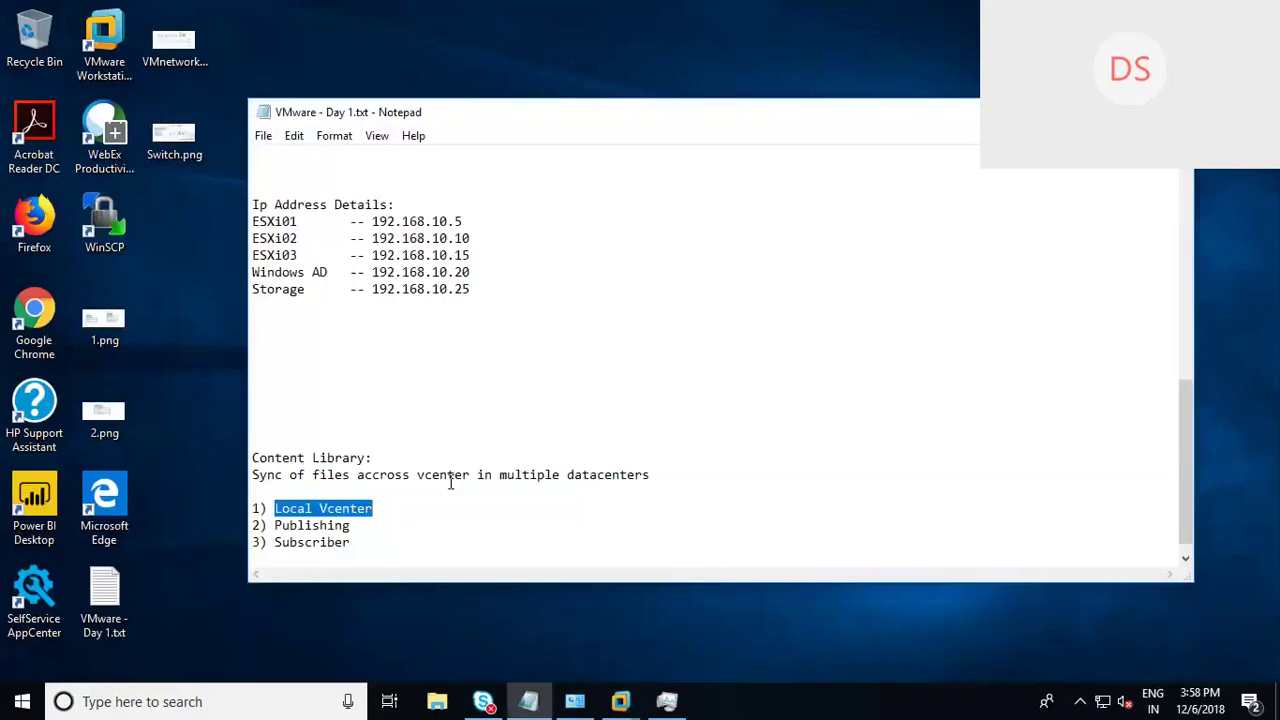
{"action": "left_click", "coordinate": [357, 523]}
{"action": "key", "text": "Return"}
{"action": "key", "text": "Return"}
{"action": "key", "text": "Return"}
{"action": "key", "text": "Return"}
{"action": "key", "text": "Return"}
{"action": "key", "text": "Return"}
{"action": "key", "text": "Return"}
{"action": "key", "text": "Return"}
{"action": "key", "text": "Return"}
{"action": "key", "text": "Return"}
{"action": "key", "text": "Return"}
{"action": "key", "text": "Return"}
{"action": "key", "text": "Return"}
{"action": "key", "text": "Return"}
{"action": "key", "text": "Return"}
{"action": "key", "text": "Return"}
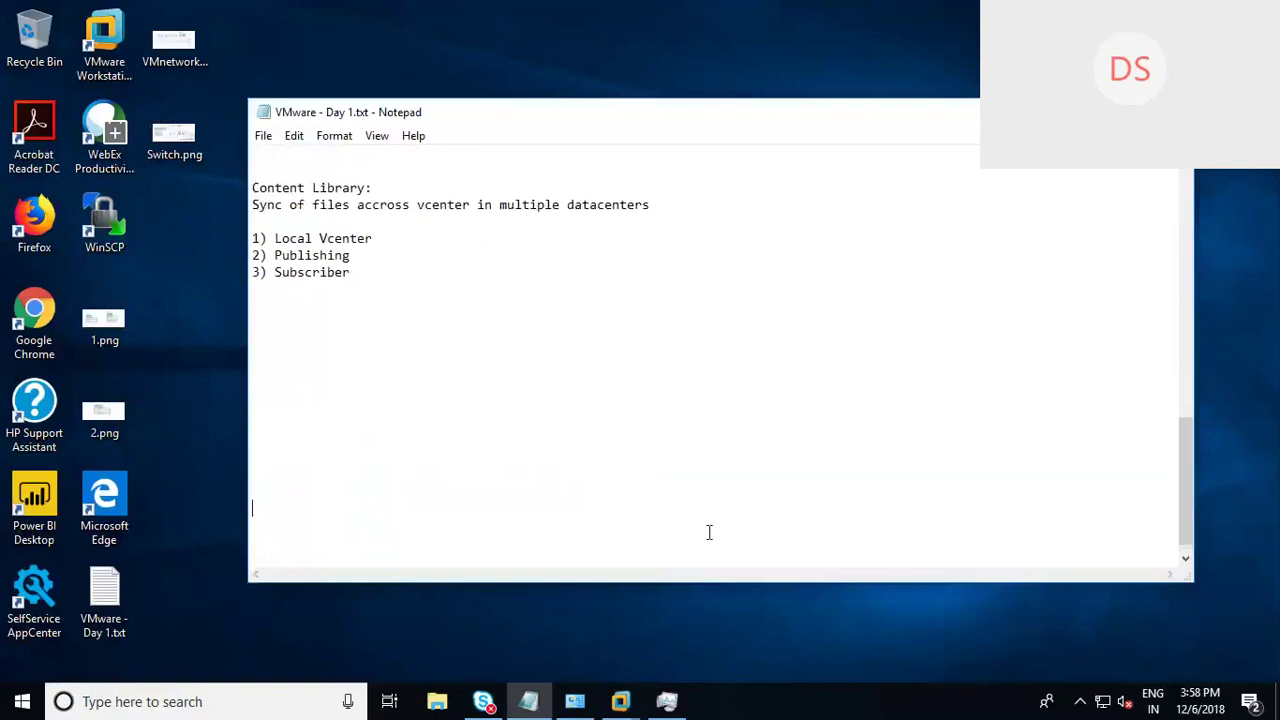
{"action": "key", "text": "BackSpace"}
{"action": "type", "text": "VM"}
{"action": "key", "text": "BackSpace"}
{"action": "key", "text": "BackSpace"}
{"action": "left_click", "coordinate": [255, 627]}
{"action": "key", "text": "super+s"}
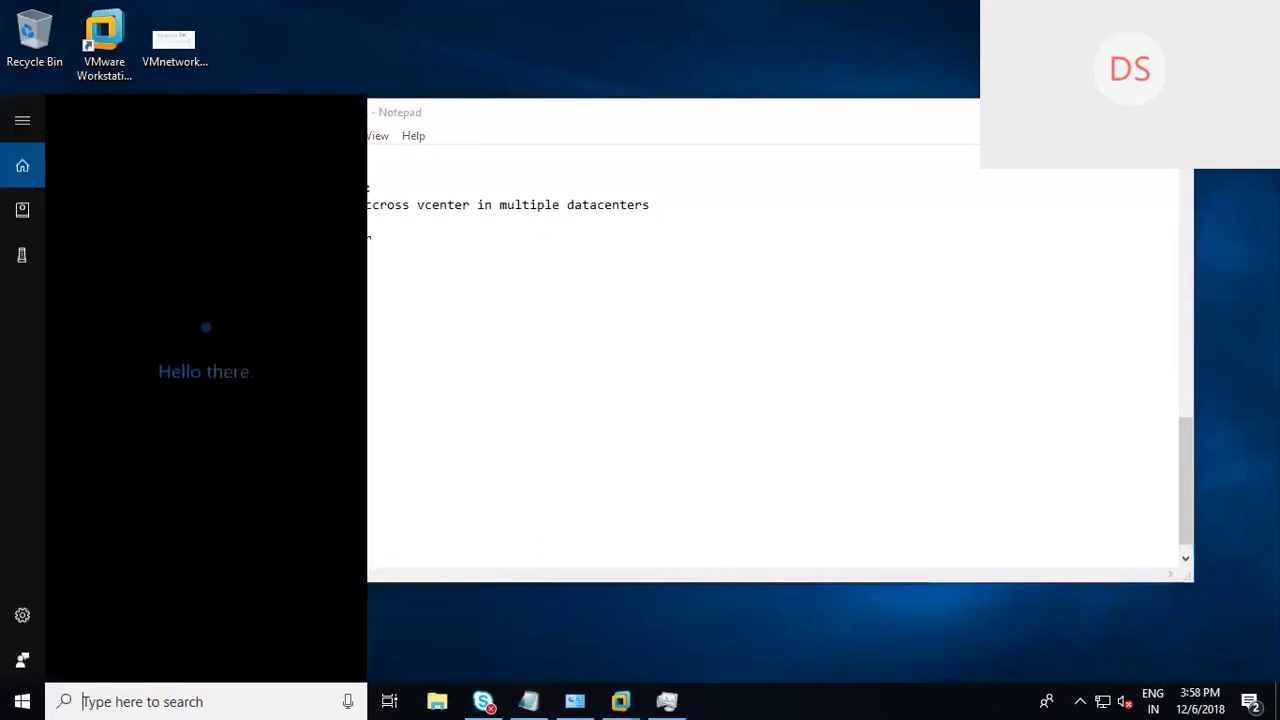
Step: Search for 'excel' from the taskbar and launch Excel 2016
{"action": "key", "text": "super+d"}
{"action": "left_click", "coordinate": [131, 715]}
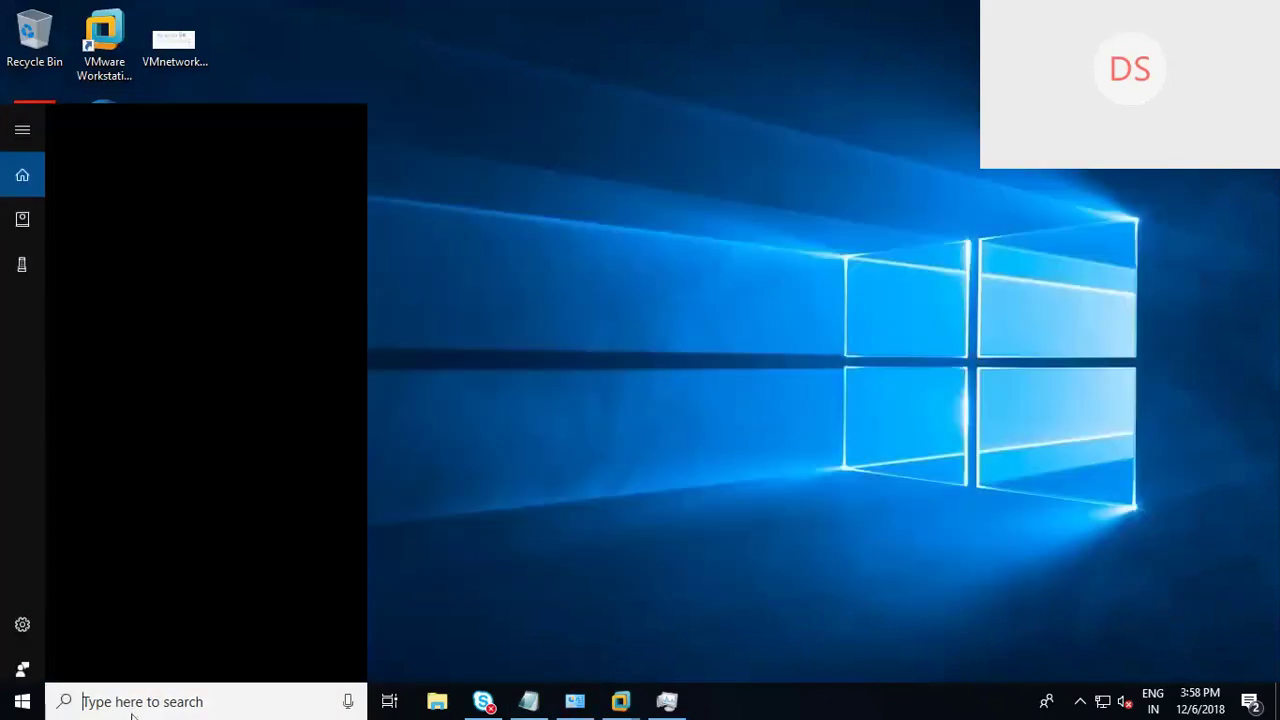
{"action": "type", "text": "excel"}
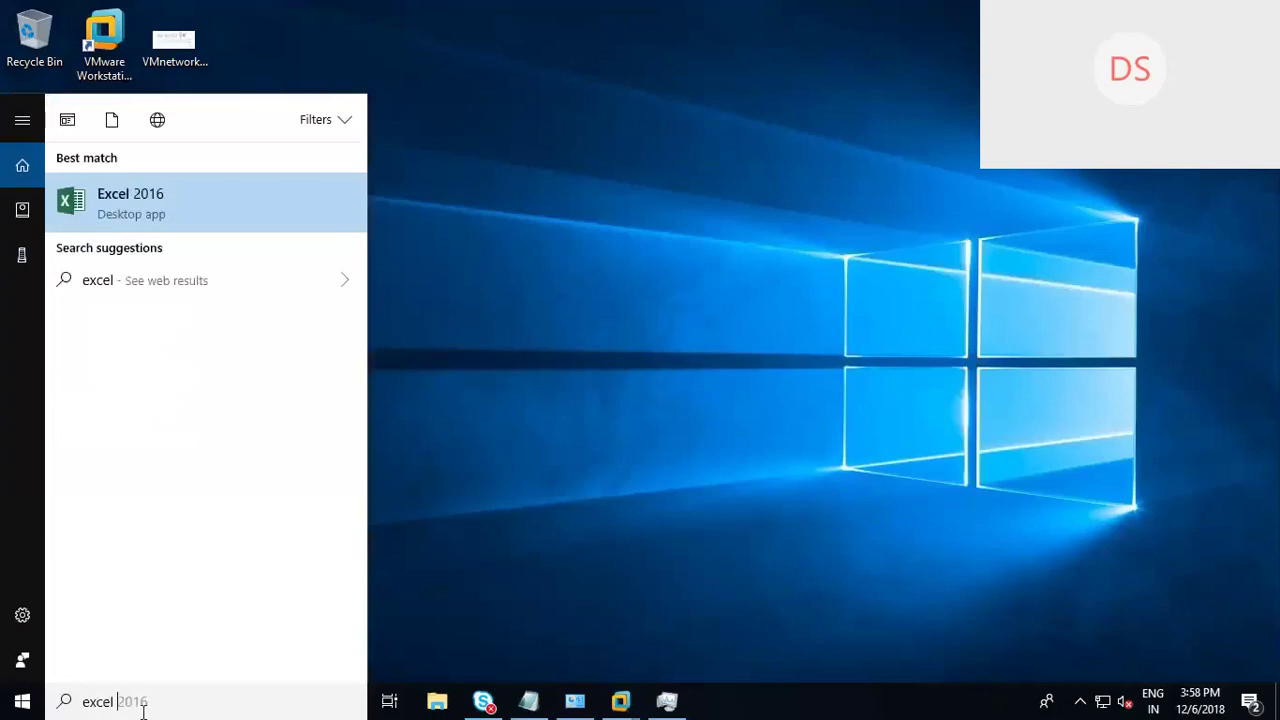
{"action": "left_click", "coordinate": [148, 216]}
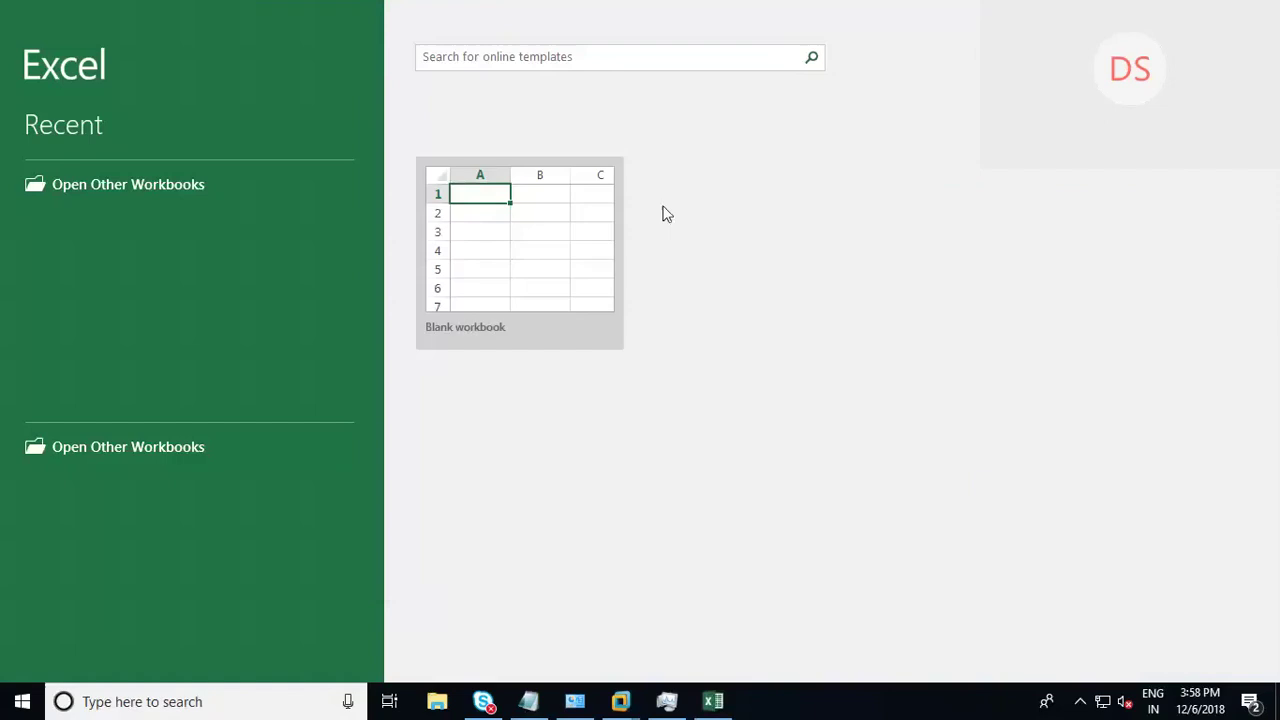
Step: Start a blank workbook and enter headers VM, ESXI Host and Data Store in E5:G5
{"action": "left_click", "coordinate": [498, 220]}
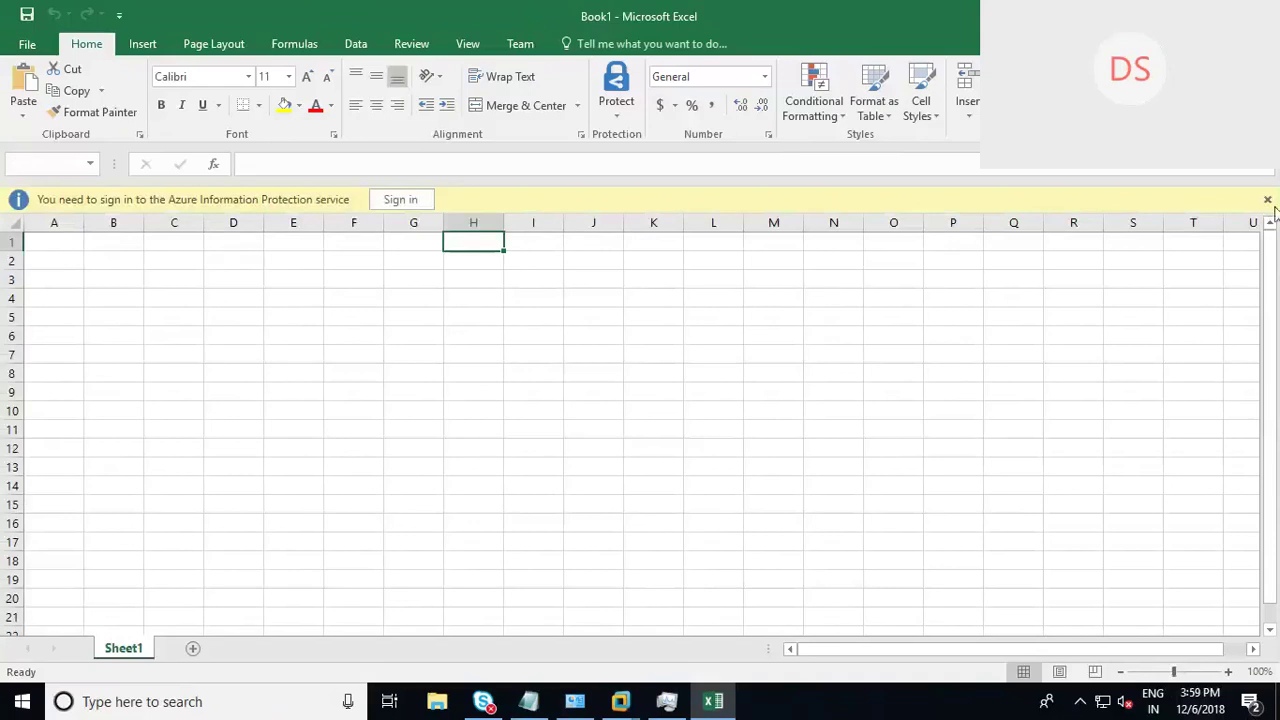
{"action": "left_click", "coordinate": [1267, 199]}
{"action": "left_click", "coordinate": [300, 290]}
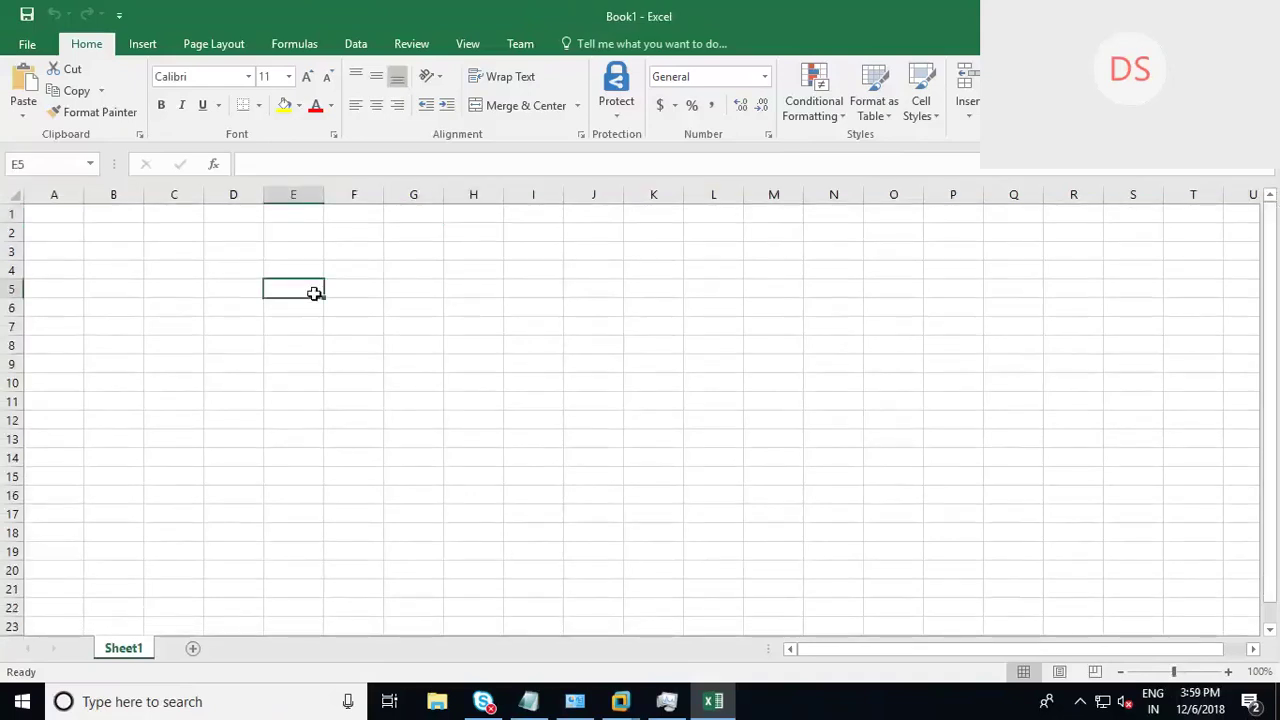
{"action": "type", "text": "VM"}
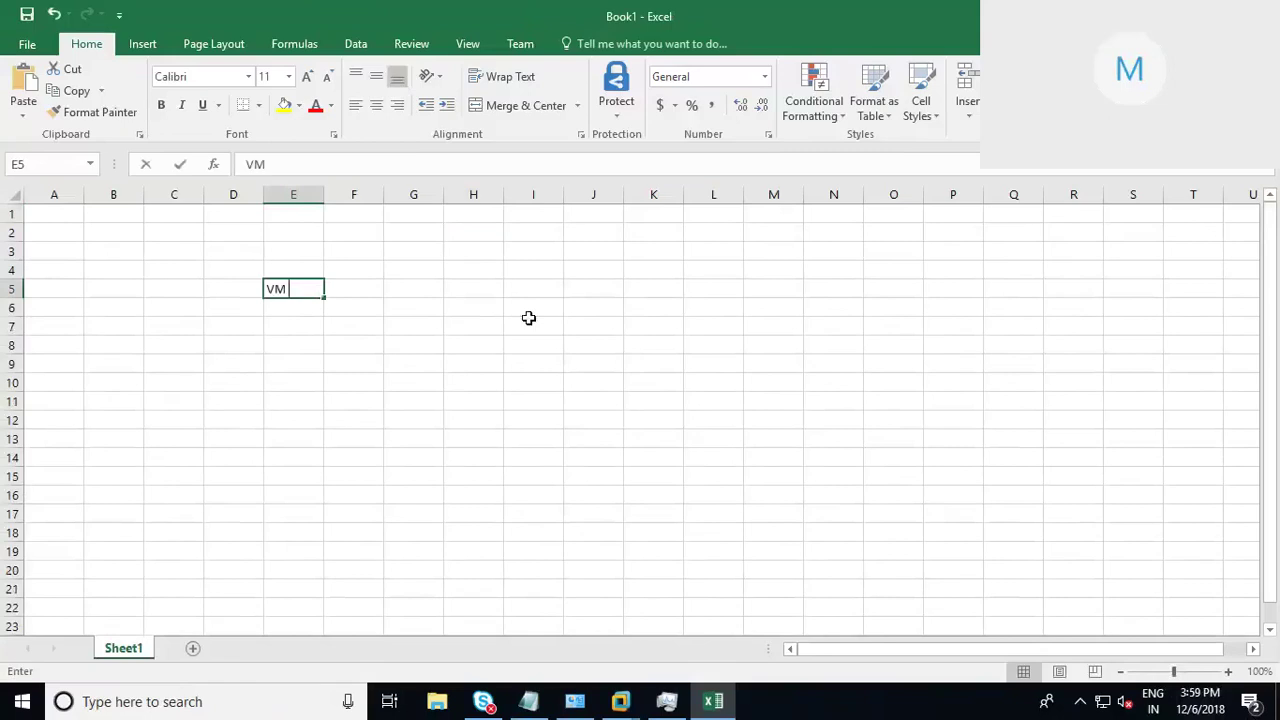
{"action": "key", "text": "Tab"}
{"action": "type", "text": "E"}
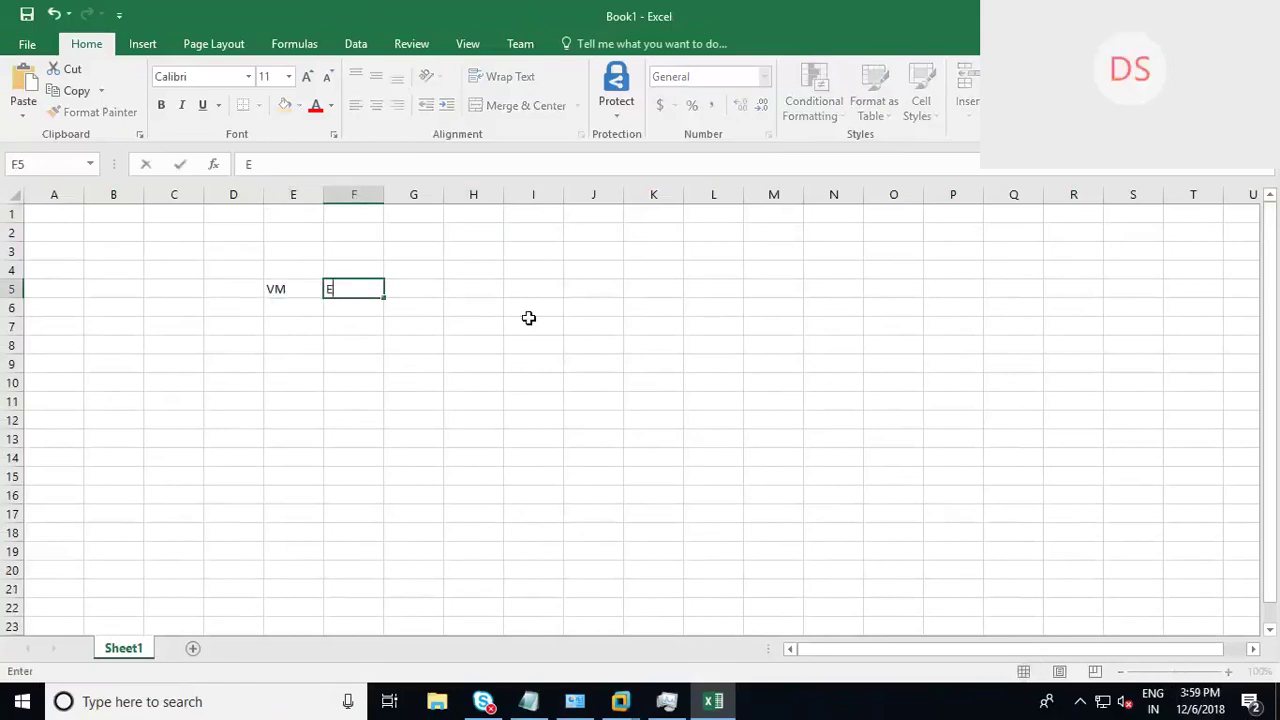
{"action": "type", "text": "SXI Host"}
{"action": "key", "text": "Tab"}
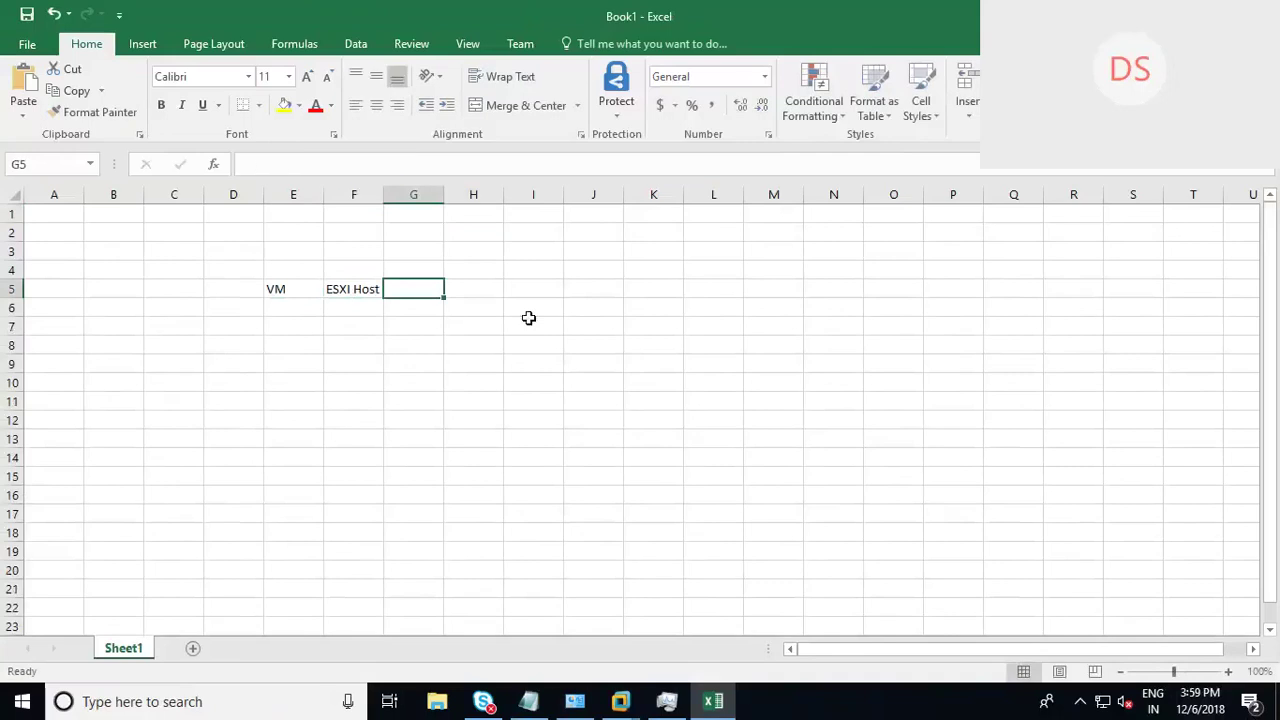
{"action": "type", "text": "Da"}
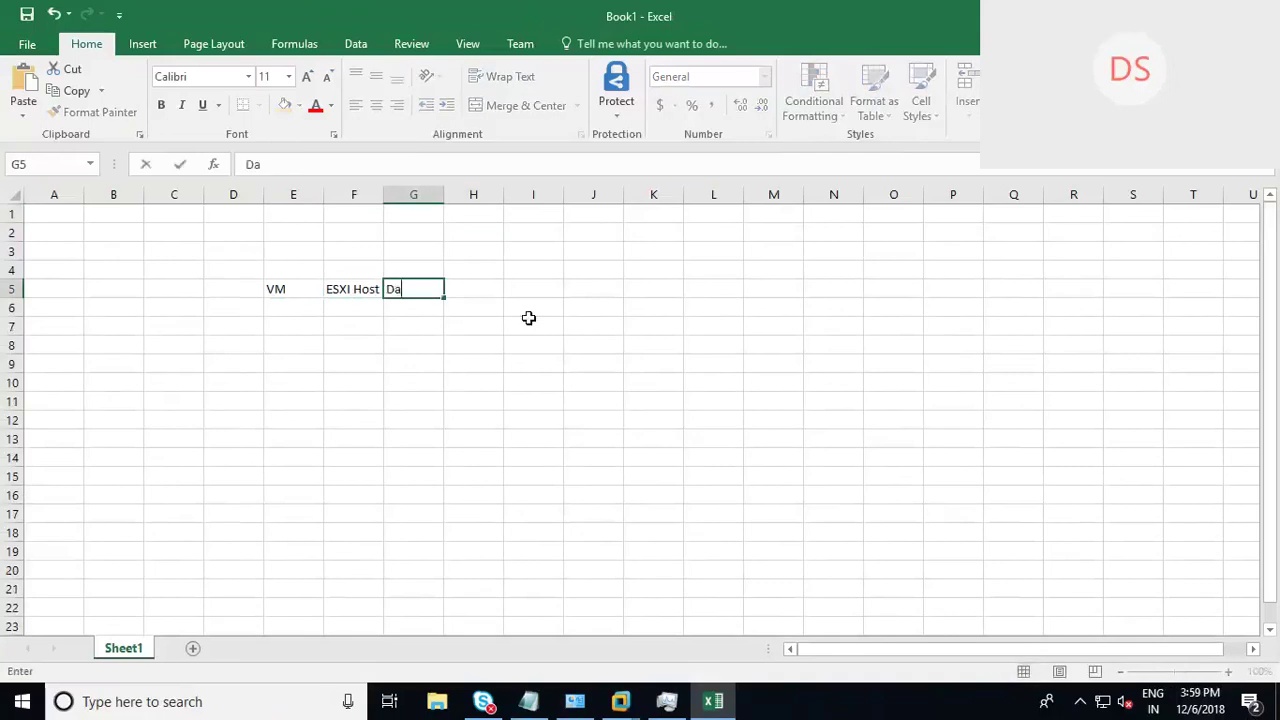
{"action": "type", "text": "ta Store"}
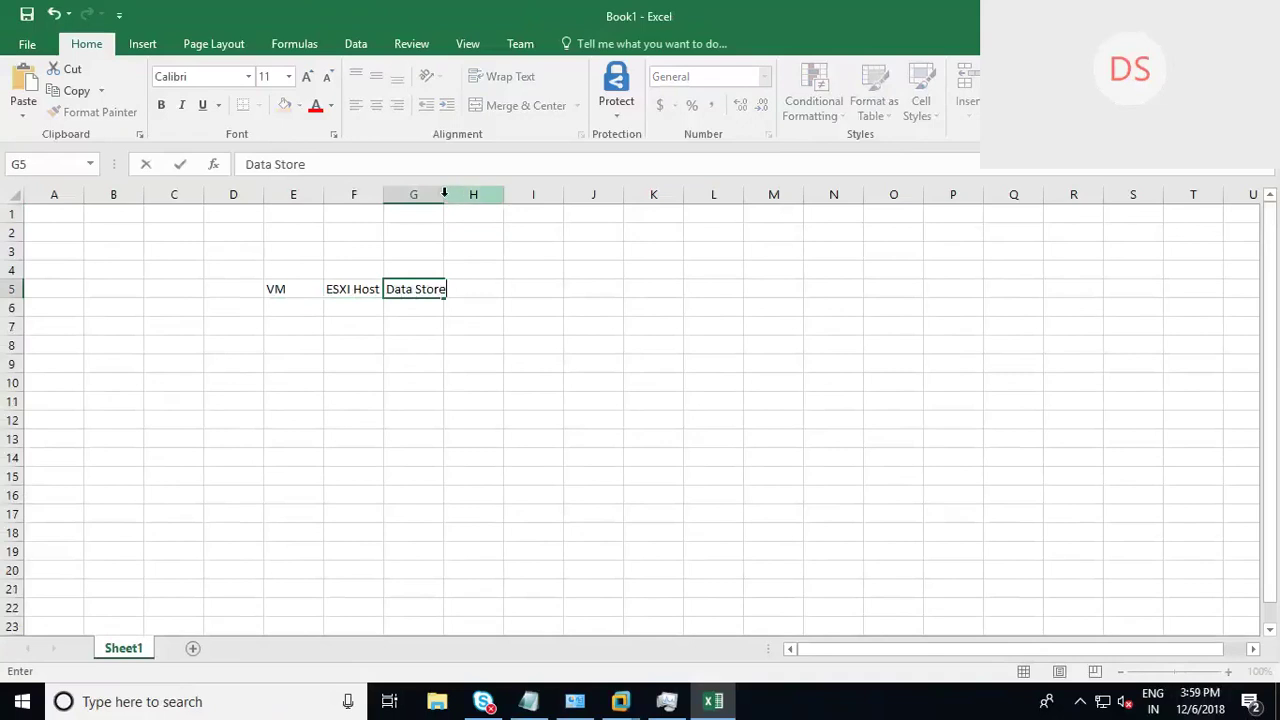
{"action": "left_click", "coordinate": [449, 194]}
Step: List VCSA, VM01 and VM02 under VM and fill the series down to VM04
{"action": "left_click", "coordinate": [279, 306]}
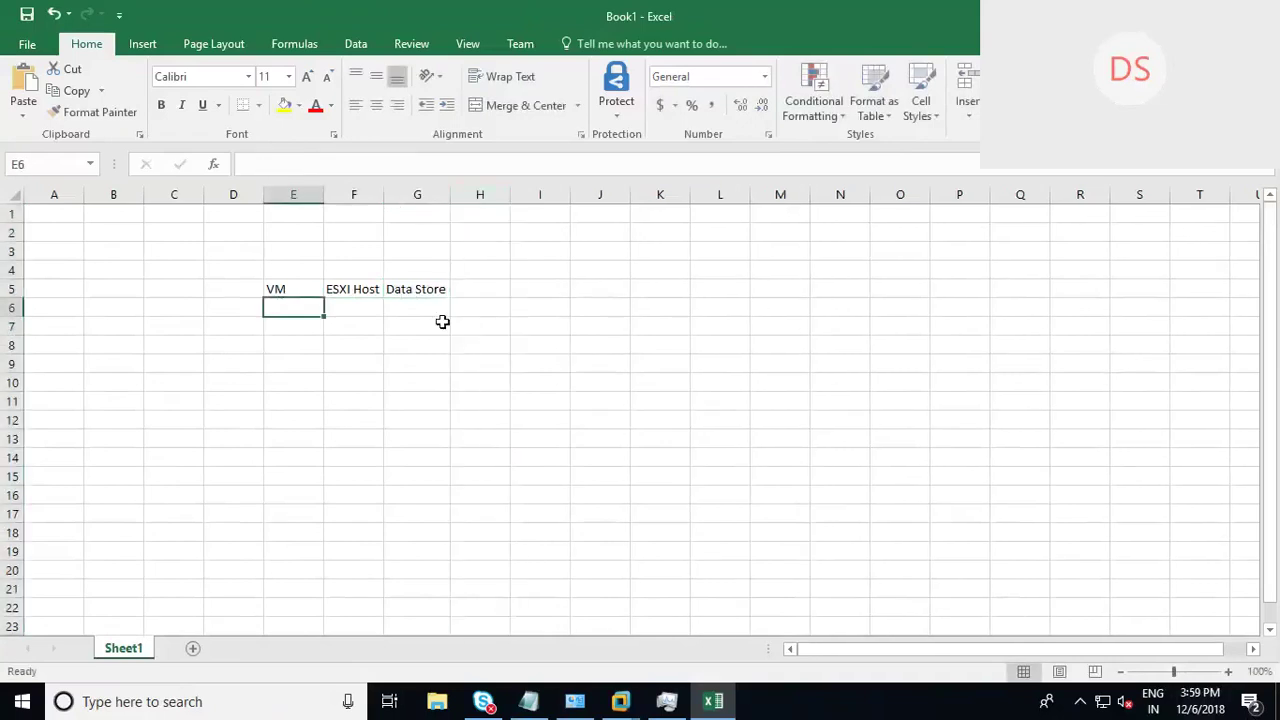
{"action": "type", "text": "VCSA"}
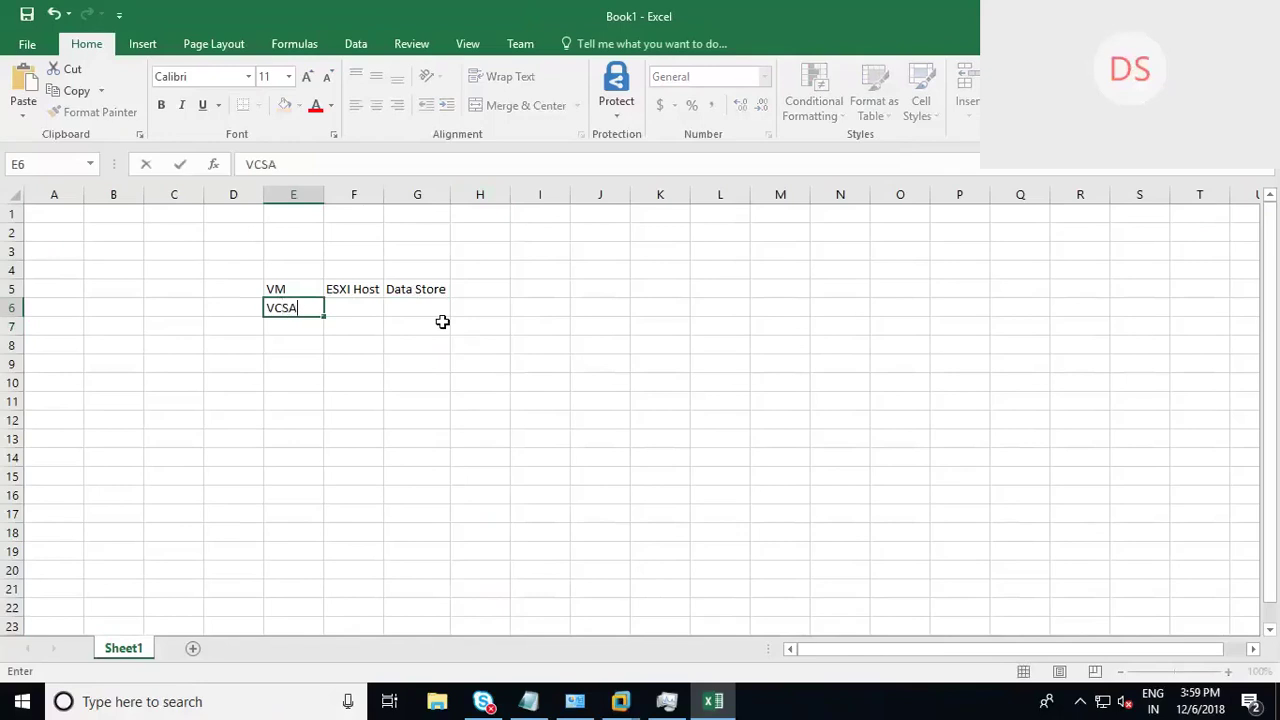
{"action": "key", "text": "Return"}
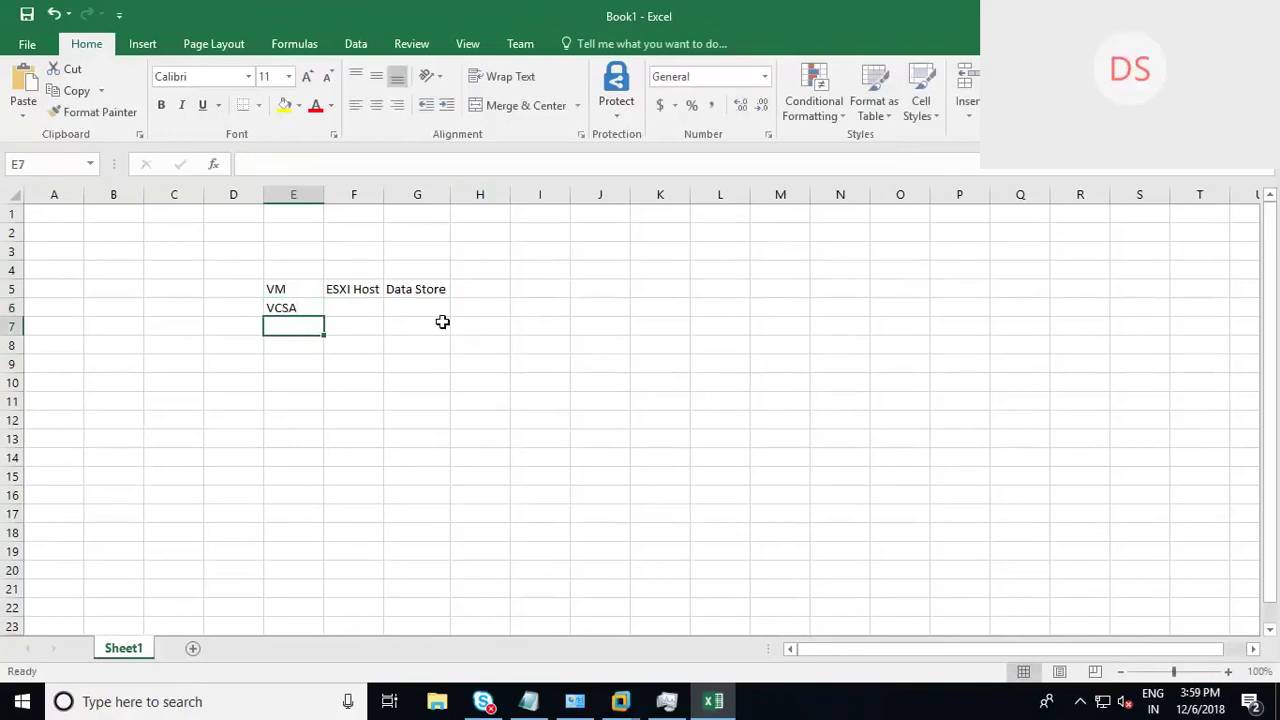
{"action": "type", "text": "VM01"}
{"action": "key", "text": "Return"}
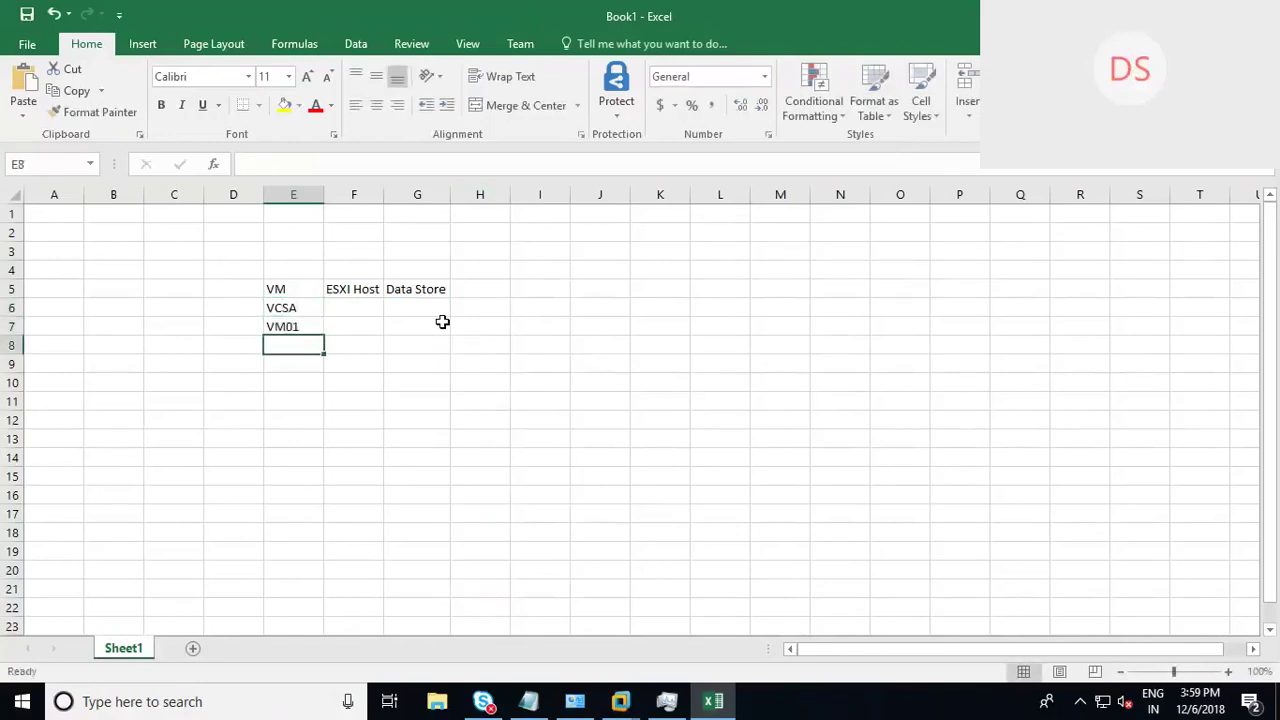
{"action": "type", "text": "VM02"}
{"action": "key", "text": "Return"}
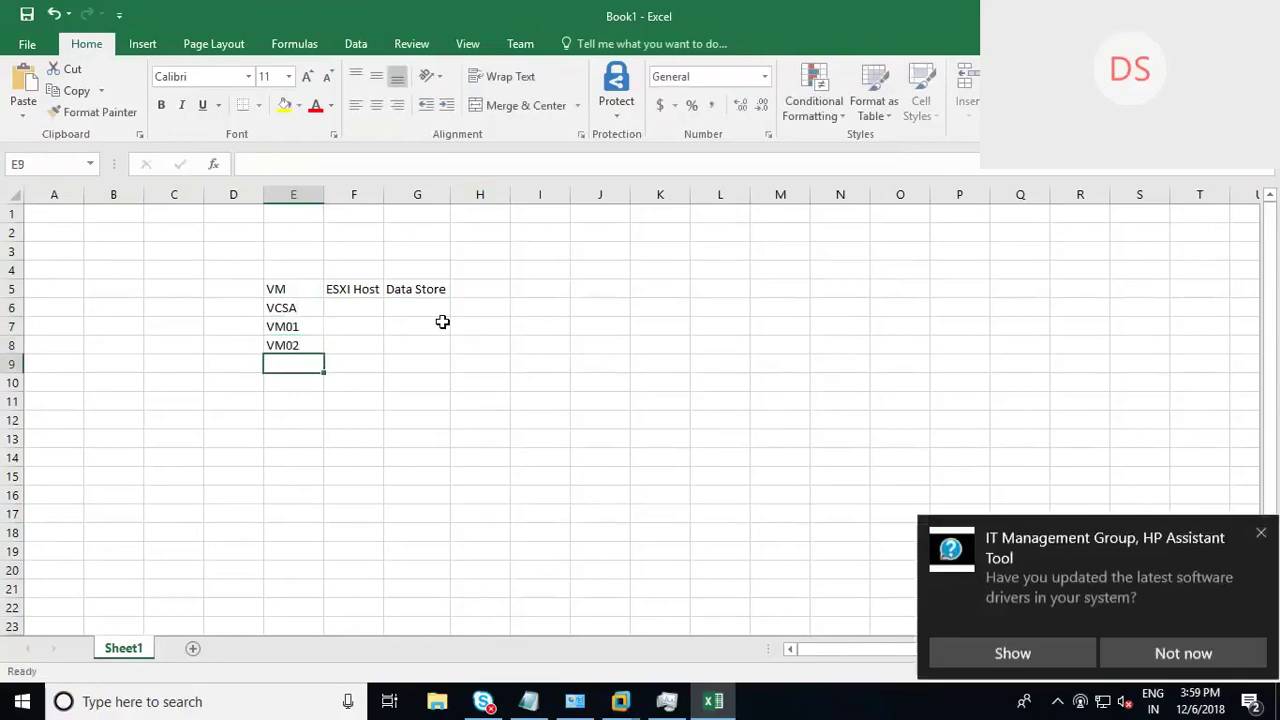
{"action": "left_click_drag", "start_coordinate": [290, 328], "coordinate": [318, 390]}
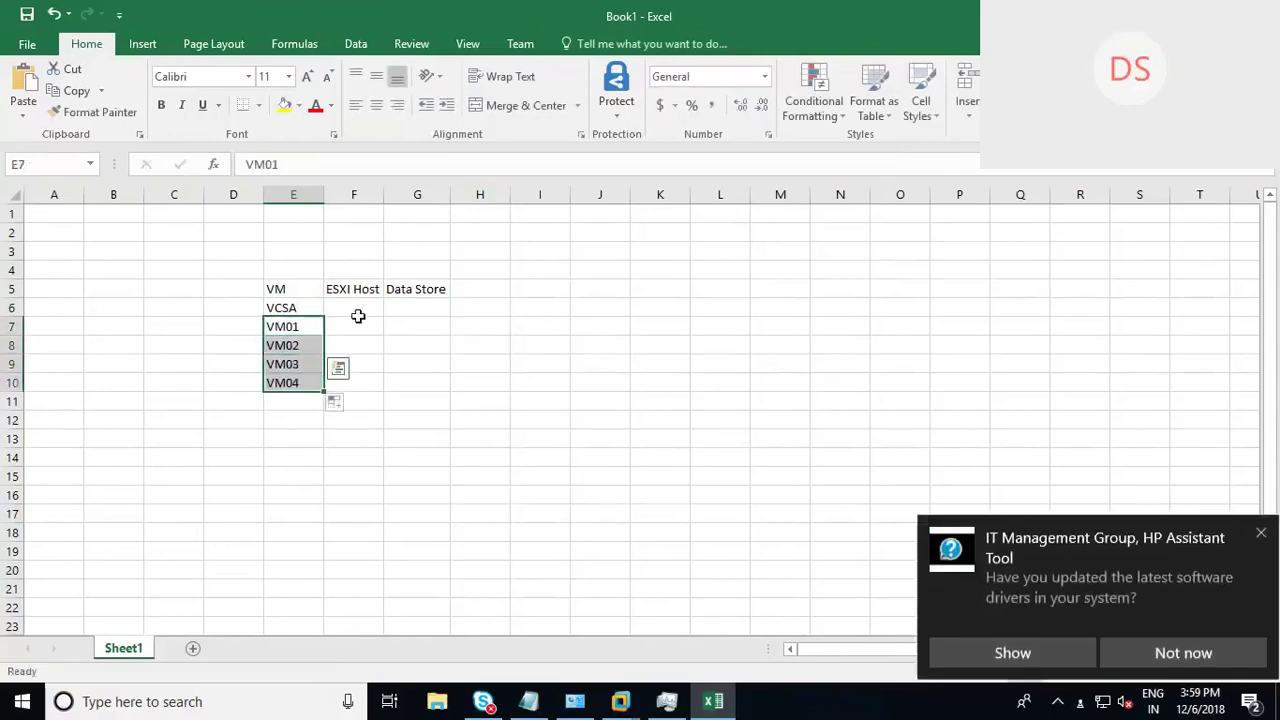
{"action": "left_click", "coordinate": [354, 309]}
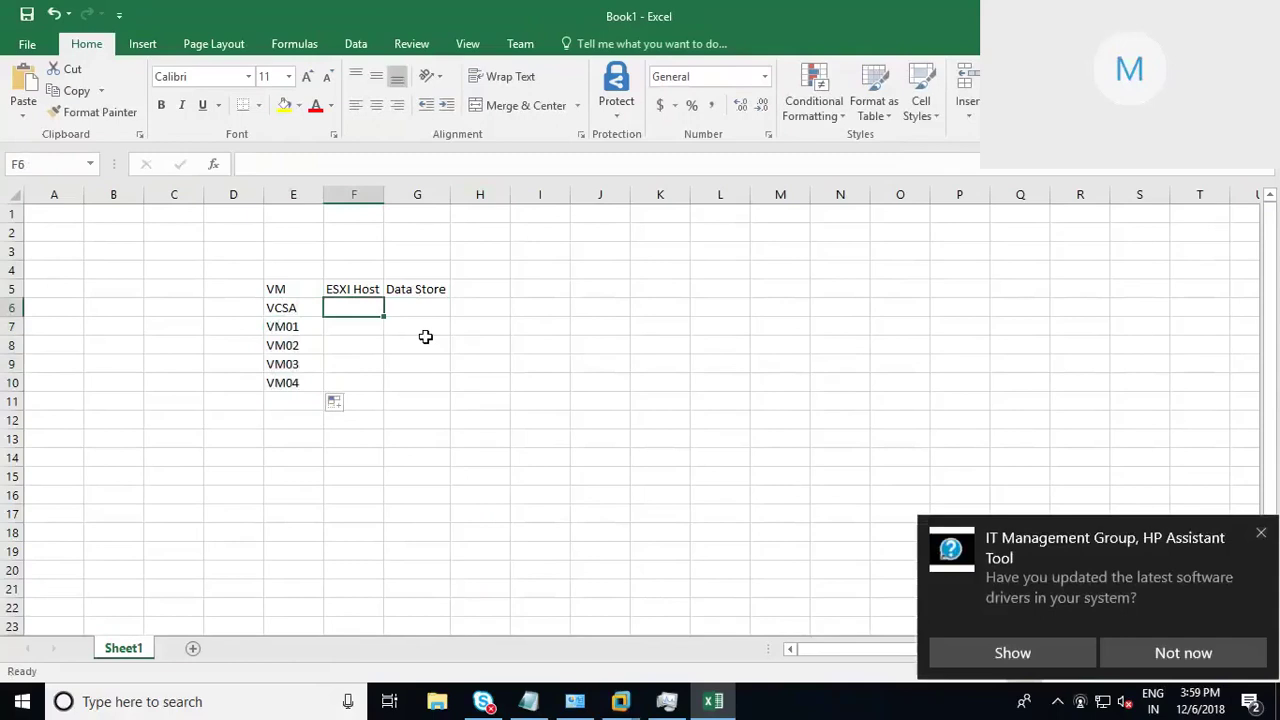
Step: Enter ESXI 1 for VCSA and ESXI 2 for VM01 and VM02
{"action": "type", "text": "E"}
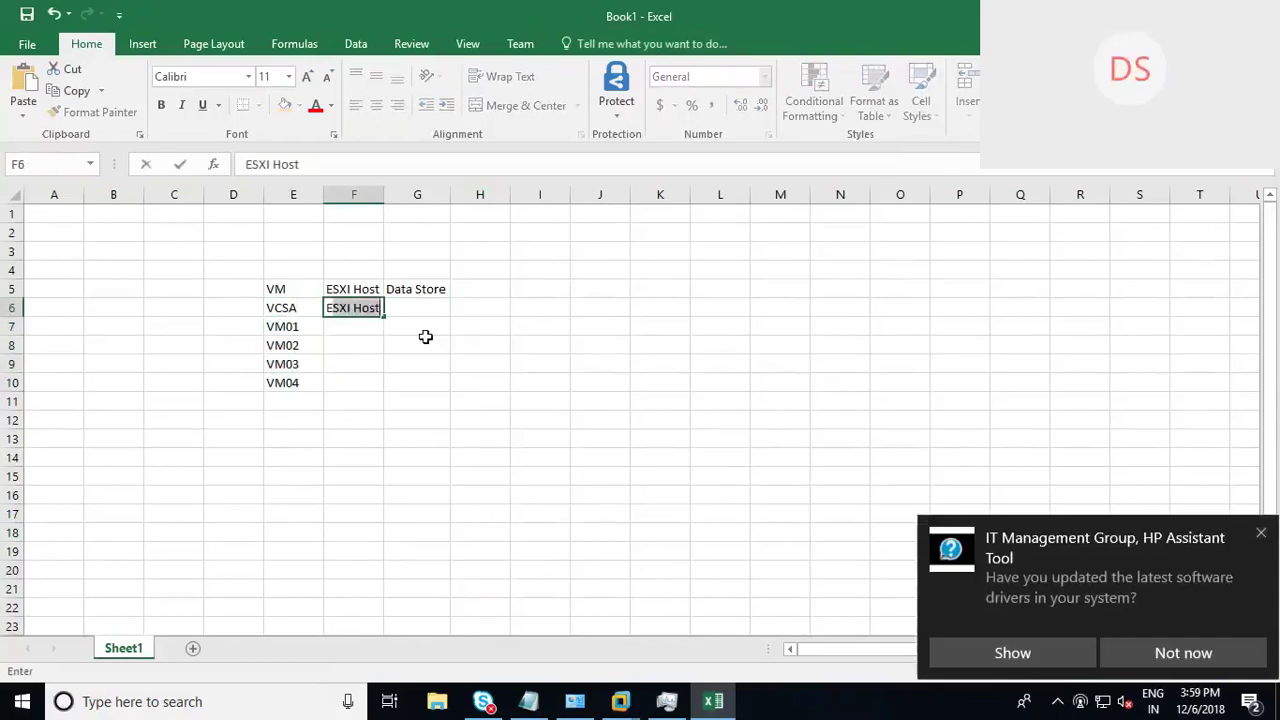
{"action": "type", "text": "SXI Host"}
{"action": "key", "text": "BackSpace"}
{"action": "key", "text": "BackSpace"}
{"action": "key", "text": "BackSpace"}
{"action": "key", "text": "BackSpace"}
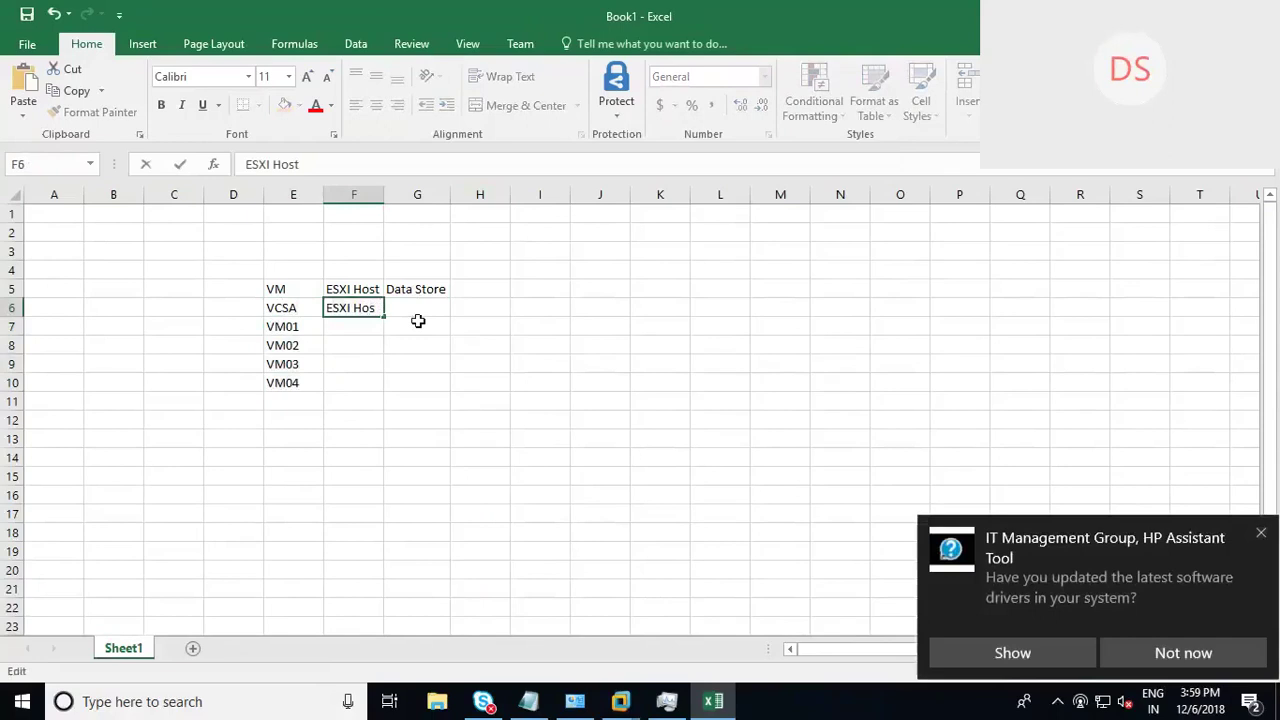
{"action": "type", "text": "1"}
{"action": "left_click", "coordinate": [362, 326]}
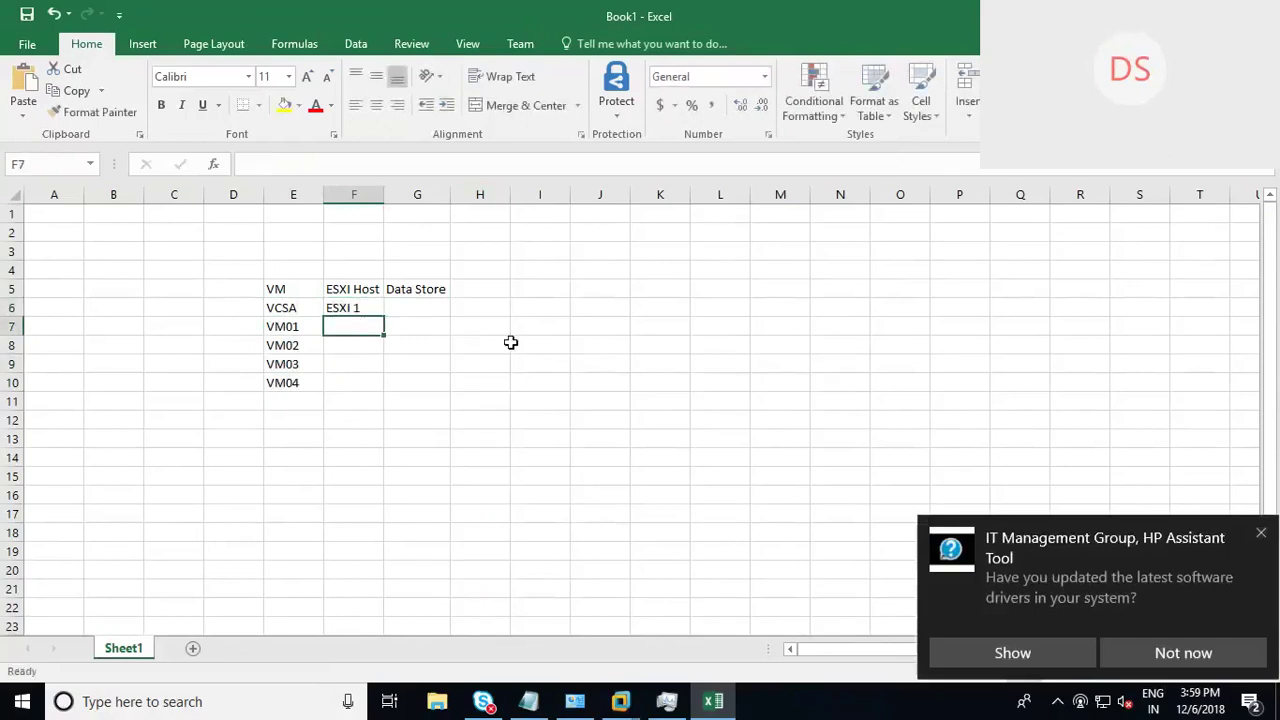
{"action": "left_click", "coordinate": [373, 309]}
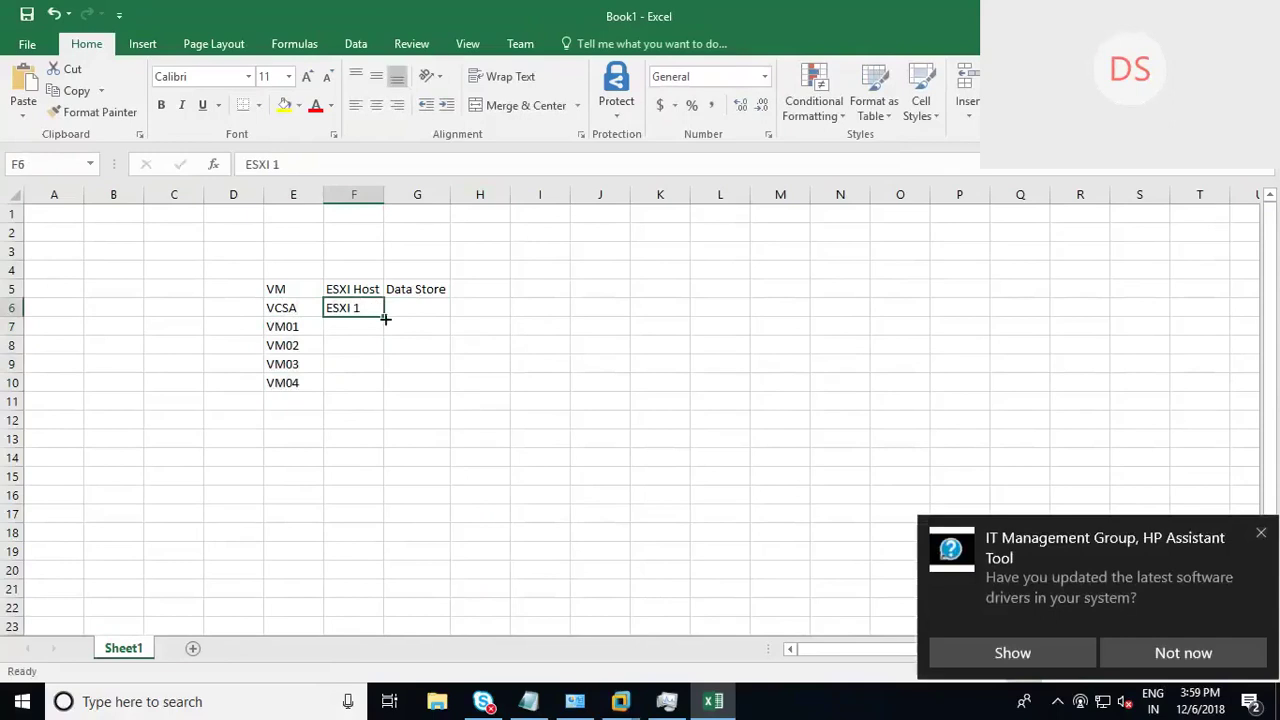
{"action": "left_click_drag", "start_coordinate": [385, 318], "coordinate": [372, 337]}
{"action": "left_click", "coordinate": [372, 334]}
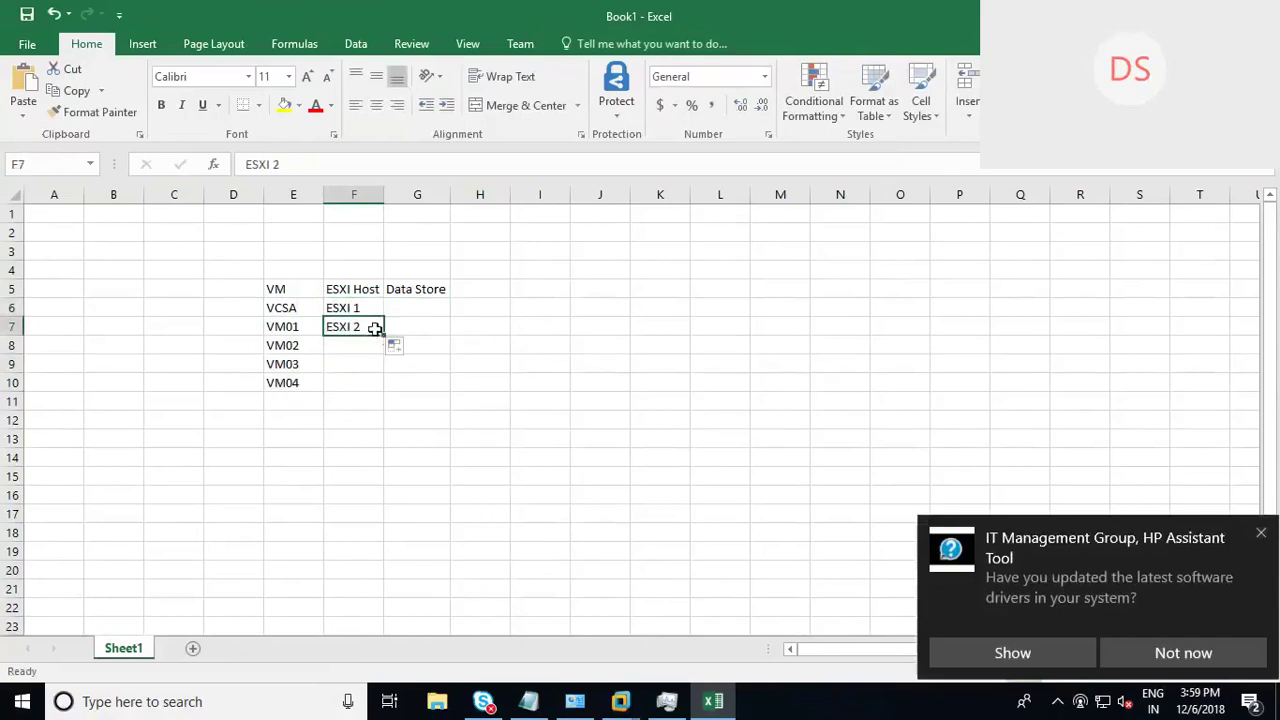
{"action": "key", "text": "ctrl+c"}
{"action": "left_click", "coordinate": [358, 347]}
{"action": "key", "text": "ctrl+v"}
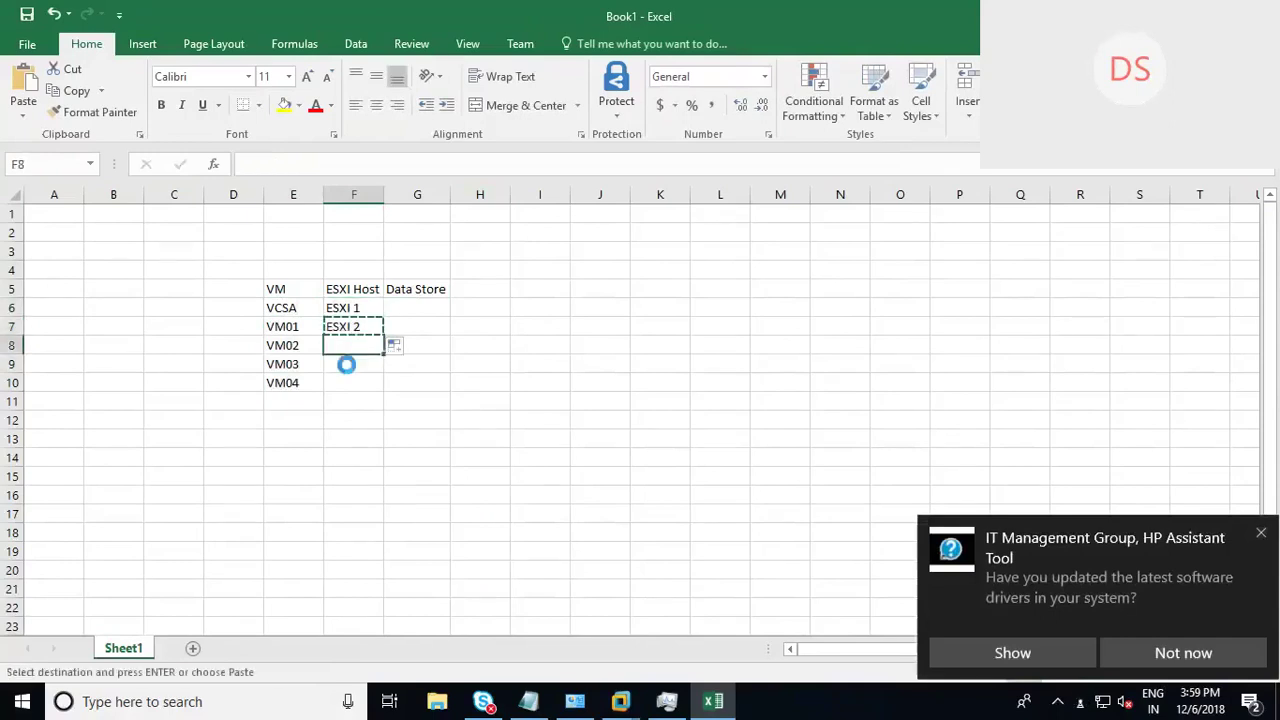
Step: Set the host for VM03 and VM04 to ESXI 3
{"action": "left_click", "coordinate": [366, 369]}
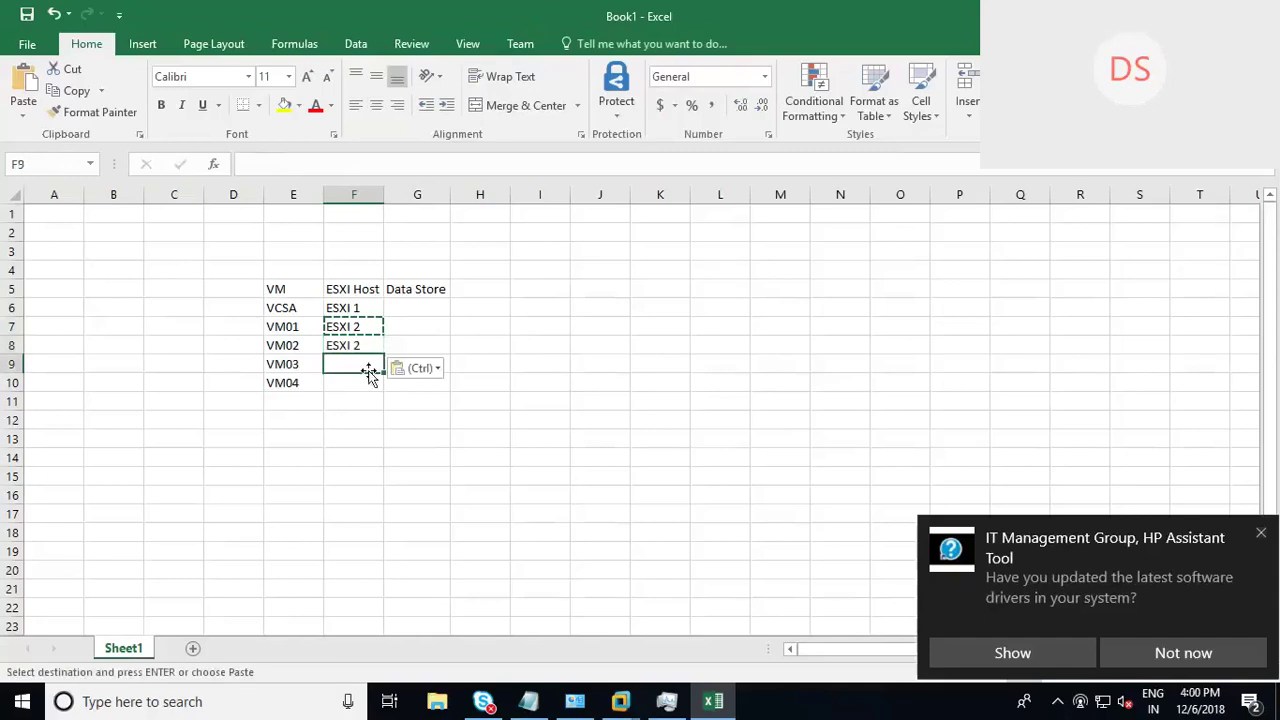
{"action": "key", "text": "ctrl+v"}
{"action": "key", "text": "F2"}
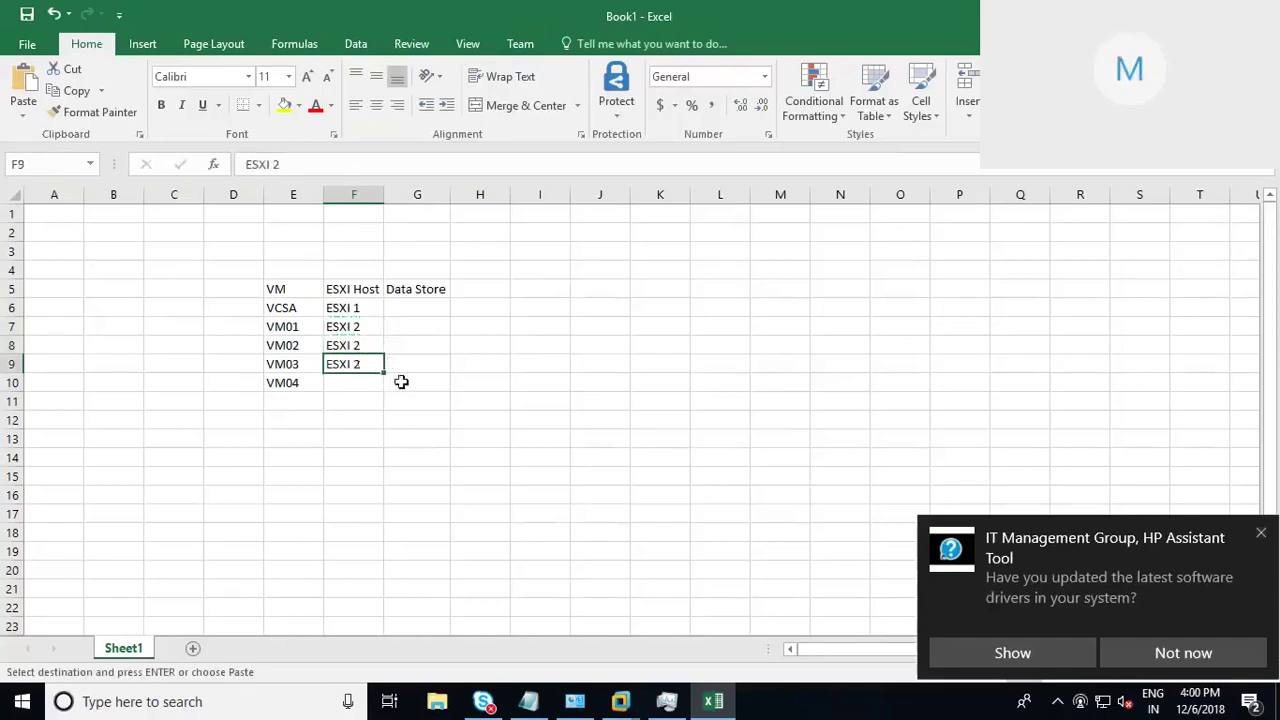
{"action": "key", "text": "BackSpace"}
{"action": "type", "text": "3"}
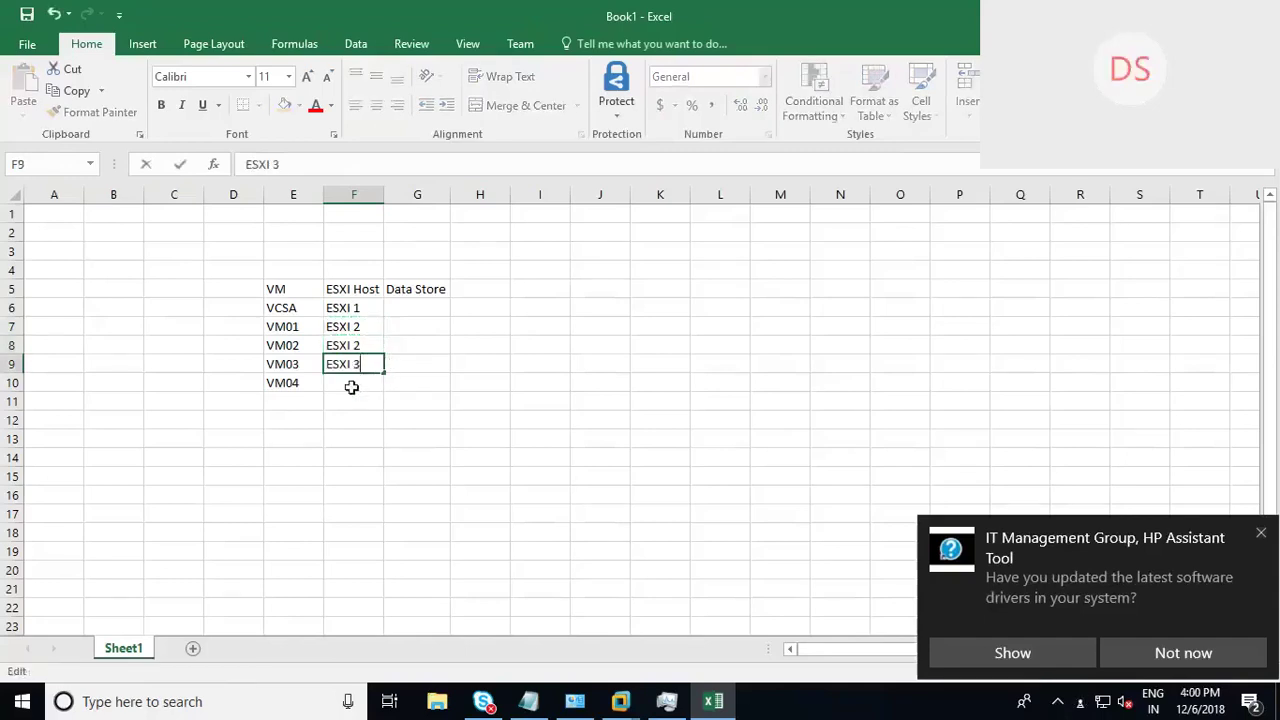
{"action": "left_click", "coordinate": [359, 384]}
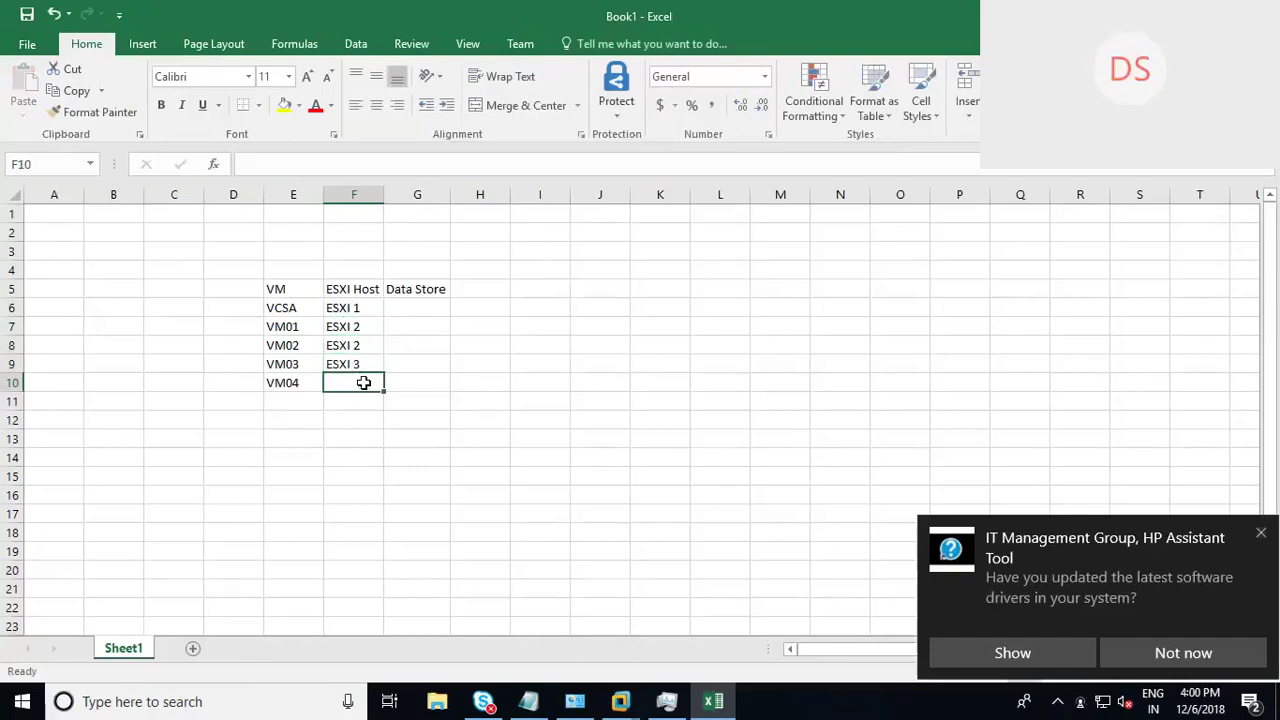
{"action": "key", "text": "BackSpace"}
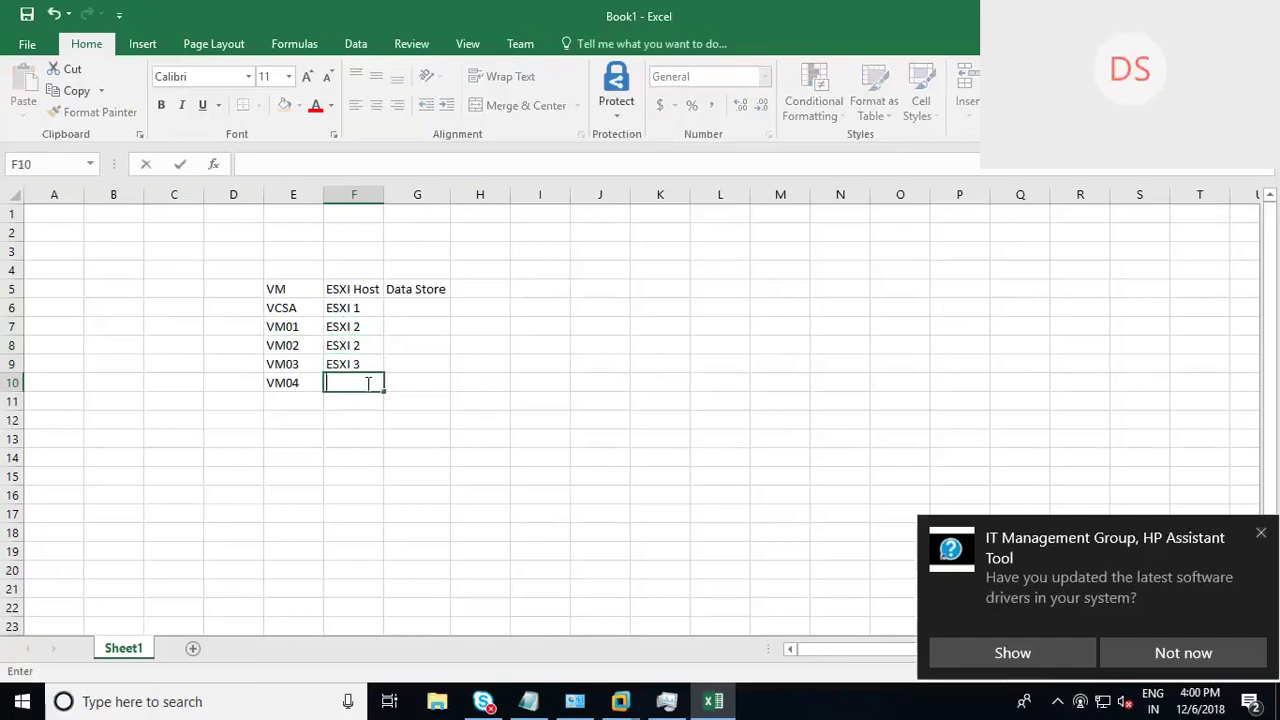
{"action": "left_click", "coordinate": [369, 366]}
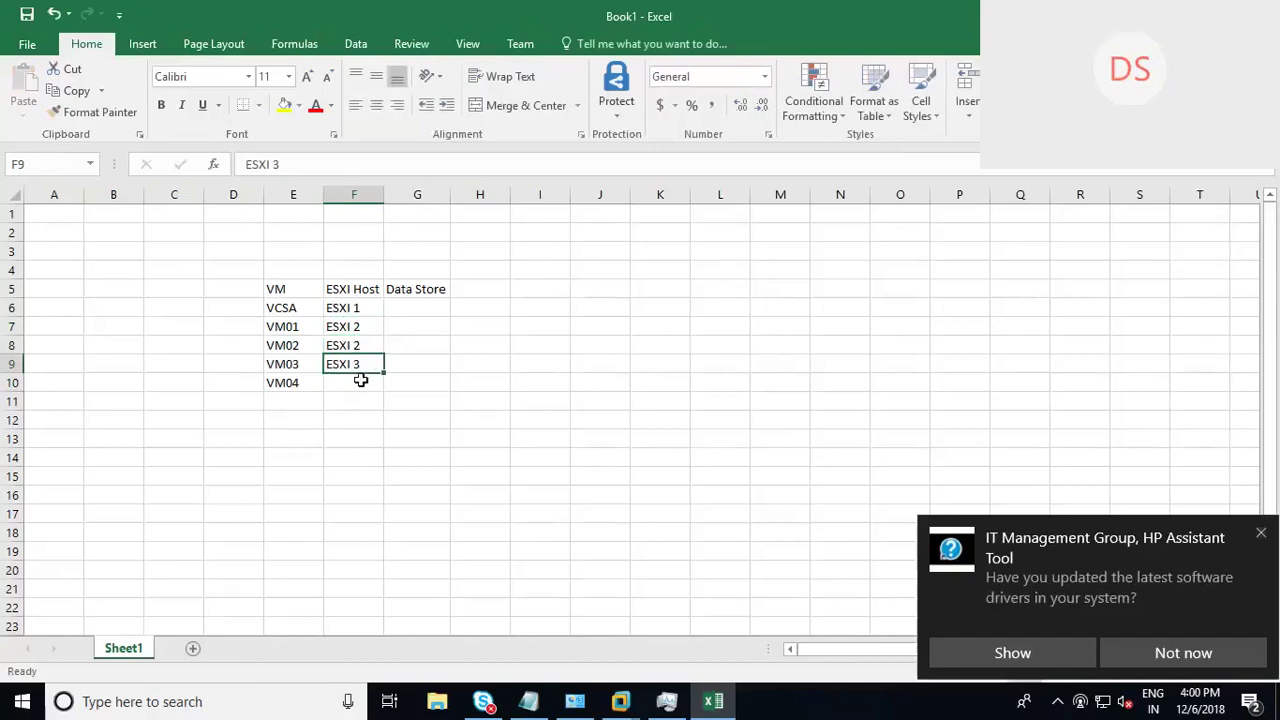
{"action": "left_click_drag", "start_coordinate": [383, 372], "coordinate": [381, 387]}
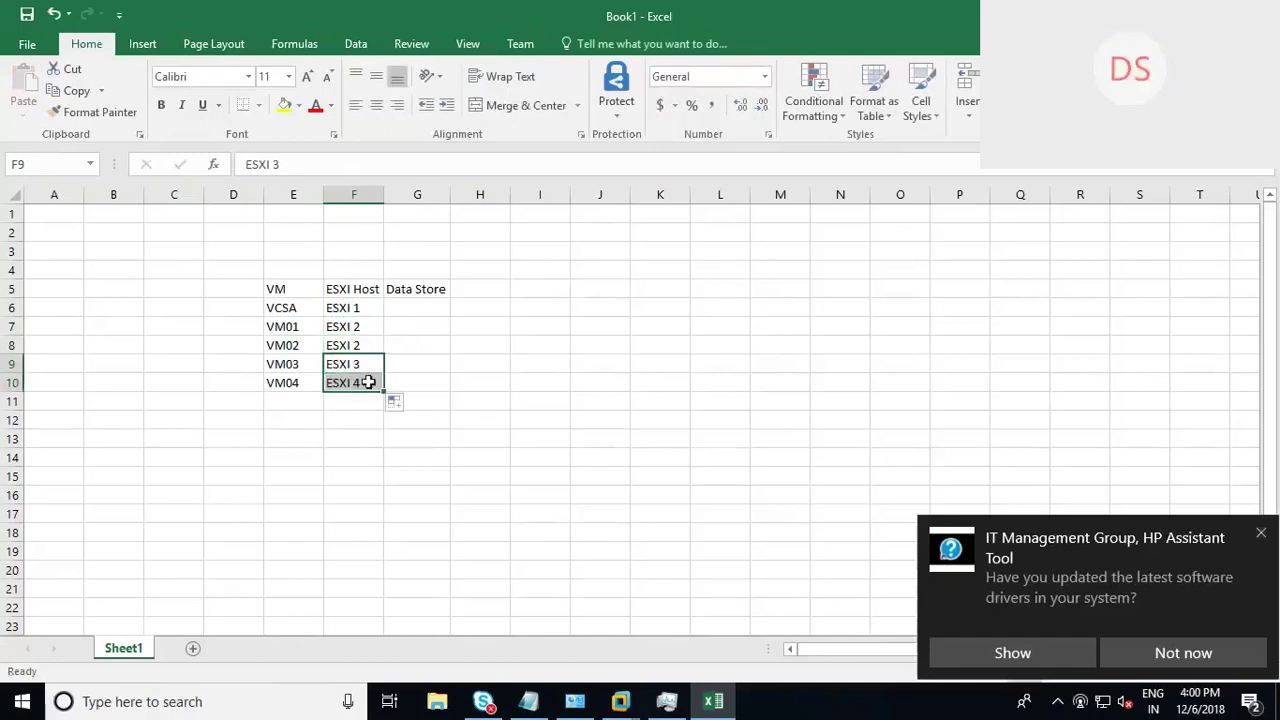
{"action": "key", "text": "F2"}
{"action": "key", "text": "BackSpace"}
{"action": "type", "text": "3"}
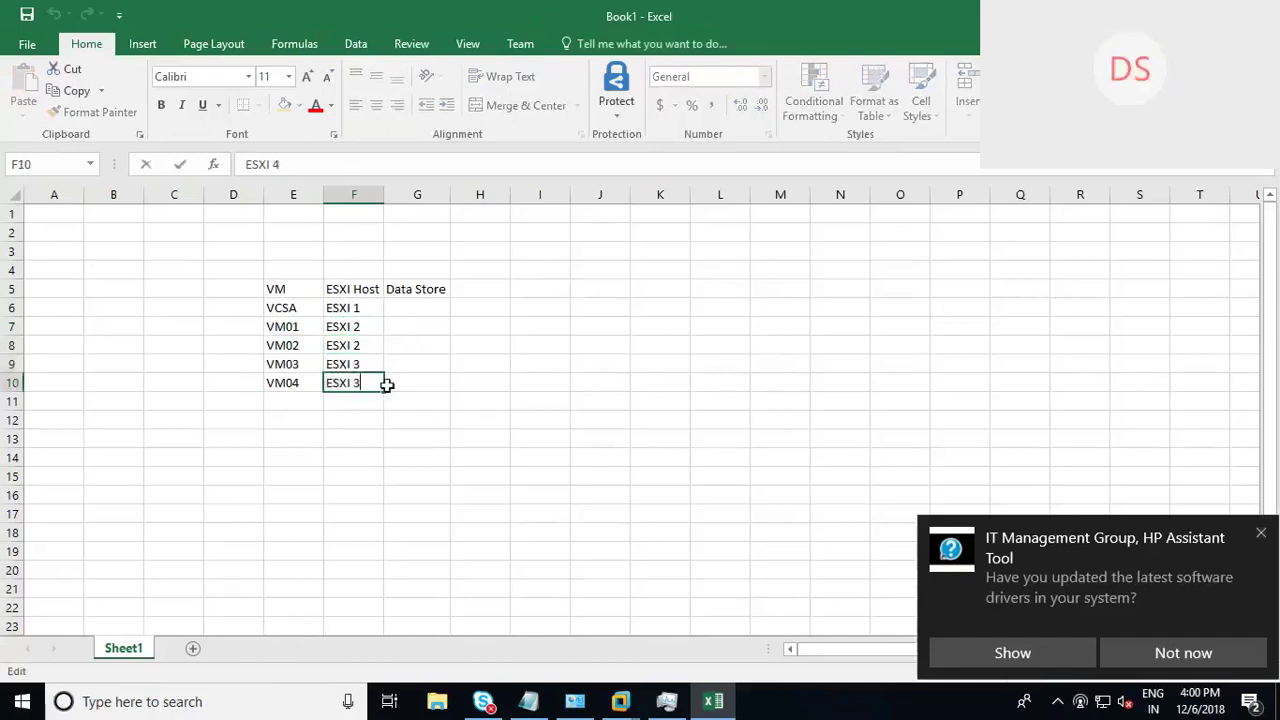
{"action": "left_click", "coordinate": [441, 306]}
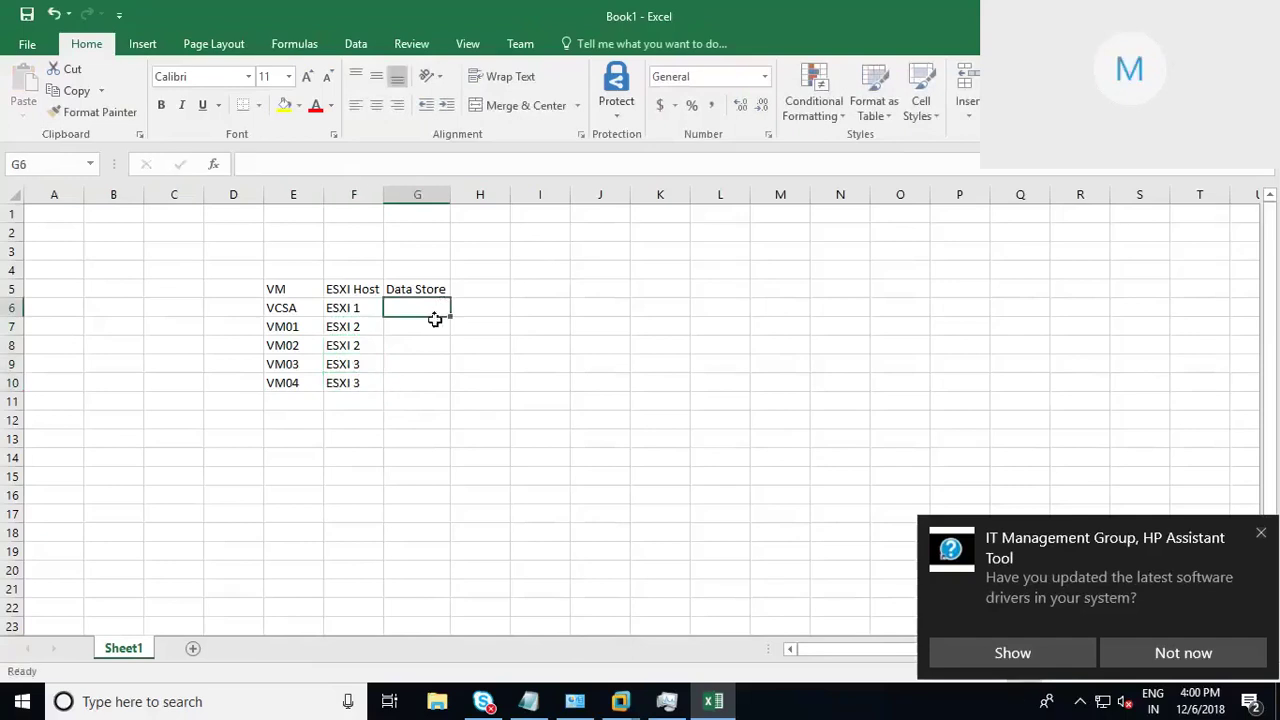
Step: Enter 'Local Datastore - scsi' for VCSA and widen column G to fit
{"action": "type", "text": "Lo"}
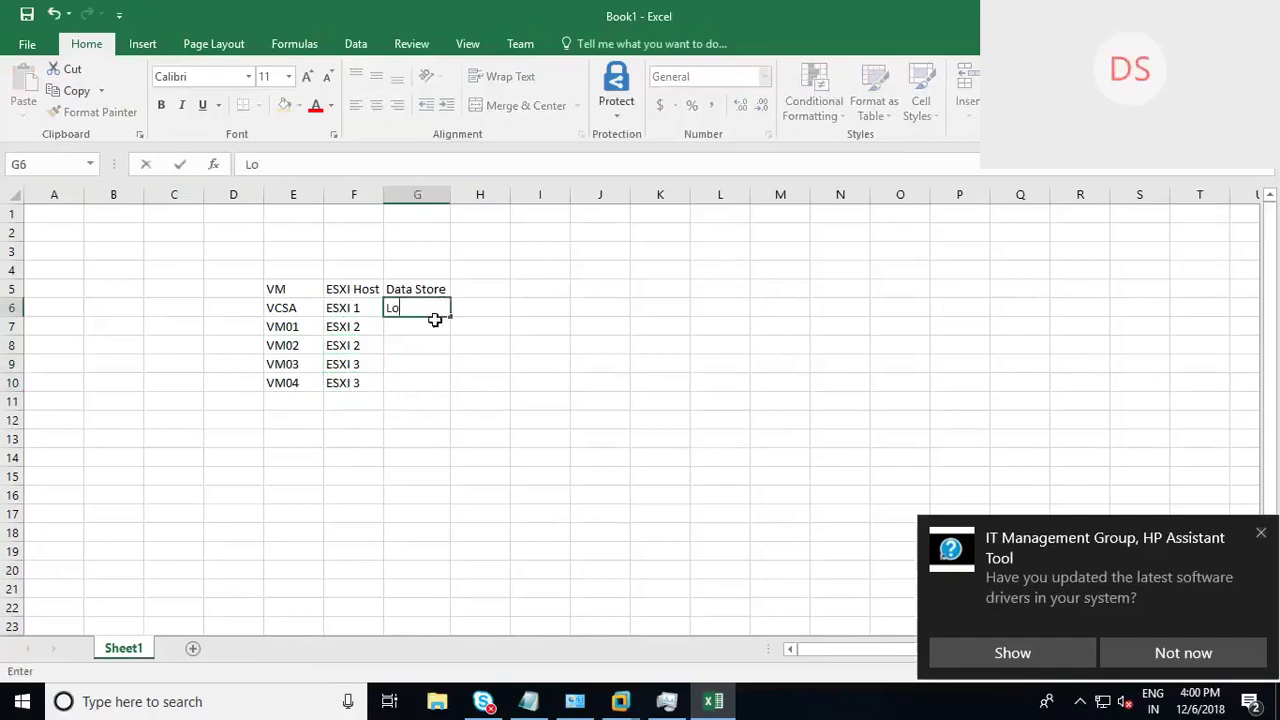
{"action": "type", "text": "cal Datastor"}
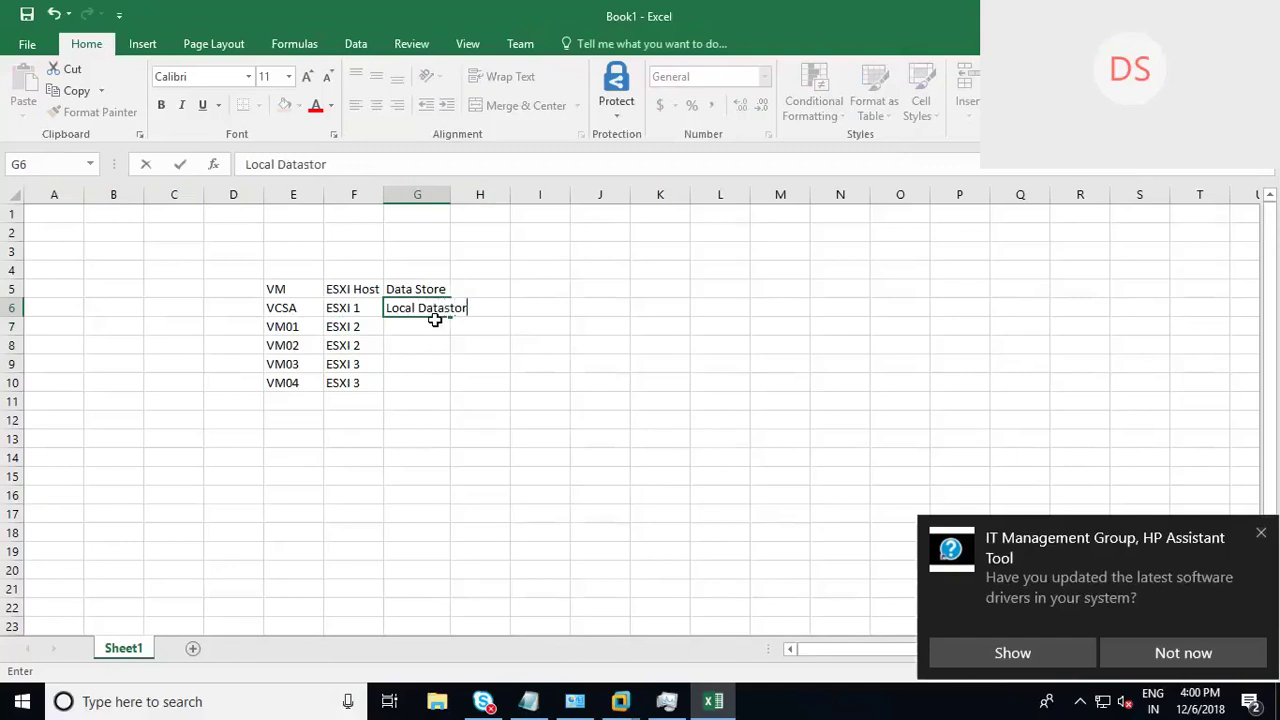
{"action": "type", "text": "- scsi"}
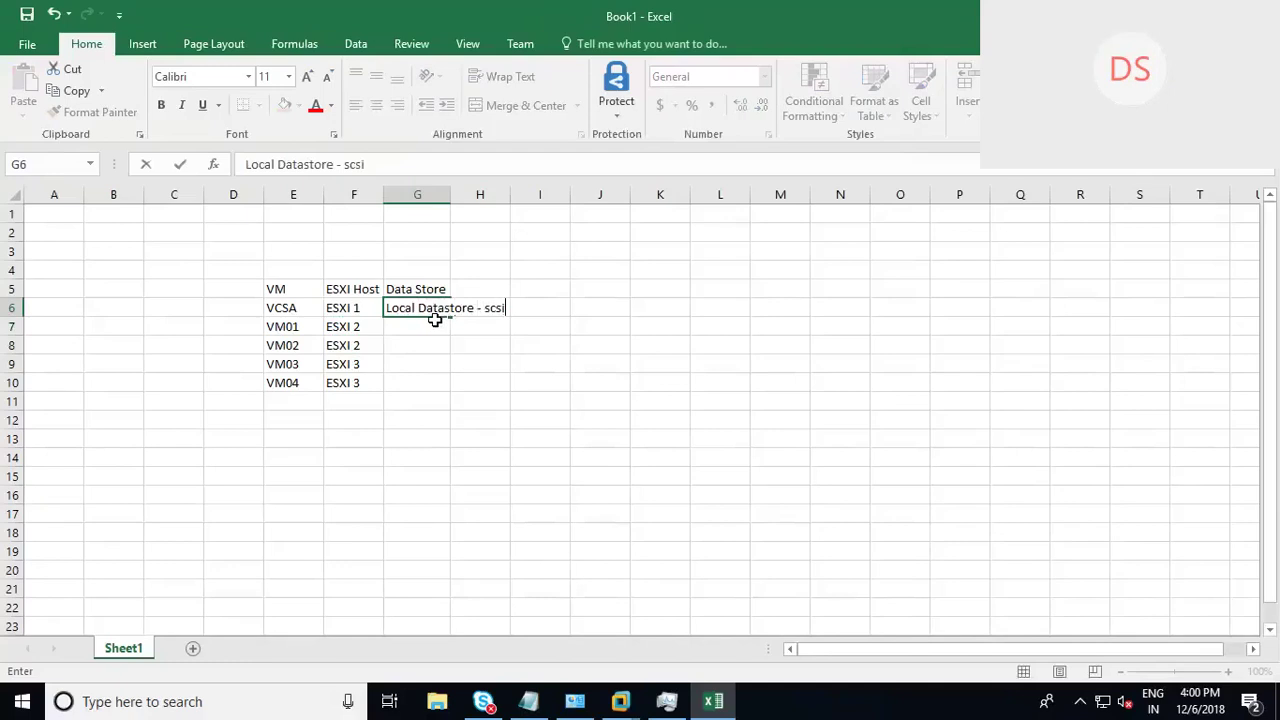
{"action": "double_click", "coordinate": [451, 194]}
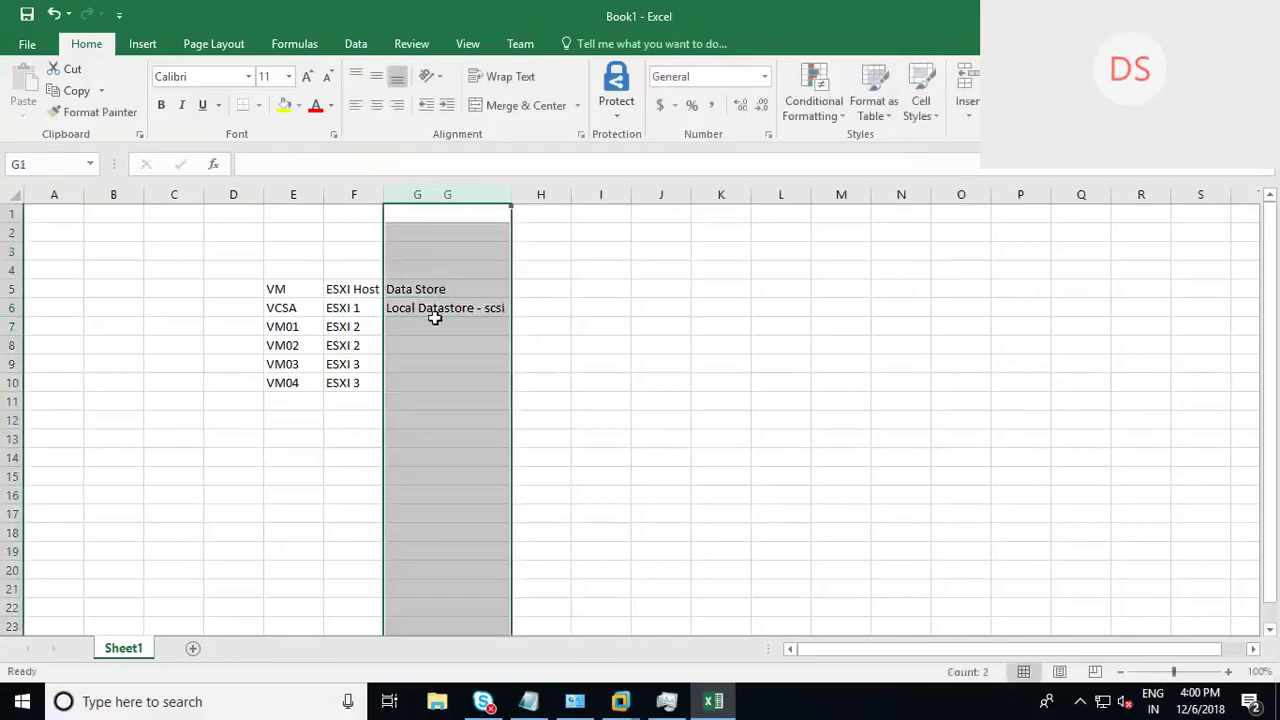
Step: Enter data stores iSCSI, NAS, iSCSI, NAS for VM01 through VM04
{"action": "left_click", "coordinate": [414, 327]}
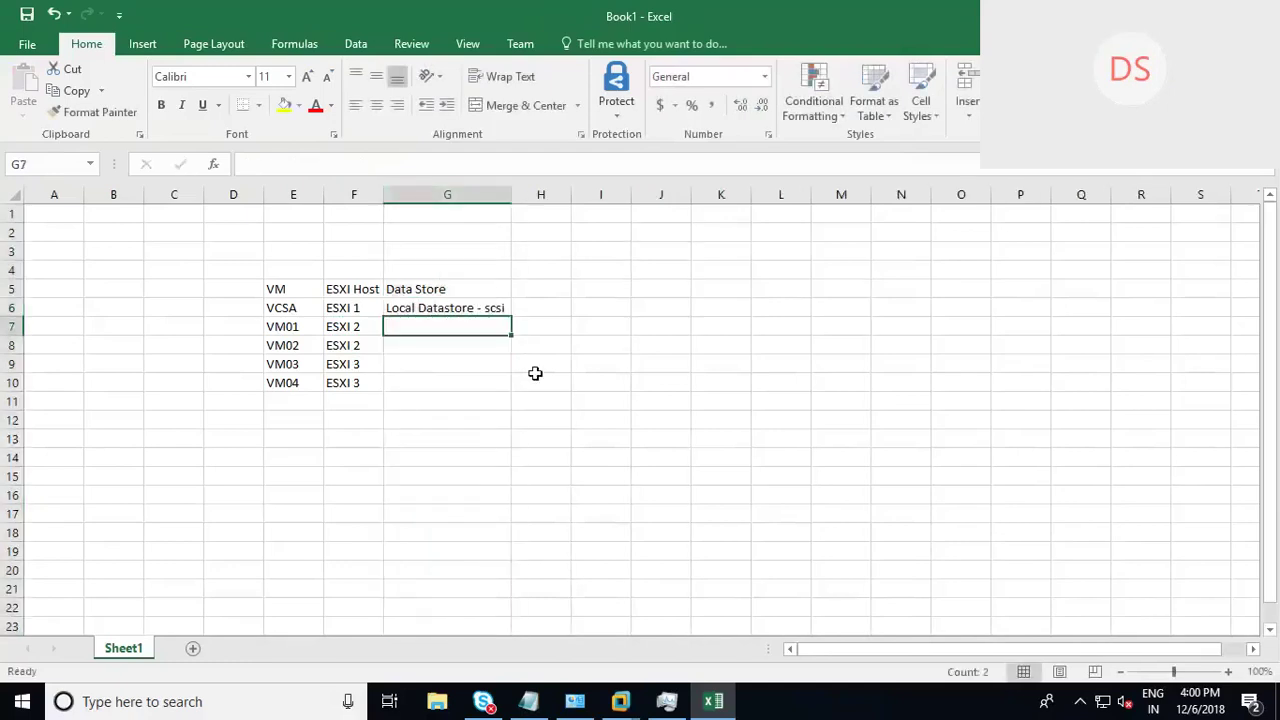
{"action": "type", "text": "iSCSI"}
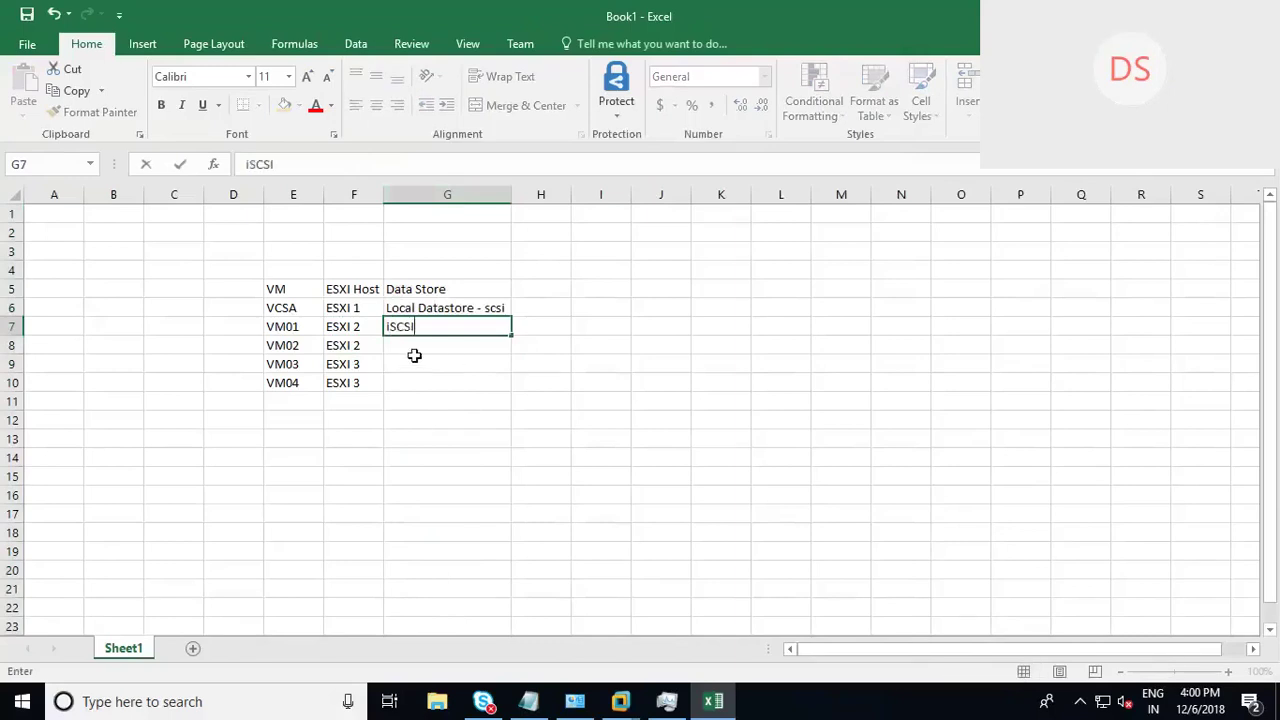
{"action": "key", "text": "Return"}
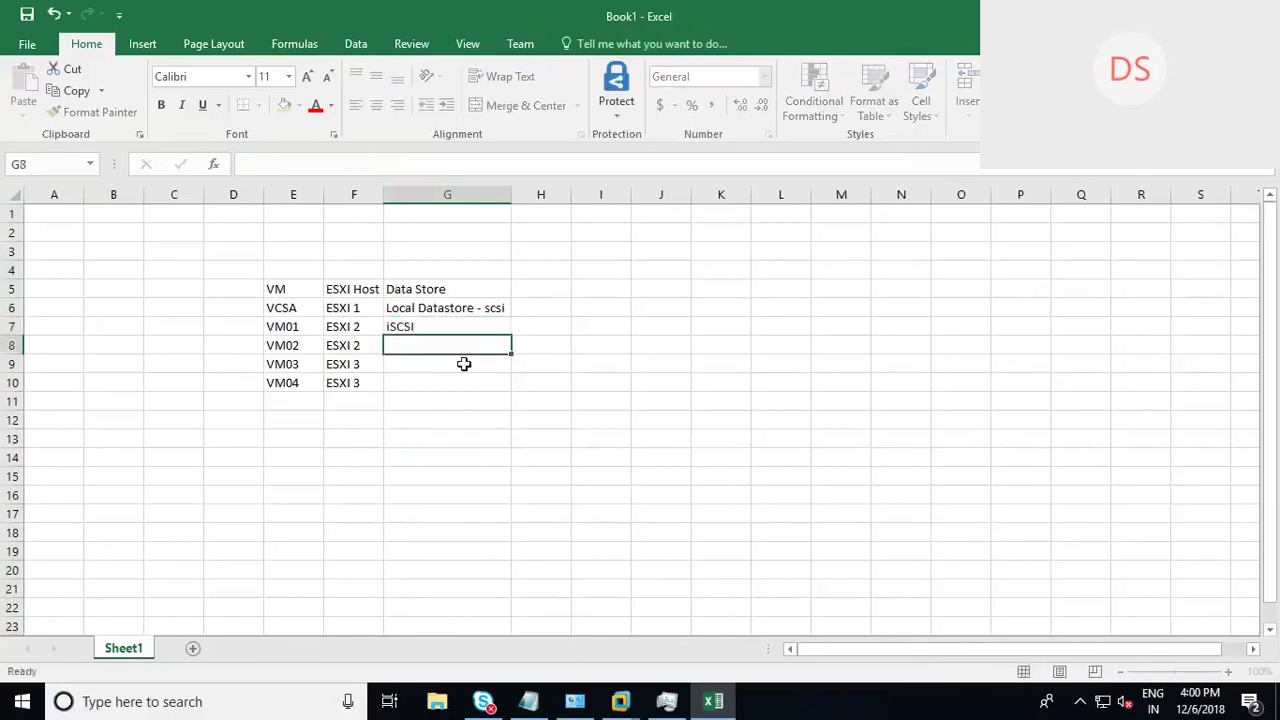
{"action": "type", "text": "NAS"}
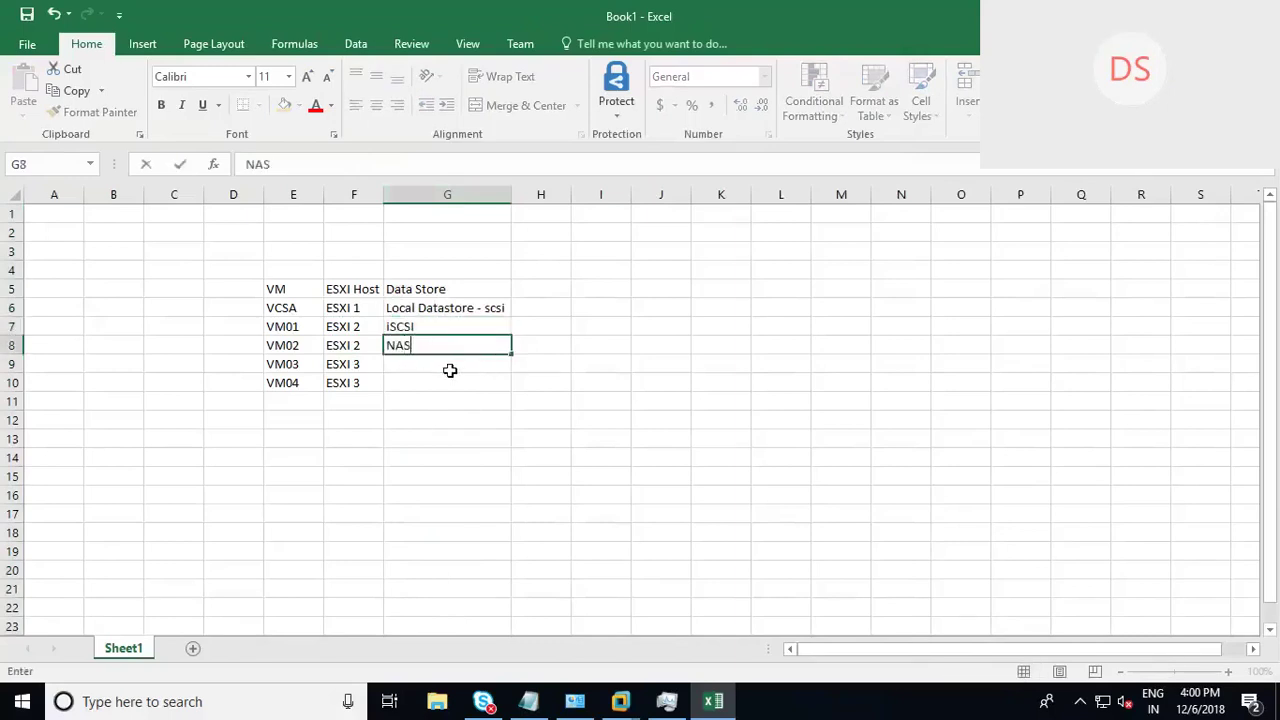
{"action": "key", "text": "Return"}
{"action": "type", "text": "iSCSI"}
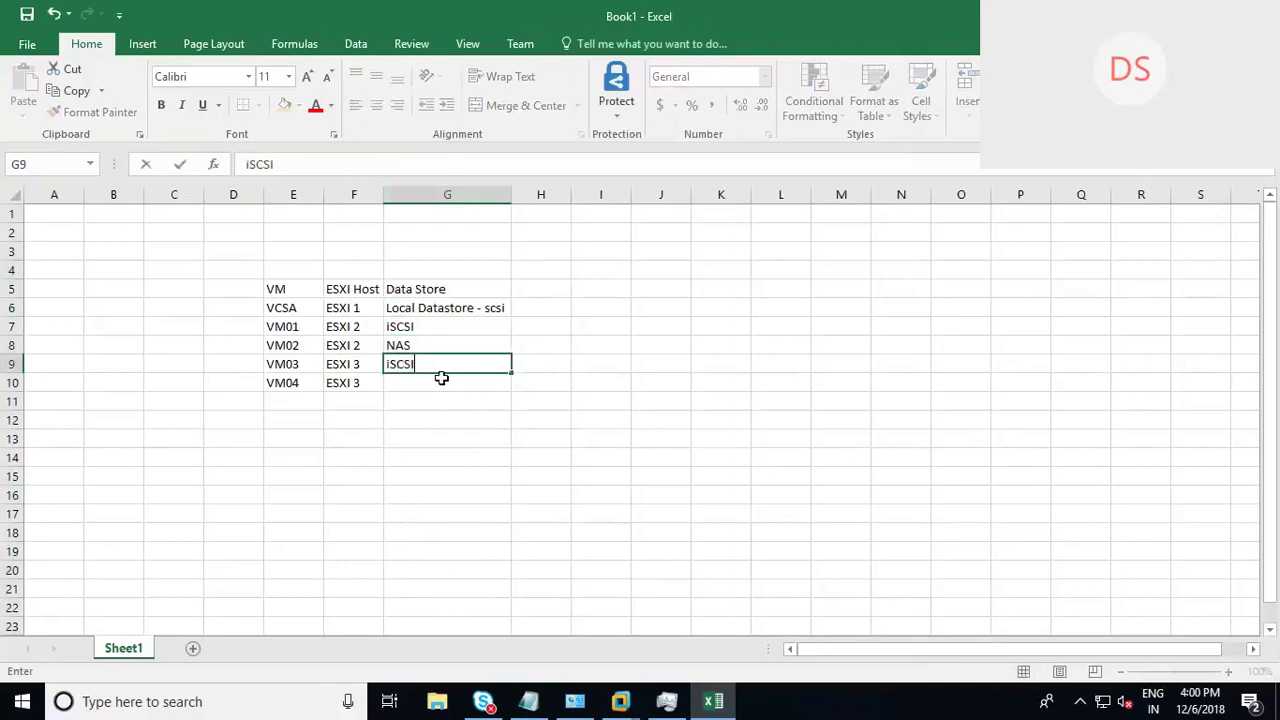
{"action": "key", "text": "Return"}
{"action": "type", "text": "NAS"}
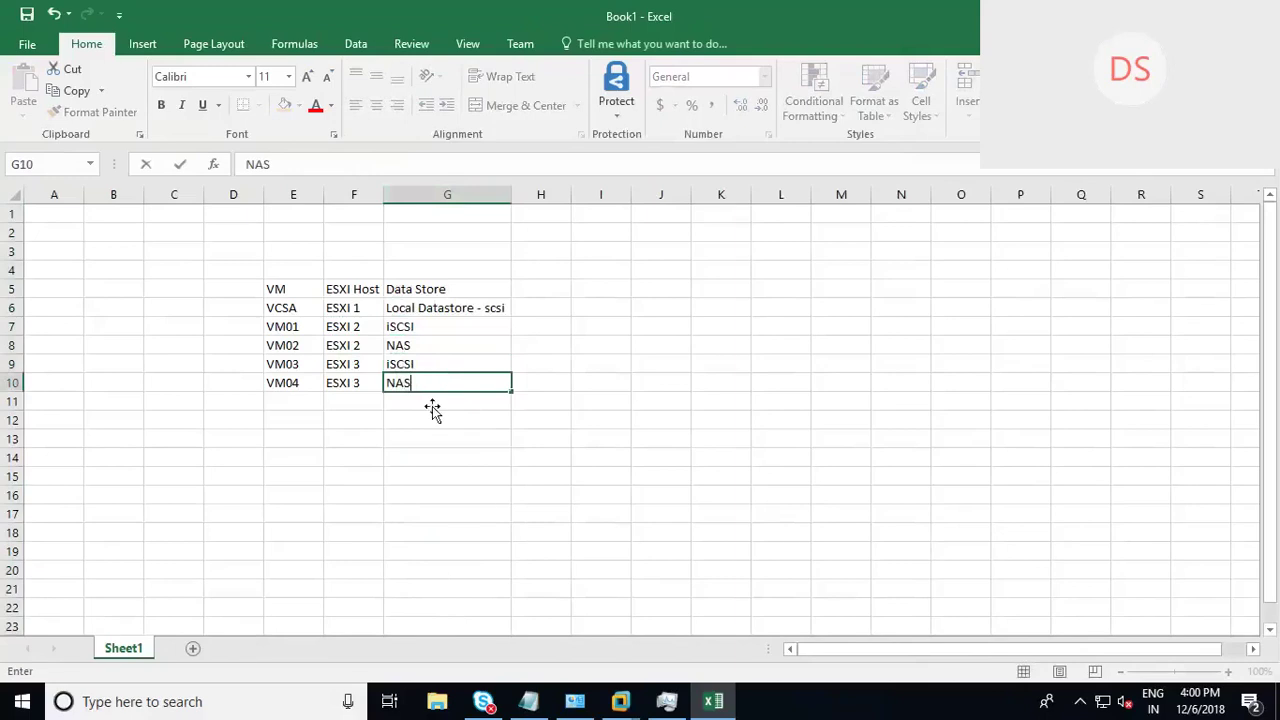
{"action": "key", "text": "Return"}
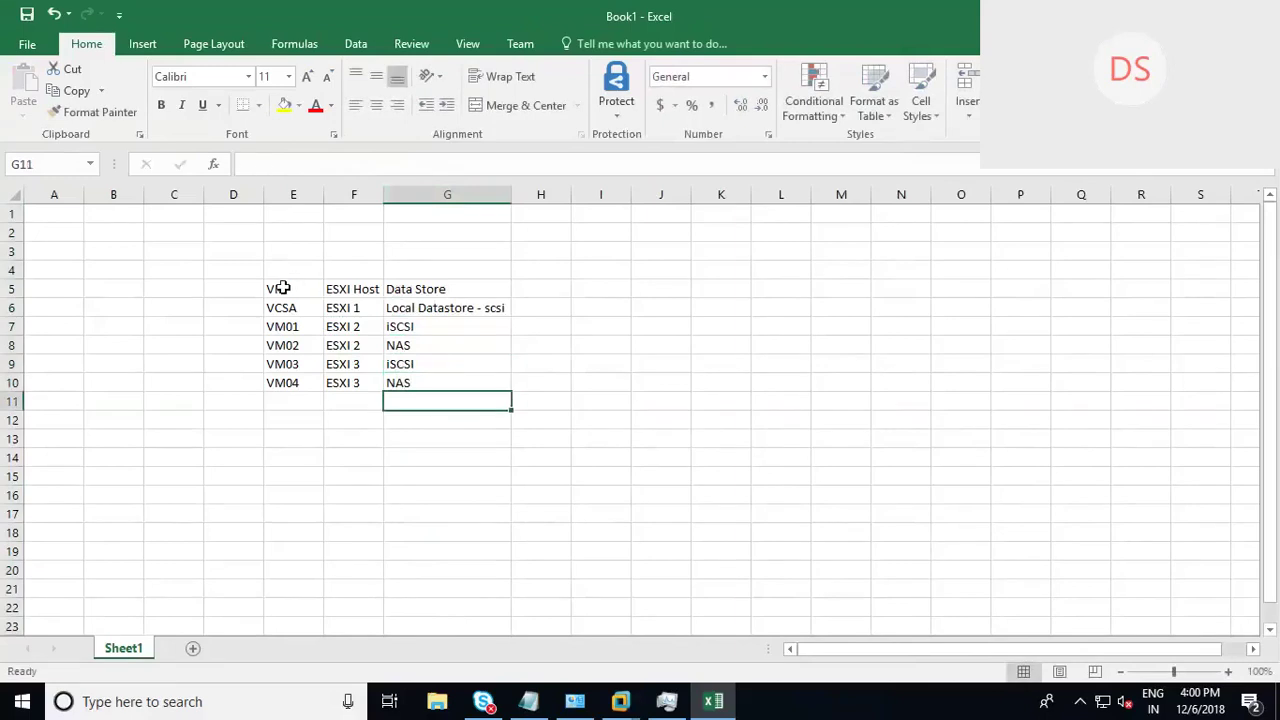
Step: Select E5:G10 and walk through each VM's host and data store, VM01 to VM04
{"action": "left_click_drag", "start_coordinate": [274, 300], "coordinate": [465, 385]}
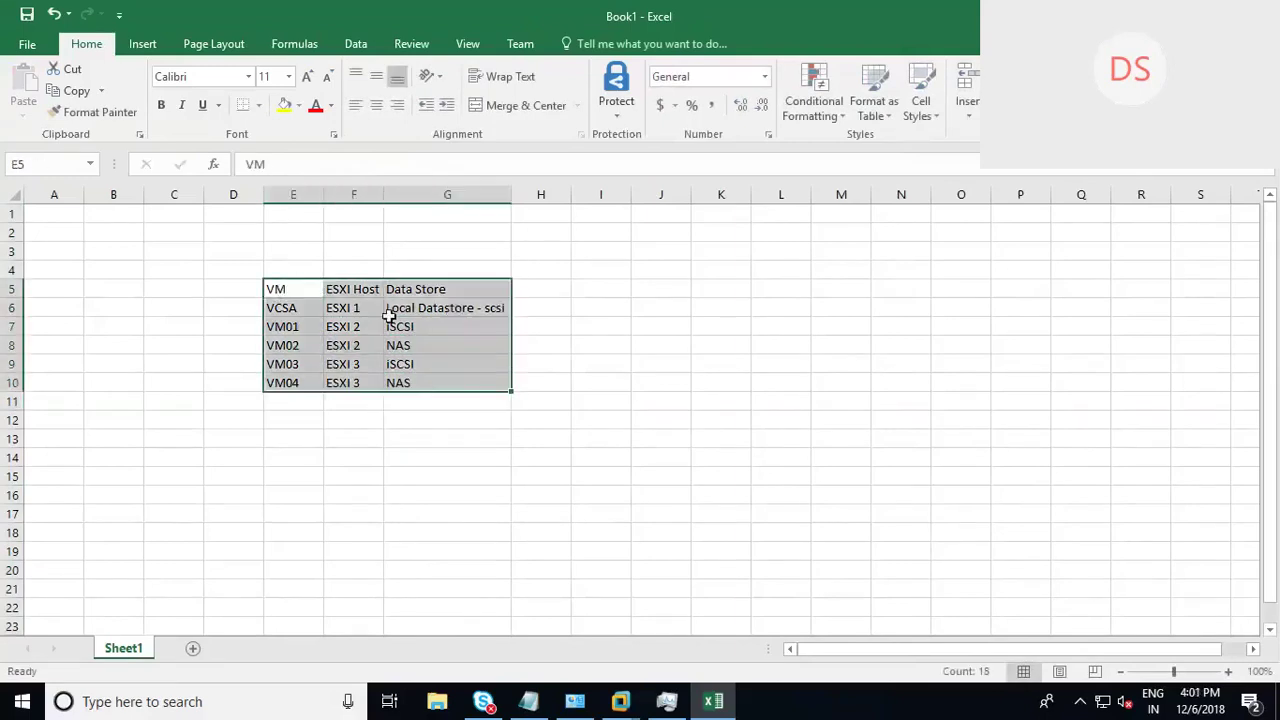
{"action": "left_click", "coordinate": [432, 369]}
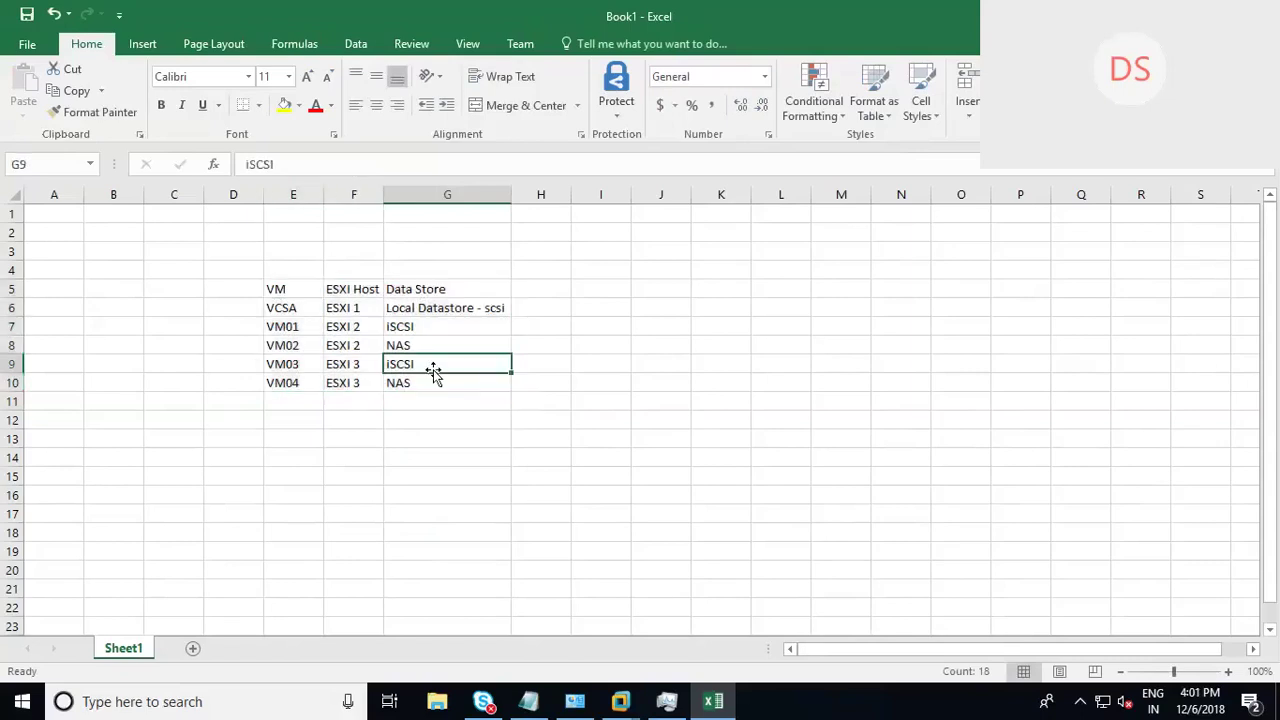
{"action": "left_click", "coordinate": [288, 329]}
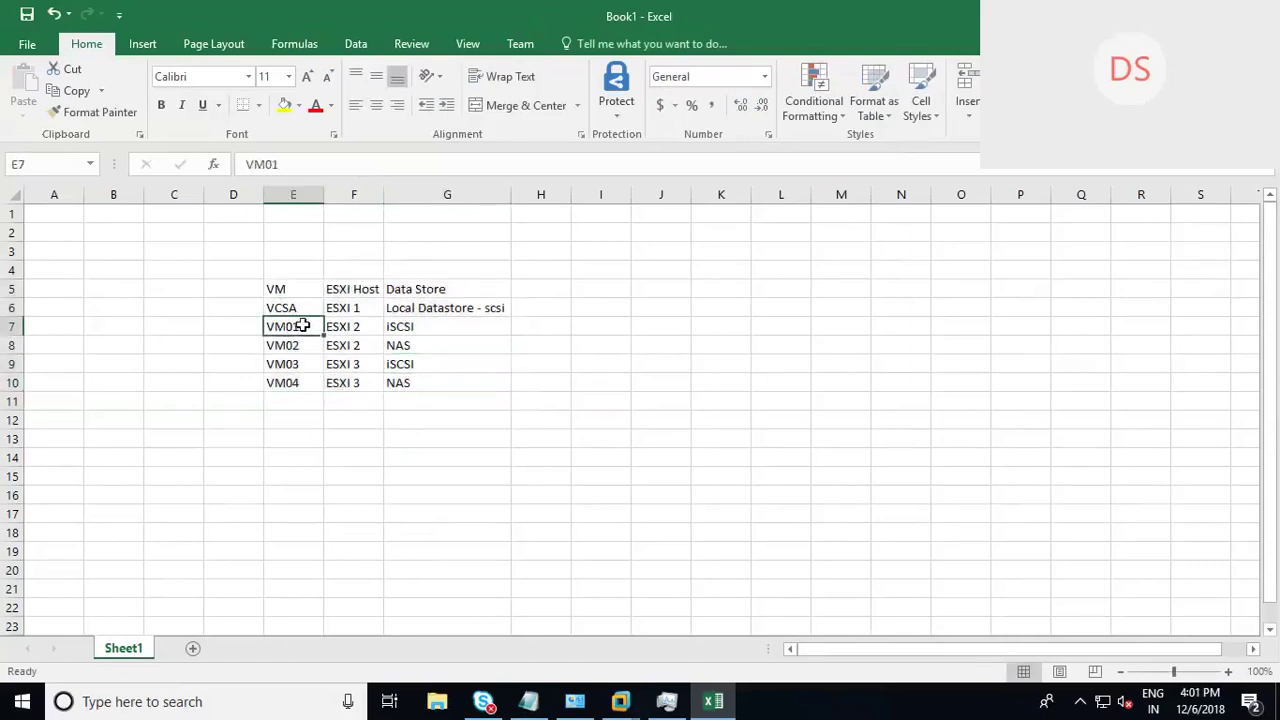
{"action": "left_click", "coordinate": [364, 331]}
{"action": "key", "text": "Right"}
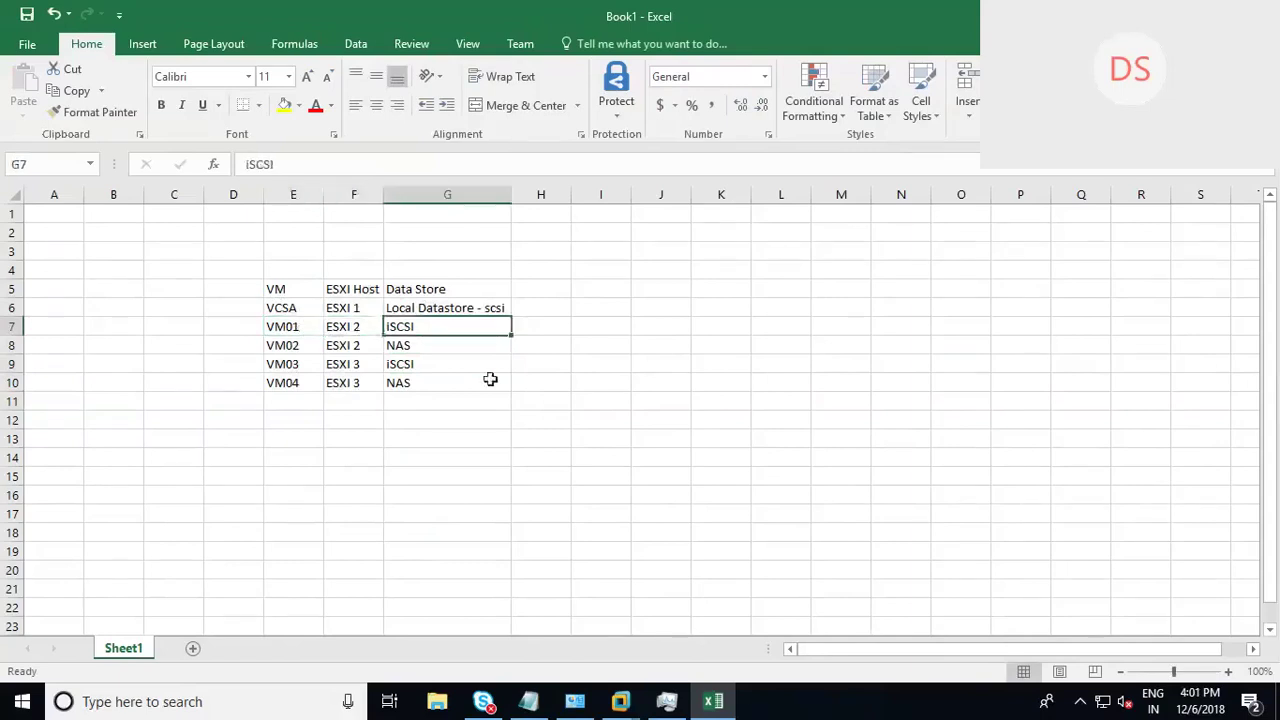
{"action": "left_click", "coordinate": [305, 344]}
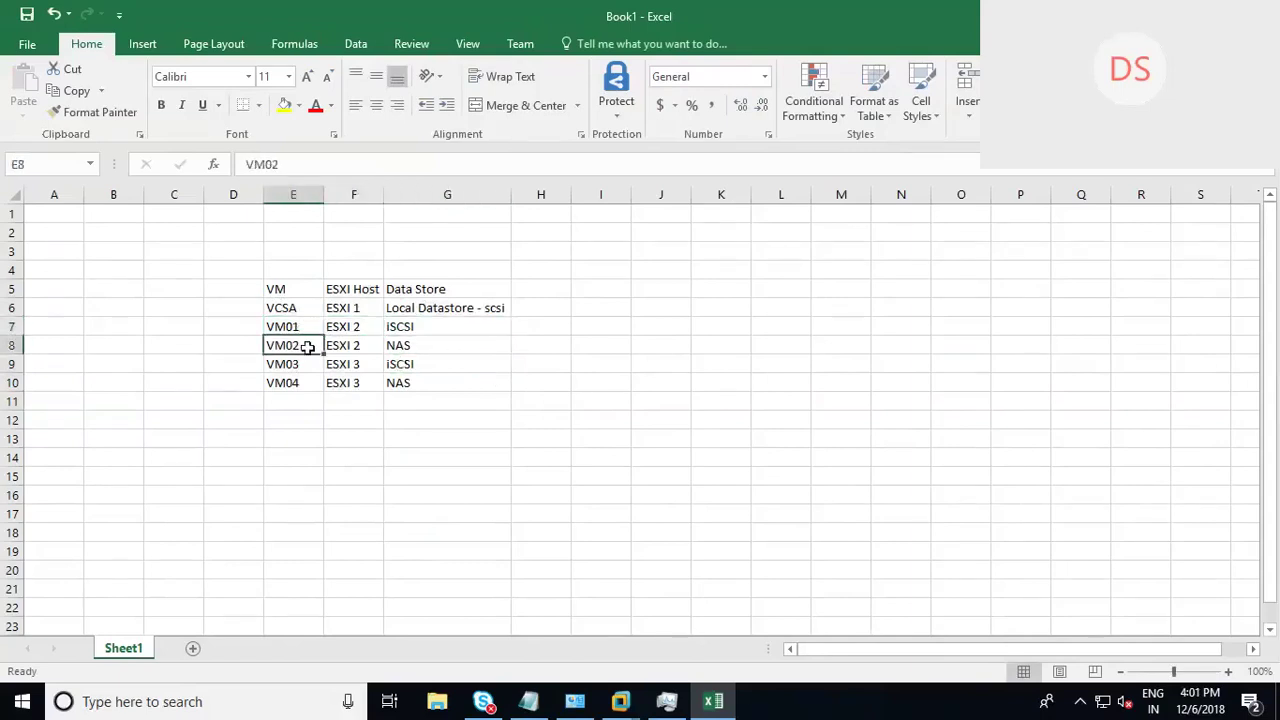
{"action": "left_click", "coordinate": [357, 349]}
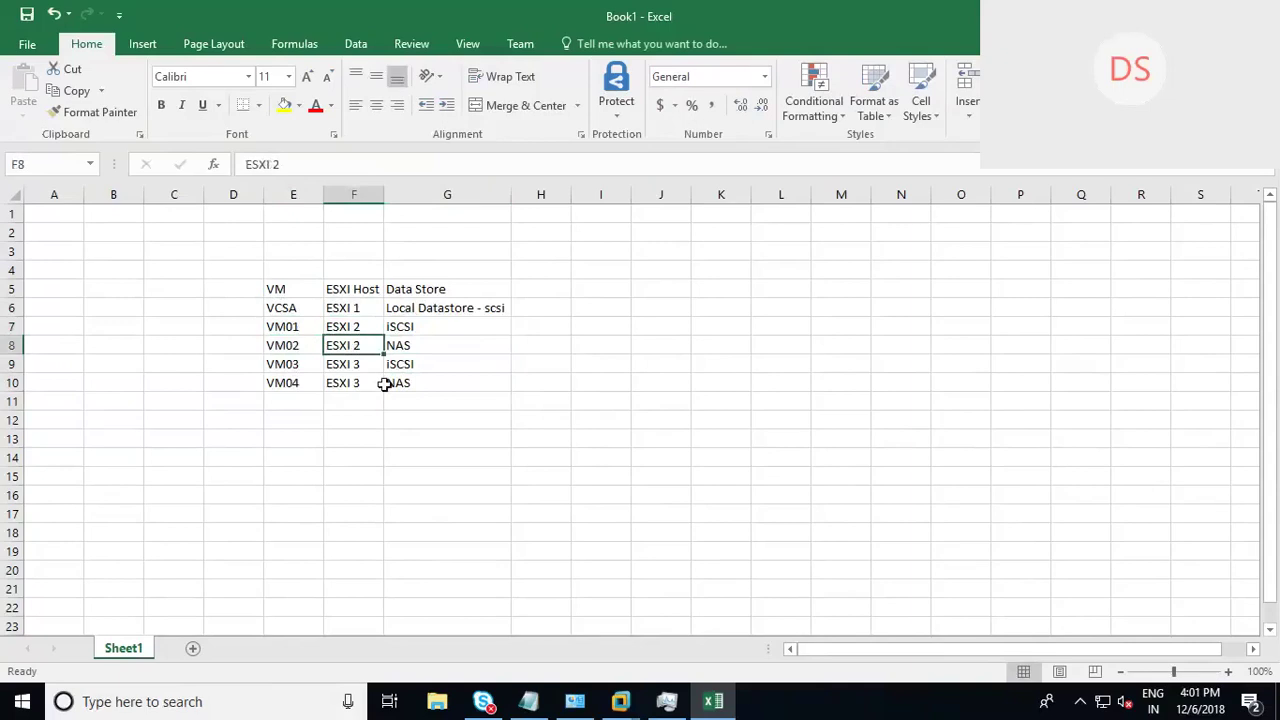
{"action": "left_click", "coordinate": [417, 348]}
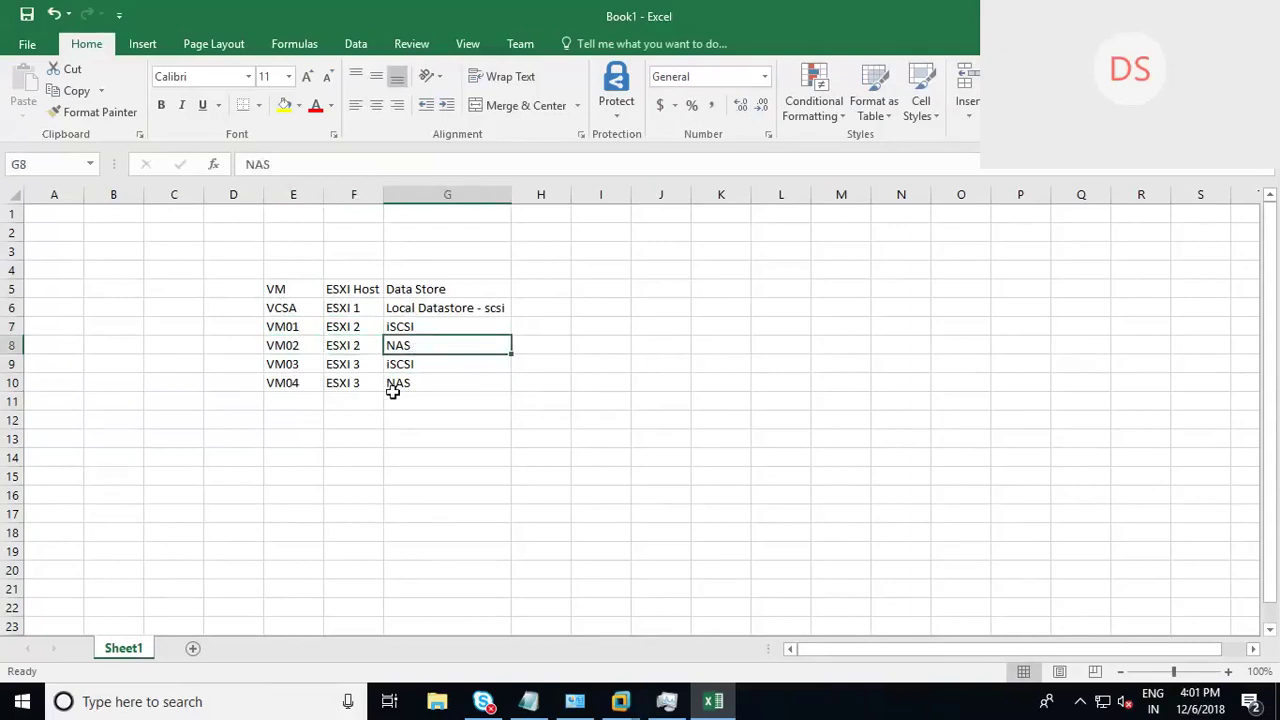
{"action": "left_click", "coordinate": [300, 364]}
{"action": "key", "text": "Right"}
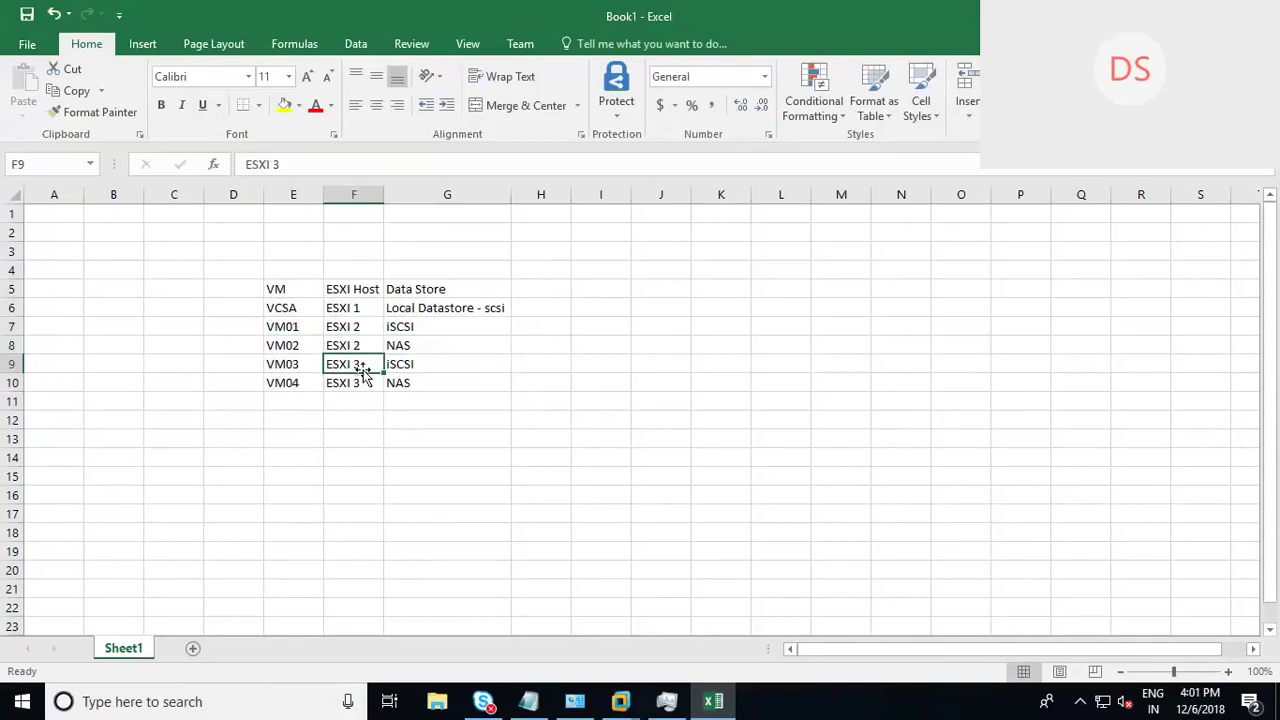
{"action": "left_click", "coordinate": [417, 364]}
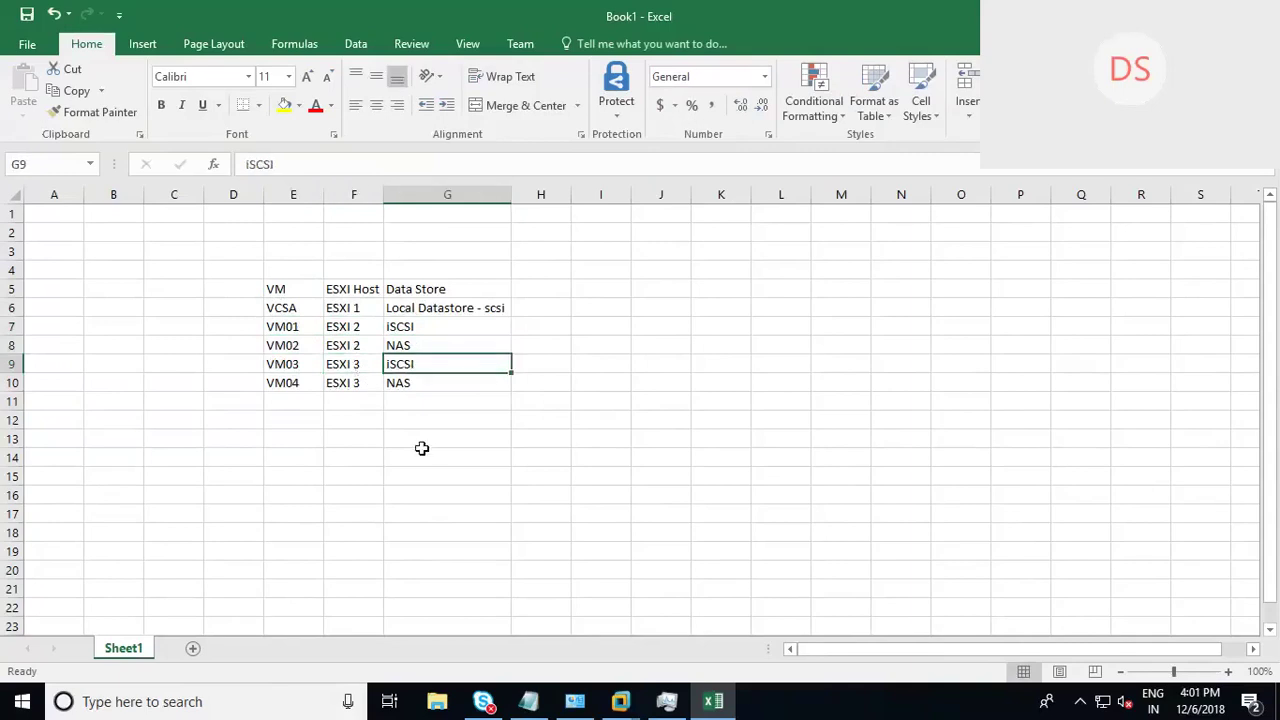
{"action": "left_click", "coordinate": [288, 388]}
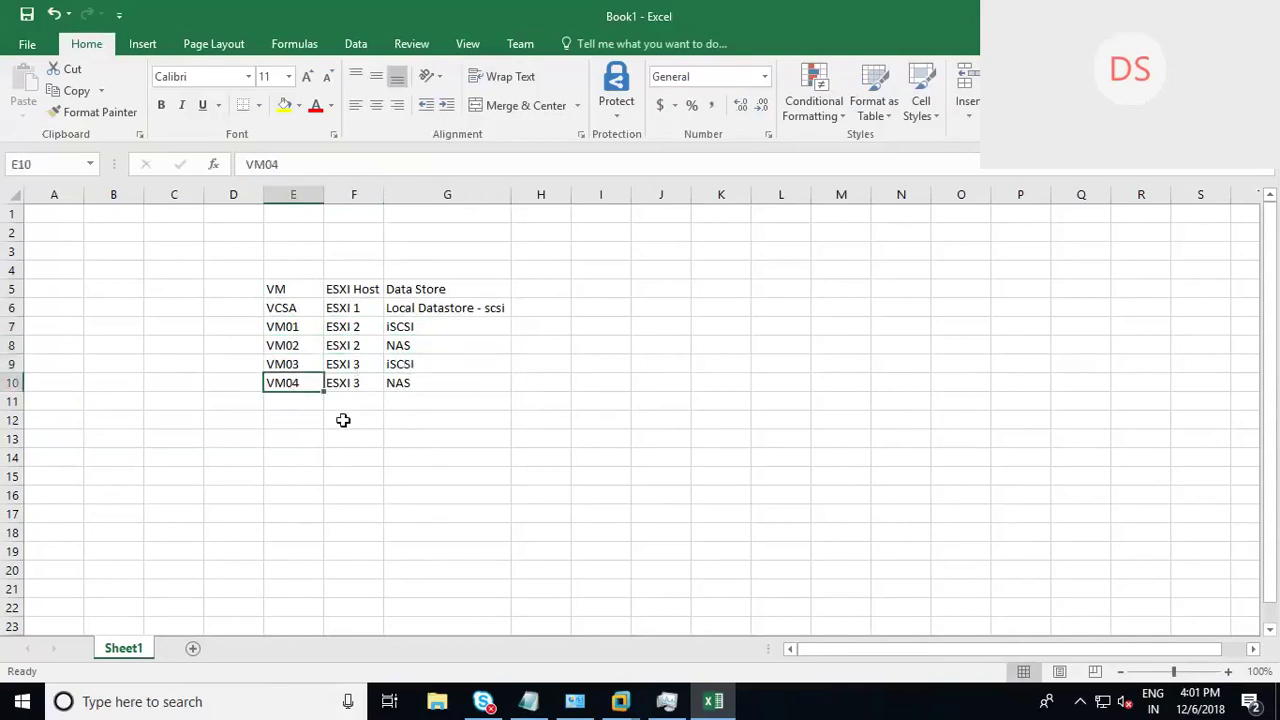
{"action": "left_click", "coordinate": [363, 383]}
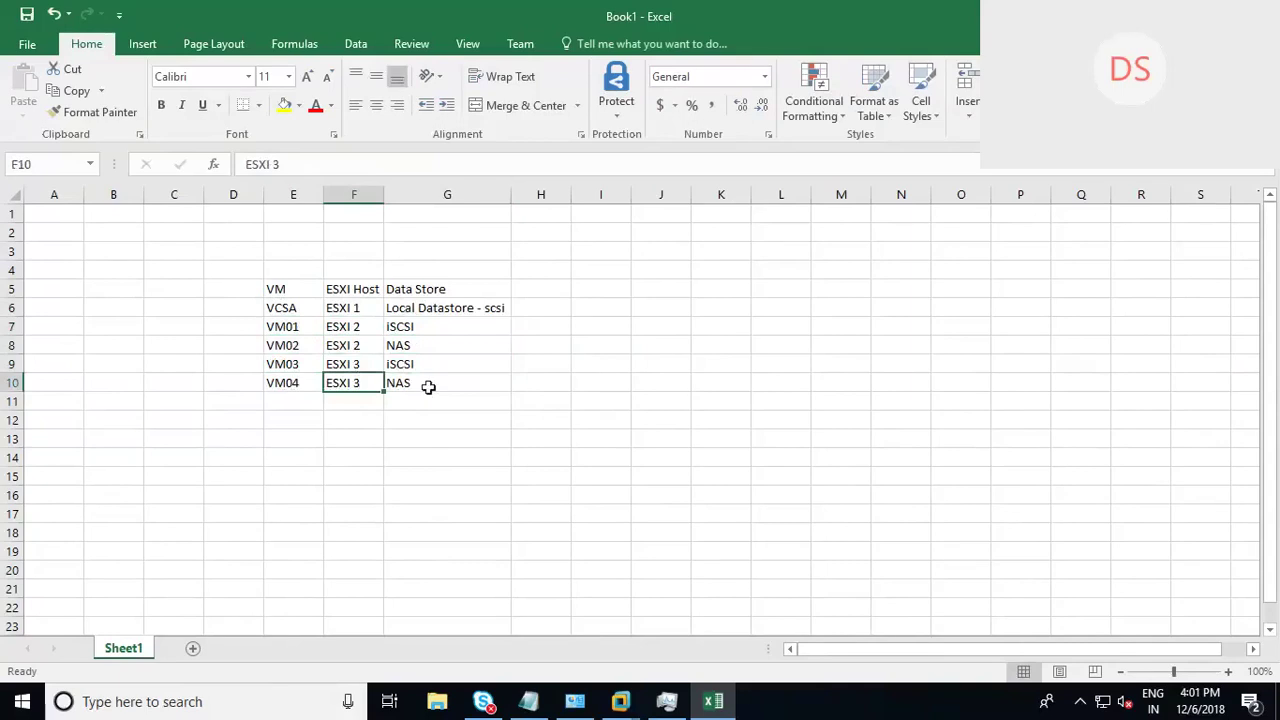
{"action": "left_click", "coordinate": [426, 383]}
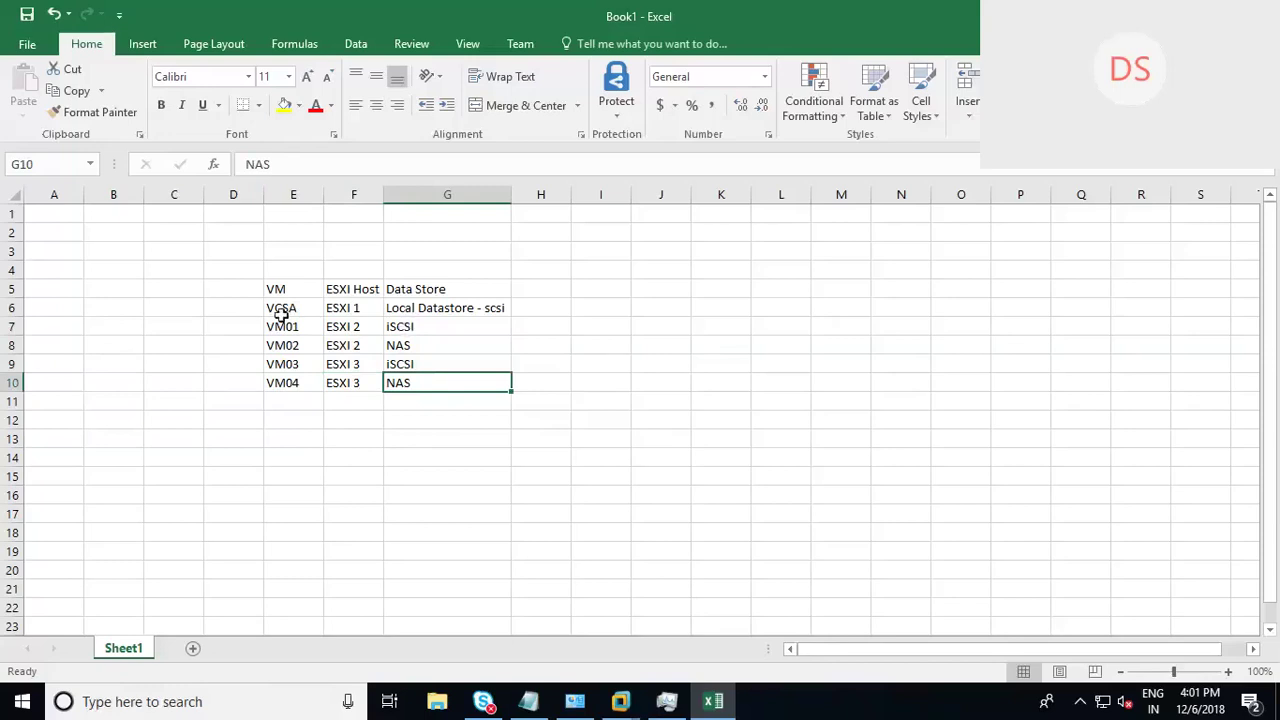
Step: Highlight the VCSA and VM01 rows, then show the desktop with Win+D
{"action": "left_click_drag", "start_coordinate": [274, 307], "coordinate": [474, 314]}
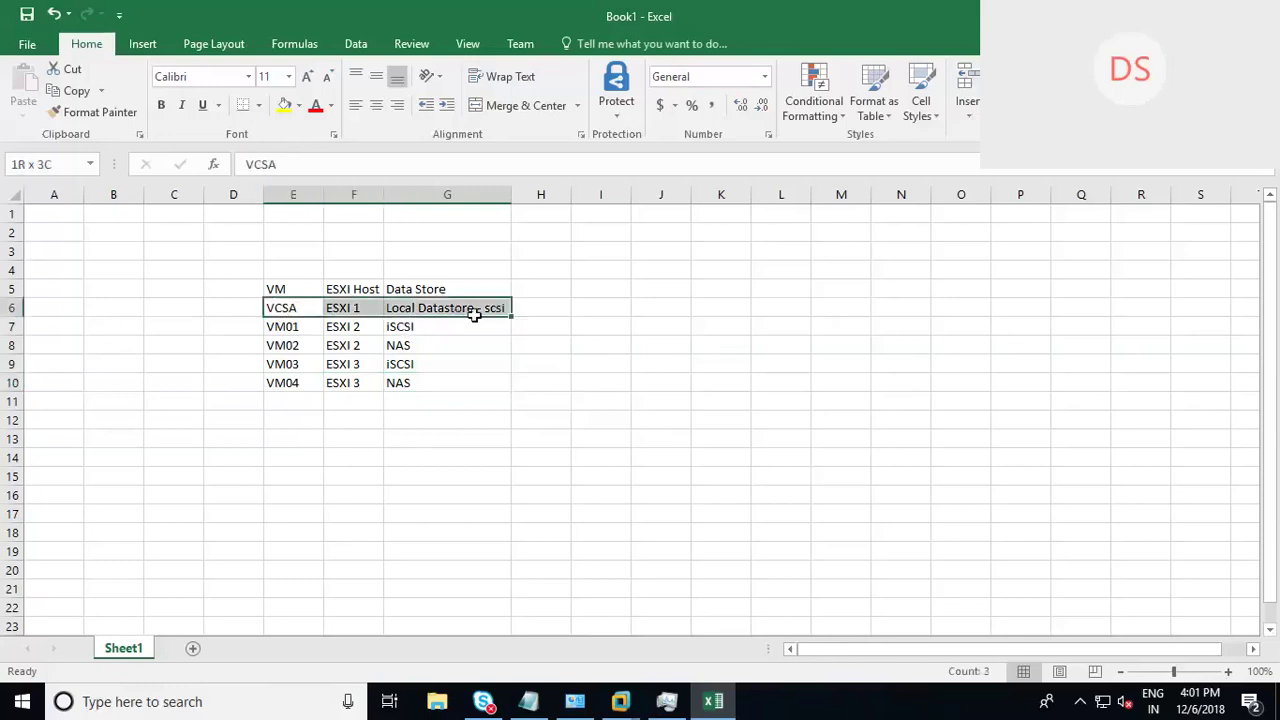
{"action": "left_click", "coordinate": [284, 330]}
{"action": "mouse_move", "coordinate": [369, 328]}
{"action": "left_mouse_down"}
{"action": "mouse_move", "coordinate": [386, 329]}
{"action": "mouse_move", "coordinate": [372, 329]}
{"action": "left_mouse_up"}
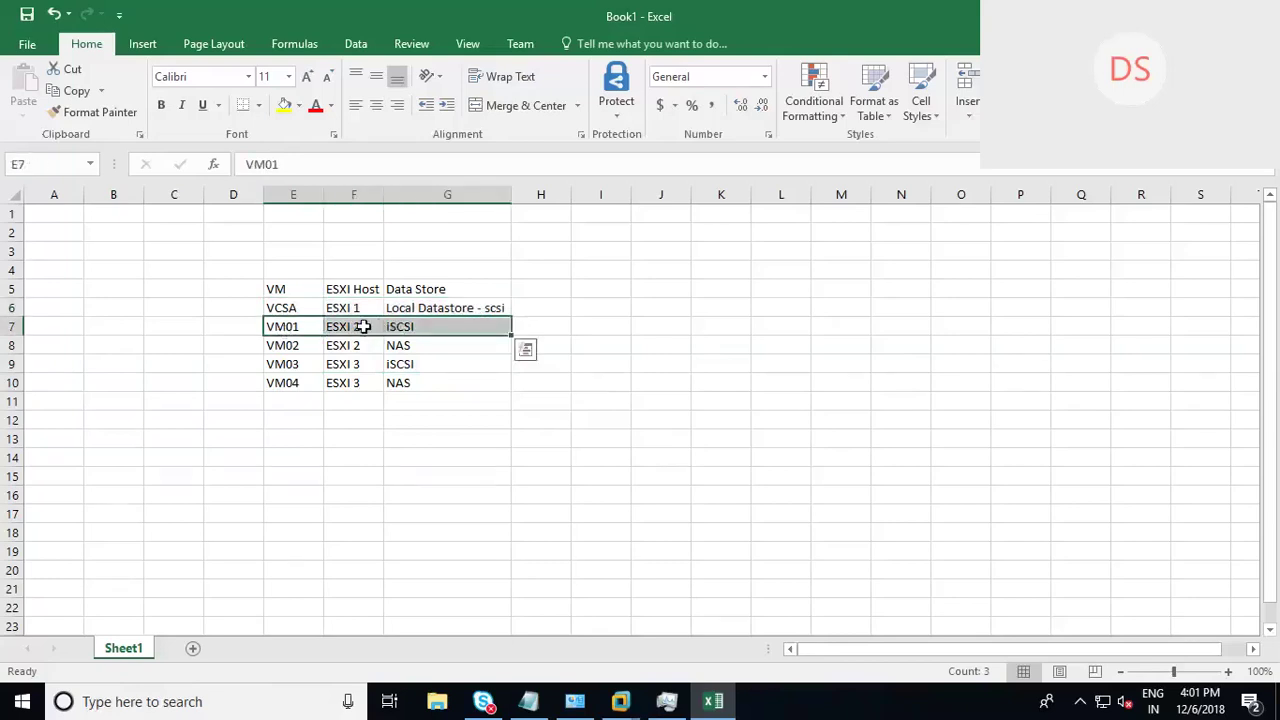
{"action": "left_click", "coordinate": [421, 331]}
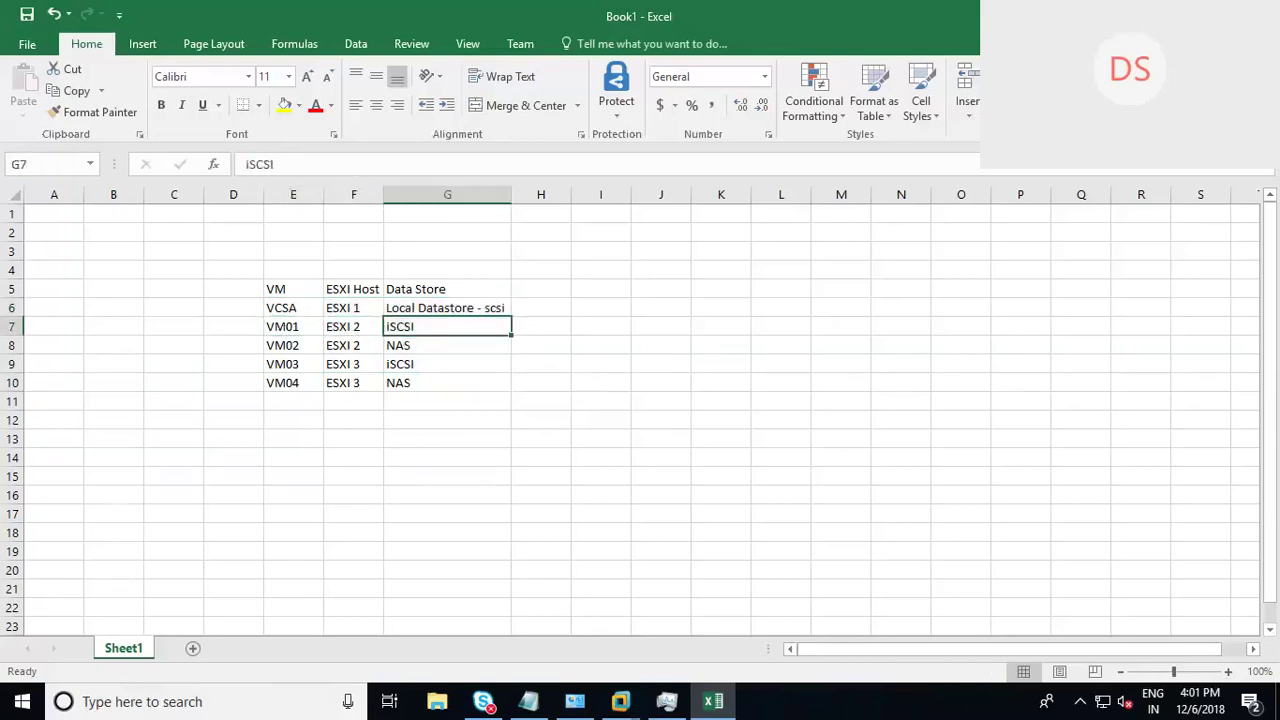
{"action": "key", "text": "super+d"}
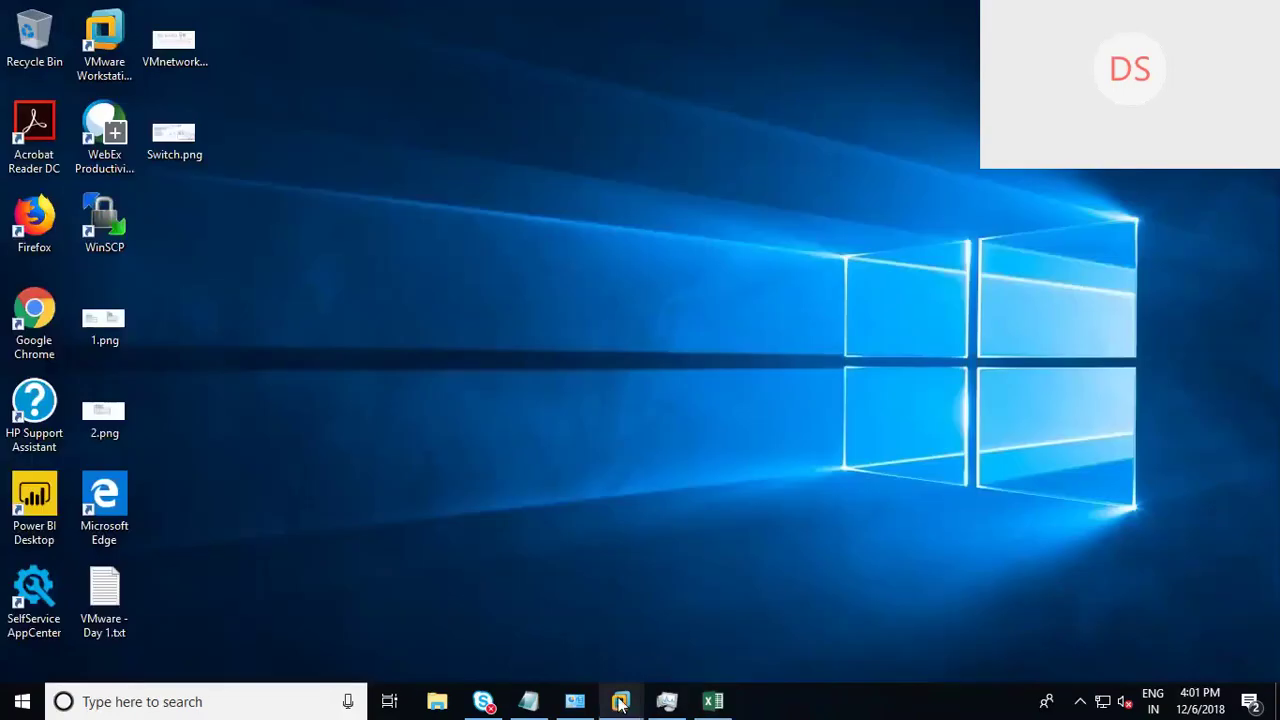
Step: In VMs and Templates, show VM01-Liniux's Datastores tab listing iSCSI-Datastore
{"action": "mouse_move", "coordinate": [620, 704]}
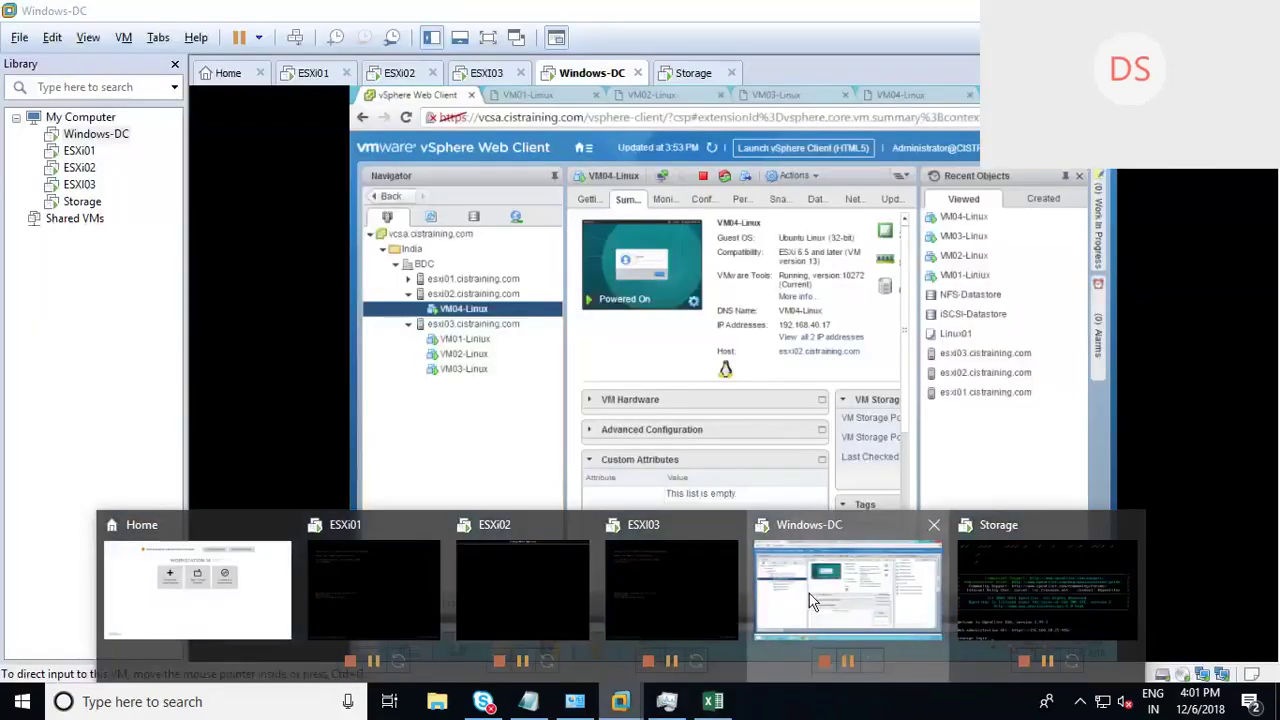
{"action": "left_click", "coordinate": [826, 600]}
{"action": "left_click", "coordinate": [418, 403]}
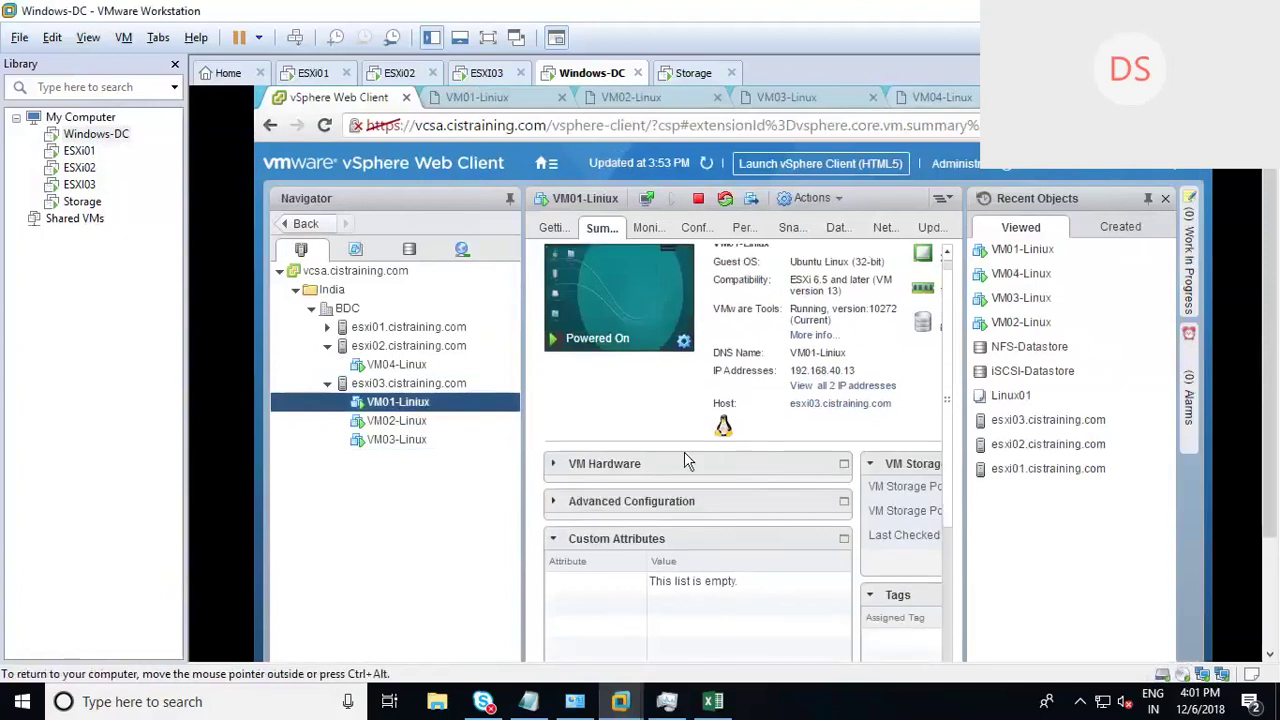
{"action": "left_click", "coordinate": [409, 249]}
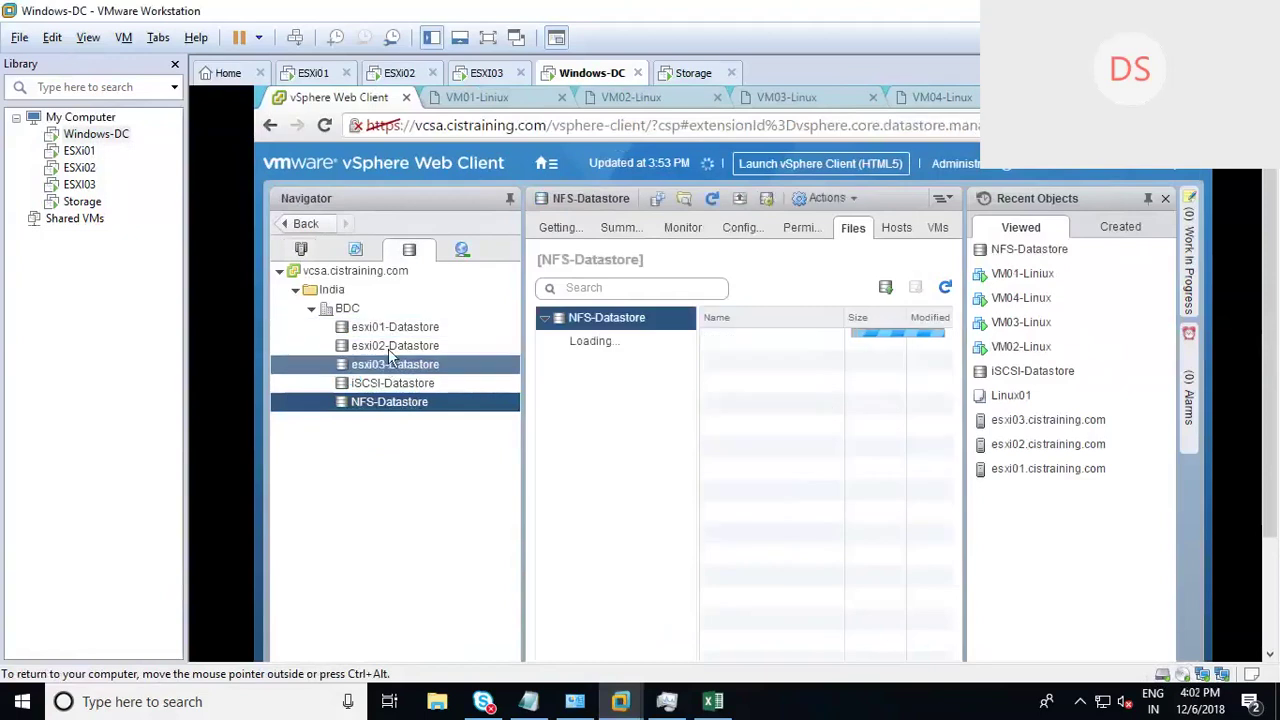
{"action": "left_click", "coordinate": [301, 249]}
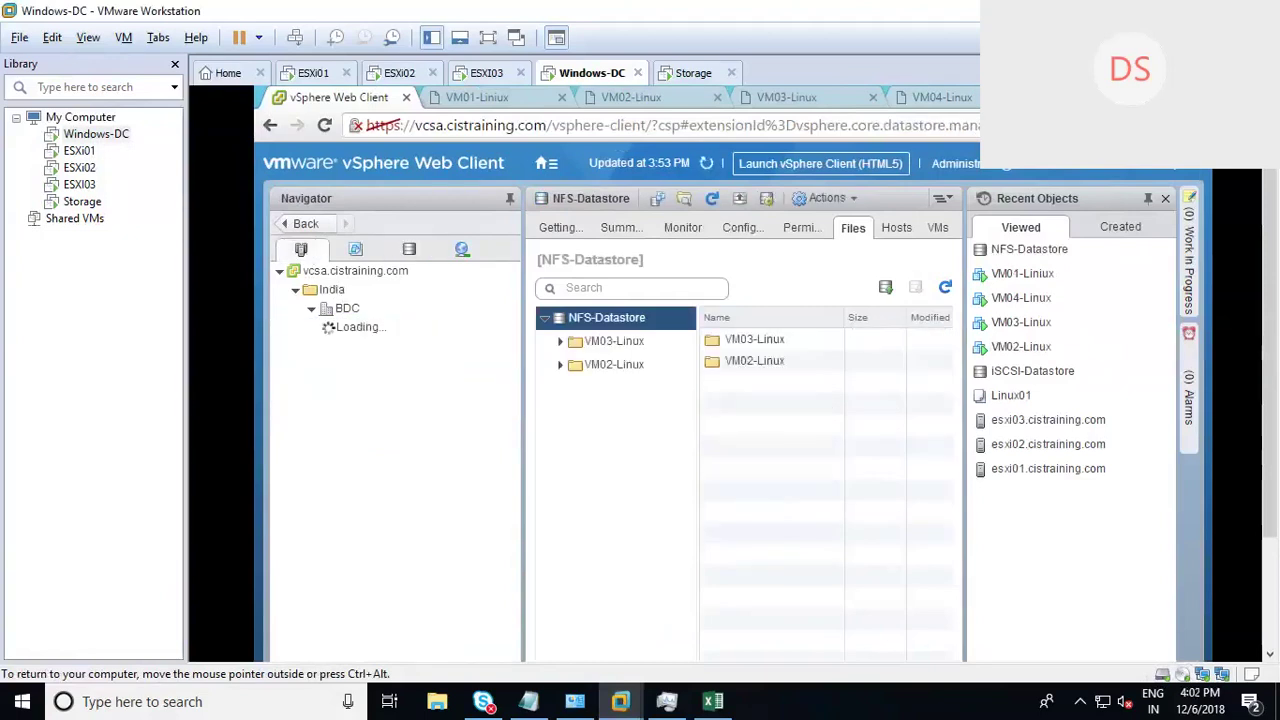
{"action": "left_click", "coordinate": [355, 249]}
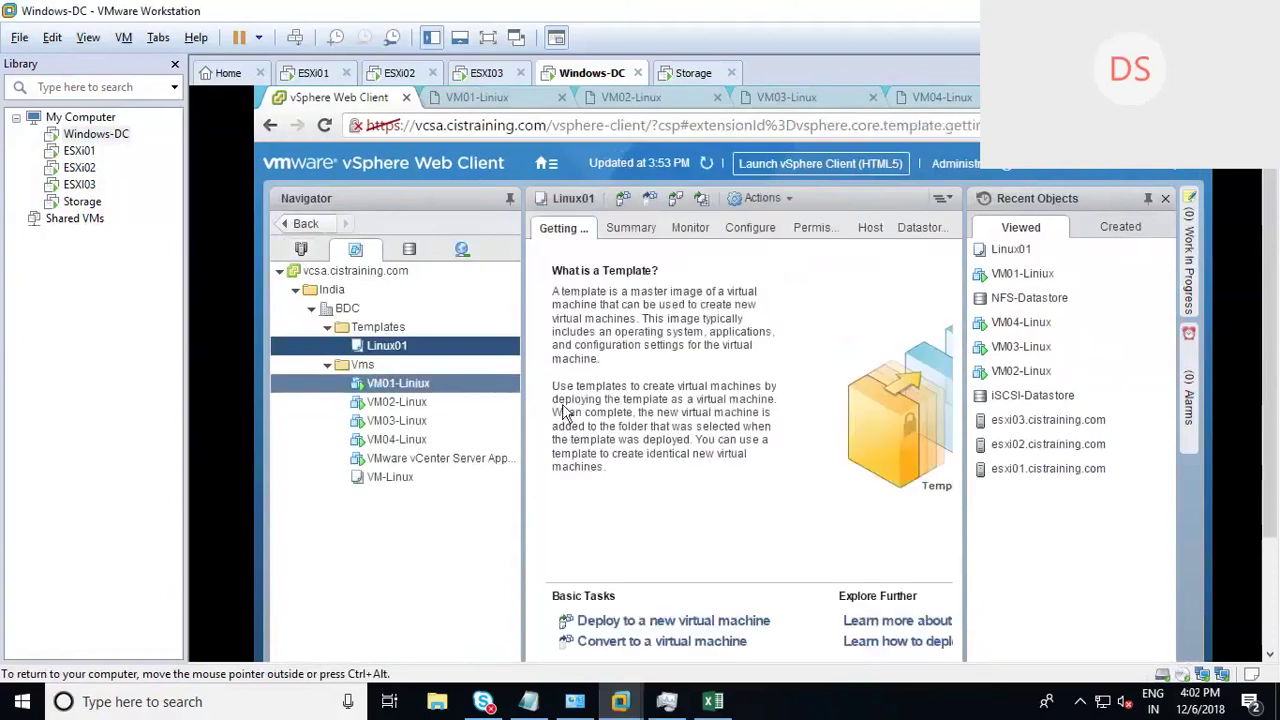
{"action": "left_click", "coordinate": [921, 227]}
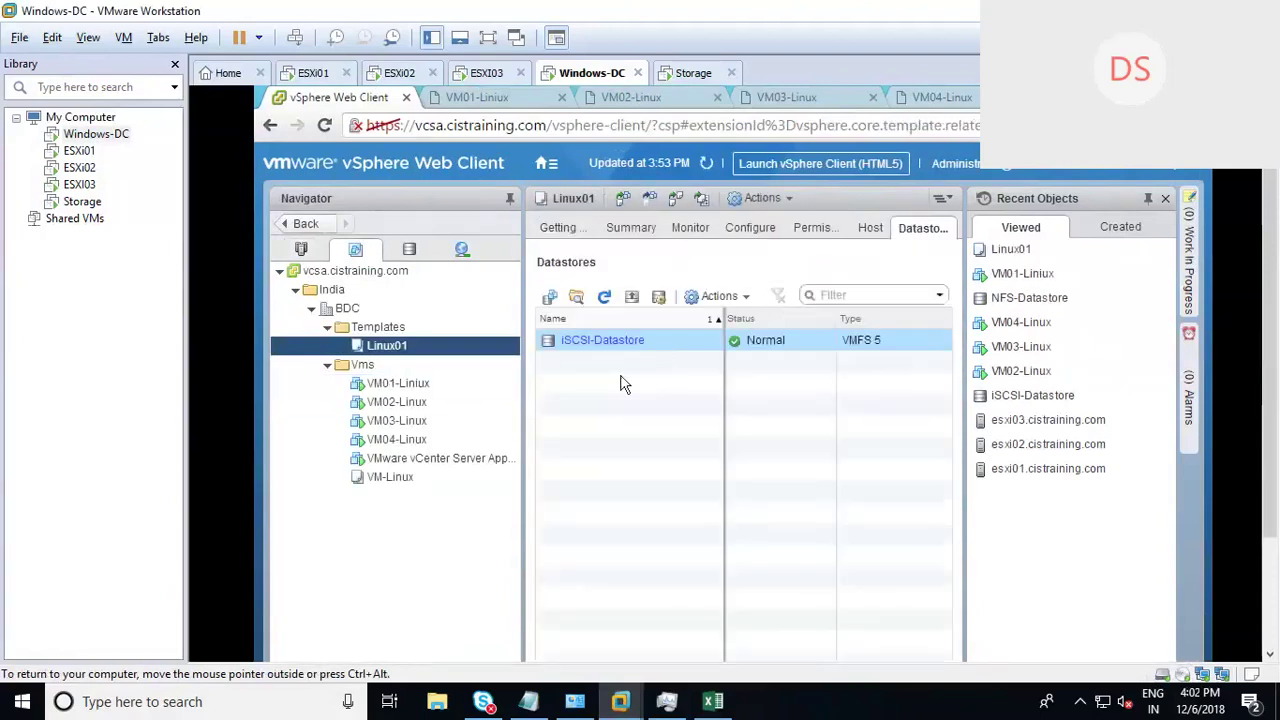
{"action": "left_click", "coordinate": [410, 385]}
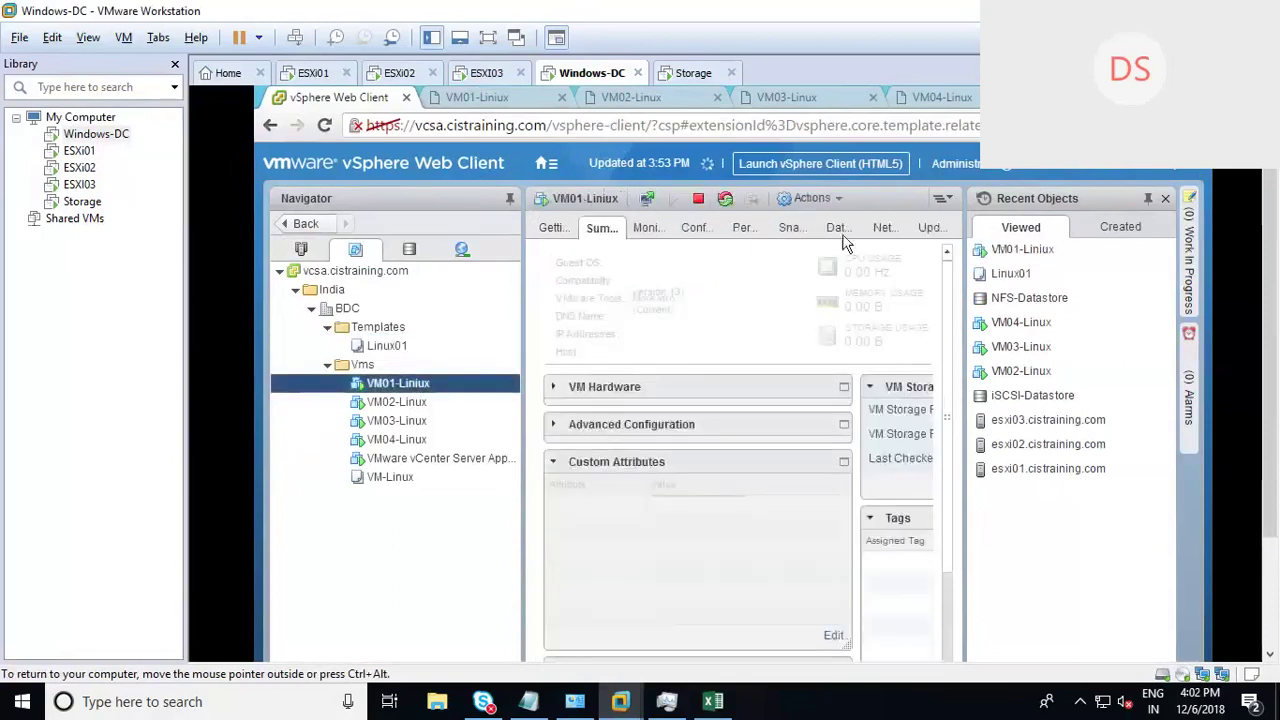
{"action": "left_click", "coordinate": [838, 232]}
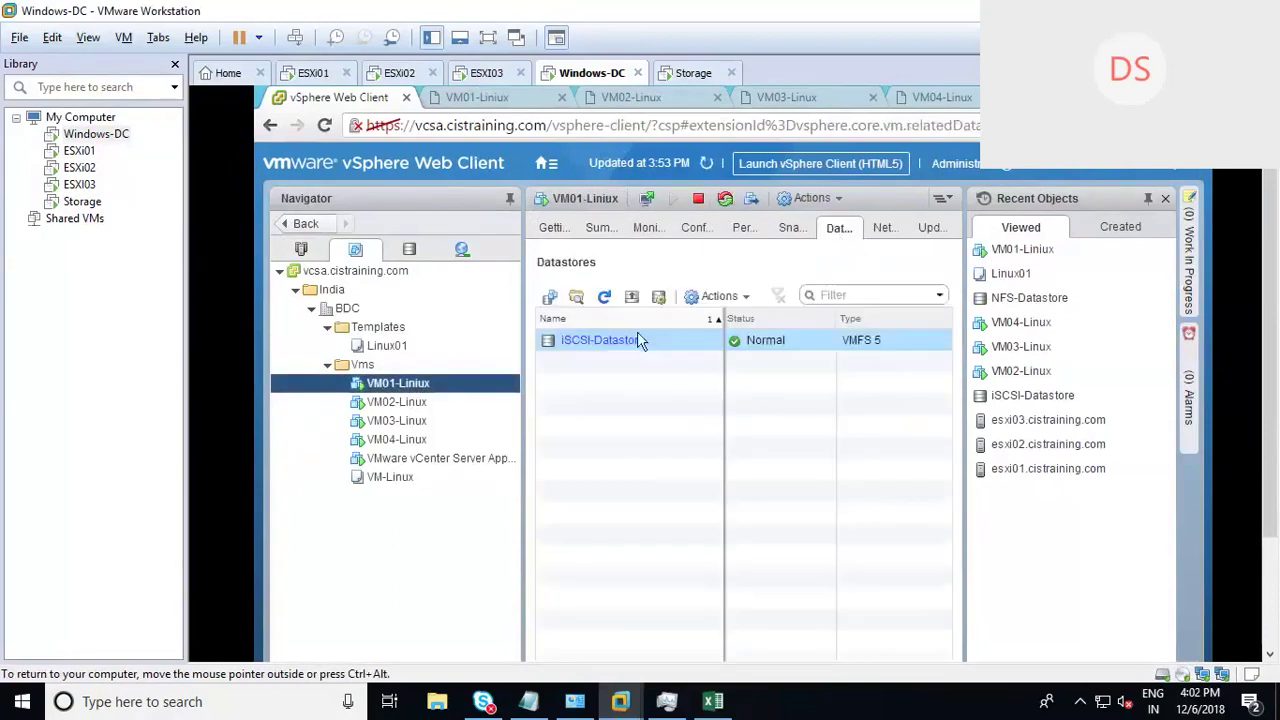
{"action": "left_click", "coordinate": [930, 388]}
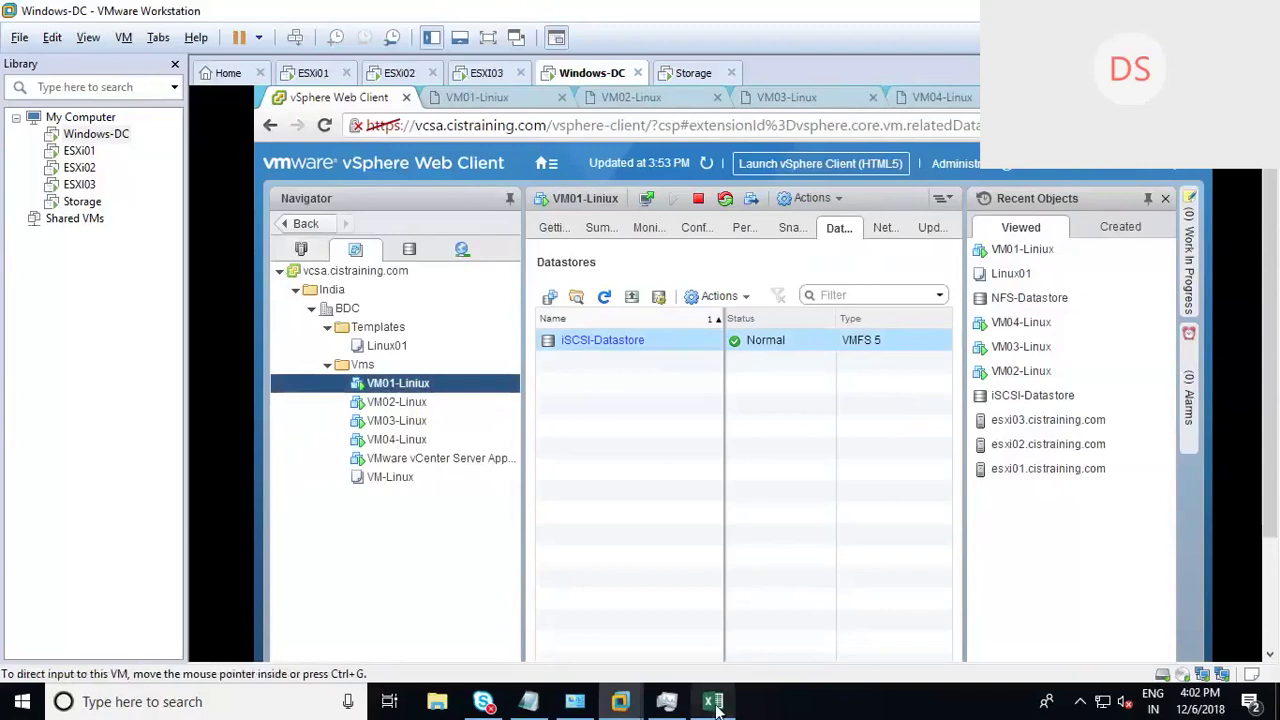
Step: Check VM01's host ESXI 2 in Excel, then return to vSphere's Hosts and Clusters view
{"action": "left_click", "coordinate": [714, 703]}
{"action": "left_click", "coordinate": [346, 329]}
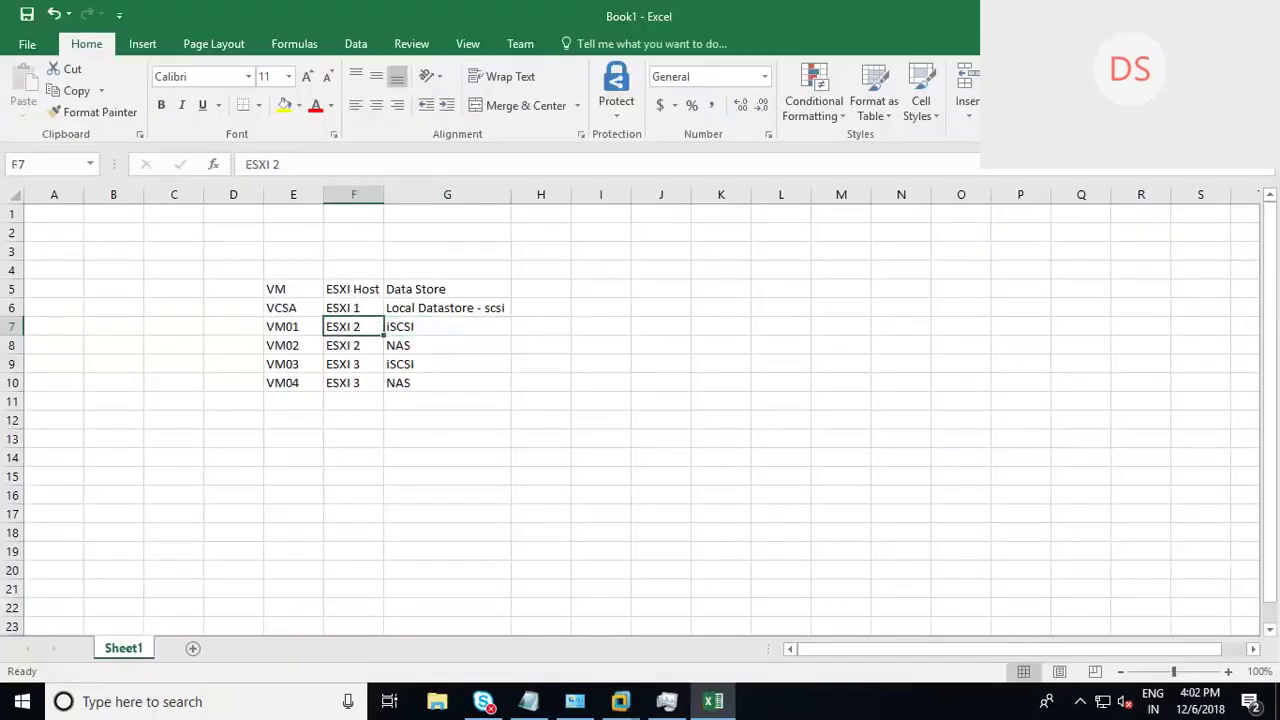
{"action": "left_click", "coordinate": [621, 702]}
{"action": "left_click", "coordinate": [301, 250]}
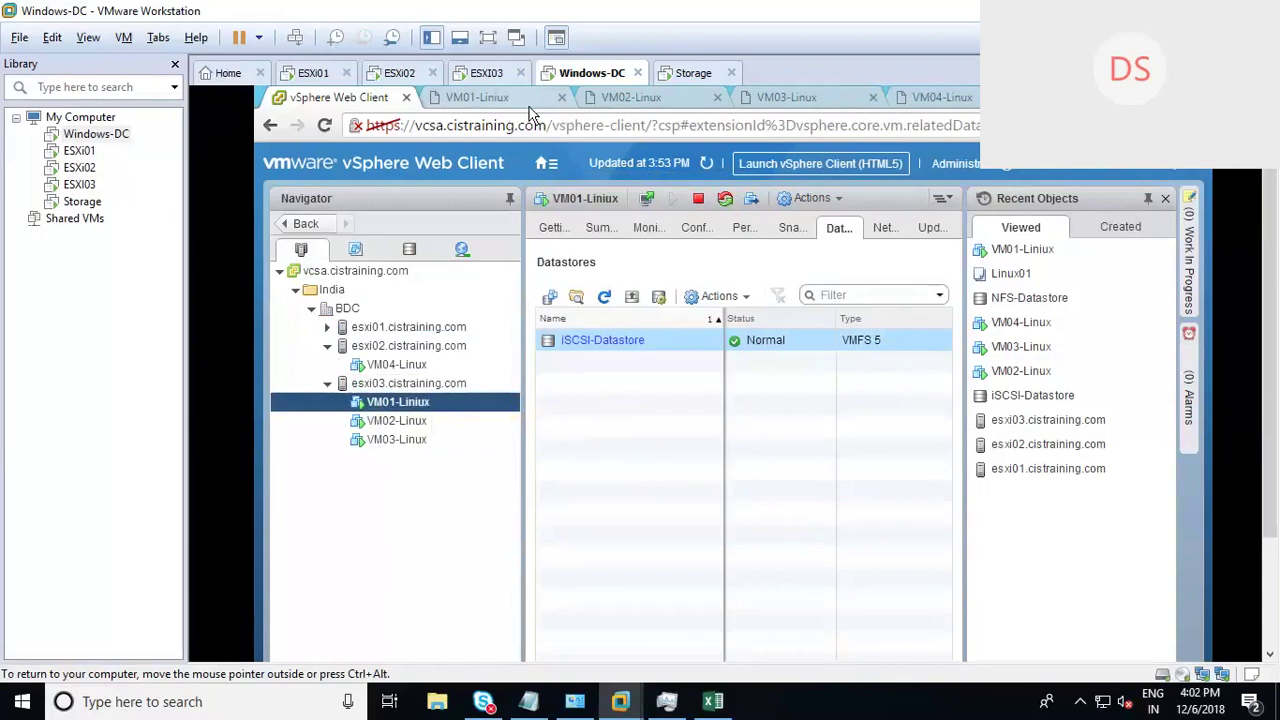
Step: Check the VM04 and VM01 consoles and the summaries of VM04-Linux and VM01-Liniux
{"action": "left_click", "coordinate": [940, 97]}
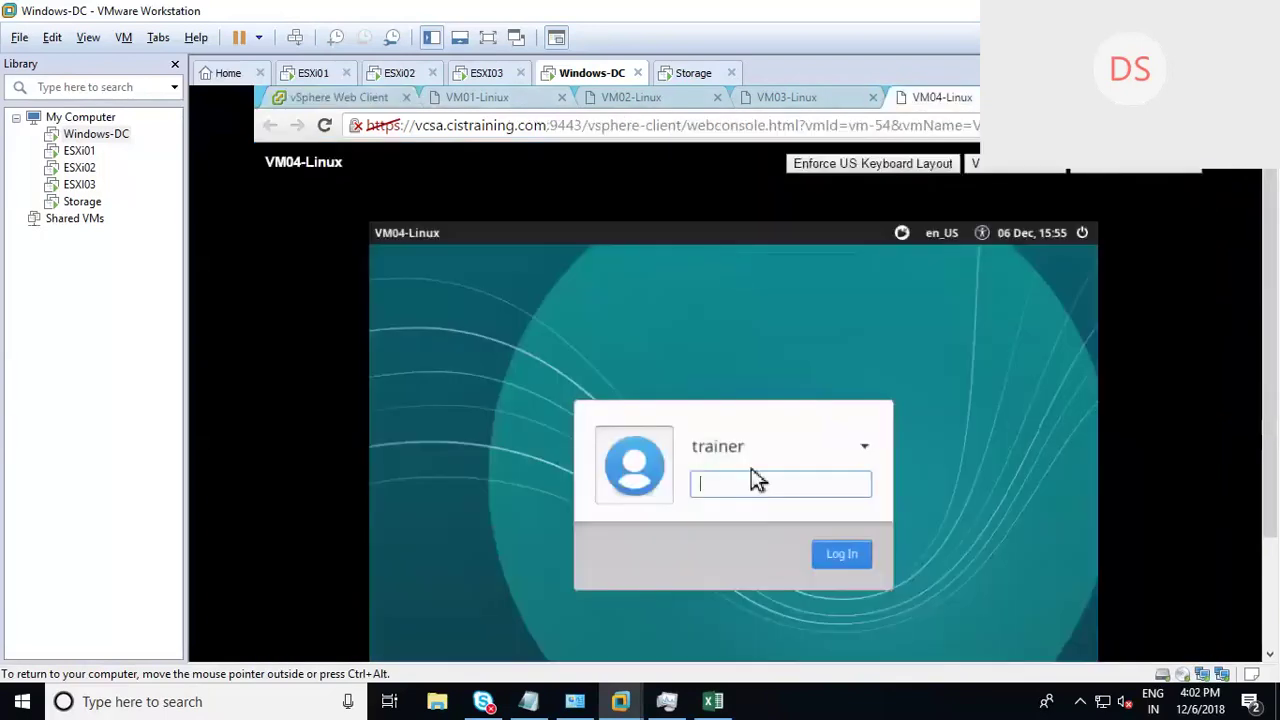
{"action": "left_click", "coordinate": [473, 97]}
{"action": "left_click", "coordinate": [360, 97]}
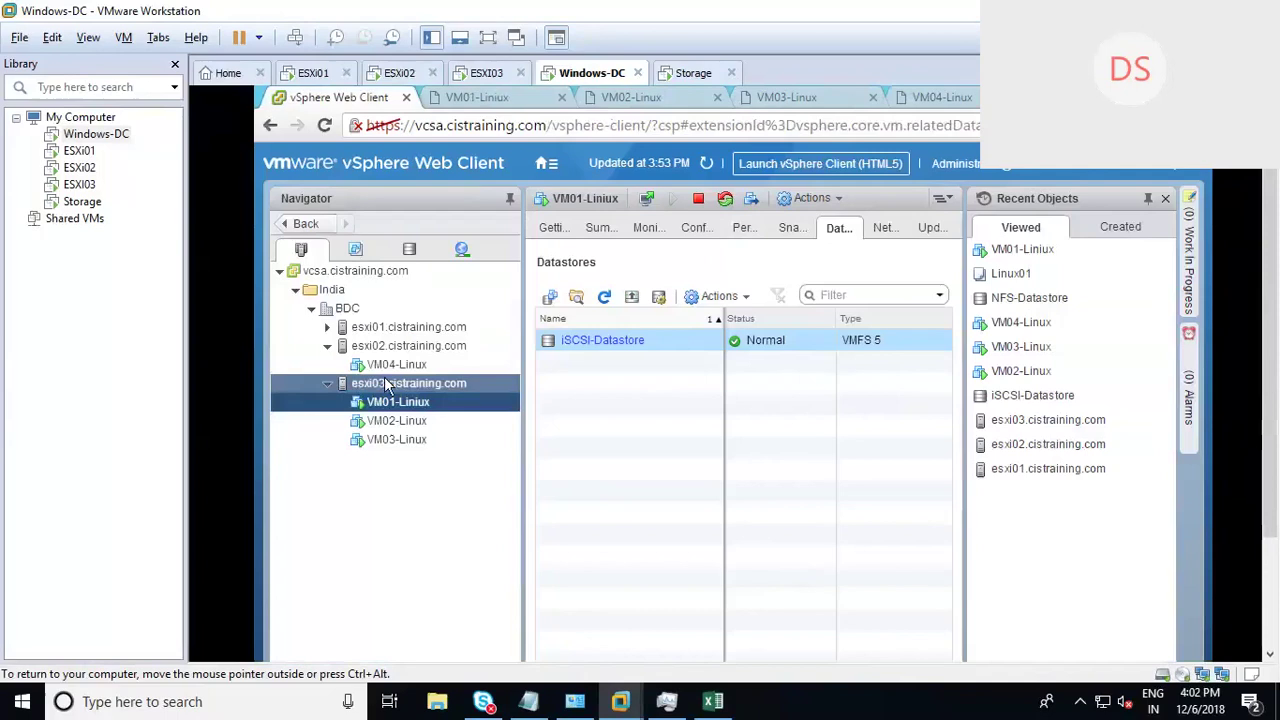
{"action": "left_click", "coordinate": [556, 229]}
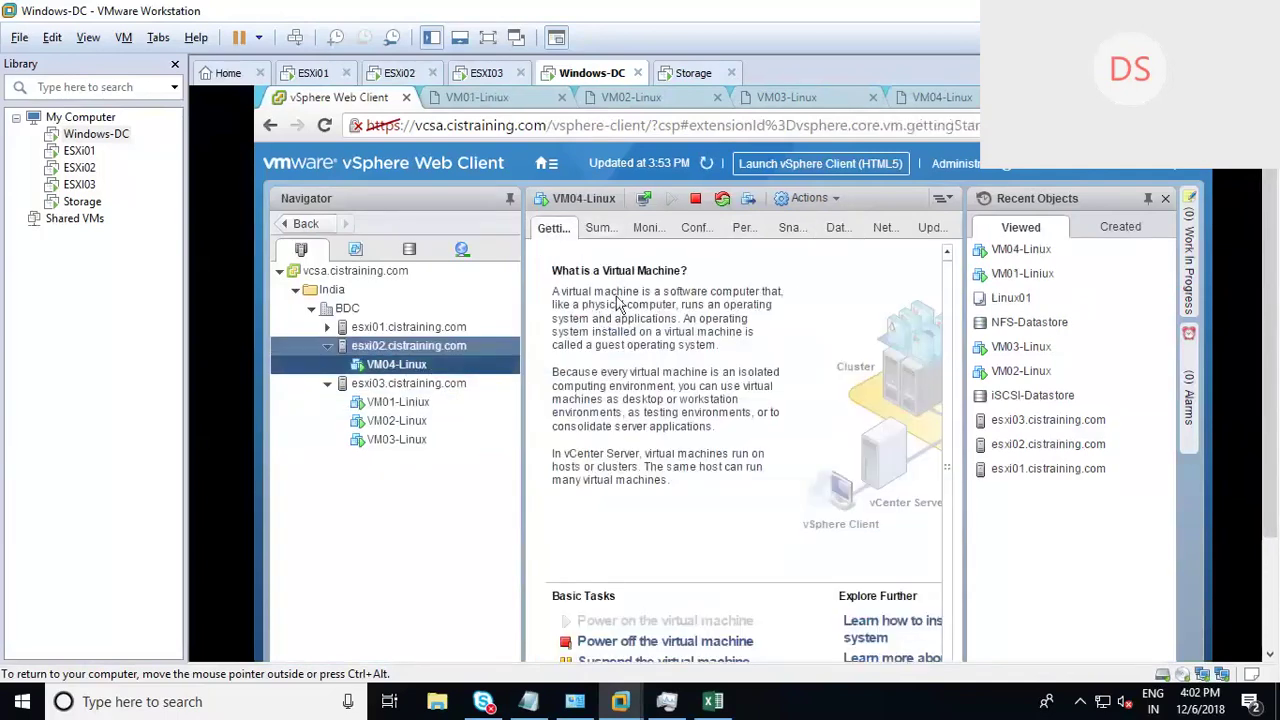
{"action": "left_click", "coordinate": [603, 230]}
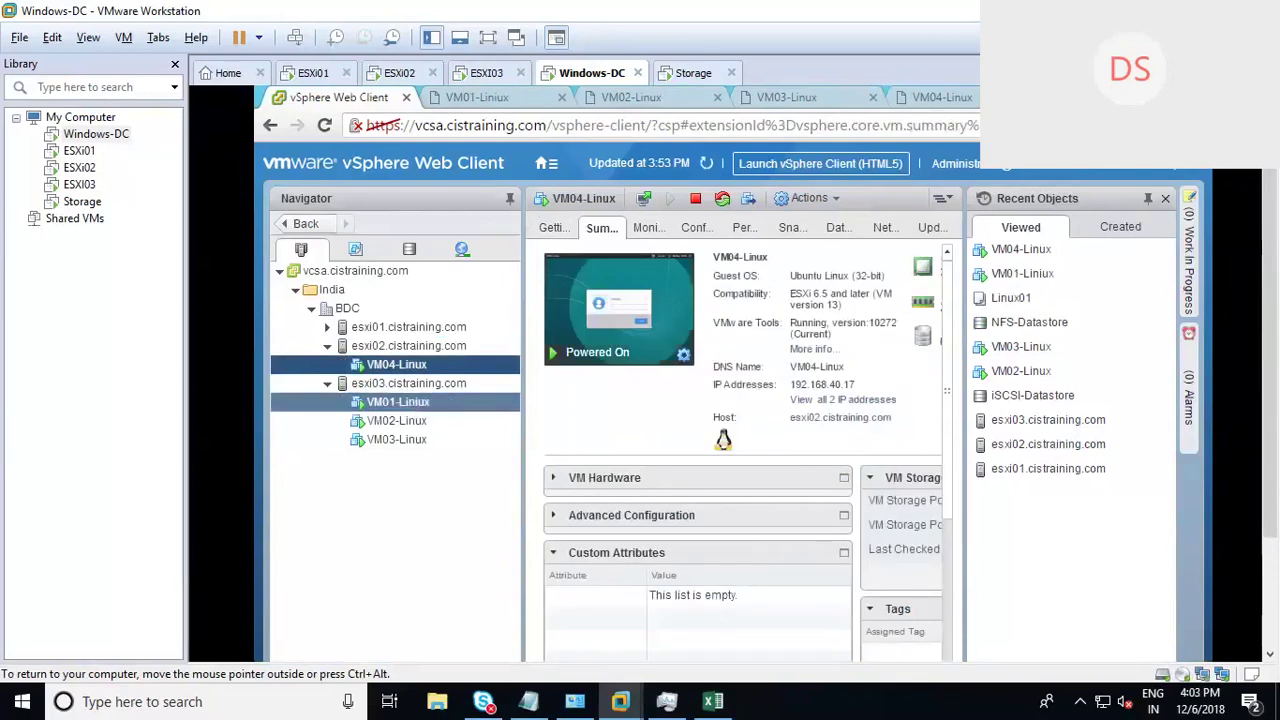
{"action": "left_click", "coordinate": [398, 401]}
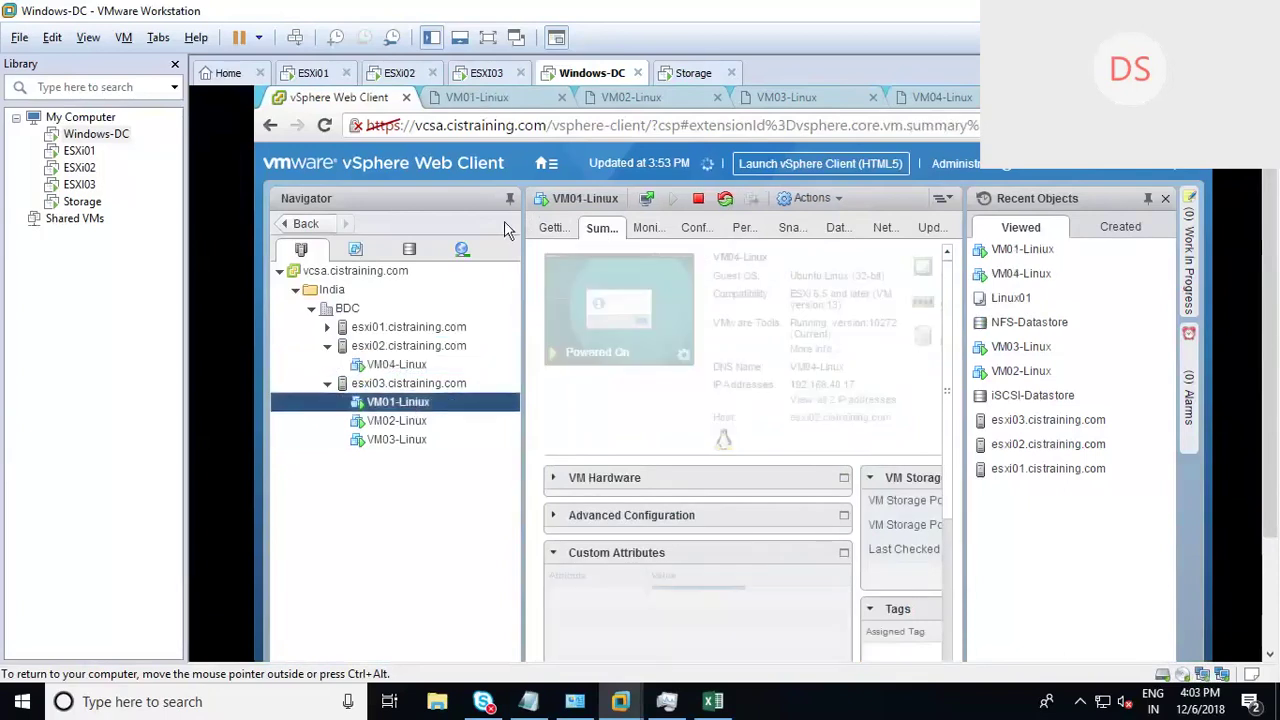
Step: Open a terminal on VM01's desktop and run ping 192.168.40.17
{"action": "left_click", "coordinate": [479, 98]}
{"action": "right_click", "coordinate": [602, 358]}
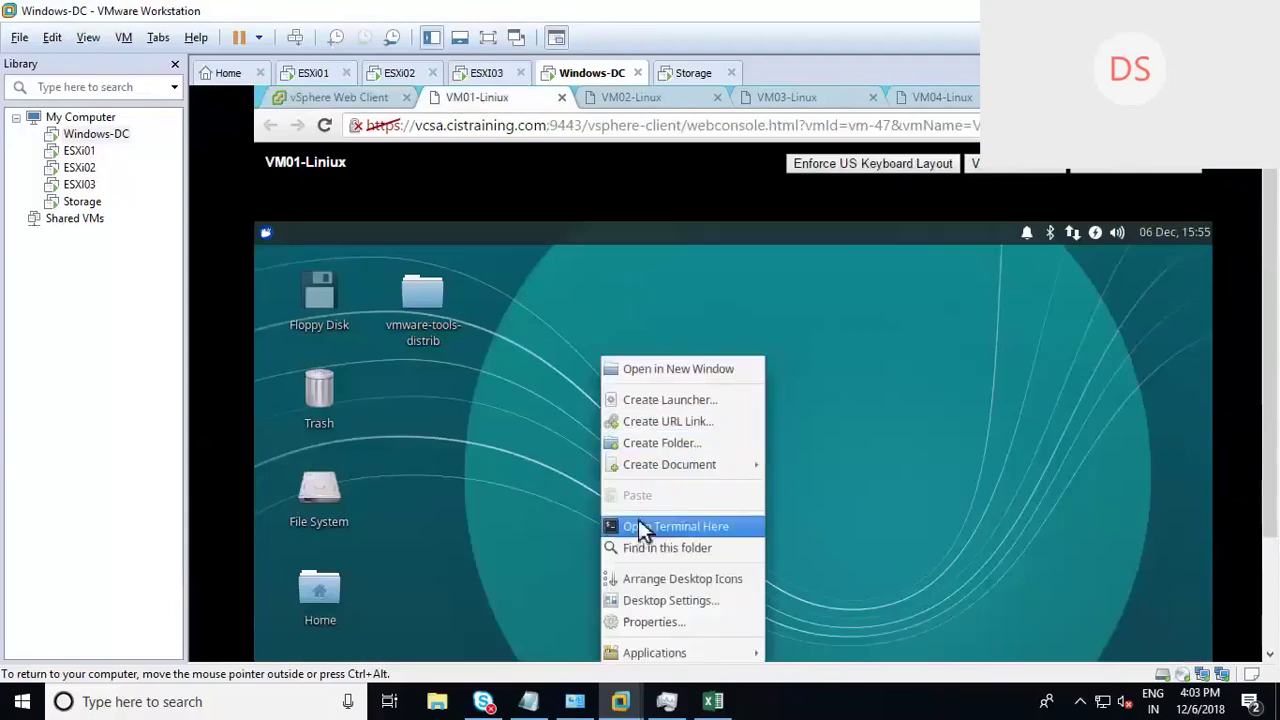
{"action": "left_click", "coordinate": [641, 528]}
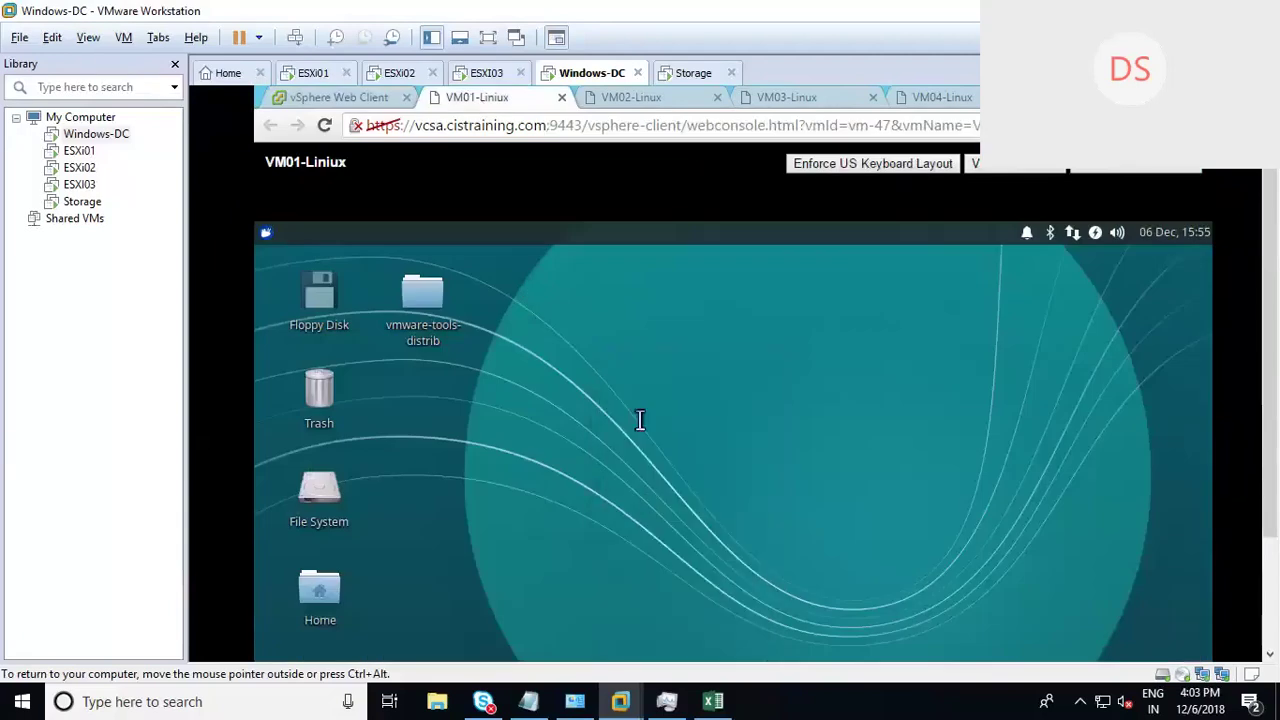
{"action": "type", "text": "pin"}
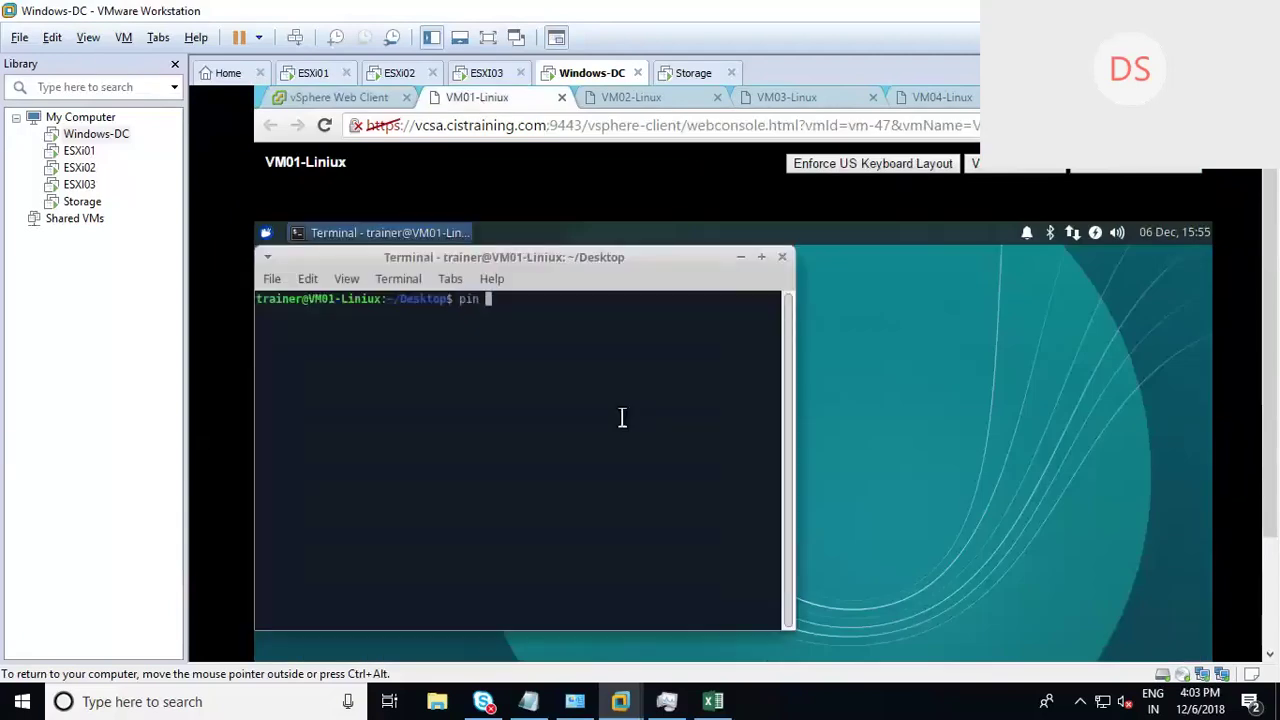
{"action": "key", "text": "BackSpace"}
{"action": "type", "text": "g 192.168"}
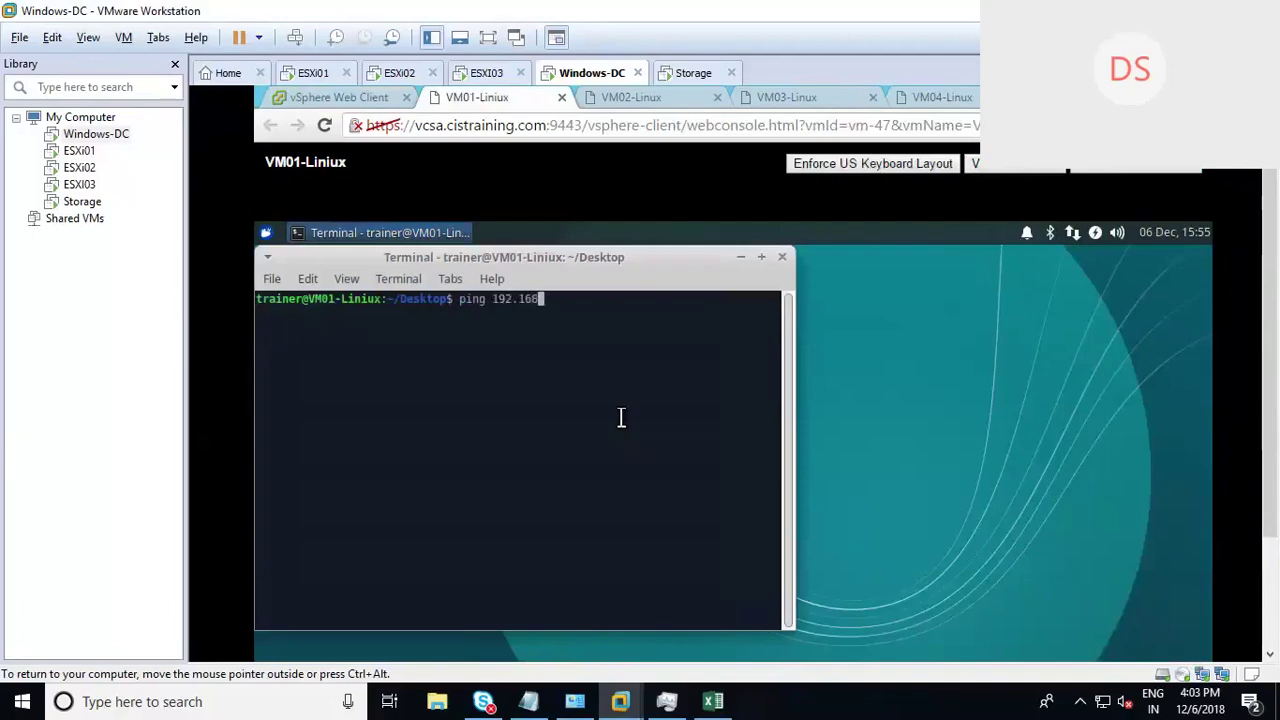
{"action": "type", "text": ".40.17"}
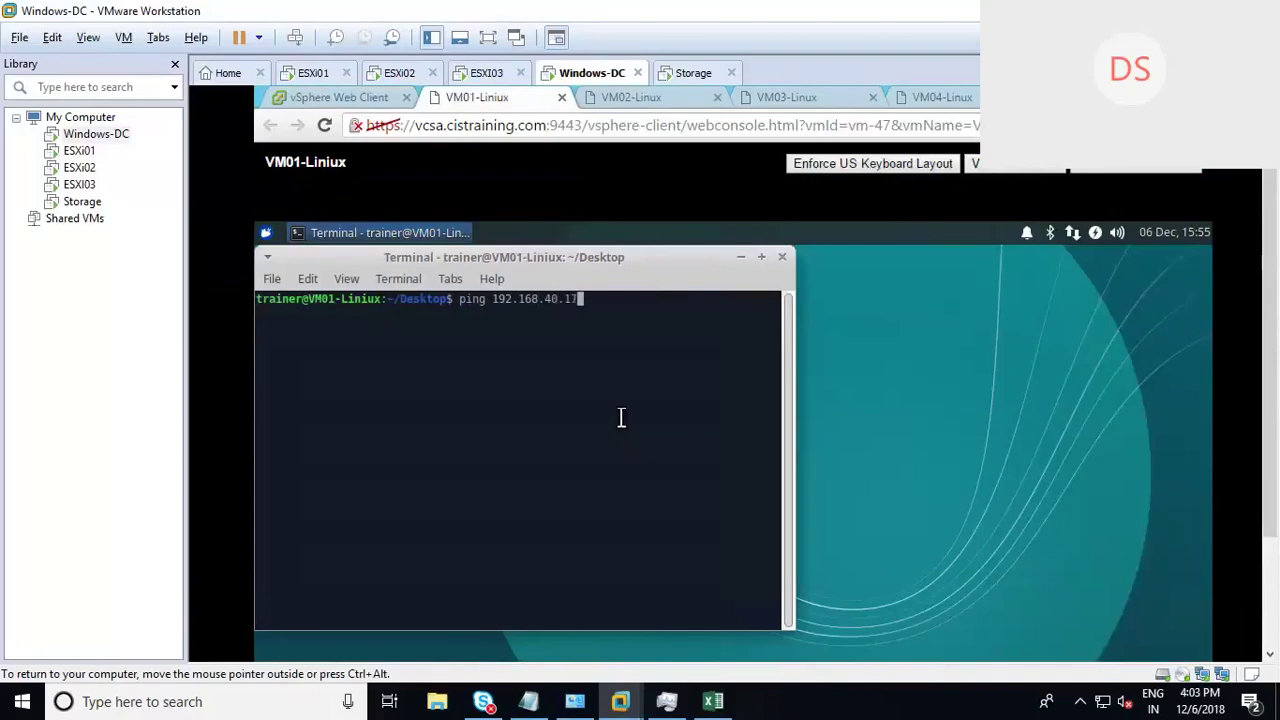
{"action": "key", "text": "Return"}
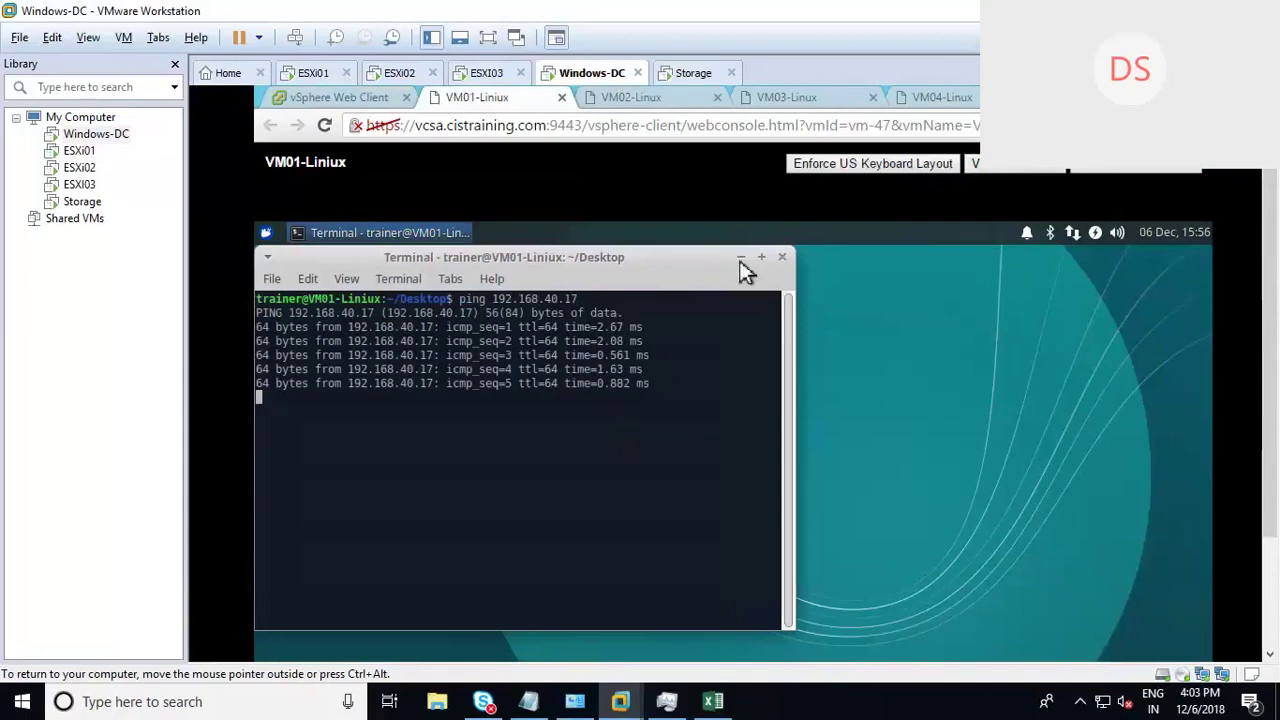
Step: Migrate VM01-Liniux to esxi02, compute only, same network, high priority; watch Recent Tasks
{"action": "left_click", "coordinate": [321, 99]}
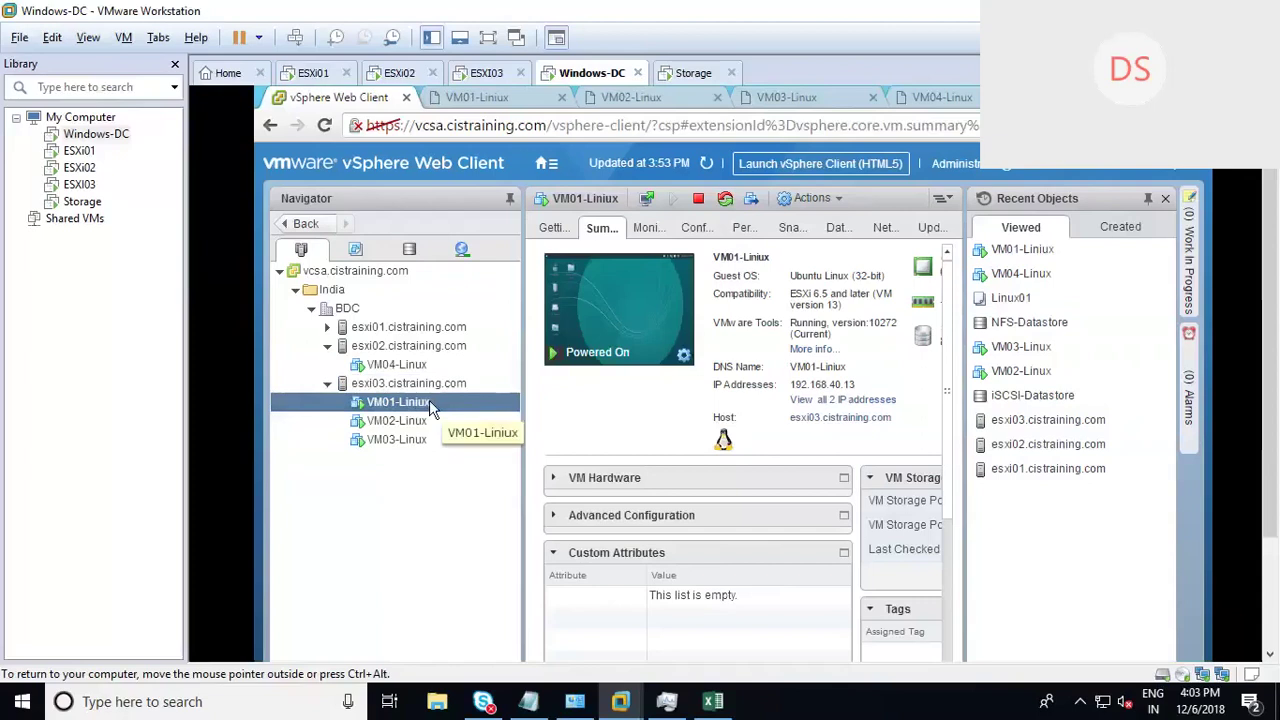
{"action": "right_click", "coordinate": [430, 403]}
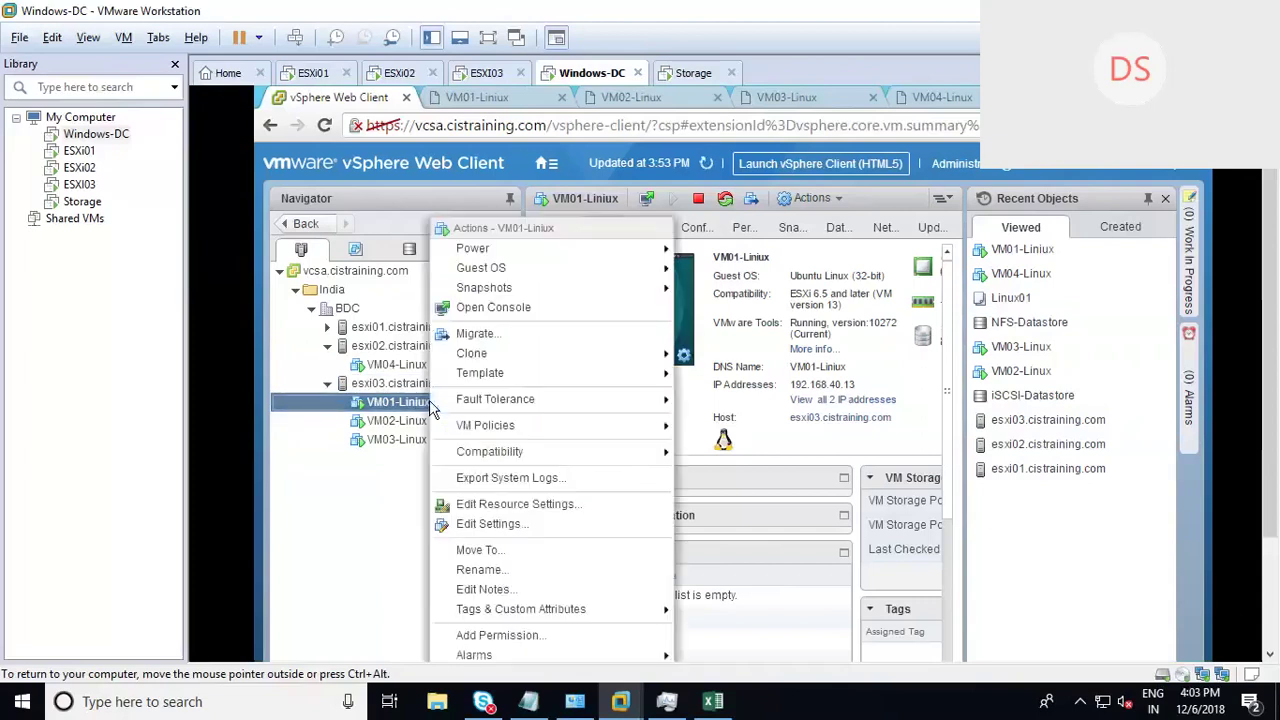
{"action": "left_click", "coordinate": [499, 340]}
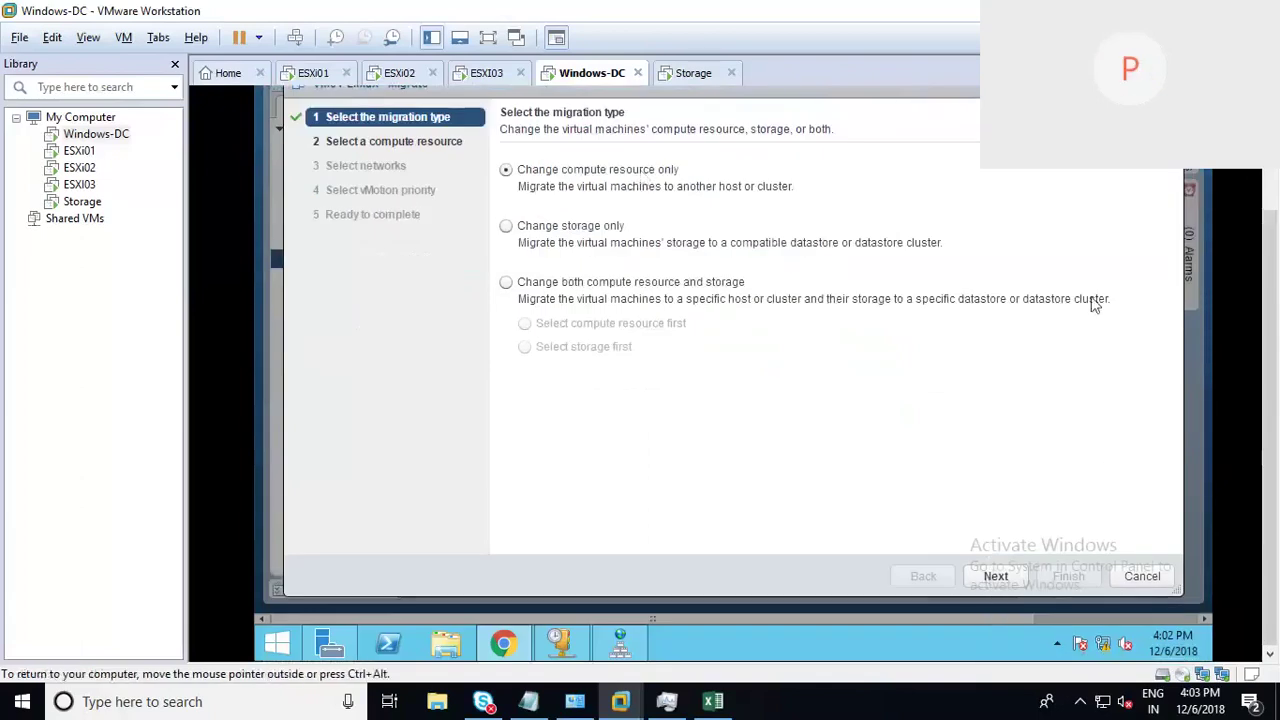
{"action": "left_click", "coordinate": [996, 577]}
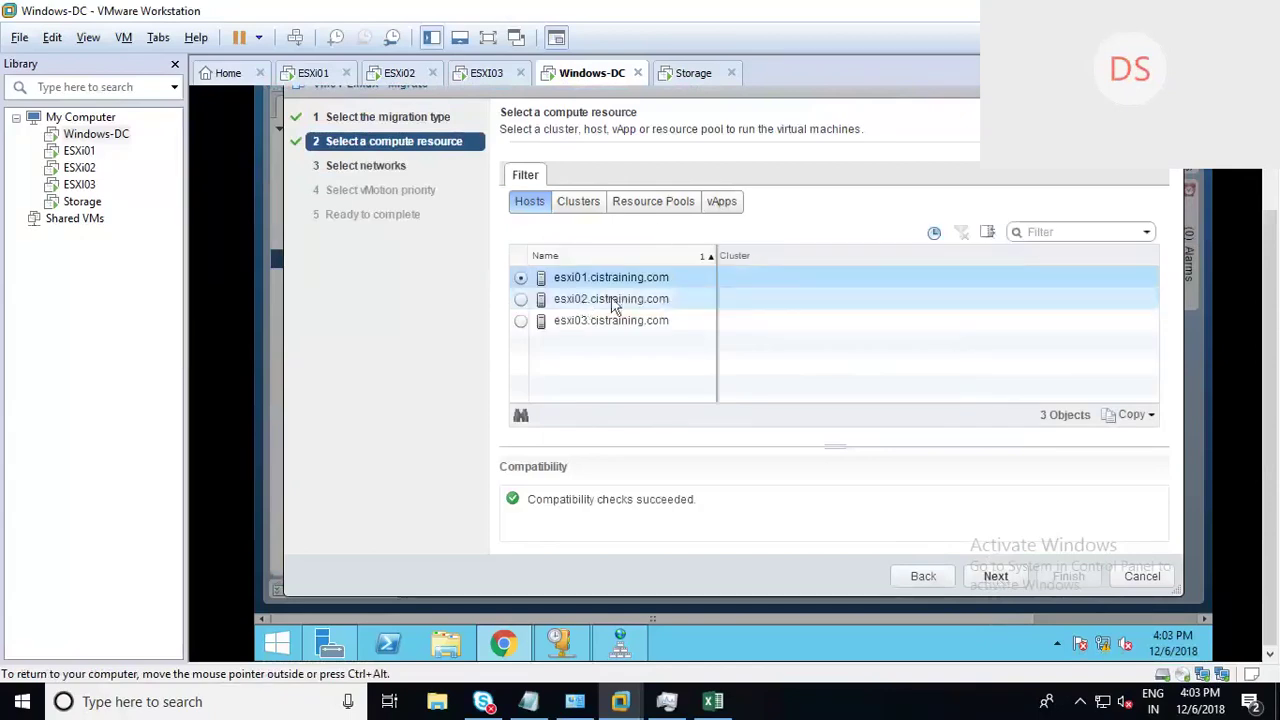
{"action": "left_click", "coordinate": [586, 302]}
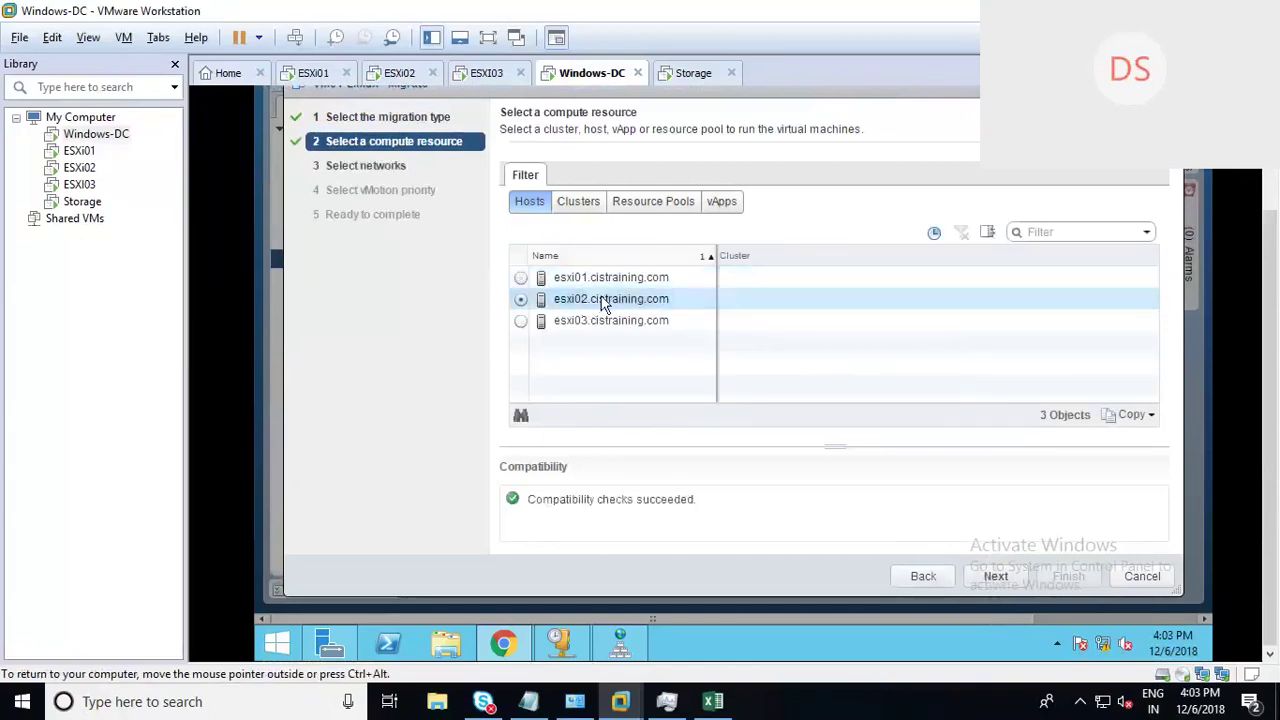
{"action": "left_click", "coordinate": [1003, 582]}
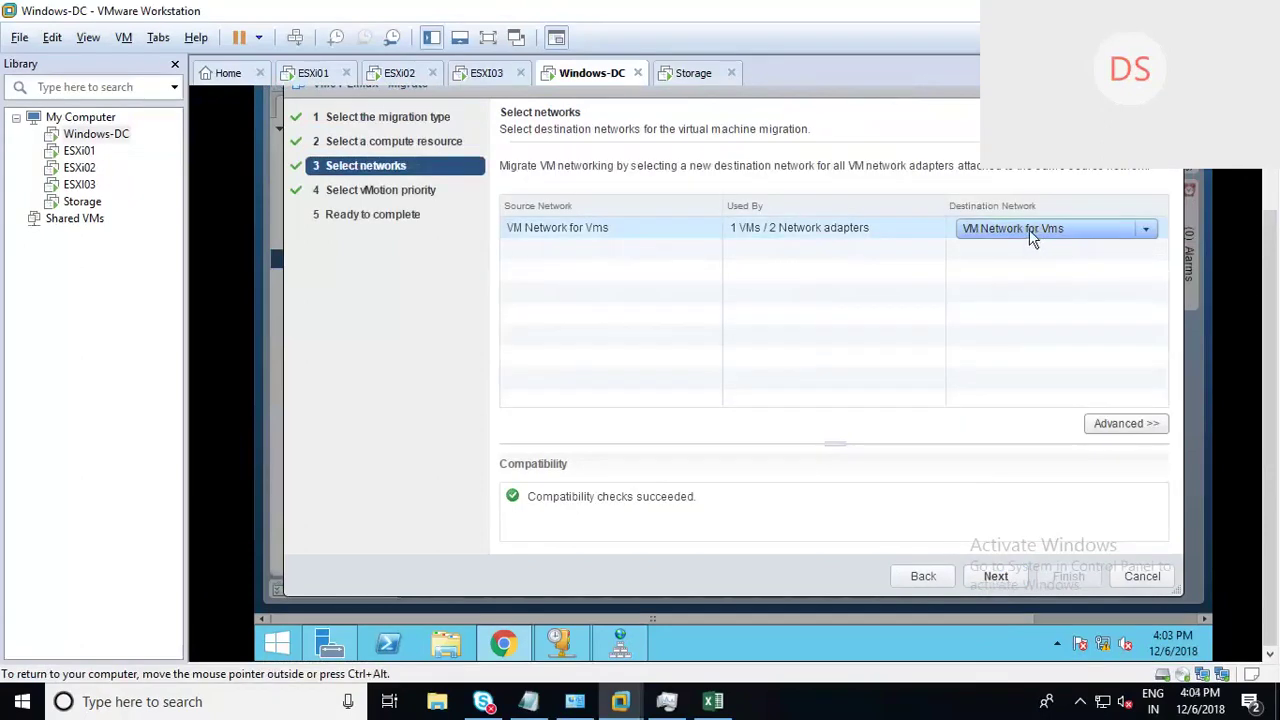
{"action": "left_click", "coordinate": [994, 577]}
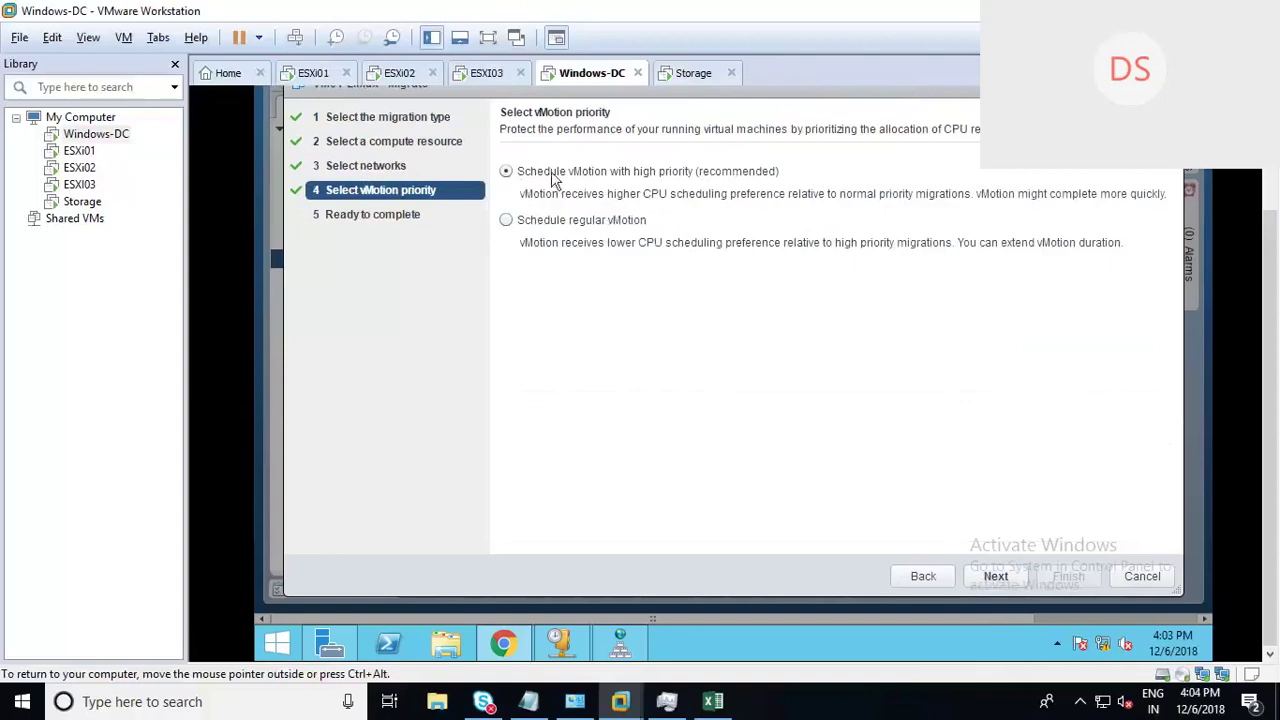
{"action": "left_click", "coordinate": [995, 577]}
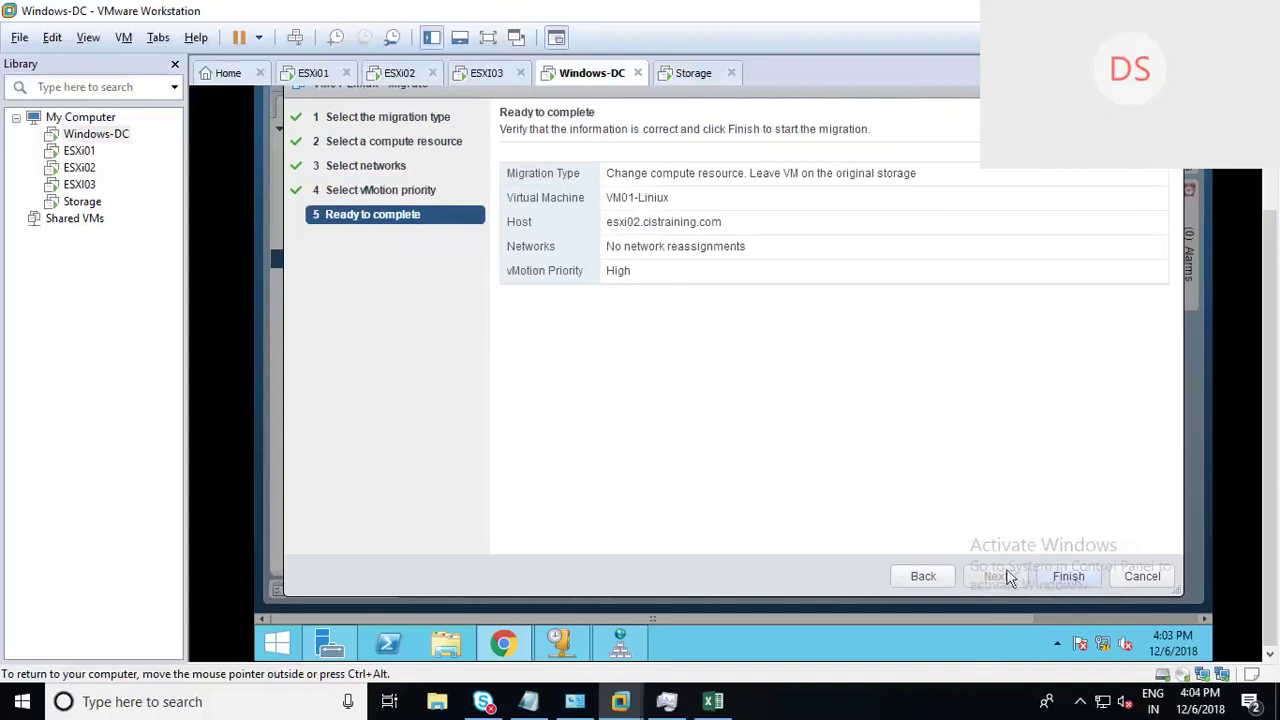
{"action": "left_click", "coordinate": [1068, 576]}
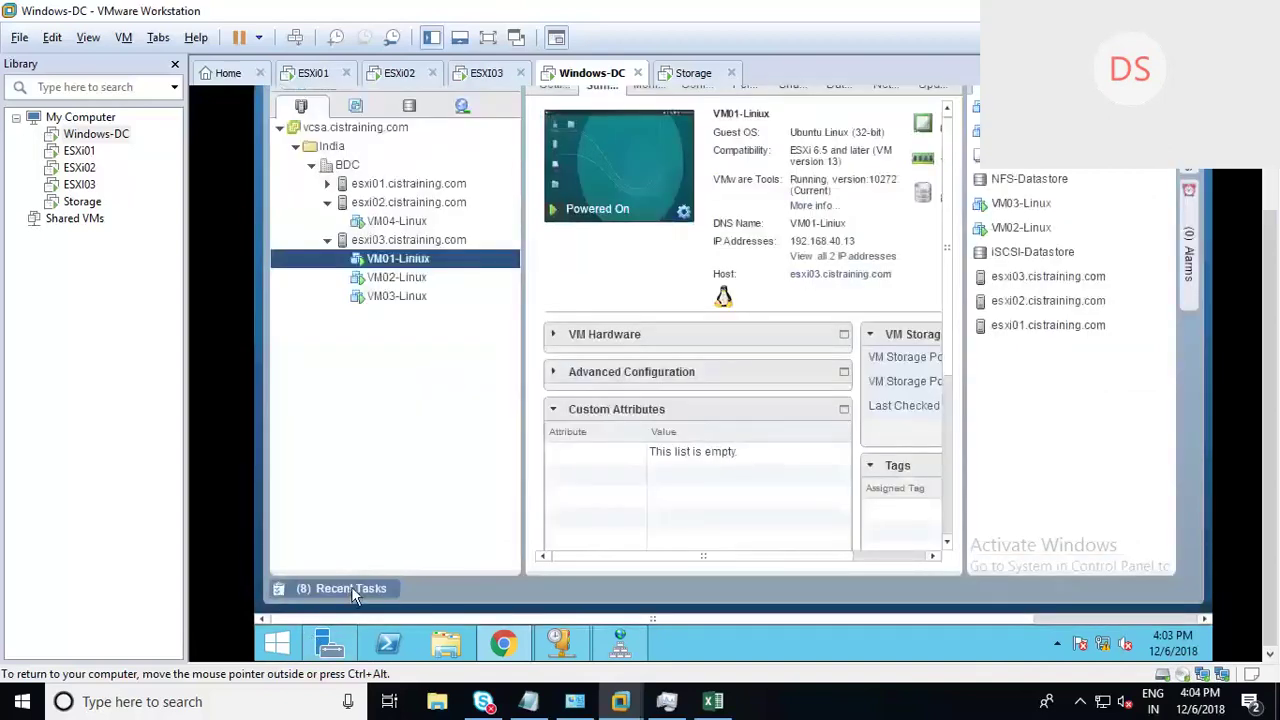
{"action": "left_click", "coordinate": [351, 588]}
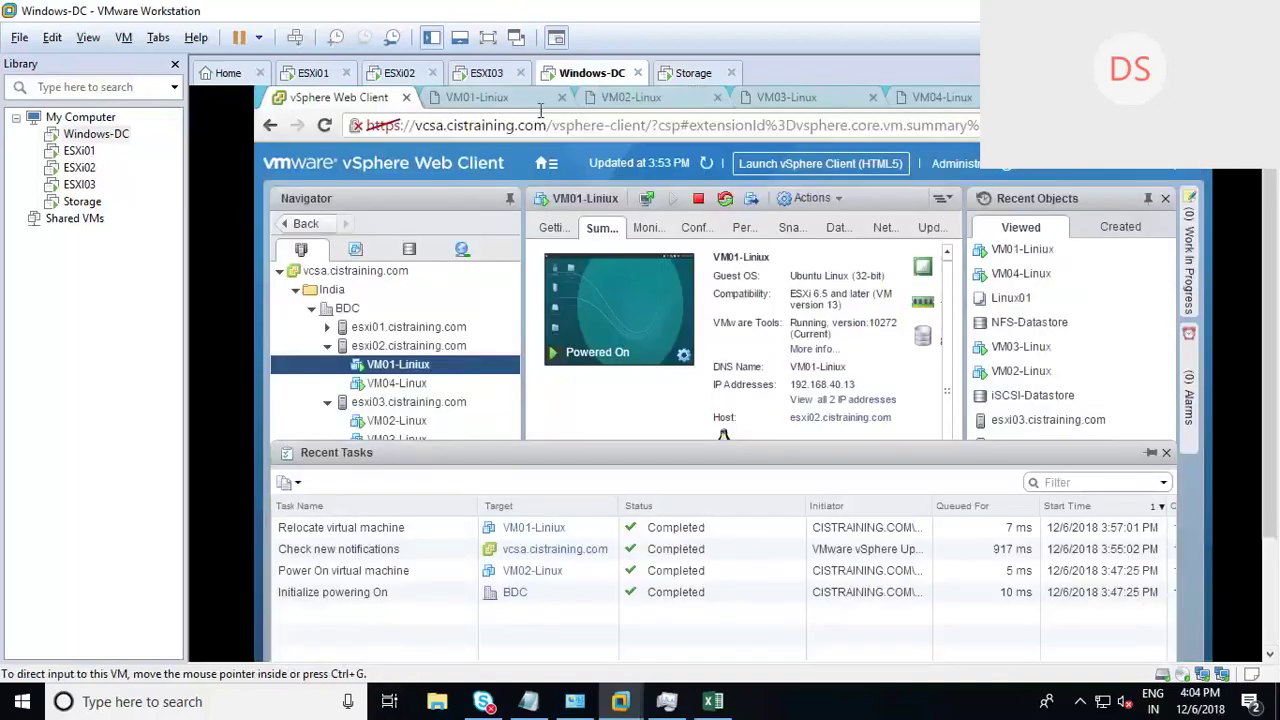
Step: Reload VM01's console and stop the ping to show its statistics
{"action": "left_click", "coordinate": [477, 97]}
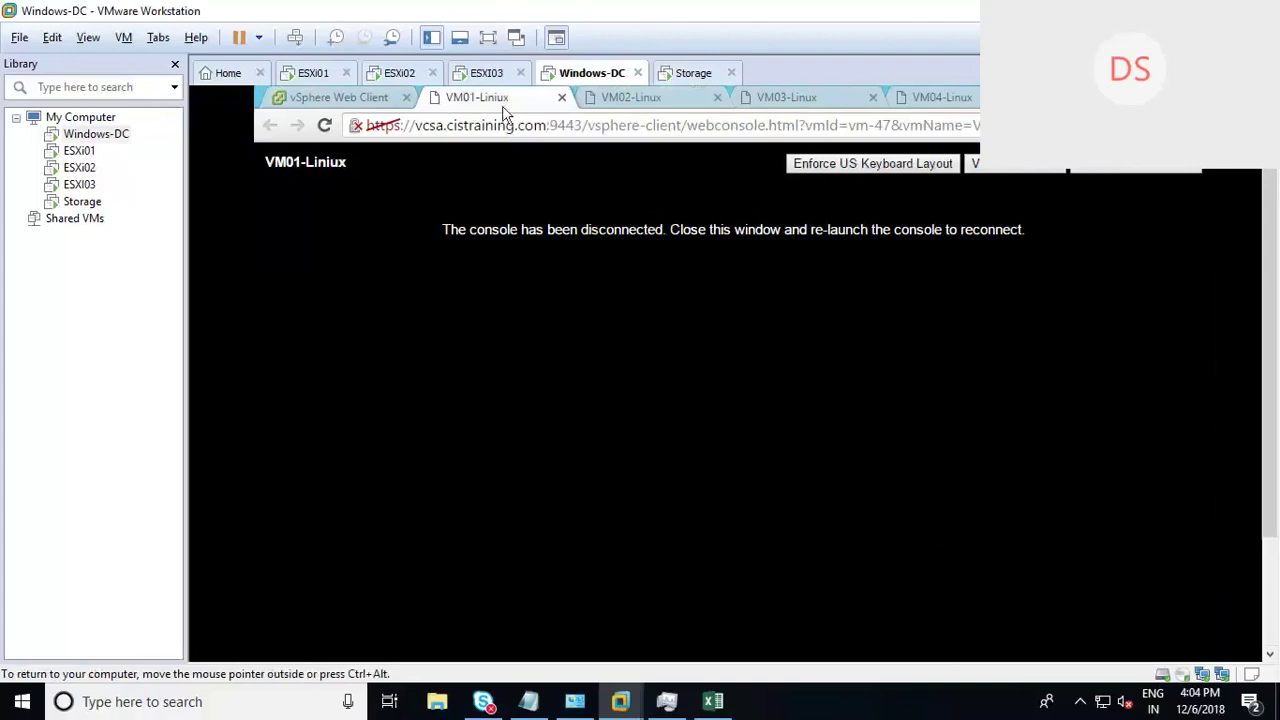
{"action": "right_click", "coordinate": [503, 104]}
{"action": "left_click", "coordinate": [545, 143]}
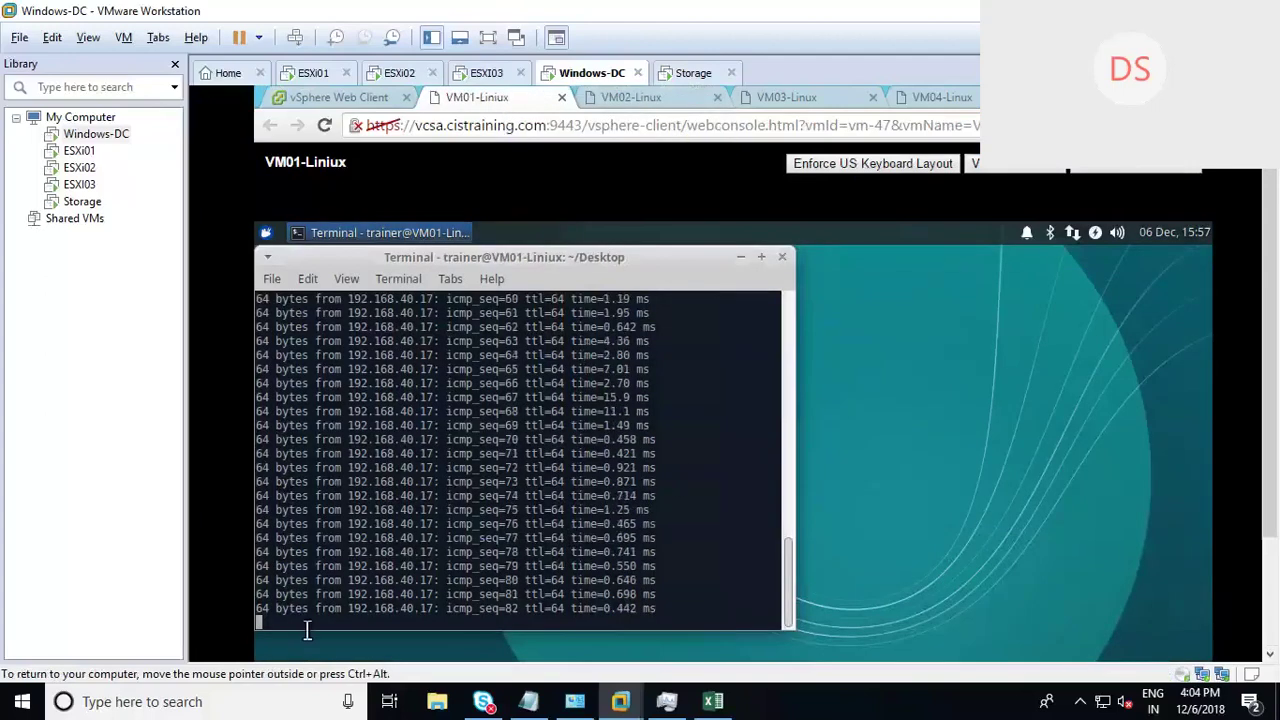
{"action": "key", "text": "ctrl+c"}
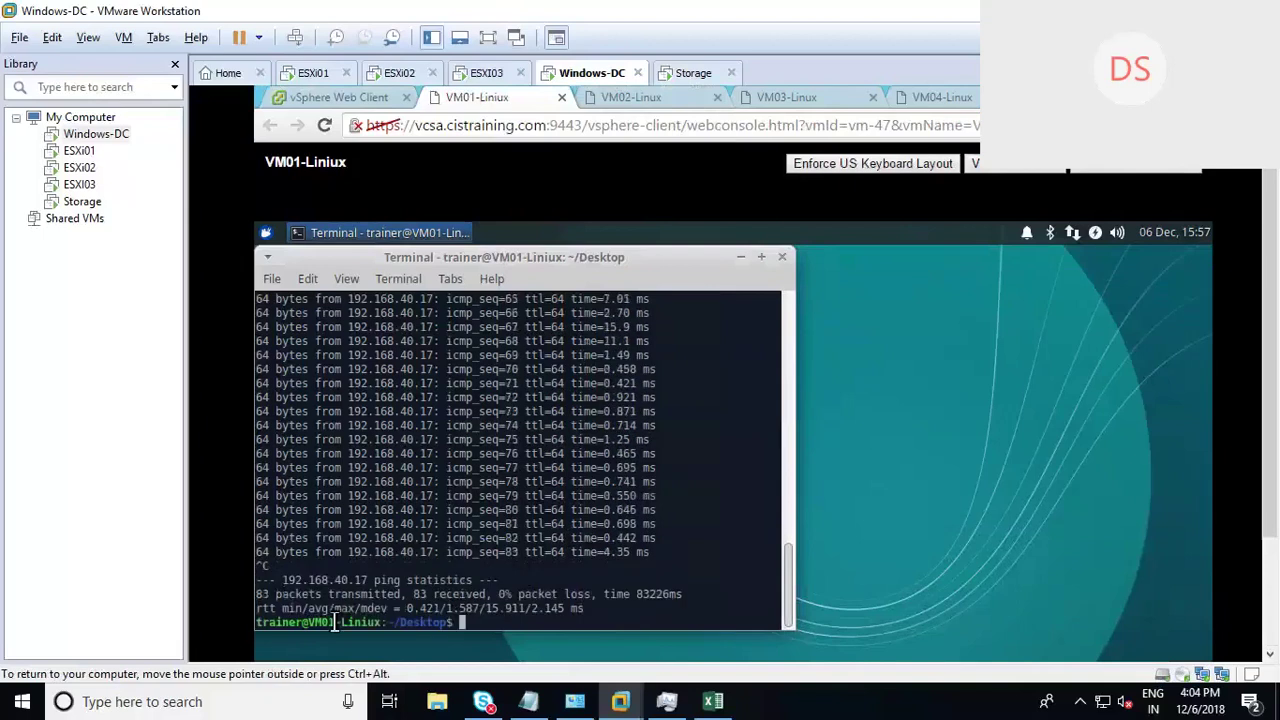
Step: Review ping reply times like 2.67, 15.9 and 11.1 ms, then bring up the Excel table
{"action": "left_click_drag", "start_coordinate": [793, 572], "coordinate": [811, 314]}
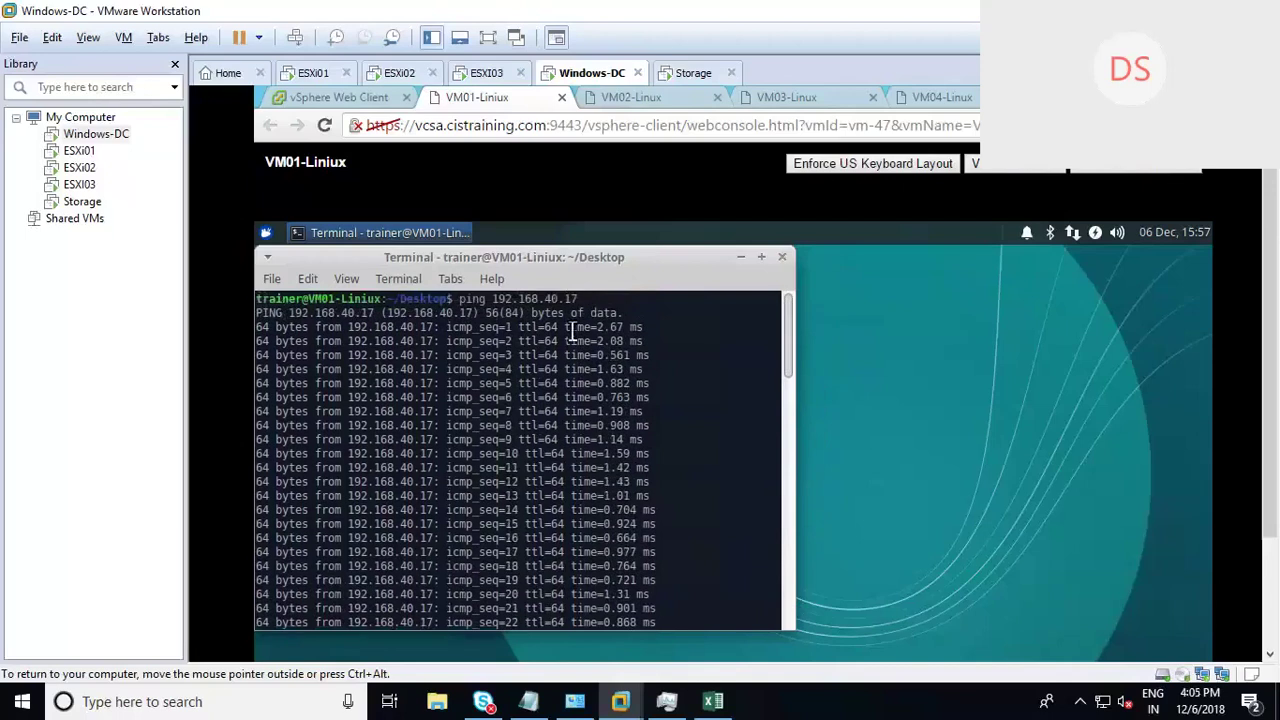
{"action": "double_click", "coordinate": [572, 333]}
{"action": "left_click_drag", "start_coordinate": [646, 355], "coordinate": [637, 523]}
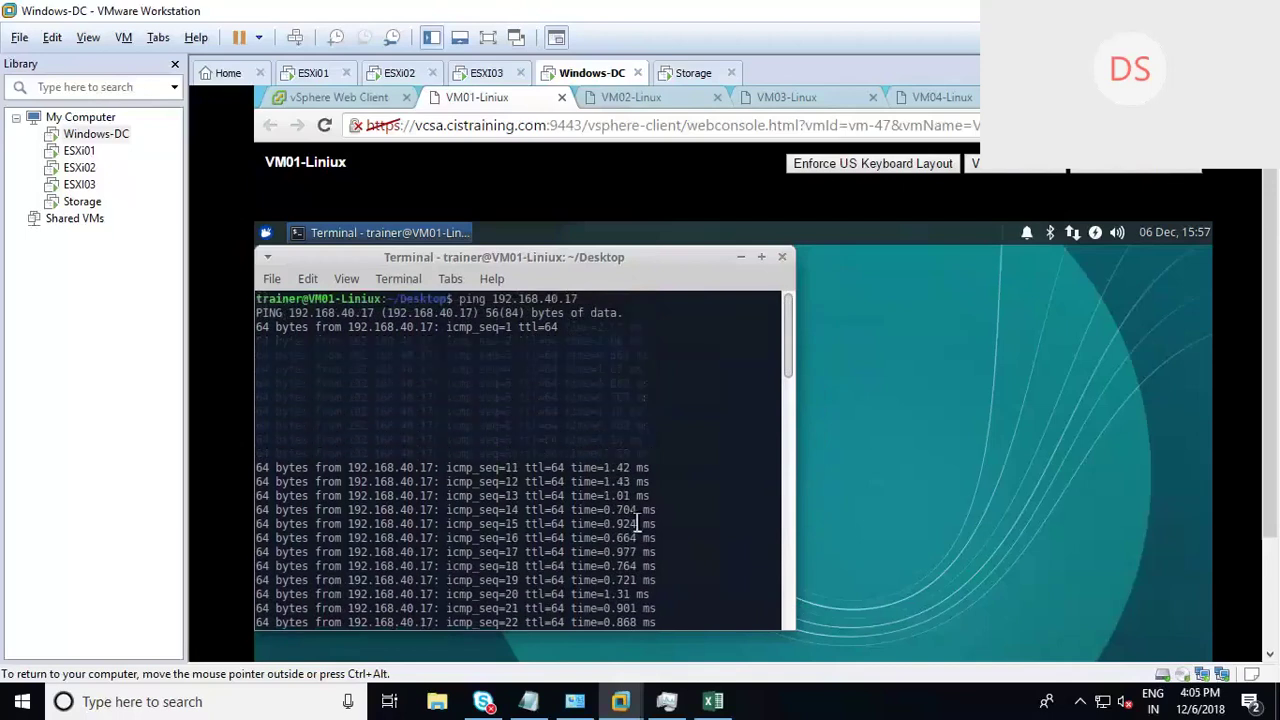
{"action": "left_click_drag", "start_coordinate": [789, 367], "coordinate": [791, 543]}
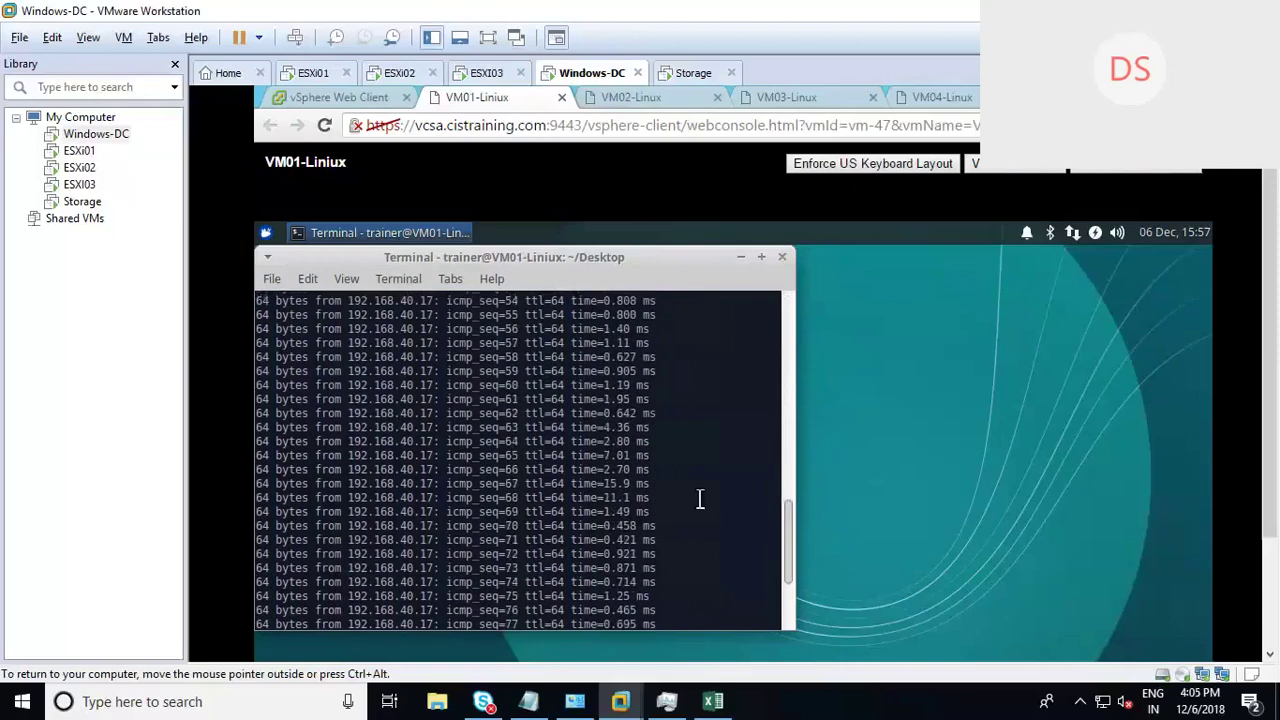
{"action": "left_click_drag", "start_coordinate": [668, 496], "coordinate": [577, 487]}
{"action": "left_click_drag", "start_coordinate": [680, 507], "coordinate": [268, 491]}
{"action": "key", "text": "ctrl+c"}
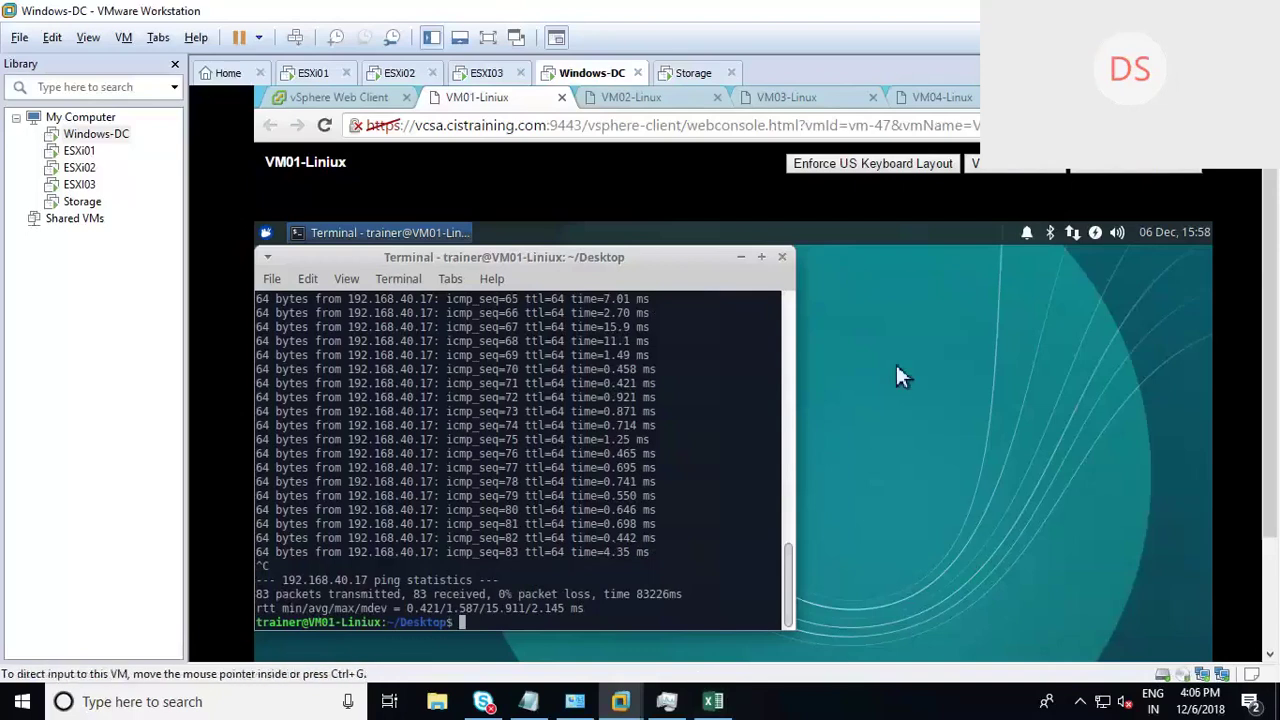
{"action": "left_click", "coordinate": [713, 703]}
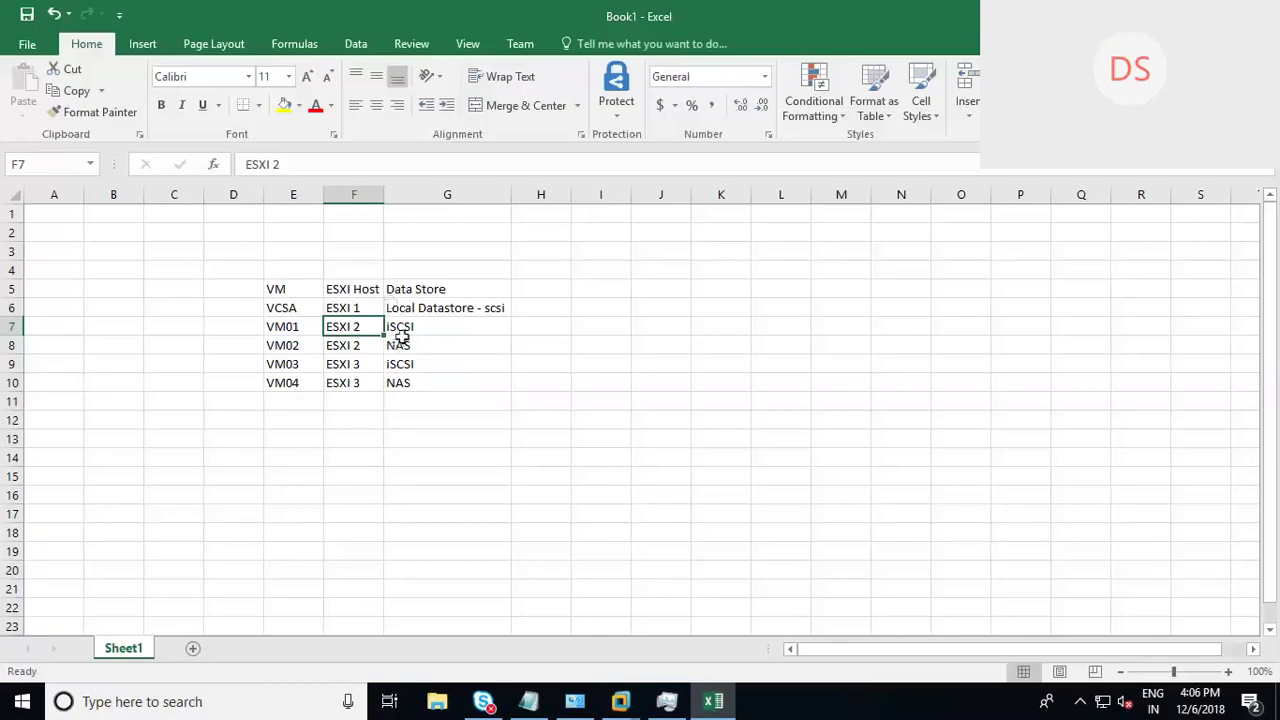
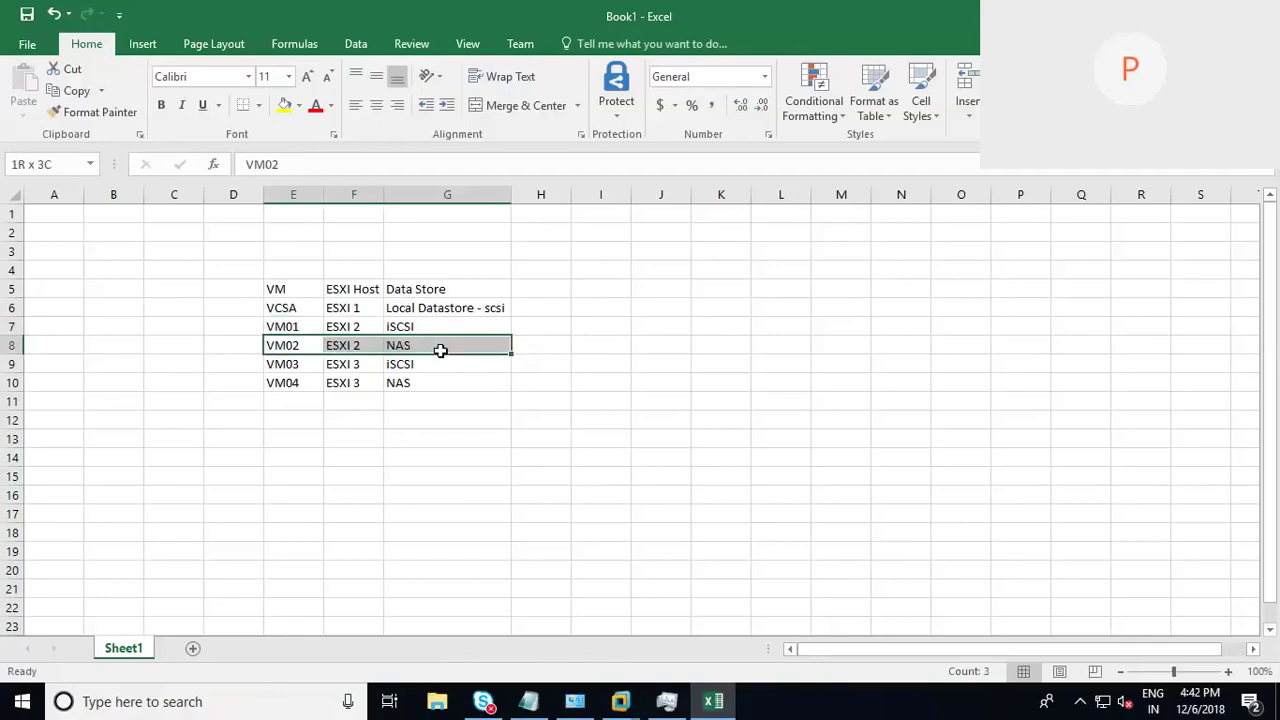
Step: Check VM02's row E8:G8, its host and NAS datastore, then show the desktop
{"action": "left_click_drag", "start_coordinate": [440, 350], "coordinate": [440, 352]}
{"action": "left_click", "coordinate": [438, 347]}
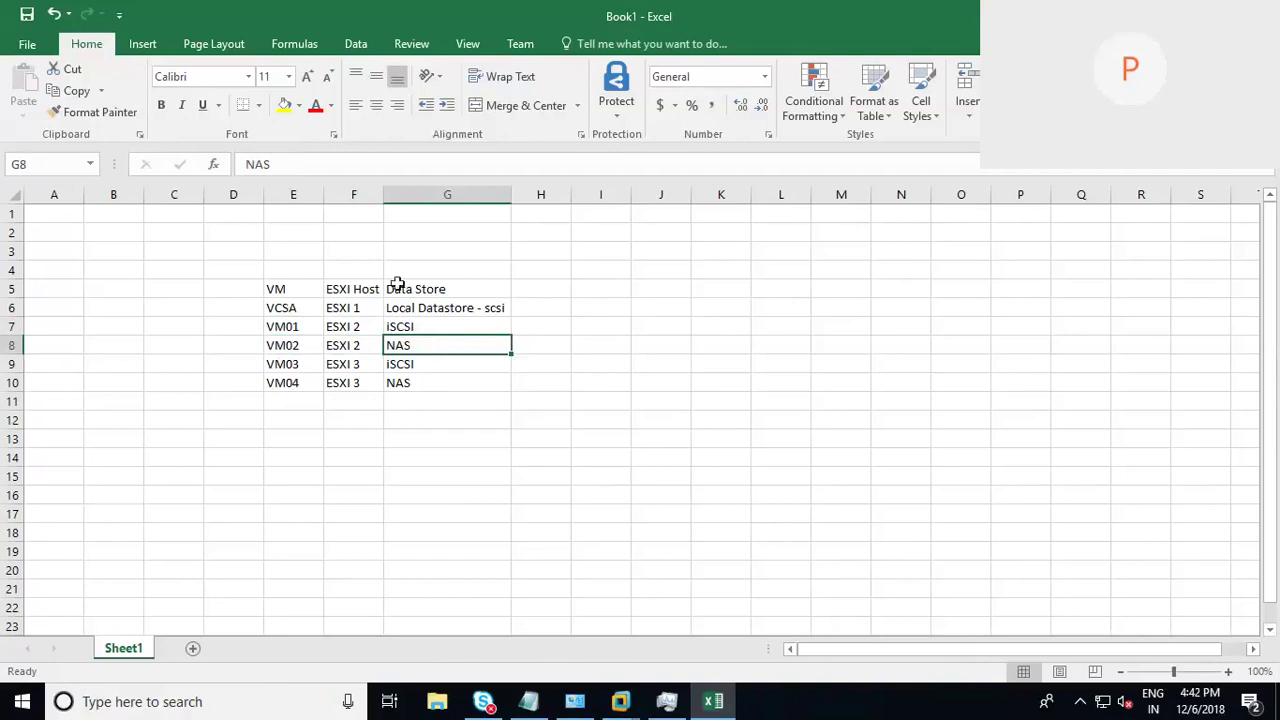
{"action": "left_click", "coordinate": [349, 346]}
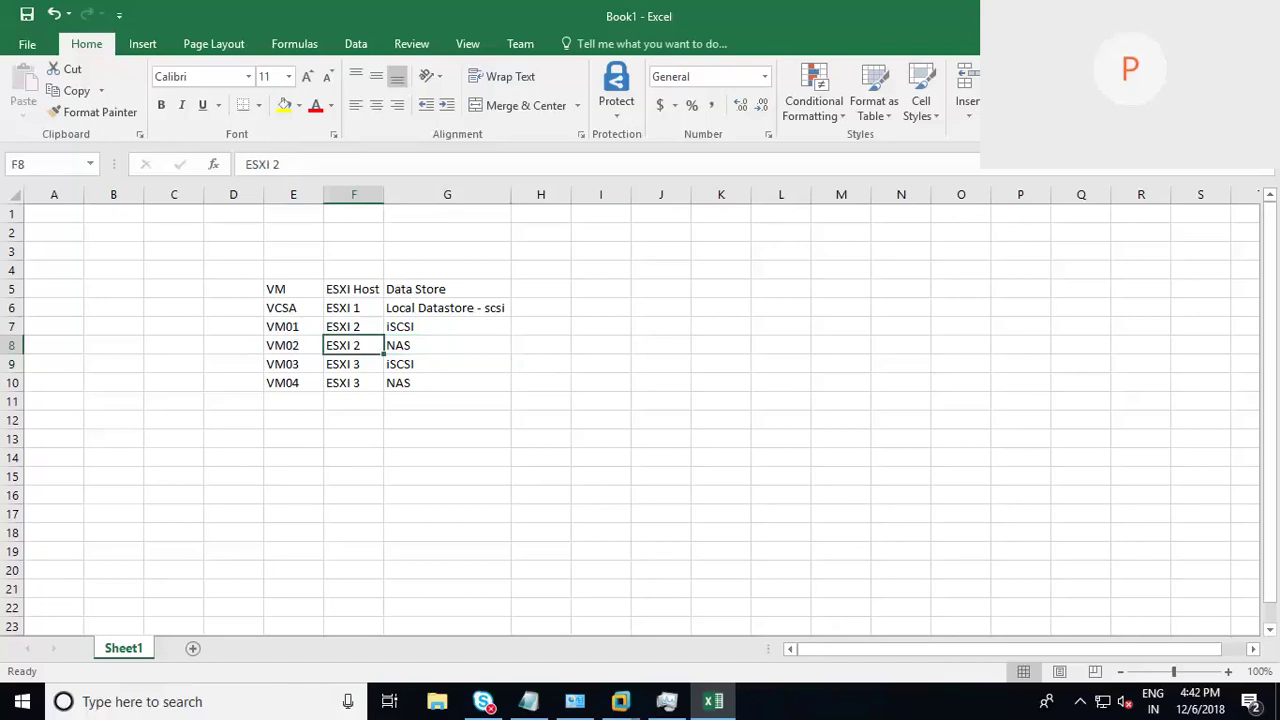
{"action": "key", "text": "super+d"}
Step: In the Windows-DC VM, load vcsa.cistraining.com in Chrome and bring the page to the front
{"action": "mouse_move", "coordinate": [620, 701]}
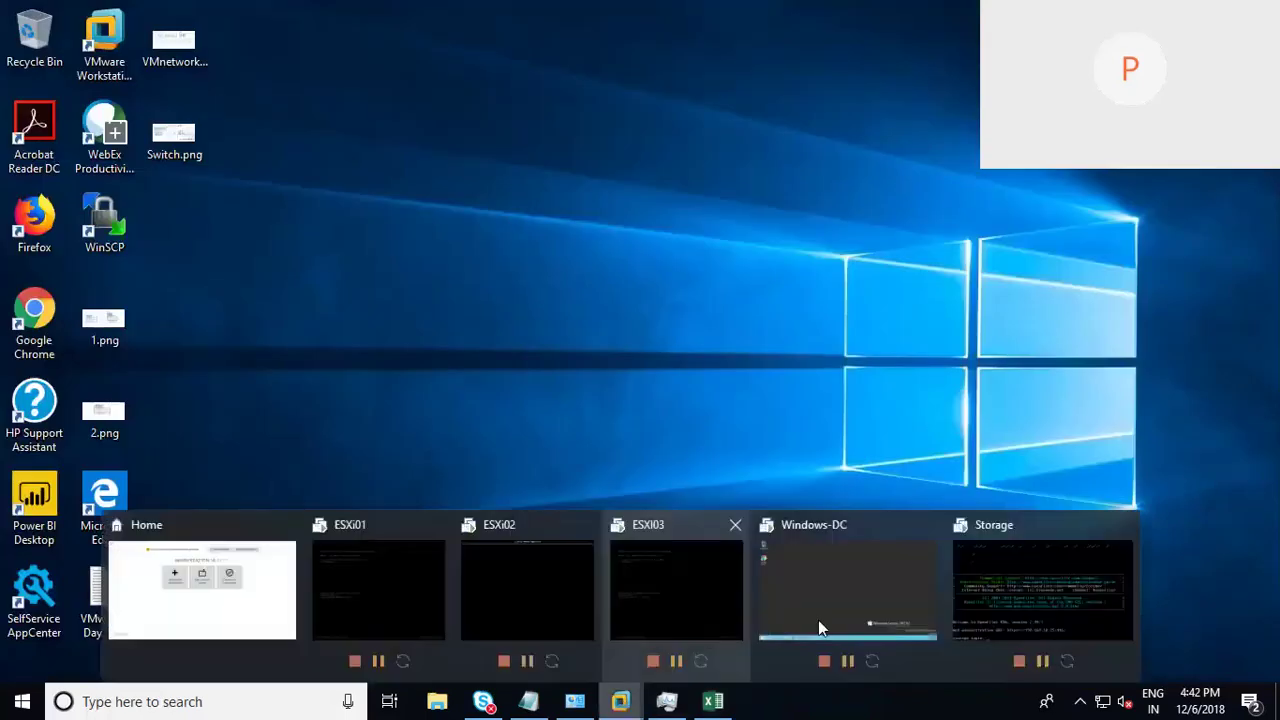
{"action": "left_click", "coordinate": [805, 592]}
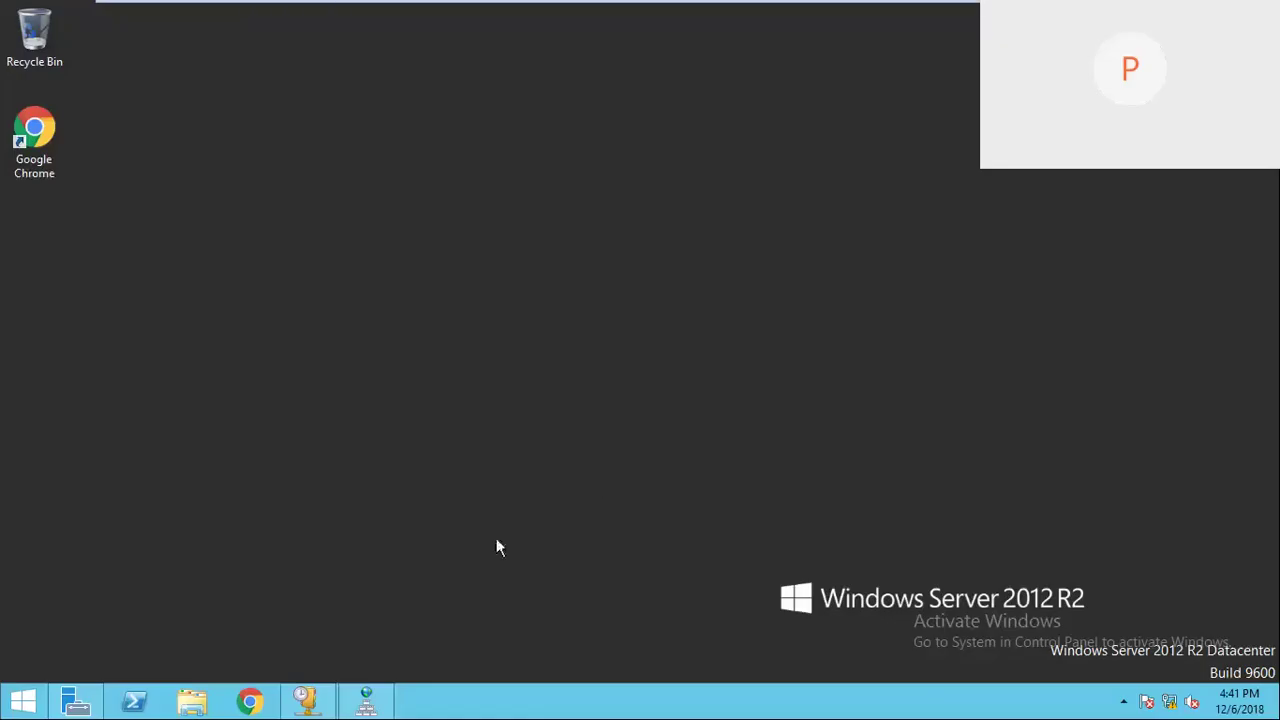
{"action": "left_click", "coordinate": [245, 703]}
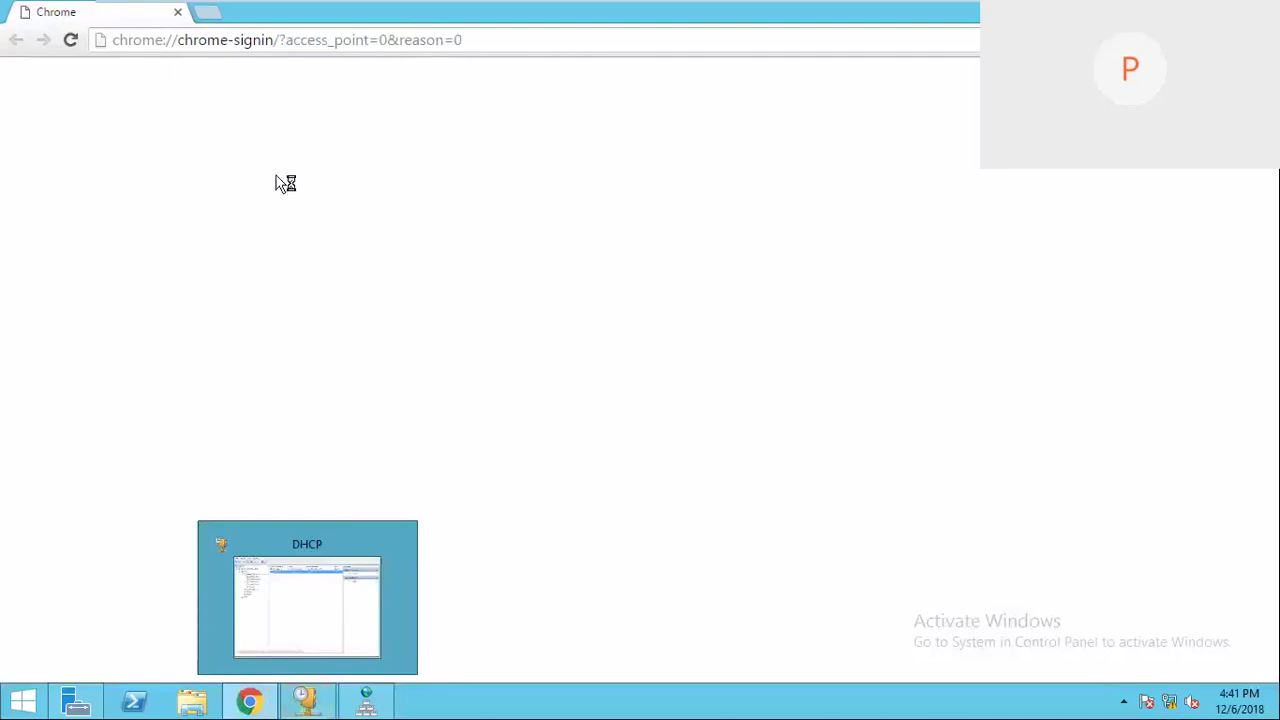
{"action": "mouse_move", "coordinate": [250, 700]}
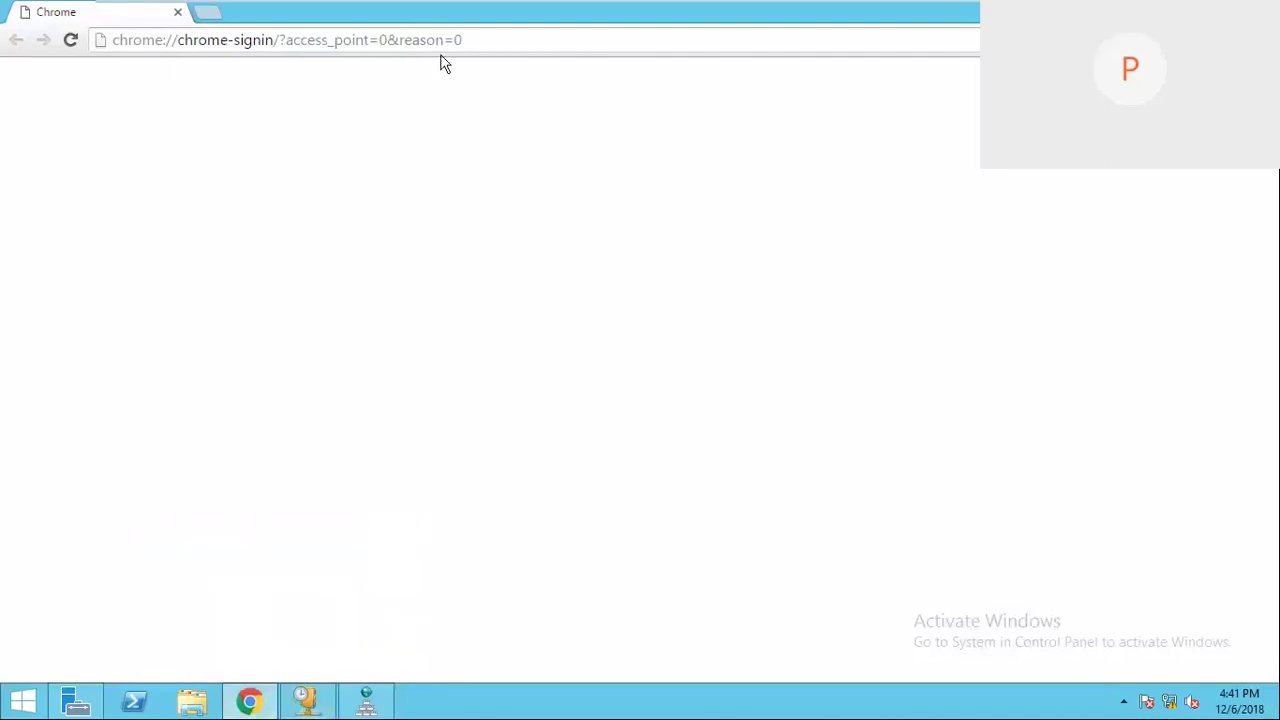
{"action": "key", "text": "ctrl+a"}
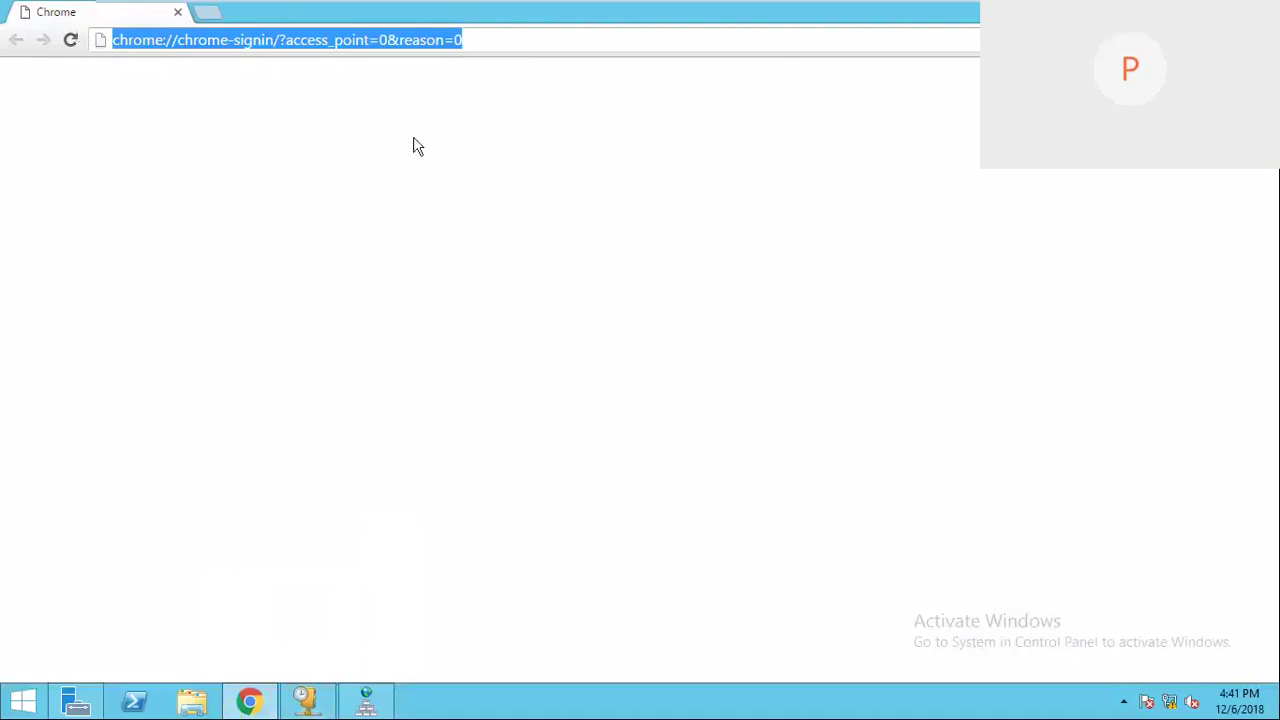
{"action": "type", "text": "vcsa.cistraining.com"}
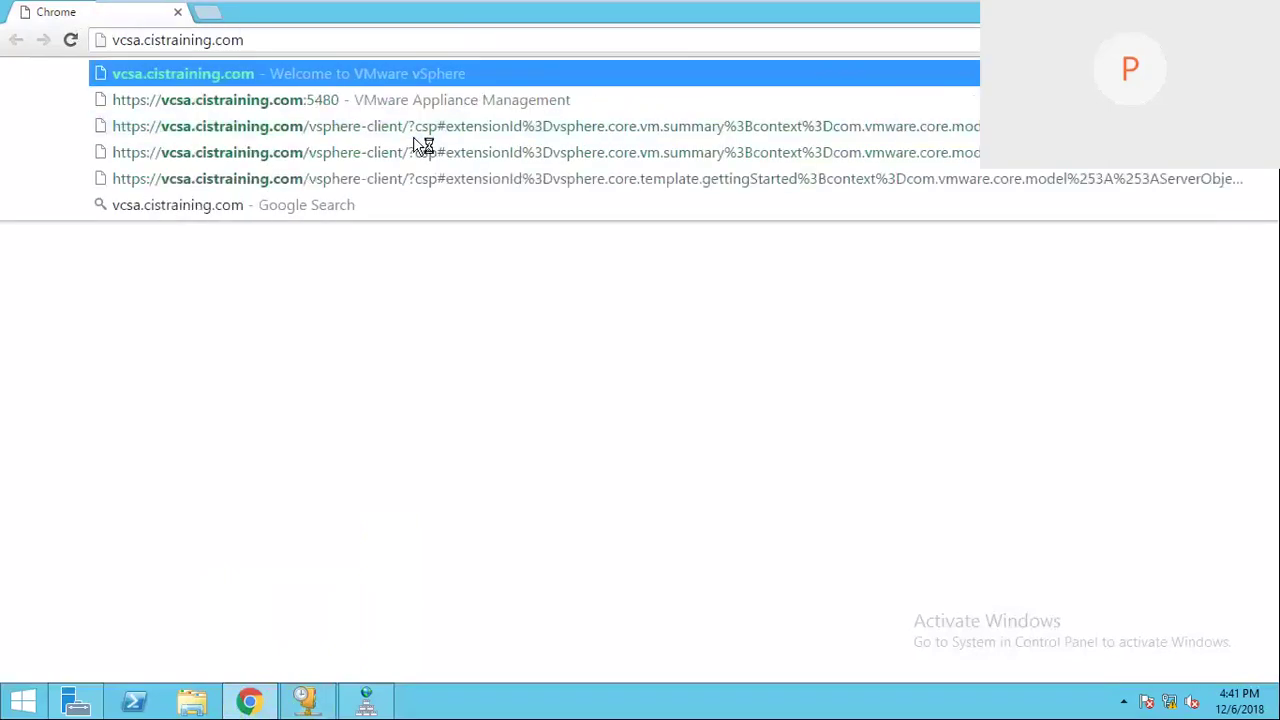
{"action": "key", "text": "Return"}
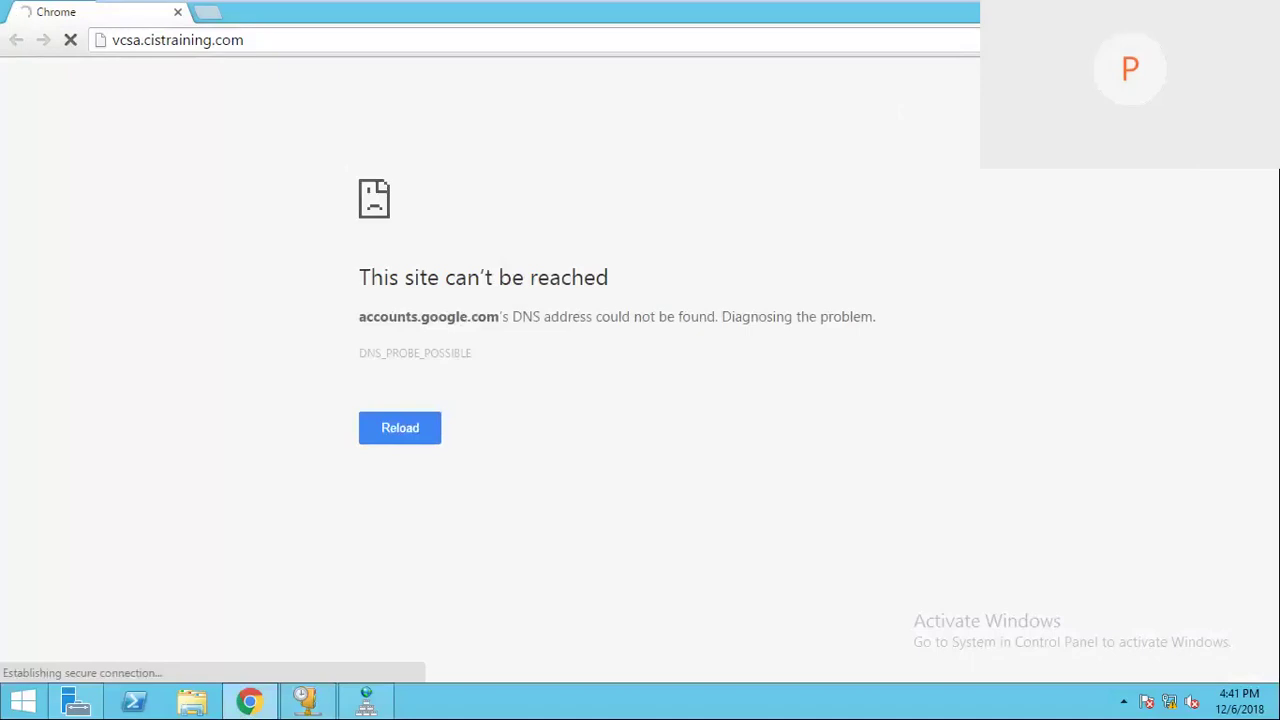
{"action": "key", "text": "super+d"}
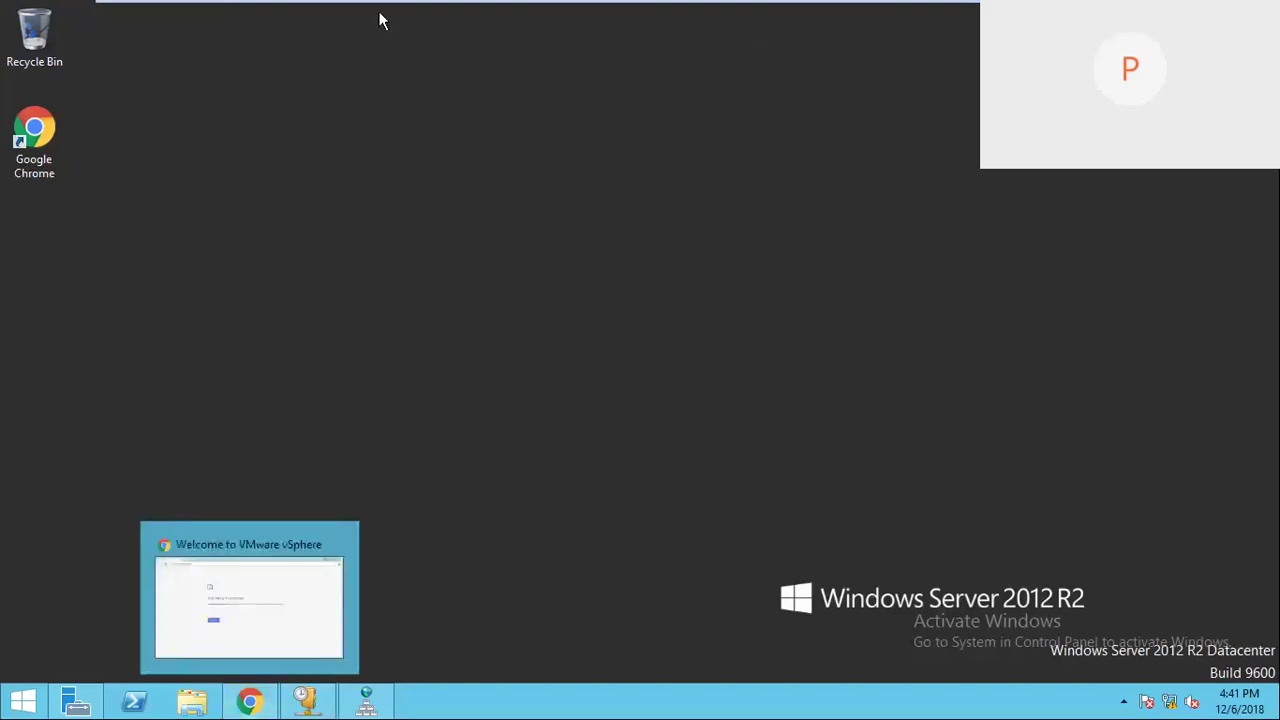
{"action": "mouse_move", "coordinate": [540, 3]}
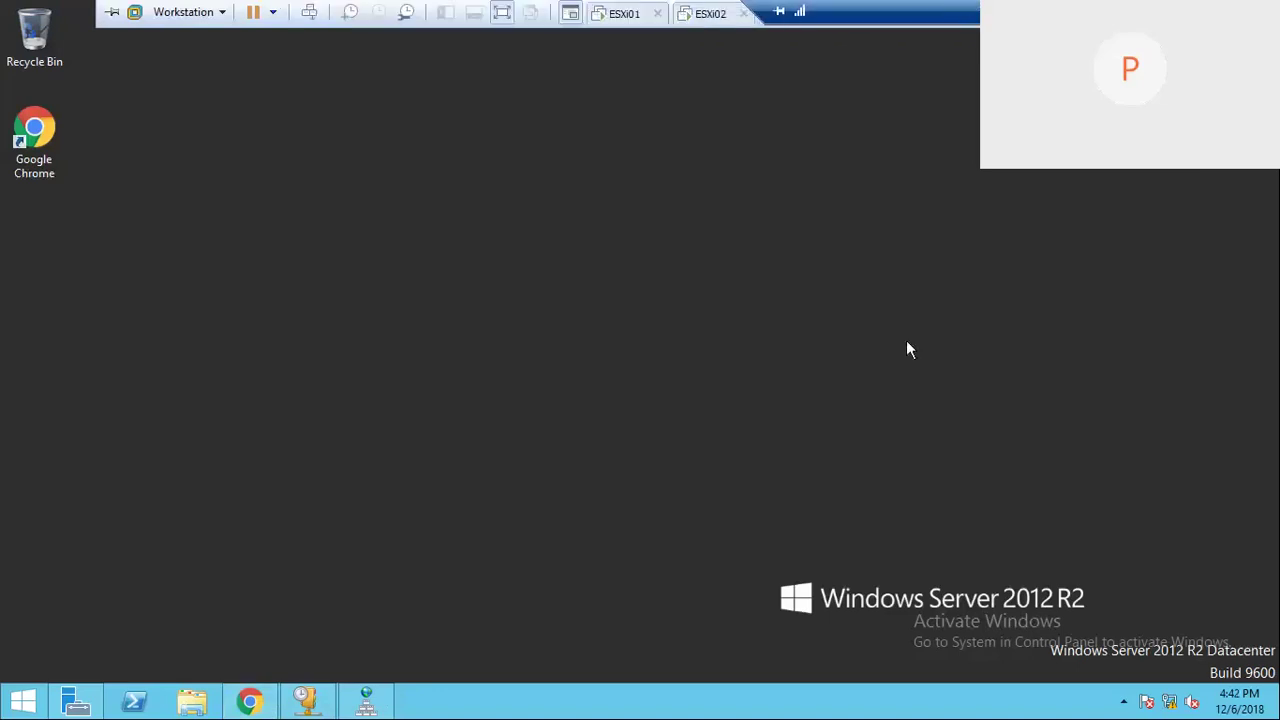
{"action": "left_click", "coordinate": [243, 703]}
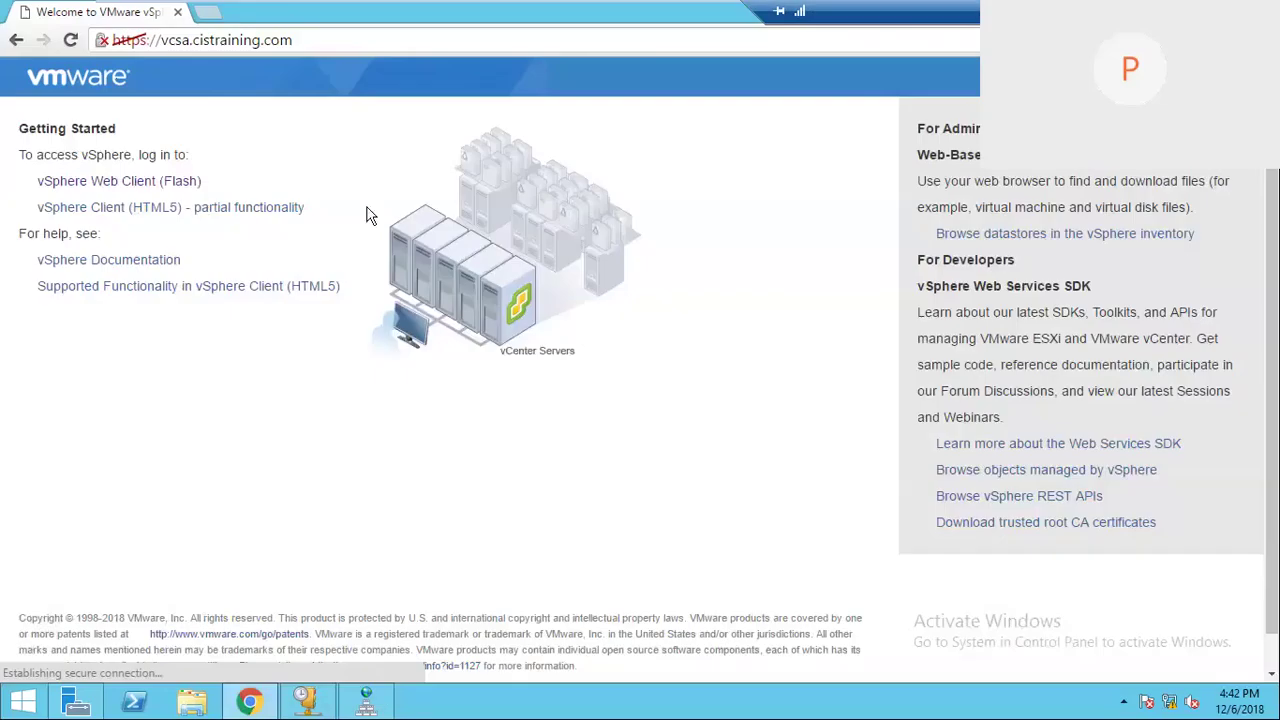
Step: Log in to the Flash vSphere Web Client with the cistraining.com administrator account and its password
{"action": "left_click", "coordinate": [172, 185]}
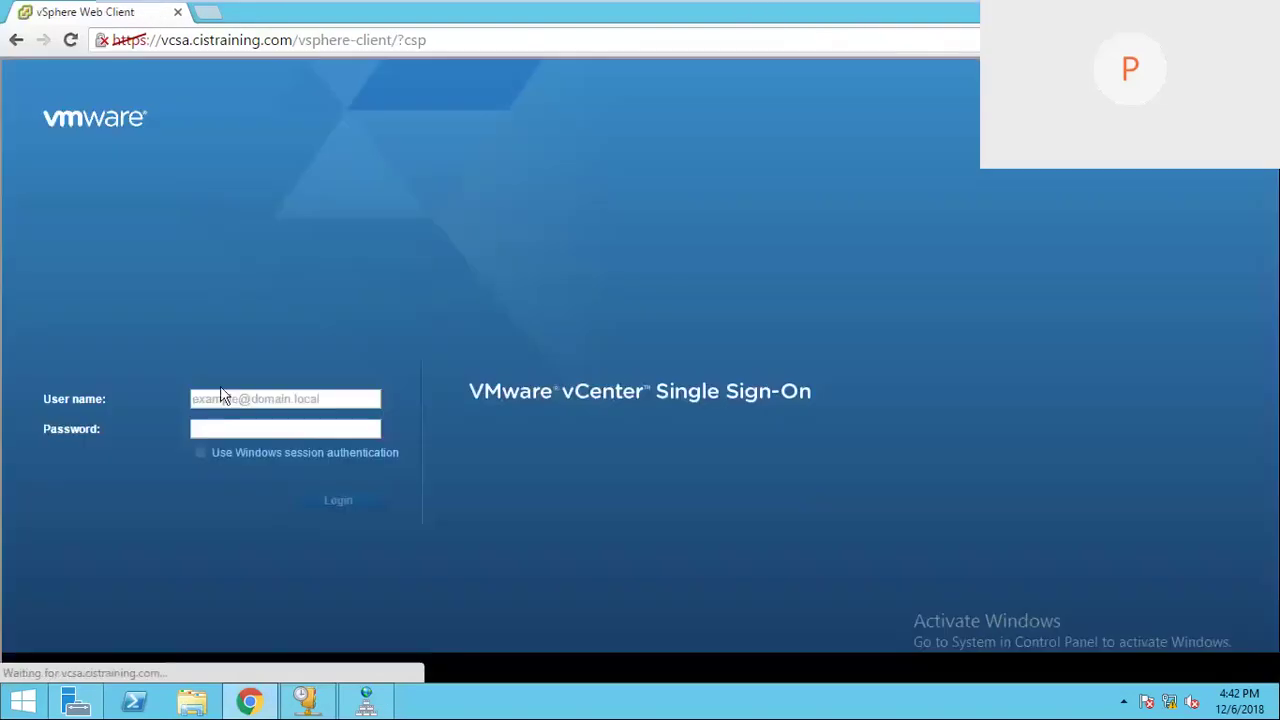
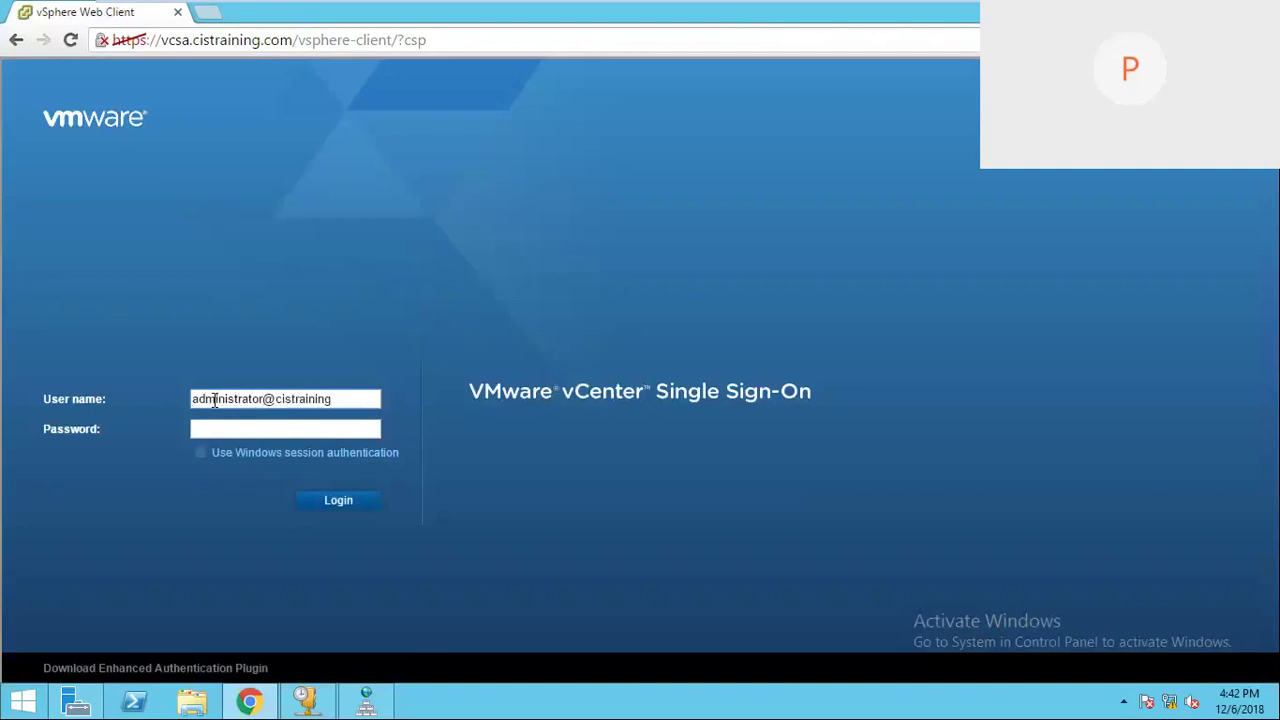
{"action": "key", "text": "Tab"}
{"action": "type", "text": "••••••"}
{"action": "key", "text": "Return"}
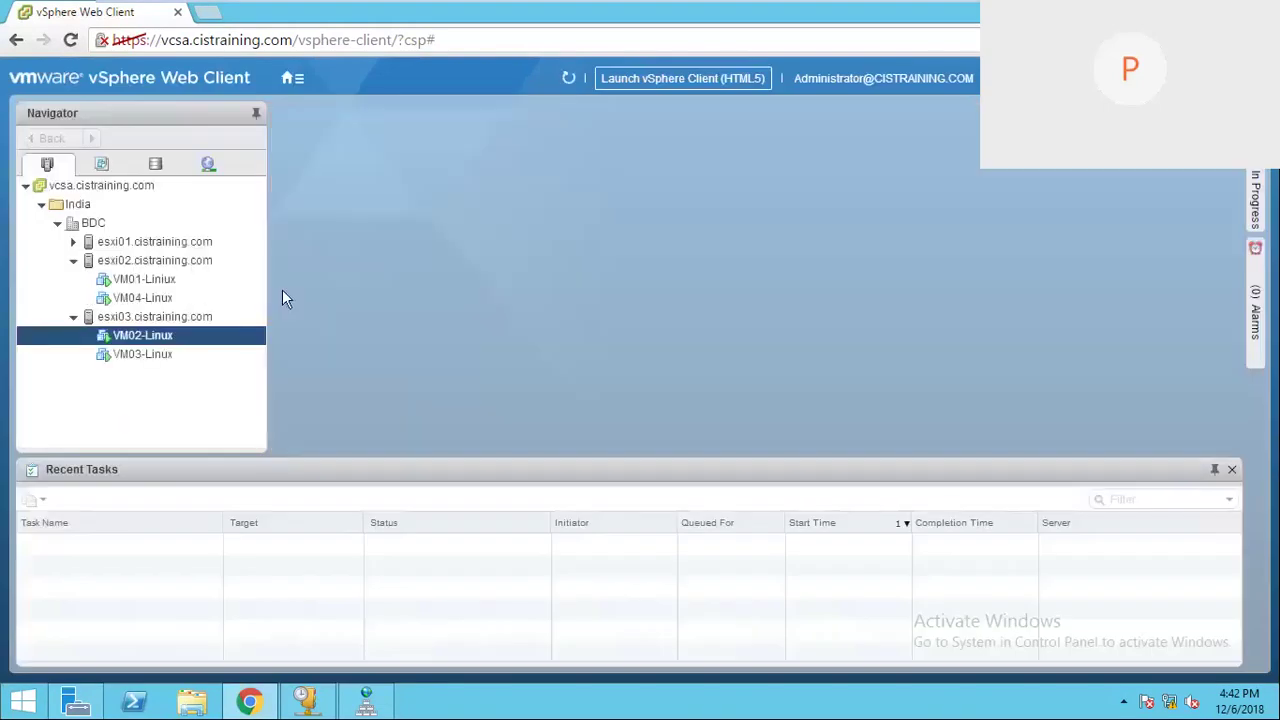
Step: Confirm VM02-Linux uses ISCSI-Datastore, then open VM01-Liniux's Summary tab
{"action": "left_click", "coordinate": [160, 338]}
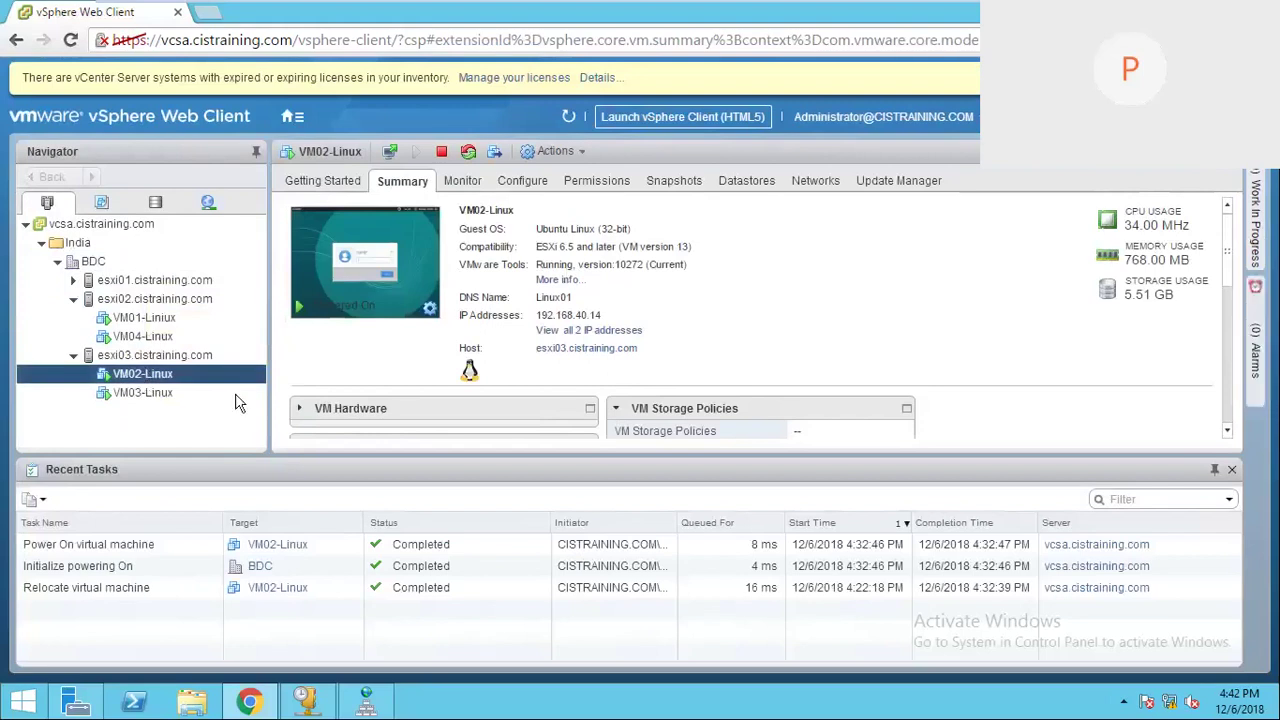
{"action": "left_click", "coordinate": [742, 182]}
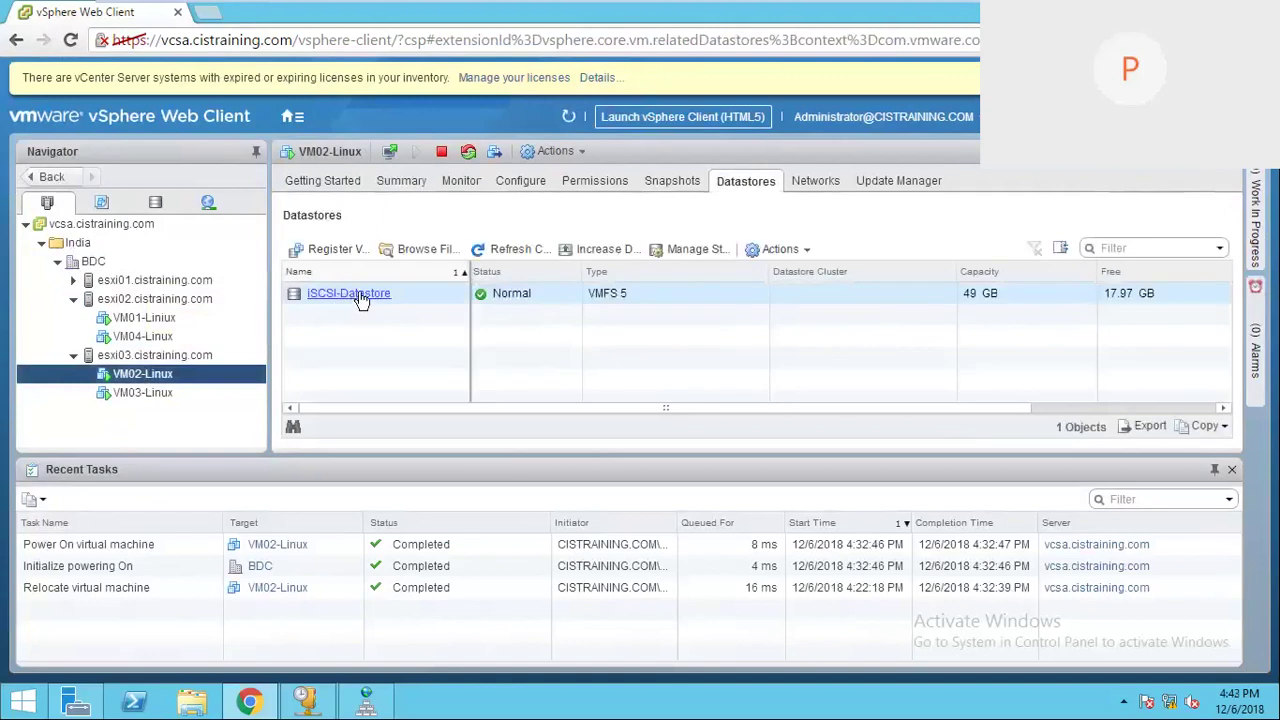
{"action": "left_click", "coordinate": [359, 297]}
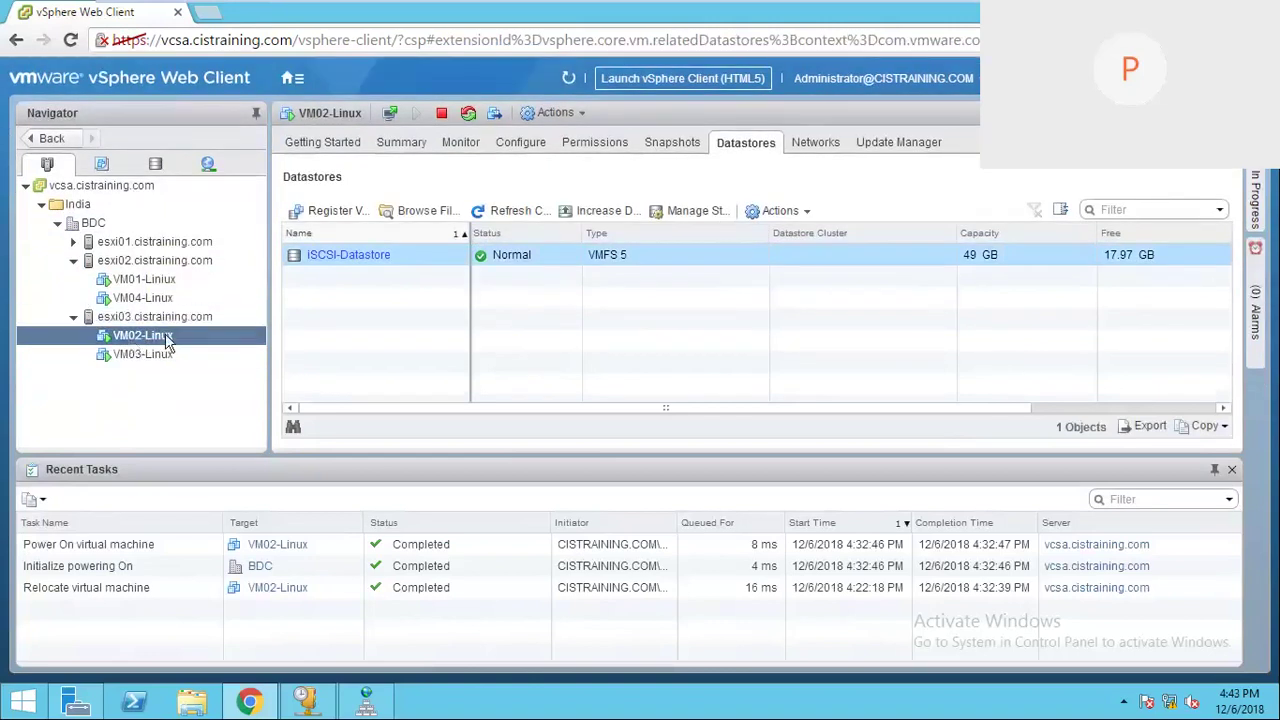
{"action": "left_click", "coordinate": [171, 283]}
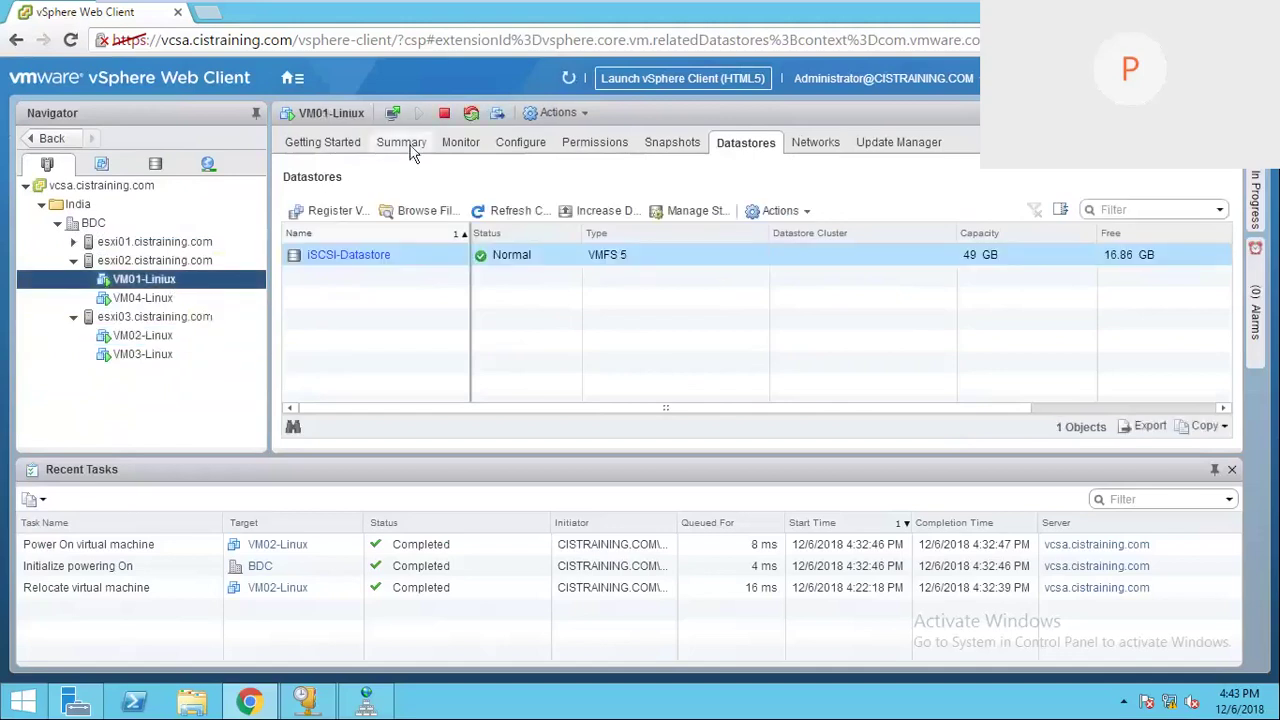
{"action": "left_click", "coordinate": [405, 143]}
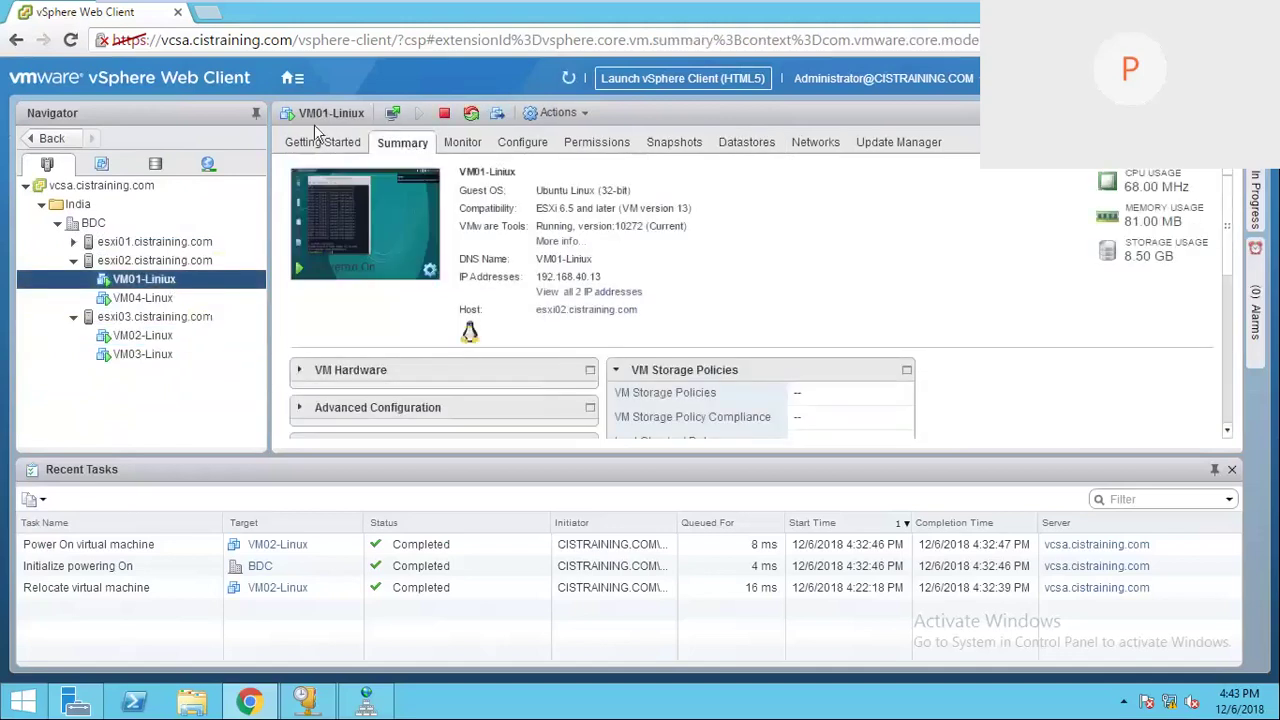
Step: Open web consoles for VM01-Liniux, VM02-Linux, VM03-Linux and VM04-Linux in separate browser tabs
{"action": "left_click", "coordinate": [398, 112]}
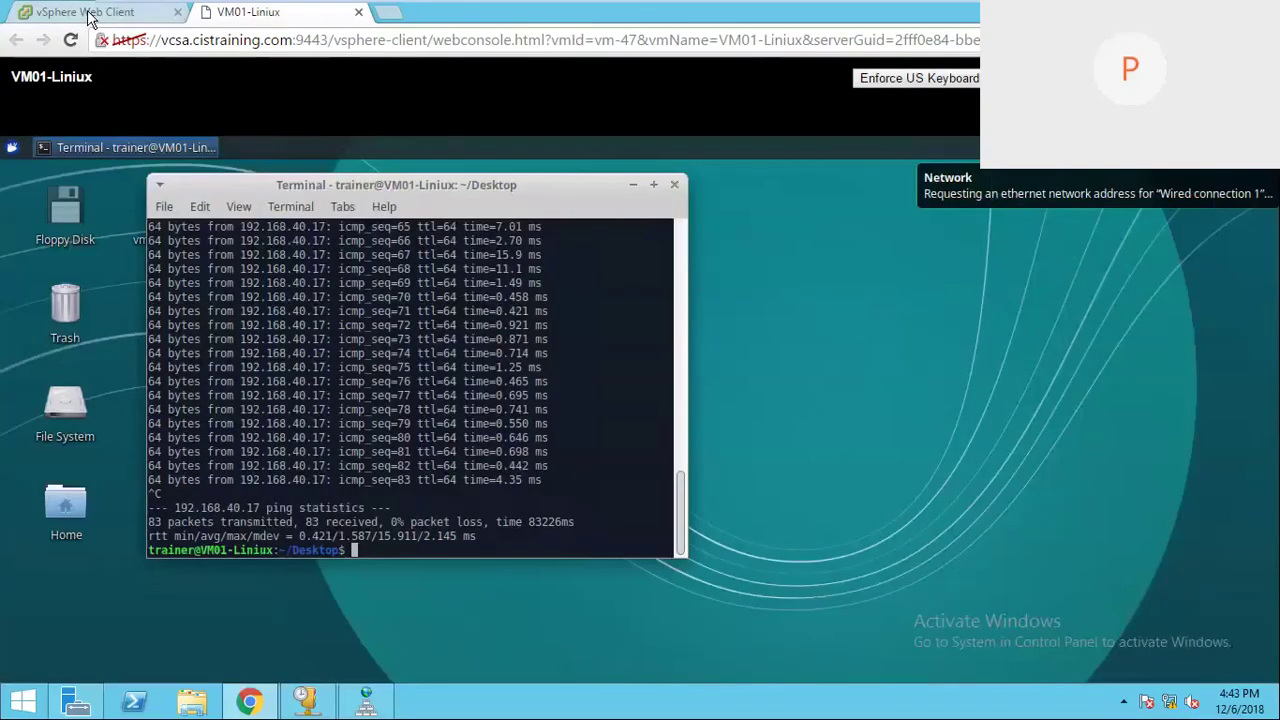
{"action": "left_click", "coordinate": [88, 14]}
{"action": "left_click", "coordinate": [142, 335]}
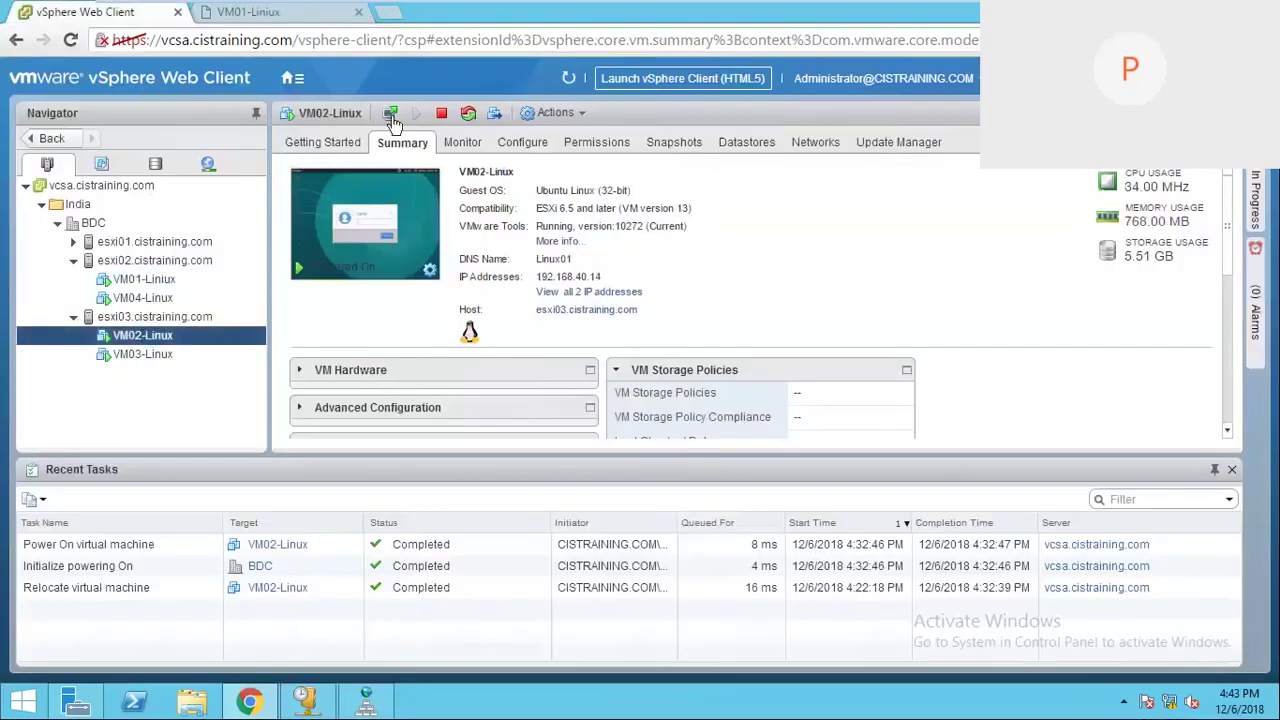
{"action": "left_click", "coordinate": [389, 115]}
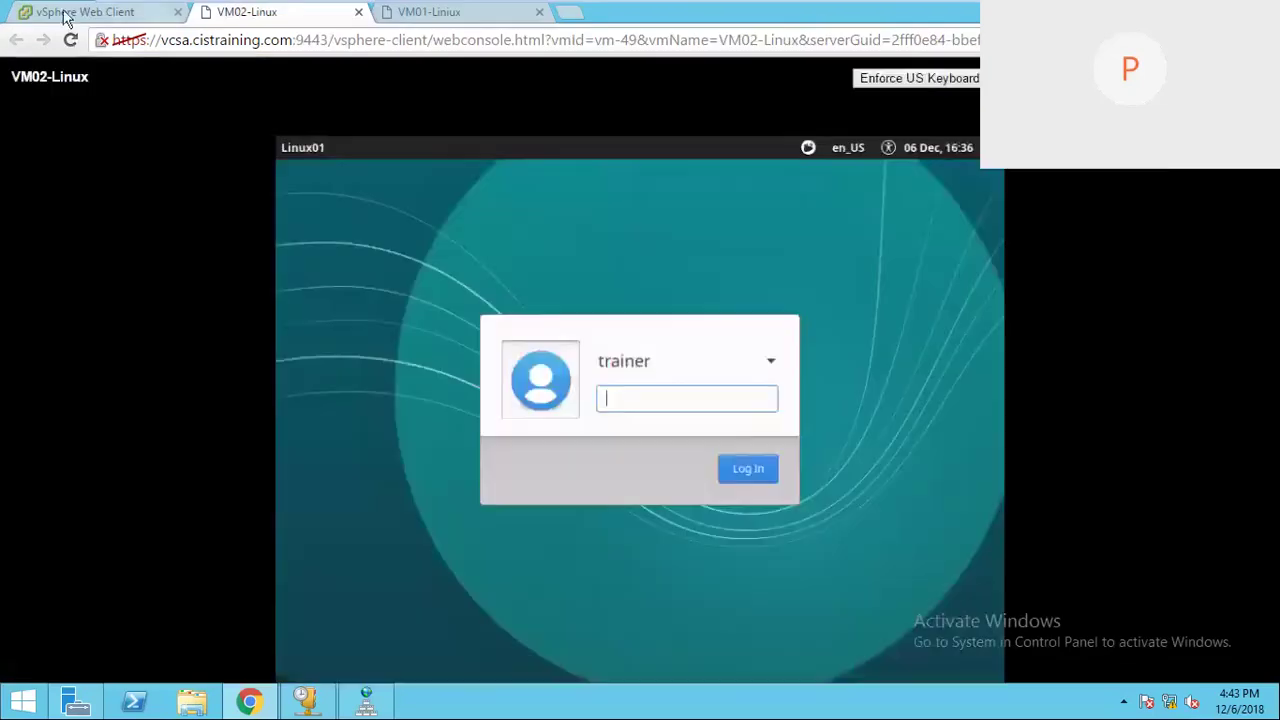
{"action": "left_click", "coordinate": [65, 14]}
{"action": "left_click", "coordinate": [145, 353]}
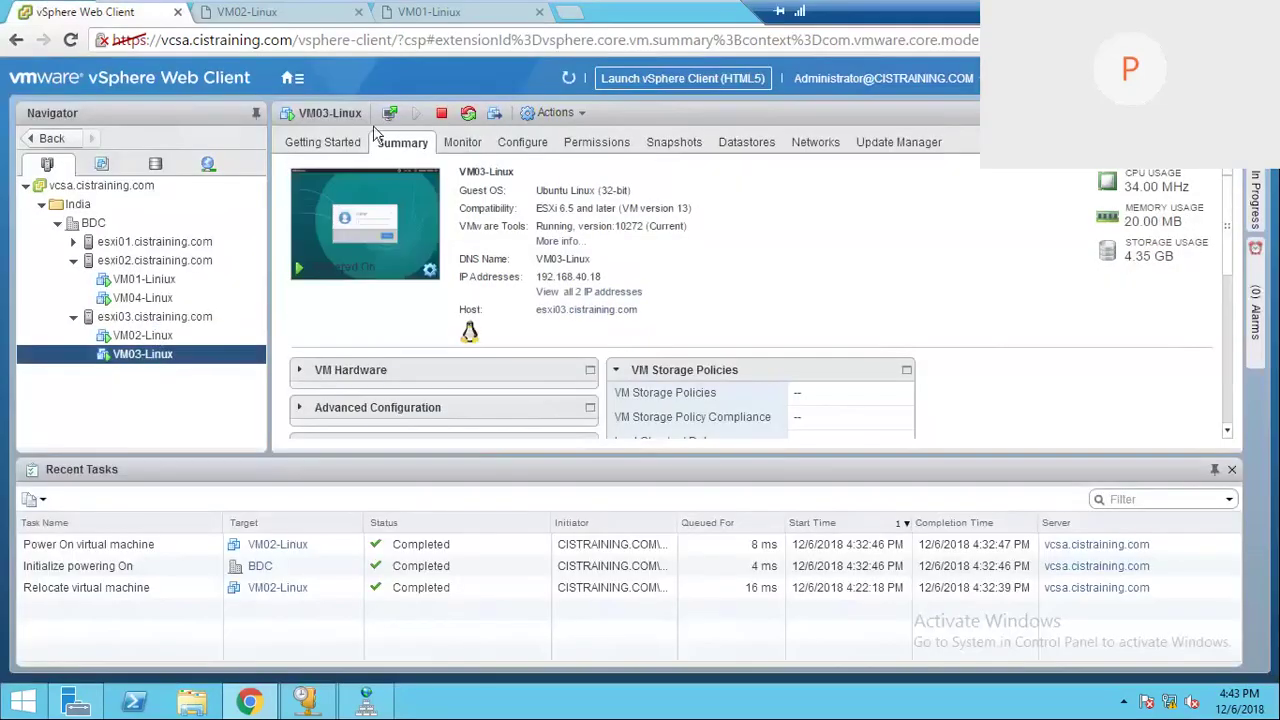
{"action": "left_click", "coordinate": [330, 210]}
{"action": "left_click", "coordinate": [65, 14]}
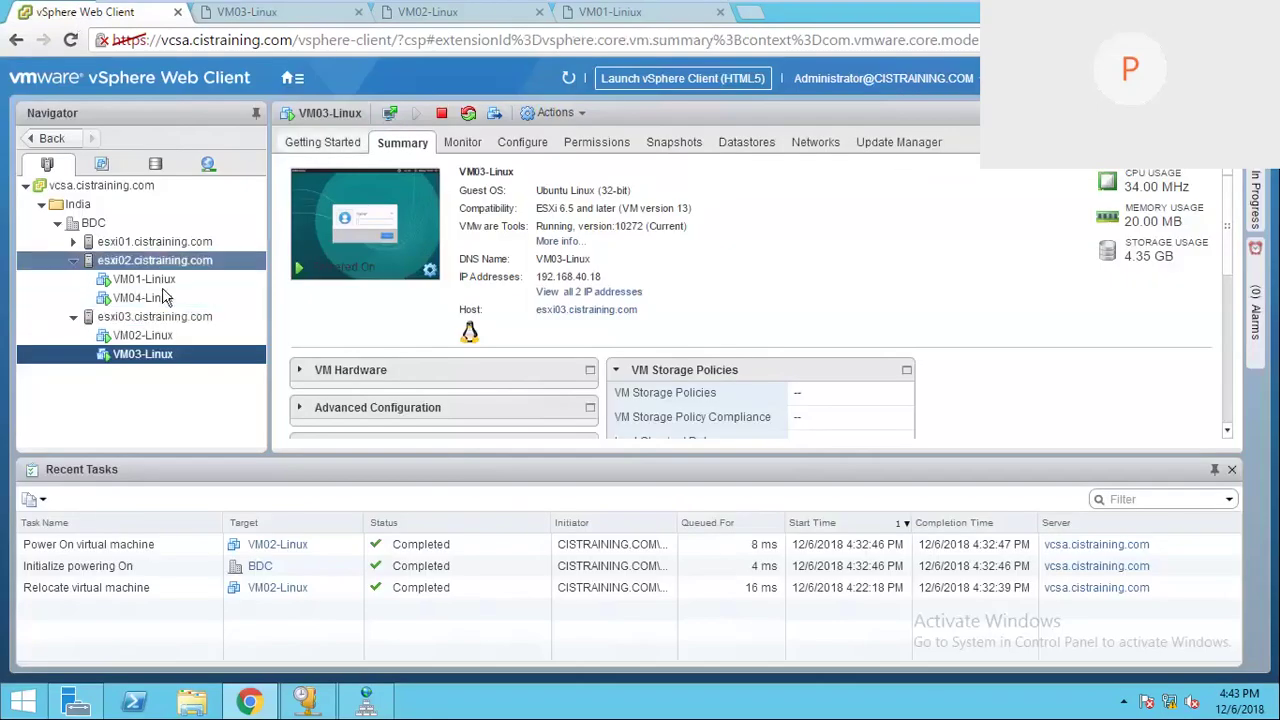
{"action": "left_click", "coordinate": [165, 297]}
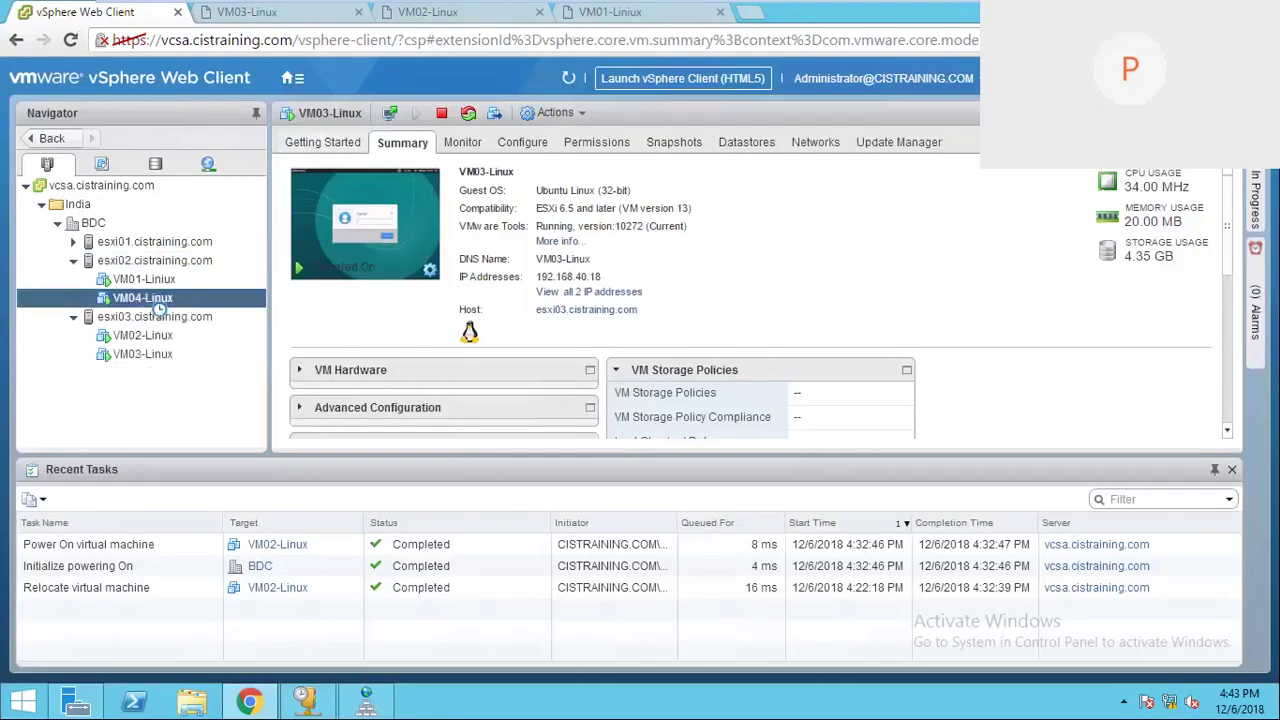
{"action": "left_click", "coordinate": [390, 114]}
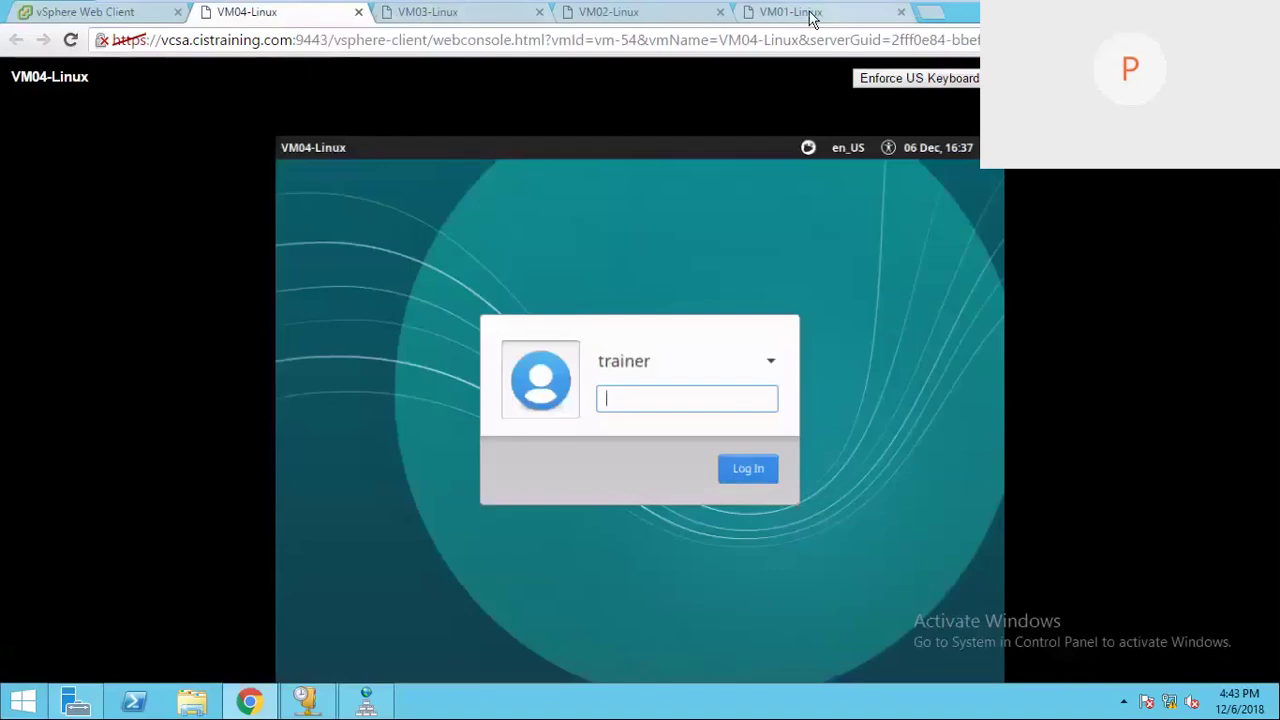
Step: Reorder the console tabs VM01 to VM04, then show VM02-Linux's summary in vSphere
{"action": "left_click_drag", "start_coordinate": [812, 18], "coordinate": [265, 16]}
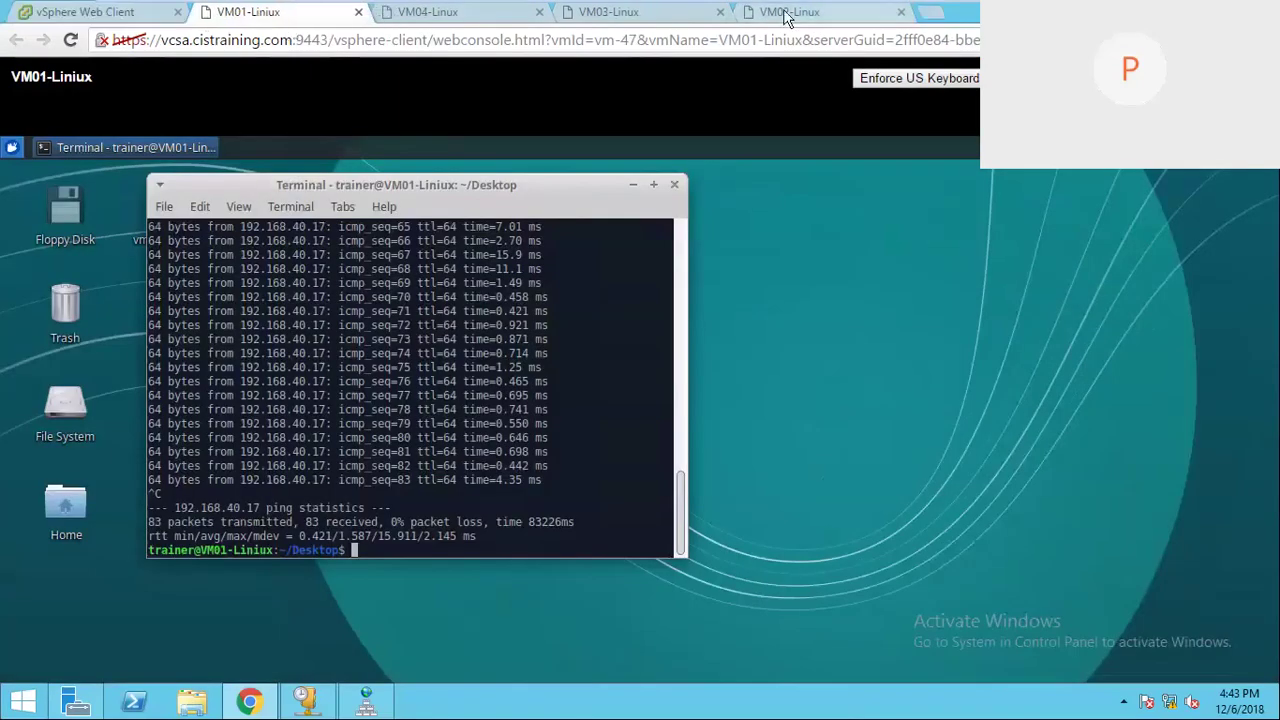
{"action": "left_click_drag", "start_coordinate": [785, 18], "coordinate": [445, 12]}
{"action": "left_click_drag", "start_coordinate": [820, 18], "coordinate": [640, 22]}
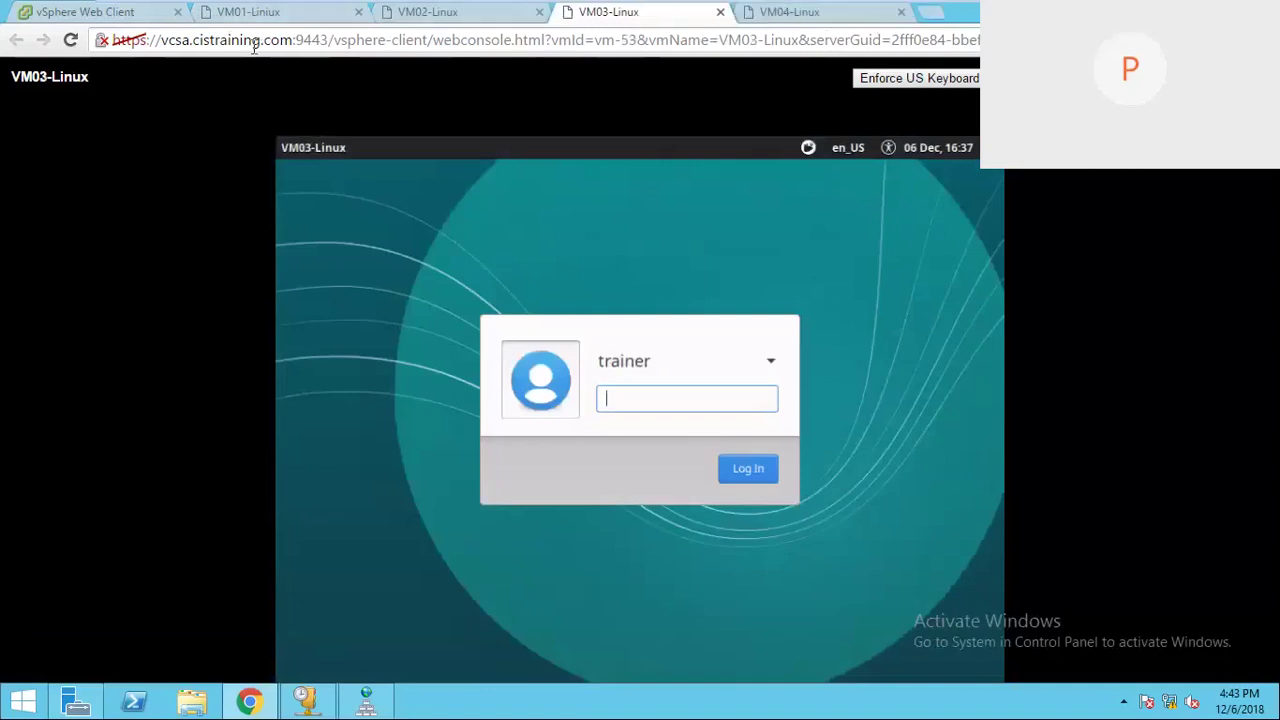
{"action": "left_click", "coordinate": [253, 22]}
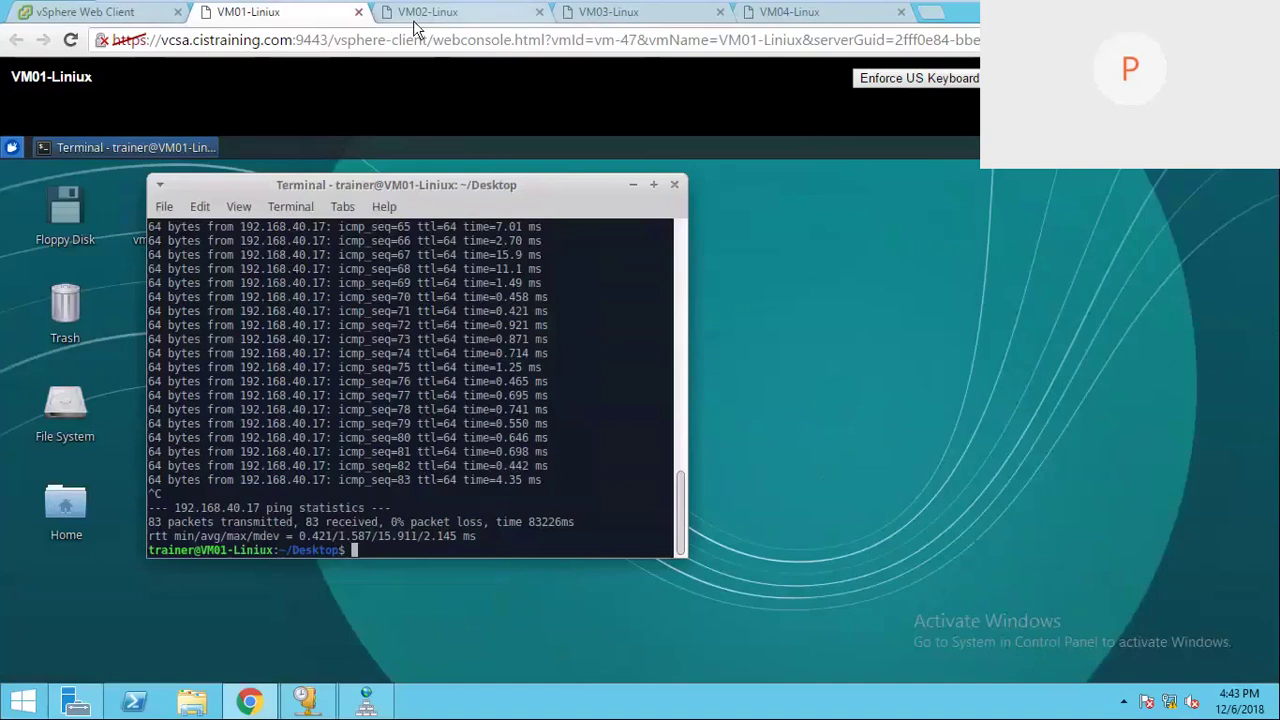
{"action": "left_click", "coordinate": [420, 20]}
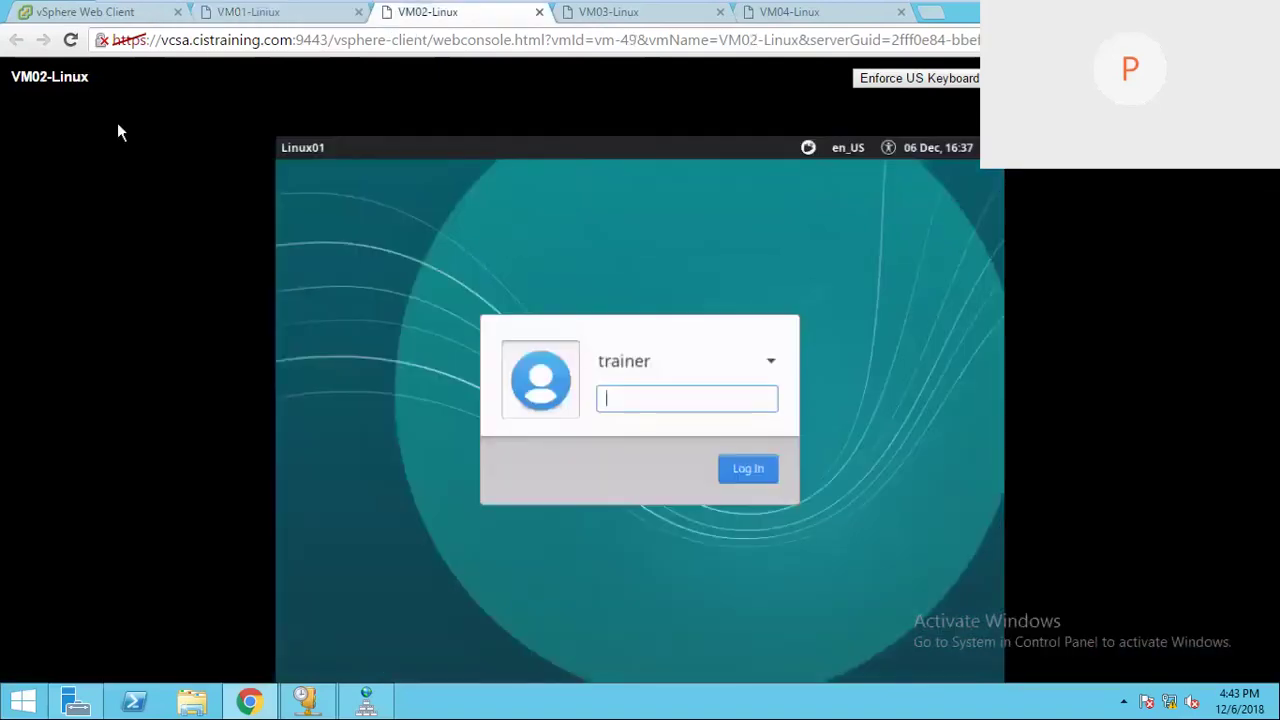
{"action": "left_click", "coordinate": [72, 20]}
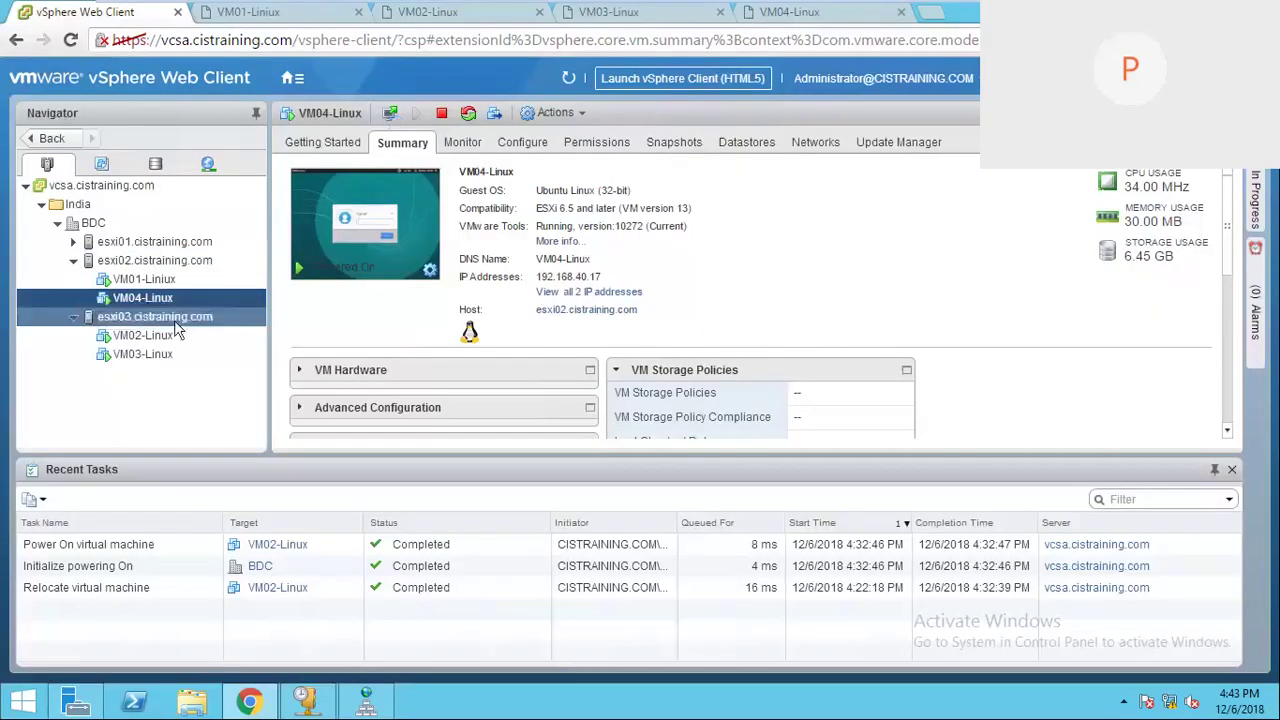
{"action": "left_click", "coordinate": [190, 335]}
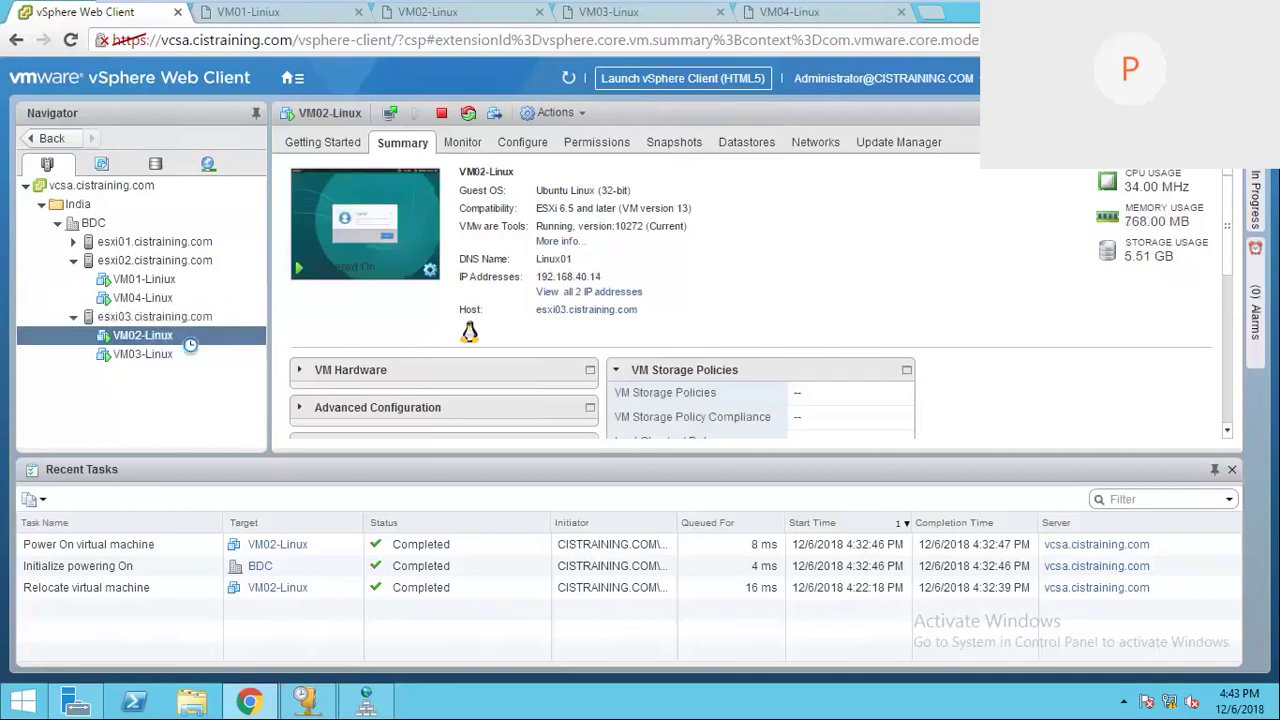
Step: Migrate VM02-Linux, changing compute resource and storage, with esxi02.cistraining.com as the destination host
{"action": "right_click", "coordinate": [184, 337]}
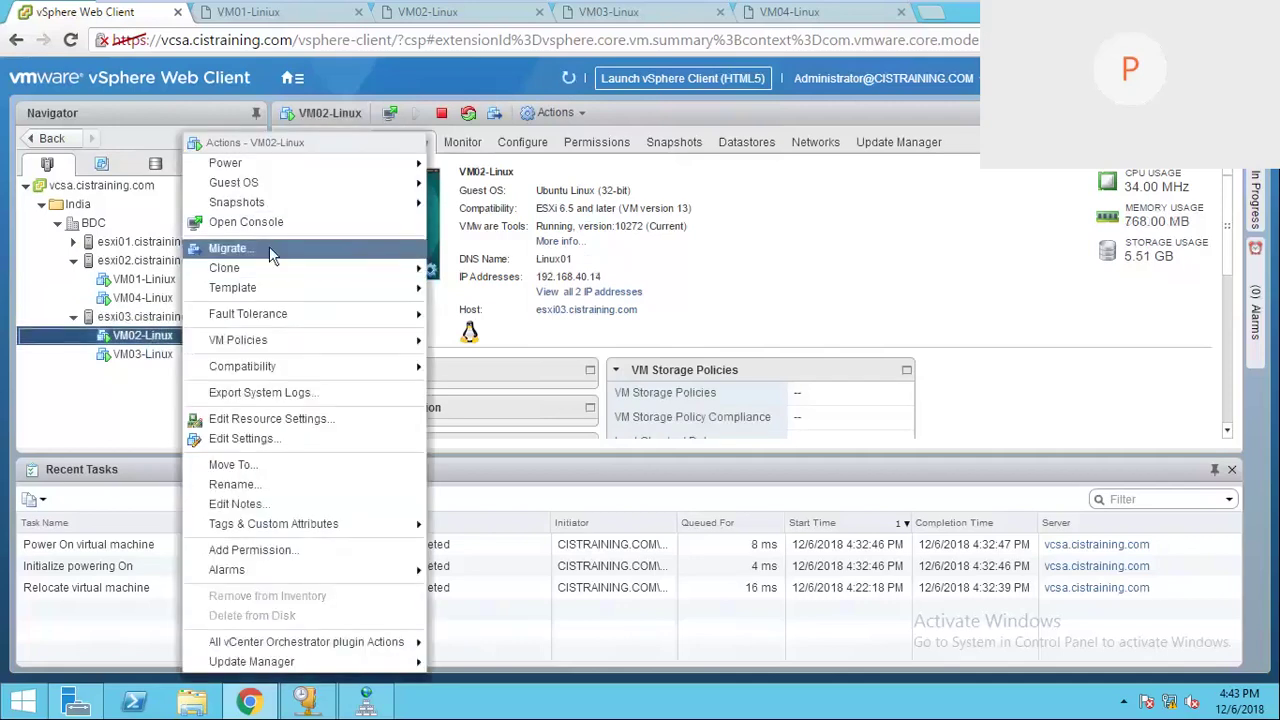
{"action": "left_click", "coordinate": [268, 248]}
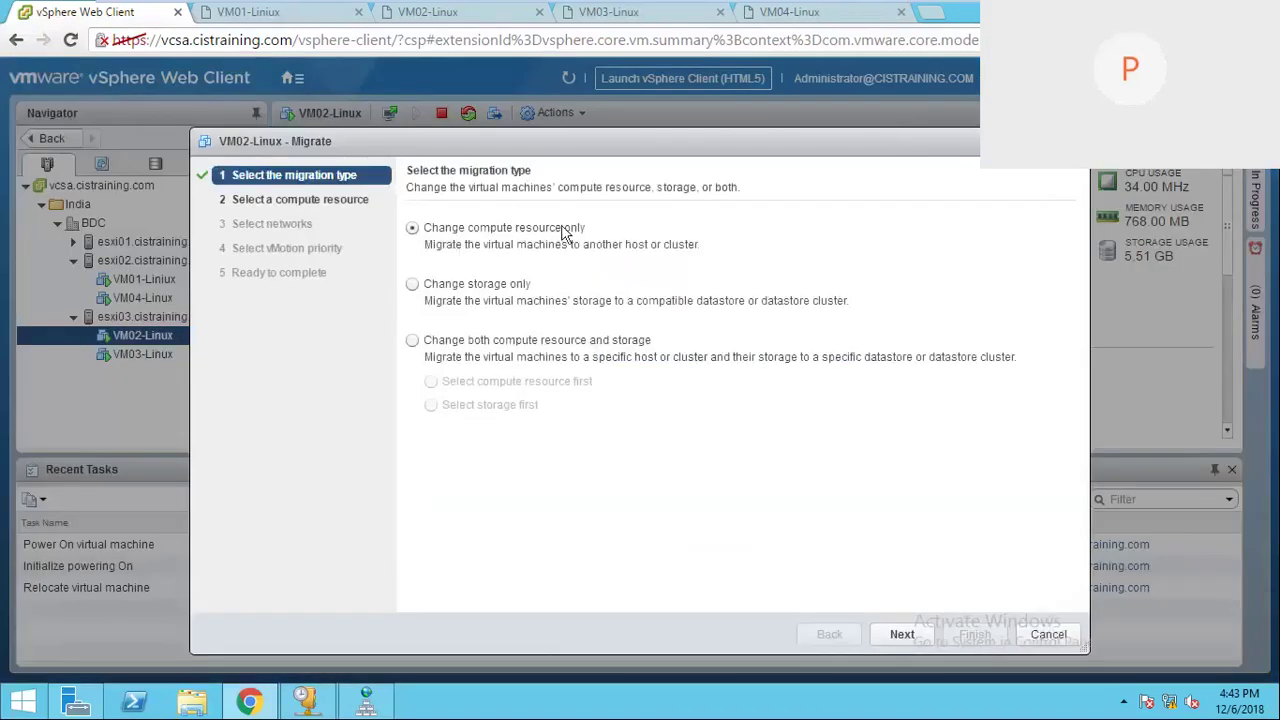
{"action": "left_click", "coordinate": [413, 342]}
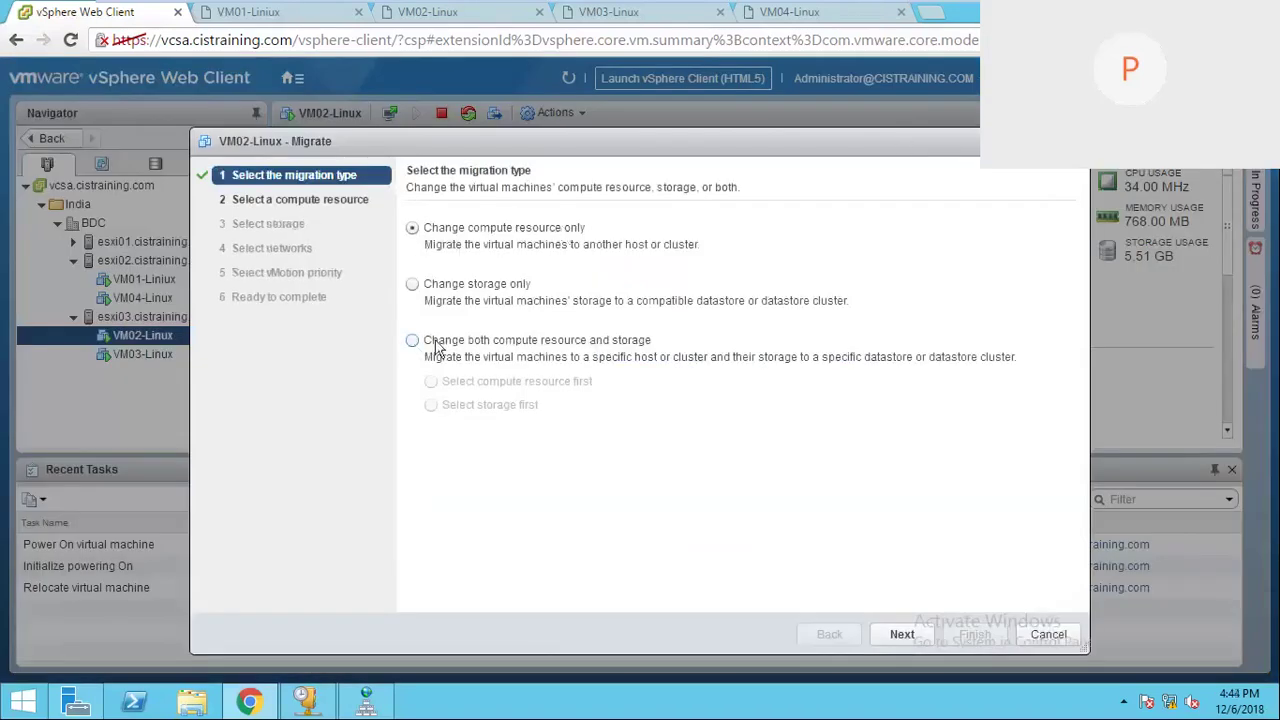
{"action": "left_click", "coordinate": [905, 632]}
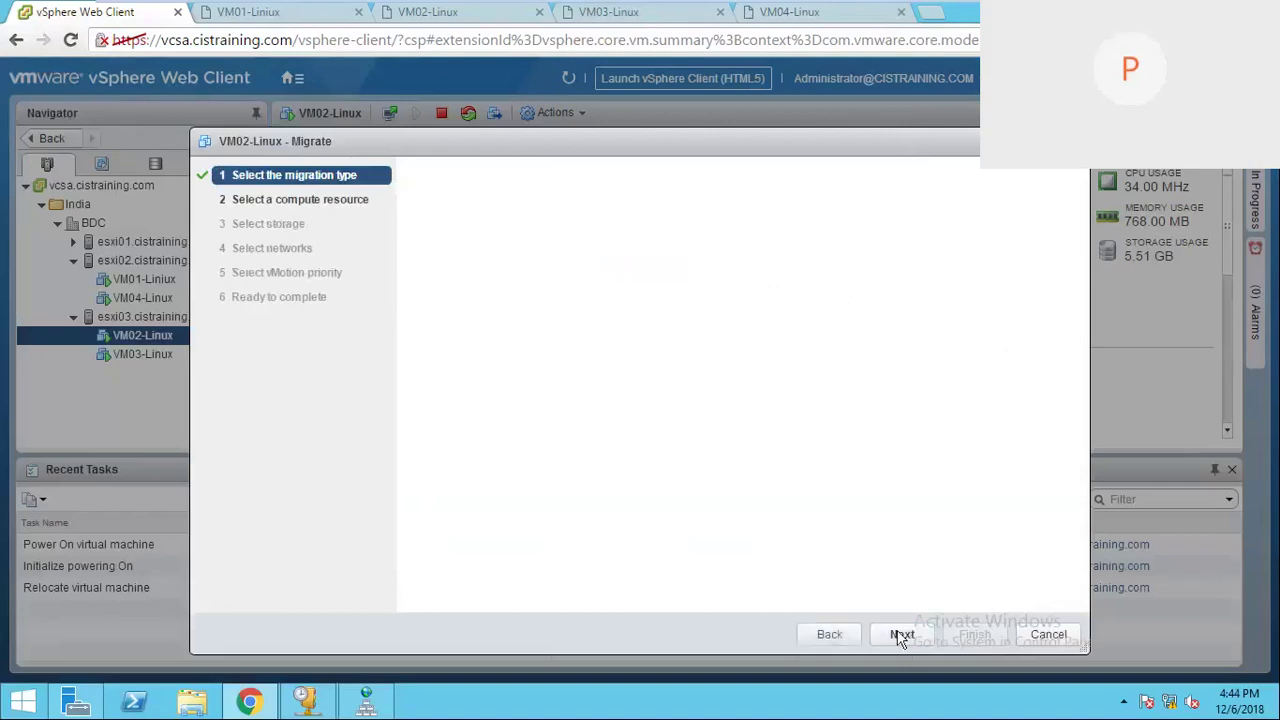
{"action": "left_click", "coordinate": [437, 283]}
{"action": "left_click", "coordinate": [453, 301]}
{"action": "left_click", "coordinate": [500, 339]}
{"action": "left_click", "coordinate": [512, 358]}
{"action": "left_click", "coordinate": [495, 338]}
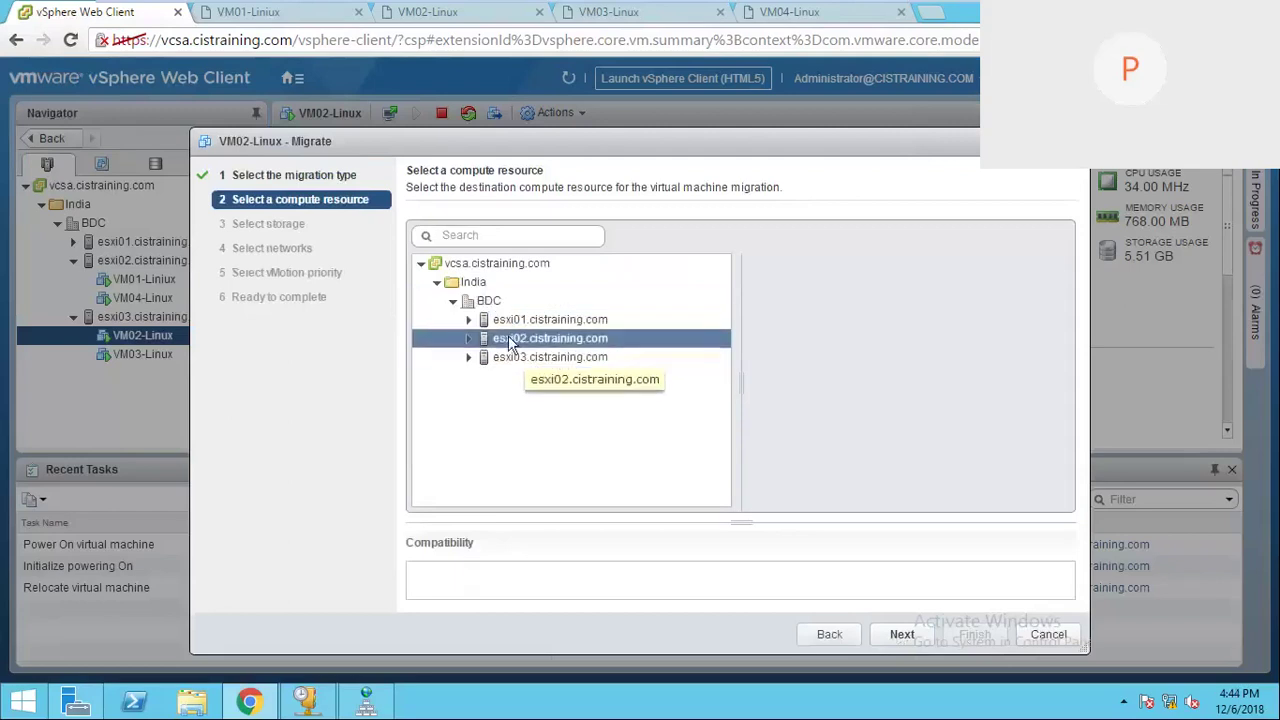
{"action": "left_click", "coordinate": [890, 634]}
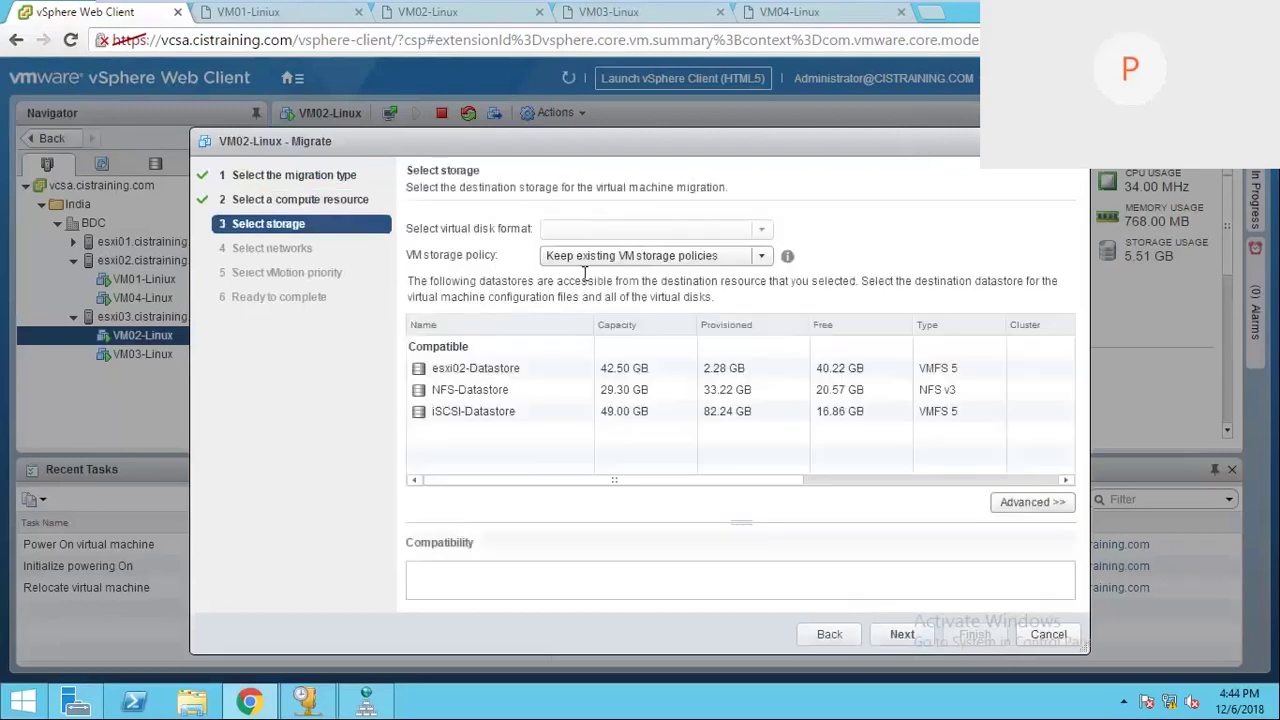
Step: Place VM02-Linux on NFS-Datastore, keep VM Network for Vms and high vMotion priority, then finish
{"action": "left_click", "coordinate": [475, 397]}
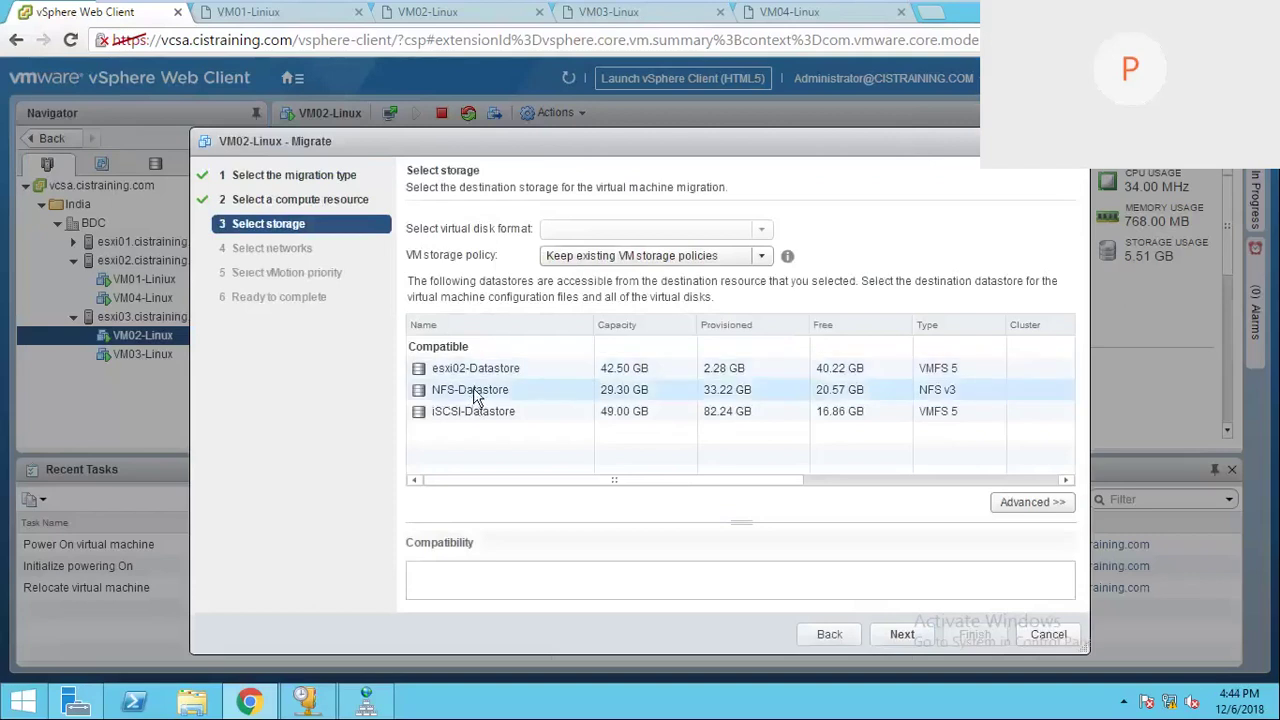
{"action": "left_click", "coordinate": [472, 390]}
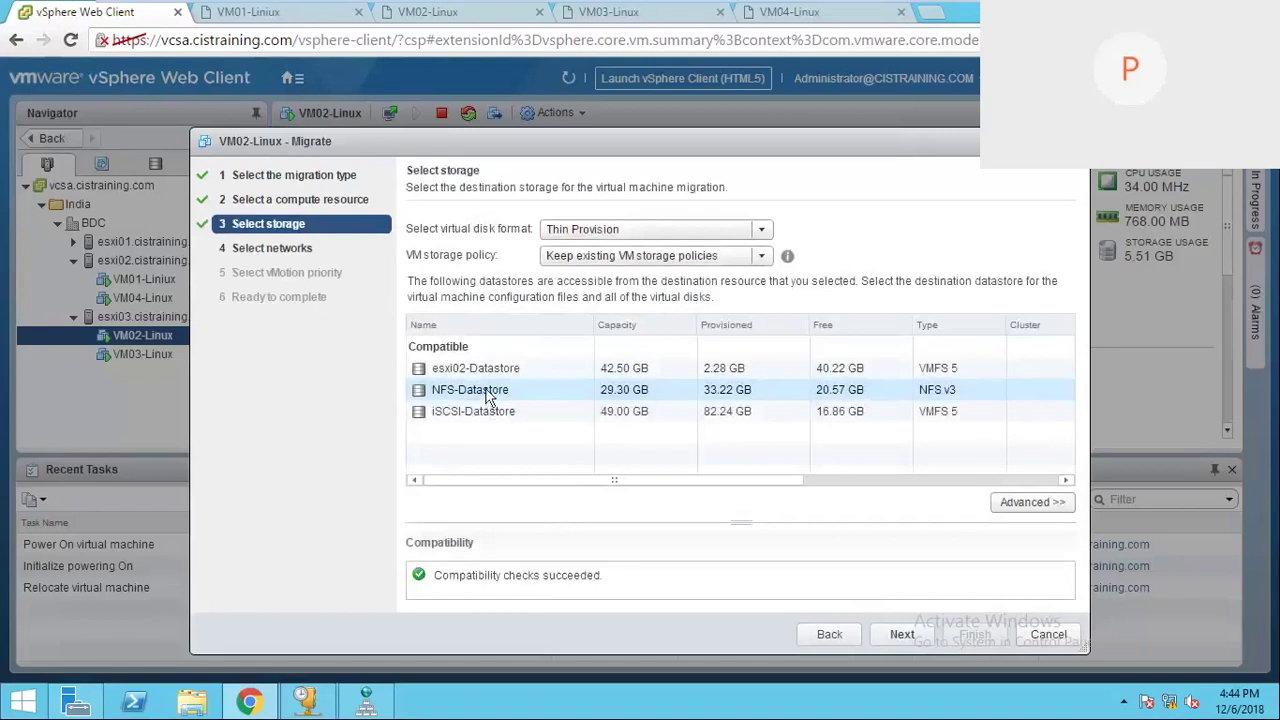
{"action": "left_click", "coordinate": [900, 635]}
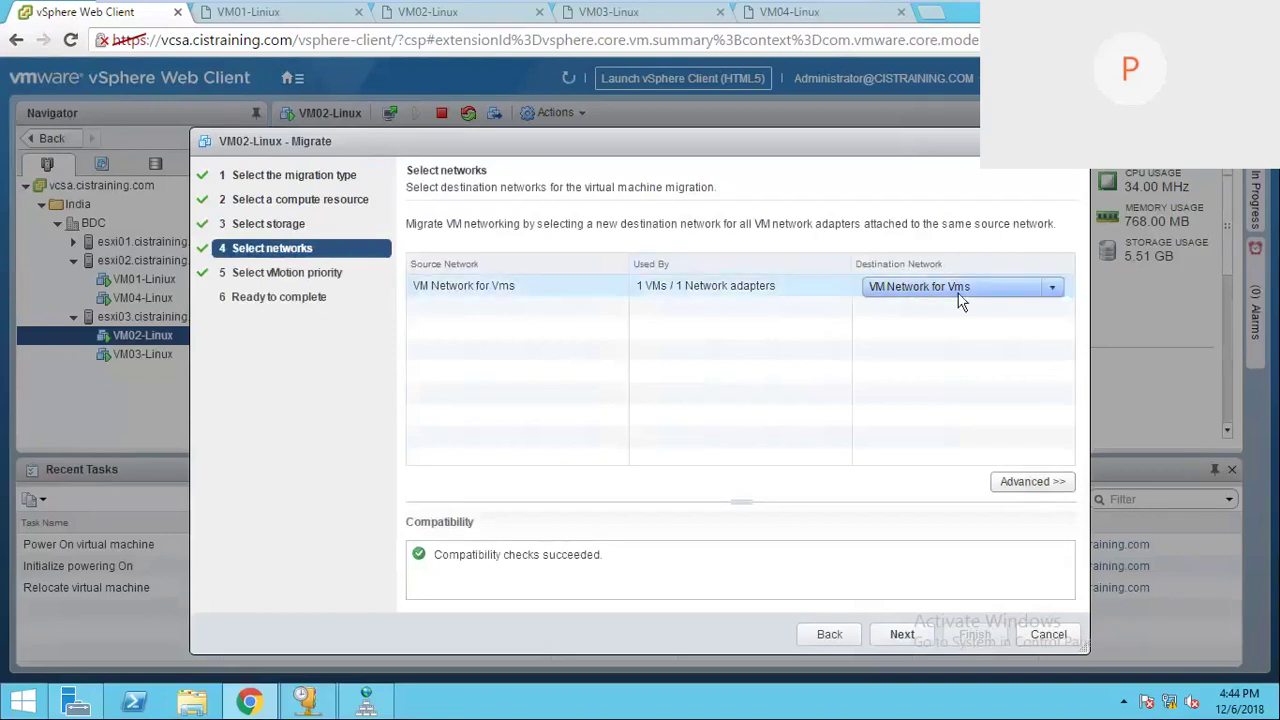
{"action": "left_click", "coordinate": [905, 634]}
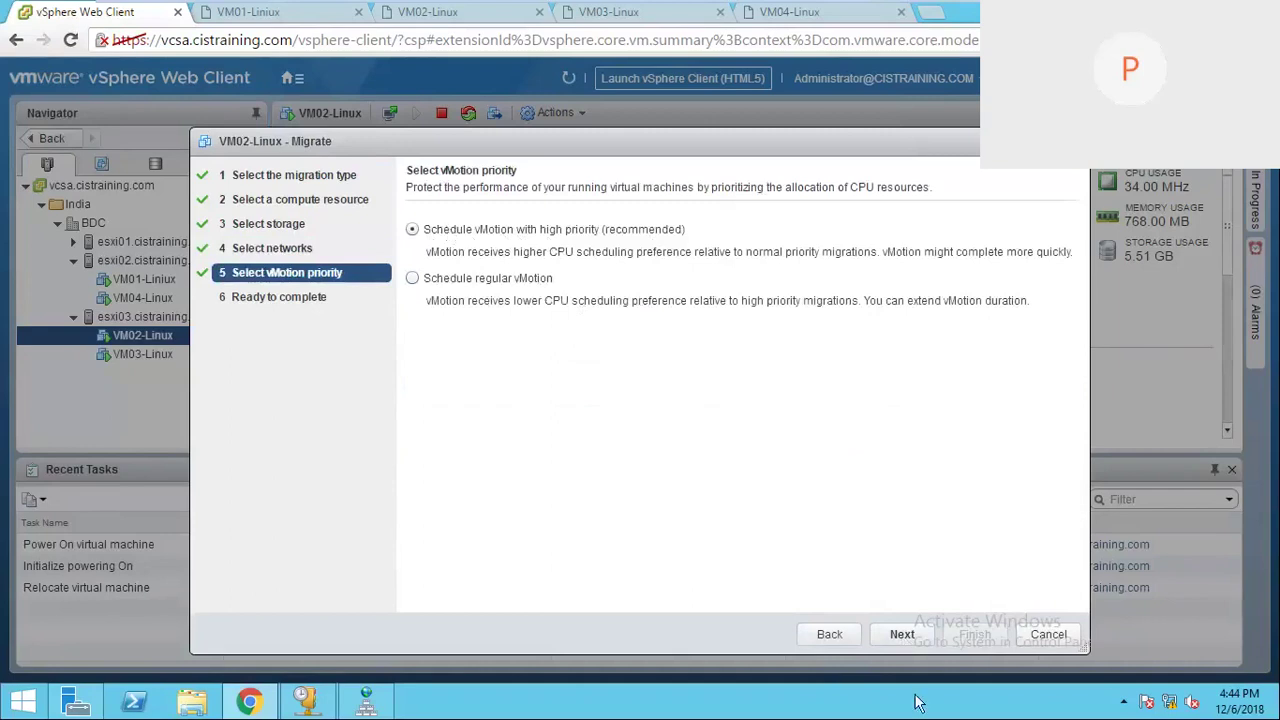
{"action": "left_click", "coordinate": [903, 637]}
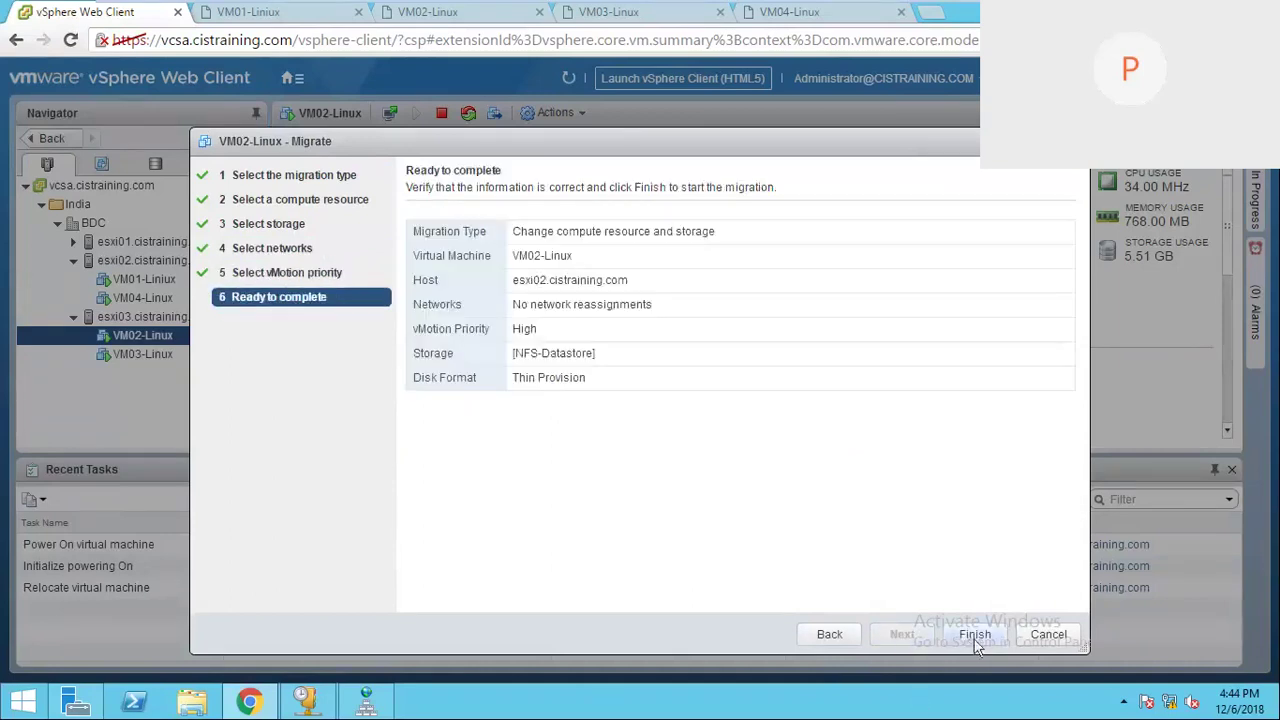
{"action": "left_click", "coordinate": [975, 637]}
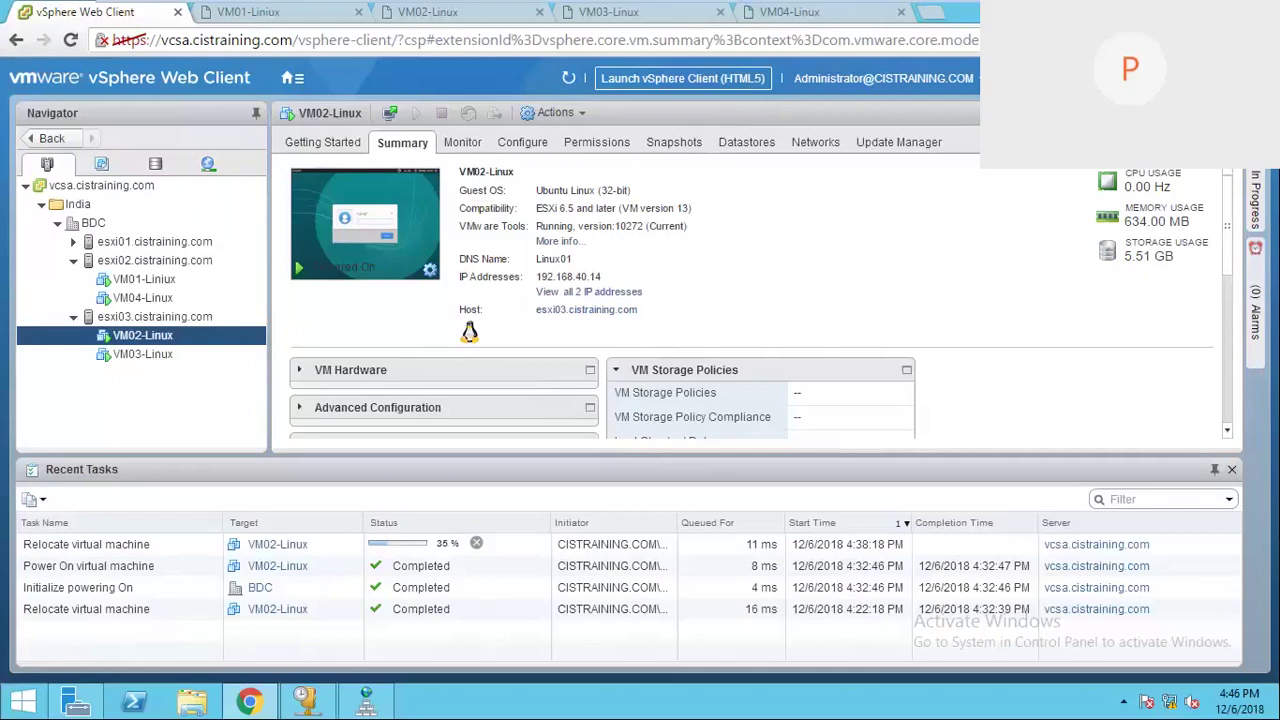
{"action": "mouse_move", "coordinate": [926, 17]}
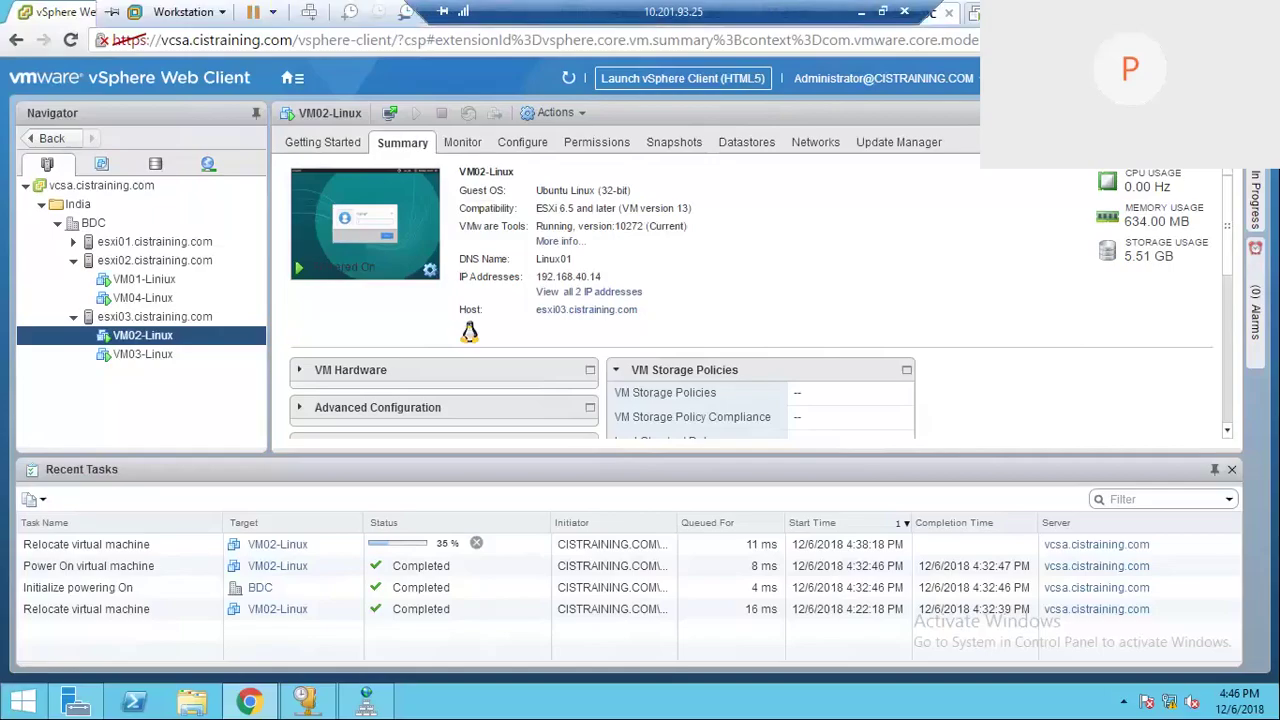
Step: Check local memory use in Task Manager, 27.7 of 31.9 GB, then minimise it
{"action": "left_click", "coordinate": [861, 11]}
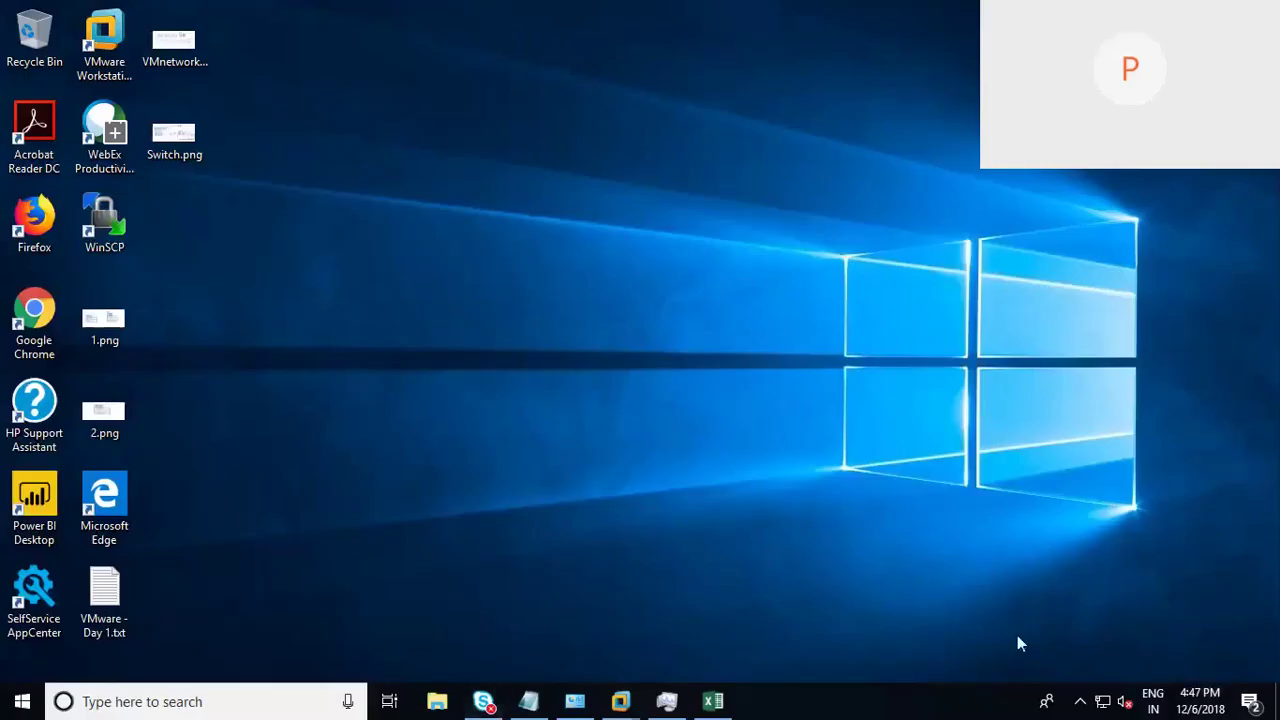
{"action": "right_click", "coordinate": [776, 706]}
{"action": "mouse_move", "coordinate": [854, 336]}
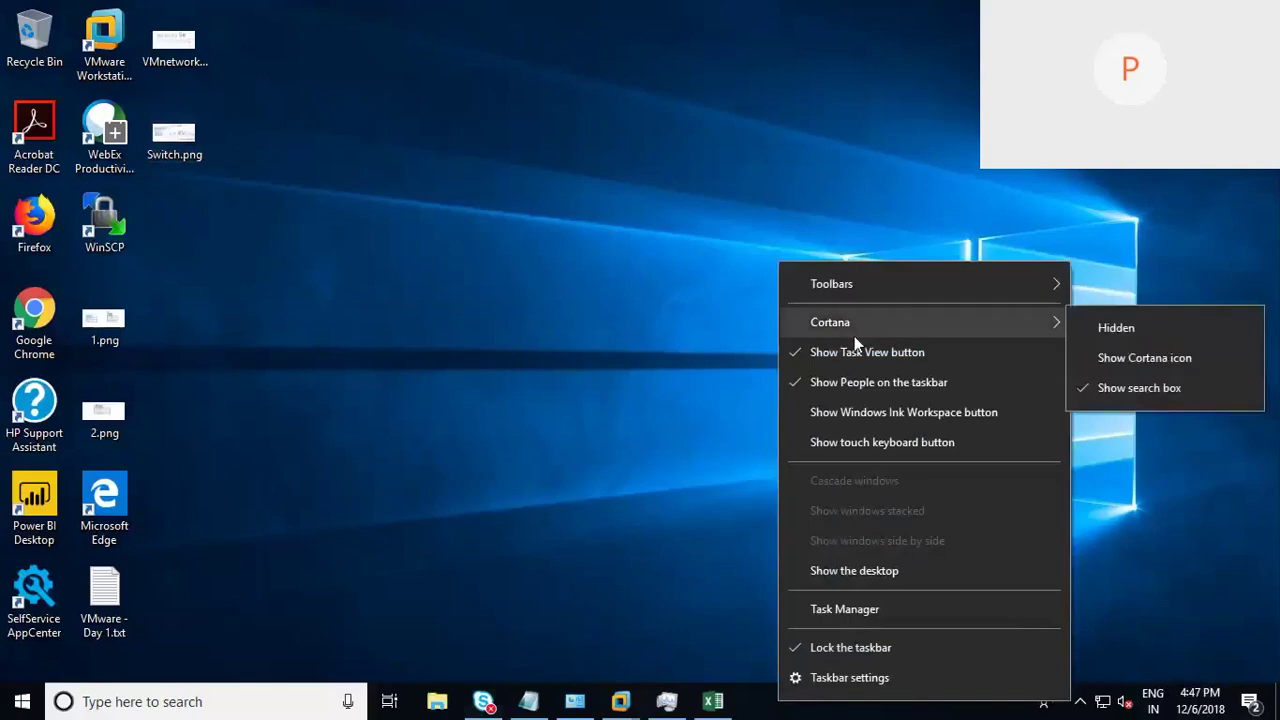
{"action": "left_click", "coordinate": [836, 612]}
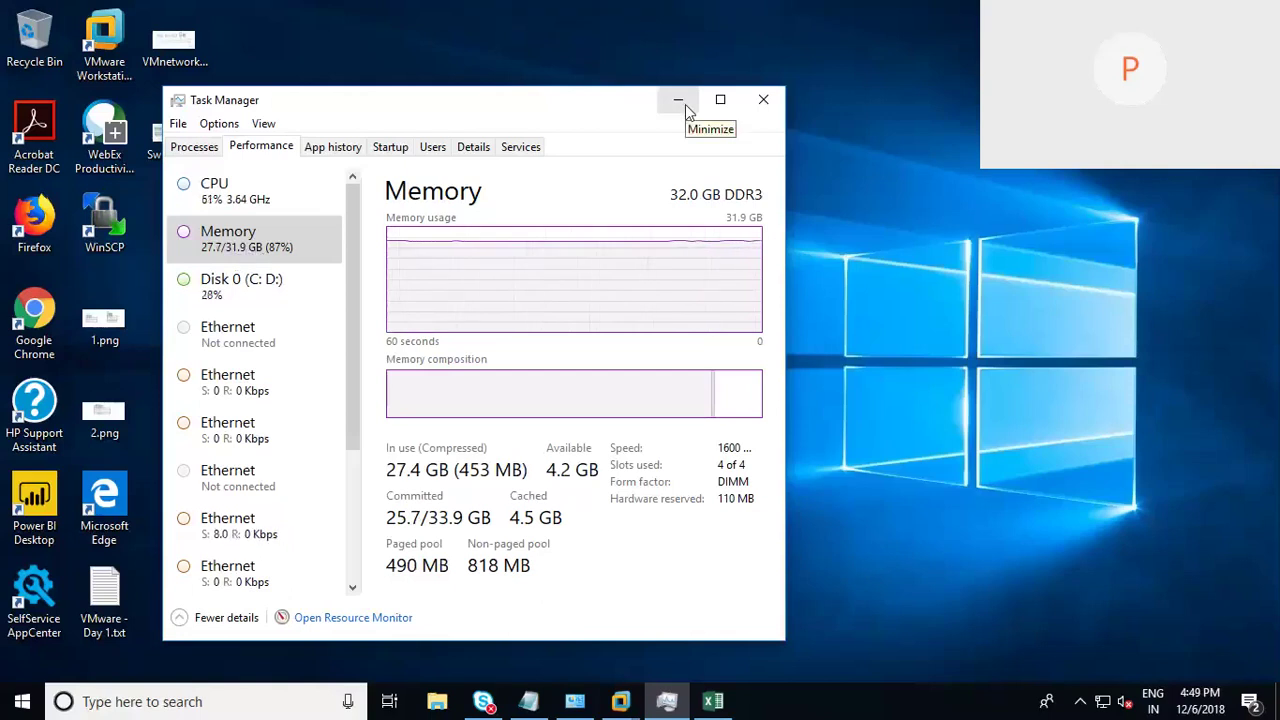
{"action": "mouse_move", "coordinate": [698, 20]}
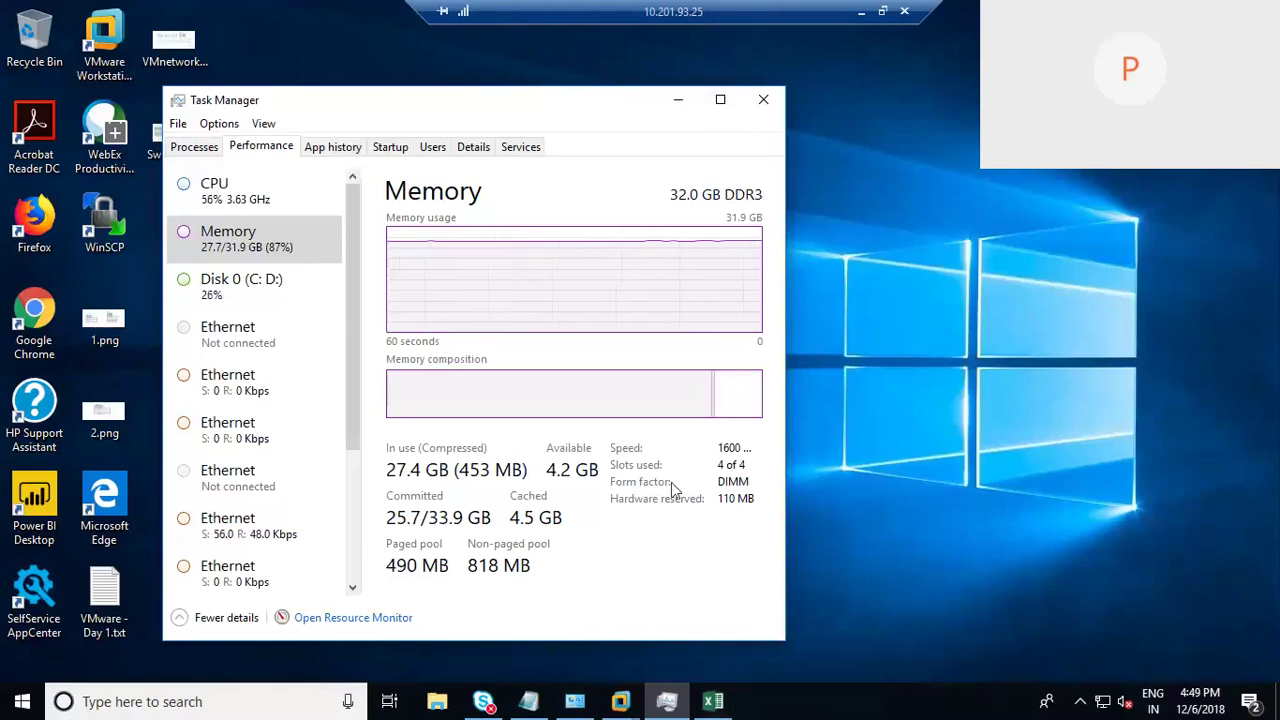
{"action": "left_click", "coordinate": [678, 99]}
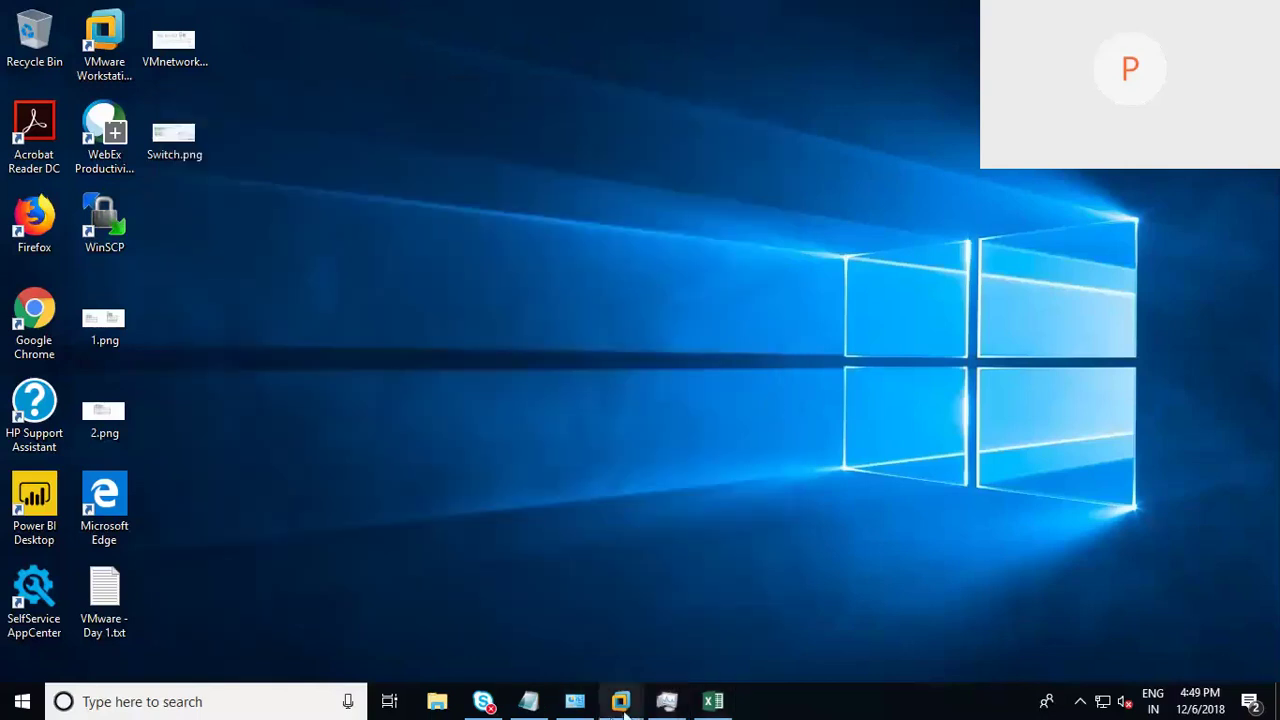
Step: In the Windows-DC console, refresh VM02-Linux's summary to show its new host esxi02
{"action": "mouse_move", "coordinate": [622, 705]}
{"action": "mouse_move", "coordinate": [968, 598]}
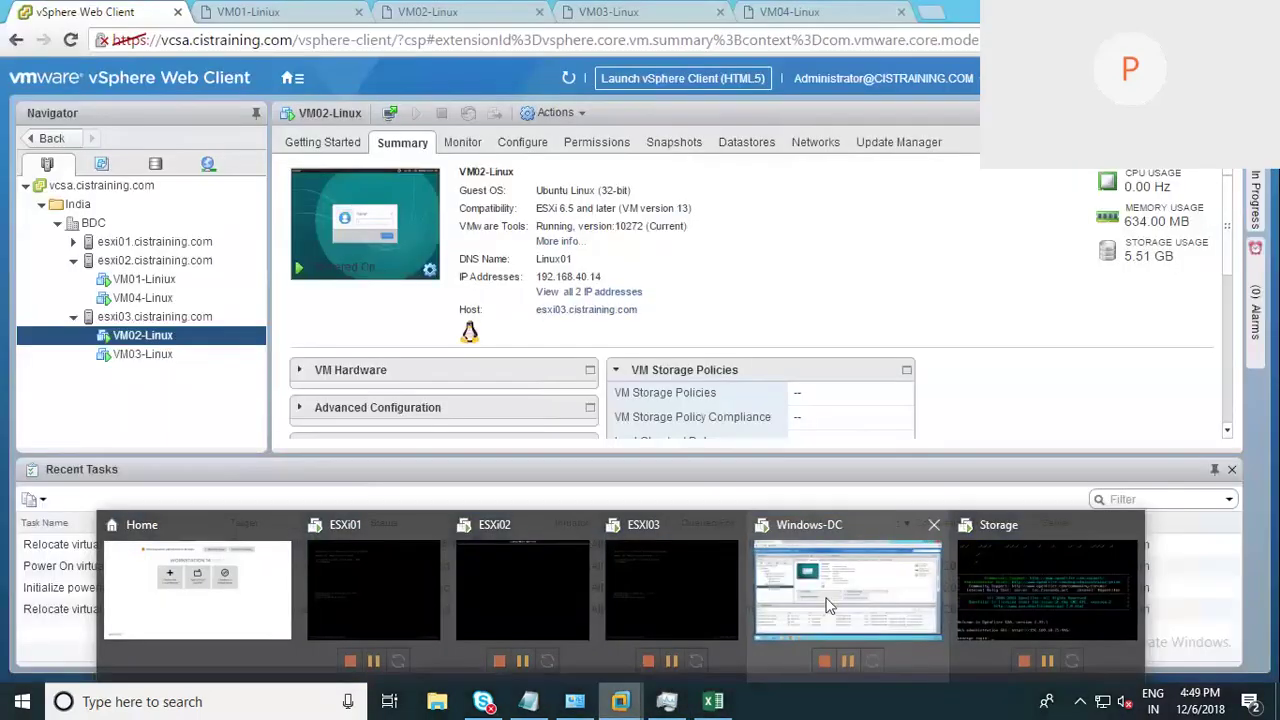
{"action": "left_click", "coordinate": [826, 600]}
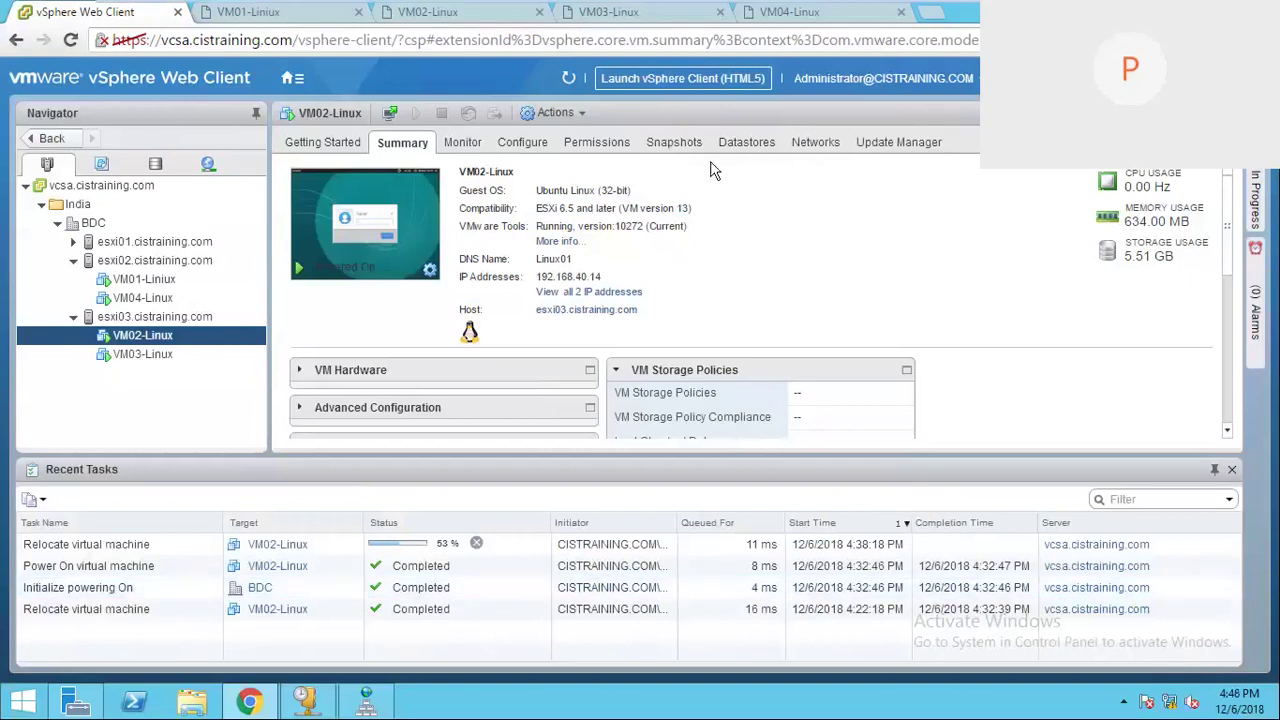
{"action": "mouse_move", "coordinate": [652, 12]}
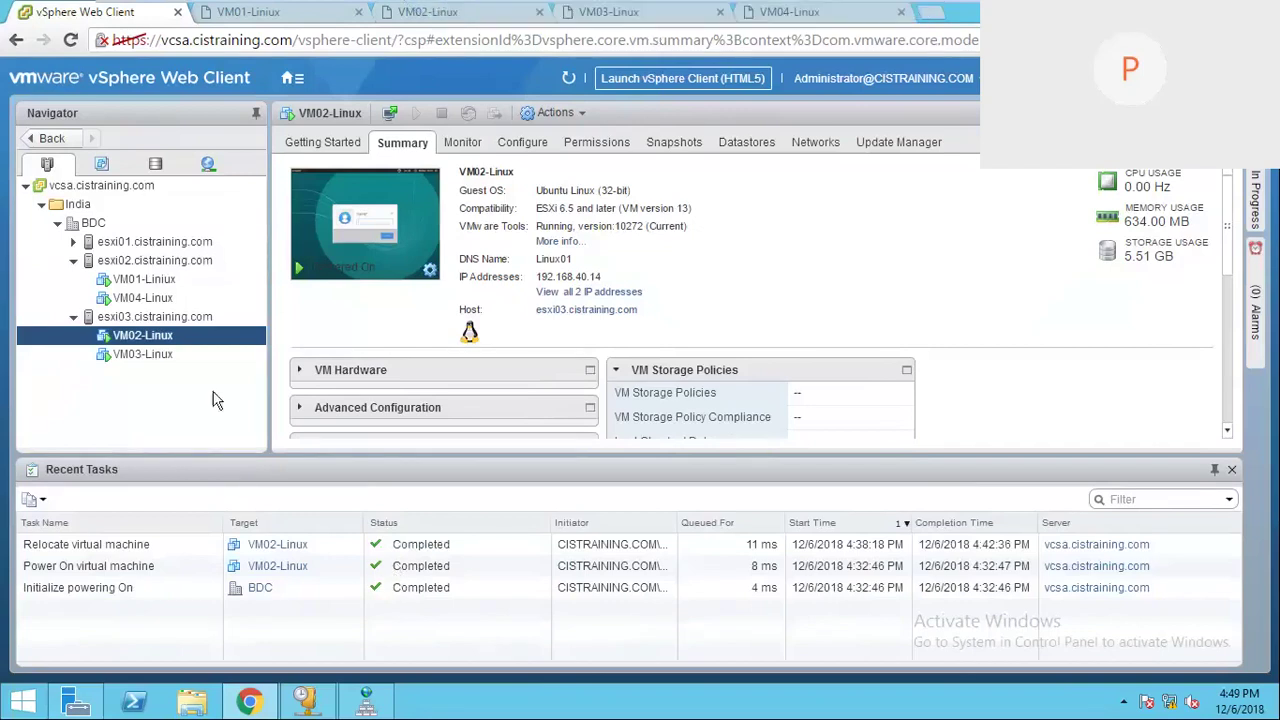
{"action": "left_click", "coordinate": [171, 338]}
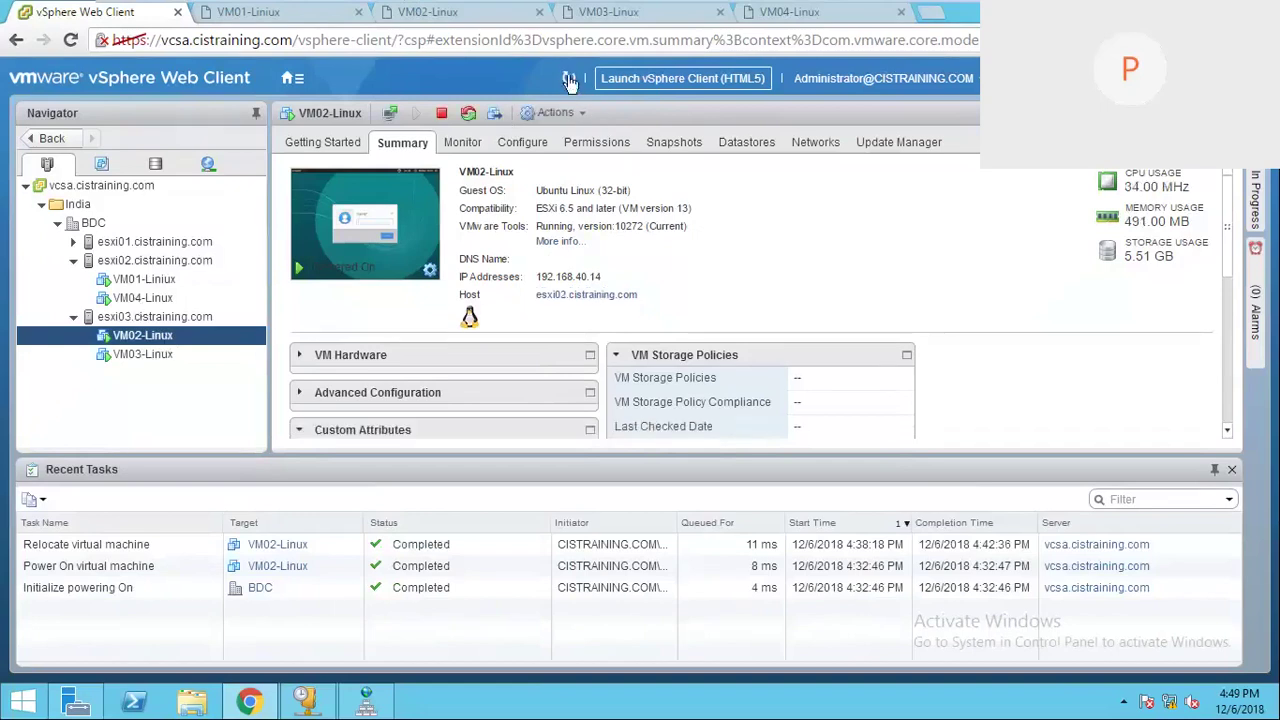
{"action": "left_click", "coordinate": [568, 80]}
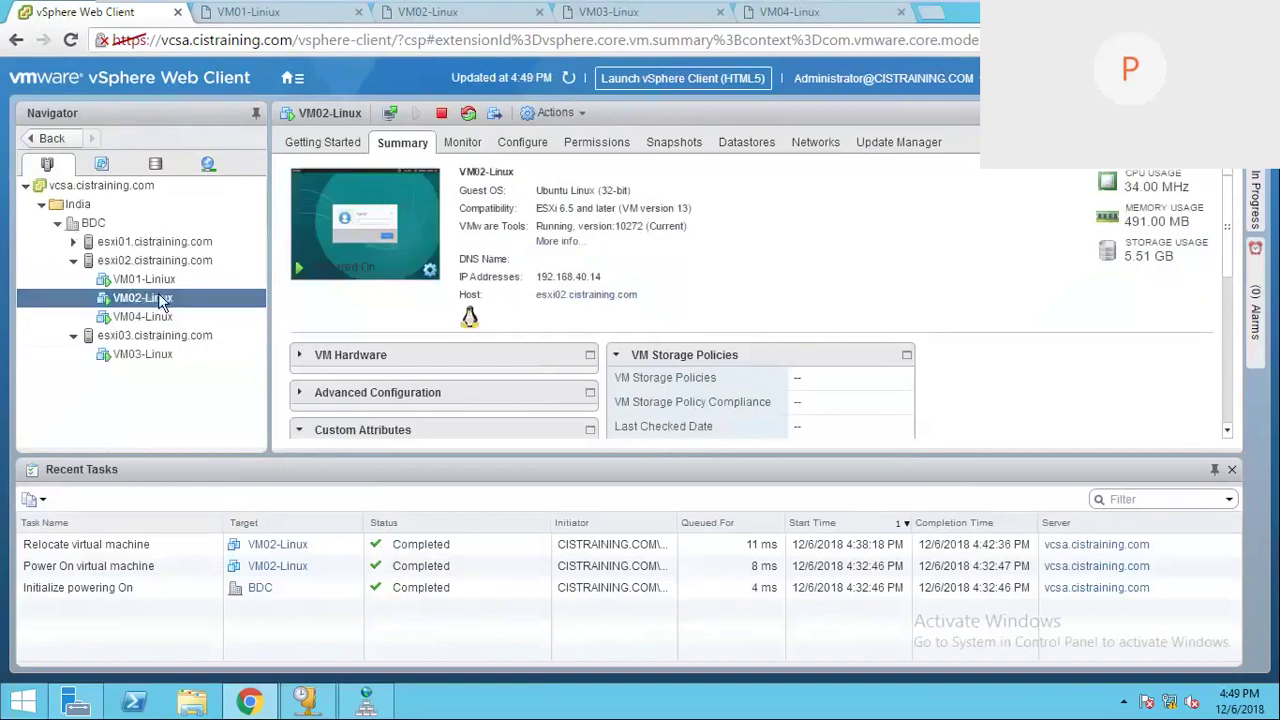
Step: Confirm VM02-Linux uses NFS-Datastore, then minimise the remote session
{"action": "left_click", "coordinate": [745, 143]}
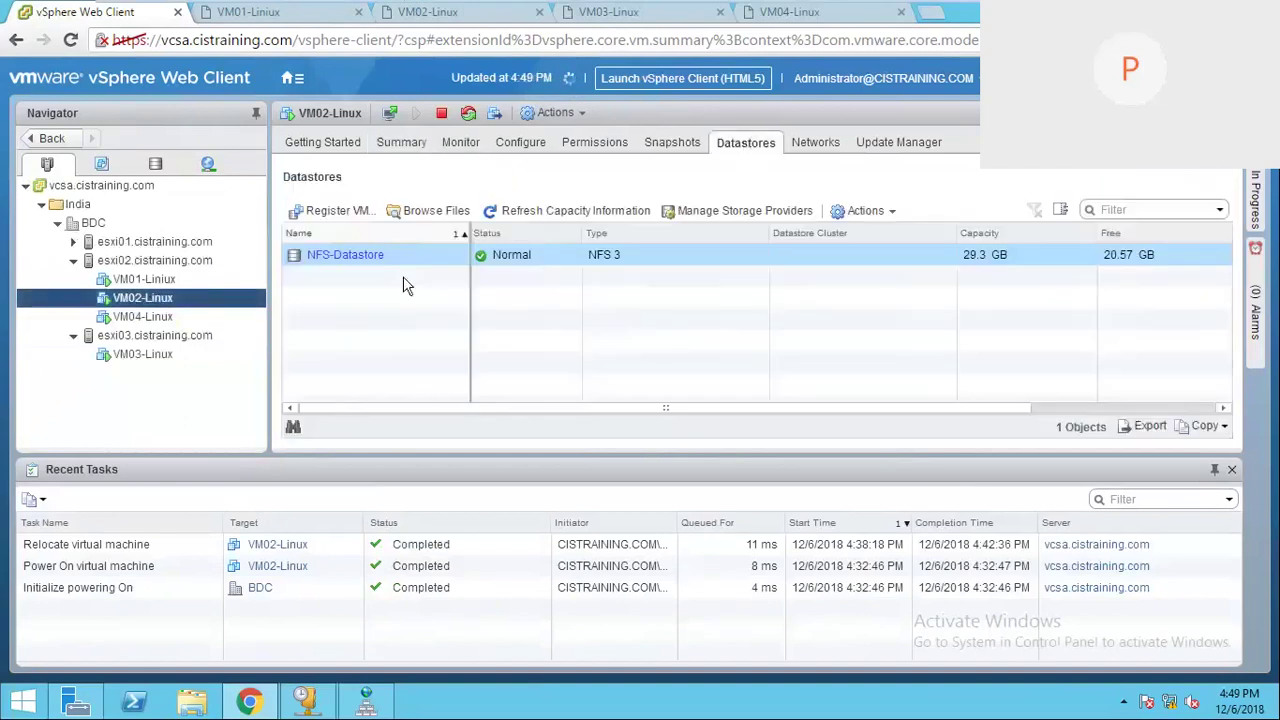
{"action": "left_click", "coordinate": [350, 254]}
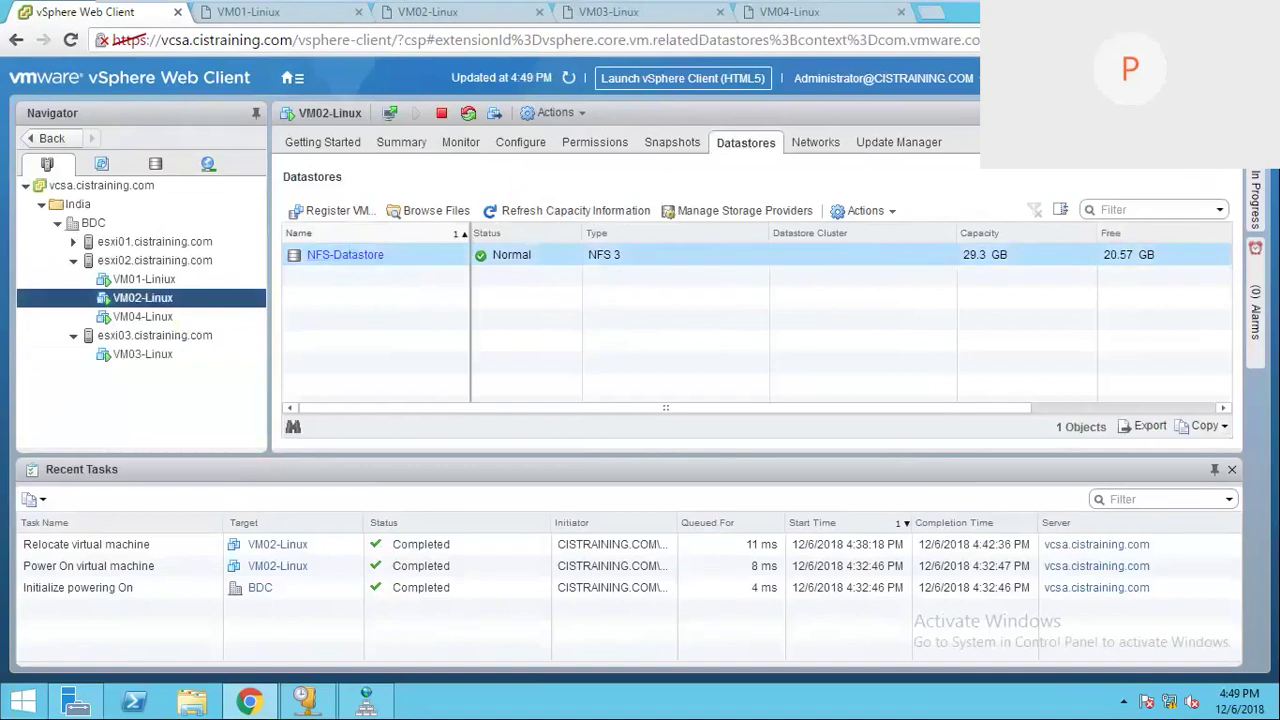
{"action": "left_click", "coordinate": [861, 11]}
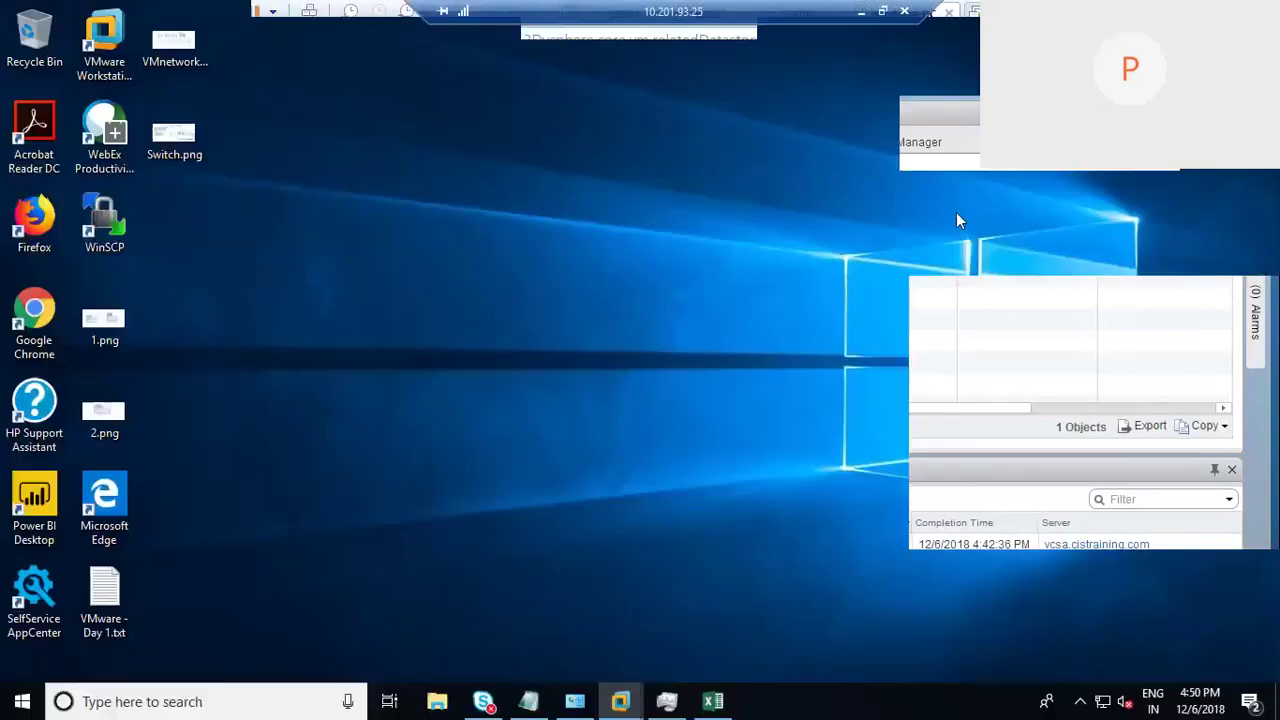
Step: Review VM03's row in Excel, host ESXI 3 and datastore iSCSI, then minimise Excel
{"action": "left_click", "coordinate": [713, 701]}
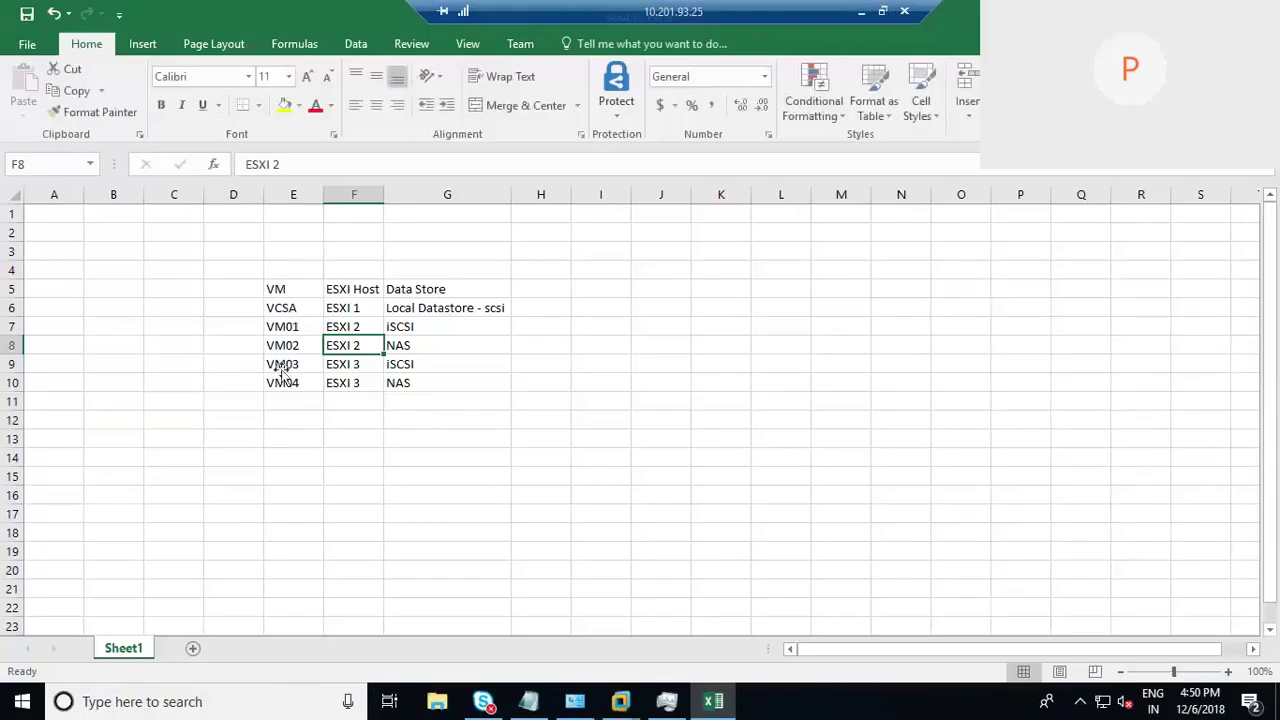
{"action": "left_click", "coordinate": [290, 364]}
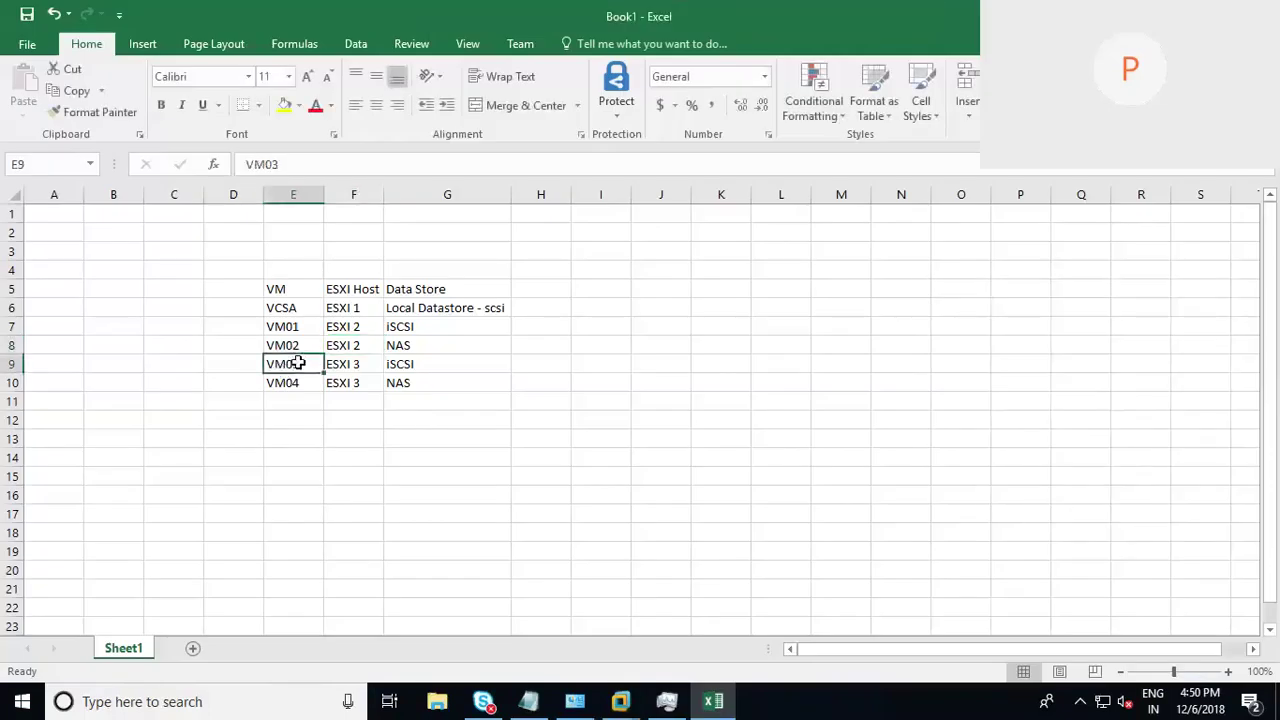
{"action": "left_click", "coordinate": [352, 364]}
{"action": "left_click", "coordinate": [410, 365]}
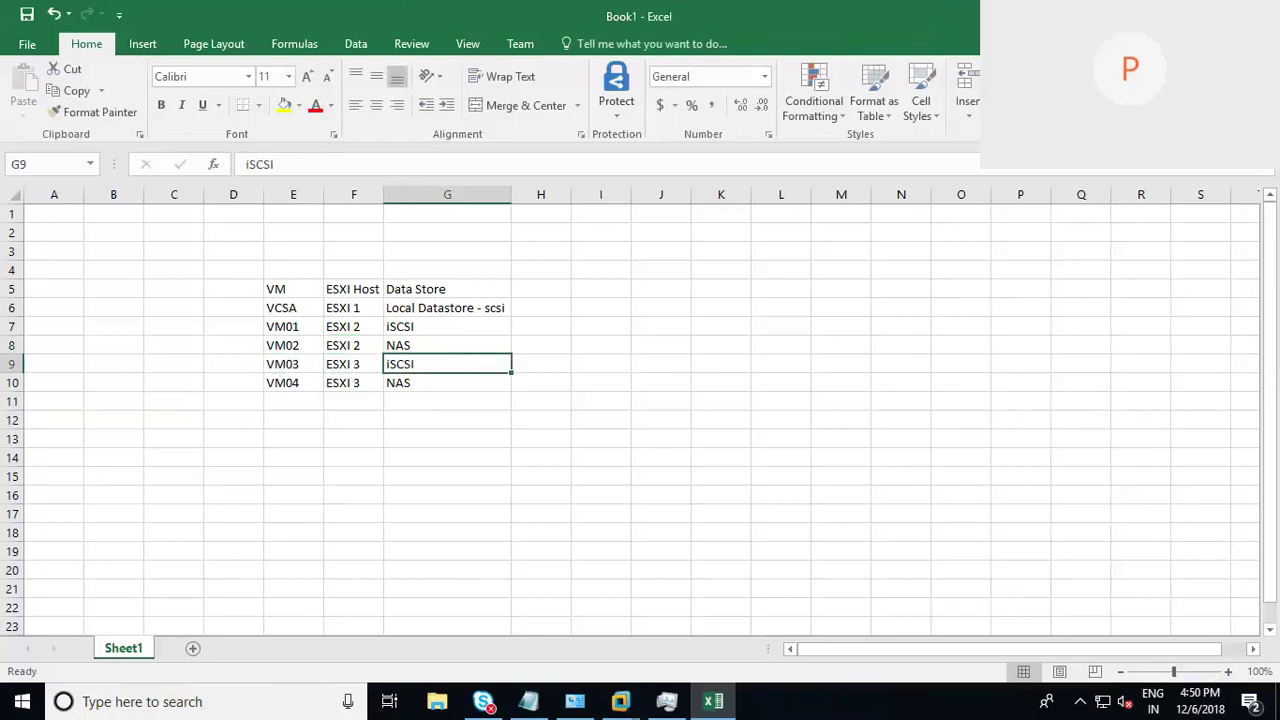
{"action": "left_click", "coordinate": [713, 701]}
Step: Select VM03-Linux in the vSphere Navigator to show its datastores, only NFS-Datastore
{"action": "mouse_move", "coordinate": [635, 688]}
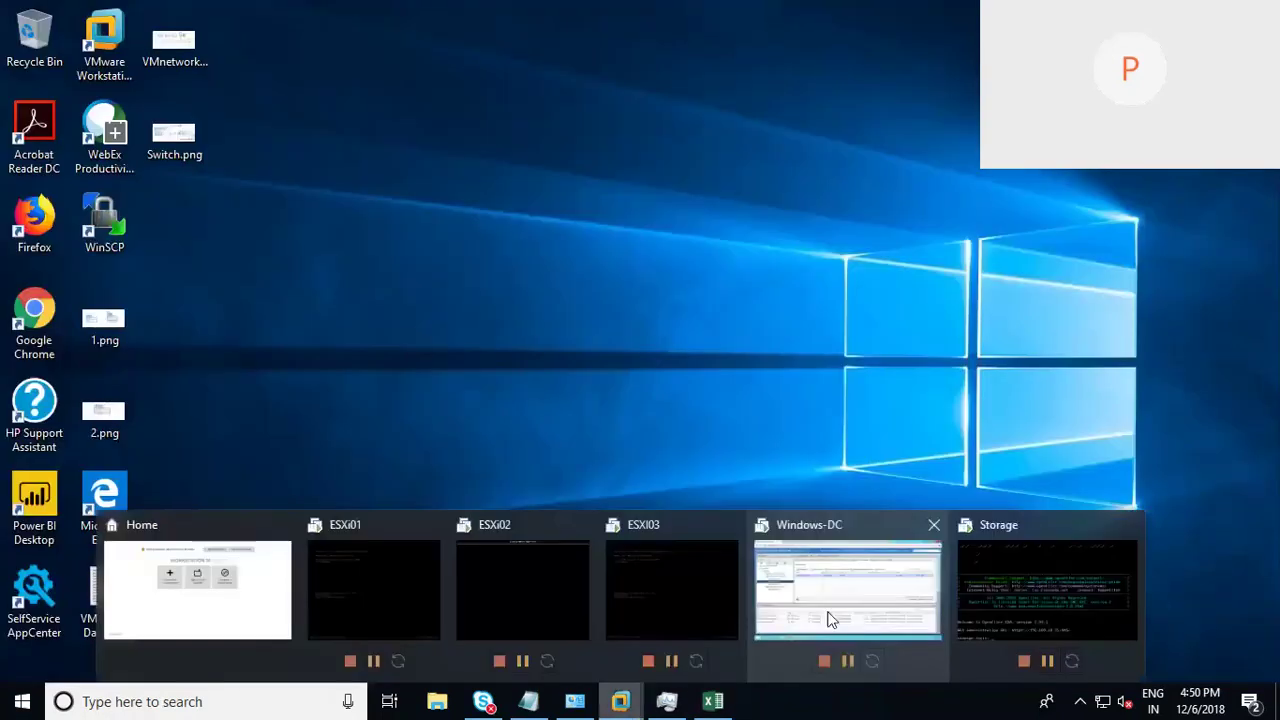
{"action": "left_click", "coordinate": [828, 620]}
{"action": "left_click", "coordinate": [150, 356]}
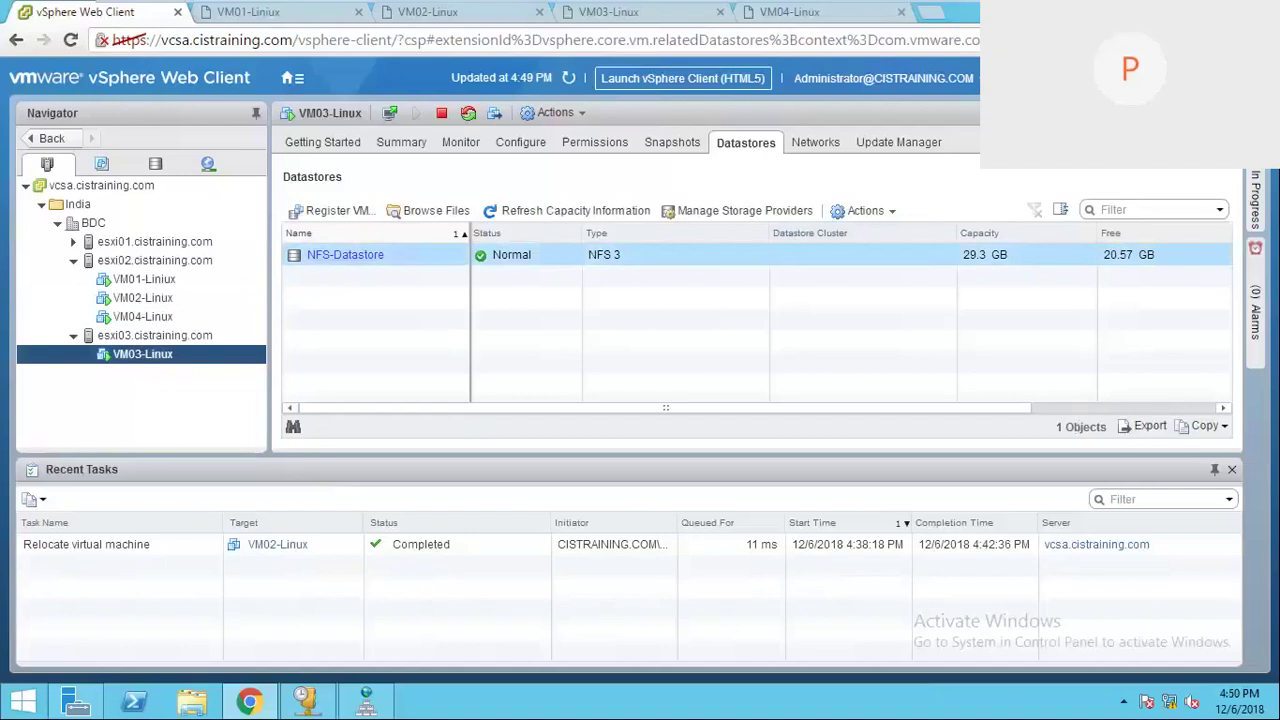
Step: Glance at the planning spreadsheet, then return to the Windows-DC vSphere session
{"action": "mouse_move", "coordinate": [673, 2]}
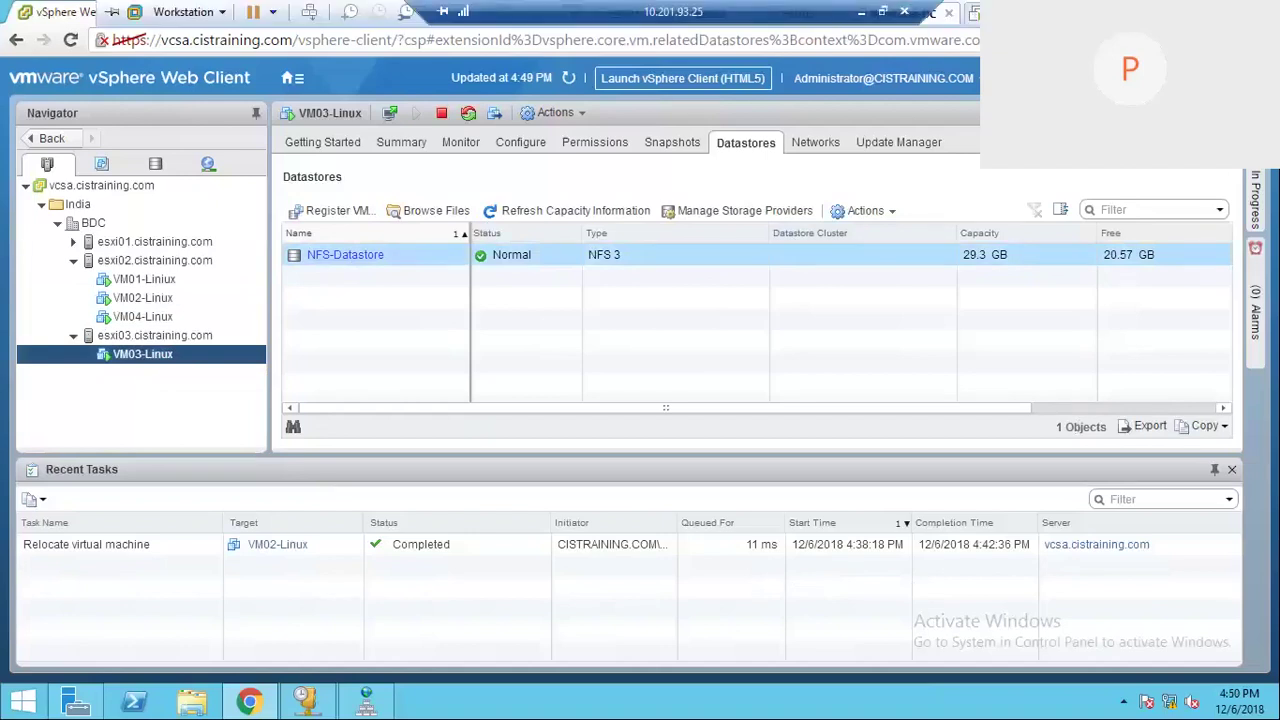
{"action": "left_click", "coordinate": [861, 11]}
{"action": "left_click", "coordinate": [713, 701]}
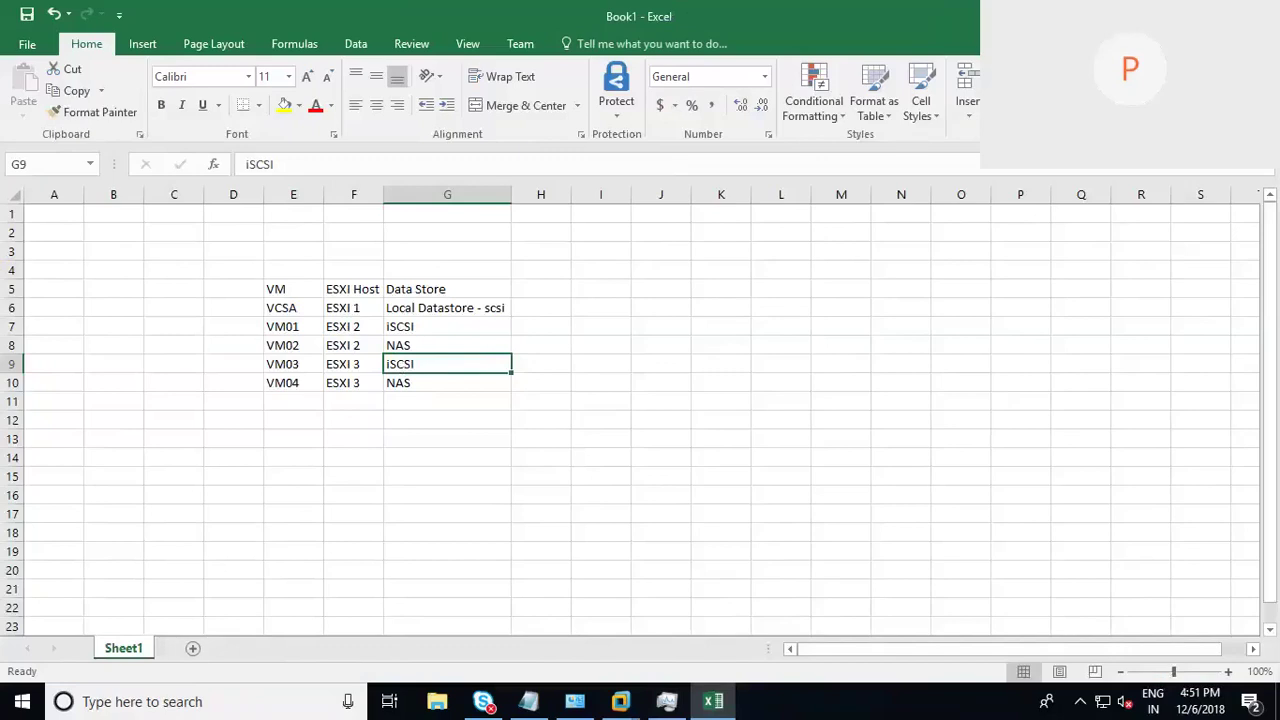
{"action": "left_click", "coordinate": [1172, 15]}
{"action": "left_click", "coordinate": [621, 701]}
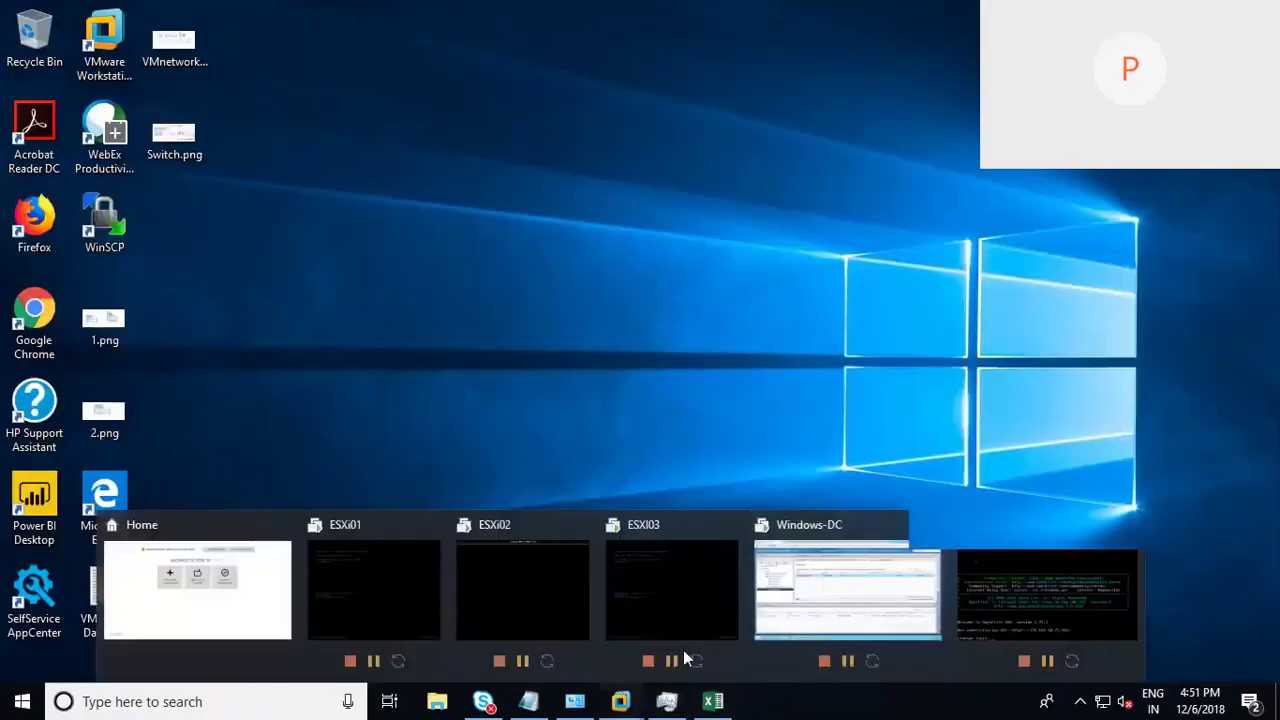
{"action": "left_click", "coordinate": [878, 612]}
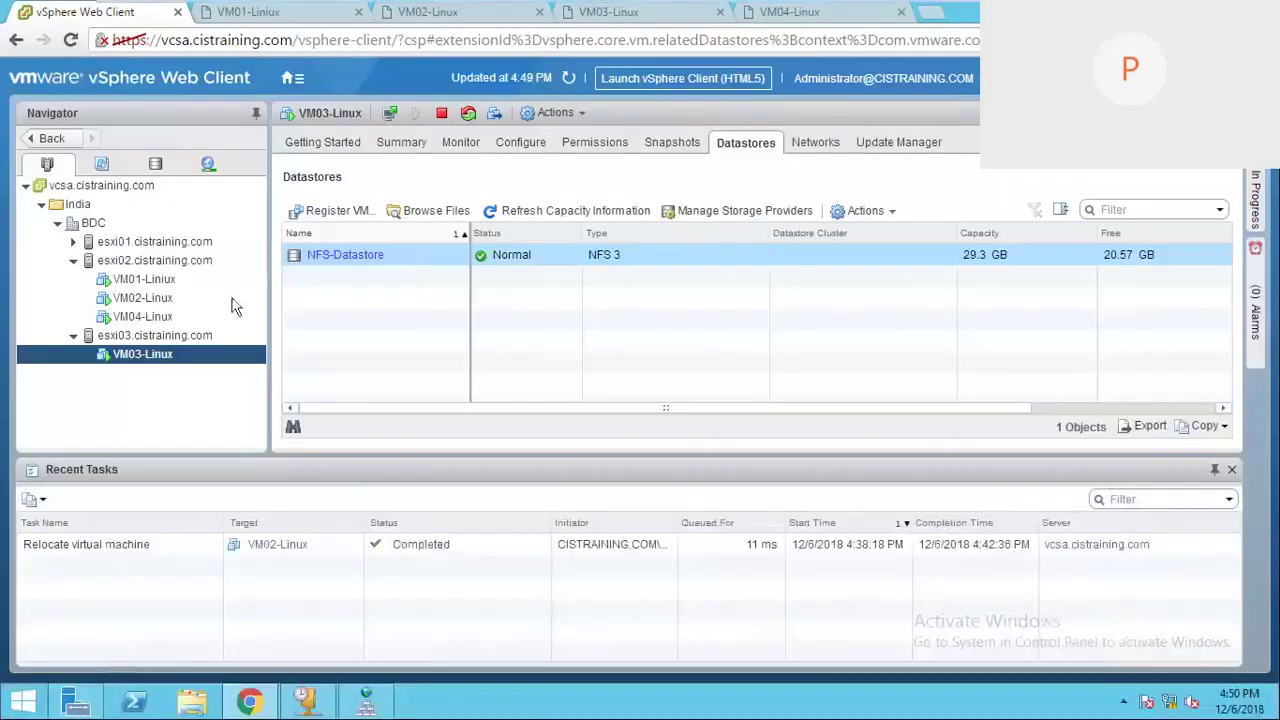
Step: Run a storage-only migration of VM03-Linux to iSCSI-Datastore, keeping its current host
{"action": "right_click", "coordinate": [210, 358]}
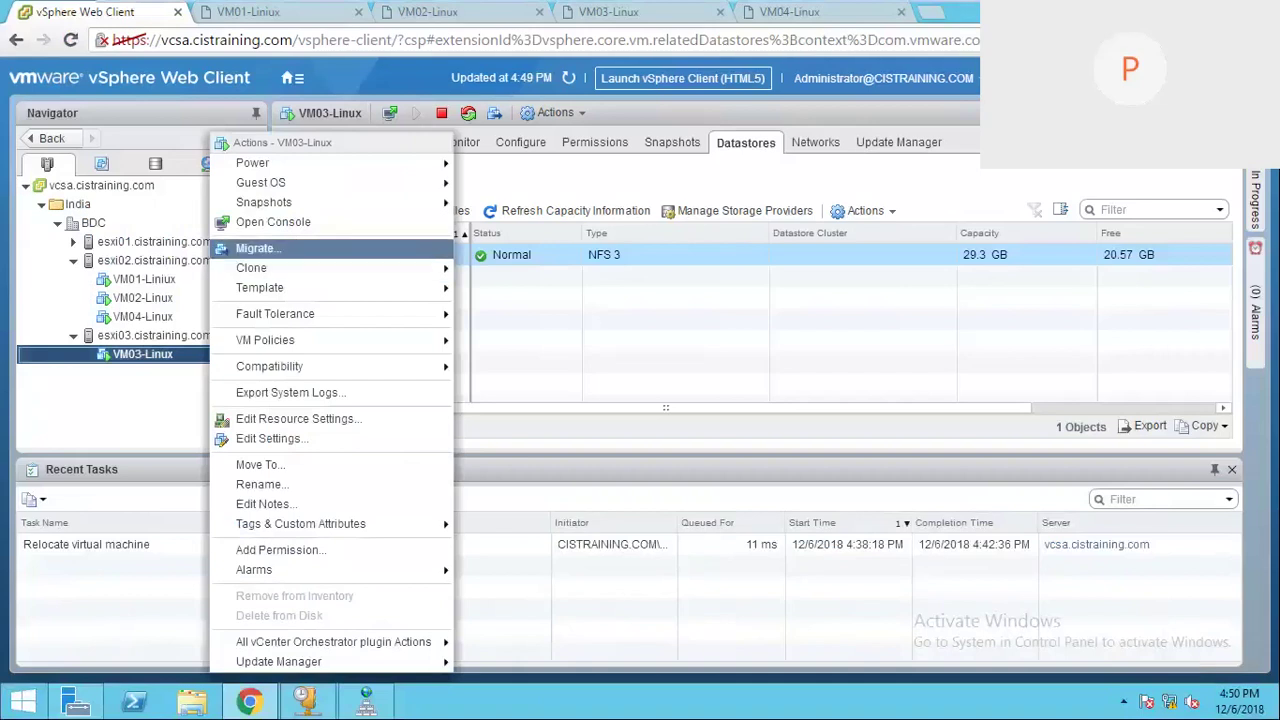
{"action": "left_click", "coordinate": [255, 248]}
{"action": "left_click", "coordinate": [412, 284]}
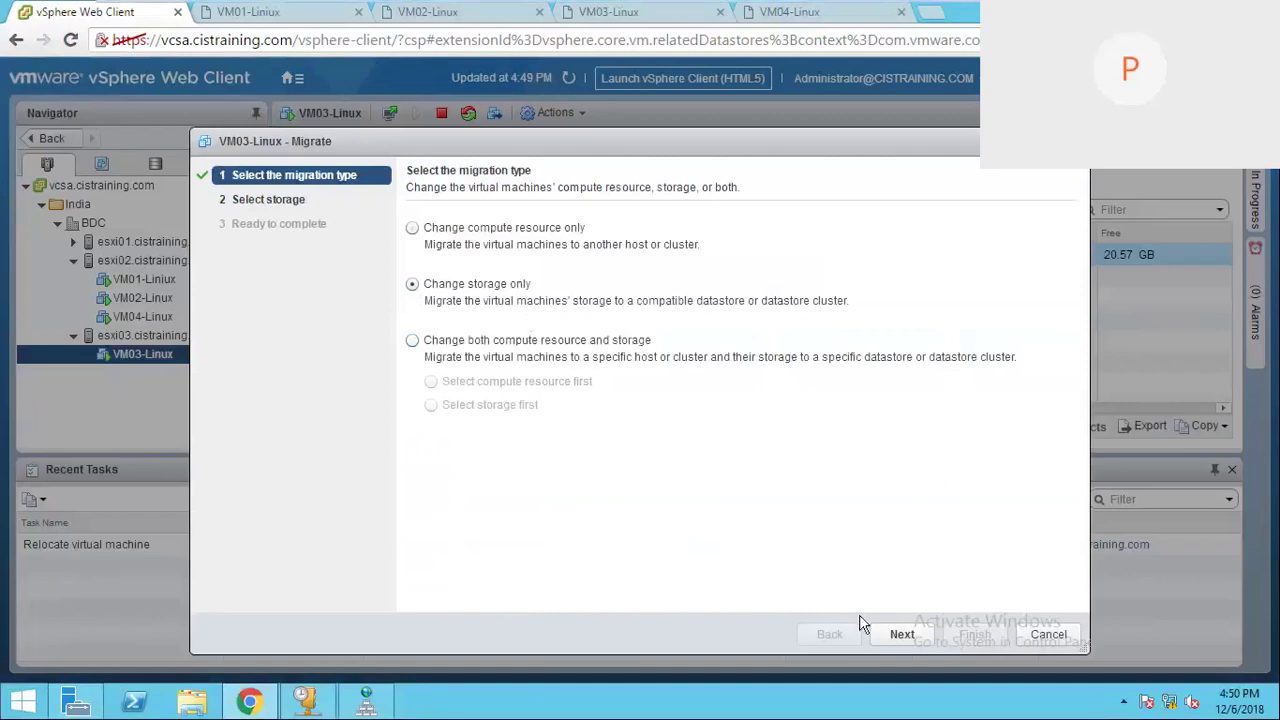
{"action": "left_click", "coordinate": [897, 632]}
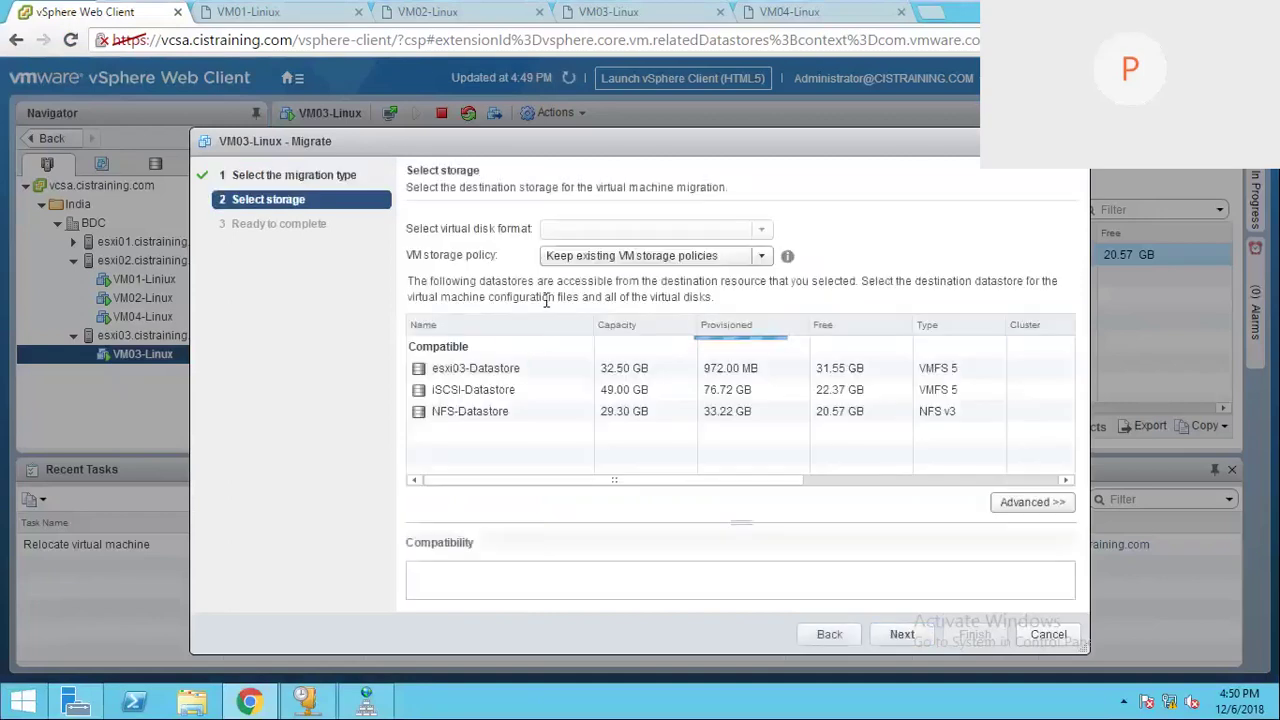
{"action": "left_click", "coordinate": [489, 395]}
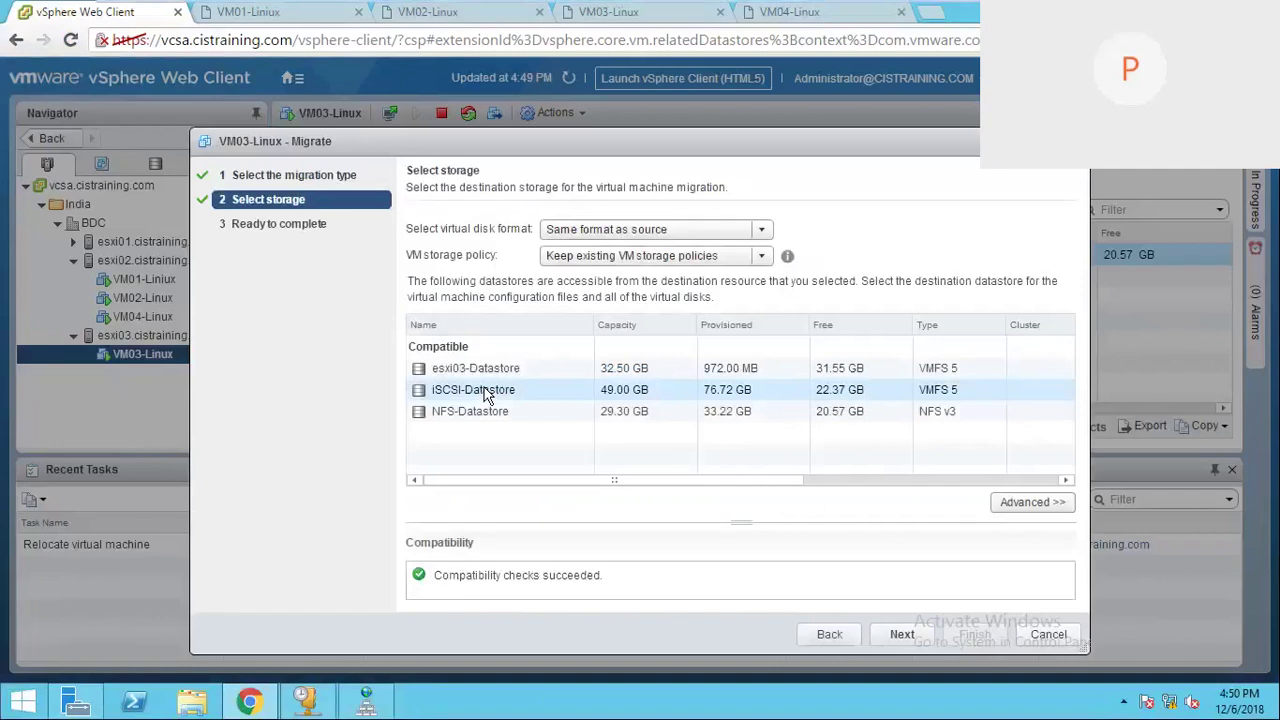
{"action": "left_click", "coordinate": [906, 635]}
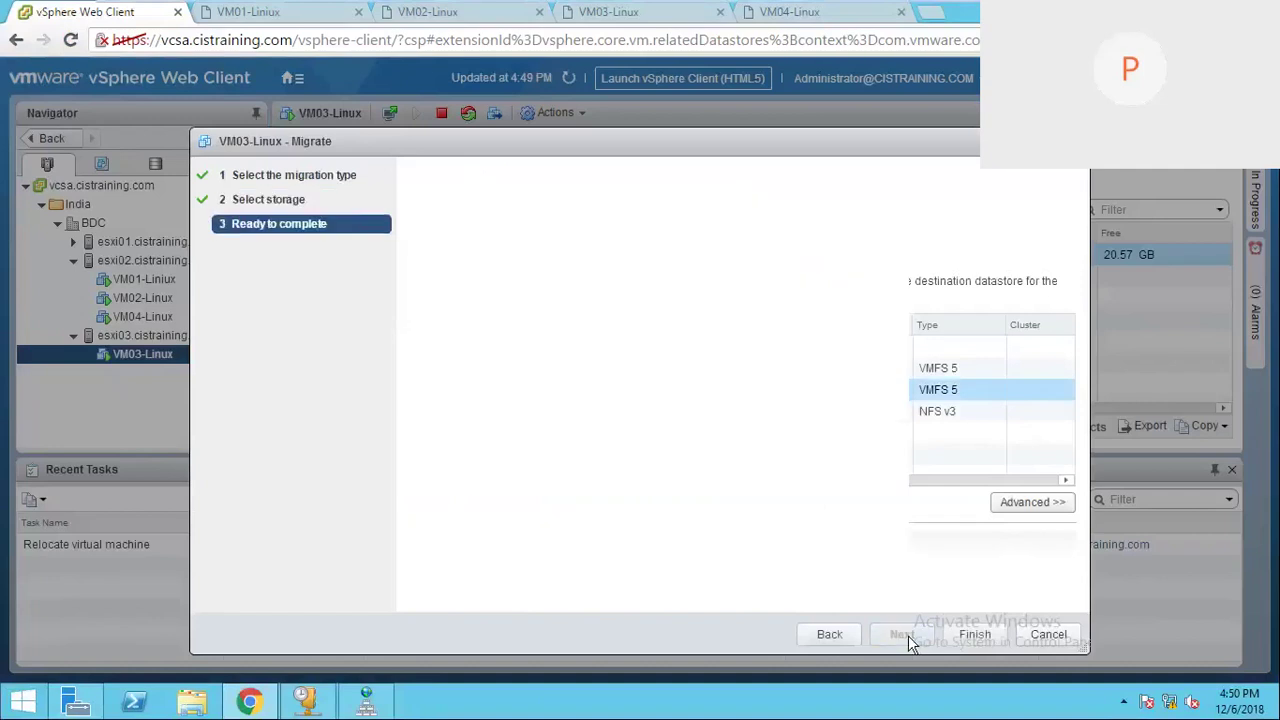
{"action": "left_click", "coordinate": [968, 636]}
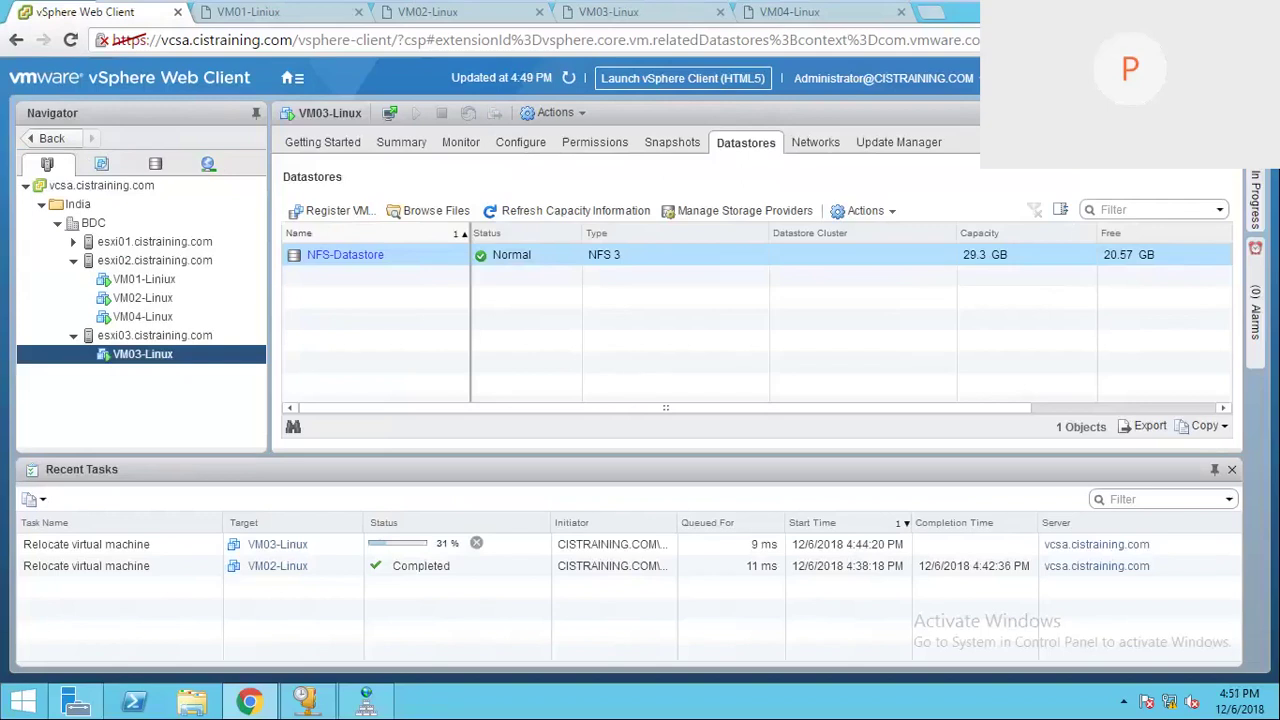
Step: Check VM04's planned host, ESXI 3, and datastore, NAS, in the Excel planning sheet
{"action": "mouse_move", "coordinate": [932, 4]}
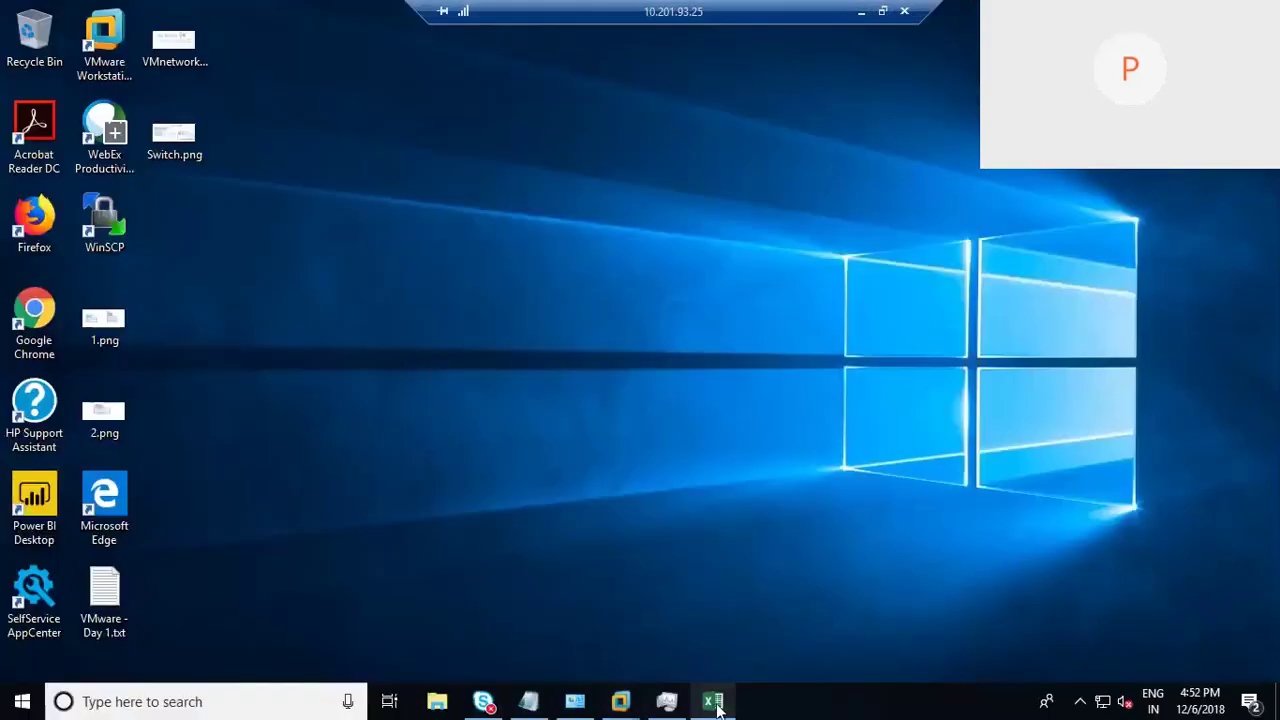
{"action": "left_click", "coordinate": [713, 703]}
{"action": "left_click", "coordinate": [287, 391]}
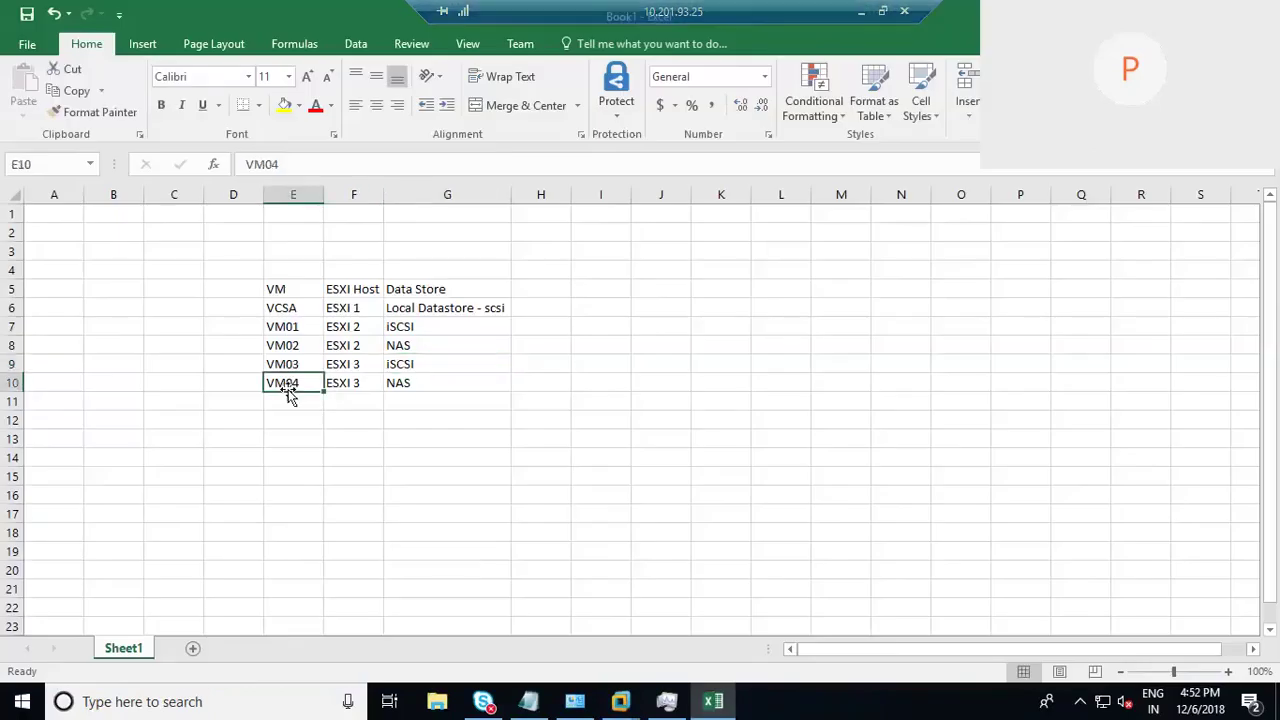
{"action": "left_click", "coordinate": [400, 386]}
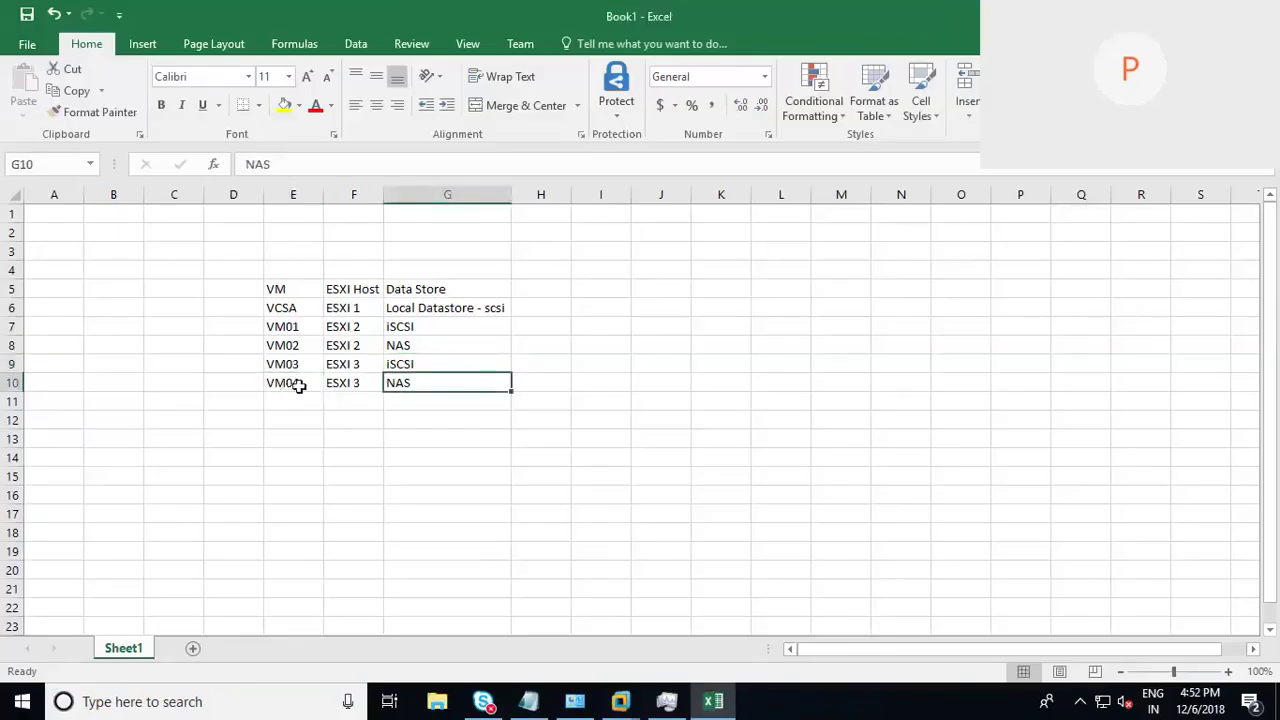
{"action": "left_click", "coordinate": [297, 385]}
{"action": "left_click", "coordinate": [356, 387]}
{"action": "left_click", "coordinate": [414, 390]}
Step: Minimise the spreadsheet and return to the Windows-DC vSphere session
{"action": "key", "text": "super+d"}
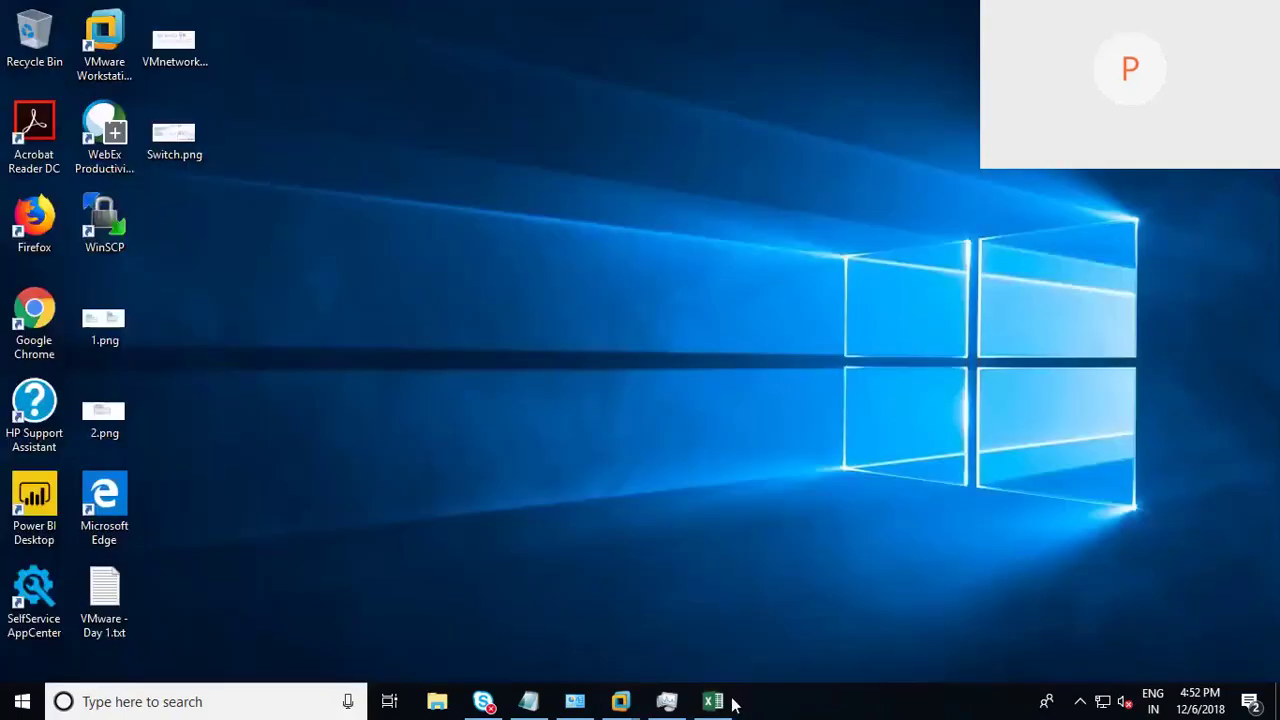
{"action": "mouse_move", "coordinate": [620, 701]}
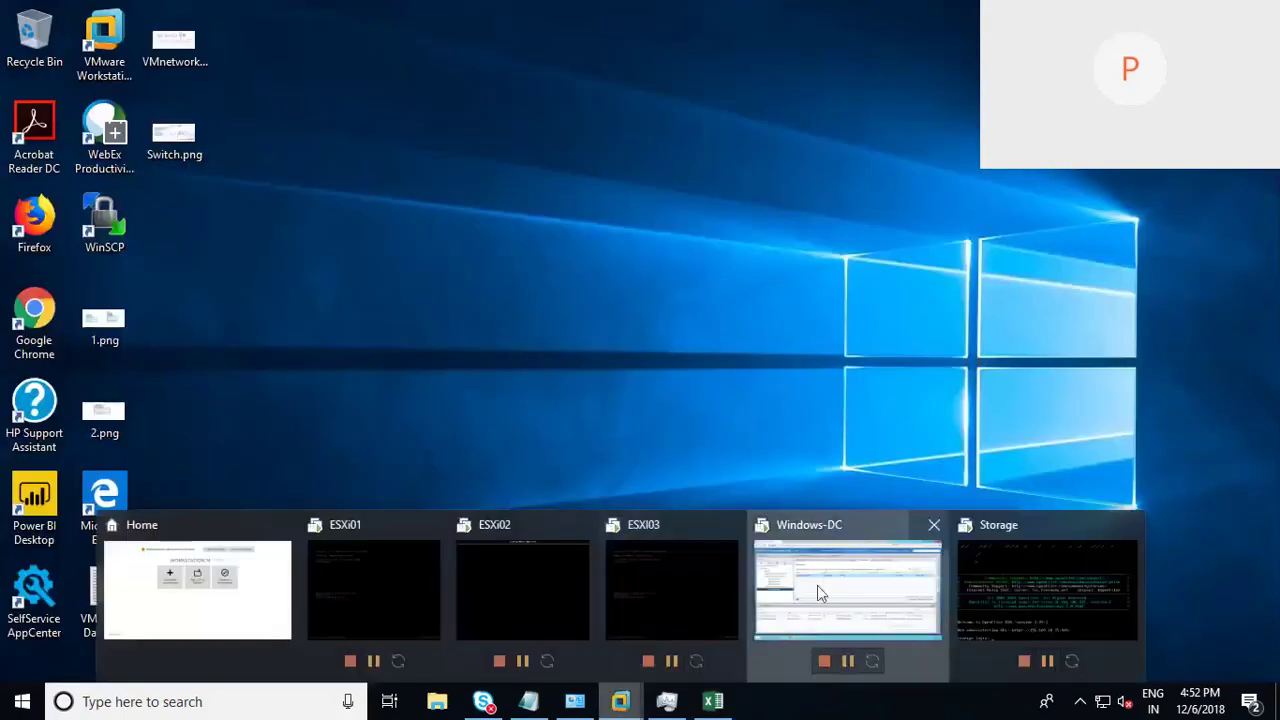
{"action": "left_click", "coordinate": [817, 591]}
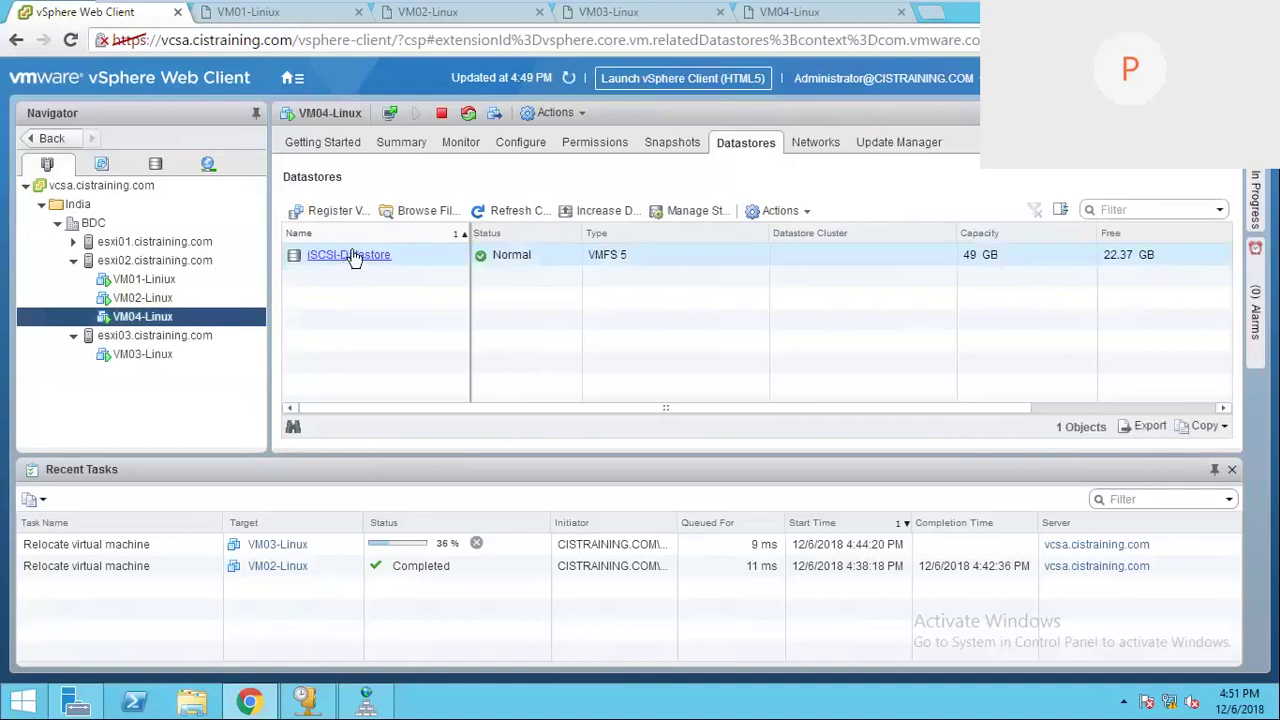
Step: Start migrating VM04-Linux with compute and storage changes, choosing destination host esxi03
{"action": "right_click", "coordinate": [205, 314]}
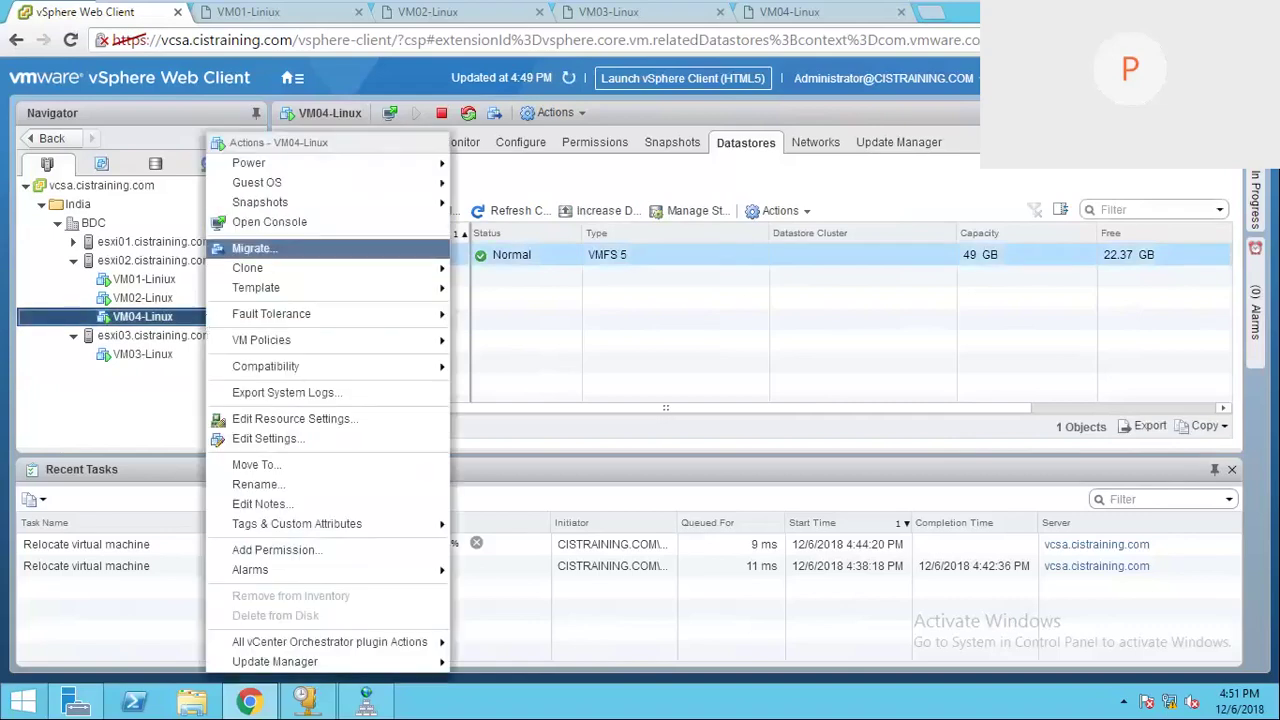
{"action": "left_click", "coordinate": [251, 248]}
{"action": "left_click", "coordinate": [413, 341]}
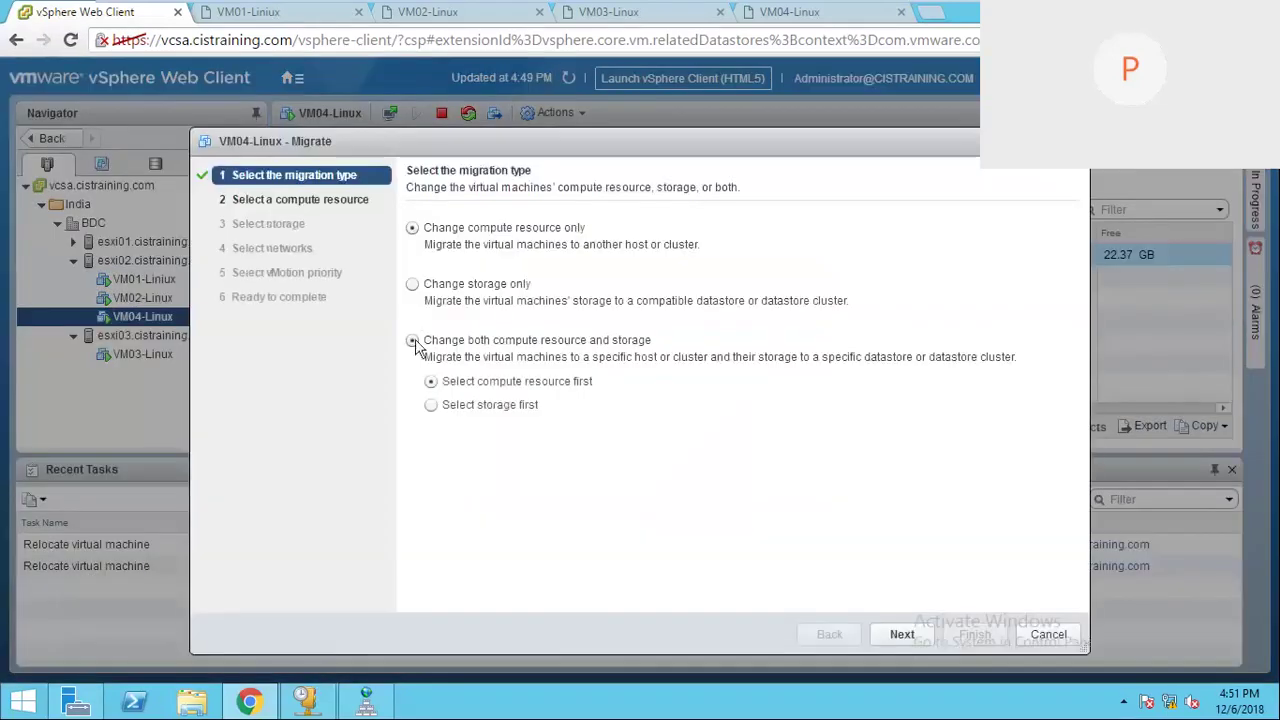
{"action": "left_click", "coordinate": [895, 632]}
{"action": "double_click", "coordinate": [470, 282]}
{"action": "double_click", "coordinate": [488, 301]}
{"action": "left_click", "coordinate": [524, 357]}
{"action": "left_click", "coordinate": [524, 340]}
{"action": "left_click", "coordinate": [507, 355]}
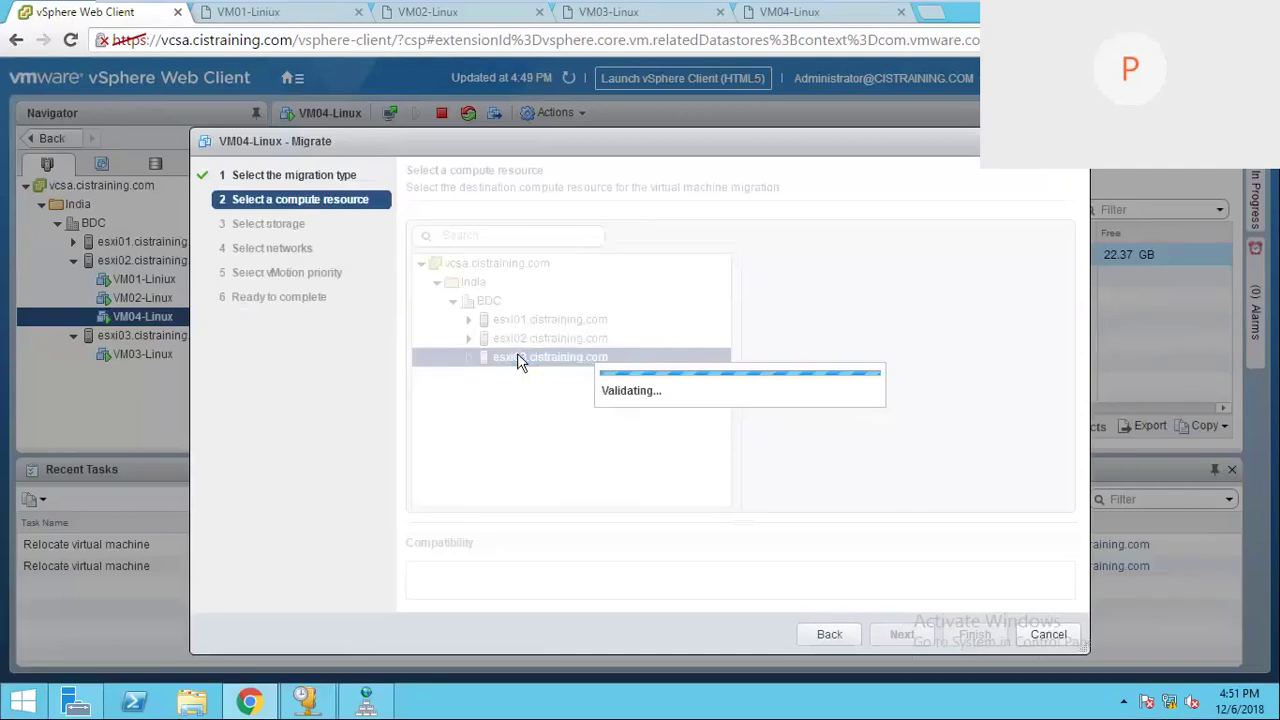
{"action": "left_click", "coordinate": [897, 638]}
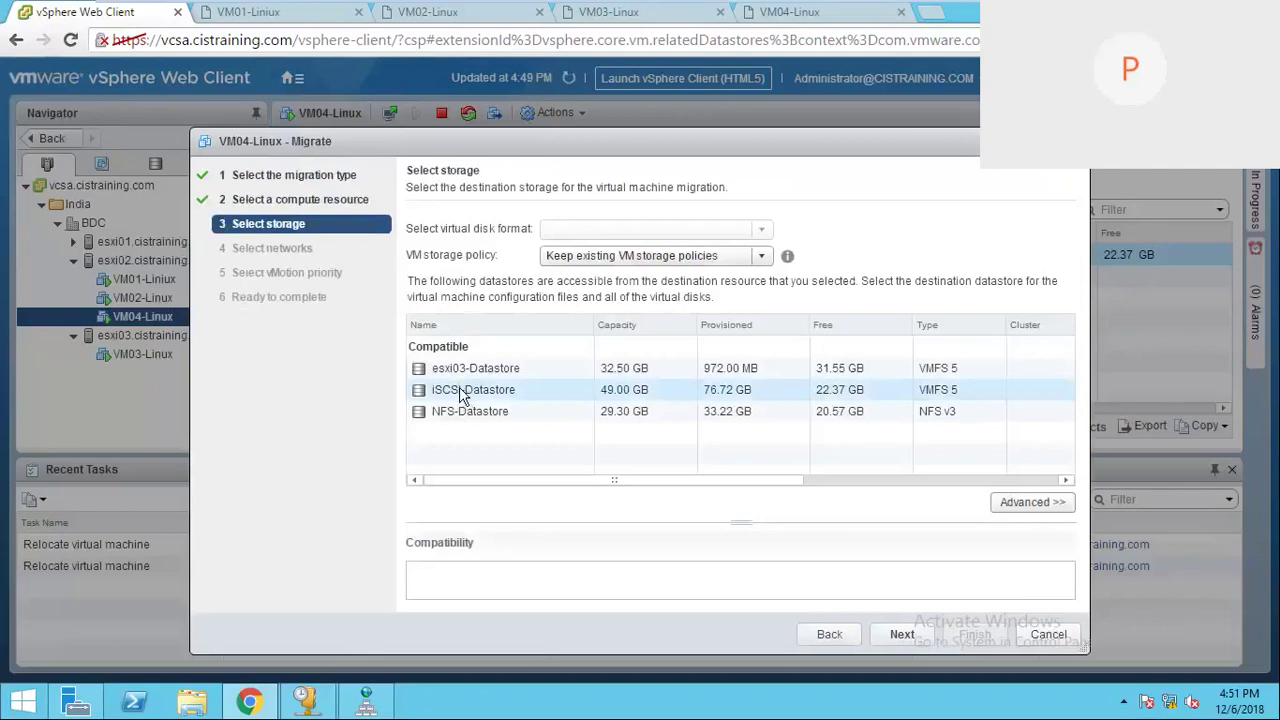
Step: Pick NFS-Datastore with Thin Provision, briefly checking the Excel plan before returning to the wizard
{"action": "left_click", "coordinate": [457, 411]}
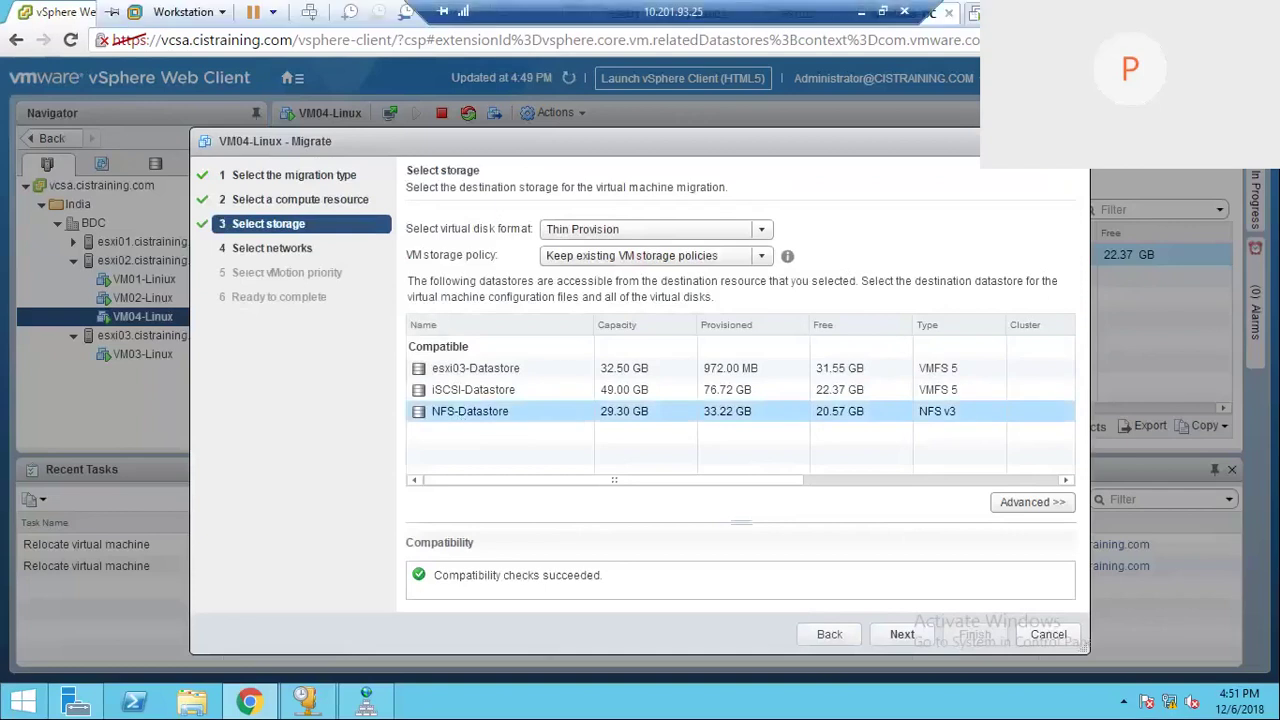
{"action": "left_click", "coordinate": [1113, 12]}
{"action": "left_click", "coordinate": [712, 697]}
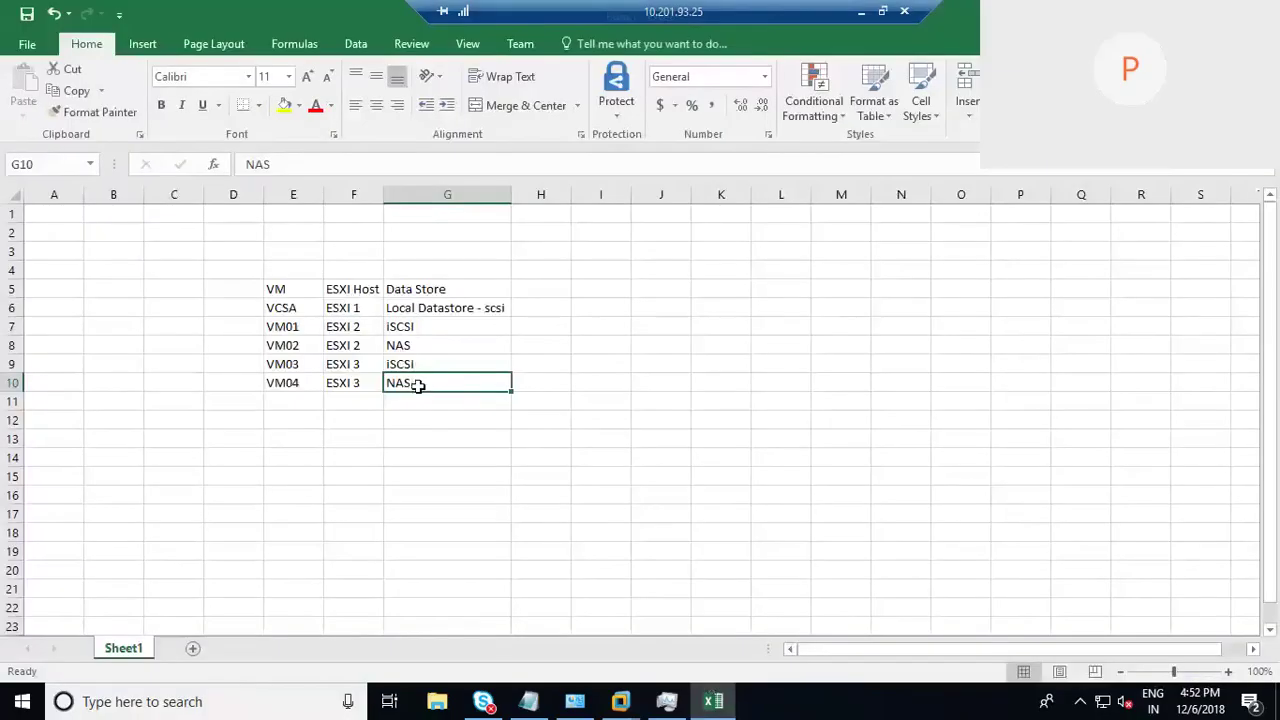
{"action": "left_click", "coordinate": [712, 701]}
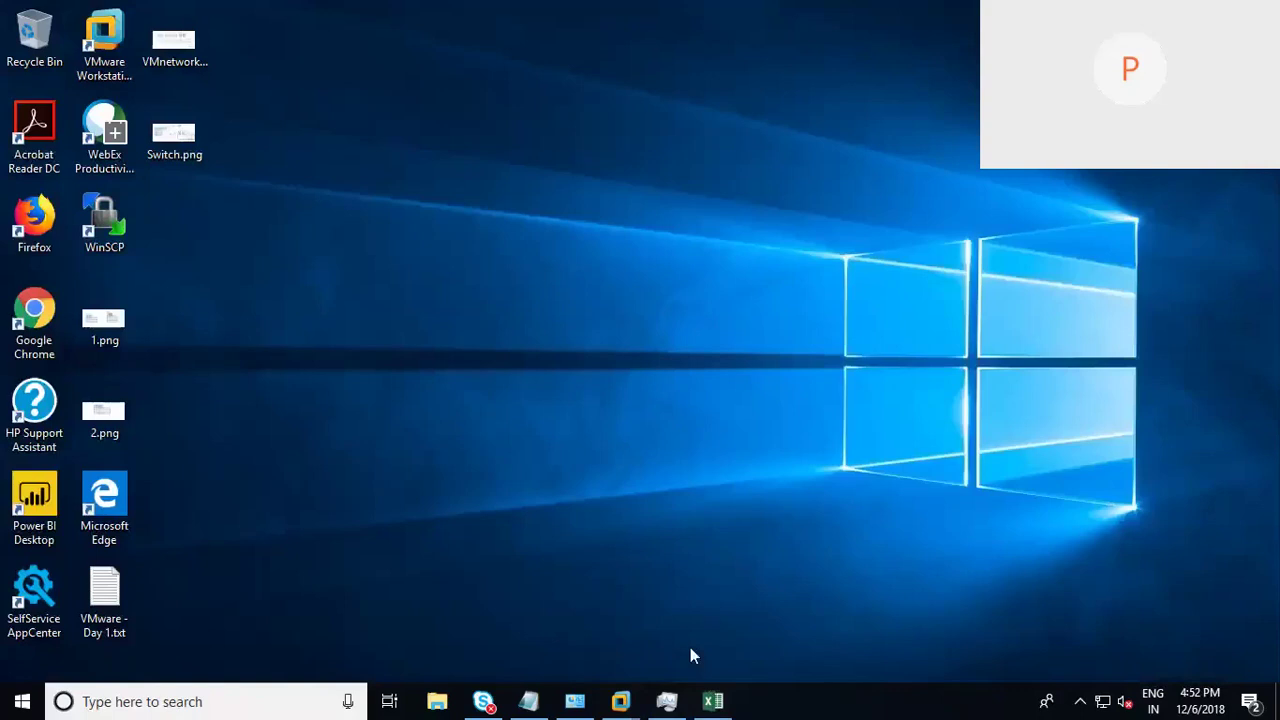
{"action": "left_click", "coordinate": [620, 701]}
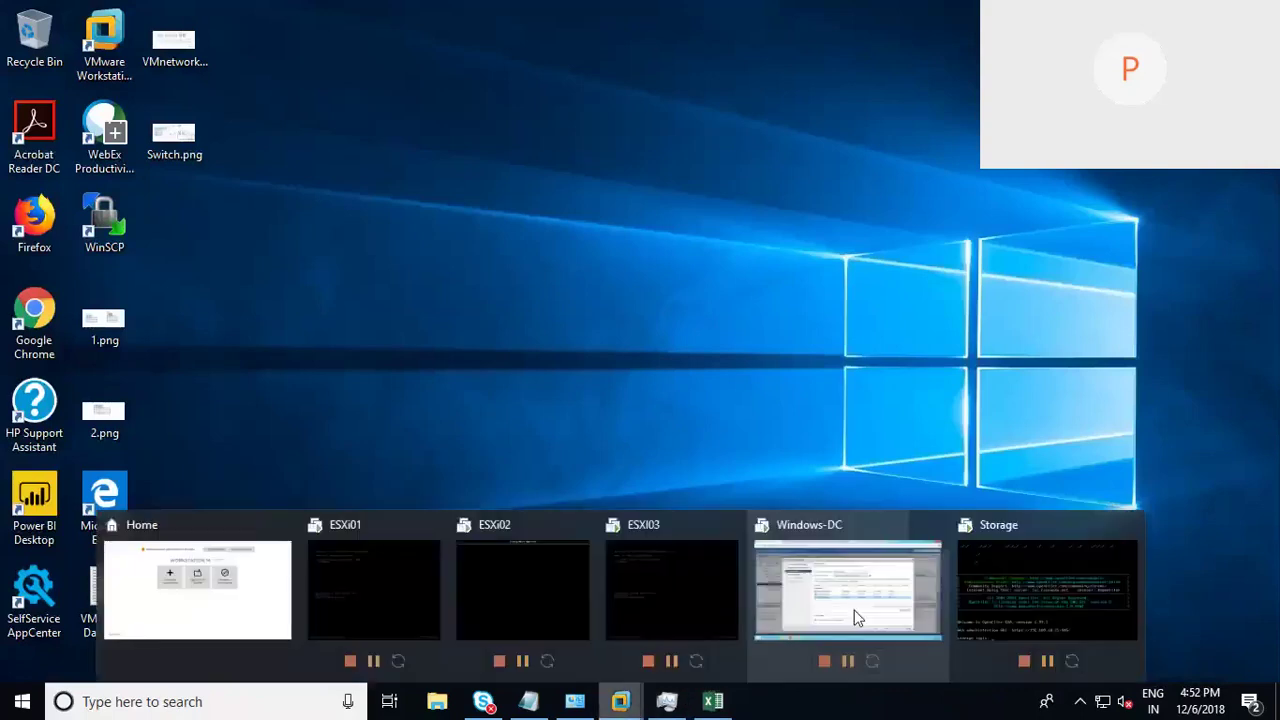
{"action": "left_click", "coordinate": [854, 610]}
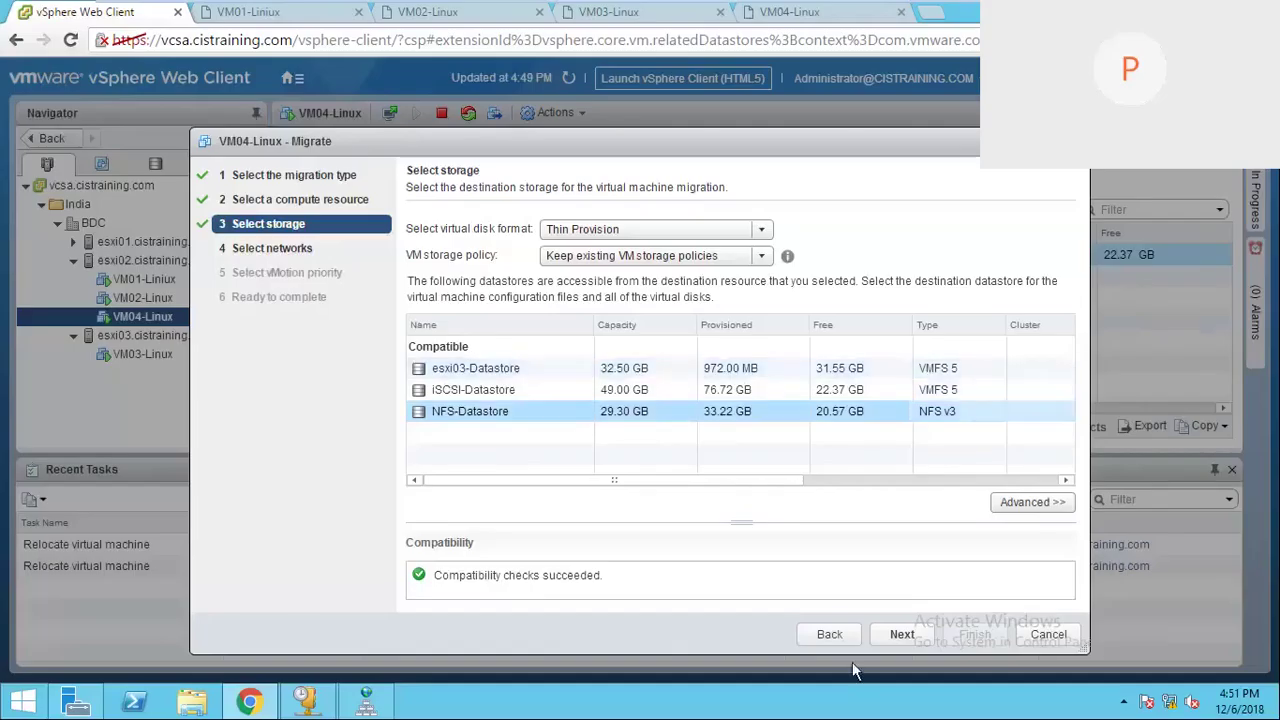
Step: Keep the VM Network for Vms mapping and high vMotion priority, then finish the migration
{"action": "left_click", "coordinate": [914, 634]}
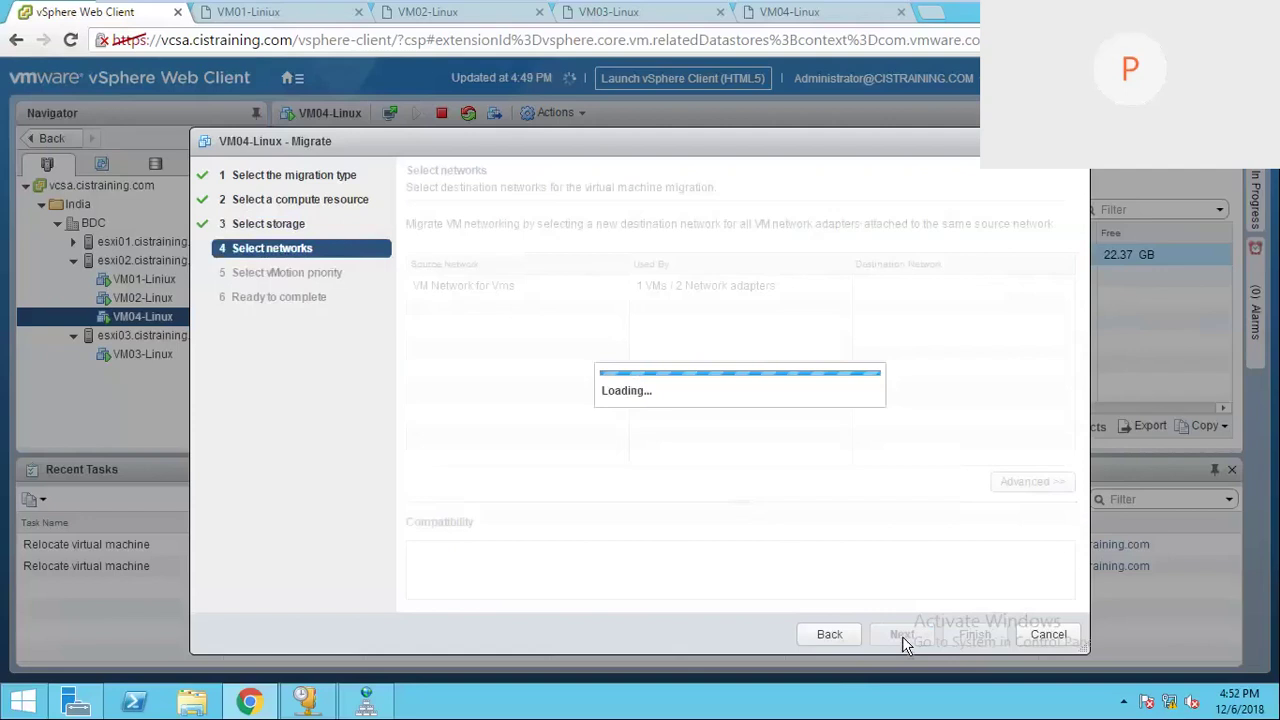
{"action": "left_click", "coordinate": [694, 292]}
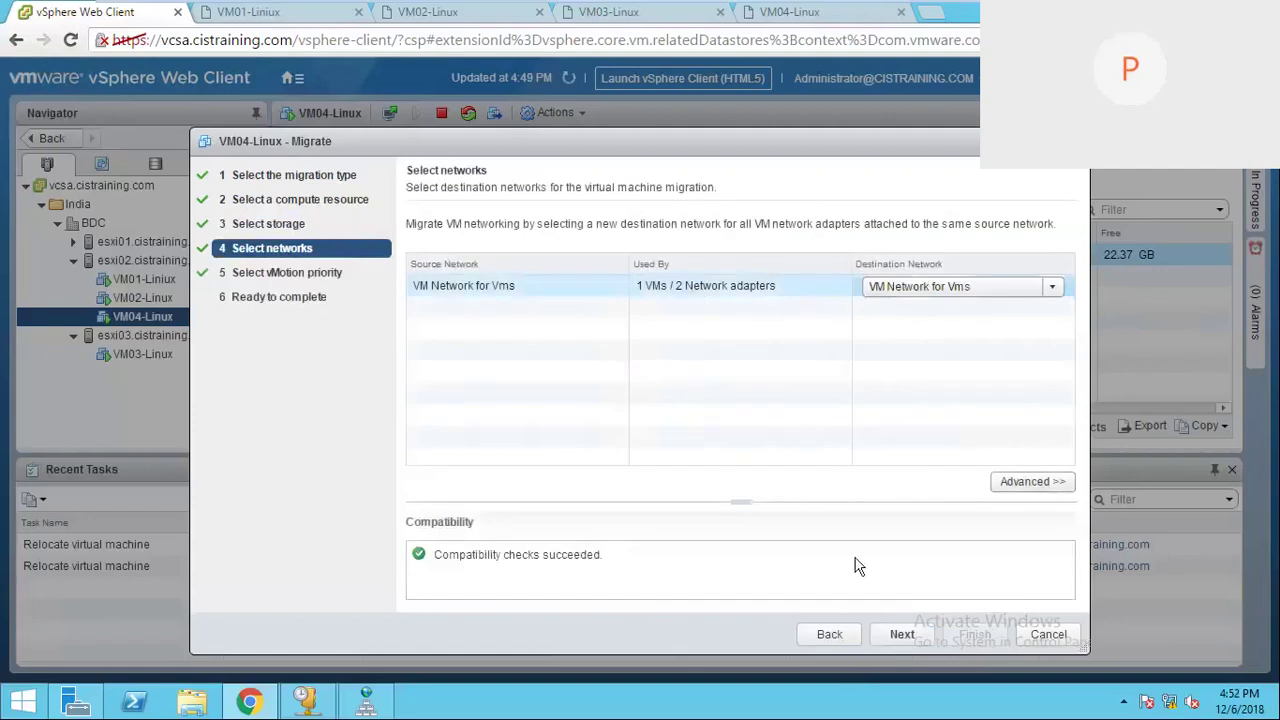
{"action": "left_click", "coordinate": [902, 634]}
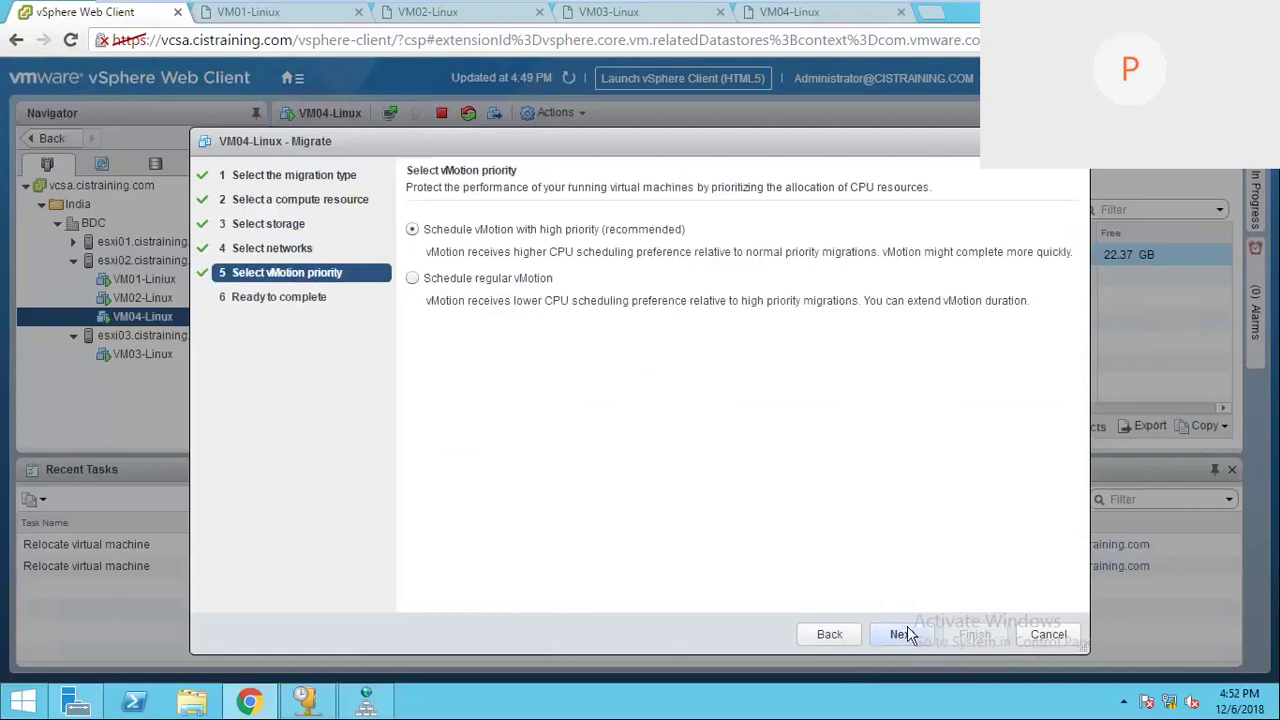
{"action": "left_click", "coordinate": [900, 634]}
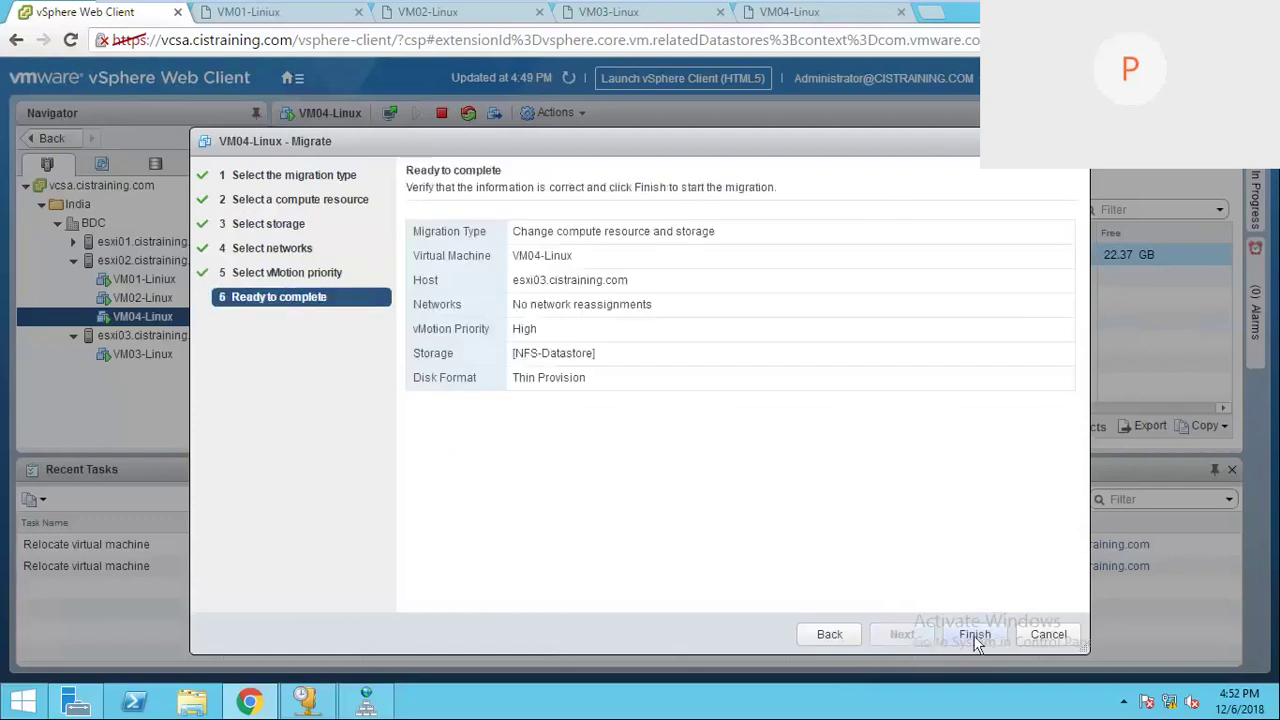
{"action": "left_click", "coordinate": [975, 636]}
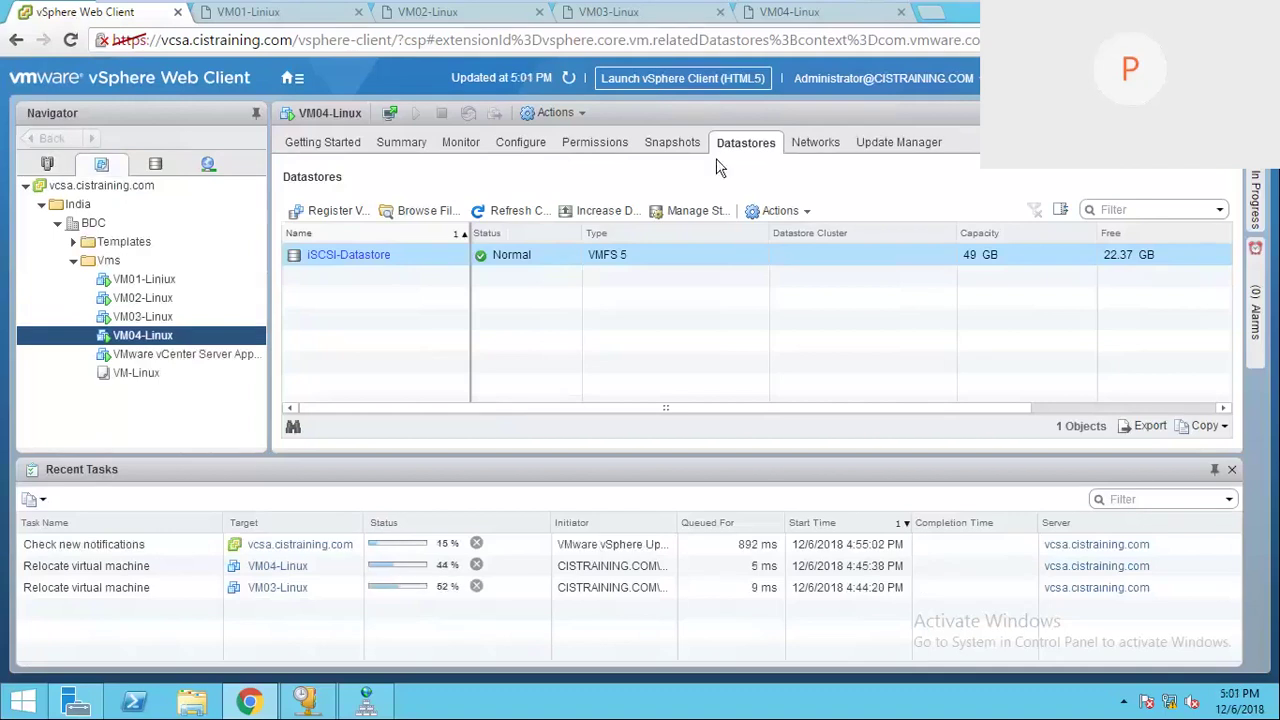
Step: Show the Hosts and Clusters inventory, select vcsa.cistraining.com and refresh it
{"action": "left_click", "coordinate": [47, 163]}
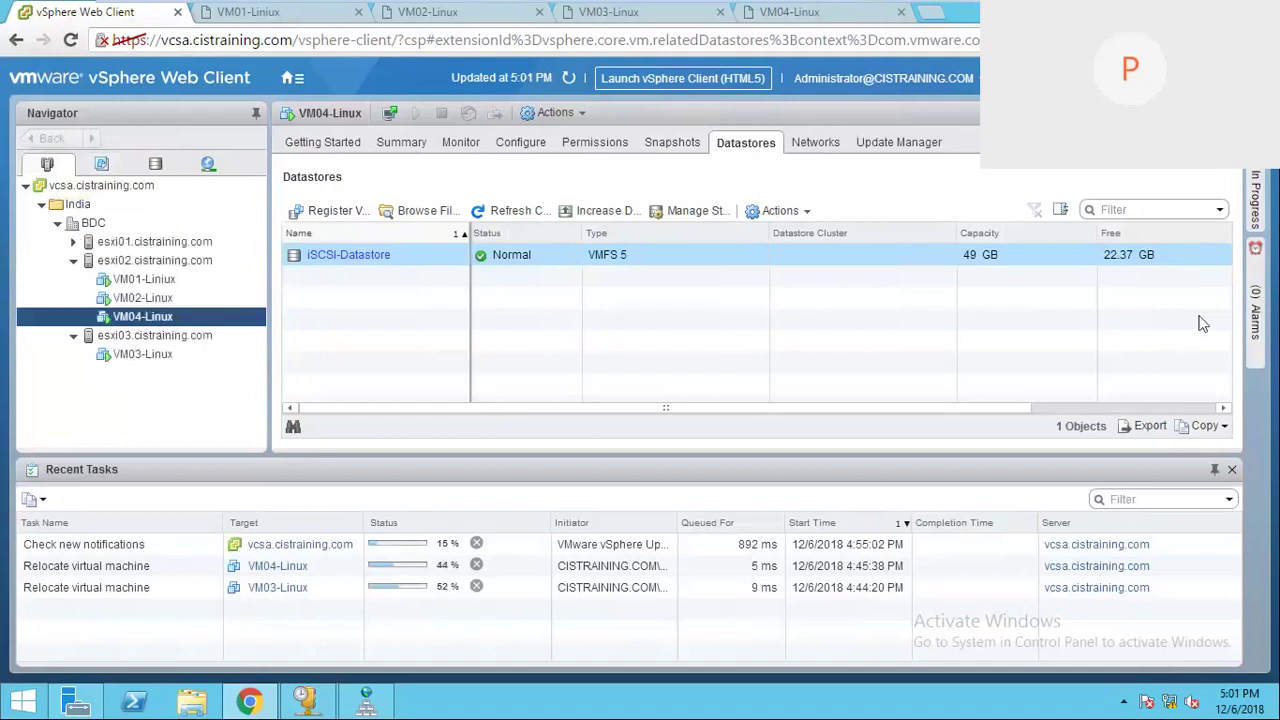
{"action": "left_click", "coordinate": [72, 187]}
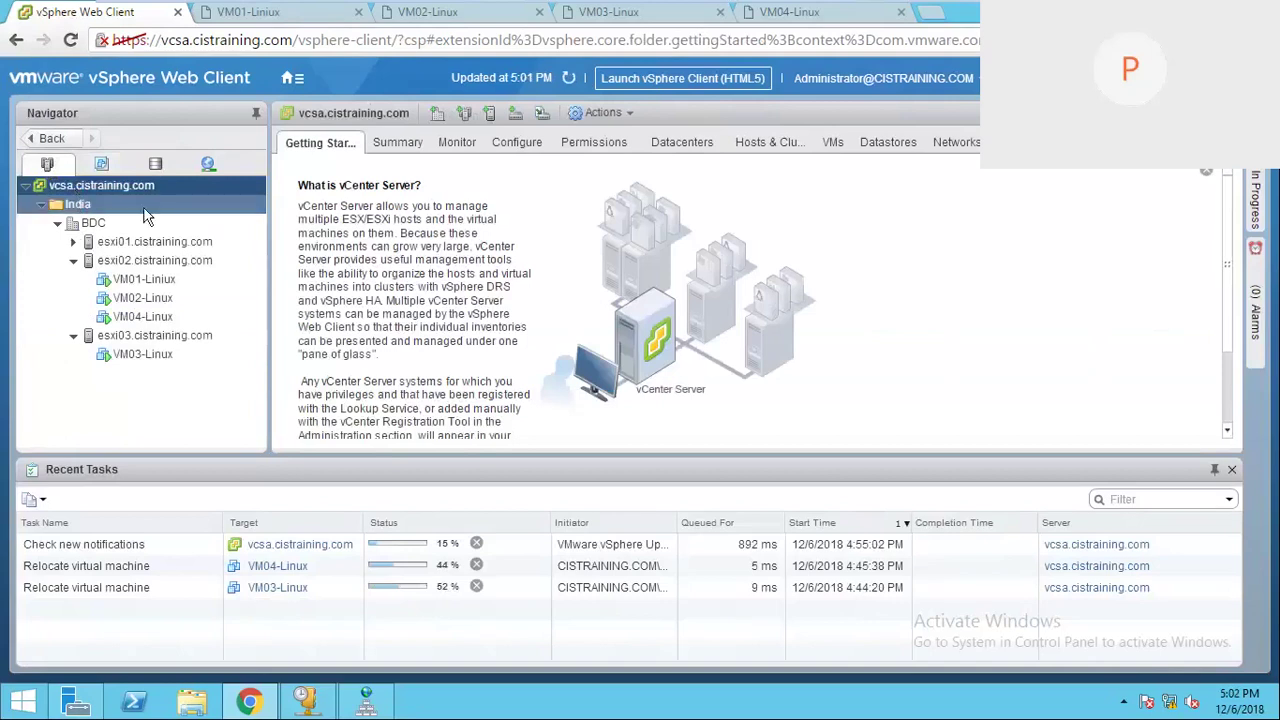
{"action": "left_click", "coordinate": [568, 77]}
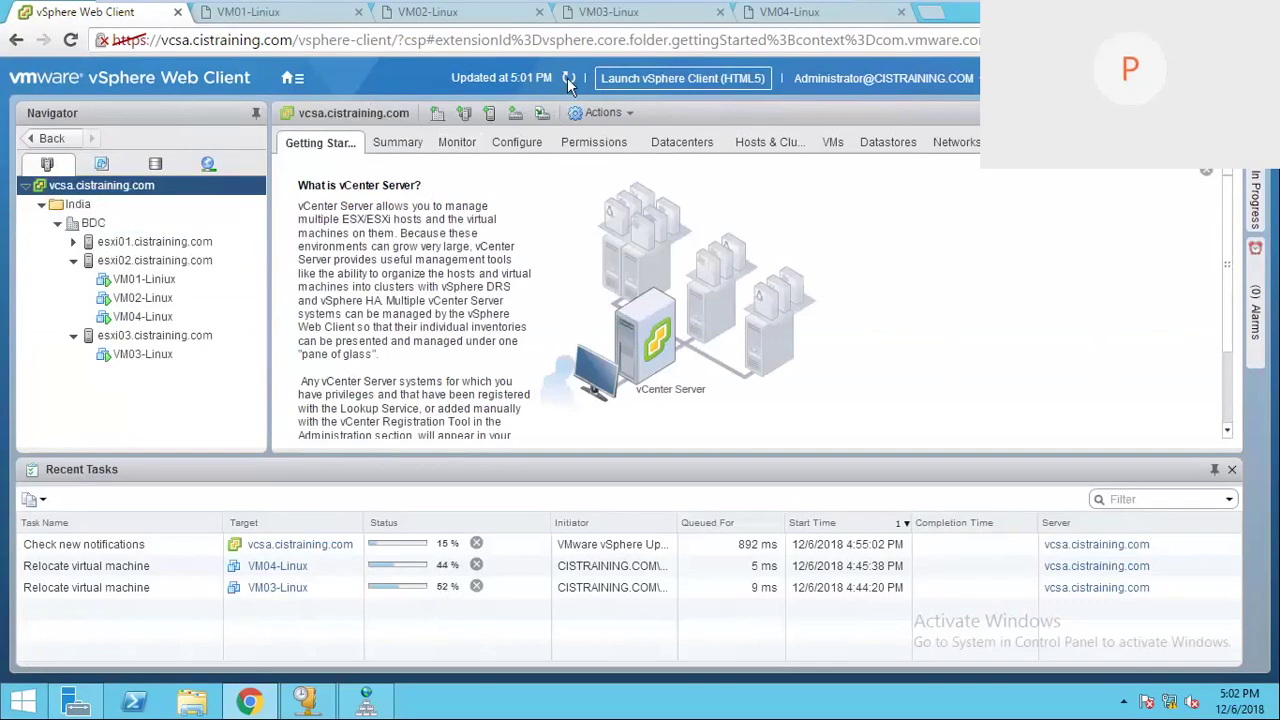
Step: Show esxi02's virtual switches vSwitch0–vSwitch3 in an enlarged list, then minimize the VM console
{"action": "left_click", "coordinate": [138, 266]}
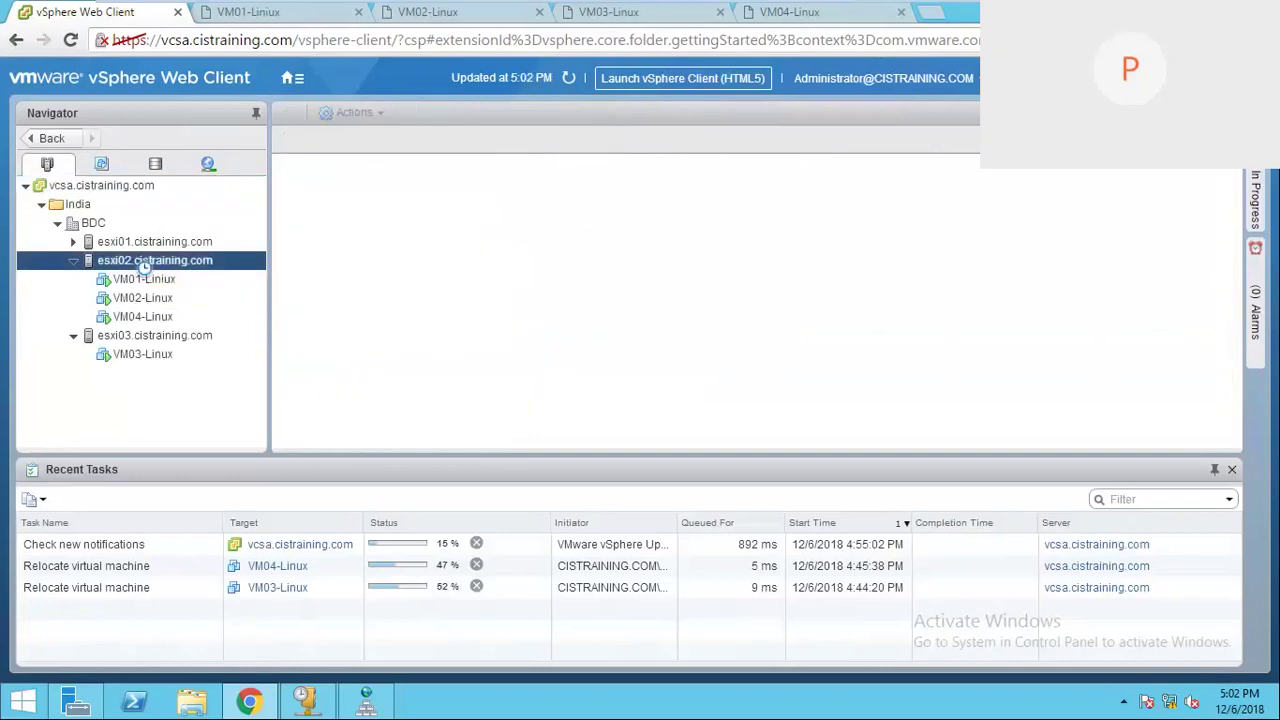
{"action": "left_click", "coordinate": [72, 261]}
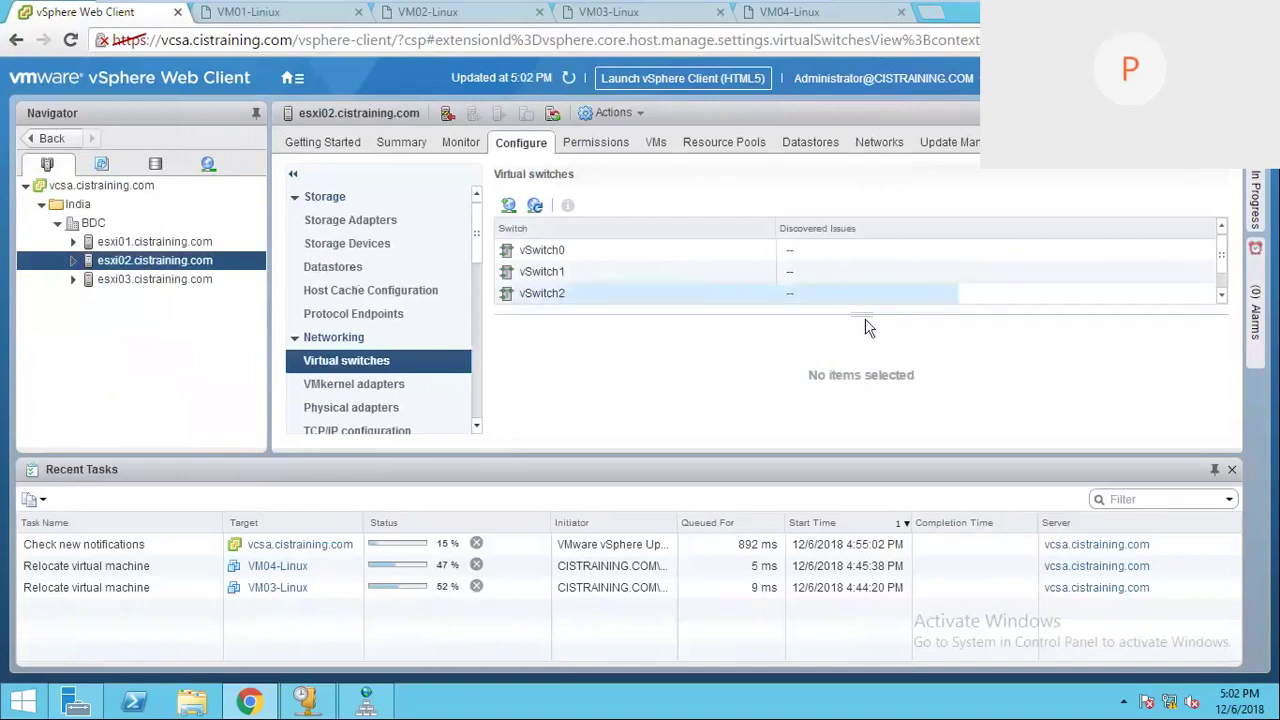
{"action": "left_click_drag", "start_coordinate": [859, 313], "coordinate": [859, 338]}
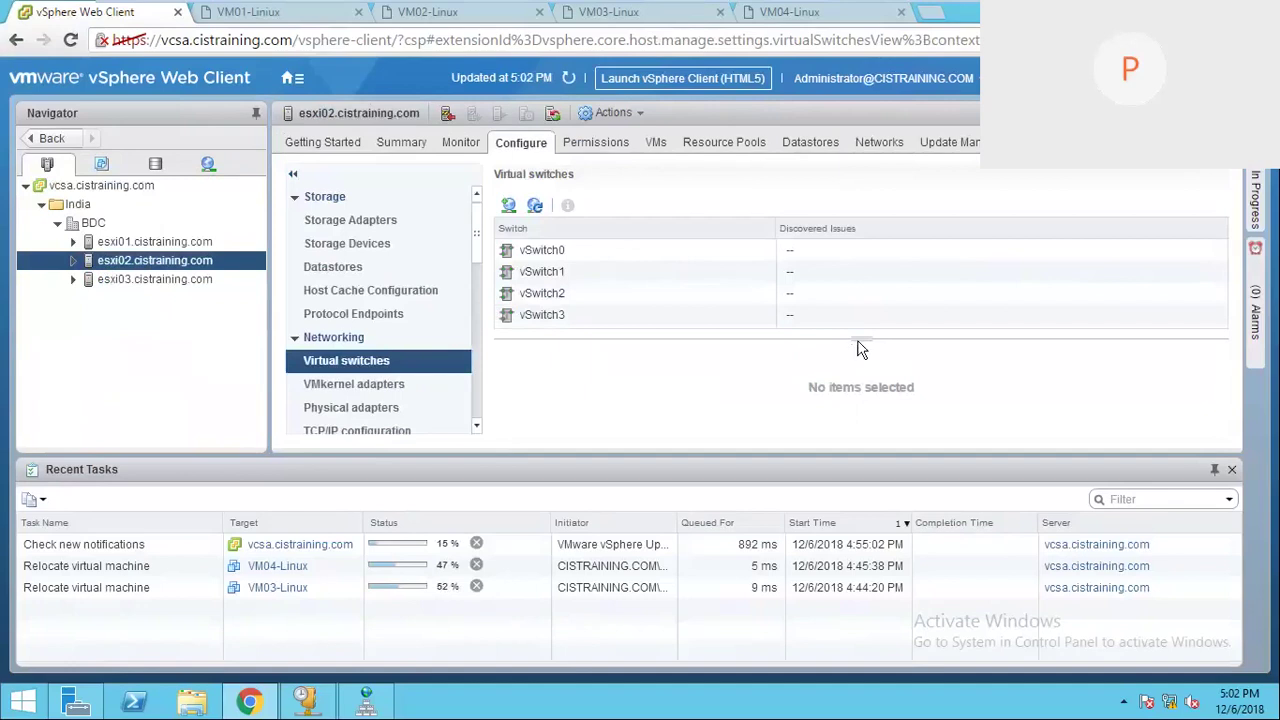
{"action": "left_click_drag", "start_coordinate": [857, 340], "coordinate": [858, 344]}
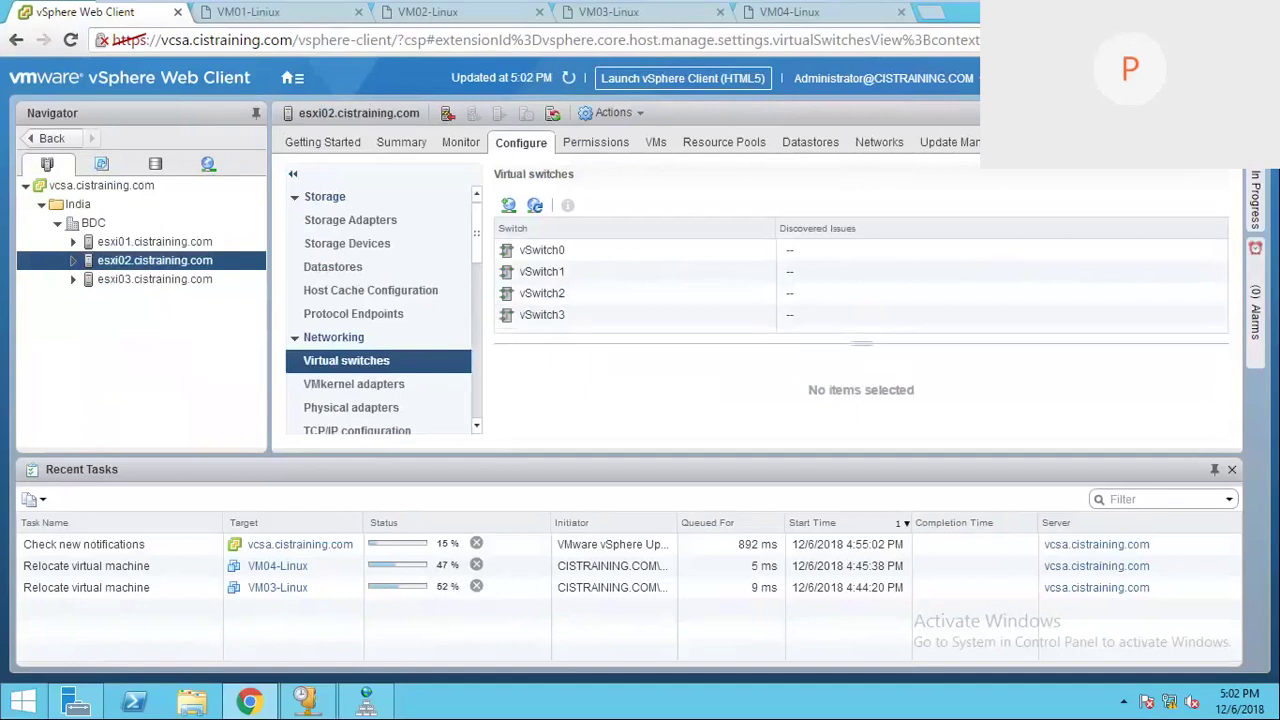
{"action": "left_click_drag", "start_coordinate": [808, 457], "coordinate": [806, 520]}
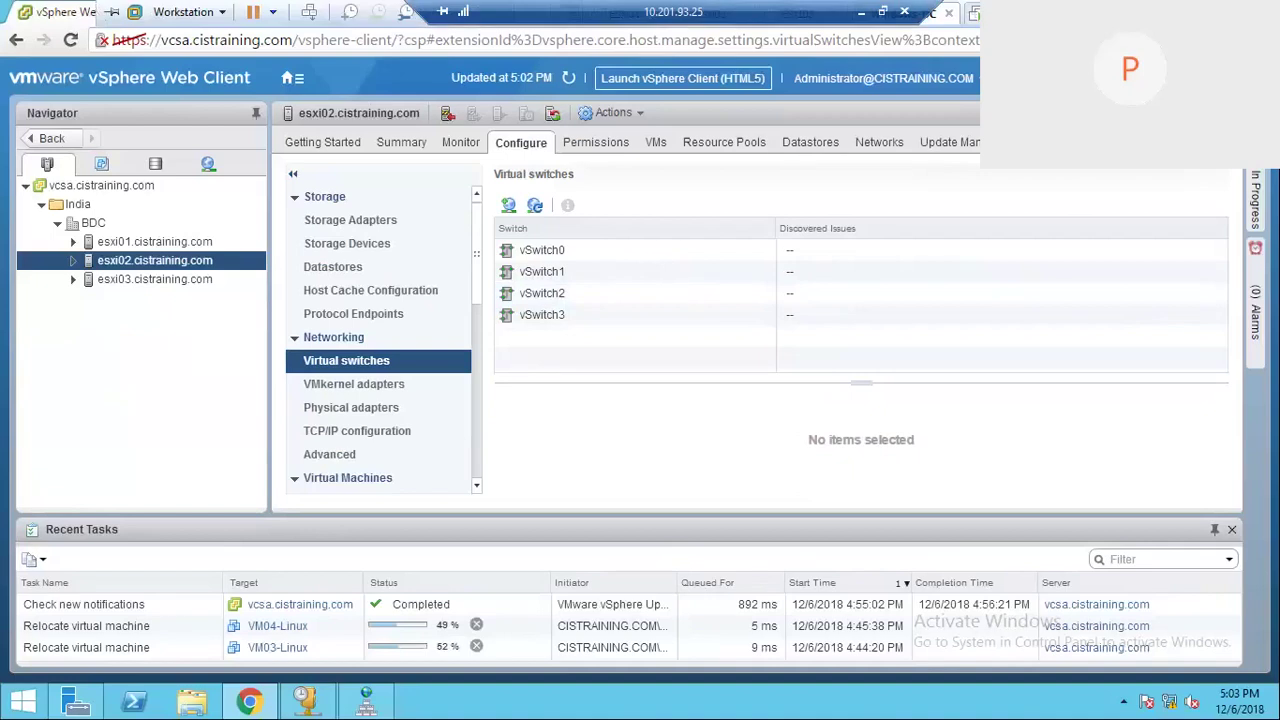
{"action": "left_click", "coordinate": [861, 12]}
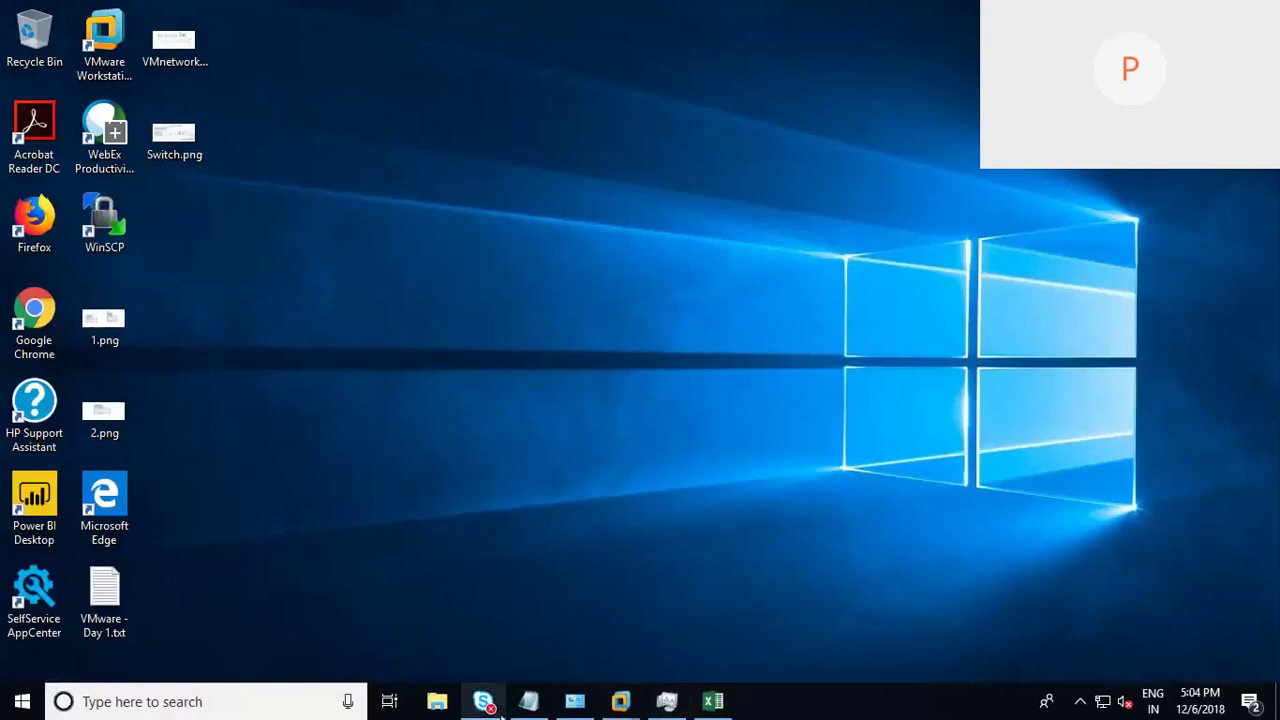
Step: Type a 'Switch Policies:' heading with items '1) Security' and '2) Traffic Shapping'
{"action": "left_click", "coordinate": [528, 701]}
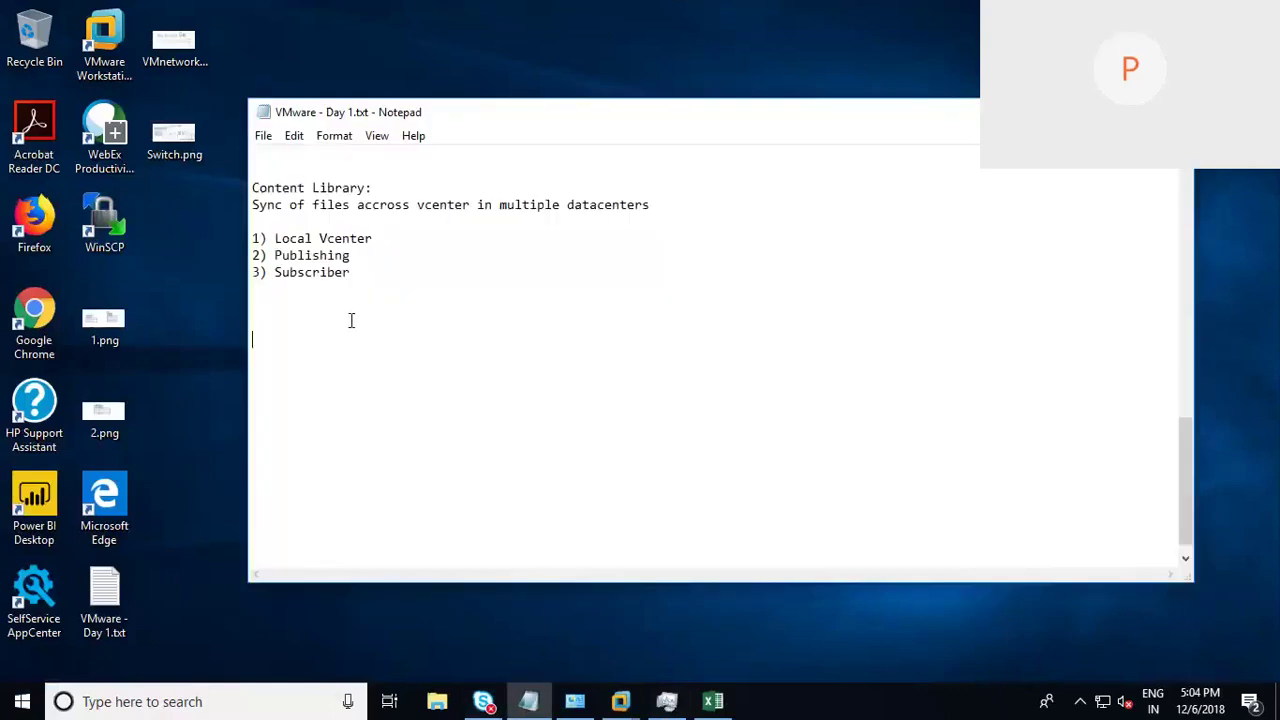
{"action": "type", "text": "Switch Policies:"}
{"action": "key", "text": "Return"}
{"action": "type", "text": "1) "}
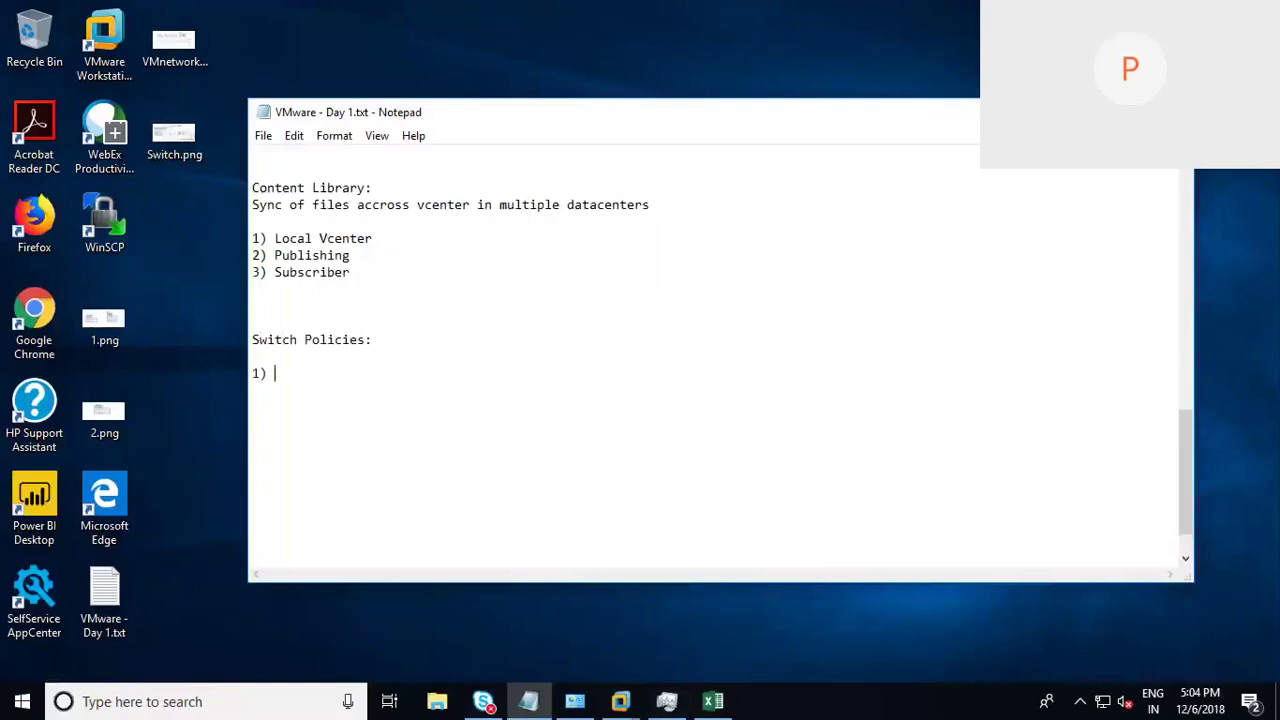
{"action": "type", "text": "Security"}
{"action": "key", "text": "Return"}
{"action": "type", "text": "2) Traff"}
{"action": "key", "text": "BackSpace"}
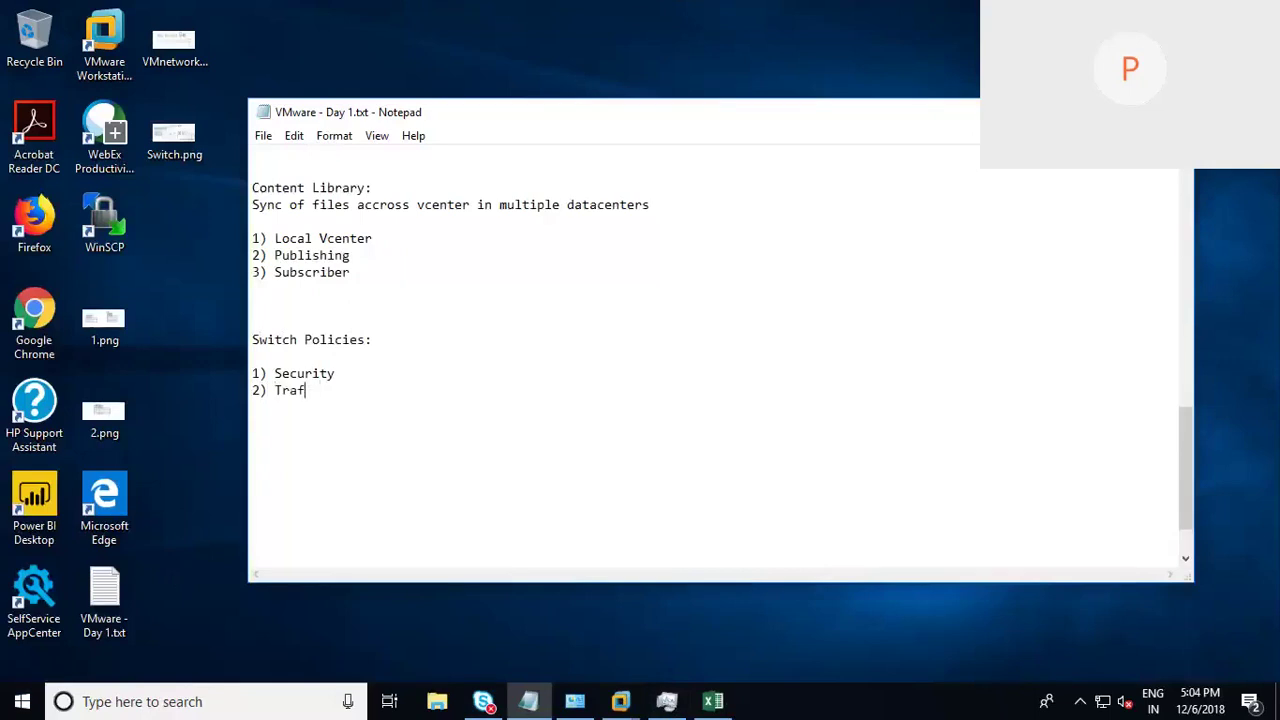
{"action": "type", "text": "fic Shapping"}
{"action": "key", "text": "Return"}
Step: Add the item 'NIC Teaming and failover' and correct its number to 3)
{"action": "type", "text": "2) "}
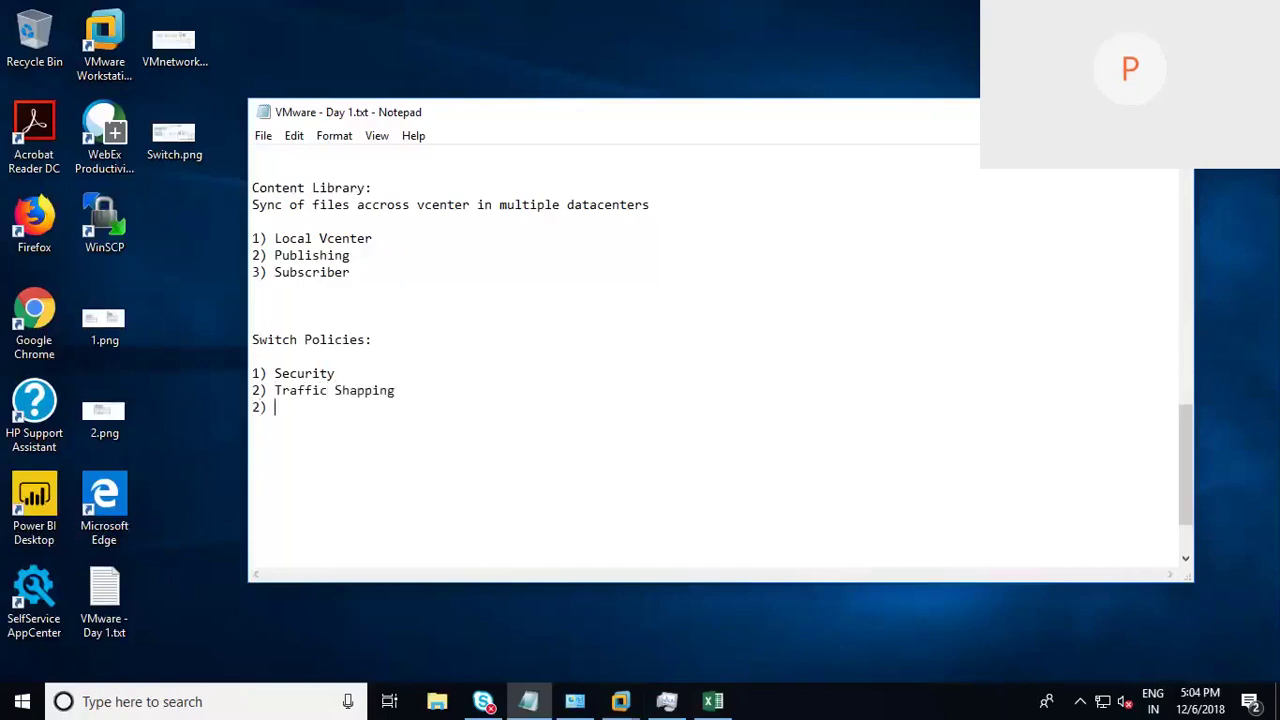
{"action": "type", "text": "NIC Teaming and fa"}
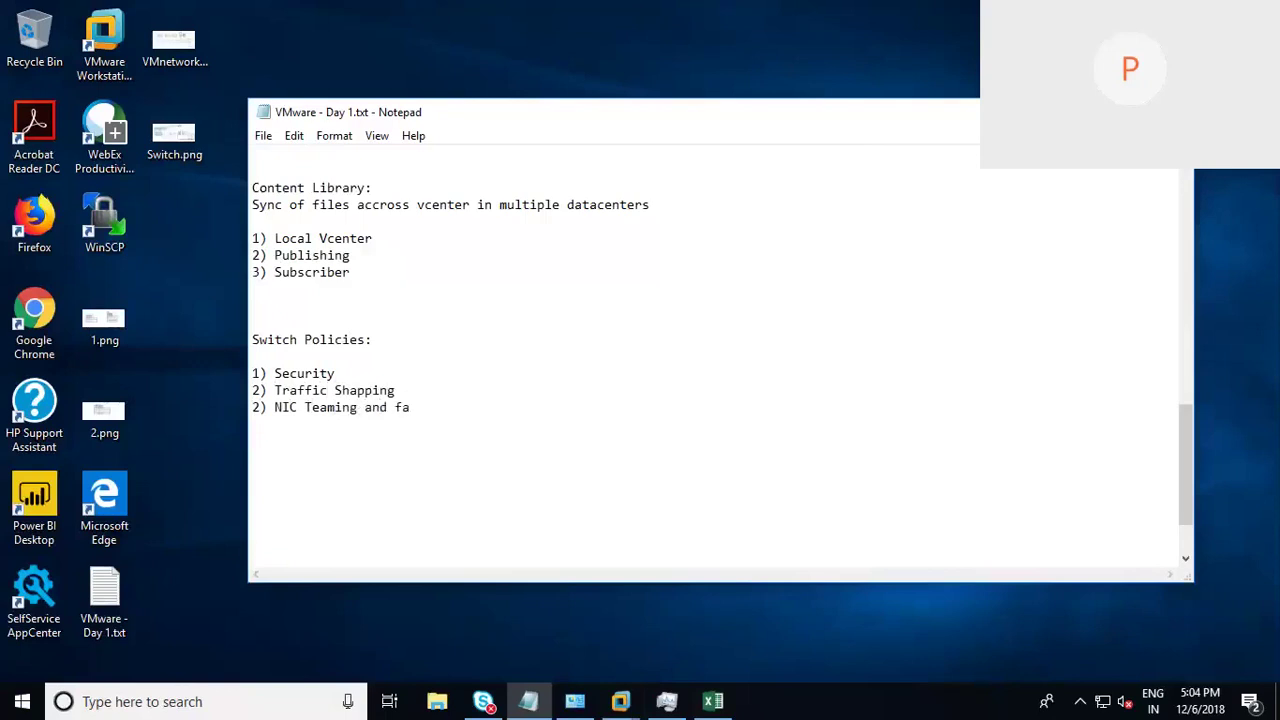
{"action": "type", "text": "ilover"}
{"action": "left_click", "coordinate": [259, 409]}
{"action": "key", "text": "BackSpace"}
{"action": "type", "text": "3"}
Step: Select the switch policy lines to review them
{"action": "left_click_drag", "start_coordinate": [457, 412], "coordinate": [252, 372]}
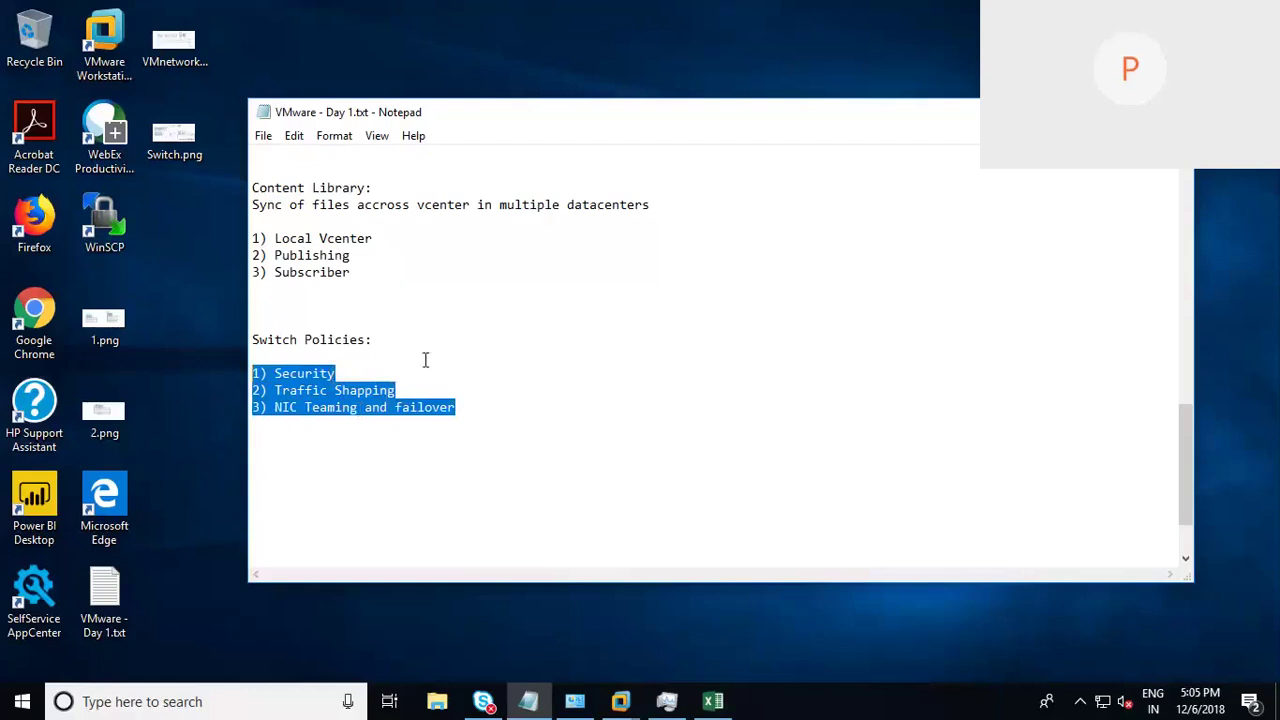
{"action": "left_click", "coordinate": [460, 408]}
{"action": "key", "text": "shift+Home"}
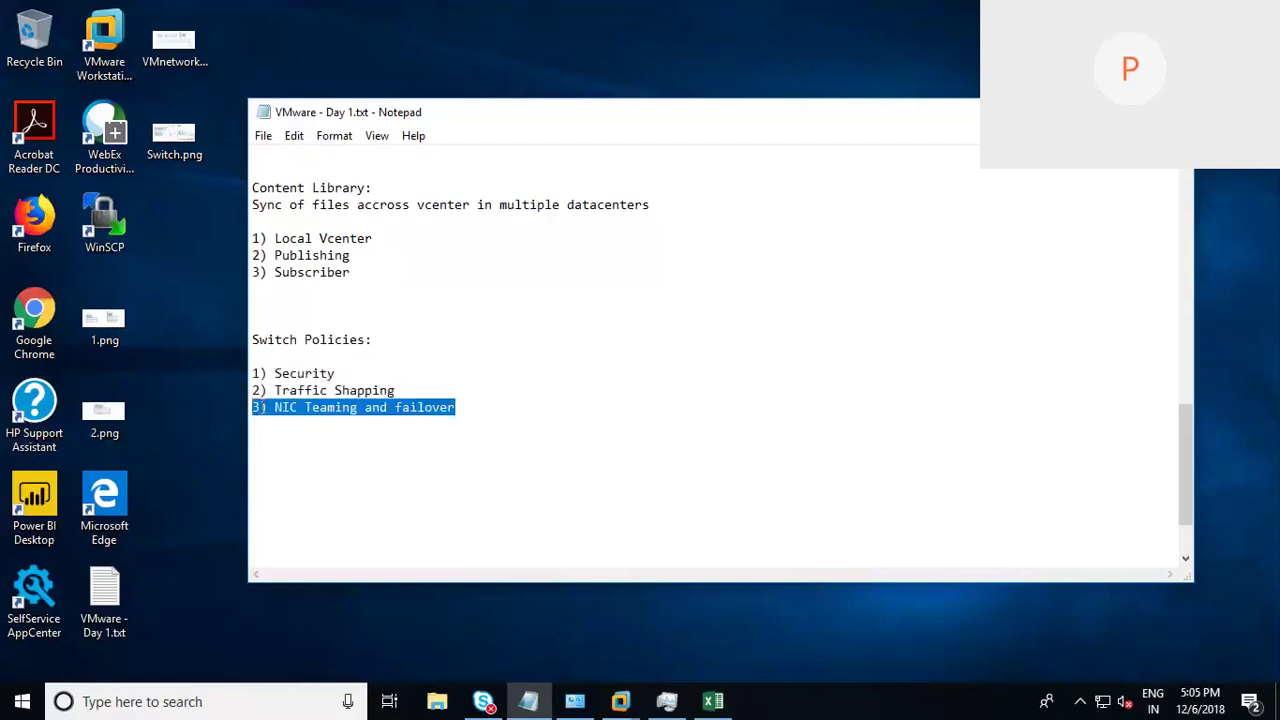
{"action": "left_click", "coordinate": [455, 407]}
{"action": "left_click_drag", "start_coordinate": [451, 423], "coordinate": [196, 378]}
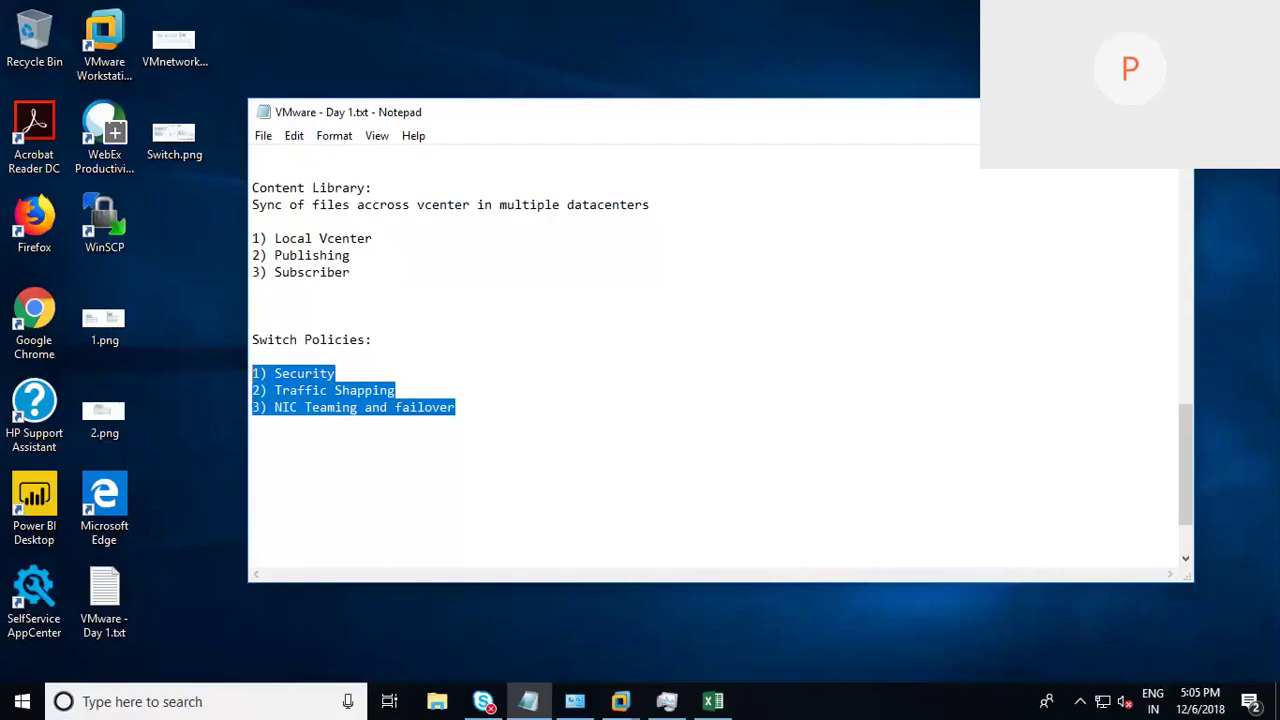
Step: Hide Notepad and sketch a switch box with lines down to three machine boxes
{"action": "key", "text": "super+d"}
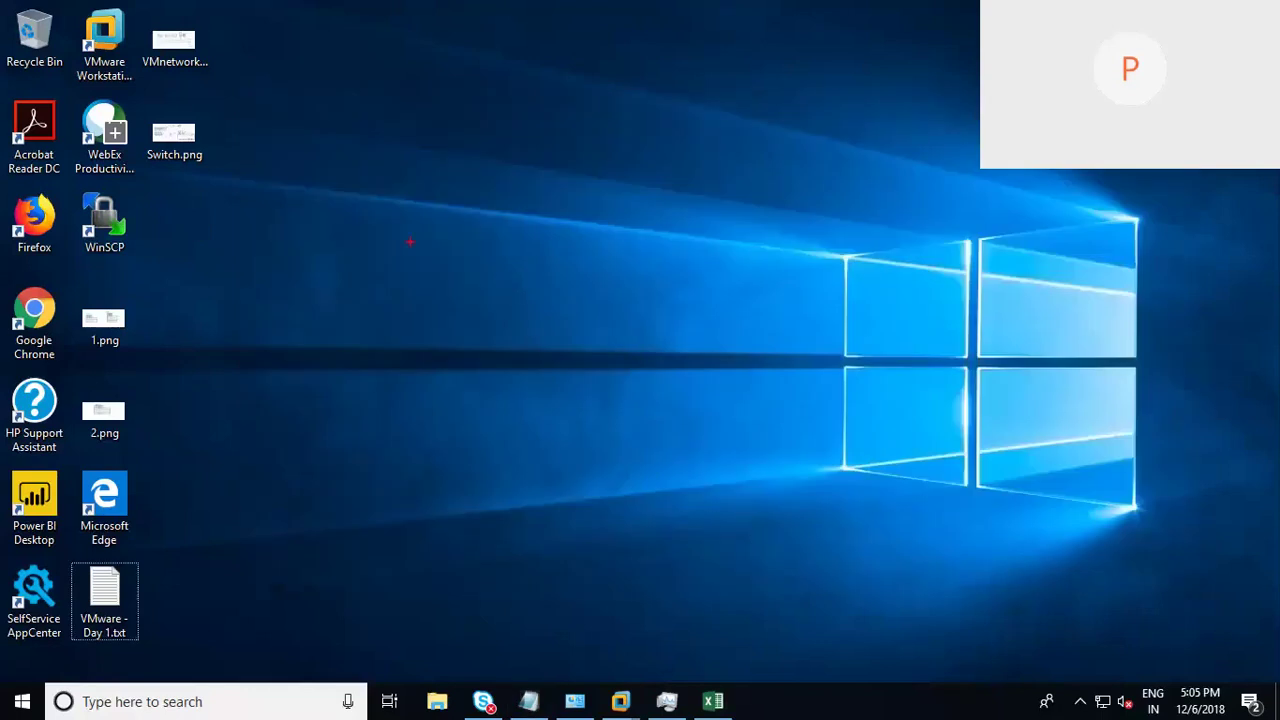
{"action": "mouse_move", "coordinate": [400, 252]}
{"action": "left_mouse_down"}
{"action": "mouse_move", "coordinate": [393, 207]}
{"action": "mouse_move", "coordinate": [657, 190]}
{"action": "mouse_move", "coordinate": [667, 258]}
{"action": "left_mouse_up"}
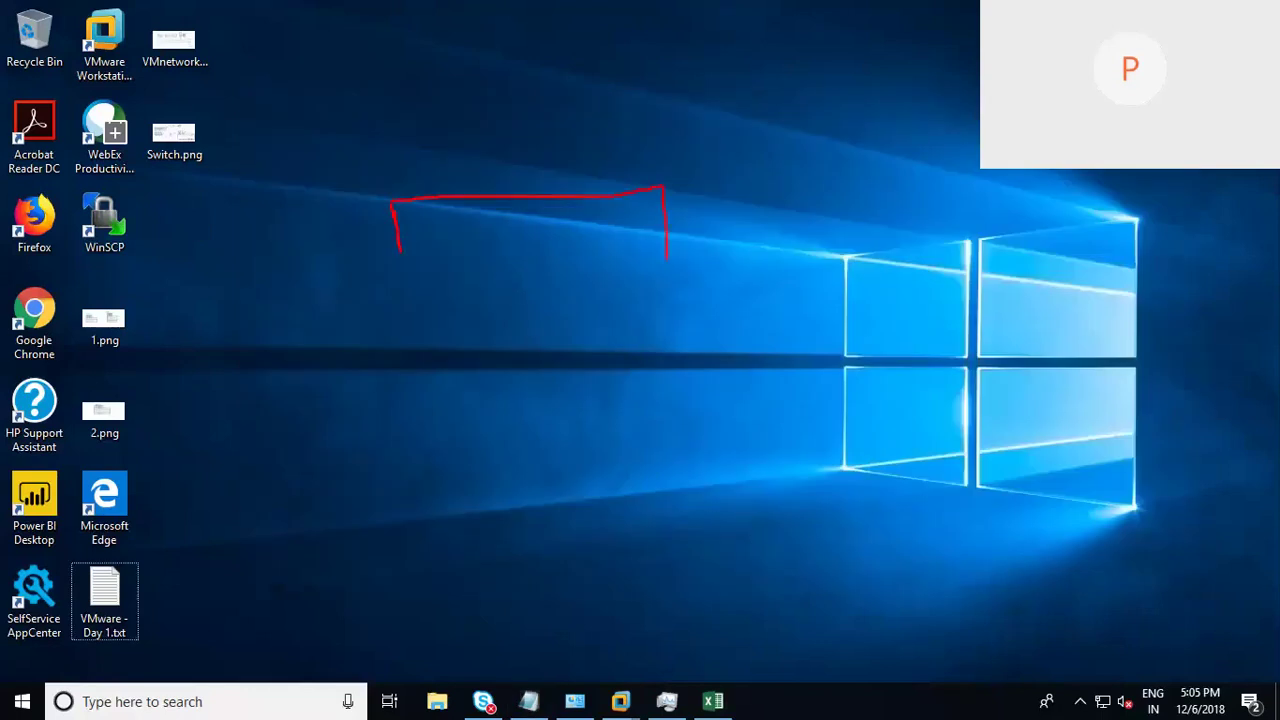
{"action": "mouse_move", "coordinate": [541, 273]}
{"action": "left_mouse_down"}
{"action": "mouse_move", "coordinate": [420, 270]}
{"action": "mouse_move", "coordinate": [400, 236]}
{"action": "mouse_move", "coordinate": [396, 396]}
{"action": "left_mouse_up"}
{"action": "mouse_move", "coordinate": [381, 454]}
{"action": "left_mouse_down"}
{"action": "mouse_move", "coordinate": [382, 426]}
{"action": "mouse_move", "coordinate": [436, 430]}
{"action": "mouse_move", "coordinate": [374, 460]}
{"action": "mouse_move", "coordinate": [372, 488]}
{"action": "mouse_move", "coordinate": [384, 492]}
{"action": "left_mouse_up"}
{"action": "mouse_move", "coordinate": [503, 251]}
{"action": "left_mouse_down"}
{"action": "mouse_move", "coordinate": [494, 400]}
{"action": "mouse_move", "coordinate": [510, 371]}
{"action": "mouse_move", "coordinate": [477, 430]}
{"action": "left_mouse_up"}
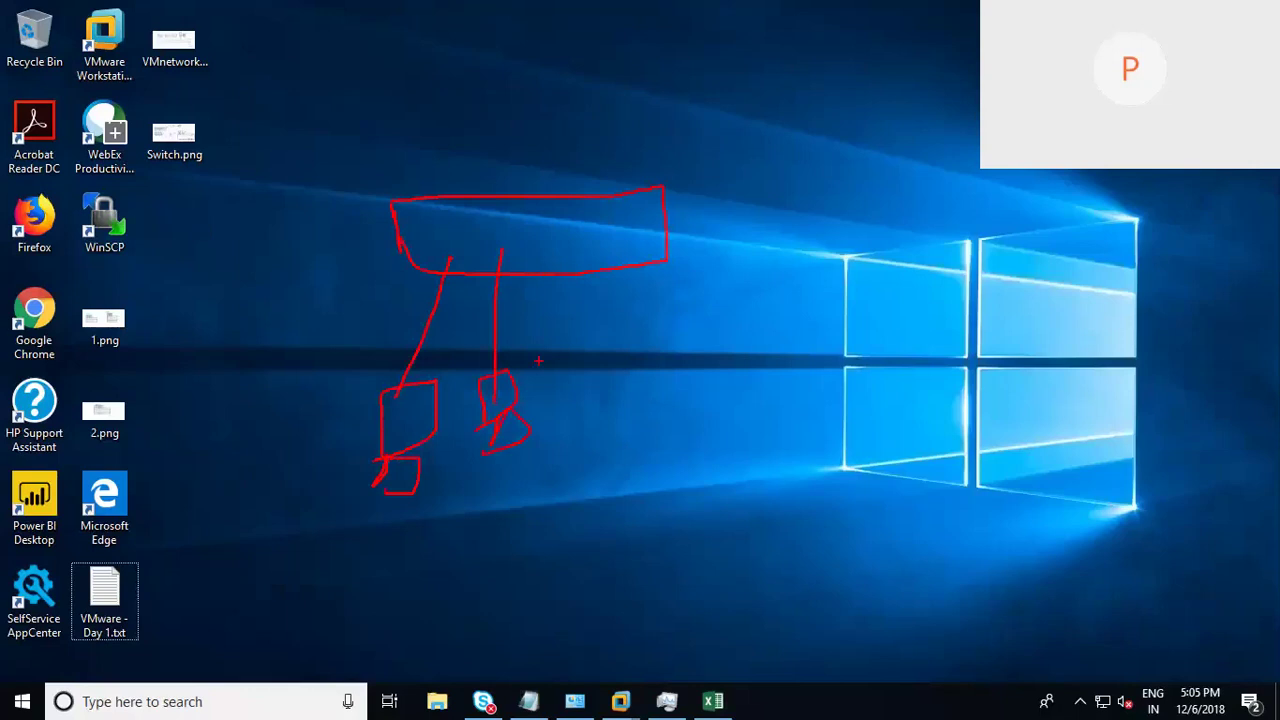
{"action": "left_click_drag", "start_coordinate": [556, 250], "coordinate": [553, 396]}
{"action": "left_click_drag", "start_coordinate": [548, 398], "coordinate": [590, 388]}
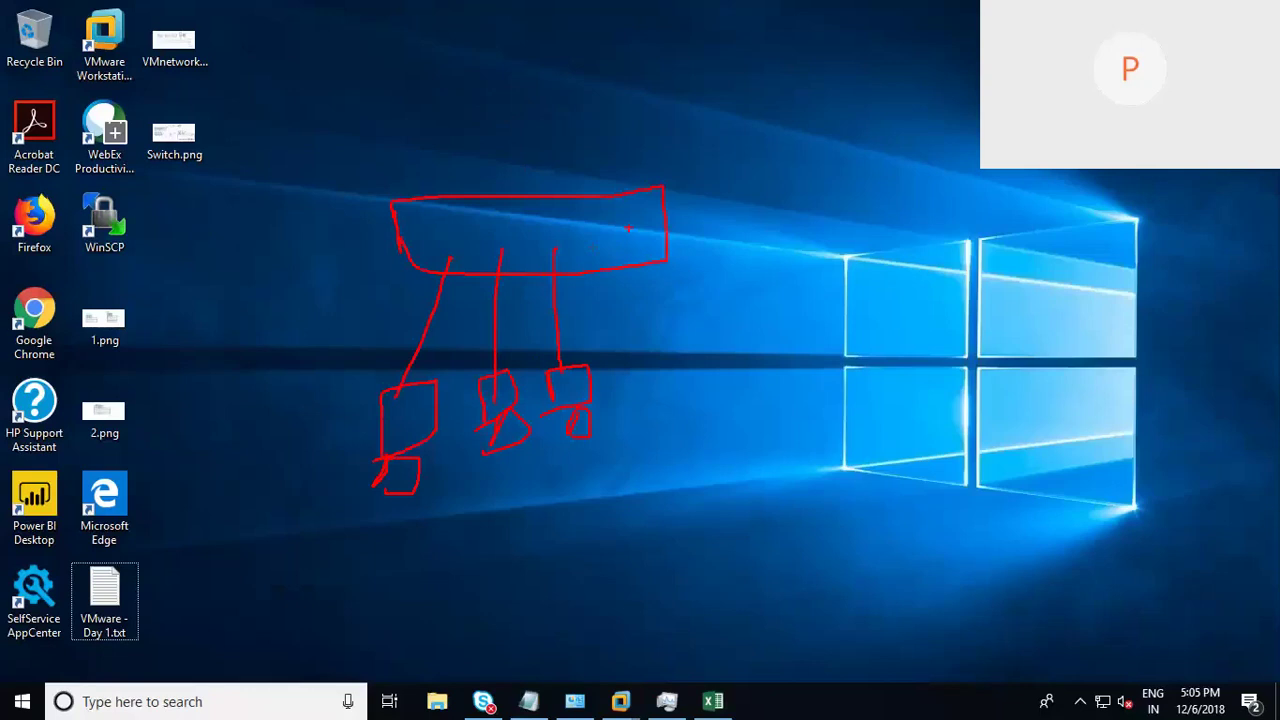
Step: Draw a link from the switch to a computer, underline the machine boxes and label the switch
{"action": "mouse_move", "coordinate": [668, 290]}
{"action": "left_mouse_down"}
{"action": "mouse_move", "coordinate": [785, 336]}
{"action": "mouse_move", "coordinate": [842, 379]}
{"action": "mouse_move", "coordinate": [808, 368]}
{"action": "mouse_move", "coordinate": [885, 363]}
{"action": "mouse_move", "coordinate": [838, 391]}
{"action": "left_mouse_up"}
{"action": "left_click_drag", "start_coordinate": [880, 304], "coordinate": [906, 356]}
{"action": "mouse_move", "coordinate": [898, 333]}
{"action": "left_mouse_down"}
{"action": "mouse_move", "coordinate": [922, 333]}
{"action": "mouse_move", "coordinate": [881, 340]}
{"action": "left_mouse_up"}
{"action": "left_click_drag", "start_coordinate": [872, 334], "coordinate": [877, 351]}
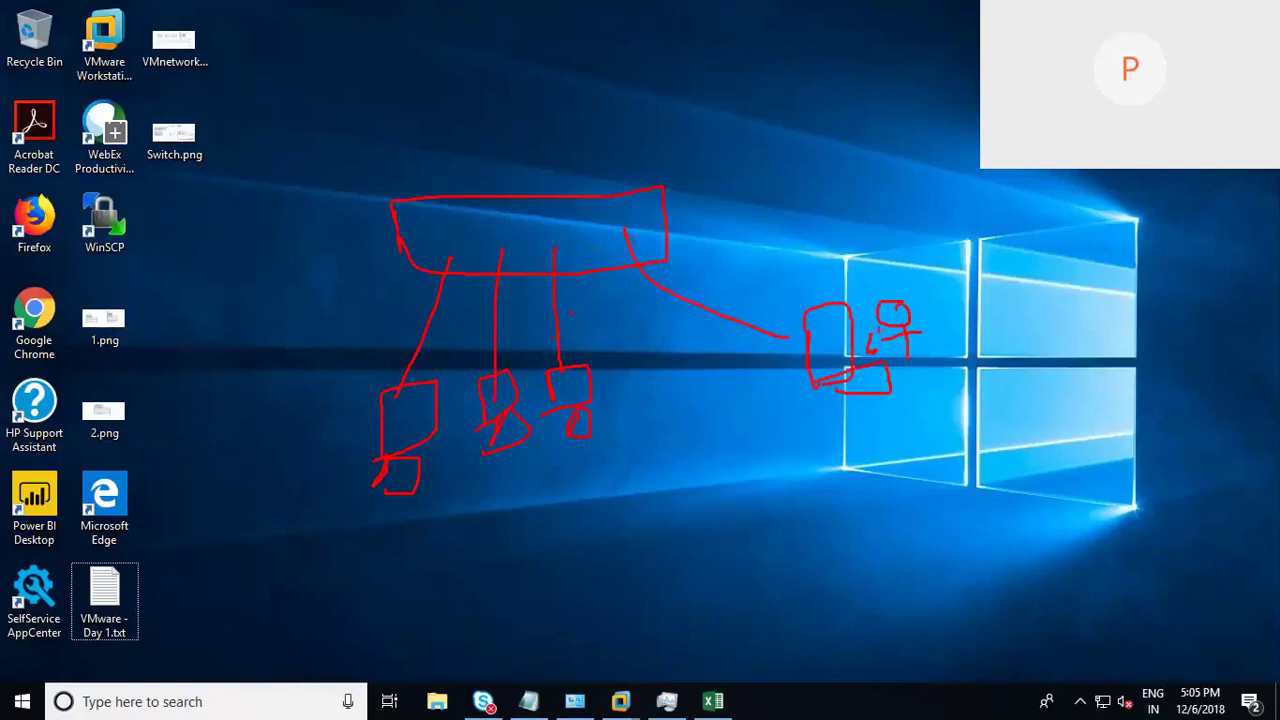
{"action": "left_click_drag", "start_coordinate": [640, 441], "coordinate": [325, 507]}
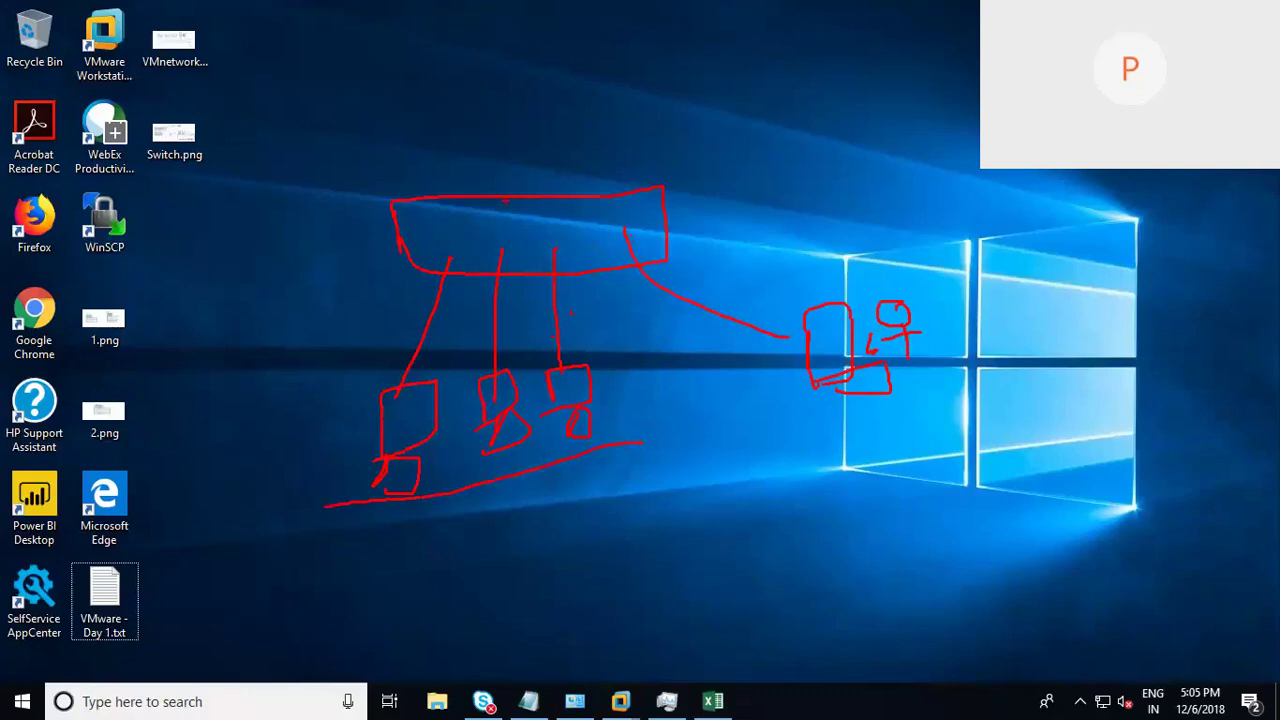
{"action": "mouse_move", "coordinate": [432, 113]}
{"action": "left_mouse_down"}
{"action": "mouse_move", "coordinate": [434, 130]}
{"action": "mouse_move", "coordinate": [500, 148]}
{"action": "left_mouse_up"}
Step: Add an arrow at the computer and a handwritten 'Chain' label connected to it
{"action": "mouse_move", "coordinate": [878, 228]}
{"action": "left_mouse_down"}
{"action": "mouse_move", "coordinate": [852, 290]}
{"action": "mouse_move", "coordinate": [876, 292]}
{"action": "left_mouse_up"}
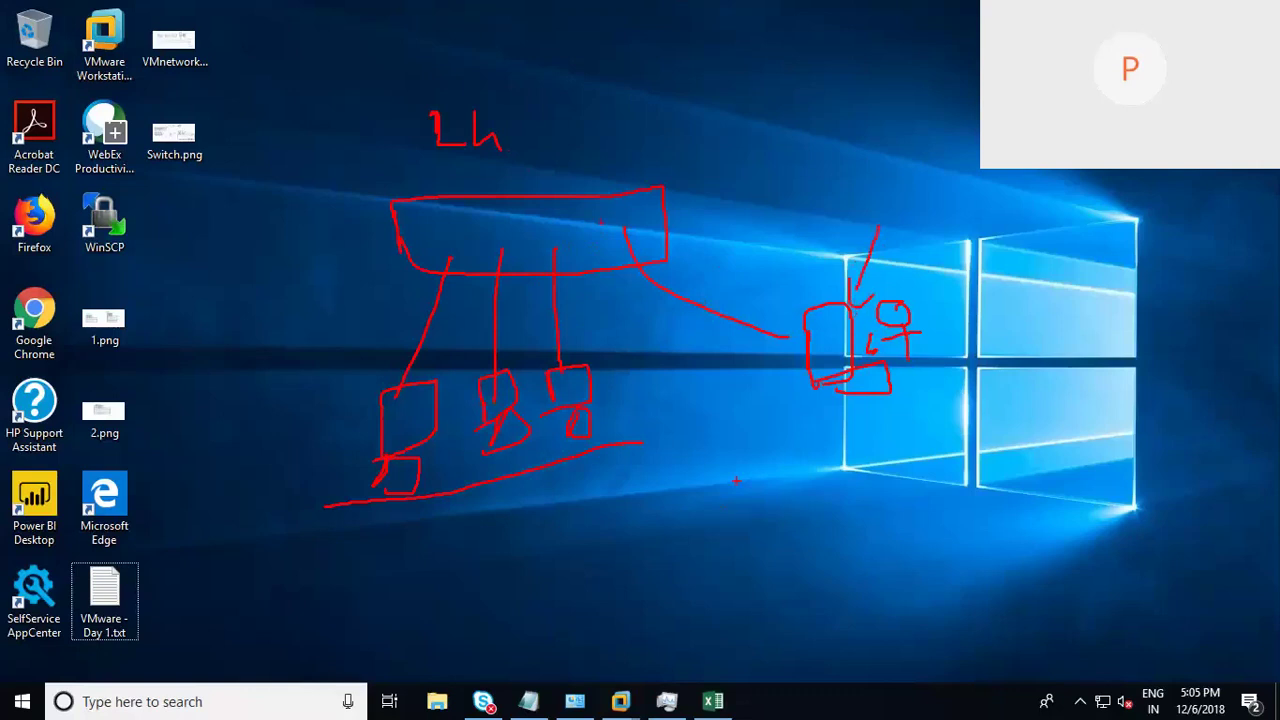
{"action": "left_click_drag", "start_coordinate": [740, 478], "coordinate": [744, 522]}
{"action": "left_click_drag", "start_coordinate": [757, 515], "coordinate": [793, 500]}
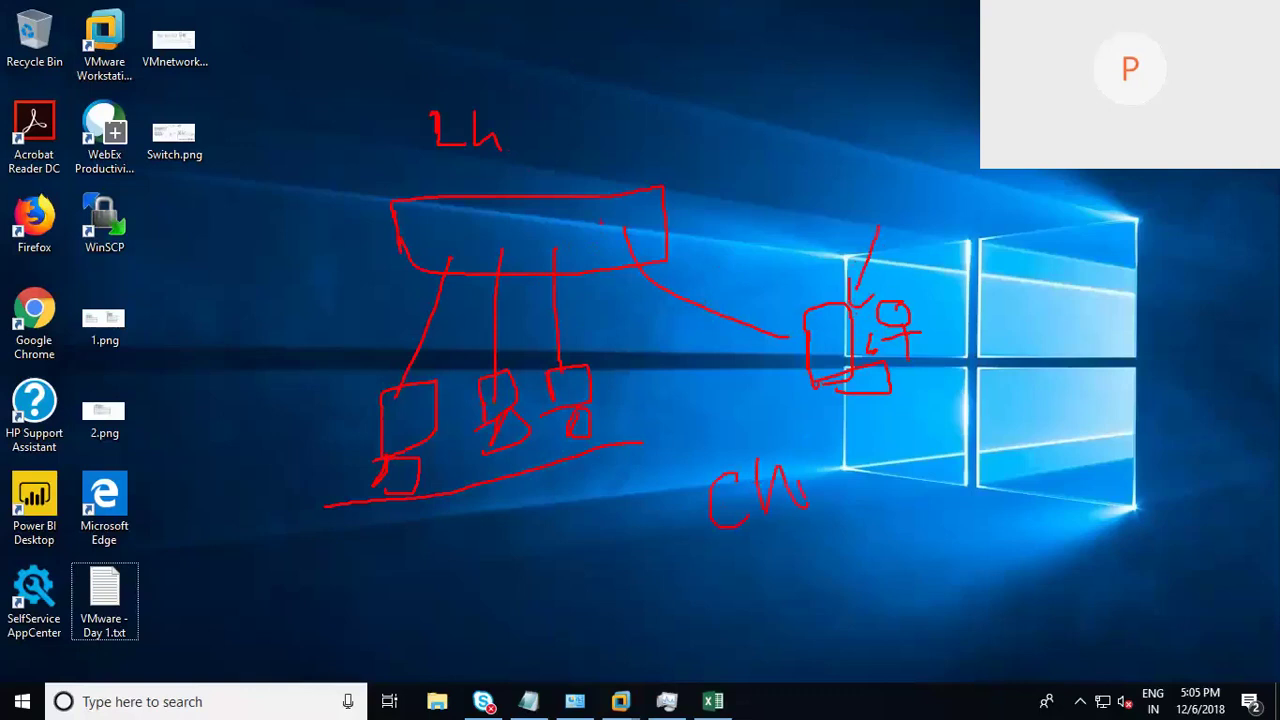
{"action": "mouse_move", "coordinate": [816, 478]}
{"action": "left_mouse_down"}
{"action": "mouse_move", "coordinate": [862, 455]}
{"action": "mouse_move", "coordinate": [914, 472]}
{"action": "left_mouse_up"}
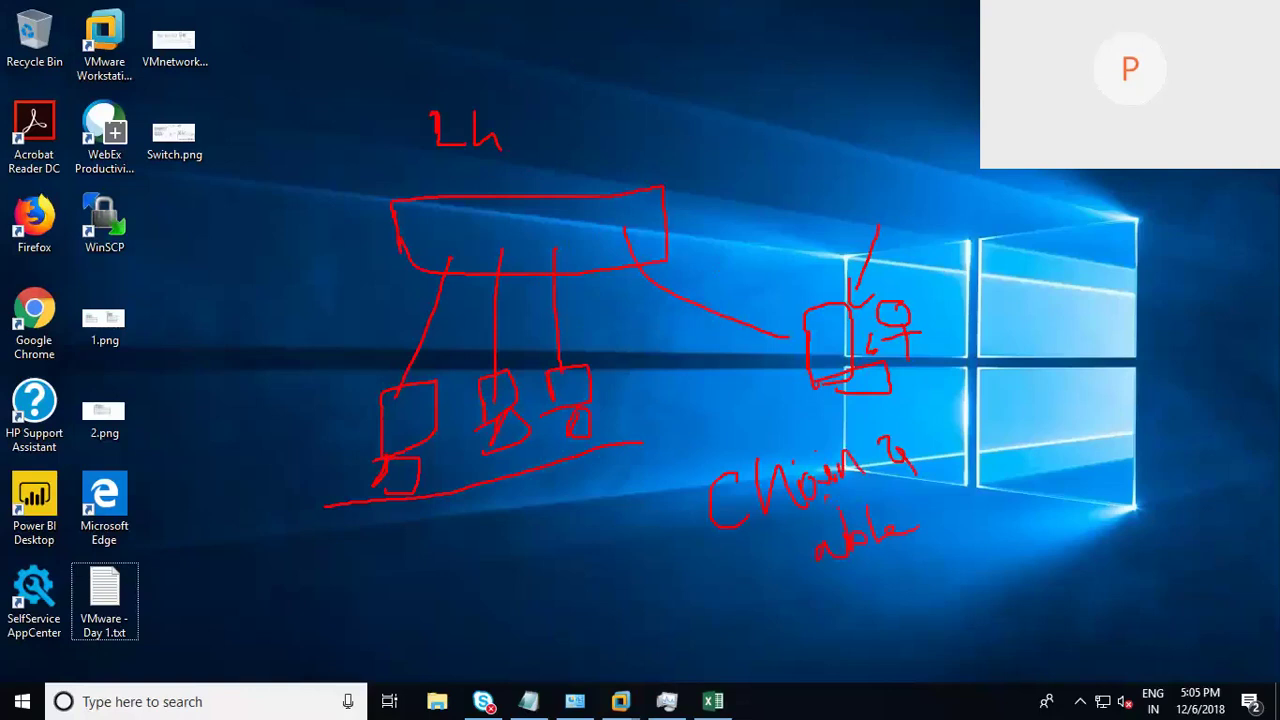
{"action": "left_click_drag", "start_coordinate": [755, 540], "coordinate": [812, 377]}
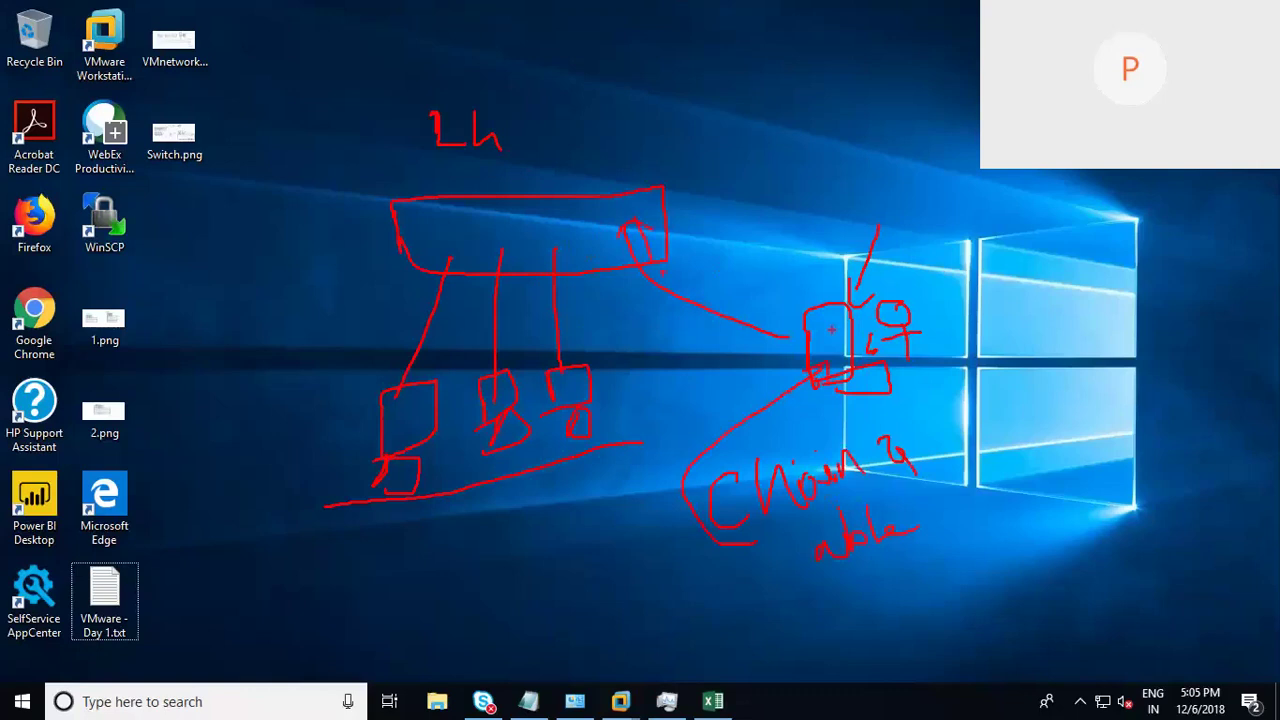
{"action": "left_click_drag", "start_coordinate": [780, 336], "coordinate": [806, 337]}
Step: Draw arrows down onto the switch and a filled hook shape at the upper left
{"action": "left_click_drag", "start_coordinate": [644, 58], "coordinate": [638, 140]}
{"action": "mouse_move", "coordinate": [623, 114]}
{"action": "left_mouse_down"}
{"action": "mouse_move", "coordinate": [628, 154]}
{"action": "mouse_move", "coordinate": [648, 124]}
{"action": "left_mouse_up"}
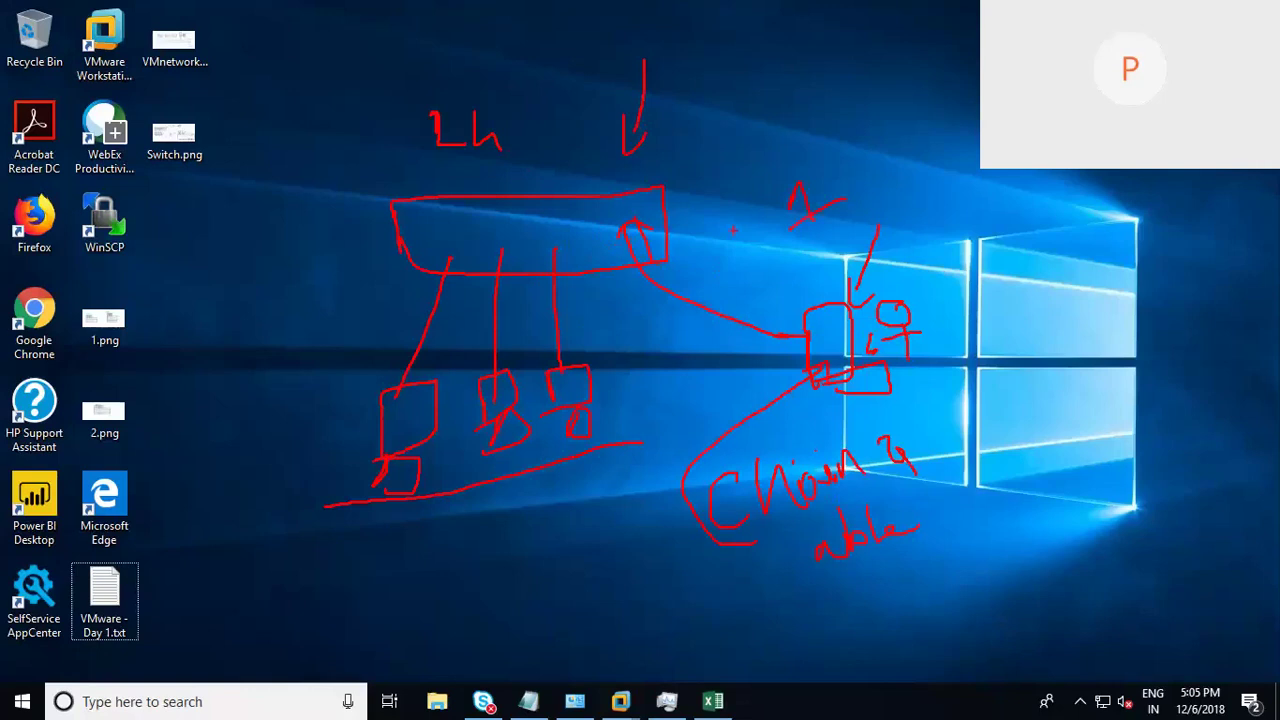
{"action": "mouse_move", "coordinate": [721, 103]}
{"action": "left_mouse_down"}
{"action": "mouse_move", "coordinate": [697, 150]}
{"action": "mouse_move", "coordinate": [710, 155]}
{"action": "left_mouse_up"}
{"action": "mouse_move", "coordinate": [201, 234]}
{"action": "left_mouse_down"}
{"action": "mouse_move", "coordinate": [198, 210]}
{"action": "mouse_move", "coordinate": [285, 150]}
{"action": "mouse_move", "coordinate": [240, 212]}
{"action": "mouse_move", "coordinate": [358, 210]}
{"action": "left_mouse_up"}
{"action": "mouse_move", "coordinate": [266, 165]}
{"action": "left_mouse_down"}
{"action": "mouse_move", "coordinate": [270, 178]}
{"action": "mouse_move", "coordinate": [295, 162]}
{"action": "mouse_move", "coordinate": [230, 210]}
{"action": "mouse_move", "coordinate": [285, 160]}
{"action": "left_mouse_up"}
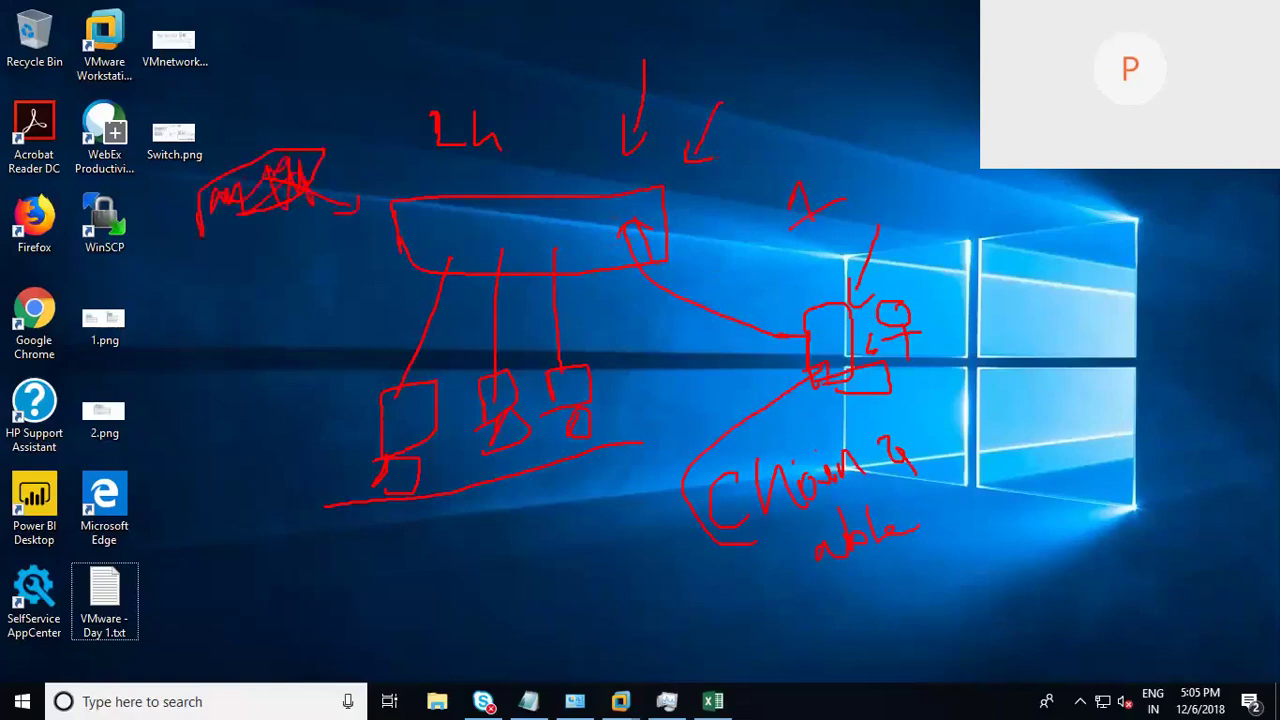
{"action": "mouse_move", "coordinate": [216, 188]}
{"action": "left_mouse_down"}
{"action": "mouse_move", "coordinate": [284, 164]}
{"action": "mouse_move", "coordinate": [262, 196]}
{"action": "mouse_move", "coordinate": [228, 180]}
{"action": "mouse_move", "coordinate": [262, 168]}
{"action": "mouse_move", "coordinate": [272, 190]}
{"action": "left_mouse_up"}
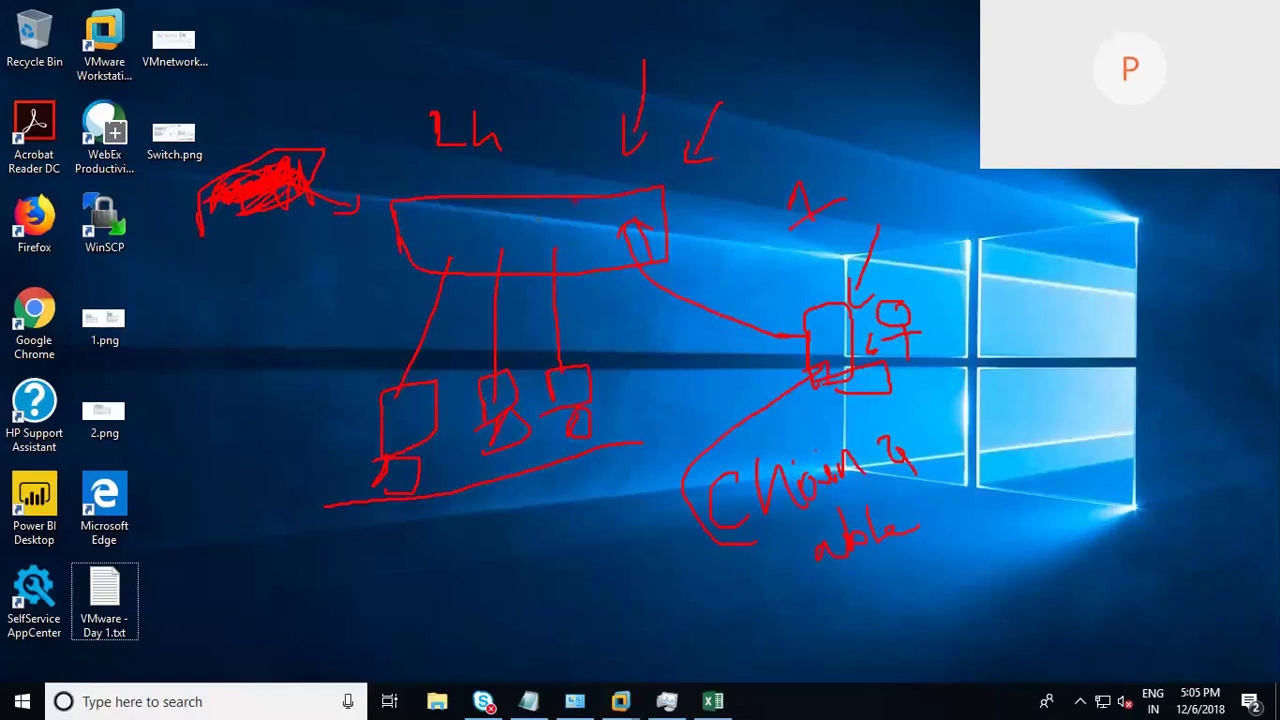
{"action": "left_click_drag", "start_coordinate": [549, 85], "coordinate": [561, 150]}
Step: Mark the machine boxes' lines and add strokes near the right-hand box
{"action": "mouse_move", "coordinate": [366, 417]}
{"action": "left_mouse_down"}
{"action": "mouse_move", "coordinate": [313, 429]}
{"action": "mouse_move", "coordinate": [358, 423]}
{"action": "left_mouse_up"}
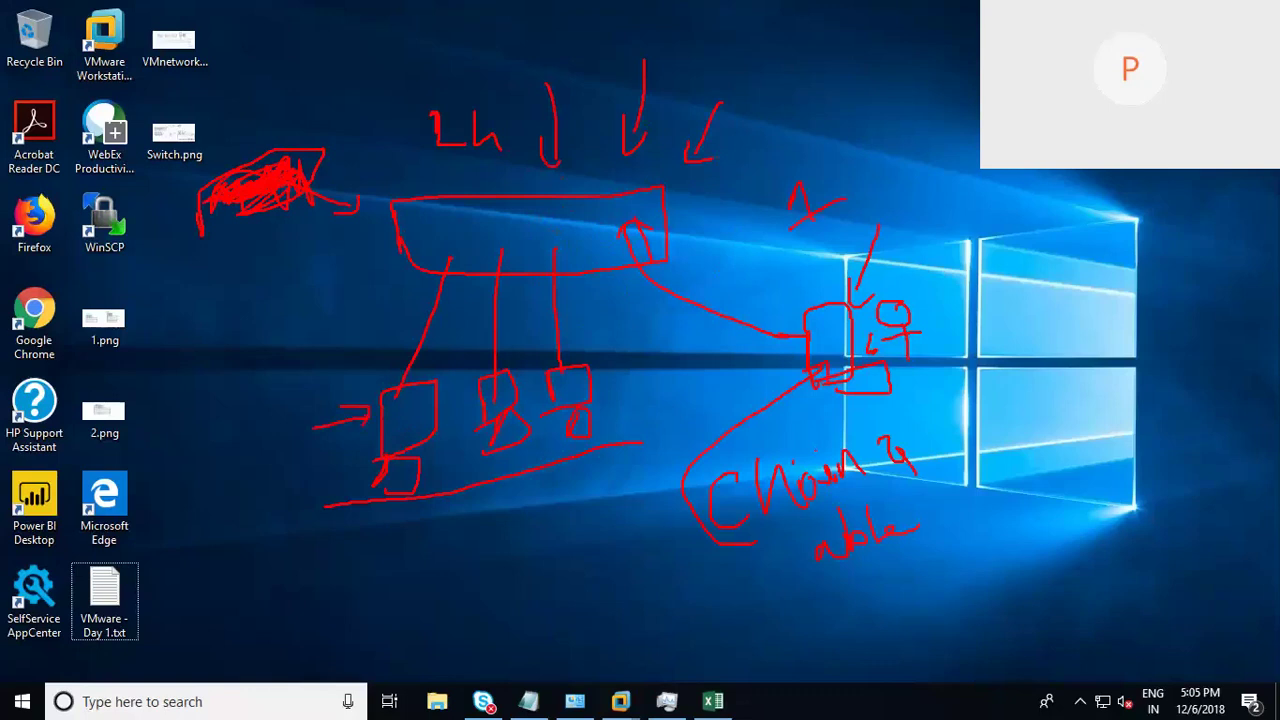
{"action": "left_click_drag", "start_coordinate": [483, 320], "coordinate": [471, 355]}
{"action": "mouse_move", "coordinate": [476, 258]}
{"action": "left_mouse_down"}
{"action": "mouse_move", "coordinate": [478, 346]}
{"action": "mouse_move", "coordinate": [492, 316]}
{"action": "mouse_move", "coordinate": [551, 331]}
{"action": "left_mouse_up"}
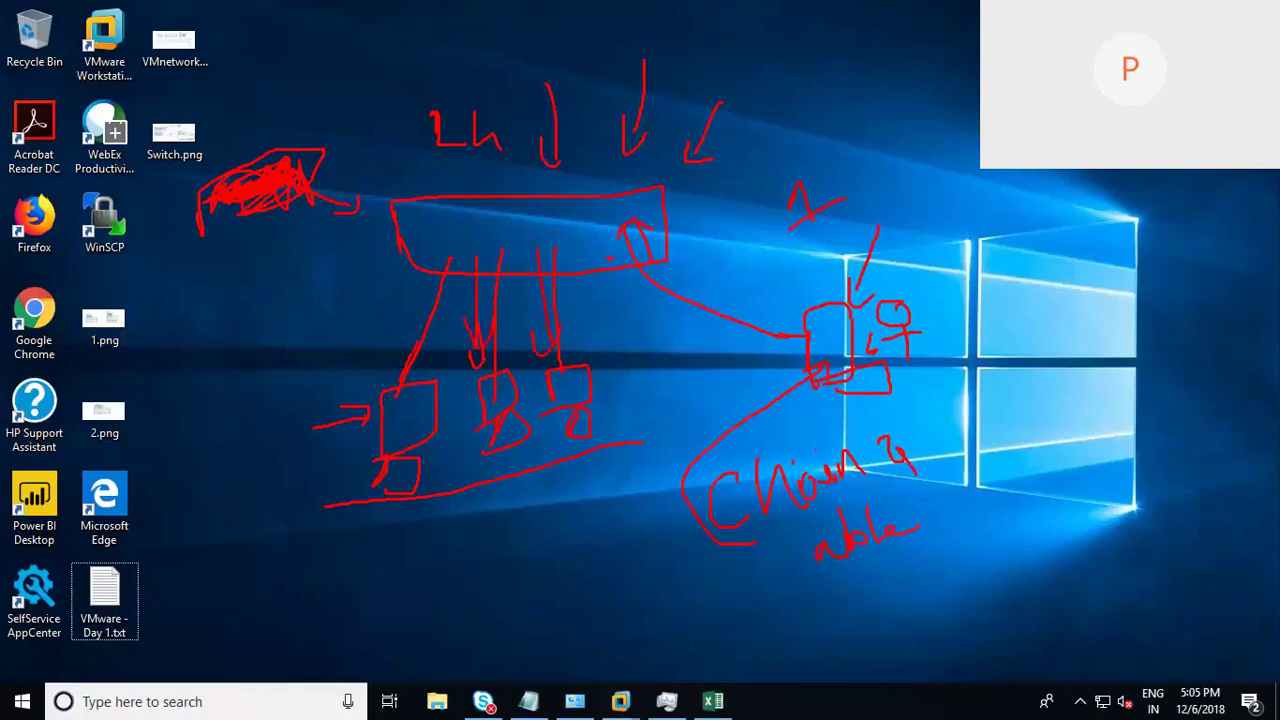
{"action": "left_click_drag", "start_coordinate": [691, 356], "coordinate": [713, 354]}
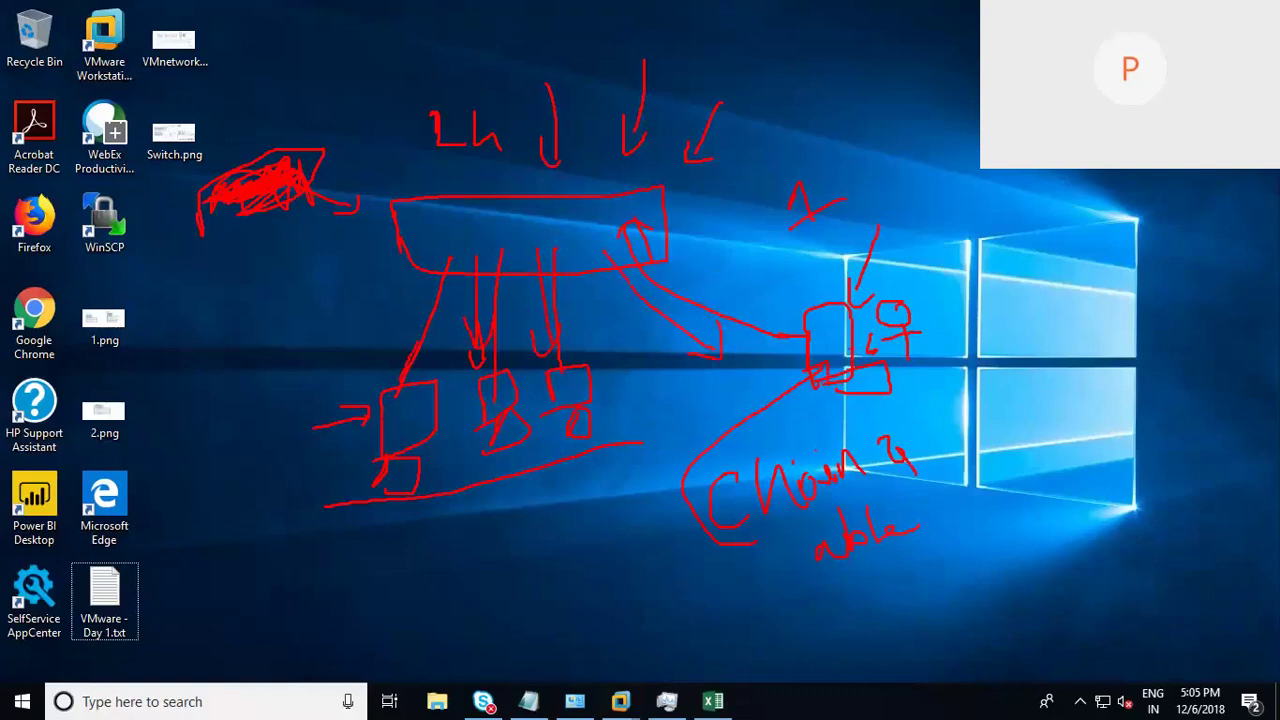
{"action": "left_click_drag", "start_coordinate": [836, 349], "coordinate": [827, 347]}
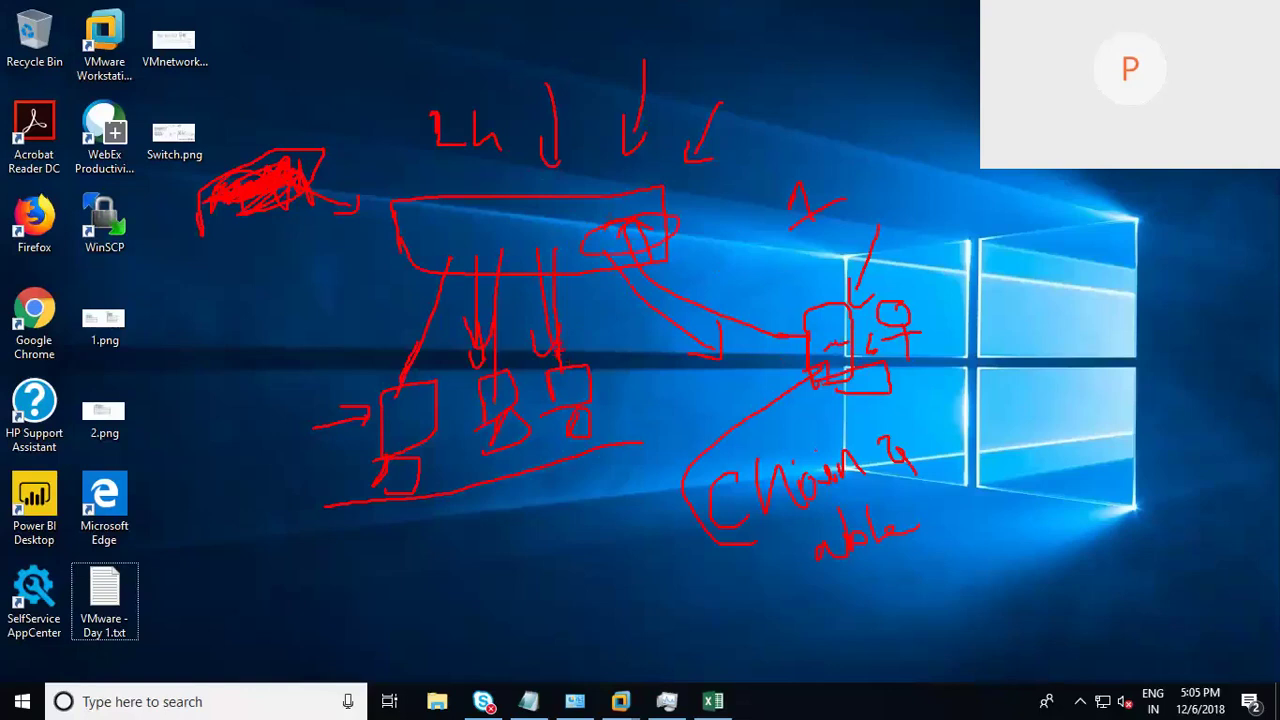
Step: Draw a machines-to-computer line, an arrow below the computer, and an oval with an up-left arrow
{"action": "left_click_drag", "start_coordinate": [553, 342], "coordinate": [803, 328]}
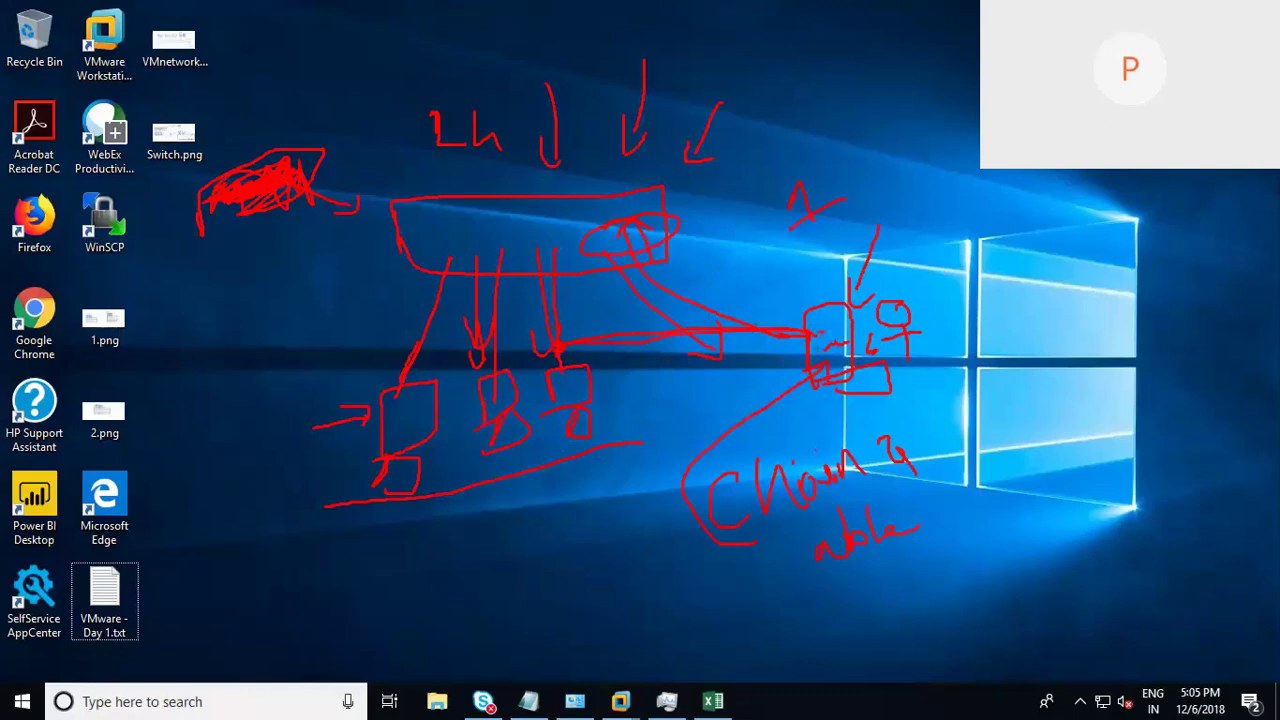
{"action": "left_click_drag", "start_coordinate": [803, 395], "coordinate": [806, 448]}
{"action": "left_click_drag", "start_coordinate": [786, 426], "coordinate": [806, 456]}
{"action": "mouse_move", "coordinate": [528, 228]}
{"action": "left_mouse_down"}
{"action": "mouse_move", "coordinate": [466, 229]}
{"action": "mouse_move", "coordinate": [436, 250]}
{"action": "mouse_move", "coordinate": [446, 268]}
{"action": "mouse_move", "coordinate": [562, 258]}
{"action": "left_mouse_up"}
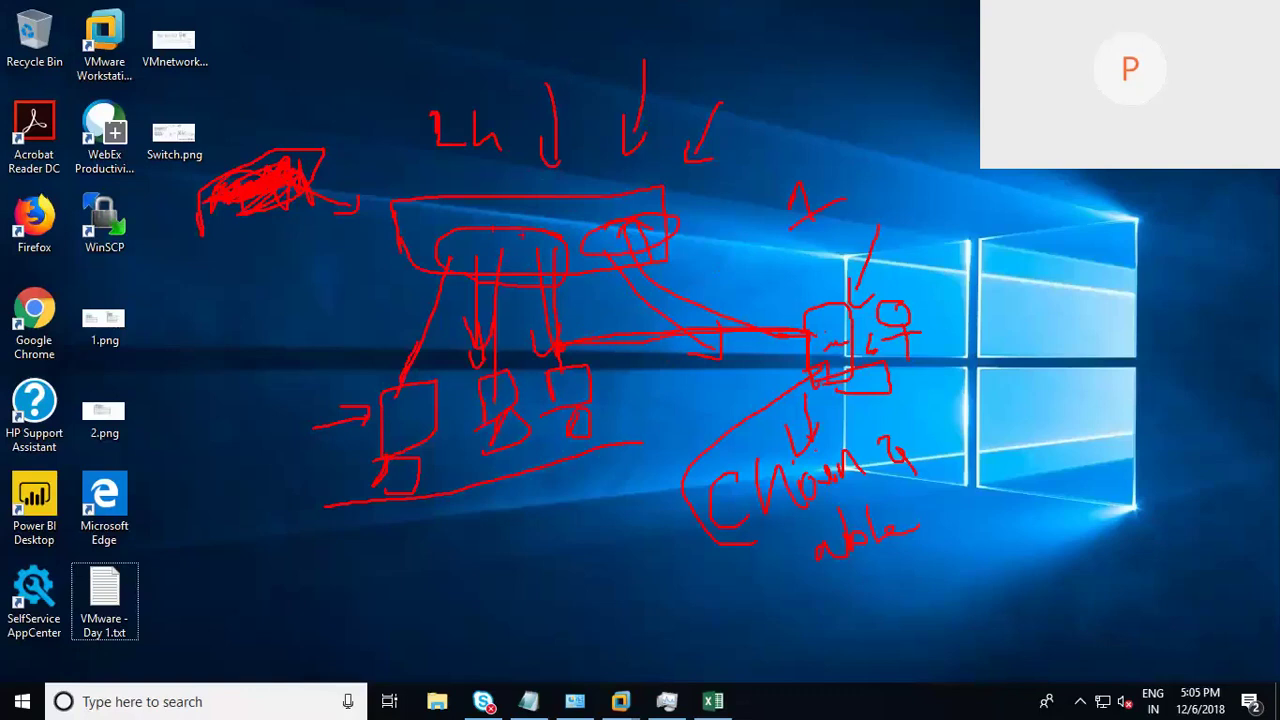
{"action": "mouse_move", "coordinate": [440, 234]}
{"action": "left_mouse_down"}
{"action": "mouse_move", "coordinate": [382, 156]}
{"action": "mouse_move", "coordinate": [366, 172]}
{"action": "mouse_move", "coordinate": [402, 166]}
{"action": "left_mouse_up"}
Step: Add marks near the top left, then clear all annotations with Escape in the session
{"action": "left_click_drag", "start_coordinate": [277, 14], "coordinate": [287, 42]}
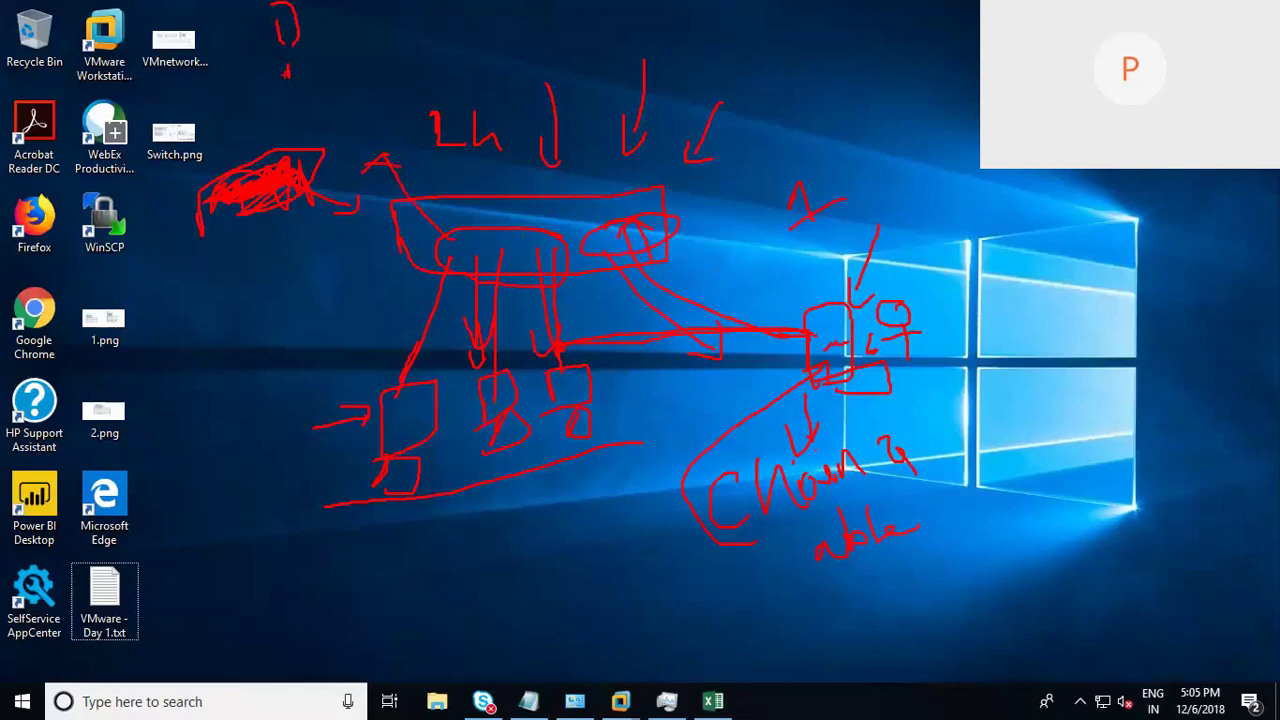
{"action": "mouse_move", "coordinate": [286, 70]}
{"action": "left_mouse_down"}
{"action": "mouse_move", "coordinate": [328, 100]}
{"action": "mouse_move", "coordinate": [330, 130]}
{"action": "mouse_move", "coordinate": [331, 116]}
{"action": "left_mouse_up"}
{"action": "left_click_drag", "start_coordinate": [347, 102], "coordinate": [378, 88]}
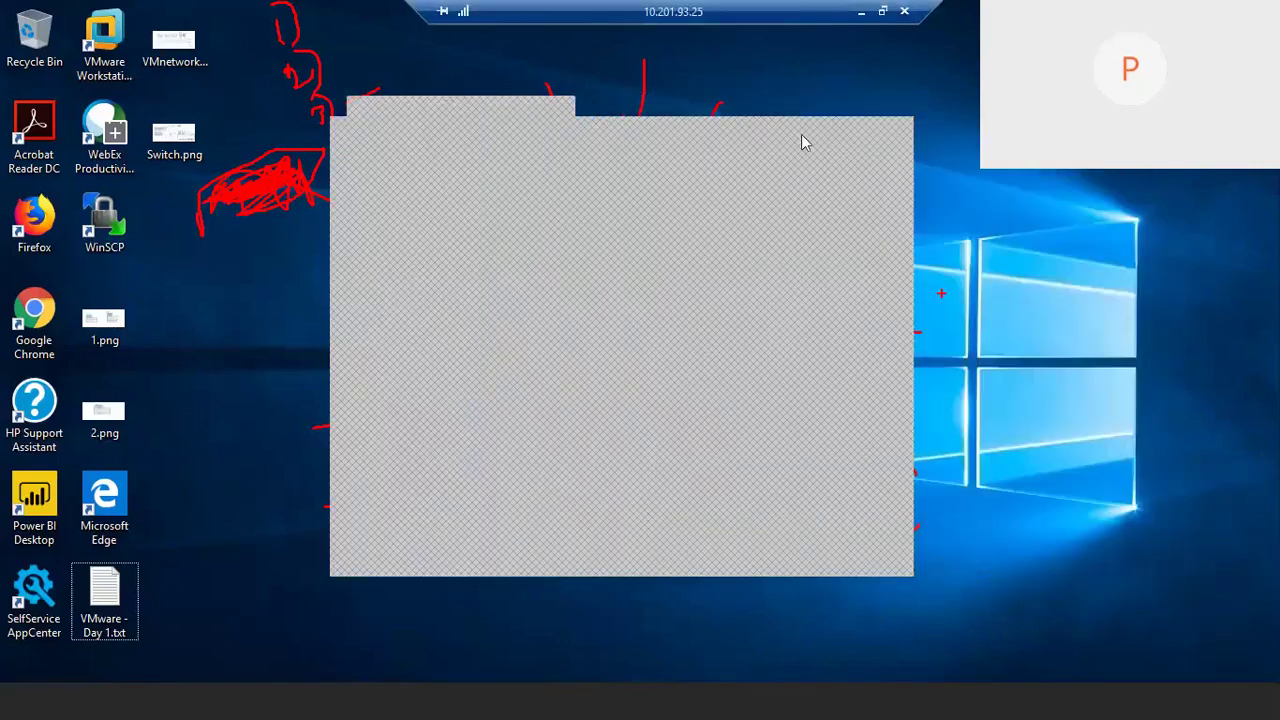
{"action": "left_click", "coordinate": [941, 293]}
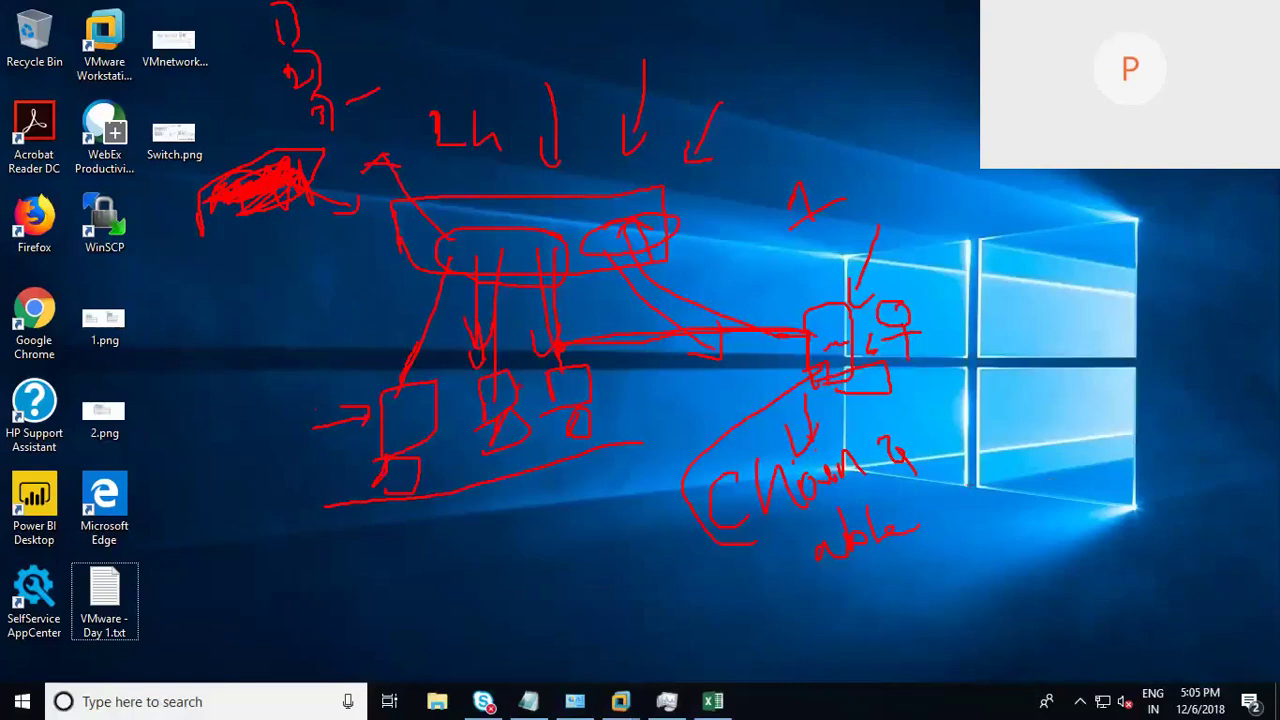
{"action": "key", "text": "Escape"}
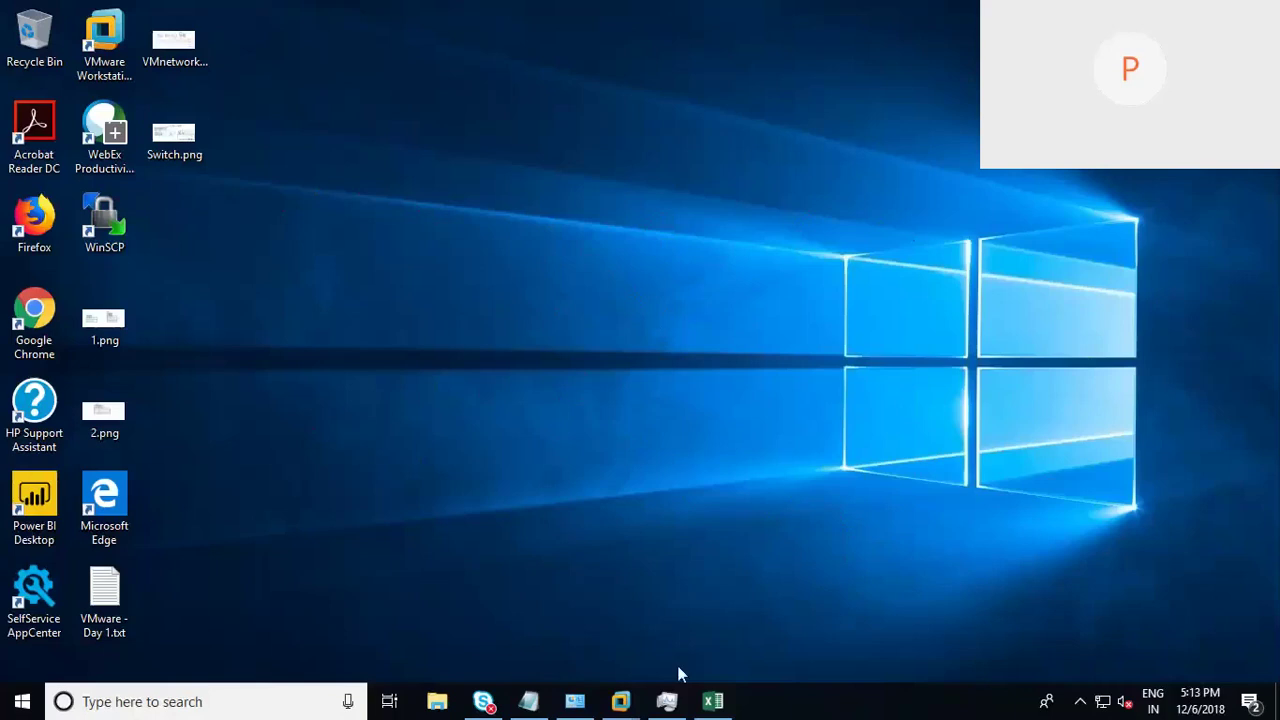
Step: In the VMware - Day 1.txt notes, highlight the Security and Traffic Shapping policy lines
{"action": "left_click", "coordinate": [528, 705]}
{"action": "left_click_drag", "start_coordinate": [334, 373], "coordinate": [231, 360]}
{"action": "left_click_drag", "start_coordinate": [396, 390], "coordinate": [223, 387]}
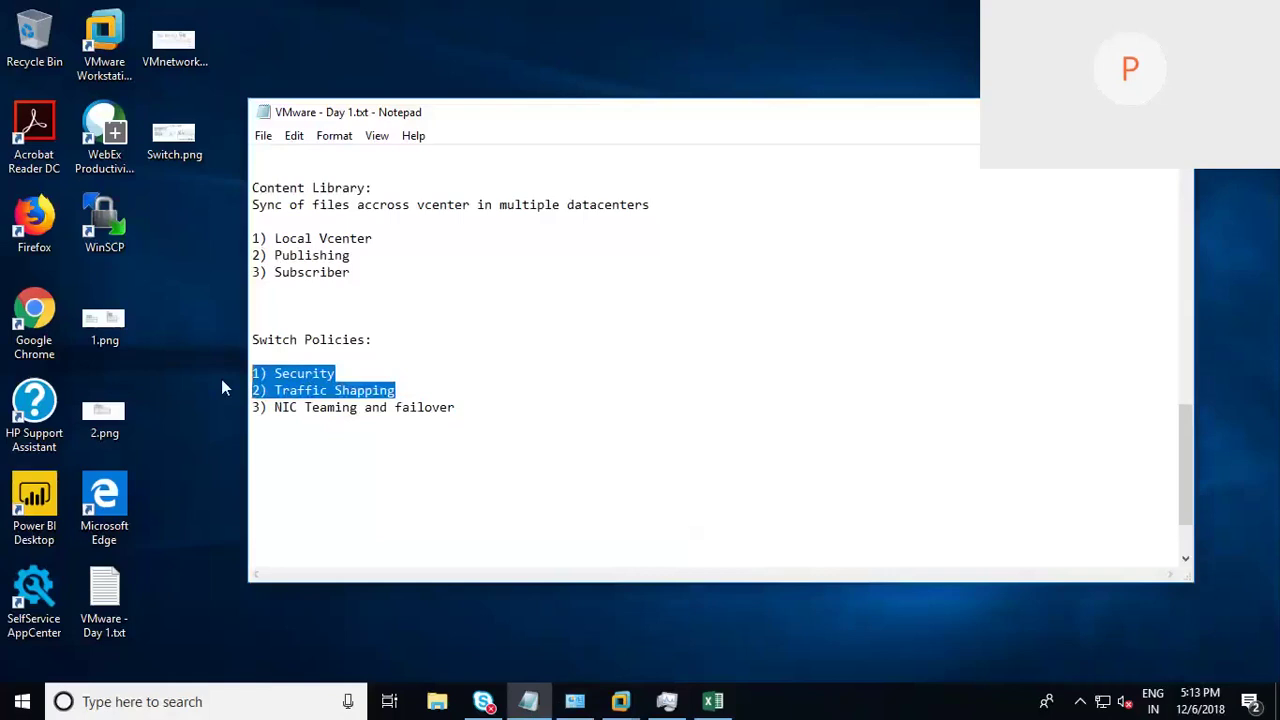
{"action": "left_click", "coordinate": [367, 390]}
{"action": "double_click", "coordinate": [367, 390]}
{"action": "left_click", "coordinate": [252, 407]}
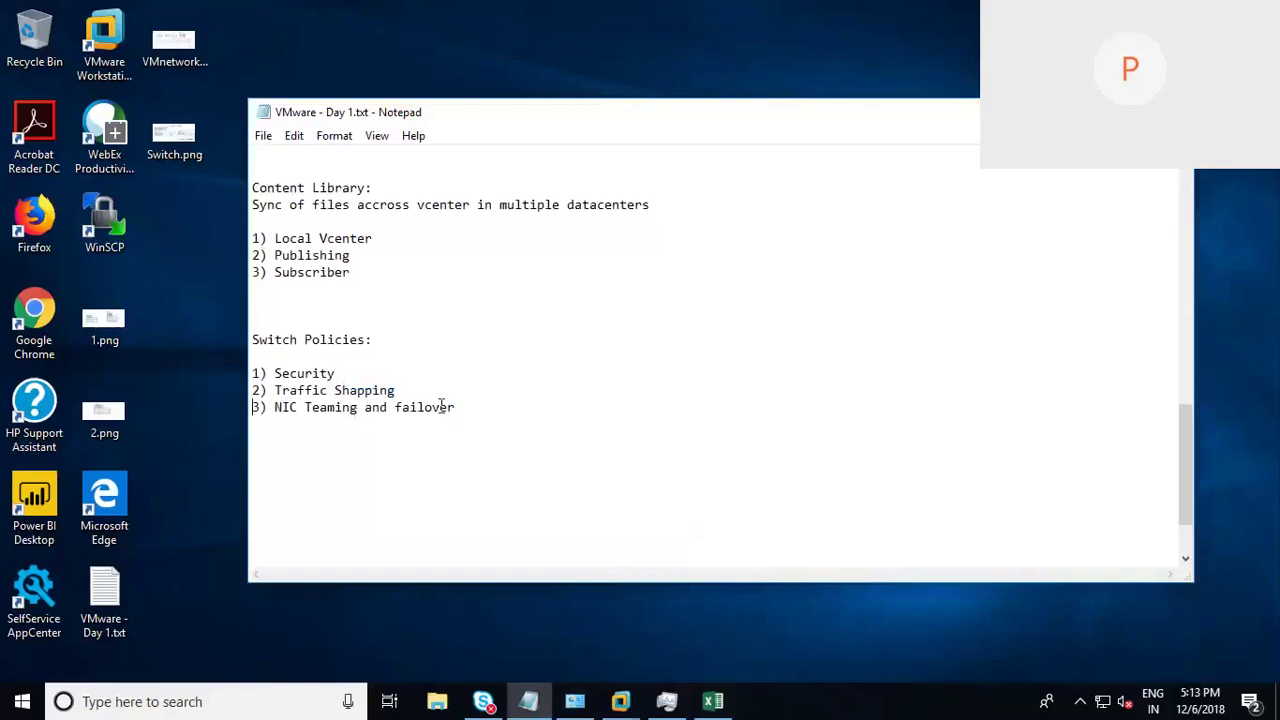
{"action": "key", "text": "shift+Up"}
{"action": "key", "text": "shift+Up"}
{"action": "left_click", "coordinate": [394, 374]}
Step: Highlight the Traffic Shapping and NIC Teaming and failover lines, then switch on red-ink drawing
{"action": "mouse_move", "coordinate": [352, 2]}
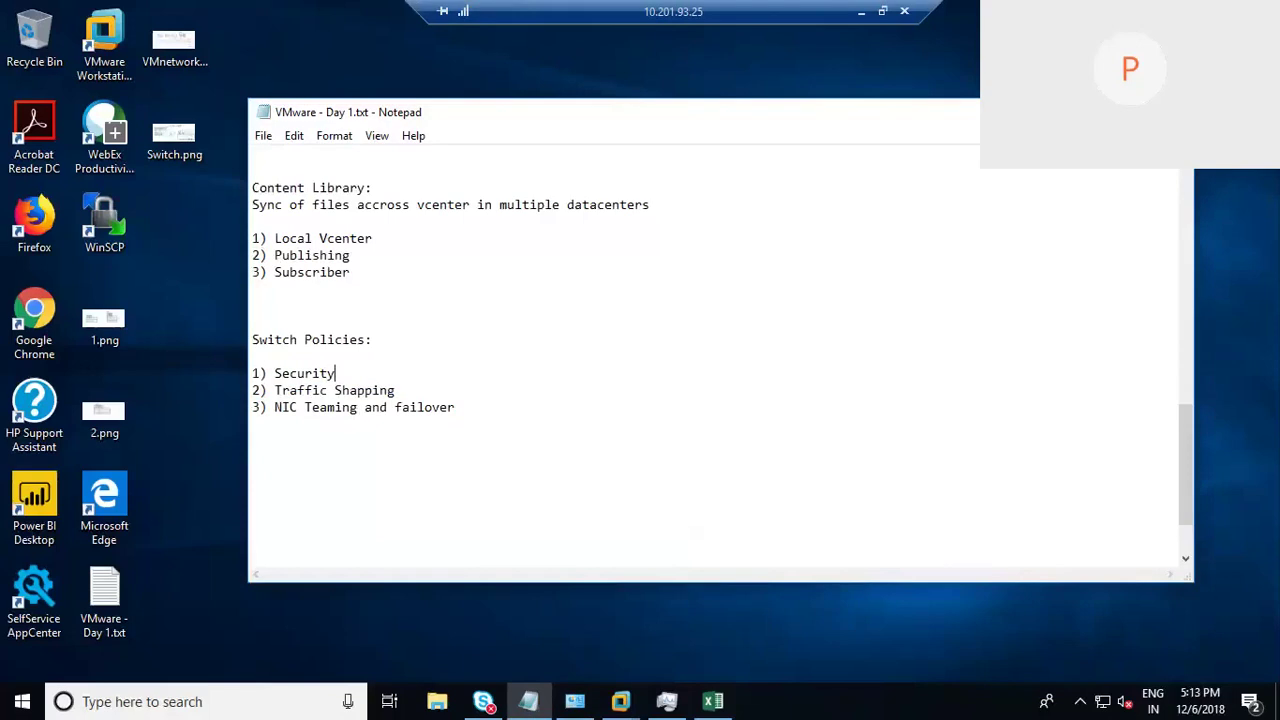
{"action": "left_click_drag", "start_coordinate": [395, 390], "coordinate": [229, 400]}
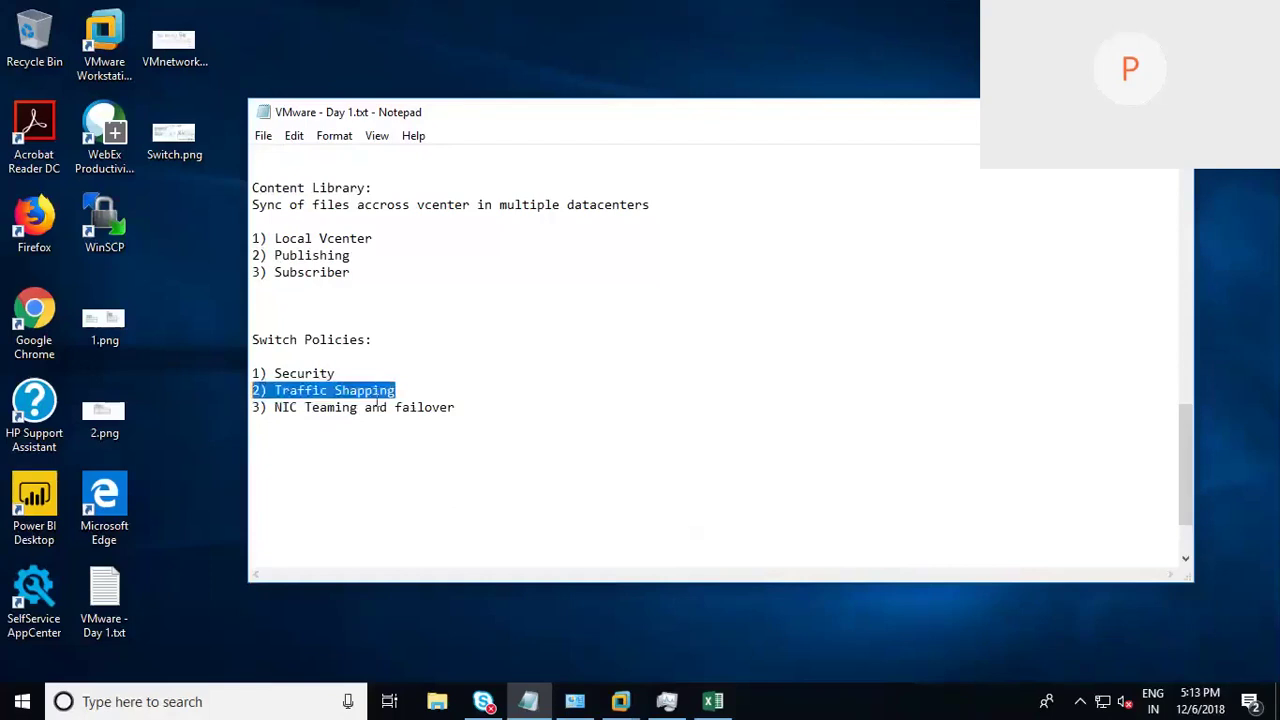
{"action": "left_click", "coordinate": [463, 422]}
{"action": "left_click", "coordinate": [466, 409]}
{"action": "left_click_drag", "start_coordinate": [456, 408], "coordinate": [261, 408]}
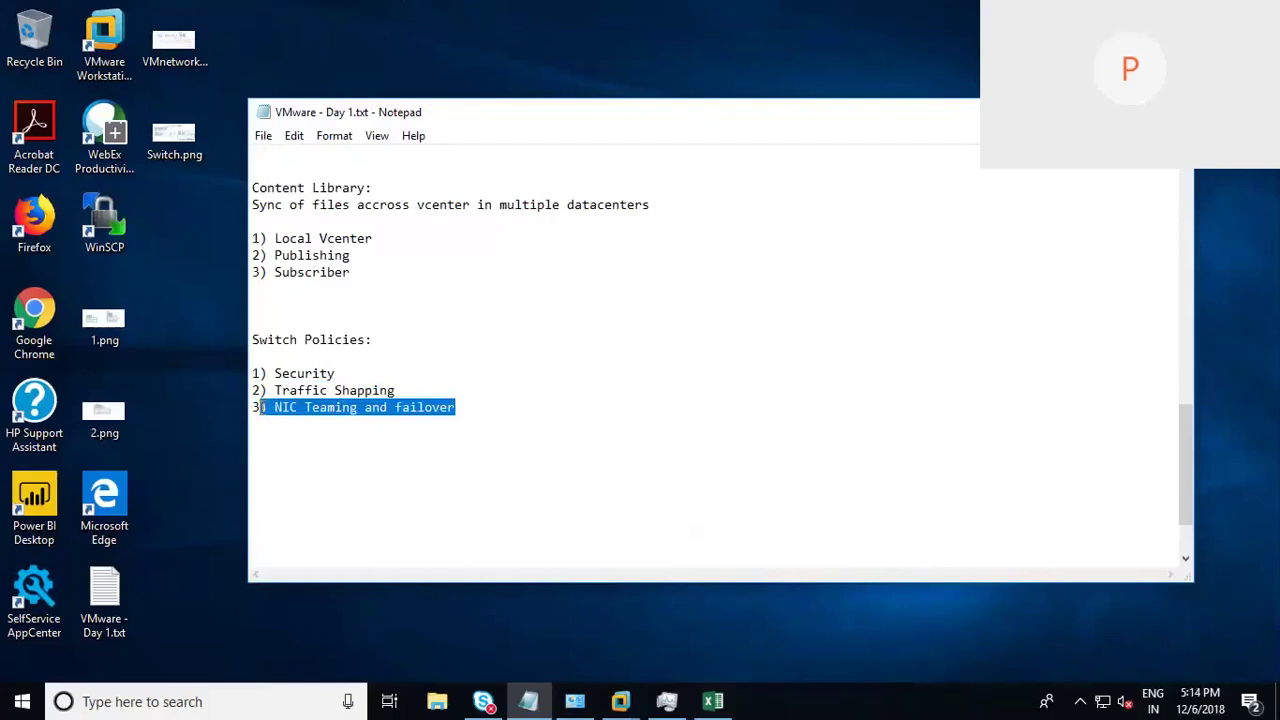
{"action": "left_click", "coordinate": [705, 453]}
{"action": "key", "text": "ctrl+2"}
Step: Sketch an ESXi host box labelled Esxi with ports down its right edge
{"action": "mouse_move", "coordinate": [667, 305]}
{"action": "left_mouse_down"}
{"action": "mouse_move", "coordinate": [670, 365]}
{"action": "mouse_move", "coordinate": [742, 271]}
{"action": "mouse_move", "coordinate": [770, 448]}
{"action": "mouse_move", "coordinate": [674, 449]}
{"action": "mouse_move", "coordinate": [673, 333]}
{"action": "mouse_move", "coordinate": [706, 324]}
{"action": "mouse_move", "coordinate": [709, 358]}
{"action": "left_mouse_up"}
{"action": "mouse_move", "coordinate": [716, 338]}
{"action": "left_mouse_down"}
{"action": "mouse_move", "coordinate": [706, 354]}
{"action": "mouse_move", "coordinate": [732, 358]}
{"action": "mouse_move", "coordinate": [714, 356]}
{"action": "mouse_move", "coordinate": [733, 336]}
{"action": "left_mouse_up"}
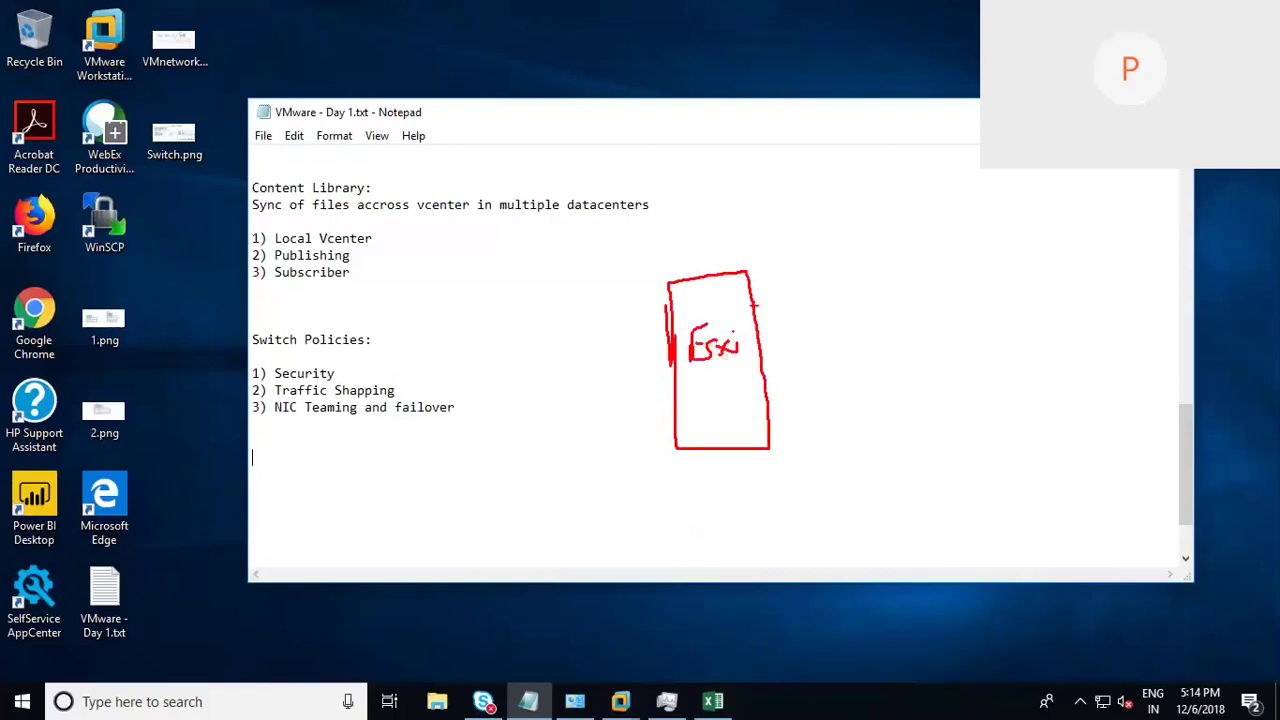
{"action": "mouse_move", "coordinate": [750, 287]}
{"action": "left_mouse_down"}
{"action": "mouse_move", "coordinate": [766, 287]}
{"action": "mouse_move", "coordinate": [752, 307]}
{"action": "mouse_move", "coordinate": [772, 338]}
{"action": "mouse_move", "coordinate": [756, 340]}
{"action": "mouse_move", "coordinate": [786, 396]}
{"action": "mouse_move", "coordinate": [764, 400]}
{"action": "mouse_move", "coordinate": [785, 428]}
{"action": "left_mouse_up"}
{"action": "mouse_move", "coordinate": [785, 428]}
{"action": "left_mouse_down"}
{"action": "mouse_move", "coordinate": [766, 431]}
{"action": "mouse_move", "coordinate": [772, 448]}
{"action": "left_mouse_up"}
{"action": "mouse_move", "coordinate": [780, 434]}
{"action": "left_mouse_down"}
{"action": "mouse_move", "coordinate": [795, 434]}
{"action": "mouse_move", "coordinate": [796, 450]}
{"action": "mouse_move", "coordinate": [770, 451]}
{"action": "left_mouse_up"}
Step: Draw four cables out from the ports, labelling them S and V among the others
{"action": "left_click_drag", "start_coordinate": [765, 300], "coordinate": [837, 292]}
{"action": "left_click_drag", "start_coordinate": [765, 332], "coordinate": [837, 317]}
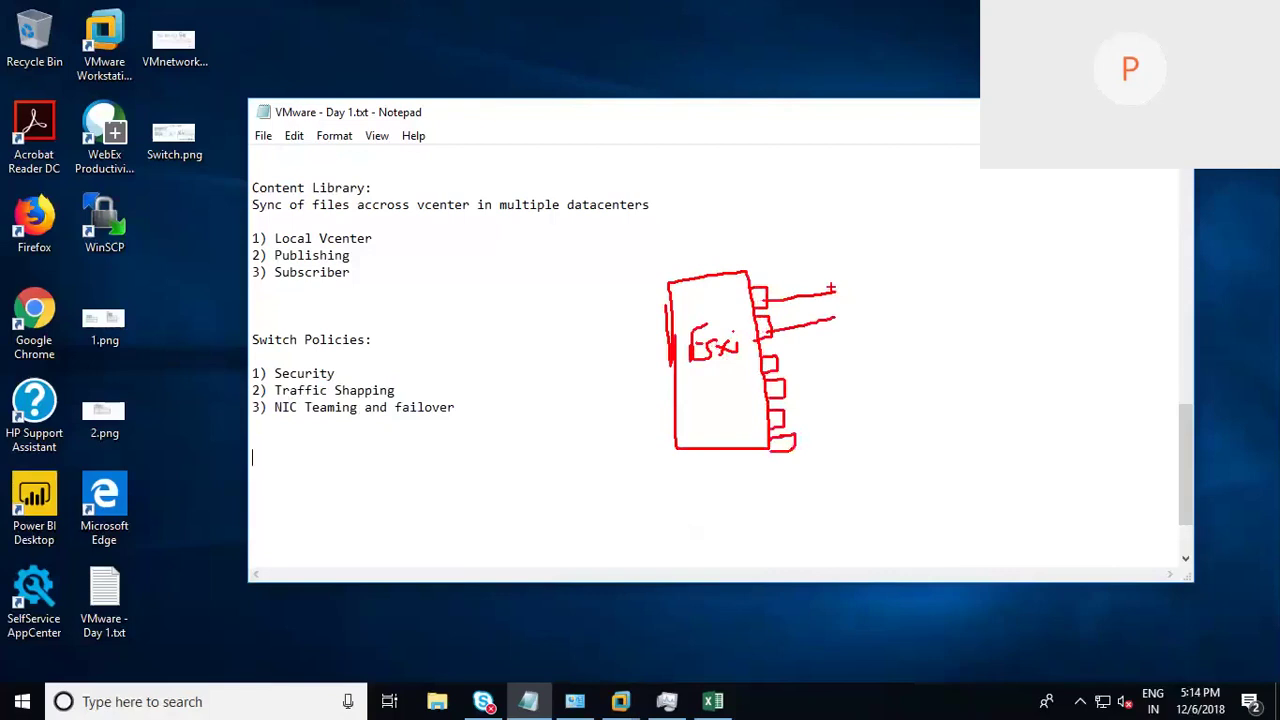
{"action": "mouse_move", "coordinate": [836, 318]}
{"action": "left_mouse_down"}
{"action": "mouse_move", "coordinate": [838, 293]}
{"action": "mouse_move", "coordinate": [834, 304]}
{"action": "mouse_move", "coordinate": [876, 295]}
{"action": "left_mouse_up"}
{"action": "left_click_drag", "start_coordinate": [778, 360], "coordinate": [842, 356]}
{"action": "left_click_drag", "start_coordinate": [778, 386], "coordinate": [876, 357]}
{"action": "left_click_drag", "start_coordinate": [892, 278], "coordinate": [916, 307]}
{"action": "left_click_drag", "start_coordinate": [784, 386], "coordinate": [879, 381]}
{"action": "mouse_move", "coordinate": [784, 411]}
{"action": "left_mouse_down"}
{"action": "mouse_move", "coordinate": [890, 394]}
{"action": "mouse_move", "coordinate": [898, 378]}
{"action": "left_mouse_up"}
{"action": "mouse_move", "coordinate": [792, 446]}
{"action": "left_mouse_down"}
{"action": "mouse_move", "coordinate": [896, 444]}
{"action": "mouse_move", "coordinate": [916, 422]}
{"action": "mouse_move", "coordinate": [944, 442]}
{"action": "left_mouse_up"}
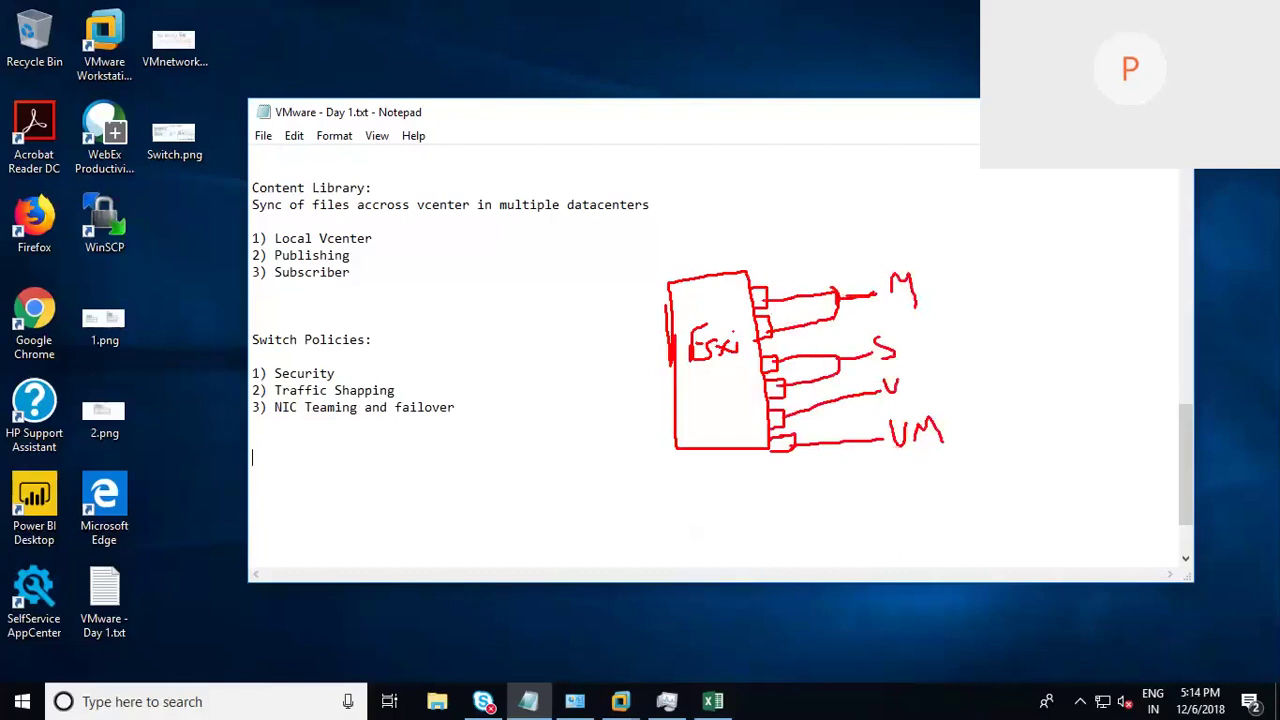
{"action": "mouse_move", "coordinate": [762, 303]}
{"action": "left_mouse_down"}
{"action": "mouse_move", "coordinate": [836, 296]}
{"action": "mouse_move", "coordinate": [844, 320]}
{"action": "mouse_move", "coordinate": [774, 328]}
{"action": "mouse_move", "coordinate": [830, 324]}
{"action": "mouse_move", "coordinate": [782, 294]}
{"action": "mouse_move", "coordinate": [776, 306]}
{"action": "left_mouse_up"}
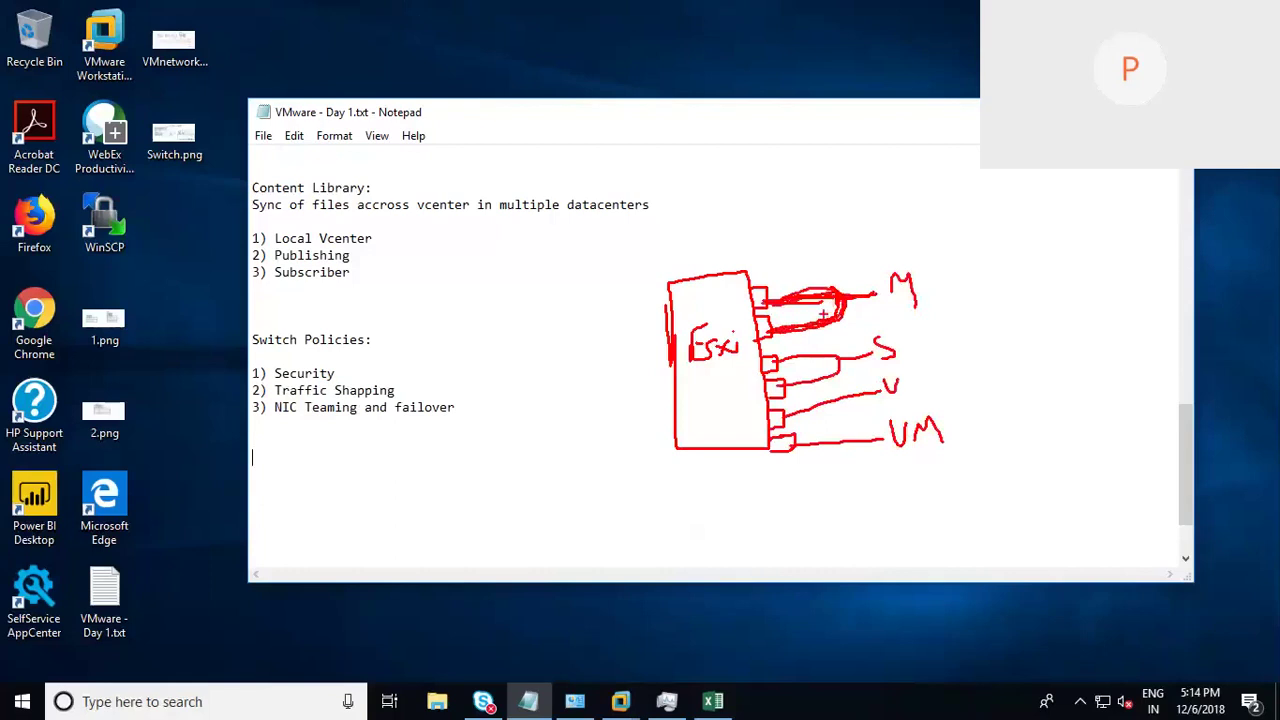
Step: Add an A label and emphasis marks around the top port of the ESXi sketch
{"action": "mouse_move", "coordinate": [763, 273]}
{"action": "left_mouse_down"}
{"action": "mouse_move", "coordinate": [766, 256]}
{"action": "mouse_move", "coordinate": [786, 266]}
{"action": "left_mouse_up"}
{"action": "mouse_move", "coordinate": [785, 311]}
{"action": "left_mouse_down"}
{"action": "mouse_move", "coordinate": [776, 326]}
{"action": "mouse_move", "coordinate": [791, 321]}
{"action": "left_mouse_up"}
{"action": "mouse_move", "coordinate": [766, 280]}
{"action": "left_mouse_down"}
{"action": "mouse_move", "coordinate": [767, 335]}
{"action": "mouse_move", "coordinate": [792, 312]}
{"action": "left_mouse_up"}
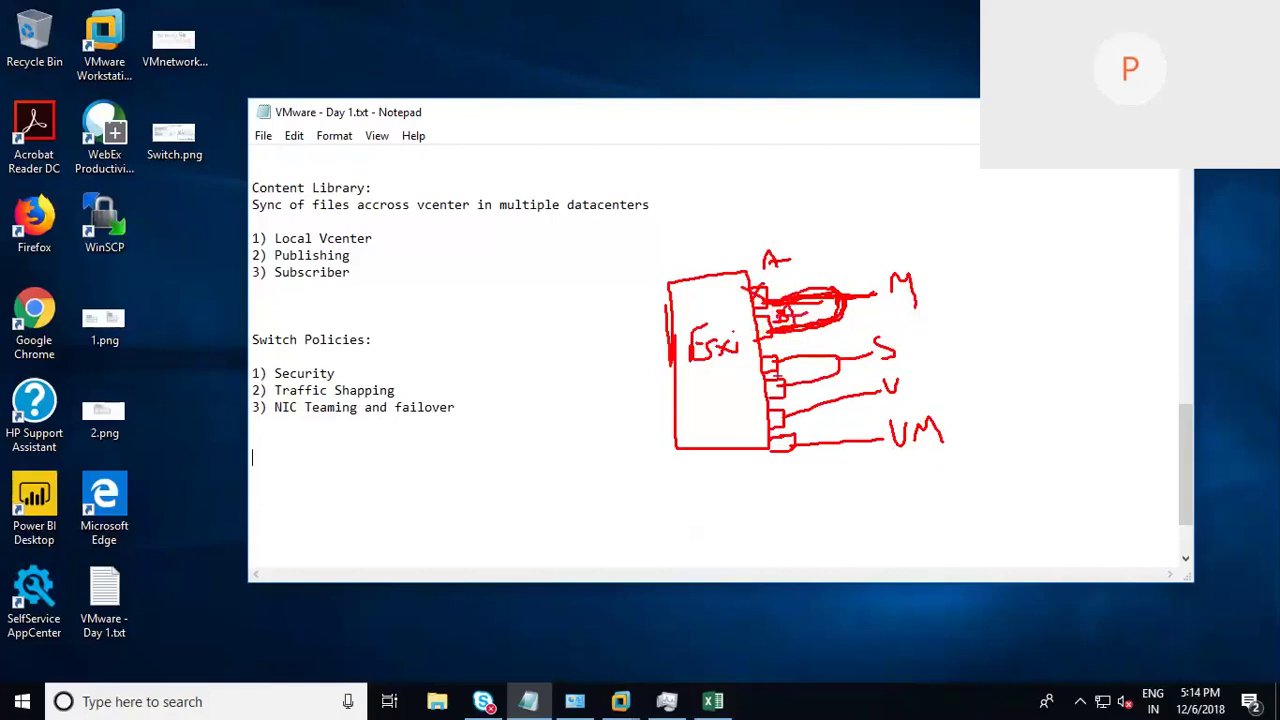
Step: Circle and underline NIC Teaming and failover and the other policies, then erase all ink
{"action": "mouse_move", "coordinate": [360, 397]}
{"action": "left_mouse_down"}
{"action": "mouse_move", "coordinate": [298, 417]}
{"action": "mouse_move", "coordinate": [364, 406]}
{"action": "left_mouse_up"}
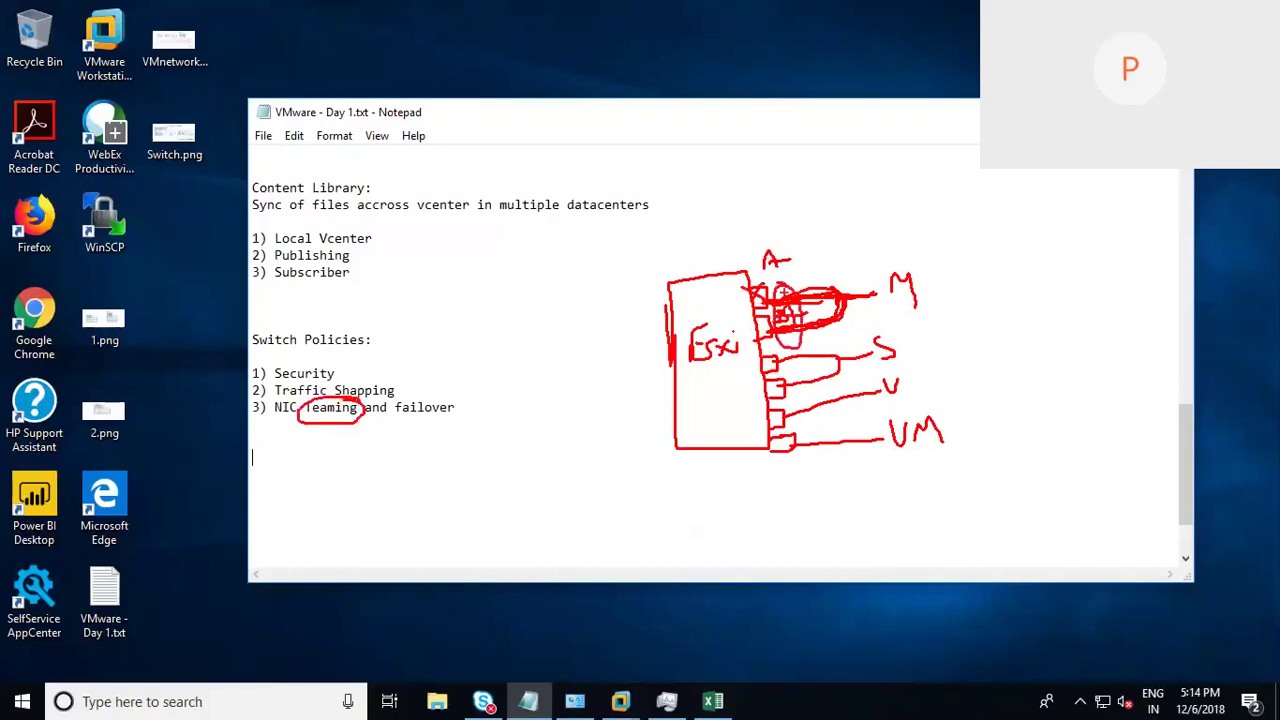
{"action": "left_click_drag", "start_coordinate": [272, 418], "coordinate": [348, 412]}
{"action": "left_click_drag", "start_coordinate": [462, 392], "coordinate": [398, 396]}
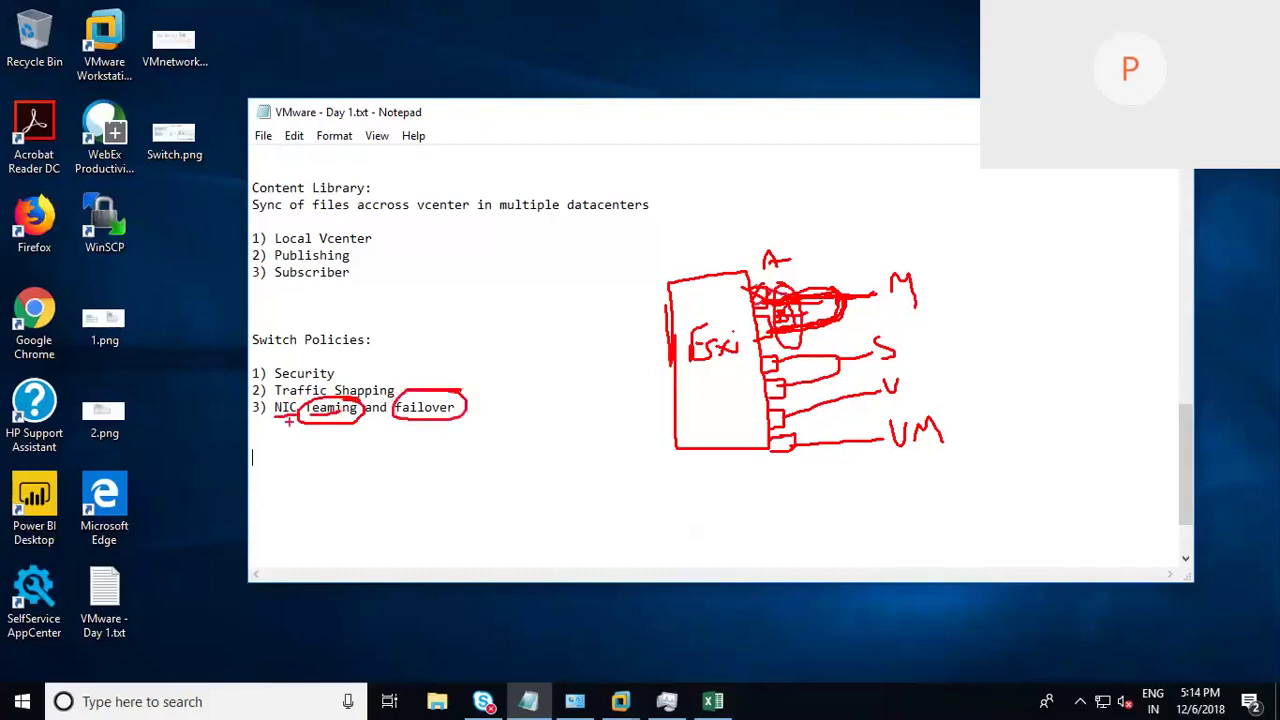
{"action": "left_click_drag", "start_coordinate": [276, 421], "coordinate": [478, 416]}
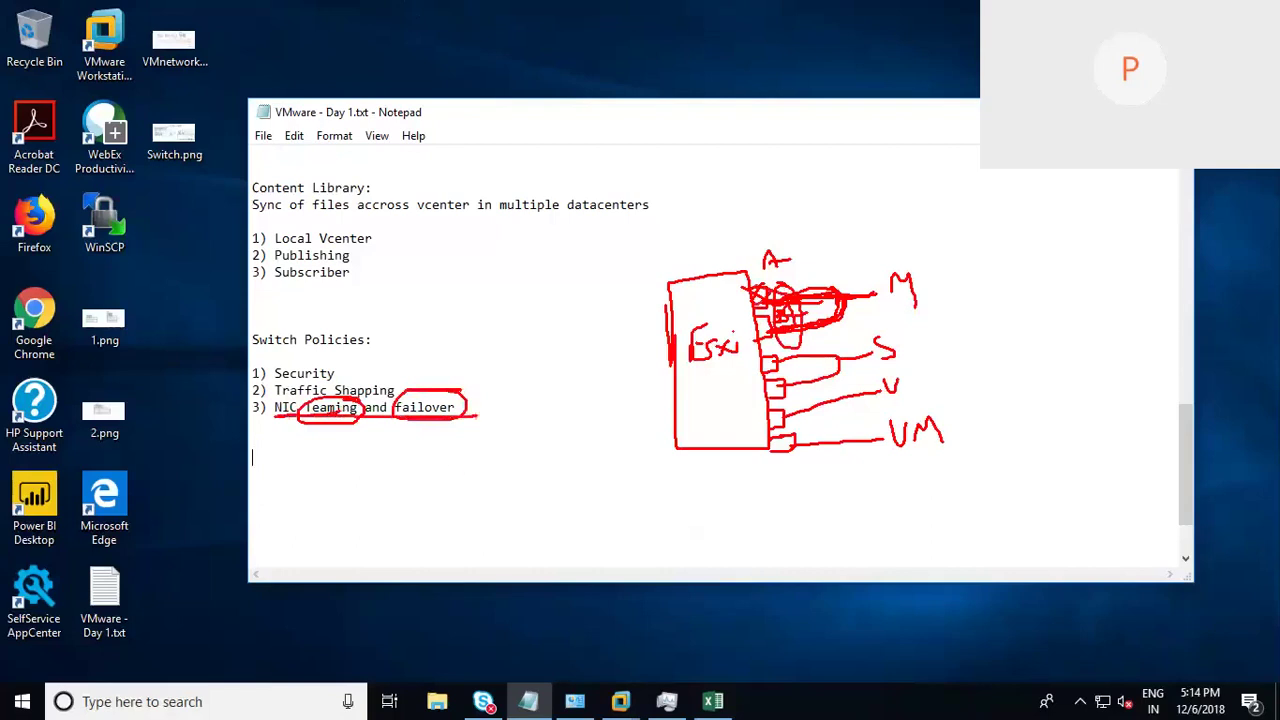
{"action": "mouse_move", "coordinate": [402, 364]}
{"action": "left_mouse_down"}
{"action": "mouse_move", "coordinate": [244, 406]}
{"action": "mouse_move", "coordinate": [458, 444]}
{"action": "mouse_move", "coordinate": [346, 362]}
{"action": "mouse_move", "coordinate": [440, 346]}
{"action": "left_mouse_up"}
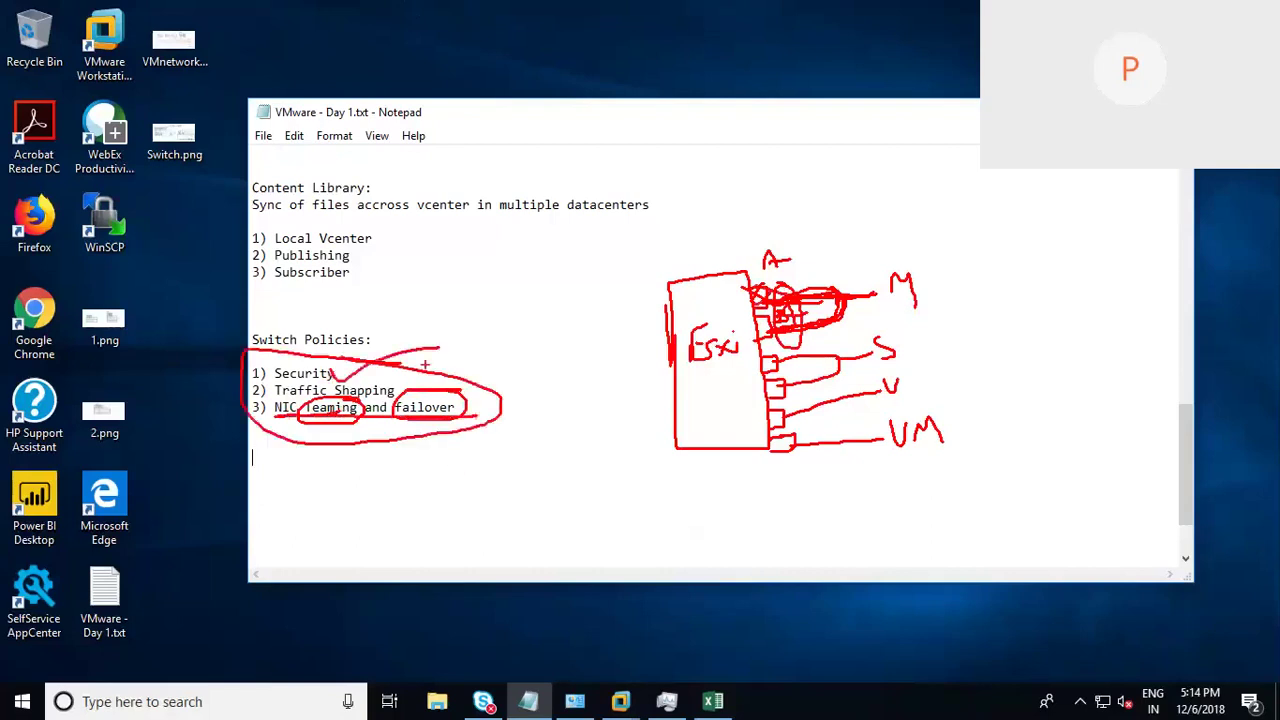
{"action": "left_click_drag", "start_coordinate": [387, 378], "coordinate": [514, 356]}
{"action": "left_click_drag", "start_coordinate": [470, 400], "coordinate": [577, 382]}
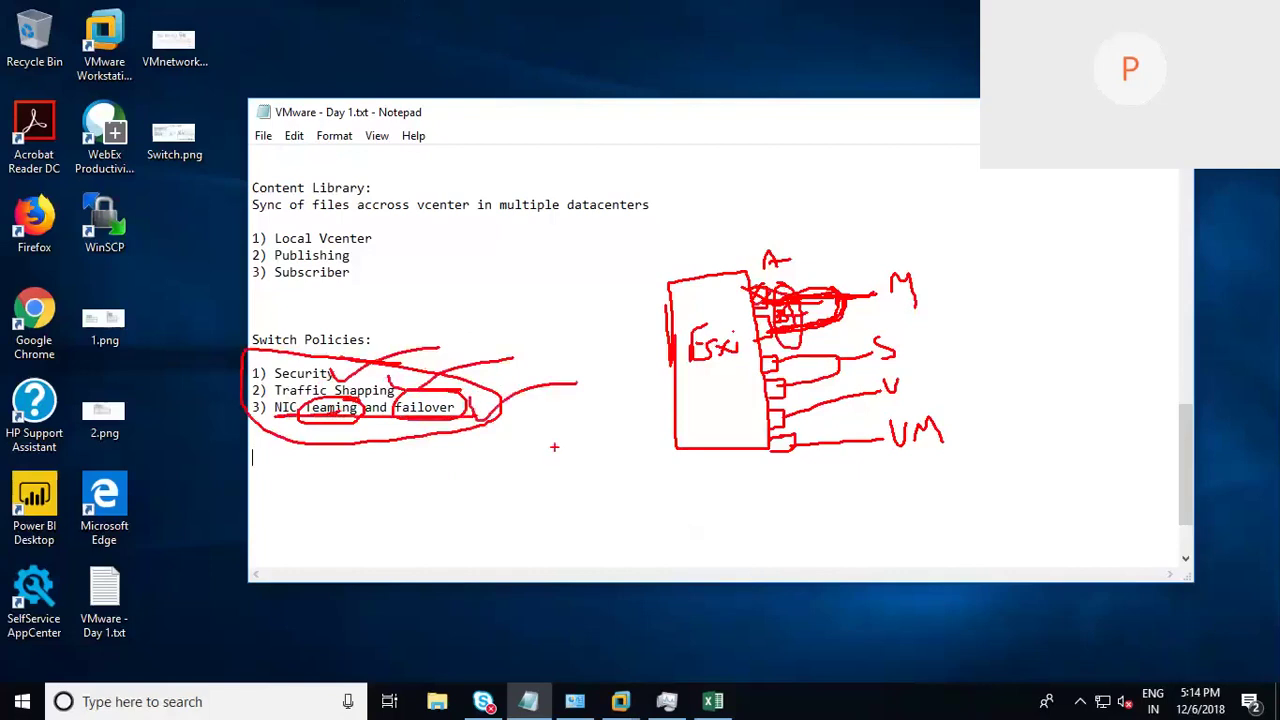
{"action": "key", "text": "Escape"}
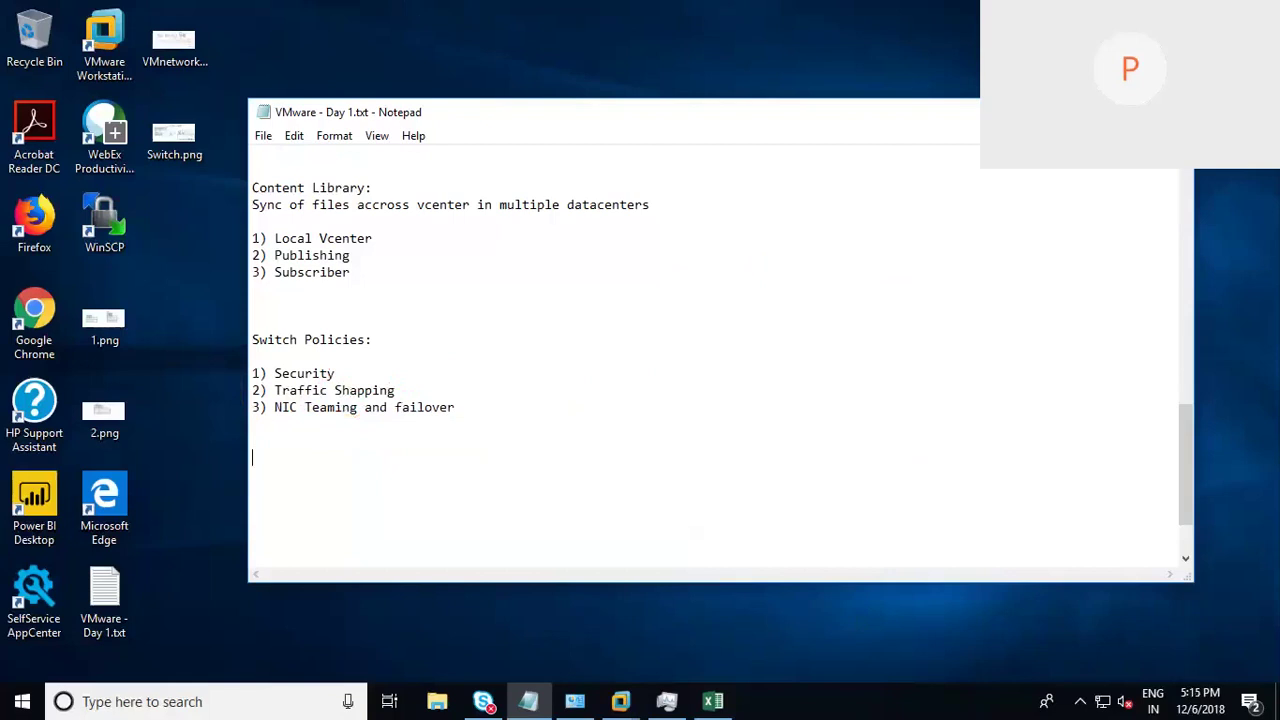
Step: Hide Notepad and bring the Windows-DC console running vSphere back to the front
{"action": "key", "text": "super+d"}
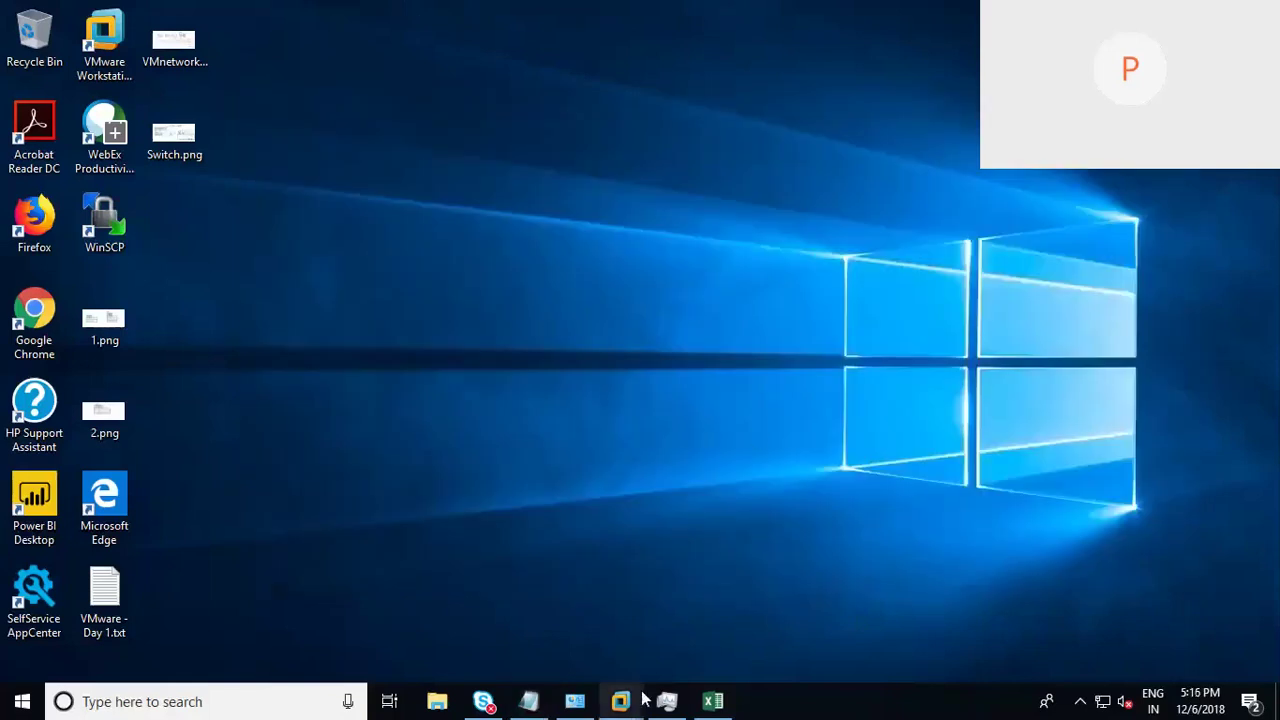
{"action": "mouse_move", "coordinate": [630, 703]}
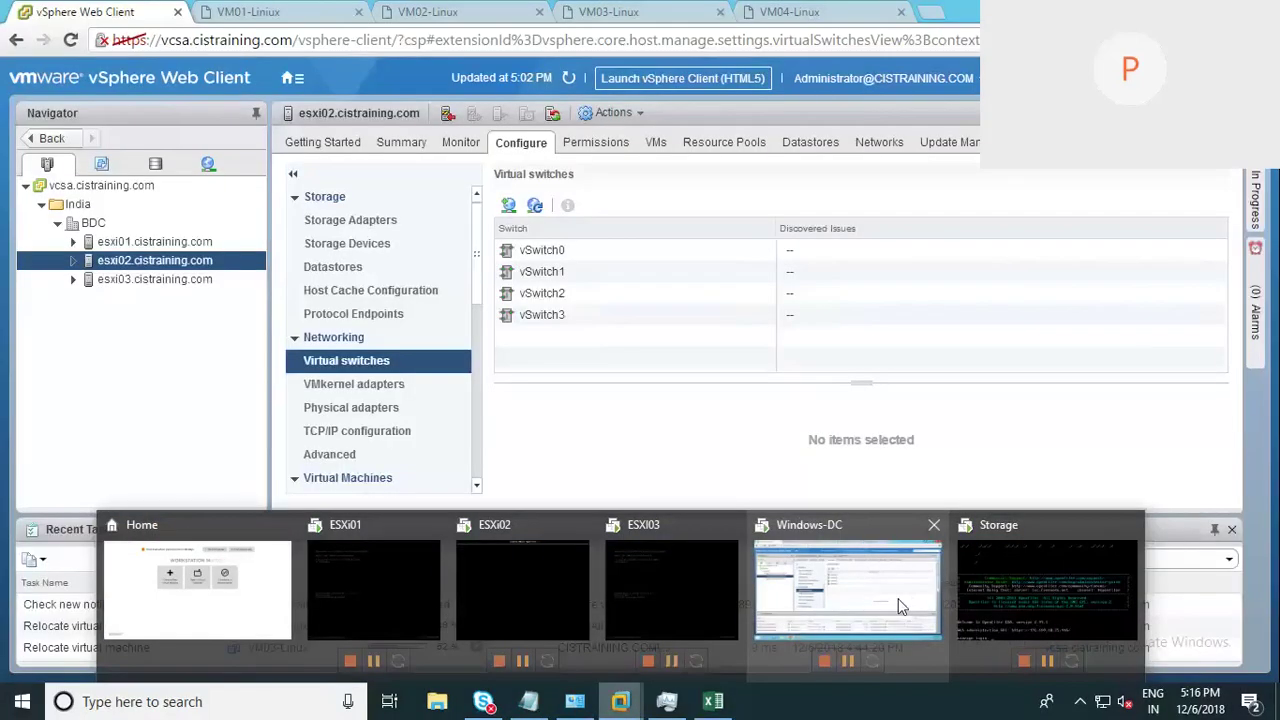
{"action": "left_click", "coordinate": [898, 606]}
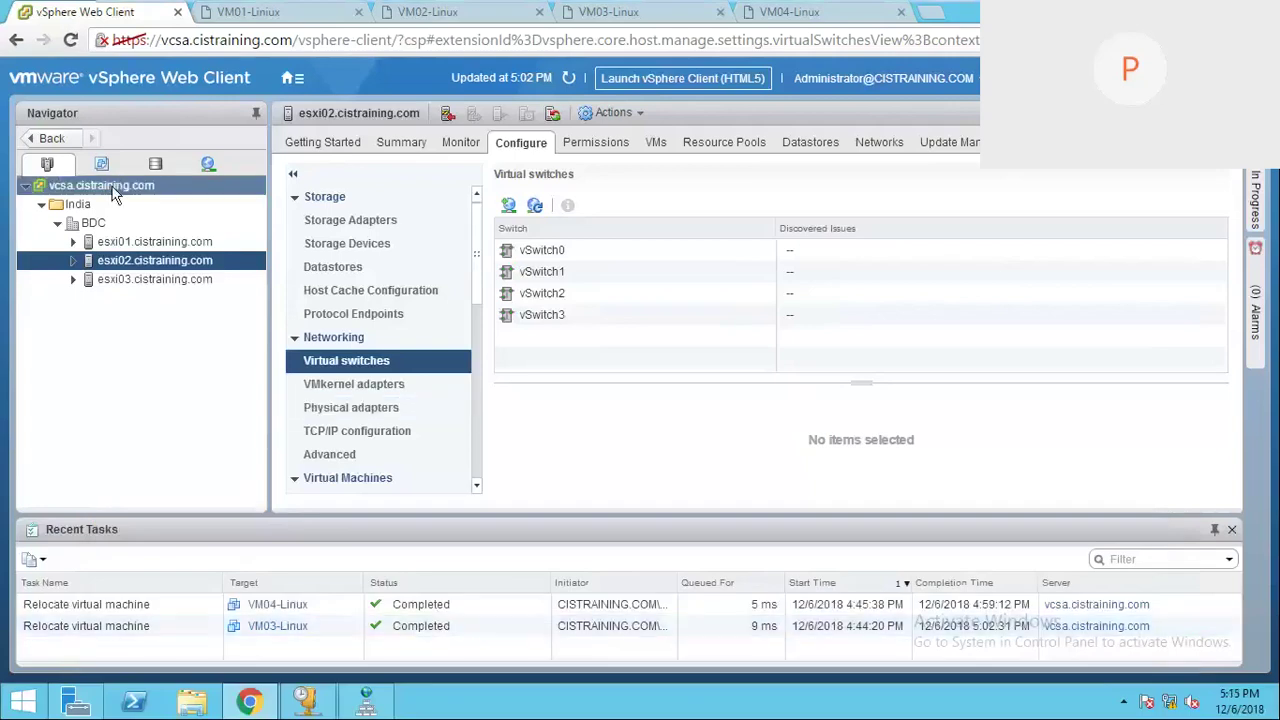
Step: Expand esxi03 and esxi02 in the Navigator to show their VMs, then collapse both
{"action": "left_click", "coordinate": [73, 279]}
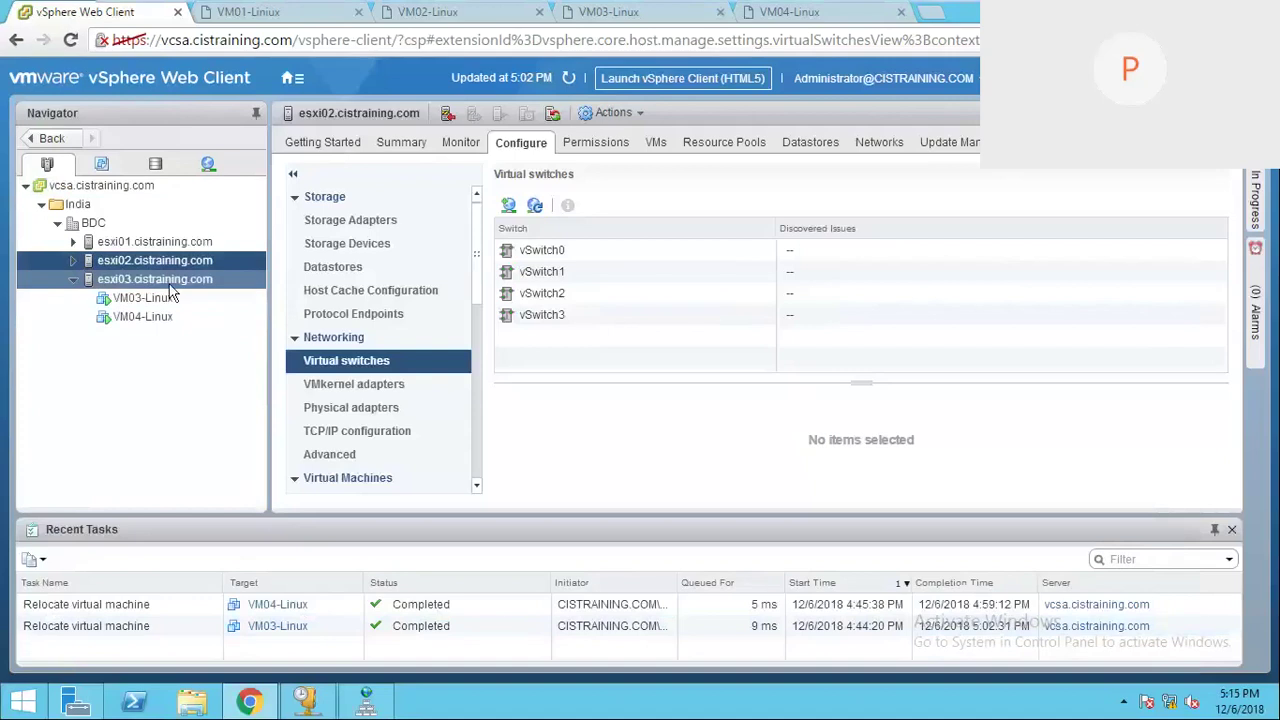
{"action": "left_click", "coordinate": [74, 260]}
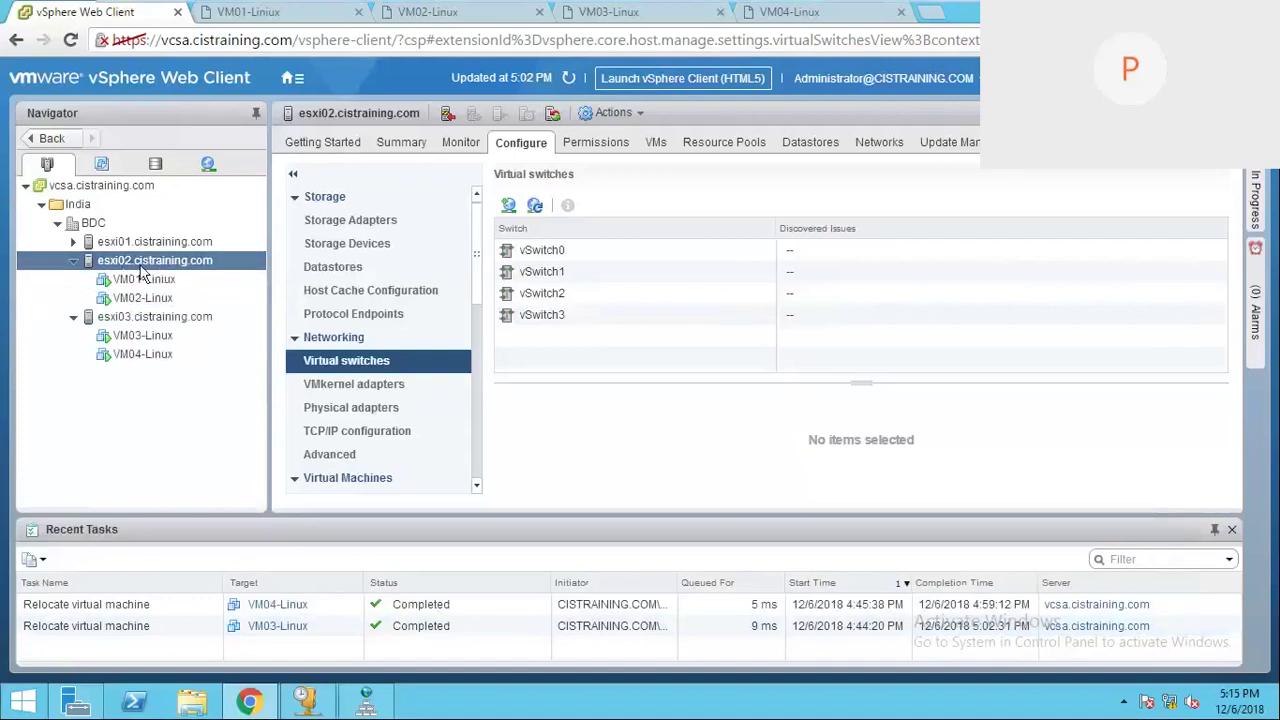
{"action": "left_click", "coordinate": [73, 260]}
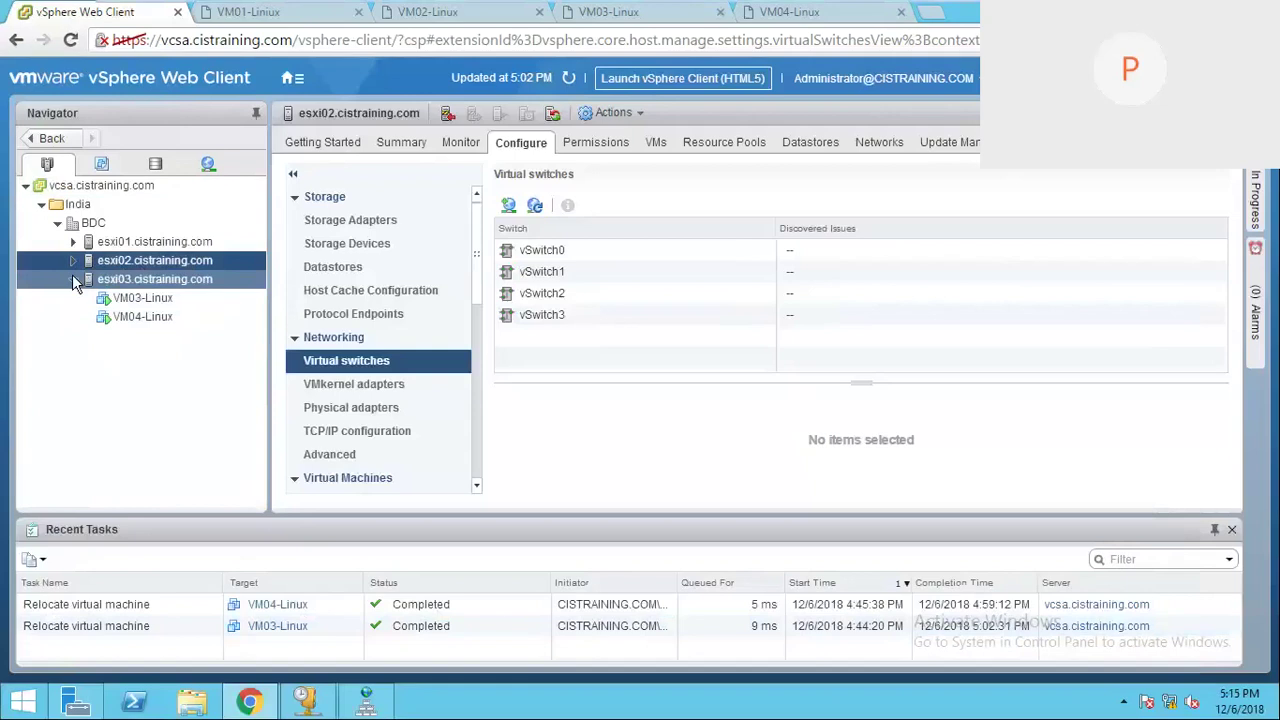
{"action": "left_click", "coordinate": [73, 279]}
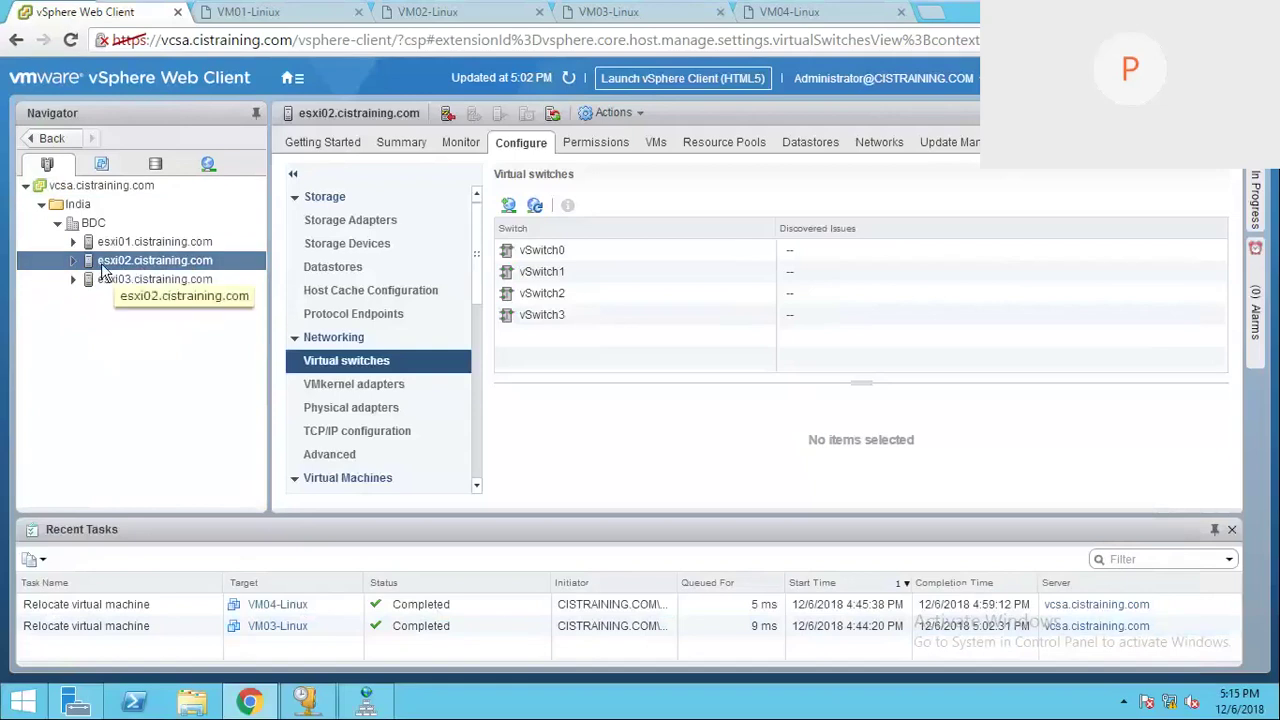
Step: Show vSwitch1's topology with more room, expanding VM Network for Vms' four VMs beside vmnic5
{"action": "left_click", "coordinate": [538, 275]}
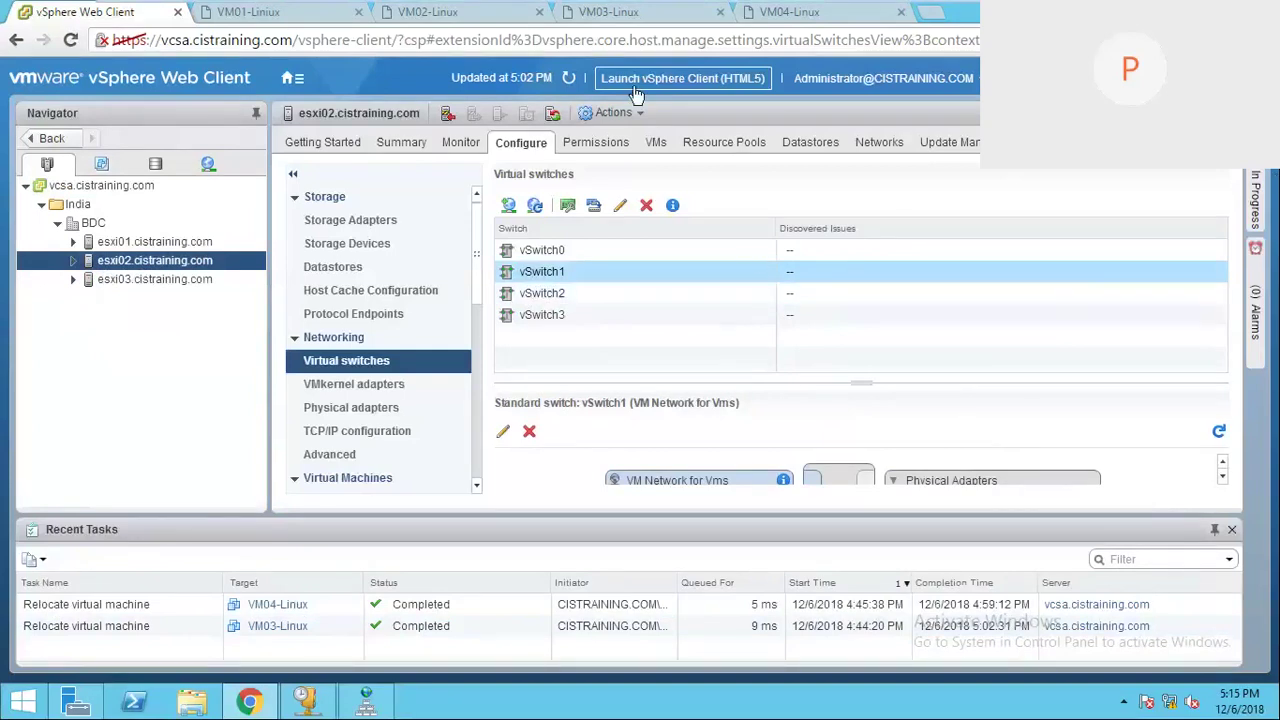
{"action": "left_click", "coordinate": [1214, 535]}
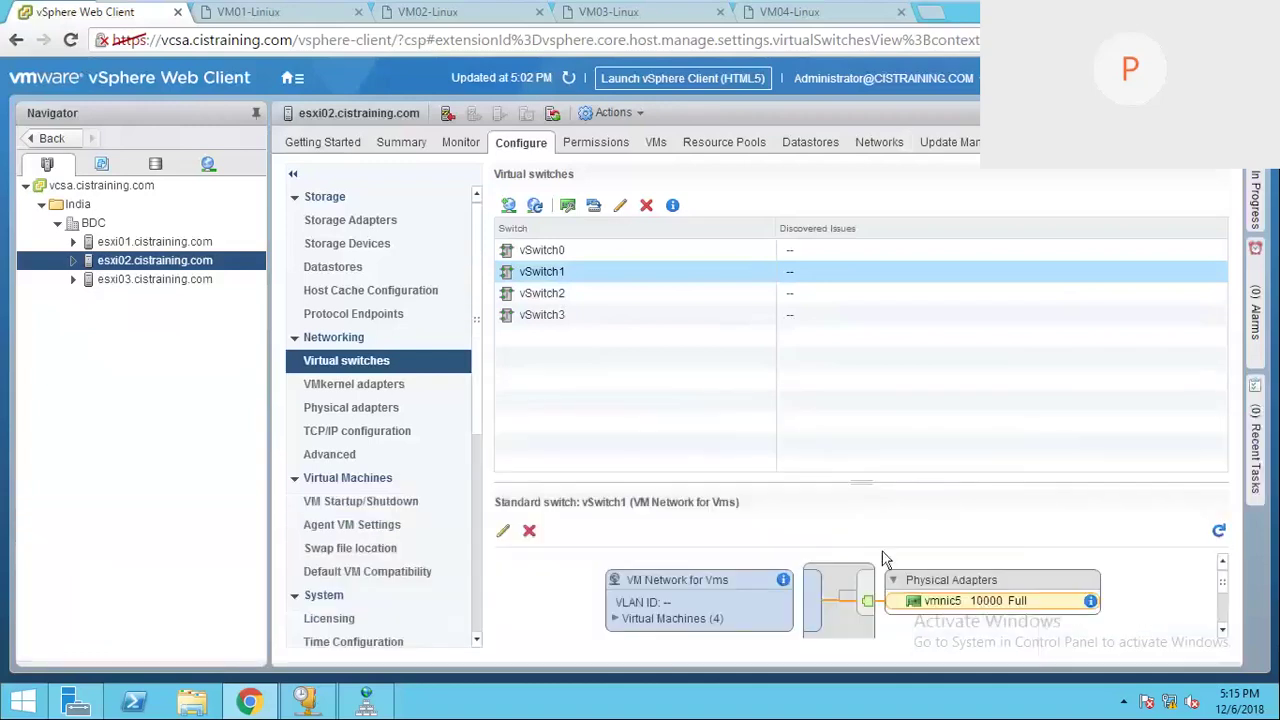
{"action": "left_click_drag", "start_coordinate": [864, 483], "coordinate": [863, 343]}
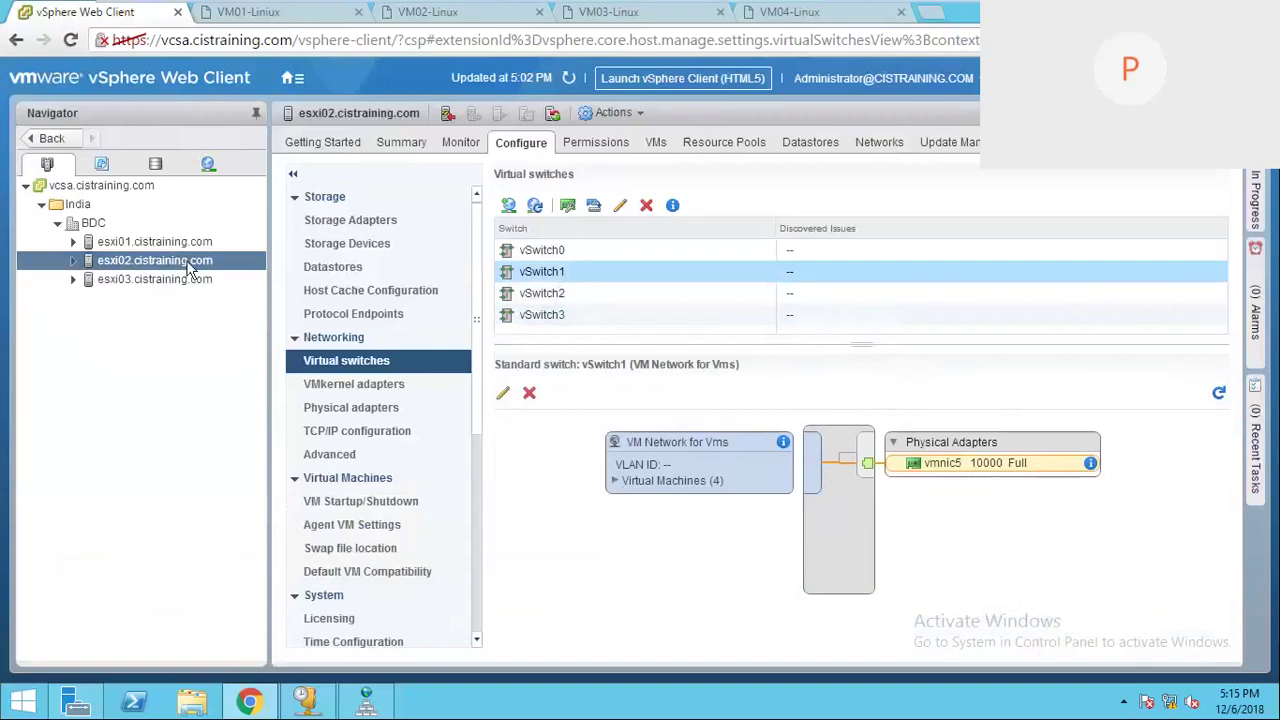
{"action": "left_click", "coordinate": [616, 481]}
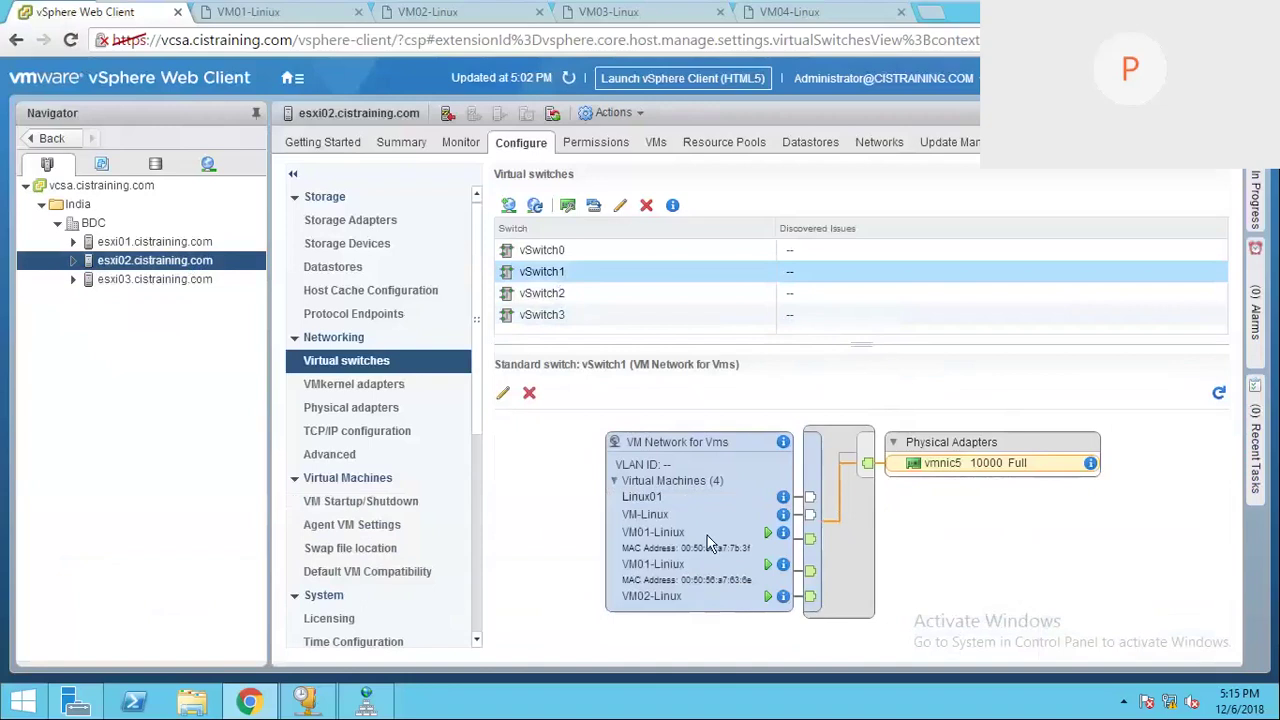
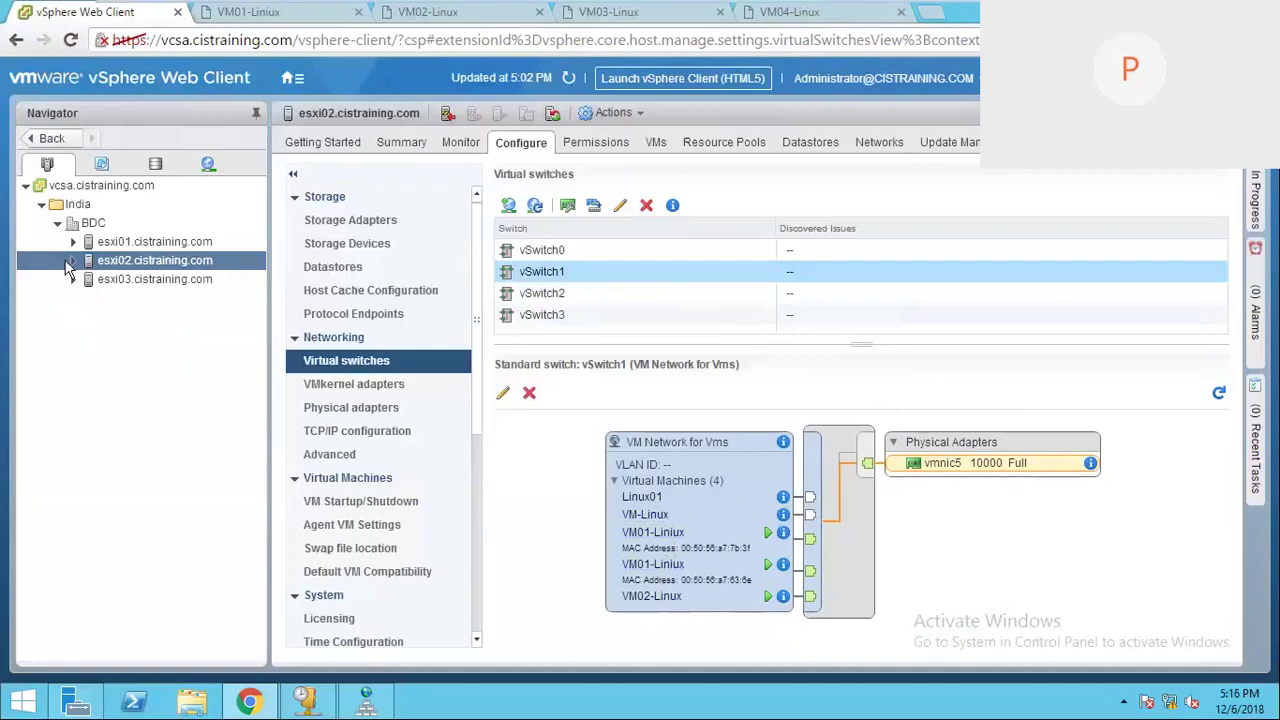
Step: Look up VM01-Linux in the VMs and Templates inventory, then return to Hosts and Clusters
{"action": "left_click", "coordinate": [72, 260]}
{"action": "left_click", "coordinate": [101, 163]}
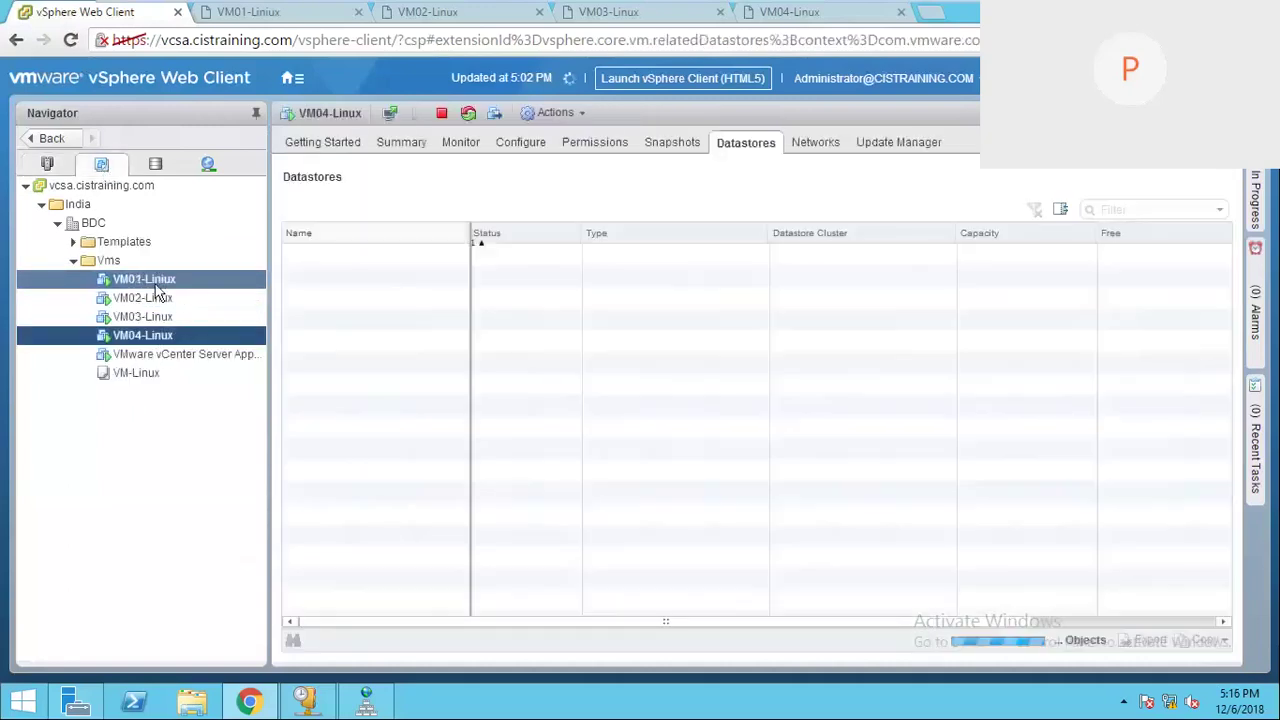
{"action": "left_click", "coordinate": [143, 279]}
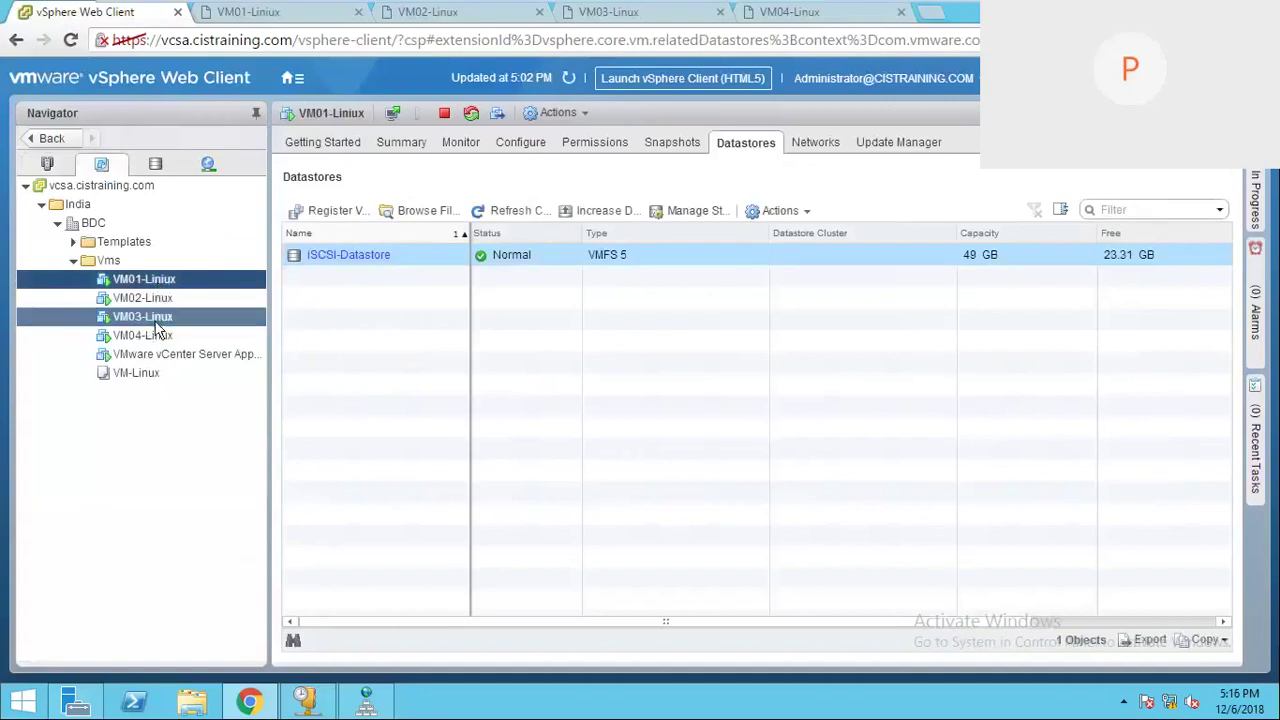
{"action": "left_click", "coordinate": [47, 164]}
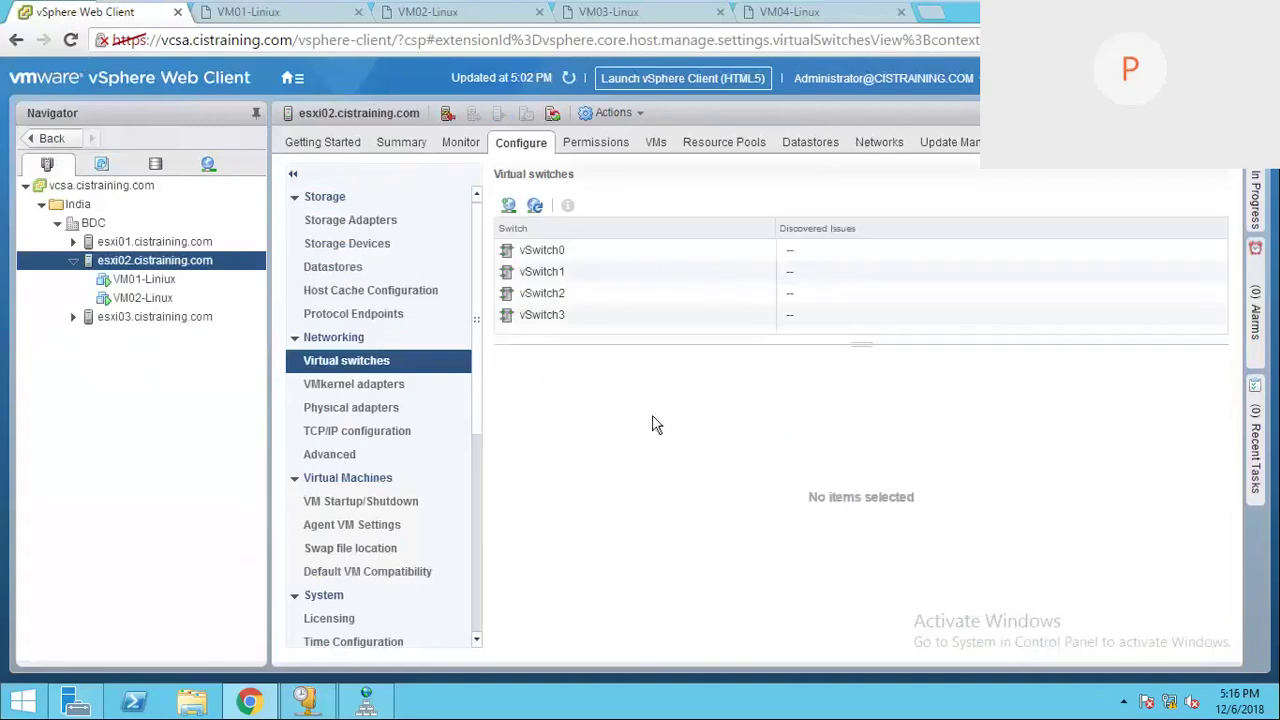
Step: Trace VM-Linux, Linux01, VM01-Linux and VM02-Linux connections in vSwitch1's topology diagram
{"action": "left_click", "coordinate": [558, 272]}
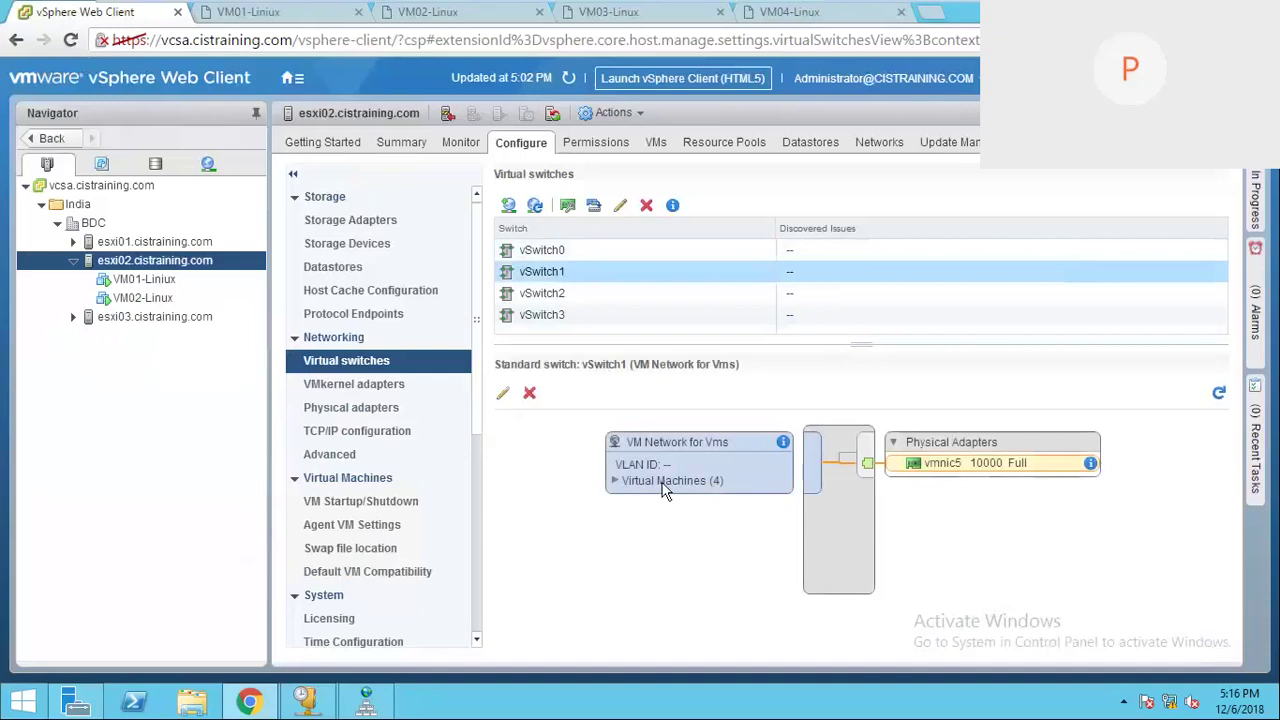
{"action": "left_click", "coordinate": [613, 481]}
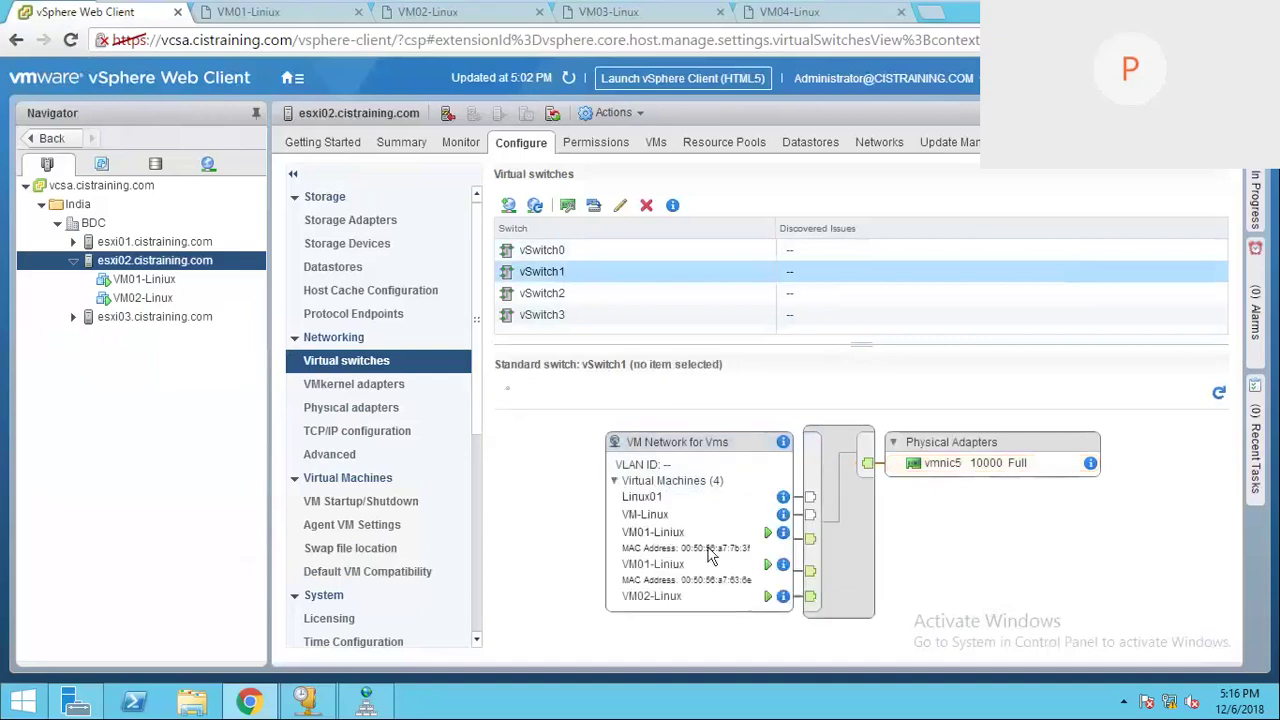
{"action": "left_click", "coordinate": [638, 516]}
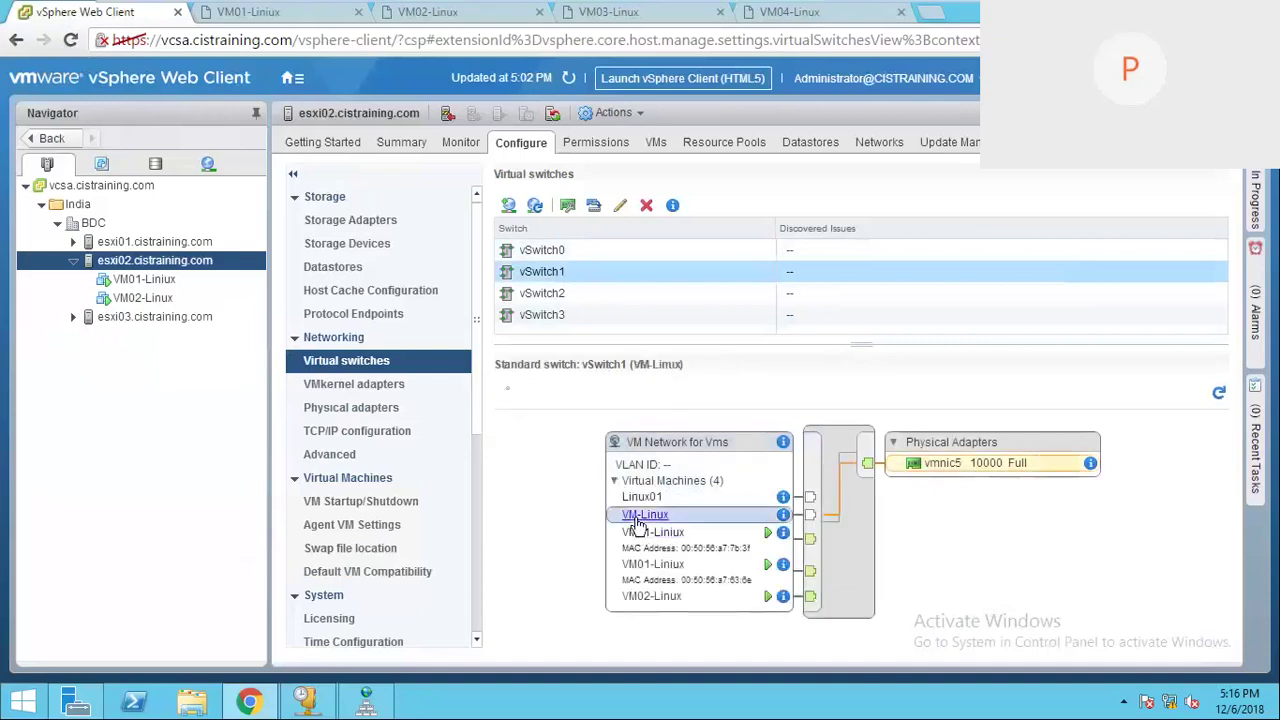
{"action": "left_click", "coordinate": [641, 499]}
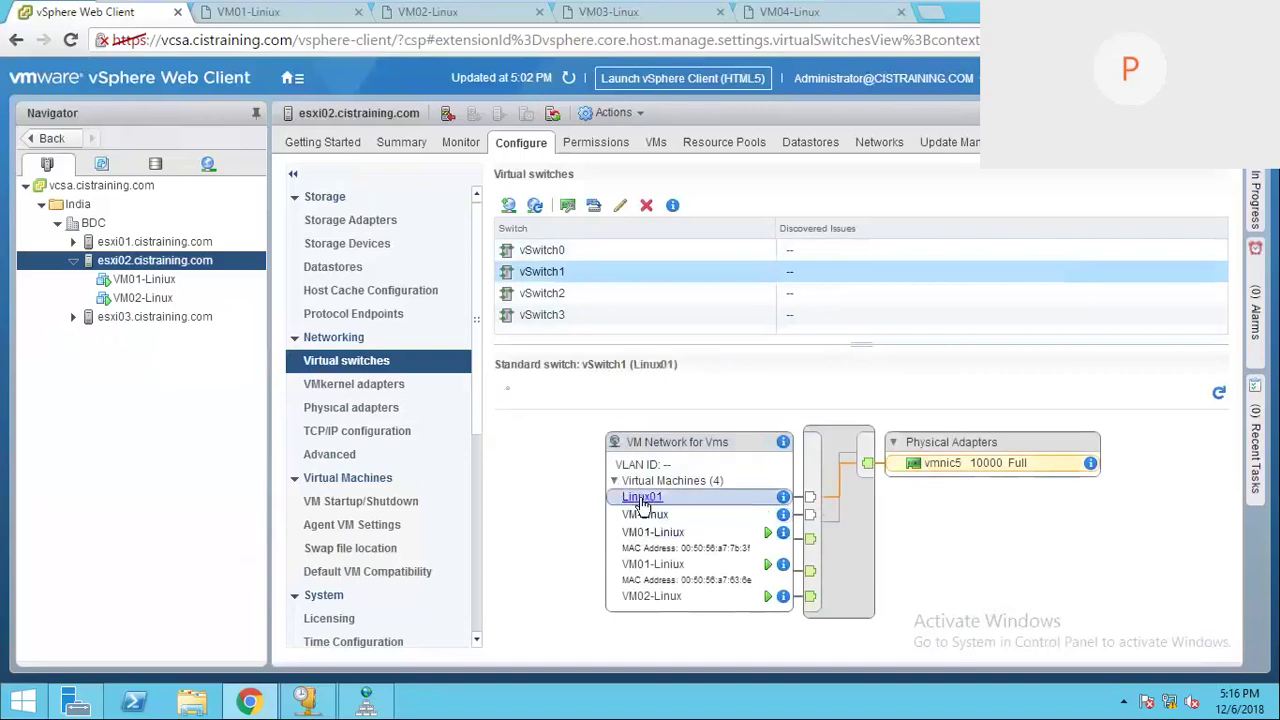
{"action": "left_click", "coordinate": [638, 537]}
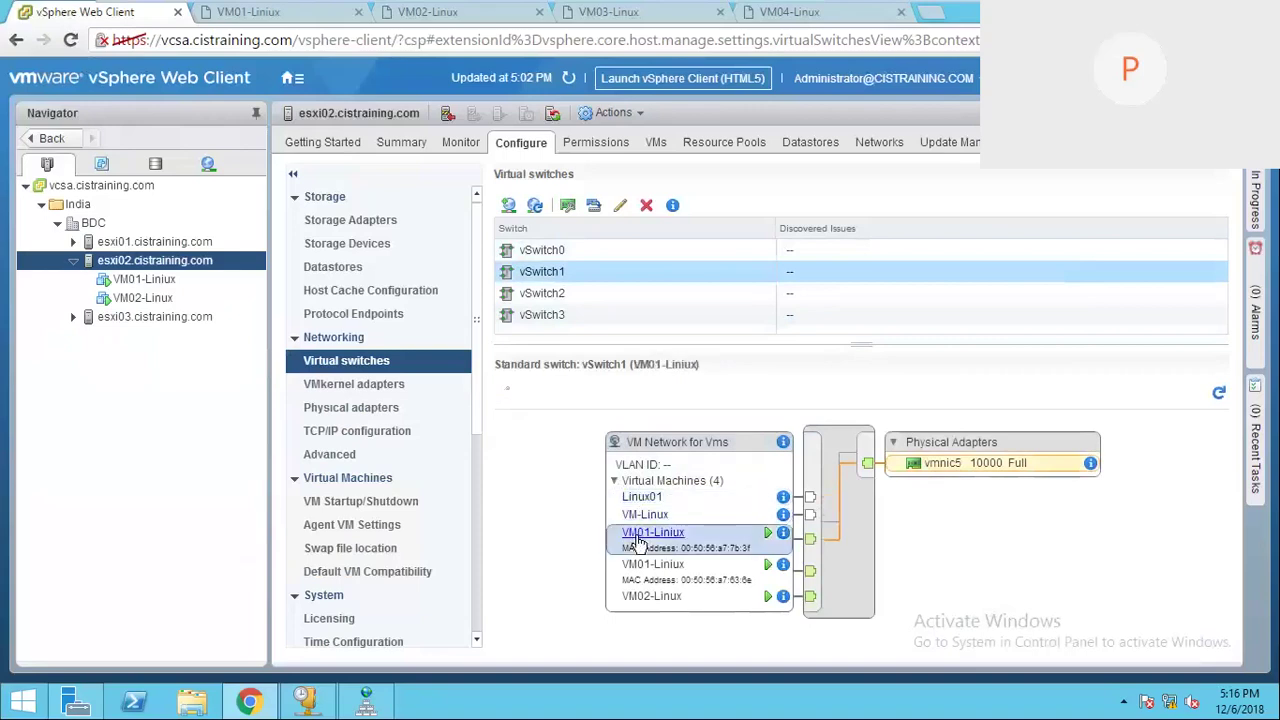
{"action": "left_click", "coordinate": [643, 566]}
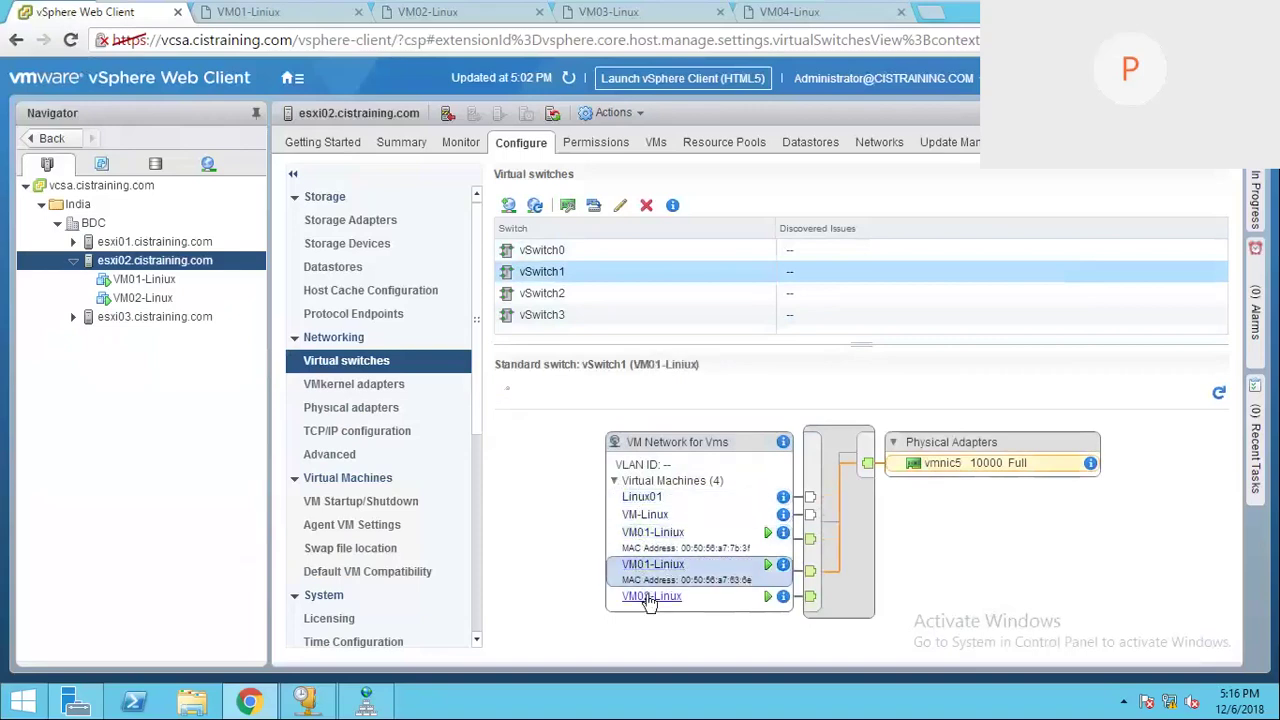
{"action": "left_click", "coordinate": [654, 536]}
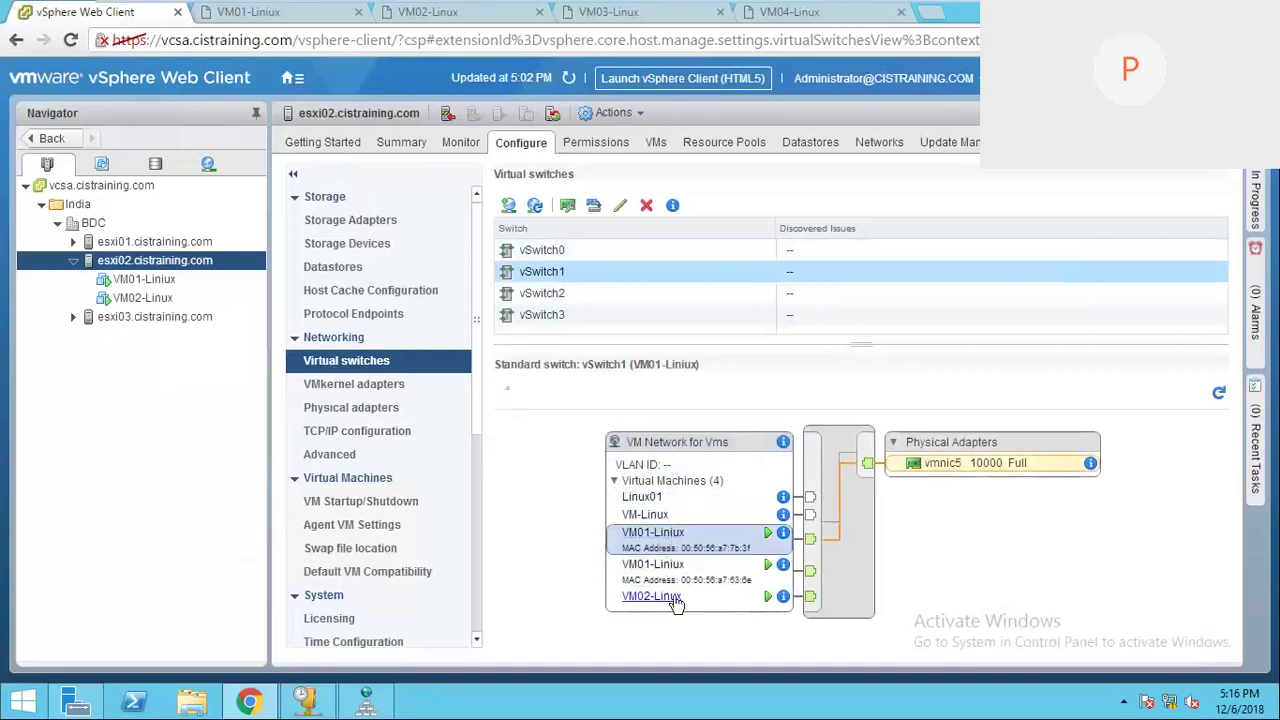
{"action": "left_click", "coordinate": [677, 600]}
{"action": "left_click", "coordinate": [676, 538]}
Step: Mark VM01-Linux's Network adapter 1 for removal in Edit Settings and apply it
{"action": "left_click", "coordinate": [145, 280]}
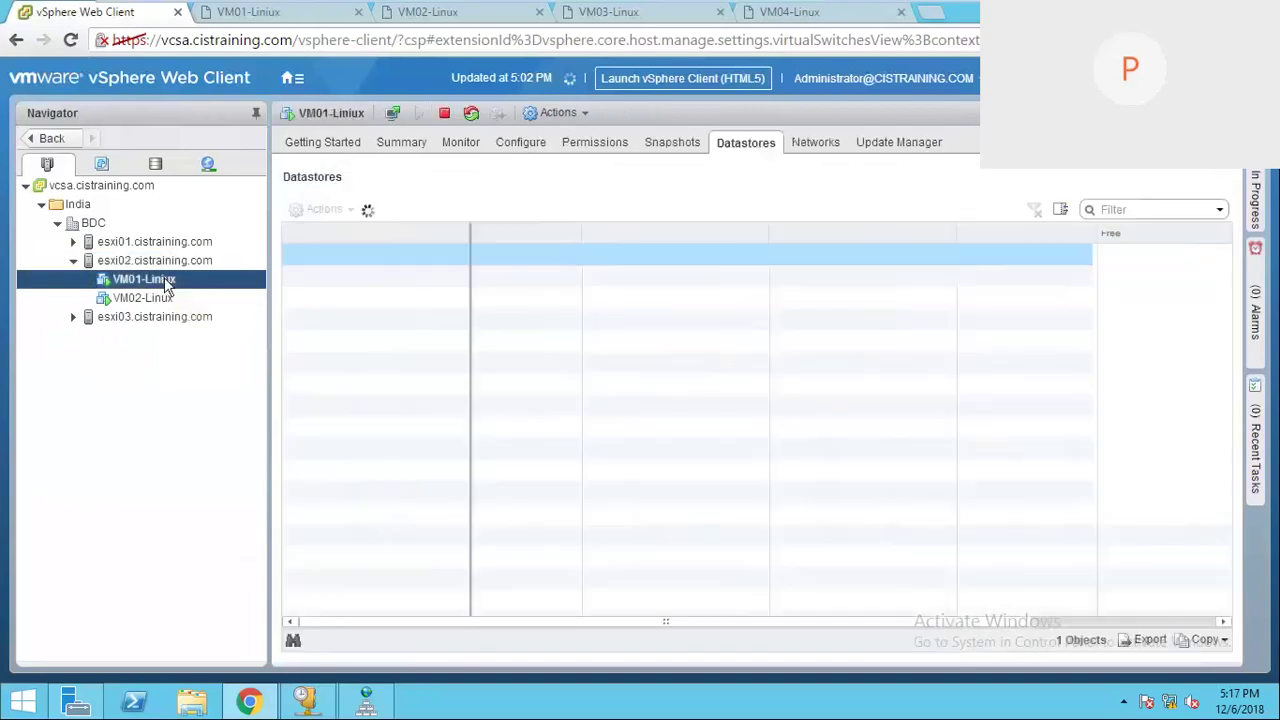
{"action": "right_click", "coordinate": [145, 280]}
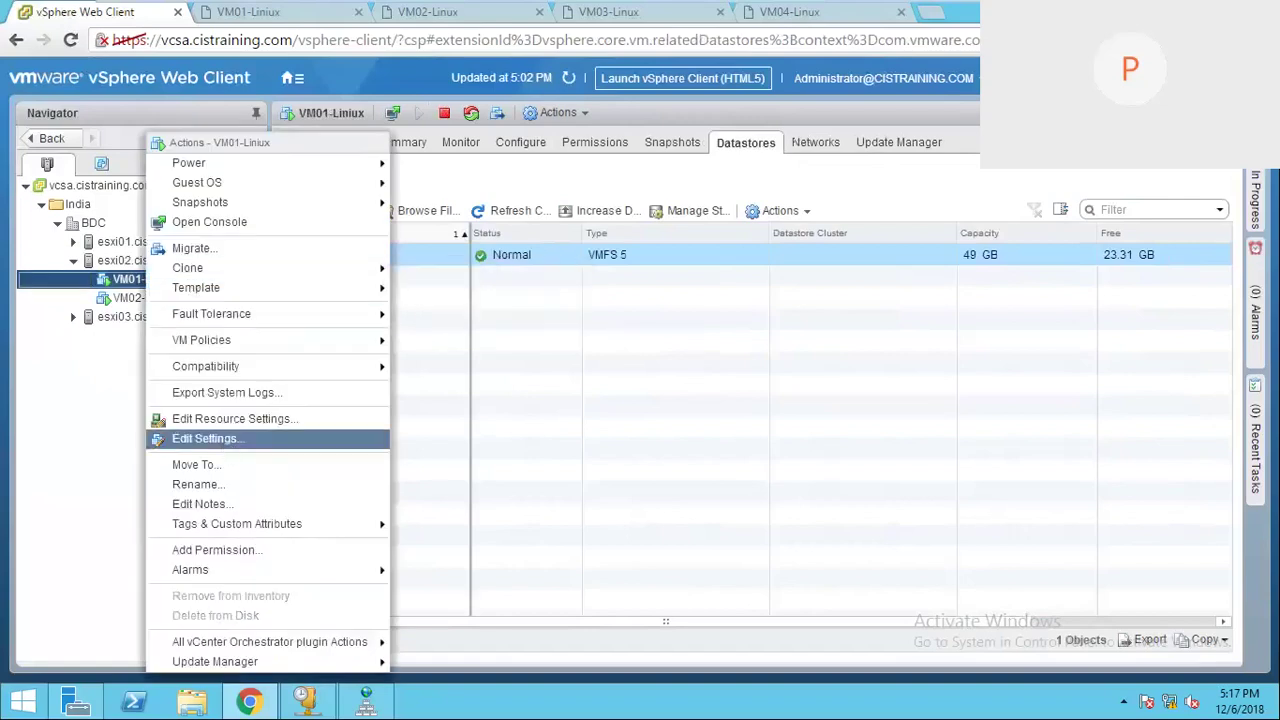
{"action": "left_click", "coordinate": [224, 440]}
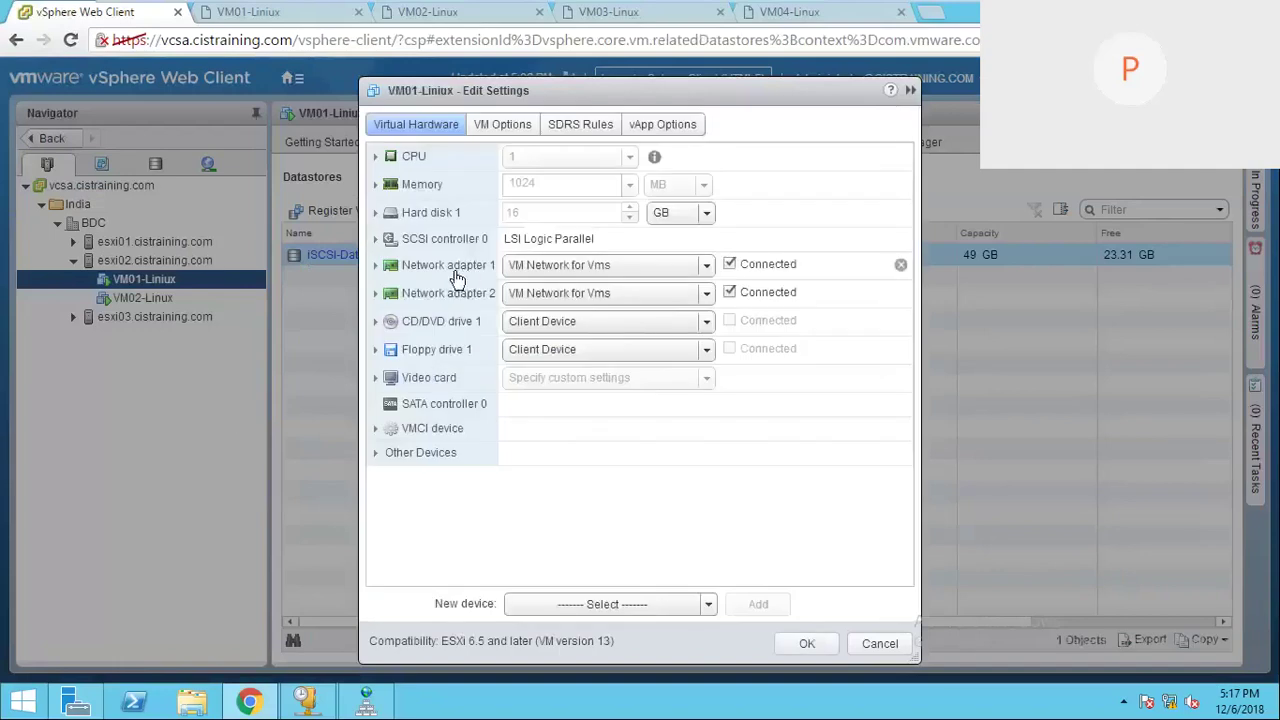
{"action": "left_click", "coordinate": [901, 267]}
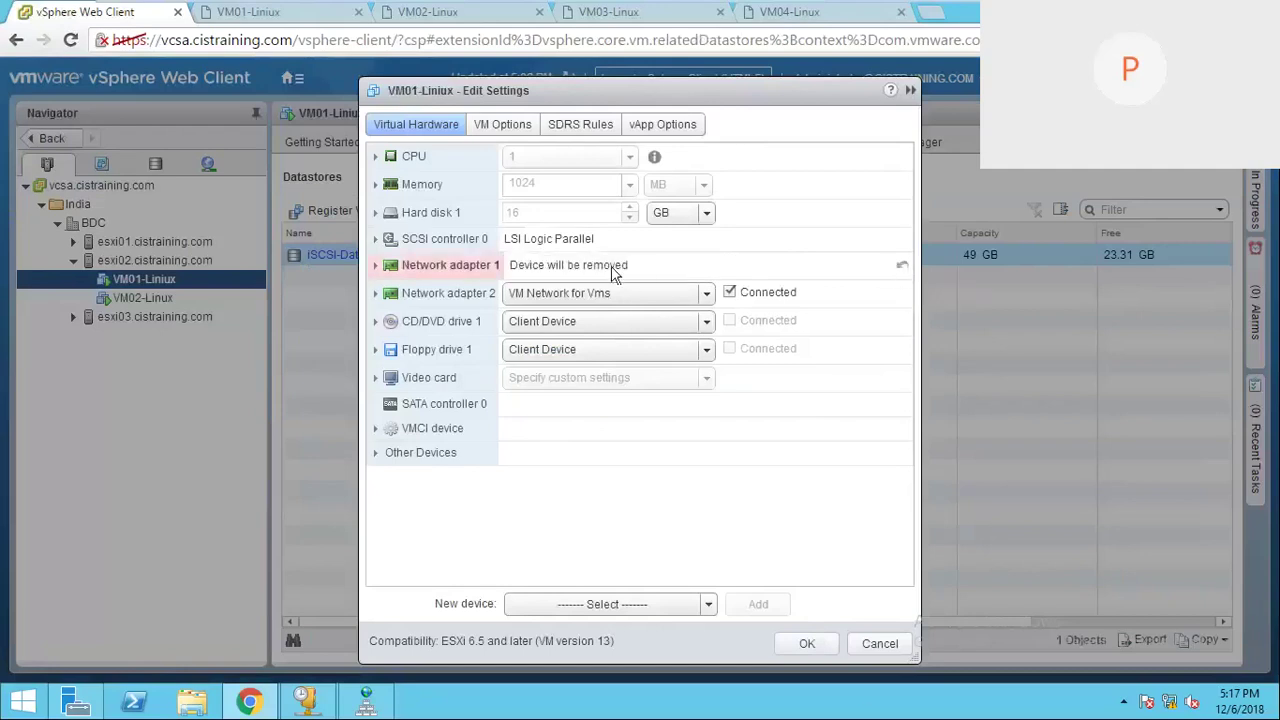
{"action": "left_click", "coordinate": [806, 645]}
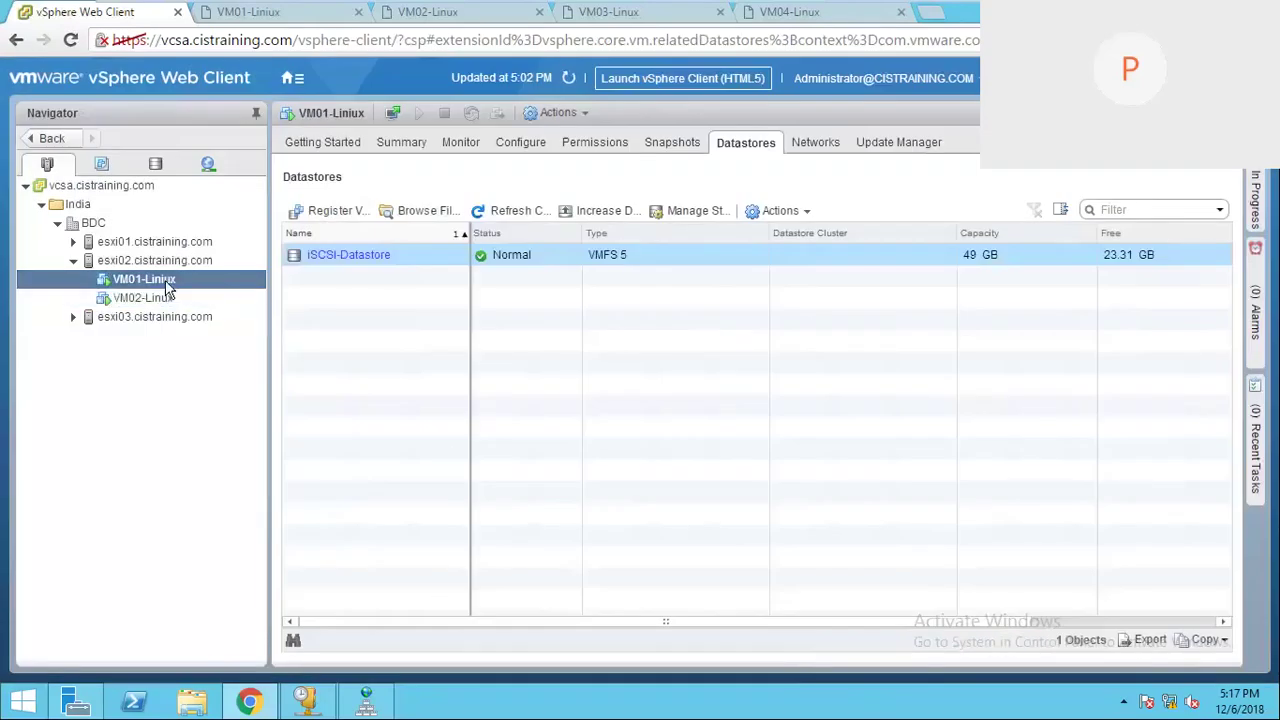
Step: In the Networking inventory under India > BDC, view VM Network and VM Network for Vms
{"action": "left_click", "coordinate": [207, 168]}
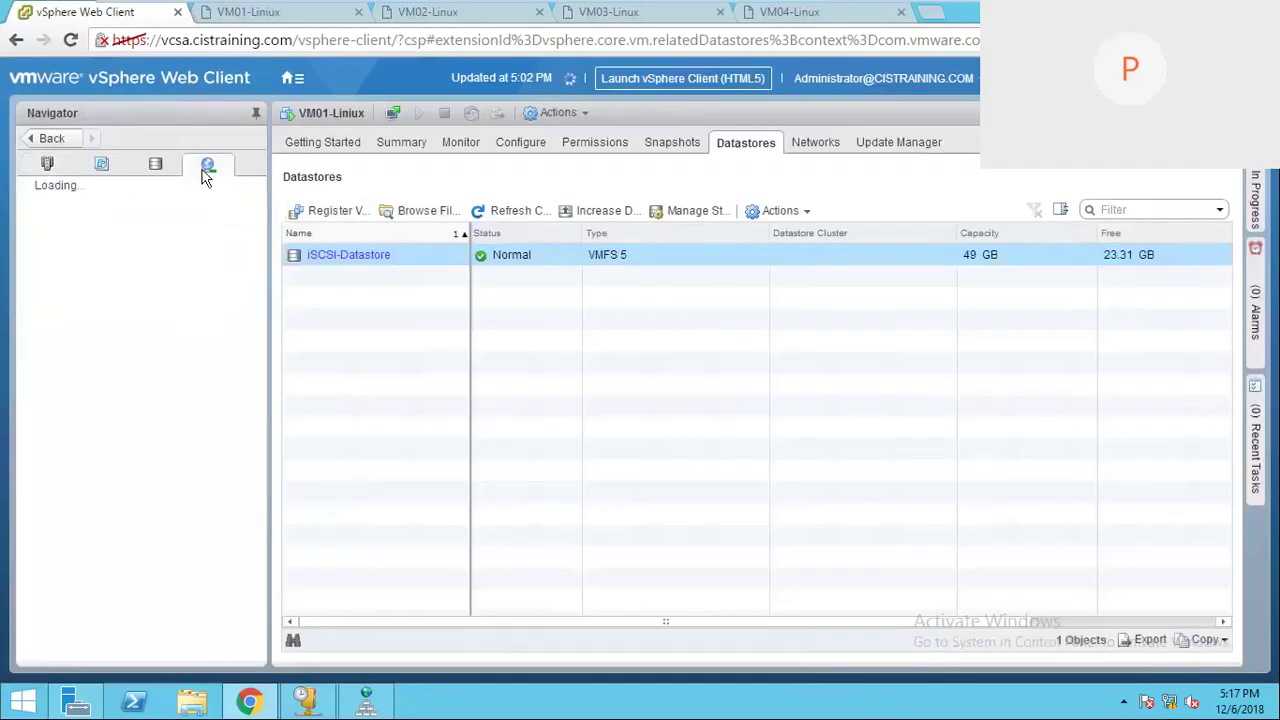
{"action": "left_click", "coordinate": [41, 204]}
{"action": "left_click", "coordinate": [57, 223]}
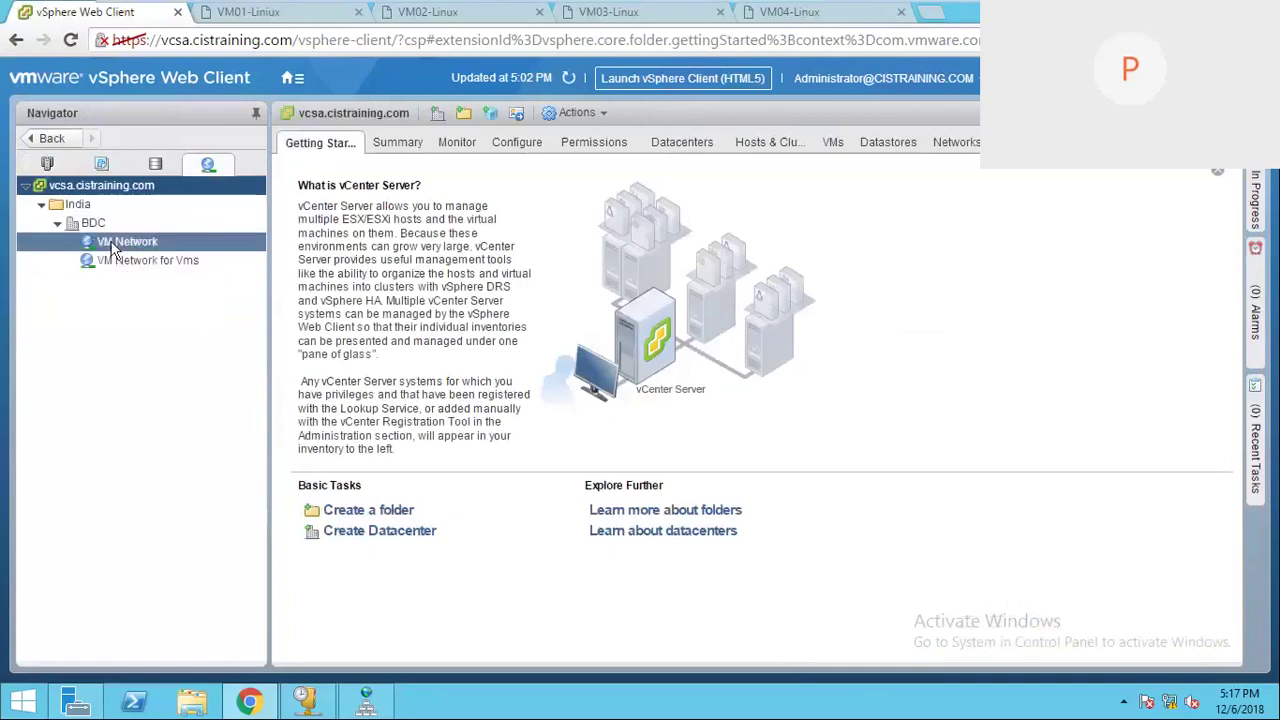
{"action": "left_click", "coordinate": [113, 248]}
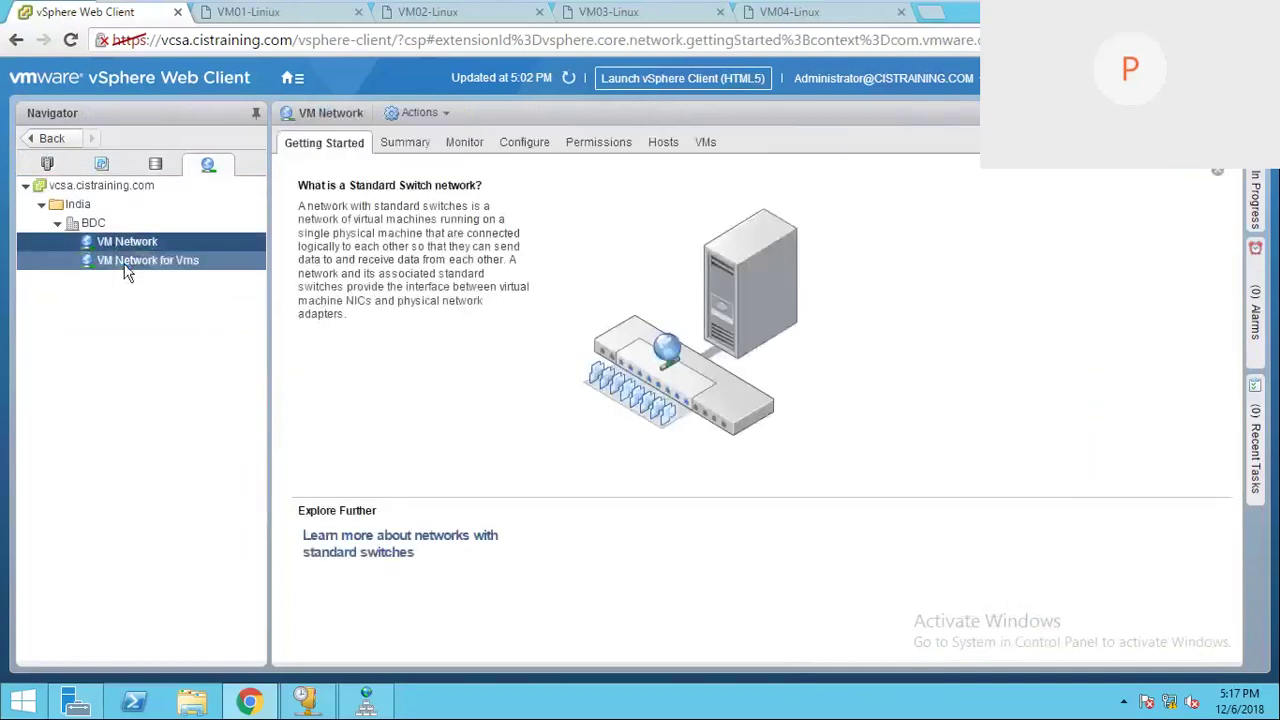
{"action": "left_click", "coordinate": [130, 264]}
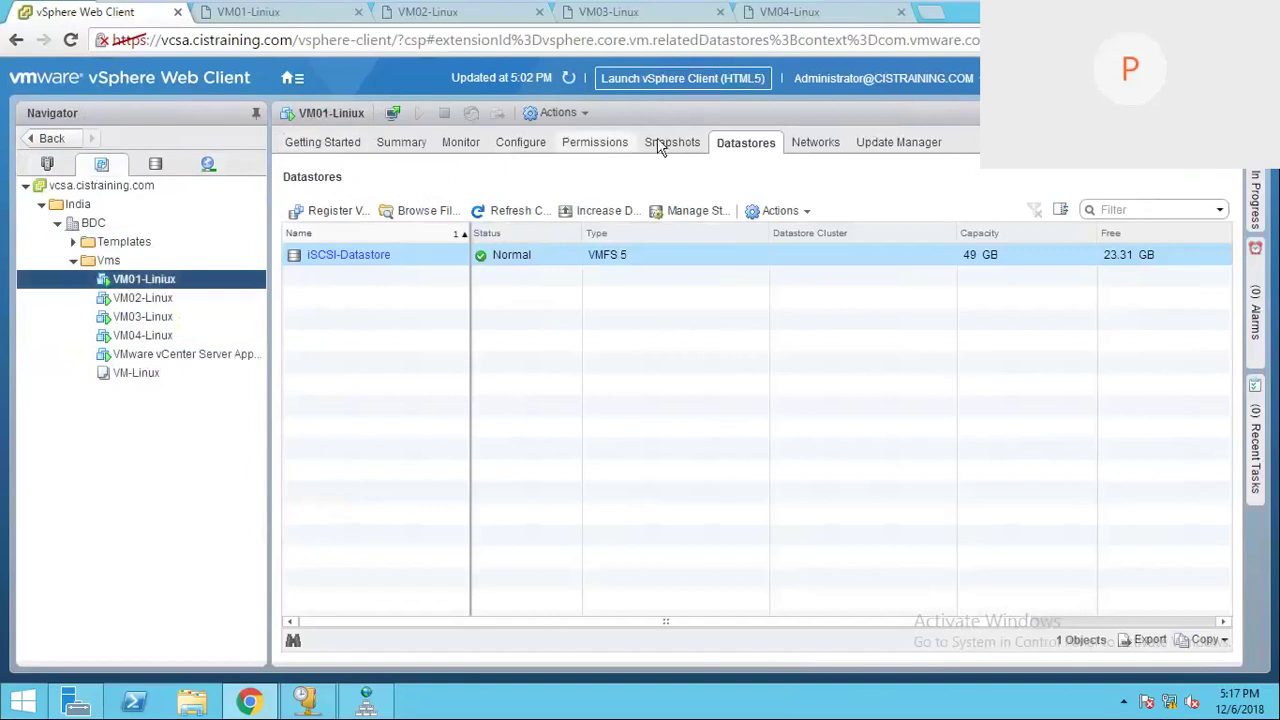
Step: Check VM01-Linux's Networks tab, then return to esxi02's virtual switch list
{"action": "left_click", "coordinate": [812, 143]}
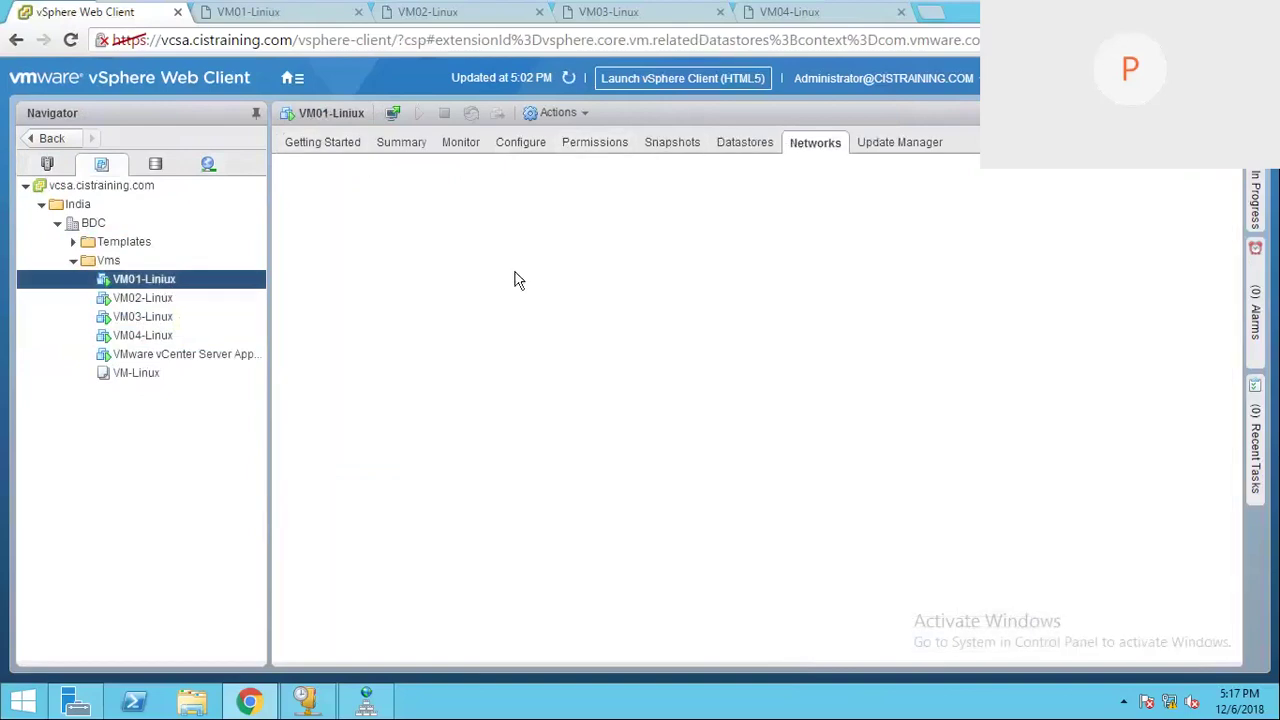
{"action": "right_click", "coordinate": [150, 280]}
{"action": "left_click", "coordinate": [150, 354]}
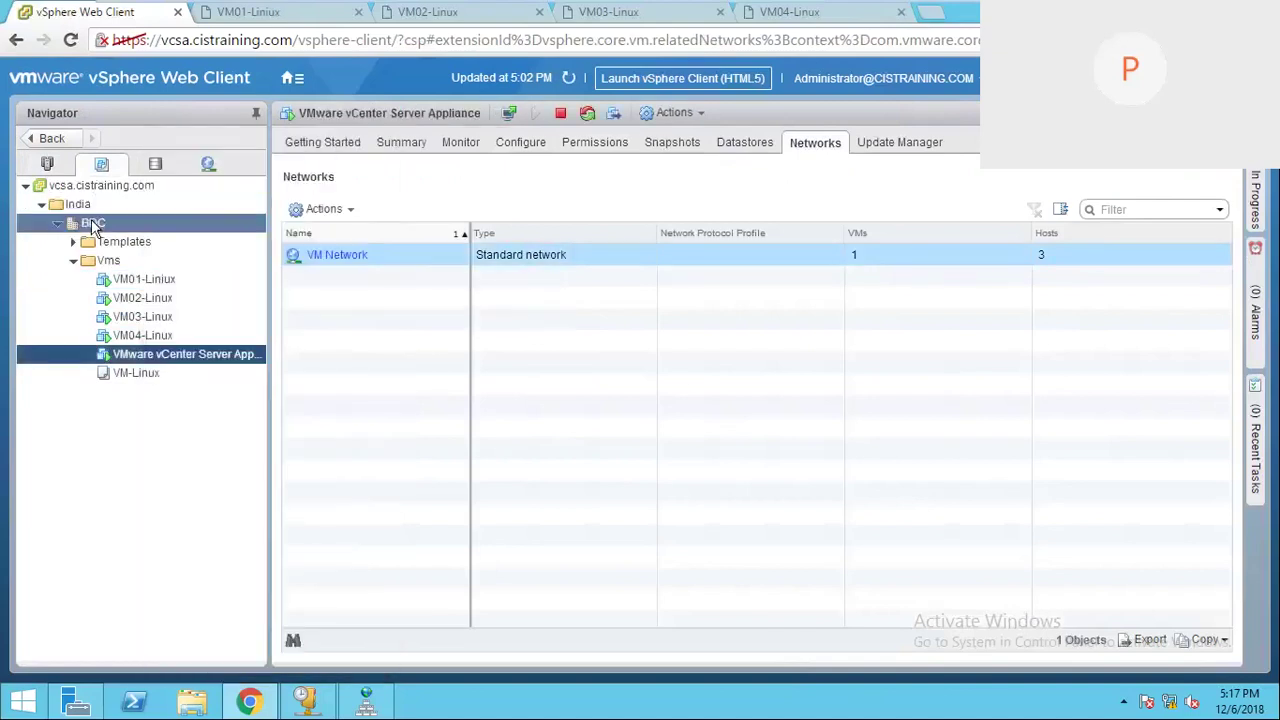
{"action": "left_click", "coordinate": [47, 164]}
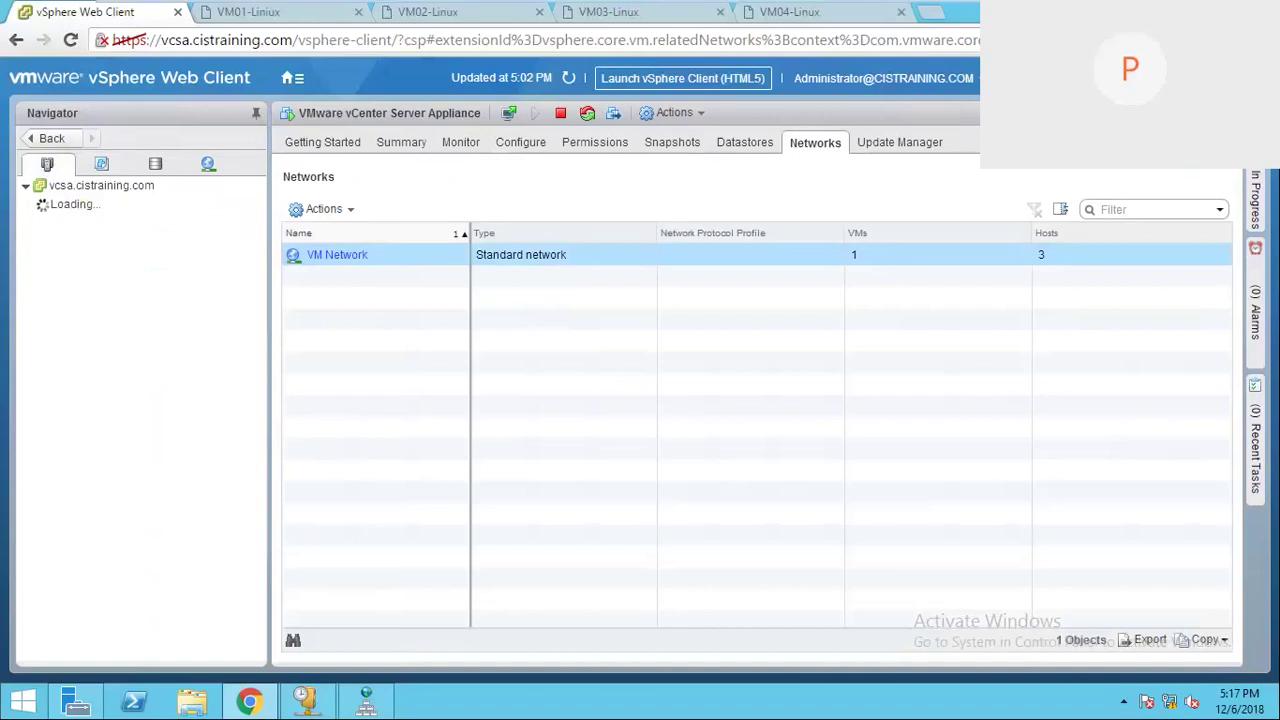
{"action": "left_click", "coordinate": [155, 260]}
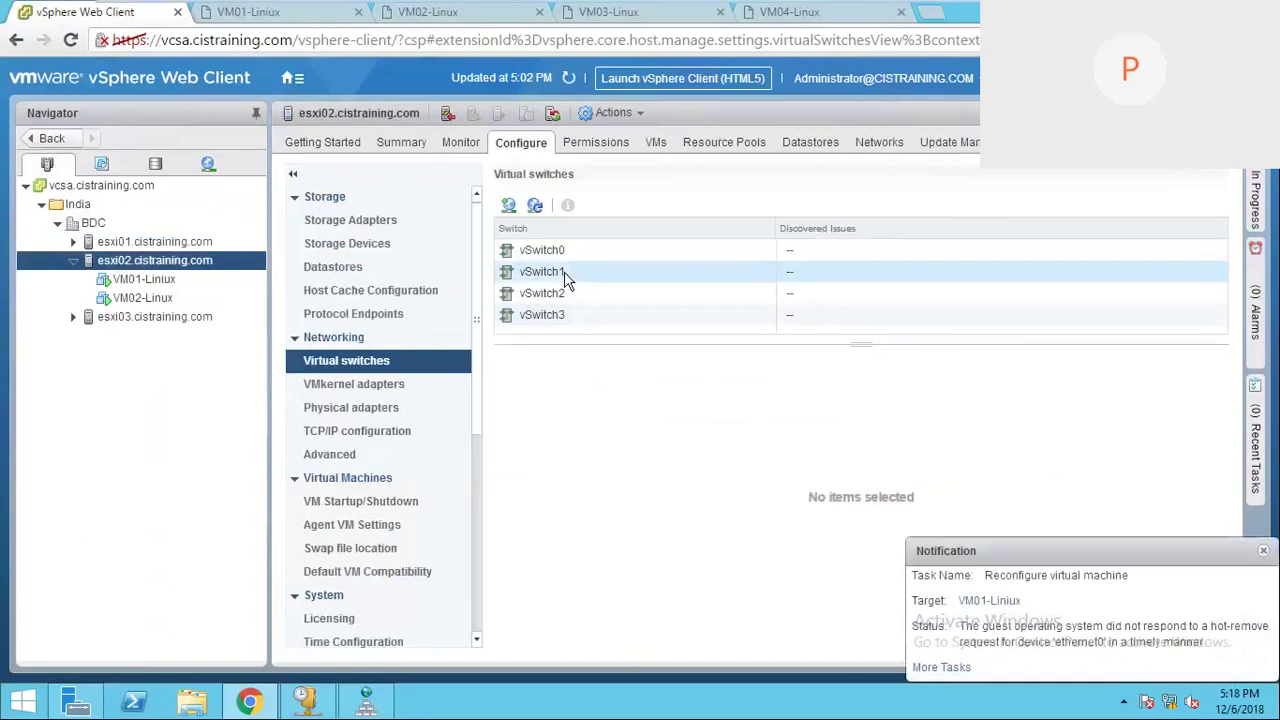
Step: Show vSwitch1's diagram and open VM01-Linux from VM Network for Vms
{"action": "left_click", "coordinate": [545, 272]}
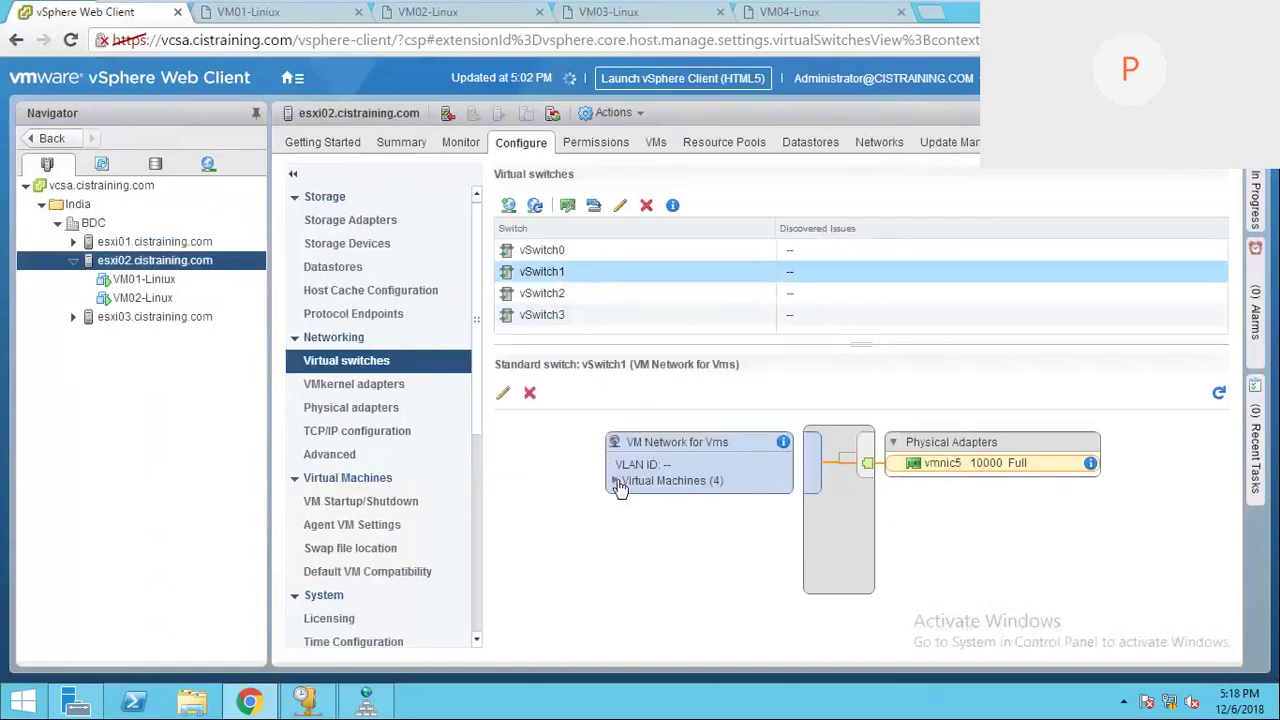
{"action": "left_click", "coordinate": [616, 482]}
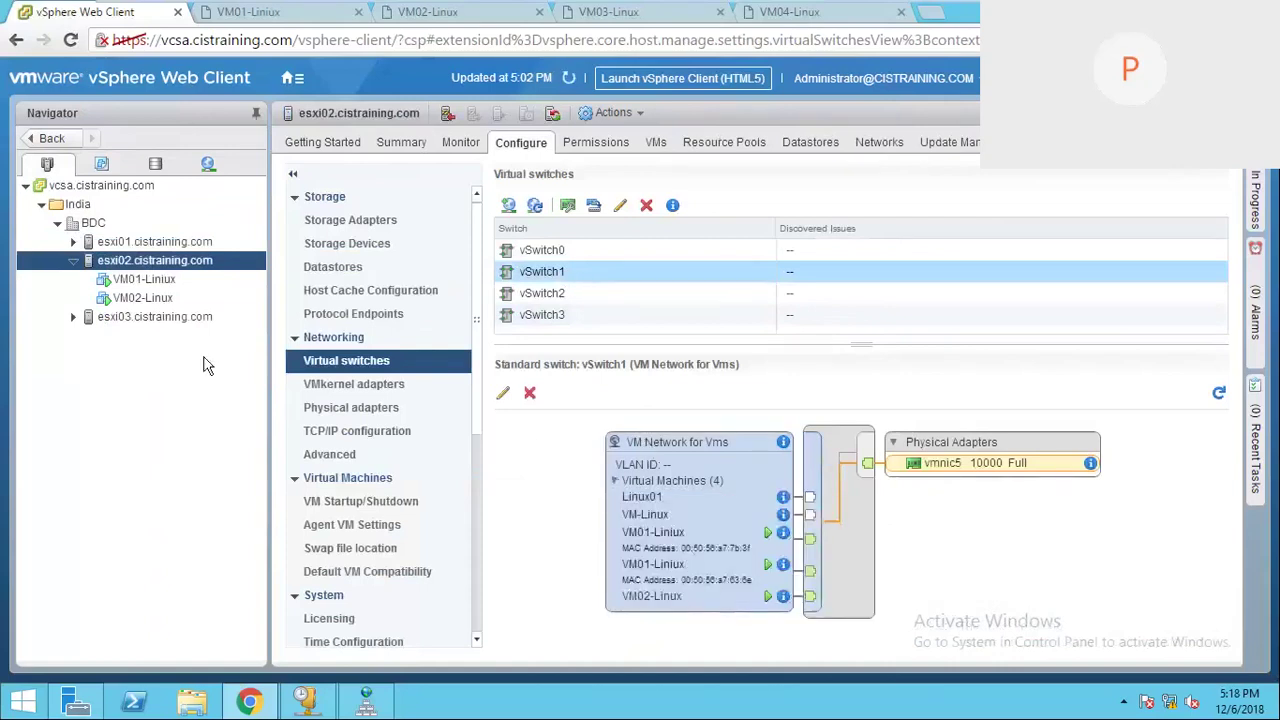
{"action": "left_click", "coordinate": [174, 278]}
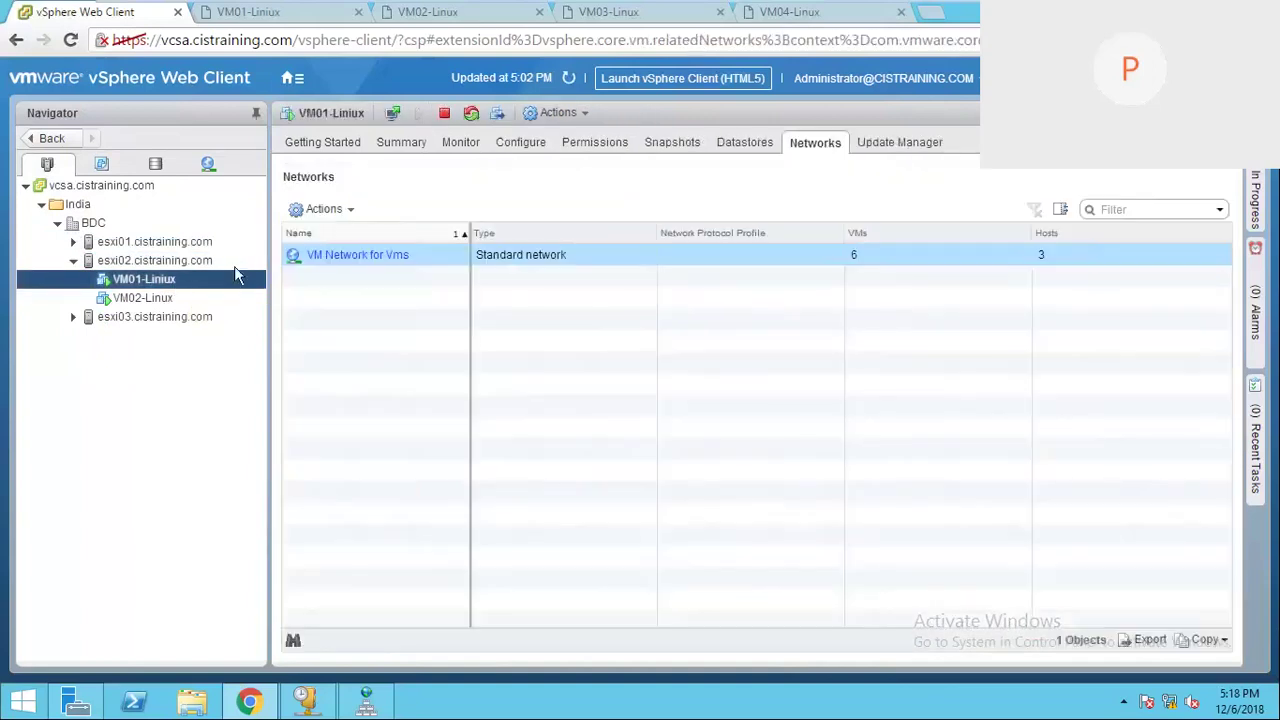
Step: Shut down VM01-Linux's guest OS via Power > Shut Down Guest OS and confirm
{"action": "right_click", "coordinate": [205, 288]}
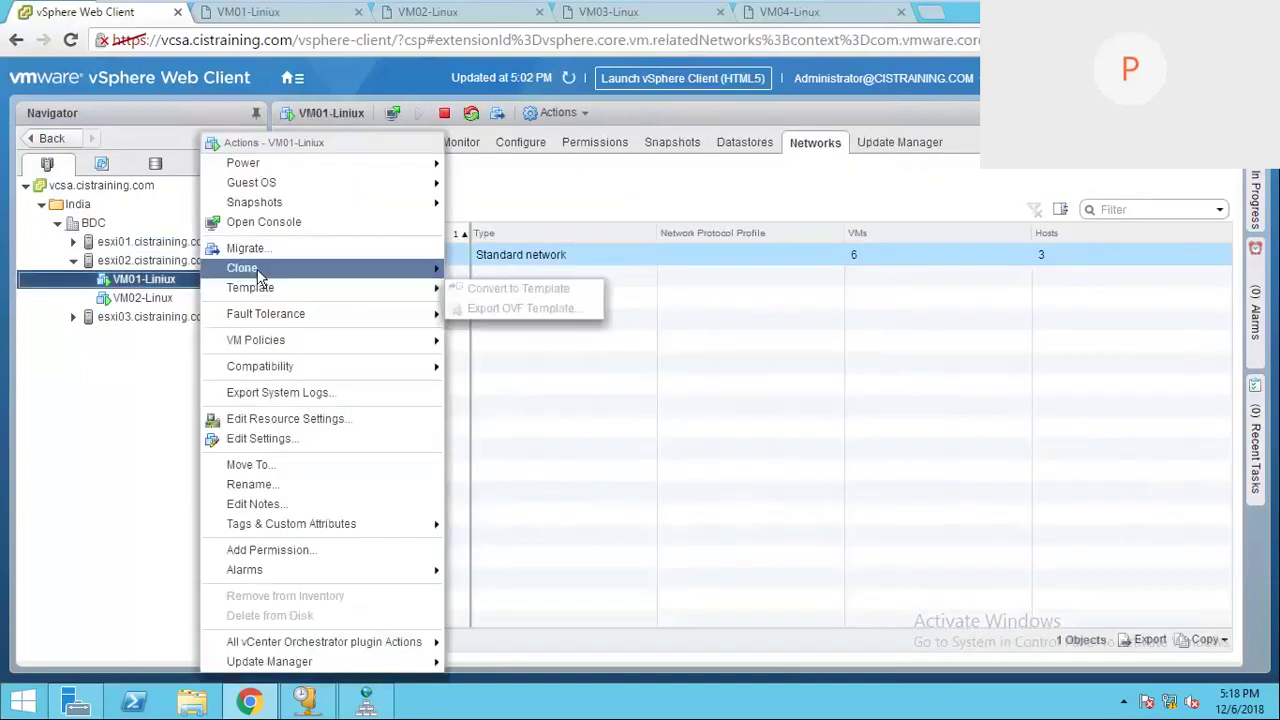
{"action": "mouse_move", "coordinate": [354, 165]}
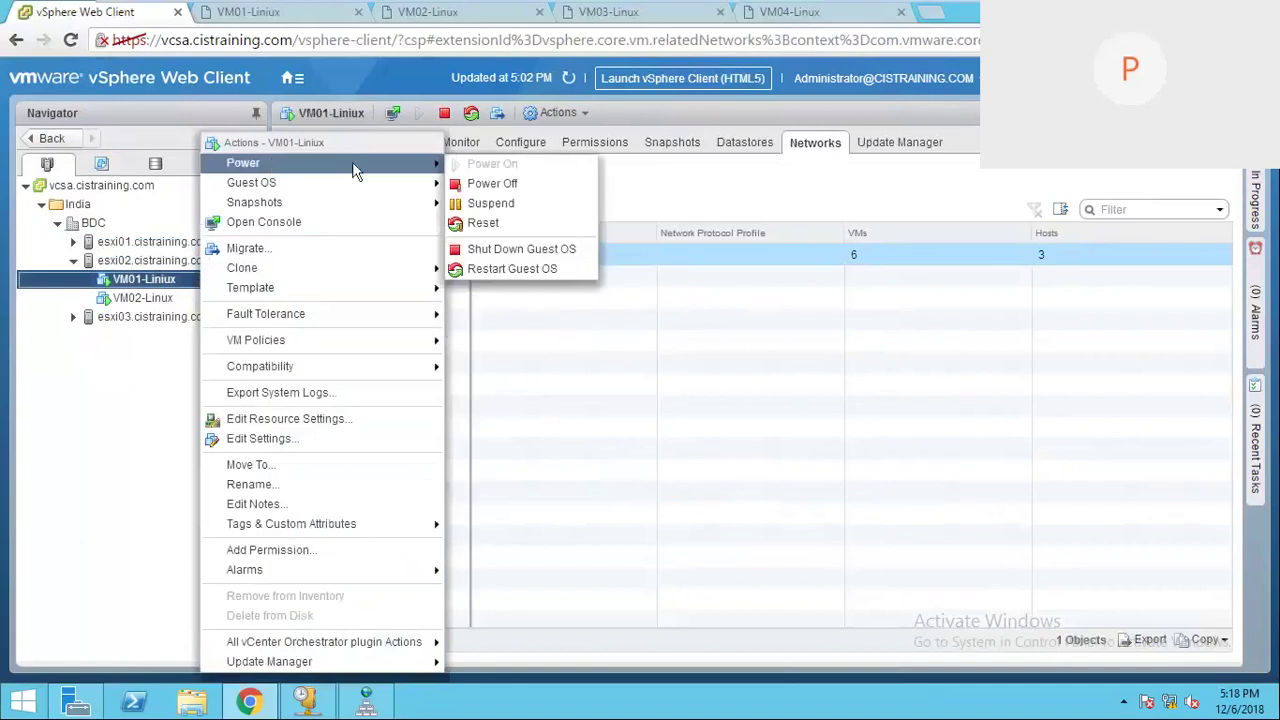
{"action": "left_click", "coordinate": [495, 250]}
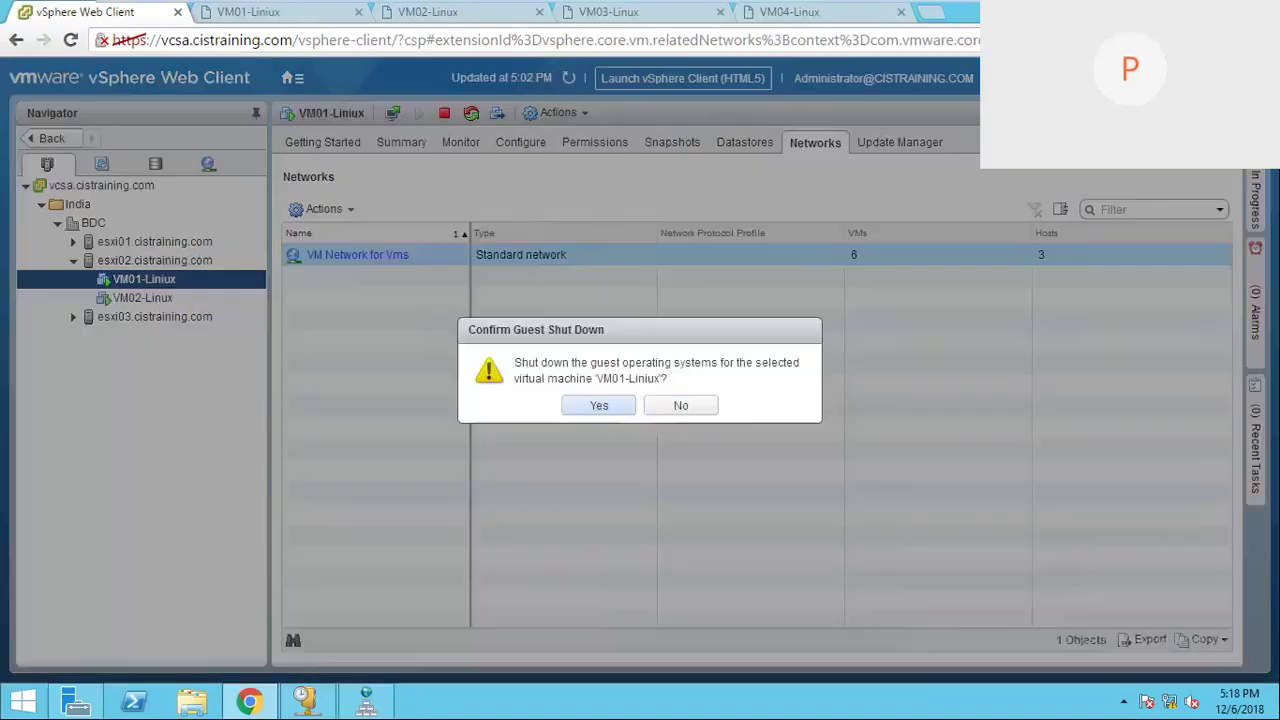
{"action": "left_click", "coordinate": [600, 406]}
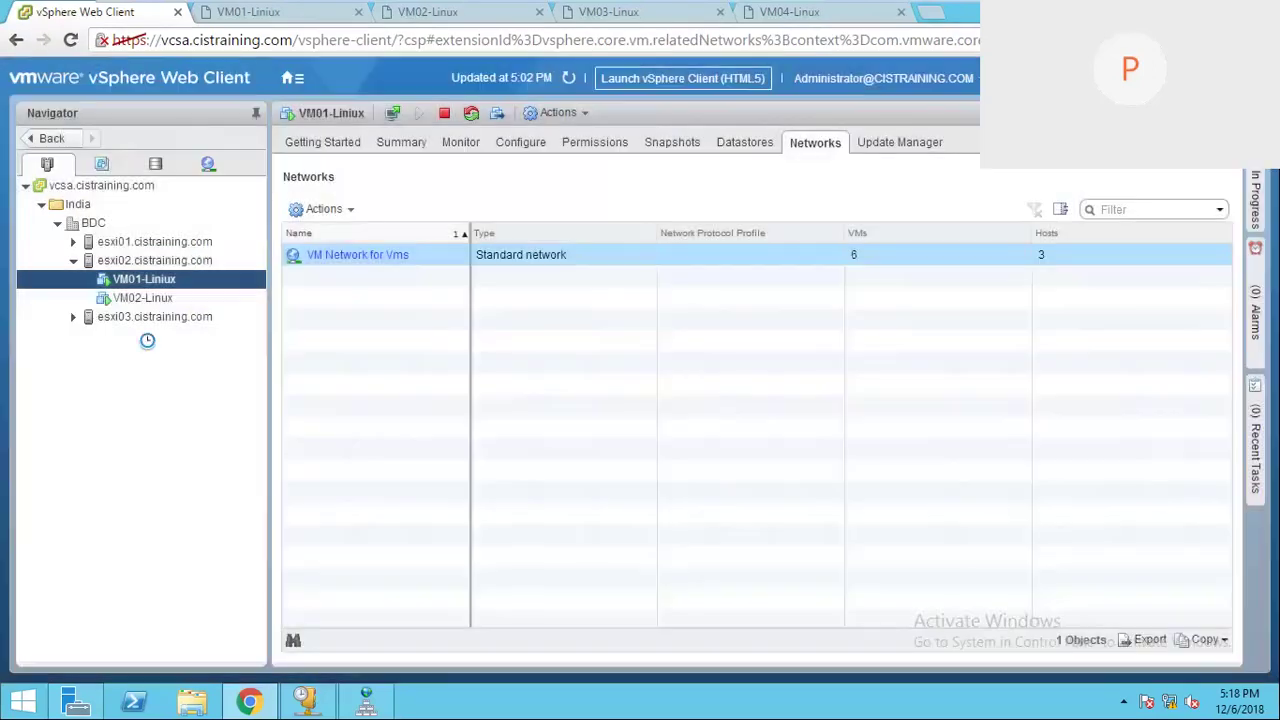
Step: Review VM02-Linux's hardware in Edit Settings, then view its summary
{"action": "left_click", "coordinate": [125, 300]}
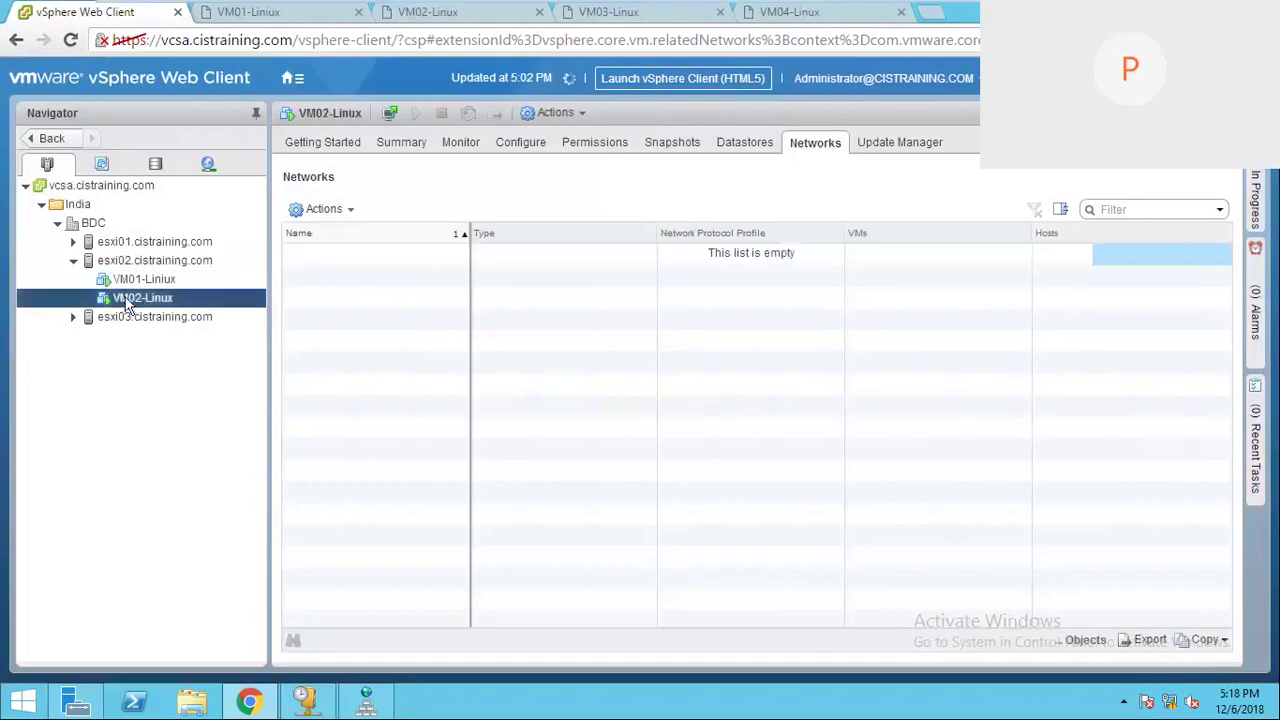
{"action": "right_click", "coordinate": [125, 300]}
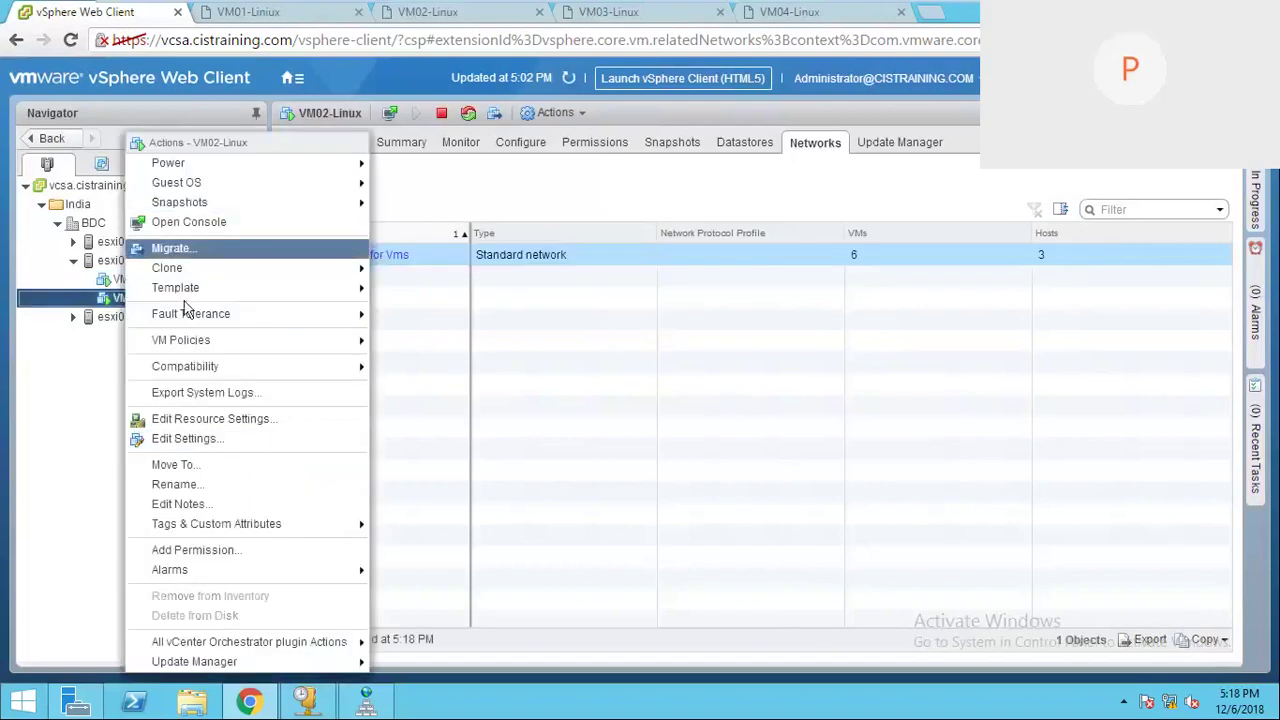
{"action": "left_click", "coordinate": [193, 440]}
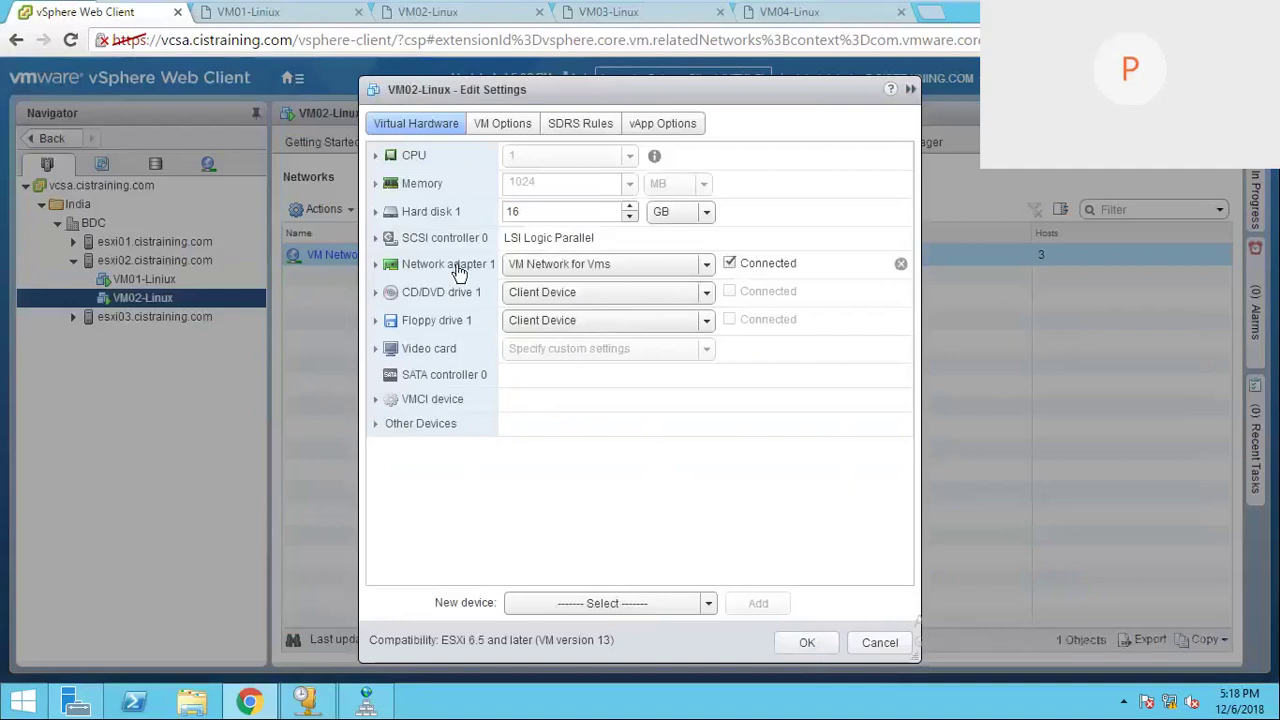
{"action": "left_click", "coordinate": [797, 641]}
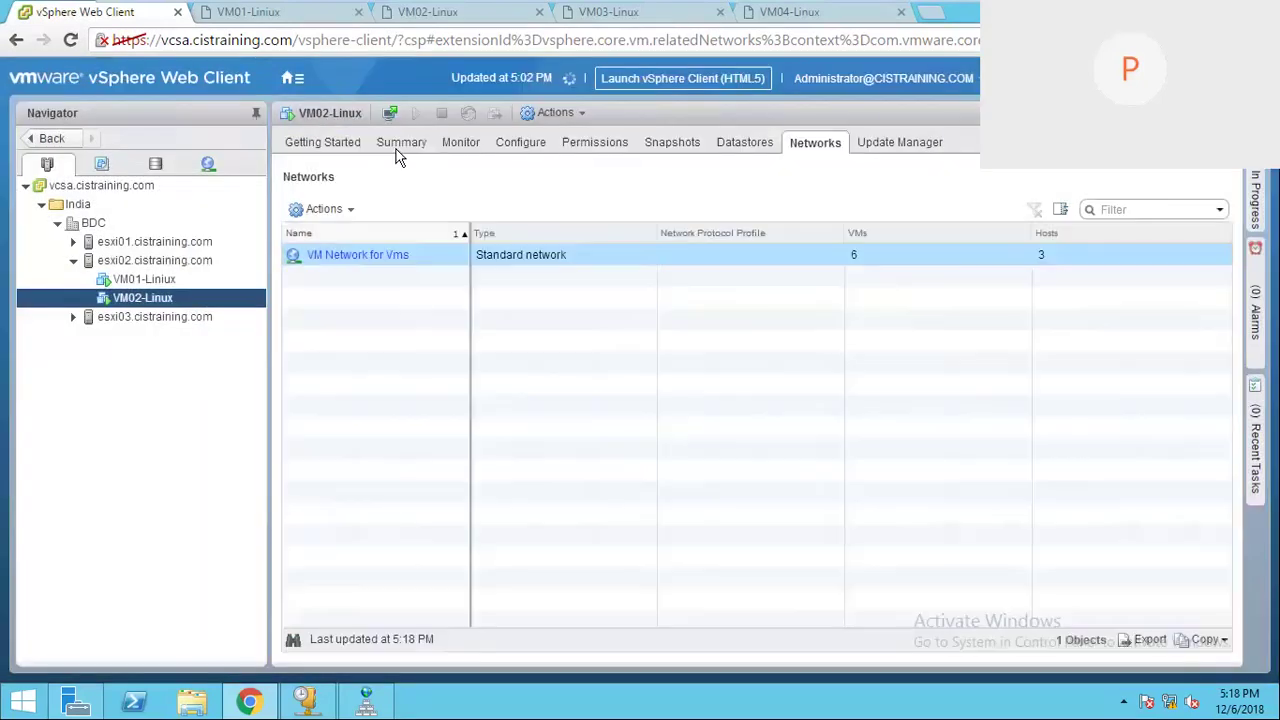
{"action": "left_click", "coordinate": [398, 145]}
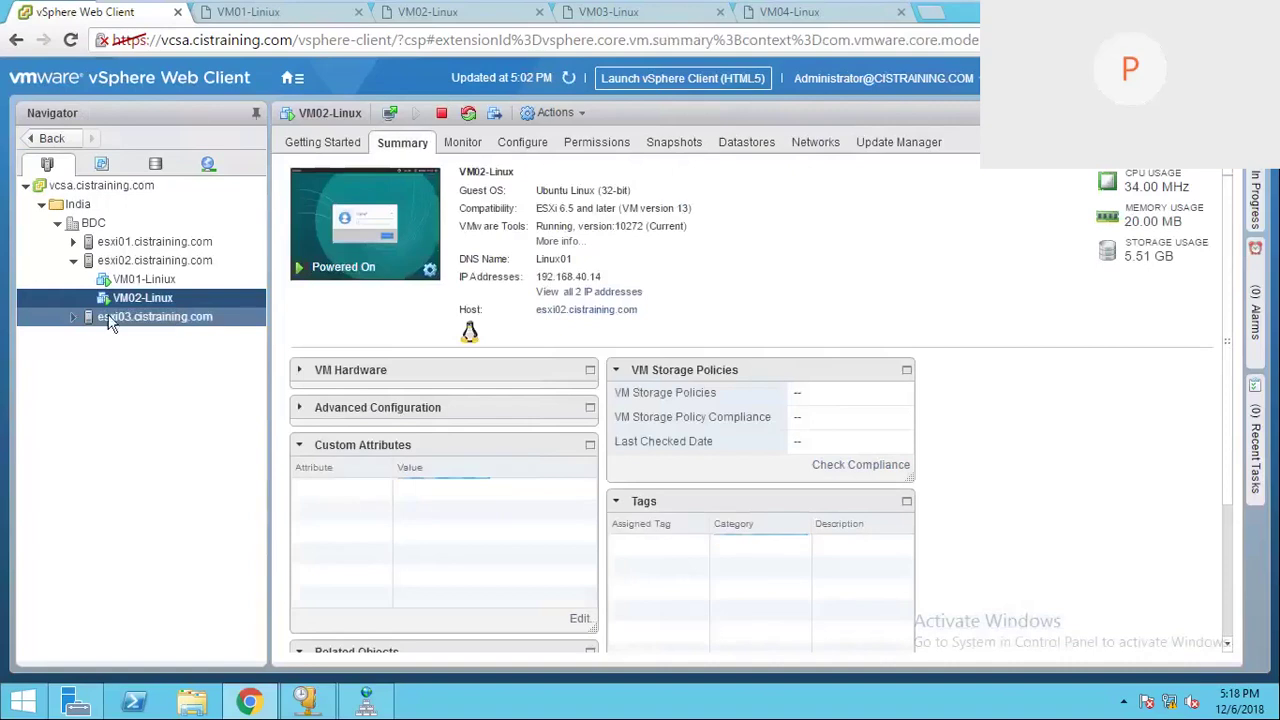
Step: Expand esxi03 and bring up the actions menu for VM03-Linux
{"action": "left_click", "coordinate": [104, 318]}
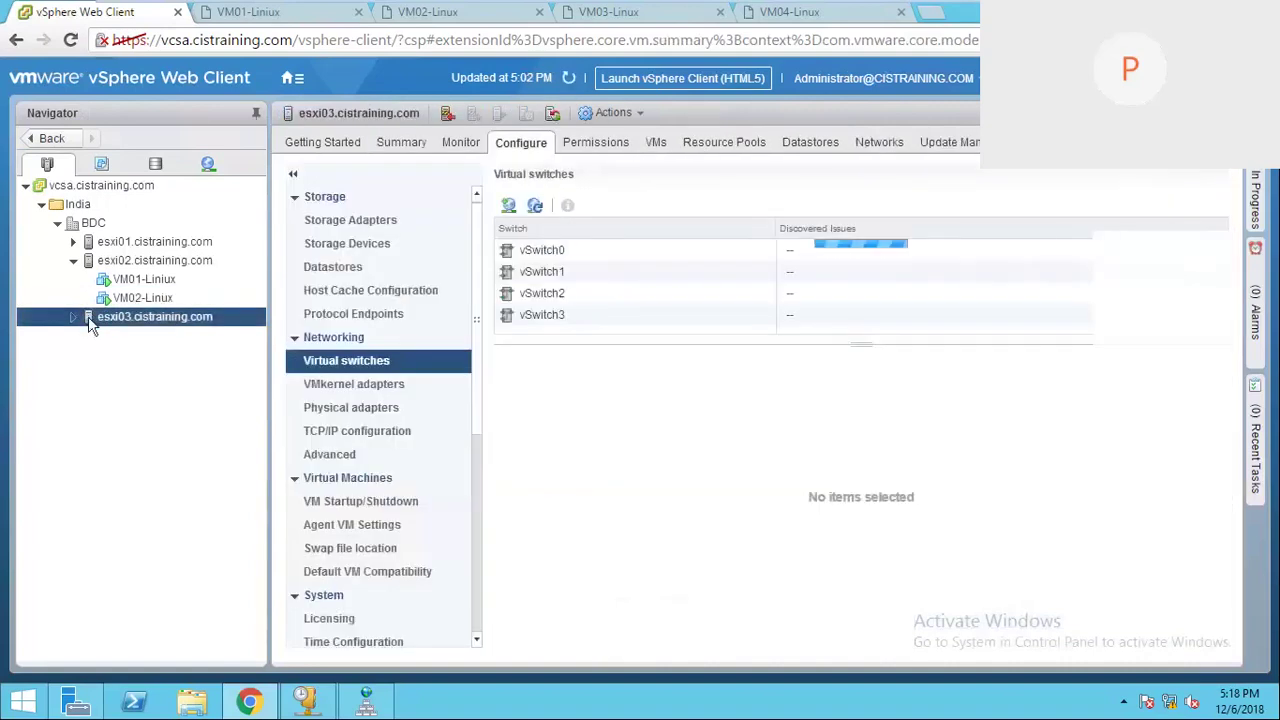
{"action": "left_click", "coordinate": [73, 317]}
{"action": "left_click", "coordinate": [128, 337]}
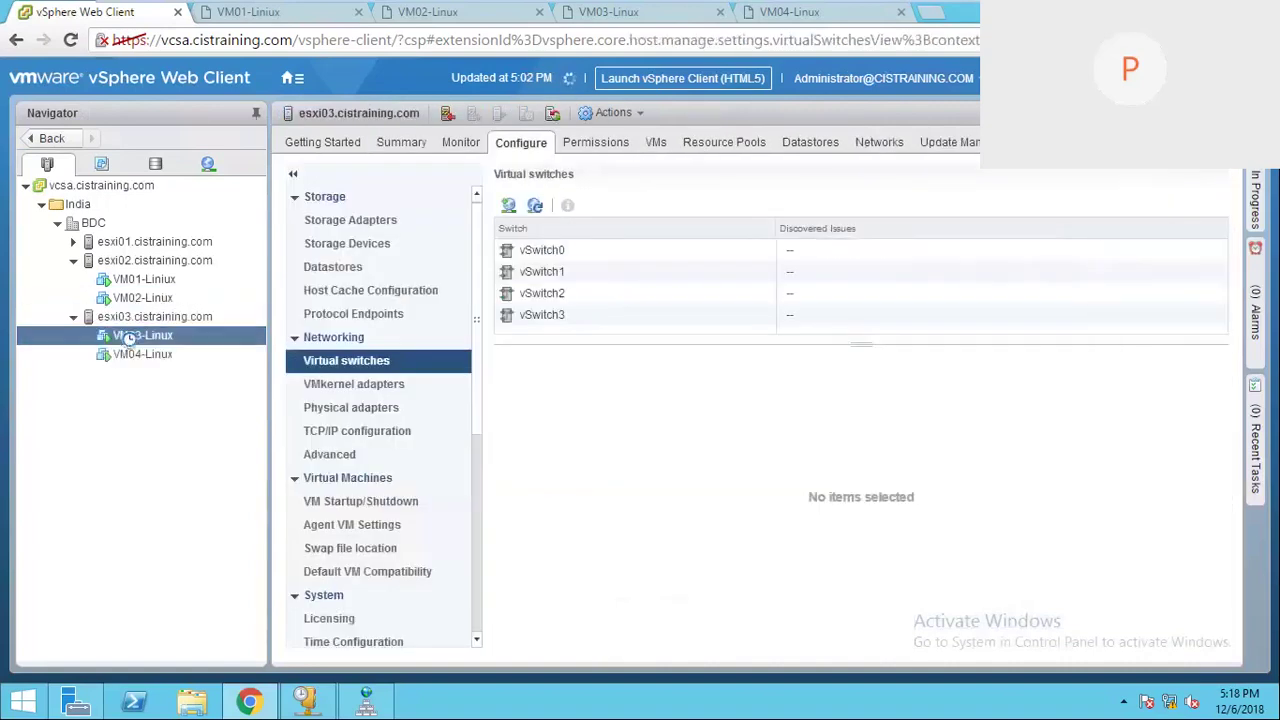
{"action": "right_click", "coordinate": [165, 342]}
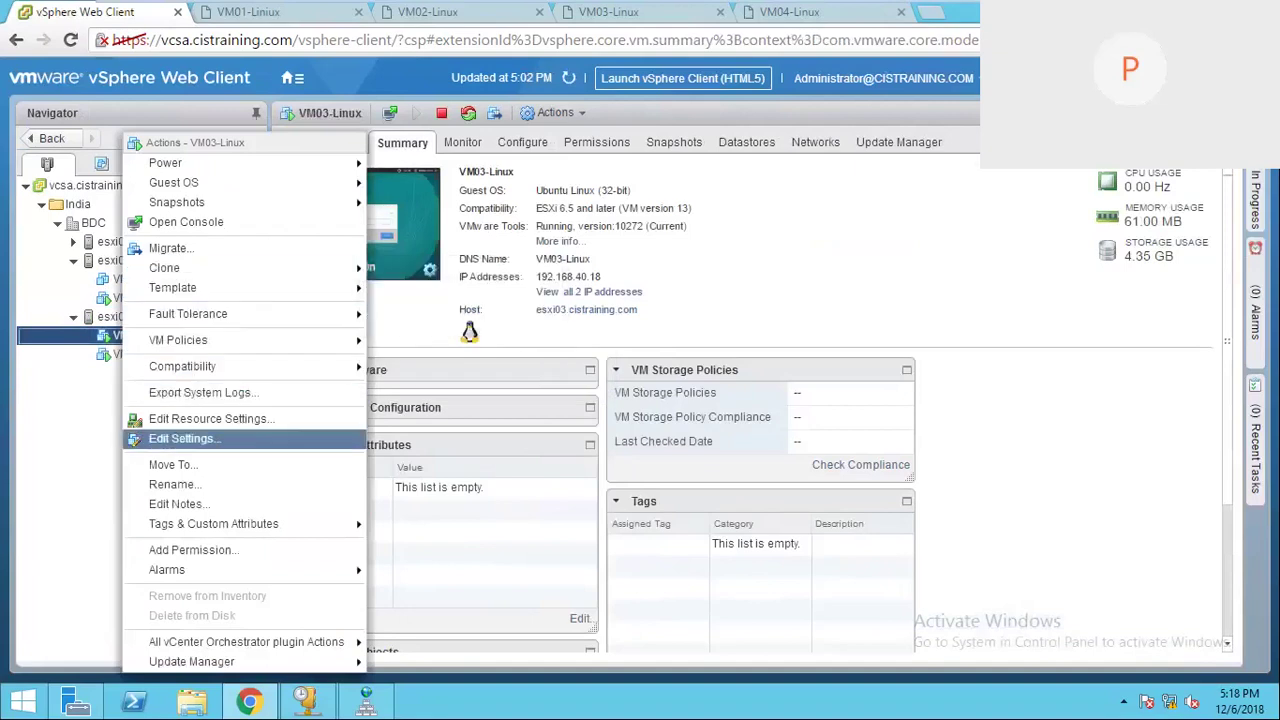
Step: Inspect VM03-Linux's and VM04-Linux's hardware settings, cancelling each without changes
{"action": "left_click", "coordinate": [182, 438]}
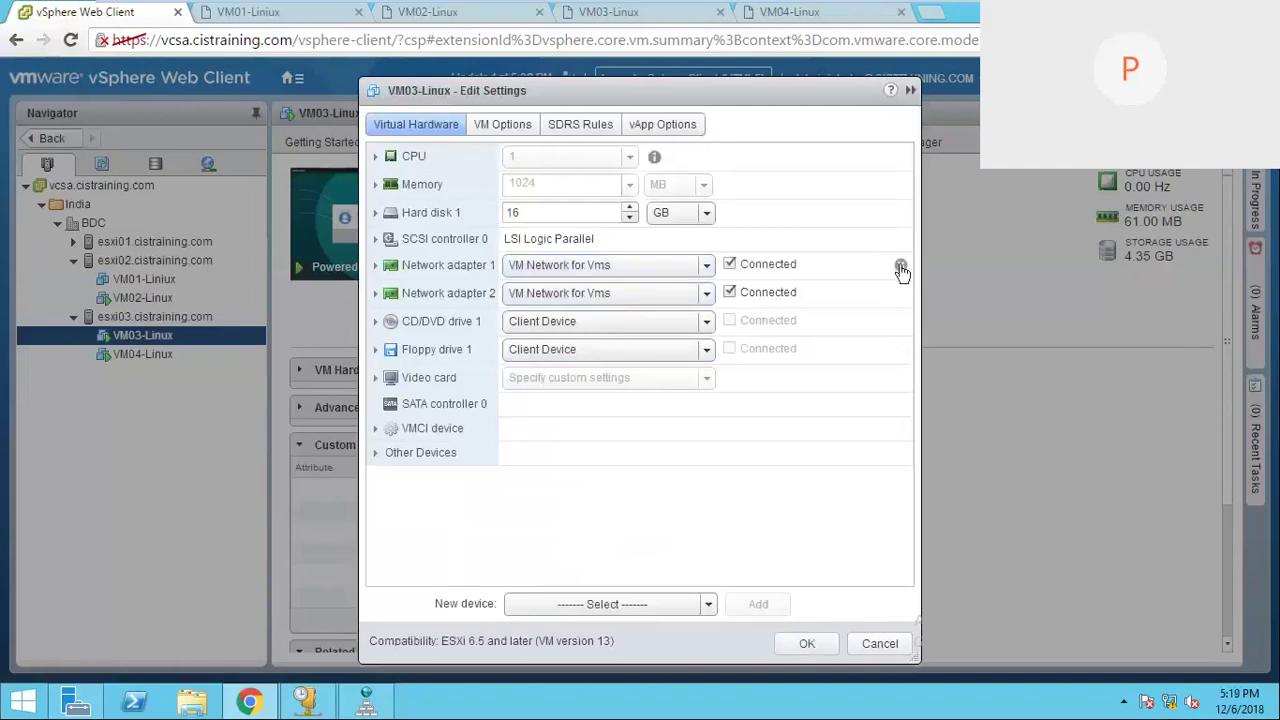
{"action": "left_click", "coordinate": [878, 645]}
{"action": "left_click", "coordinate": [145, 355]}
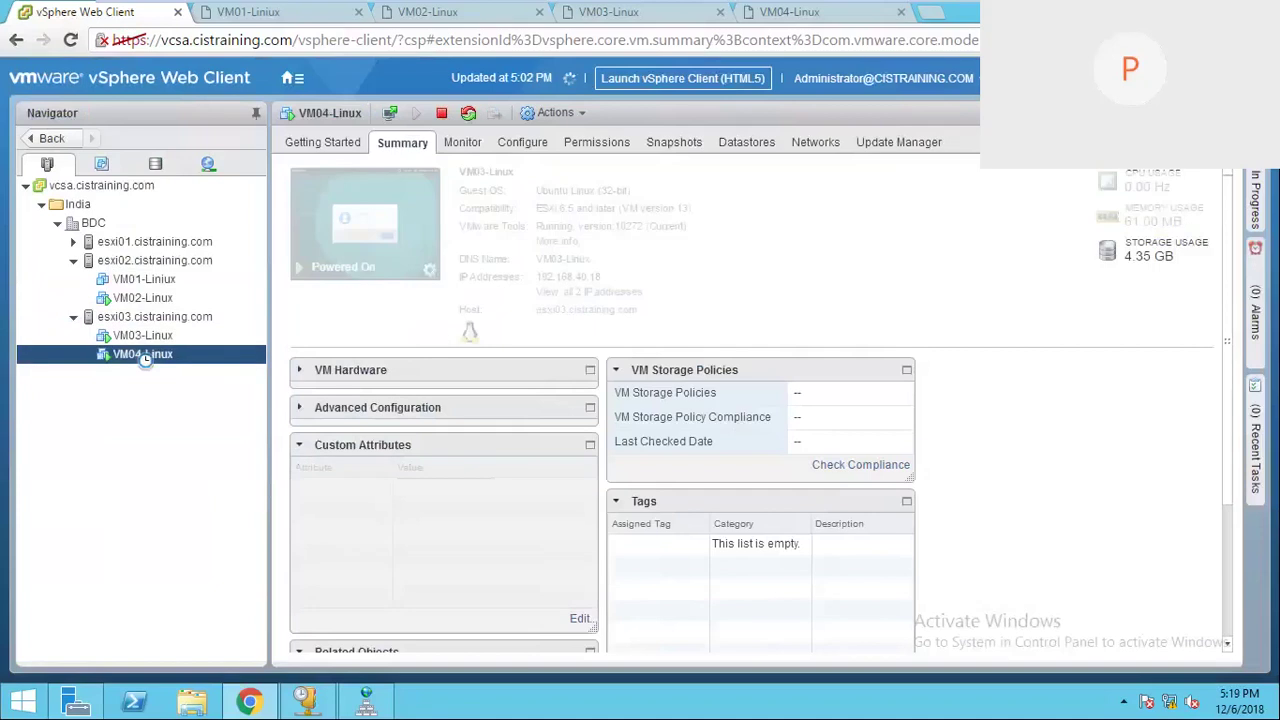
{"action": "right_click", "coordinate": [143, 357]}
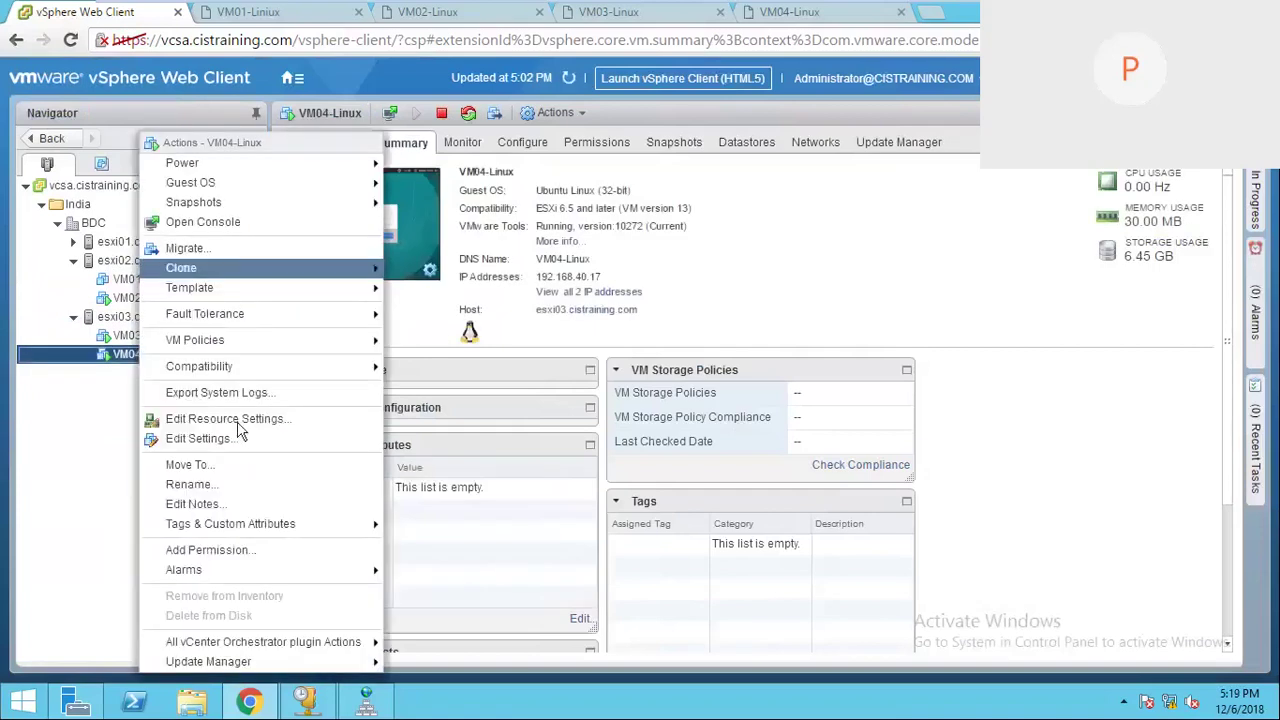
{"action": "left_click", "coordinate": [220, 447]}
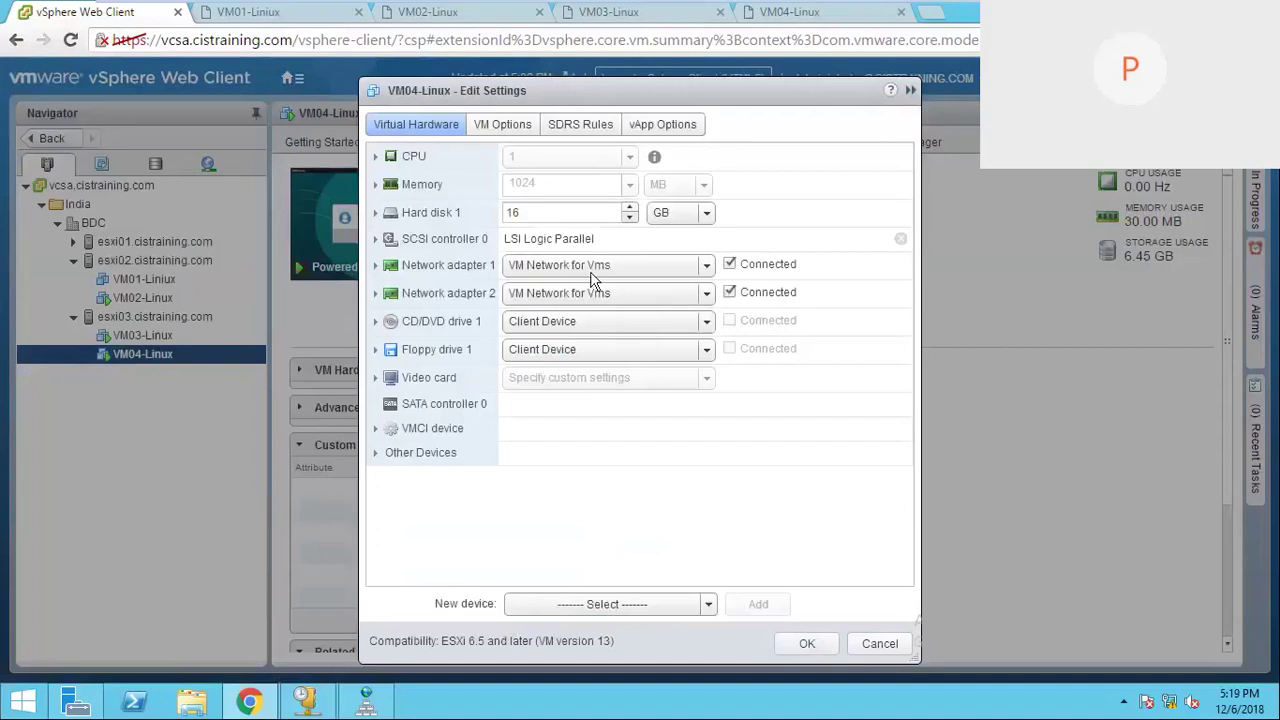
{"action": "left_click", "coordinate": [879, 644]}
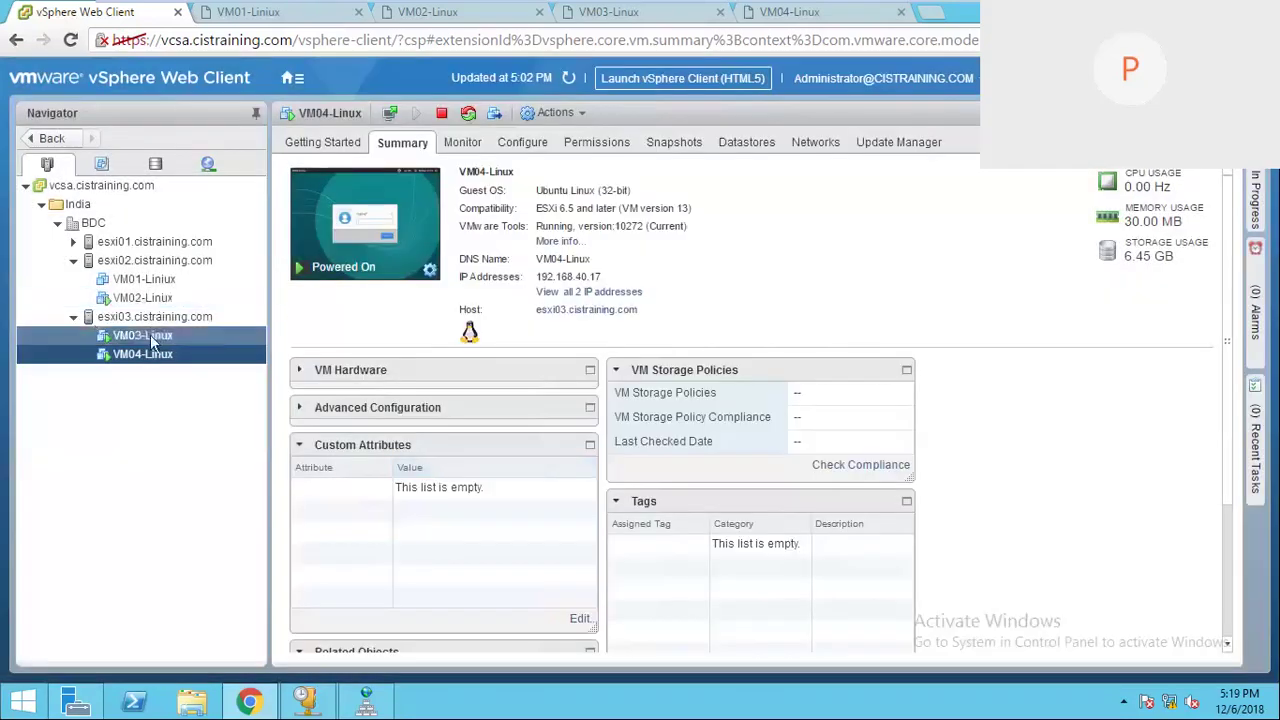
Step: Shut down VM03-Linux's guest OS and confirm
{"action": "right_click", "coordinate": [150, 334]}
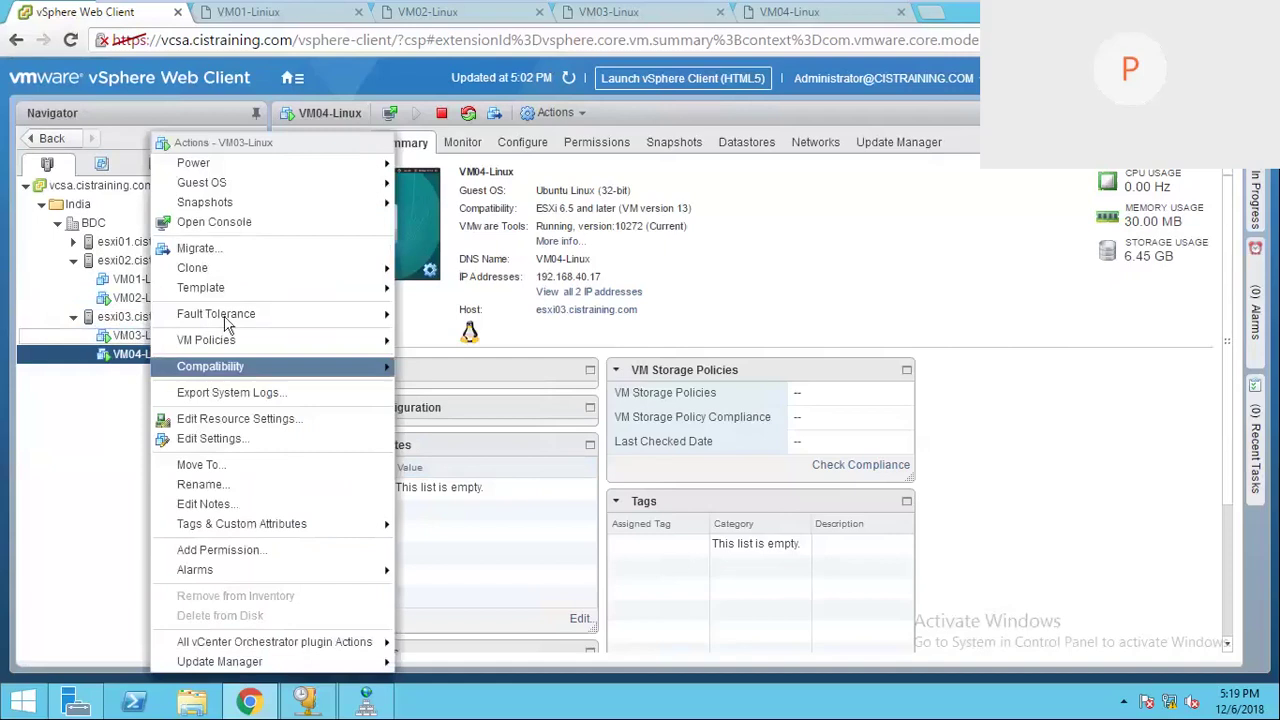
{"action": "mouse_move", "coordinate": [279, 162]}
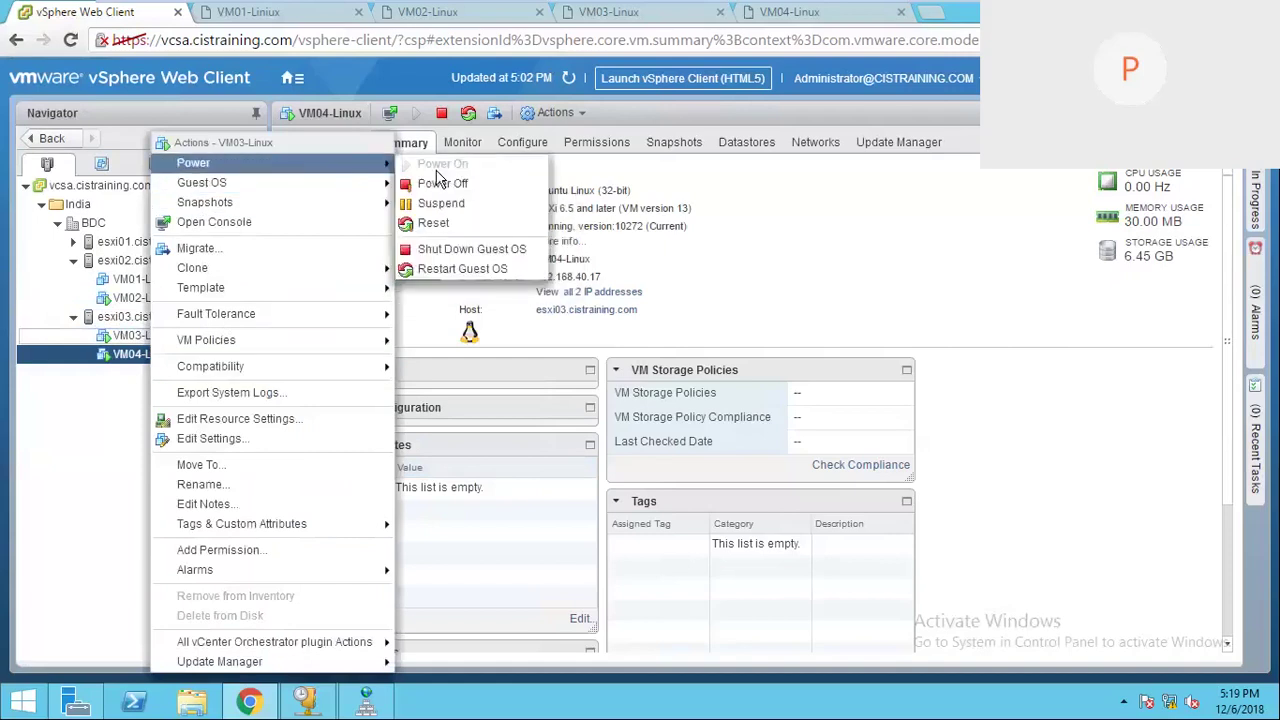
{"action": "left_click", "coordinate": [434, 252]}
{"action": "key", "text": "Return"}
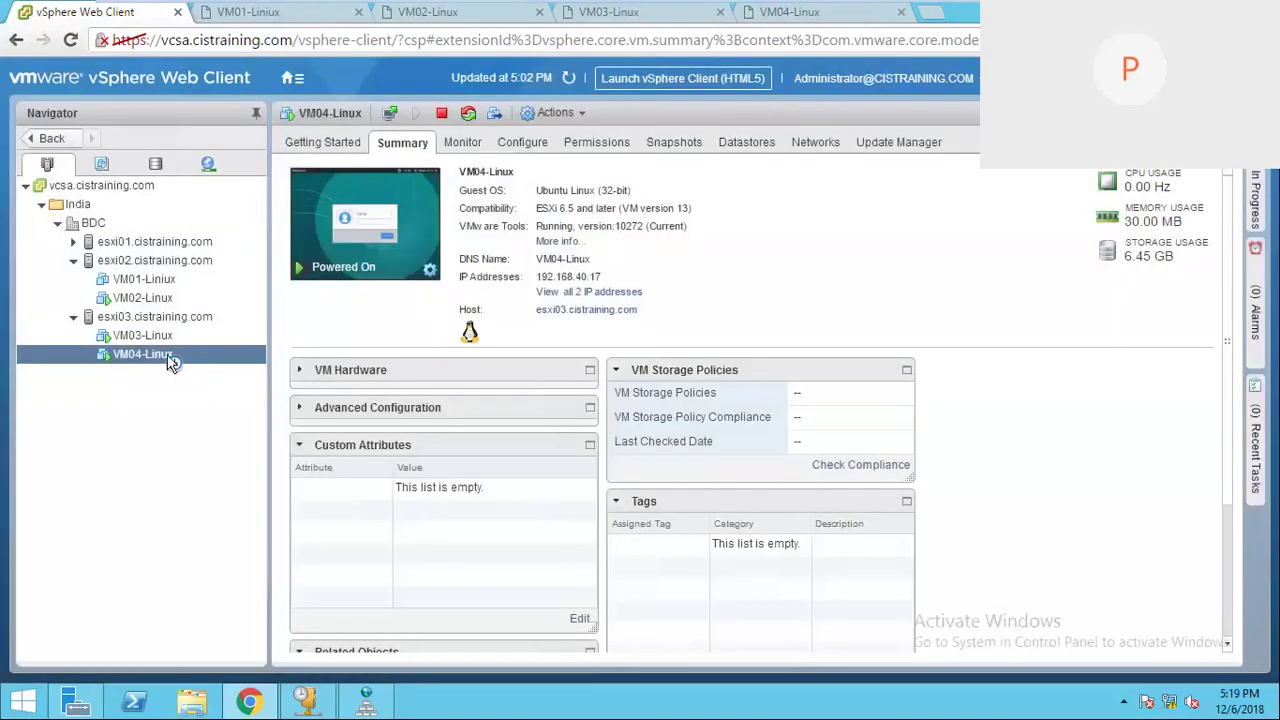
Step: Shut down VM04-Linux's guest OS and confirm
{"action": "right_click", "coordinate": [170, 360]}
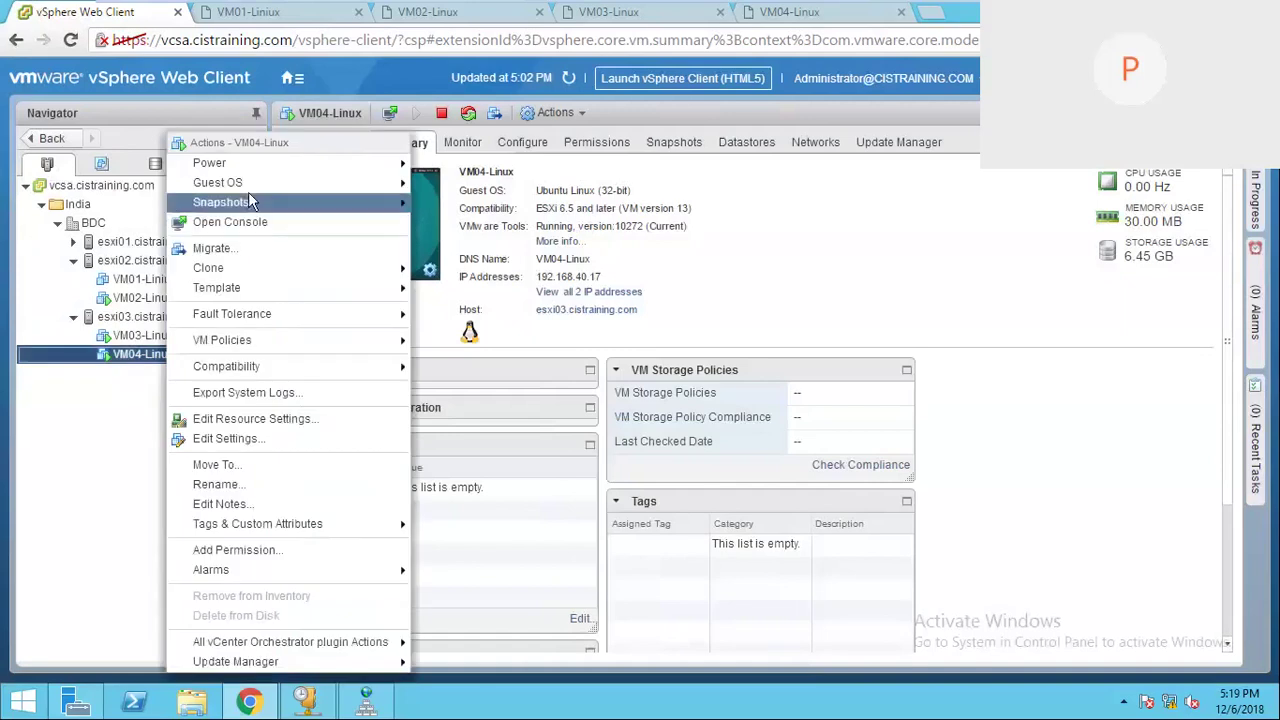
{"action": "mouse_move", "coordinate": [251, 162]}
{"action": "left_click", "coordinate": [480, 249]}
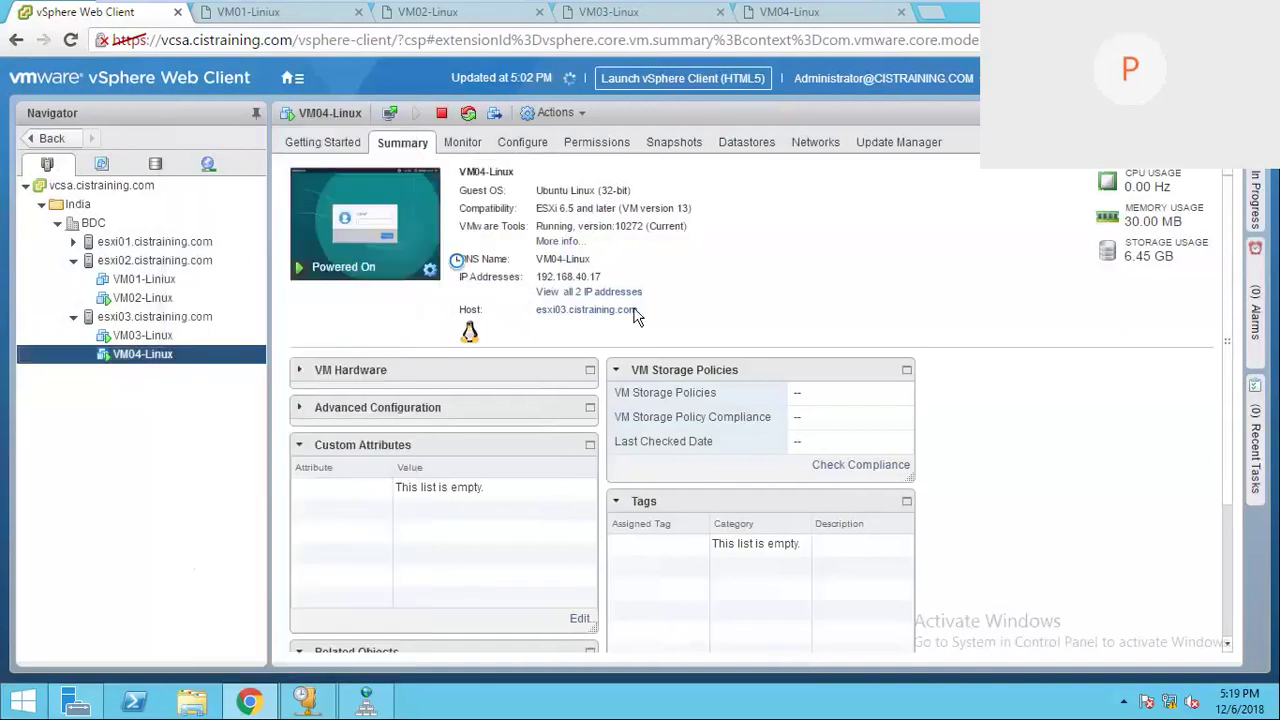
{"action": "left_click", "coordinate": [597, 408]}
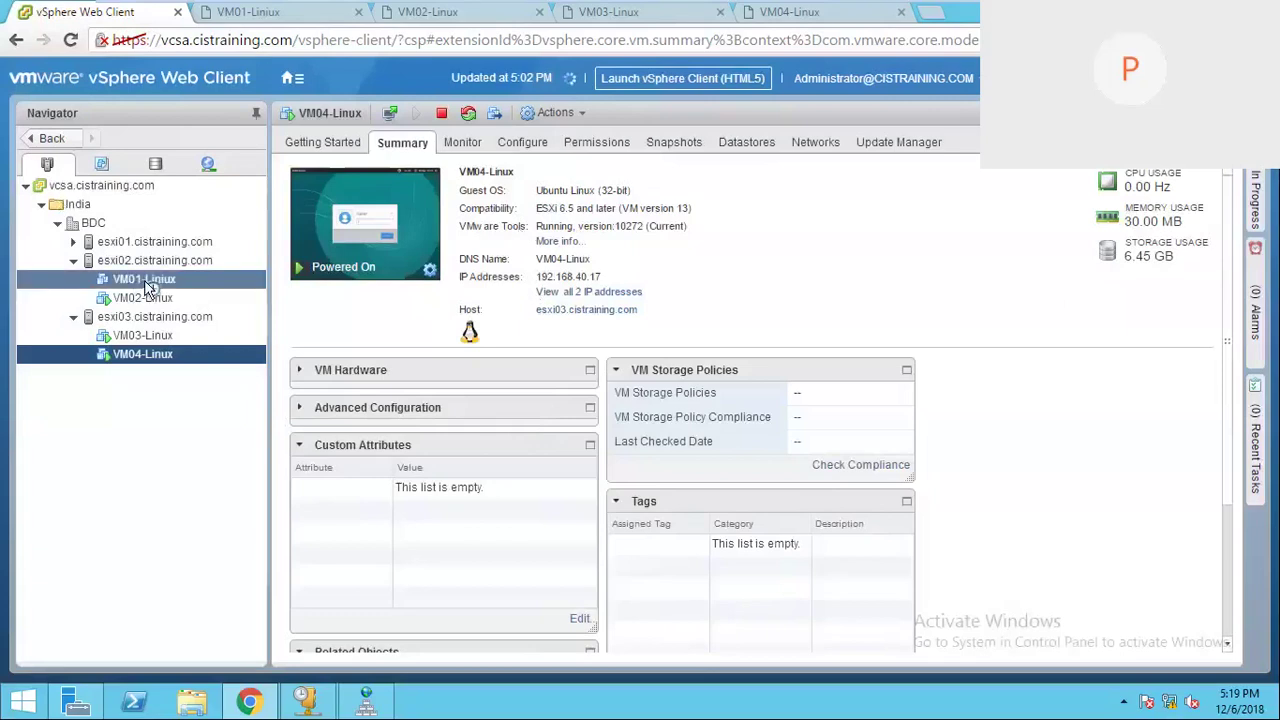
Step: Remove Network adapter 1 from VM01-Linux in Edit Settings and apply
{"action": "right_click", "coordinate": [147, 287]}
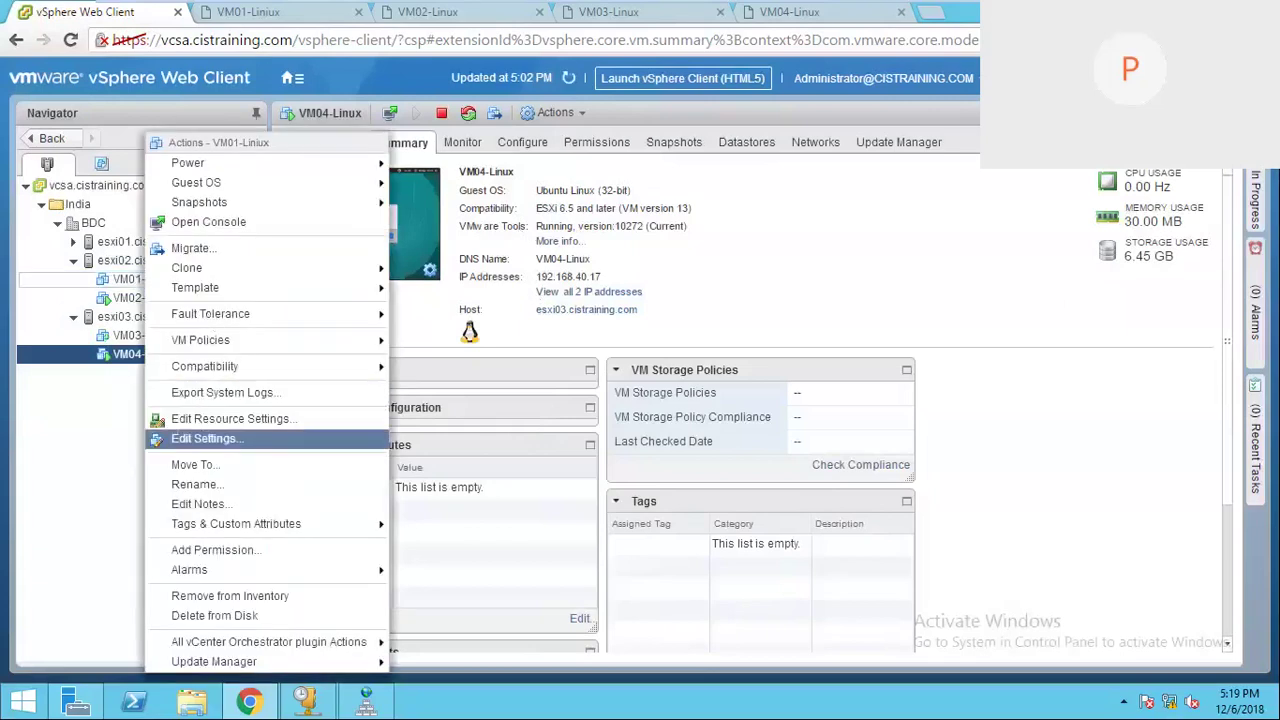
{"action": "left_click", "coordinate": [205, 438]}
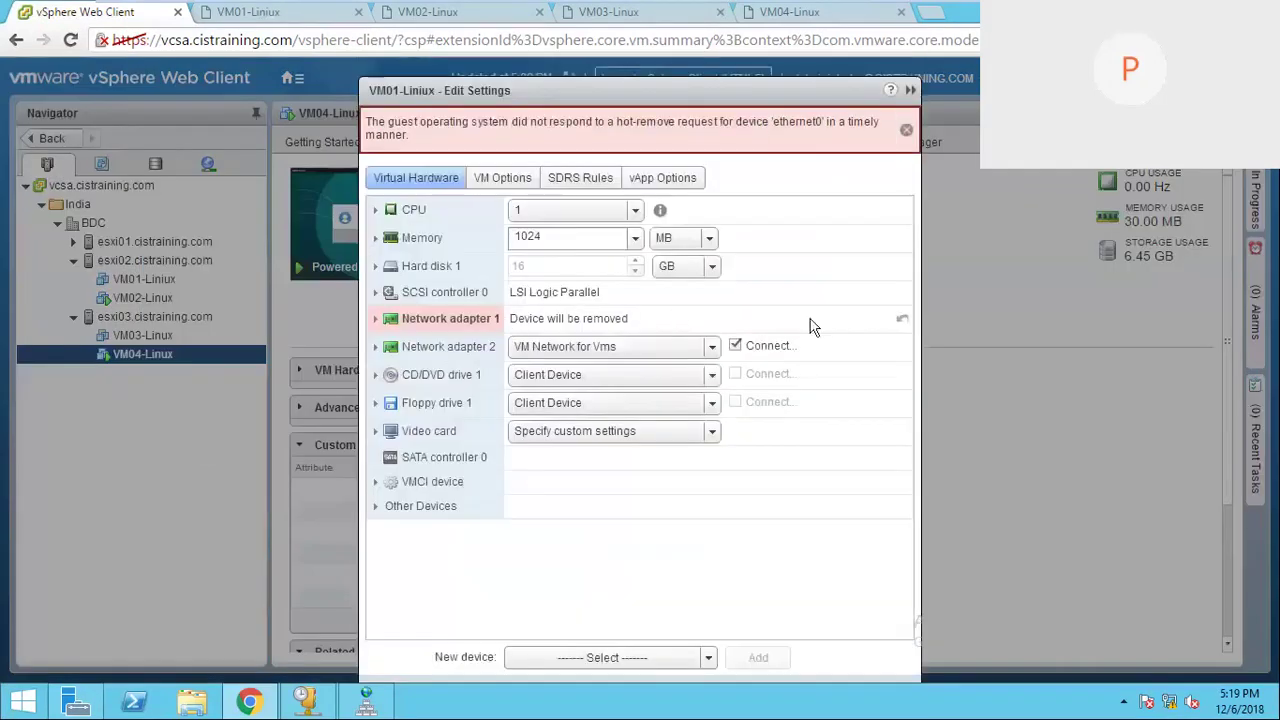
{"action": "left_click", "coordinate": [901, 323]}
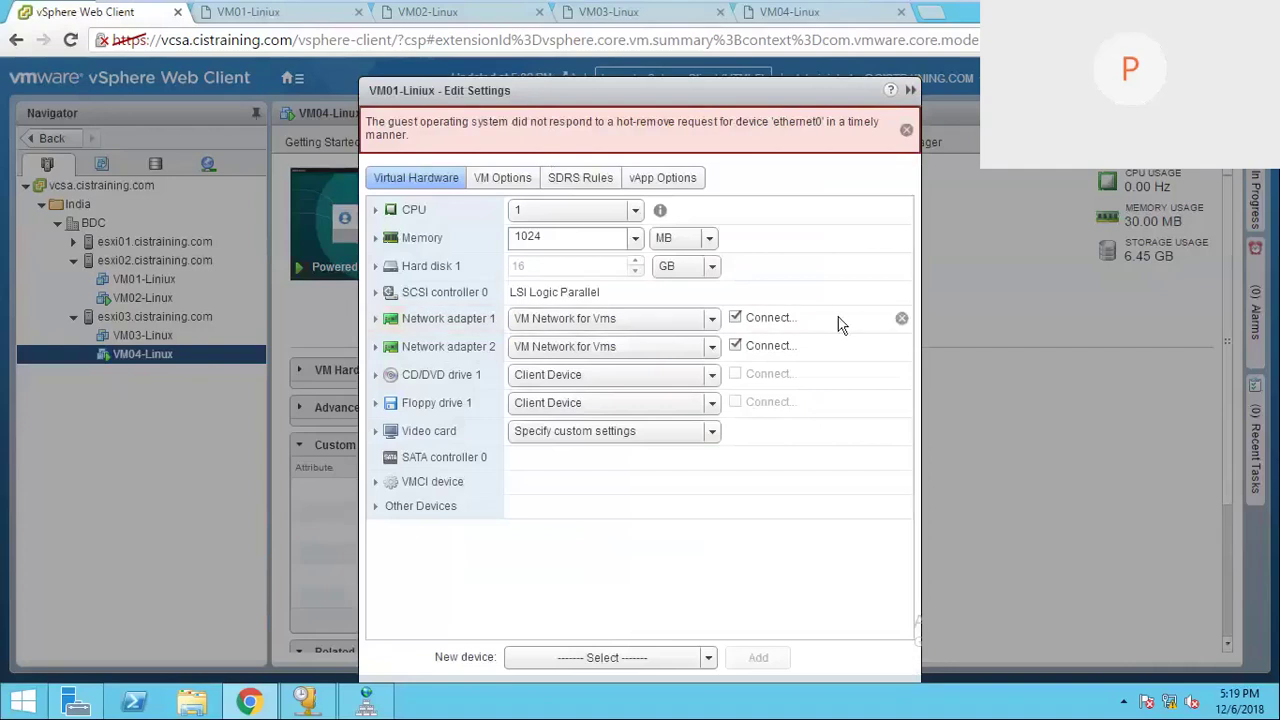
{"action": "left_click", "coordinate": [901, 323]}
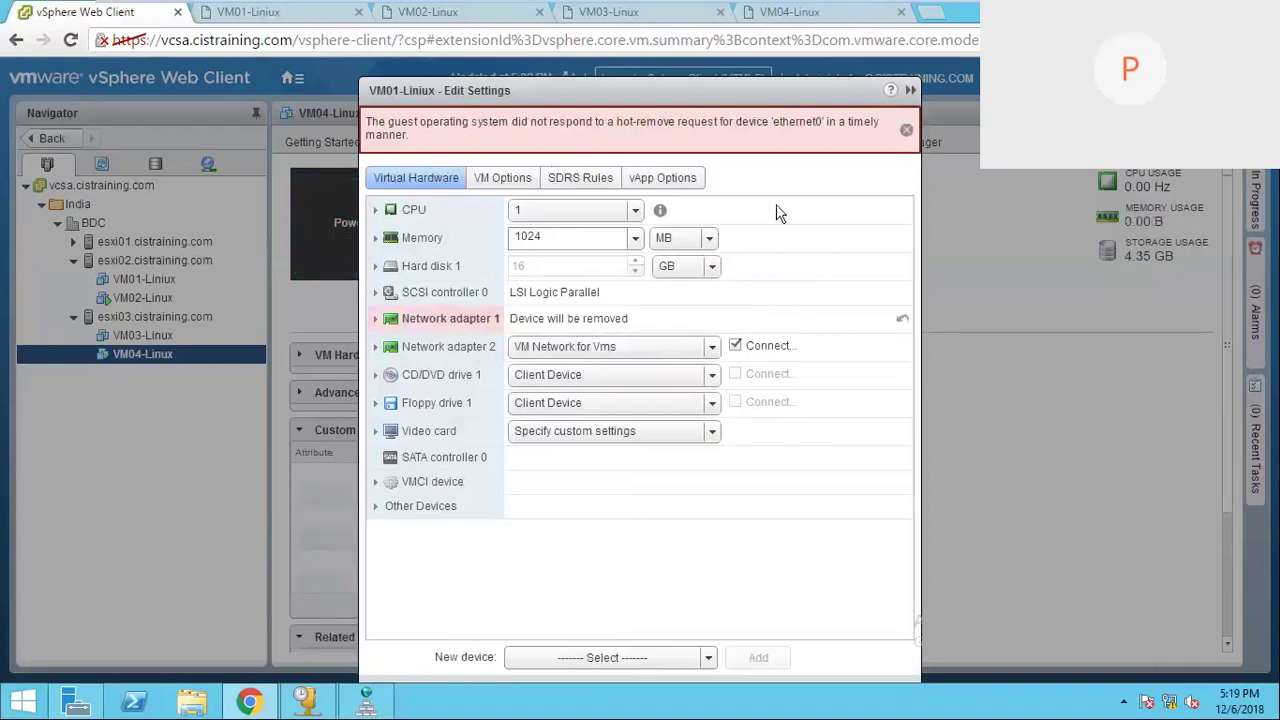
{"action": "left_click_drag", "start_coordinate": [724, 97], "coordinate": [711, 53]}
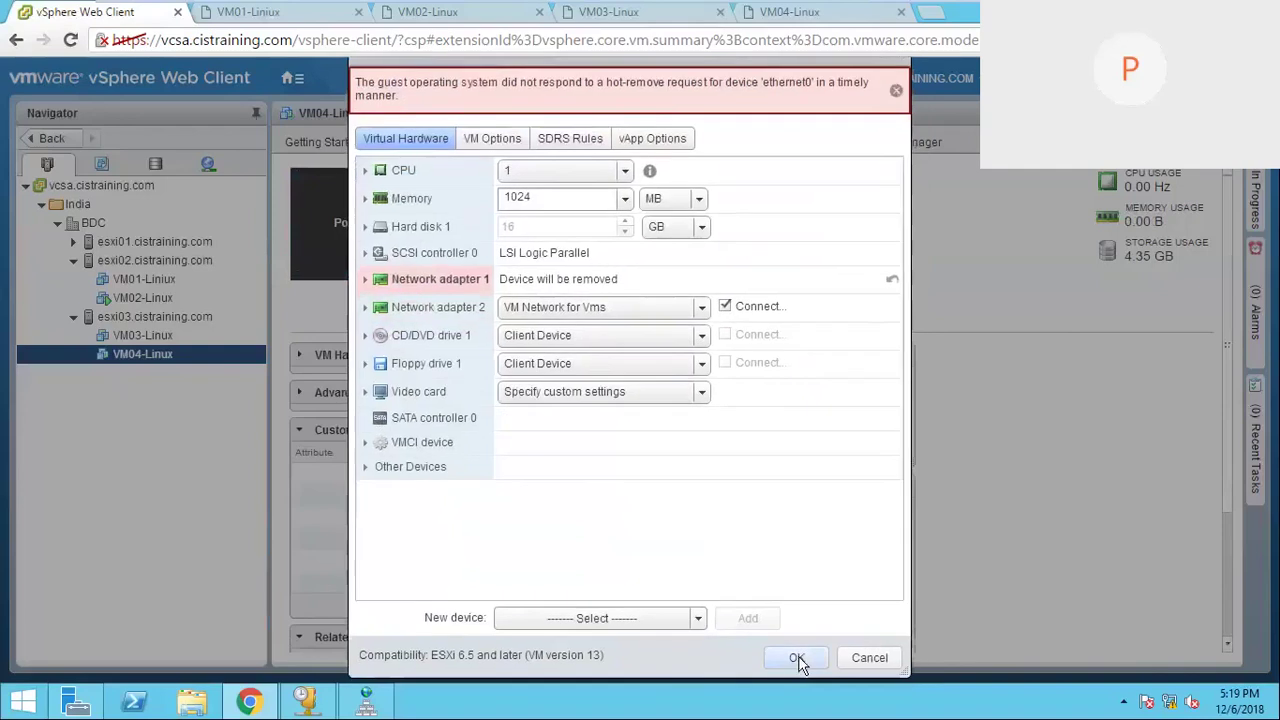
{"action": "left_click", "coordinate": [796, 658]}
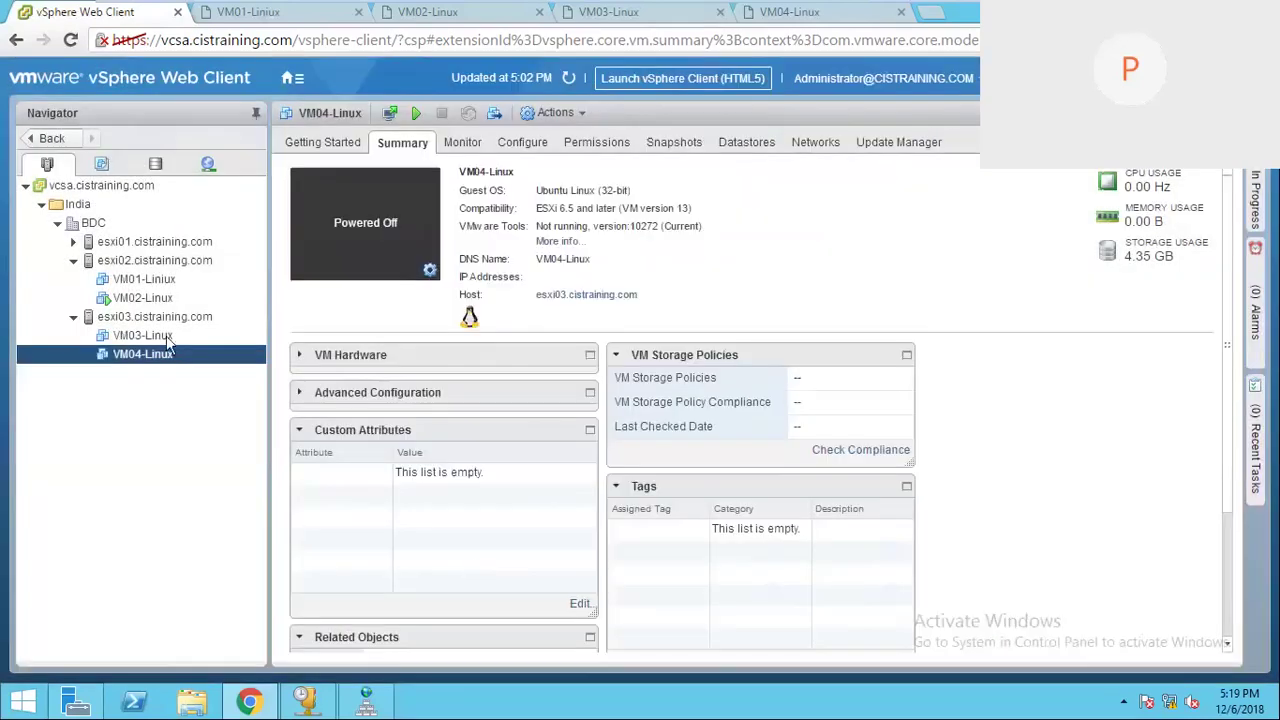
Step: Reopen VM01-Linux's settings to confirm only Network adapter 2 remains
{"action": "right_click", "coordinate": [152, 284]}
{"action": "left_click", "coordinate": [205, 440]}
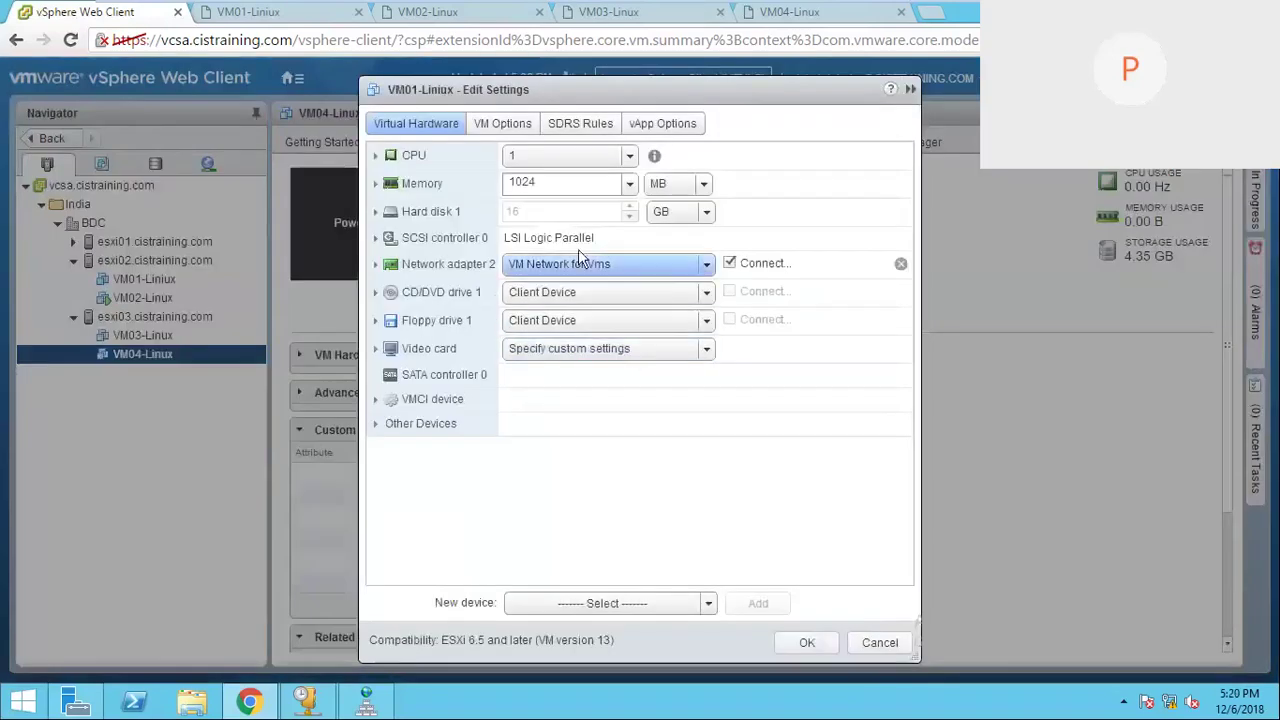
{"action": "left_click", "coordinate": [807, 642]}
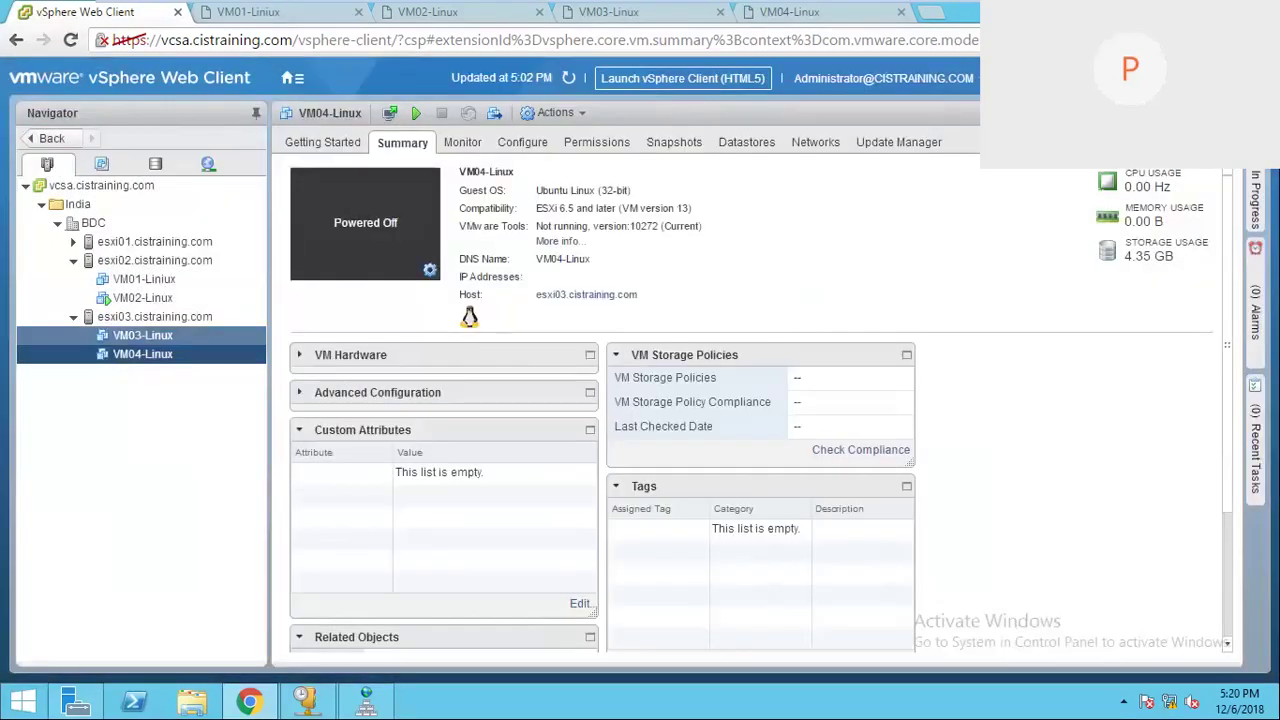
{"action": "left_click", "coordinate": [143, 336]}
Step: Remove Network adapter 1 from VM03-Linux and save the change
{"action": "right_click", "coordinate": [143, 340]}
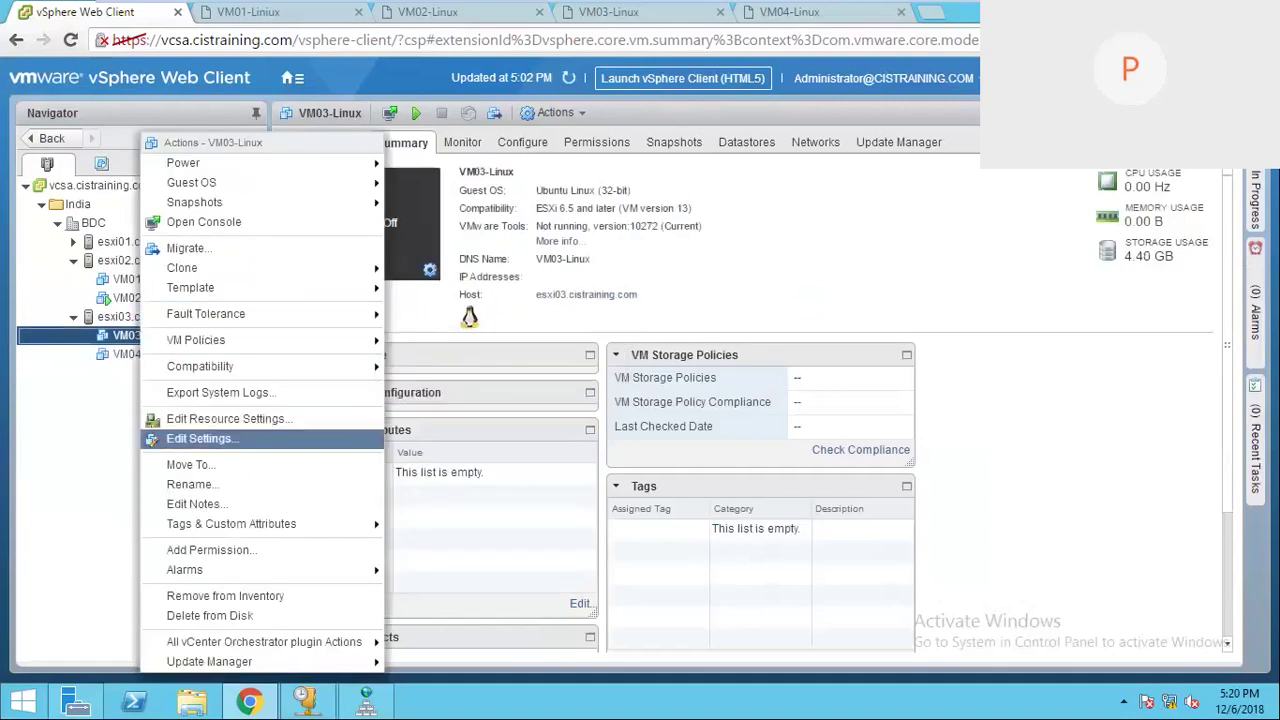
{"action": "left_click", "coordinate": [200, 438]}
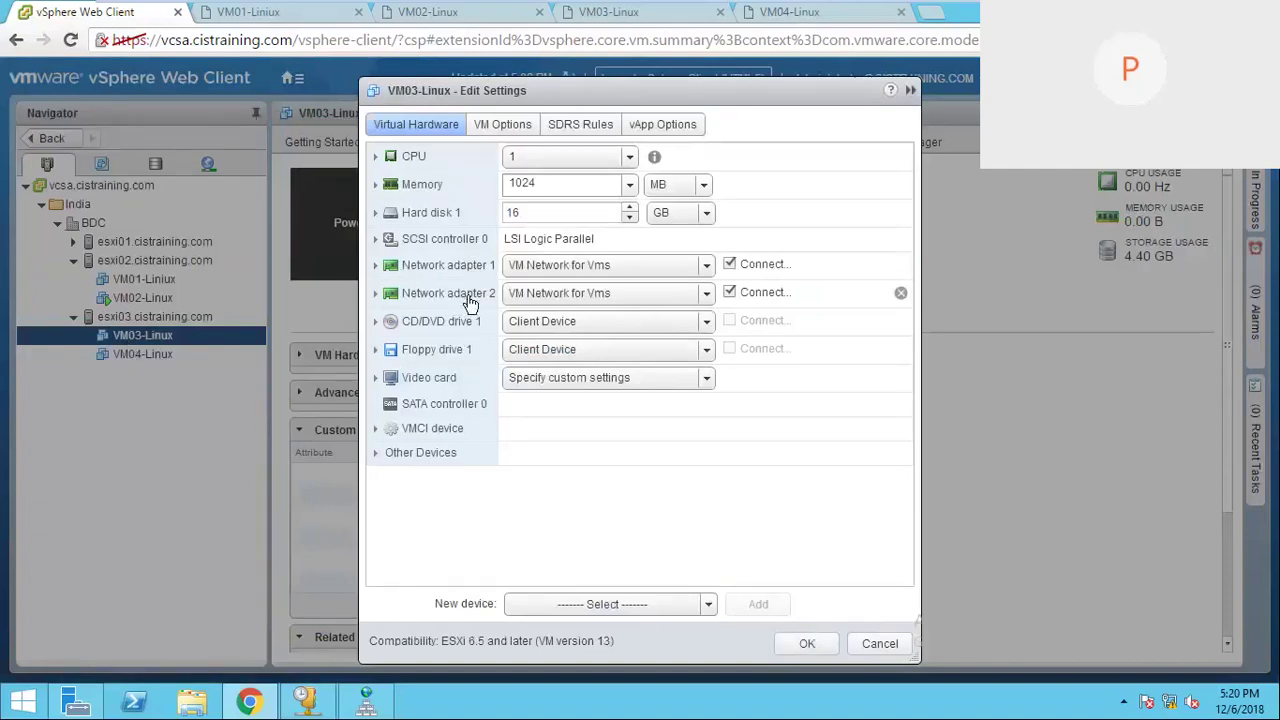
{"action": "left_click", "coordinate": [900, 267]}
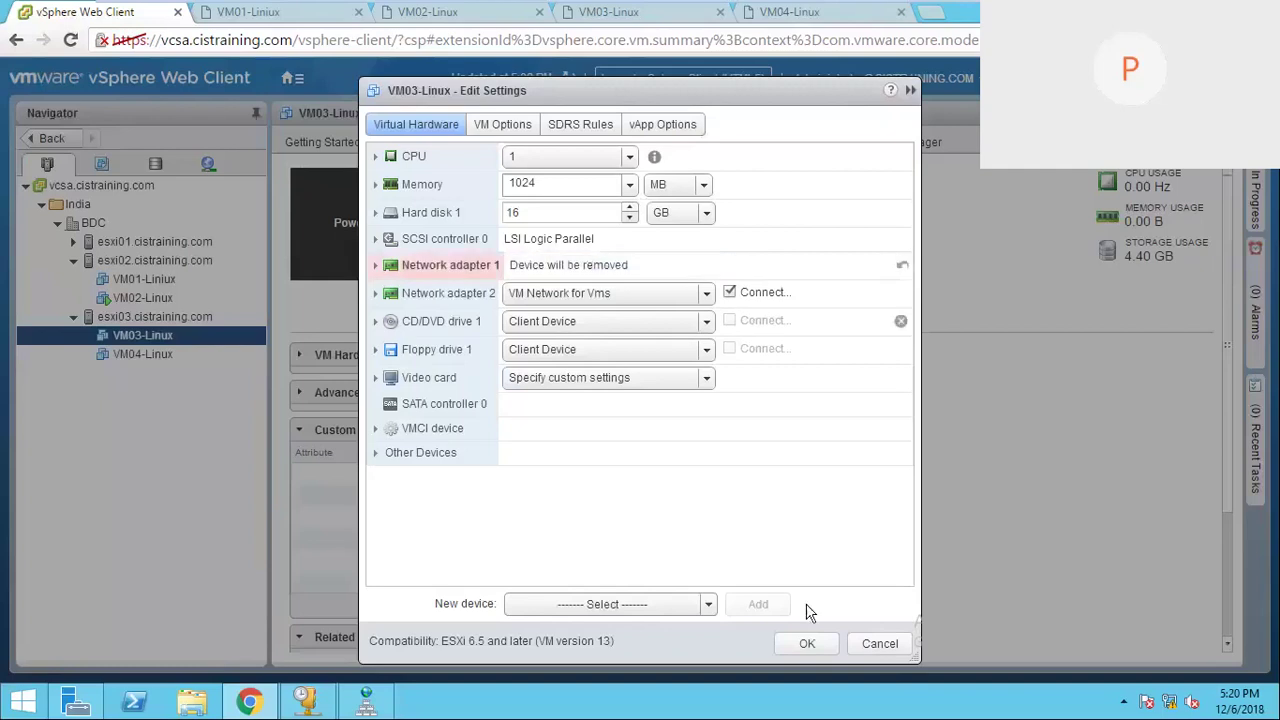
{"action": "left_click", "coordinate": [792, 645]}
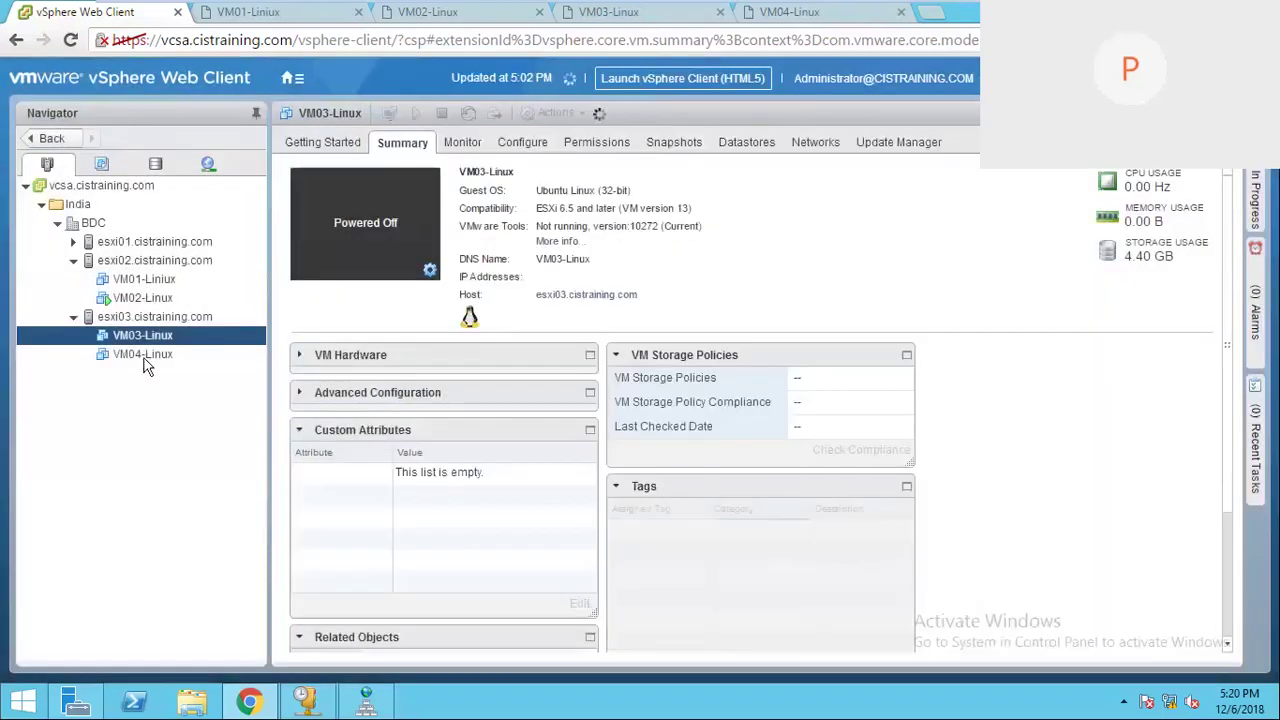
Step: Remove Network adapter 1 from VM04-Linux and save the change
{"action": "left_click", "coordinate": [145, 355]}
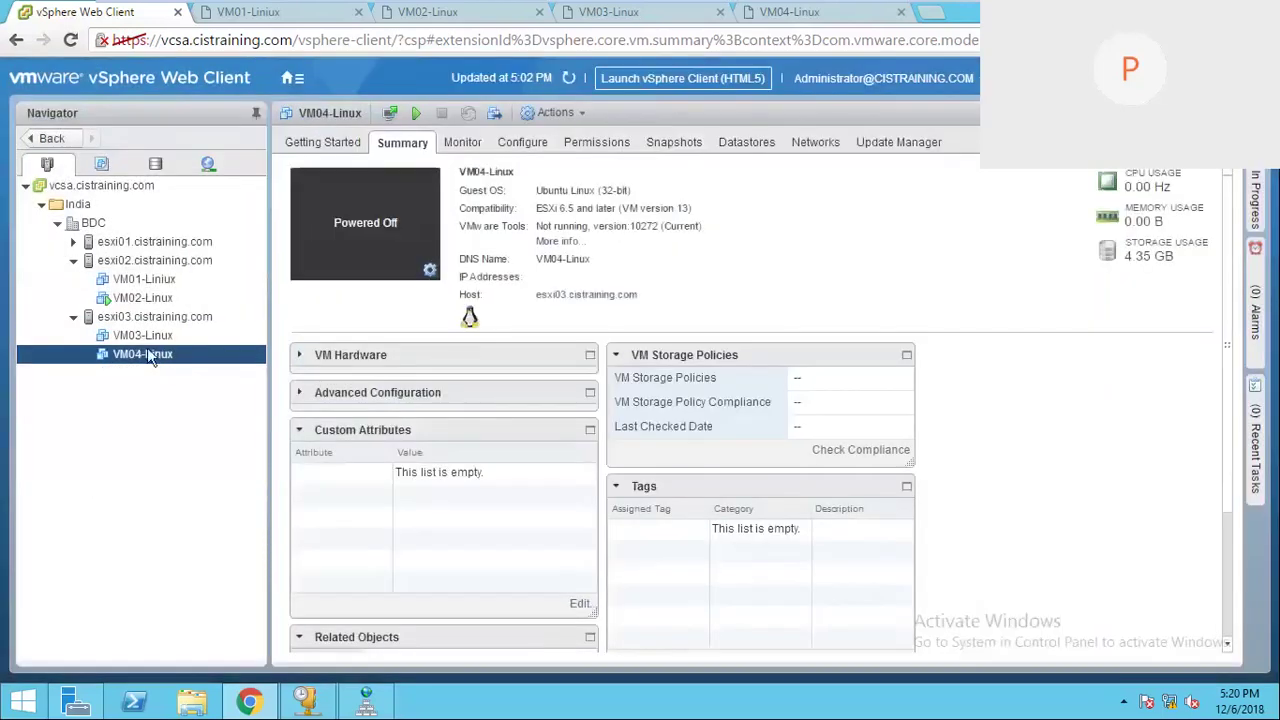
{"action": "right_click", "coordinate": [147, 350]}
{"action": "left_click", "coordinate": [205, 439]}
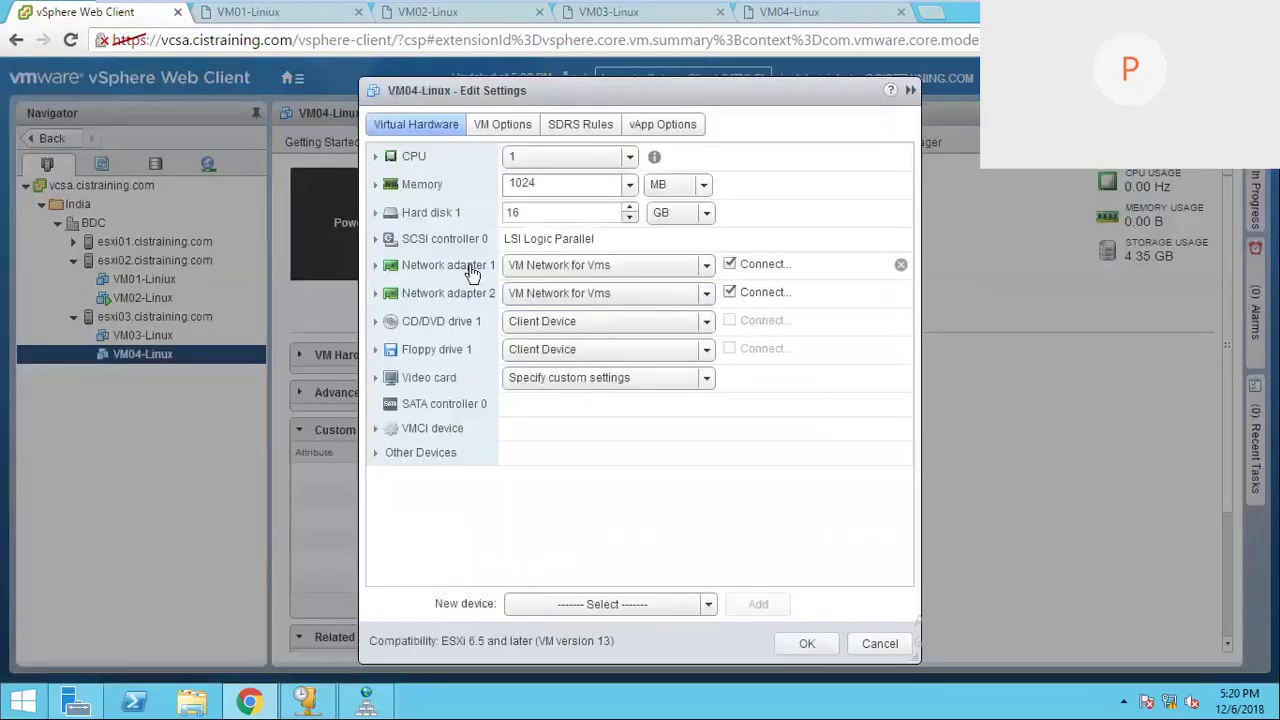
{"action": "left_click", "coordinate": [478, 271]}
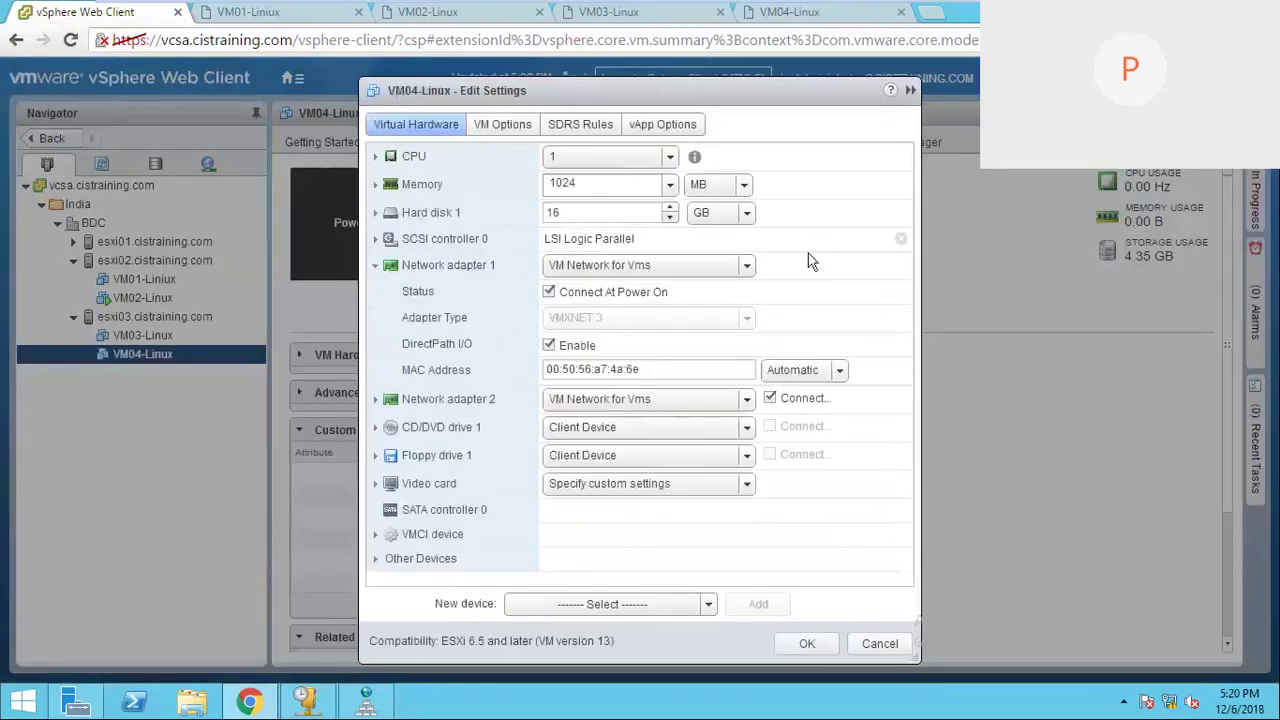
{"action": "left_click", "coordinate": [902, 265]}
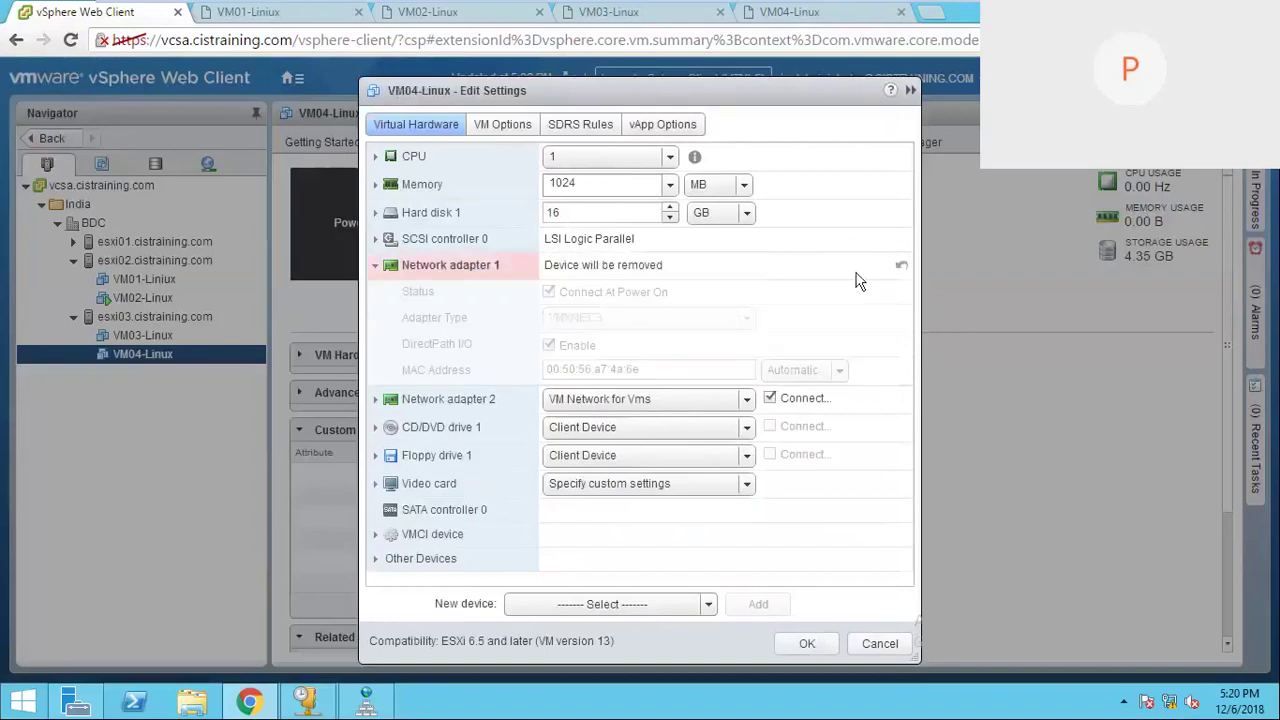
{"action": "left_click", "coordinate": [807, 643]}
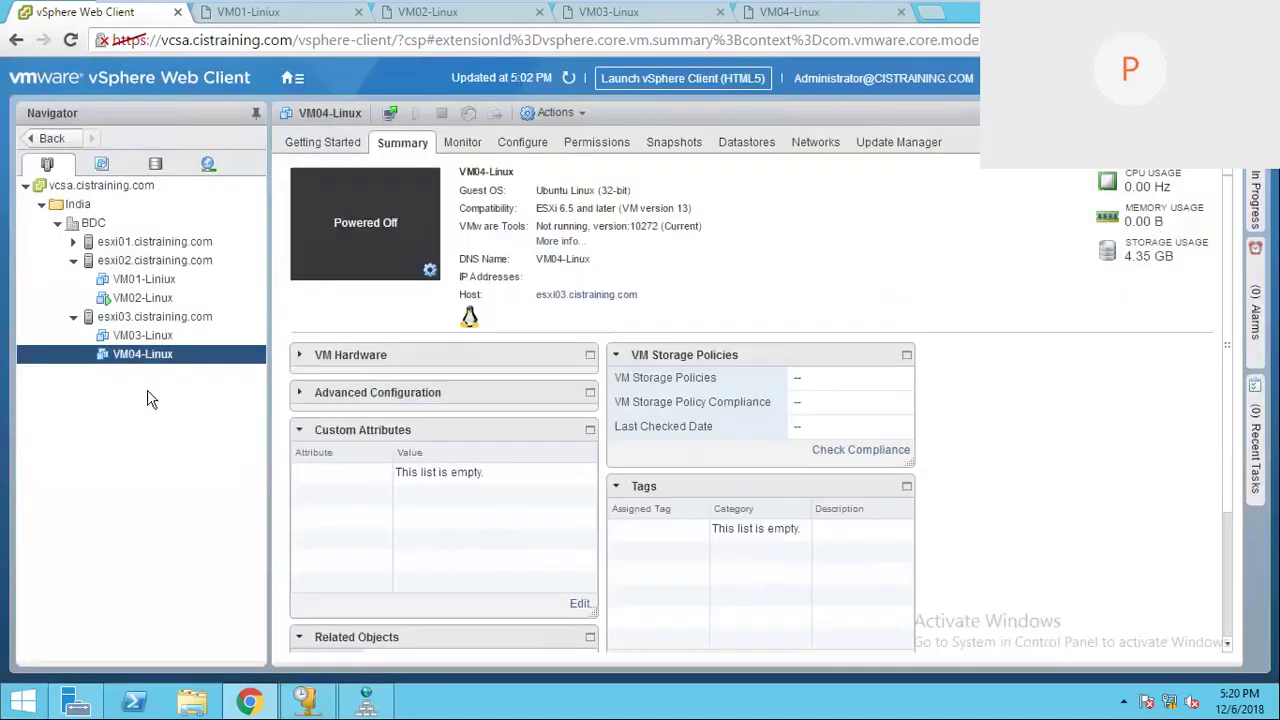
{"action": "left_click", "coordinate": [150, 337]}
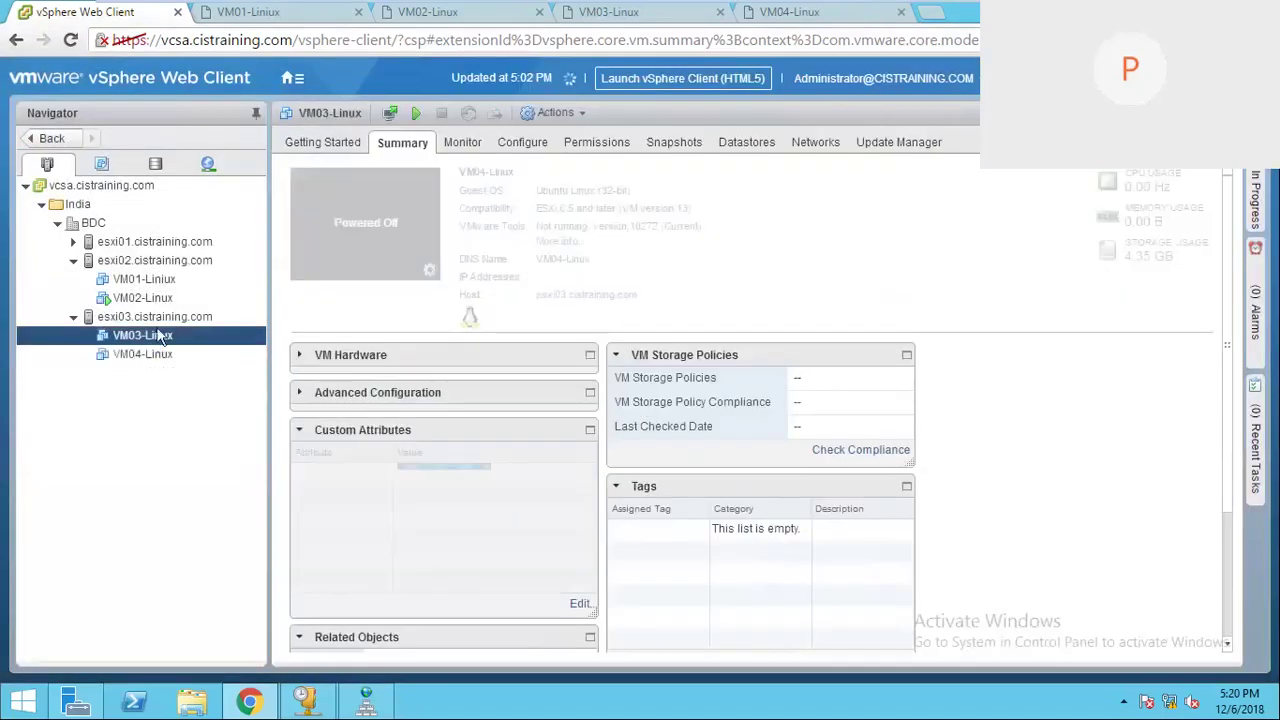
Step: Check VM03-Linux's and VM04-Linux's network adapters in Edit Settings, closing each
{"action": "right_click", "coordinate": [165, 342]}
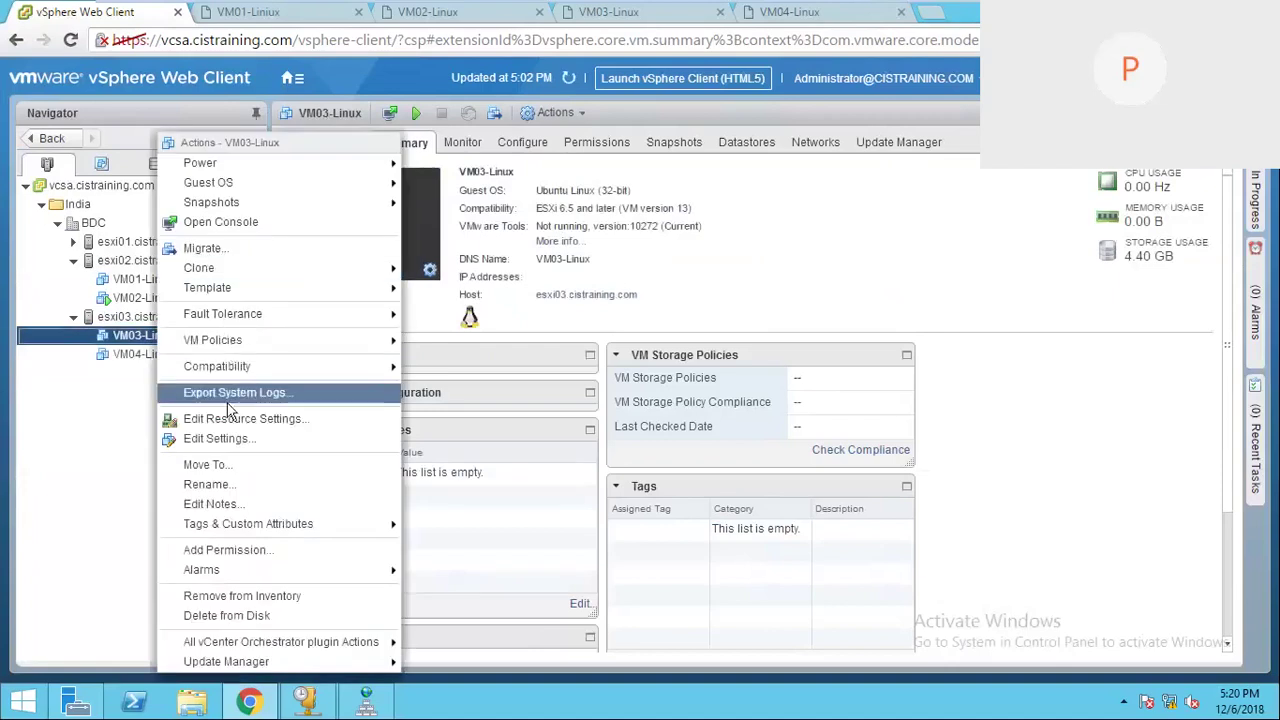
{"action": "left_click", "coordinate": [240, 437]}
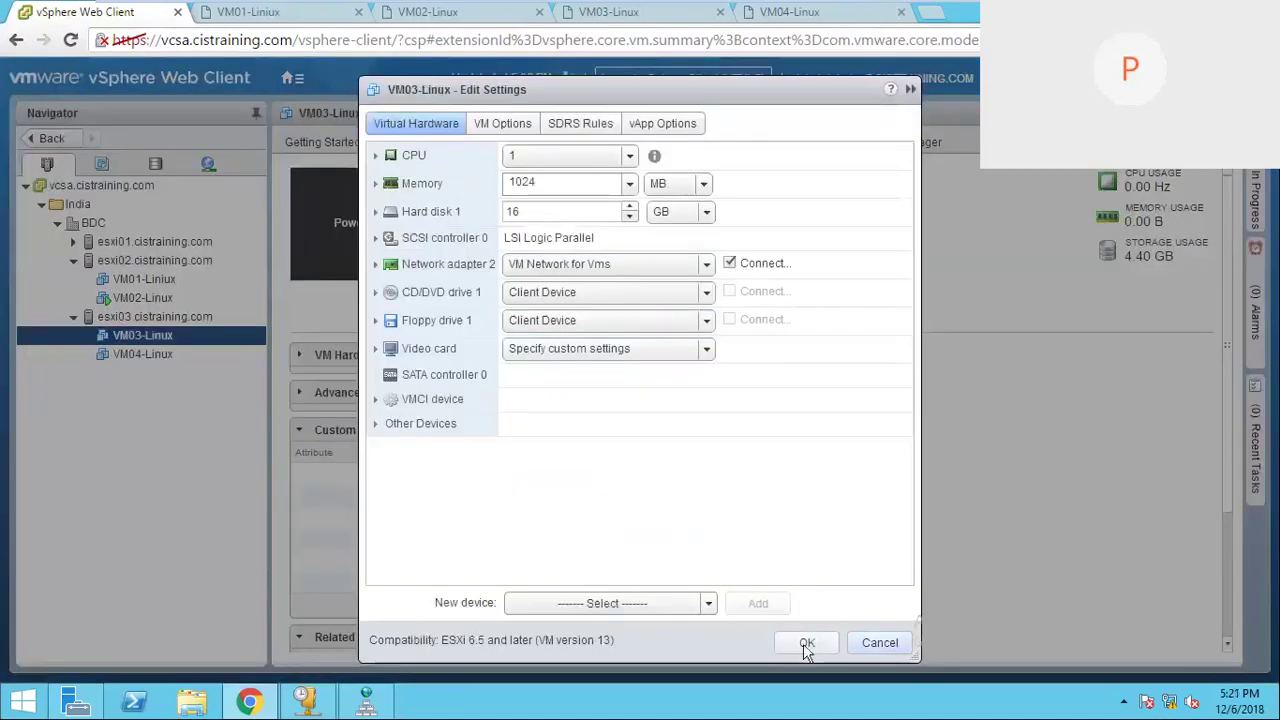
{"action": "left_click", "coordinate": [807, 643]}
{"action": "left_click", "coordinate": [160, 354], "text": "ctrl"}
{"action": "right_click", "coordinate": [160, 354]}
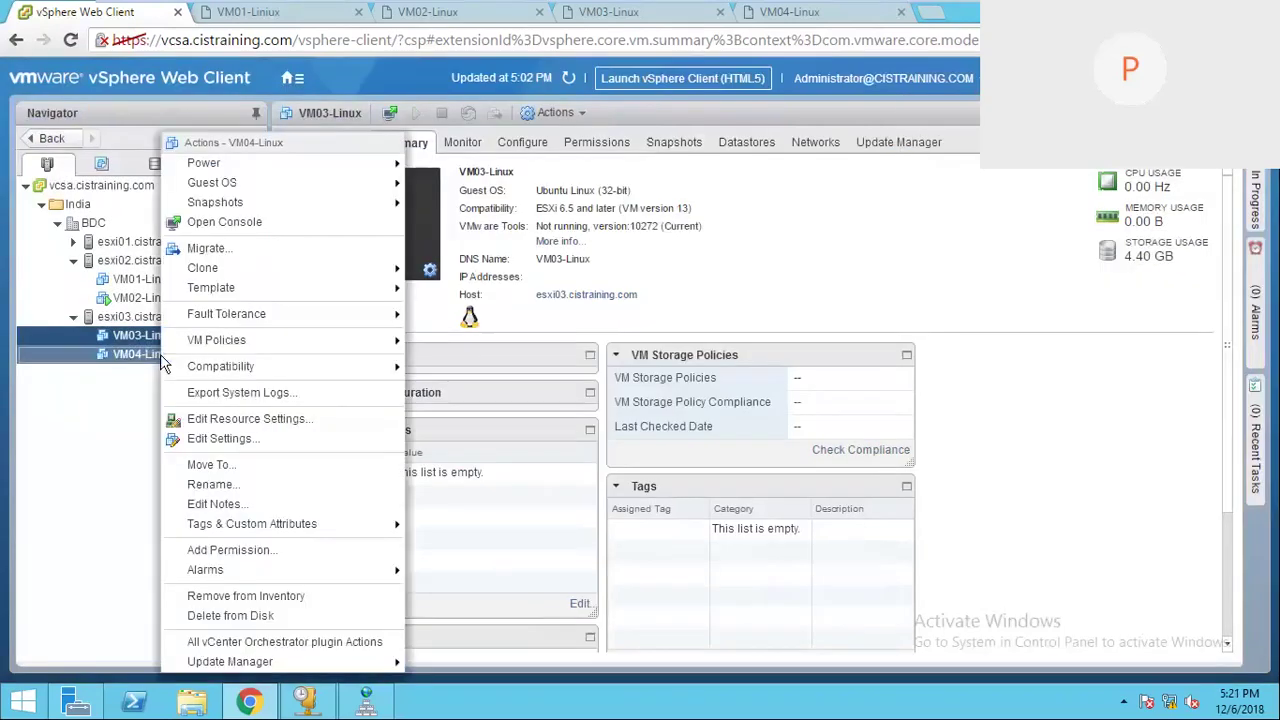
{"action": "left_click", "coordinate": [231, 447]}
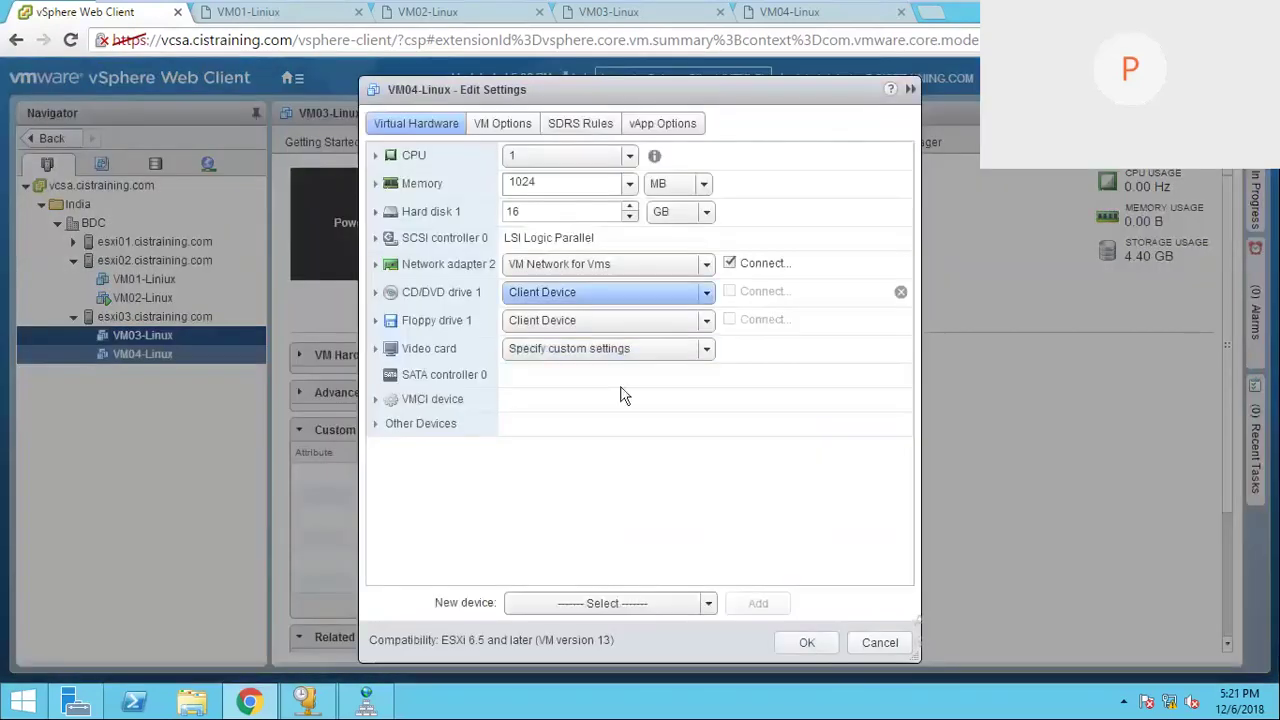
{"action": "left_click", "coordinate": [807, 643]}
Step: Check VM02-Linux's adapters, then open VM01-Linux's hardware settings
{"action": "left_click", "coordinate": [150, 298]}
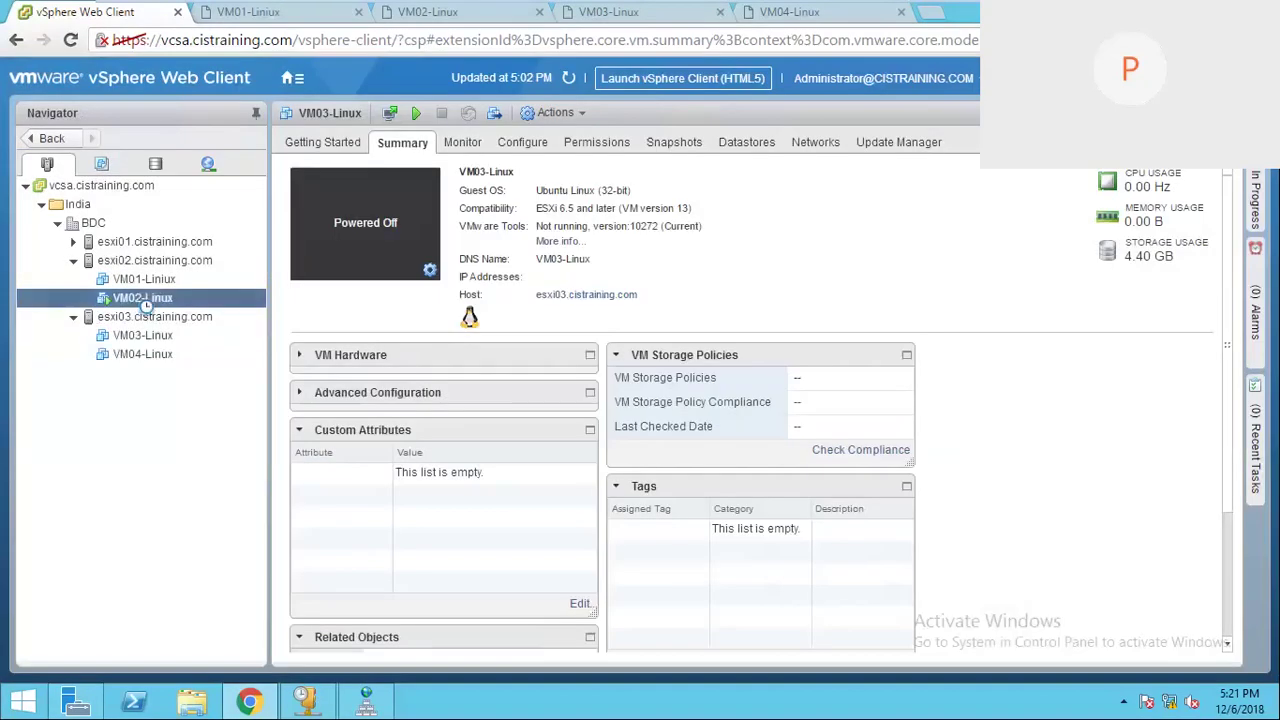
{"action": "right_click", "coordinate": [168, 306]}
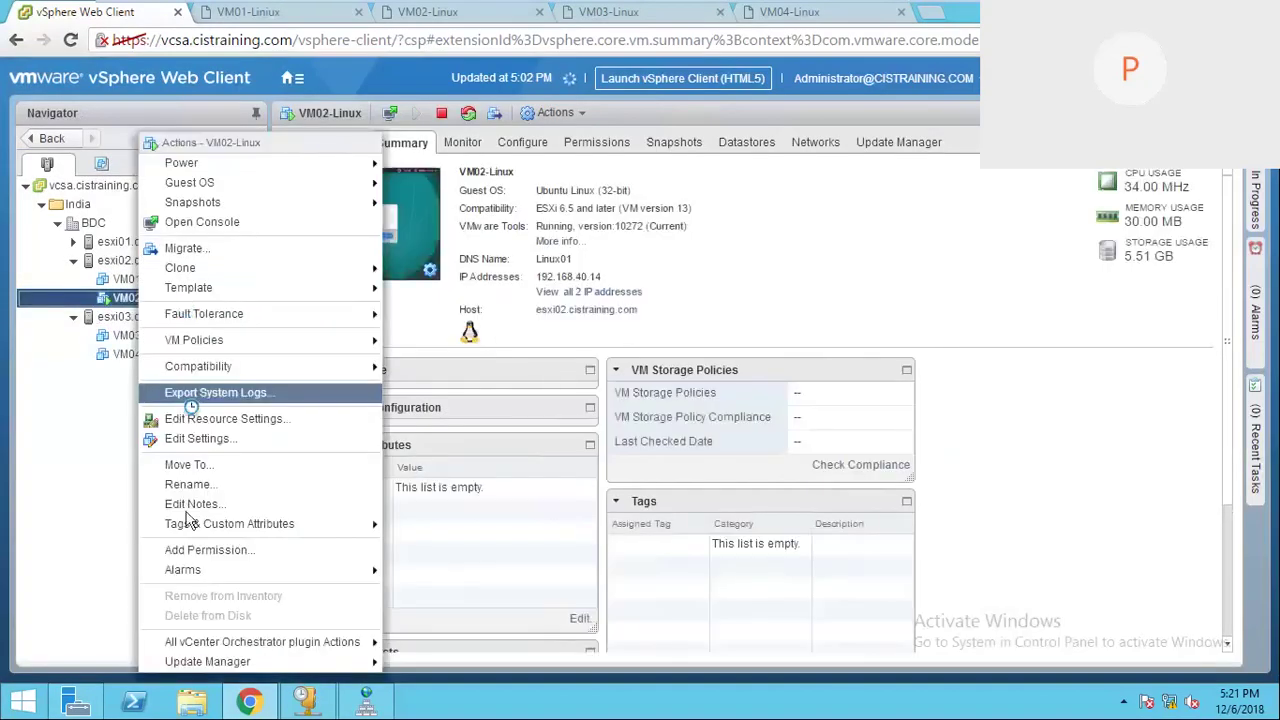
{"action": "left_click", "coordinate": [200, 438]}
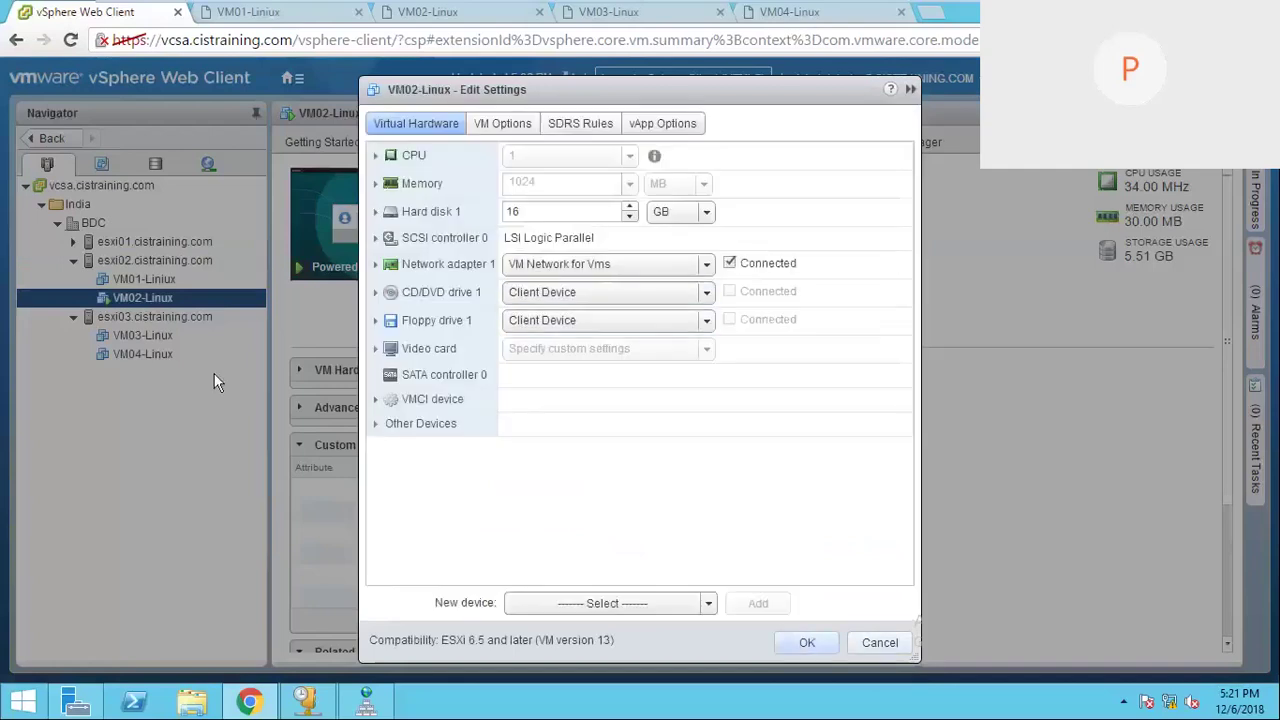
{"action": "key", "text": "Escape"}
{"action": "left_click", "coordinate": [166, 278]}
{"action": "right_click", "coordinate": [166, 278]}
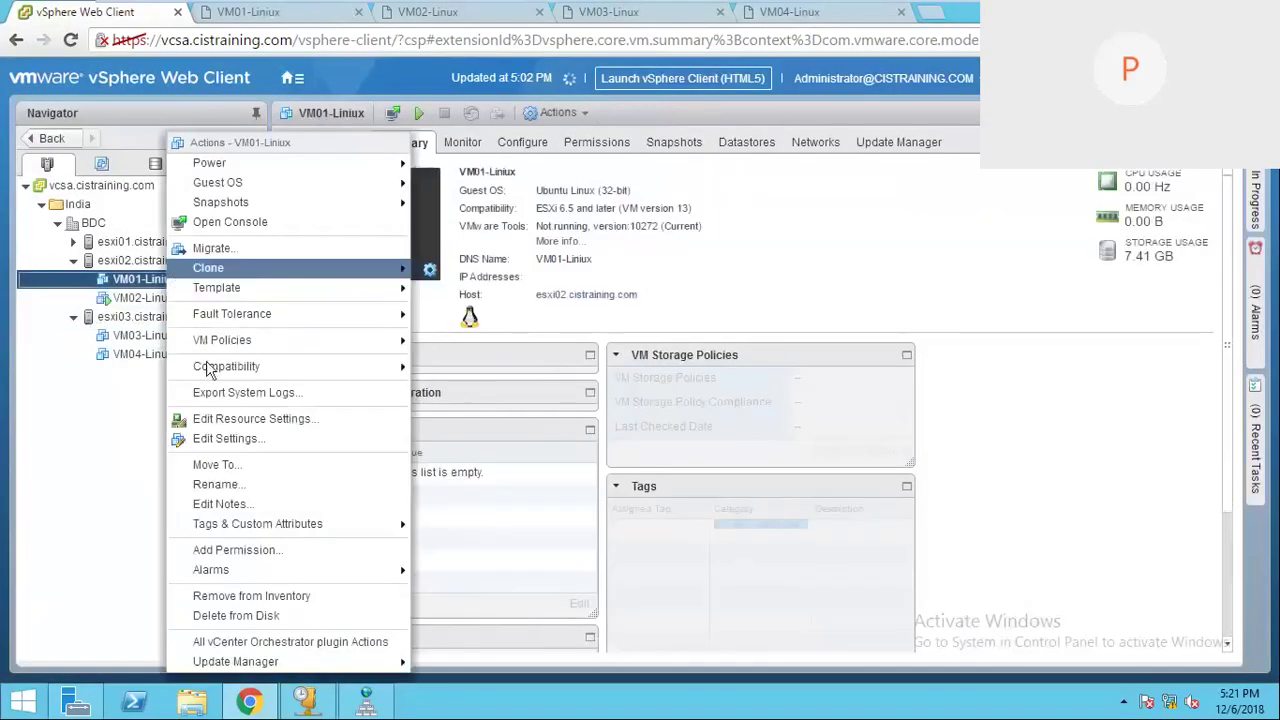
{"action": "left_click", "coordinate": [224, 439]}
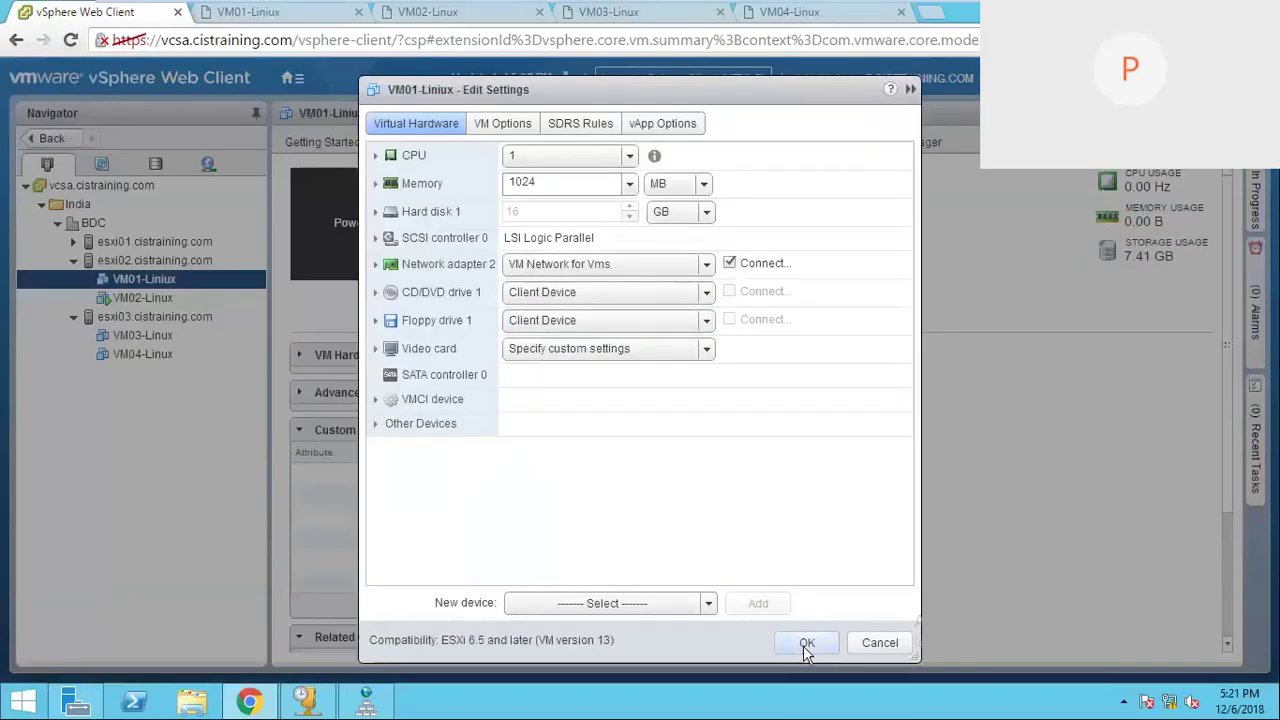
Step: Power on VM01-Linux, then view VM03-Linux's and VM04-Linux's summaries
{"action": "left_click", "coordinate": [806, 645]}
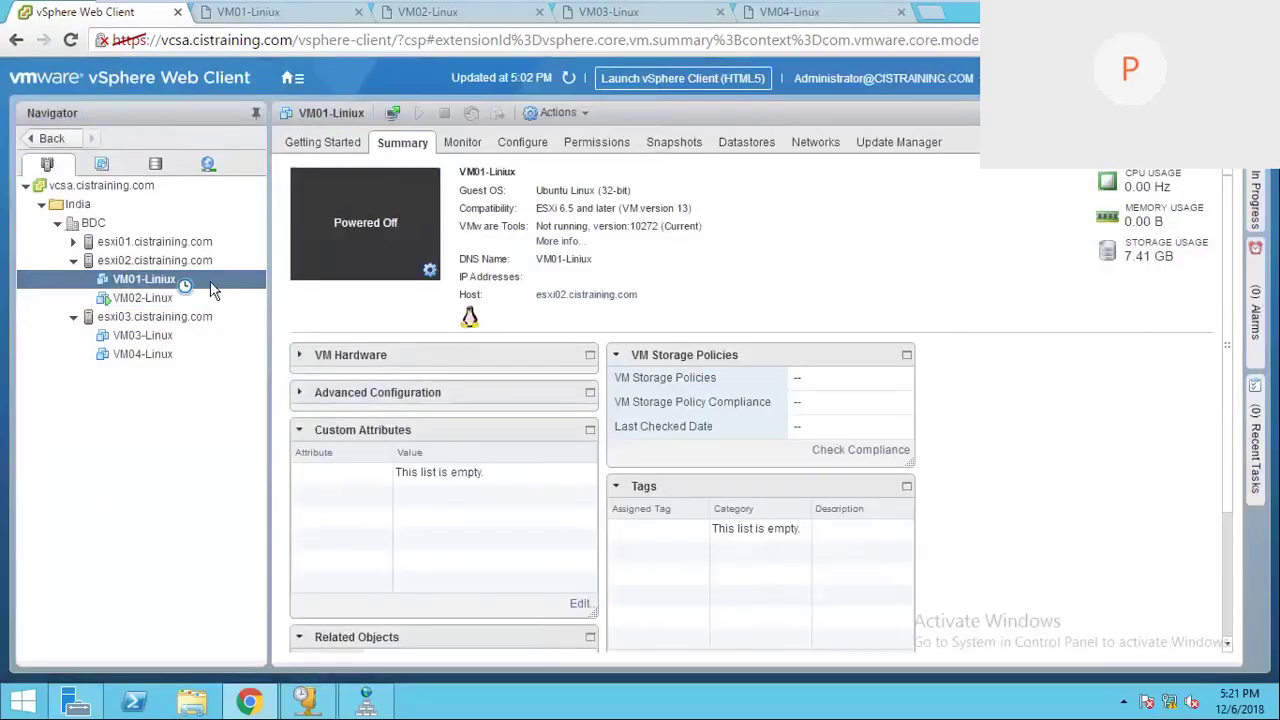
{"action": "right_click", "coordinate": [218, 288]}
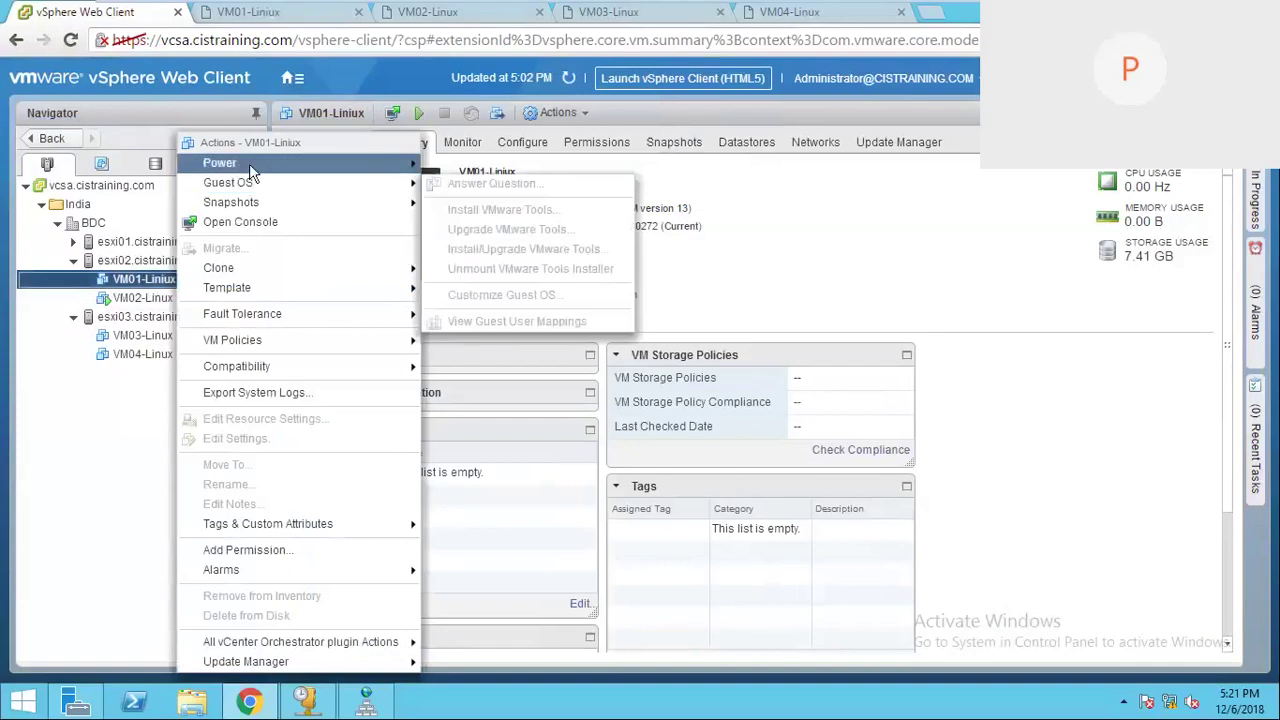
{"action": "mouse_move", "coordinate": [249, 163]}
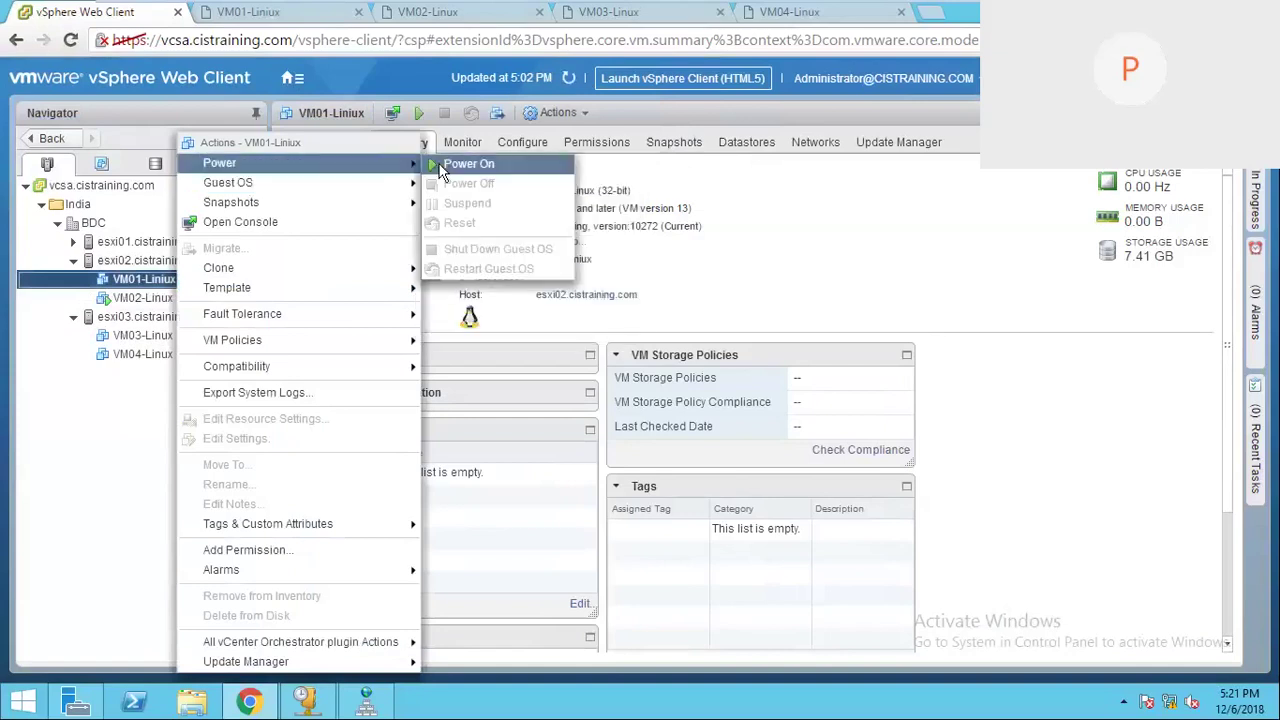
{"action": "left_click", "coordinate": [455, 164]}
{"action": "left_click", "coordinate": [133, 335]}
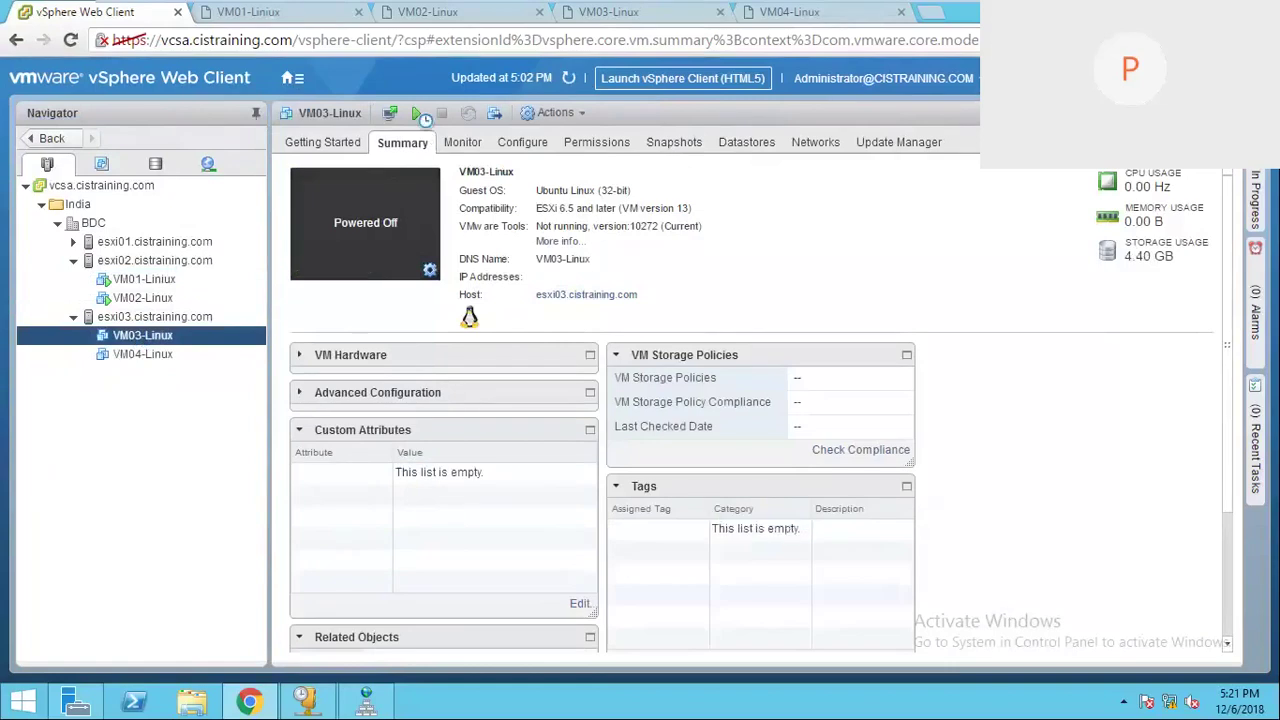
{"action": "left_click", "coordinate": [162, 357]}
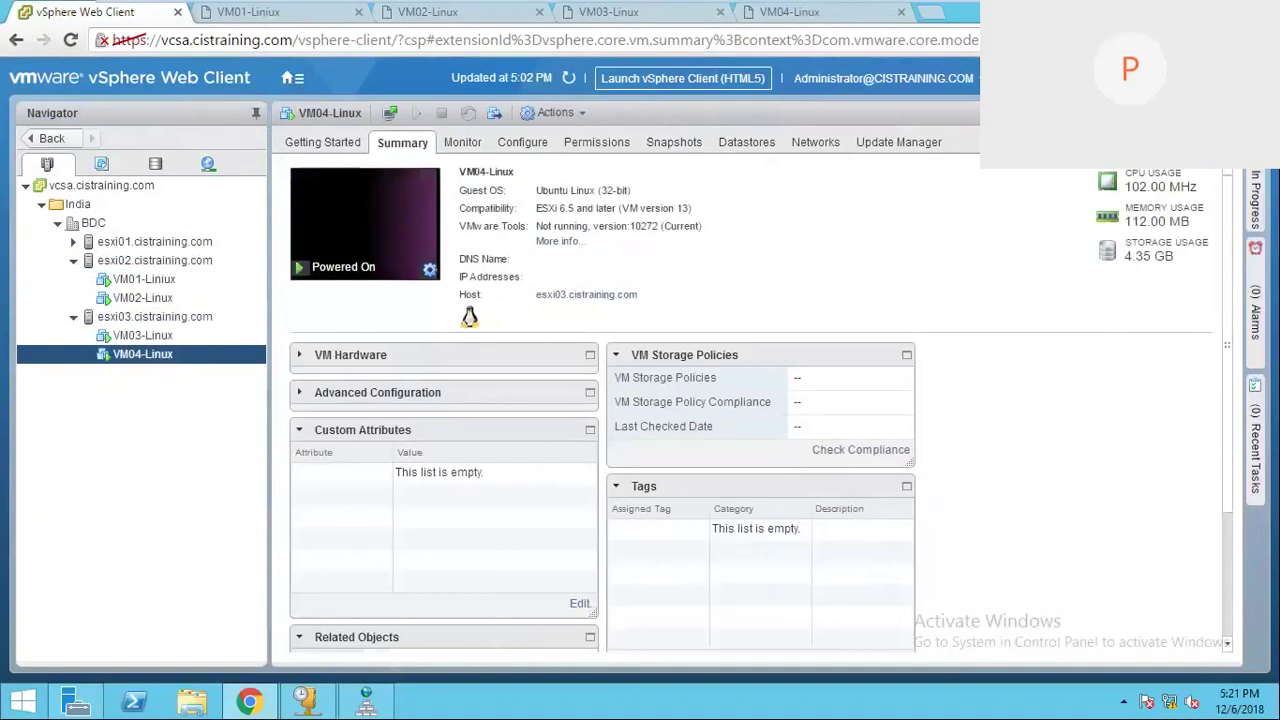
{"action": "left_click", "coordinate": [943, 82]}
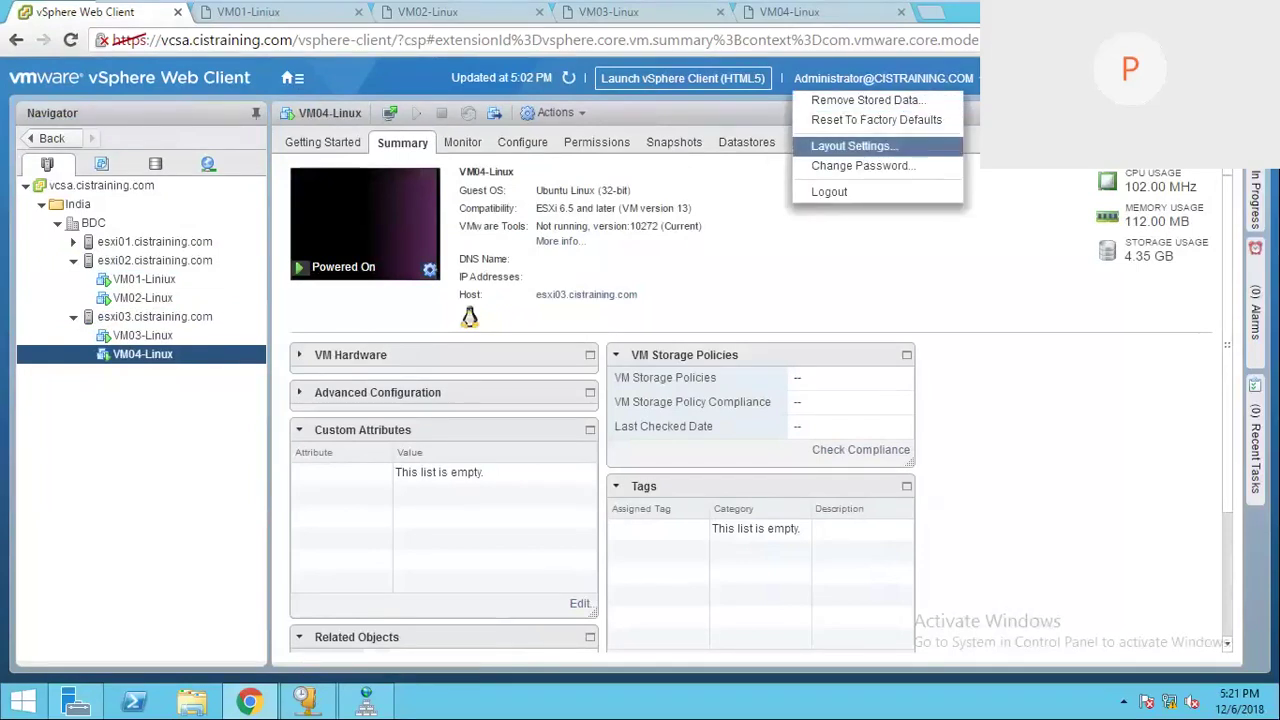
{"action": "left_click", "coordinate": [855, 146]}
{"action": "left_click", "coordinate": [549, 374]}
{"action": "left_click", "coordinate": [549, 376]}
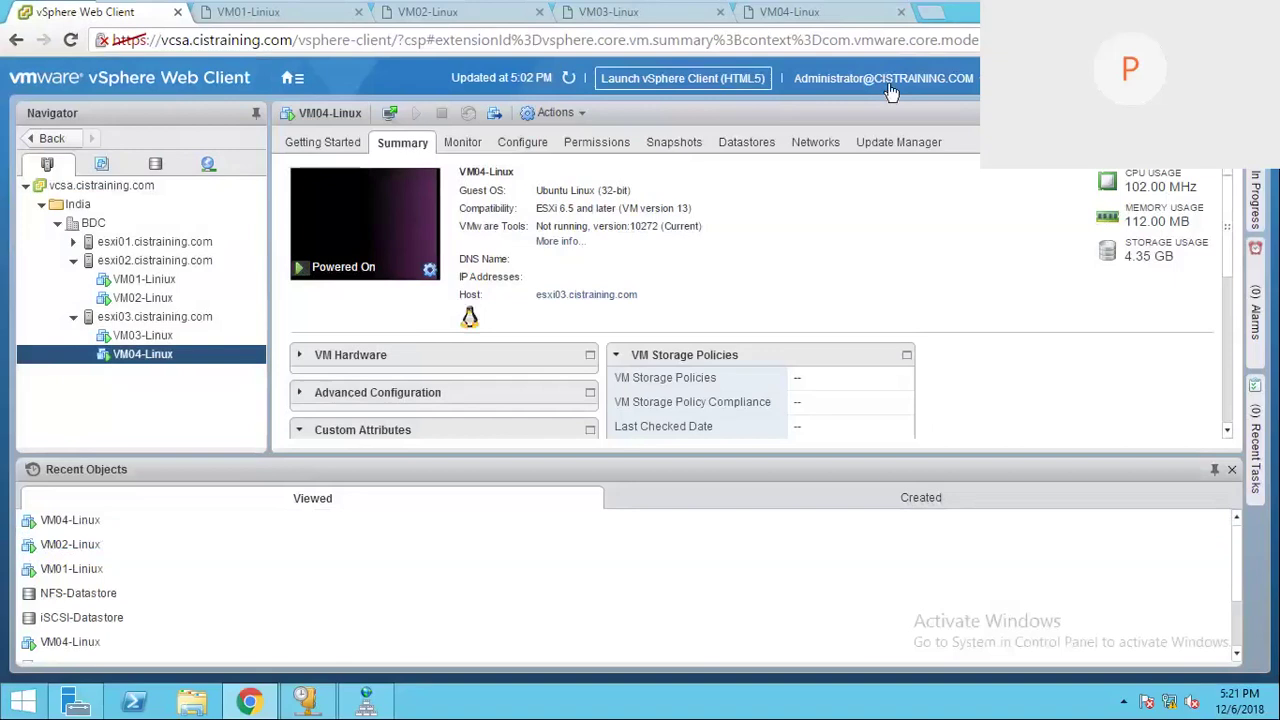
{"action": "left_click", "coordinate": [930, 88]}
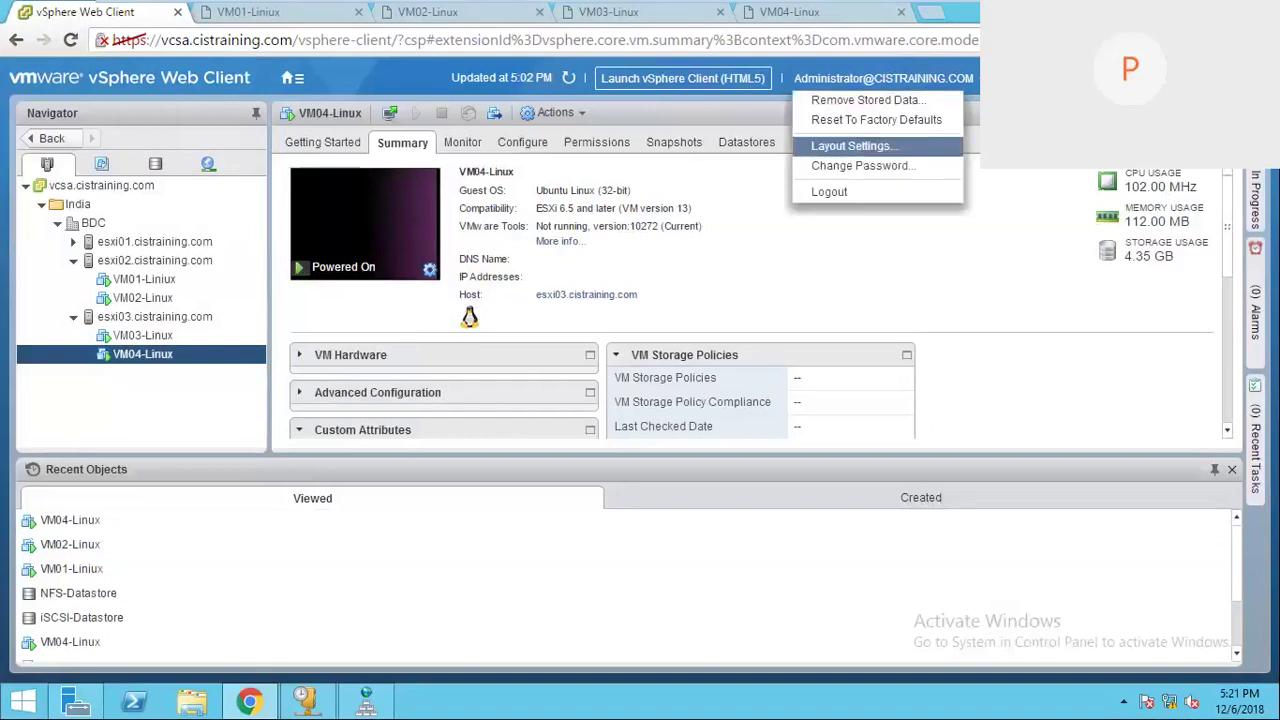
{"action": "left_click", "coordinate": [850, 146]}
{"action": "left_click", "coordinate": [549, 373]}
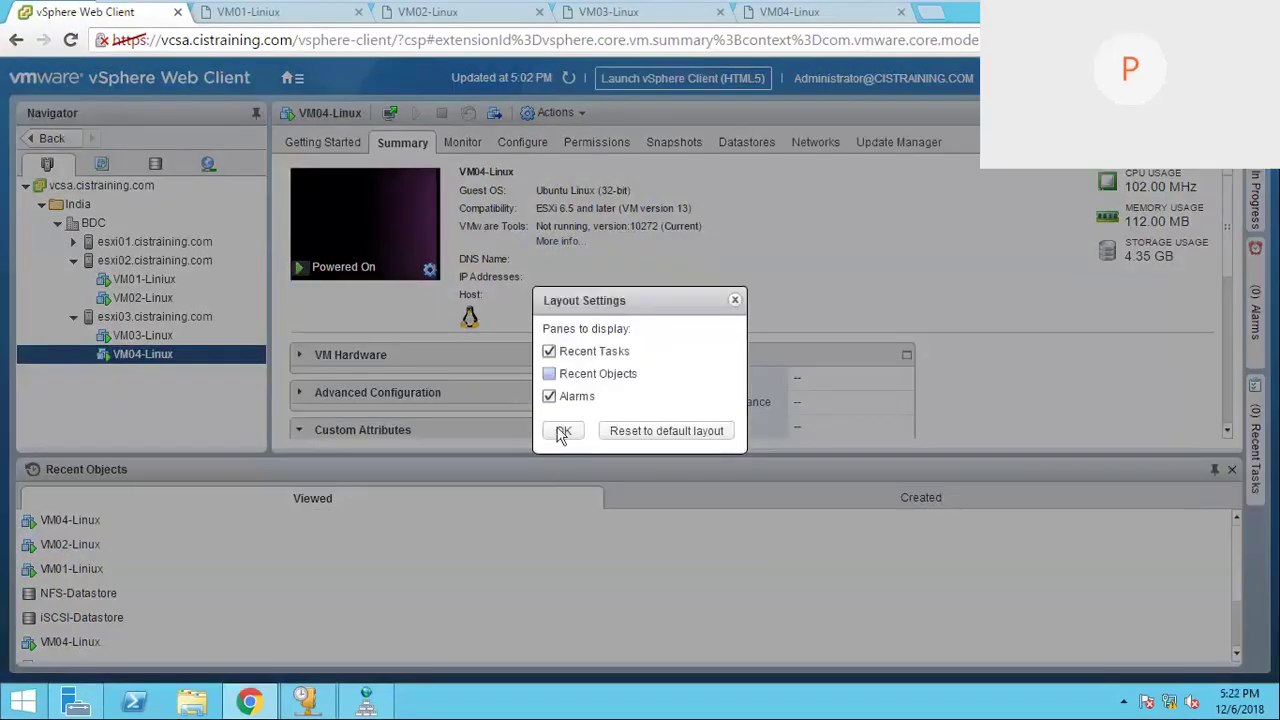
{"action": "left_click", "coordinate": [563, 431]}
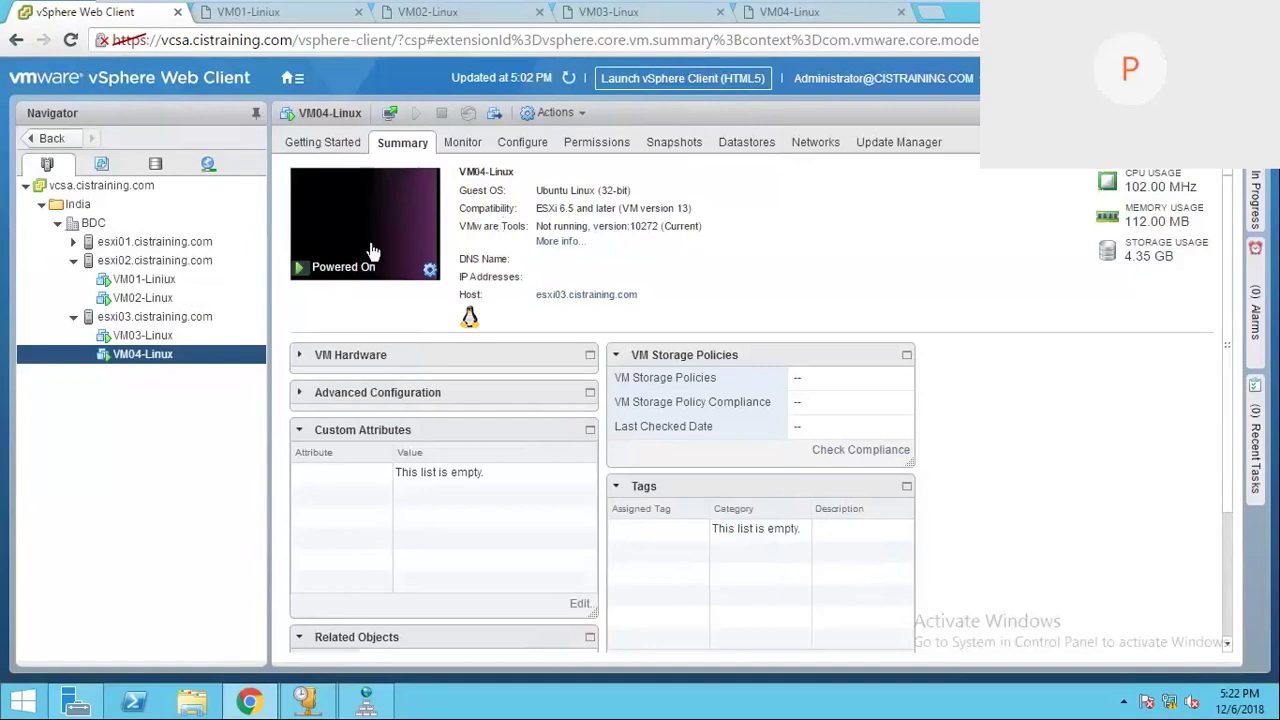
Step: Step through the VM03, VM02, VM01 and VM04-Linux summaries, ending on VM01-Linux on esxi02
{"action": "left_click", "coordinate": [150, 335]}
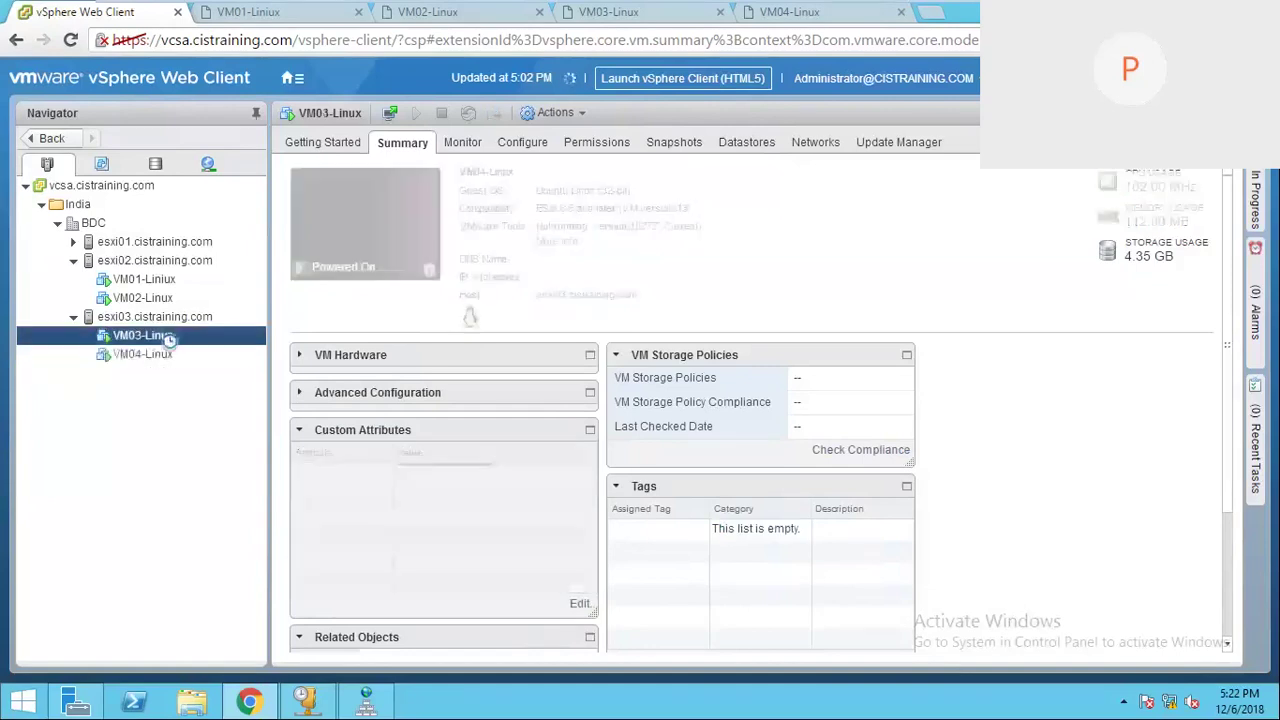
{"action": "left_click", "coordinate": [152, 298]}
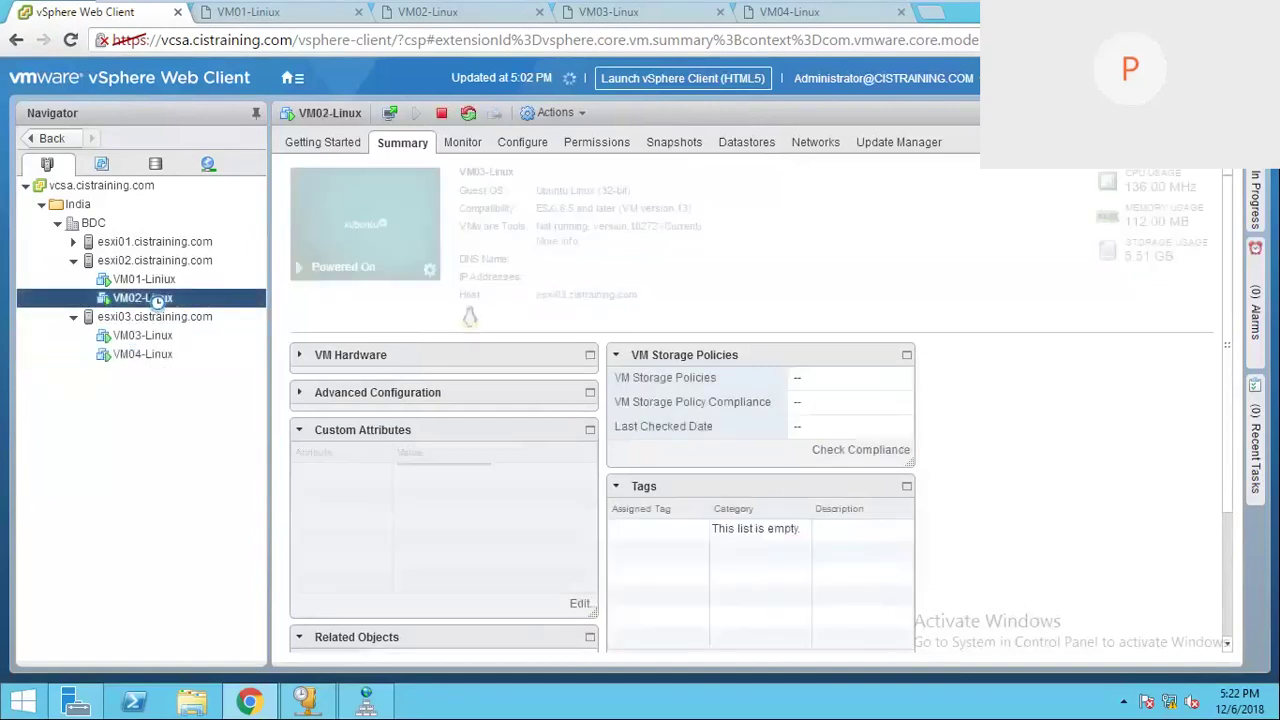
{"action": "left_click", "coordinate": [160, 280]}
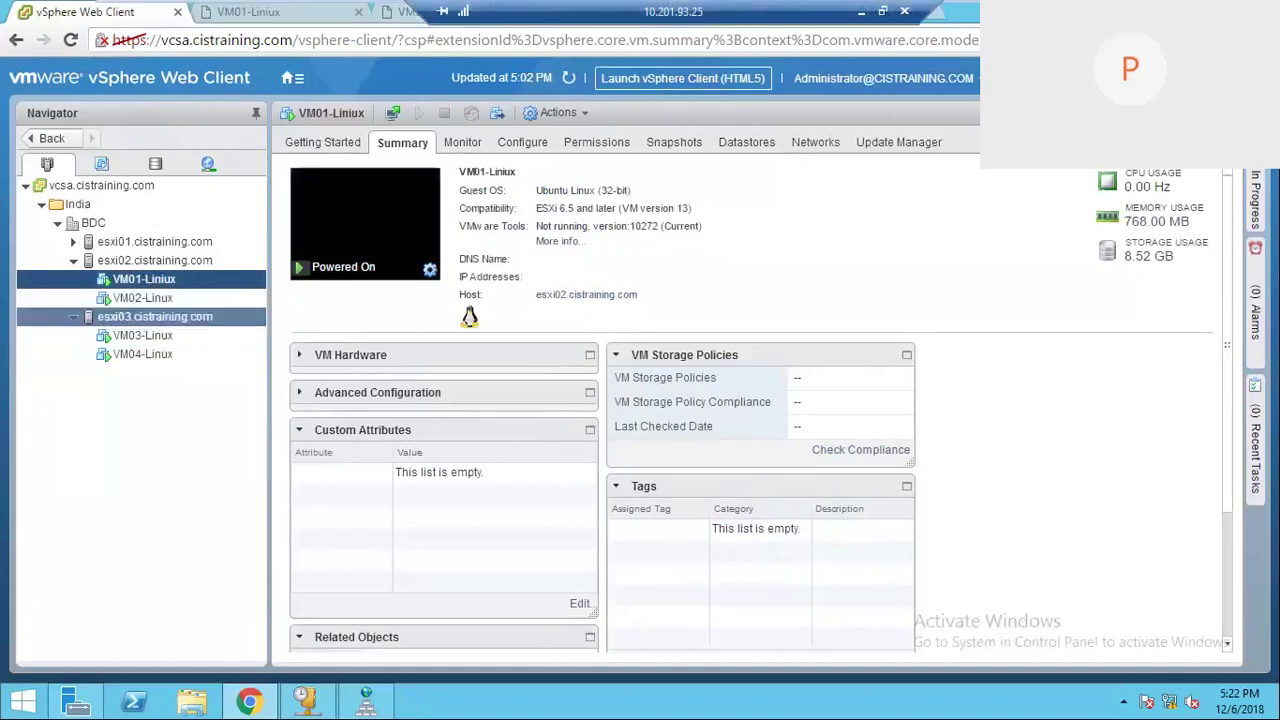
{"action": "left_click", "coordinate": [140, 316]}
{"action": "left_click", "coordinate": [140, 336]}
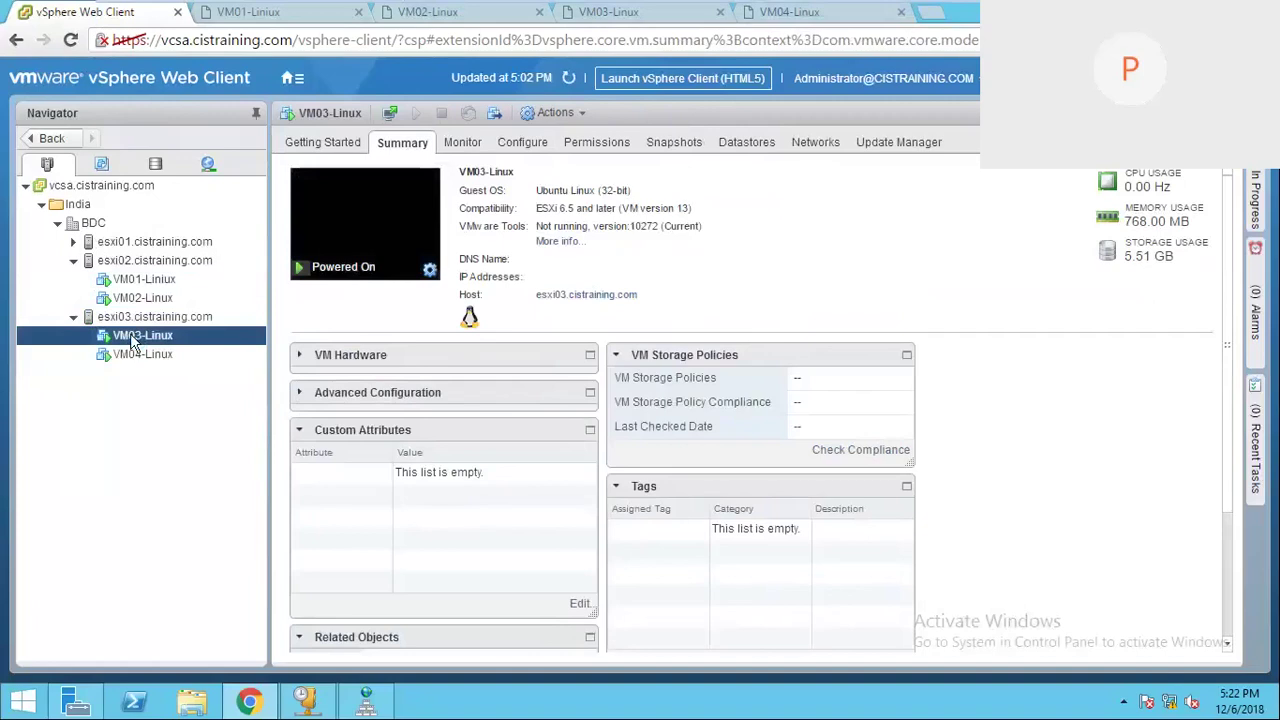
{"action": "left_click", "coordinate": [135, 353]}
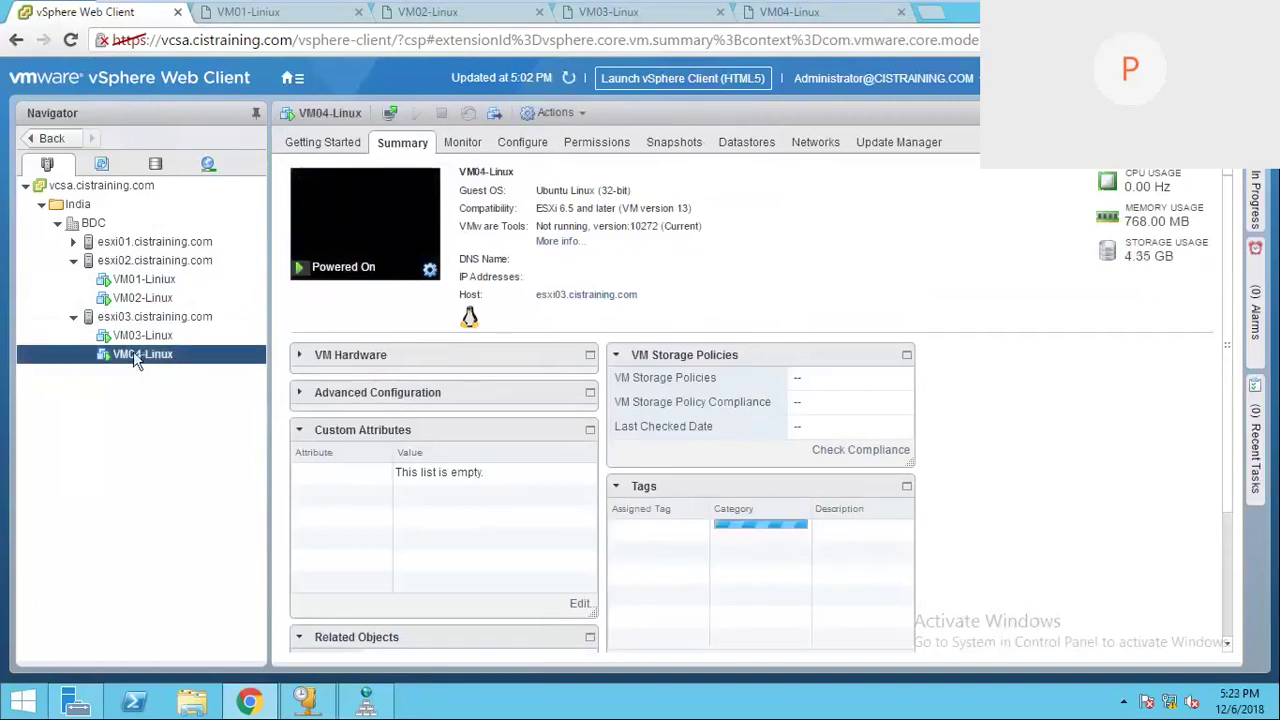
{"action": "left_click", "coordinate": [142, 337]}
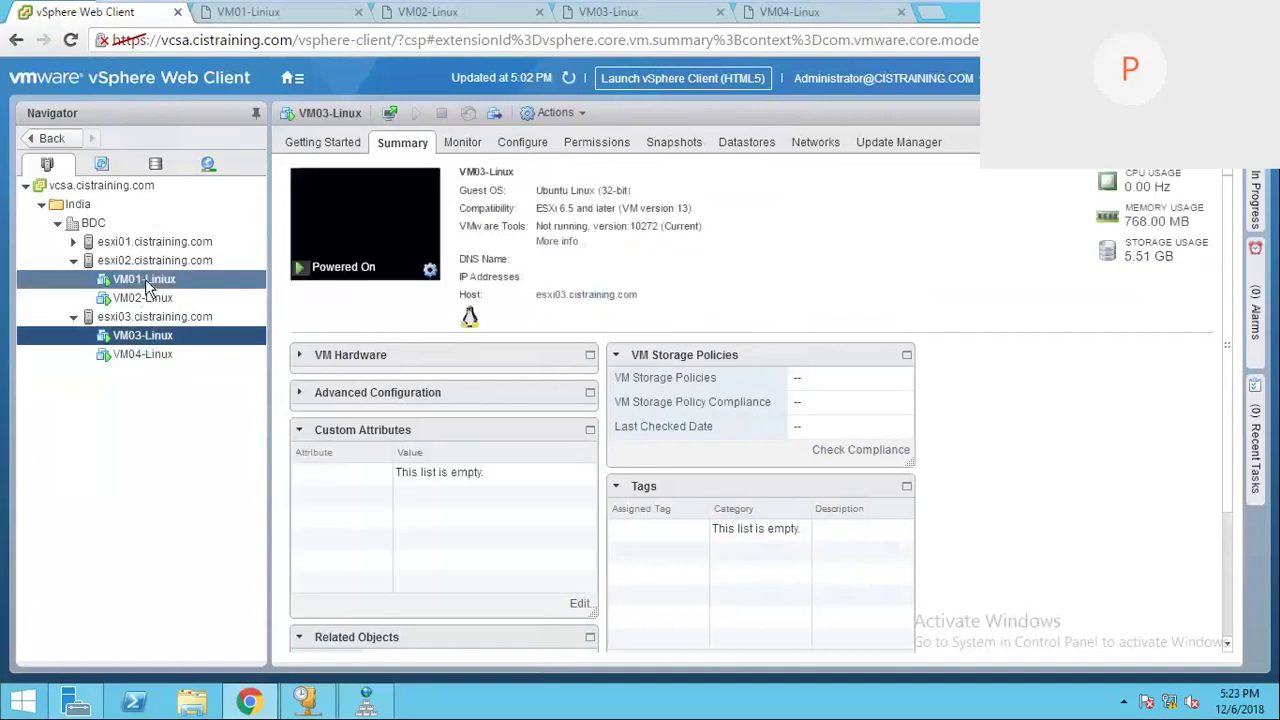
{"action": "left_click", "coordinate": [145, 283]}
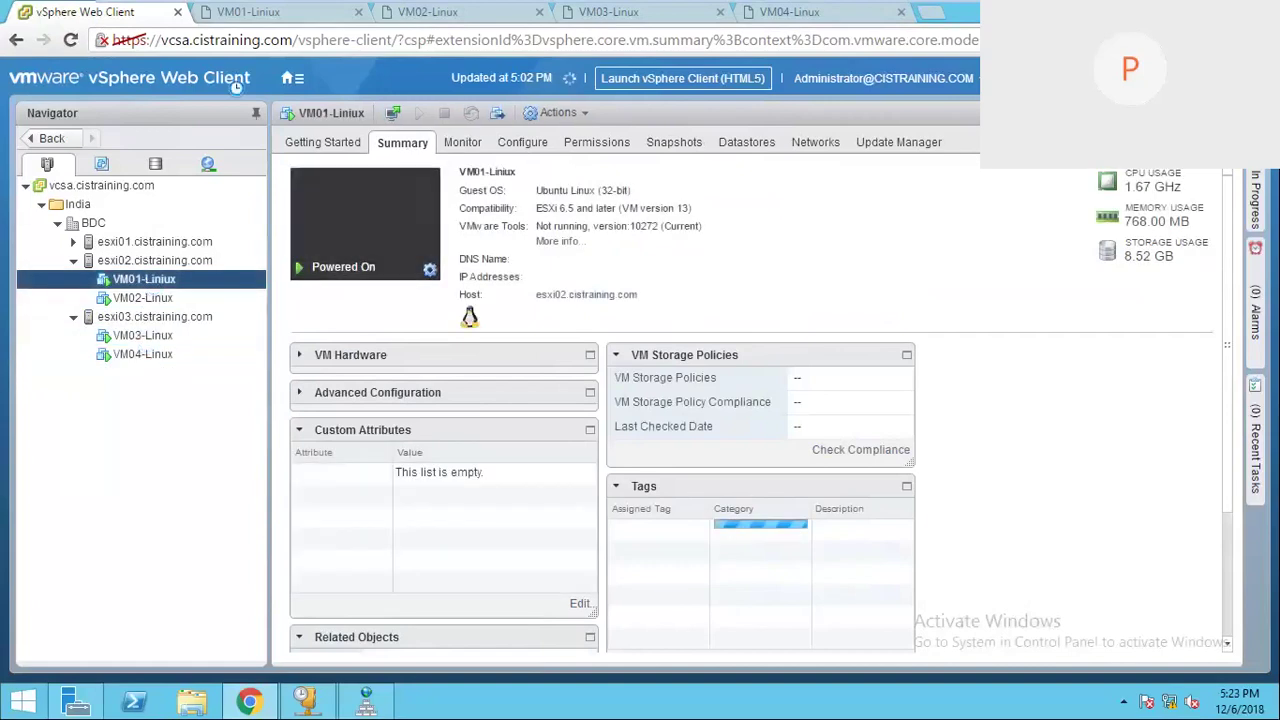
Step: Refresh the Web Client inventory and reload the disconnected VM01-Linux console
{"action": "left_click", "coordinate": [250, 14]}
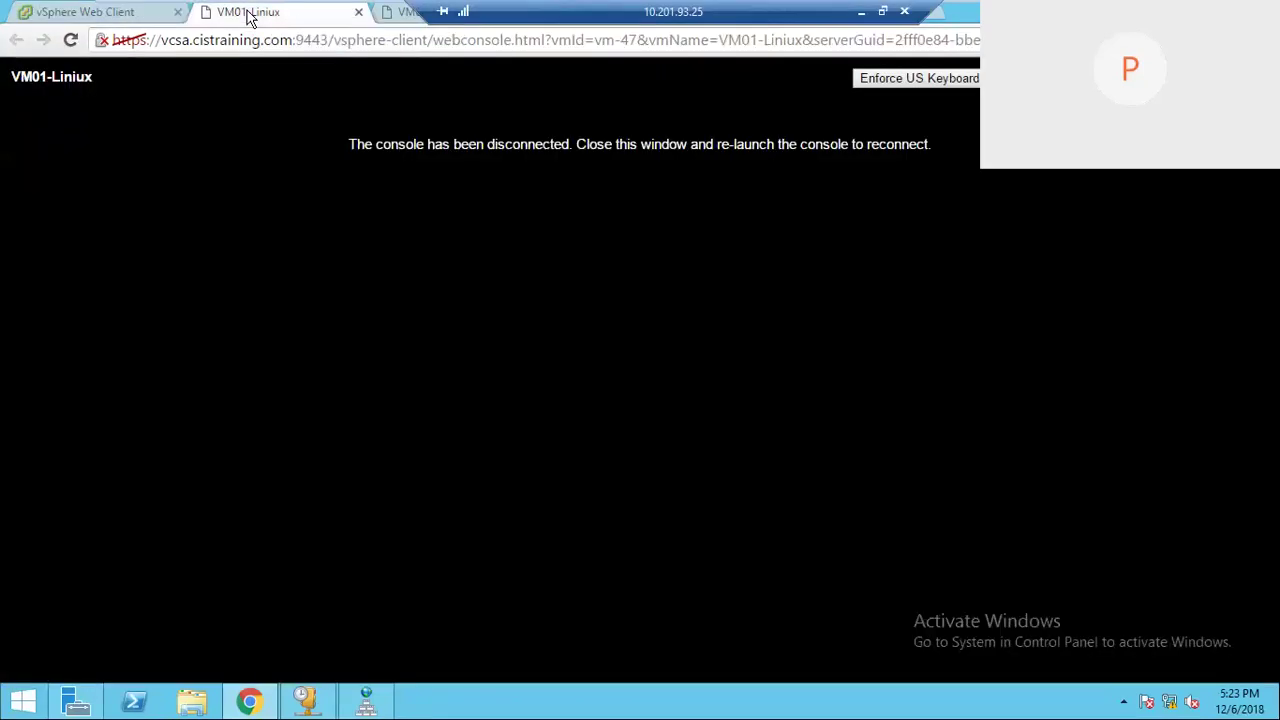
{"action": "left_click", "coordinate": [112, 14]}
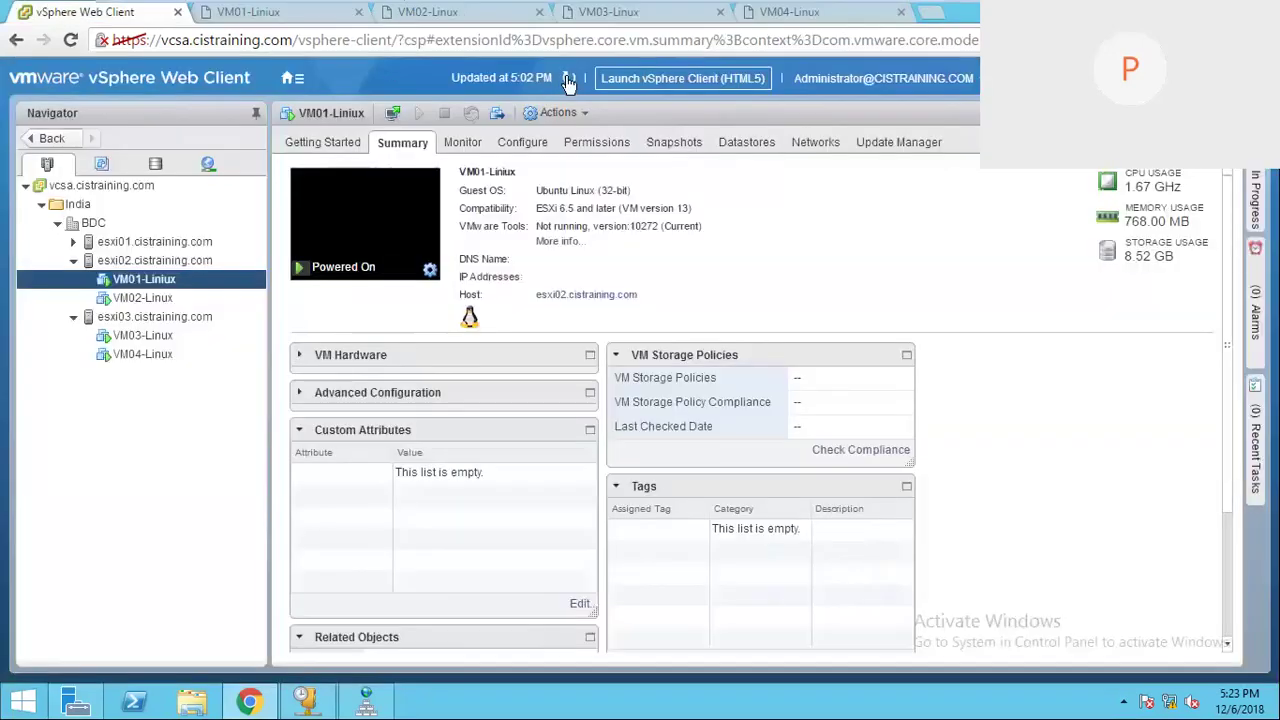
{"action": "left_click", "coordinate": [568, 79]}
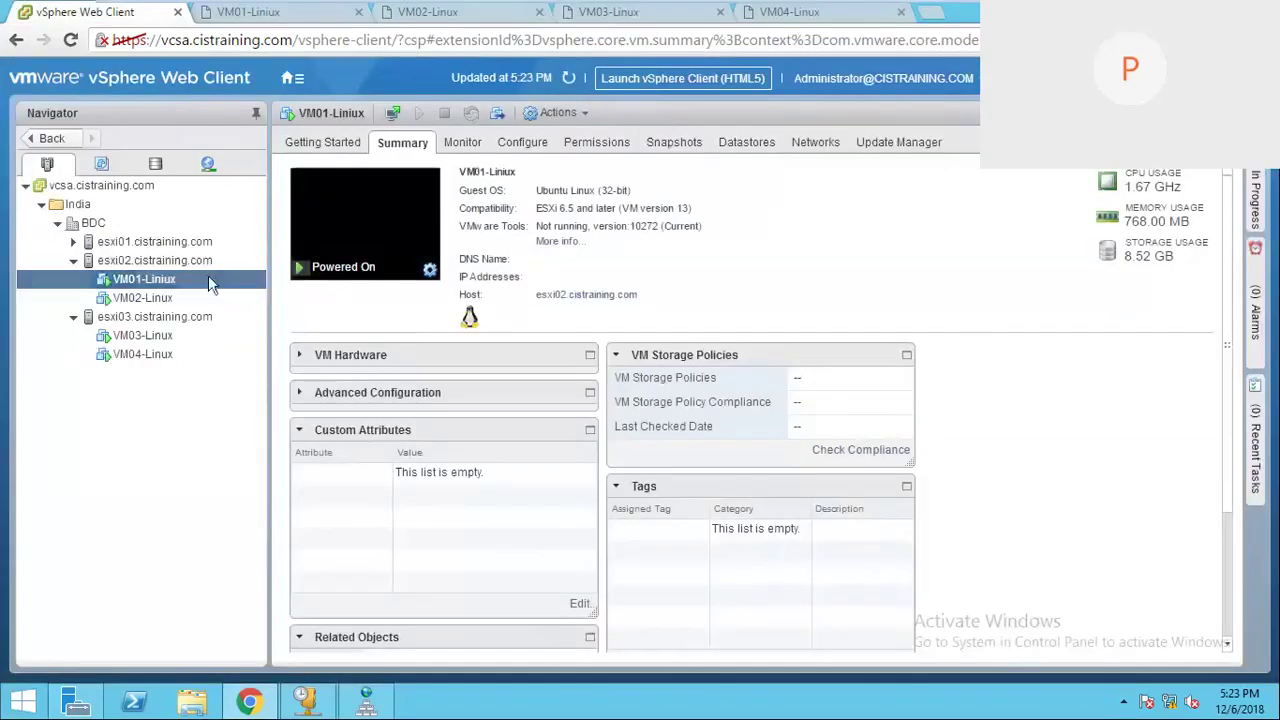
{"action": "left_click", "coordinate": [284, 14]}
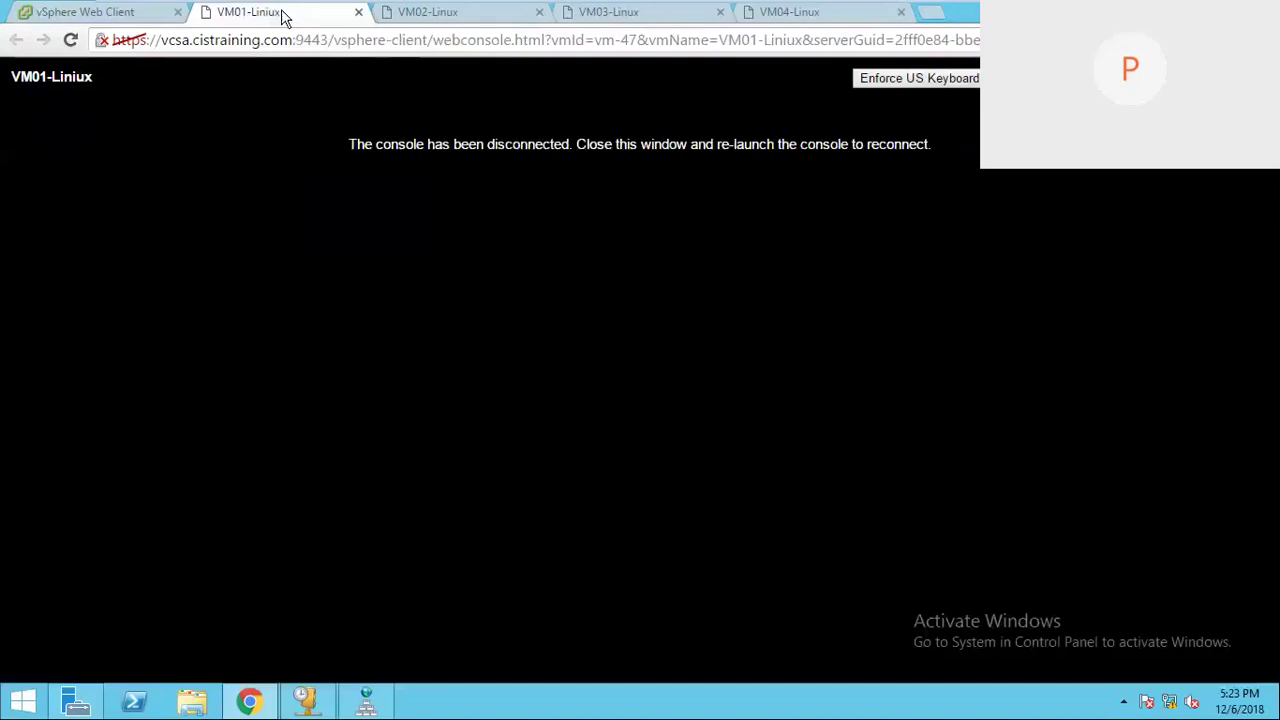
{"action": "right_click", "coordinate": [284, 14]}
{"action": "left_click", "coordinate": [318, 60]}
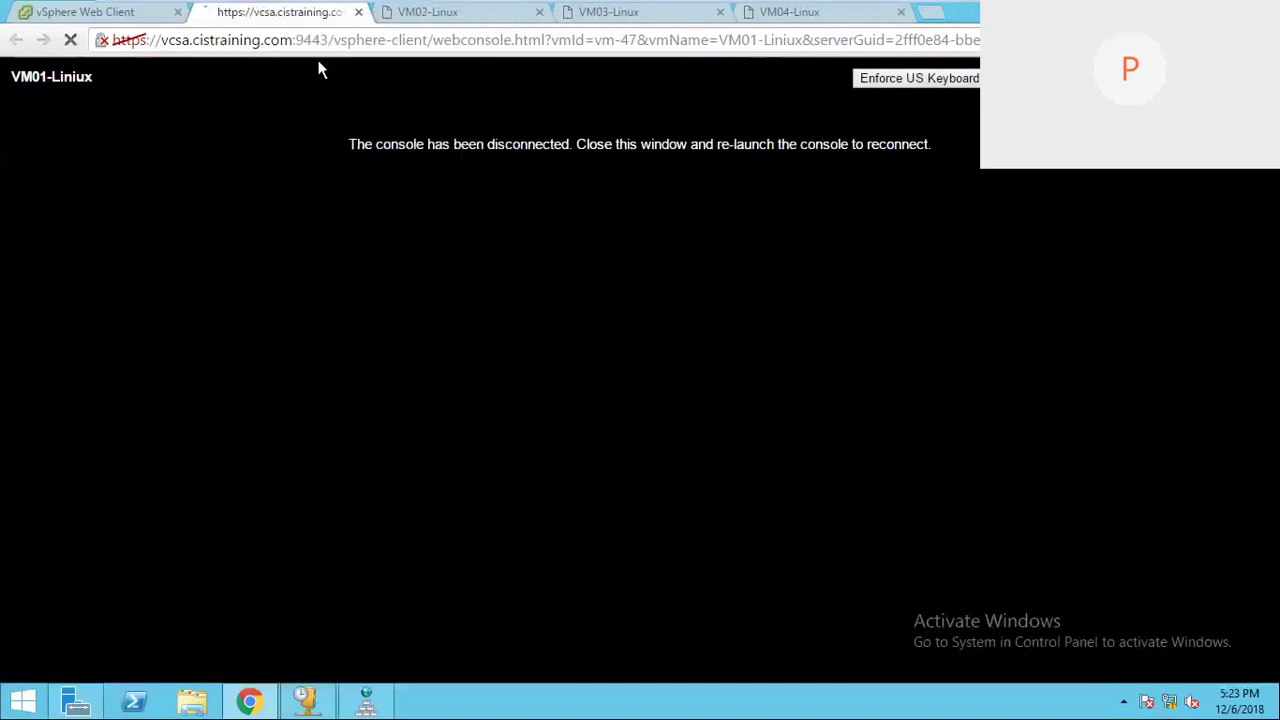
Step: Check the VM02-Linux console login screen and reload the VM04-Linux console
{"action": "left_click", "coordinate": [442, 14]}
{"action": "right_click", "coordinate": [450, 14]}
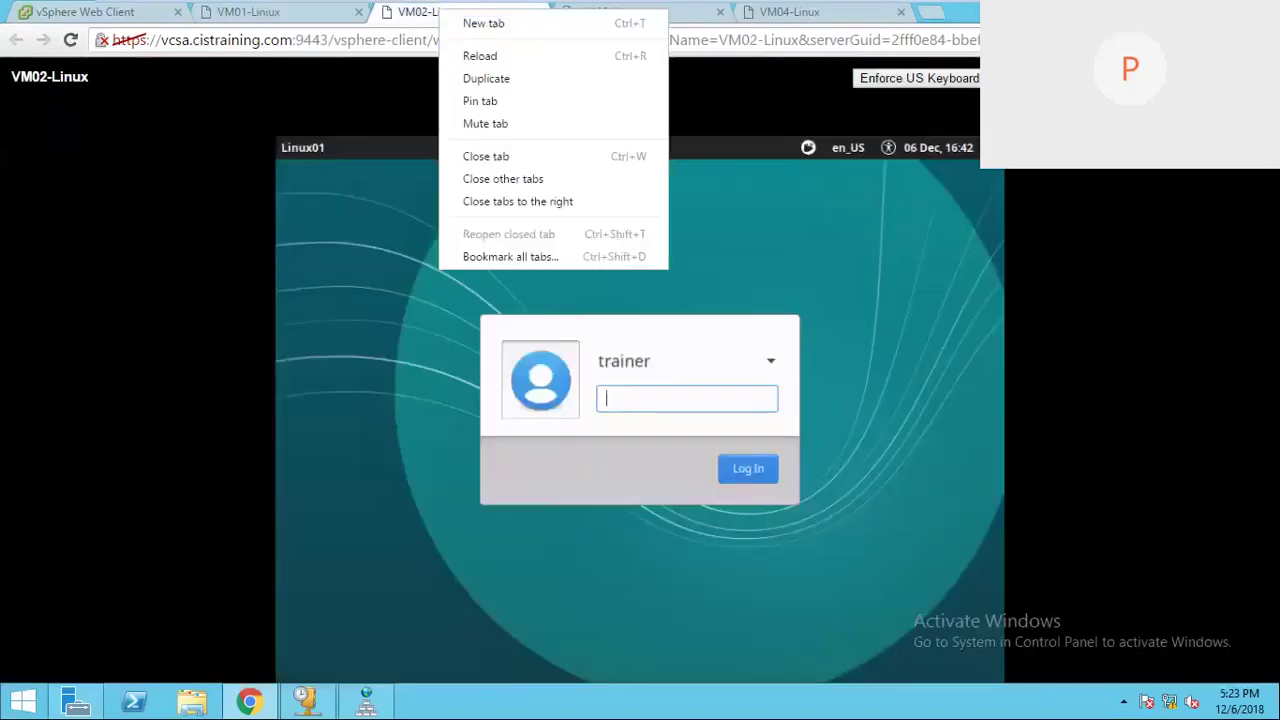
{"action": "left_click", "coordinate": [811, 14]}
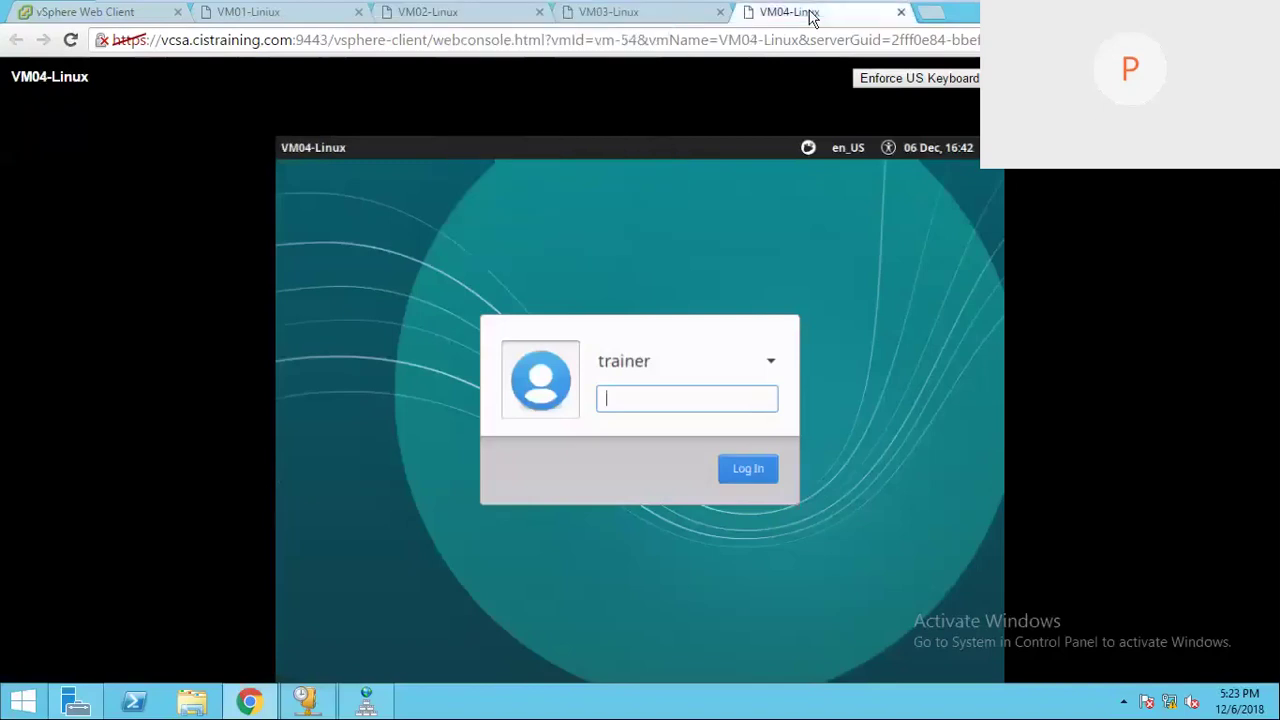
{"action": "right_click", "coordinate": [811, 14]}
{"action": "left_click", "coordinate": [850, 52]}
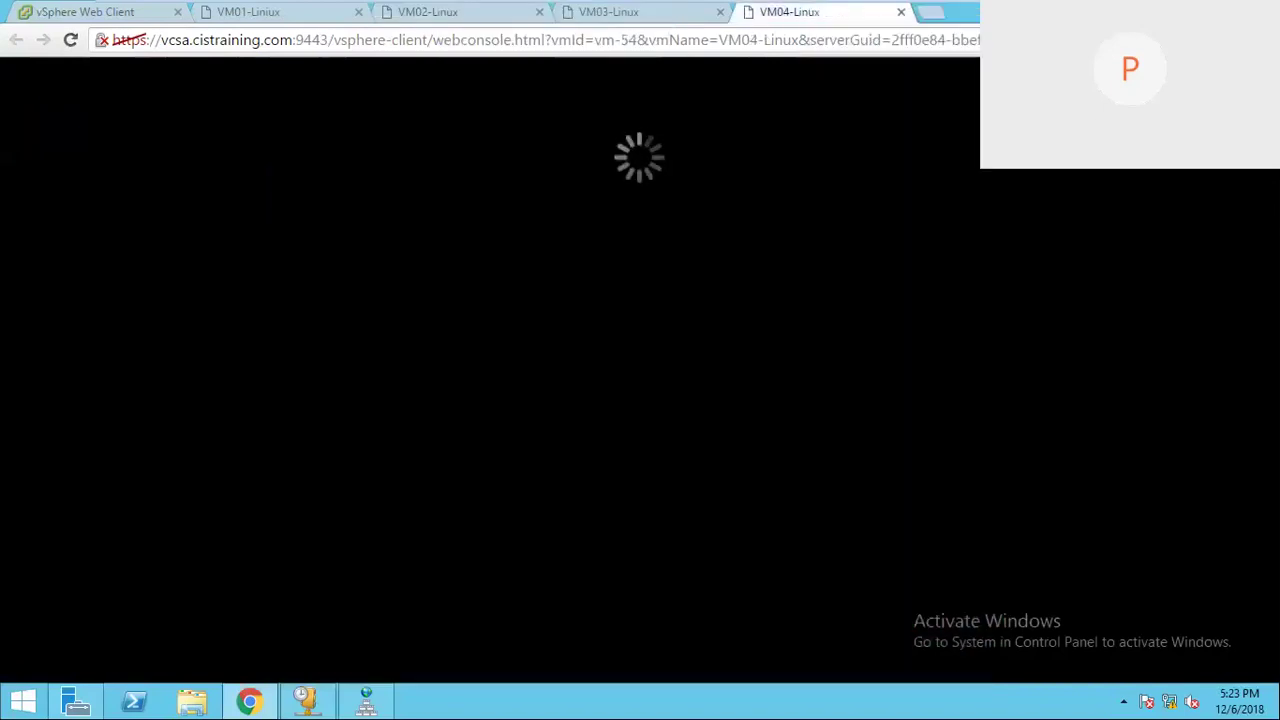
Step: Reload the VM03-Linux console, confirm VM01's login screen, and return to a maximised Web Client
{"action": "key", "text": "super+Down"}
{"action": "left_click", "coordinate": [590, 112]}
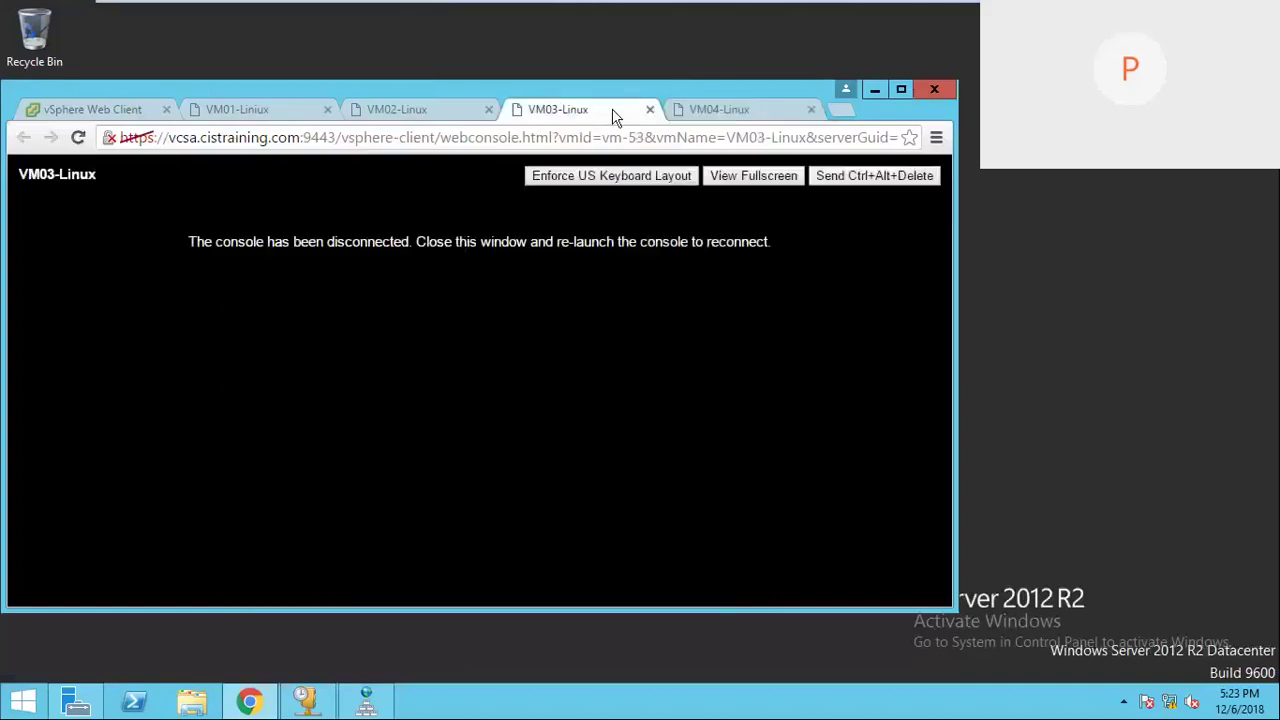
{"action": "right_click", "coordinate": [614, 116]}
{"action": "left_click", "coordinate": [617, 151]}
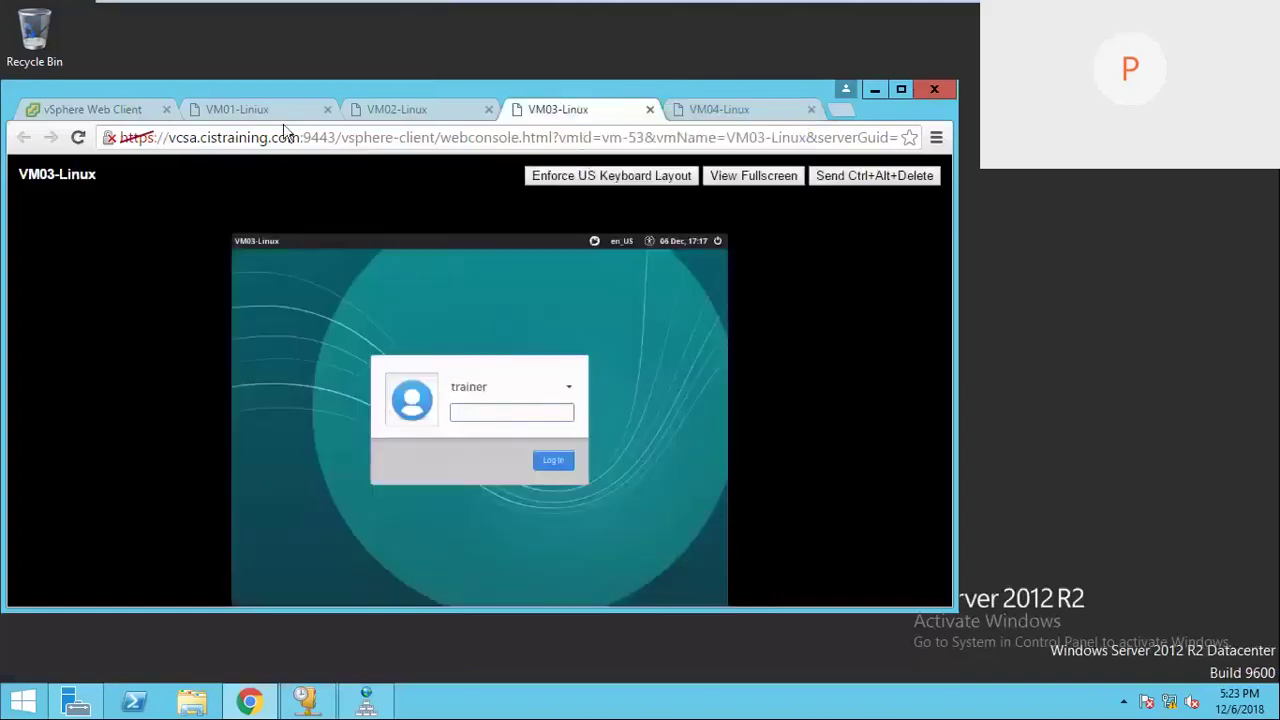
{"action": "left_click", "coordinate": [277, 112]}
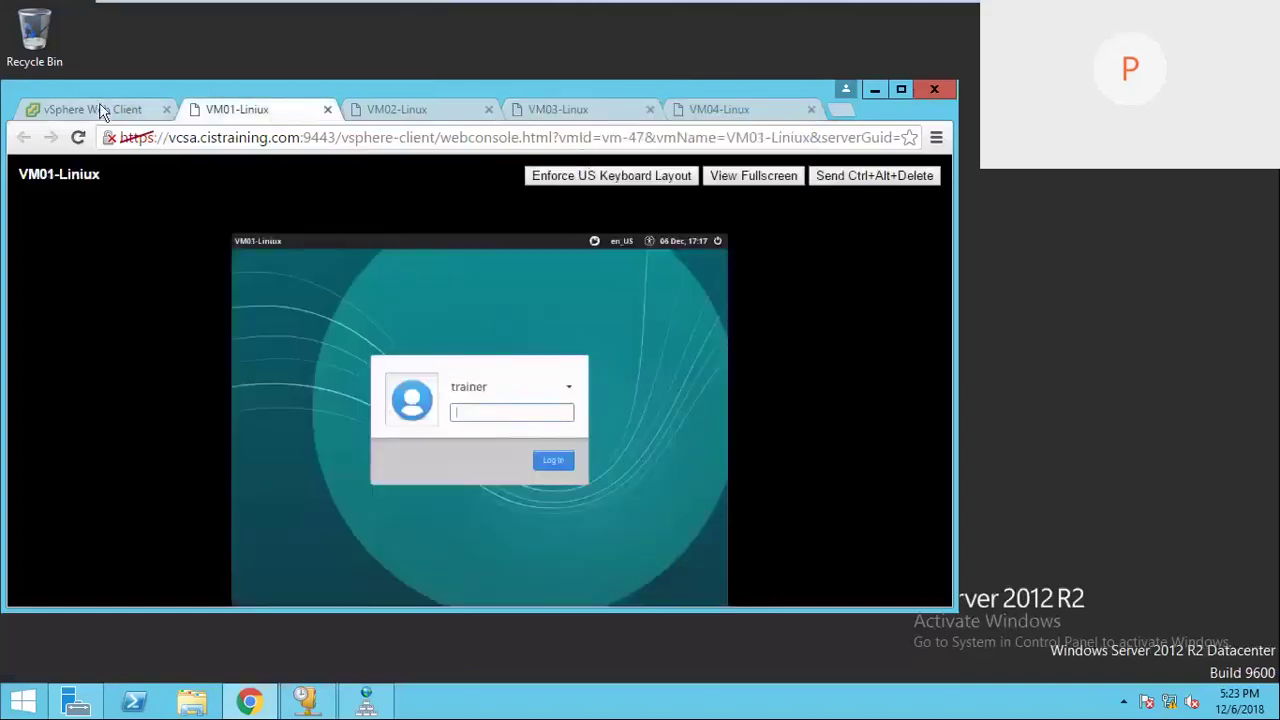
{"action": "left_click", "coordinate": [100, 110]}
{"action": "left_click", "coordinate": [901, 90]}
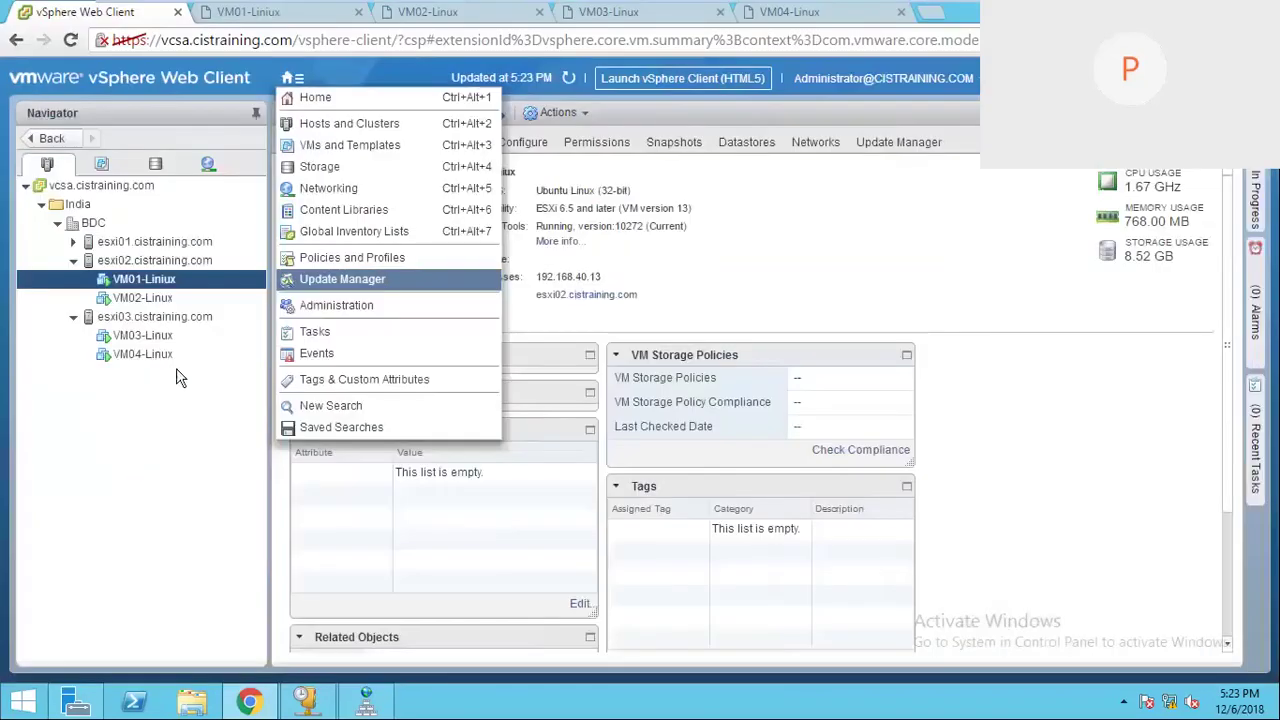
Step: Check the IP addresses of VM02, VM03 and VM04-Linux, then select host esxi02
{"action": "left_click", "coordinate": [178, 377]}
{"action": "left_click", "coordinate": [163, 300]}
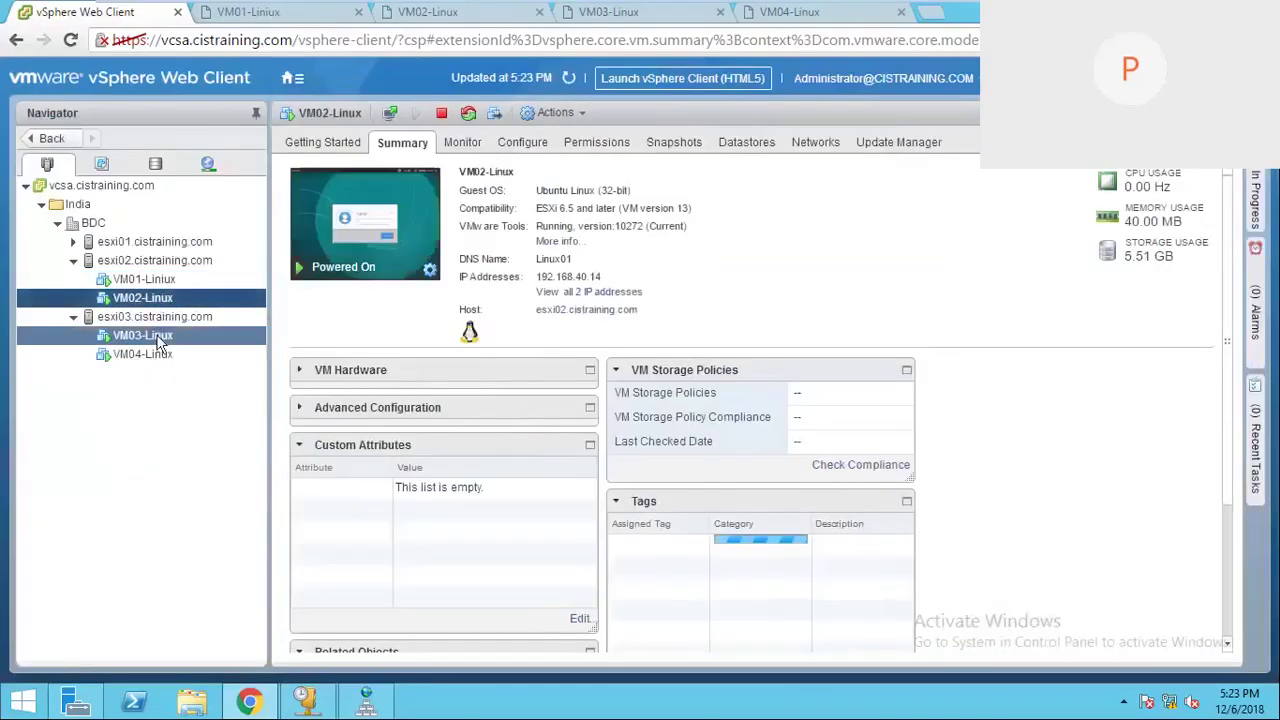
{"action": "left_click", "coordinate": [160, 338]}
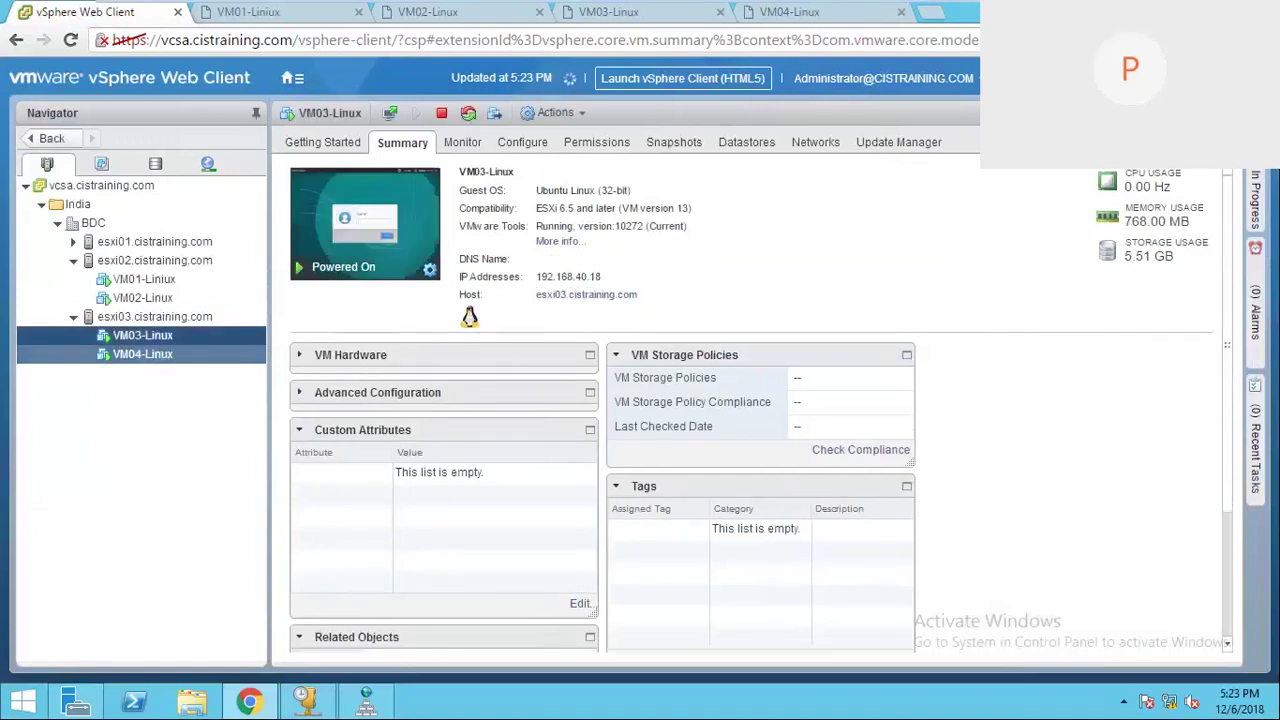
{"action": "left_click", "coordinate": [160, 357]}
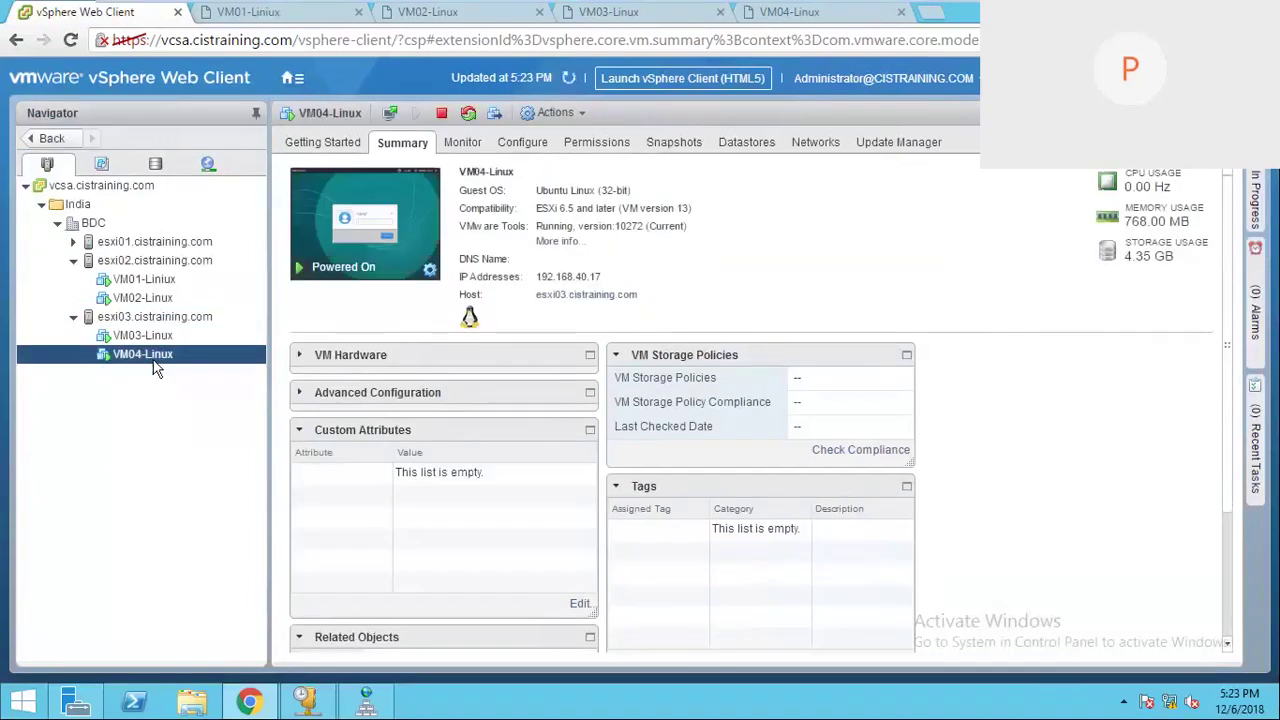
{"action": "left_click", "coordinate": [160, 260]}
Step: On esxi02's vSwitch1, list the VM Network for Vms VMs and trace each to vmnic5
{"action": "left_click", "coordinate": [550, 271]}
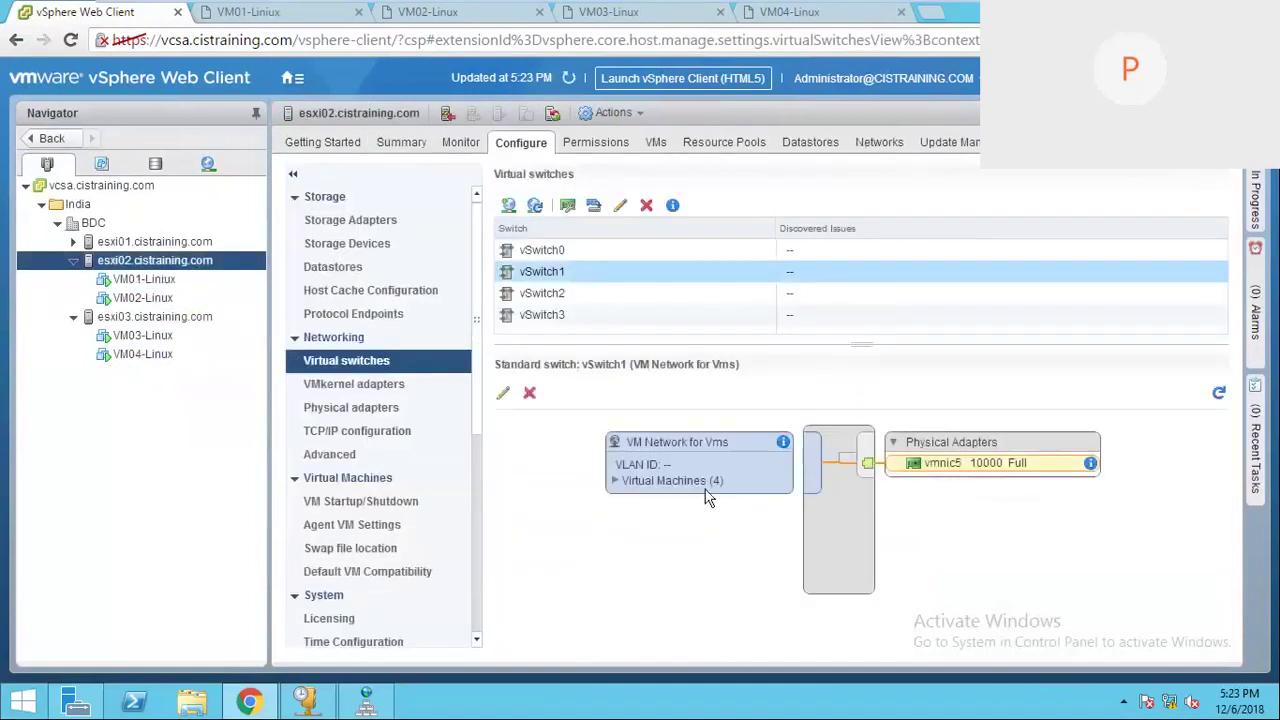
{"action": "left_click", "coordinate": [617, 481]}
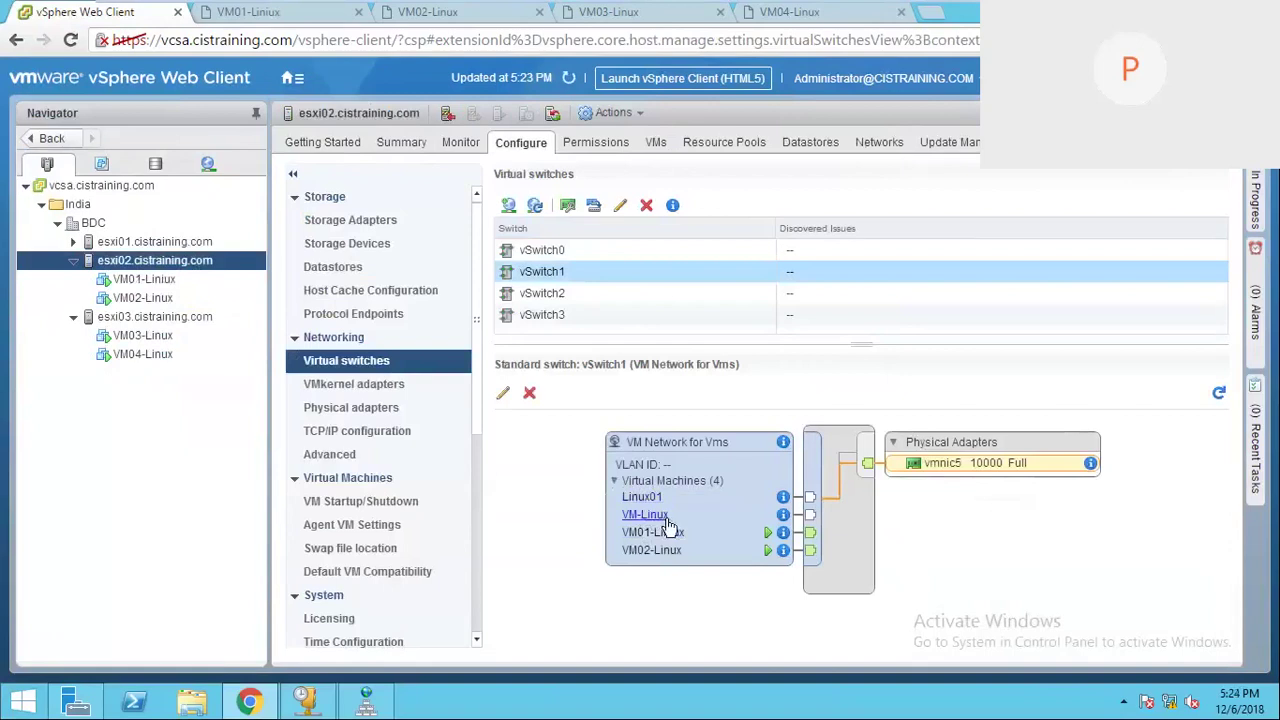
{"action": "left_click", "coordinate": [662, 516]}
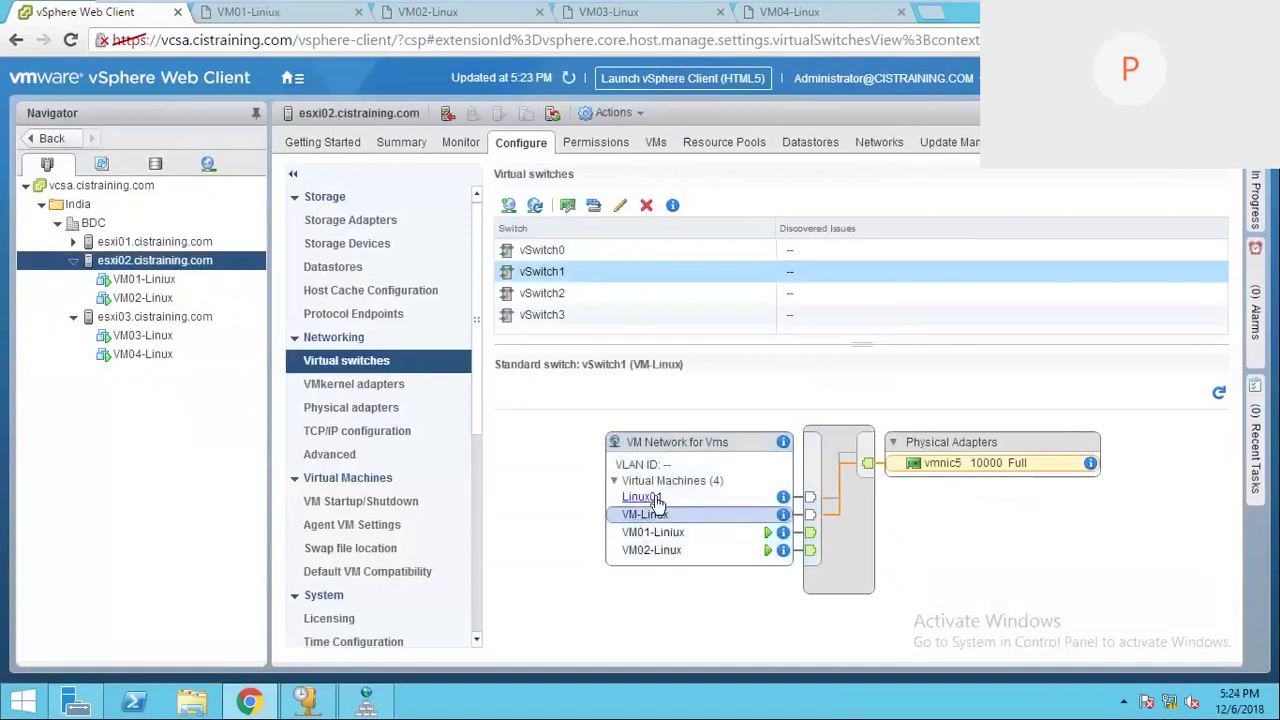
{"action": "left_click", "coordinate": [652, 497]}
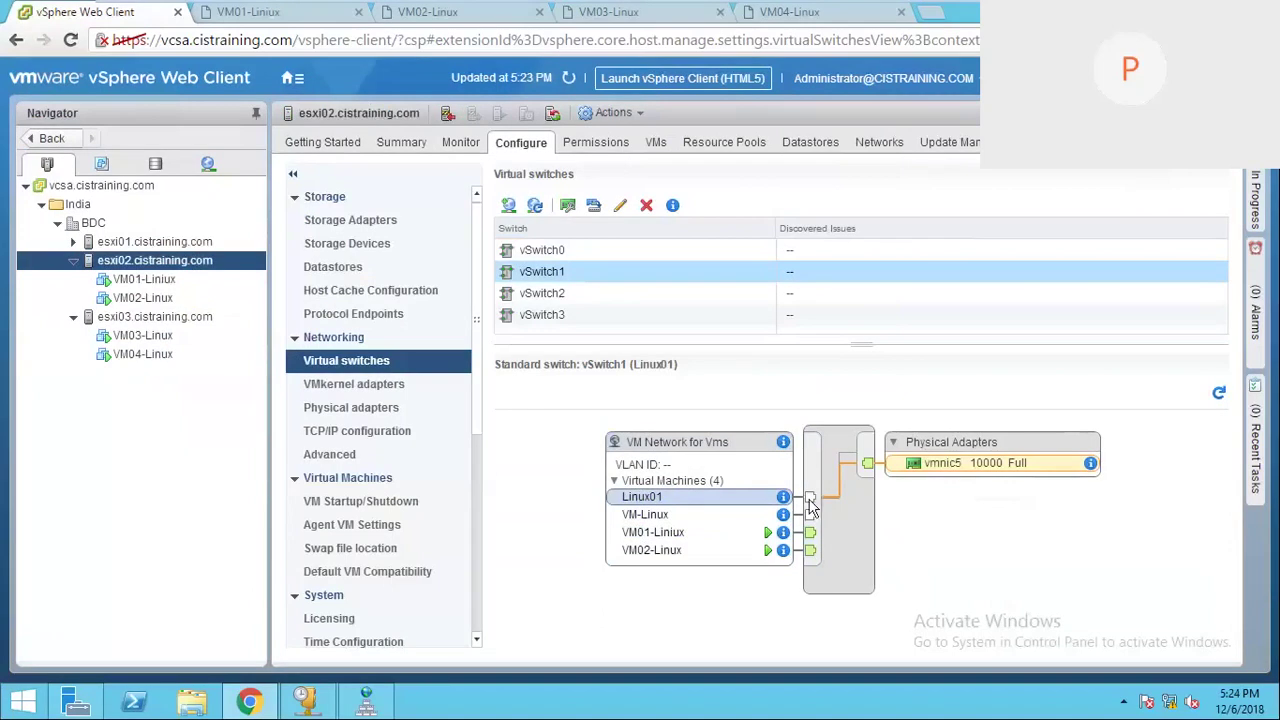
{"action": "left_click", "coordinate": [670, 533]}
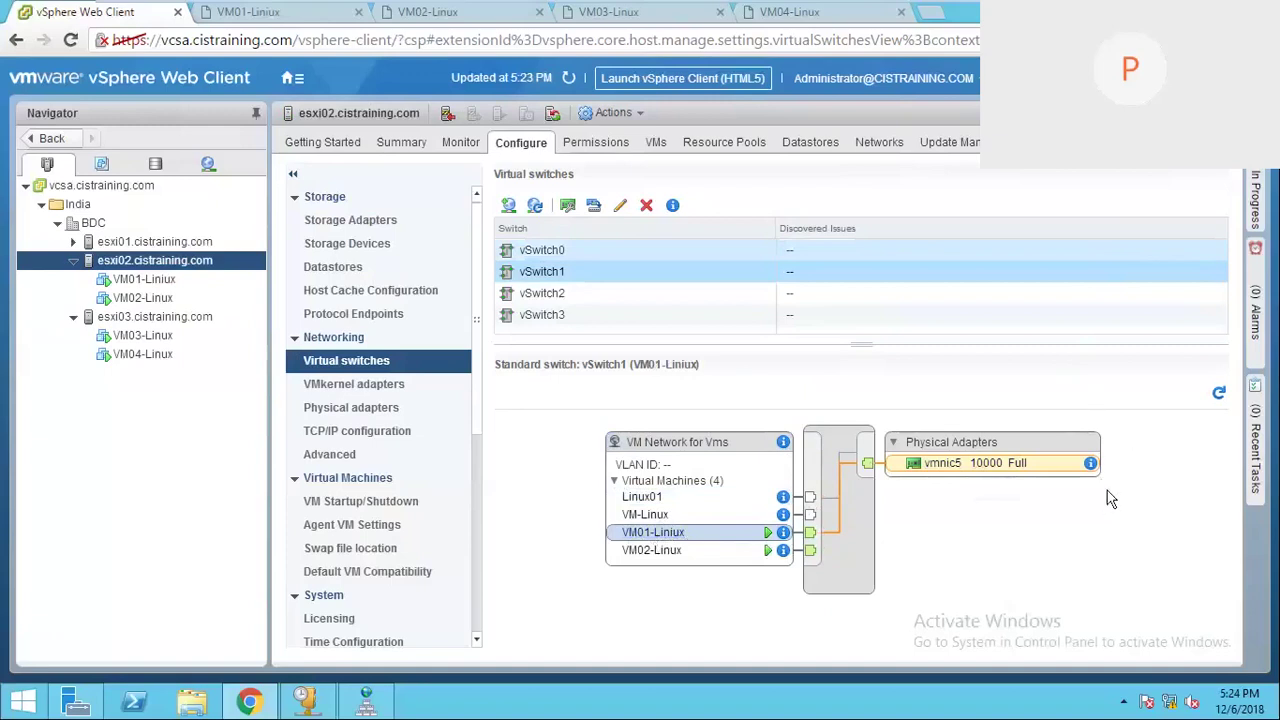
{"action": "left_click", "coordinate": [668, 552]}
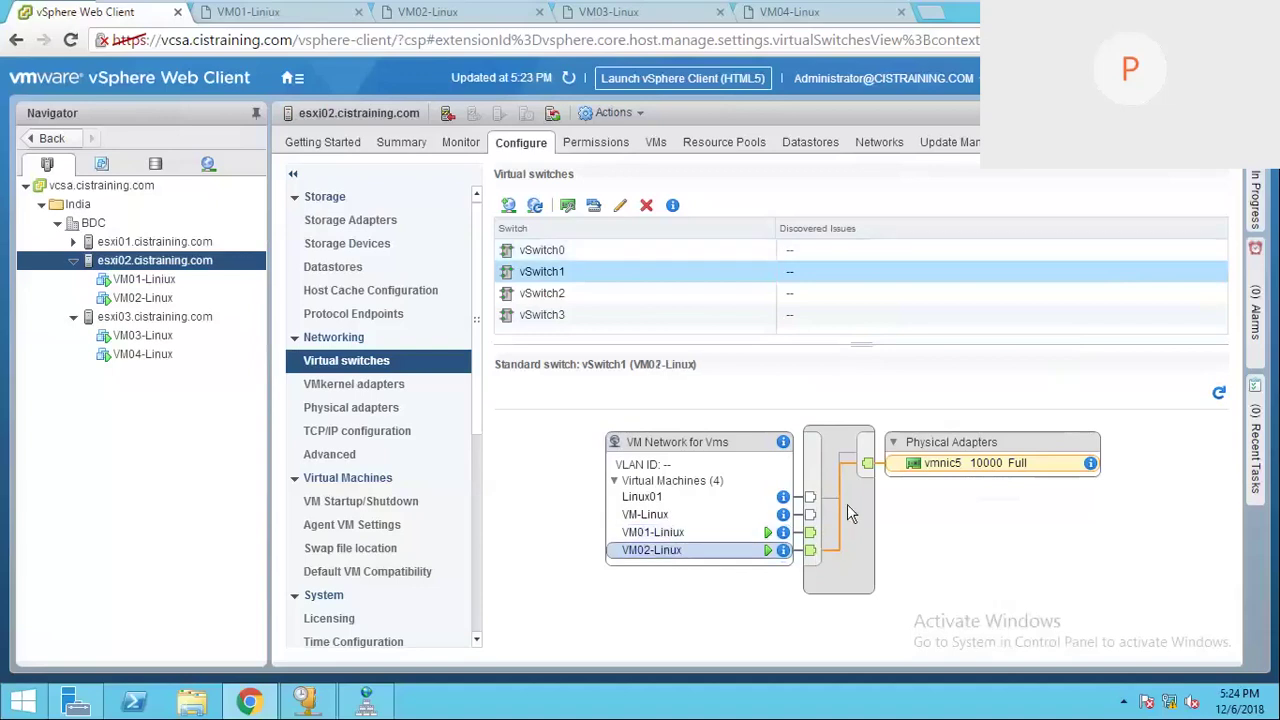
Step: Show esxi03's vSwitch1 and trace VM03-Linux and VM04-Linux through the switch
{"action": "left_click", "coordinate": [165, 316]}
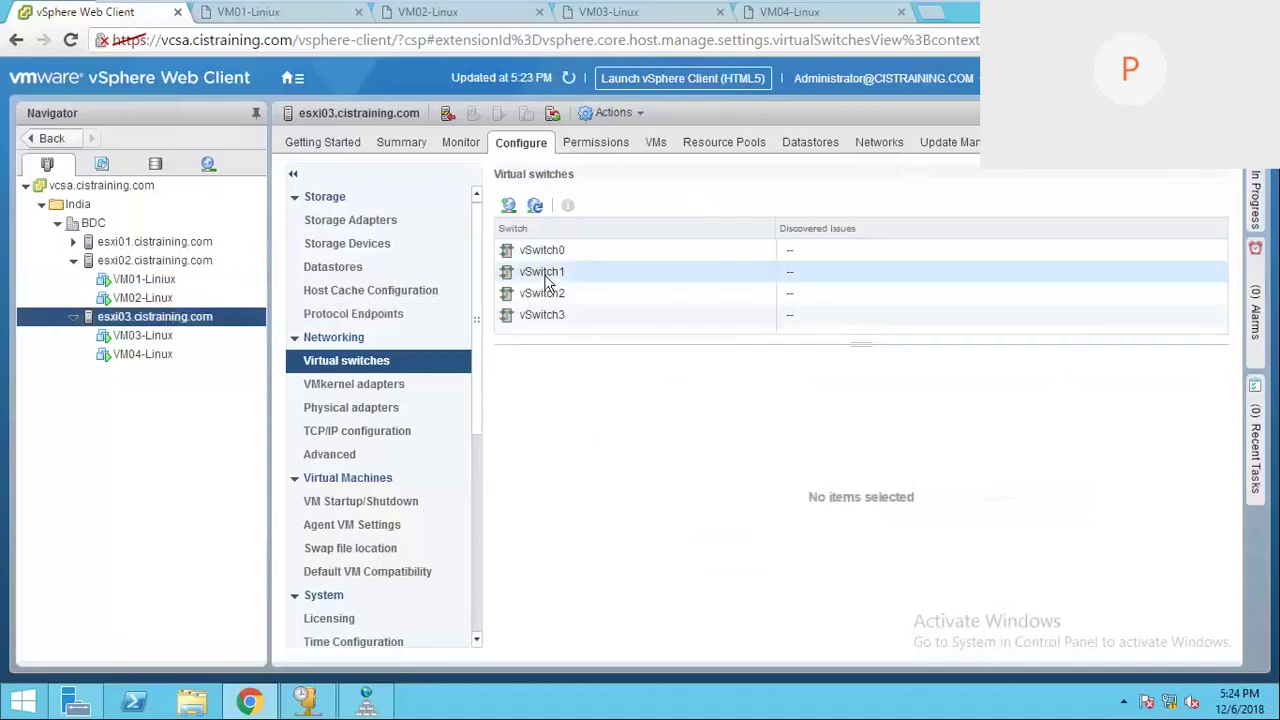
{"action": "left_click", "coordinate": [545, 276]}
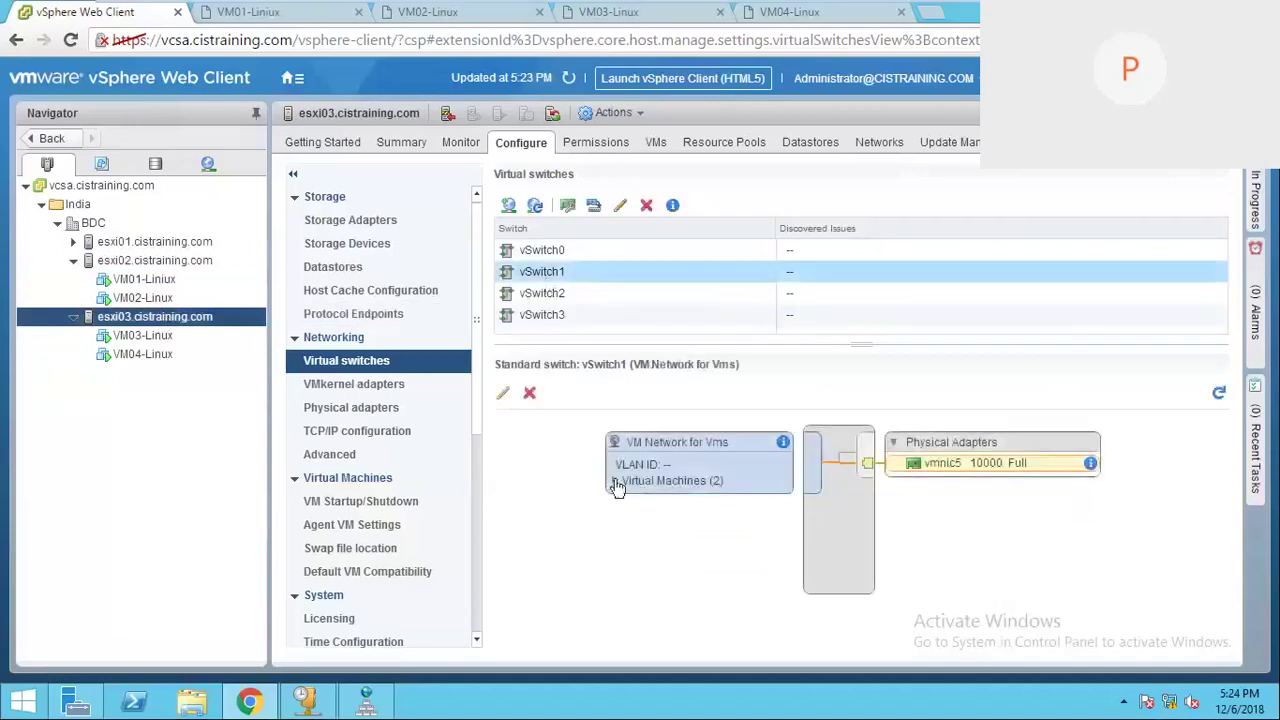
{"action": "left_click", "coordinate": [615, 482]}
{"action": "left_click", "coordinate": [664, 500]}
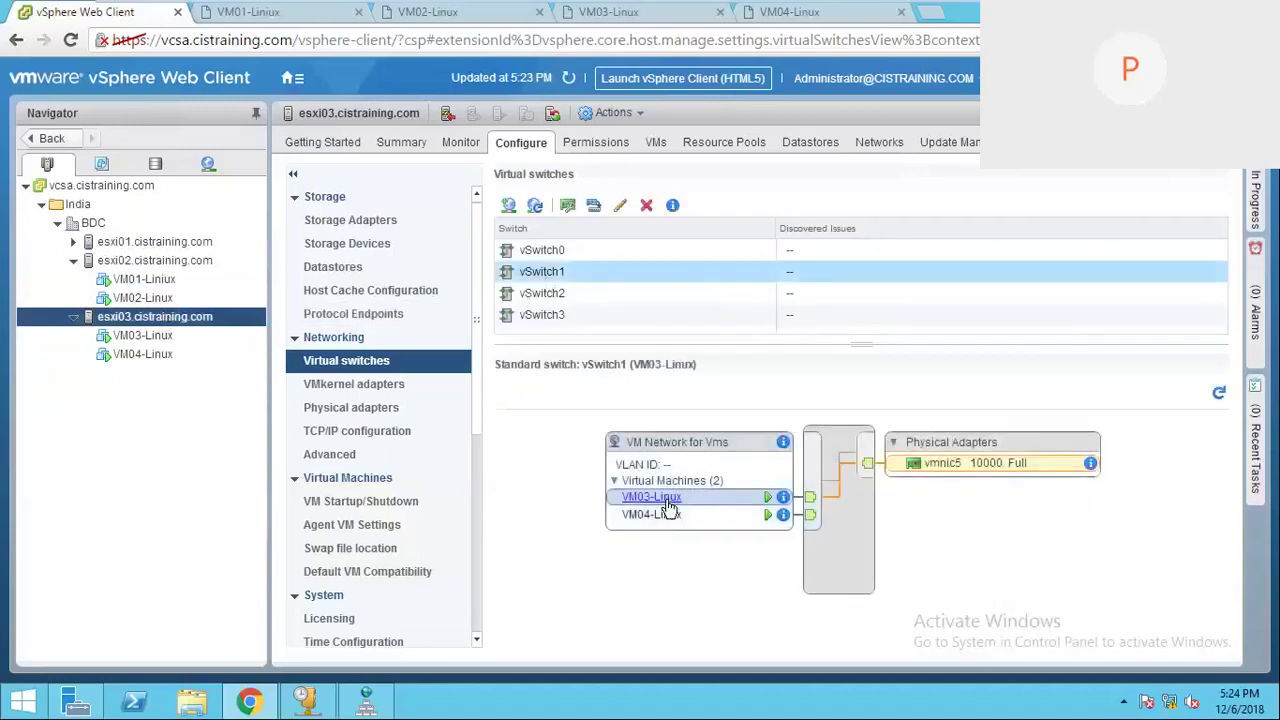
{"action": "left_click", "coordinate": [668, 516]}
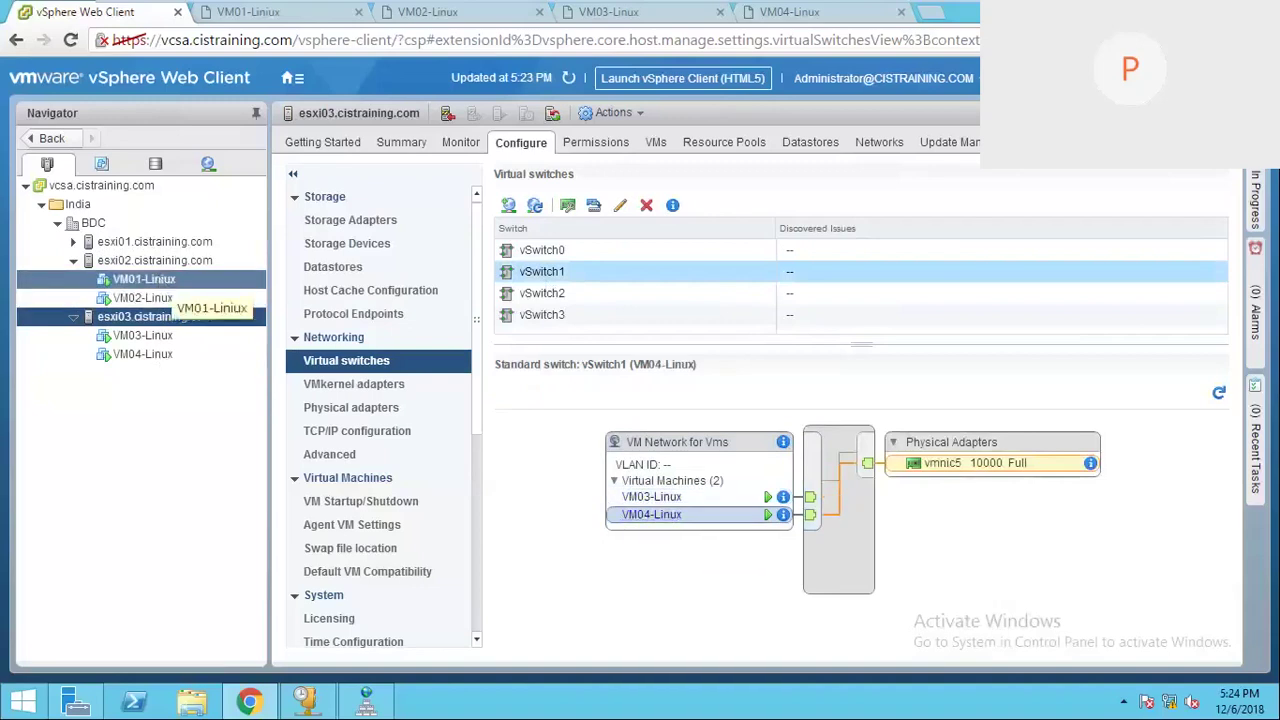
Step: Return to esxi02's vSwitch1 topology after a quick check of VM01-Linux's summary
{"action": "left_click", "coordinate": [160, 260]}
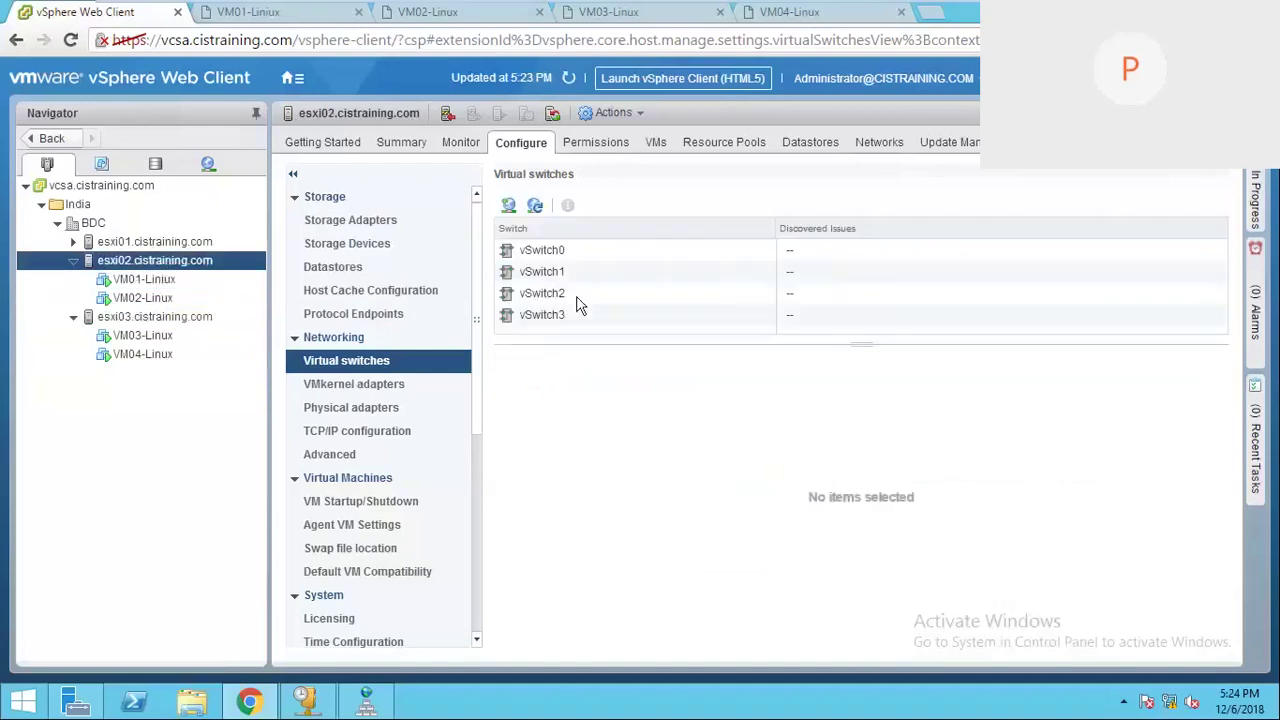
{"action": "left_click", "coordinate": [562, 274]}
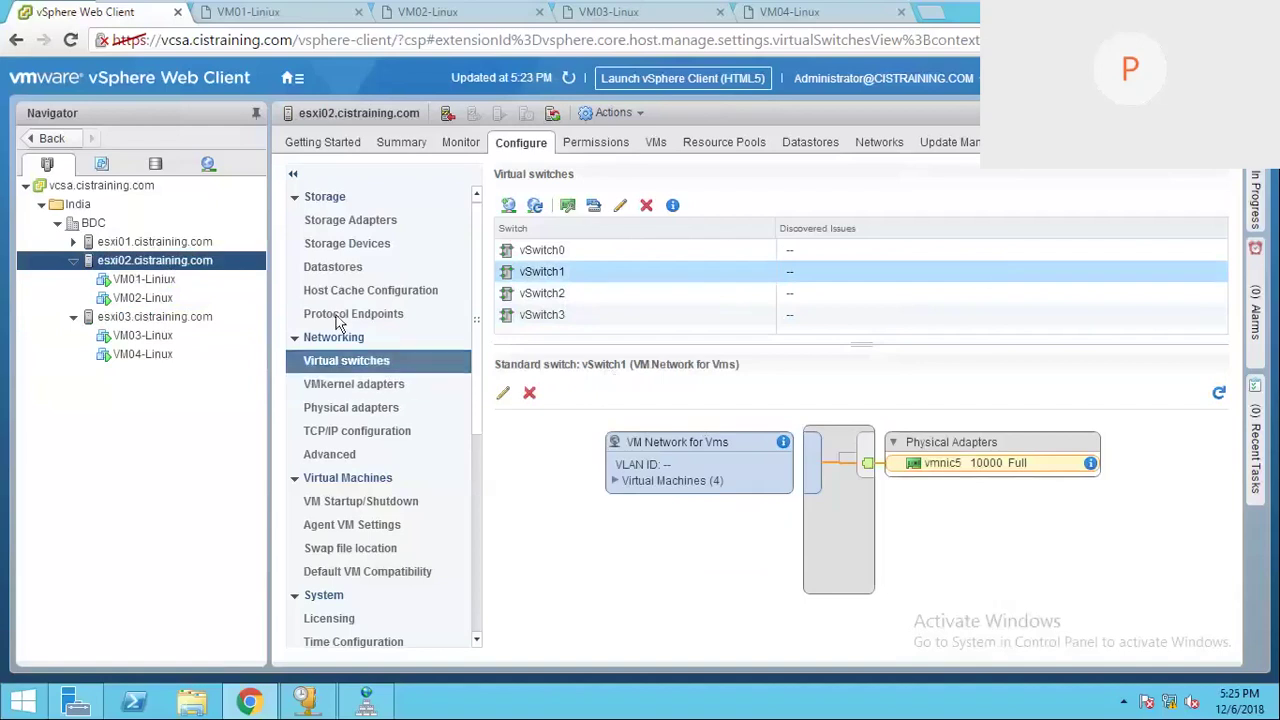
{"action": "left_click", "coordinate": [150, 280]}
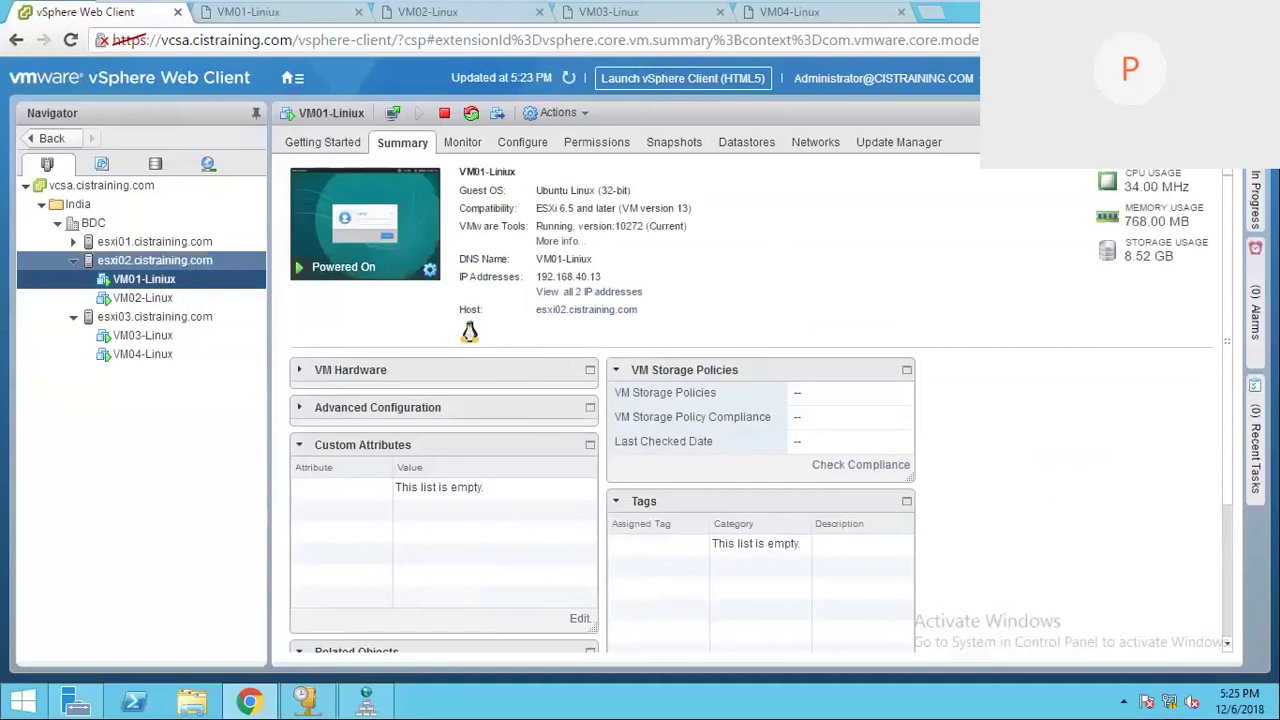
{"action": "left_click", "coordinate": [155, 260]}
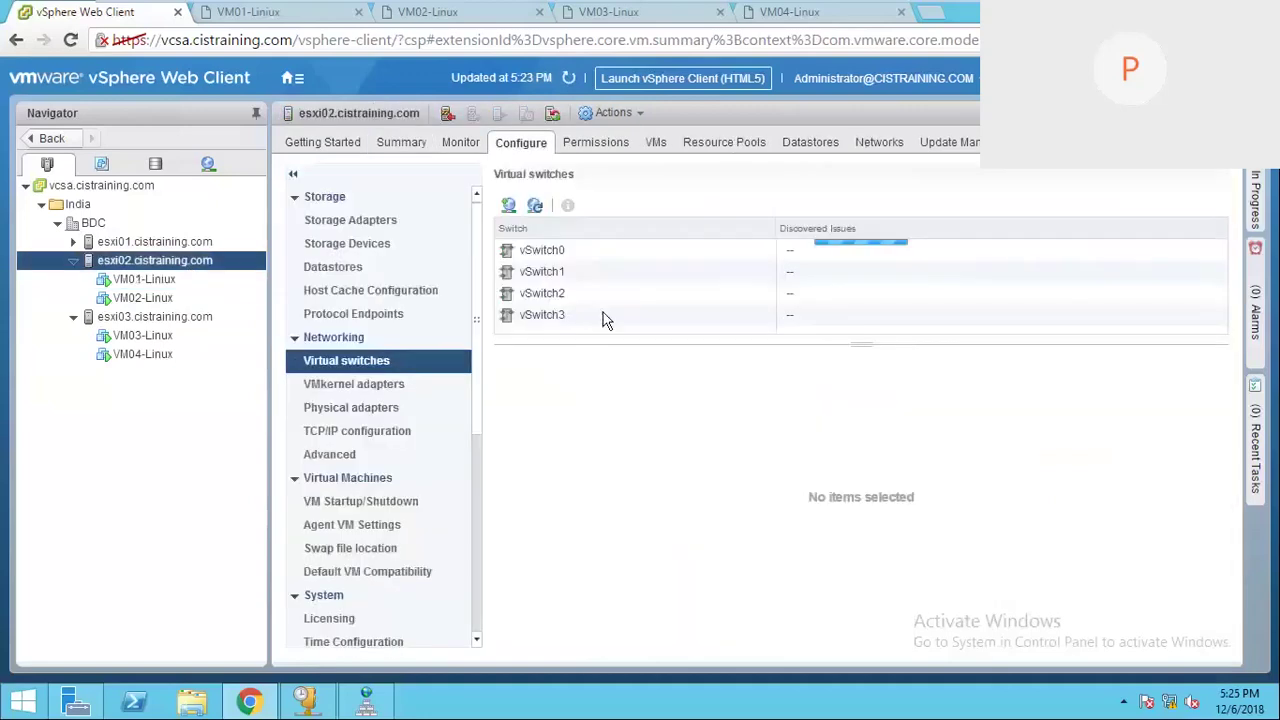
{"action": "left_click", "coordinate": [545, 271]}
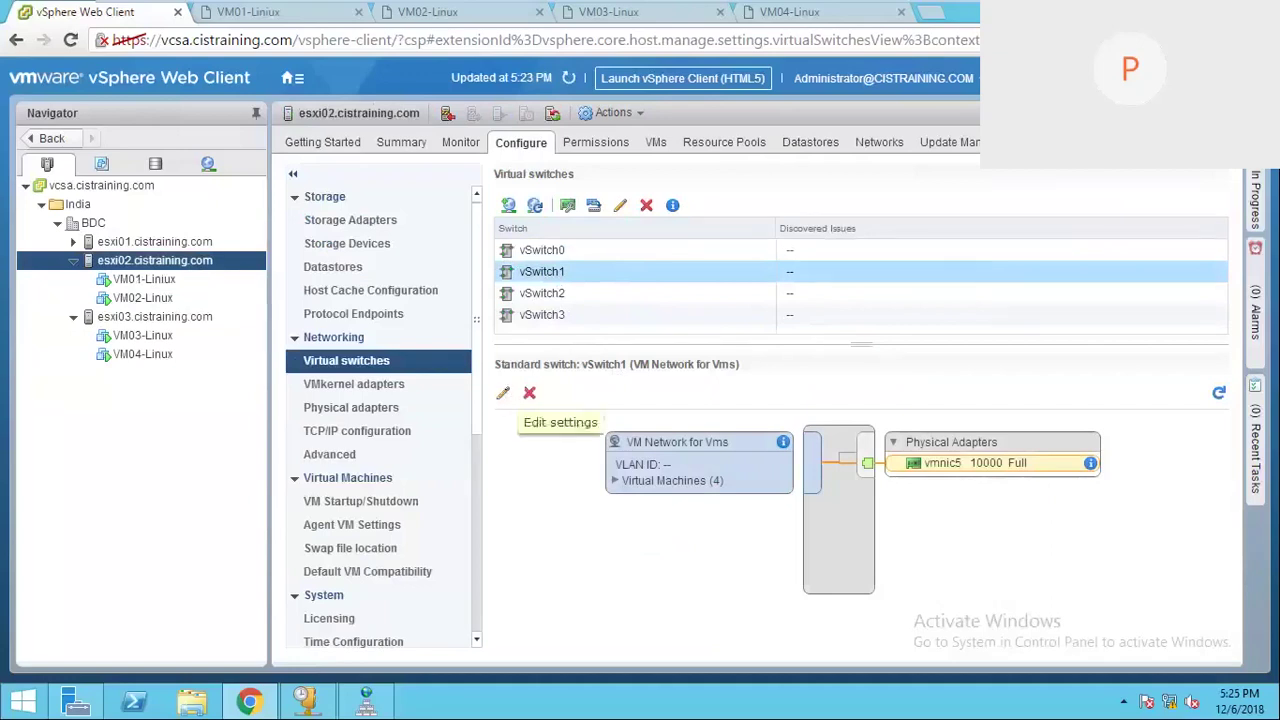
{"action": "left_click", "coordinate": [503, 393]}
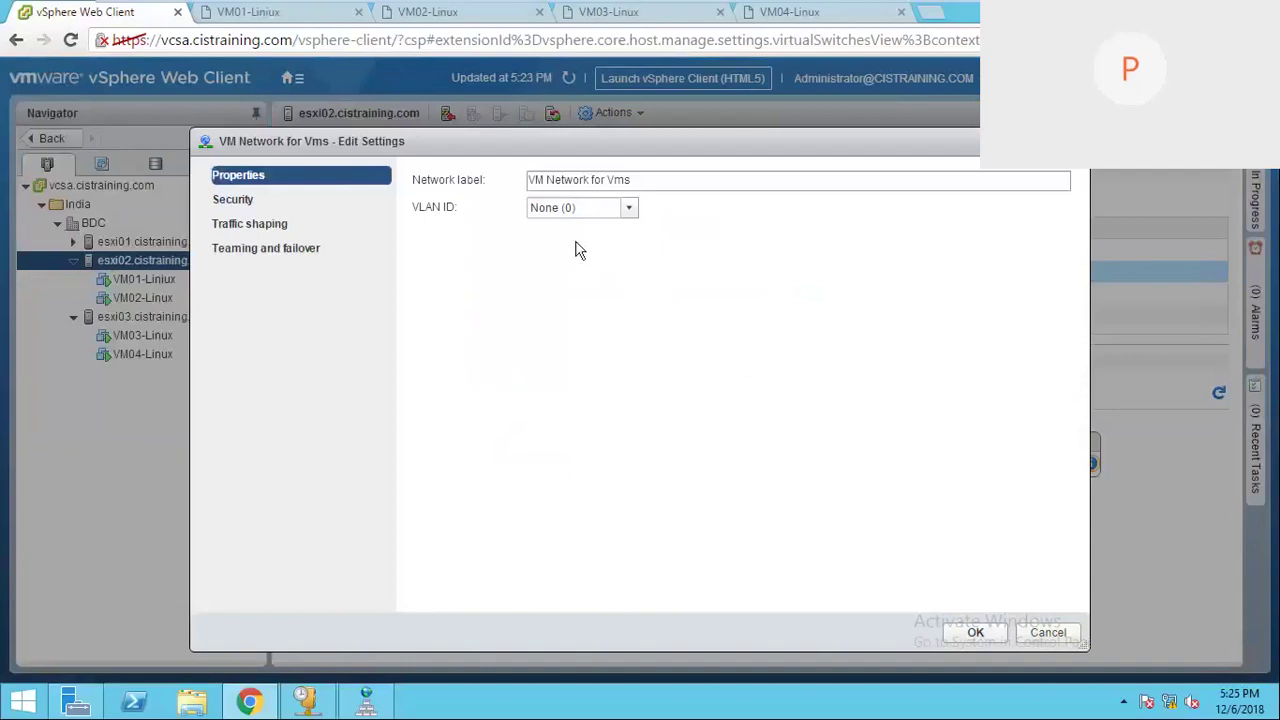
{"action": "left_click_drag", "start_coordinate": [646, 146], "coordinate": [510, 142]}
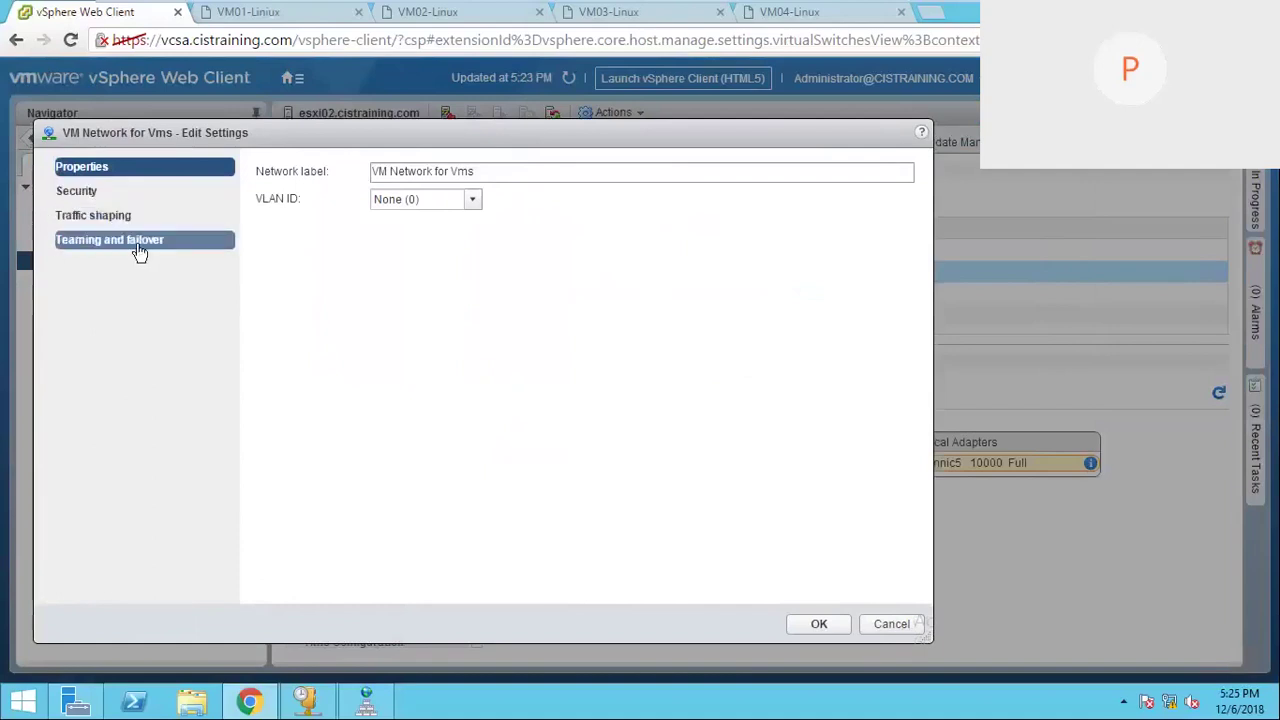
{"action": "left_click", "coordinate": [88, 189]}
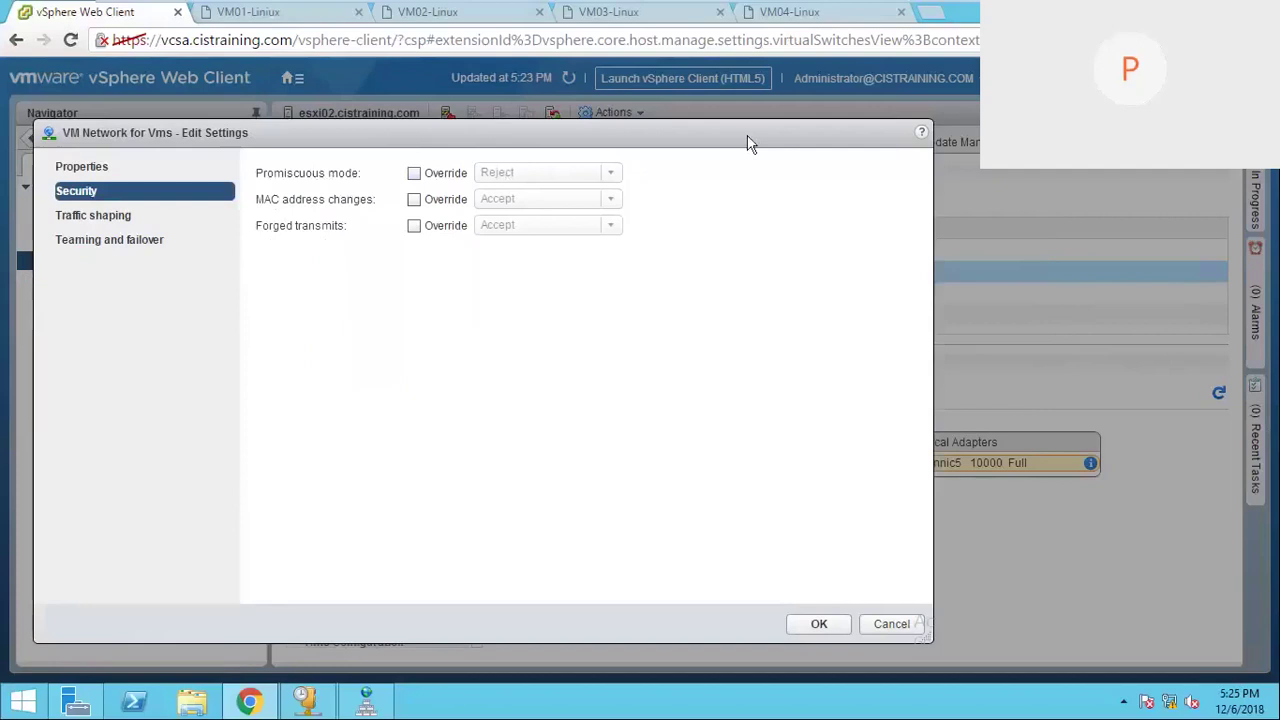
{"action": "left_click_drag", "start_coordinate": [745, 136], "coordinate": [846, 587]}
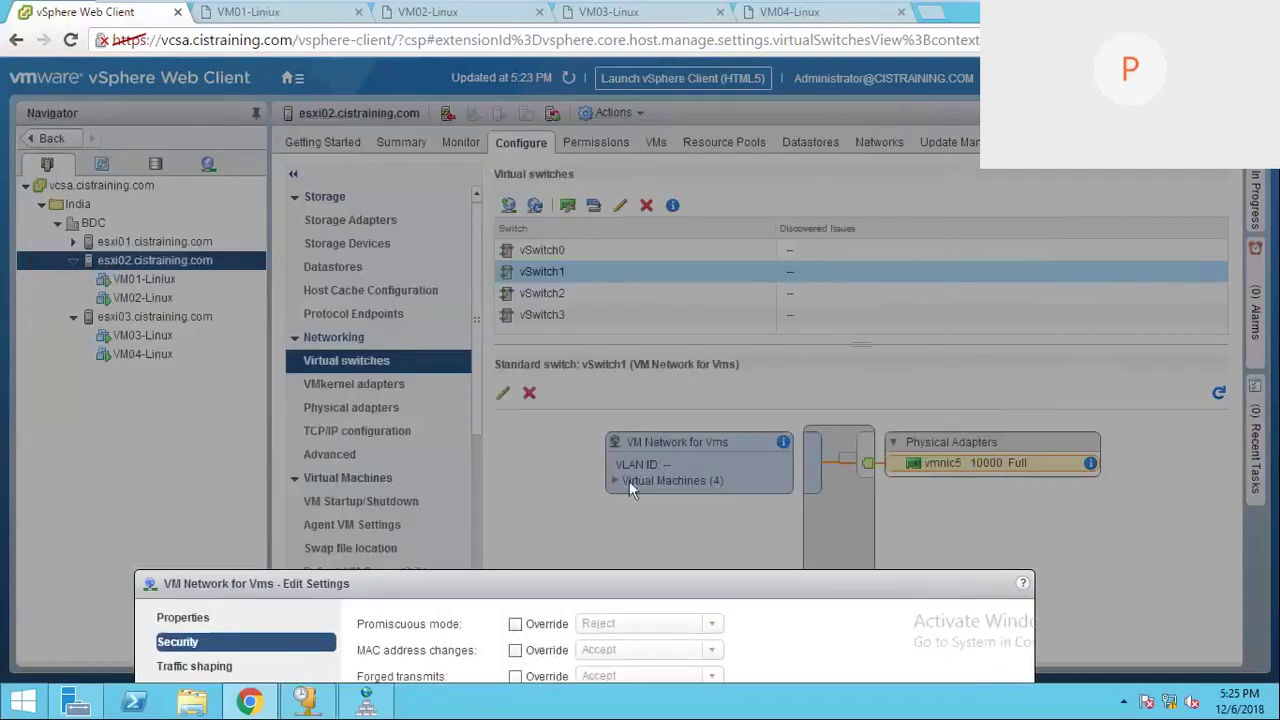
{"action": "left_click_drag", "start_coordinate": [1023, 591], "coordinate": [841, 110]}
{"action": "left_click", "coordinate": [873, 602]}
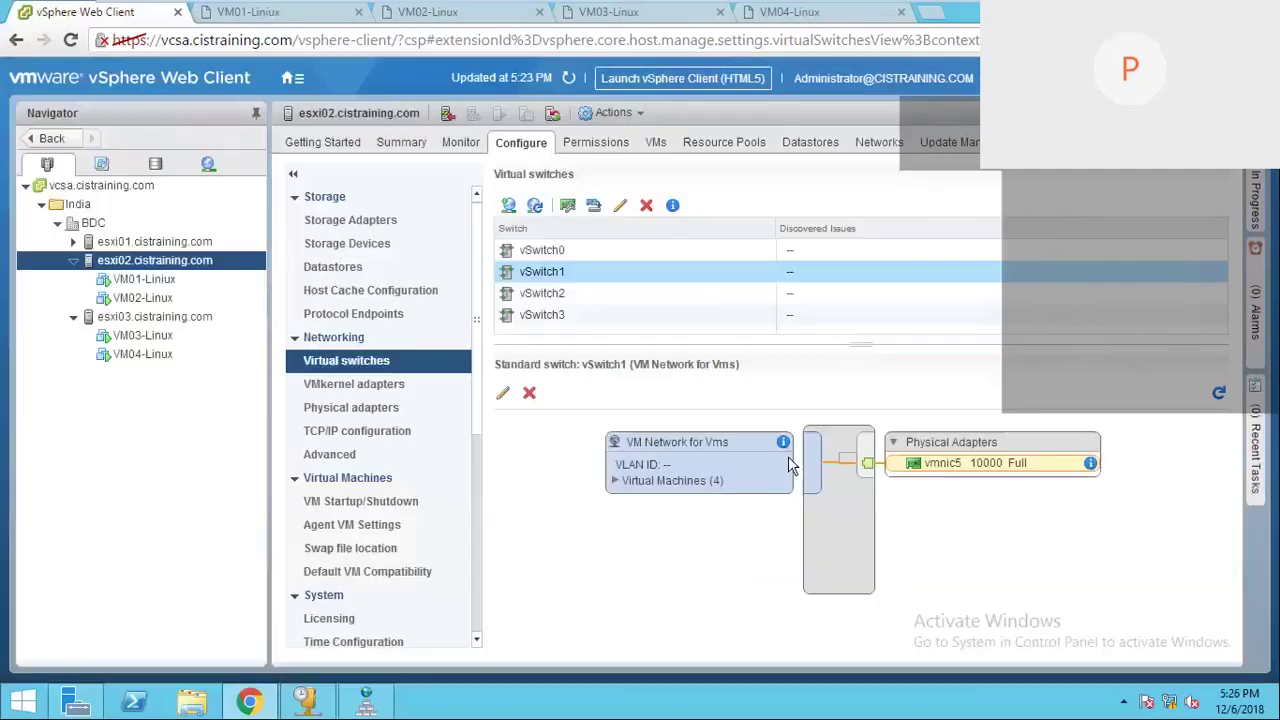
Step: Expand Virtual Machines (4) under VM Network for Vms in esxi02's vSwitch1 diagram
{"action": "left_click", "coordinate": [615, 481]}
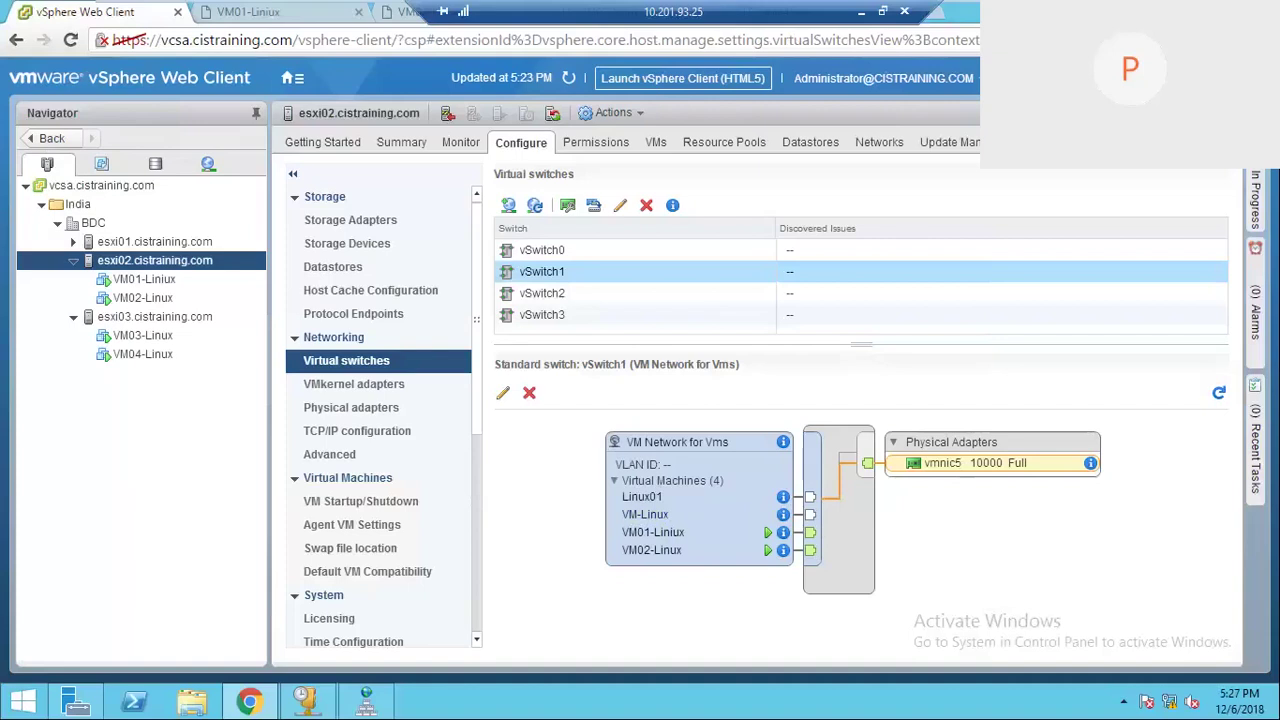
{"action": "mouse_move", "coordinate": [640, 2]}
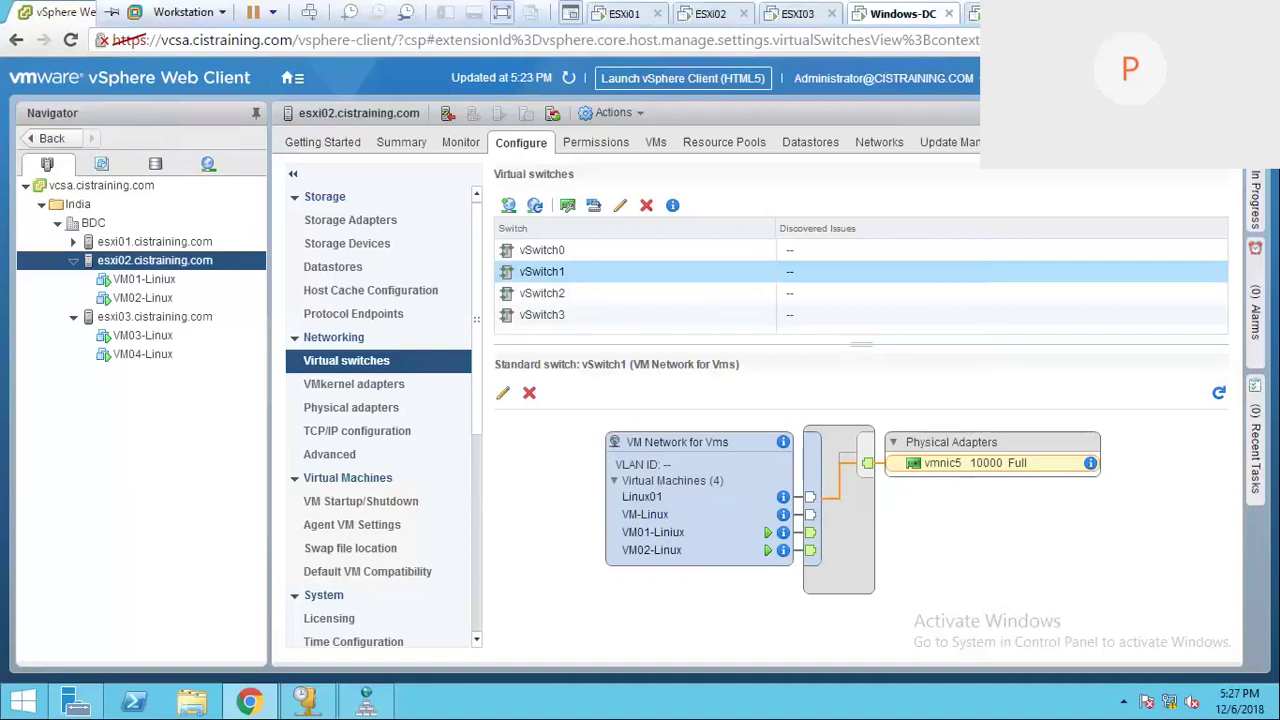
Step: In VMware - Day 1.txt, add a 'Sucurity:' heading below the switch policies list
{"action": "key", "text": "super+d"}
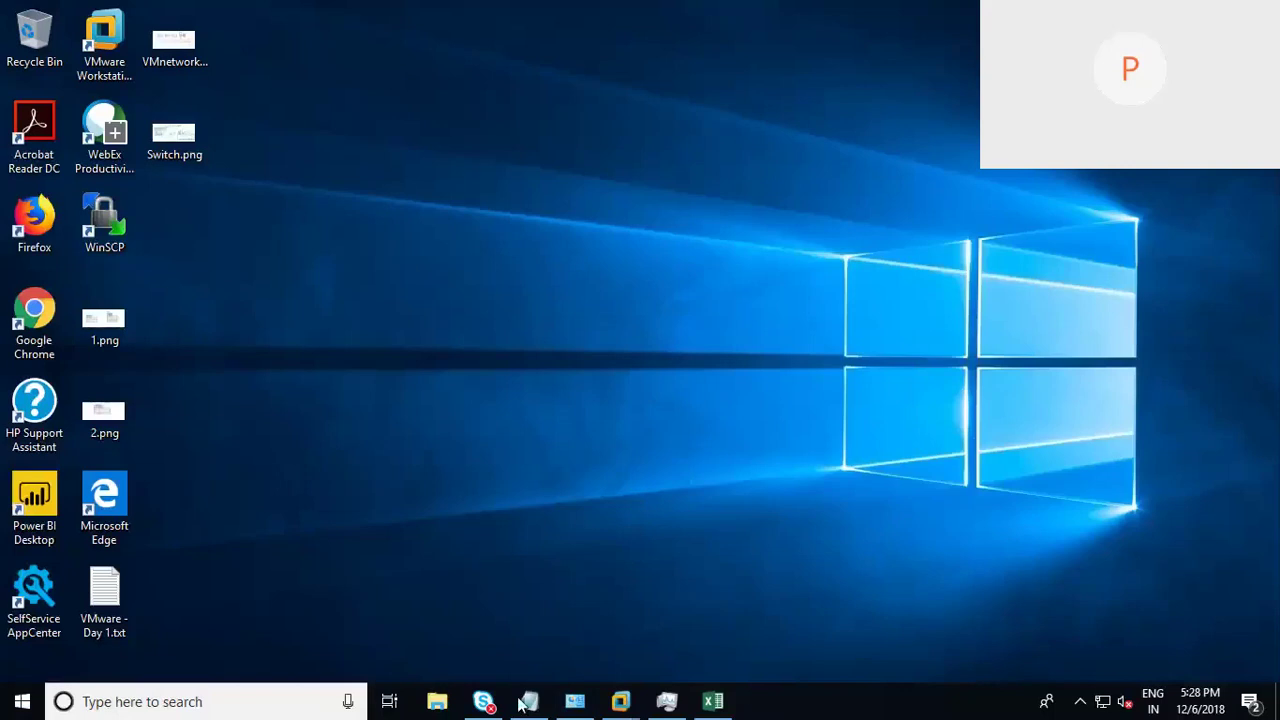
{"action": "left_click", "coordinate": [526, 703]}
{"action": "left_click", "coordinate": [397, 284]}
{"action": "left_click", "coordinate": [315, 375]}
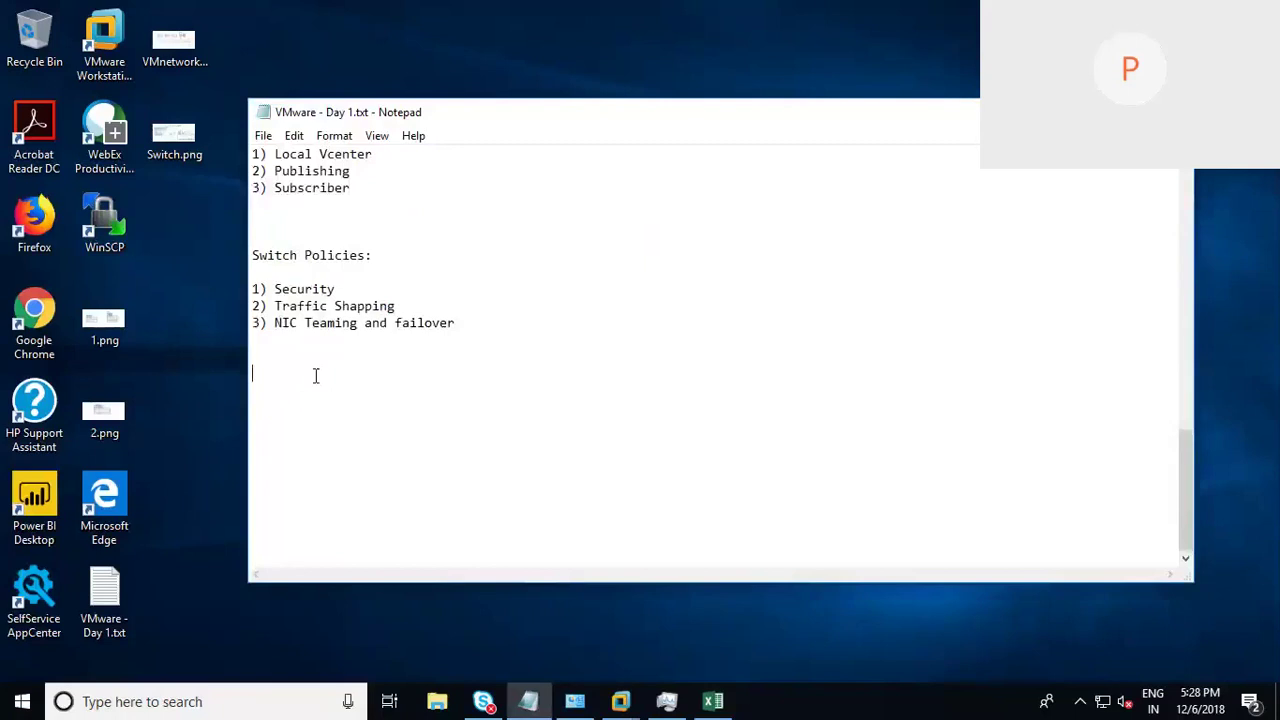
{"action": "type", "text": "Sucuri"}
{"action": "key", "text": "BackSpace"}
{"action": "type", "text": "ity:"}
{"action": "key", "text": "Return"}
Step: List '1) Promiscuous mode', '2) Mac address Changes' and '3) Forged Transmits' under the heading
{"action": "type", "text": "1) "}
{"action": "type", "text": "P"}
{"action": "type", "text": "romis"}
{"action": "type", "text": "cuous"}
{"action": "type", "text": " <ode"}
{"action": "key", "text": "BackSpace"}
{"action": "key", "text": "BackSpace"}
{"action": "key", "text": "BackSpace"}
{"action": "key", "text": "BackSpace"}
{"action": "type", "text": "mode"}
{"action": "key", "text": "Return"}
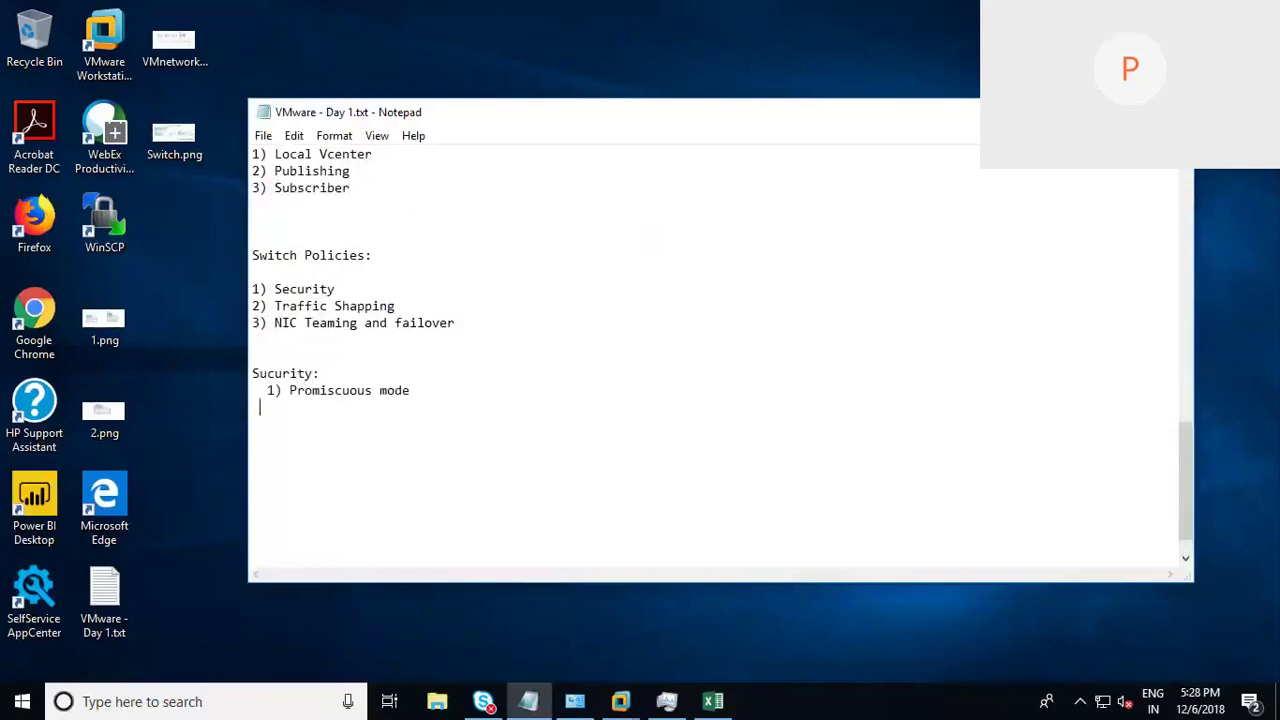
{"action": "type", "text": "2) Mac address Changes"}
{"action": "key", "text": "Return"}
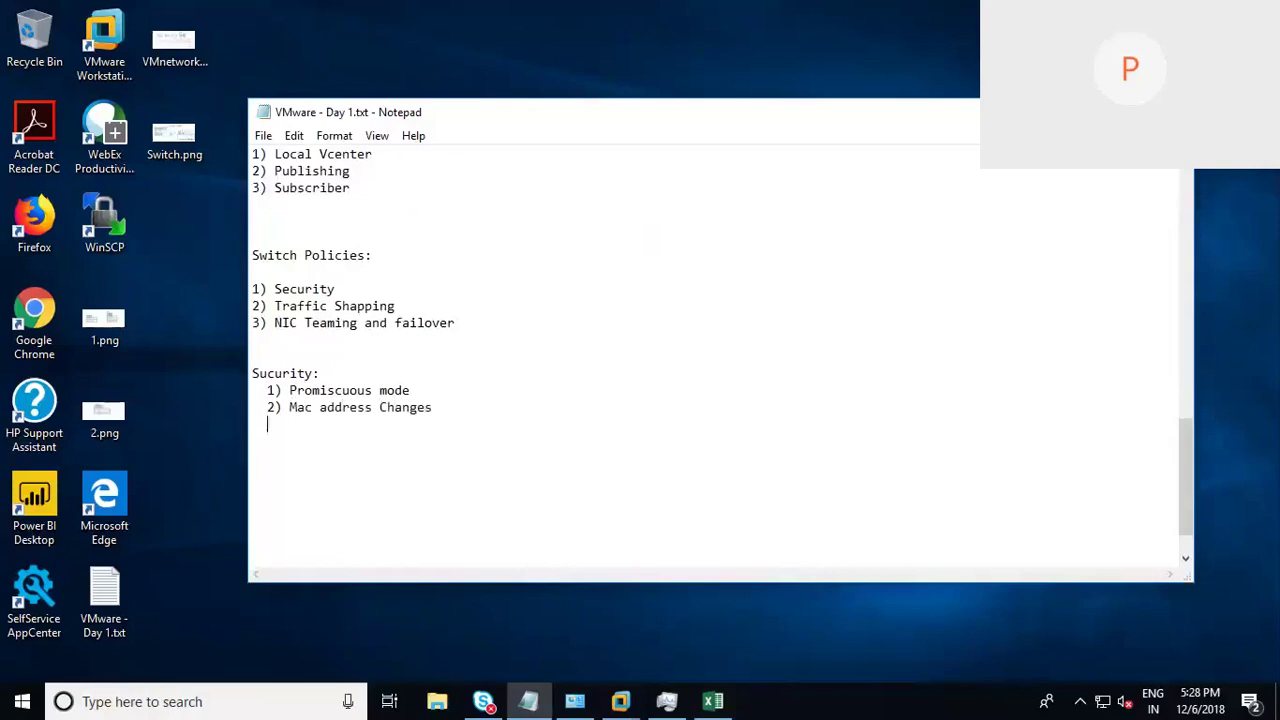
{"action": "type", "text": "3) Forged Transmi"}
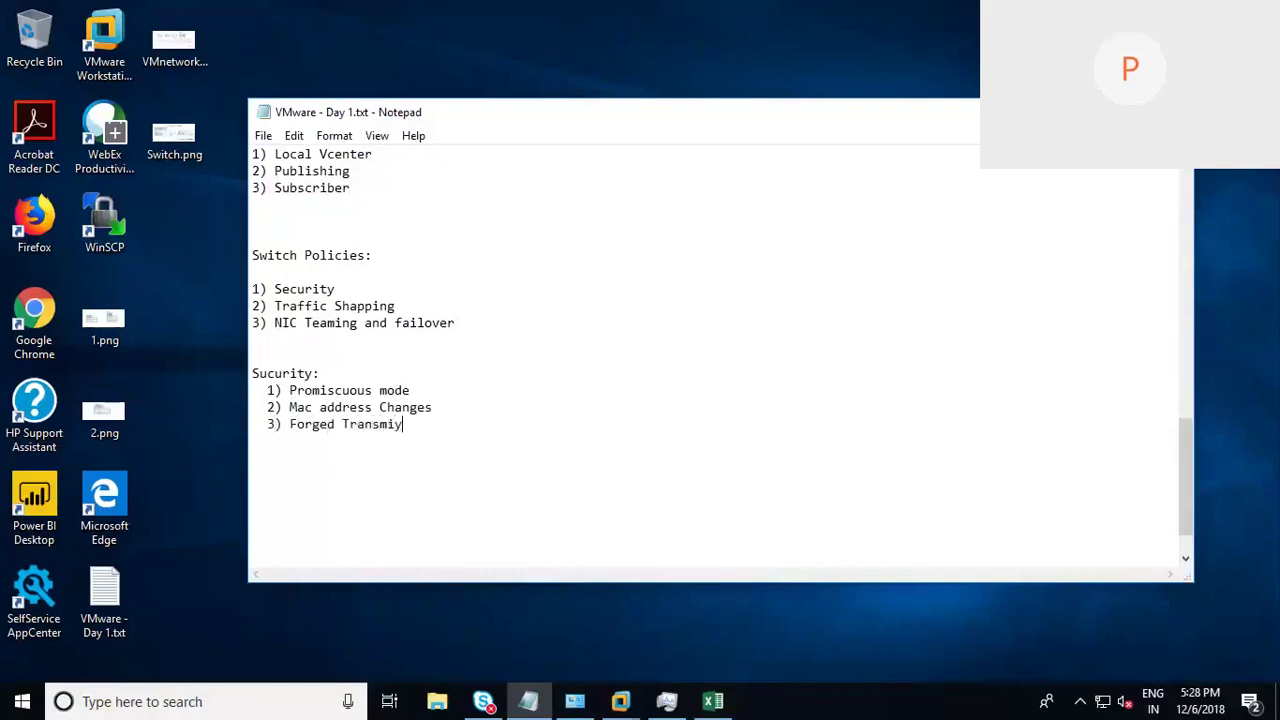
{"action": "type", "text": "ts"}
Step: Draw a red rectangle labelled vSwitch beside the notes
{"action": "left_click", "coordinate": [609, 409]}
{"action": "left_click_drag", "start_coordinate": [706, 328], "coordinate": [698, 460]}
{"action": "mouse_move", "coordinate": [706, 328]}
{"action": "left_mouse_down"}
{"action": "mouse_move", "coordinate": [704, 290]}
{"action": "mouse_move", "coordinate": [824, 282]}
{"action": "mouse_move", "coordinate": [828, 490]}
{"action": "mouse_move", "coordinate": [710, 488]}
{"action": "mouse_move", "coordinate": [696, 444]}
{"action": "left_mouse_up"}
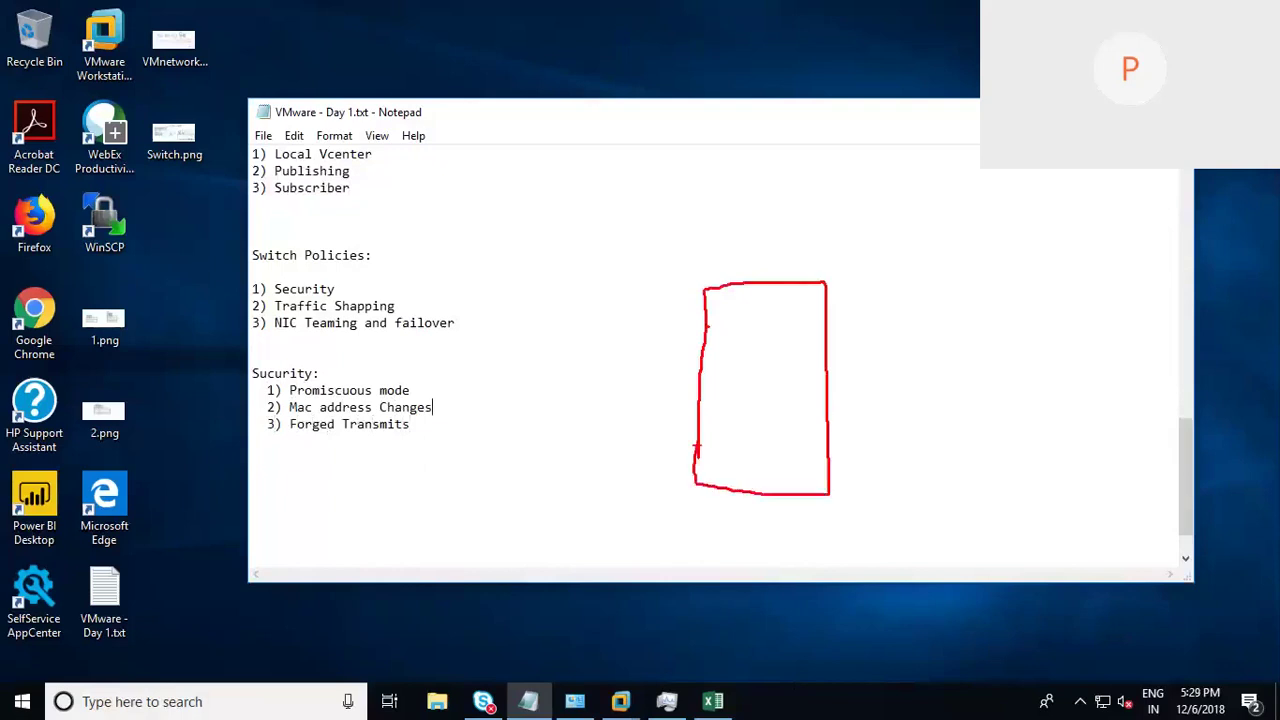
{"action": "mouse_move", "coordinate": [724, 397]}
{"action": "left_mouse_down"}
{"action": "mouse_move", "coordinate": [758, 410]}
{"action": "mouse_move", "coordinate": [752, 426]}
{"action": "mouse_move", "coordinate": [826, 404]}
{"action": "left_mouse_up"}
Step: Draw four VM boxes connected by lines to the vSwitch's left side
{"action": "mouse_move", "coordinate": [708, 318]}
{"action": "left_mouse_down"}
{"action": "mouse_move", "coordinate": [563, 313]}
{"action": "mouse_move", "coordinate": [531, 334]}
{"action": "left_mouse_up"}
{"action": "left_click_drag", "start_coordinate": [536, 286], "coordinate": [540, 328]}
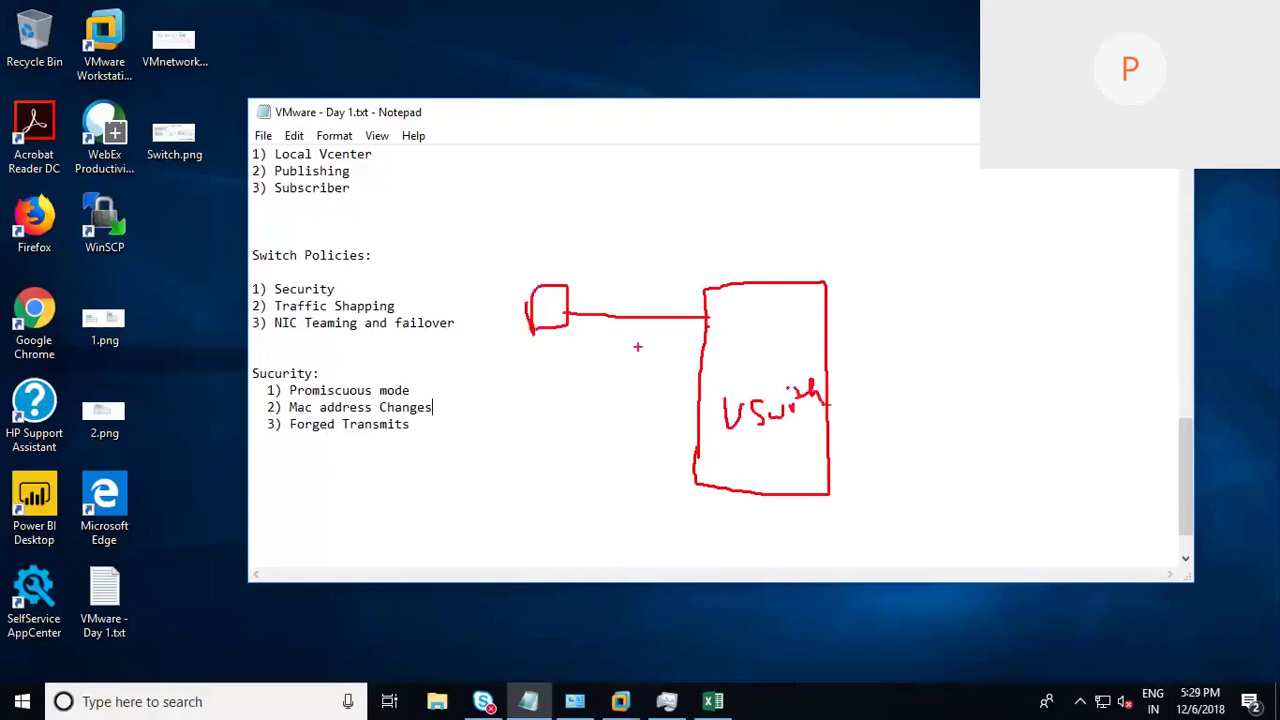
{"action": "mouse_move", "coordinate": [697, 368]}
{"action": "left_mouse_down"}
{"action": "mouse_move", "coordinate": [508, 370]}
{"action": "mouse_move", "coordinate": [521, 384]}
{"action": "mouse_move", "coordinate": [593, 381]}
{"action": "left_mouse_up"}
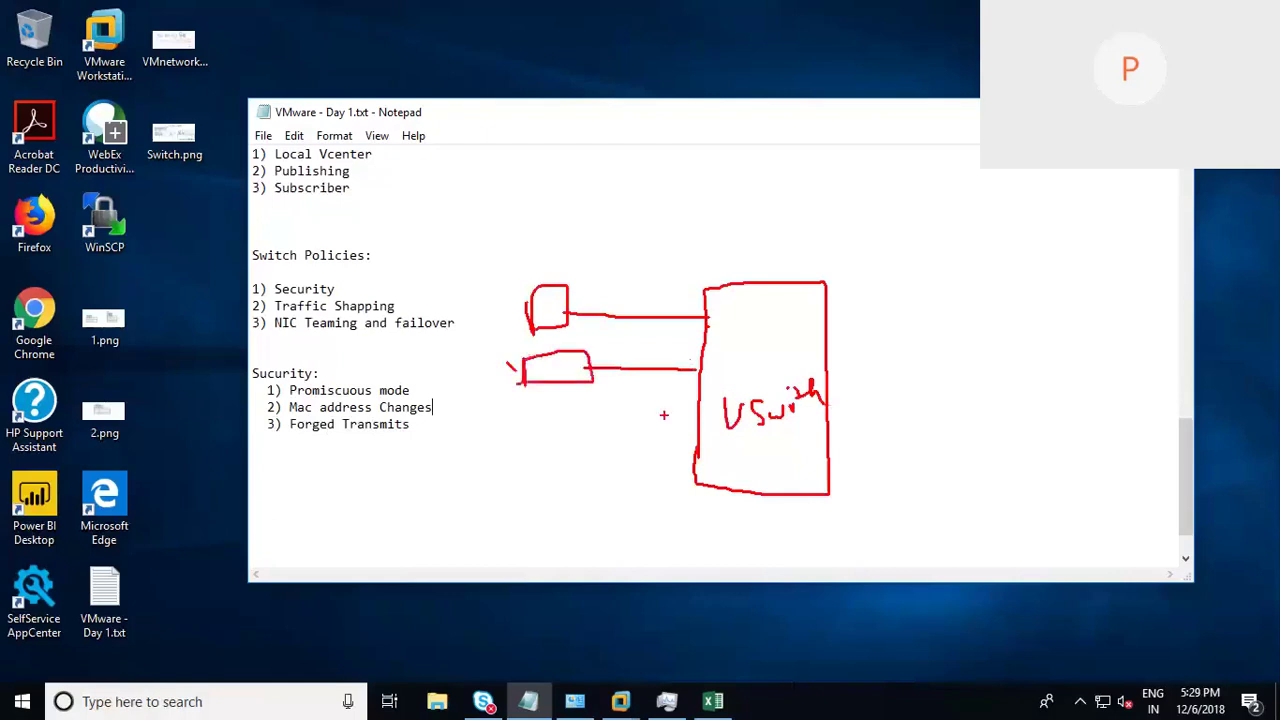
{"action": "mouse_move", "coordinate": [703, 427]}
{"action": "left_mouse_down"}
{"action": "mouse_move", "coordinate": [578, 427]}
{"action": "mouse_move", "coordinate": [538, 446]}
{"action": "left_mouse_up"}
{"action": "left_click_drag", "start_coordinate": [538, 412], "coordinate": [575, 444]}
{"action": "left_click_drag", "start_coordinate": [694, 474], "coordinate": [552, 476]}
{"action": "mouse_move", "coordinate": [533, 470]}
{"action": "left_mouse_down"}
{"action": "mouse_move", "coordinate": [535, 497]}
{"action": "mouse_move", "coordinate": [566, 462]}
{"action": "mouse_move", "coordinate": [529, 487]}
{"action": "left_mouse_up"}
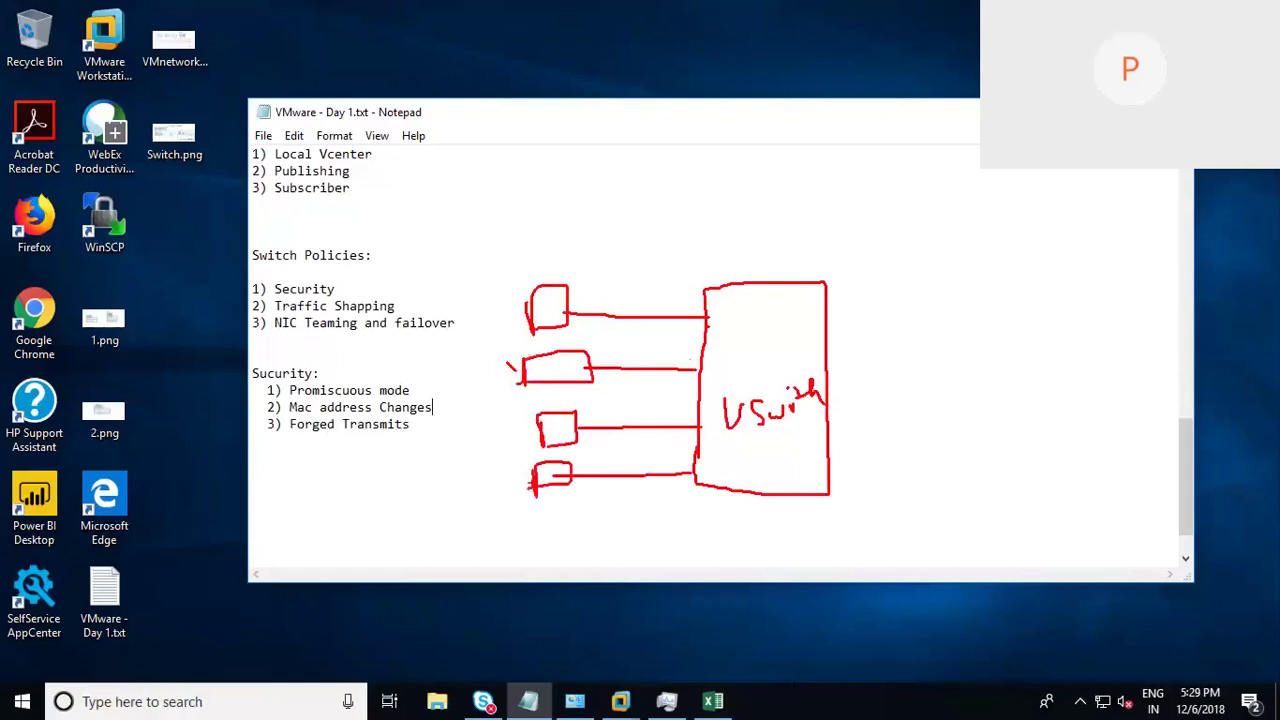
Step: Draw a NIC-5 uplink on the vSwitch's right and circle Promiscuous mode
{"action": "left_click_drag", "start_coordinate": [828, 347], "coordinate": [984, 344]}
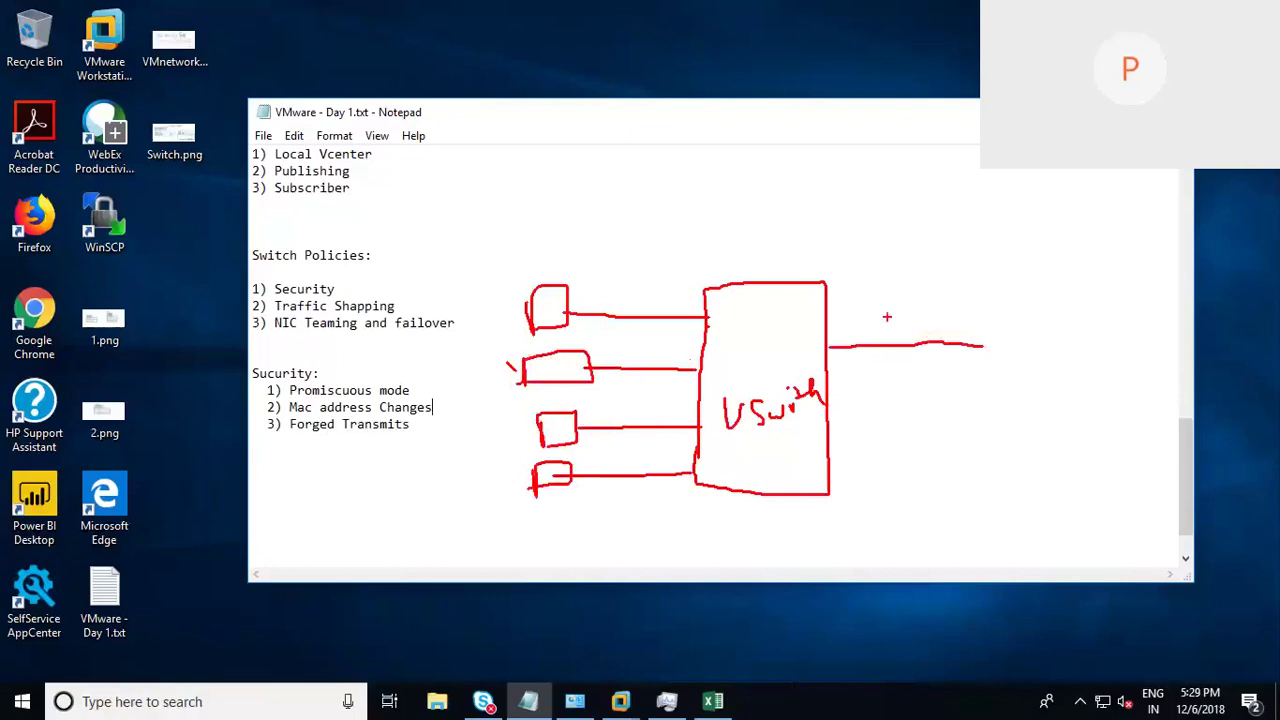
{"action": "mouse_move", "coordinate": [887, 326]}
{"action": "left_mouse_down"}
{"action": "mouse_move", "coordinate": [916, 306]}
{"action": "mouse_move", "coordinate": [941, 304]}
{"action": "mouse_move", "coordinate": [944, 322]}
{"action": "mouse_move", "coordinate": [972, 310]}
{"action": "left_mouse_up"}
{"action": "mouse_move", "coordinate": [976, 294]}
{"action": "left_mouse_down"}
{"action": "mouse_move", "coordinate": [981, 317]}
{"action": "mouse_move", "coordinate": [996, 286]}
{"action": "left_mouse_up"}
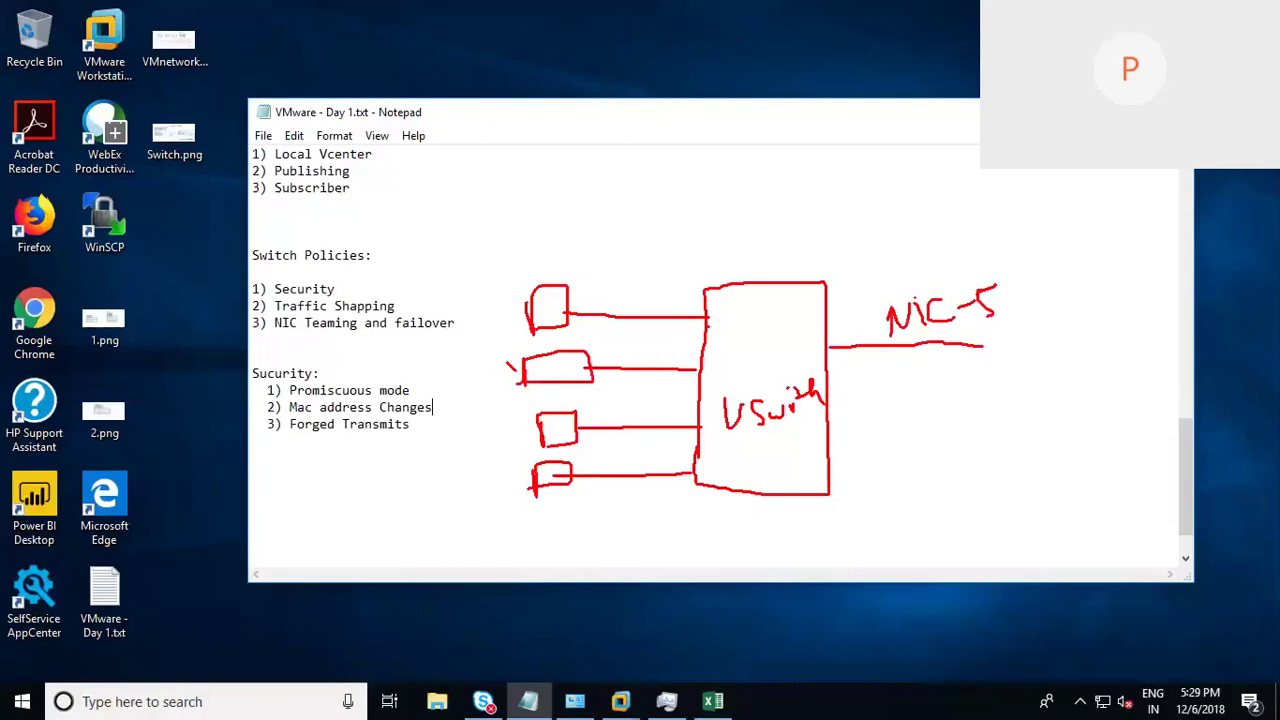
{"action": "mouse_move", "coordinate": [367, 380]}
{"action": "left_mouse_down"}
{"action": "mouse_move", "coordinate": [300, 378]}
{"action": "mouse_move", "coordinate": [284, 398]}
{"action": "mouse_move", "coordinate": [396, 405]}
{"action": "mouse_move", "coordinate": [316, 369]}
{"action": "left_mouse_up"}
{"action": "mouse_move", "coordinate": [409, 376]}
{"action": "left_mouse_down"}
{"action": "mouse_move", "coordinate": [416, 350]}
{"action": "mouse_move", "coordinate": [442, 362]}
{"action": "left_mouse_up"}
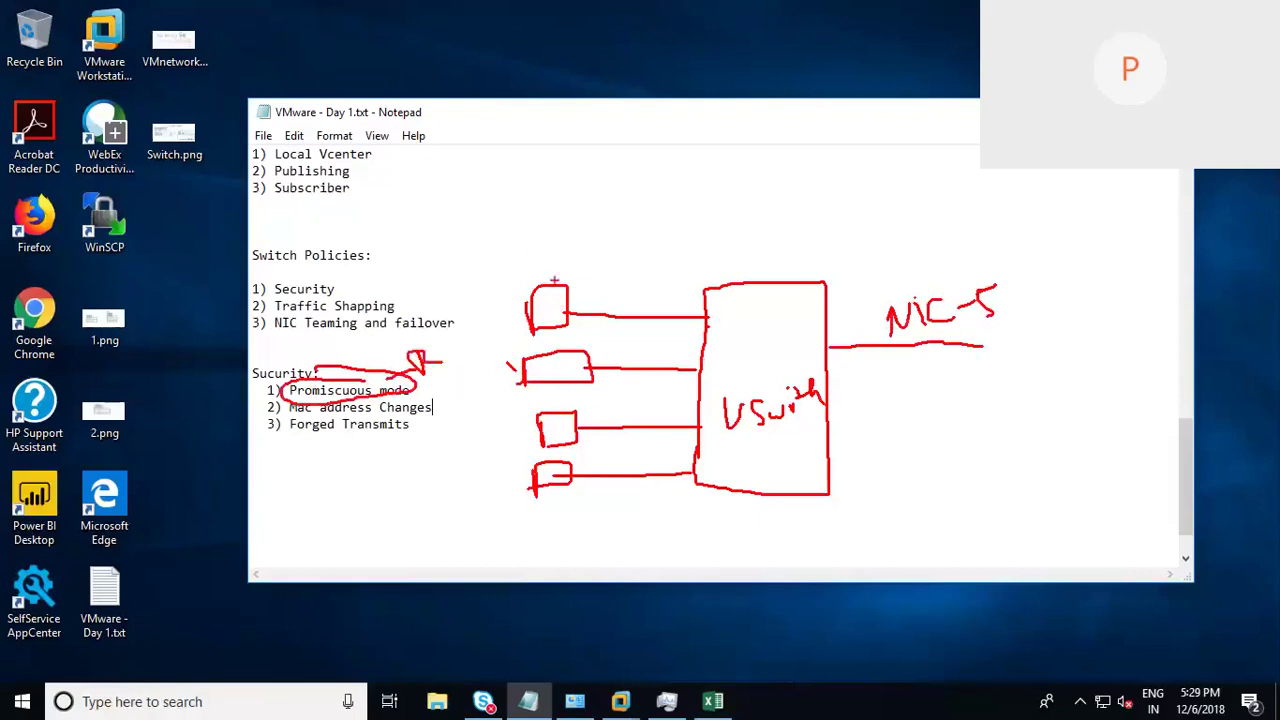
Step: Number the VM boxes 1–4, retrace box 1's link, and write A and B above them
{"action": "left_click_drag", "start_coordinate": [534, 246], "coordinate": [535, 267]}
{"action": "left_click_drag", "start_coordinate": [498, 336], "coordinate": [521, 350]}
{"action": "mouse_move", "coordinate": [512, 408]}
{"action": "left_mouse_down"}
{"action": "mouse_move", "coordinate": [526, 418]}
{"action": "mouse_move", "coordinate": [514, 431]}
{"action": "left_mouse_up"}
{"action": "left_click_drag", "start_coordinate": [501, 452], "coordinate": [516, 480]}
{"action": "left_click_drag", "start_coordinate": [562, 316], "coordinate": [708, 320]}
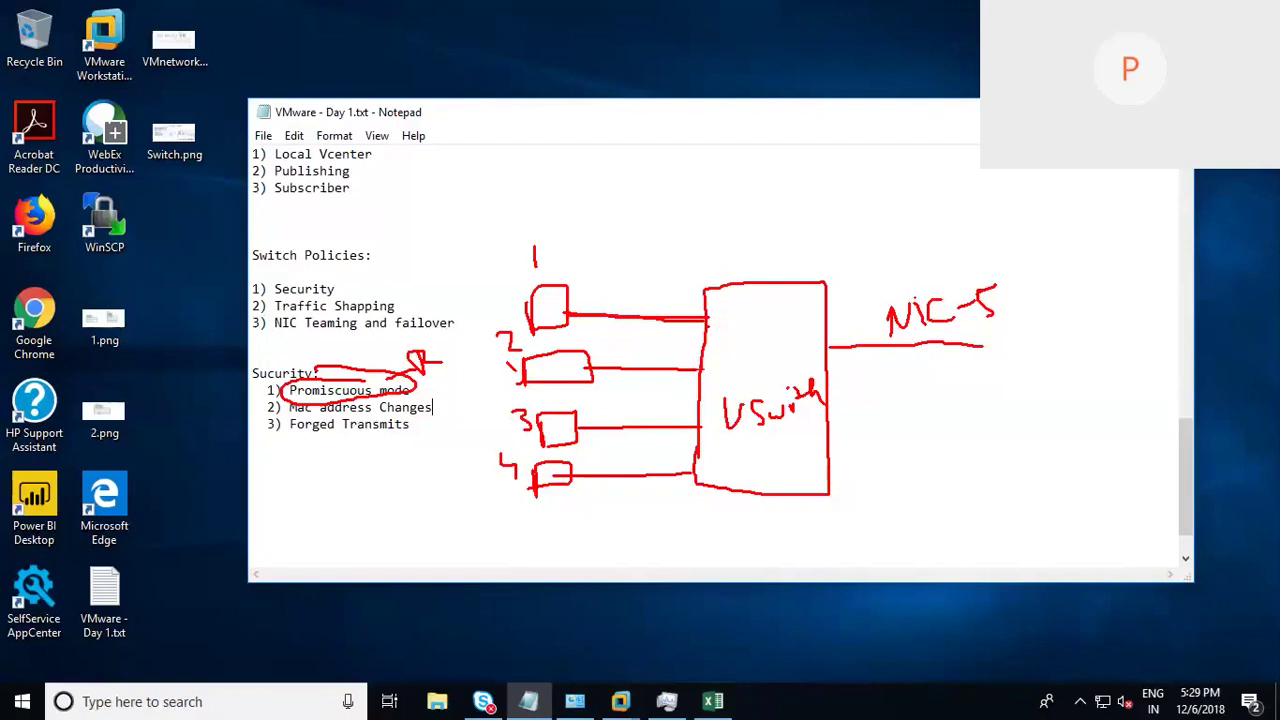
{"action": "left_click_drag", "start_coordinate": [586, 224], "coordinate": [610, 212]}
{"action": "mouse_move", "coordinate": [678, 208]}
{"action": "left_mouse_down"}
{"action": "mouse_move", "coordinate": [680, 238]}
{"action": "mouse_move", "coordinate": [703, 230]}
{"action": "mouse_move", "coordinate": [680, 244]}
{"action": "left_mouse_up"}
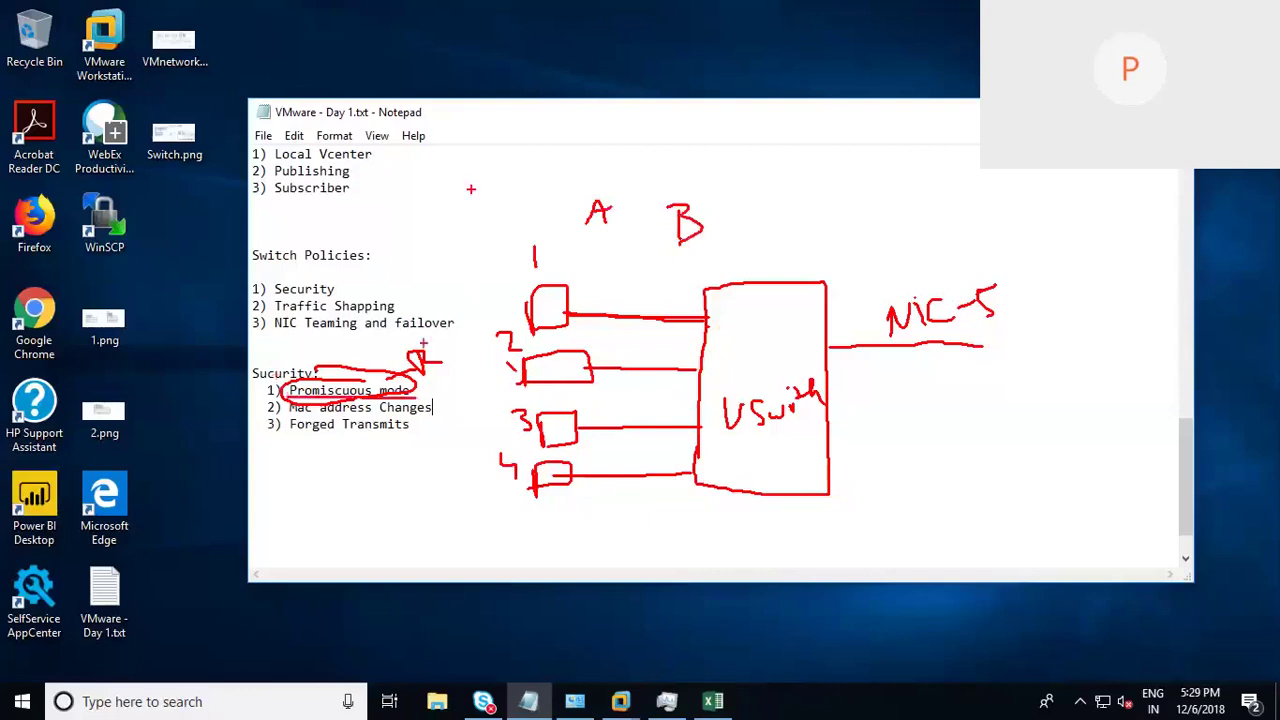
Step: Add marks beside Promiscuous mode, an A under Forged Transmits, and a label under port 4
{"action": "mouse_move", "coordinate": [416, 362]}
{"action": "left_mouse_down"}
{"action": "mouse_move", "coordinate": [430, 350]}
{"action": "mouse_move", "coordinate": [458, 368]}
{"action": "left_mouse_up"}
{"action": "left_click_drag", "start_coordinate": [337, 545], "coordinate": [376, 516]}
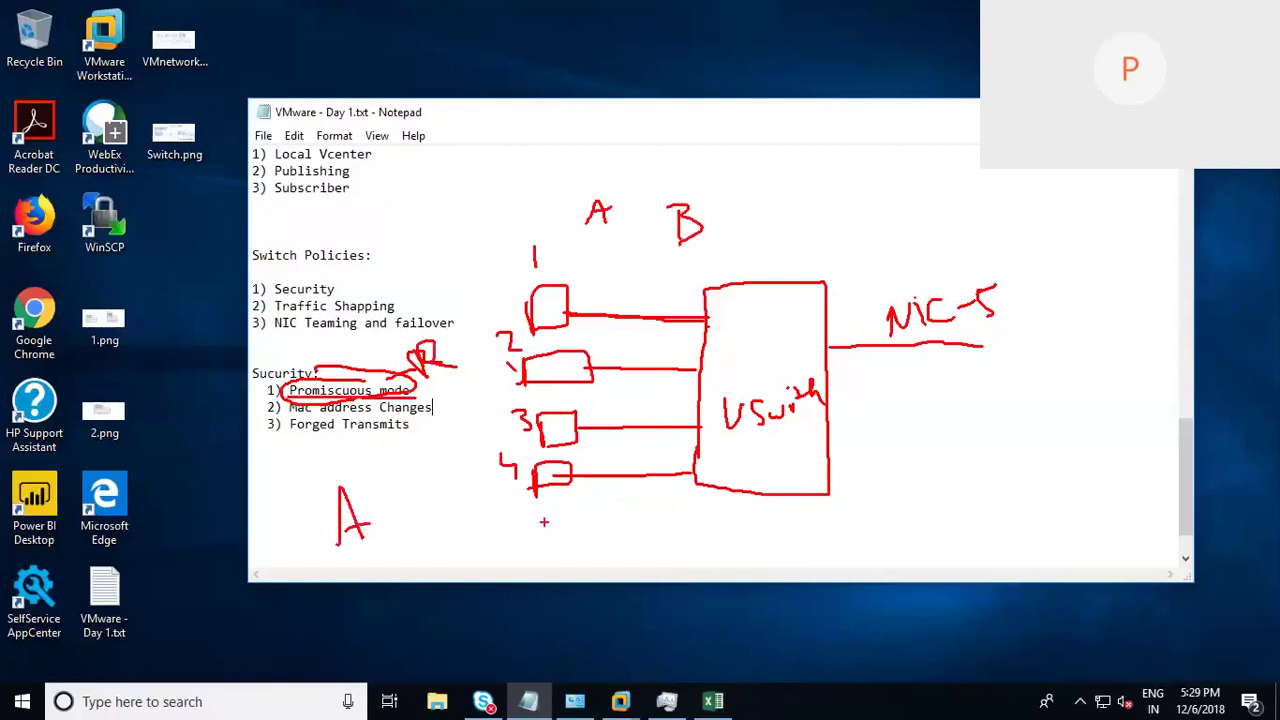
{"action": "mouse_move", "coordinate": [532, 470]}
{"action": "left_mouse_down"}
{"action": "mouse_move", "coordinate": [570, 452]}
{"action": "mouse_move", "coordinate": [556, 480]}
{"action": "mouse_move", "coordinate": [566, 530]}
{"action": "mouse_move", "coordinate": [575, 505]}
{"action": "mouse_move", "coordinate": [602, 499]}
{"action": "mouse_move", "coordinate": [598, 521]}
{"action": "mouse_move", "coordinate": [655, 526]}
{"action": "left_mouse_up"}
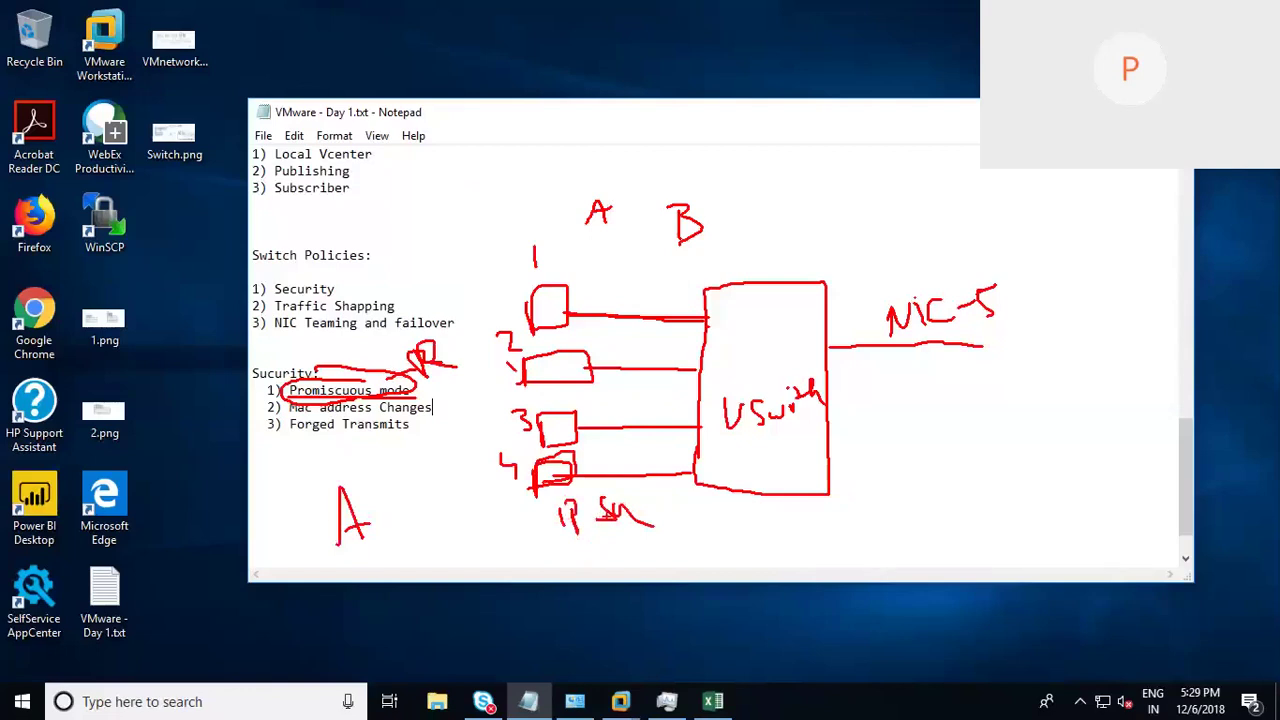
{"action": "left_click_drag", "start_coordinate": [634, 532], "coordinate": [620, 554]}
{"action": "mouse_move", "coordinate": [464, 334]}
{"action": "left_mouse_down"}
{"action": "mouse_move", "coordinate": [430, 325]}
{"action": "mouse_move", "coordinate": [466, 330]}
{"action": "left_mouse_up"}
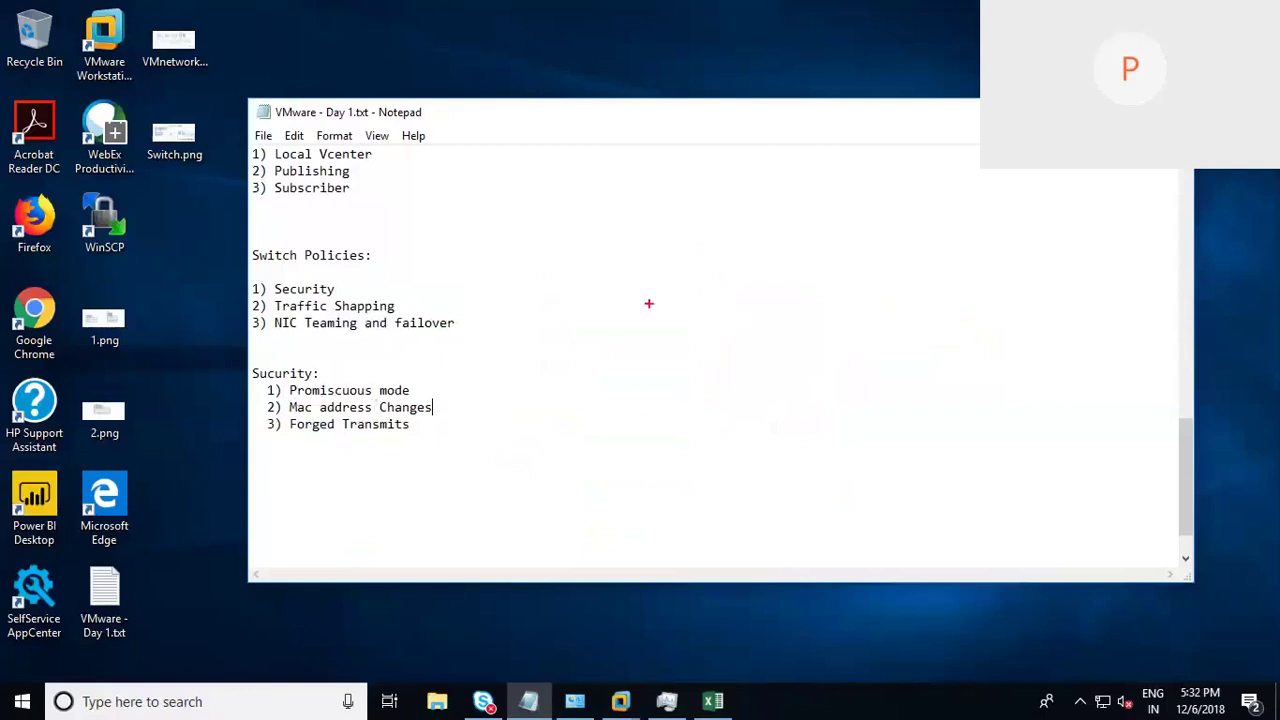
Step: Draw a red box labelled vSwitch beside the notes
{"action": "left_click_drag", "start_coordinate": [649, 291], "coordinate": [656, 436]}
{"action": "mouse_move", "coordinate": [651, 350]}
{"action": "left_mouse_down"}
{"action": "mouse_move", "coordinate": [648, 277]}
{"action": "mouse_move", "coordinate": [712, 271]}
{"action": "mouse_move", "coordinate": [804, 388]}
{"action": "mouse_move", "coordinate": [812, 522]}
{"action": "mouse_move", "coordinate": [656, 432]}
{"action": "mouse_move", "coordinate": [707, 398]}
{"action": "mouse_move", "coordinate": [713, 422]}
{"action": "mouse_move", "coordinate": [756, 382]}
{"action": "mouse_move", "coordinate": [766, 396]}
{"action": "left_mouse_up"}
{"action": "left_click_drag", "start_coordinate": [764, 373], "coordinate": [797, 396]}
Step: Draw four port lines with plugs off the vSwitch box's left side
{"action": "mouse_move", "coordinate": [647, 311]}
{"action": "left_mouse_down"}
{"action": "mouse_move", "coordinate": [518, 302]}
{"action": "mouse_move", "coordinate": [547, 316]}
{"action": "mouse_move", "coordinate": [531, 326]}
{"action": "left_mouse_up"}
{"action": "left_click_drag", "start_coordinate": [652, 371], "coordinate": [550, 371]}
{"action": "left_click_drag", "start_coordinate": [530, 328], "coordinate": [514, 328]}
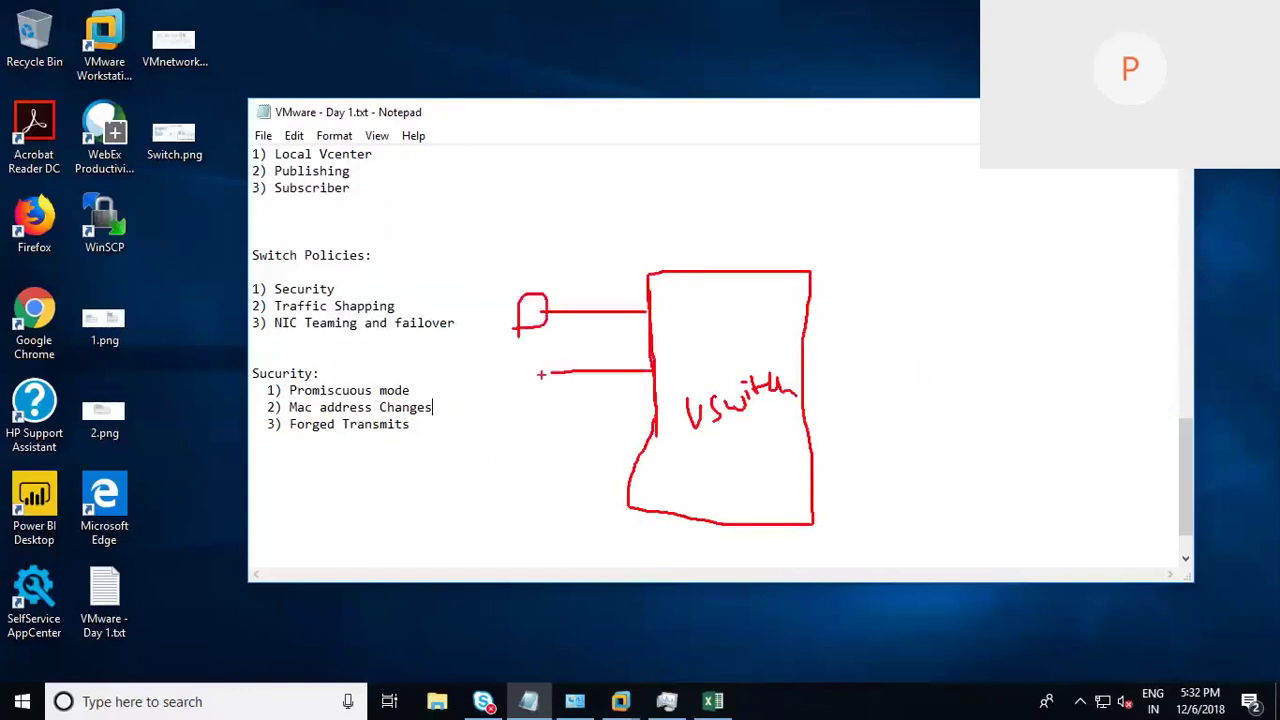
{"action": "left_click_drag", "start_coordinate": [513, 390], "coordinate": [540, 374]}
{"action": "mouse_move", "coordinate": [668, 422]}
{"action": "left_mouse_down"}
{"action": "mouse_move", "coordinate": [558, 423]}
{"action": "mouse_move", "coordinate": [522, 438]}
{"action": "left_mouse_up"}
{"action": "mouse_move", "coordinate": [528, 484]}
{"action": "left_mouse_down"}
{"action": "mouse_move", "coordinate": [635, 476]}
{"action": "mouse_move", "coordinate": [510, 495]}
{"action": "left_mouse_up"}
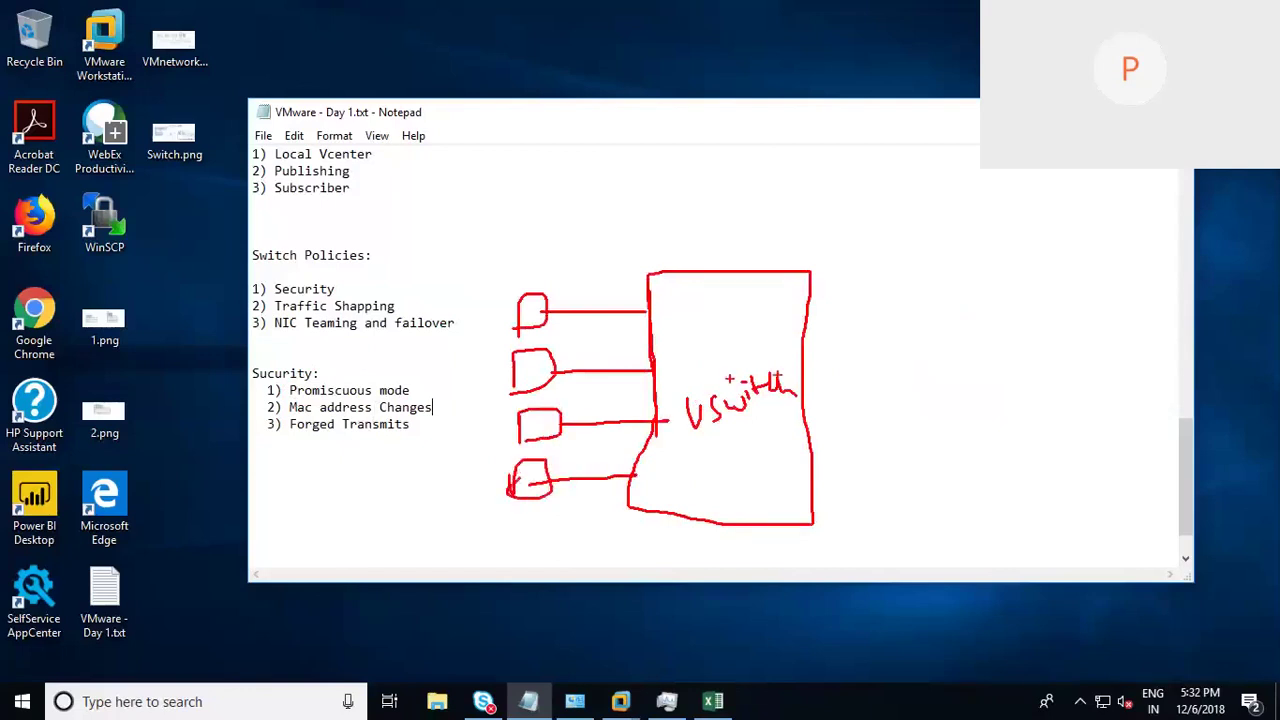
Step: Draw an uplink line on the right and label it VMNIC5
{"action": "left_click_drag", "start_coordinate": [805, 366], "coordinate": [997, 343]}
{"action": "left_click_drag", "start_coordinate": [846, 320], "coordinate": [864, 322]}
{"action": "left_click_drag", "start_coordinate": [866, 340], "coordinate": [908, 318]}
{"action": "left_click_drag", "start_coordinate": [916, 310], "coordinate": [916, 326]}
{"action": "mouse_move", "coordinate": [911, 316]}
{"action": "left_mouse_down"}
{"action": "mouse_move", "coordinate": [950, 330]}
{"action": "mouse_move", "coordinate": [982, 292]}
{"action": "left_mouse_up"}
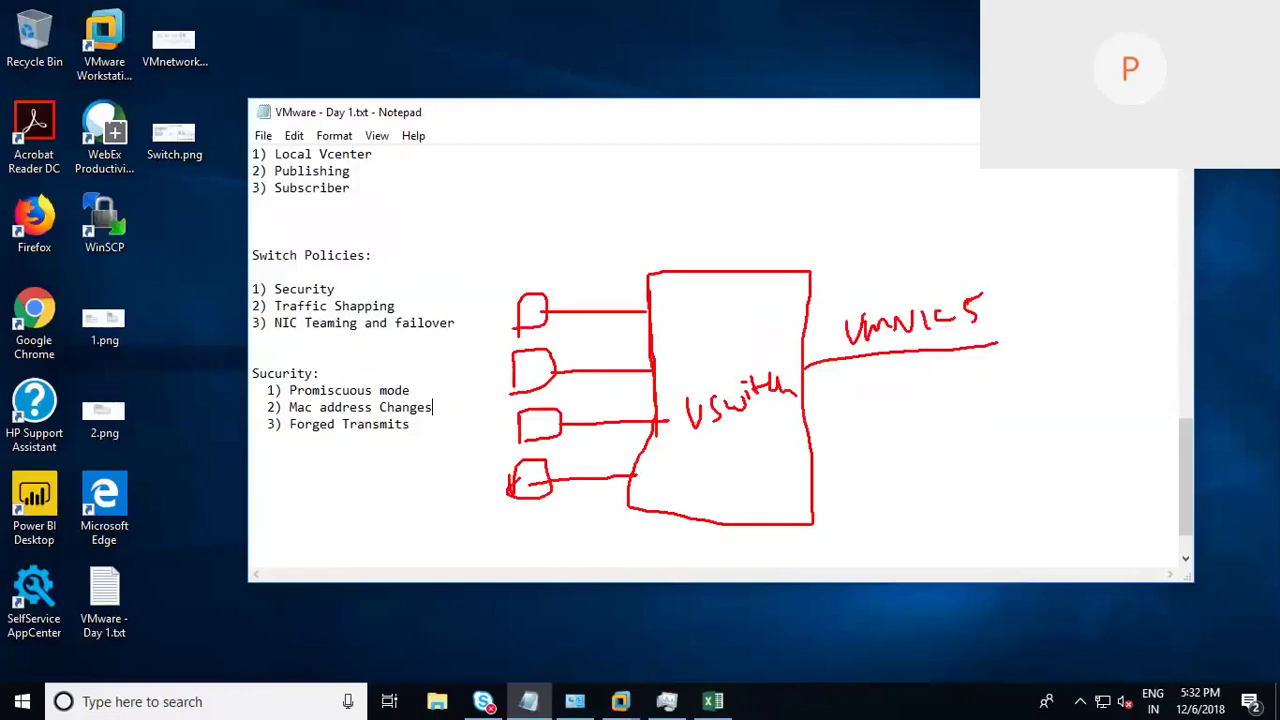
Step: With the red pen, underline 'Mac address Changes' and number the four ports 1–4
{"action": "left_click_drag", "start_coordinate": [287, 412], "coordinate": [424, 410]}
{"action": "left_click_drag", "start_coordinate": [492, 263], "coordinate": [492, 282]}
{"action": "left_click_drag", "start_coordinate": [489, 351], "coordinate": [502, 368]}
{"action": "left_click_drag", "start_coordinate": [494, 412], "coordinate": [498, 436]}
{"action": "mouse_move", "coordinate": [484, 464]}
{"action": "left_mouse_down"}
{"action": "mouse_move", "coordinate": [486, 490]}
{"action": "mouse_move", "coordinate": [506, 486]}
{"action": "left_mouse_up"}
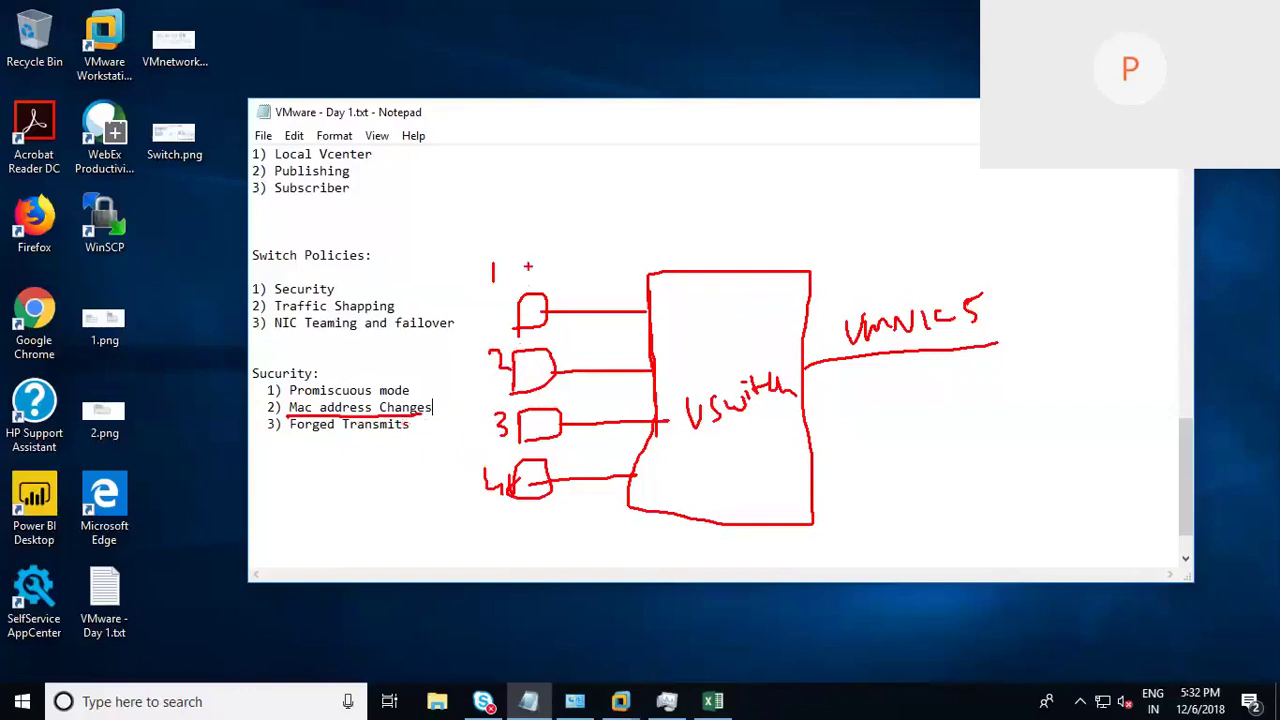
Step: Write '48' above the diagram and add address labels beside each of the four ports
{"action": "mouse_move", "coordinate": [578, 170]}
{"action": "left_mouse_down"}
{"action": "mouse_move", "coordinate": [588, 214]}
{"action": "mouse_move", "coordinate": [606, 186]}
{"action": "mouse_move", "coordinate": [603, 198]}
{"action": "left_mouse_up"}
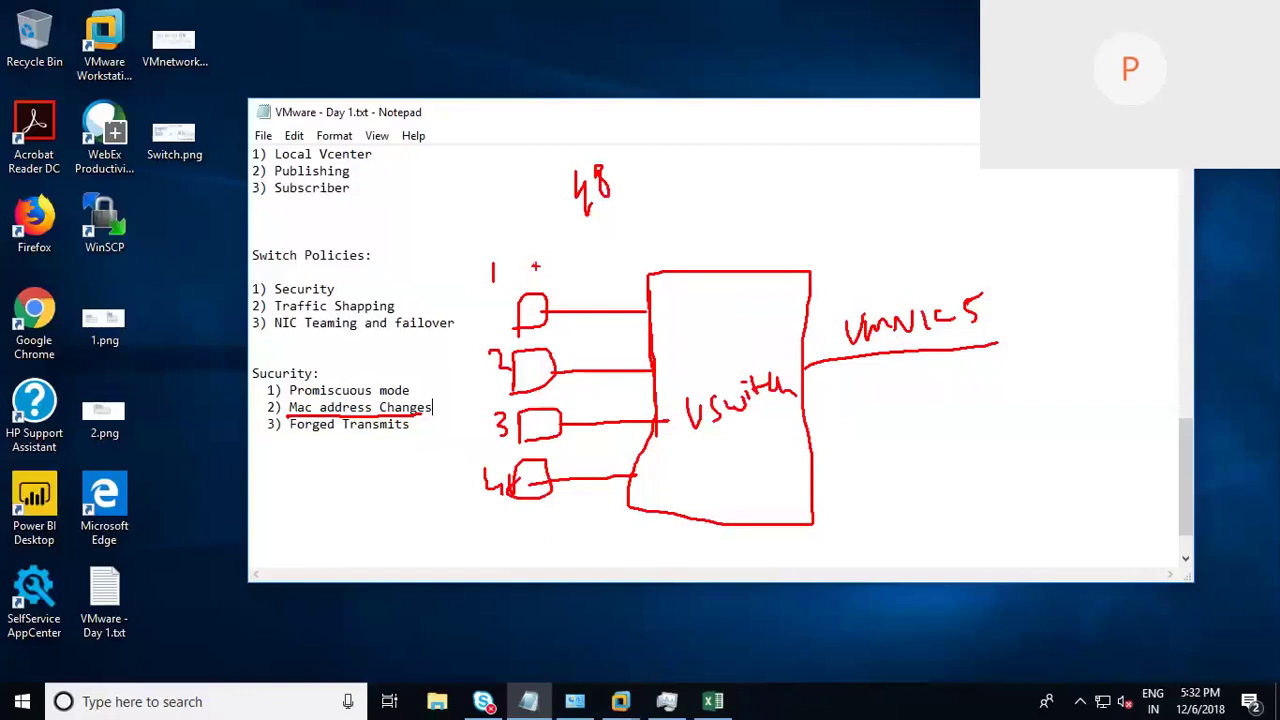
{"action": "left_click_drag", "start_coordinate": [540, 259], "coordinate": [548, 270]}
{"action": "left_click_drag", "start_coordinate": [558, 330], "coordinate": [572, 342]}
{"action": "left_click_drag", "start_coordinate": [560, 390], "coordinate": [568, 398]}
{"action": "left_click_drag", "start_coordinate": [566, 455], "coordinate": [592, 458]}
{"action": "mouse_move", "coordinate": [592, 336]}
{"action": "left_mouse_down"}
{"action": "mouse_move", "coordinate": [600, 346]}
{"action": "mouse_move", "coordinate": [569, 338]}
{"action": "left_mouse_up"}
{"action": "left_click_drag", "start_coordinate": [570, 336], "coordinate": [597, 328]}
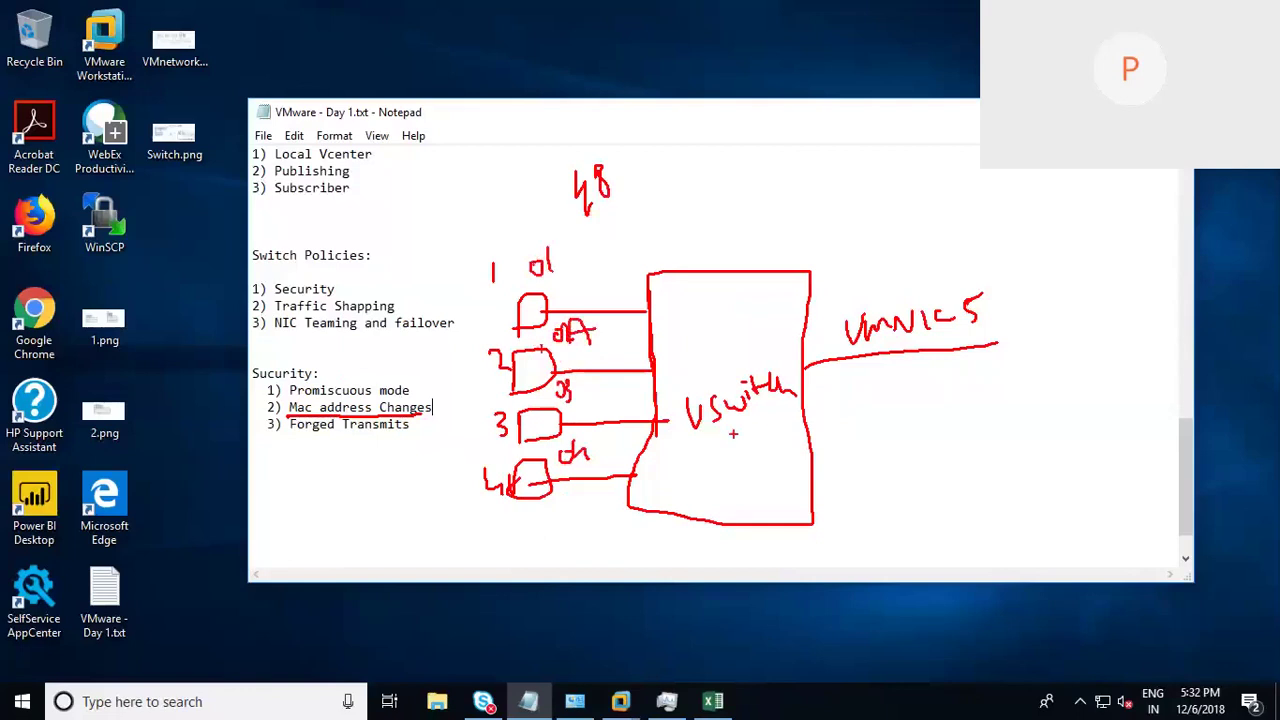
Step: Put a '?' inside the vSwitch, extend the Mac address Changes line, and draw an arrow to port 2
{"action": "left_click_drag", "start_coordinate": [728, 452], "coordinate": [738, 474]}
{"action": "left_click", "coordinate": [745, 495]}
{"action": "mouse_move", "coordinate": [433, 407]}
{"action": "left_mouse_down"}
{"action": "mouse_move", "coordinate": [462, 394]}
{"action": "mouse_move", "coordinate": [470, 420]}
{"action": "mouse_move", "coordinate": [463, 393]}
{"action": "mouse_move", "coordinate": [481, 409]}
{"action": "left_mouse_up"}
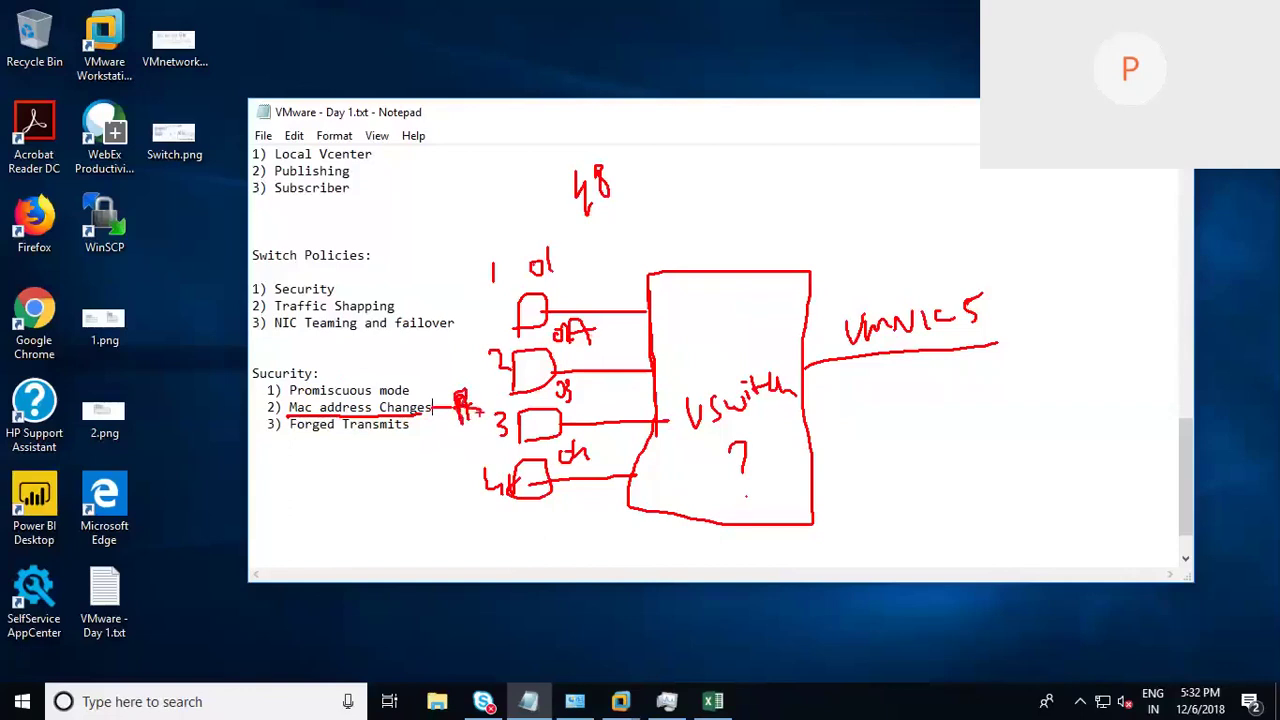
{"action": "mouse_move", "coordinate": [644, 347]}
{"action": "left_mouse_down"}
{"action": "mouse_move", "coordinate": [586, 347]}
{"action": "mouse_move", "coordinate": [600, 348]}
{"action": "left_mouse_up"}
{"action": "left_click_drag", "start_coordinate": [646, 348], "coordinate": [590, 349]}
Step: Underline 'Forged Transmits', draw an arrow between port 3 and the vSwitch, and mark below Forged Transmits
{"action": "left_click_drag", "start_coordinate": [291, 436], "coordinate": [409, 437]}
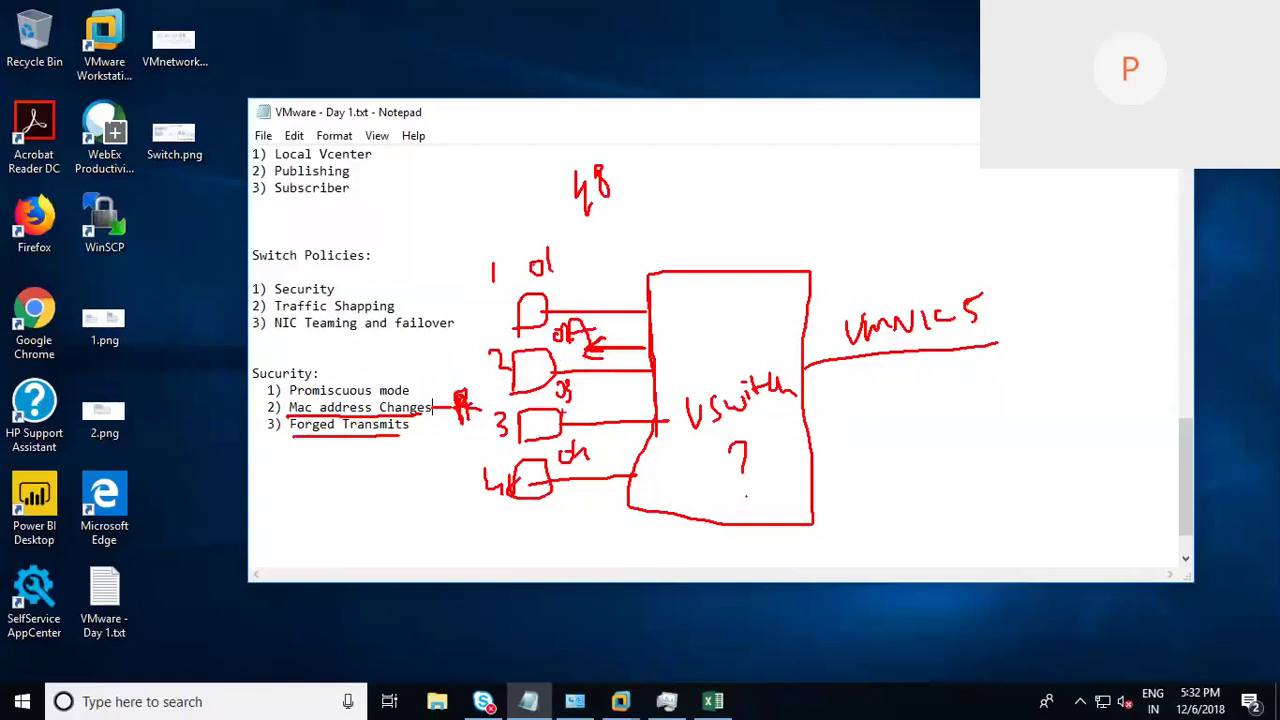
{"action": "mouse_move", "coordinate": [572, 410]}
{"action": "left_mouse_down"}
{"action": "mouse_move", "coordinate": [644, 409]}
{"action": "mouse_move", "coordinate": [636, 396]}
{"action": "mouse_move", "coordinate": [660, 420]}
{"action": "left_mouse_up"}
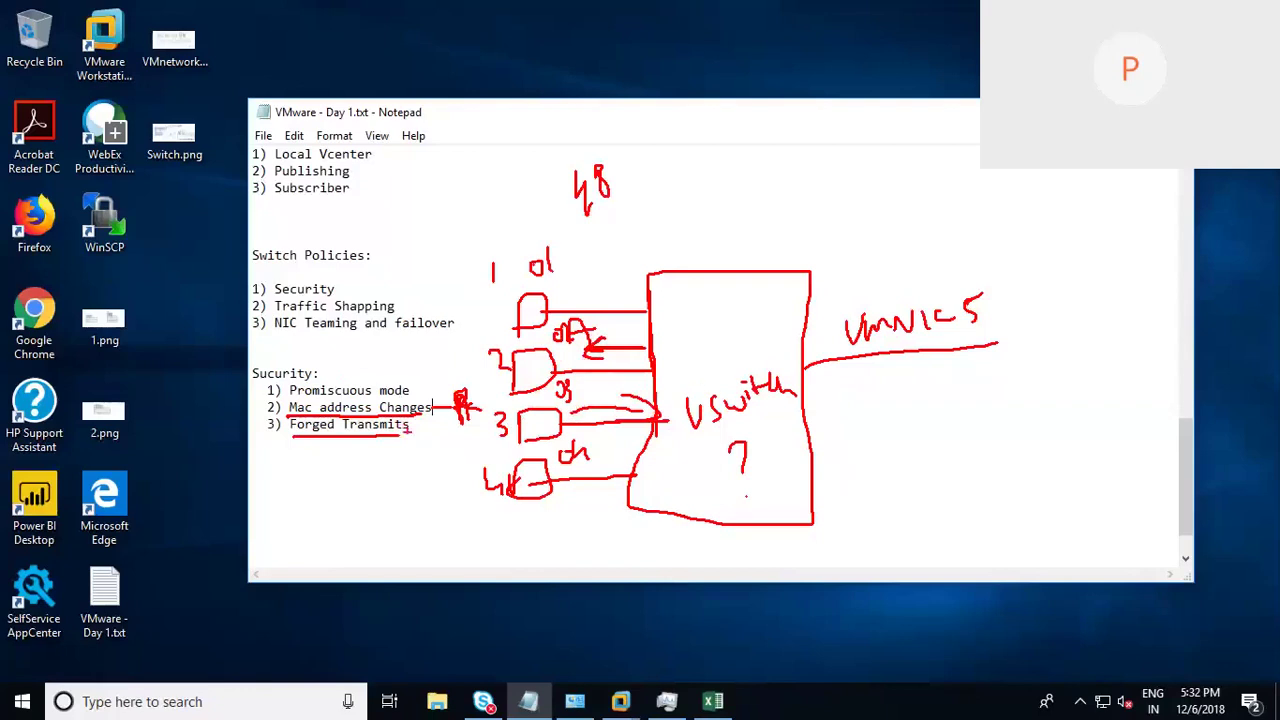
{"action": "mouse_move", "coordinate": [415, 431]}
{"action": "left_mouse_down"}
{"action": "mouse_move", "coordinate": [420, 455]}
{"action": "mouse_move", "coordinate": [440, 448]}
{"action": "mouse_move", "coordinate": [430, 507]}
{"action": "mouse_move", "coordinate": [454, 503]}
{"action": "mouse_move", "coordinate": [446, 484]}
{"action": "left_mouse_up"}
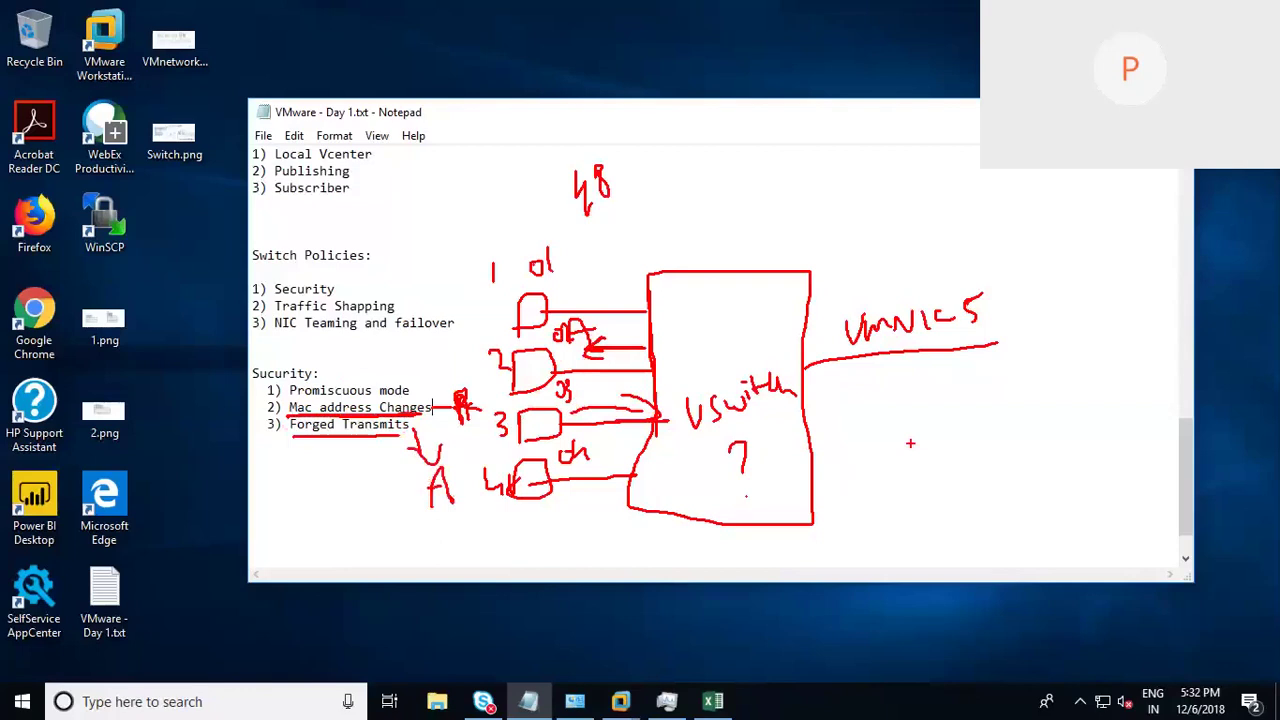
Step: Clear the red pen sketch and type '2) Traffic Shapping:' on the blank line below the Security list
{"action": "key", "text": "Escape"}
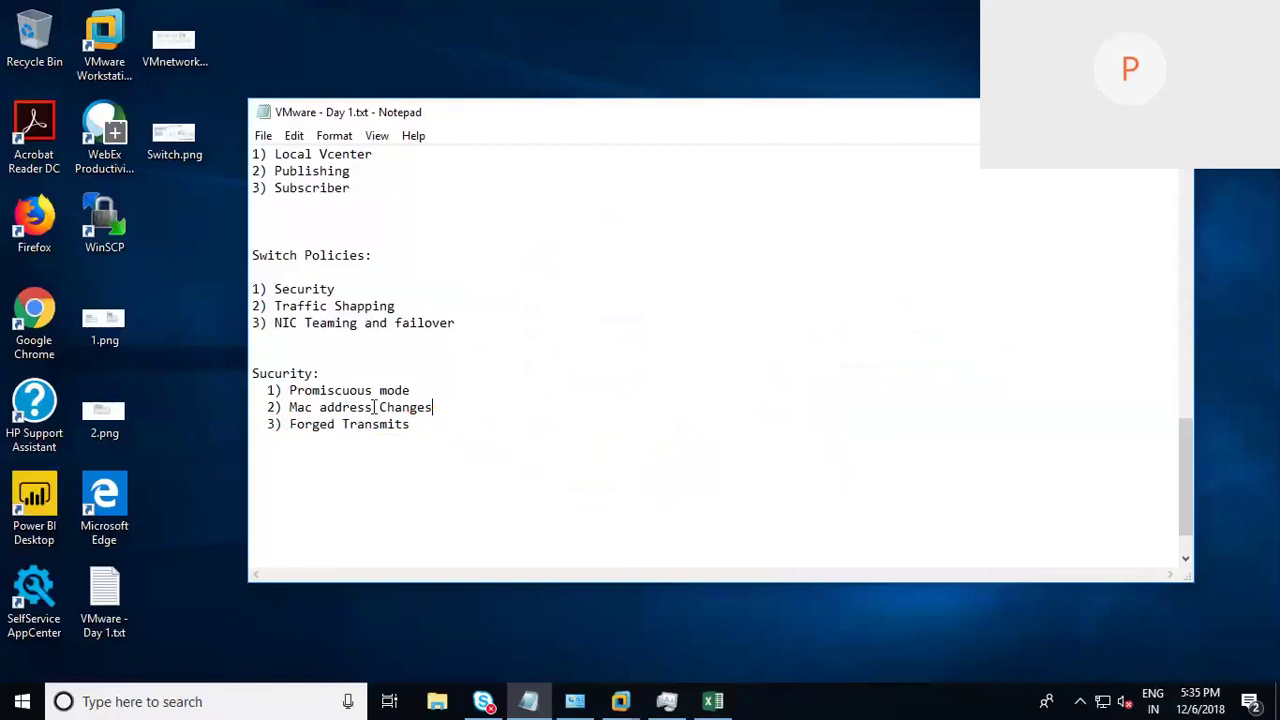
{"action": "left_click_drag", "start_coordinate": [408, 391], "coordinate": [463, 449]}
{"action": "left_click", "coordinate": [481, 476]}
{"action": "type", "text": "2) Traffic Shappin"}
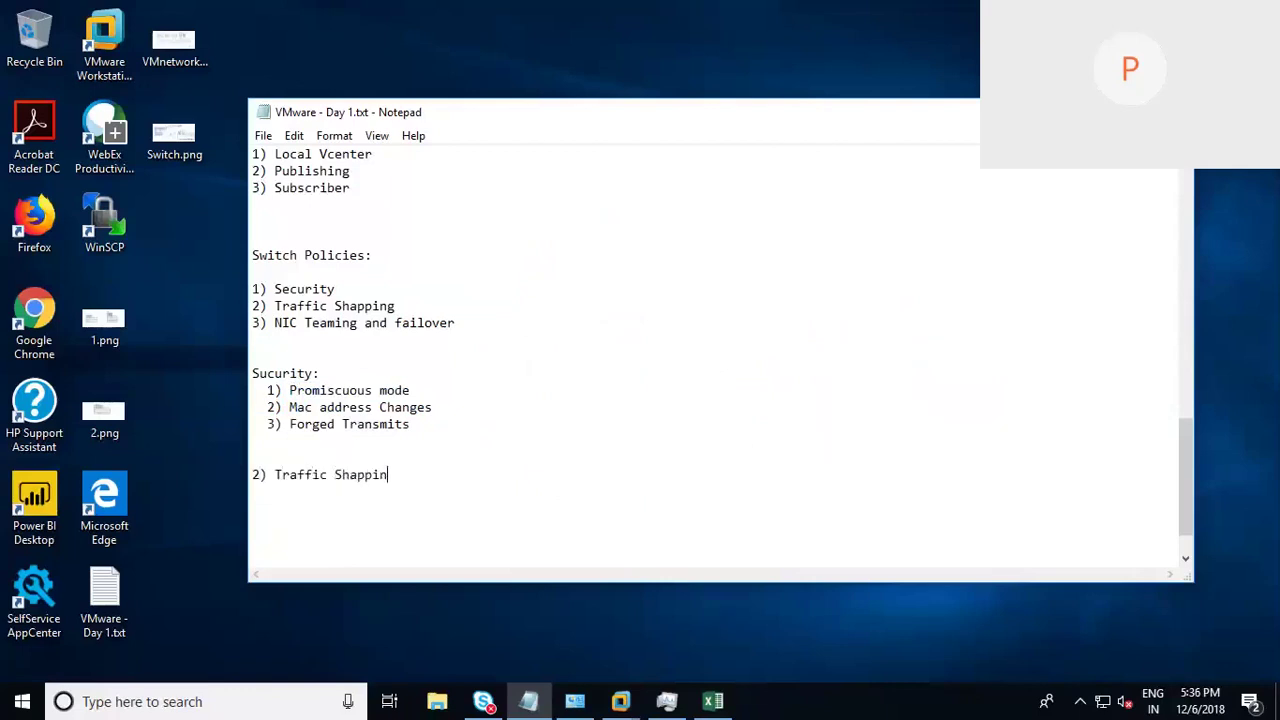
{"action": "type", "text": "g:"}
Step: Back in vSphere Web Client, open the Security settings of the VM Network for Vms port group
{"action": "mouse_move", "coordinate": [620, 701]}
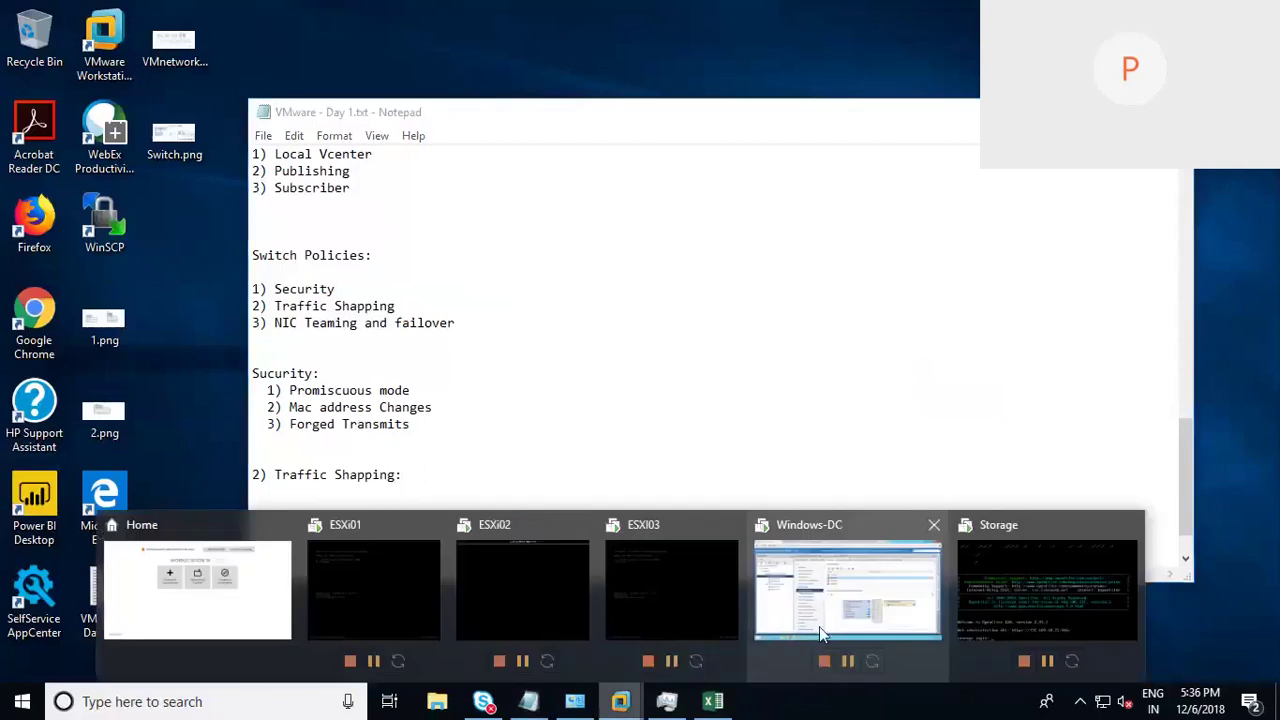
{"action": "left_click", "coordinate": [819, 626]}
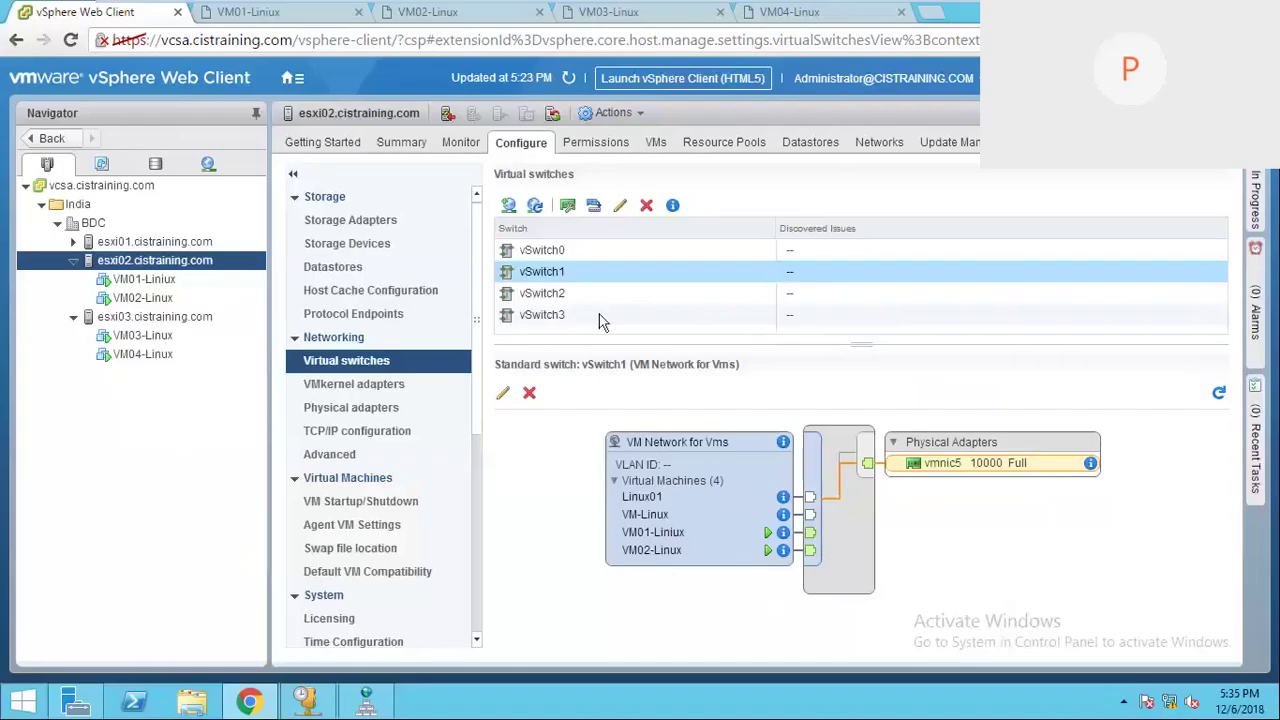
{"action": "left_click", "coordinate": [505, 396]}
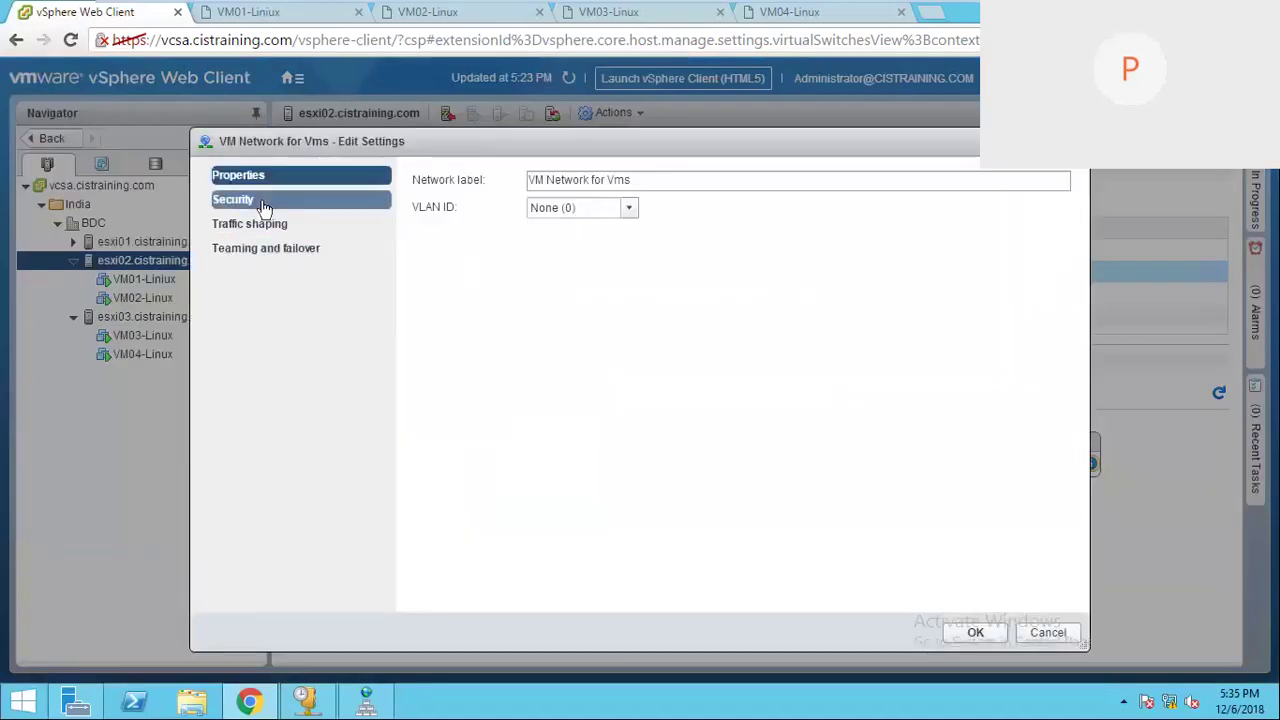
{"action": "left_click", "coordinate": [300, 203]}
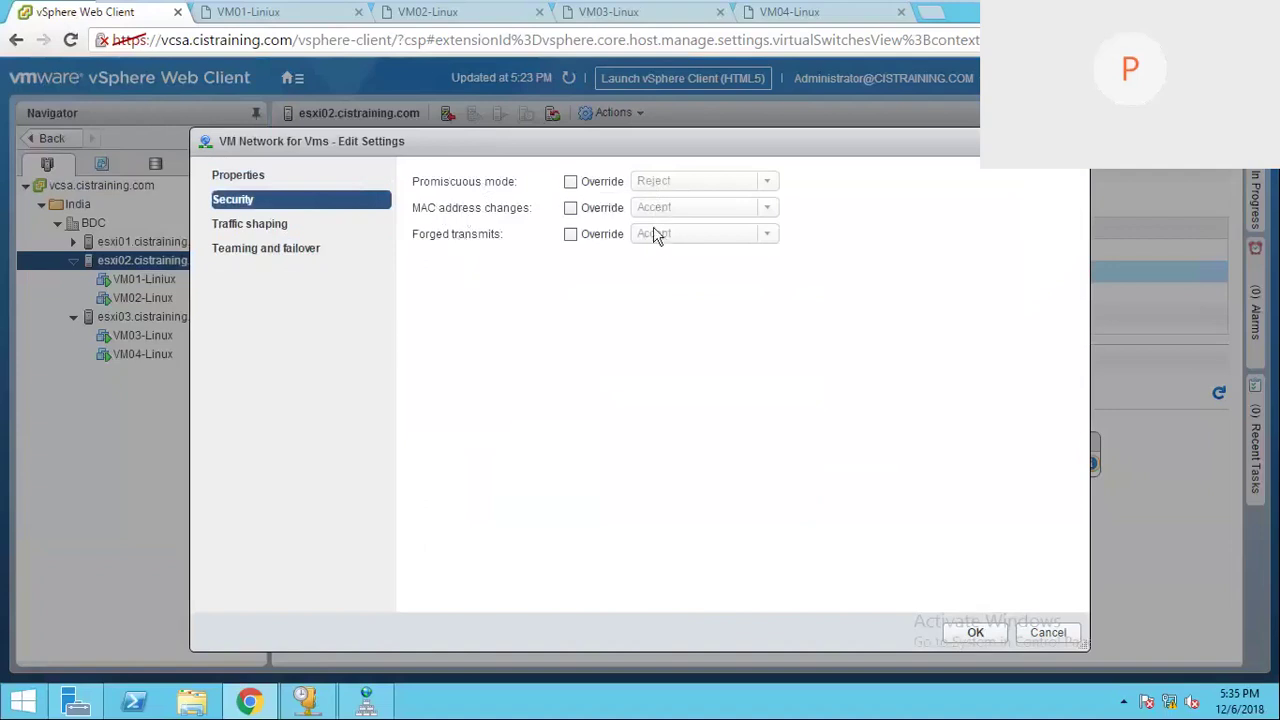
Step: Override security: Promiscuous mode Accept, MAC address changes Reject, Forged transmits Reject
{"action": "left_click", "coordinate": [571, 185]}
{"action": "left_click", "coordinate": [766, 181]}
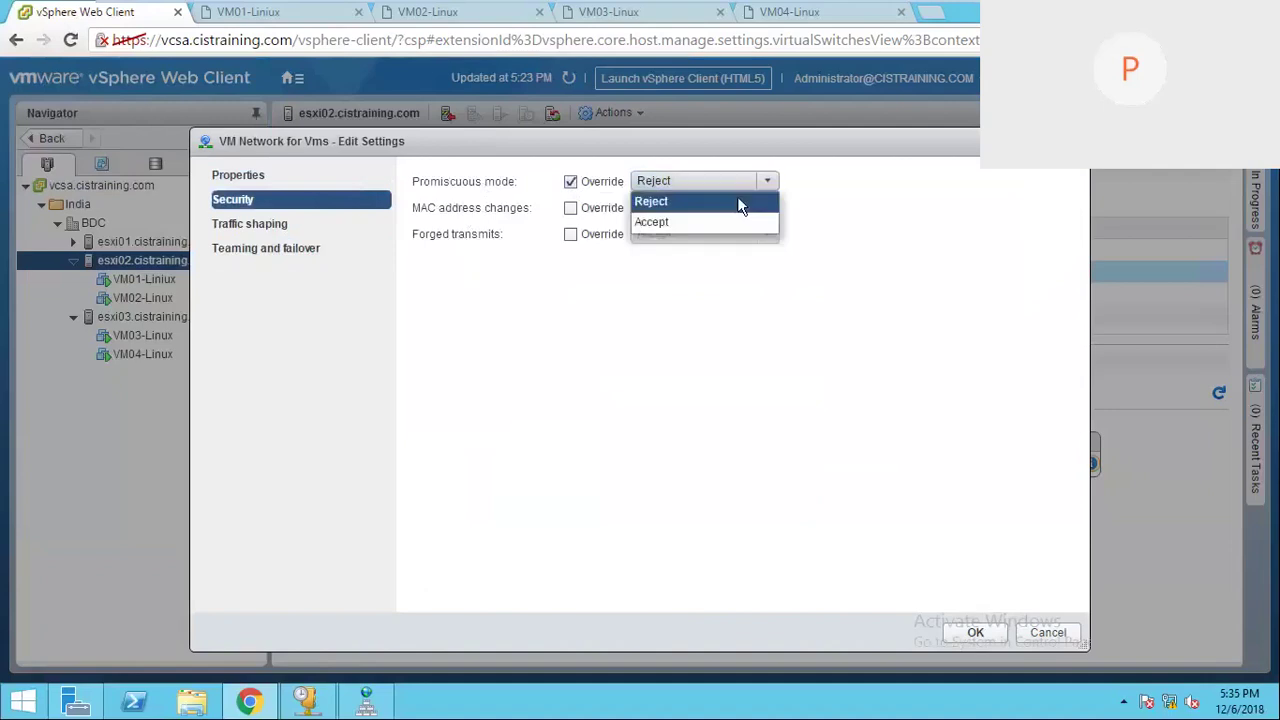
{"action": "left_click", "coordinate": [671, 229]}
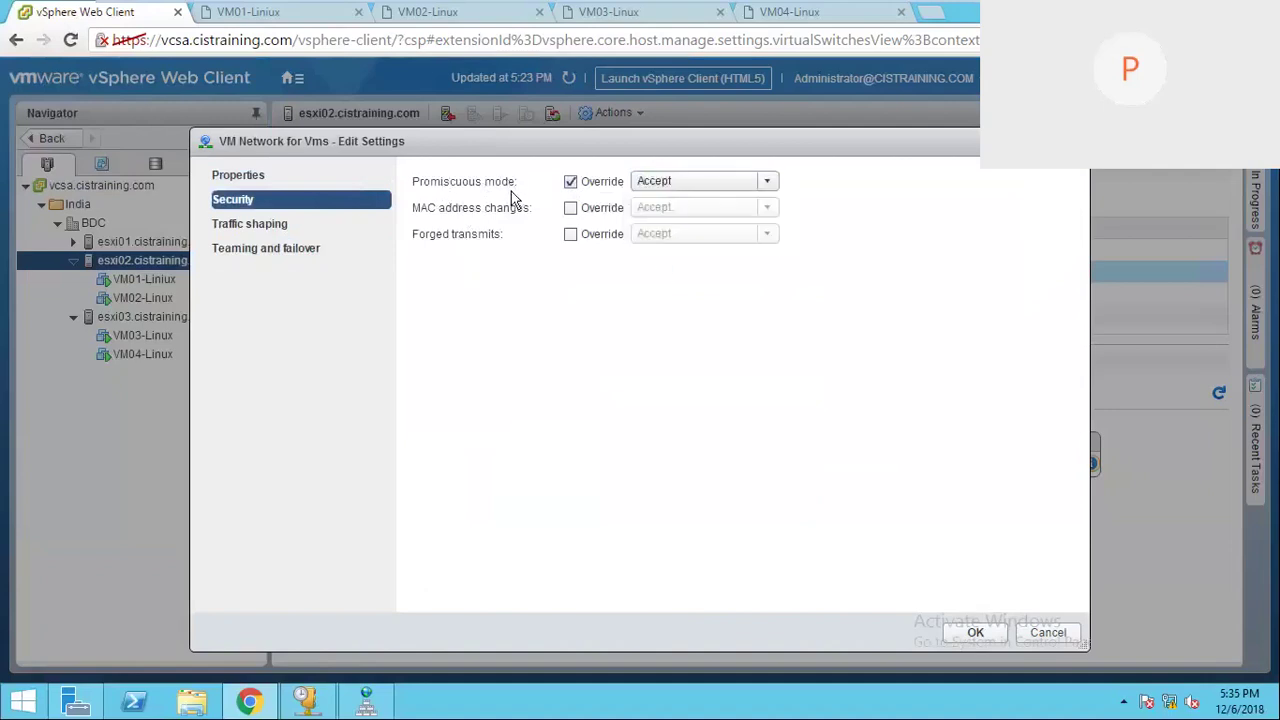
{"action": "left_click", "coordinate": [571, 208]}
{"action": "left_click", "coordinate": [766, 207]}
{"action": "left_click", "coordinate": [676, 227]}
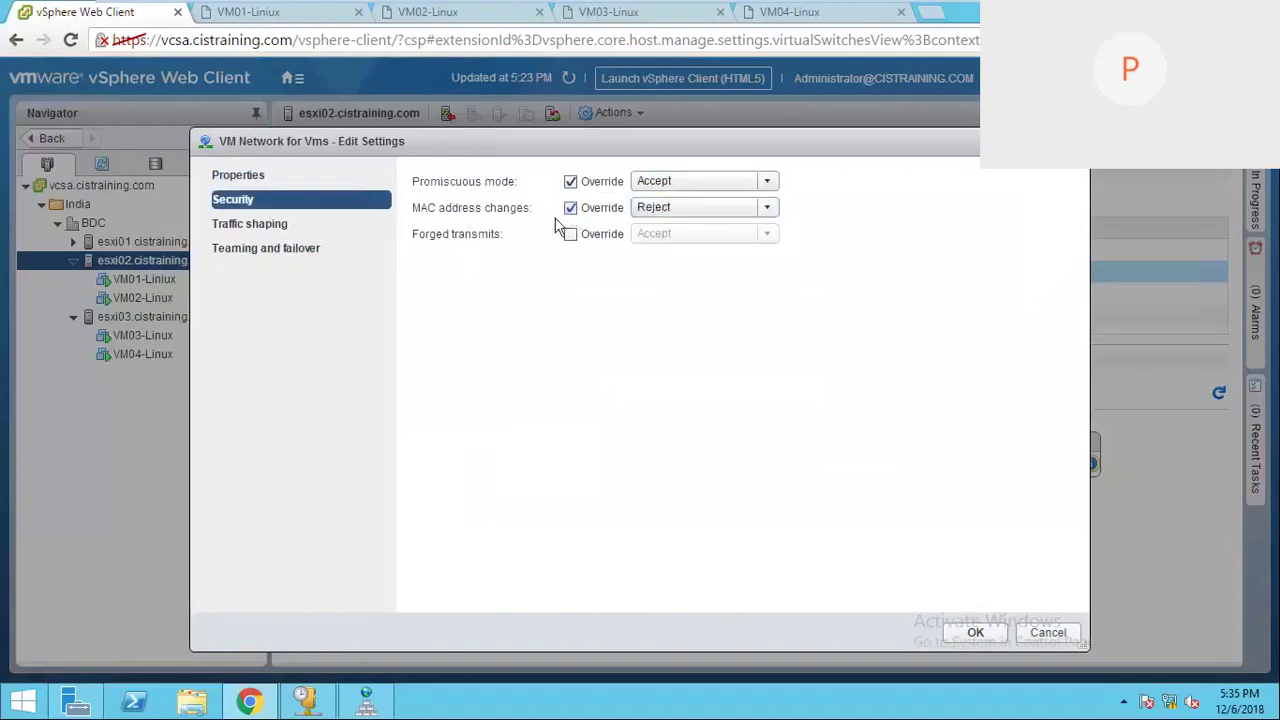
{"action": "left_click", "coordinate": [571, 234]}
{"action": "left_click", "coordinate": [767, 234]}
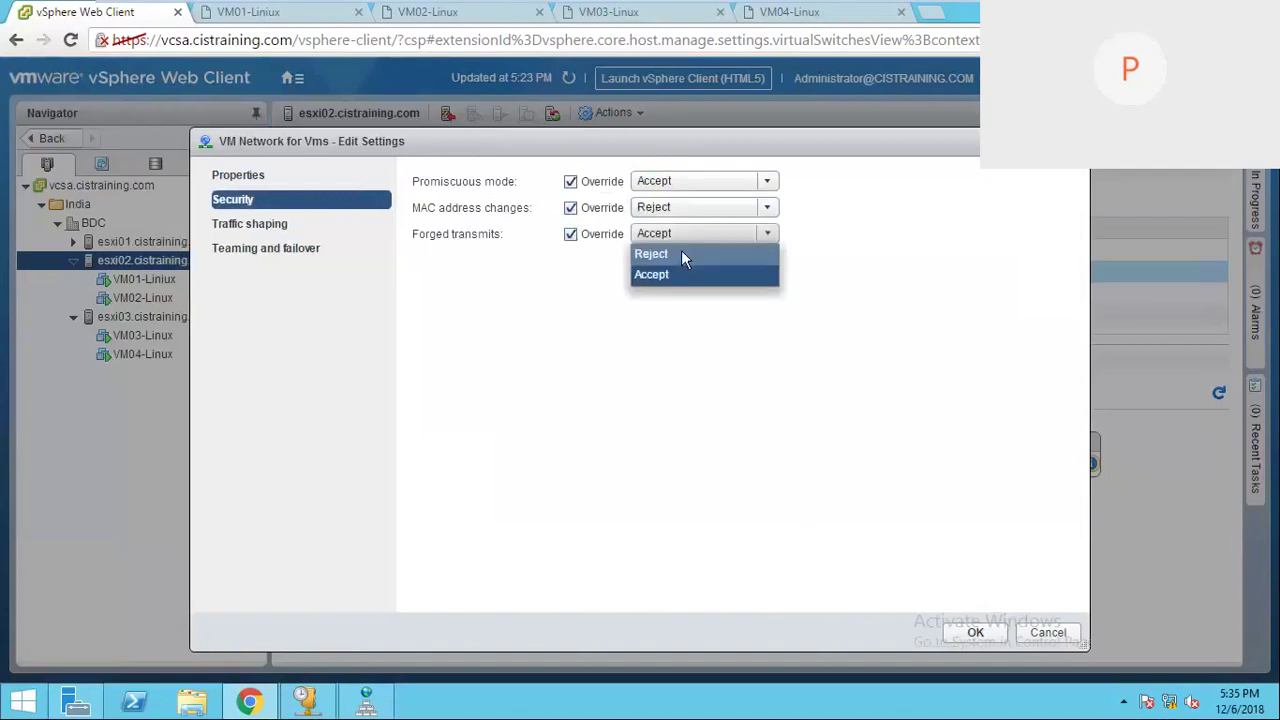
{"action": "left_click", "coordinate": [681, 254]}
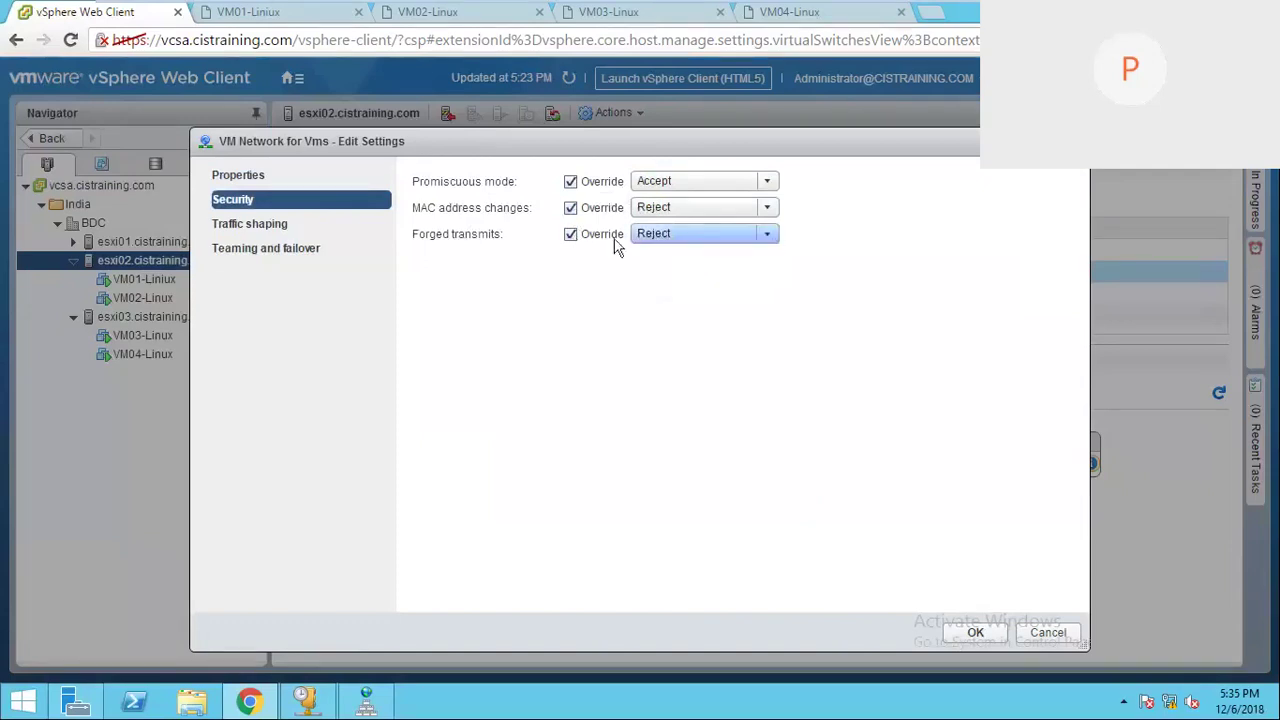
Step: Change Forged transmits to Accept, drop the MAC address changes override, and cancel without saving
{"action": "left_click", "coordinate": [571, 234]}
{"action": "left_click", "coordinate": [580, 236]}
{"action": "left_click", "coordinate": [770, 234]}
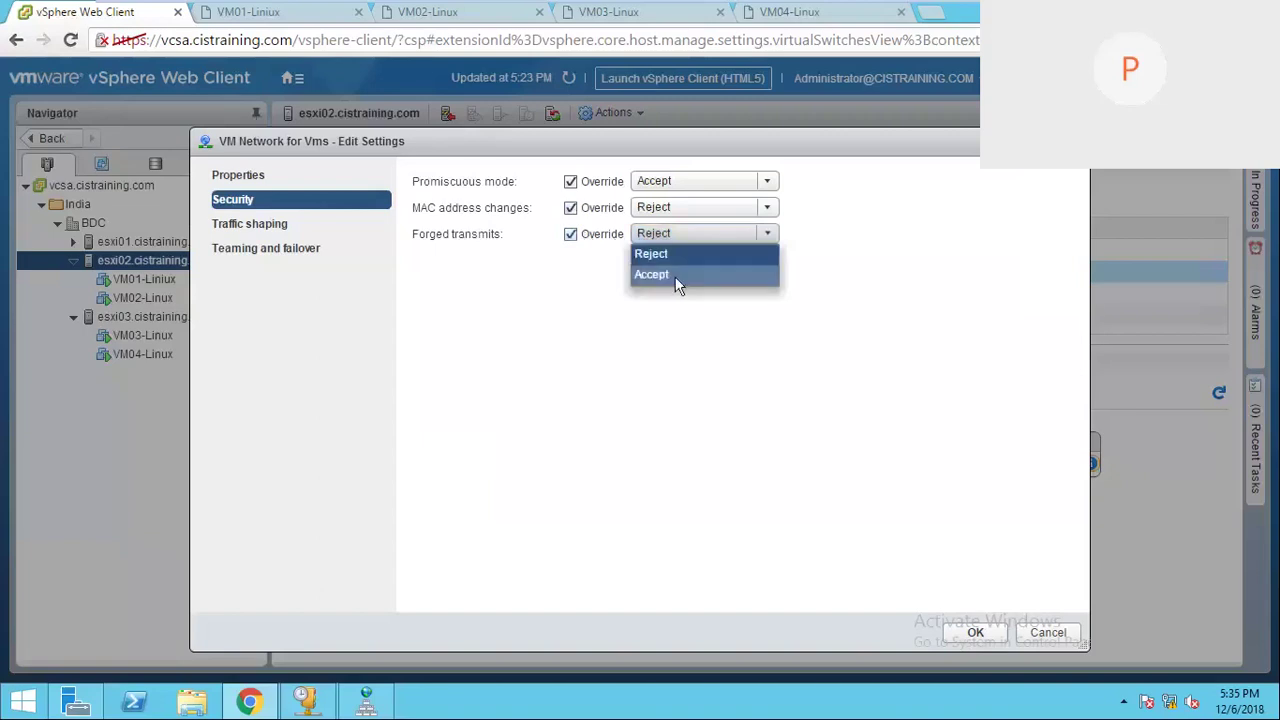
{"action": "left_click", "coordinate": [677, 276]}
{"action": "left_click", "coordinate": [604, 210]}
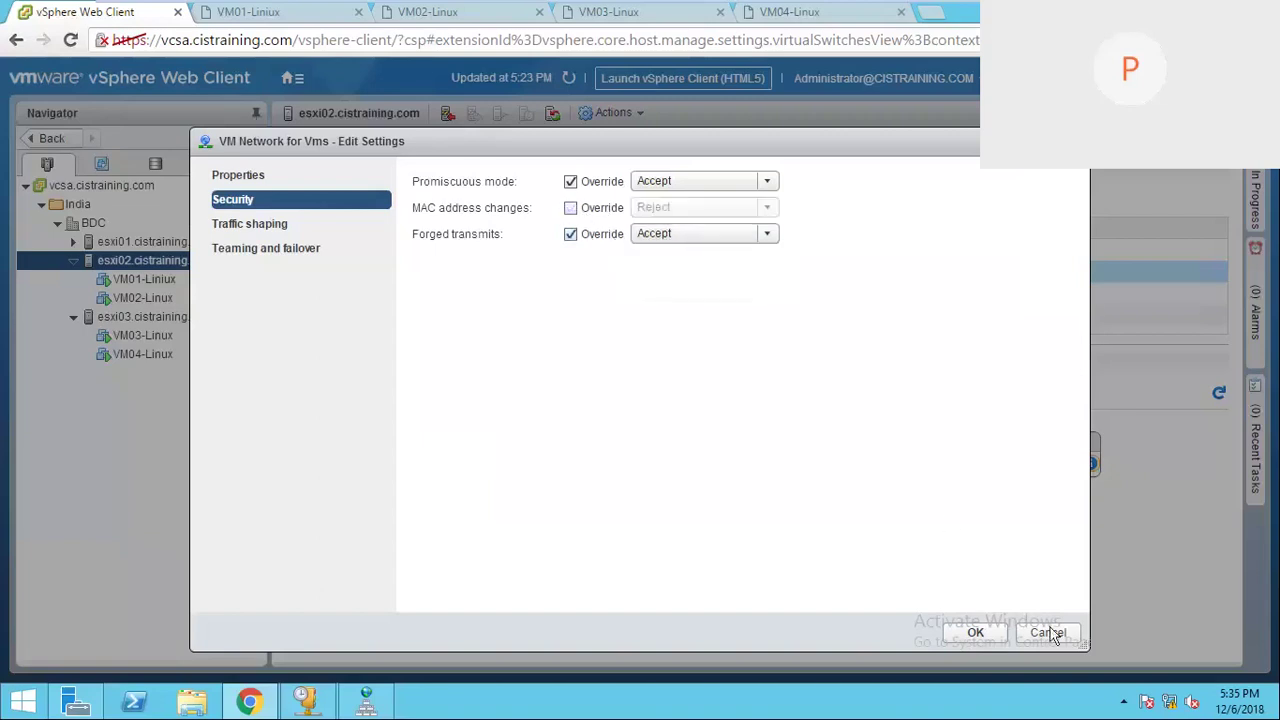
{"action": "left_click", "coordinate": [972, 632]}
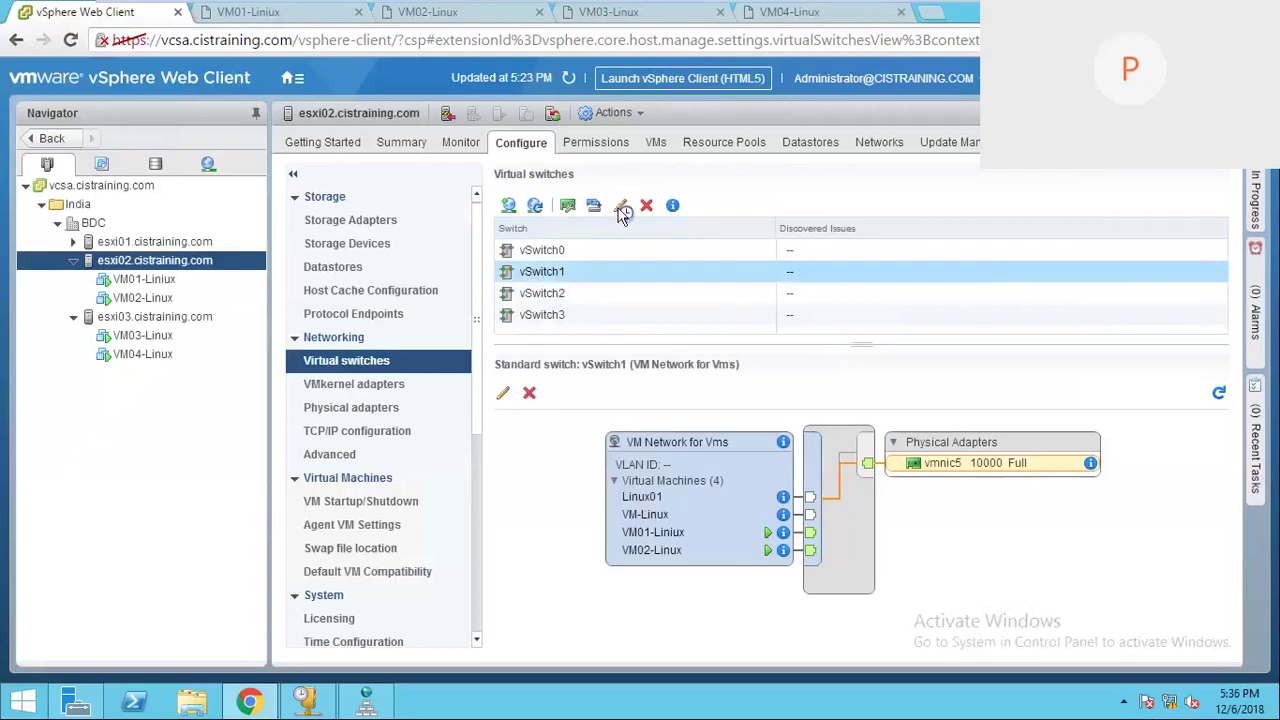
Step: In vSwitch1's security policy, set MAC address changes to Reject, then Accept, and cancel without saving
{"action": "left_click", "coordinate": [621, 207]}
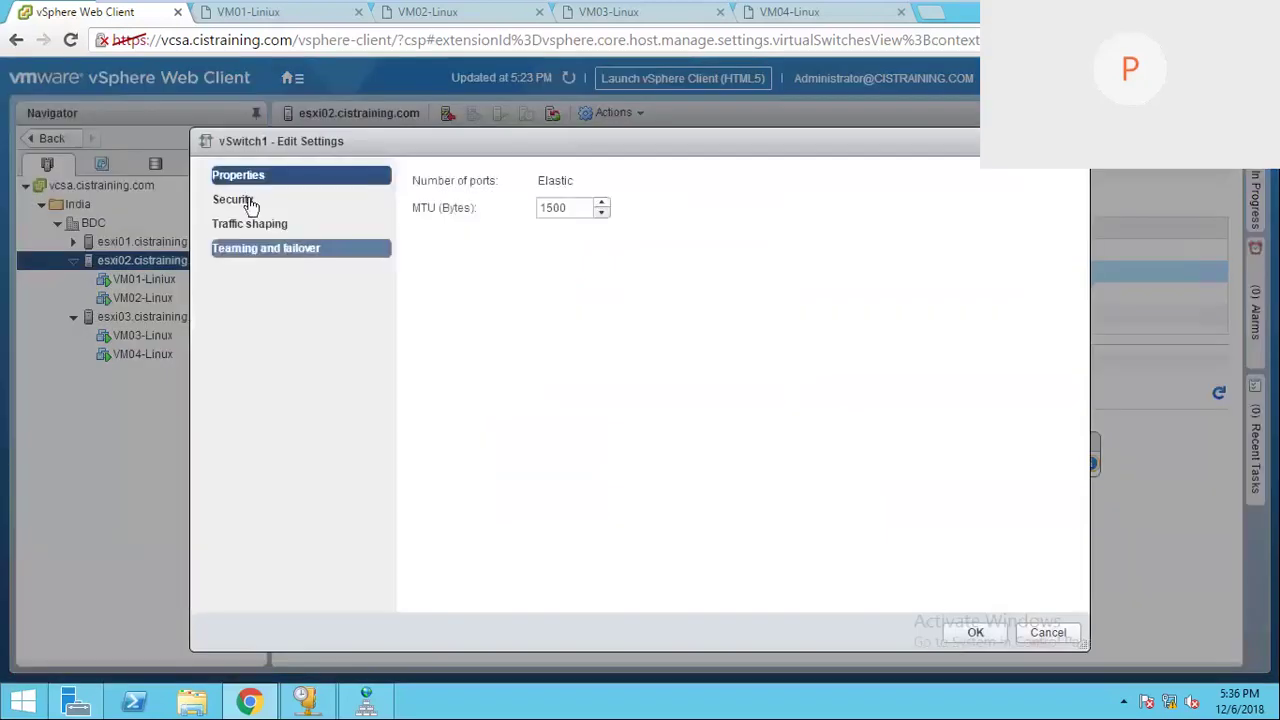
{"action": "left_click", "coordinate": [248, 202]}
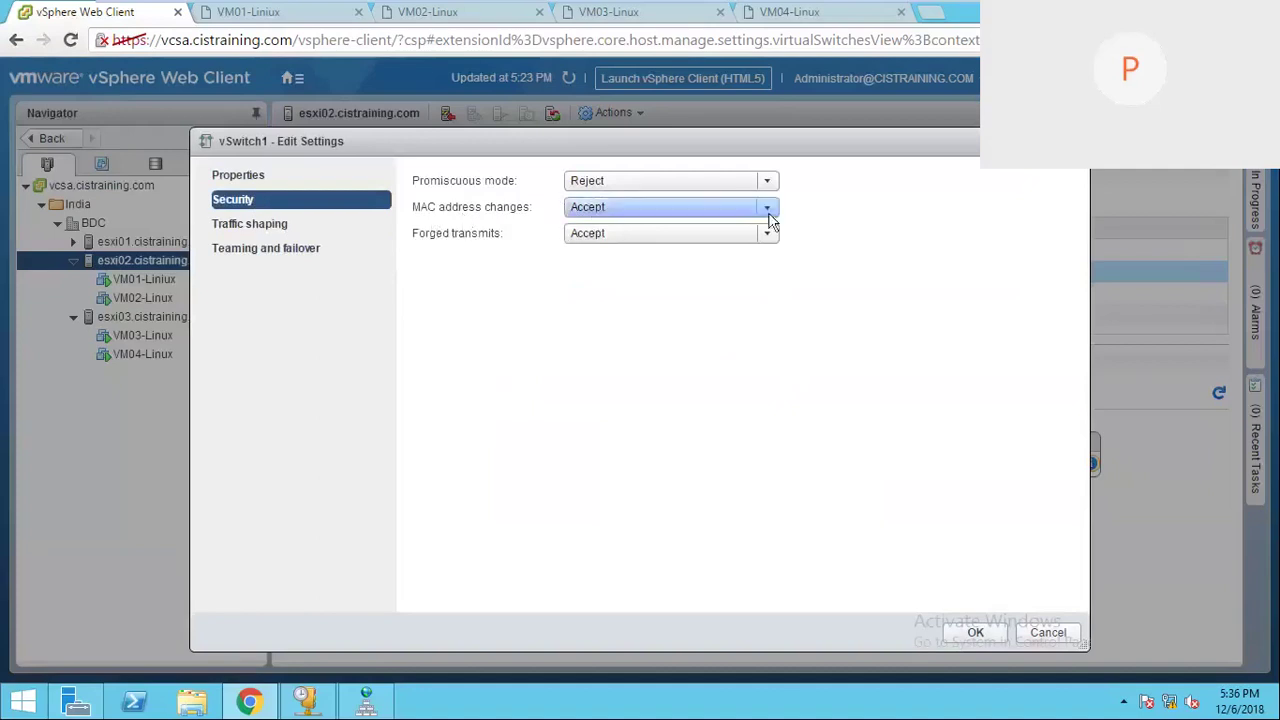
{"action": "left_click", "coordinate": [625, 208]}
{"action": "left_click", "coordinate": [621, 228]}
{"action": "left_click", "coordinate": [766, 207]}
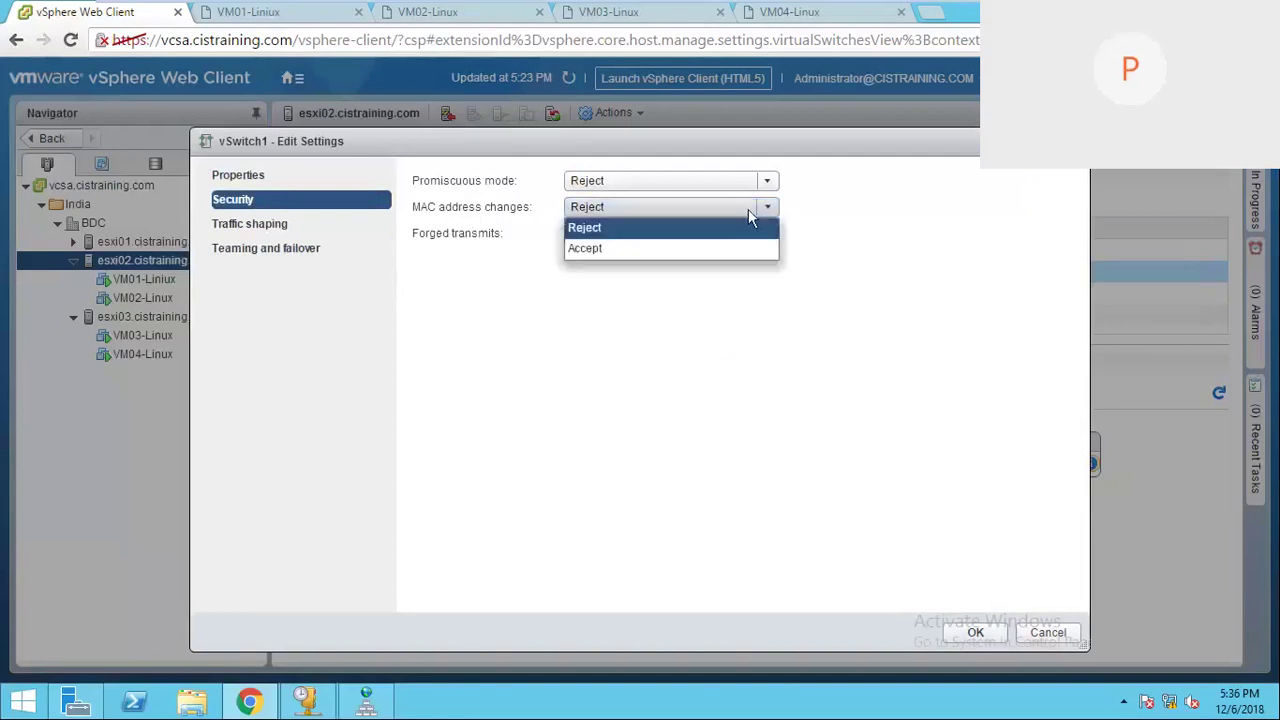
{"action": "left_click", "coordinate": [603, 248]}
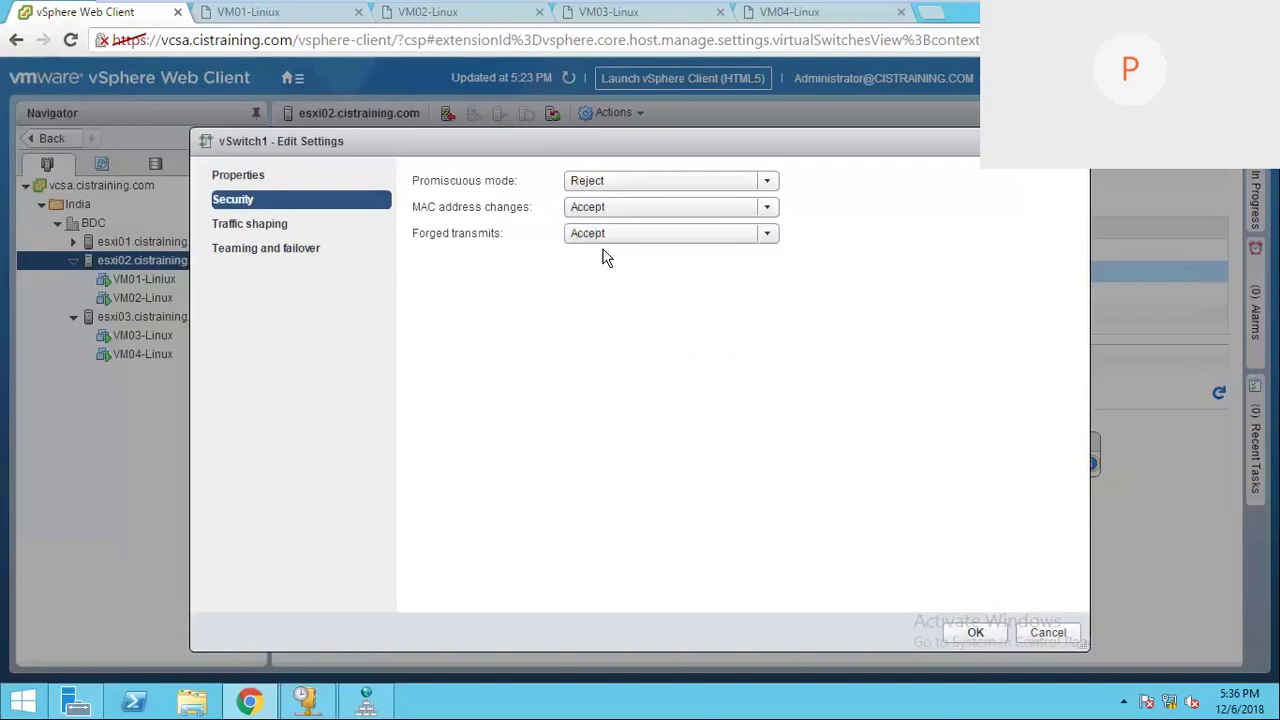
{"action": "left_click", "coordinate": [1050, 634]}
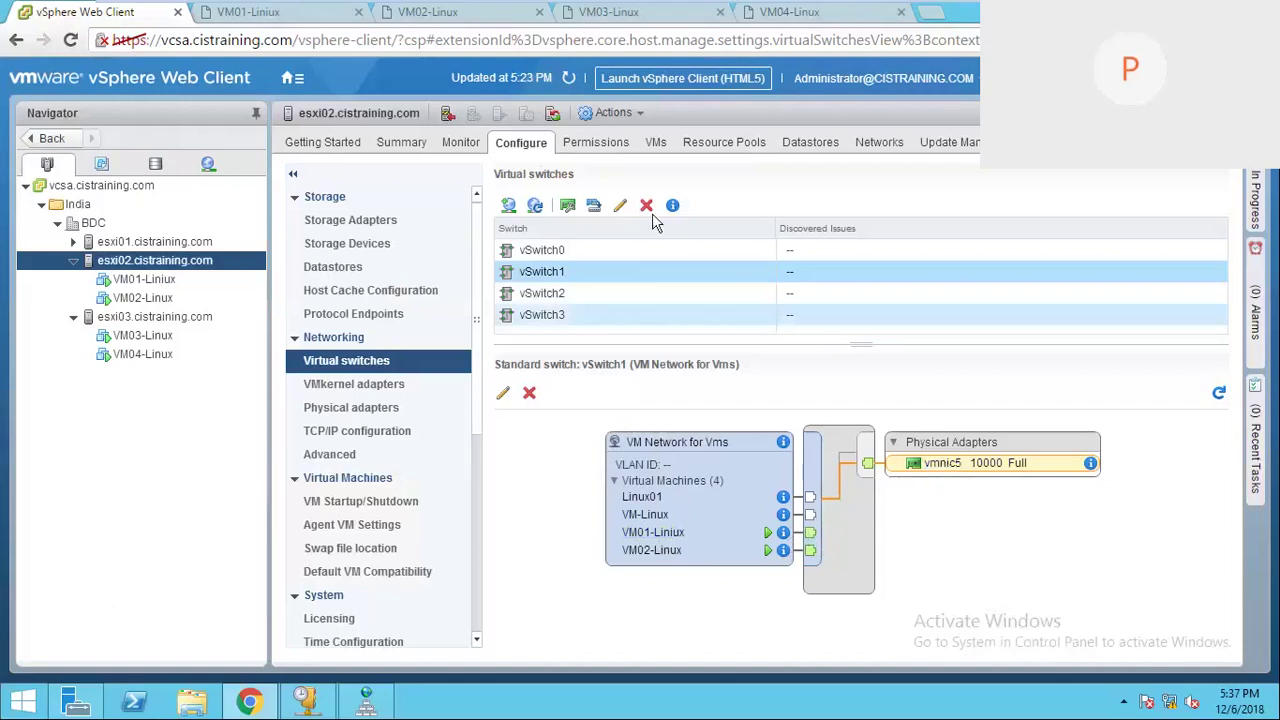
Step: Reopen vSwitch1's Edit Settings, confirm MAC address changes is Accept, and view traffic shaping
{"action": "left_click", "coordinate": [623, 206]}
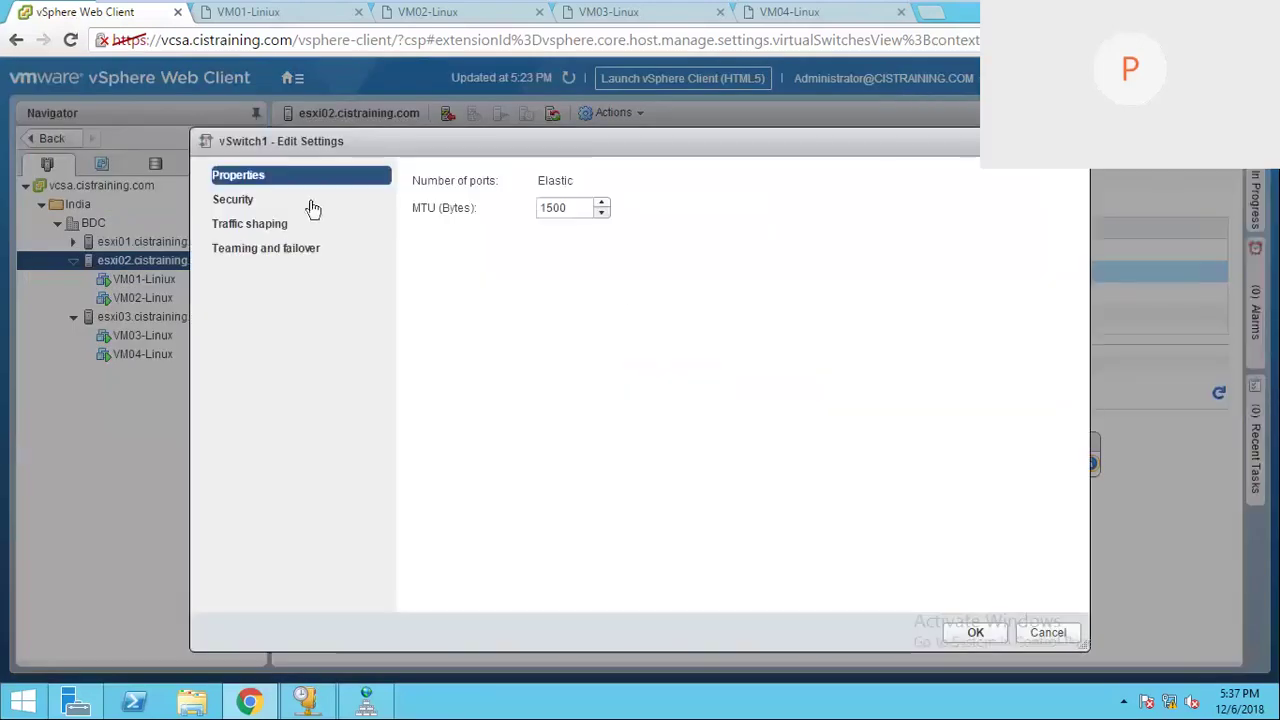
{"action": "left_click", "coordinate": [312, 204]}
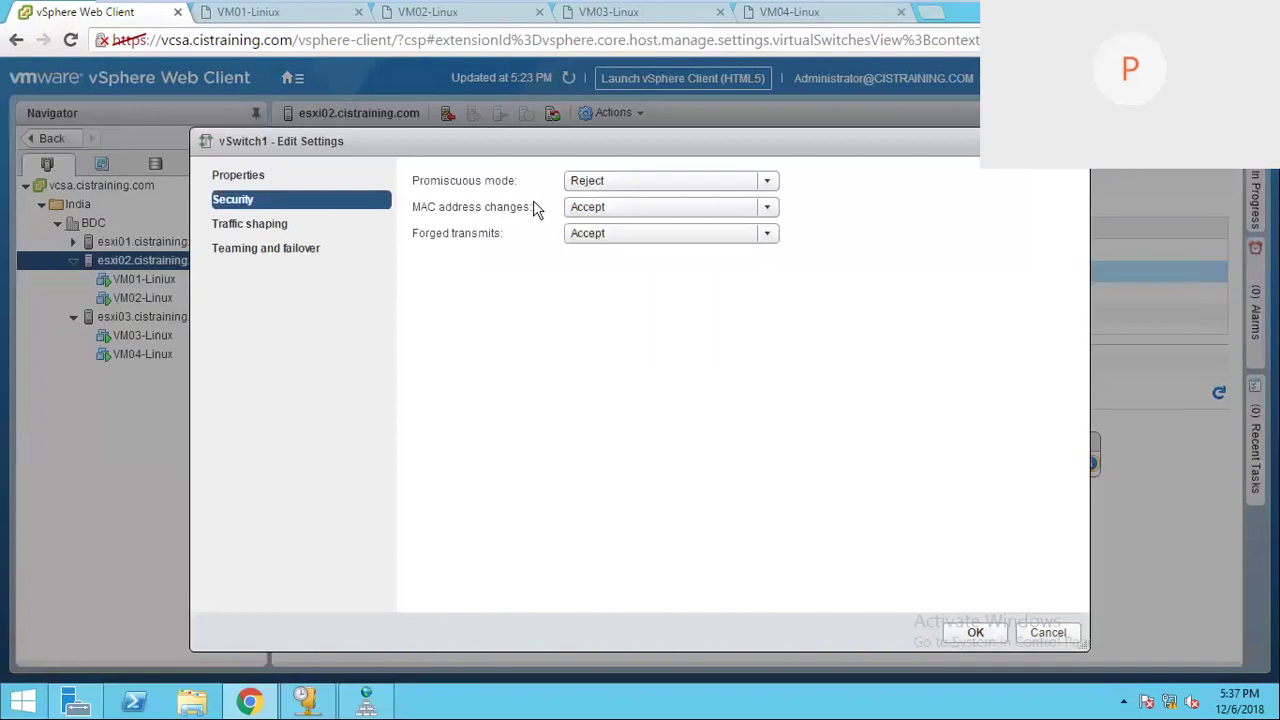
{"action": "left_click", "coordinate": [767, 207]}
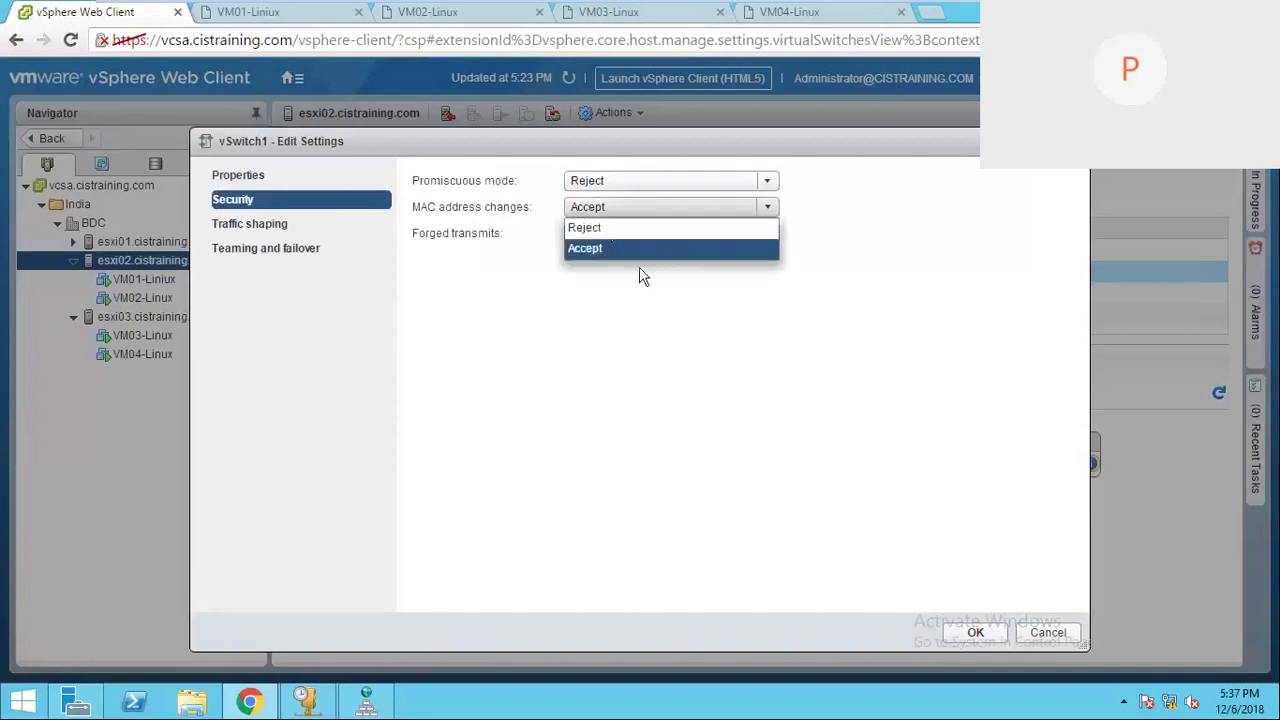
{"action": "left_click", "coordinate": [611, 248]}
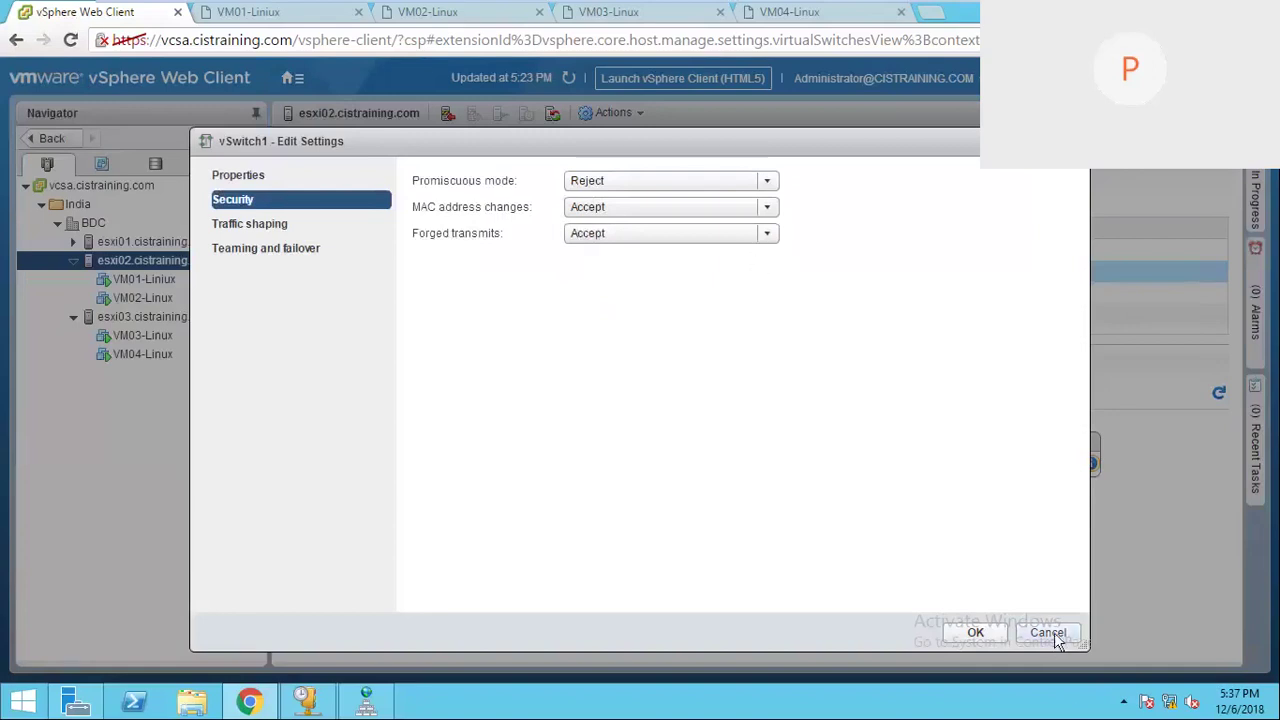
{"action": "left_click", "coordinate": [278, 232]}
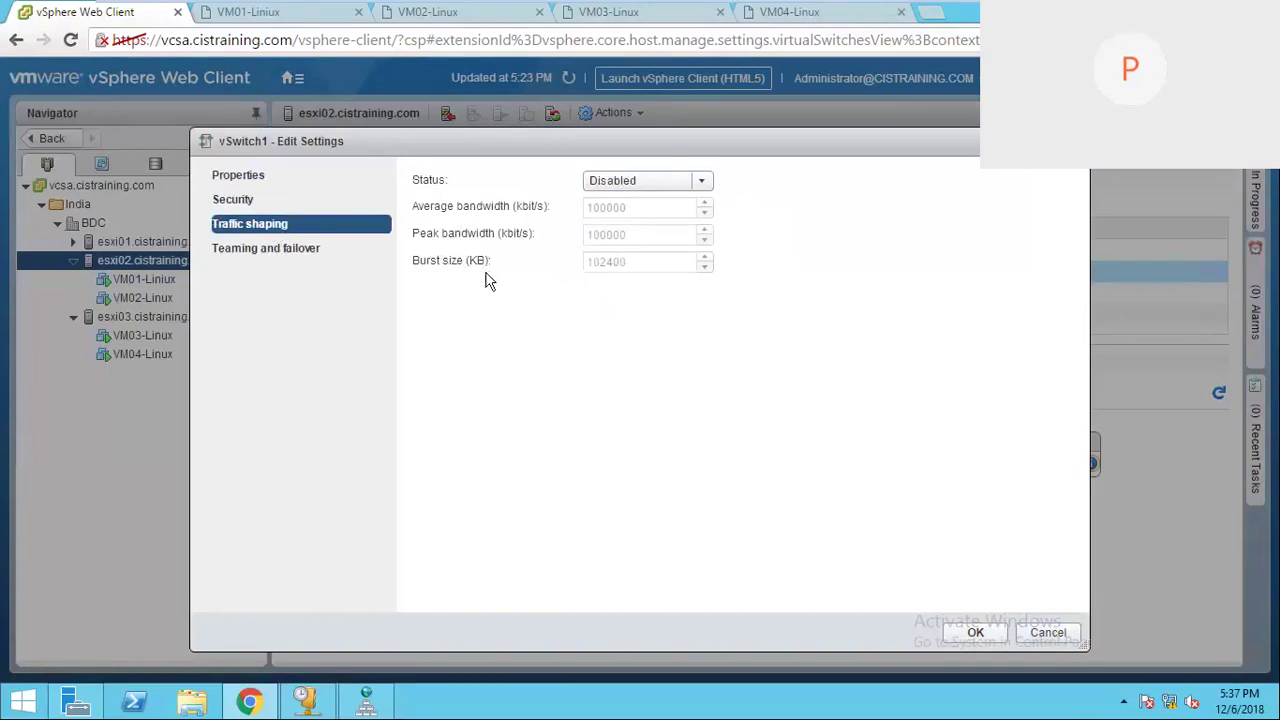
Step: Enable traffic shaping to inspect 100000 average and peak bandwidth and 102400 burst, then cancel
{"action": "left_click", "coordinate": [701, 182]}
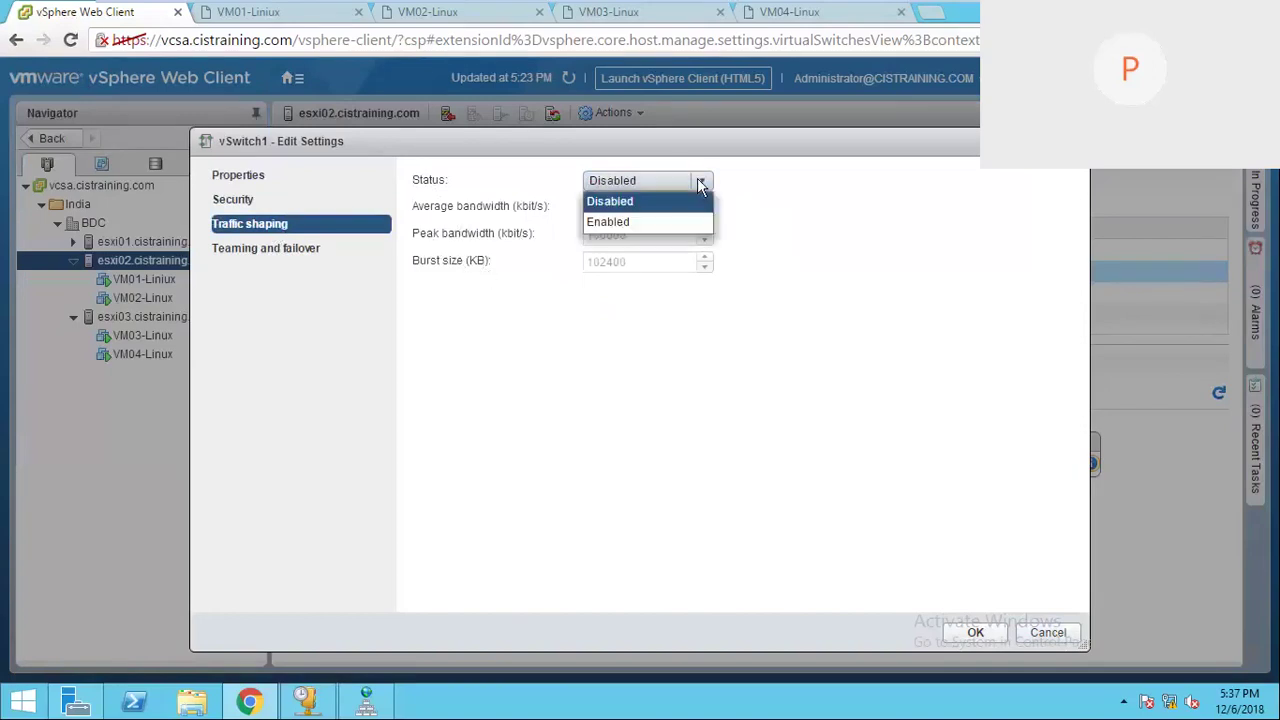
{"action": "left_click", "coordinate": [628, 222]}
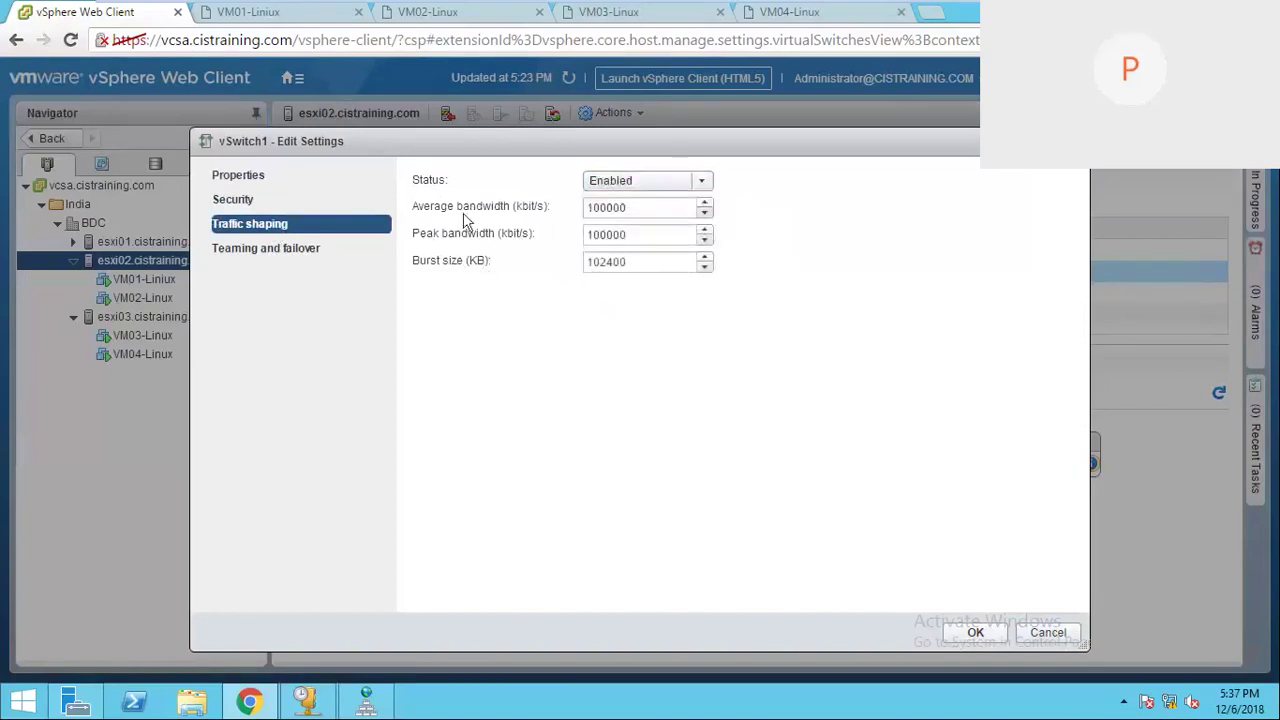
{"action": "double_click", "coordinate": [634, 208]}
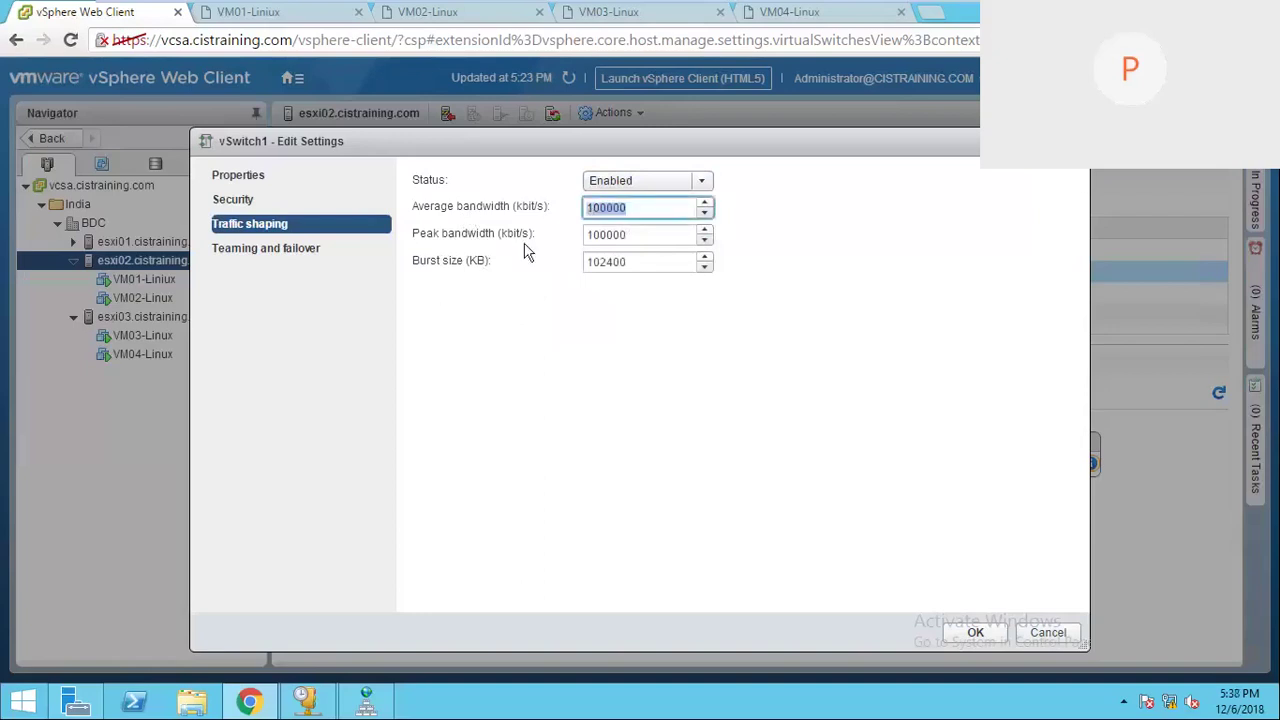
{"action": "double_click", "coordinate": [660, 240]}
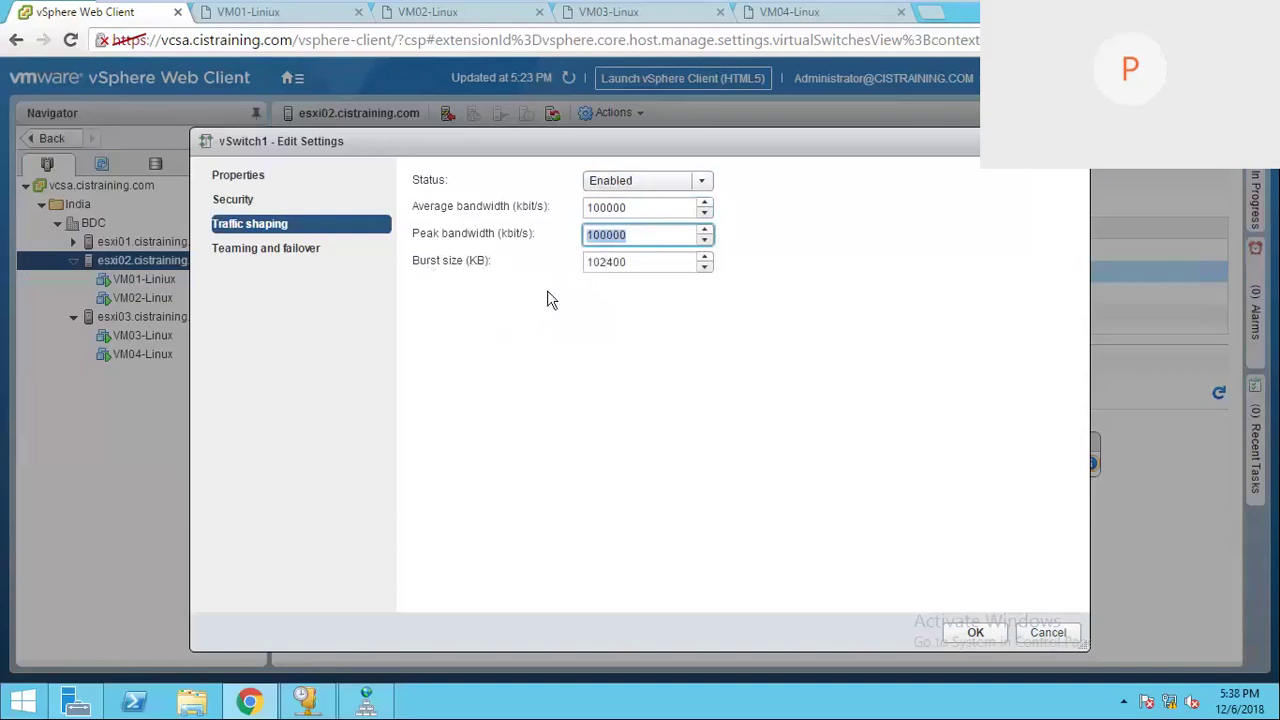
{"action": "left_click", "coordinate": [590, 262]}
{"action": "double_click", "coordinate": [590, 262]}
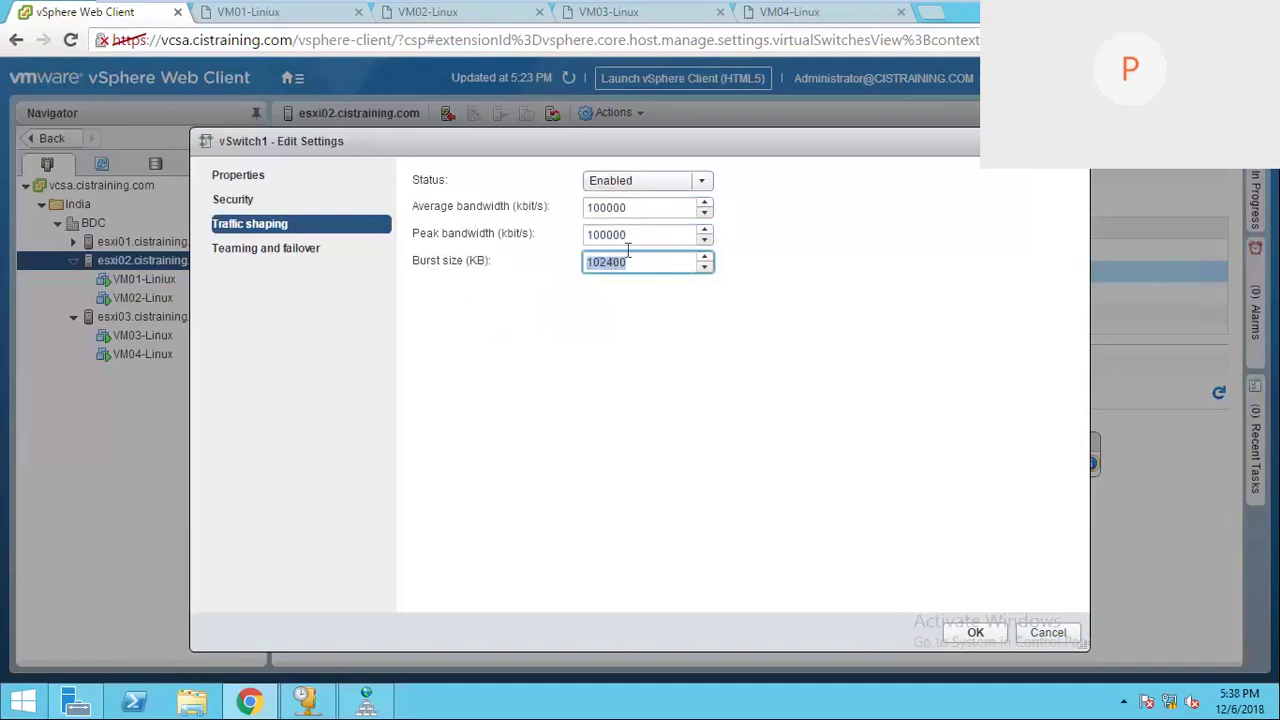
{"action": "double_click", "coordinate": [643, 211]}
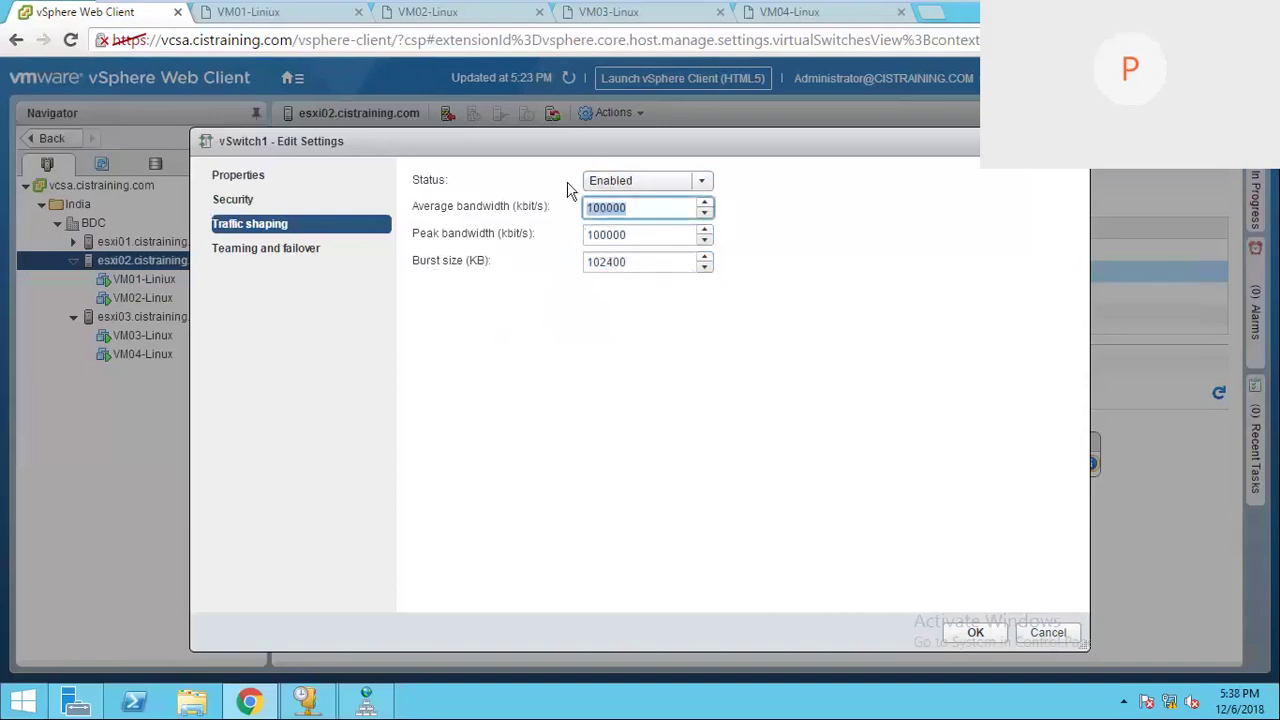
{"action": "left_click_drag", "start_coordinate": [563, 149], "coordinate": [533, 152]}
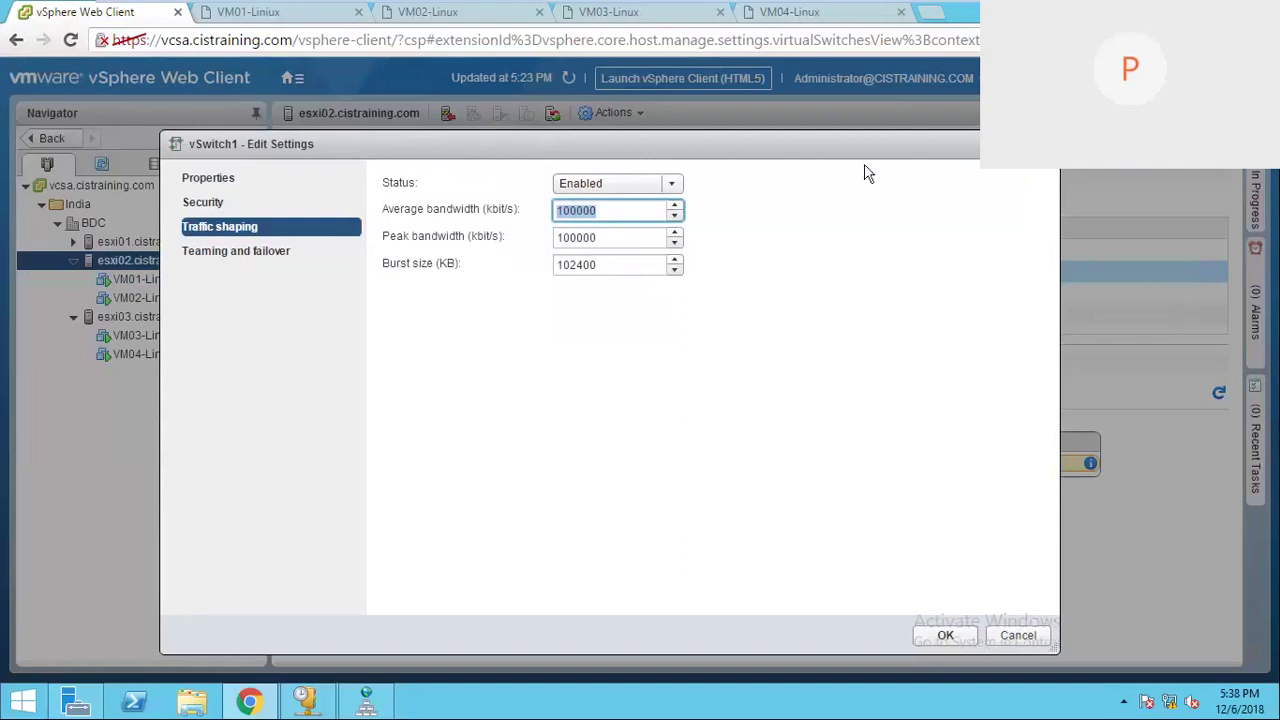
{"action": "left_click_drag", "start_coordinate": [806, 150], "coordinate": [697, 157]}
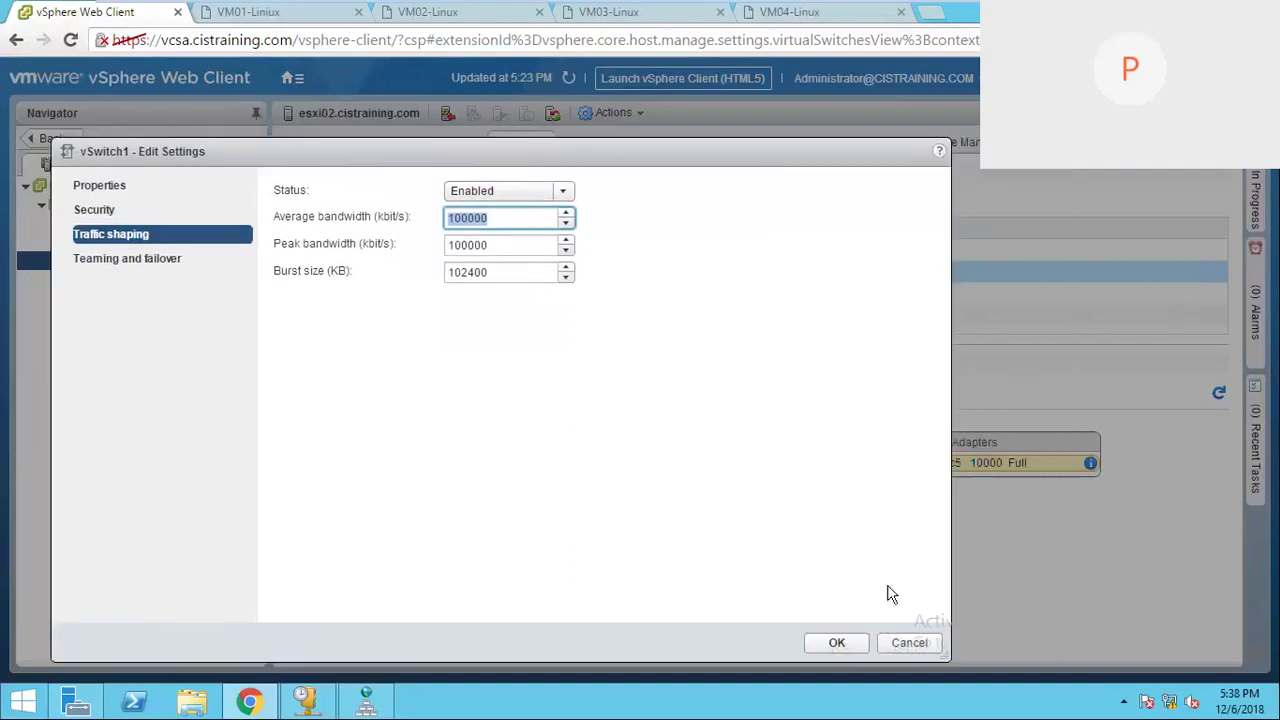
{"action": "left_click", "coordinate": [912, 645]}
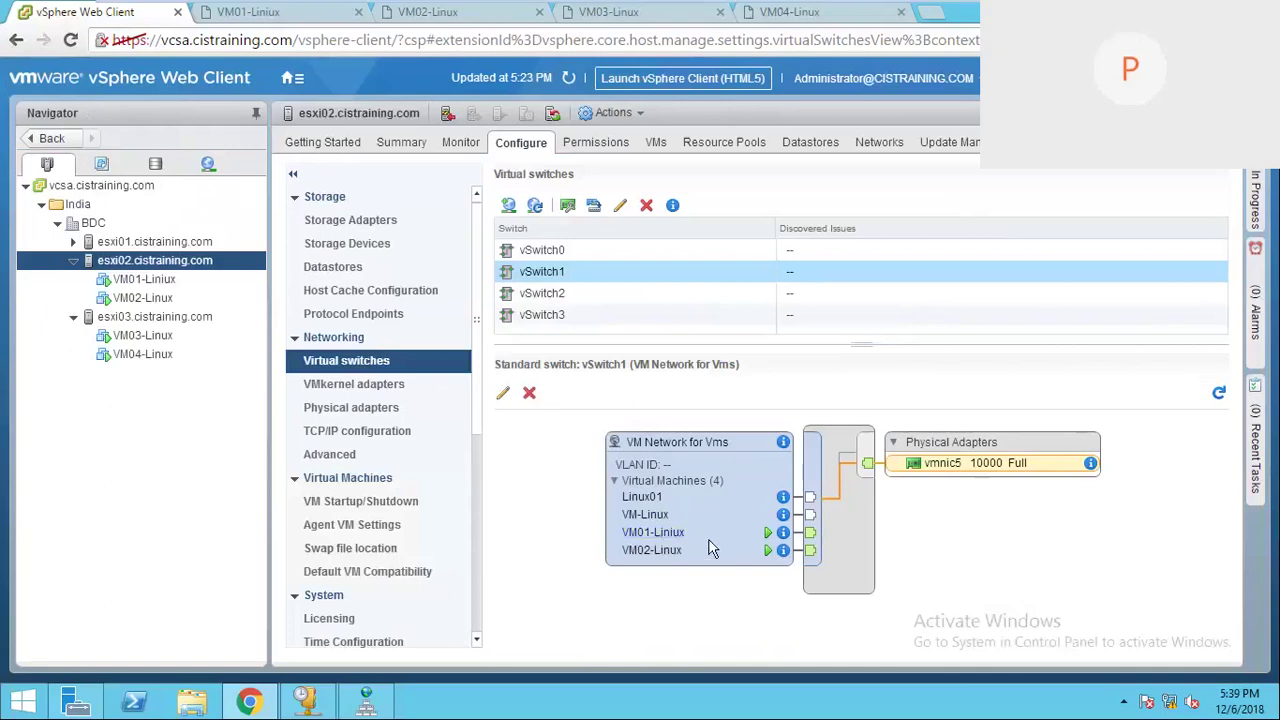
Step: Reopen vSwitch1's Edit Settings, landing on the disabled traffic shaping page
{"action": "left_click", "coordinate": [619, 207]}
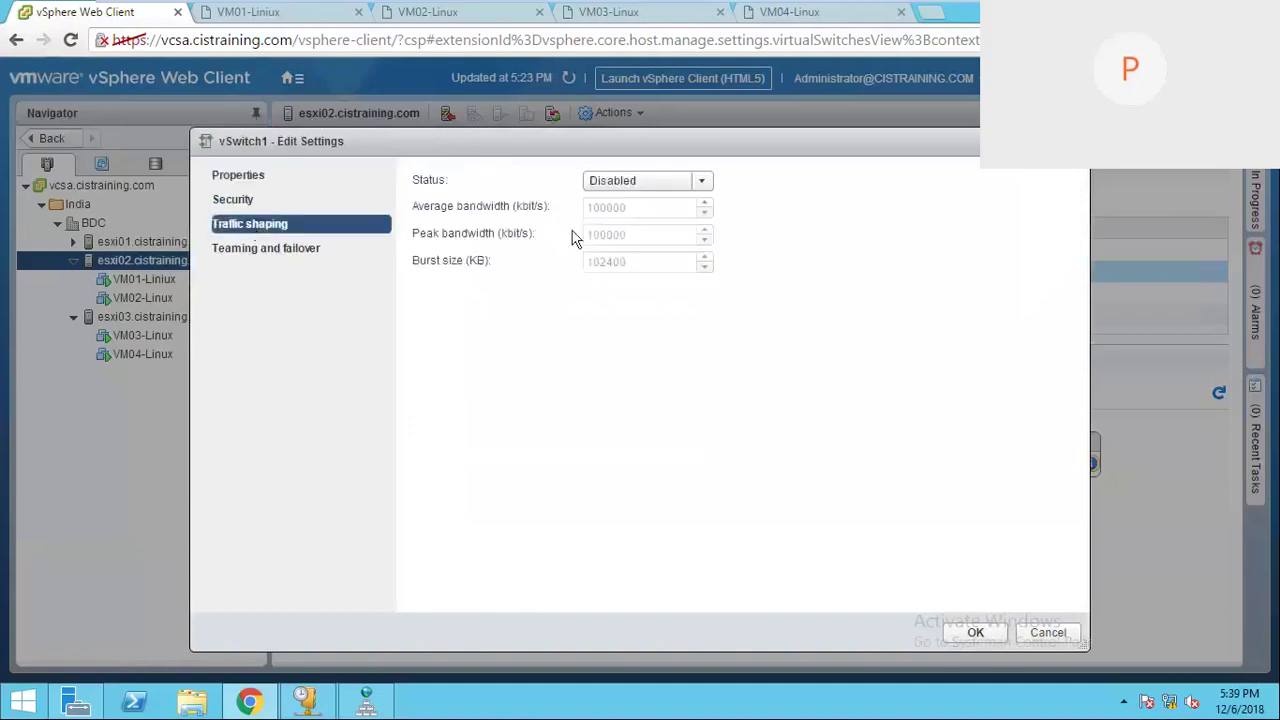
Step: Enable traffic shaping on vSwitch1 and select the Average bandwidth value, then move to Peak
{"action": "left_click", "coordinate": [701, 181]}
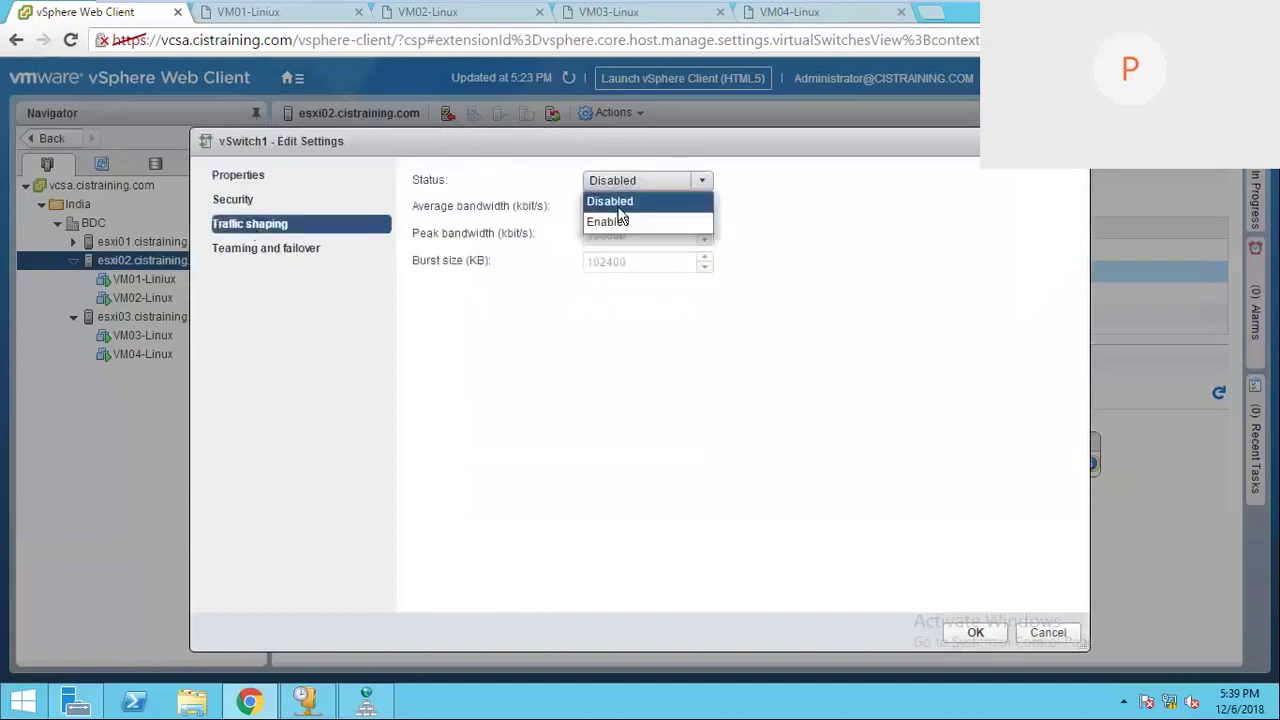
{"action": "left_click", "coordinate": [616, 223]}
{"action": "double_click", "coordinate": [642, 210]}
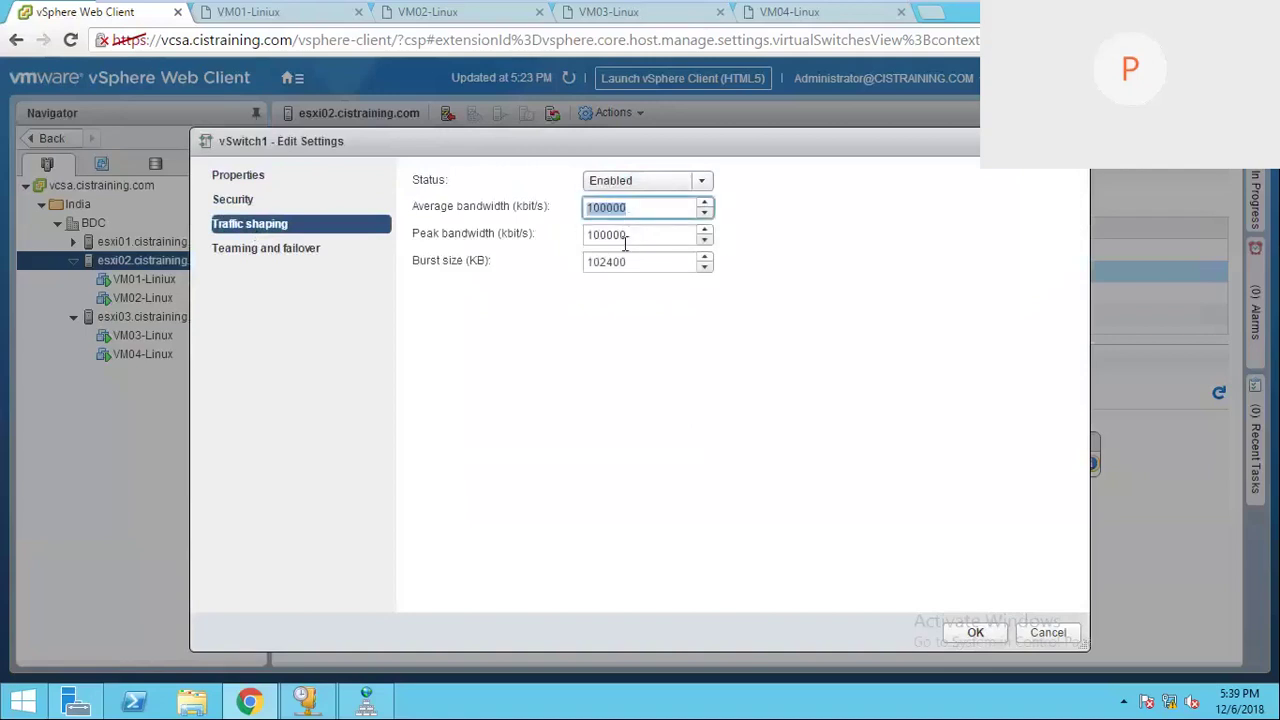
{"action": "left_click", "coordinate": [633, 208]}
{"action": "left_click_drag", "start_coordinate": [613, 208], "coordinate": [651, 208]}
{"action": "left_click_drag", "start_coordinate": [636, 208], "coordinate": [567, 205]}
{"action": "key", "text": "Tab"}
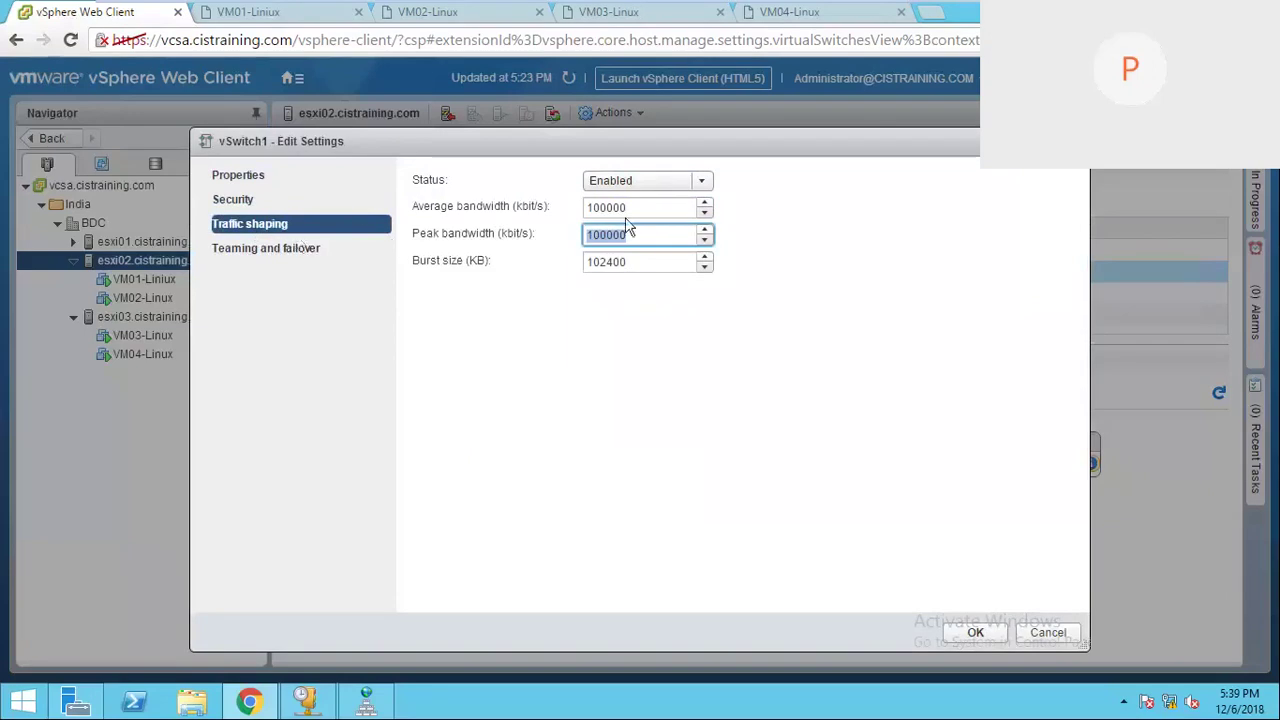
Step: Set traffic shaping status back to Disabled and cancel without saving
{"action": "left_click", "coordinate": [704, 183]}
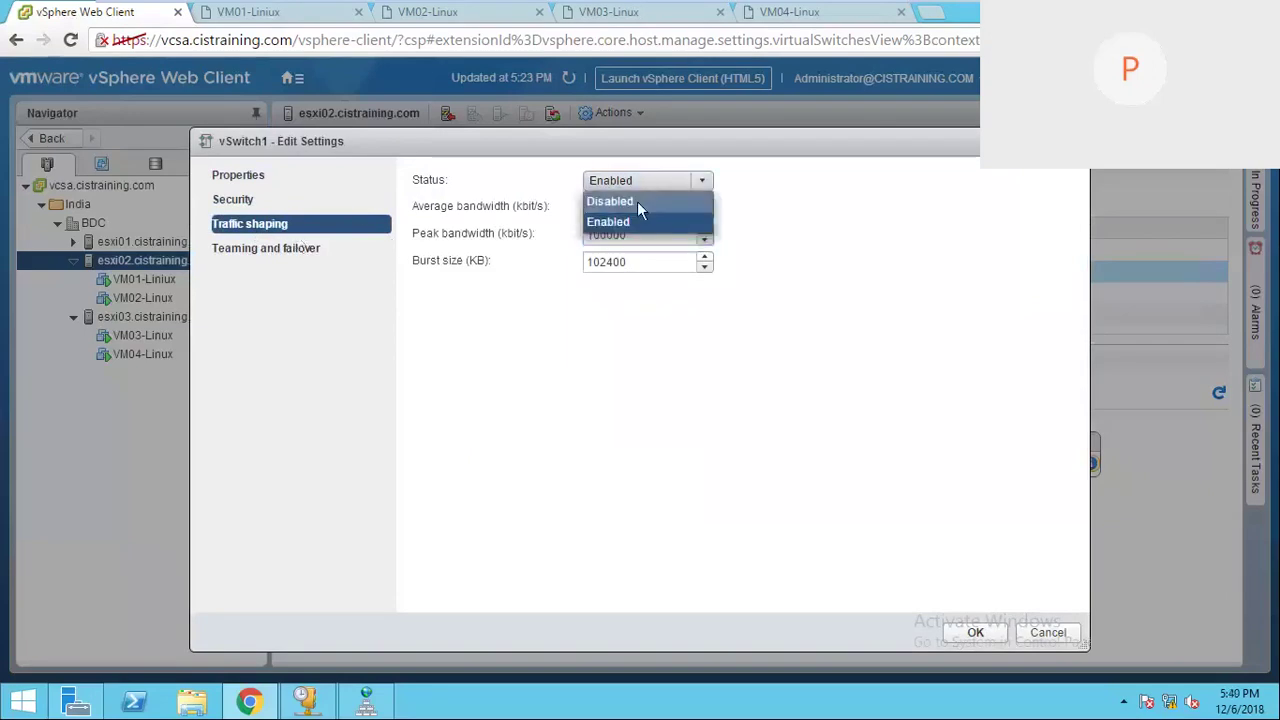
{"action": "left_click", "coordinate": [646, 201]}
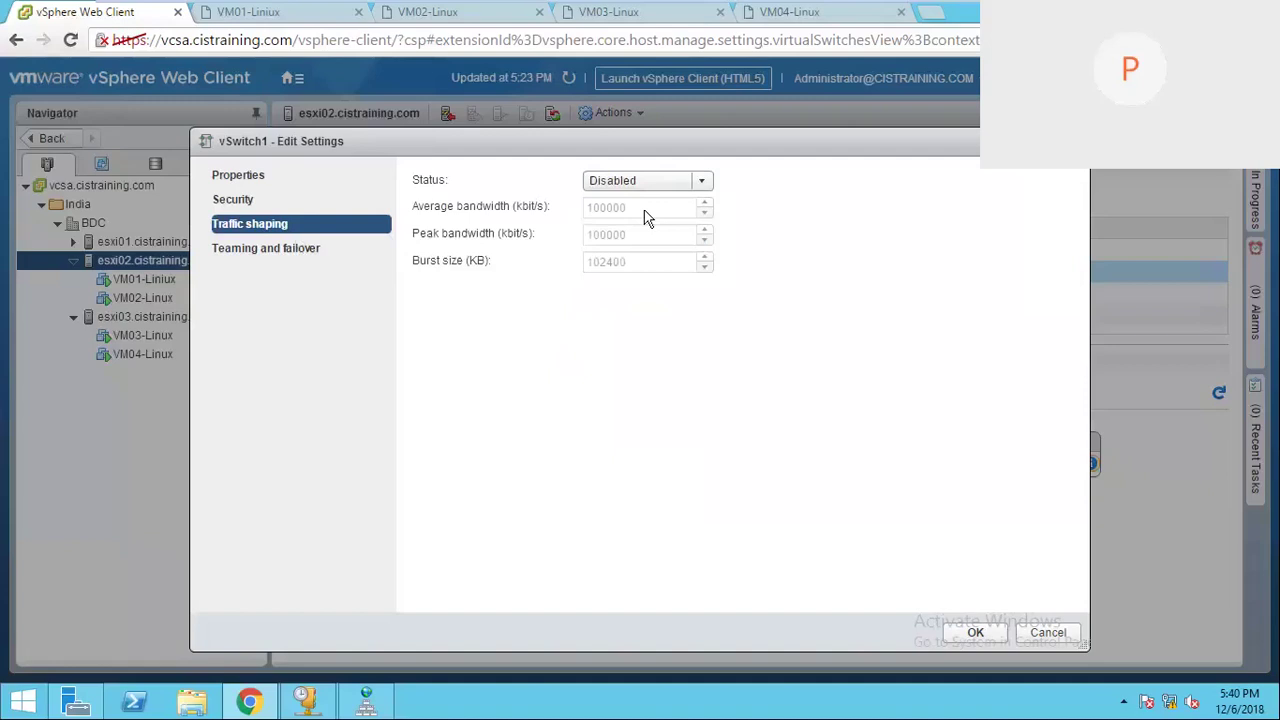
{"action": "left_click", "coordinate": [1050, 634]}
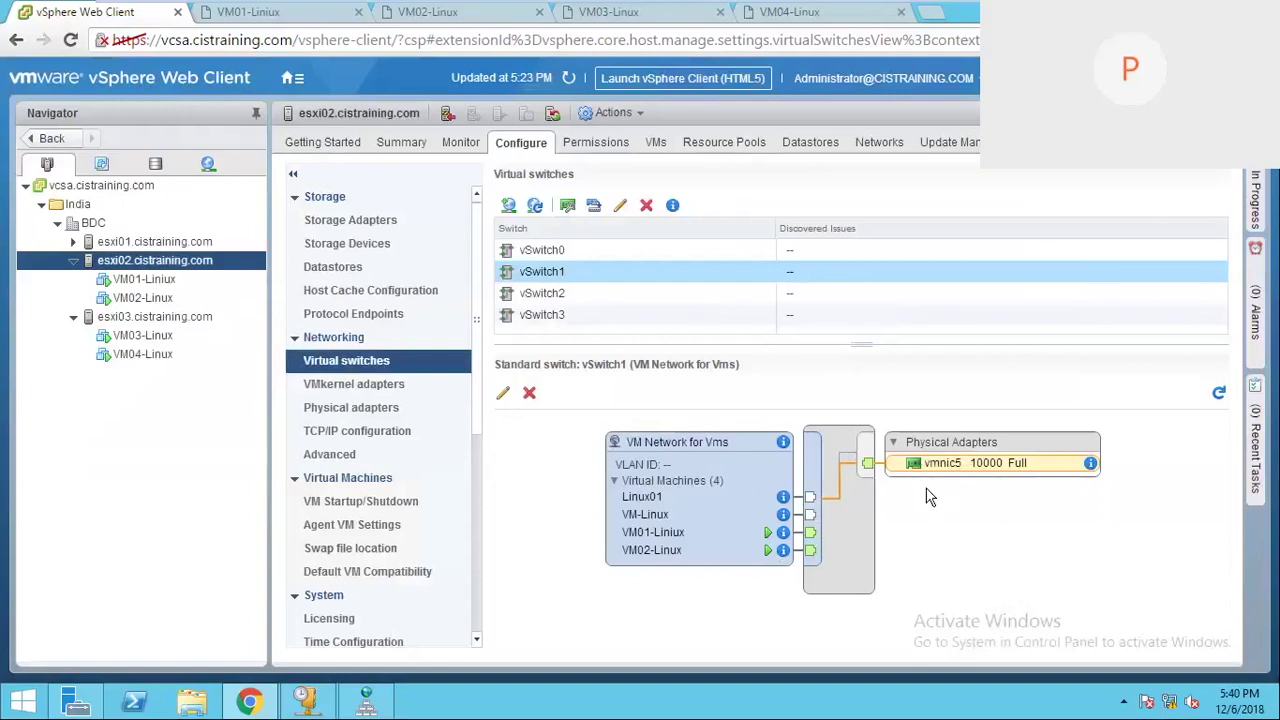
Step: Select vSwitch0 to show Management Network on vmnic0, then open and cancel the Add Networking wizard
{"action": "left_click", "coordinate": [557, 257]}
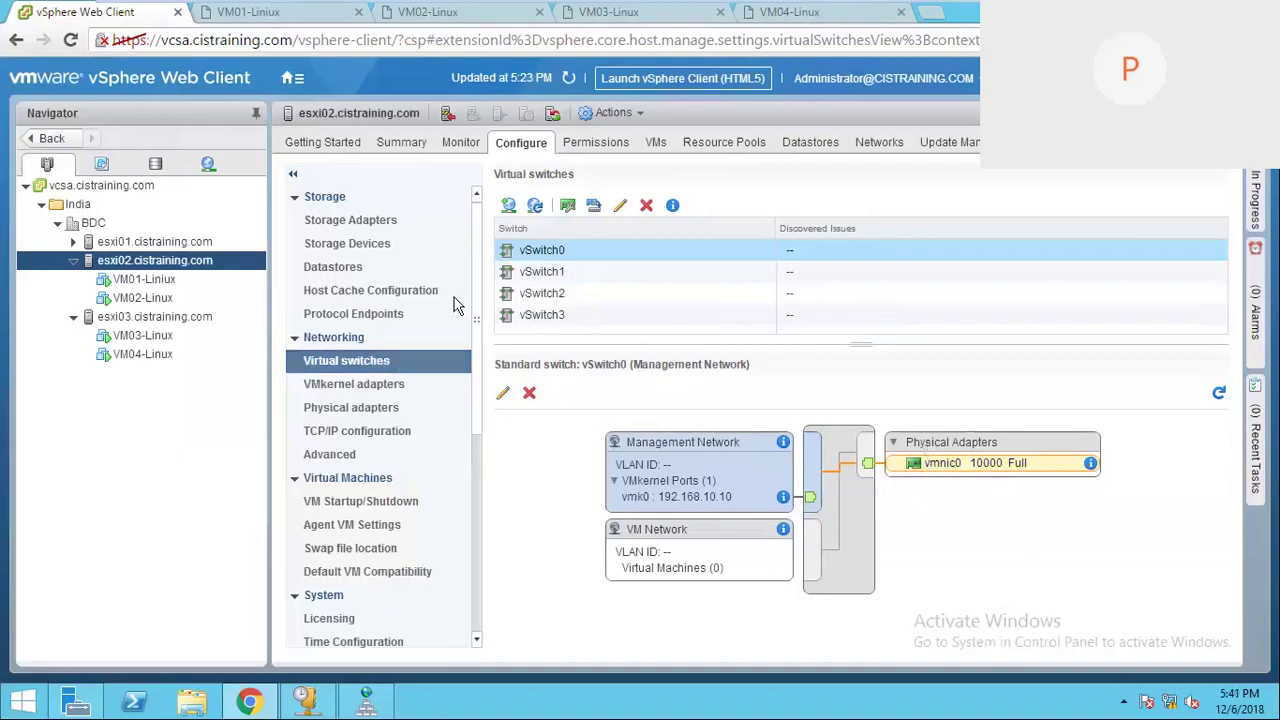
{"action": "left_click", "coordinate": [507, 205]}
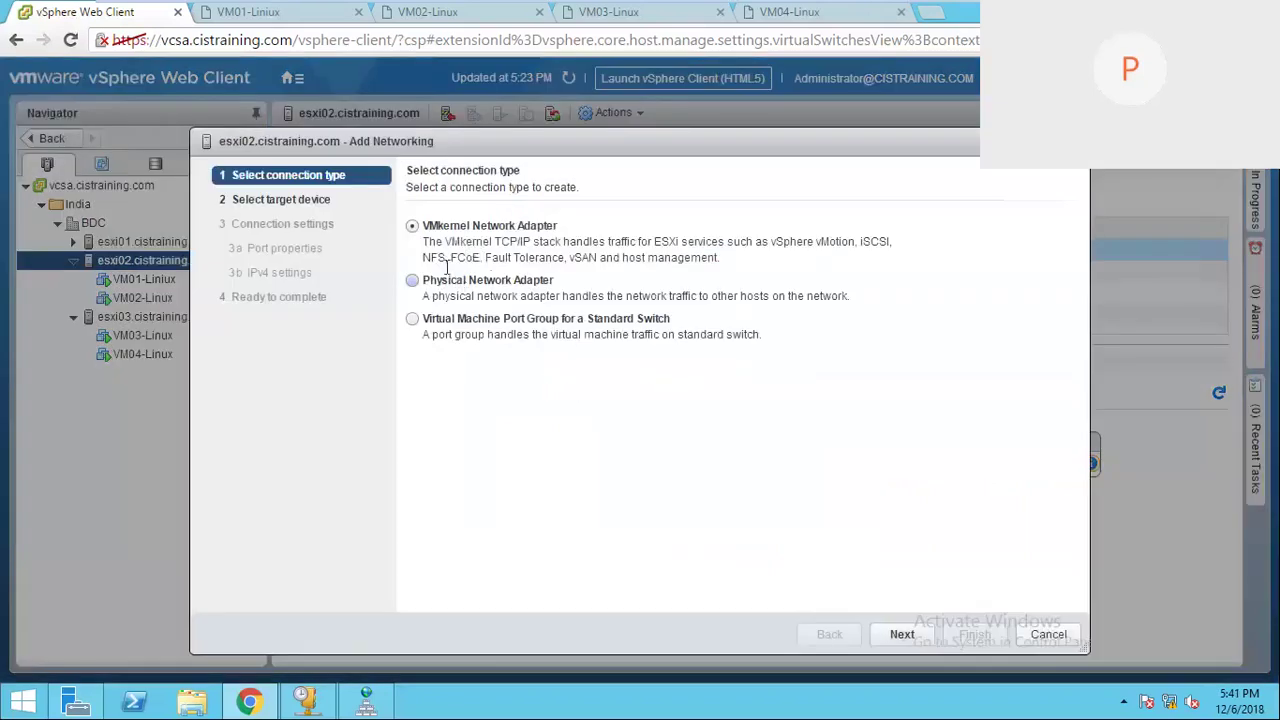
{"action": "left_click_drag", "start_coordinate": [589, 142], "coordinate": [518, 147]}
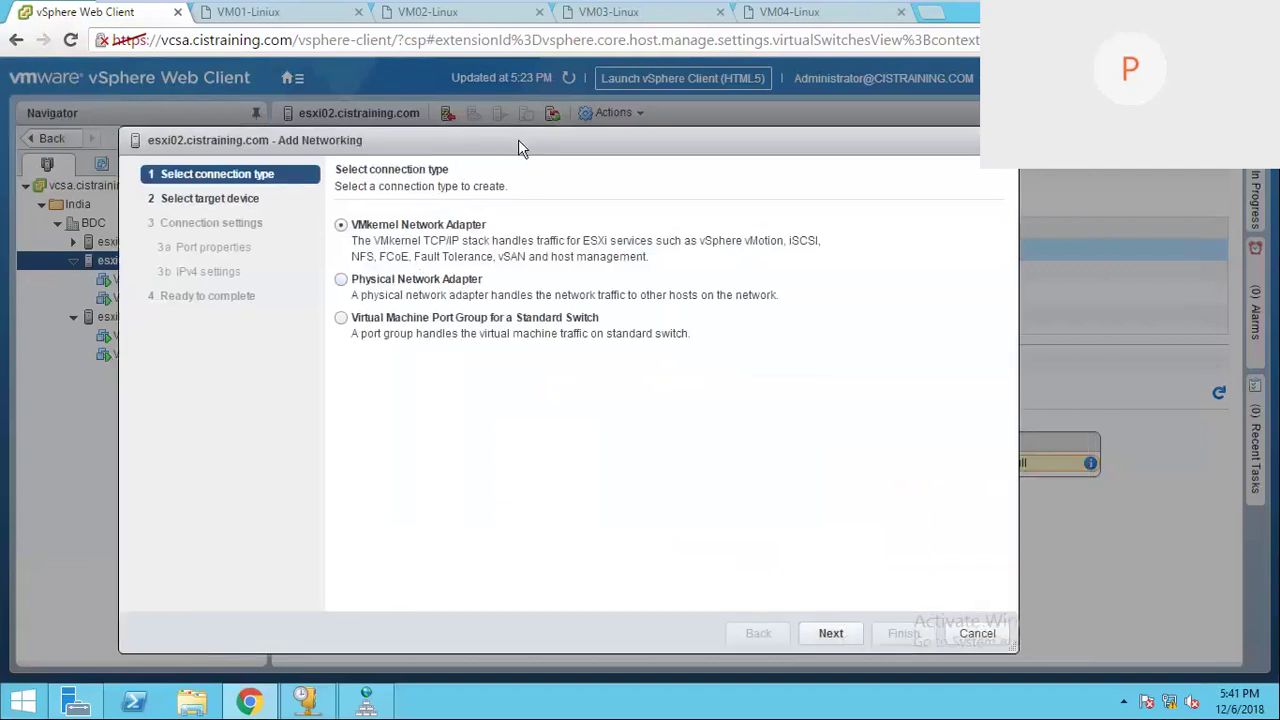
{"action": "left_click", "coordinate": [977, 633]}
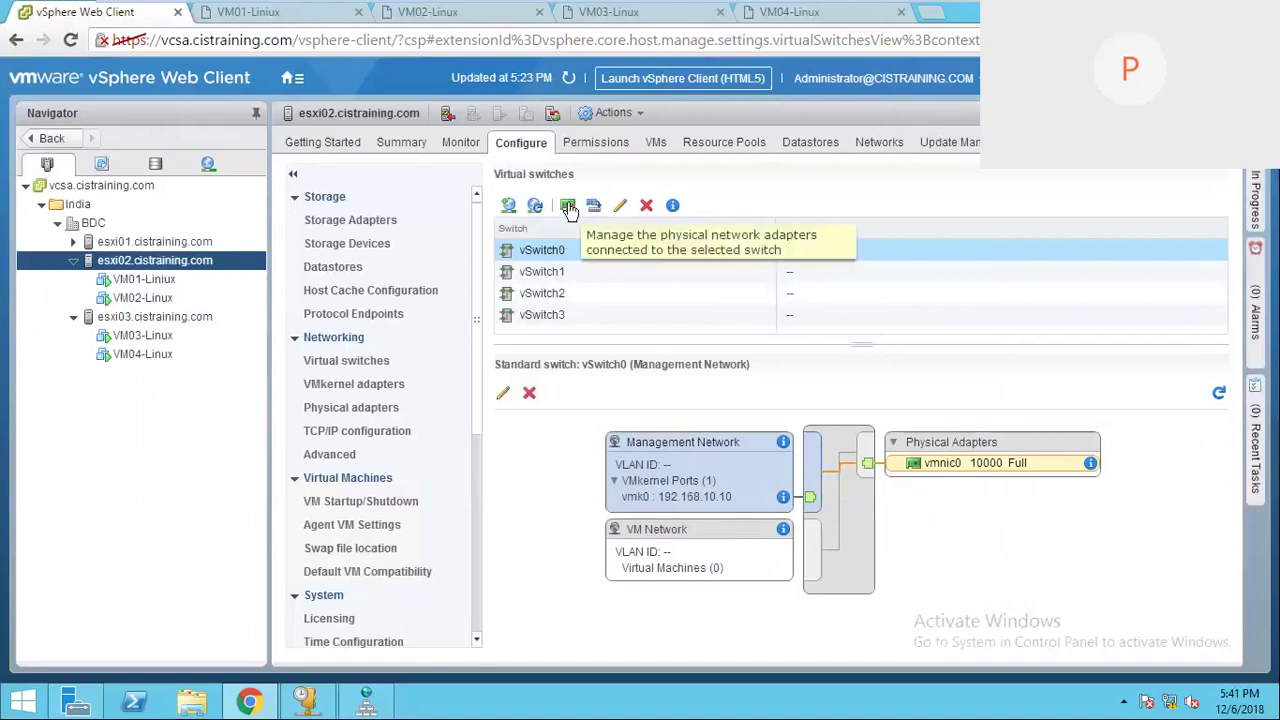
Step: In vSwitch0's physical adapters on esxi02, start adding an adapter and select only vmnic1
{"action": "left_click", "coordinate": [567, 208]}
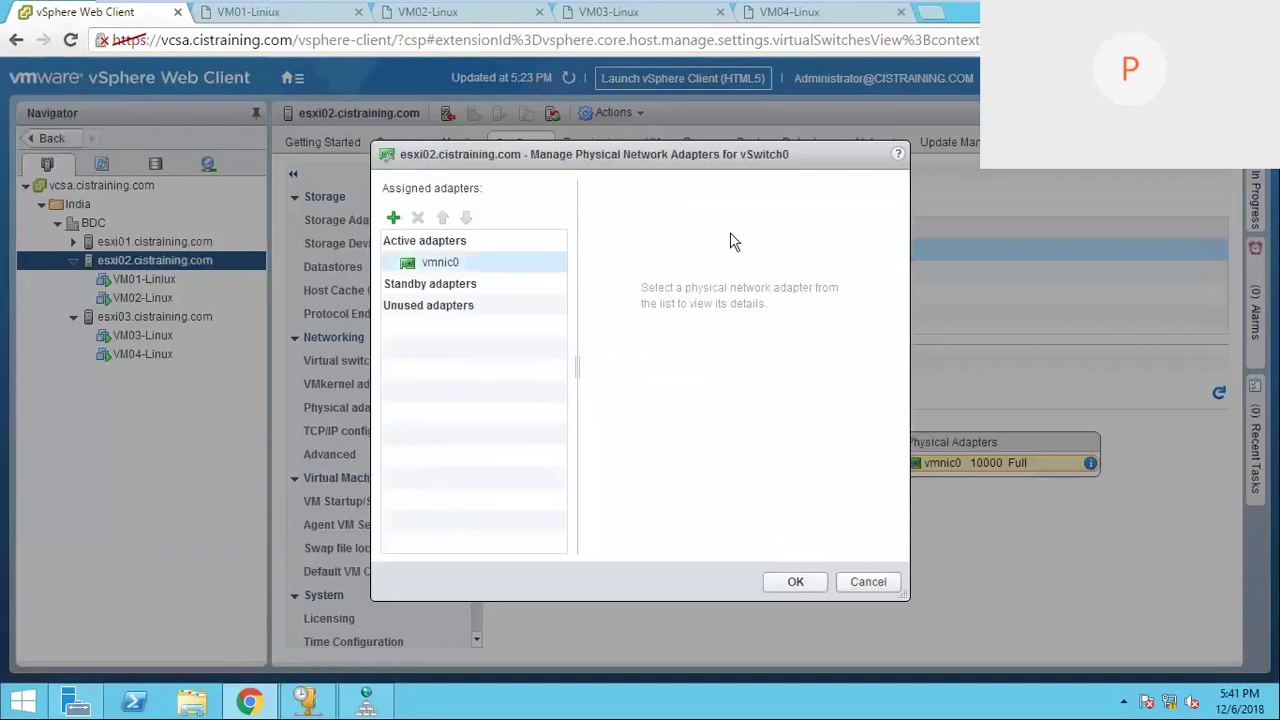
{"action": "left_click", "coordinate": [472, 270]}
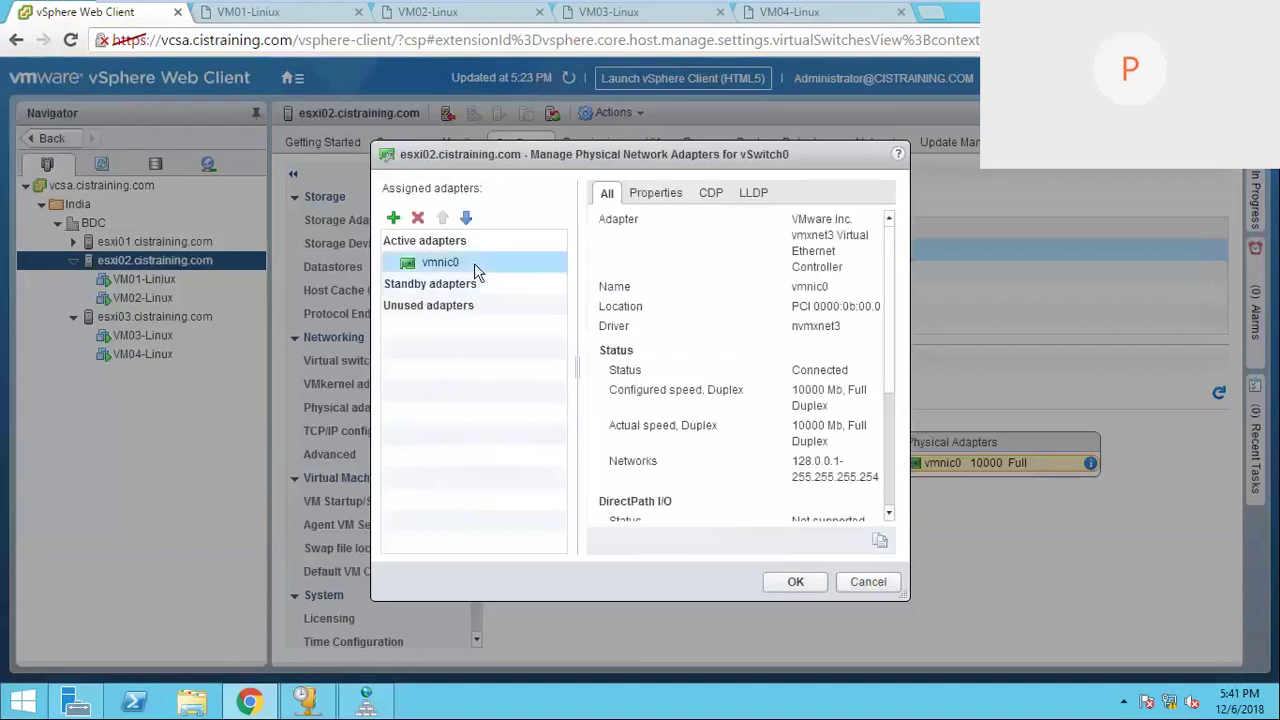
{"action": "left_click", "coordinate": [394, 218]}
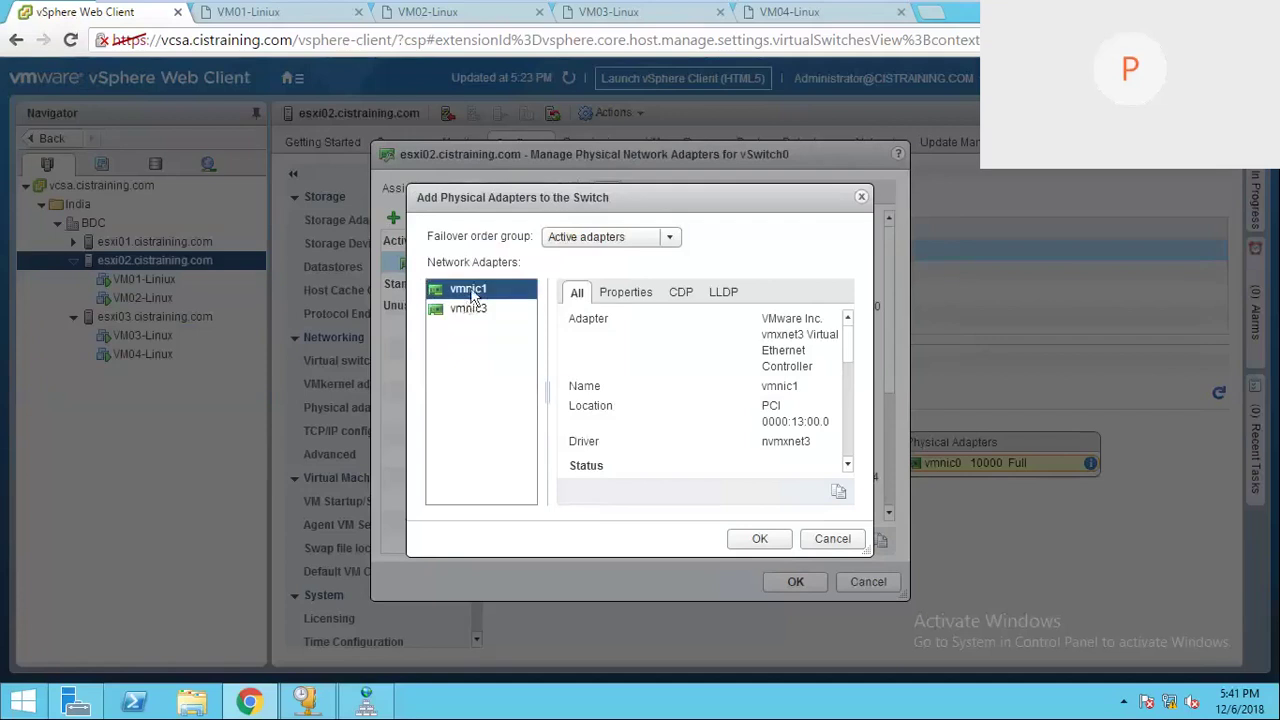
{"action": "left_click", "coordinate": [474, 310], "text": "shift"}
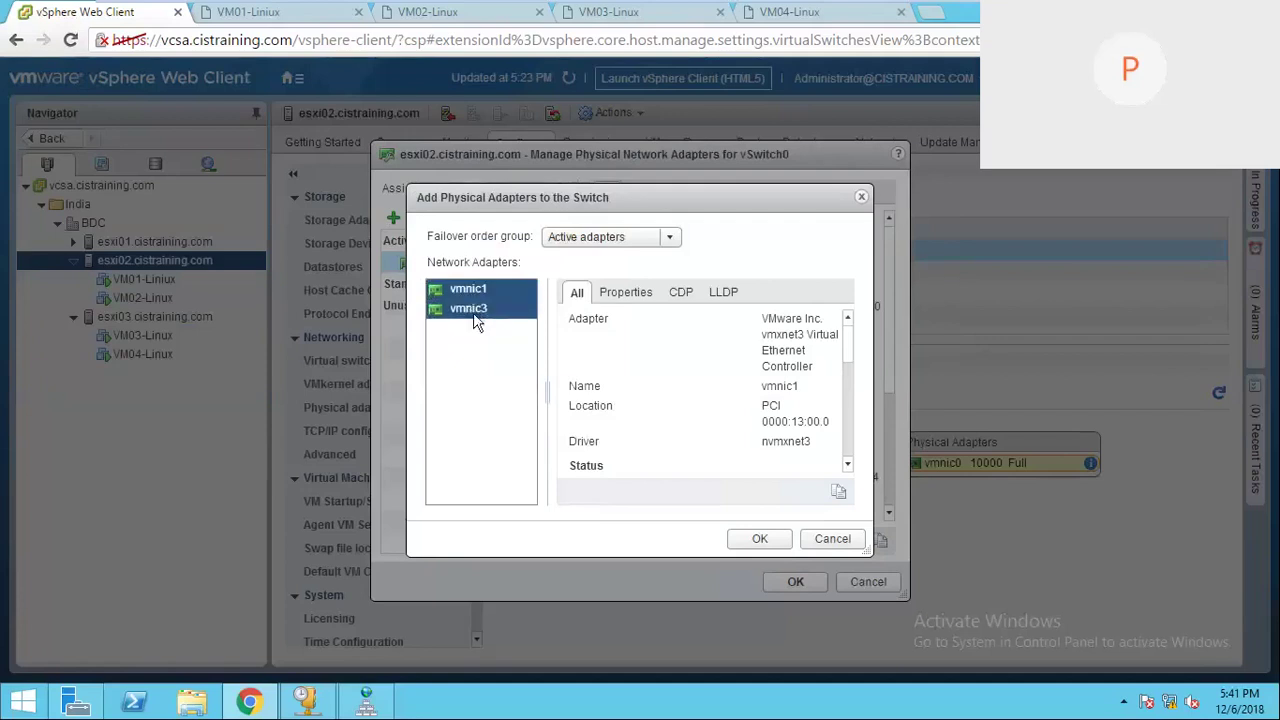
{"action": "left_click", "coordinate": [483, 290]}
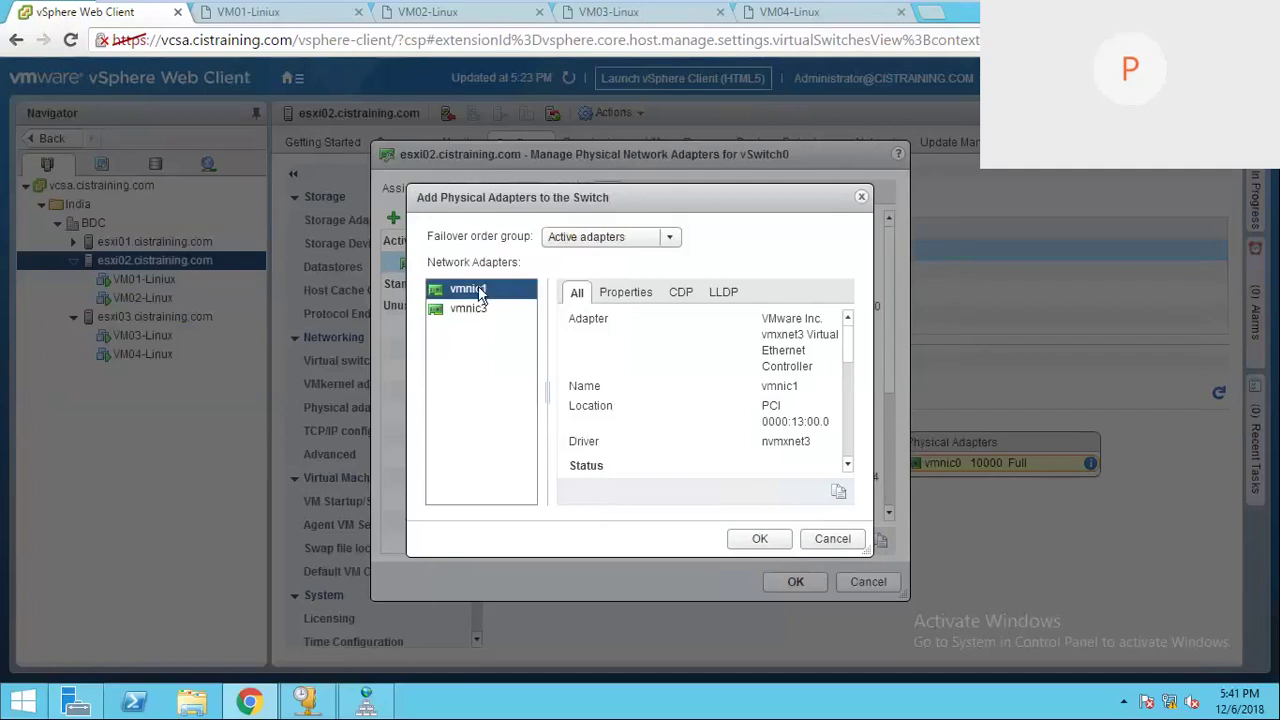
{"action": "left_click", "coordinate": [477, 312], "text": "shift"}
{"action": "left_click", "coordinate": [480, 312]}
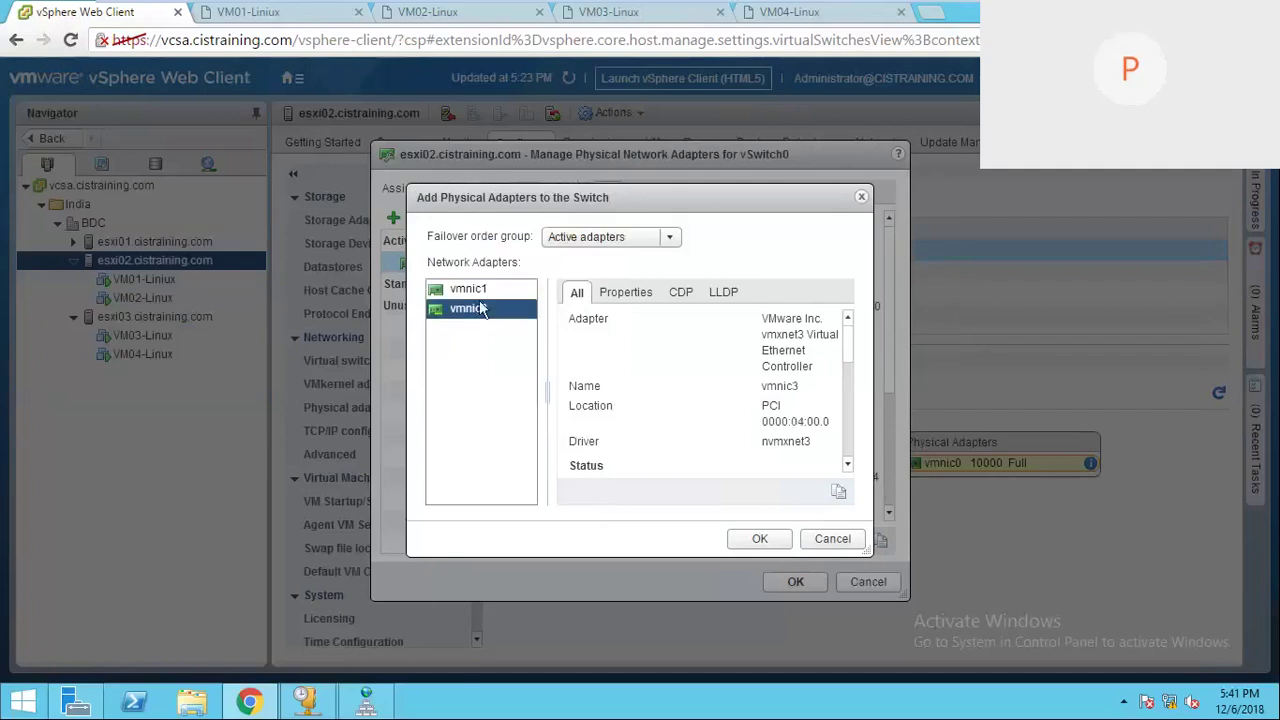
{"action": "left_click", "coordinate": [481, 289], "text": "ctrl"}
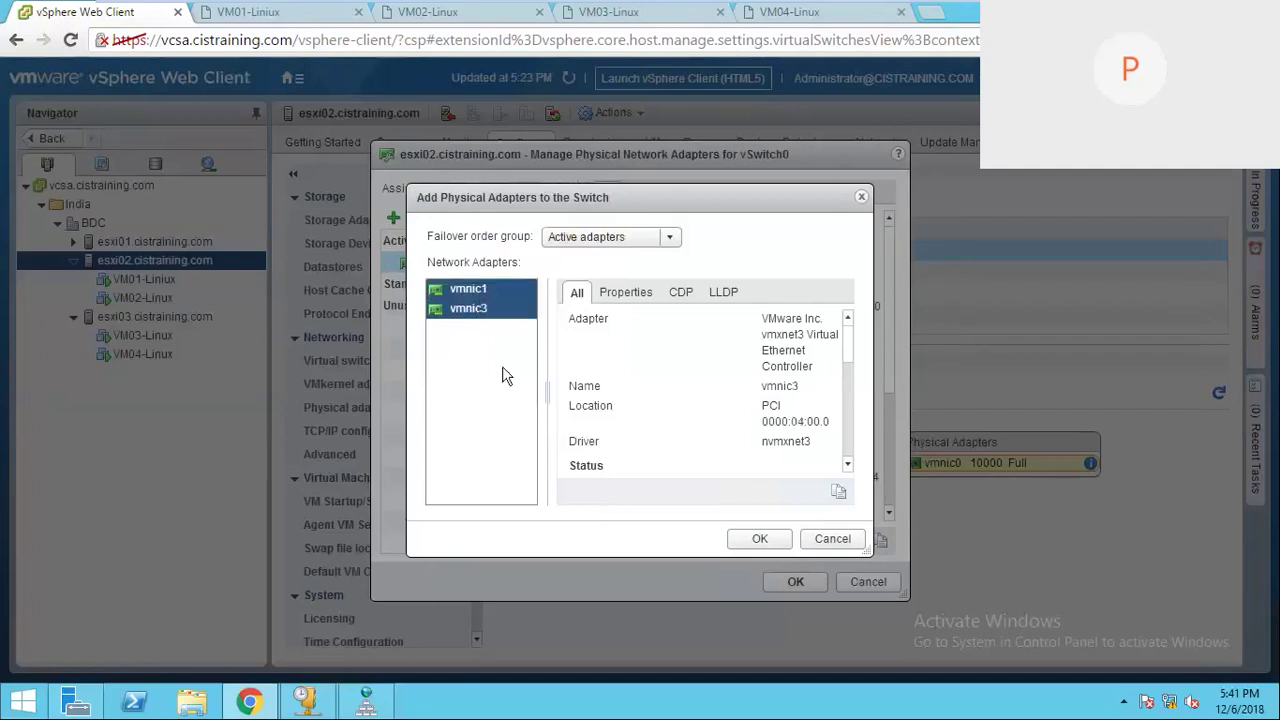
{"action": "left_click", "coordinate": [503, 368]}
{"action": "left_click", "coordinate": [489, 288], "text": "ctrl"}
{"action": "left_click", "coordinate": [489, 288]}
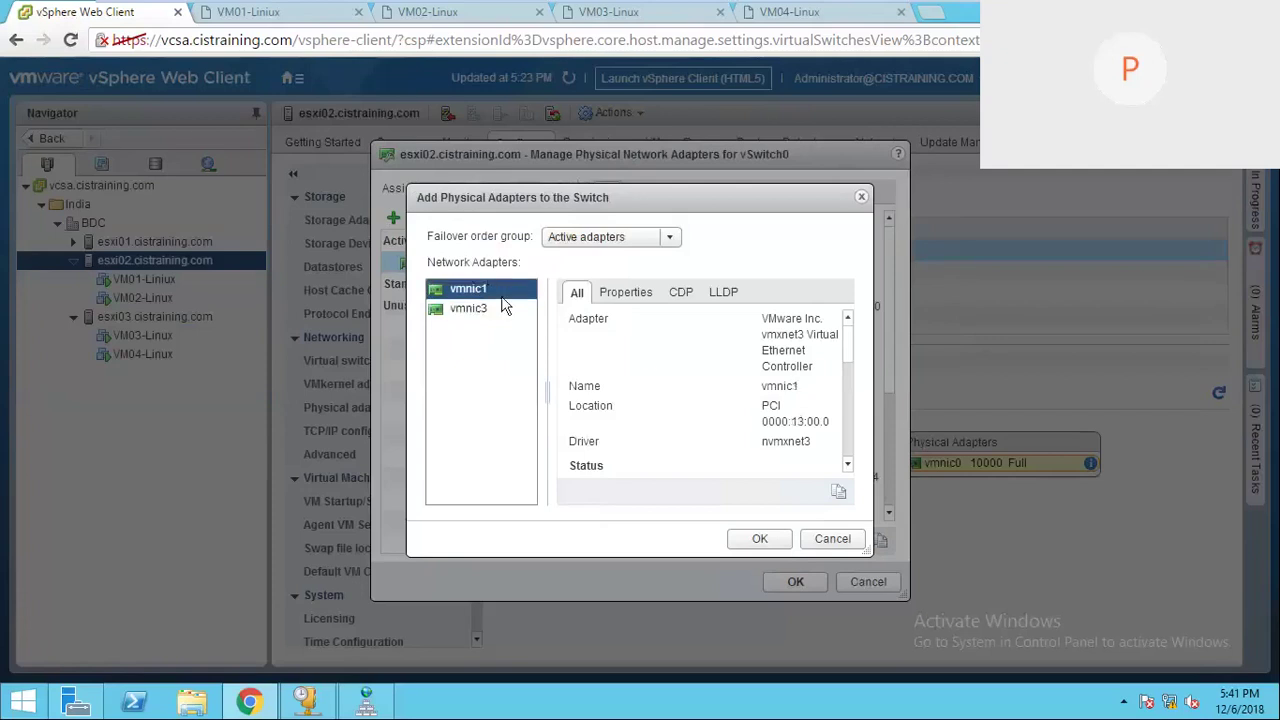
Step: Add vmnic1, move it down to Unused adapters, and apply with vmnic0 still active
{"action": "left_click", "coordinate": [760, 540]}
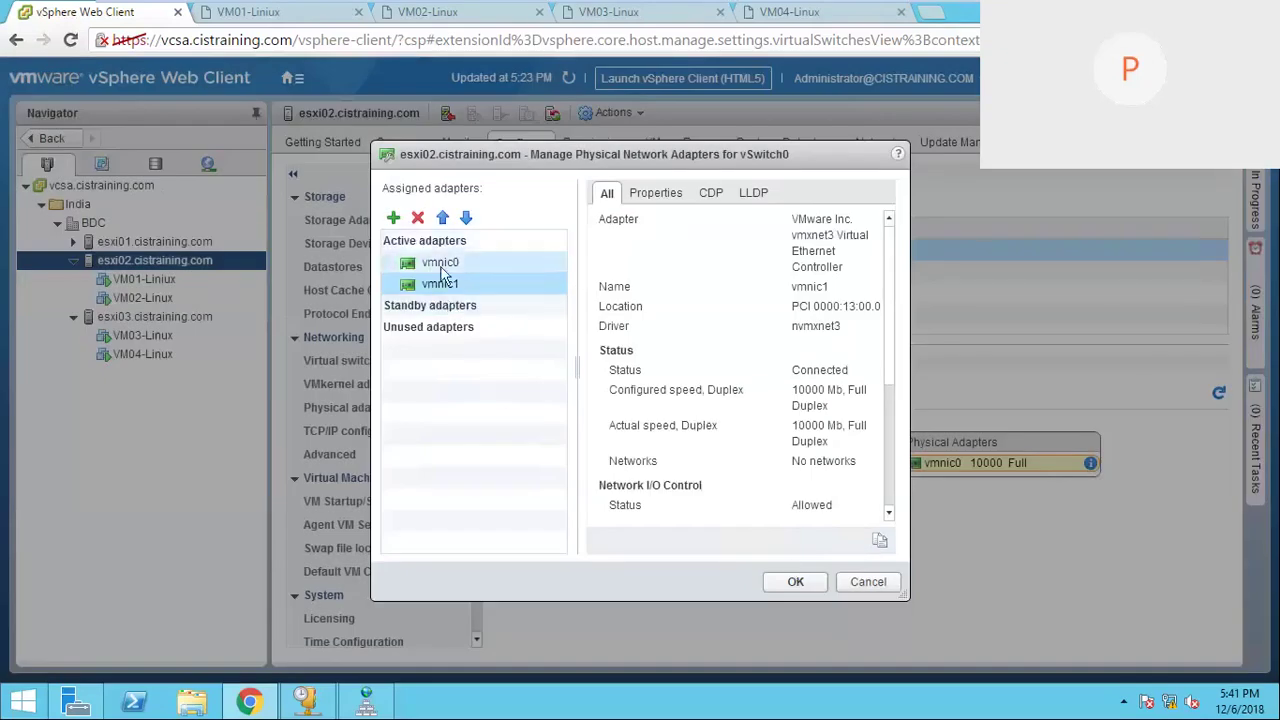
{"action": "left_click", "coordinate": [441, 265]}
{"action": "left_click", "coordinate": [462, 281]}
{"action": "left_click", "coordinate": [466, 219]}
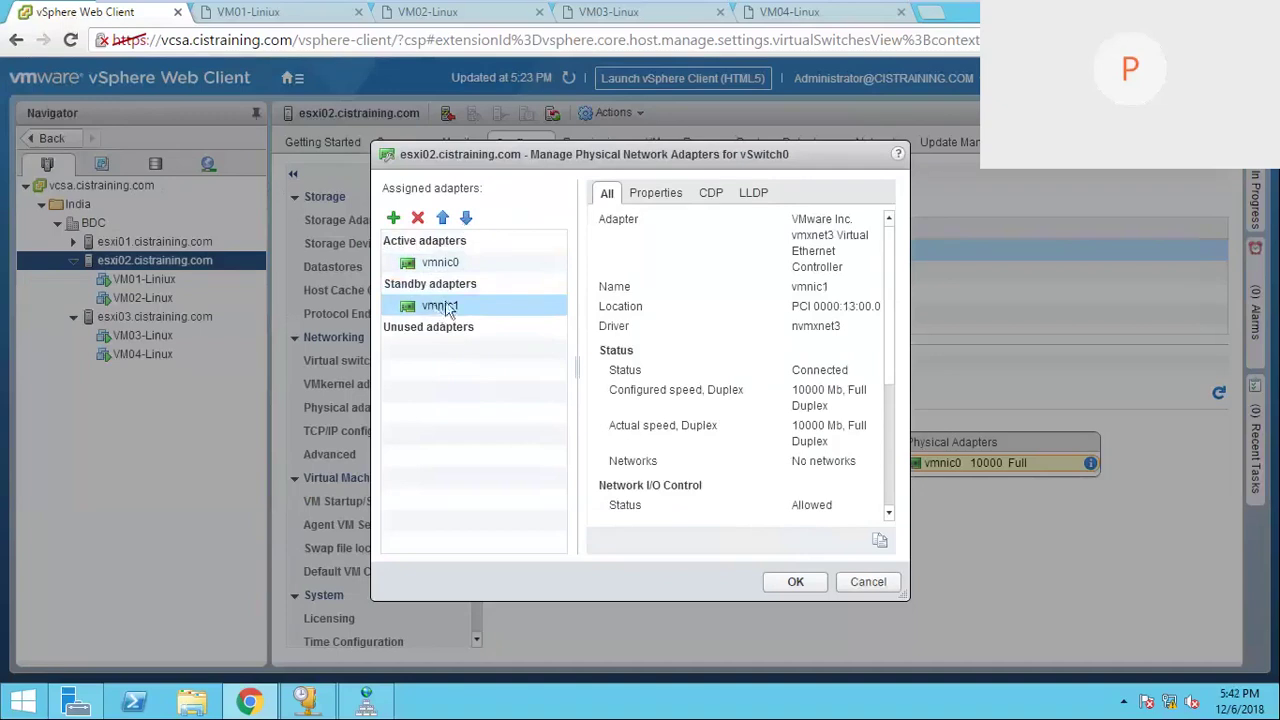
{"action": "left_click", "coordinate": [466, 220]}
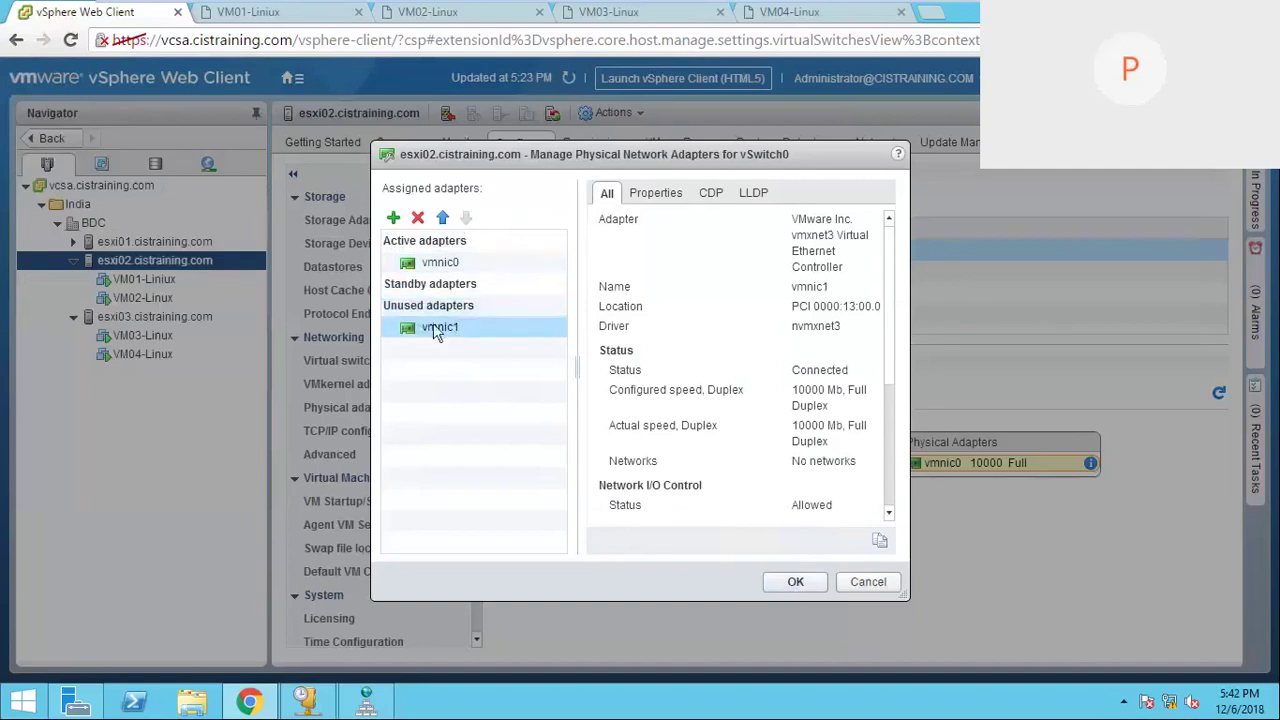
{"action": "left_click", "coordinate": [795, 582]}
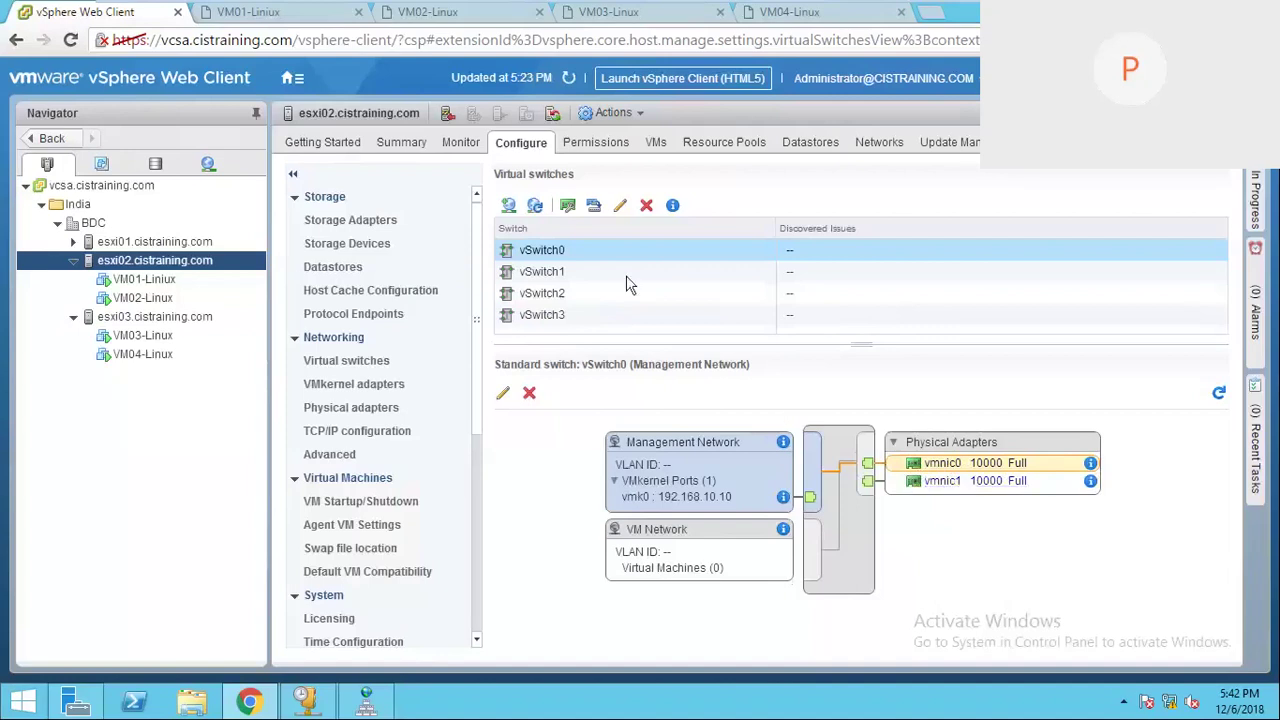
{"action": "left_click", "coordinate": [978, 487]}
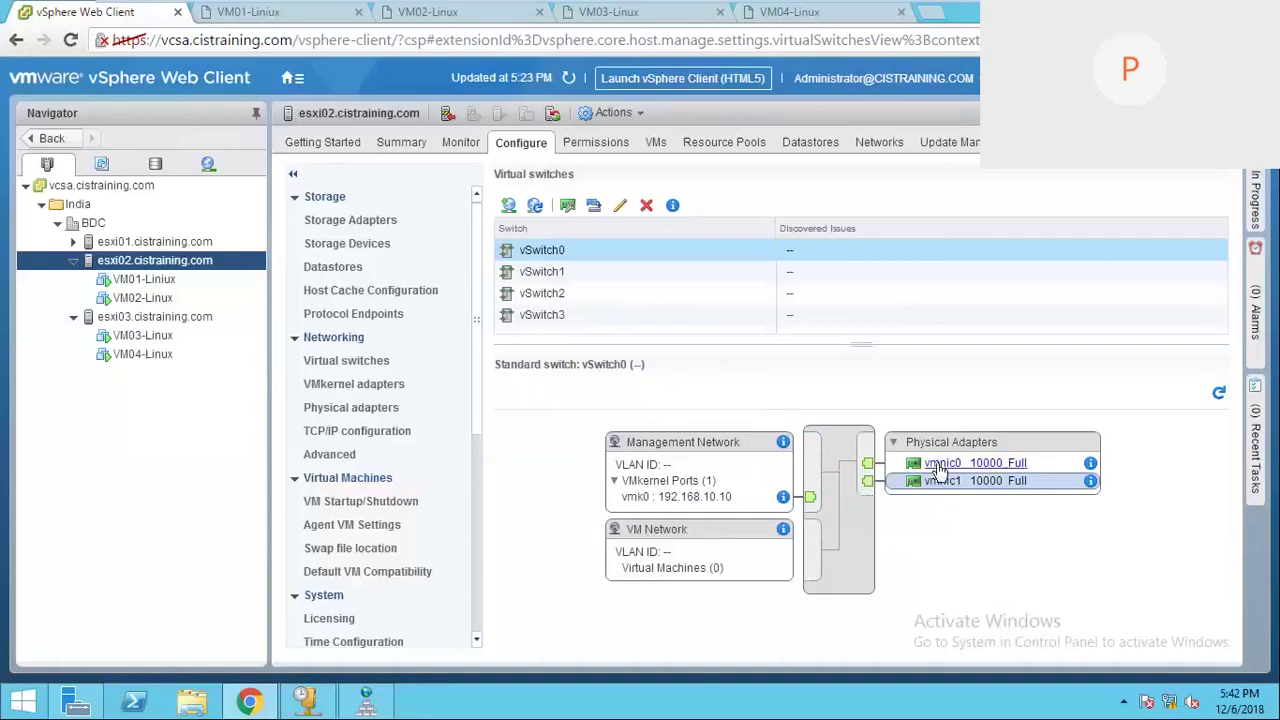
{"action": "left_click", "coordinate": [936, 464]}
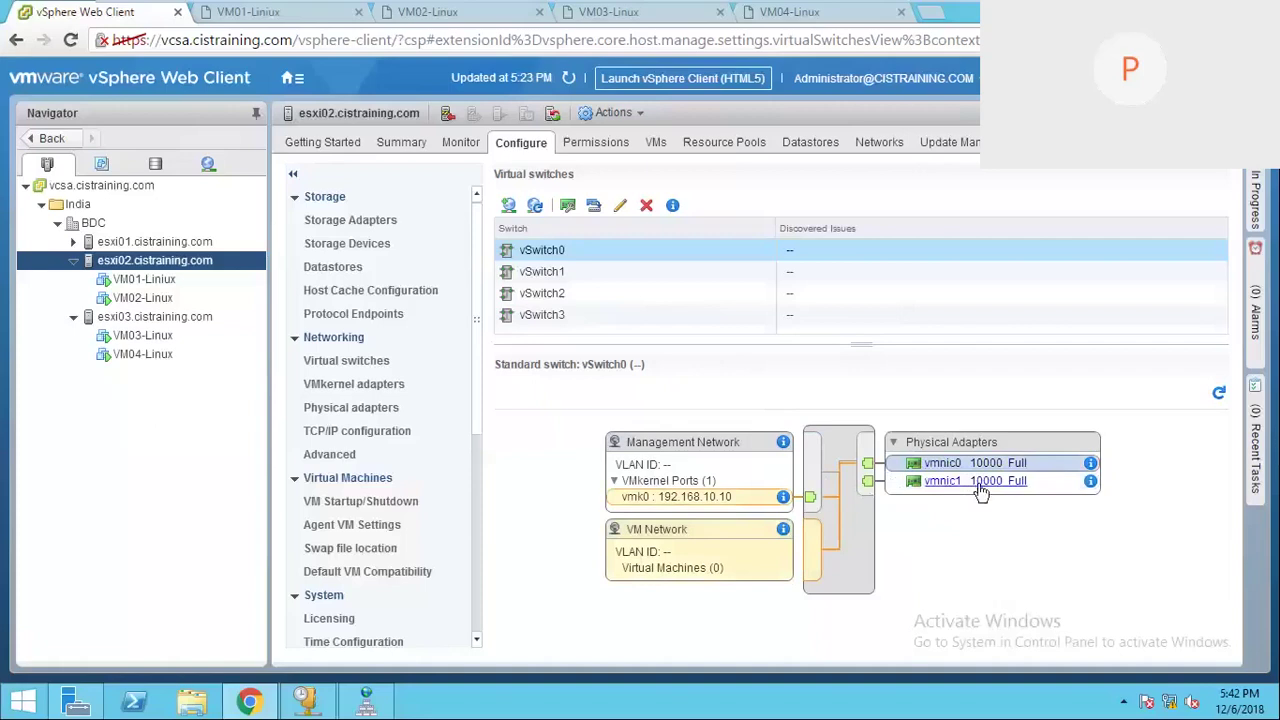
Step: Promote vmnic1 from Unused to Standby adapters on vSwitch0 and save
{"action": "left_click", "coordinate": [568, 205]}
{"action": "left_click", "coordinate": [440, 330]}
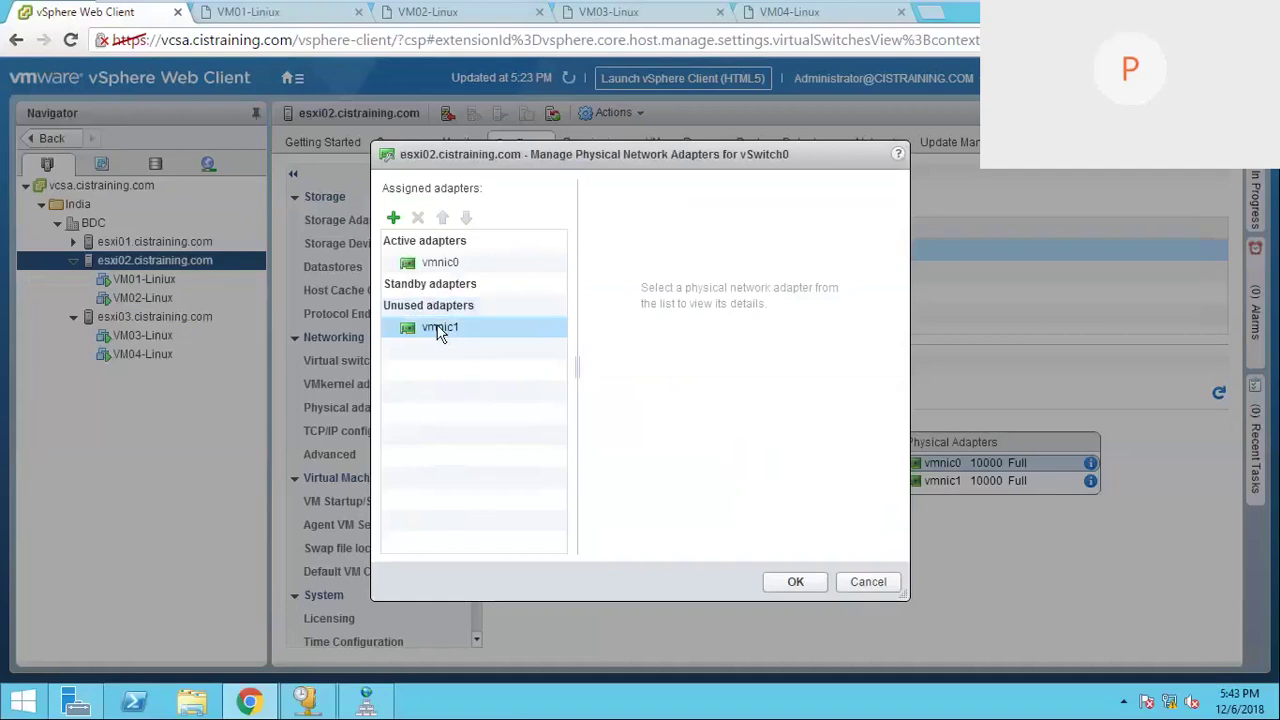
{"action": "left_click", "coordinate": [443, 218]}
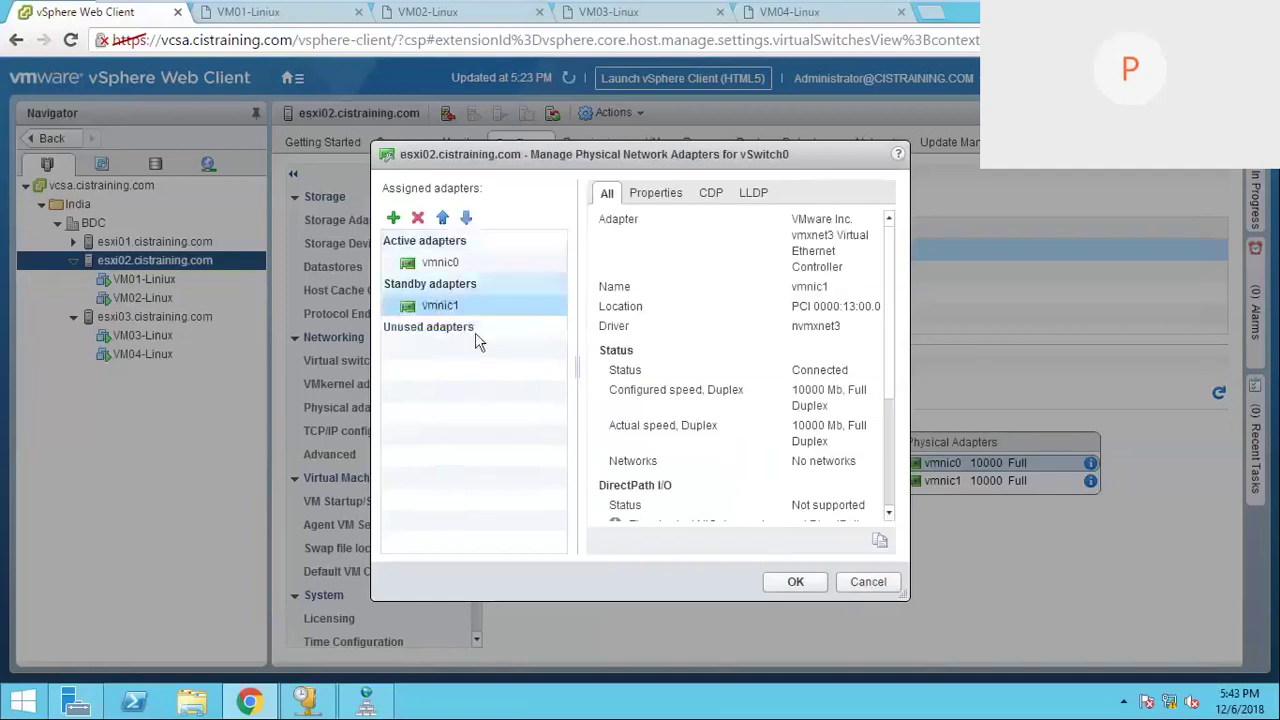
{"action": "left_click", "coordinate": [796, 583]}
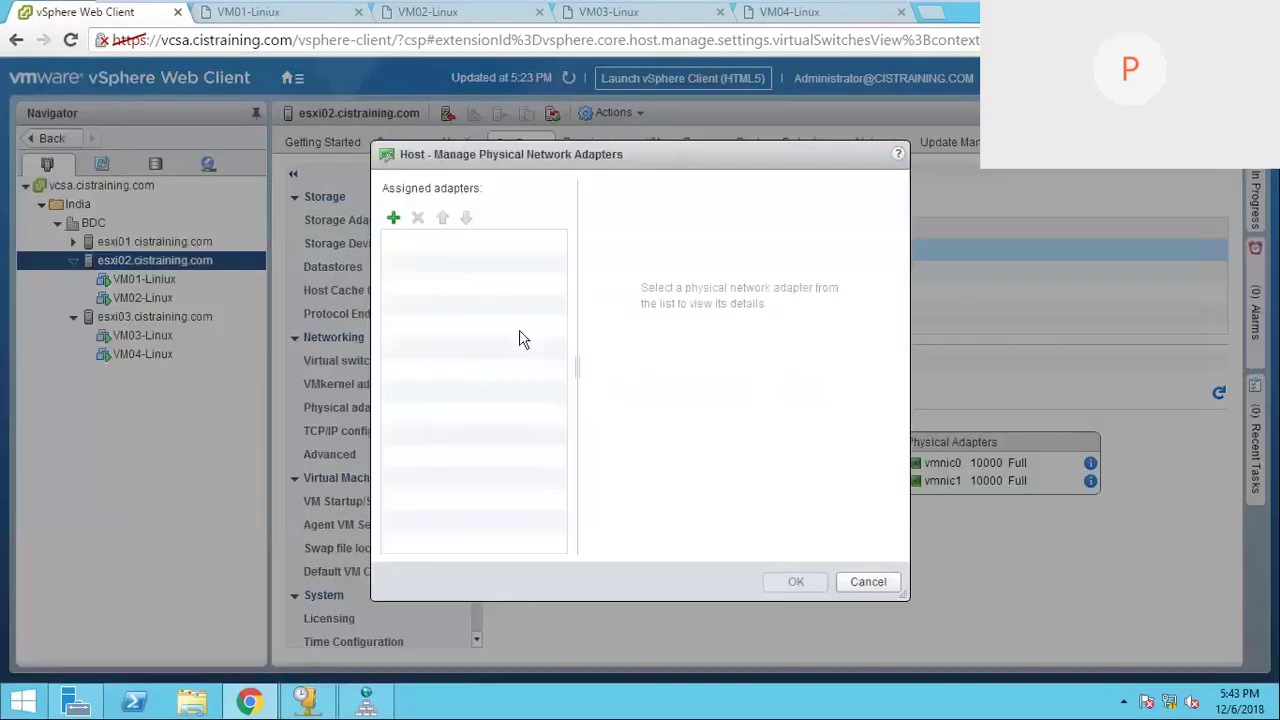
Step: Promote vmnic1 from Standby to Active adapters and save
{"action": "left_click", "coordinate": [441, 305]}
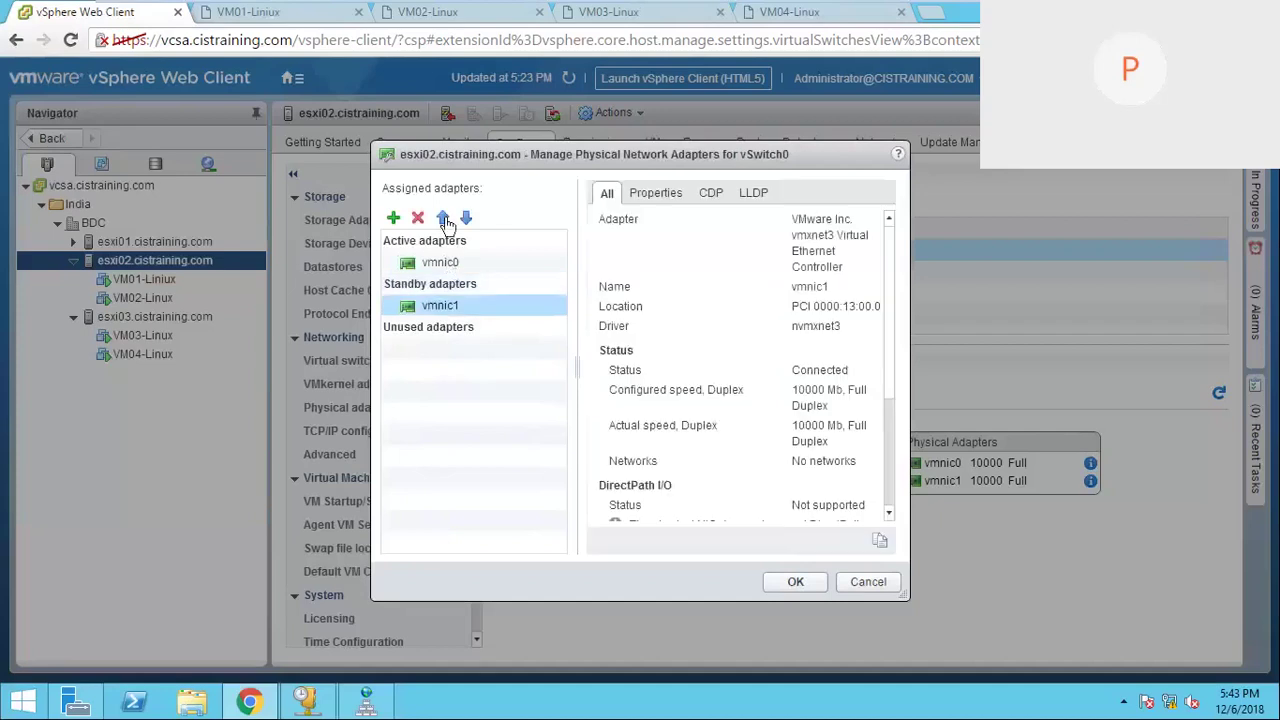
{"action": "left_click", "coordinate": [445, 219]}
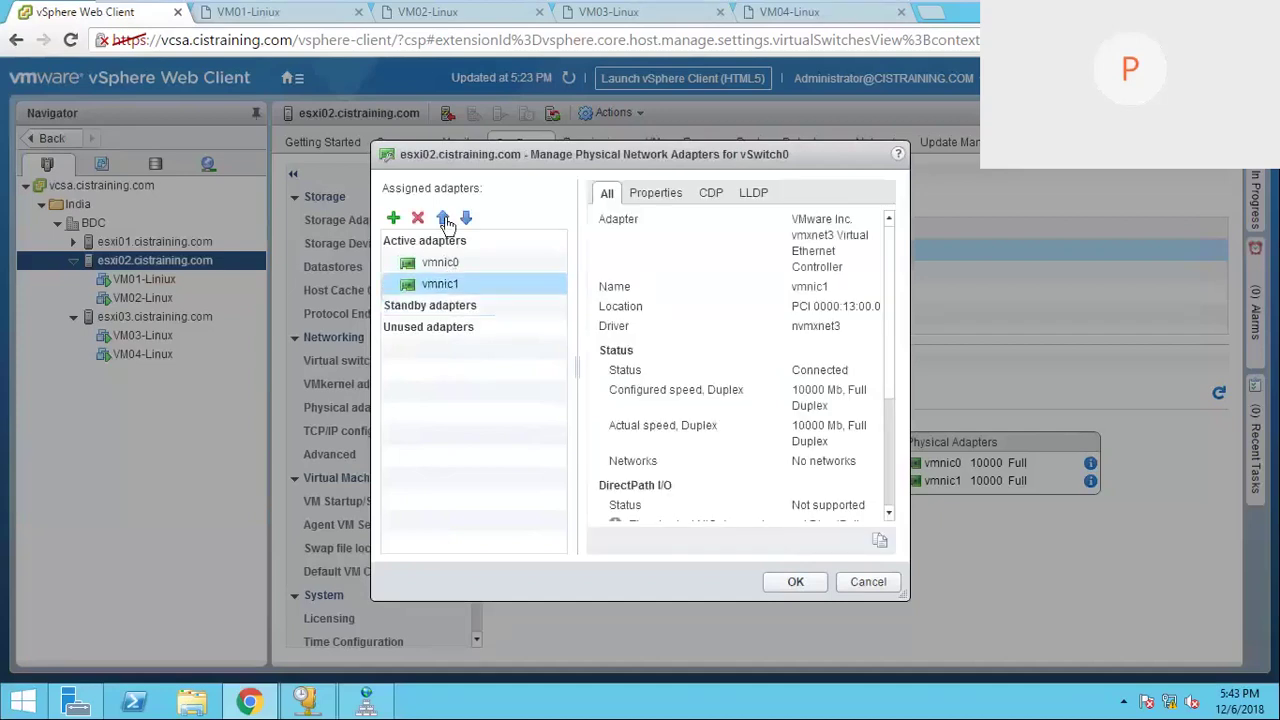
{"action": "left_click", "coordinate": [792, 582]}
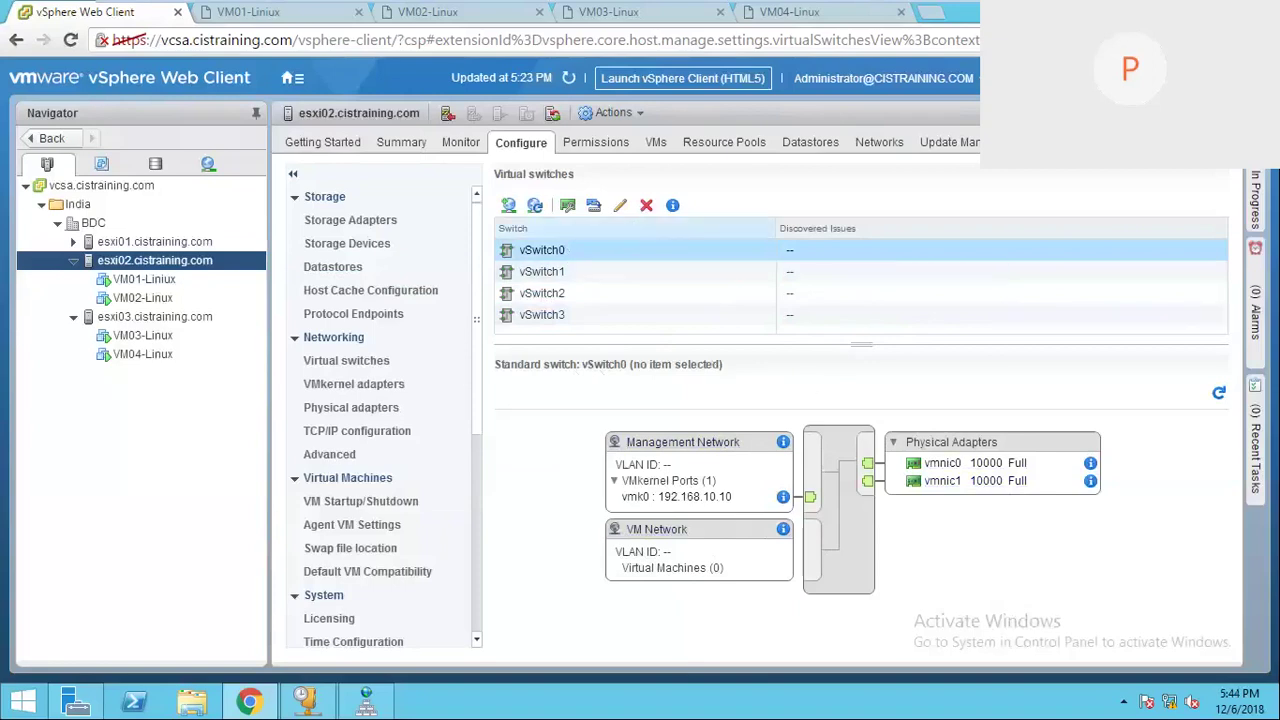
Step: Open vSwitch0's Edit Settings and show its Teaming and failover page
{"action": "left_click", "coordinate": [620, 205]}
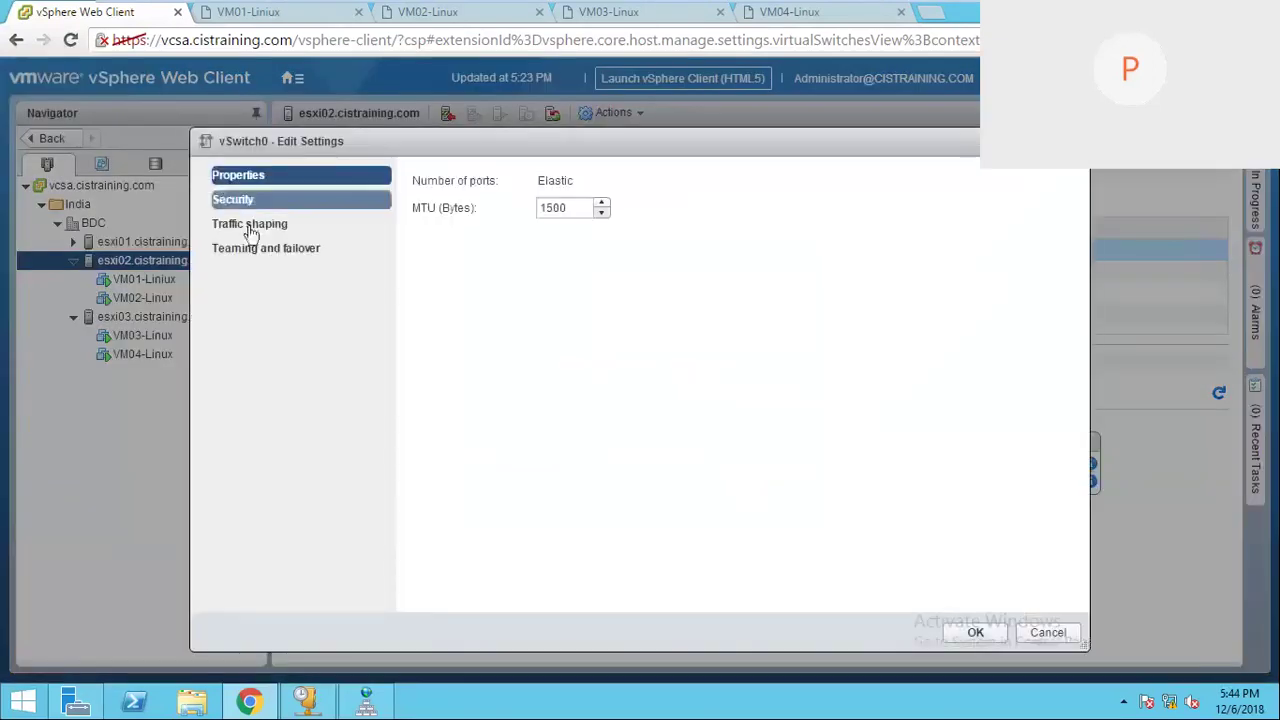
{"action": "left_click", "coordinate": [258, 250]}
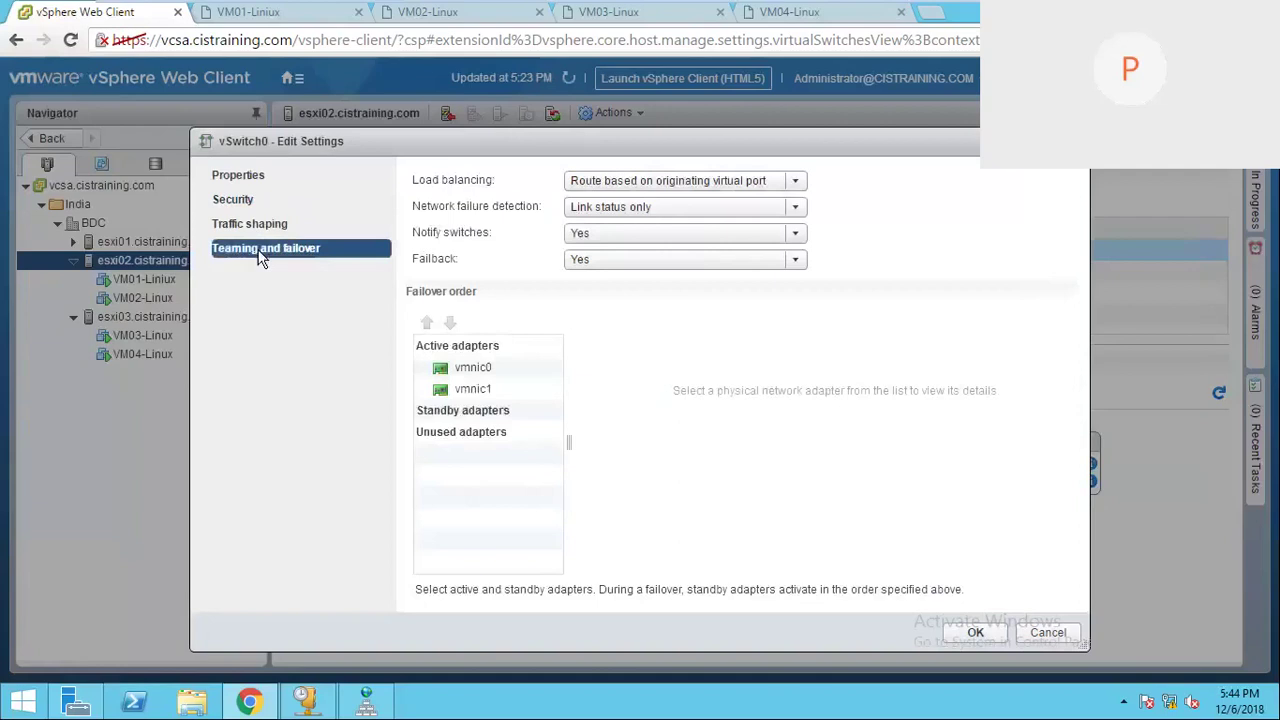
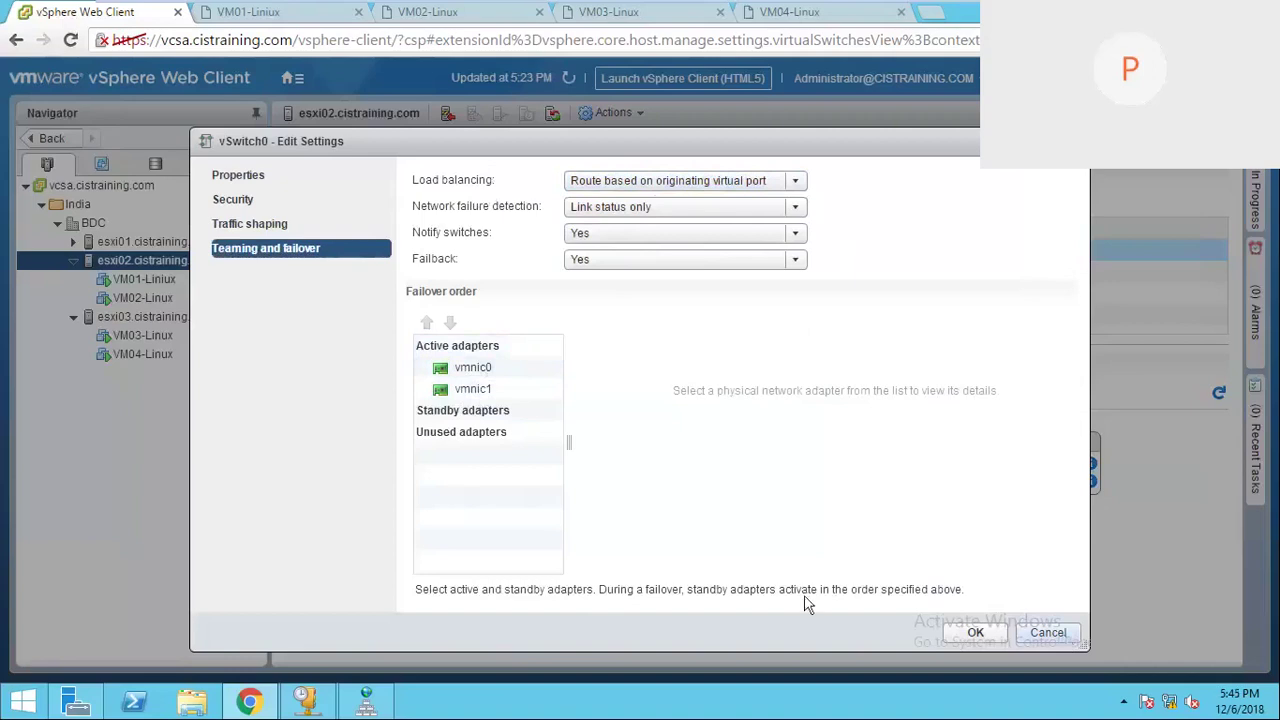
Step: Cancel vSwitch0's Edit Settings and return to Notepad with the caret after the 'Traffic Shapping' heading
{"action": "key", "text": "Escape"}
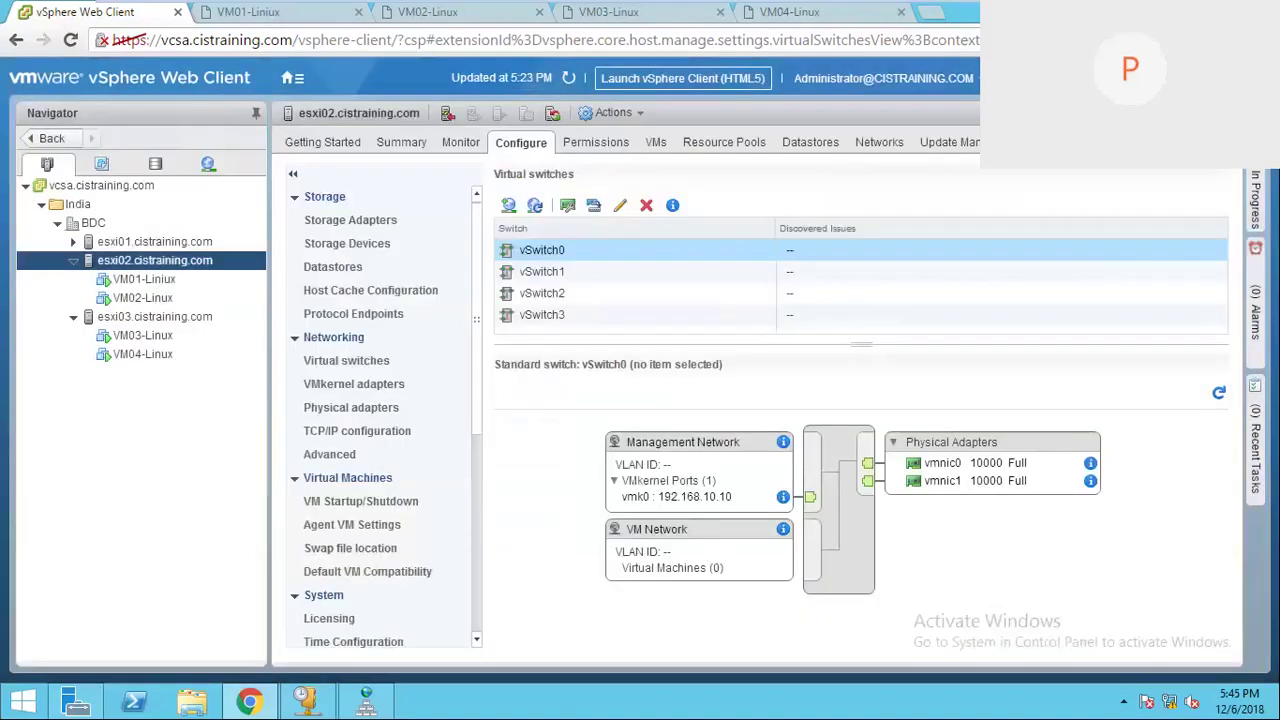
{"action": "left_click", "coordinate": [1120, 12]}
{"action": "left_click", "coordinate": [715, 393]}
{"action": "double_click", "coordinate": [715, 398]}
{"action": "left_click", "coordinate": [417, 489]}
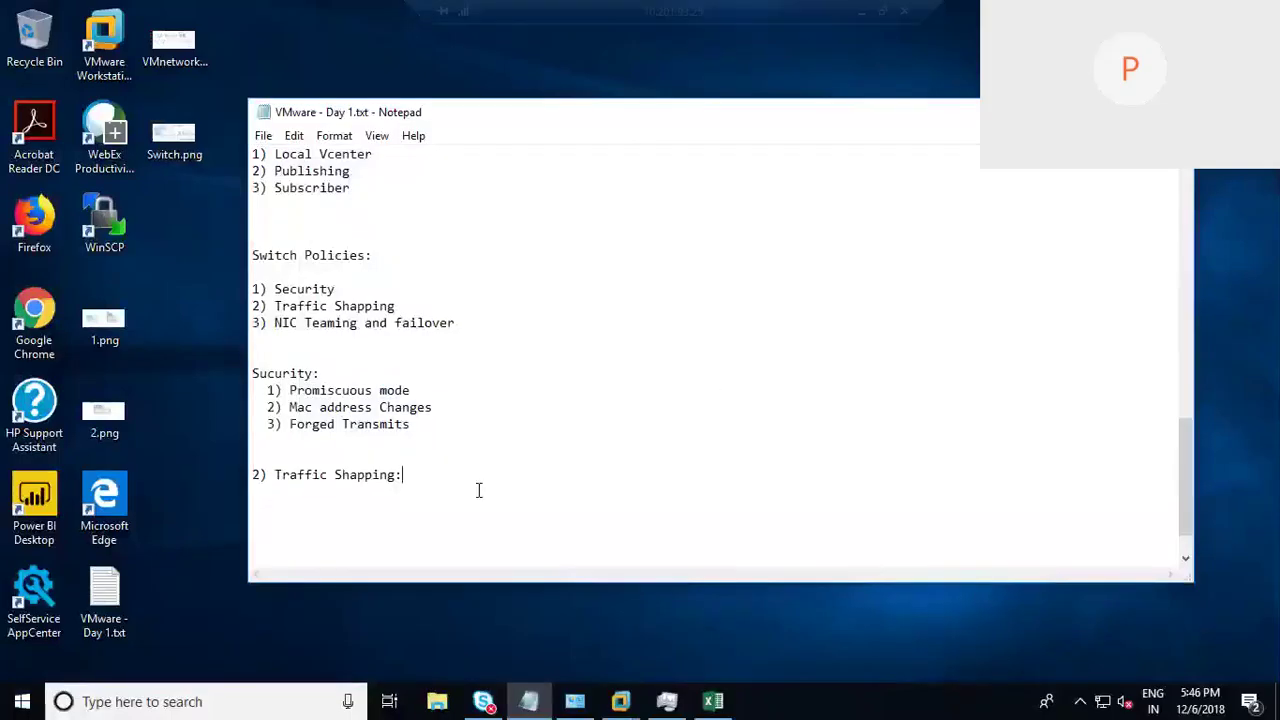
Step: Add the heading 'Load balancing in Active Active:' and option '1) Route based on originating Virtual port'
{"action": "key", "text": "Return"}
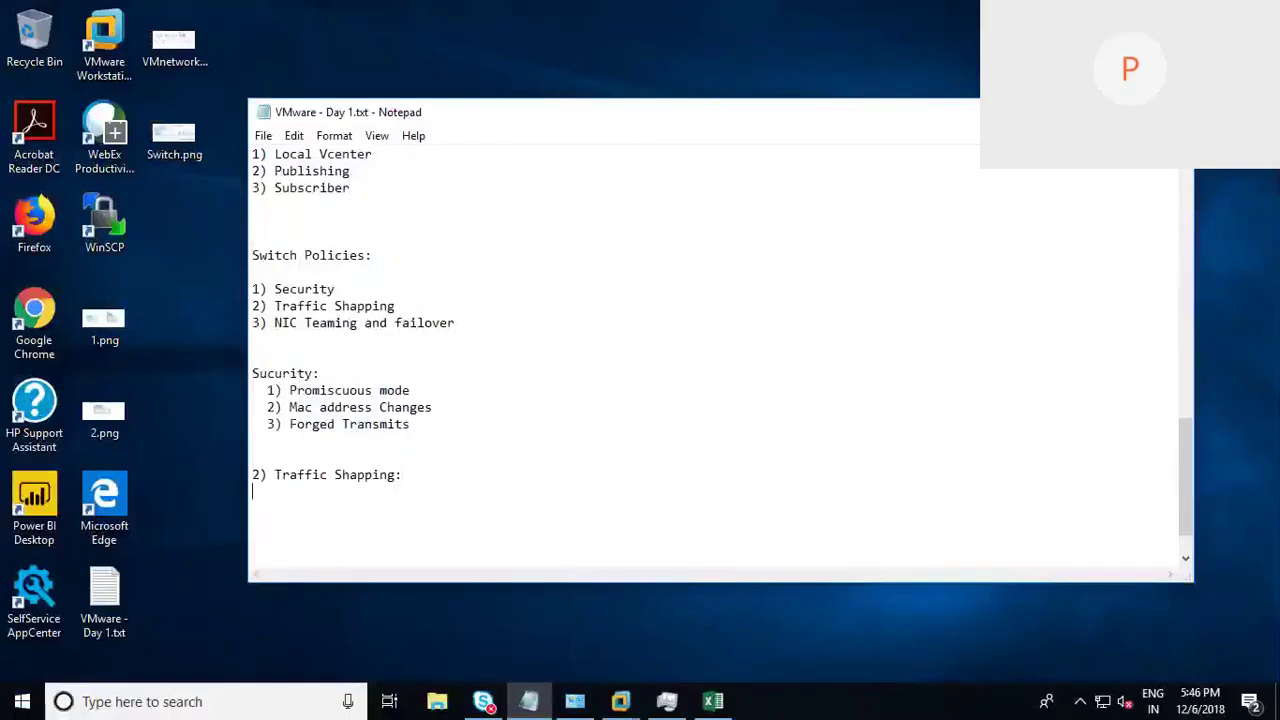
{"action": "type", "text": "Load balancing in Activ"}
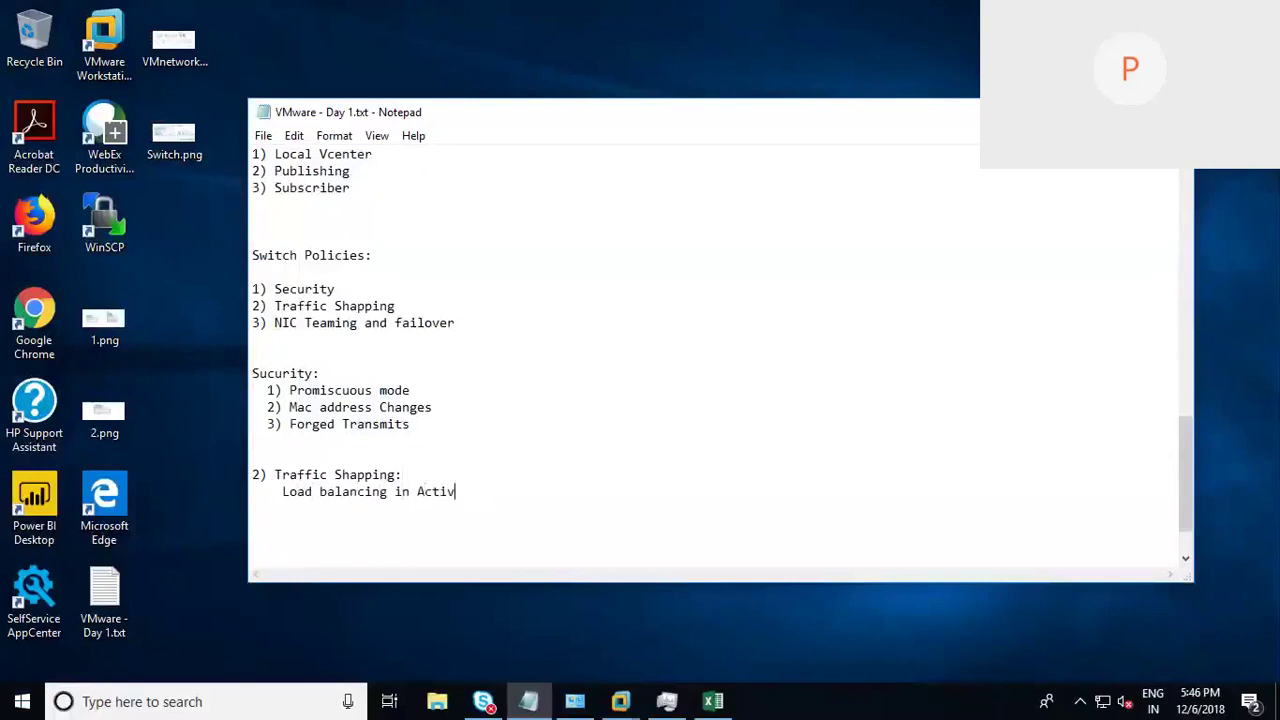
{"action": "type", "text": "e Active:"}
{"action": "key", "text": "Return"}
{"action": "key", "text": "Tab"}
{"action": "type", "text": "1) Route based on P"}
{"action": "key", "text": "BackSpace"}
{"action": "type", "text": "ori"}
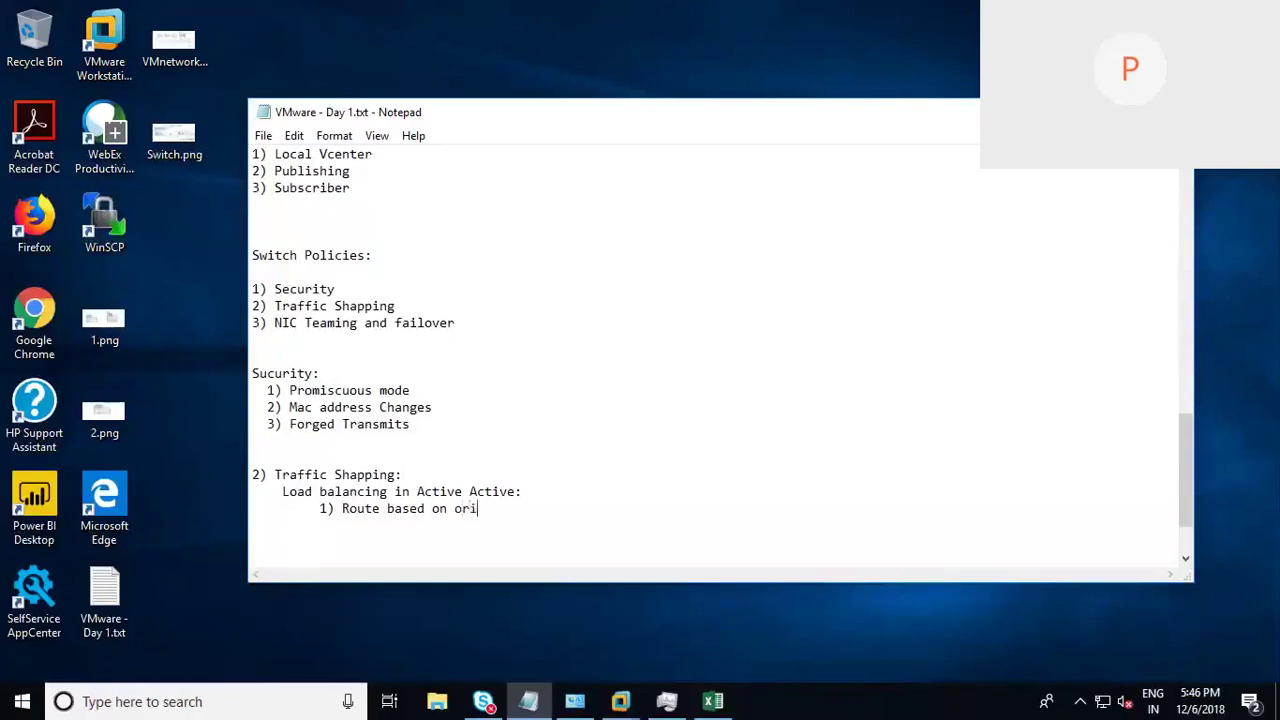
{"action": "type", "text": "ginating Virtual port"}
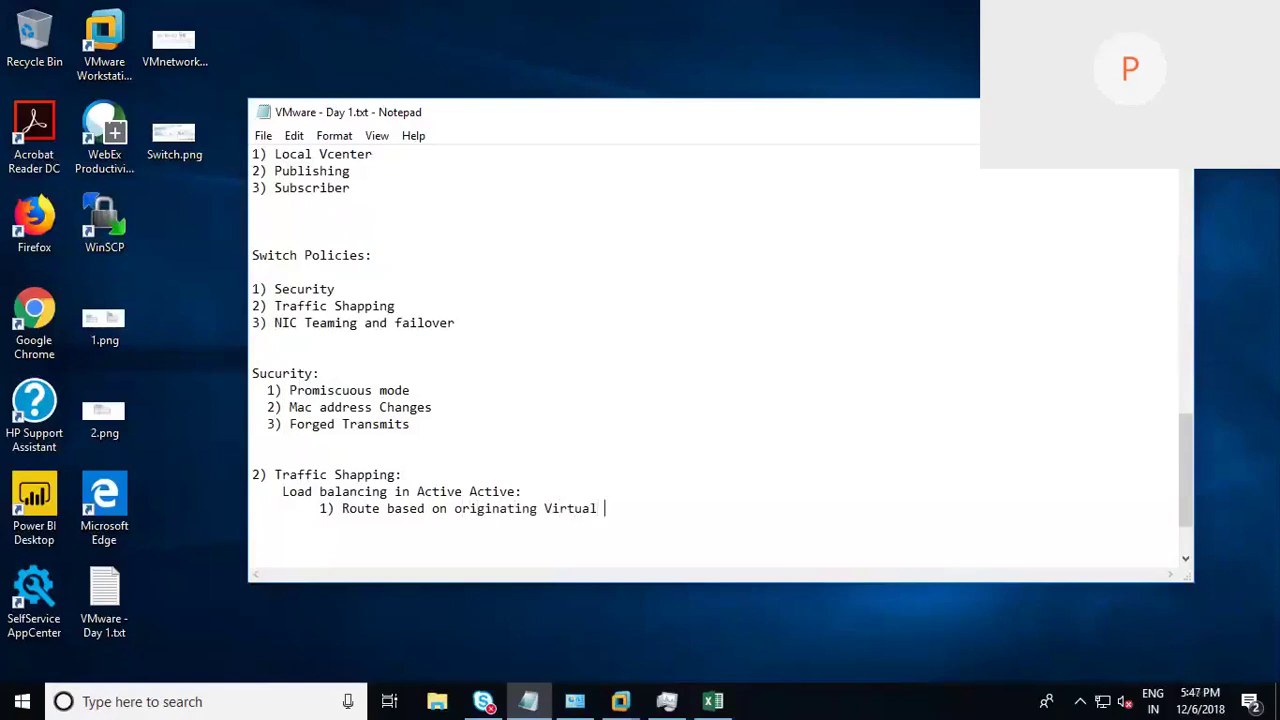
Step: Add options '2) Route based on IP hash' and '3) Route based on MAC hash'
{"action": "key", "text": "Return"}
{"action": "type", "text": "2) Route based on I"}
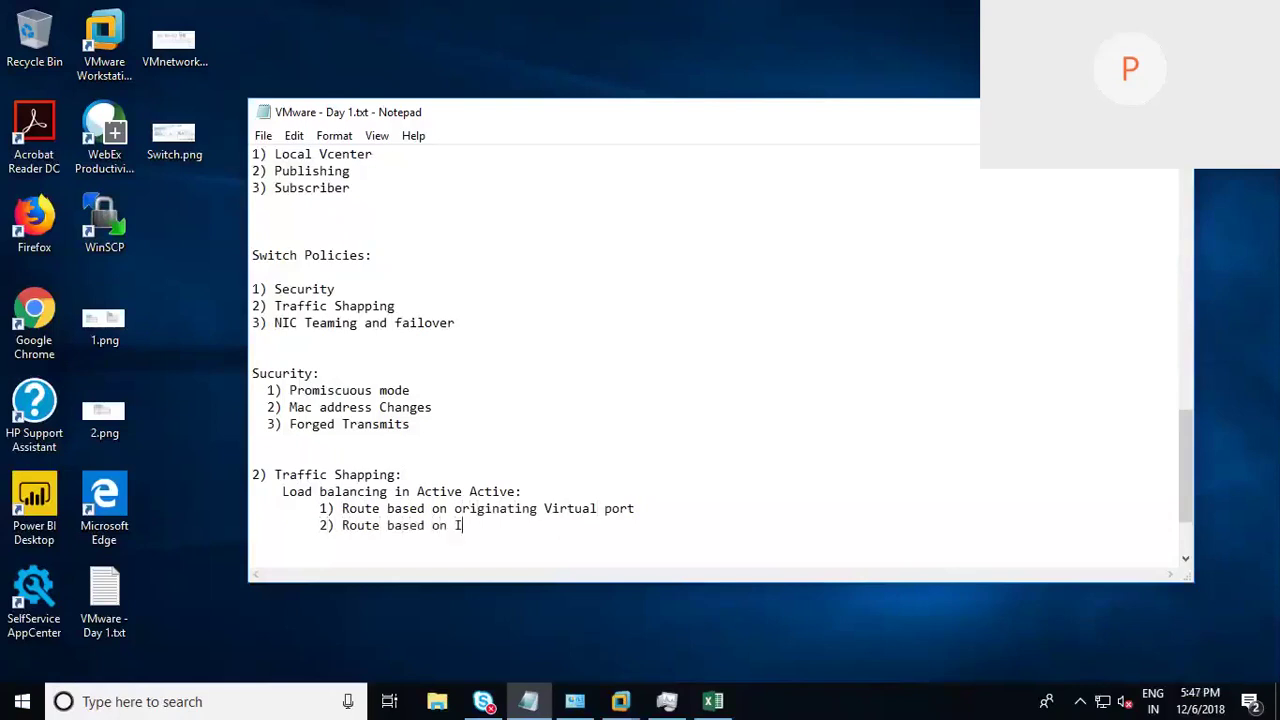
{"action": "type", "text": "P hash"}
{"action": "key", "text": "Return"}
{"action": "key", "text": "Tab"}
{"action": "type", "text": "3)"}
{"action": "type", "text": "Route based on MAC hash"}
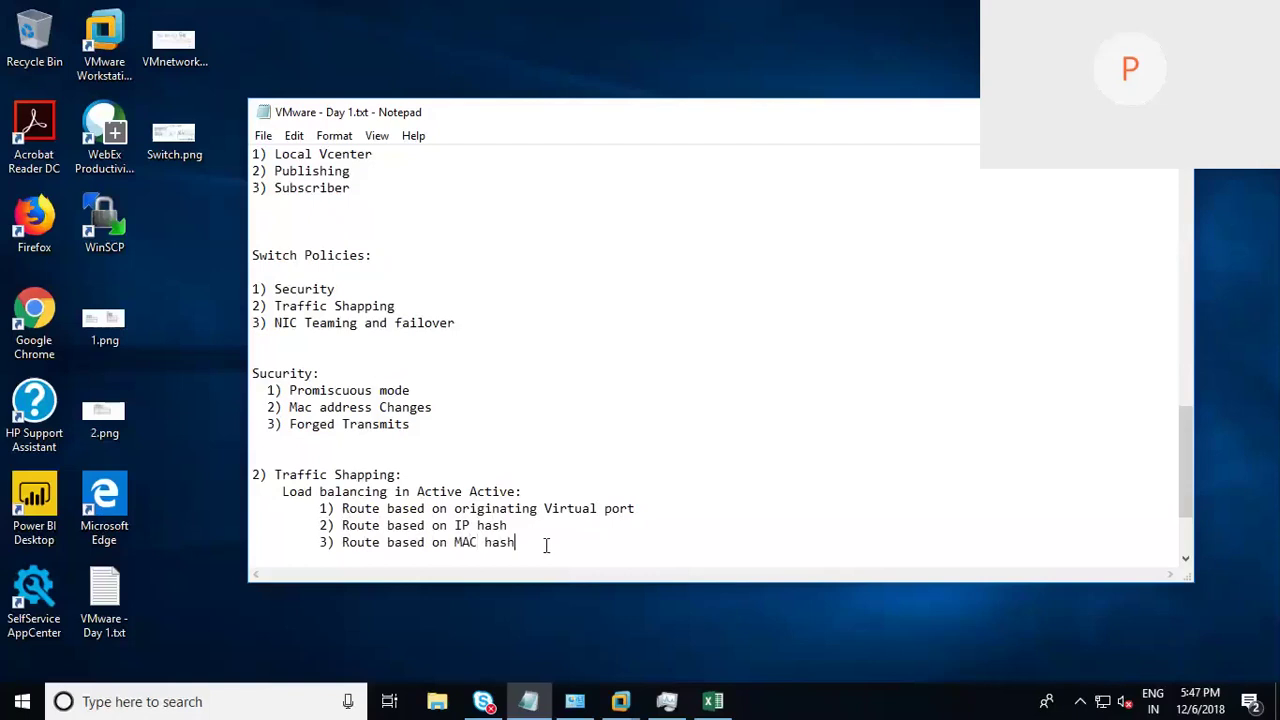
Step: Enable the red annotation pen and sketch a switch box labelled VS with uplinks 0 and 1
{"action": "left_click_drag", "start_coordinate": [546, 543], "coordinate": [636, 474]}
{"action": "left_click", "coordinate": [594, 557]}
{"action": "key", "text": "Down"}
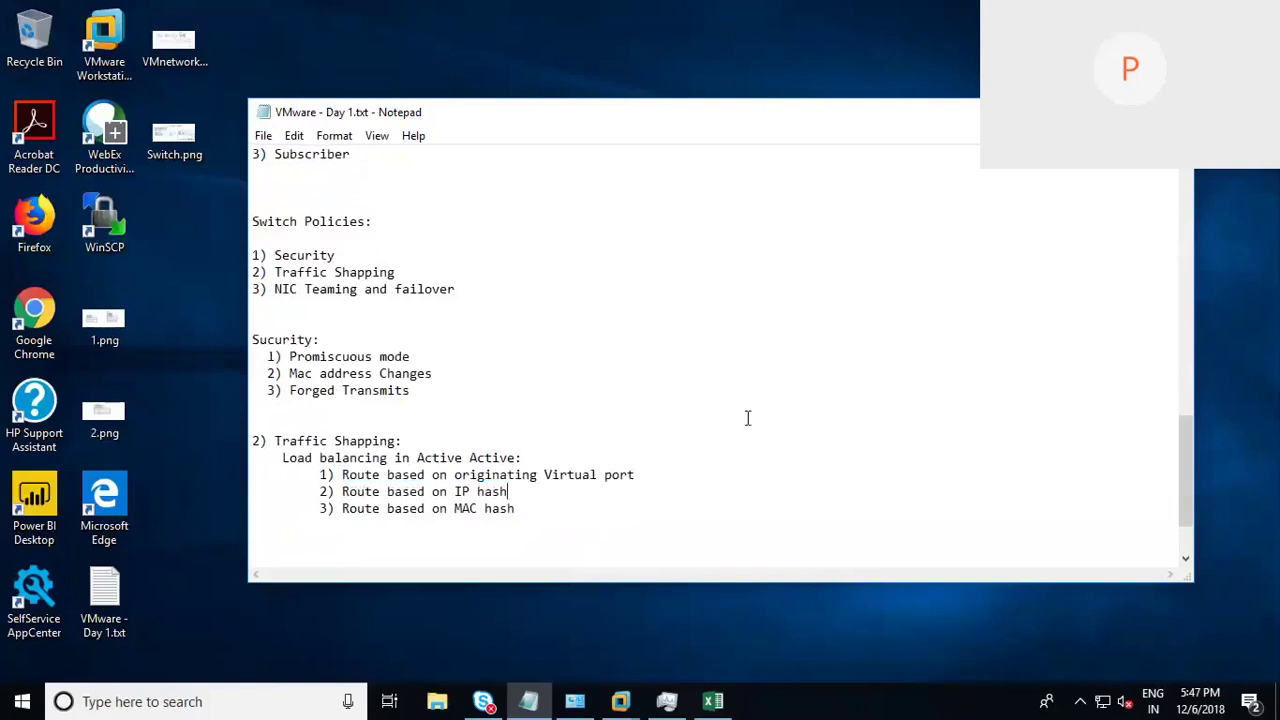
{"action": "key", "text": "ctrl+2"}
{"action": "mouse_move", "coordinate": [795, 288]}
{"action": "left_mouse_down"}
{"action": "mouse_move", "coordinate": [808, 426]}
{"action": "mouse_move", "coordinate": [794, 262]}
{"action": "mouse_move", "coordinate": [915, 246]}
{"action": "mouse_move", "coordinate": [937, 470]}
{"action": "mouse_move", "coordinate": [866, 467]}
{"action": "mouse_move", "coordinate": [812, 422]}
{"action": "left_mouse_up"}
{"action": "mouse_move", "coordinate": [823, 304]}
{"action": "left_mouse_down"}
{"action": "mouse_move", "coordinate": [830, 324]}
{"action": "mouse_move", "coordinate": [836, 298]}
{"action": "left_mouse_up"}
{"action": "left_click_drag", "start_coordinate": [852, 296], "coordinate": [842, 322]}
{"action": "left_click_drag", "start_coordinate": [925, 281], "coordinate": [996, 270]}
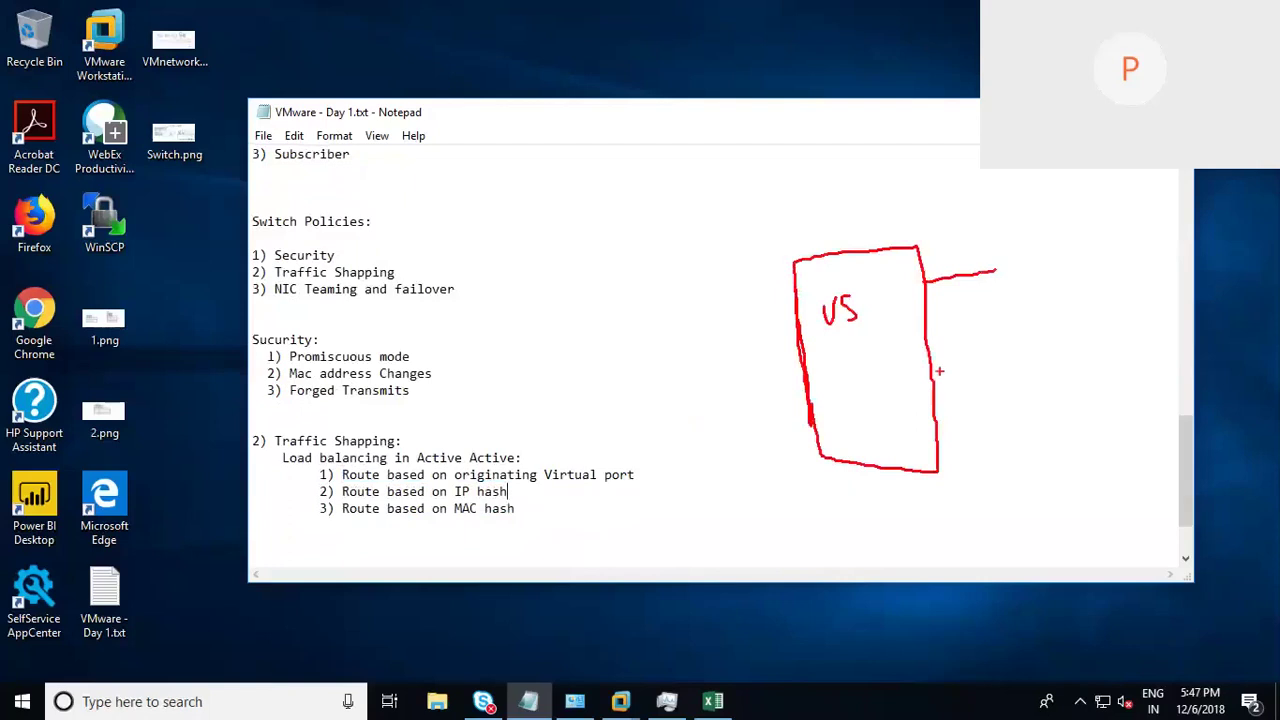
{"action": "left_click_drag", "start_coordinate": [928, 354], "coordinate": [1018, 338]}
{"action": "left_click_drag", "start_coordinate": [942, 248], "coordinate": [946, 249]}
{"action": "mouse_move", "coordinate": [952, 326]}
{"action": "left_mouse_down"}
{"action": "mouse_move", "coordinate": [960, 339]}
{"action": "mouse_move", "coordinate": [990, 336]}
{"action": "left_mouse_up"}
Step: Draw four VMs numbered 1 to 4, each wired into the switch
{"action": "mouse_move", "coordinate": [794, 290]}
{"action": "left_mouse_down"}
{"action": "mouse_move", "coordinate": [711, 288]}
{"action": "mouse_move", "coordinate": [668, 307]}
{"action": "mouse_move", "coordinate": [716, 304]}
{"action": "mouse_move", "coordinate": [682, 306]}
{"action": "left_mouse_up"}
{"action": "left_click_drag", "start_coordinate": [798, 336], "coordinate": [694, 352]}
{"action": "mouse_move", "coordinate": [804, 384]}
{"action": "left_mouse_down"}
{"action": "mouse_move", "coordinate": [734, 384]}
{"action": "mouse_move", "coordinate": [704, 402]}
{"action": "mouse_move", "coordinate": [744, 394]}
{"action": "mouse_move", "coordinate": [708, 400]}
{"action": "left_mouse_up"}
{"action": "mouse_move", "coordinate": [818, 434]}
{"action": "left_mouse_down"}
{"action": "mouse_move", "coordinate": [738, 437]}
{"action": "mouse_move", "coordinate": [720, 460]}
{"action": "mouse_move", "coordinate": [750, 450]}
{"action": "left_mouse_up"}
{"action": "left_click_drag", "start_coordinate": [640, 245], "coordinate": [641, 266]}
{"action": "left_click_drag", "start_coordinate": [646, 334], "coordinate": [667, 350]}
{"action": "mouse_move", "coordinate": [672, 384]}
{"action": "left_mouse_down"}
{"action": "mouse_move", "coordinate": [686, 394]}
{"action": "mouse_move", "coordinate": [676, 401]}
{"action": "left_mouse_up"}
{"action": "left_click_drag", "start_coordinate": [694, 430], "coordinate": [704, 442]}
{"action": "left_click_drag", "start_coordinate": [700, 432], "coordinate": [702, 455]}
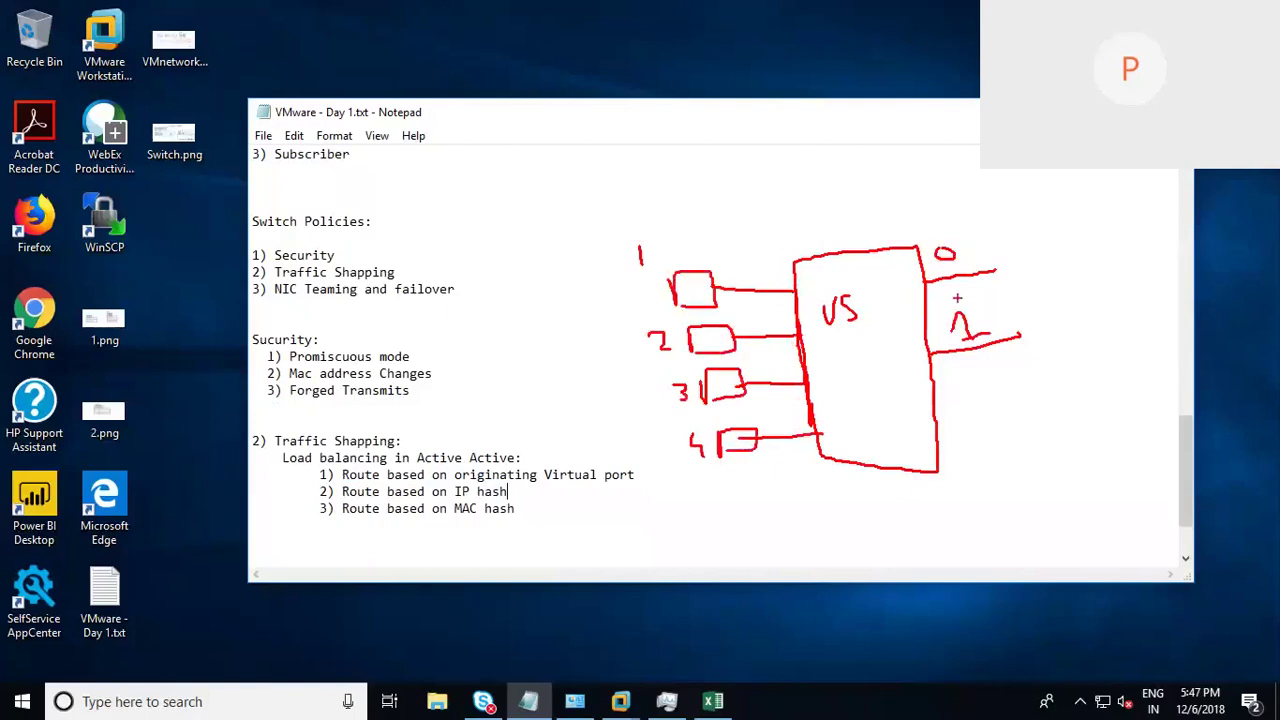
Step: Number and circle the switch ports, map them to uplinks 0 and 1, and underline 'originating Virtual port'
{"action": "mouse_move", "coordinate": [806, 279]}
{"action": "left_mouse_down"}
{"action": "mouse_move", "coordinate": [827, 341]}
{"action": "mouse_move", "coordinate": [820, 390]}
{"action": "left_mouse_up"}
{"action": "left_click_drag", "start_coordinate": [831, 414], "coordinate": [844, 441]}
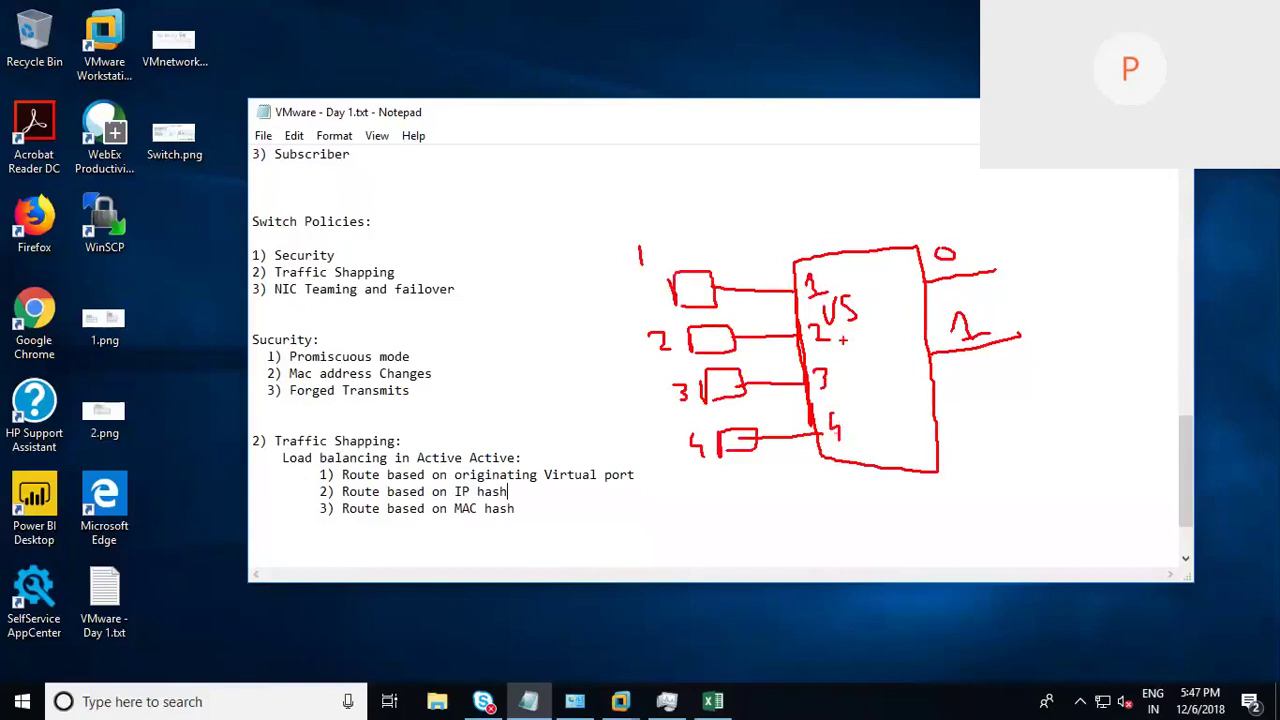
{"action": "mouse_move", "coordinate": [818, 262]}
{"action": "left_mouse_down"}
{"action": "mouse_move", "coordinate": [799, 292]}
{"action": "mouse_move", "coordinate": [828, 280]}
{"action": "mouse_move", "coordinate": [812, 263]}
{"action": "left_mouse_up"}
{"action": "left_click_drag", "start_coordinate": [833, 361], "coordinate": [826, 358]}
{"action": "mouse_move", "coordinate": [828, 283]}
{"action": "left_mouse_down"}
{"action": "mouse_move", "coordinate": [865, 290]}
{"action": "mouse_move", "coordinate": [928, 350]}
{"action": "left_mouse_up"}
{"action": "left_click_drag", "start_coordinate": [845, 380], "coordinate": [930, 351]}
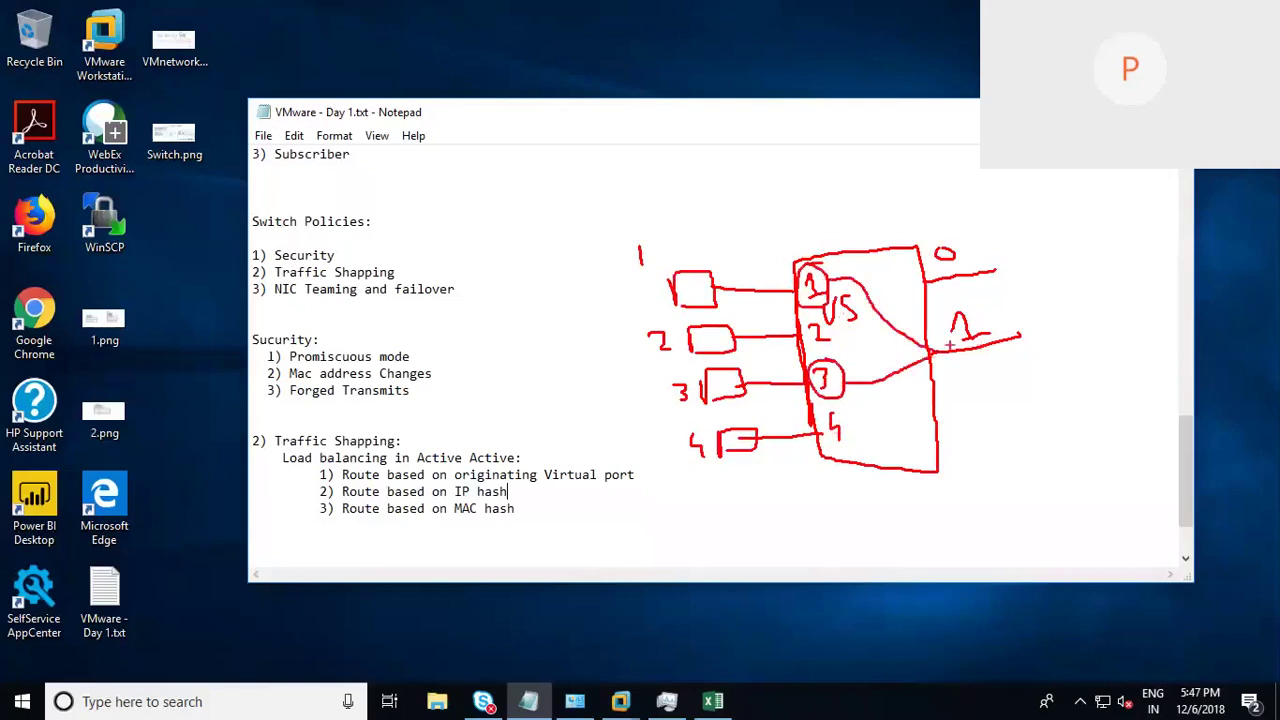
{"action": "mouse_move", "coordinate": [828, 318]}
{"action": "left_mouse_down"}
{"action": "mouse_move", "coordinate": [806, 320]}
{"action": "mouse_move", "coordinate": [832, 322]}
{"action": "left_mouse_up"}
{"action": "mouse_move", "coordinate": [846, 416]}
{"action": "left_mouse_down"}
{"action": "mouse_move", "coordinate": [818, 432]}
{"action": "mouse_move", "coordinate": [852, 420]}
{"action": "mouse_move", "coordinate": [924, 290]}
{"action": "left_mouse_up"}
{"action": "mouse_move", "coordinate": [842, 345]}
{"action": "left_mouse_down"}
{"action": "mouse_move", "coordinate": [894, 332]}
{"action": "mouse_move", "coordinate": [924, 286]}
{"action": "left_mouse_up"}
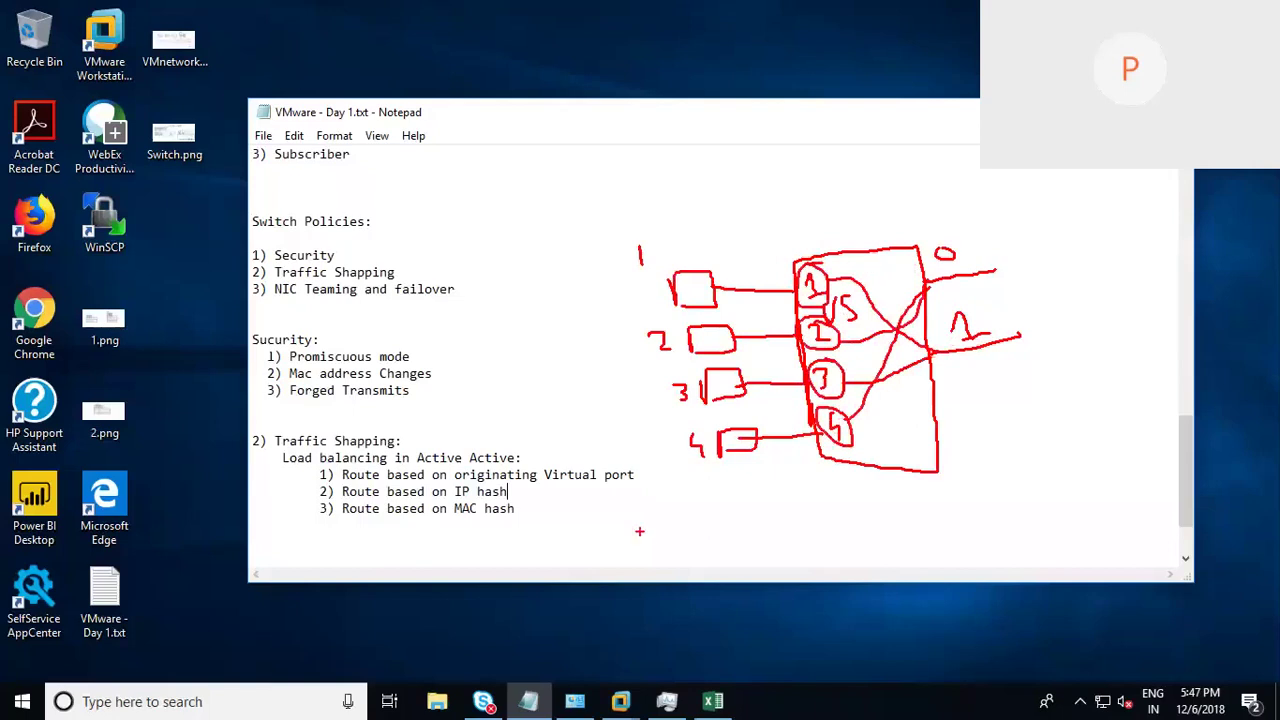
{"action": "left_click_drag", "start_coordinate": [342, 481], "coordinate": [662, 483]}
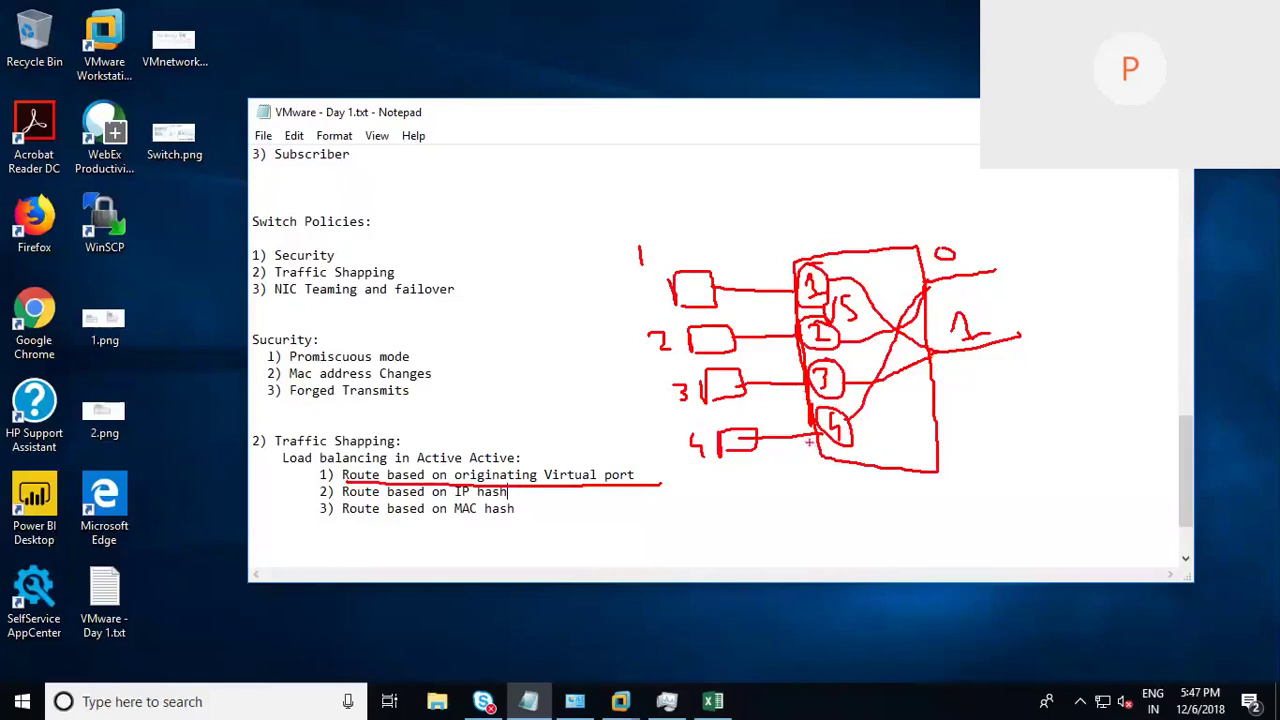
Step: Extend the path to uplink 0, add a third uplink, and trace port 1 across the switch
{"action": "left_click_drag", "start_coordinate": [931, 281], "coordinate": [1012, 268]}
{"action": "left_click_drag", "start_coordinate": [805, 281], "coordinate": [811, 289]}
{"action": "left_click_drag", "start_coordinate": [930, 400], "coordinate": [1042, 416]}
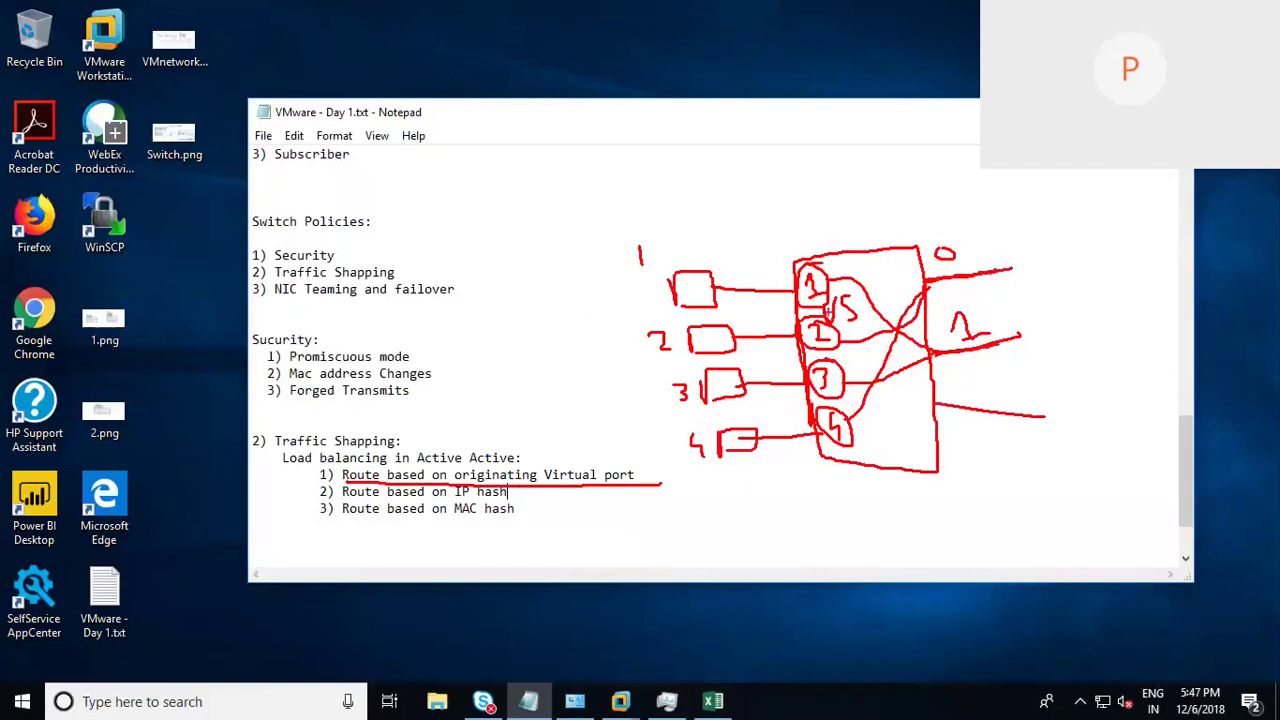
{"action": "left_click_drag", "start_coordinate": [822, 283], "coordinate": [976, 346]}
Step: Add a fifth port and a fifth VM, connecting port 5 to the third uplink
{"action": "left_click", "coordinate": [840, 476]}
{"action": "mouse_move", "coordinate": [845, 461]}
{"action": "left_mouse_down"}
{"action": "mouse_move", "coordinate": [848, 478]}
{"action": "mouse_move", "coordinate": [872, 458]}
{"action": "left_mouse_up"}
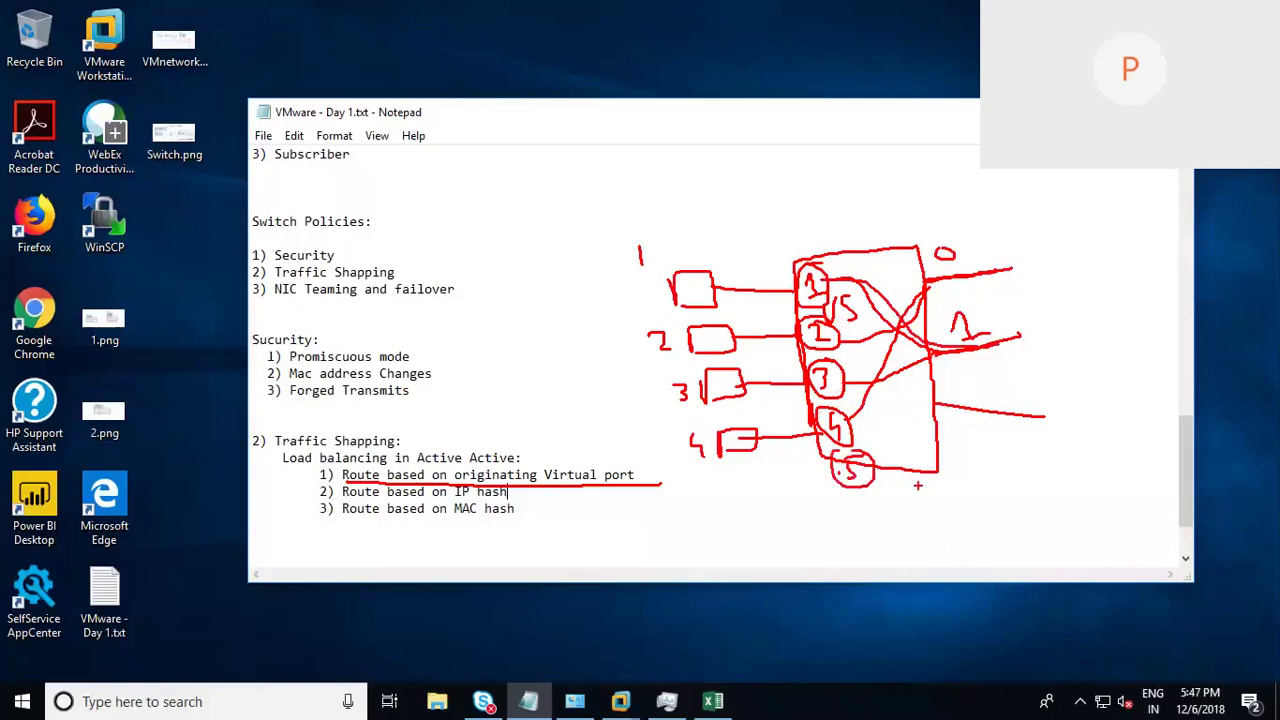
{"action": "mouse_move", "coordinate": [838, 474]}
{"action": "left_mouse_down"}
{"action": "mouse_move", "coordinate": [756, 470]}
{"action": "mouse_move", "coordinate": [714, 508]}
{"action": "left_mouse_up"}
{"action": "left_click_drag", "start_coordinate": [722, 462], "coordinate": [724, 508]}
{"action": "mouse_move", "coordinate": [683, 466]}
{"action": "left_mouse_down"}
{"action": "mouse_move", "coordinate": [680, 504]}
{"action": "mouse_move", "coordinate": [706, 458]}
{"action": "left_mouse_up"}
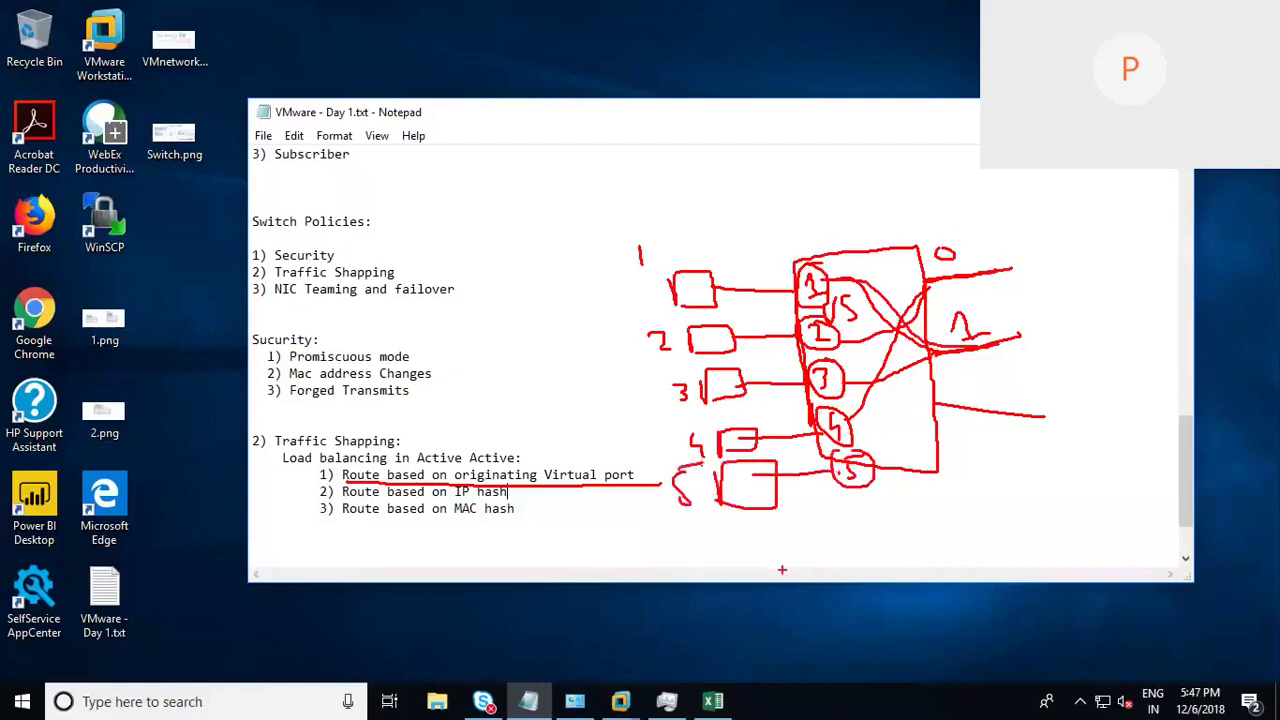
{"action": "mouse_move", "coordinate": [866, 460]}
{"action": "left_mouse_down"}
{"action": "mouse_move", "coordinate": [934, 396]}
{"action": "mouse_move", "coordinate": [960, 394]}
{"action": "left_mouse_up"}
Step: Draw an incoming arrow, cross out uplink 1 as failed, and reroute port 1 and 3 traffic
{"action": "mouse_move", "coordinate": [802, 194]}
{"action": "left_mouse_down"}
{"action": "mouse_move", "coordinate": [800, 240]}
{"action": "mouse_move", "coordinate": [836, 234]}
{"action": "left_mouse_up"}
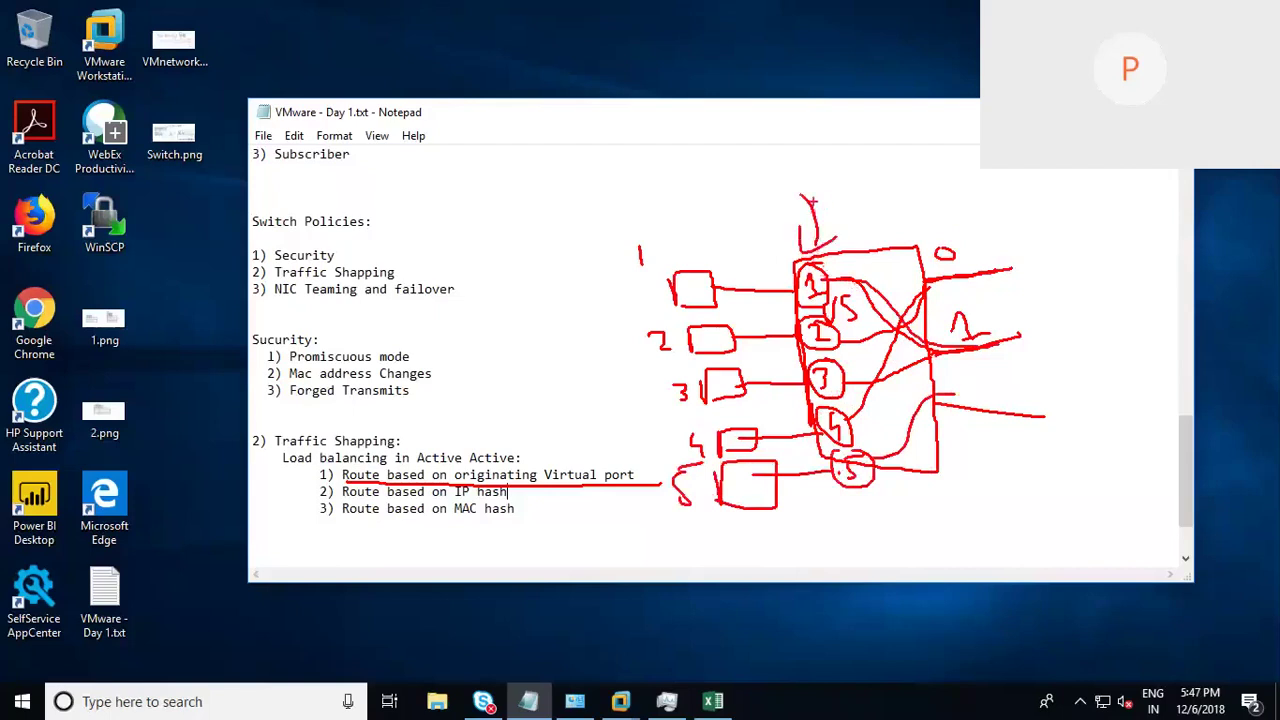
{"action": "mouse_move", "coordinate": [817, 224]}
{"action": "left_mouse_down"}
{"action": "mouse_move", "coordinate": [819, 248]}
{"action": "mouse_move", "coordinate": [798, 258]}
{"action": "mouse_move", "coordinate": [830, 245]}
{"action": "left_mouse_up"}
{"action": "mouse_move", "coordinate": [860, 283]}
{"action": "left_mouse_down"}
{"action": "mouse_move", "coordinate": [920, 334]}
{"action": "mouse_move", "coordinate": [974, 338]}
{"action": "left_mouse_up"}
{"action": "mouse_move", "coordinate": [992, 289]}
{"action": "left_mouse_down"}
{"action": "mouse_move", "coordinate": [968, 326]}
{"action": "mouse_move", "coordinate": [997, 326]}
{"action": "left_mouse_up"}
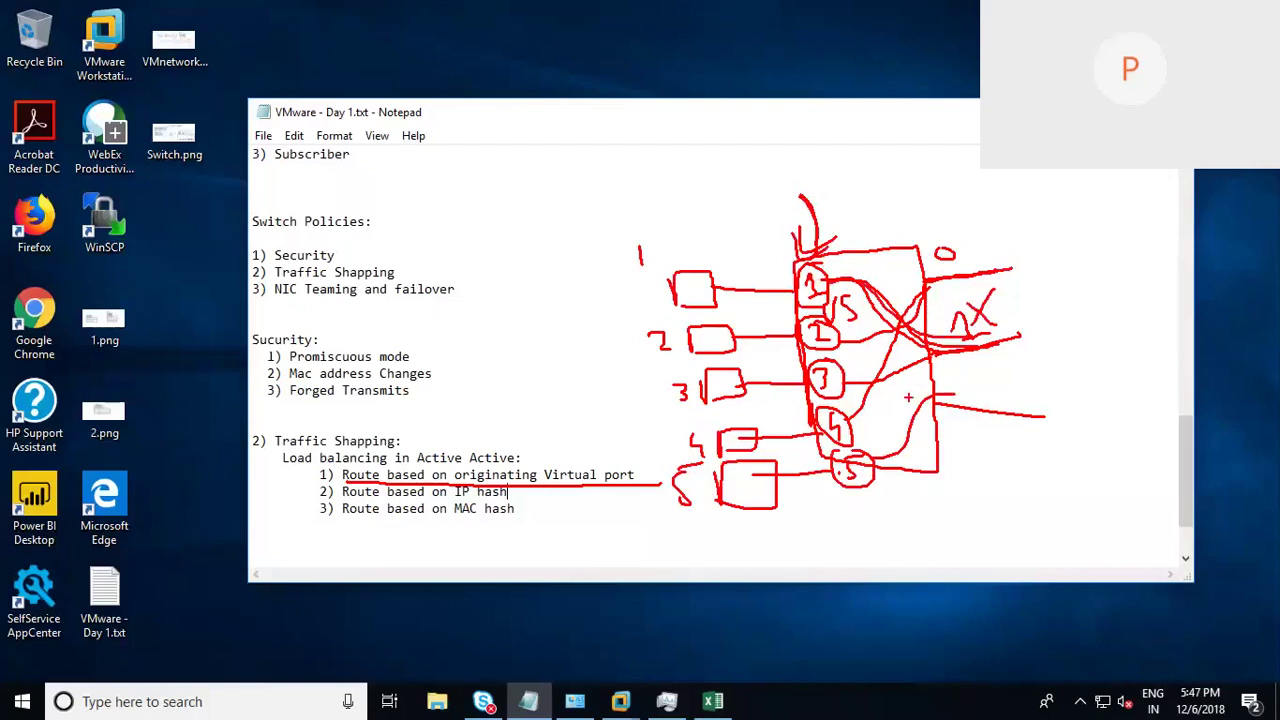
{"action": "mouse_move", "coordinate": [934, 398]}
{"action": "left_mouse_down"}
{"action": "mouse_move", "coordinate": [1076, 414]}
{"action": "mouse_move", "coordinate": [1000, 411]}
{"action": "left_mouse_up"}
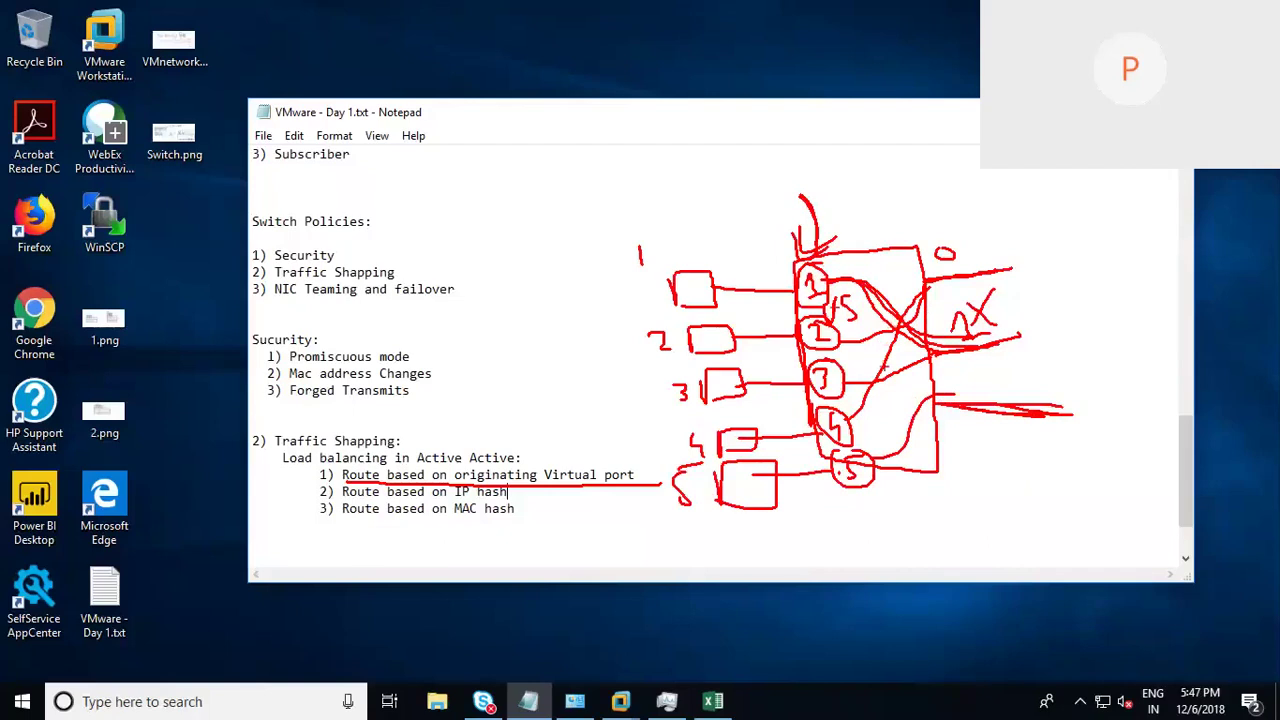
{"action": "mouse_move", "coordinate": [850, 282]}
{"action": "left_mouse_down"}
{"action": "mouse_move", "coordinate": [922, 332]}
{"action": "mouse_move", "coordinate": [996, 340]}
{"action": "left_mouse_up"}
{"action": "left_click_drag", "start_coordinate": [836, 283], "coordinate": [990, 354]}
{"action": "mouse_move", "coordinate": [842, 380]}
{"action": "left_mouse_down"}
{"action": "mouse_move", "coordinate": [932, 378]}
{"action": "mouse_move", "coordinate": [1028, 410]}
{"action": "left_mouse_up"}
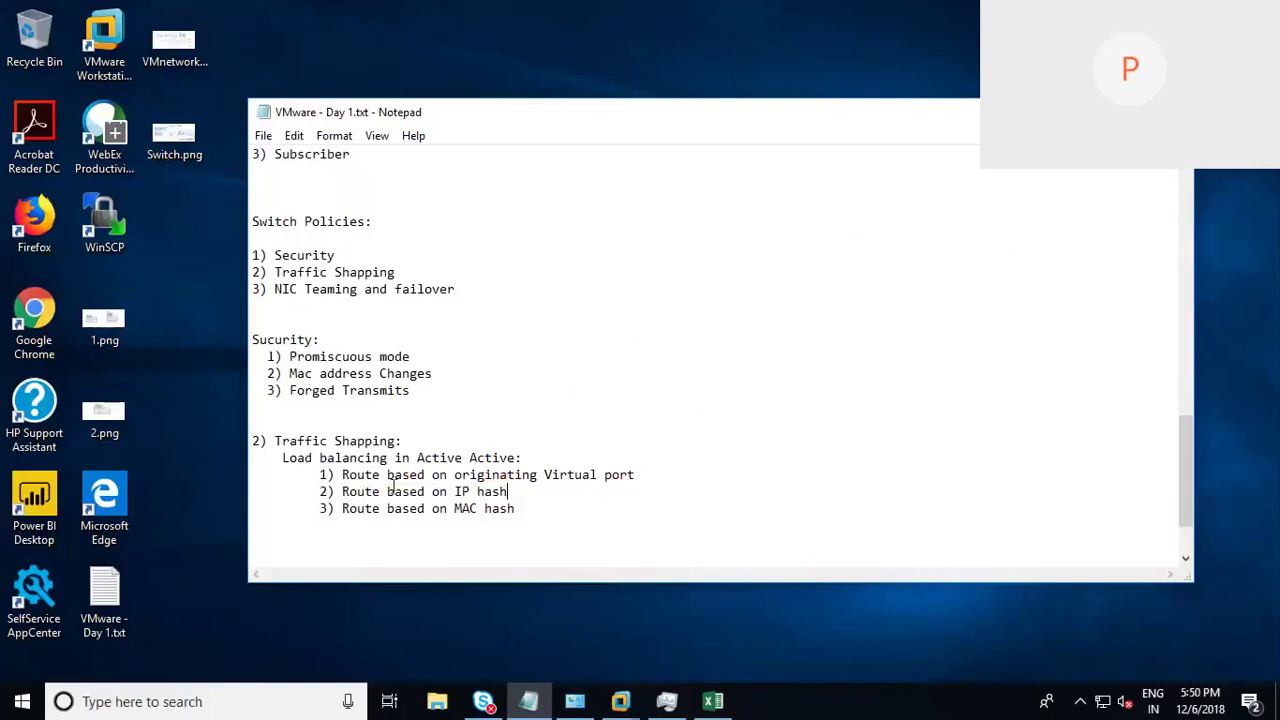
Step: Highlight the originating Virtual port and IP hash options, then circle IP hash and MAC hash
{"action": "left_click_drag", "start_coordinate": [342, 474], "coordinate": [640, 474]}
{"action": "left_click", "coordinate": [785, 456]}
{"action": "left_click_drag", "start_coordinate": [342, 491], "coordinate": [514, 492]}
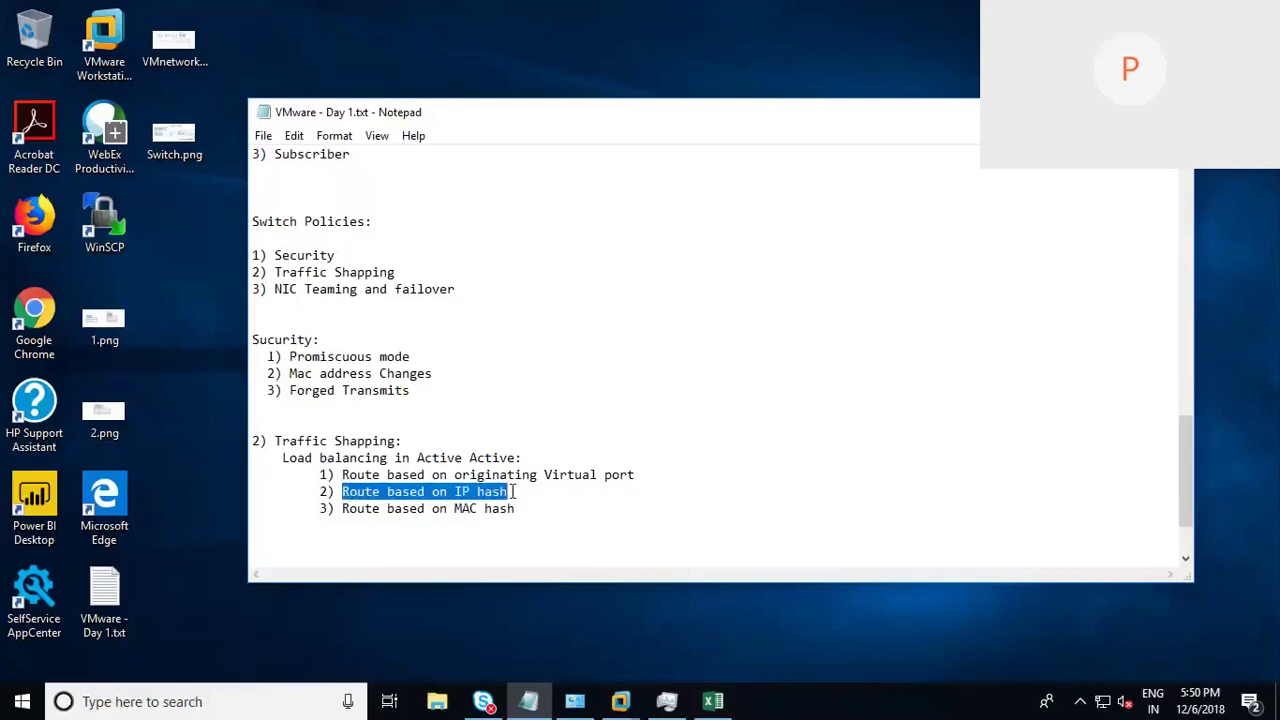
{"action": "left_click", "coordinate": [677, 385]}
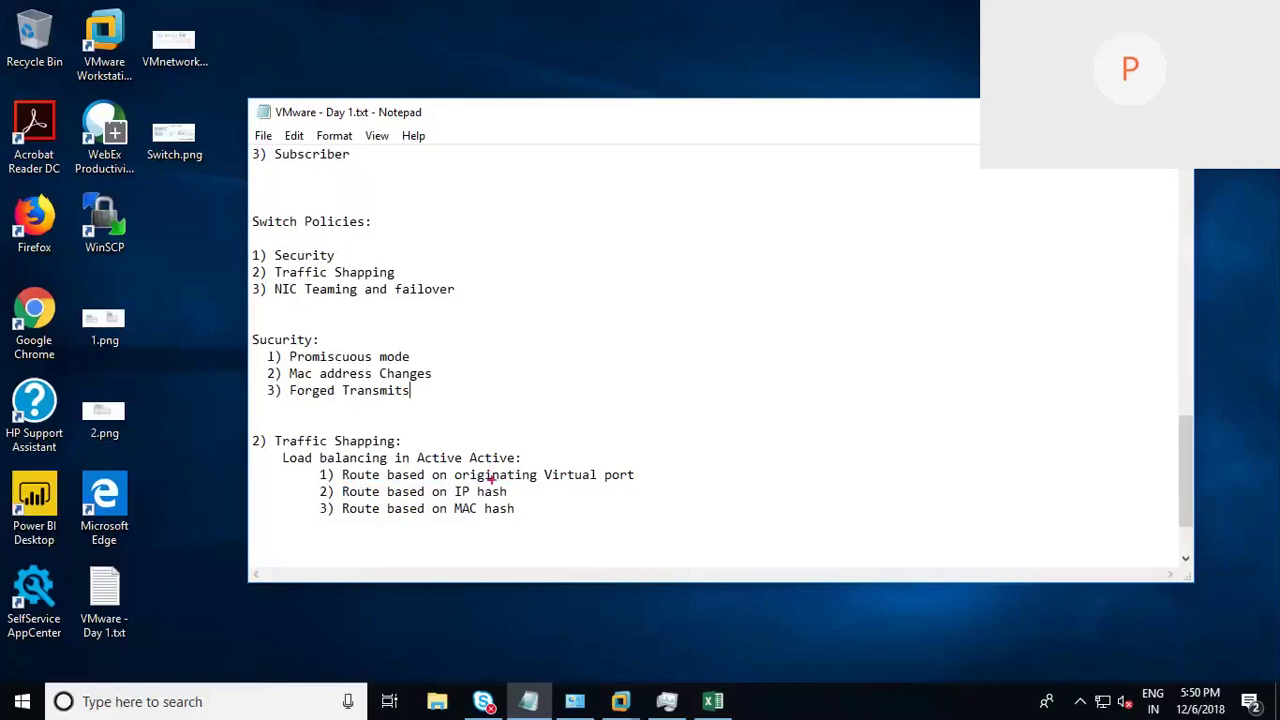
{"action": "mouse_move", "coordinate": [489, 501]}
{"action": "left_mouse_down"}
{"action": "mouse_move", "coordinate": [374, 497]}
{"action": "mouse_move", "coordinate": [334, 514]}
{"action": "mouse_move", "coordinate": [492, 524]}
{"action": "mouse_move", "coordinate": [545, 508]}
{"action": "left_mouse_up"}
Step: Sketch a new switch with two uplinks and four connected VMs, underlining MAC hash
{"action": "mouse_move", "coordinate": [767, 280]}
{"action": "left_mouse_down"}
{"action": "mouse_move", "coordinate": [782, 440]}
{"action": "mouse_move", "coordinate": [769, 263]}
{"action": "mouse_move", "coordinate": [842, 258]}
{"action": "mouse_move", "coordinate": [858, 428]}
{"action": "mouse_move", "coordinate": [830, 444]}
{"action": "mouse_move", "coordinate": [776, 438]}
{"action": "left_mouse_up"}
{"action": "left_click_drag", "start_coordinate": [842, 298], "coordinate": [945, 297]}
{"action": "left_click_drag", "start_coordinate": [852, 340], "coordinate": [950, 336]}
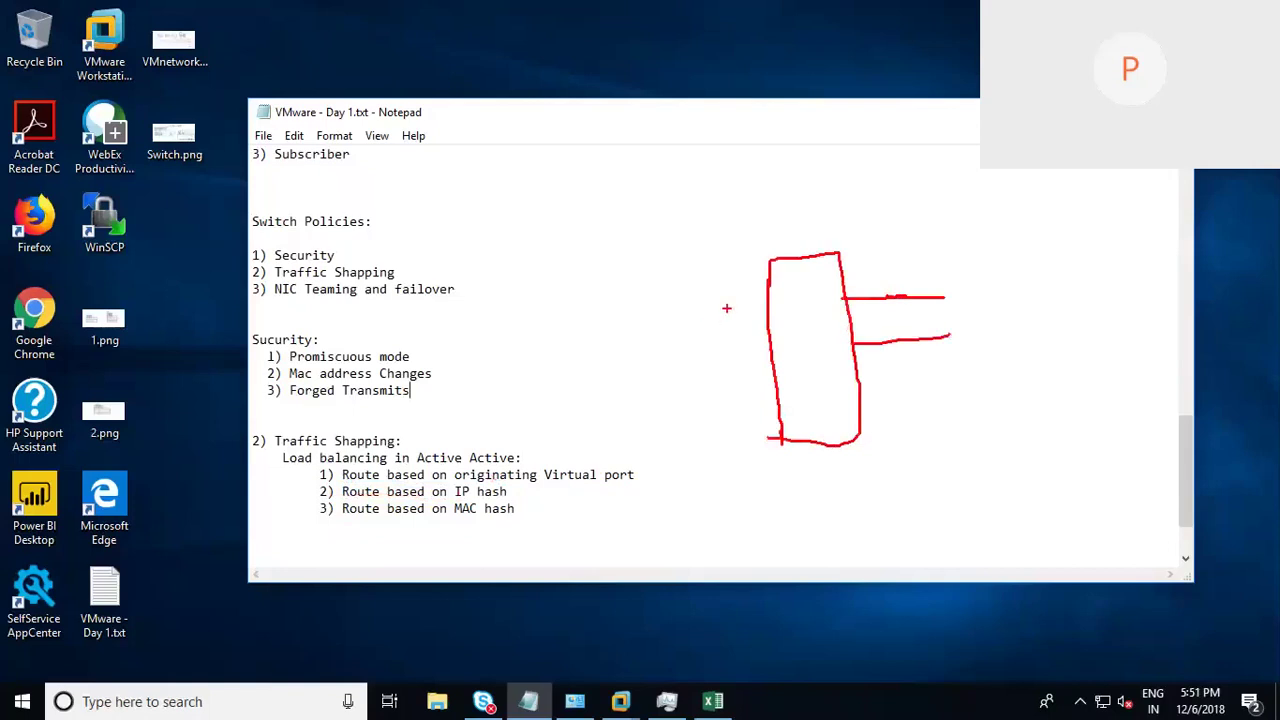
{"action": "mouse_move", "coordinate": [764, 297]}
{"action": "left_mouse_down"}
{"action": "mouse_move", "coordinate": [624, 296]}
{"action": "mouse_move", "coordinate": [632, 320]}
{"action": "left_mouse_up"}
{"action": "mouse_move", "coordinate": [766, 338]}
{"action": "left_mouse_down"}
{"action": "mouse_move", "coordinate": [668, 339]}
{"action": "mouse_move", "coordinate": [676, 362]}
{"action": "left_mouse_up"}
{"action": "left_click_drag", "start_coordinate": [774, 372], "coordinate": [704, 392]}
{"action": "mouse_move", "coordinate": [704, 374]}
{"action": "left_mouse_down"}
{"action": "mouse_move", "coordinate": [735, 373]}
{"action": "mouse_move", "coordinate": [770, 410]}
{"action": "mouse_move", "coordinate": [714, 415]}
{"action": "left_mouse_up"}
{"action": "mouse_move", "coordinate": [682, 418]}
{"action": "left_mouse_down"}
{"action": "mouse_move", "coordinate": [693, 402]}
{"action": "mouse_move", "coordinate": [720, 430]}
{"action": "left_mouse_up"}
{"action": "left_click_drag", "start_coordinate": [447, 522], "coordinate": [512, 512]}
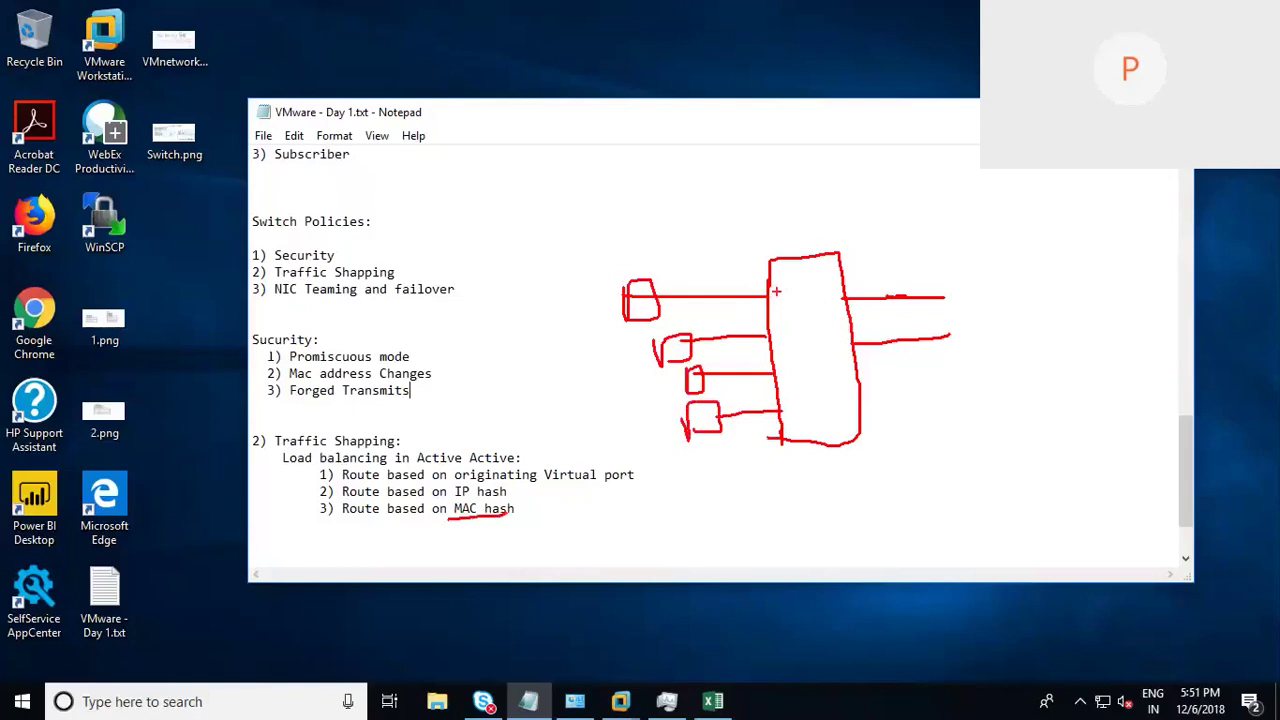
Step: Trace the top VM's path across the switch to the top uplink, with an arrow at the VM
{"action": "mouse_move", "coordinate": [772, 293]}
{"action": "left_mouse_down"}
{"action": "mouse_move", "coordinate": [792, 404]}
{"action": "mouse_move", "coordinate": [782, 418]}
{"action": "left_mouse_up"}
{"action": "left_click_drag", "start_coordinate": [780, 372], "coordinate": [782, 400]}
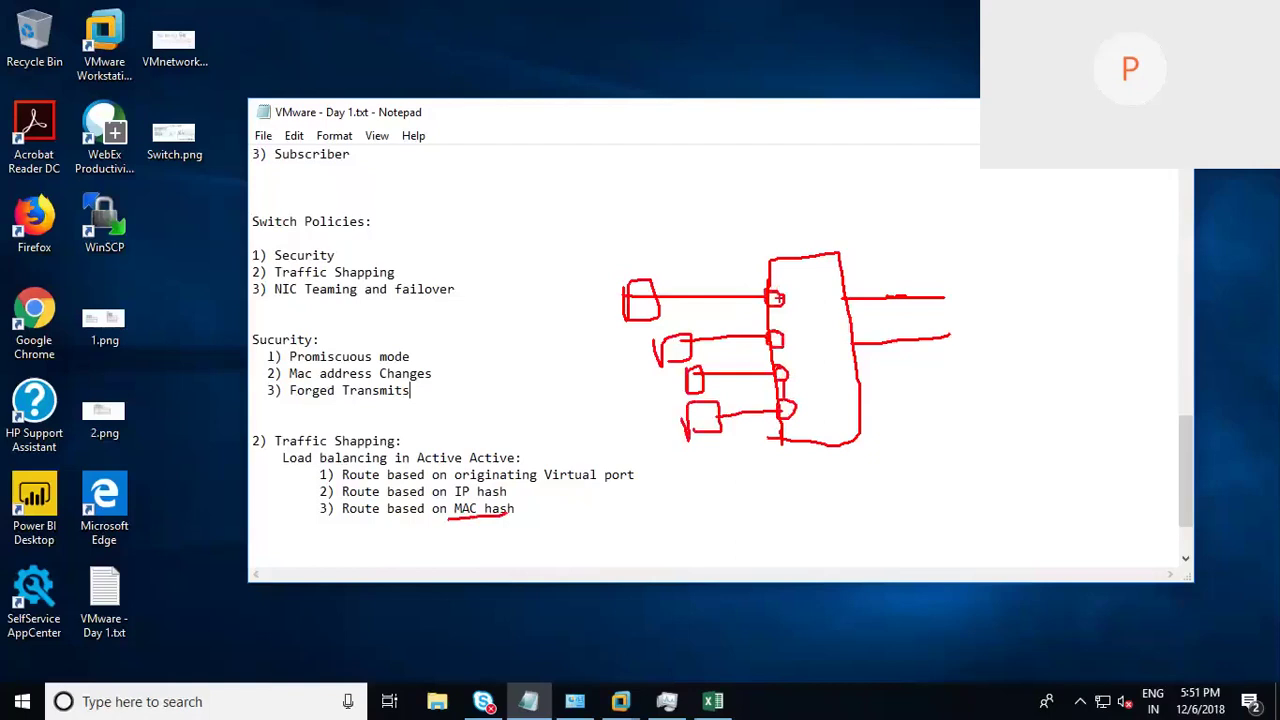
{"action": "left_click_drag", "start_coordinate": [788, 294], "coordinate": [866, 296]}
{"action": "left_click_drag", "start_coordinate": [774, 295], "coordinate": [862, 306]}
{"action": "left_click_drag", "start_coordinate": [784, 341], "coordinate": [800, 333]}
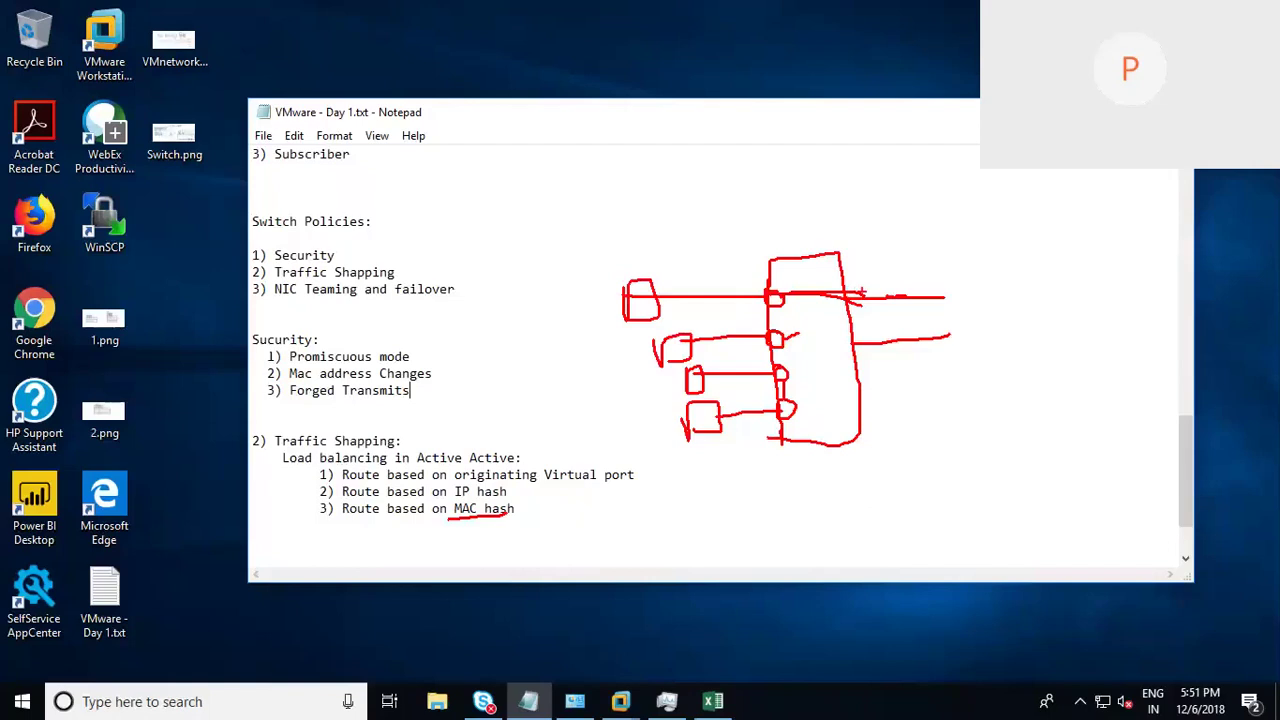
{"action": "left_click_drag", "start_coordinate": [862, 291], "coordinate": [845, 291]}
{"action": "mouse_move", "coordinate": [622, 224]}
{"action": "left_mouse_down"}
{"action": "mouse_move", "coordinate": [627, 264]}
{"action": "mouse_move", "coordinate": [642, 241]}
{"action": "left_mouse_up"}
Step: Circle IP hash in the list, point an arrow at it, and begin an example IP address
{"action": "mouse_move", "coordinate": [492, 481]}
{"action": "left_mouse_down"}
{"action": "mouse_move", "coordinate": [452, 496]}
{"action": "mouse_move", "coordinate": [508, 490]}
{"action": "mouse_move", "coordinate": [489, 476]}
{"action": "left_mouse_up"}
{"action": "mouse_move", "coordinate": [563, 492]}
{"action": "left_mouse_down"}
{"action": "mouse_move", "coordinate": [597, 497]}
{"action": "mouse_move", "coordinate": [533, 500]}
{"action": "mouse_move", "coordinate": [570, 508]}
{"action": "left_mouse_up"}
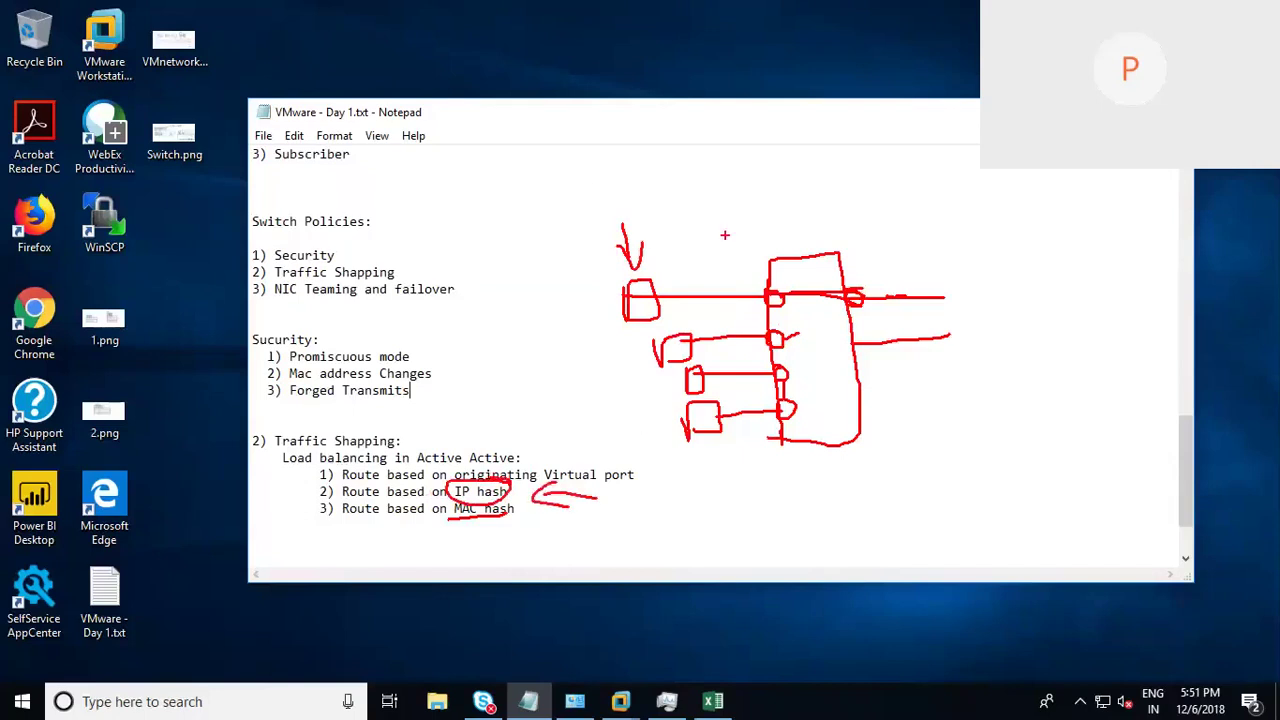
{"action": "mouse_move", "coordinate": [600, 173]}
{"action": "left_mouse_down"}
{"action": "mouse_move", "coordinate": [597, 196]}
{"action": "mouse_move", "coordinate": [660, 194]}
{"action": "left_mouse_up"}
Step: Handwrite the address 192.168.40.105, the value 200, and XOR with an arrow
{"action": "left_click", "coordinate": [667, 190]}
{"action": "mouse_move", "coordinate": [679, 157]}
{"action": "left_mouse_down"}
{"action": "mouse_move", "coordinate": [683, 195]}
{"action": "mouse_move", "coordinate": [742, 184]}
{"action": "left_mouse_up"}
{"action": "mouse_move", "coordinate": [804, 156]}
{"action": "left_mouse_down"}
{"action": "mouse_move", "coordinate": [797, 181]}
{"action": "mouse_move", "coordinate": [814, 178]}
{"action": "left_mouse_up"}
{"action": "mouse_move", "coordinate": [818, 155]}
{"action": "left_mouse_down"}
{"action": "mouse_move", "coordinate": [814, 187]}
{"action": "mouse_move", "coordinate": [829, 160]}
{"action": "mouse_move", "coordinate": [854, 172]}
{"action": "left_mouse_up"}
{"action": "mouse_move", "coordinate": [882, 151]}
{"action": "left_mouse_down"}
{"action": "mouse_move", "coordinate": [873, 160]}
{"action": "mouse_move", "coordinate": [882, 151]}
{"action": "left_mouse_up"}
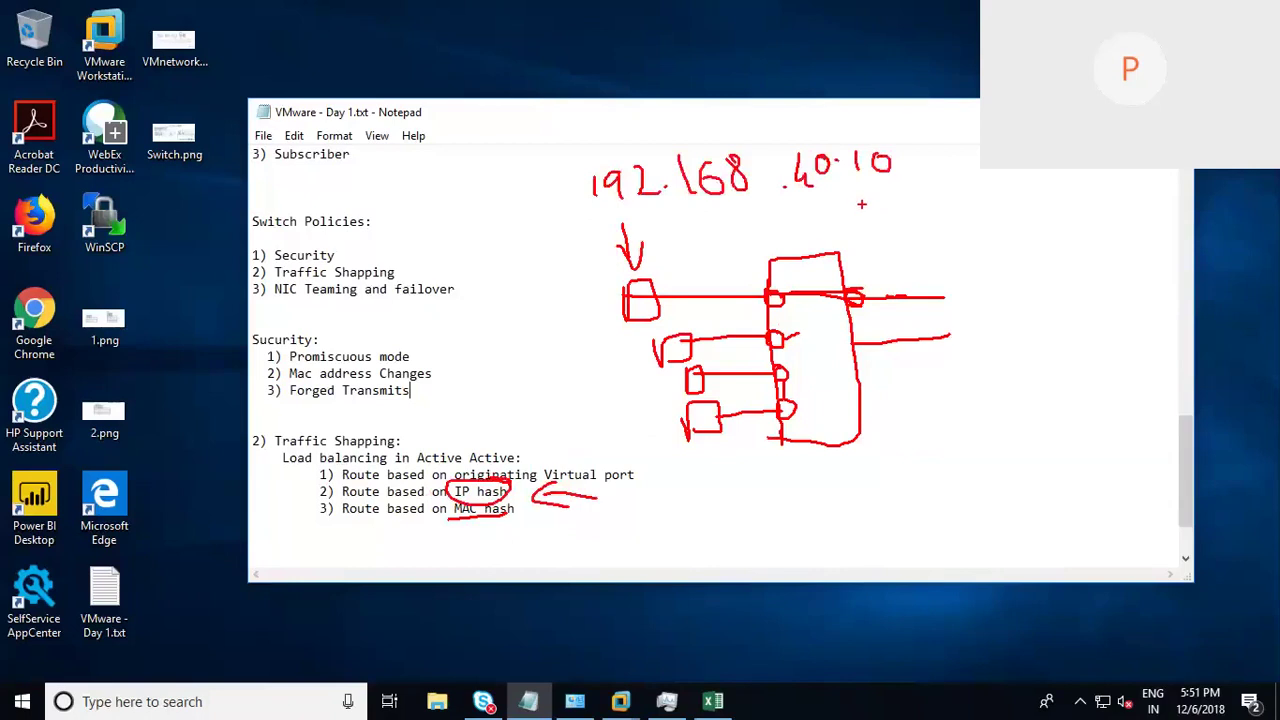
{"action": "mouse_move", "coordinate": [862, 200]}
{"action": "left_mouse_down"}
{"action": "mouse_move", "coordinate": [882, 222]}
{"action": "mouse_move", "coordinate": [904, 172]}
{"action": "mouse_move", "coordinate": [927, 205]}
{"action": "mouse_move", "coordinate": [916, 206]}
{"action": "mouse_move", "coordinate": [918, 168]}
{"action": "mouse_move", "coordinate": [900, 178]}
{"action": "left_mouse_up"}
{"action": "mouse_move", "coordinate": [920, 238]}
{"action": "left_mouse_down"}
{"action": "mouse_move", "coordinate": [922, 264]}
{"action": "mouse_move", "coordinate": [970, 232]}
{"action": "left_mouse_up"}
{"action": "left_click_drag", "start_coordinate": [970, 212], "coordinate": [990, 236]}
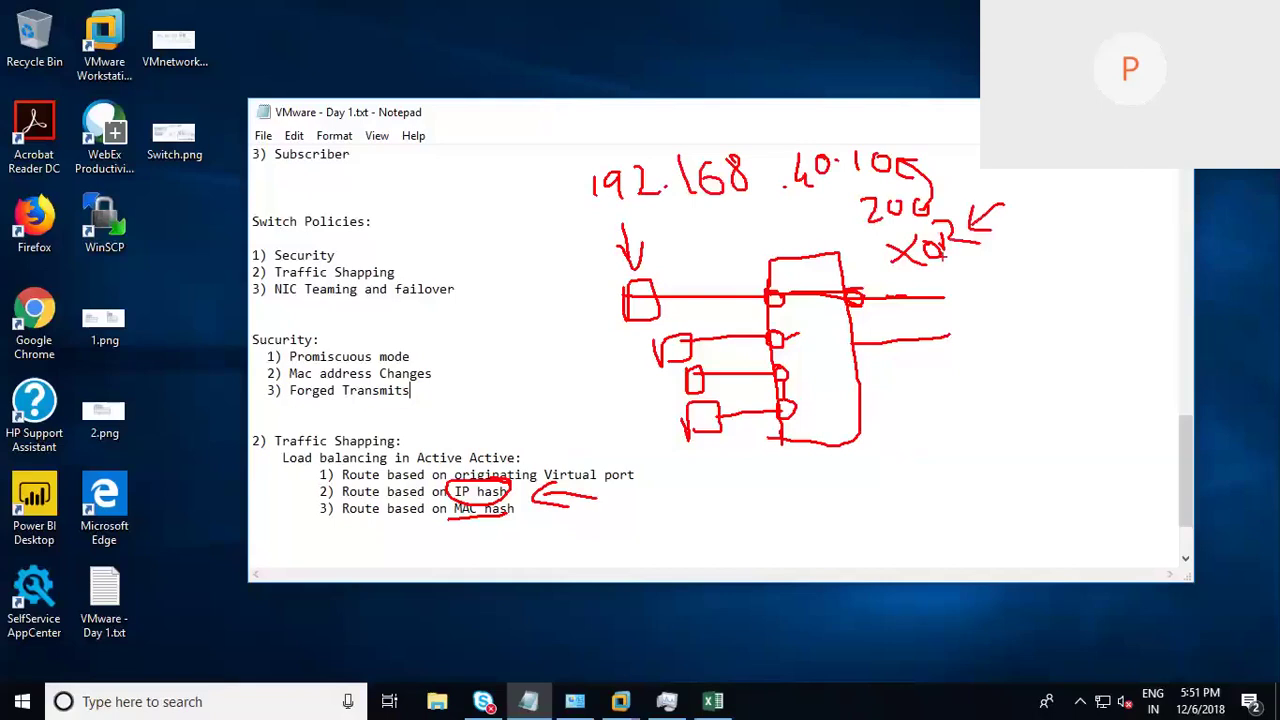
Step: Write uplink numbers 0 1 2 below the diagram and circle them
{"action": "left_click", "coordinate": [958, 481]}
{"action": "mouse_move", "coordinate": [920, 457]}
{"action": "left_mouse_down"}
{"action": "mouse_move", "coordinate": [972, 488]}
{"action": "mouse_move", "coordinate": [1018, 476]}
{"action": "left_mouse_up"}
{"action": "left_click_drag", "start_coordinate": [997, 390], "coordinate": [986, 454]}
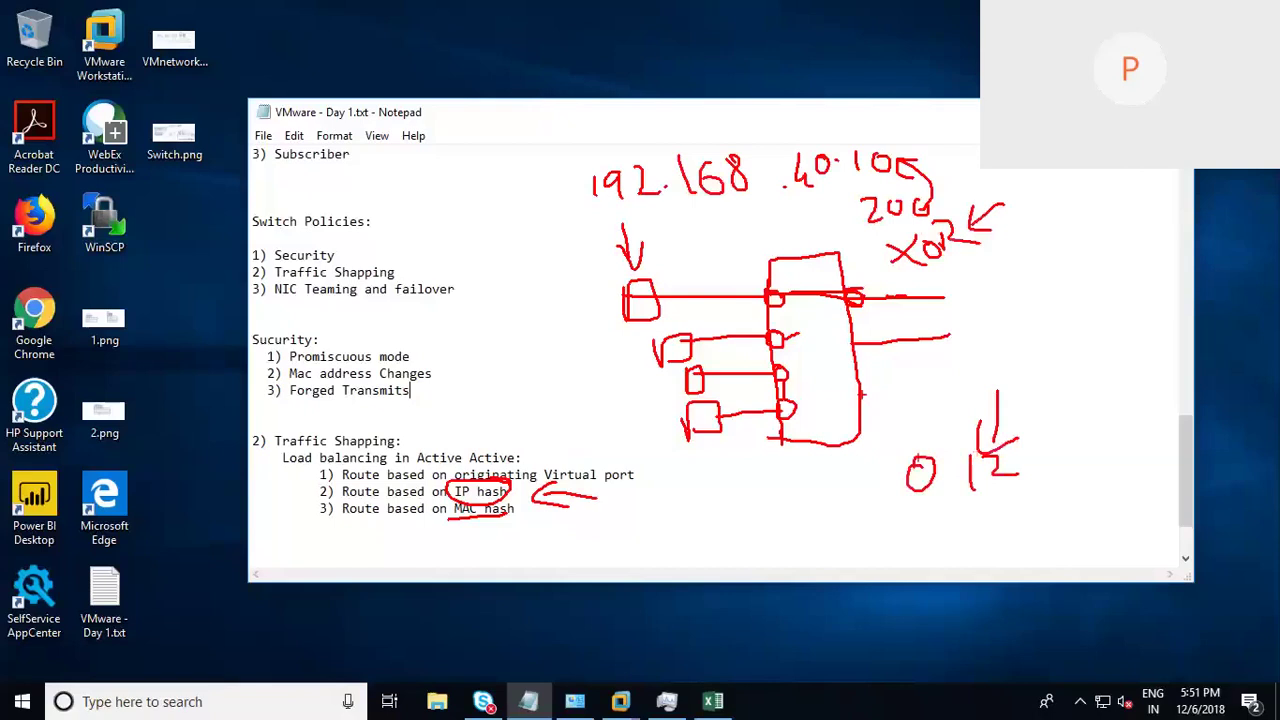
{"action": "left_click_drag", "start_coordinate": [856, 334], "coordinate": [840, 366]}
{"action": "mouse_move", "coordinate": [942, 432]}
{"action": "left_mouse_down"}
{"action": "mouse_move", "coordinate": [1000, 436]}
{"action": "mouse_move", "coordinate": [1010, 484]}
{"action": "left_mouse_up"}
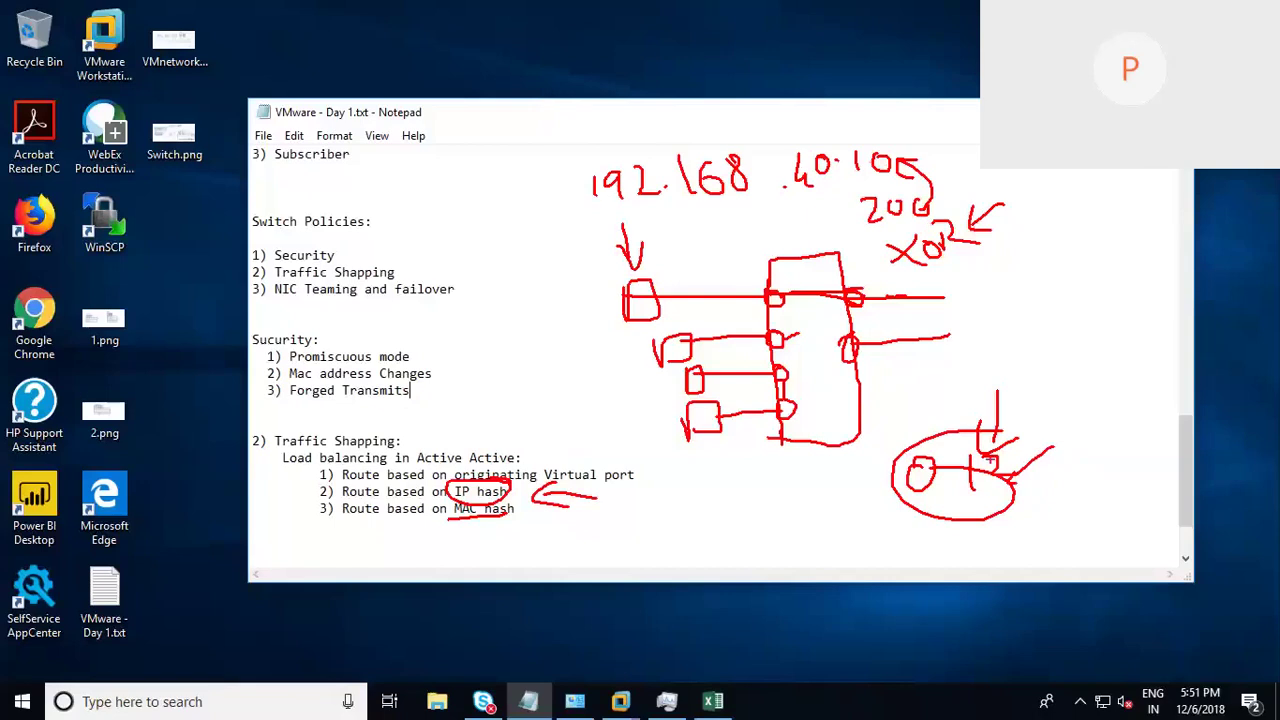
{"action": "left_click_drag", "start_coordinate": [972, 470], "coordinate": [922, 470]}
{"action": "left_click_drag", "start_coordinate": [967, 400], "coordinate": [968, 488]}
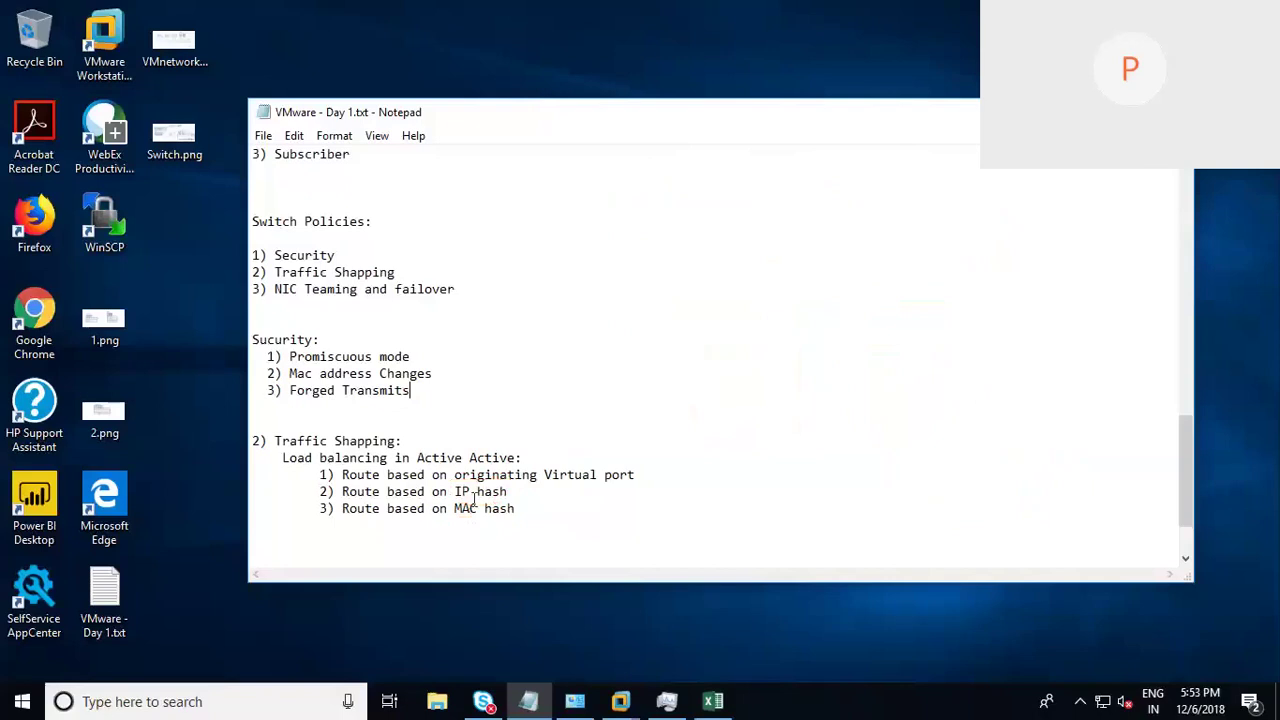
Step: Highlight the originating Virtual port, IP hash and MAC hash lines in turn
{"action": "left_click_drag", "start_coordinate": [454, 476], "coordinate": [634, 476]}
{"action": "left_click_drag", "start_coordinate": [509, 492], "coordinate": [417, 508]}
{"action": "left_click", "coordinate": [674, 531]}
Step: Rewrite the example IP address in red with the value 20 circled beneath it
{"action": "mouse_move", "coordinate": [717, 222]}
{"action": "left_mouse_down"}
{"action": "mouse_move", "coordinate": [716, 258]}
{"action": "mouse_move", "coordinate": [782, 254]}
{"action": "left_mouse_up"}
{"action": "left_click", "coordinate": [791, 238]}
{"action": "mouse_move", "coordinate": [801, 211]}
{"action": "left_mouse_down"}
{"action": "mouse_move", "coordinate": [802, 254]}
{"action": "mouse_move", "coordinate": [838, 228]}
{"action": "mouse_move", "coordinate": [900, 247]}
{"action": "mouse_move", "coordinate": [912, 224]}
{"action": "mouse_move", "coordinate": [961, 199]}
{"action": "mouse_move", "coordinate": [947, 203]}
{"action": "mouse_move", "coordinate": [952, 241]}
{"action": "mouse_move", "coordinate": [965, 276]}
{"action": "mouse_move", "coordinate": [979, 262]}
{"action": "left_mouse_up"}
{"action": "left_click", "coordinate": [874, 239]}
{"action": "left_click", "coordinate": [955, 263]}
{"action": "mouse_move", "coordinate": [975, 207]}
{"action": "left_mouse_down"}
{"action": "mouse_move", "coordinate": [990, 255]}
{"action": "mouse_move", "coordinate": [997, 217]}
{"action": "mouse_move", "coordinate": [967, 178]}
{"action": "left_mouse_up"}
{"action": "left_click_drag", "start_coordinate": [968, 250], "coordinate": [962, 254]}
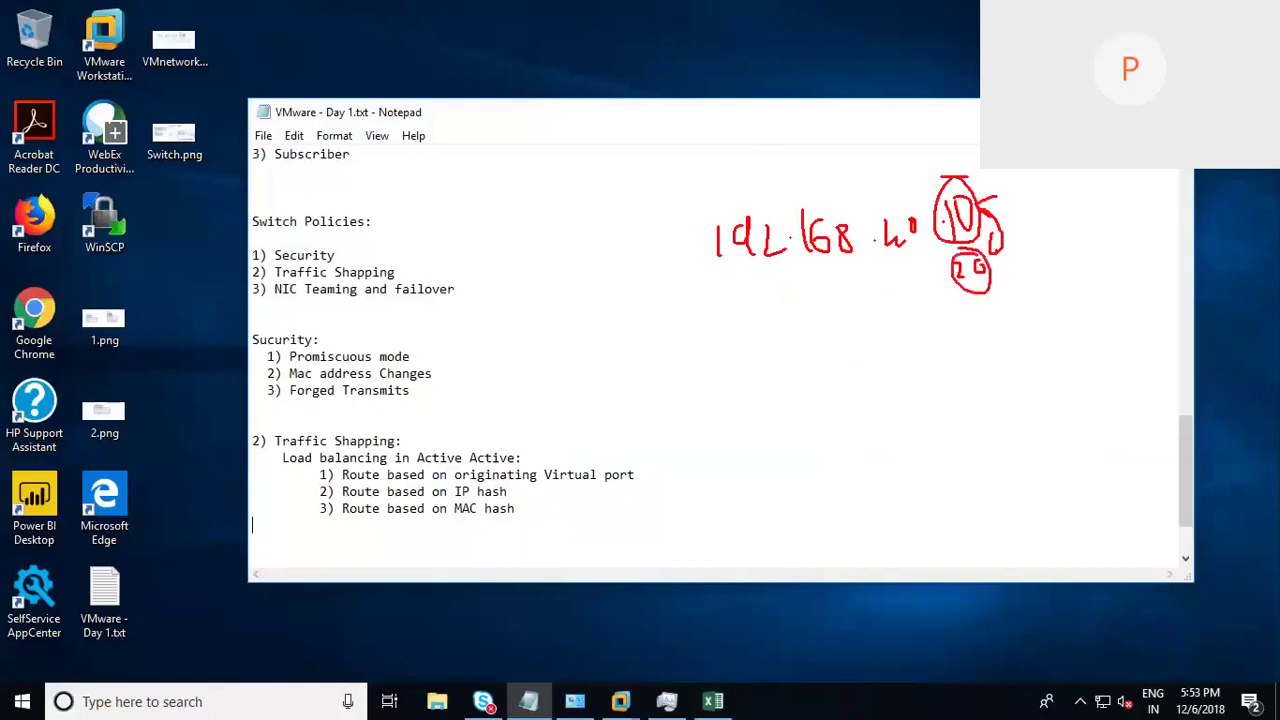
{"action": "mouse_move", "coordinate": [982, 203]}
{"action": "left_mouse_down"}
{"action": "mouse_move", "coordinate": [1002, 266]}
{"action": "mouse_move", "coordinate": [995, 210]}
{"action": "mouse_move", "coordinate": [1002, 226]}
{"action": "left_mouse_up"}
{"action": "mouse_move", "coordinate": [823, 306]}
{"action": "left_mouse_down"}
{"action": "mouse_move", "coordinate": [791, 336]}
{"action": "mouse_move", "coordinate": [842, 348]}
{"action": "mouse_move", "coordinate": [866, 318]}
{"action": "mouse_move", "coordinate": [897, 331]}
{"action": "left_mouse_up"}
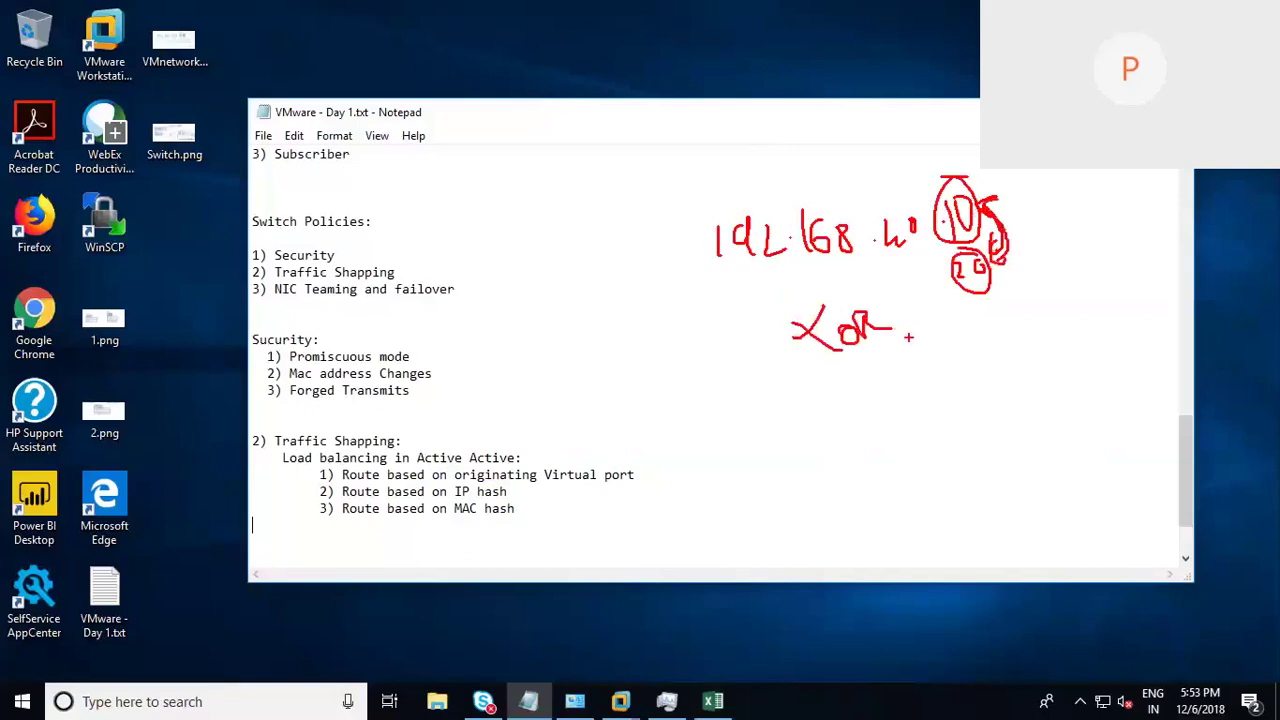
Step: Write and circle uplink numbers 0 1 2 with an arrow, circle IP hash, then clear all drawings
{"action": "mouse_move", "coordinate": [842, 382]}
{"action": "left_mouse_down"}
{"action": "mouse_move", "coordinate": [888, 397]}
{"action": "mouse_move", "coordinate": [945, 381]}
{"action": "mouse_move", "coordinate": [996, 338]}
{"action": "mouse_move", "coordinate": [980, 374]}
{"action": "left_mouse_up"}
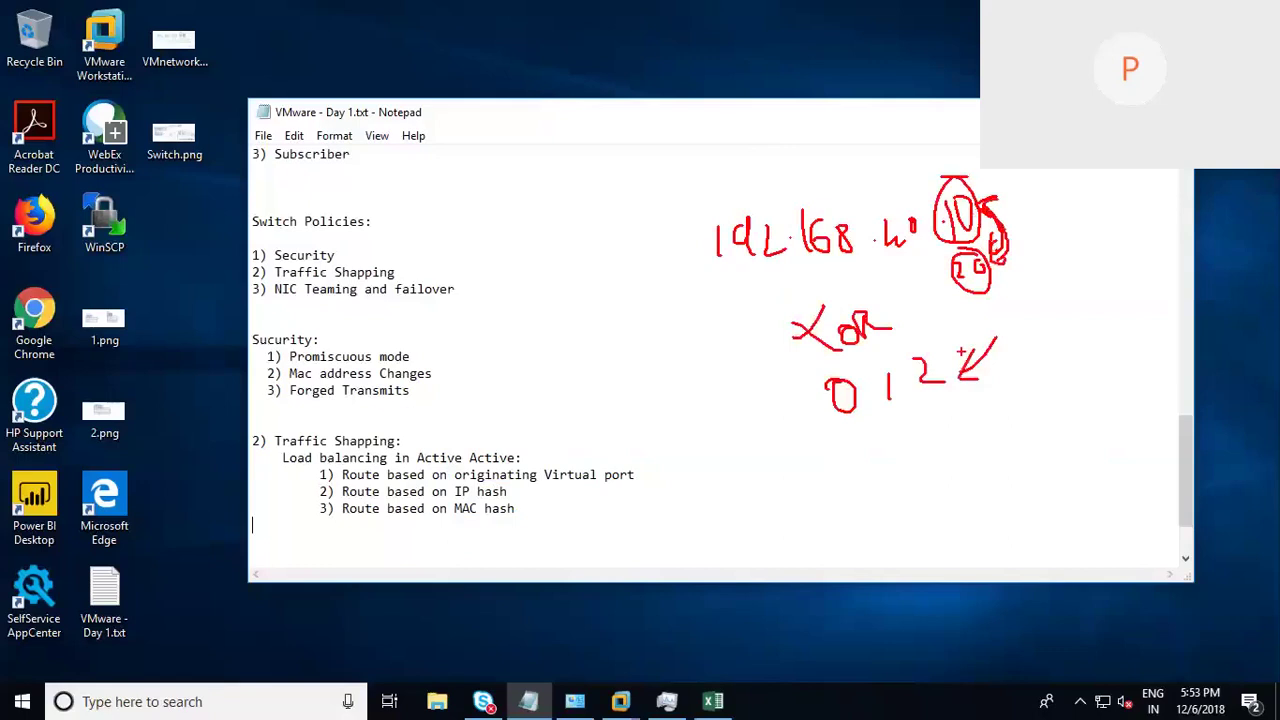
{"action": "left_click_drag", "start_coordinate": [918, 342], "coordinate": [944, 378]}
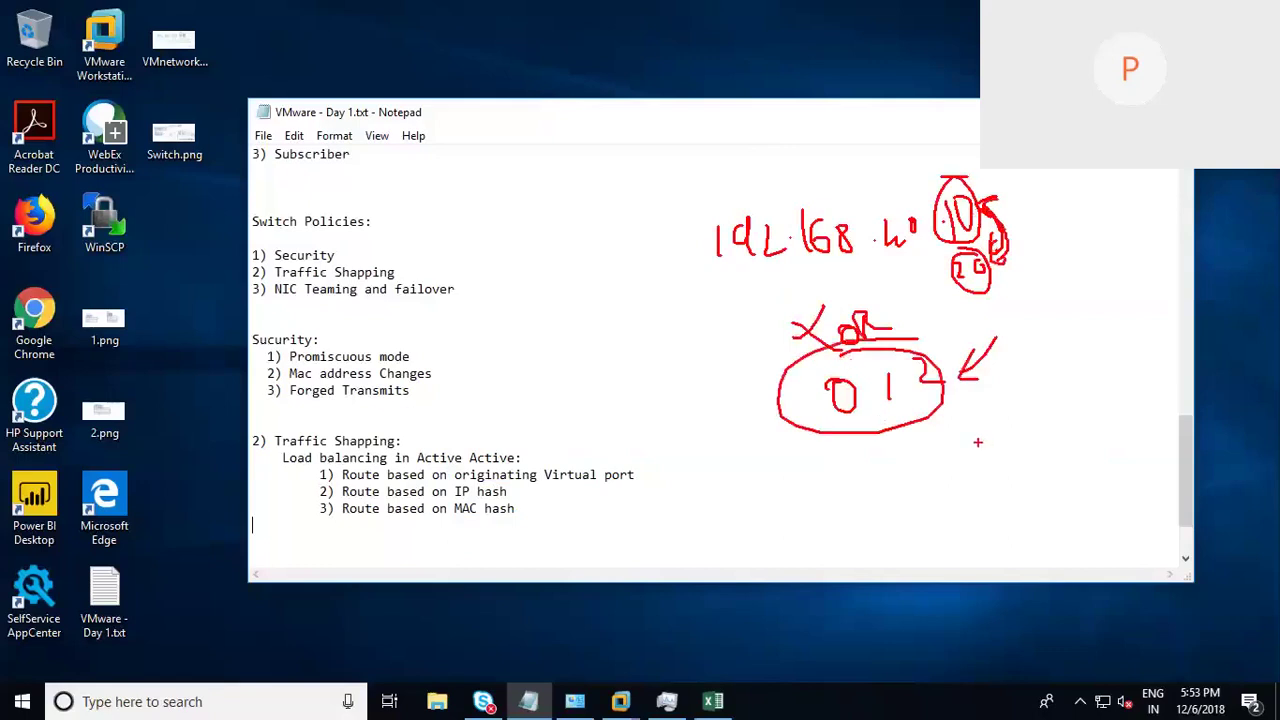
{"action": "mouse_move", "coordinate": [950, 304]}
{"action": "left_mouse_down"}
{"action": "mouse_move", "coordinate": [936, 352]}
{"action": "mouse_move", "coordinate": [948, 348]}
{"action": "left_mouse_up"}
{"action": "mouse_move", "coordinate": [514, 484]}
{"action": "left_mouse_down"}
{"action": "mouse_move", "coordinate": [436, 492]}
{"action": "mouse_move", "coordinate": [520, 468]}
{"action": "left_mouse_up"}
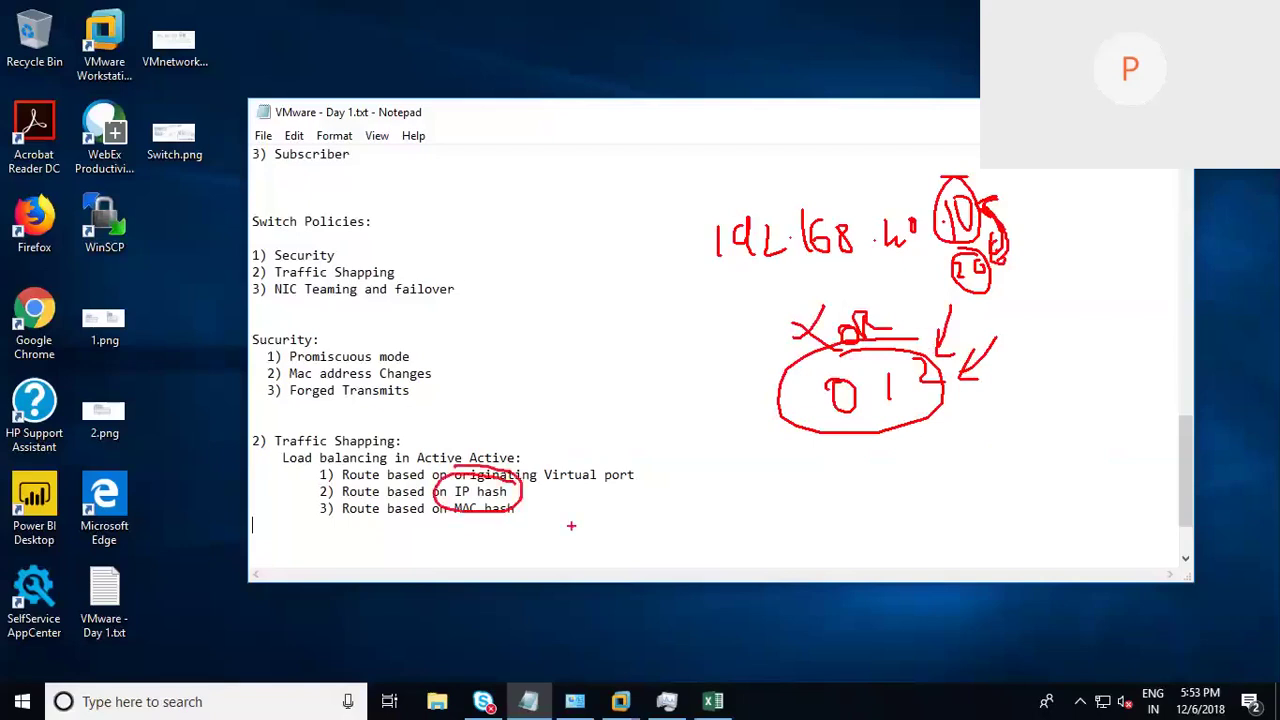
{"action": "key", "text": "Escape"}
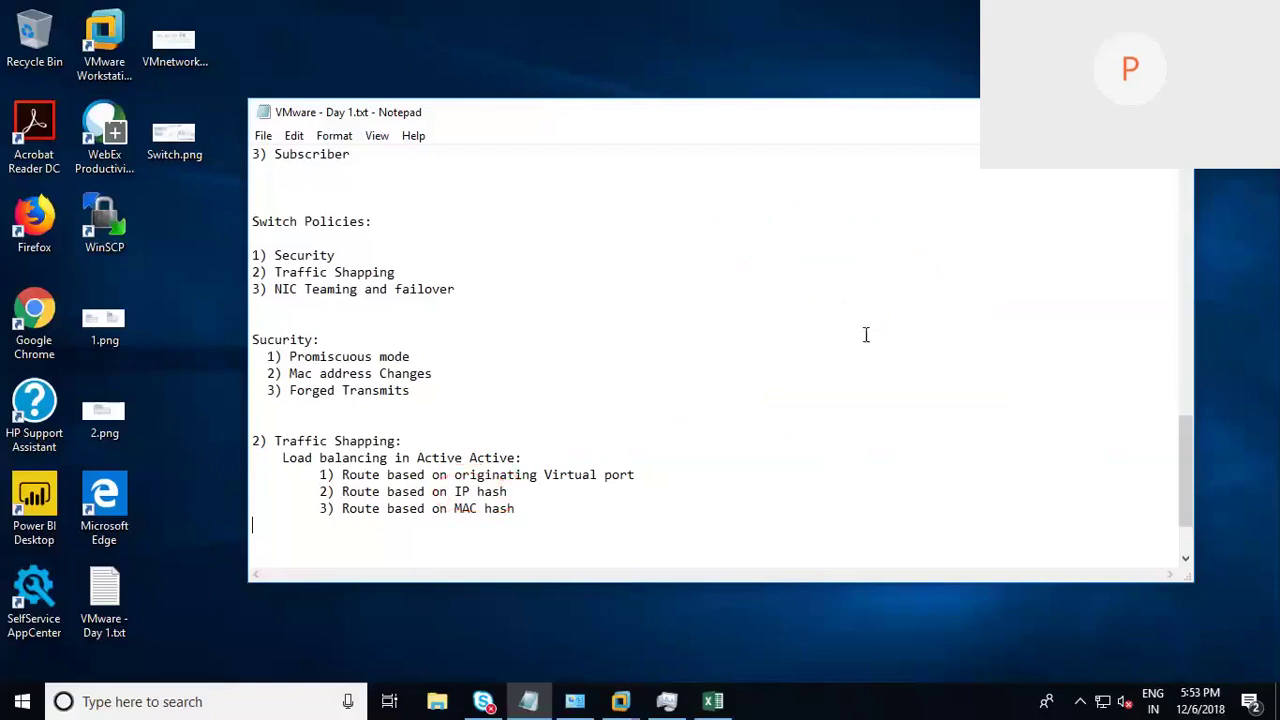
{"action": "key", "text": "ctrl+2"}
{"action": "mouse_move", "coordinate": [776, 298]}
{"action": "left_mouse_down"}
{"action": "mouse_move", "coordinate": [777, 440]}
{"action": "mouse_move", "coordinate": [828, 284]}
{"action": "mouse_move", "coordinate": [860, 468]}
{"action": "mouse_move", "coordinate": [766, 404]}
{"action": "mouse_move", "coordinate": [824, 371]}
{"action": "mouse_move", "coordinate": [822, 394]}
{"action": "left_mouse_up"}
{"action": "left_click_drag", "start_coordinate": [850, 319], "coordinate": [906, 318]}
{"action": "left_click_drag", "start_coordinate": [862, 377], "coordinate": [926, 376]}
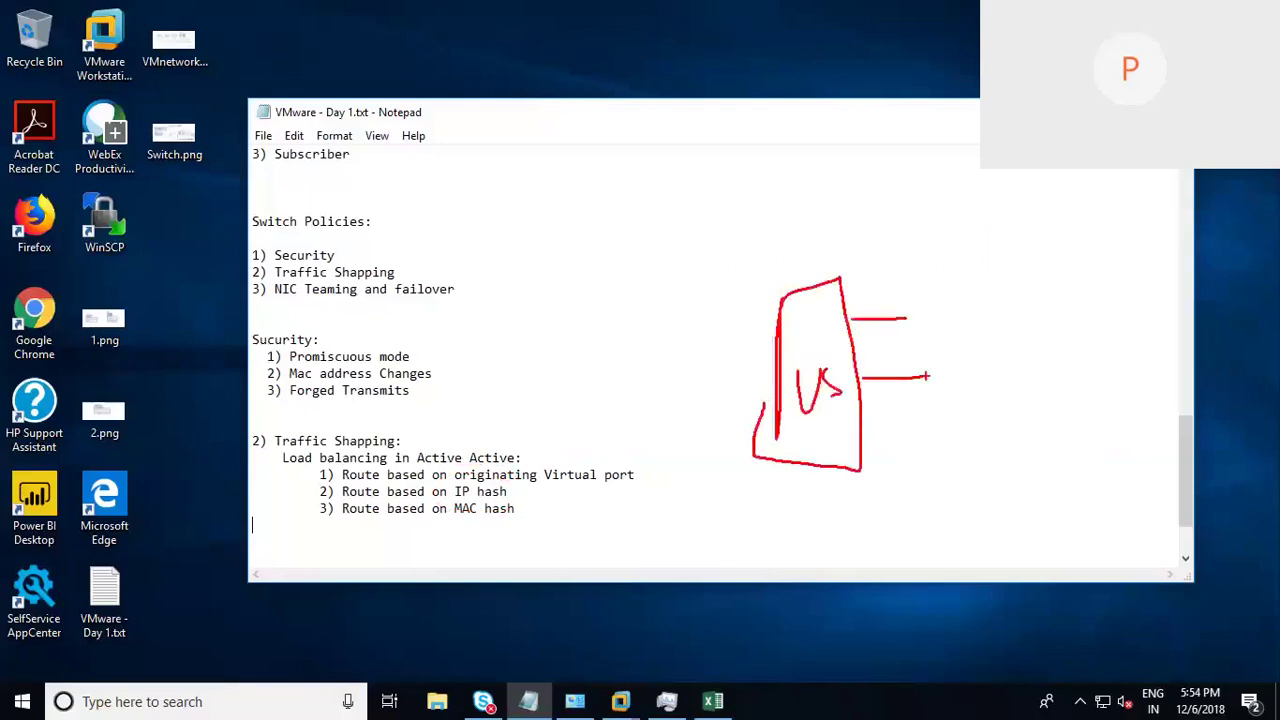
{"action": "mouse_move", "coordinate": [658, 302]}
{"action": "left_mouse_down"}
{"action": "mouse_move", "coordinate": [656, 340]}
{"action": "mouse_move", "coordinate": [684, 346]}
{"action": "left_mouse_up"}
{"action": "mouse_move", "coordinate": [666, 374]}
{"action": "left_mouse_down"}
{"action": "mouse_move", "coordinate": [668, 392]}
{"action": "mouse_move", "coordinate": [684, 390]}
{"action": "mouse_move", "coordinate": [676, 442]}
{"action": "mouse_move", "coordinate": [702, 438]}
{"action": "mouse_move", "coordinate": [688, 481]}
{"action": "mouse_move", "coordinate": [704, 480]}
{"action": "left_mouse_up"}
{"action": "left_click_drag", "start_coordinate": [688, 327], "coordinate": [776, 337]}
{"action": "left_click_drag", "start_coordinate": [686, 380], "coordinate": [760, 380]}
{"action": "left_click_drag", "start_coordinate": [704, 426], "coordinate": [762, 416]}
{"action": "left_click_drag", "start_coordinate": [710, 466], "coordinate": [772, 432]}
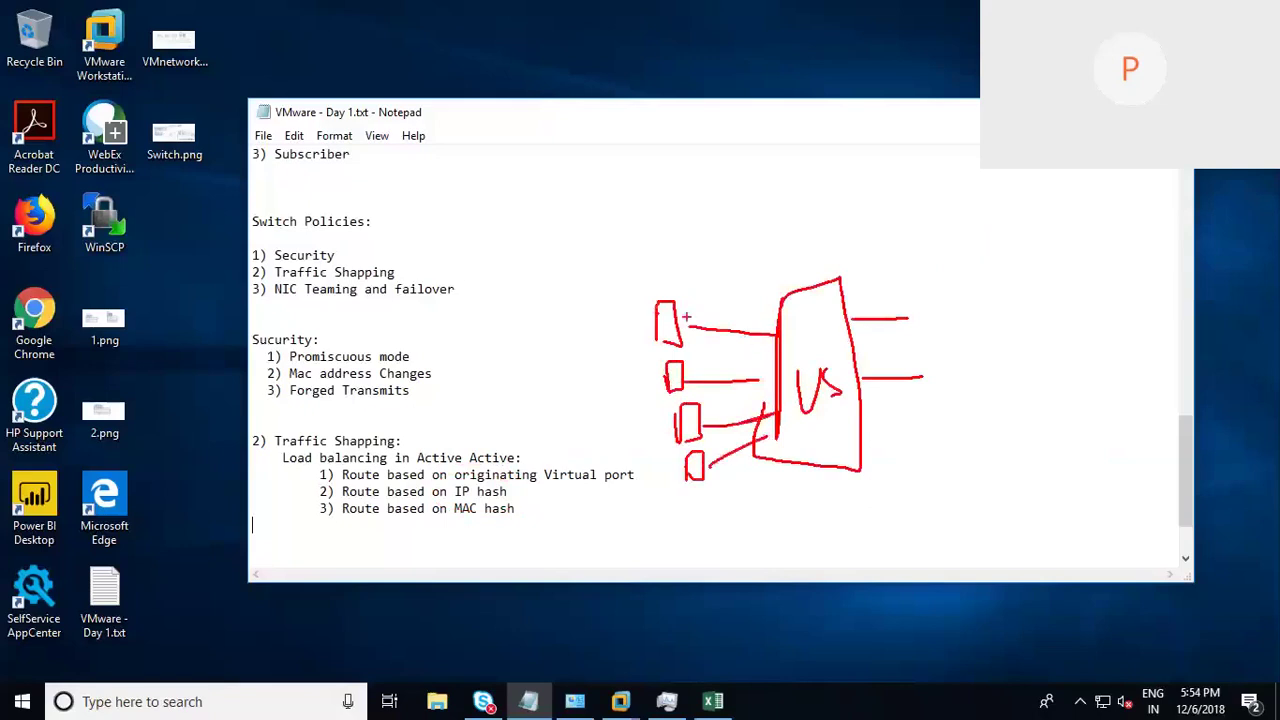
{"action": "mouse_move", "coordinate": [690, 226]}
{"action": "left_mouse_down"}
{"action": "mouse_move", "coordinate": [677, 282]}
{"action": "mouse_move", "coordinate": [690, 270]}
{"action": "left_mouse_up"}
{"action": "mouse_move", "coordinate": [776, 324]}
{"action": "left_mouse_down"}
{"action": "mouse_move", "coordinate": [788, 346]}
{"action": "mouse_move", "coordinate": [782, 324]}
{"action": "left_mouse_up"}
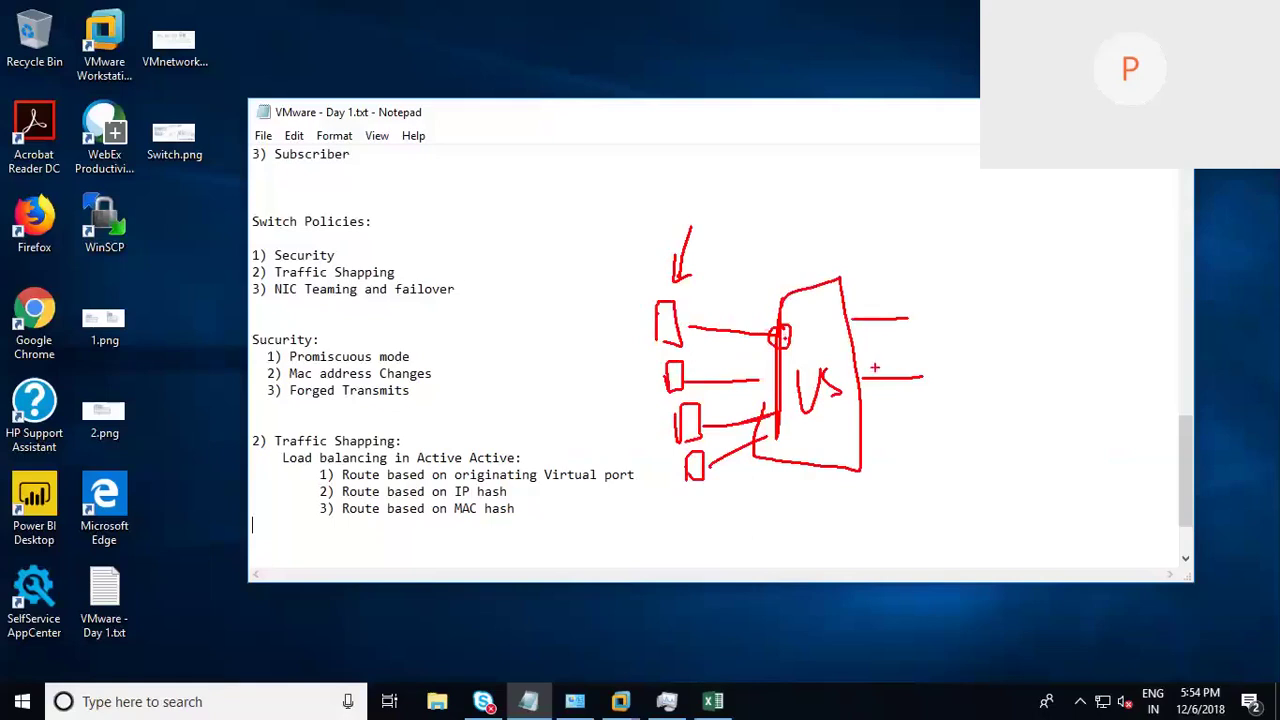
{"action": "left_click_drag", "start_coordinate": [790, 332], "coordinate": [860, 320]}
{"action": "mouse_move", "coordinate": [856, 310]}
{"action": "left_mouse_down"}
{"action": "mouse_move", "coordinate": [842, 336]}
{"action": "mouse_move", "coordinate": [858, 314]}
{"action": "left_mouse_up"}
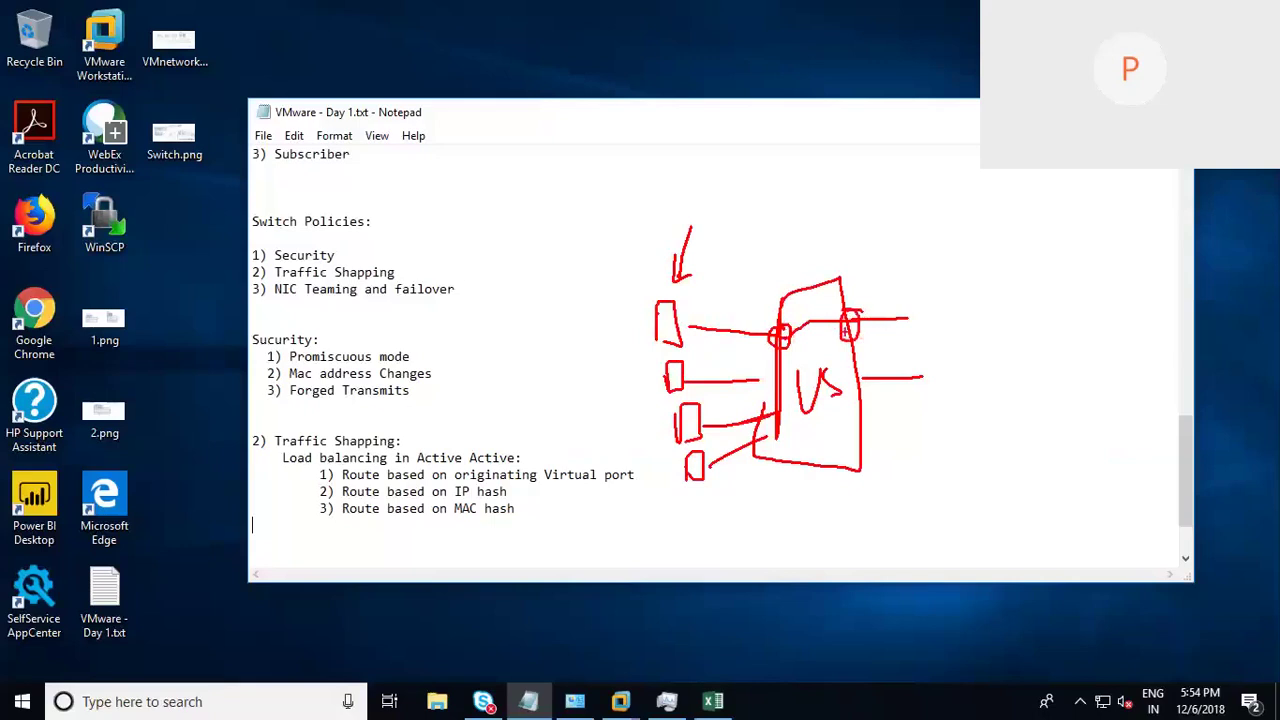
{"action": "mouse_move", "coordinate": [706, 206]}
{"action": "left_mouse_down"}
{"action": "mouse_move", "coordinate": [676, 296]}
{"action": "mouse_move", "coordinate": [716, 332]}
{"action": "mouse_move", "coordinate": [927, 327]}
{"action": "left_mouse_up"}
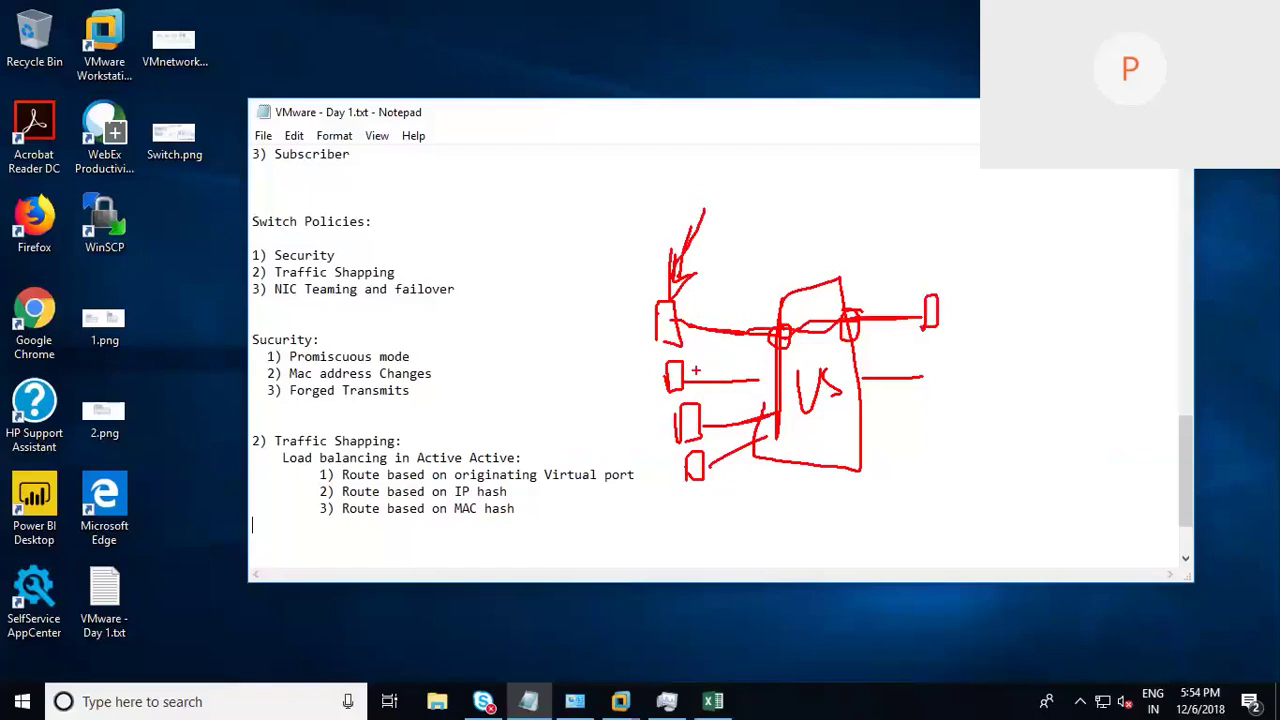
{"action": "left_click_drag", "start_coordinate": [791, 372], "coordinate": [786, 366]}
{"action": "mouse_move", "coordinate": [768, 160]}
{"action": "left_mouse_down"}
{"action": "mouse_move", "coordinate": [779, 230]}
{"action": "mouse_move", "coordinate": [806, 198]}
{"action": "mouse_move", "coordinate": [877, 200]}
{"action": "left_mouse_up"}
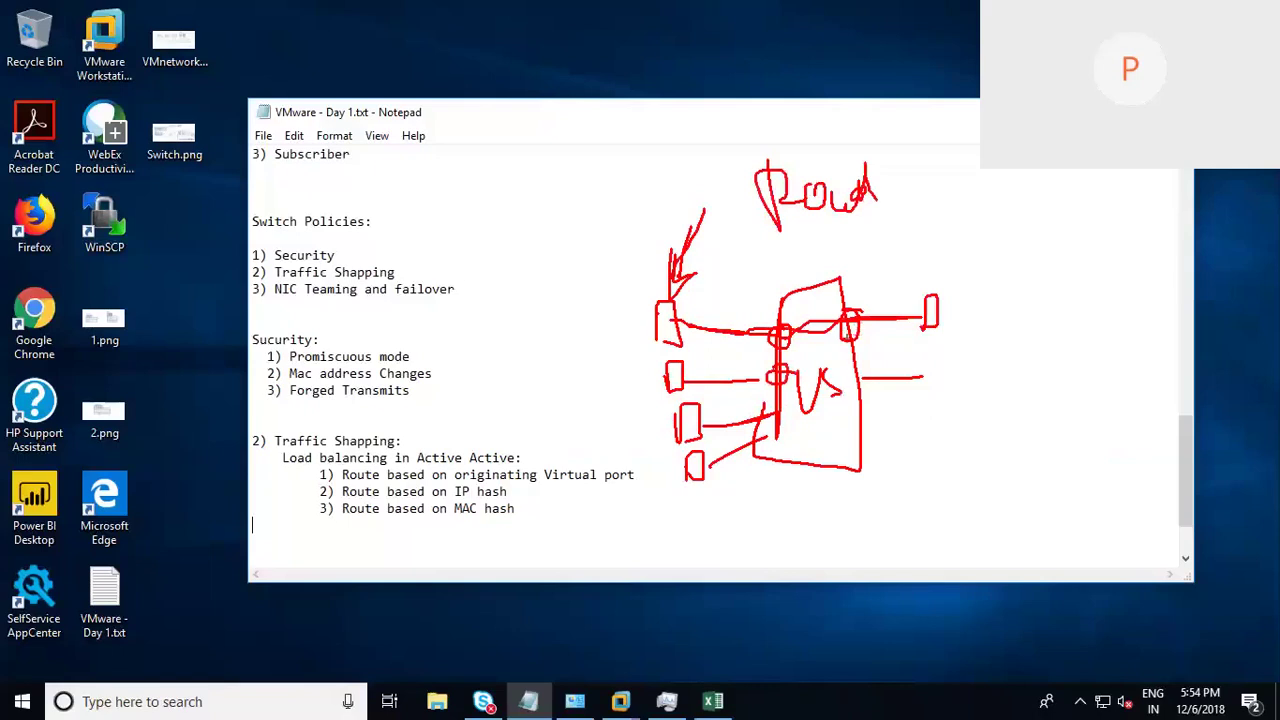
{"action": "mouse_move", "coordinate": [892, 240]}
{"action": "left_mouse_down"}
{"action": "mouse_move", "coordinate": [864, 300]}
{"action": "mouse_move", "coordinate": [880, 300]}
{"action": "left_mouse_up"}
{"action": "key", "text": "Escape"}
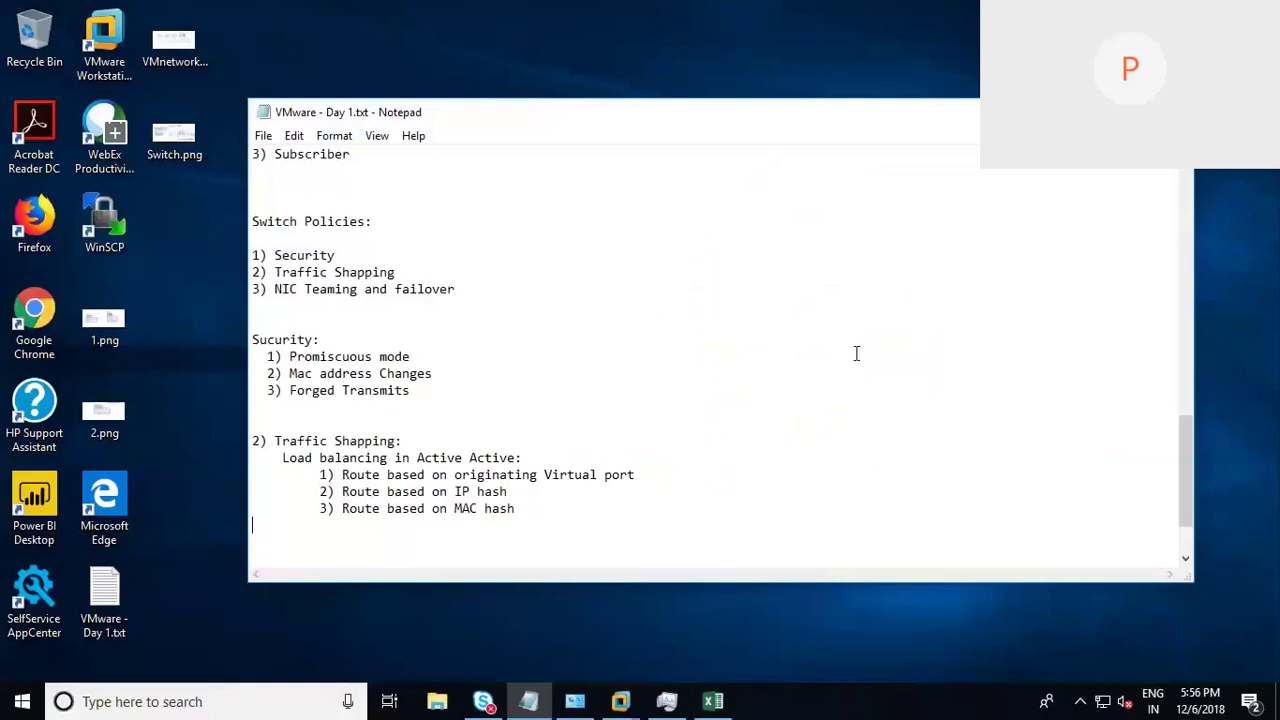
Step: Switch to vSphere and set vSwitch0's load balancing to 'Use explicit failover order' in Teaming and failover
{"action": "left_click_drag", "start_coordinate": [560, 517], "coordinate": [252, 440]}
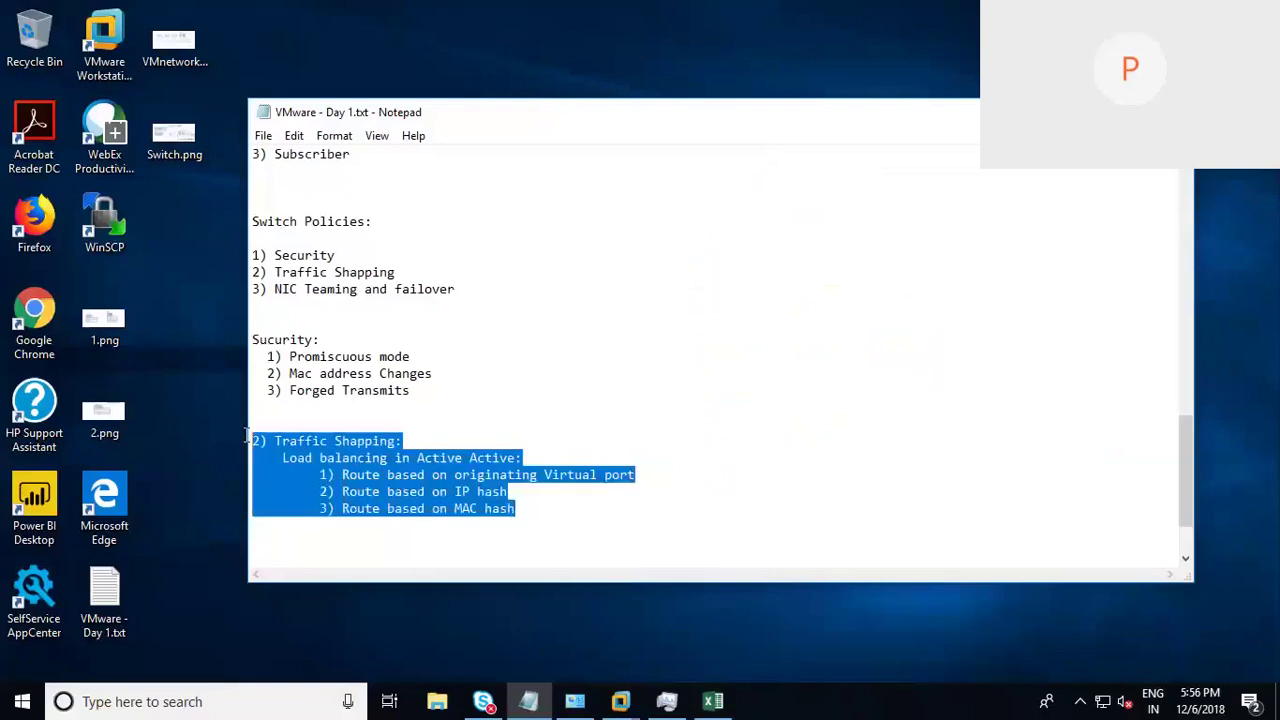
{"action": "left_click", "coordinate": [545, 509]}
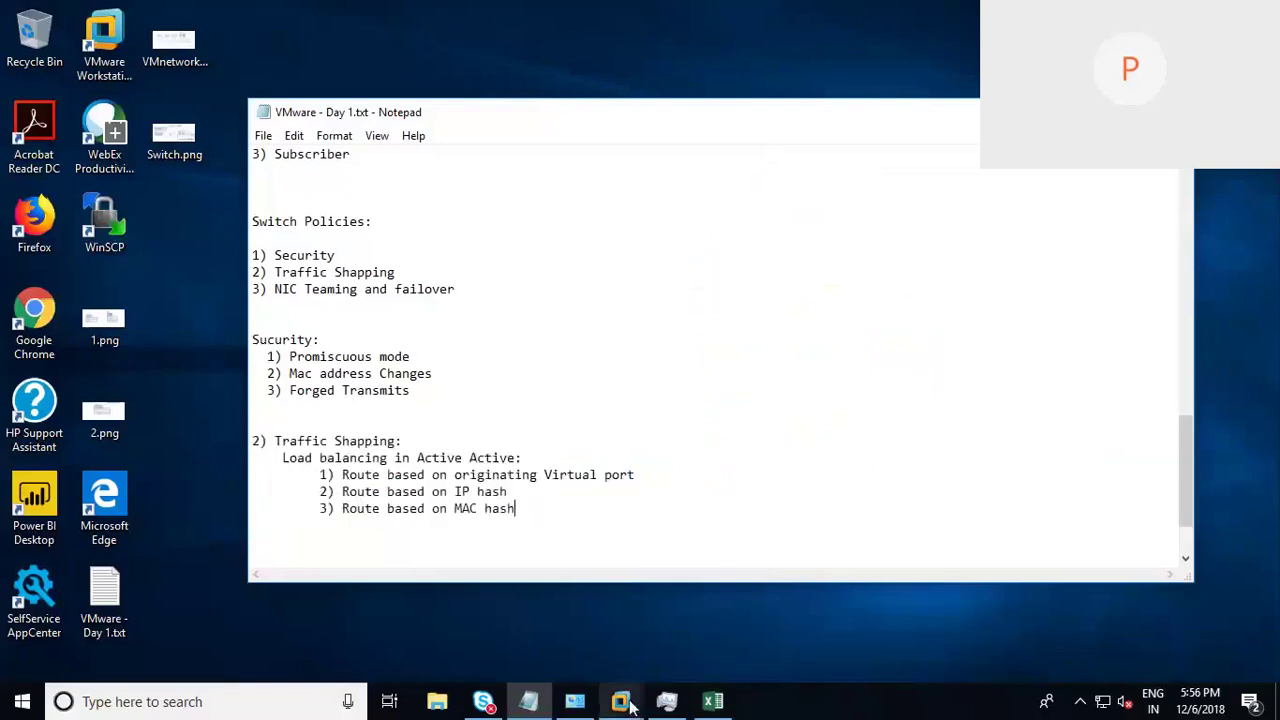
{"action": "mouse_move", "coordinate": [629, 706]}
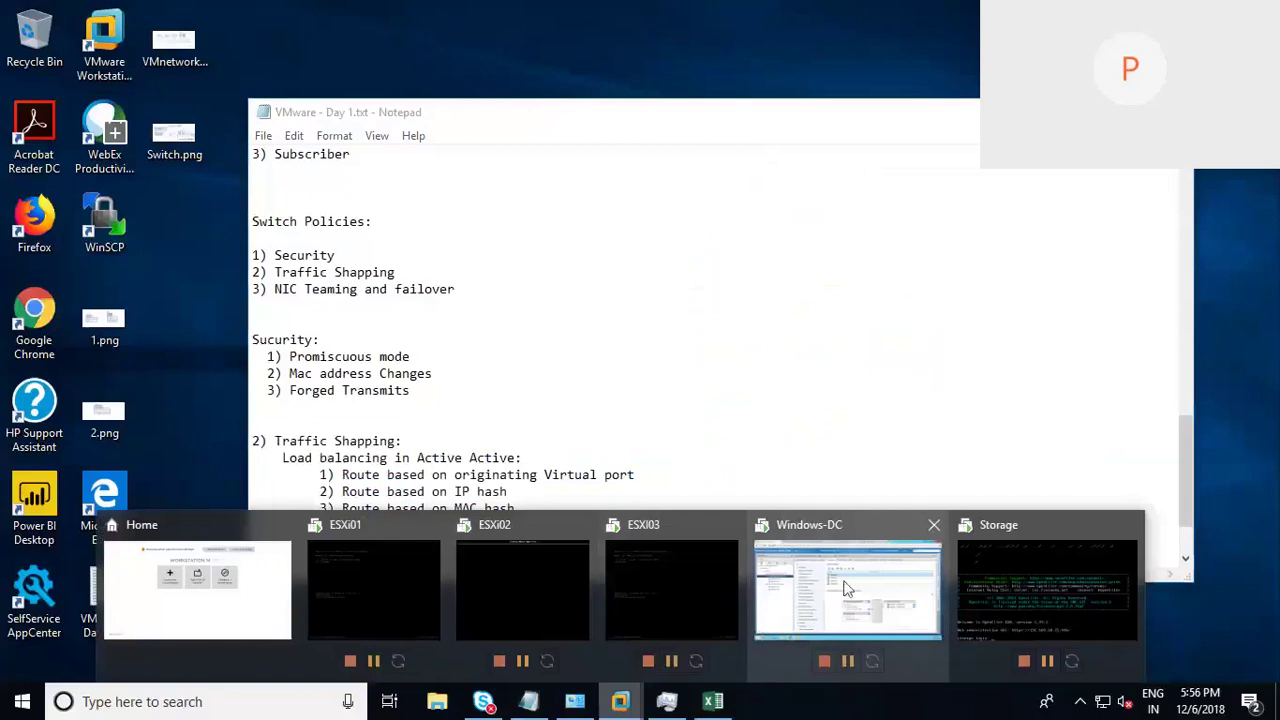
{"action": "left_click", "coordinate": [845, 588]}
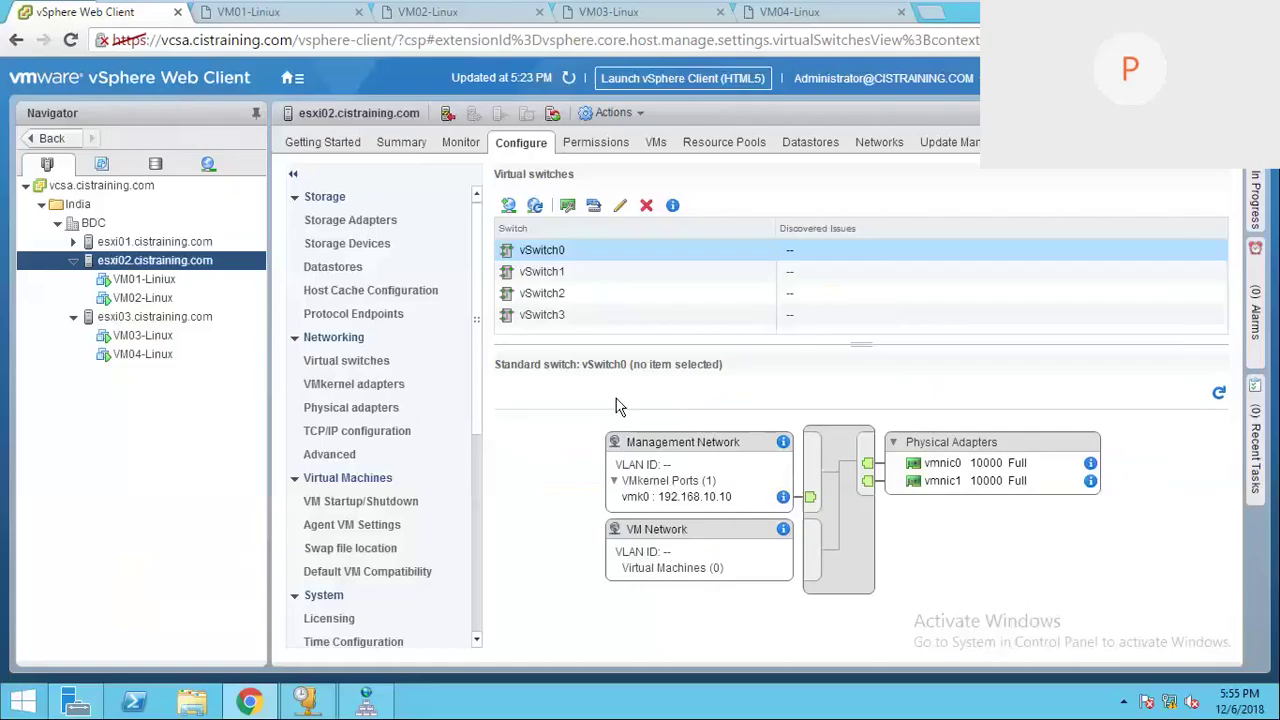
{"action": "left_click", "coordinate": [565, 250]}
{"action": "left_click", "coordinate": [620, 206]}
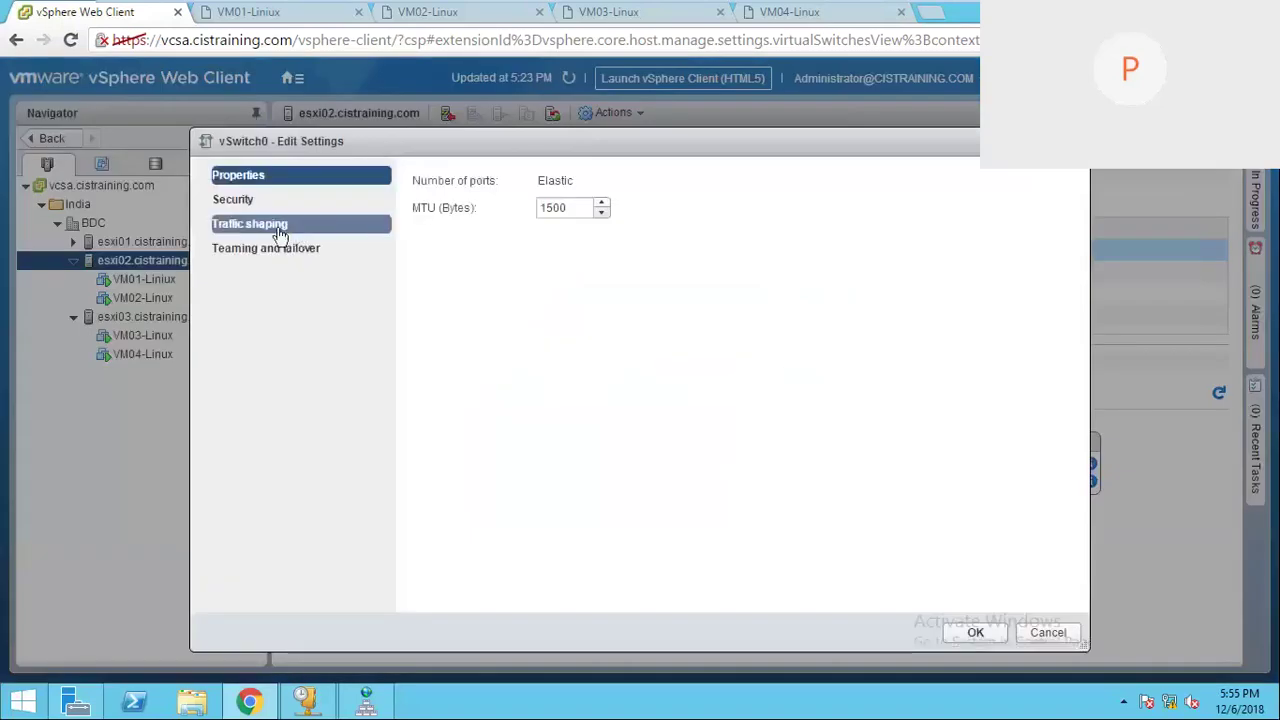
{"action": "left_click", "coordinate": [270, 258]}
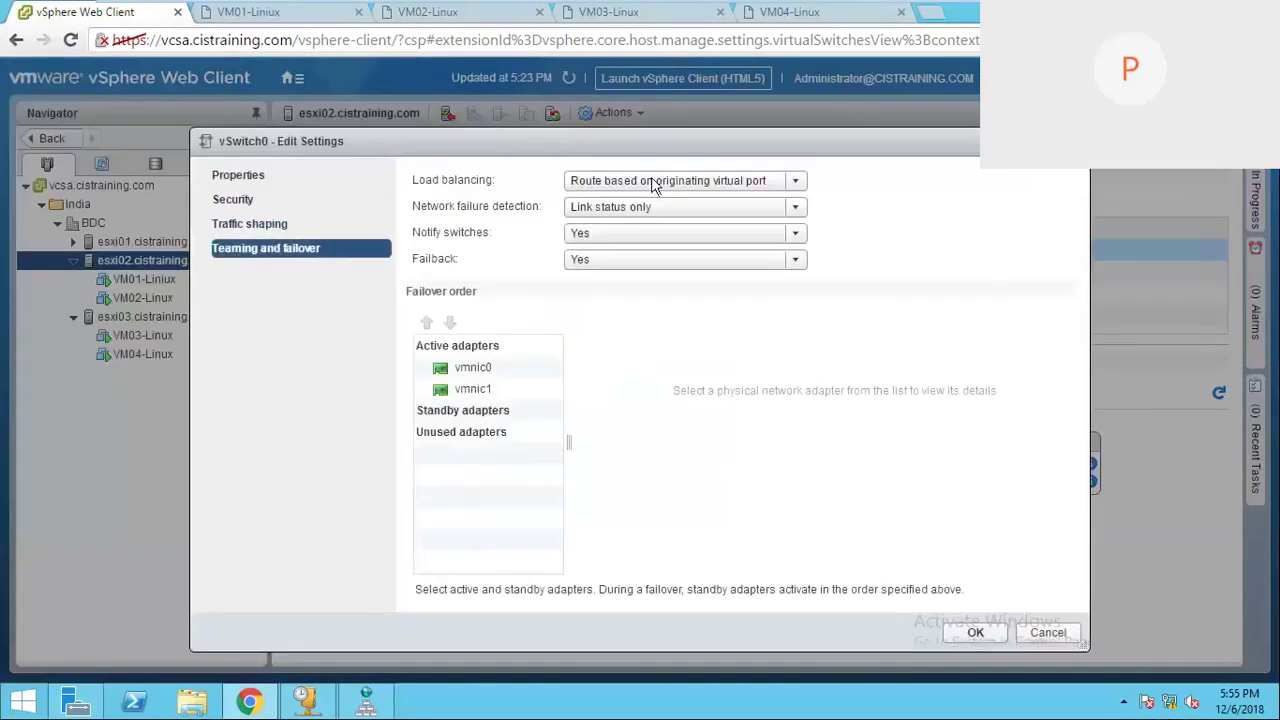
{"action": "left_click", "coordinate": [795, 180]}
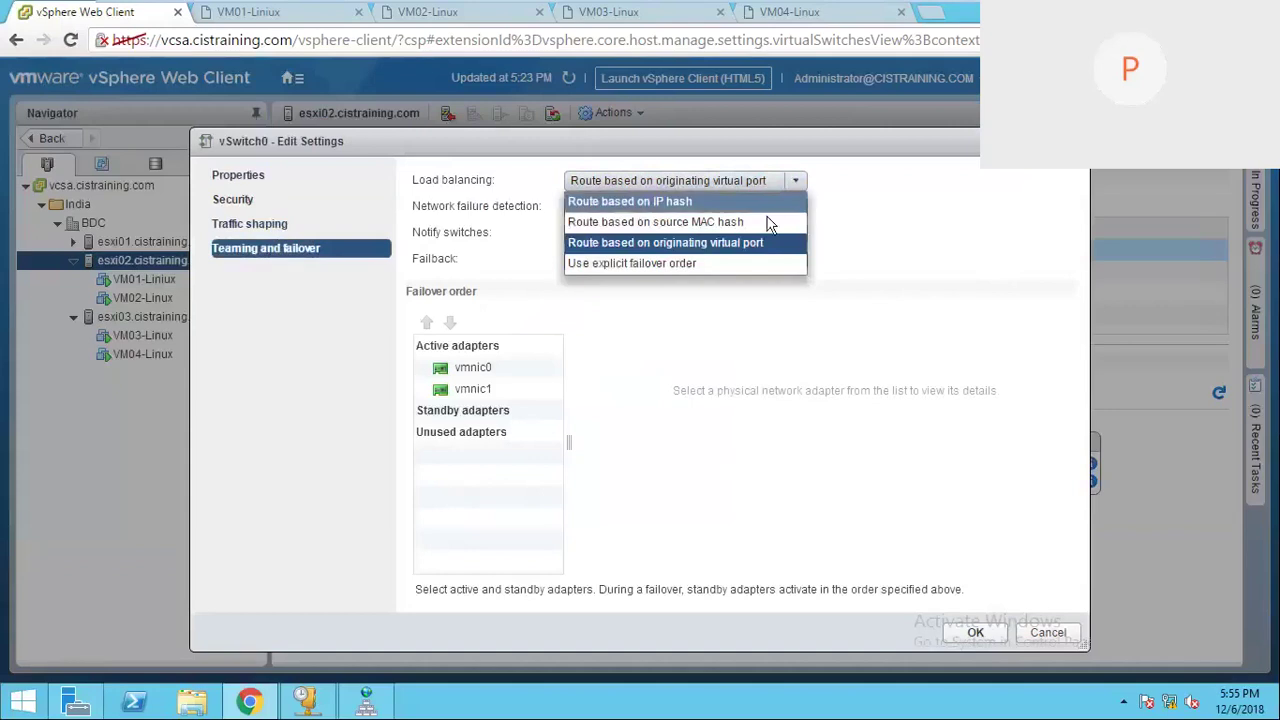
{"action": "left_click", "coordinate": [664, 264]}
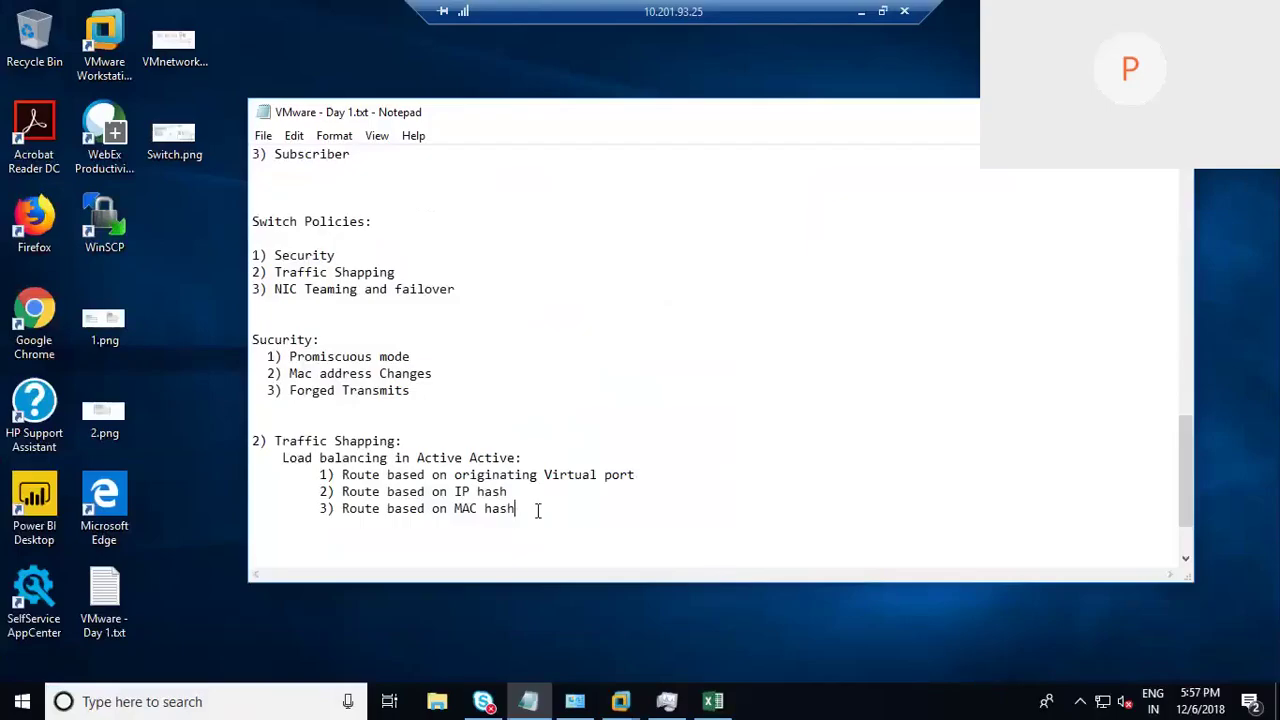
Step: Add an indented line '4) Use Explicit Failover order' below Route based on MAC hash
{"action": "key", "text": "Return"}
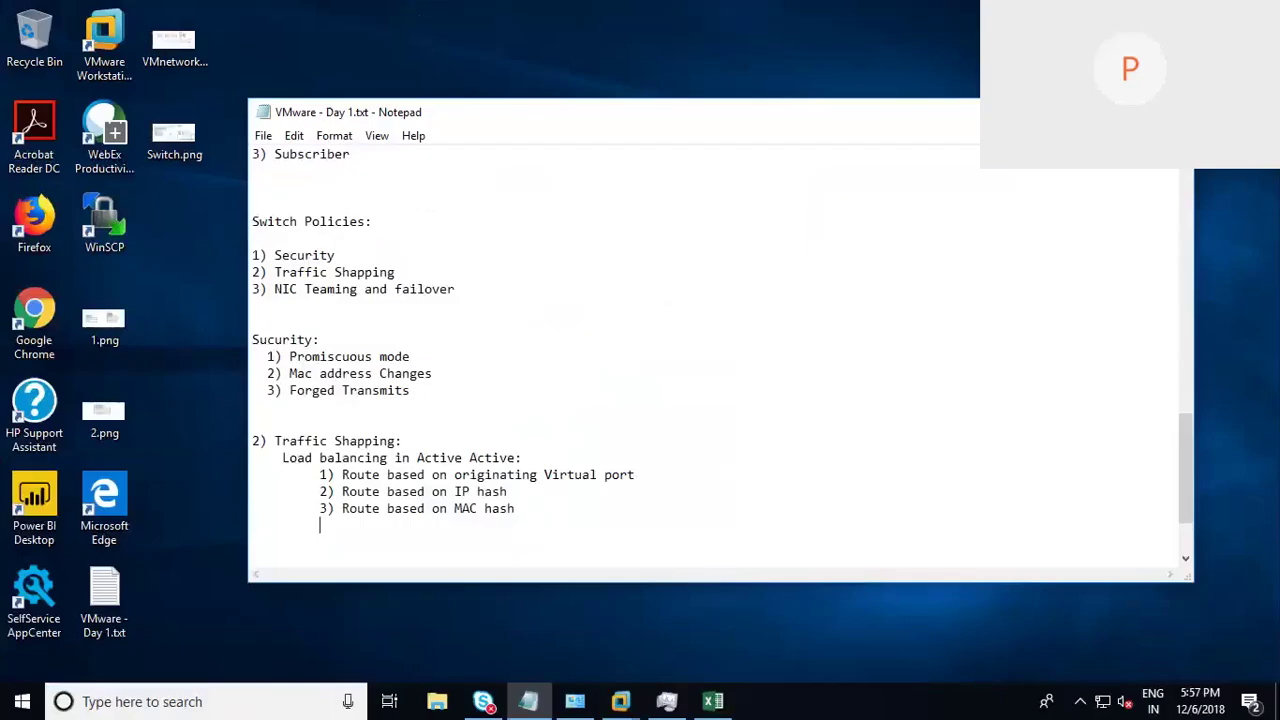
{"action": "type", "text": "4) Use Explicit "}
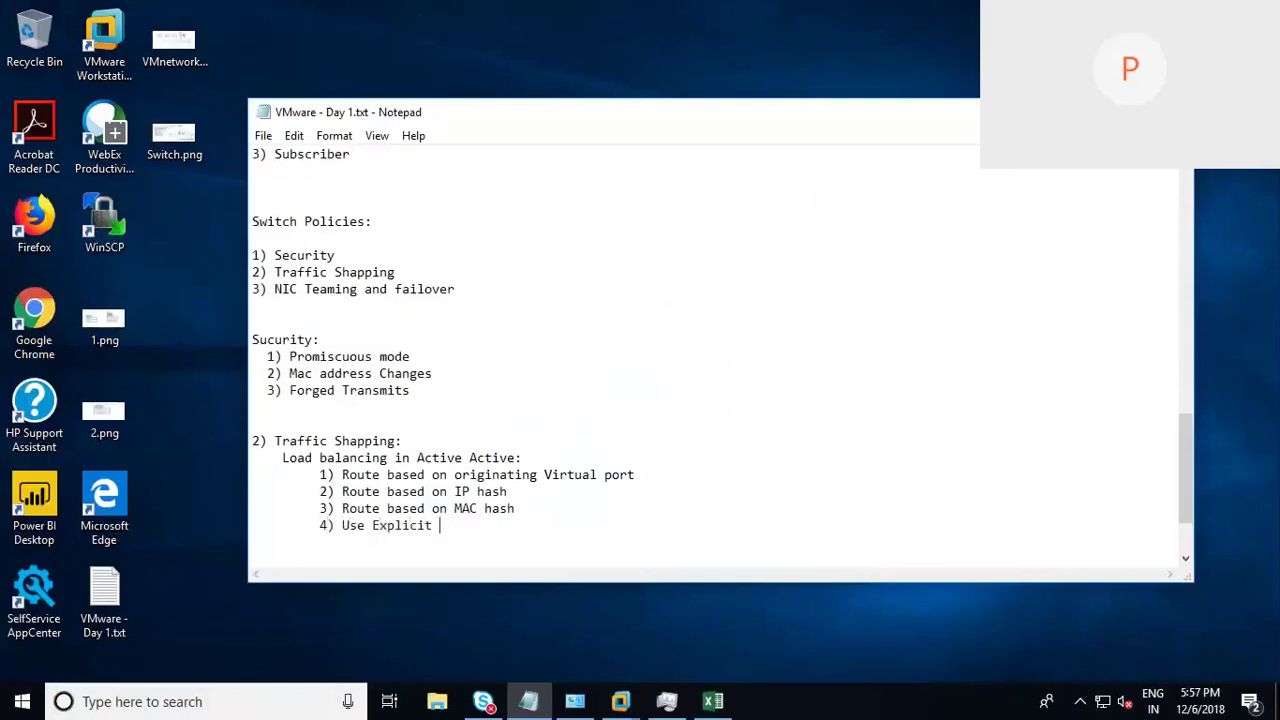
{"action": "type", "text": "F"}
{"action": "type", "text": "over order"}
Step: Sketch red VM boxes with lines converging into an oval over the notes, then clear the ink
{"action": "mouse_move", "coordinate": [782, 298]}
{"action": "left_mouse_down"}
{"action": "mouse_move", "coordinate": [783, 394]}
{"action": "mouse_move", "coordinate": [838, 272]}
{"action": "mouse_move", "coordinate": [852, 448]}
{"action": "mouse_move", "coordinate": [797, 331]}
{"action": "mouse_move", "coordinate": [932, 313]}
{"action": "left_mouse_up"}
{"action": "left_click_drag", "start_coordinate": [866, 346], "coordinate": [934, 340]}
{"action": "mouse_move", "coordinate": [874, 296]}
{"action": "left_mouse_down"}
{"action": "mouse_move", "coordinate": [857, 317]}
{"action": "mouse_move", "coordinate": [904, 323]}
{"action": "mouse_move", "coordinate": [851, 346]}
{"action": "mouse_move", "coordinate": [878, 350]}
{"action": "left_mouse_up"}
{"action": "mouse_move", "coordinate": [652, 284]}
{"action": "left_mouse_down"}
{"action": "mouse_move", "coordinate": [651, 344]}
{"action": "mouse_move", "coordinate": [682, 408]}
{"action": "mouse_move", "coordinate": [692, 476]}
{"action": "left_mouse_up"}
{"action": "mouse_move", "coordinate": [695, 418]}
{"action": "left_mouse_down"}
{"action": "mouse_move", "coordinate": [752, 530]}
{"action": "mouse_move", "coordinate": [722, 536]}
{"action": "left_mouse_up"}
{"action": "left_click_drag", "start_coordinate": [704, 318], "coordinate": [792, 346]}
{"action": "left_click_drag", "start_coordinate": [726, 388], "coordinate": [782, 378]}
{"action": "left_click_drag", "start_coordinate": [722, 454], "coordinate": [784, 428]}
{"action": "left_click_drag", "start_coordinate": [766, 510], "coordinate": [816, 412]}
{"action": "left_click_drag", "start_coordinate": [792, 344], "coordinate": [860, 350]}
{"action": "left_click_drag", "start_coordinate": [786, 380], "coordinate": [860, 354]}
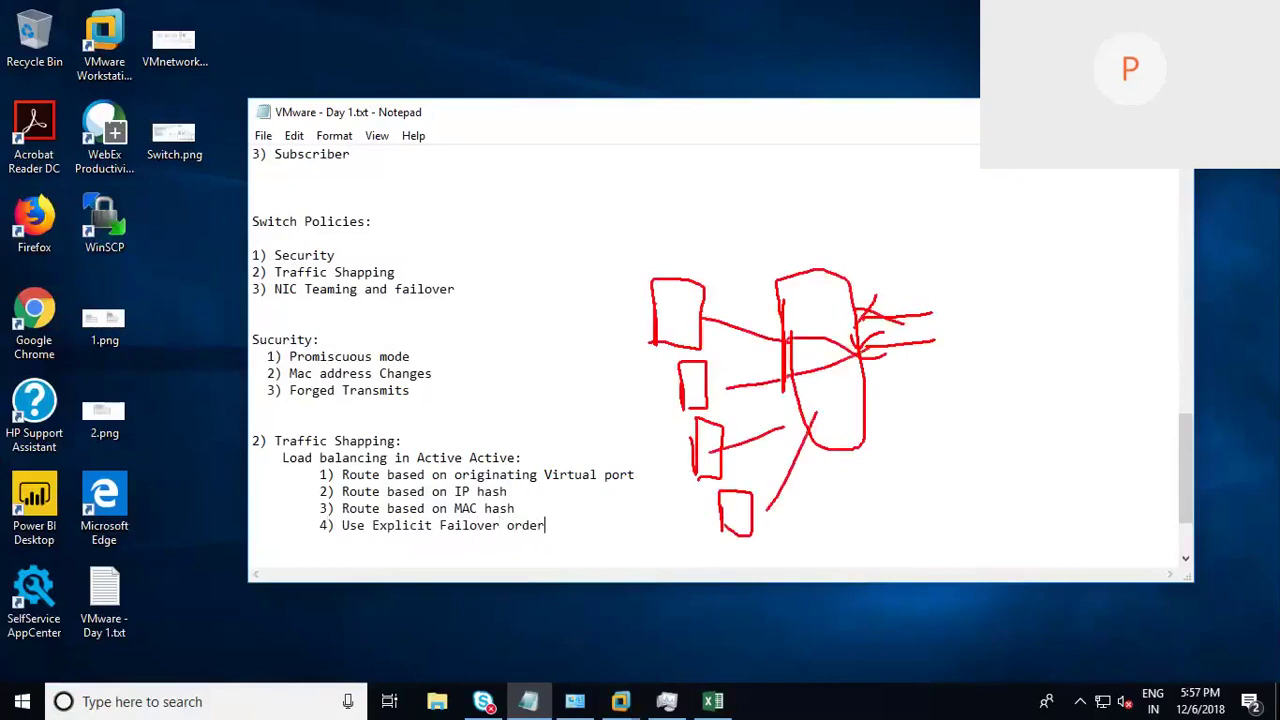
{"action": "left_click_drag", "start_coordinate": [782, 420], "coordinate": [862, 354]}
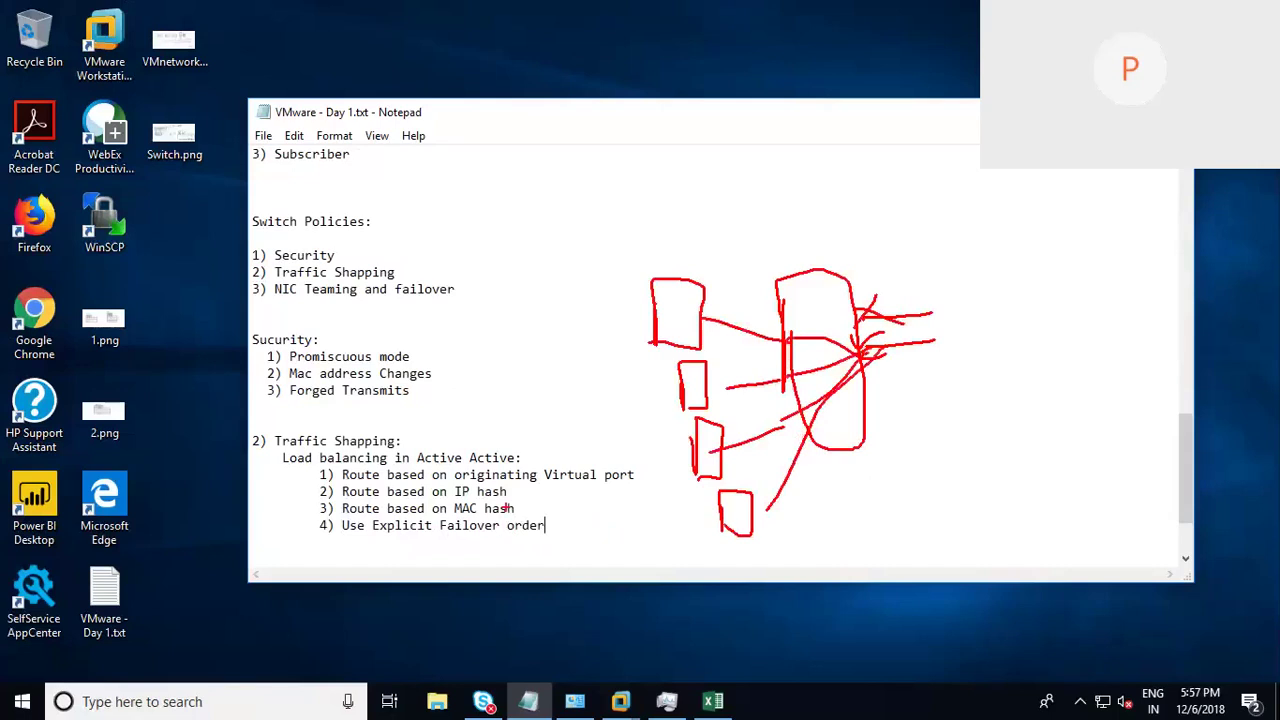
{"action": "key", "text": "Escape"}
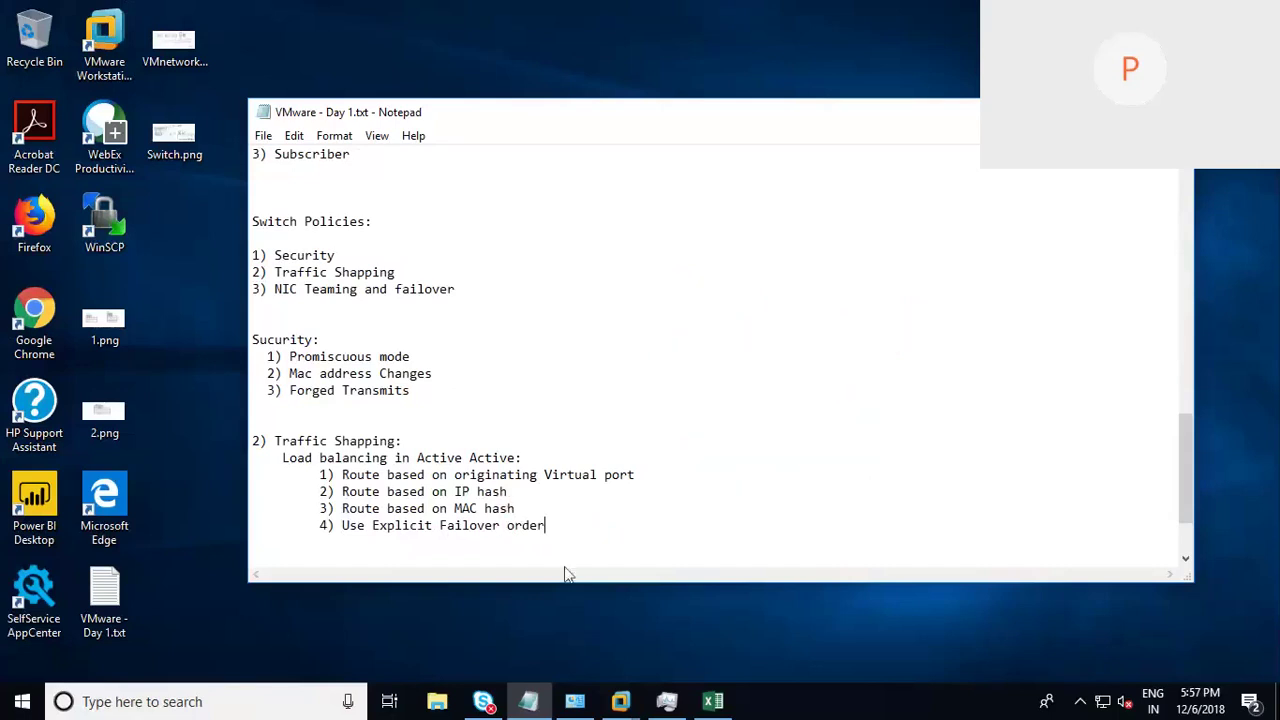
Step: Bring the Windows-DC machine's vSphere session to the front
{"action": "left_click", "coordinate": [774, 428]}
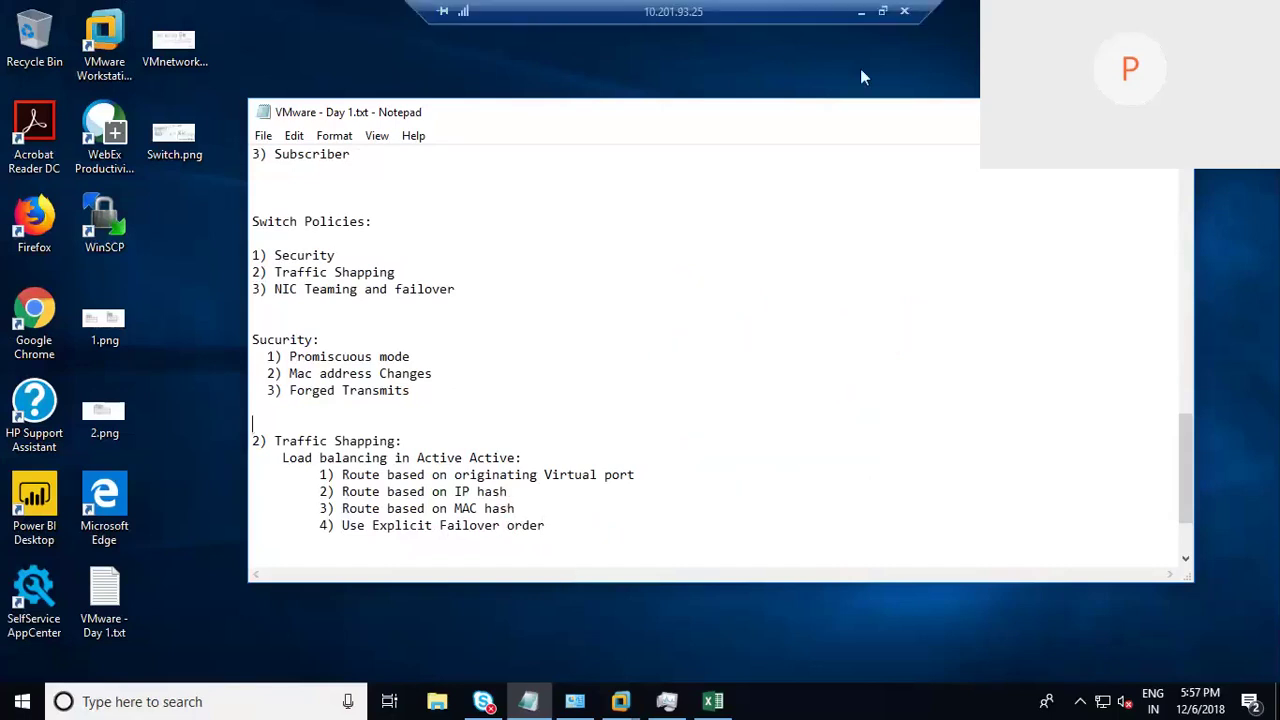
{"action": "left_click", "coordinate": [620, 701]}
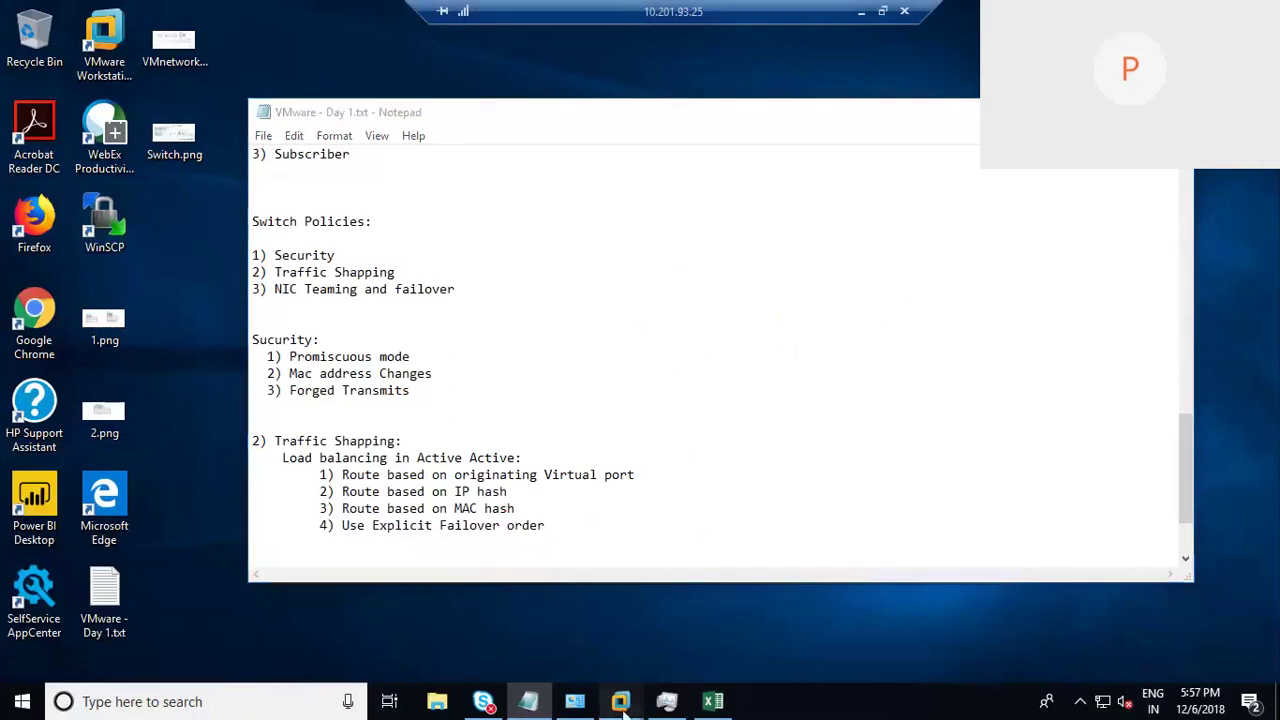
{"action": "left_click", "coordinate": [874, 612]}
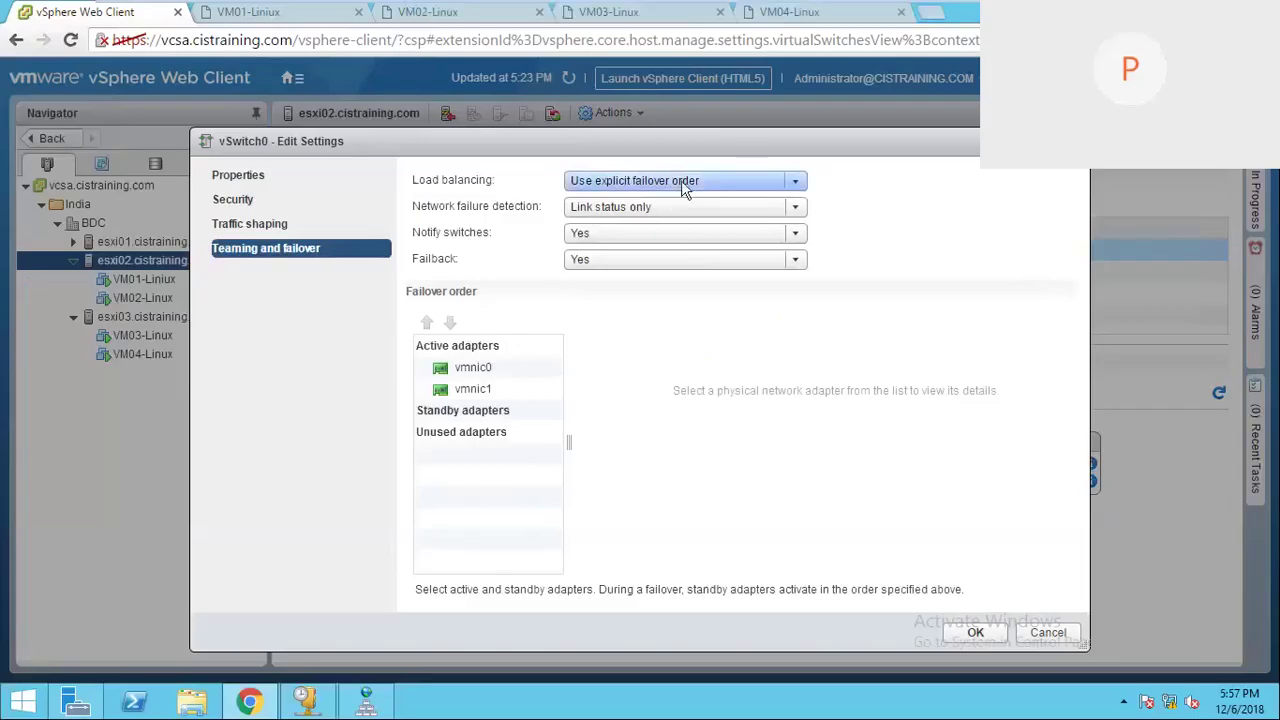
Step: Set vSwitch0 load balancing to Route based on originating virtual port, keeping Link status only detection
{"action": "left_click", "coordinate": [692, 184]}
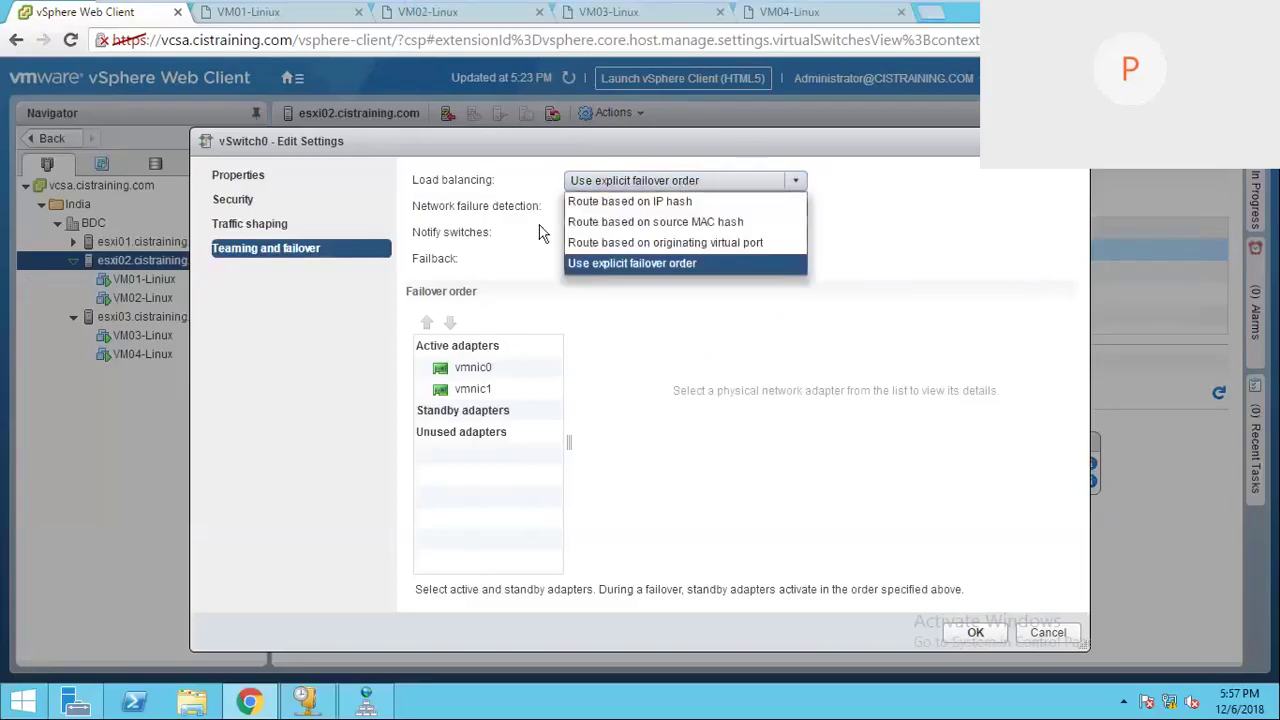
{"action": "left_click", "coordinate": [651, 242]}
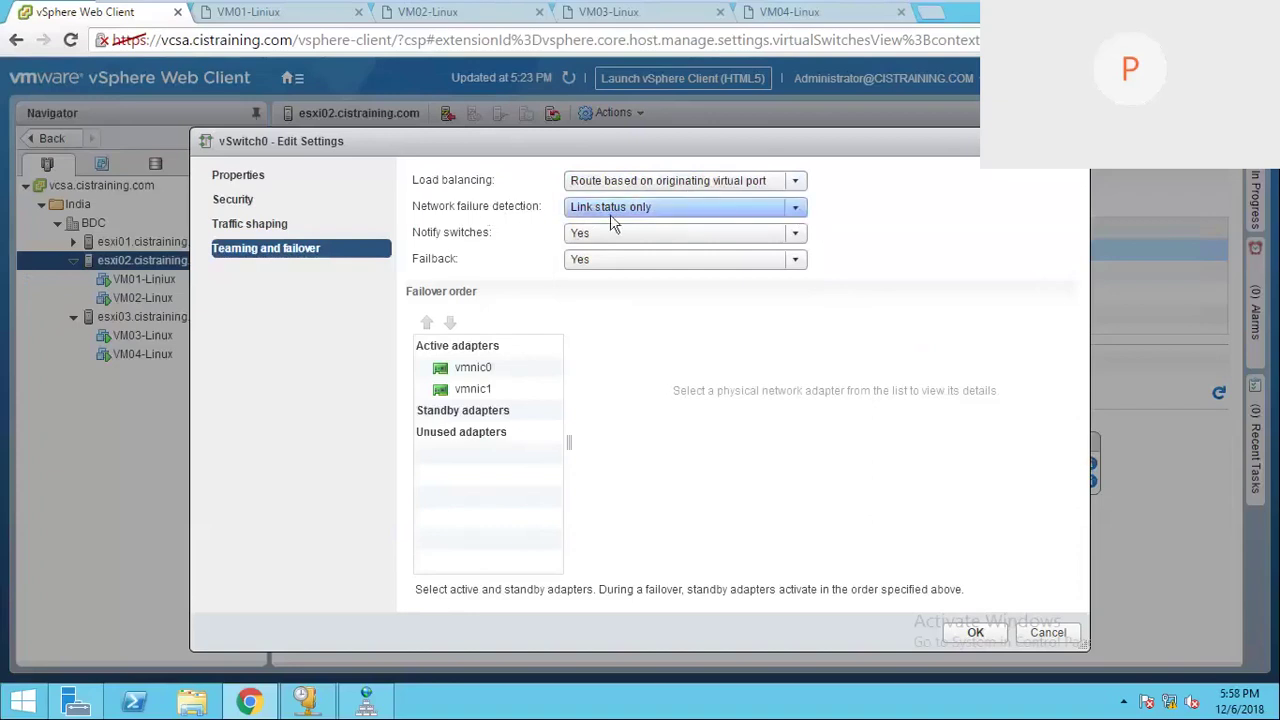
{"action": "left_click", "coordinate": [797, 208]}
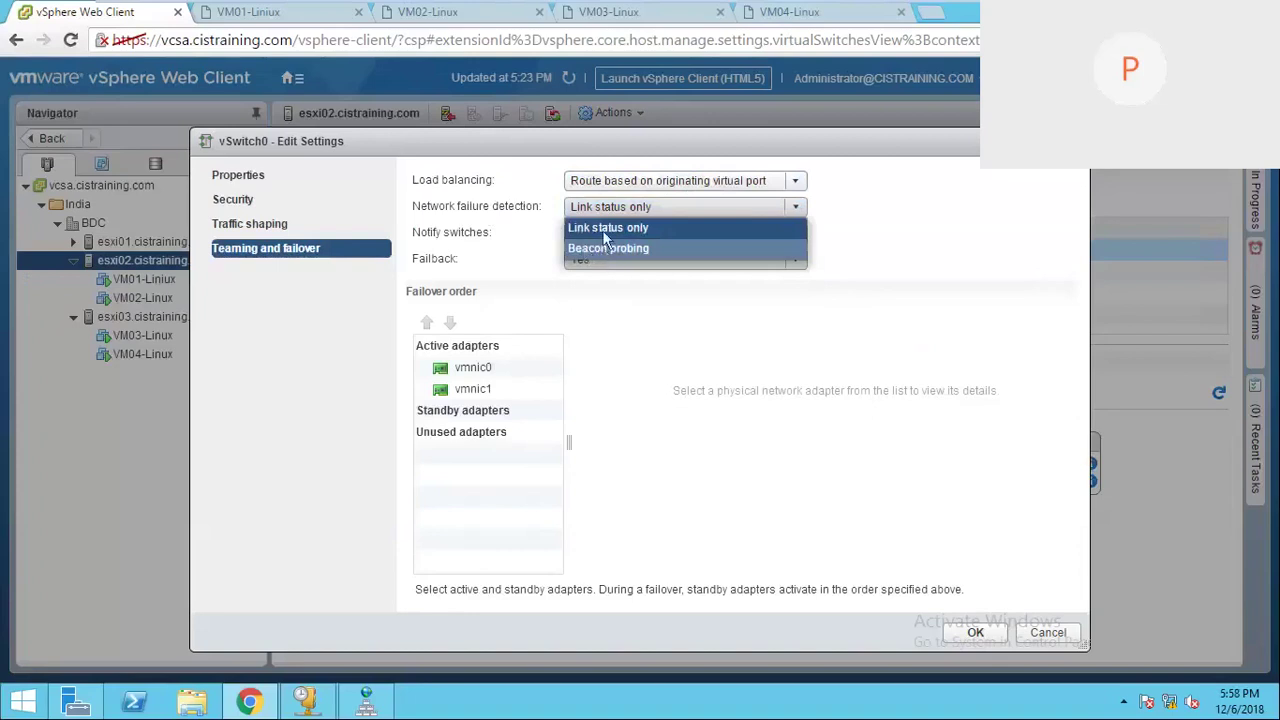
{"action": "left_click", "coordinate": [604, 229]}
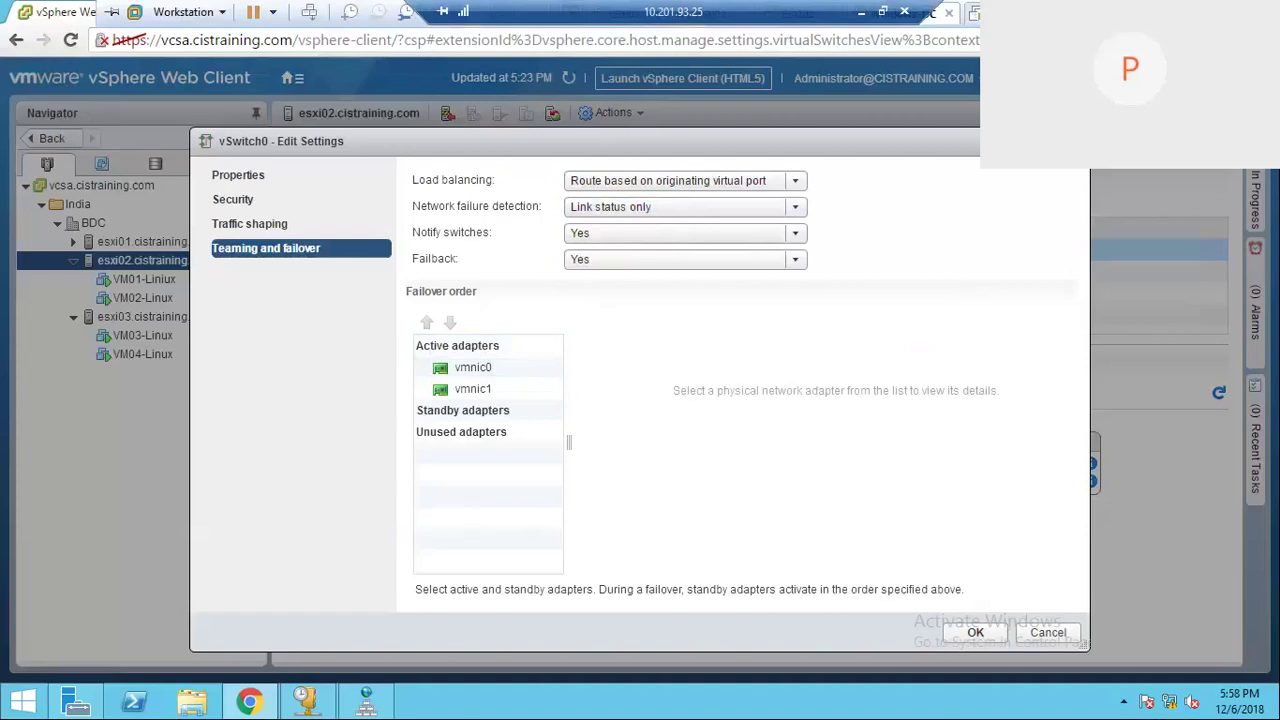
Step: Minimize the remote session and sketch a red switch labelled VS with three numbered uplinks
{"action": "left_click", "coordinate": [861, 12]}
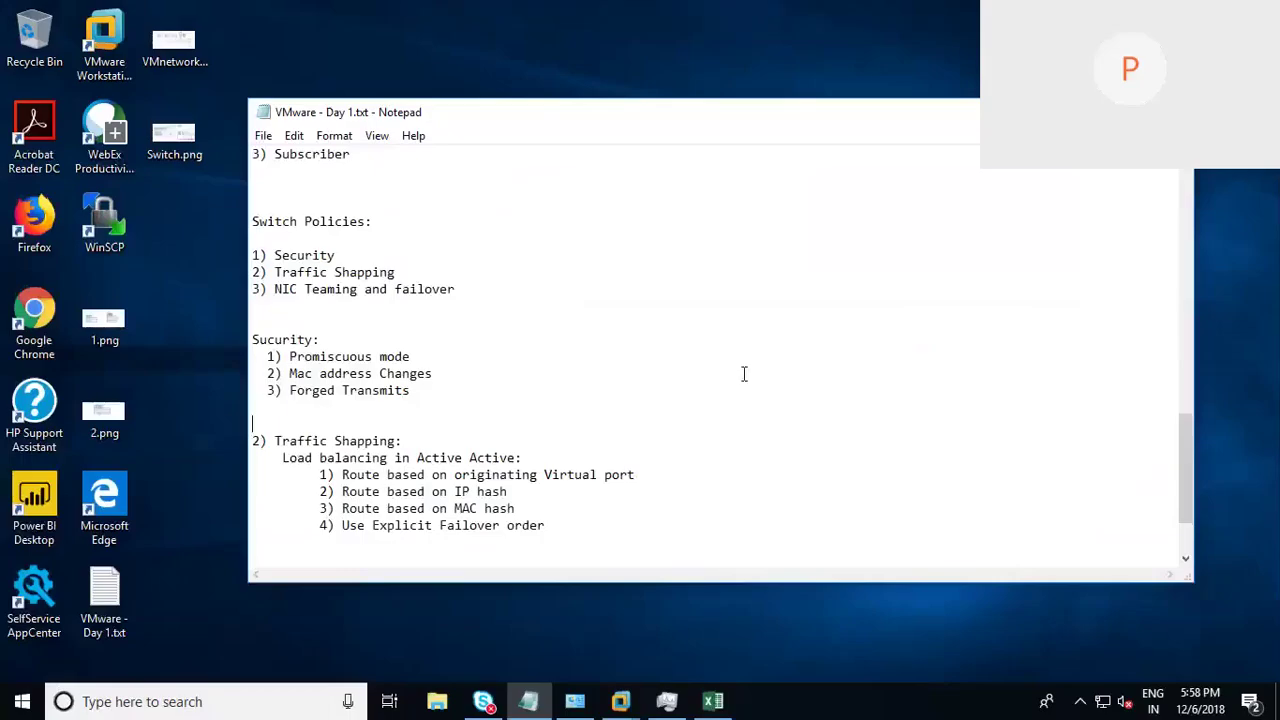
{"action": "mouse_move", "coordinate": [769, 267]}
{"action": "left_mouse_down"}
{"action": "mouse_move", "coordinate": [775, 330]}
{"action": "mouse_move", "coordinate": [774, 246]}
{"action": "mouse_move", "coordinate": [920, 288]}
{"action": "mouse_move", "coordinate": [953, 545]}
{"action": "mouse_move", "coordinate": [772, 522]}
{"action": "mouse_move", "coordinate": [788, 390]}
{"action": "left_mouse_up"}
{"action": "left_click_drag", "start_coordinate": [916, 291], "coordinate": [993, 283]}
{"action": "left_click_drag", "start_coordinate": [924, 352], "coordinate": [989, 345]}
{"action": "left_click_drag", "start_coordinate": [932, 441], "coordinate": [1010, 428]}
{"action": "left_click_drag", "start_coordinate": [935, 242], "coordinate": [935, 268]}
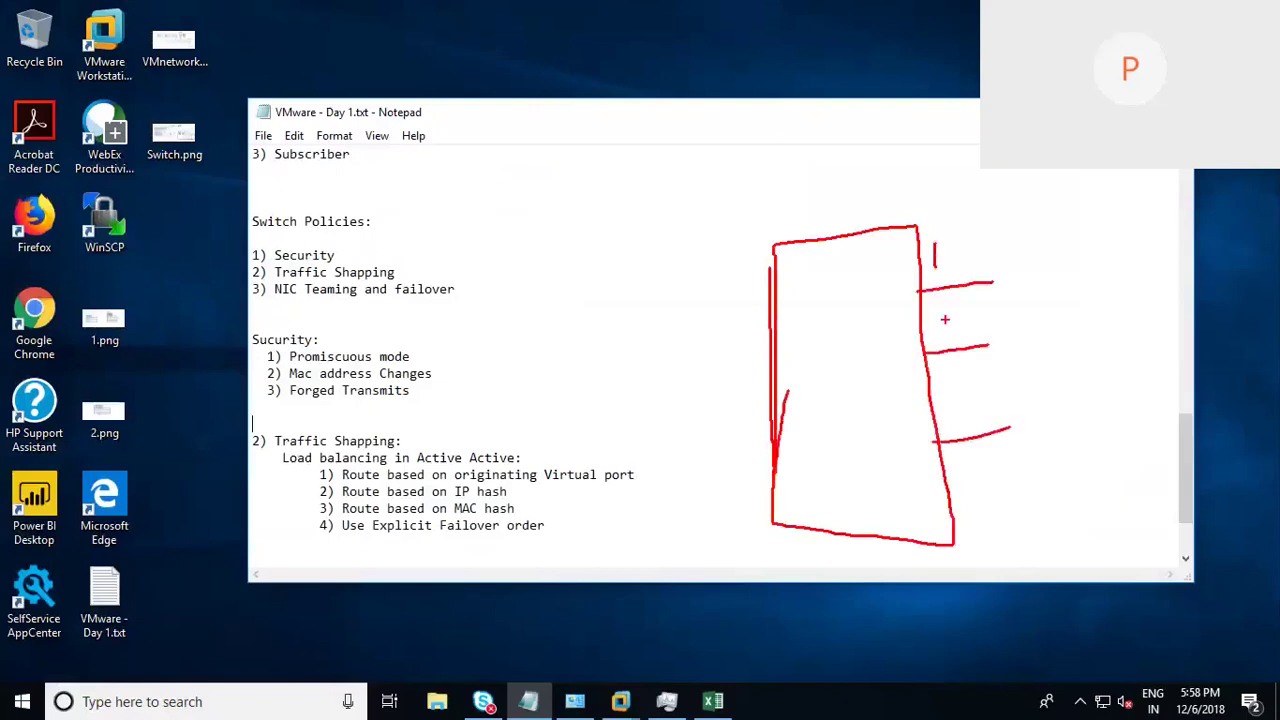
{"action": "left_click_drag", "start_coordinate": [930, 322], "coordinate": [963, 336]}
{"action": "left_click_drag", "start_coordinate": [956, 396], "coordinate": [960, 412]}
{"action": "left_click_drag", "start_coordinate": [822, 376], "coordinate": [872, 383]}
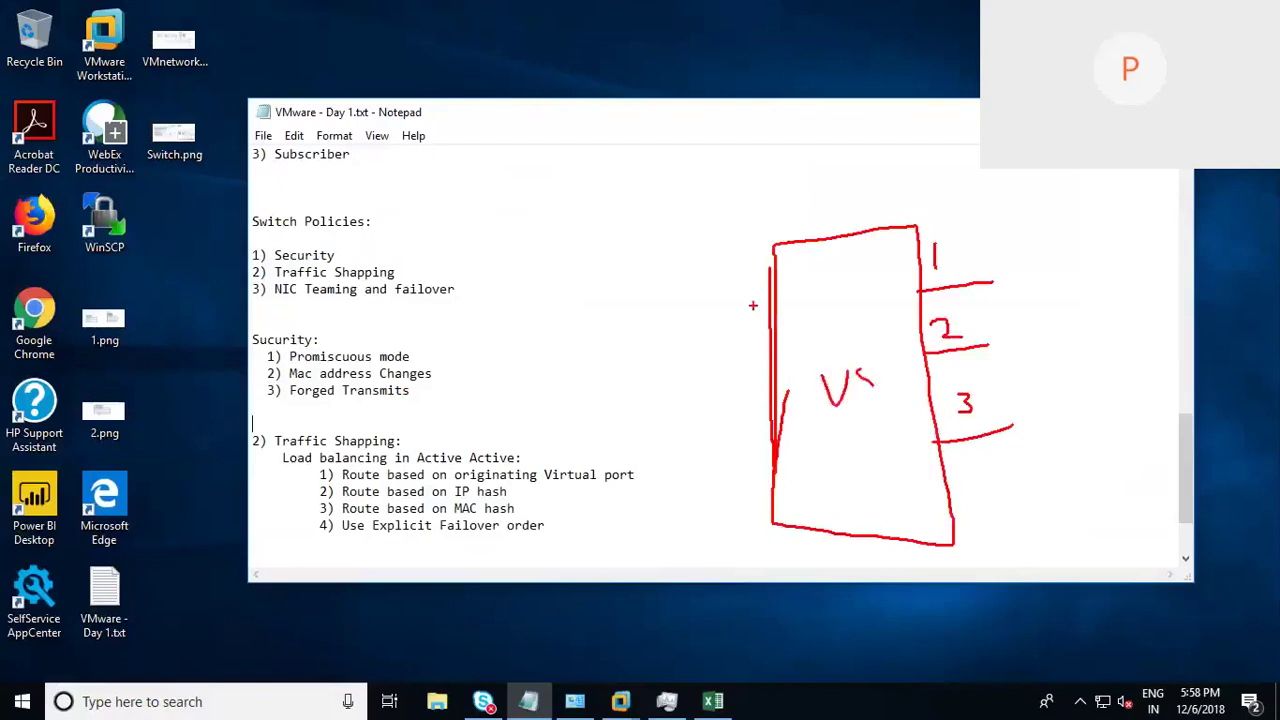
Step: Draw four virtual machine connections into the switch's left side
{"action": "left_click_drag", "start_coordinate": [770, 305], "coordinate": [640, 305]}
{"action": "left_click_drag", "start_coordinate": [600, 282], "coordinate": [606, 310]}
{"action": "left_click_drag", "start_coordinate": [607, 258], "coordinate": [640, 298]}
{"action": "mouse_move", "coordinate": [776, 354]}
{"action": "left_mouse_down"}
{"action": "mouse_move", "coordinate": [618, 350]}
{"action": "mouse_move", "coordinate": [630, 384]}
{"action": "mouse_move", "coordinate": [640, 372]}
{"action": "left_mouse_up"}
{"action": "left_click_drag", "start_coordinate": [764, 420], "coordinate": [680, 419]}
{"action": "left_click_drag", "start_coordinate": [654, 392], "coordinate": [660, 436]}
{"action": "mouse_move", "coordinate": [655, 470]}
{"action": "left_mouse_down"}
{"action": "mouse_move", "coordinate": [658, 494]}
{"action": "mouse_move", "coordinate": [770, 484]}
{"action": "left_mouse_up"}
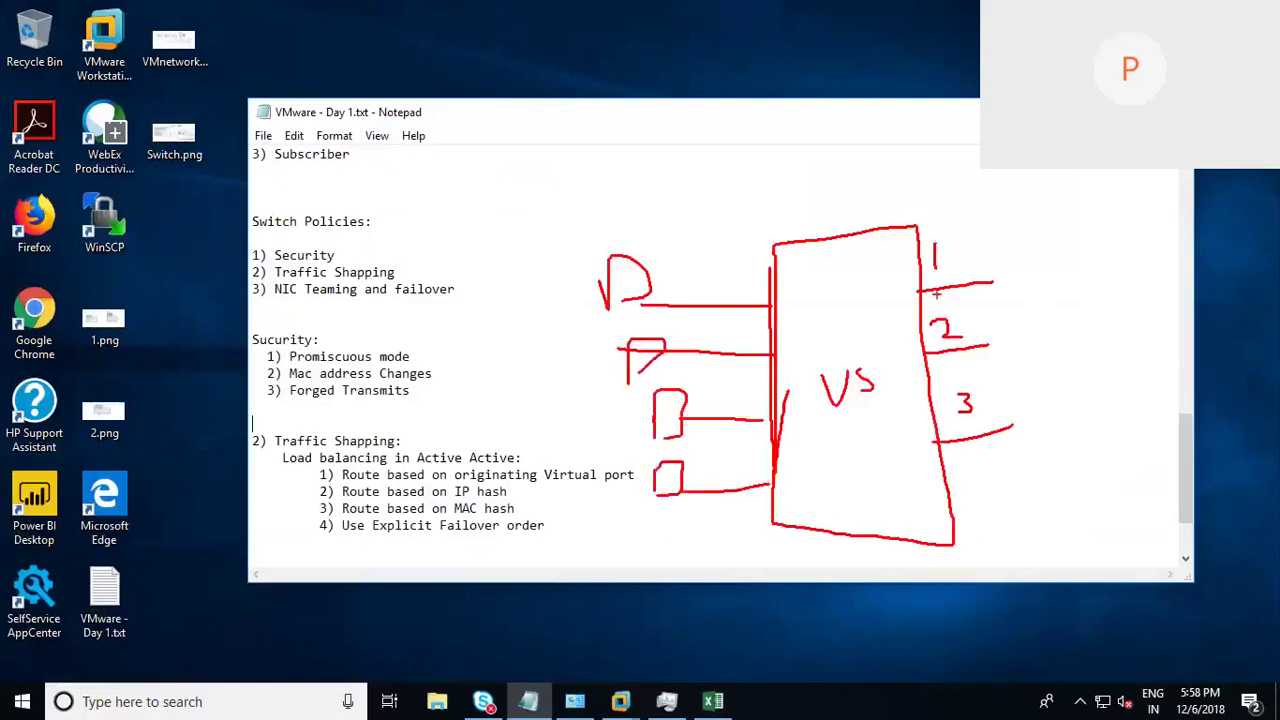
Step: Cross out uplinks 1 and 3 as failed, circle uplinks 2 and 3, then clear the sketch
{"action": "left_click_drag", "start_coordinate": [935, 271], "coordinate": [924, 297]}
{"action": "left_click_drag", "start_coordinate": [936, 277], "coordinate": [933, 291]}
{"action": "left_click_drag", "start_coordinate": [752, 168], "coordinate": [757, 196]}
{"action": "mouse_move", "coordinate": [739, 172]}
{"action": "left_mouse_down"}
{"action": "mouse_move", "coordinate": [768, 176]}
{"action": "mouse_move", "coordinate": [760, 205]}
{"action": "left_mouse_up"}
{"action": "mouse_move", "coordinate": [782, 184]}
{"action": "left_mouse_down"}
{"action": "mouse_move", "coordinate": [802, 190]}
{"action": "mouse_move", "coordinate": [817, 174]}
{"action": "left_mouse_up"}
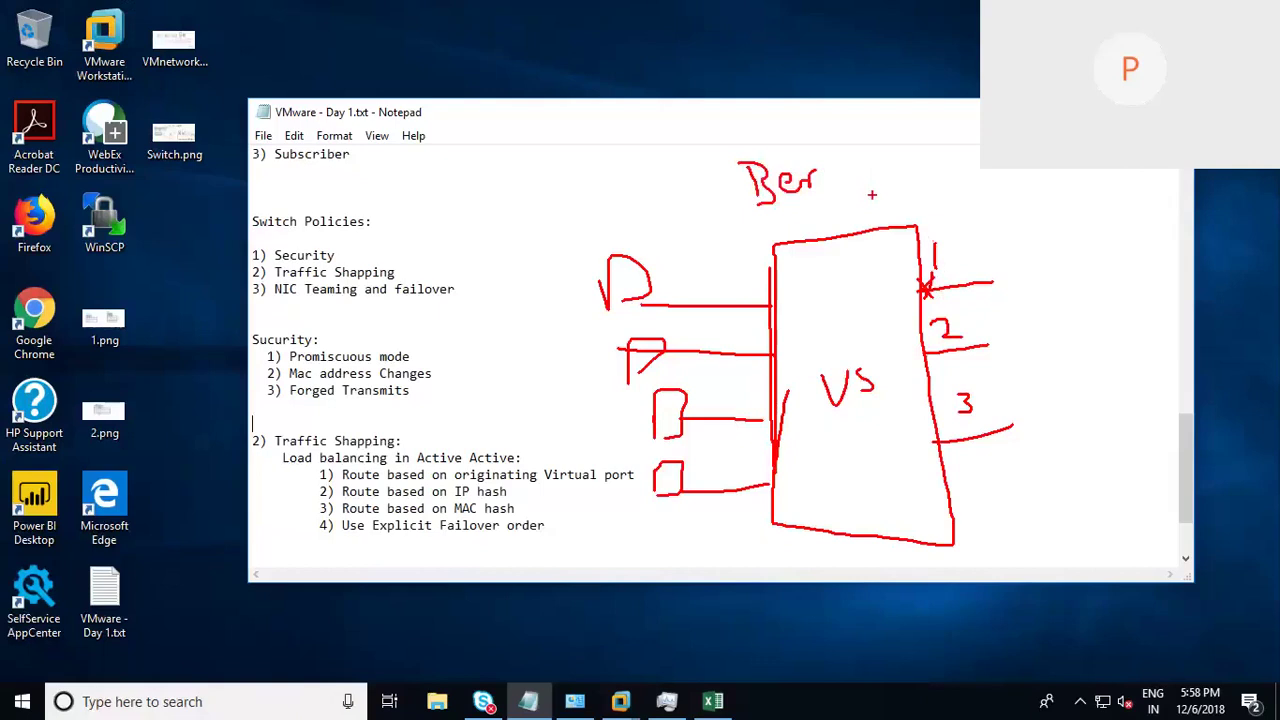
{"action": "left_click_drag", "start_coordinate": [930, 244], "coordinate": [932, 254]}
{"action": "mouse_move", "coordinate": [964, 419]}
{"action": "left_mouse_down"}
{"action": "mouse_move", "coordinate": [1012, 455]}
{"action": "mouse_move", "coordinate": [978, 452]}
{"action": "left_mouse_up"}
{"action": "mouse_move", "coordinate": [942, 306]}
{"action": "left_mouse_down"}
{"action": "mouse_move", "coordinate": [1008, 430]}
{"action": "mouse_move", "coordinate": [948, 300]}
{"action": "mouse_move", "coordinate": [978, 256]}
{"action": "mouse_move", "coordinate": [1010, 306]}
{"action": "left_mouse_up"}
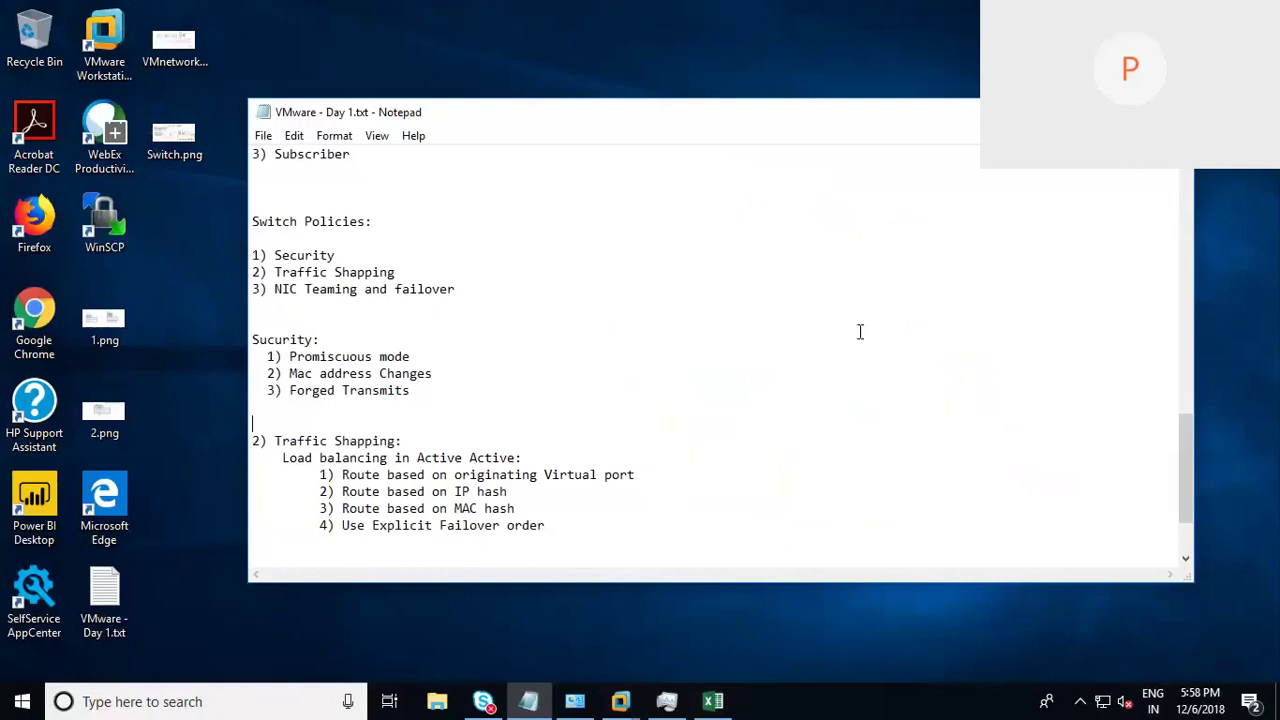
{"action": "left_click", "coordinate": [860, 336]}
Step: Return to the Windows-DC vSphere session and keep vSwitch0's Notify switches set to Yes
{"action": "left_click", "coordinate": [622, 701]}
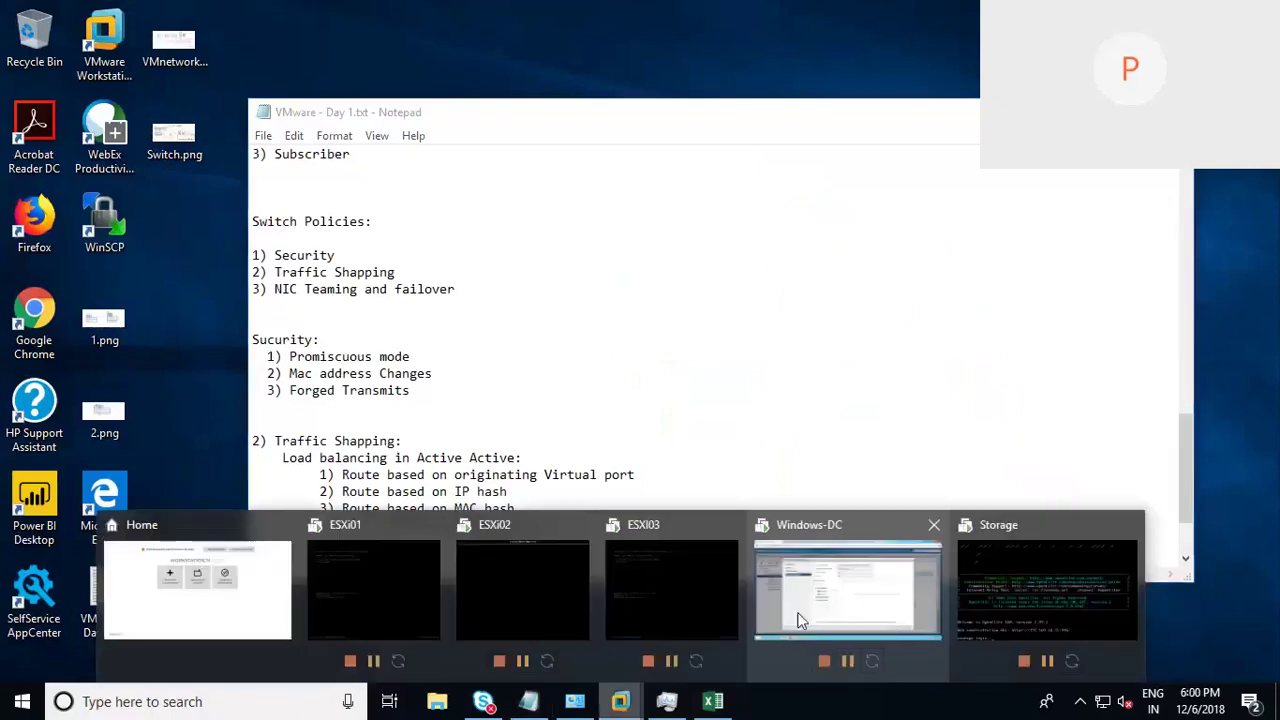
{"action": "left_click", "coordinate": [800, 620]}
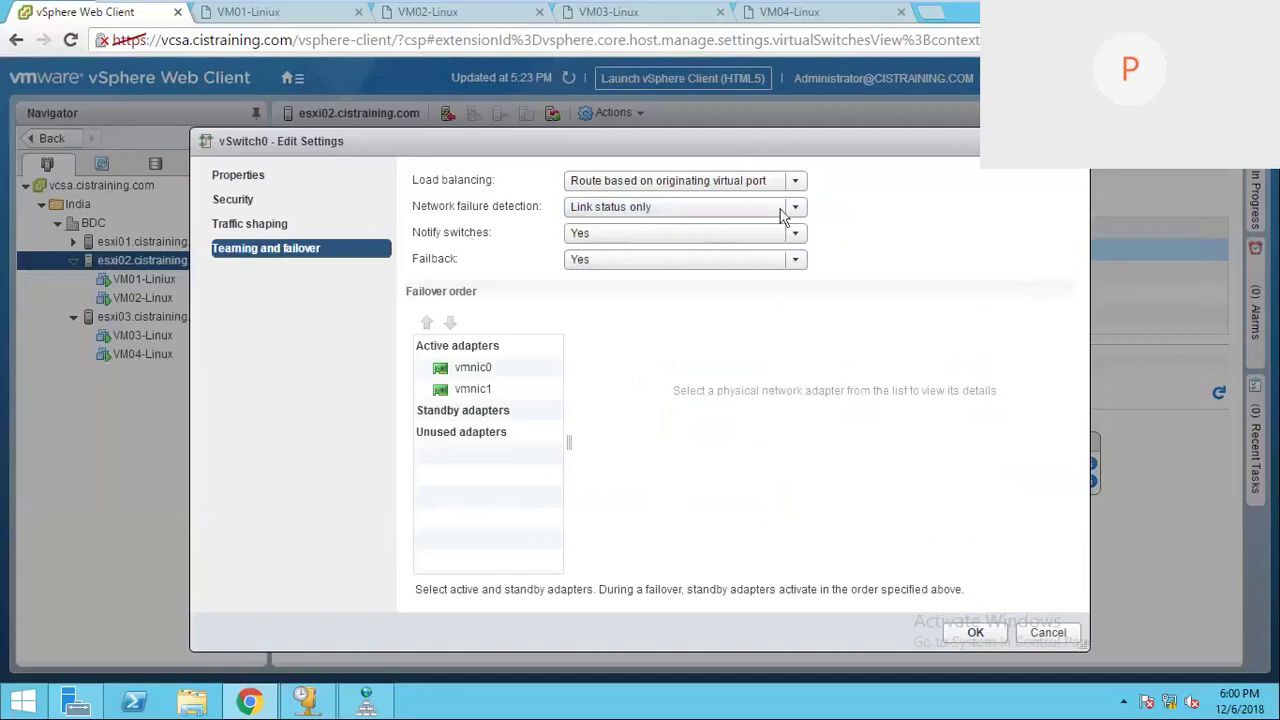
{"action": "left_click", "coordinate": [797, 234]}
{"action": "left_click", "coordinate": [492, 264]}
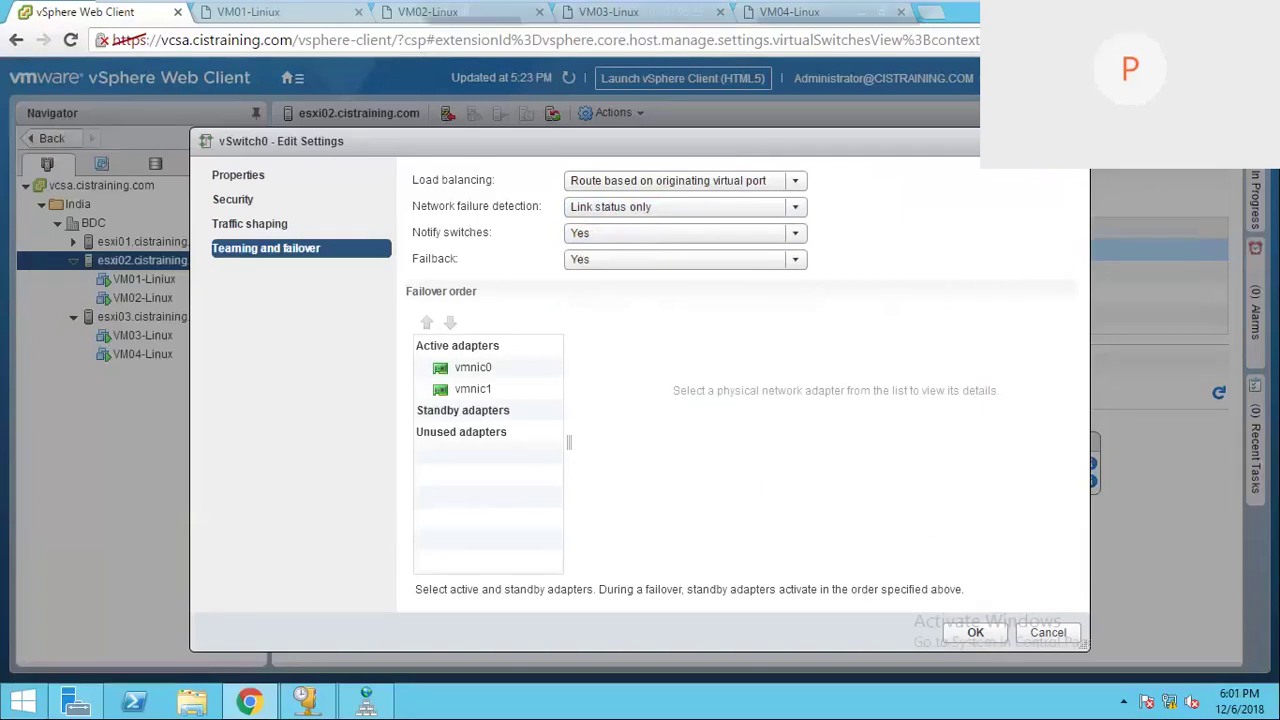
Step: Return to Notepad and draw a red vSwitch box labelled VSW with the screen pen
{"action": "mouse_move", "coordinate": [540, 3]}
{"action": "left_click", "coordinate": [861, 11]}
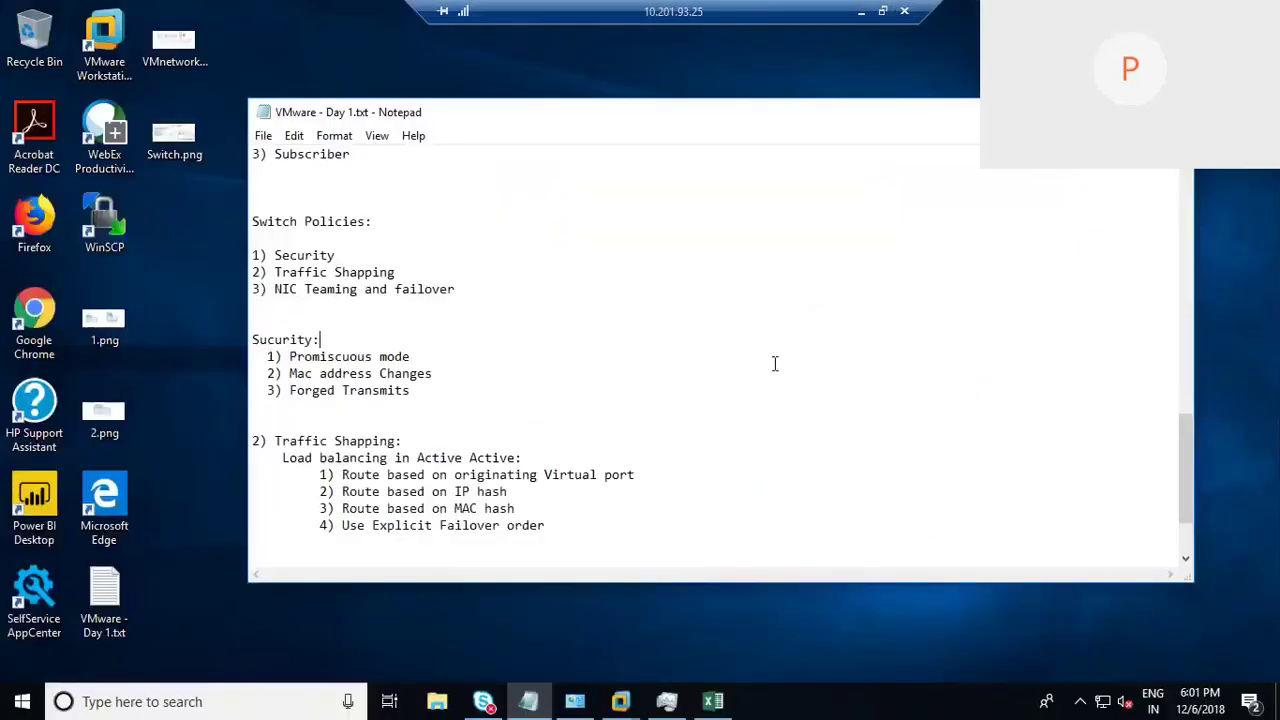
{"action": "key", "text": "ctrl+2"}
{"action": "mouse_move", "coordinate": [716, 277]}
{"action": "left_mouse_down"}
{"action": "mouse_move", "coordinate": [716, 515]}
{"action": "mouse_move", "coordinate": [716, 470]}
{"action": "left_mouse_up"}
{"action": "mouse_move", "coordinate": [709, 268]}
{"action": "left_mouse_down"}
{"action": "mouse_move", "coordinate": [839, 258]}
{"action": "mouse_move", "coordinate": [838, 458]}
{"action": "mouse_move", "coordinate": [716, 511]}
{"action": "left_mouse_up"}
{"action": "mouse_move", "coordinate": [741, 372]}
{"action": "left_mouse_down"}
{"action": "mouse_move", "coordinate": [767, 360]}
{"action": "mouse_move", "coordinate": [780, 398]}
{"action": "left_mouse_up"}
{"action": "mouse_move", "coordinate": [792, 374]}
{"action": "left_mouse_down"}
{"action": "mouse_move", "coordinate": [804, 392]}
{"action": "mouse_move", "coordinate": [820, 350]}
{"action": "left_mouse_up"}
Step: Draw four VMs on the left, each linked to the vSwitch
{"action": "left_click_drag", "start_coordinate": [710, 318], "coordinate": [640, 320]}
{"action": "left_click_drag", "start_coordinate": [596, 280], "coordinate": [600, 336]}
{"action": "mouse_move", "coordinate": [718, 350]}
{"action": "left_mouse_down"}
{"action": "mouse_move", "coordinate": [646, 362]}
{"action": "mouse_move", "coordinate": [645, 380]}
{"action": "mouse_move", "coordinate": [622, 386]}
{"action": "left_mouse_up"}
{"action": "left_click_drag", "start_coordinate": [706, 402], "coordinate": [660, 420]}
{"action": "left_click_drag", "start_coordinate": [643, 400], "coordinate": [646, 500]}
{"action": "left_click_drag", "start_coordinate": [648, 454], "coordinate": [652, 496]}
Step: Draw two uplinks to a physical switch box labelled PS, with the upper uplink labelled N
{"action": "left_click_drag", "start_coordinate": [840, 326], "coordinate": [892, 330]}
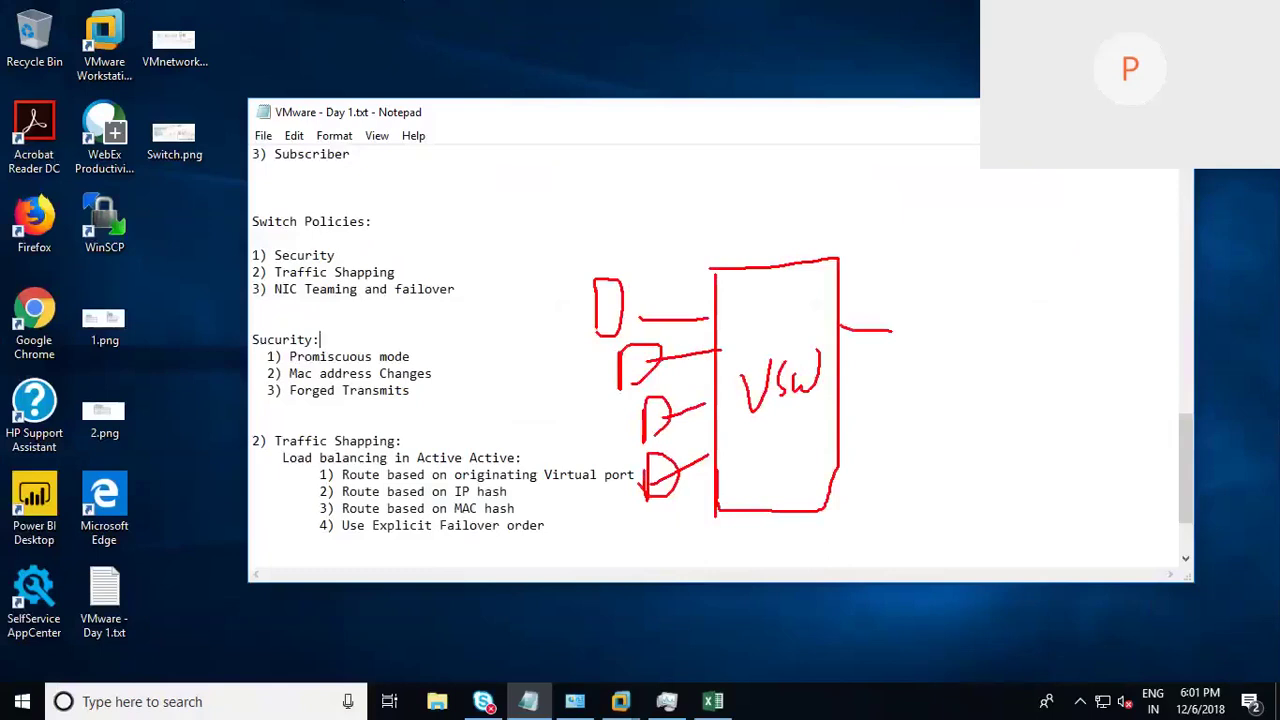
{"action": "left_click_drag", "start_coordinate": [840, 386], "coordinate": [916, 389]}
{"action": "left_click_drag", "start_coordinate": [840, 330], "coordinate": [952, 327]}
{"action": "left_click_drag", "start_coordinate": [916, 389], "coordinate": [955, 390]}
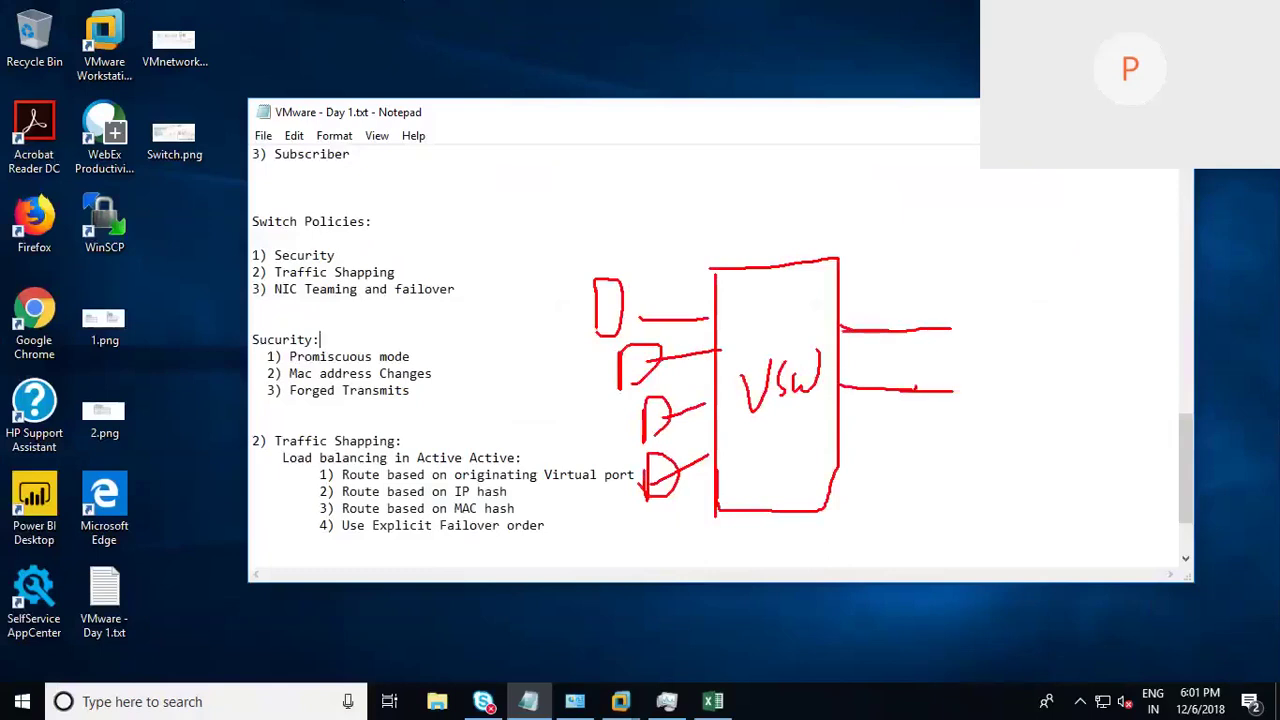
{"action": "left_click_drag", "start_coordinate": [940, 306], "coordinate": [941, 426]}
{"action": "mouse_move", "coordinate": [946, 338]}
{"action": "left_mouse_down"}
{"action": "mouse_move", "coordinate": [946, 418]}
{"action": "mouse_move", "coordinate": [962, 290]}
{"action": "mouse_move", "coordinate": [985, 420]}
{"action": "mouse_move", "coordinate": [944, 424]}
{"action": "left_mouse_up"}
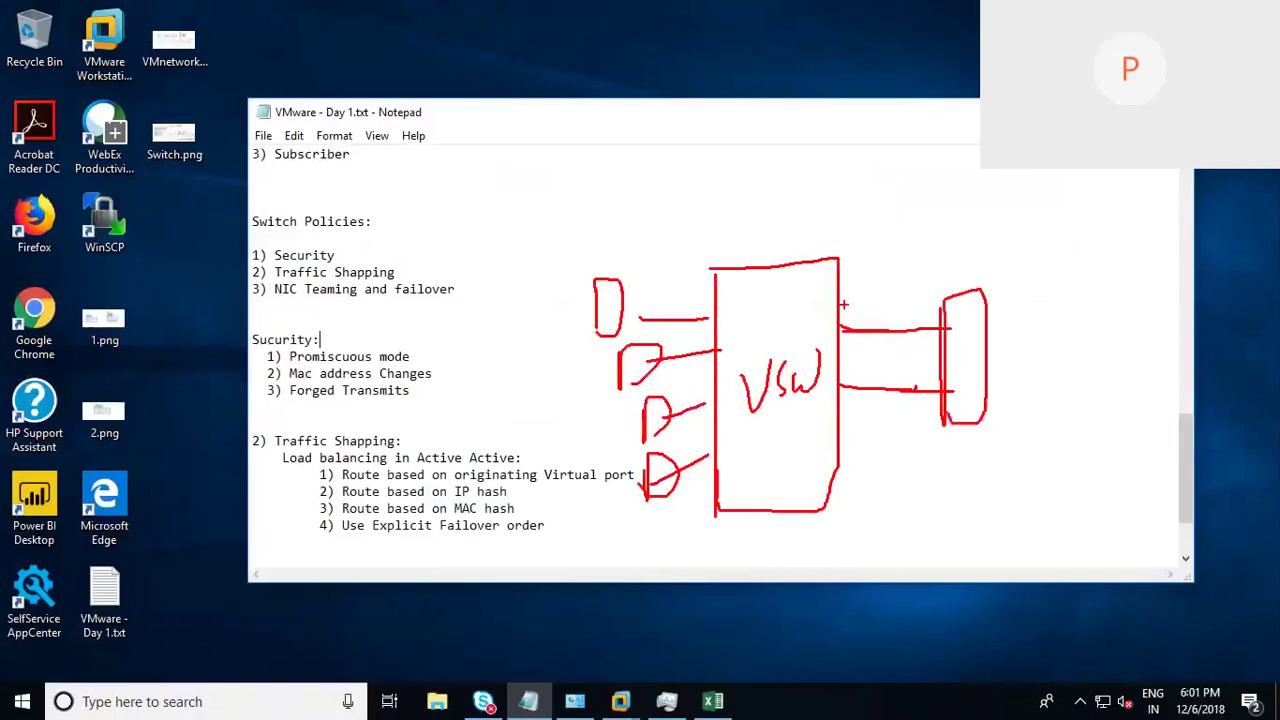
{"action": "left_click_drag", "start_coordinate": [848, 326], "coordinate": [870, 292]}
{"action": "mouse_move", "coordinate": [950, 342]}
{"action": "left_mouse_down"}
{"action": "mouse_move", "coordinate": [952, 364]}
{"action": "mouse_move", "coordinate": [962, 352]}
{"action": "mouse_move", "coordinate": [984, 360]}
{"action": "left_mouse_up"}
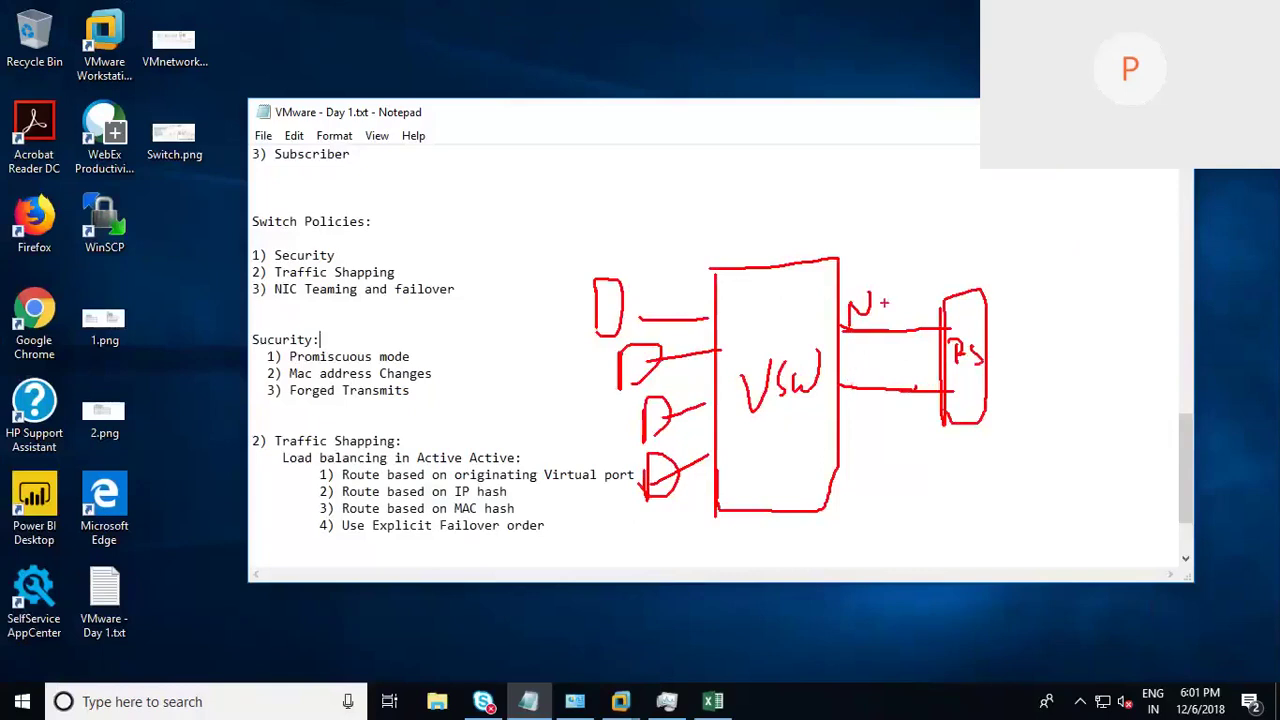
{"action": "left_click_drag", "start_coordinate": [866, 290], "coordinate": [855, 336]}
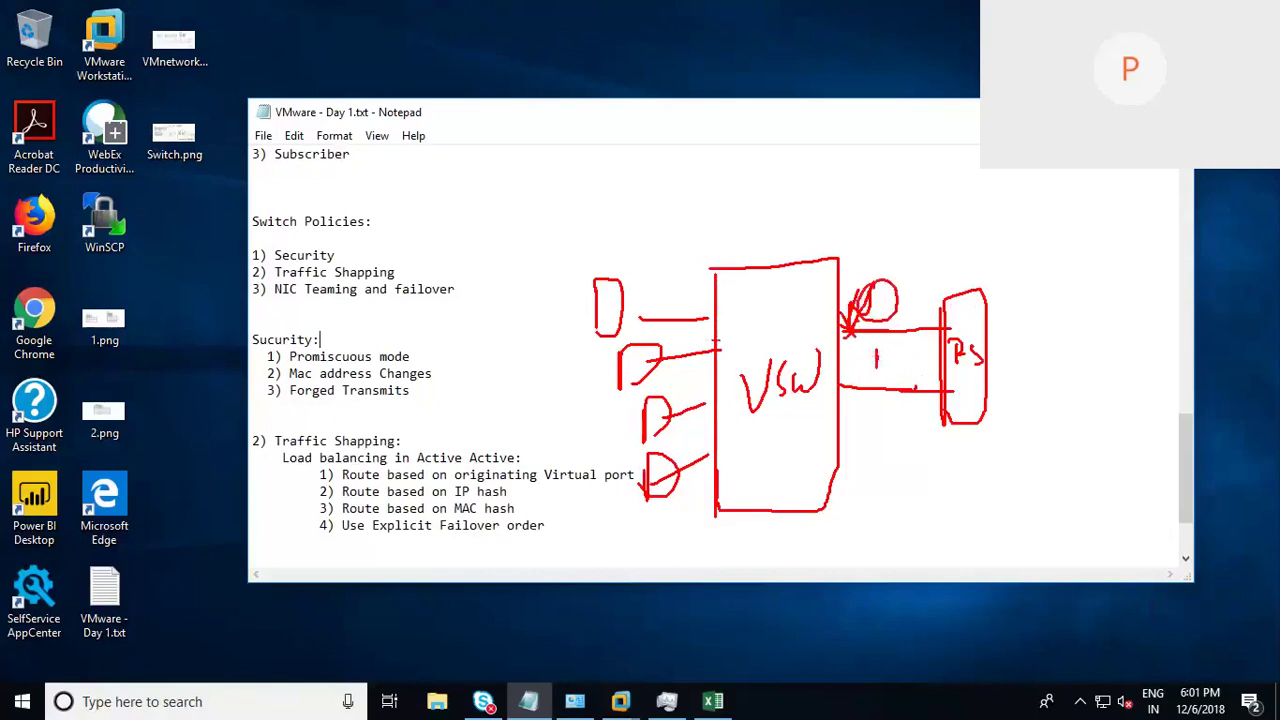
Step: Draw a VM traffic path to the uplink and cross out the failed link to the physical switch
{"action": "left_click_drag", "start_coordinate": [605, 313], "coordinate": [703, 318]}
{"action": "mouse_move", "coordinate": [820, 345]}
{"action": "left_mouse_down"}
{"action": "mouse_move", "coordinate": [840, 330]}
{"action": "mouse_move", "coordinate": [822, 390]}
{"action": "mouse_move", "coordinate": [838, 398]}
{"action": "mouse_move", "coordinate": [827, 374]}
{"action": "left_mouse_up"}
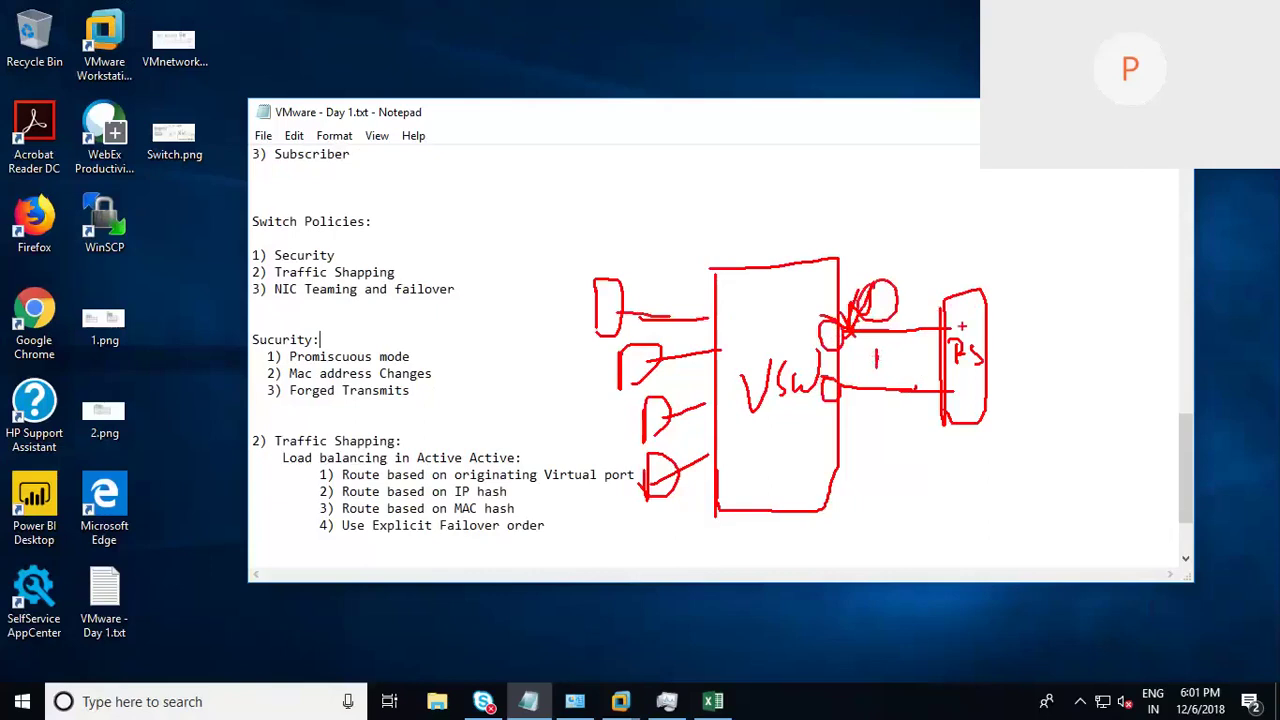
{"action": "left_click_drag", "start_coordinate": [946, 320], "coordinate": [952, 340]}
{"action": "mouse_move", "coordinate": [698, 410]}
{"action": "left_mouse_down"}
{"action": "mouse_move", "coordinate": [834, 378]}
{"action": "mouse_move", "coordinate": [828, 398]}
{"action": "left_mouse_up"}
{"action": "mouse_move", "coordinate": [948, 384]}
{"action": "left_mouse_down"}
{"action": "mouse_move", "coordinate": [972, 392]}
{"action": "mouse_move", "coordinate": [946, 416]}
{"action": "mouse_move", "coordinate": [966, 404]}
{"action": "left_mouse_up"}
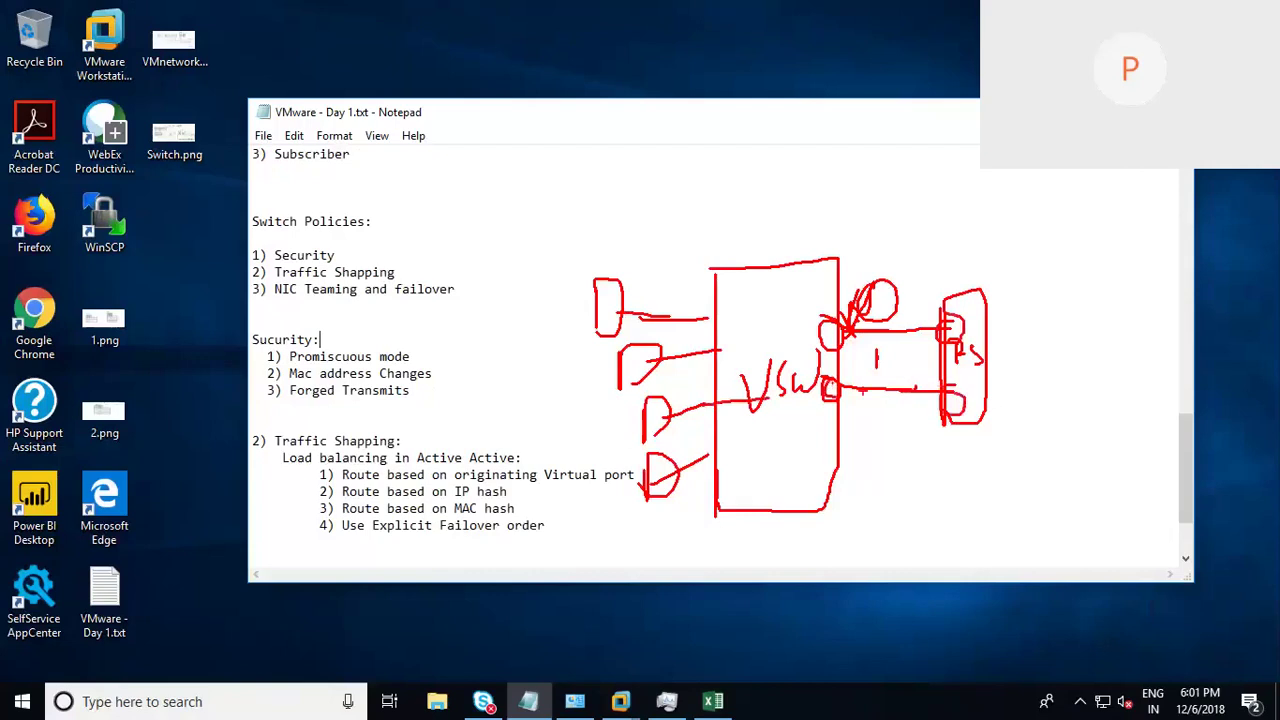
{"action": "mouse_move", "coordinate": [885, 374]}
{"action": "left_mouse_down"}
{"action": "mouse_move", "coordinate": [865, 405]}
{"action": "mouse_move", "coordinate": [916, 410]}
{"action": "left_mouse_up"}
{"action": "left_click_drag", "start_coordinate": [972, 344], "coordinate": [979, 358]}
{"action": "key", "text": "ctrl+z"}
{"action": "mouse_move", "coordinate": [950, 425]}
{"action": "left_mouse_down"}
{"action": "mouse_move", "coordinate": [930, 486]}
{"action": "mouse_move", "coordinate": [955, 444]}
{"action": "mouse_move", "coordinate": [930, 440]}
{"action": "mouse_move", "coordinate": [968, 446]}
{"action": "left_mouse_up"}
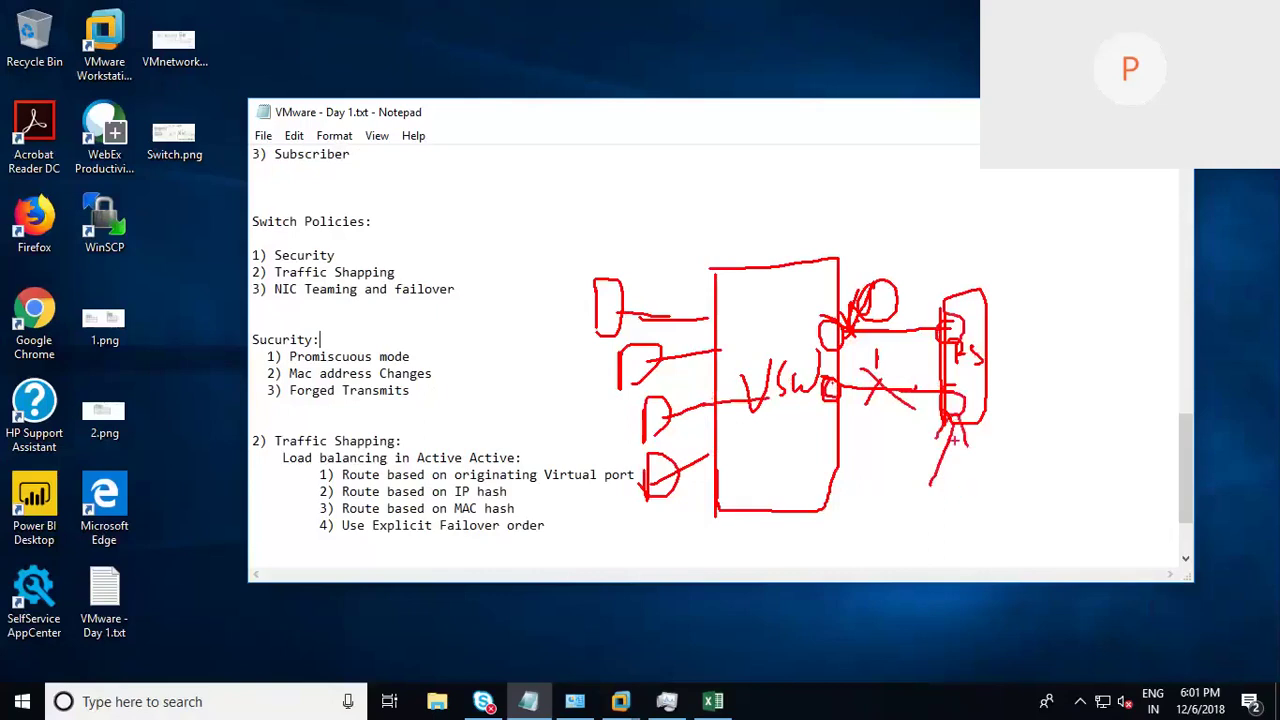
Step: Write NO above the diagram with arrows pointing to it, then clear all the ink
{"action": "mouse_move", "coordinate": [862, 242]}
{"action": "left_mouse_down"}
{"action": "mouse_move", "coordinate": [891, 238]}
{"action": "mouse_move", "coordinate": [910, 200]}
{"action": "left_mouse_up"}
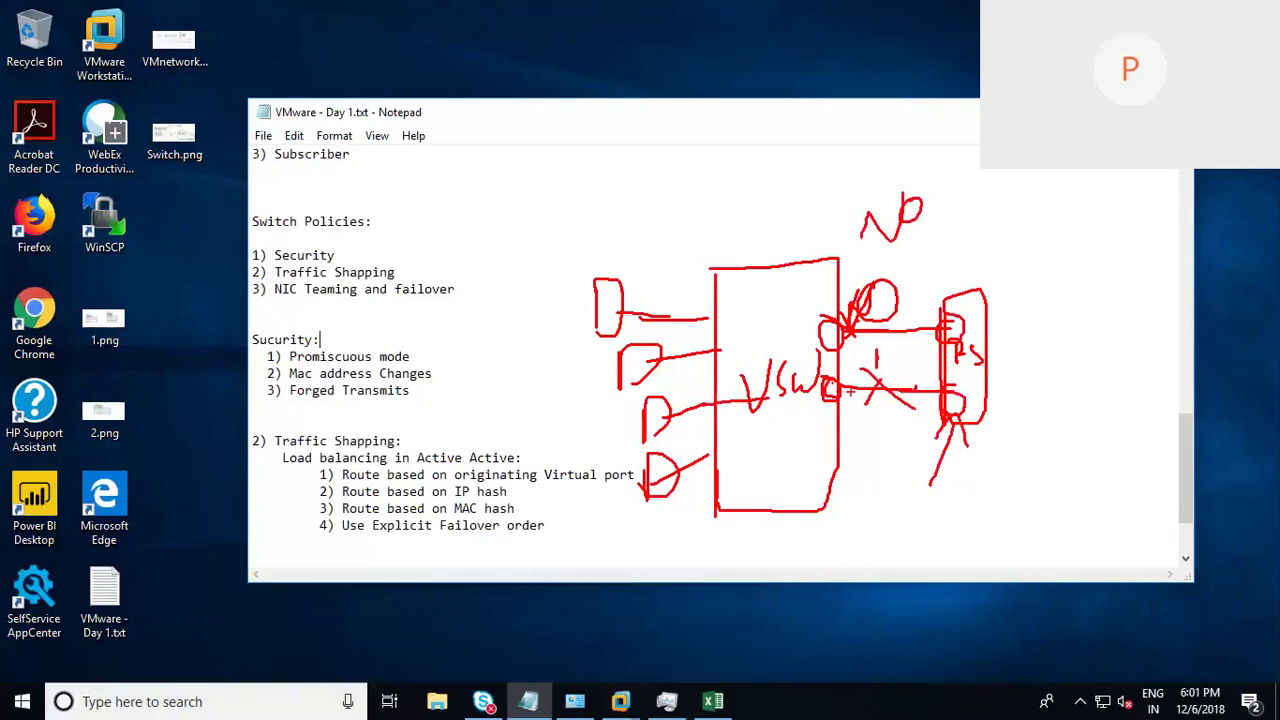
{"action": "left_click_drag", "start_coordinate": [840, 141], "coordinate": [858, 188]}
{"action": "left_click_drag", "start_coordinate": [831, 172], "coordinate": [888, 160]}
{"action": "mouse_move", "coordinate": [943, 240]}
{"action": "left_mouse_down"}
{"action": "mouse_move", "coordinate": [943, 285]}
{"action": "mouse_move", "coordinate": [960, 260]}
{"action": "left_mouse_up"}
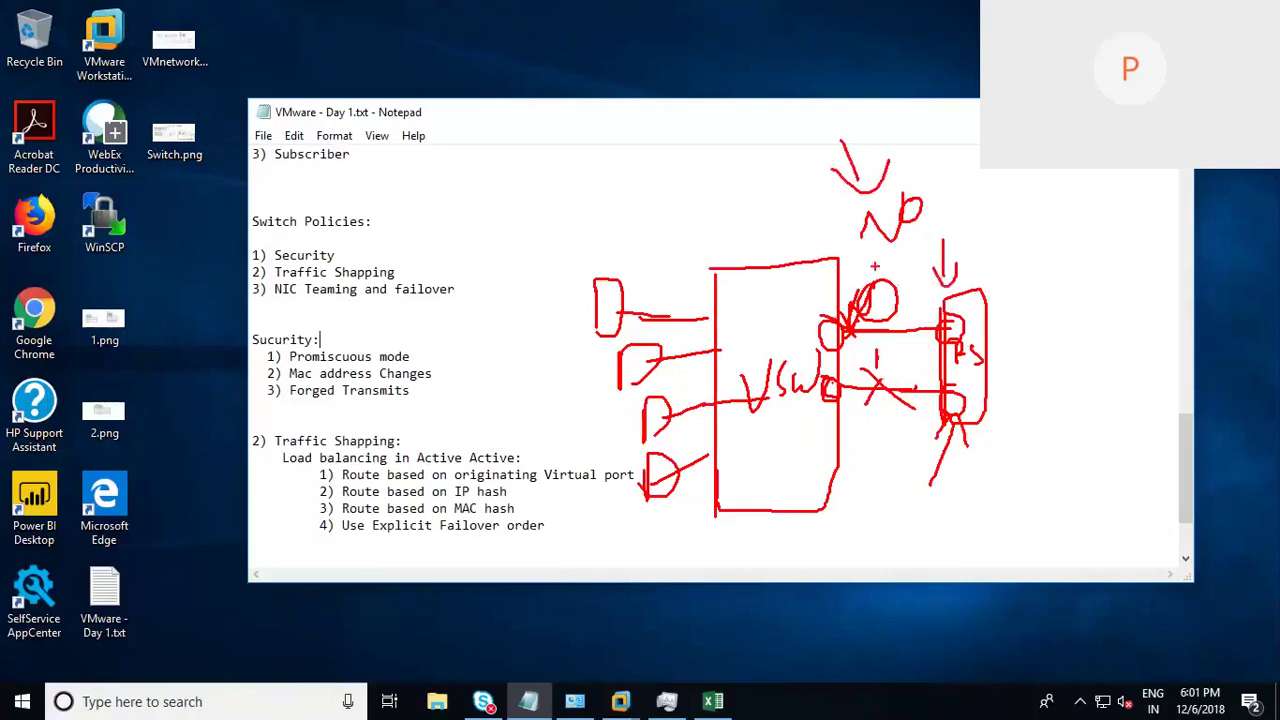
{"action": "key", "text": "Escape"}
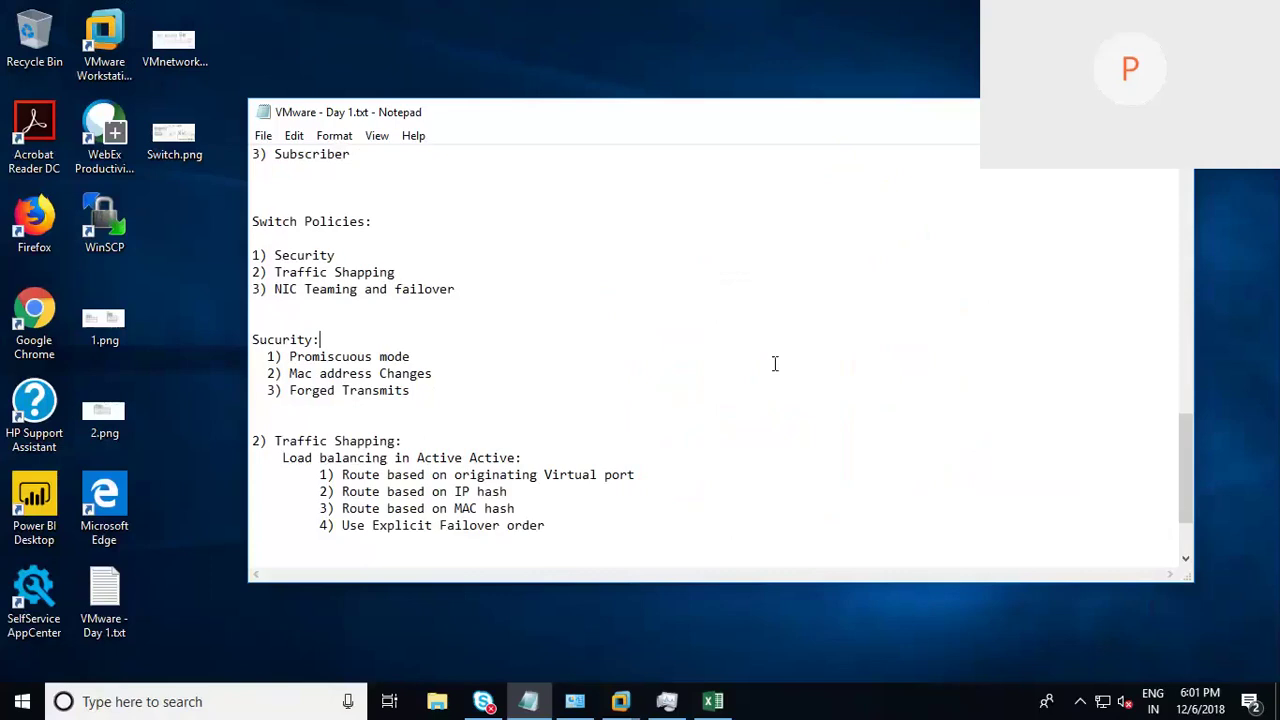
{"action": "left_click", "coordinate": [784, 363]}
{"action": "mouse_move", "coordinate": [632, 703]}
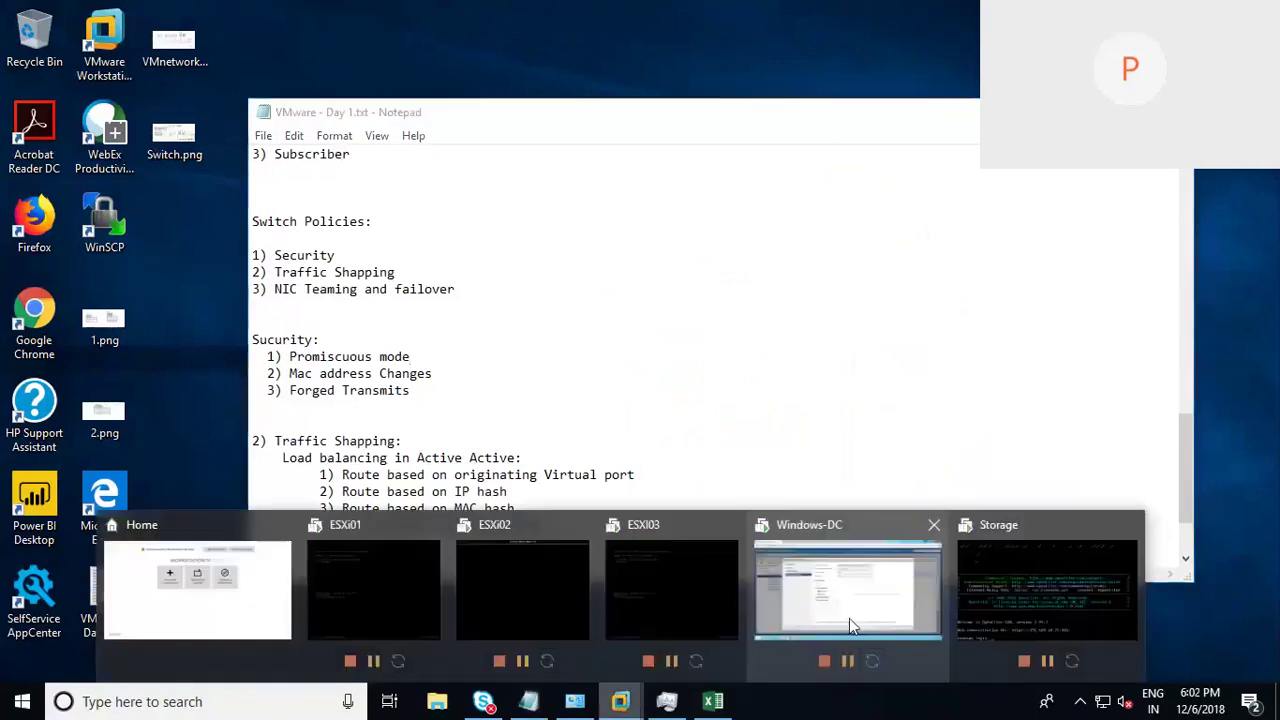
{"action": "left_click", "coordinate": [849, 618]}
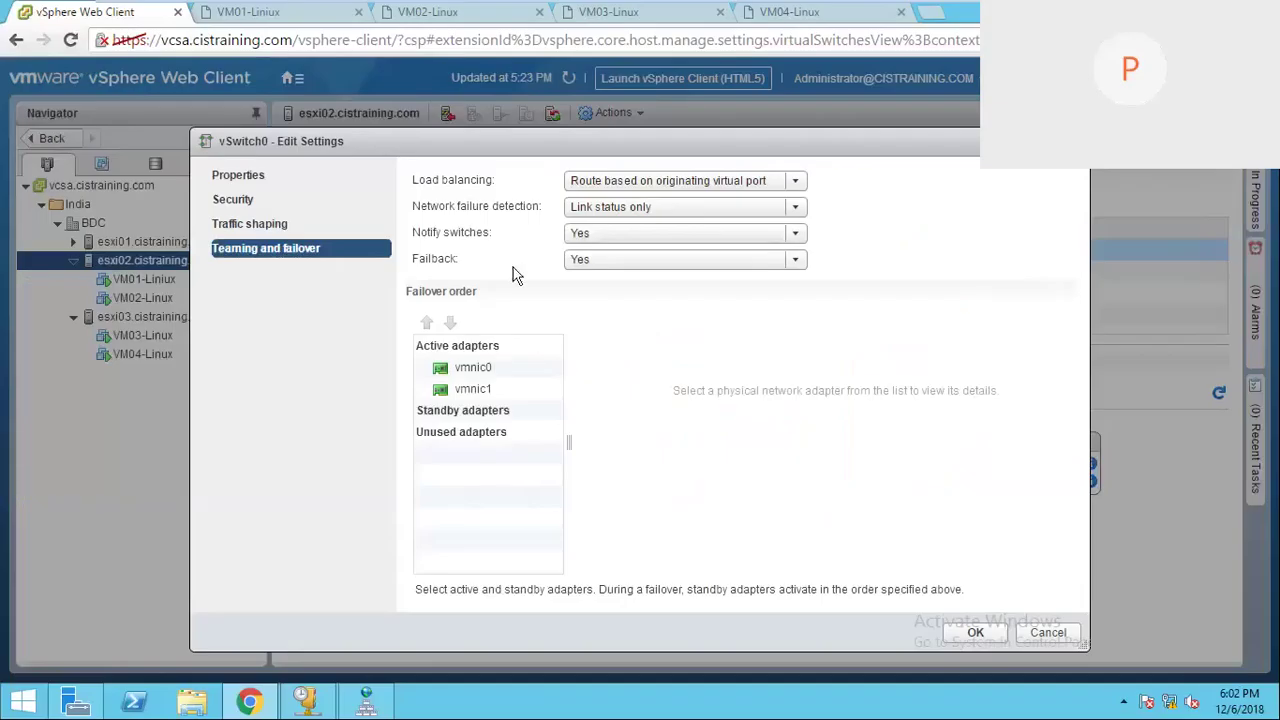
{"action": "left_click", "coordinate": [795, 259]}
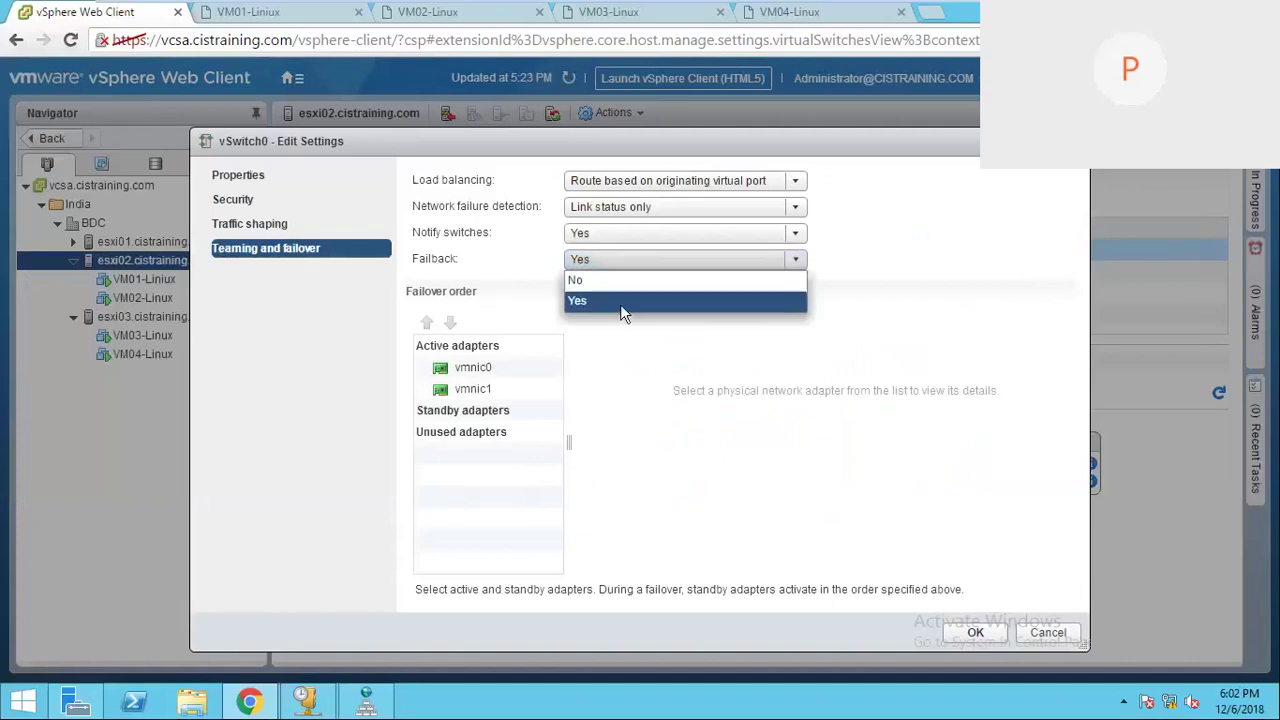
{"action": "left_click", "coordinate": [620, 302]}
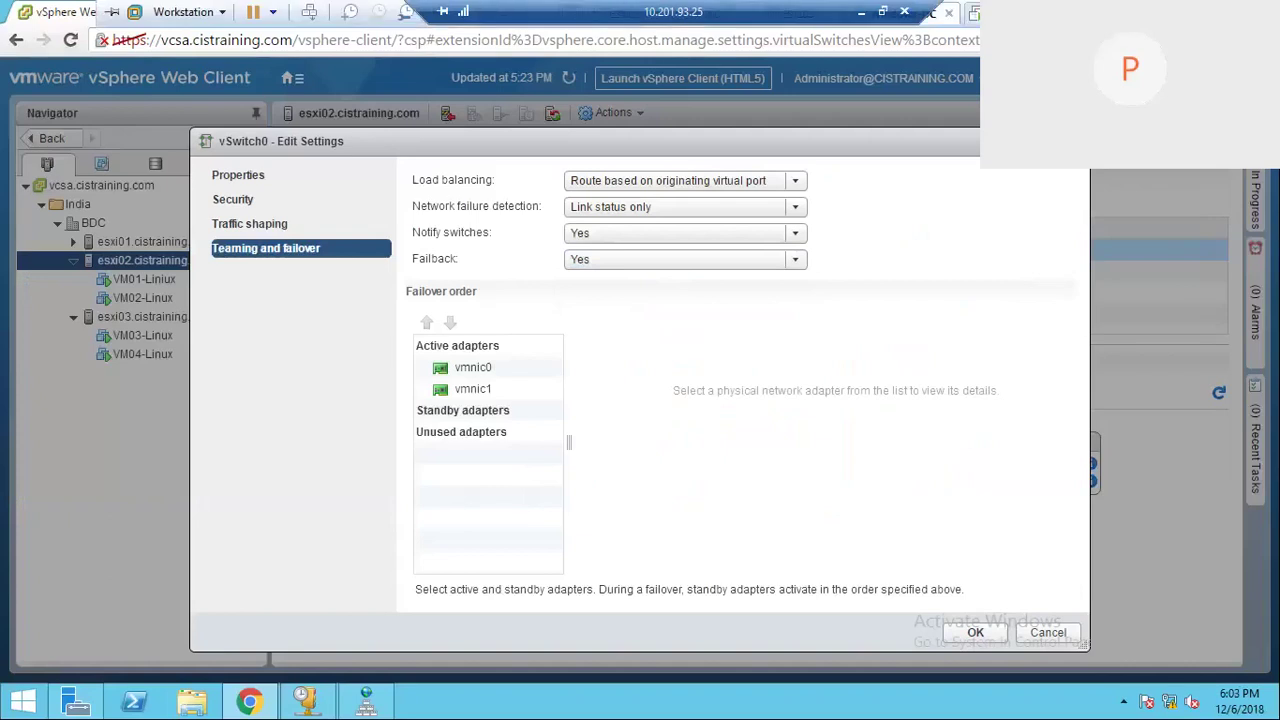
{"action": "left_click", "coordinate": [861, 12]}
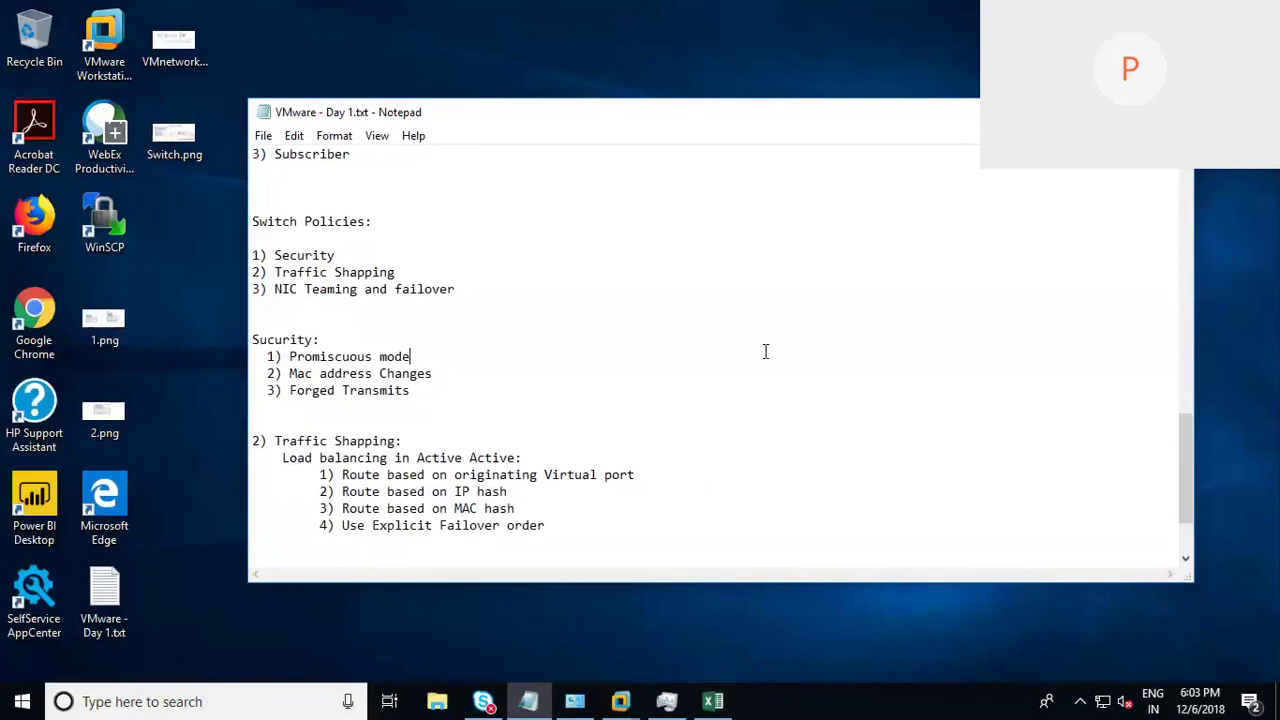
Step: Sketch a red vSwitch box with an upper uplink labelled A and a lower one labelled S
{"action": "mouse_move", "coordinate": [765, 351]}
{"action": "left_mouse_down"}
{"action": "mouse_move", "coordinate": [751, 251]}
{"action": "mouse_move", "coordinate": [758, 262]}
{"action": "mouse_move", "coordinate": [843, 226]}
{"action": "mouse_move", "coordinate": [876, 462]}
{"action": "mouse_move", "coordinate": [773, 362]}
{"action": "left_mouse_up"}
{"action": "left_click_drag", "start_coordinate": [858, 290], "coordinate": [939, 285]}
{"action": "left_click_drag", "start_coordinate": [866, 258], "coordinate": [892, 248]}
{"action": "left_click_drag", "start_coordinate": [874, 377], "coordinate": [929, 376]}
{"action": "left_click_drag", "start_coordinate": [888, 337], "coordinate": [878, 356]}
{"action": "mouse_move", "coordinate": [882, 278]}
{"action": "left_mouse_down"}
{"action": "mouse_move", "coordinate": [856, 318]}
{"action": "mouse_move", "coordinate": [898, 296]}
{"action": "left_mouse_up"}
Step: Draw VMs on the left of the vSwitch and connect them to the box
{"action": "left_click_drag", "start_coordinate": [760, 290], "coordinate": [658, 285]}
{"action": "mouse_move", "coordinate": [611, 263]}
{"action": "left_mouse_down"}
{"action": "mouse_move", "coordinate": [622, 297]}
{"action": "mouse_move", "coordinate": [643, 294]}
{"action": "left_mouse_up"}
{"action": "mouse_move", "coordinate": [642, 390]}
{"action": "left_mouse_down"}
{"action": "mouse_move", "coordinate": [670, 342]}
{"action": "mouse_move", "coordinate": [666, 372]}
{"action": "left_mouse_up"}
{"action": "mouse_move", "coordinate": [676, 424]}
{"action": "left_mouse_down"}
{"action": "mouse_move", "coordinate": [676, 462]}
{"action": "mouse_move", "coordinate": [680, 452]}
{"action": "left_mouse_up"}
{"action": "mouse_move", "coordinate": [678, 480]}
{"action": "left_mouse_down"}
{"action": "mouse_move", "coordinate": [678, 502]}
{"action": "mouse_move", "coordinate": [812, 462]}
{"action": "left_mouse_up"}
{"action": "left_click_drag", "start_coordinate": [708, 420], "coordinate": [755, 410]}
{"action": "left_click_drag", "start_coordinate": [660, 328], "coordinate": [735, 336]}
Step: Draw VM traffic paths to the S and A uplinks, cross out A, and add an arrow above
{"action": "left_click_drag", "start_coordinate": [745, 288], "coordinate": [862, 365]}
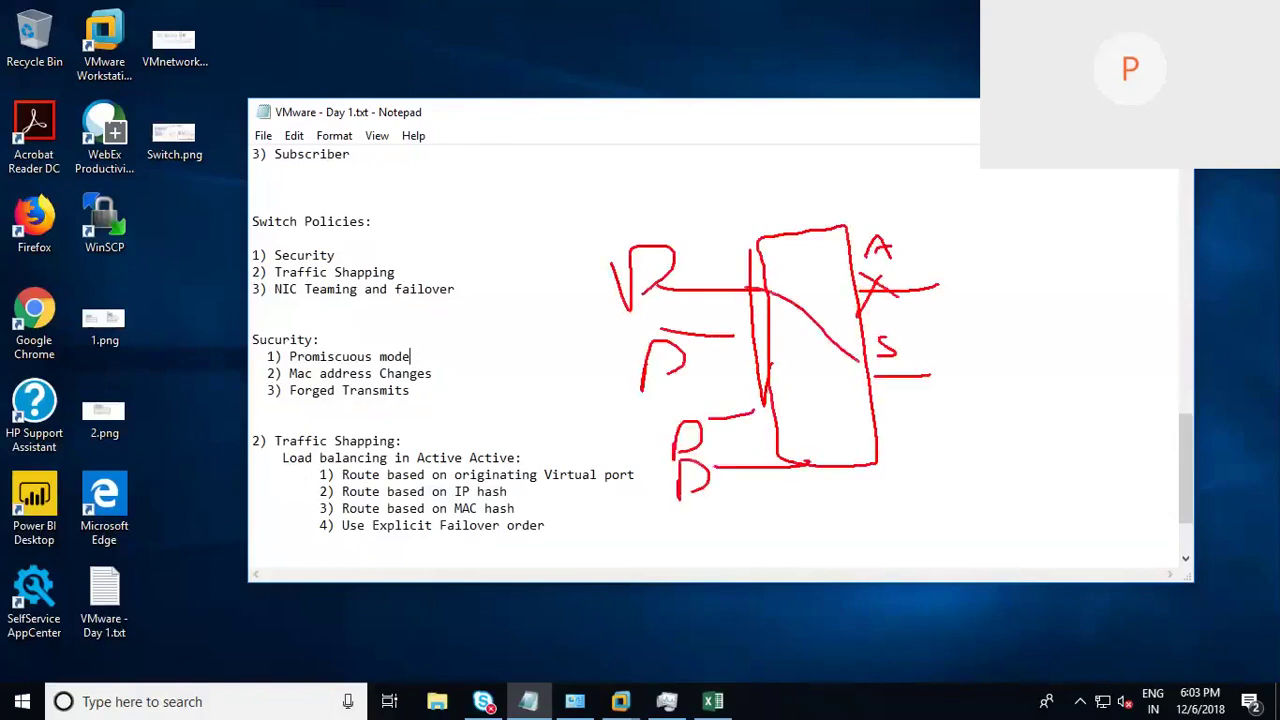
{"action": "left_click_drag", "start_coordinate": [745, 340], "coordinate": [902, 381]}
{"action": "left_click_drag", "start_coordinate": [760, 421], "coordinate": [890, 379]}
{"action": "left_click_drag", "start_coordinate": [822, 464], "coordinate": [888, 382]}
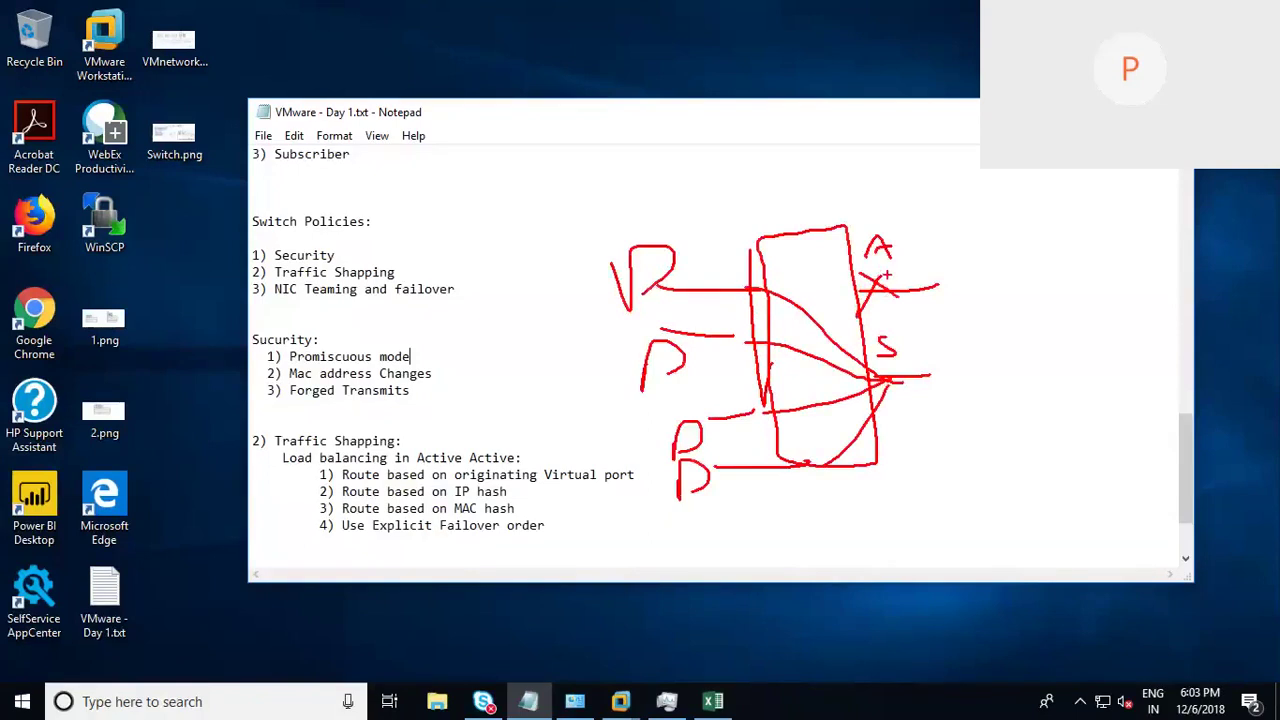
{"action": "mouse_move", "coordinate": [862, 288]}
{"action": "left_mouse_down"}
{"action": "mouse_move", "coordinate": [910, 264]}
{"action": "mouse_move", "coordinate": [872, 266]}
{"action": "mouse_move", "coordinate": [910, 264]}
{"action": "left_mouse_up"}
{"action": "left_click_drag", "start_coordinate": [663, 284], "coordinate": [866, 288]}
{"action": "left_click_drag", "start_coordinate": [680, 350], "coordinate": [874, 292]}
{"action": "mouse_move", "coordinate": [818, 138]}
{"action": "left_mouse_down"}
{"action": "mouse_move", "coordinate": [810, 212]}
{"action": "mouse_move", "coordinate": [848, 198]}
{"action": "left_mouse_up"}
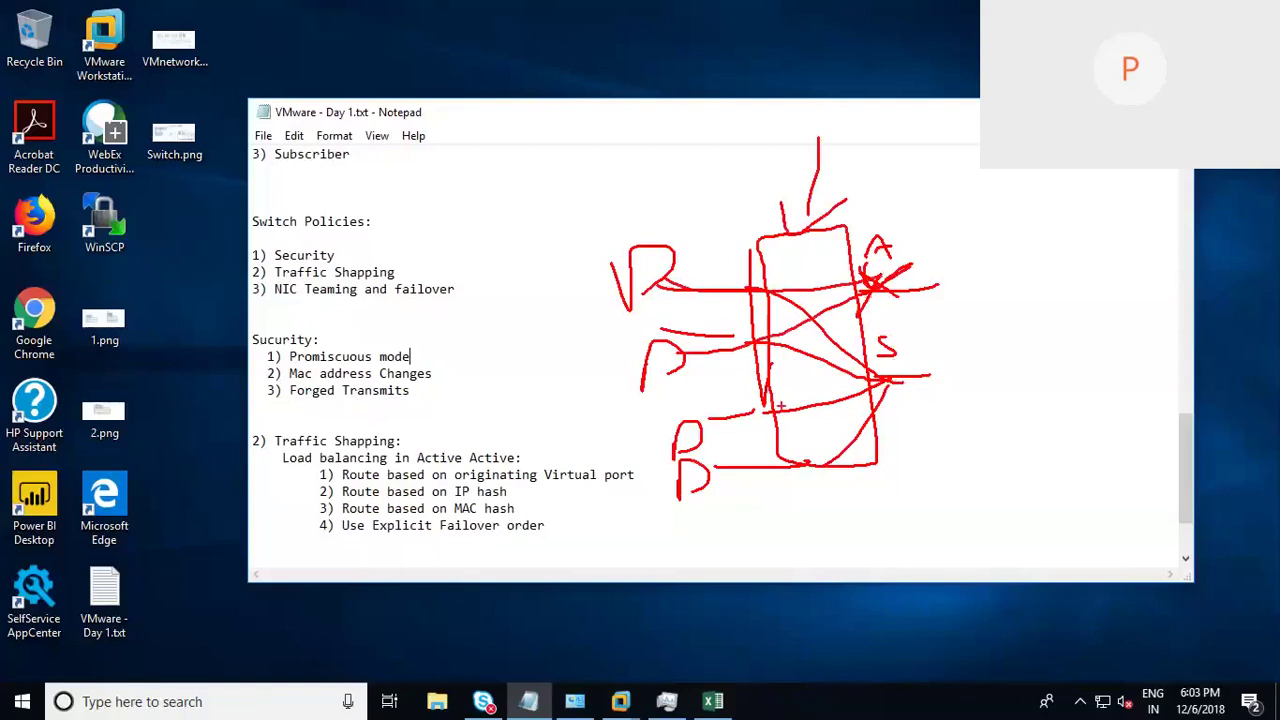
Step: Clear the ink and return to vSwitch0's teaming and failover settings on Windows-DC
{"action": "key", "text": "Escape"}
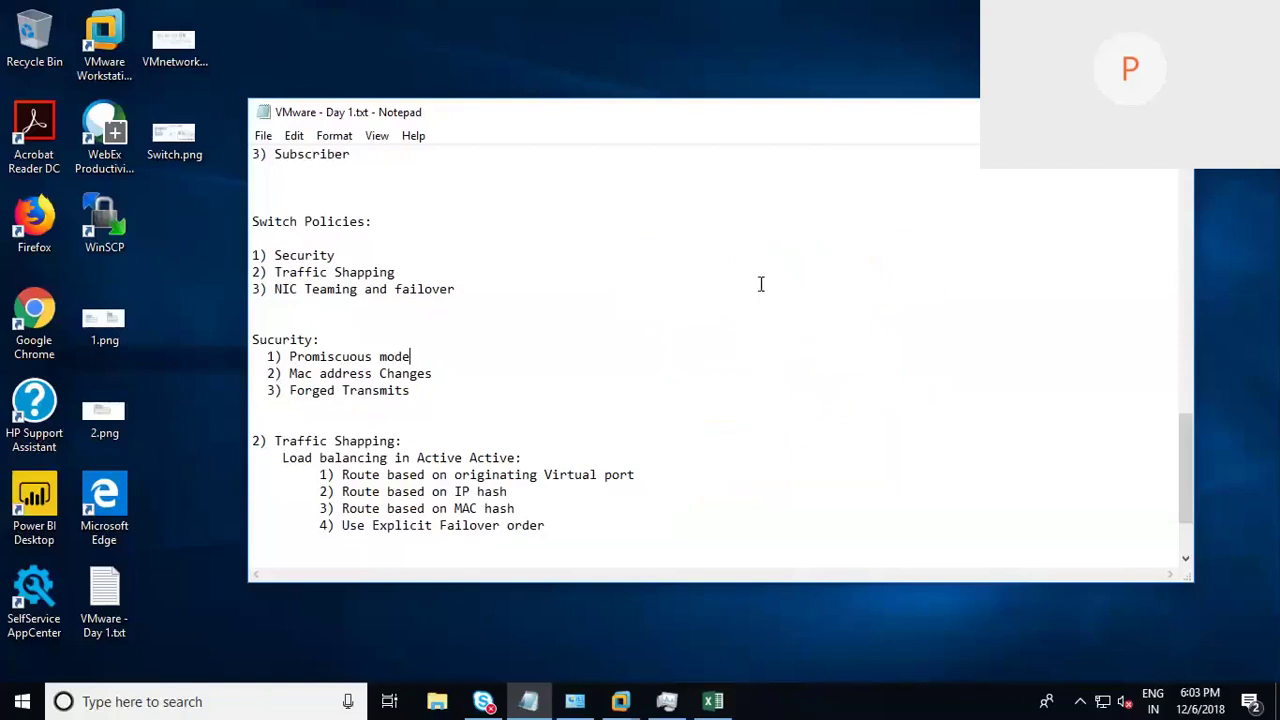
{"action": "left_click", "coordinate": [631, 705]}
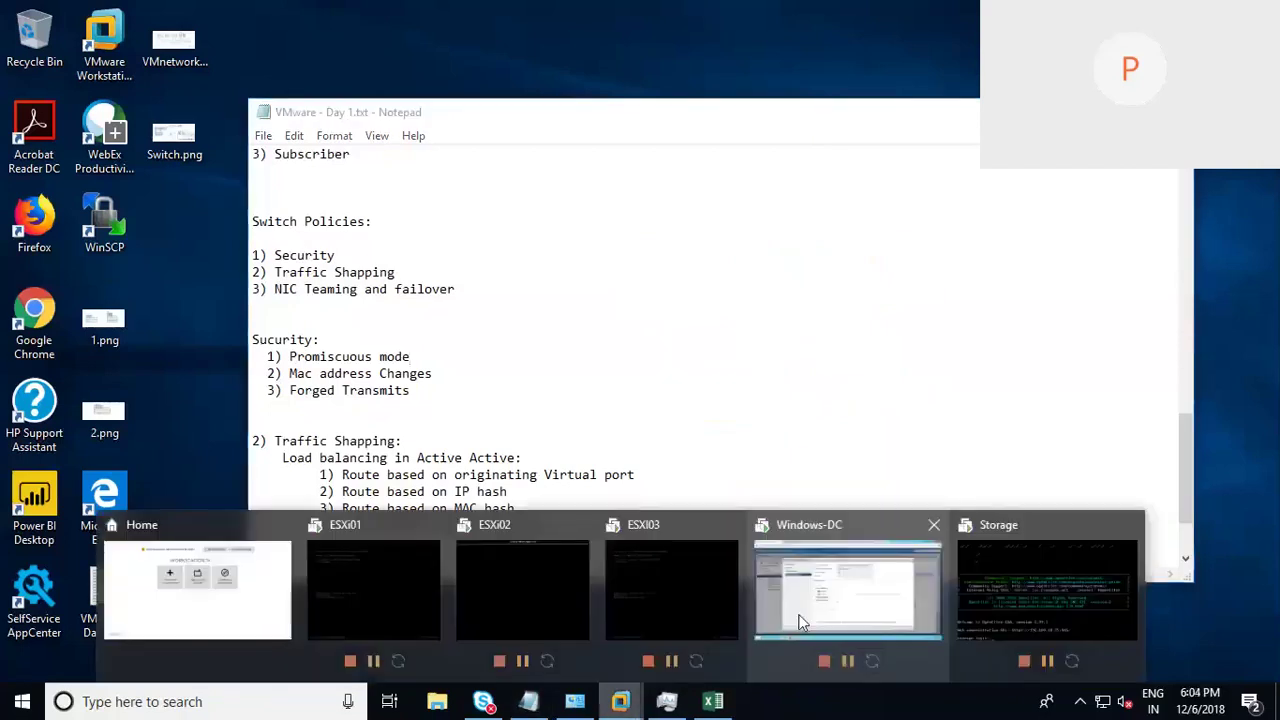
{"action": "left_click", "coordinate": [800, 622]}
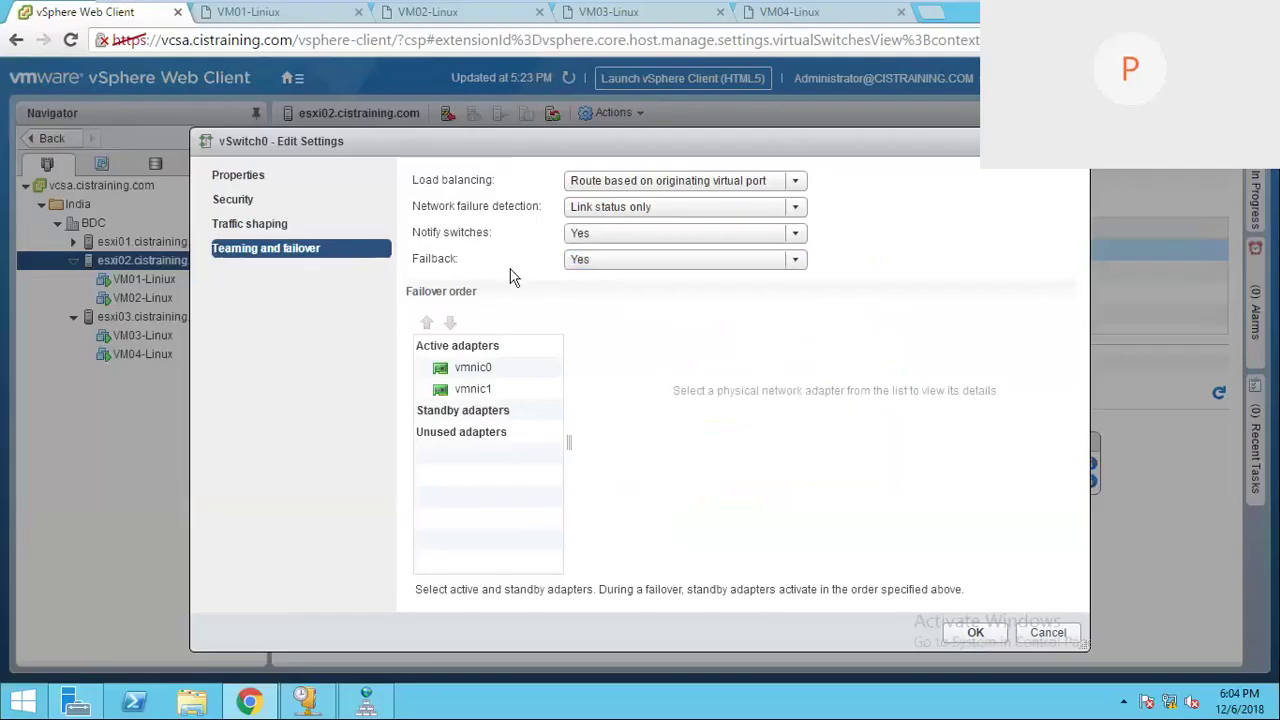